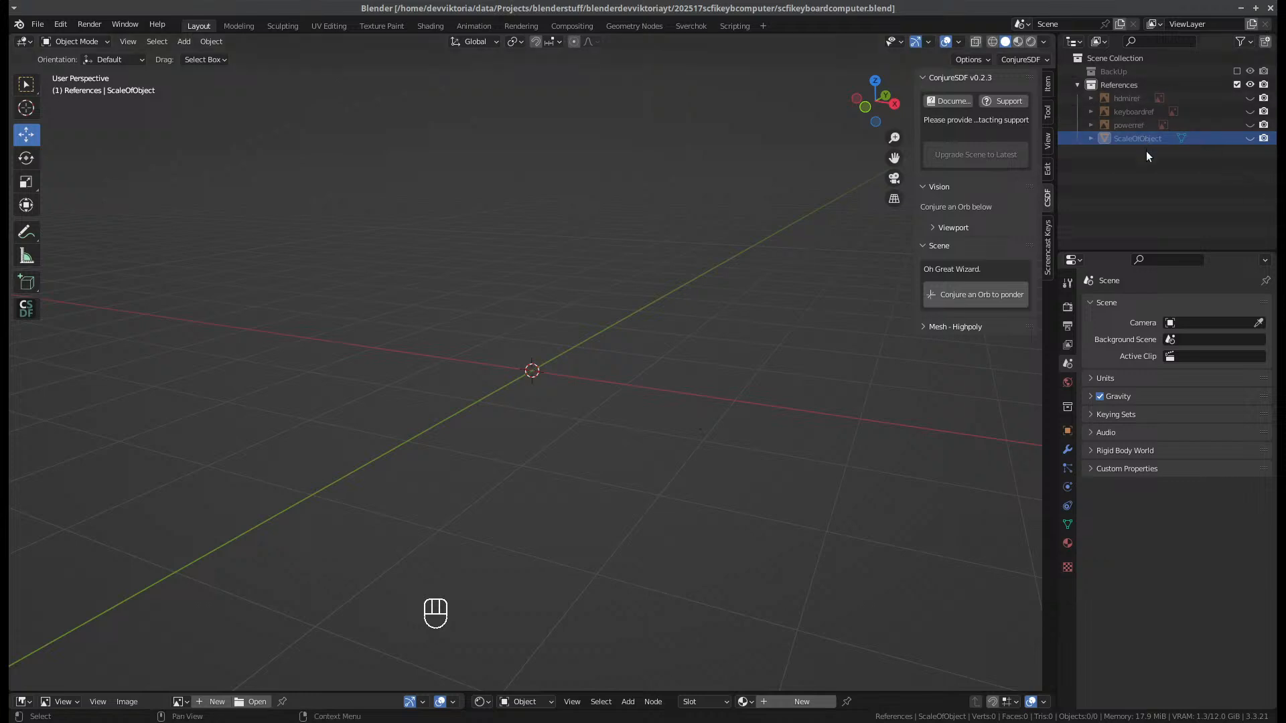
# - Unhide the ScaleOfObject reference box, select it and inspect its dimensions
pyautogui.click(1250, 138)
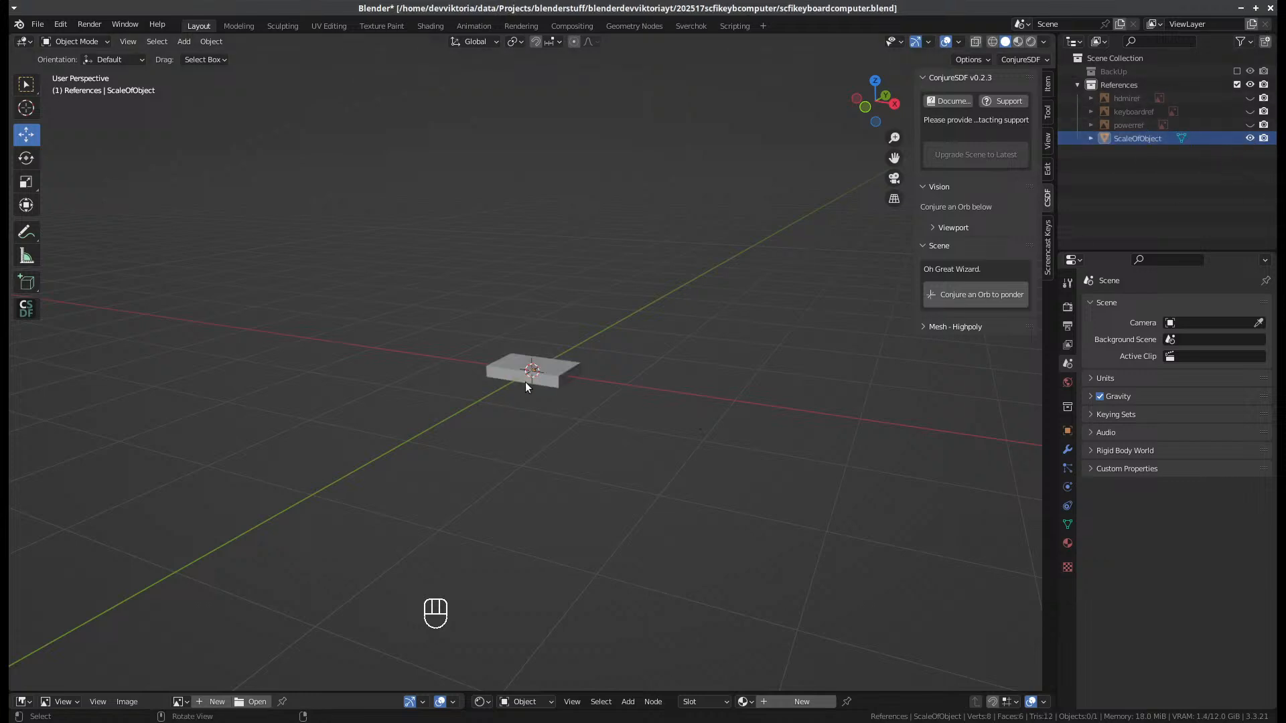
pyautogui.click(560, 375)
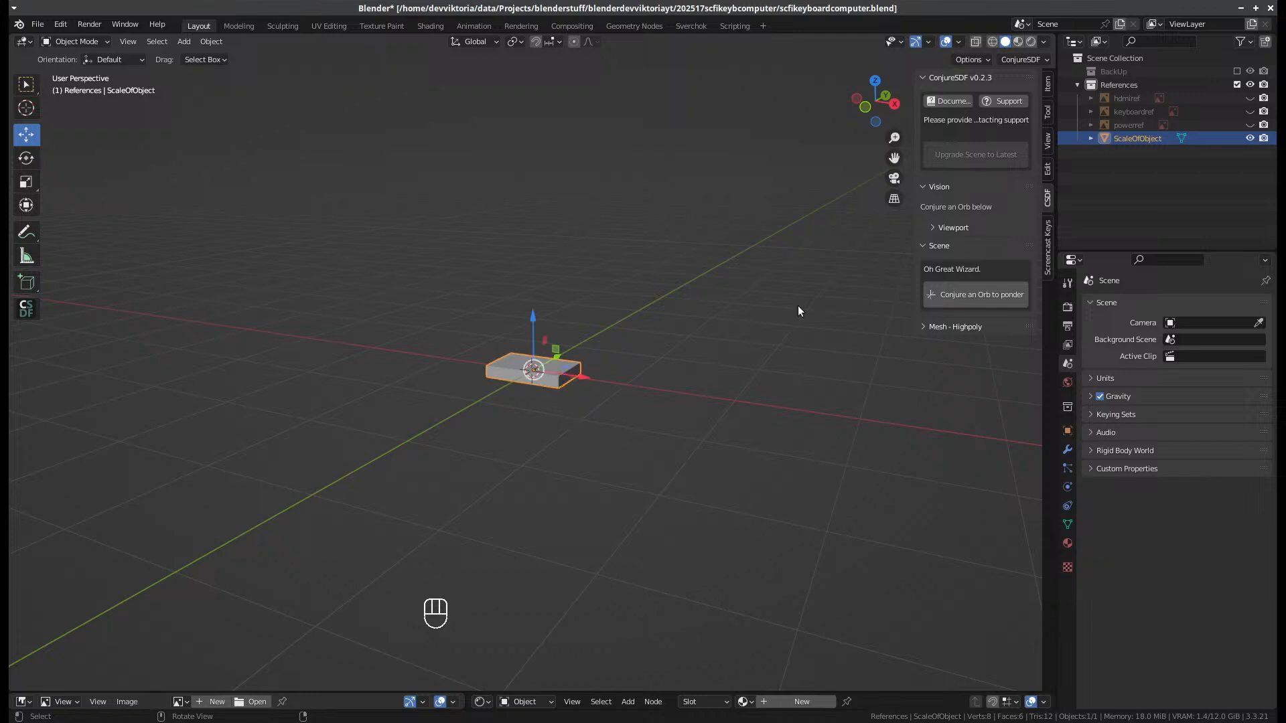
pyautogui.click(1049, 87)
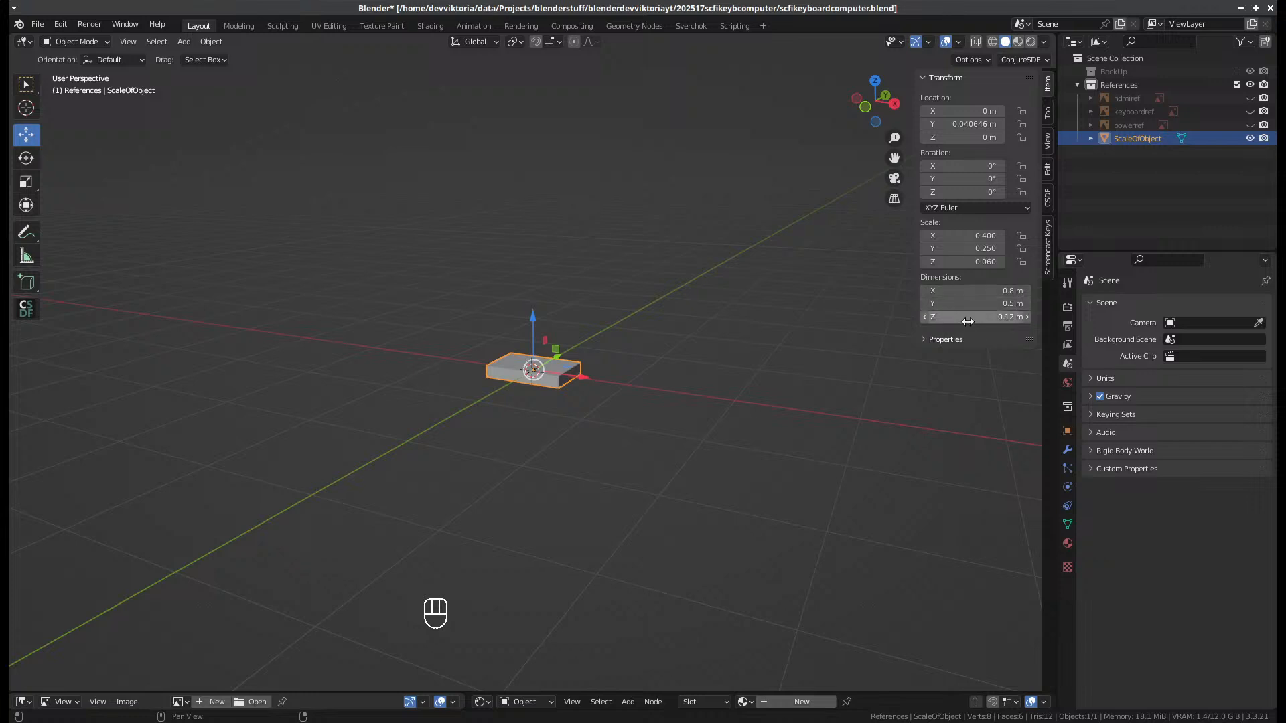
pyautogui.scroll(5, 503, 375)
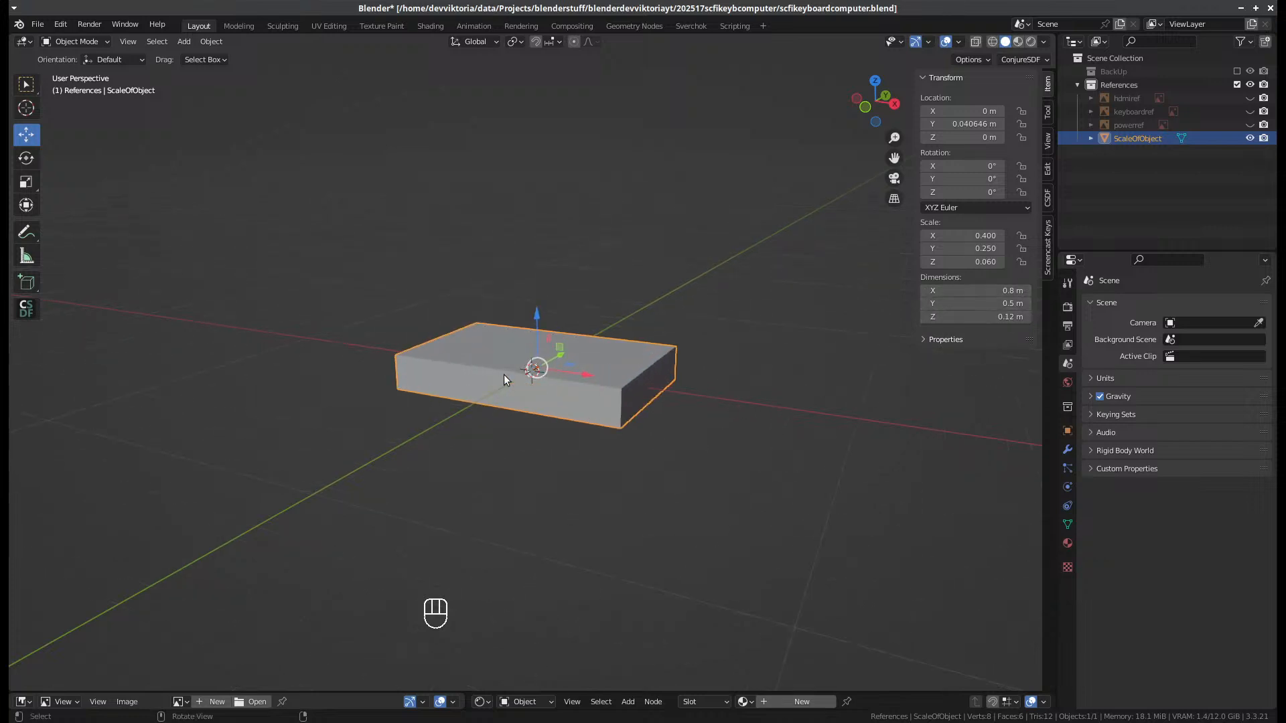
pyautogui.scroll(1, 503, 380)
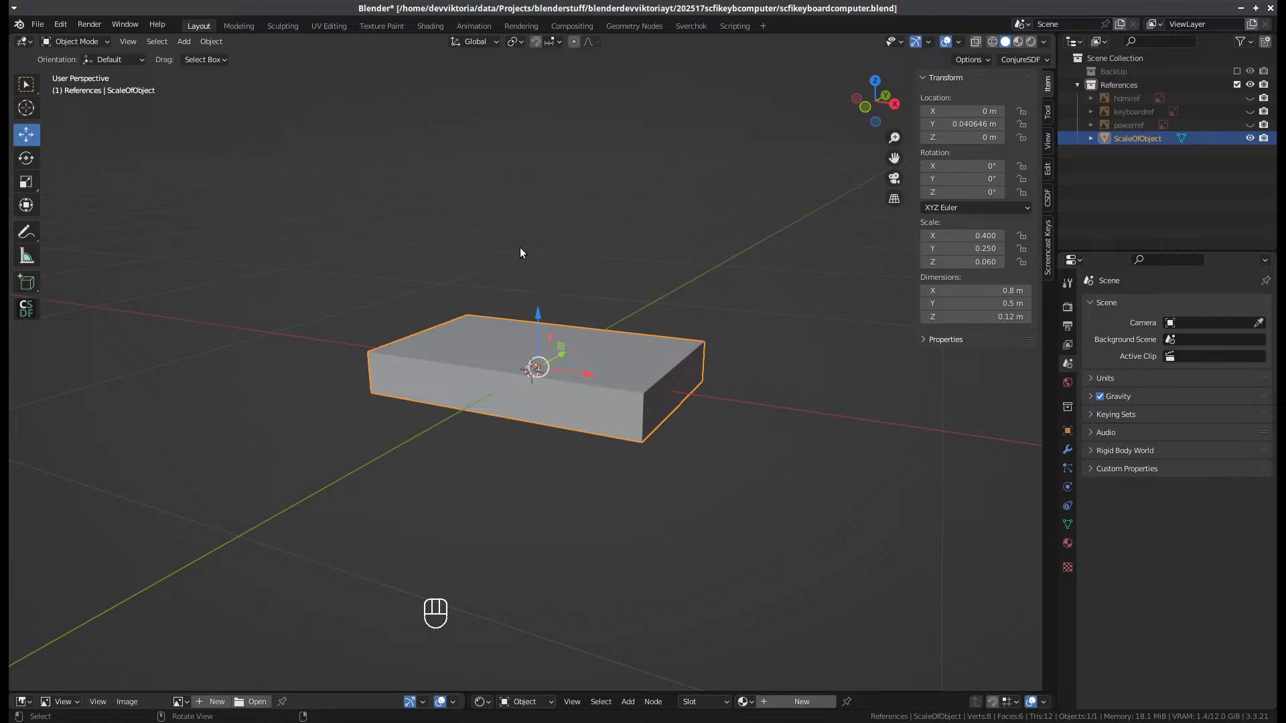
pyautogui.moveTo(521, 252); pyautogui.dragTo(516, 191, button='middle')
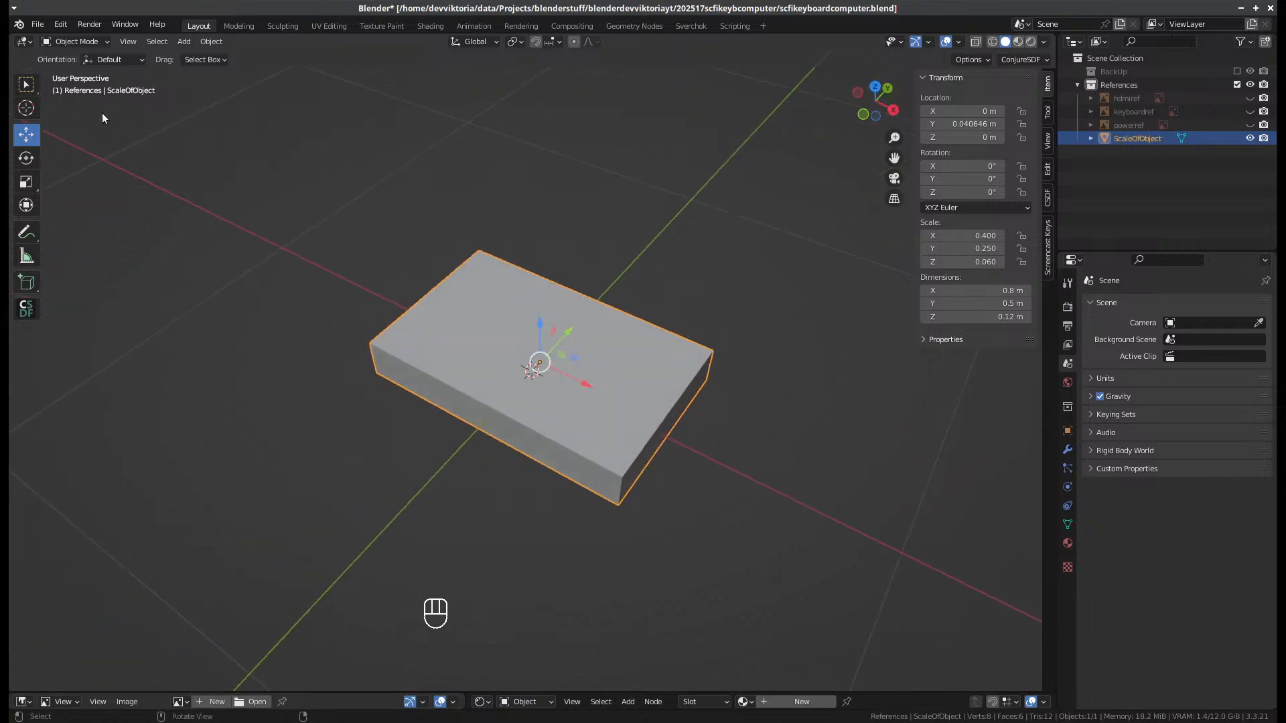
# - Add a CSDF Root object to the scene
pyautogui.hotkey('shift', 'a')
pyautogui.moveTo(577, 351)
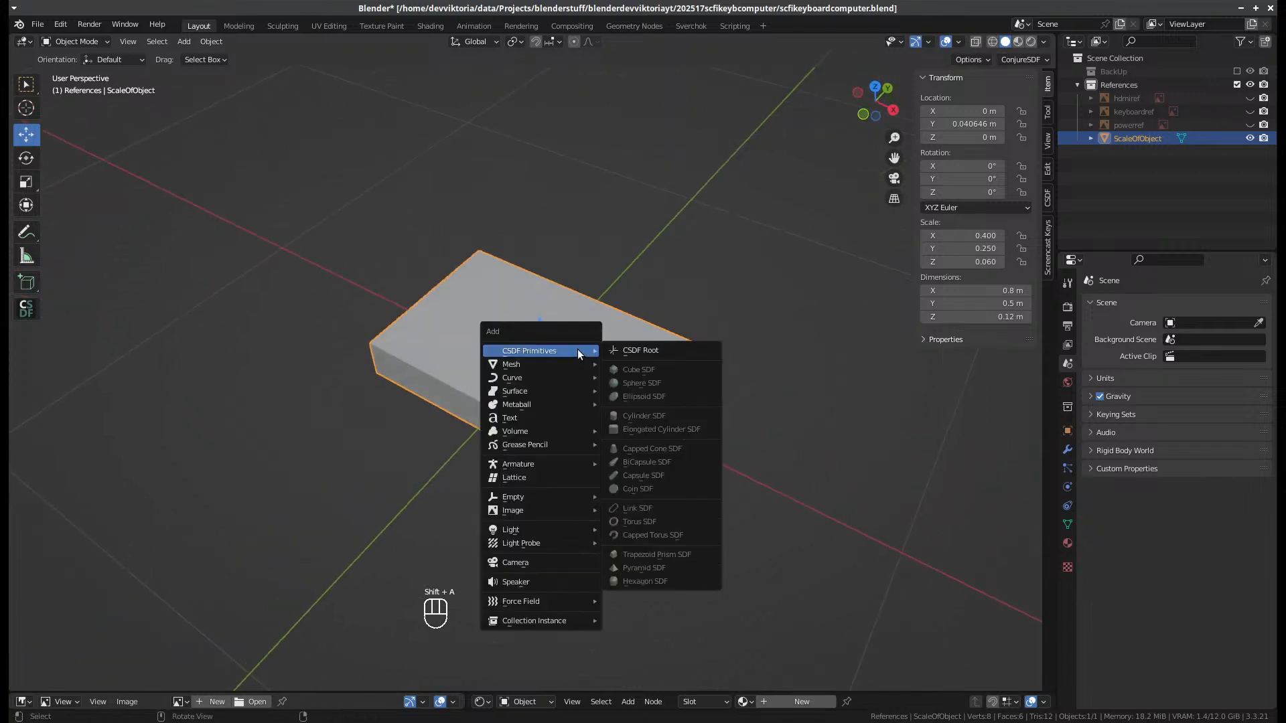
pyautogui.click(629, 352)
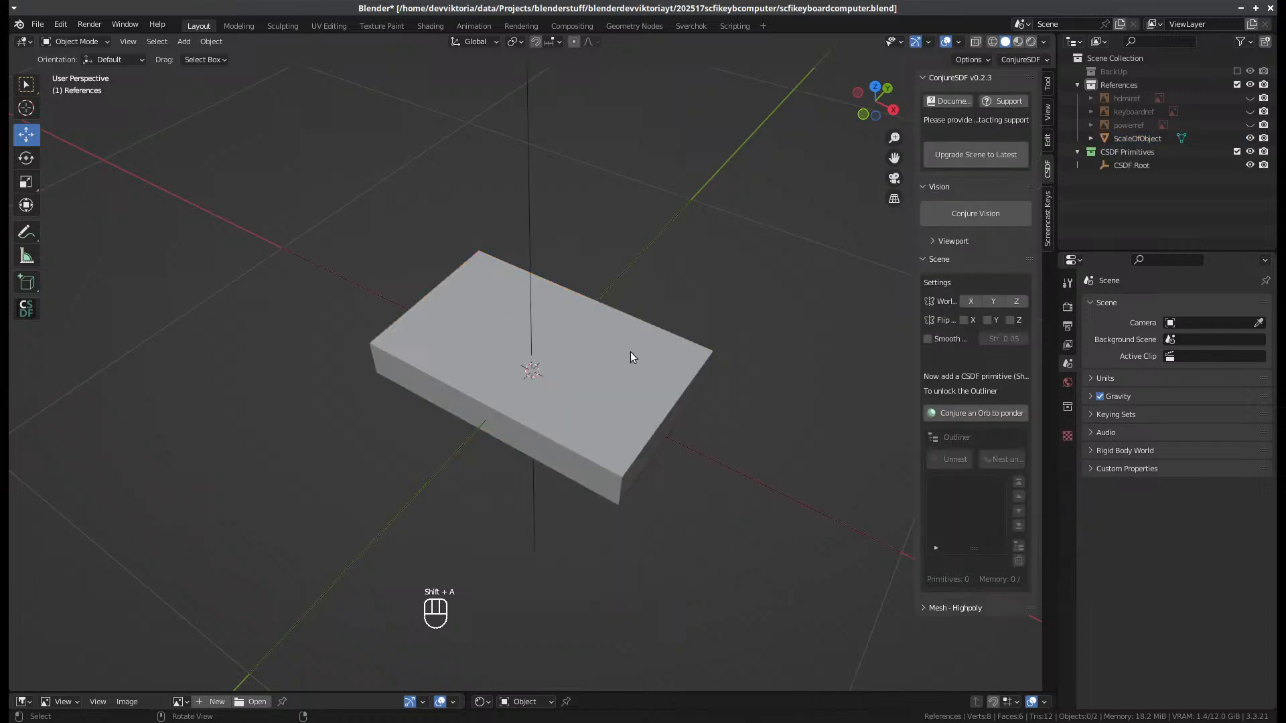
# - Widen the ConjureSDF sidebar, enable Conjure Vision with the light red matcap and collapse the ConjureSDF and Vision sections
pyautogui.moveTo(587, 411); pyautogui.dragTo(538, 375, button='middle')
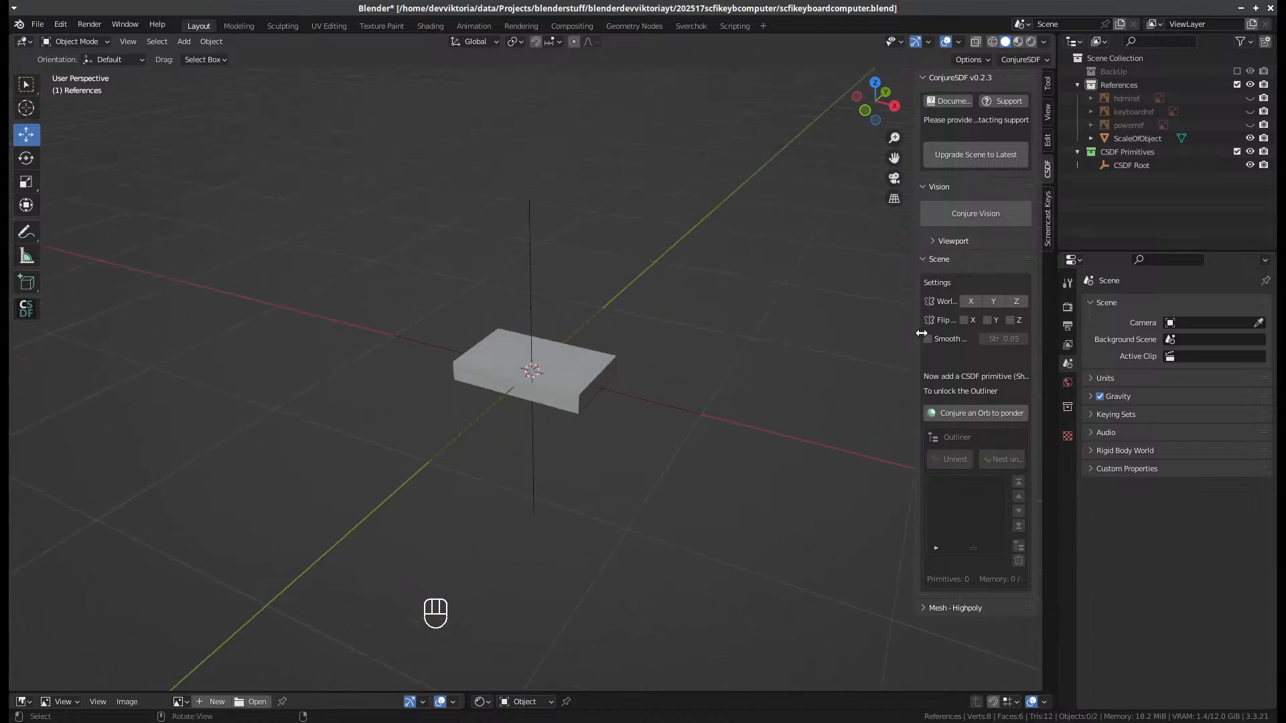
pyautogui.moveTo(917, 330); pyautogui.dragTo(837, 320)
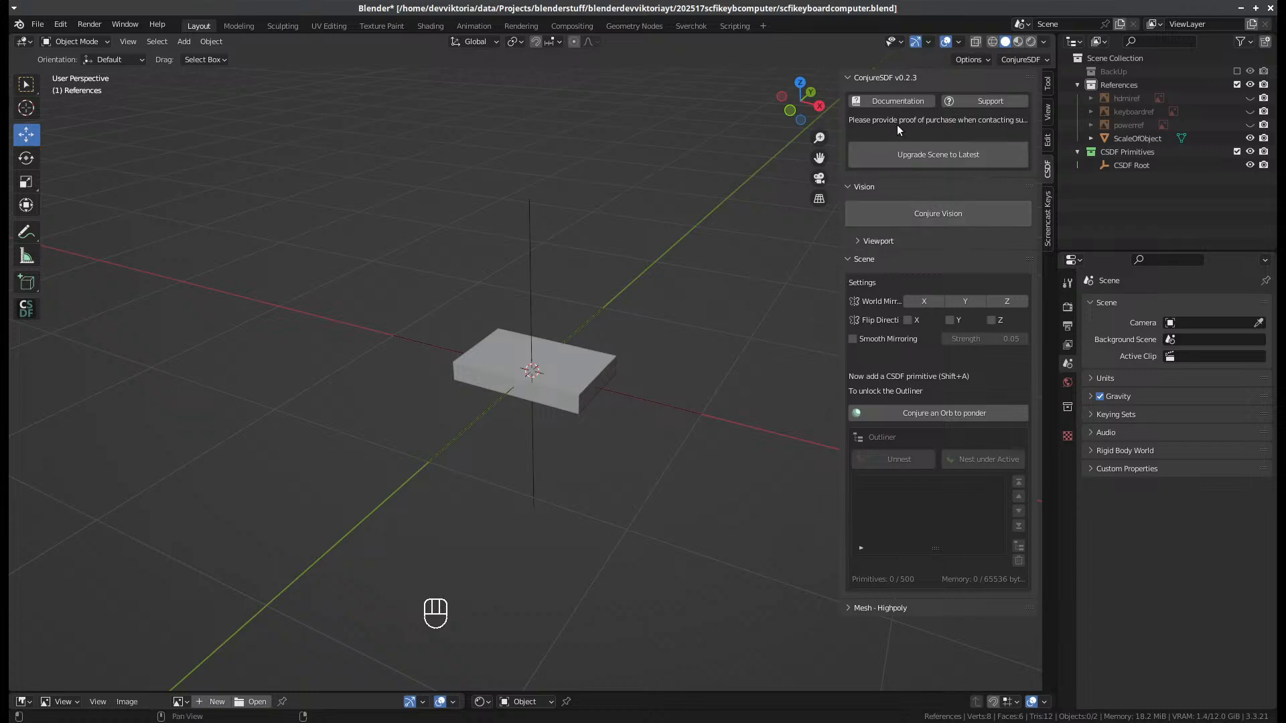
pyautogui.click(857, 78)
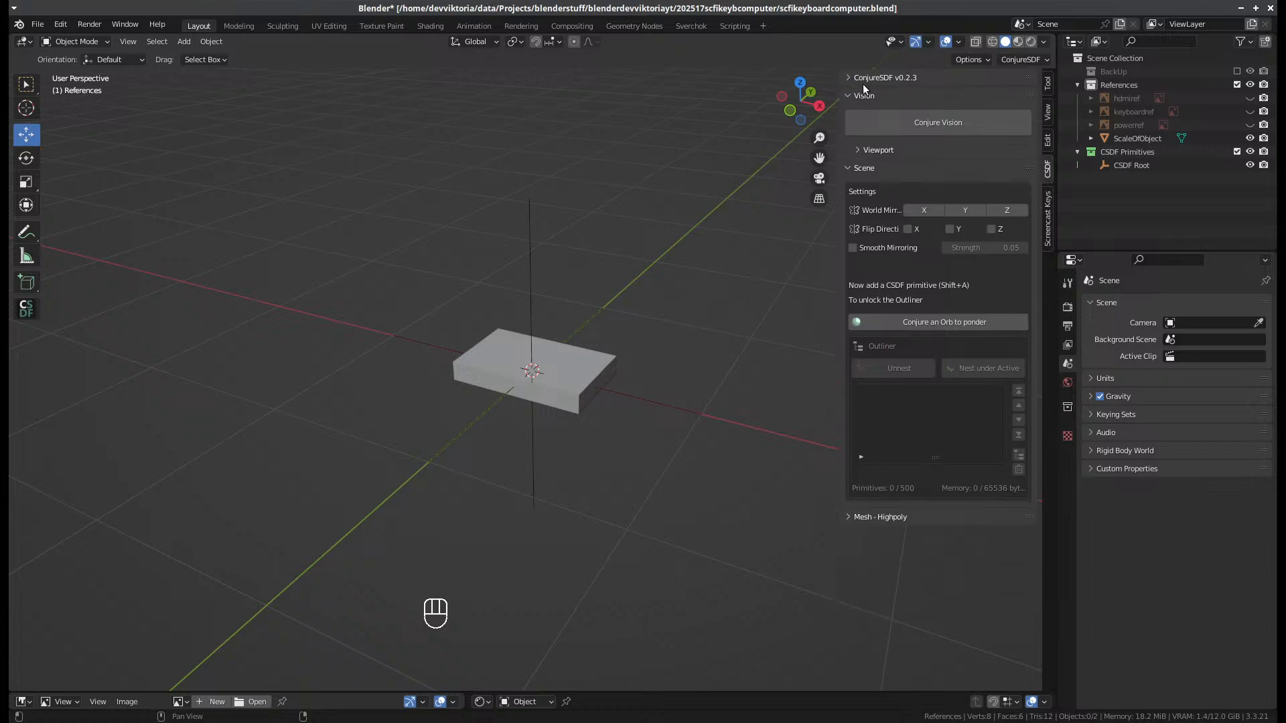
pyautogui.click(915, 121)
pyautogui.click(929, 146)
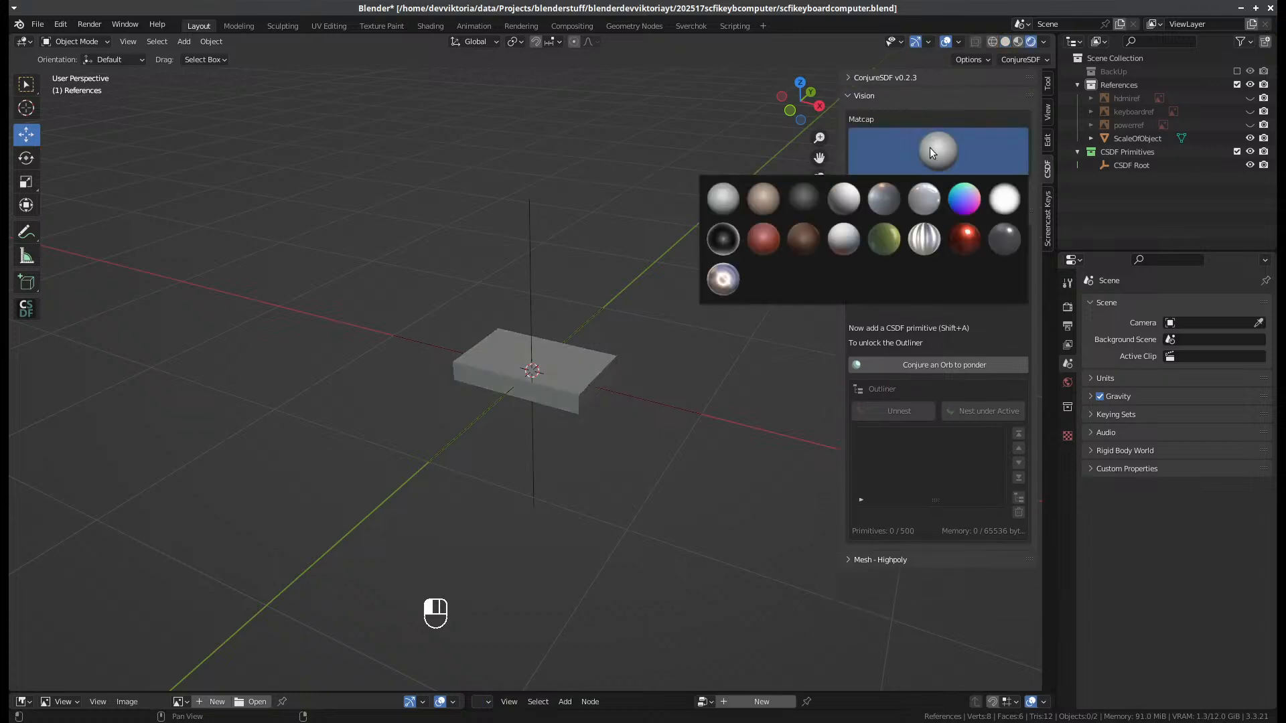
pyautogui.click(763, 238)
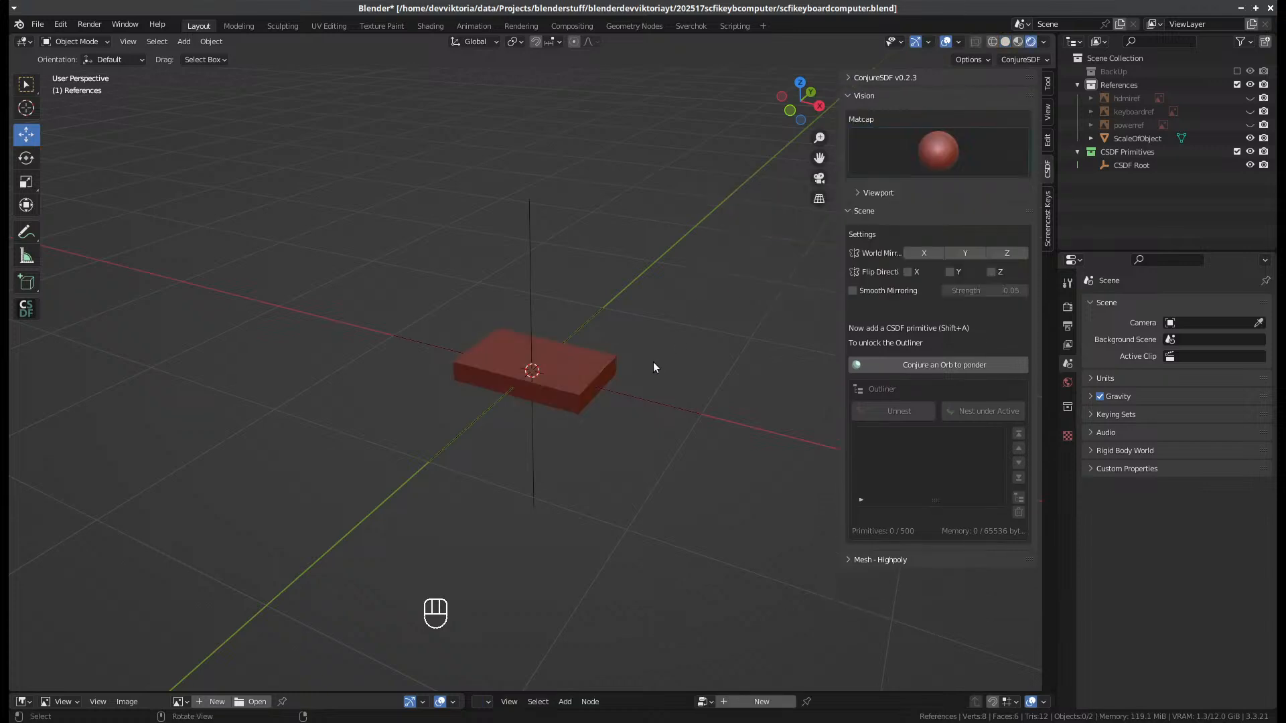
pyautogui.click(850, 97)
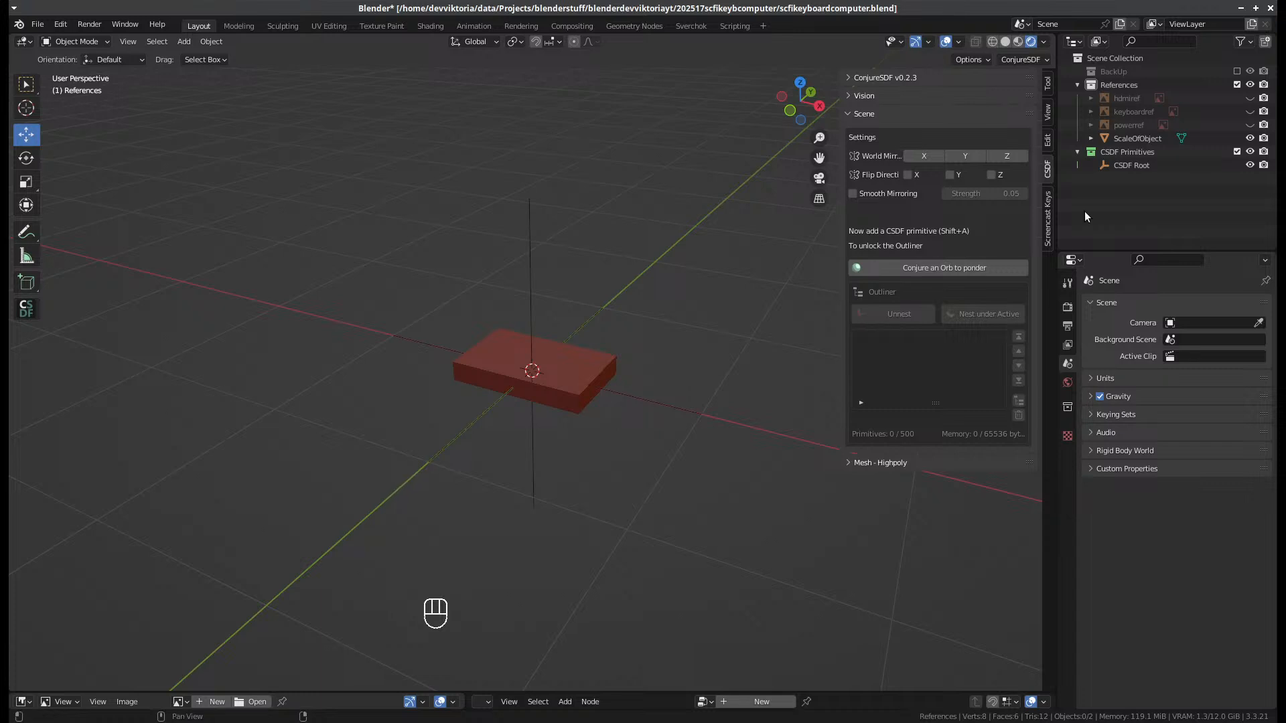
# - Select the CSDF Root and reorder its object properties so the ConjureSDF section sits above Transform
pyautogui.click(1135, 163)
pyautogui.click(1068, 431)
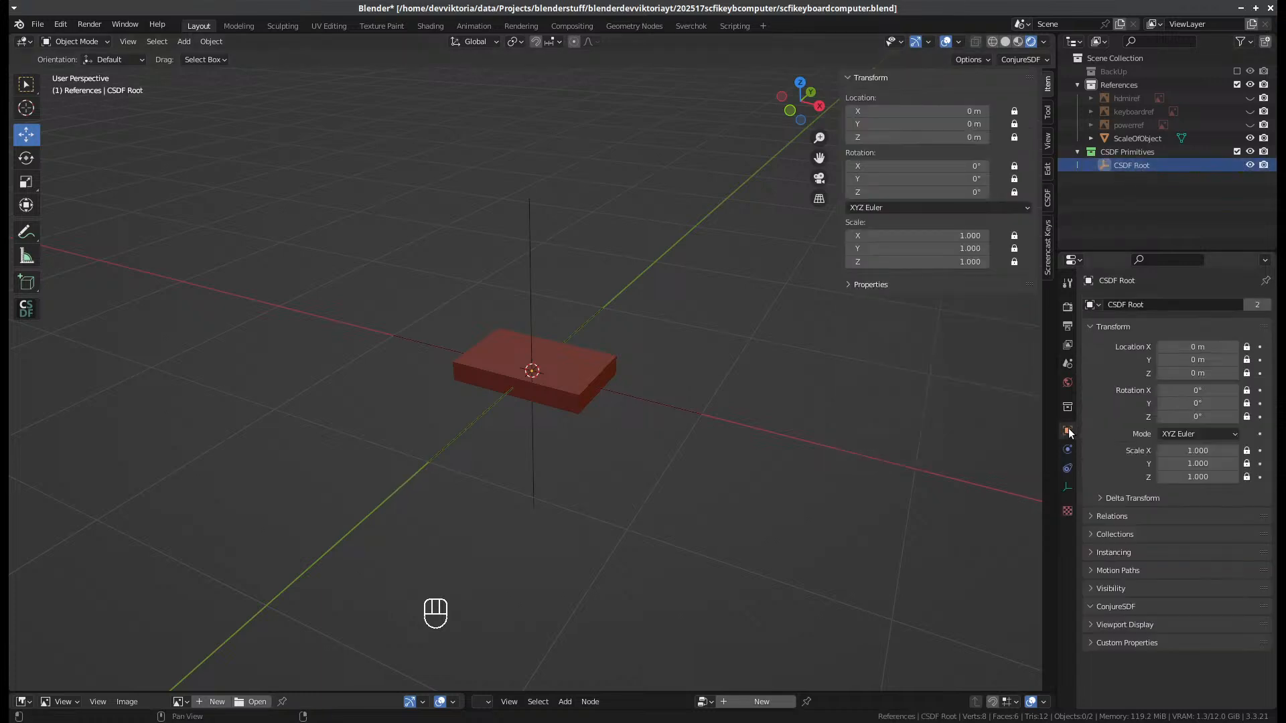
pyautogui.moveTo(1266, 612); pyautogui.dragTo(1268, 332)
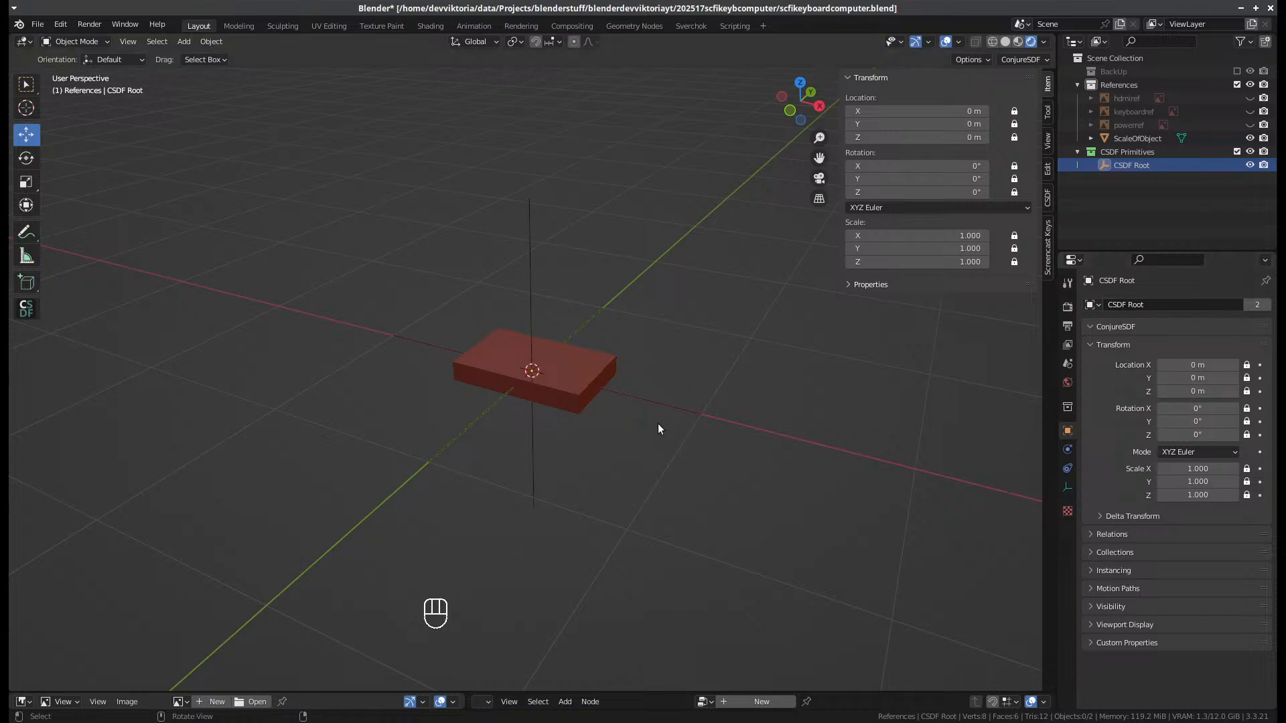
# - Add an Ellipsoid SDF, enlarge its radii to about 1.4 m in X and 0.95 m in Y, and lower it to about Z -0.48 m
pyautogui.hotkey('shift', 'a')
pyautogui.moveTo(612, 410)
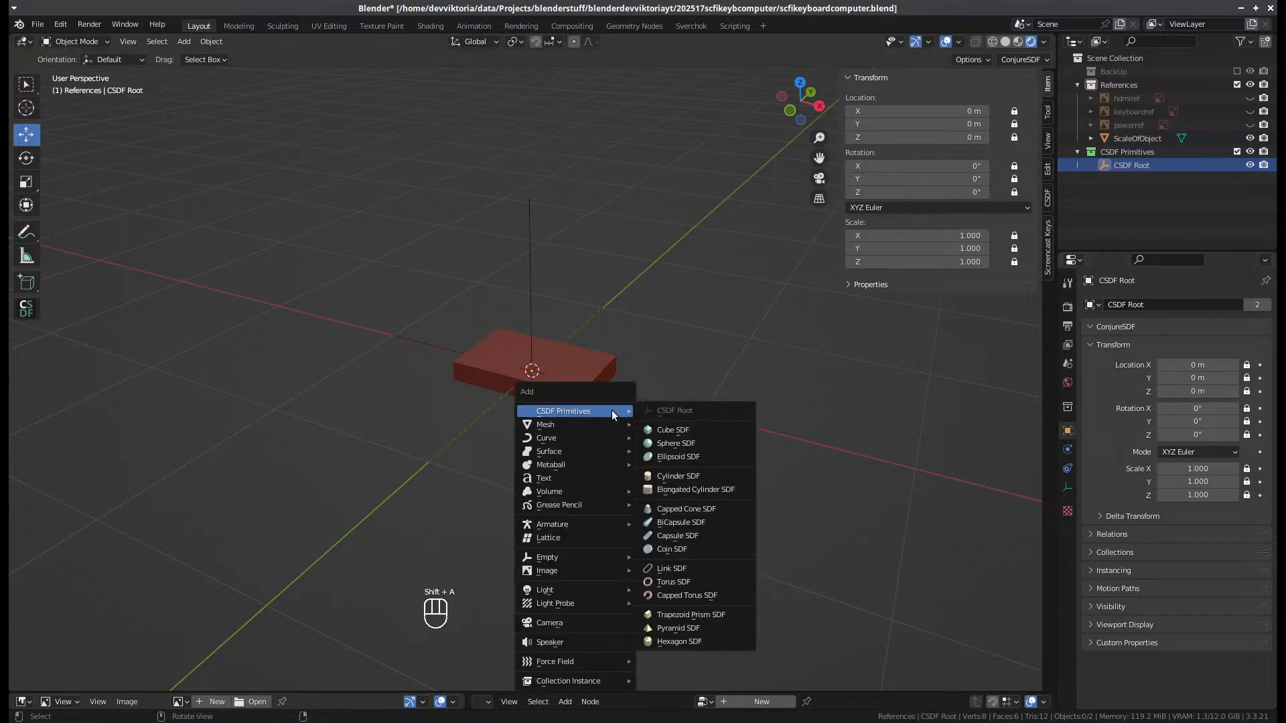
pyautogui.click(699, 453)
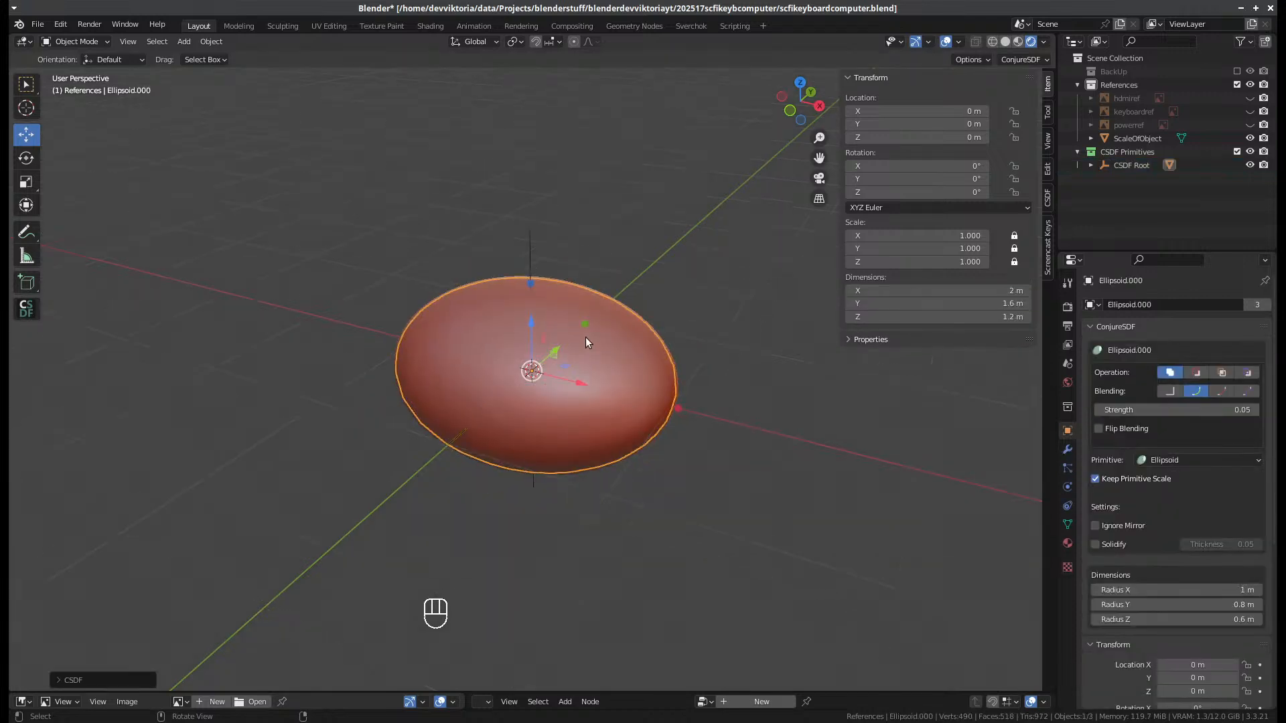
pyautogui.moveTo(533, 322); pyautogui.dragTo(592, 370)
pyautogui.moveTo(678, 473); pyautogui.dragTo(729, 517)
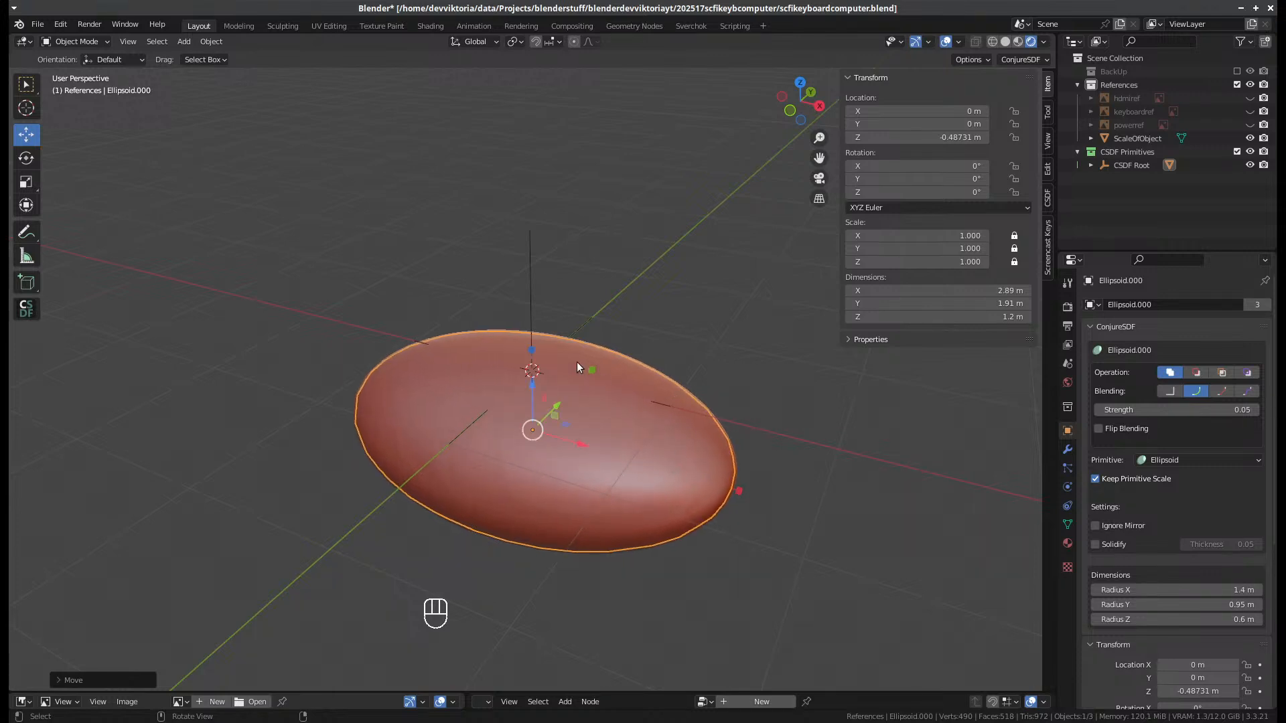
pyautogui.moveTo(532, 392); pyautogui.dragTo(536, 389)
# - Nudge the ellipsoid to about Z -0.487 m and hide it through the CSDF outliner
pyautogui.click(1048, 198)
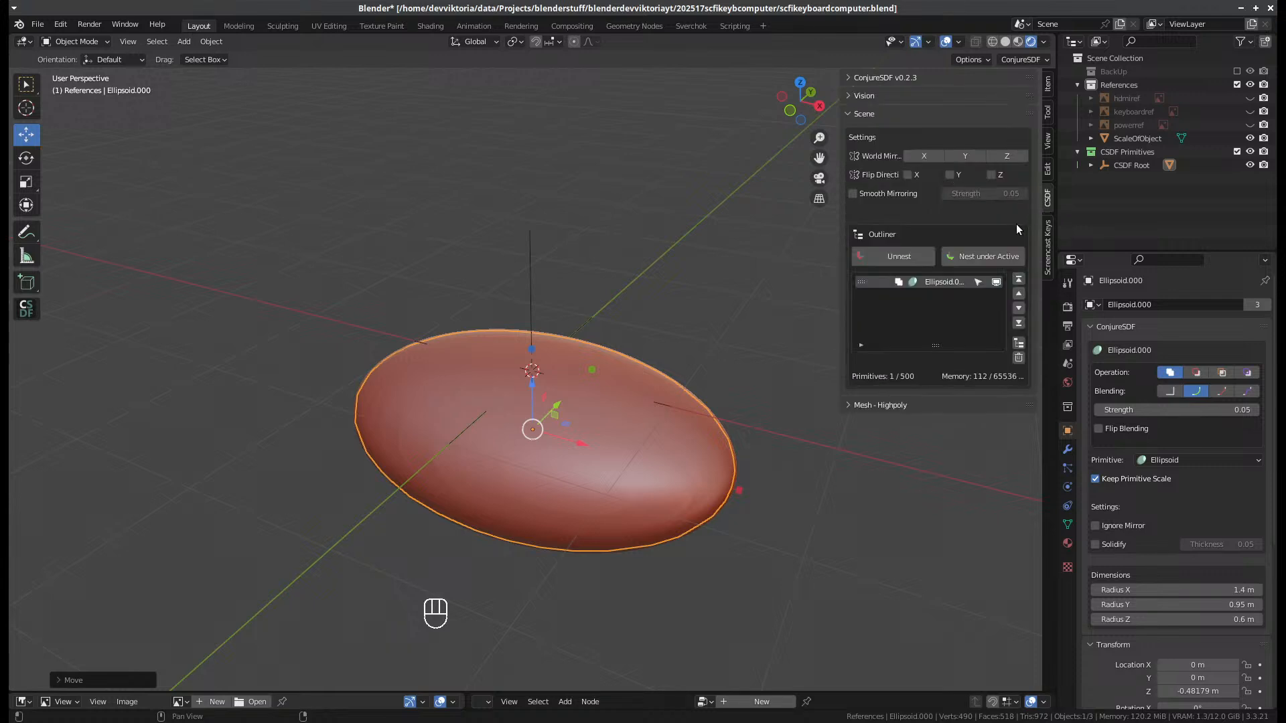
pyautogui.scroll(1, 567, 353)
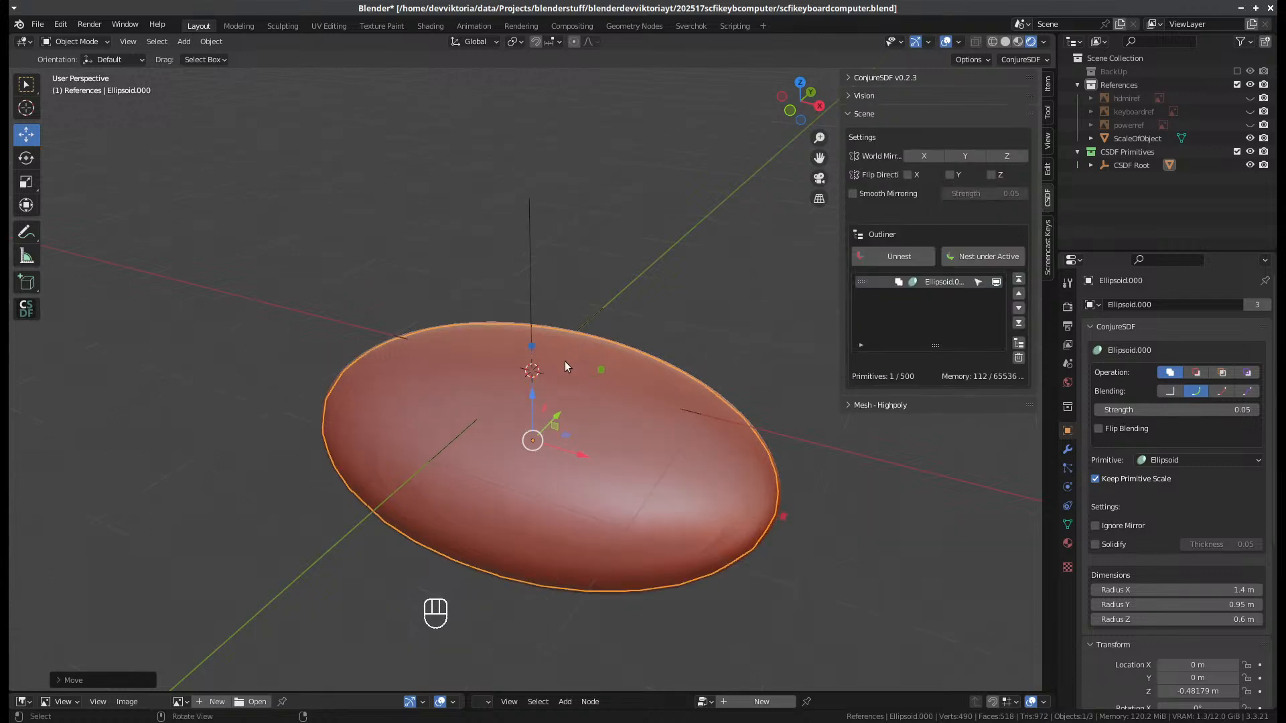
pyautogui.moveTo(534, 395); pyautogui.dragTo(536, 394)
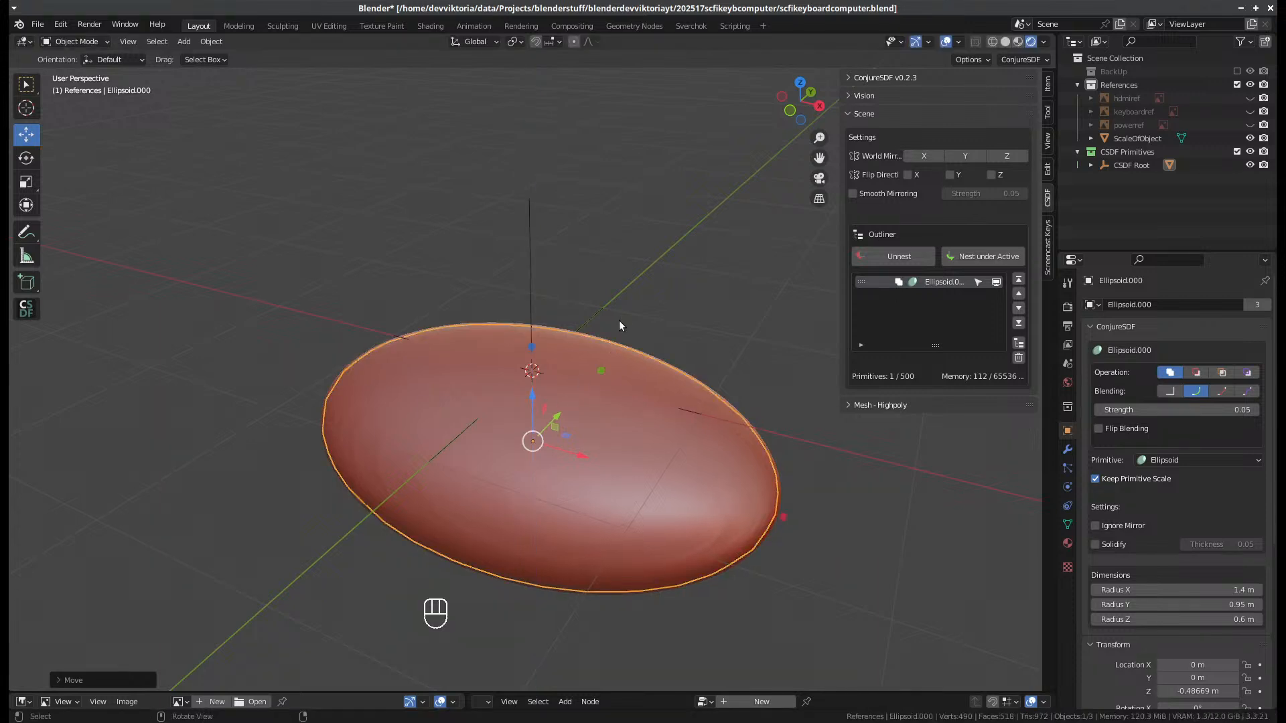
pyautogui.scroll(-1, 622, 346)
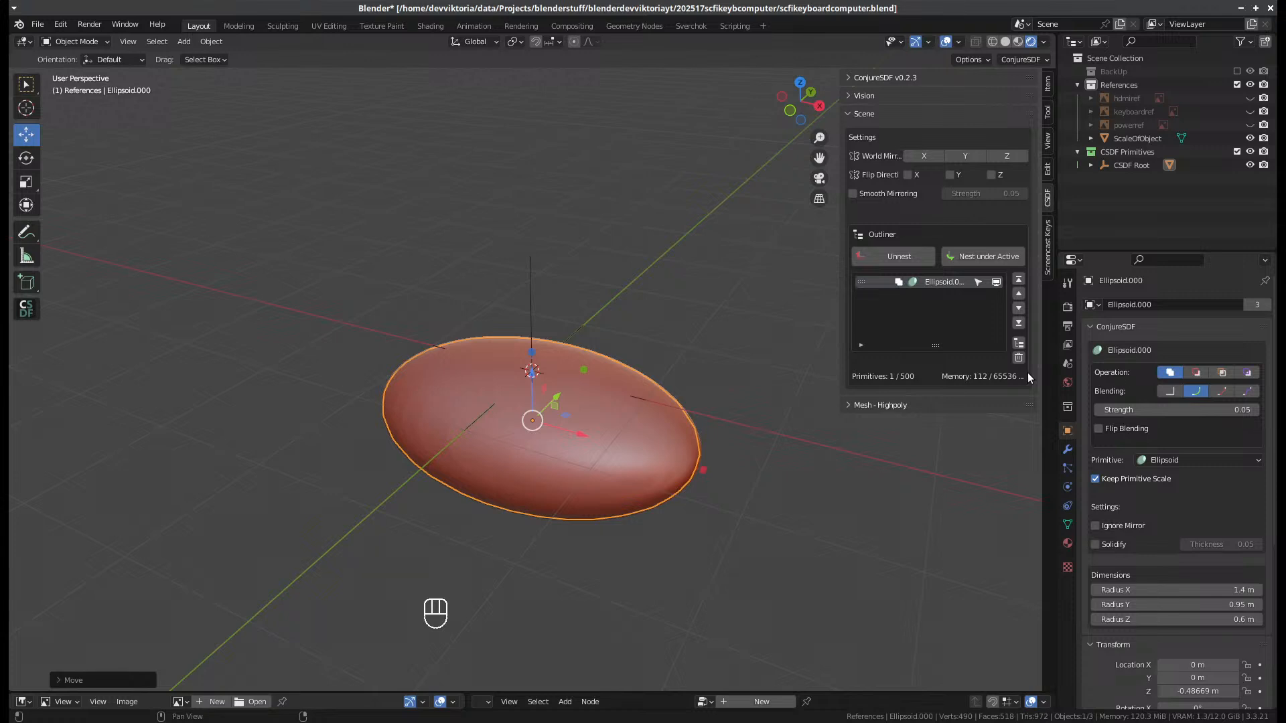
pyautogui.click(996, 283)
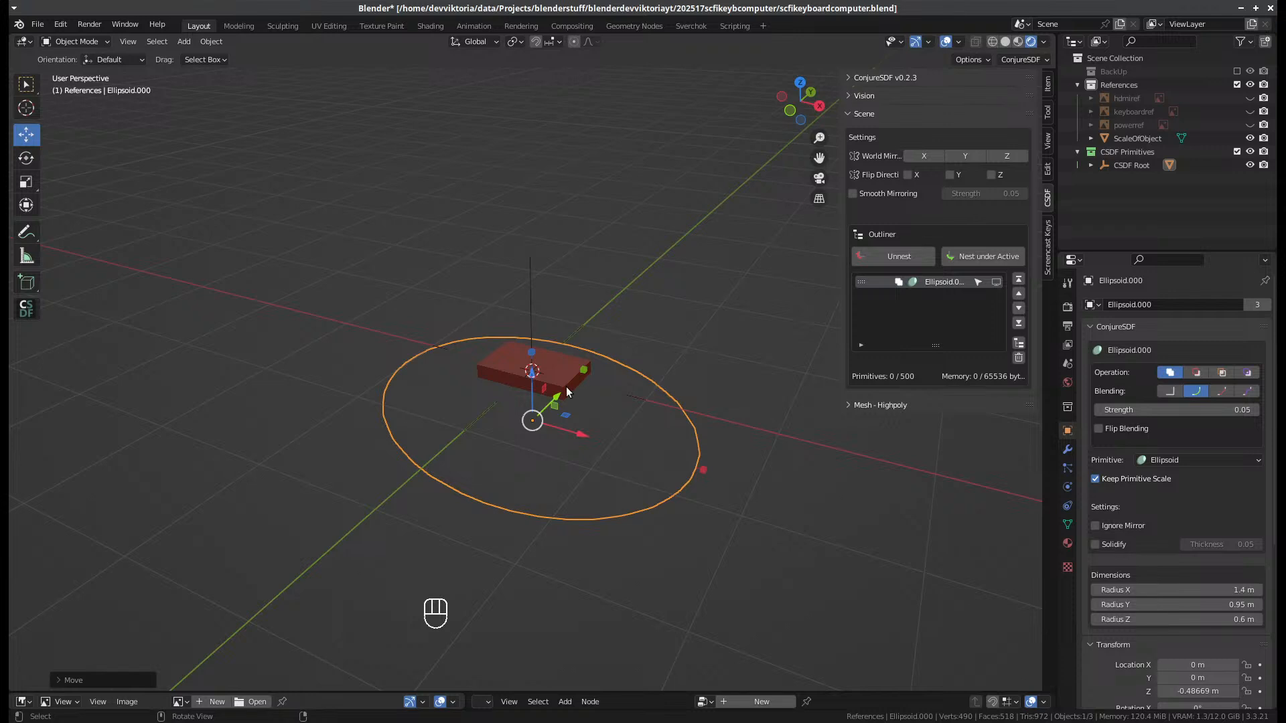
# - In top view, add a Cylinder SDF over the reference box and set its radius to 0.2 m
pyautogui.press('KP_7')
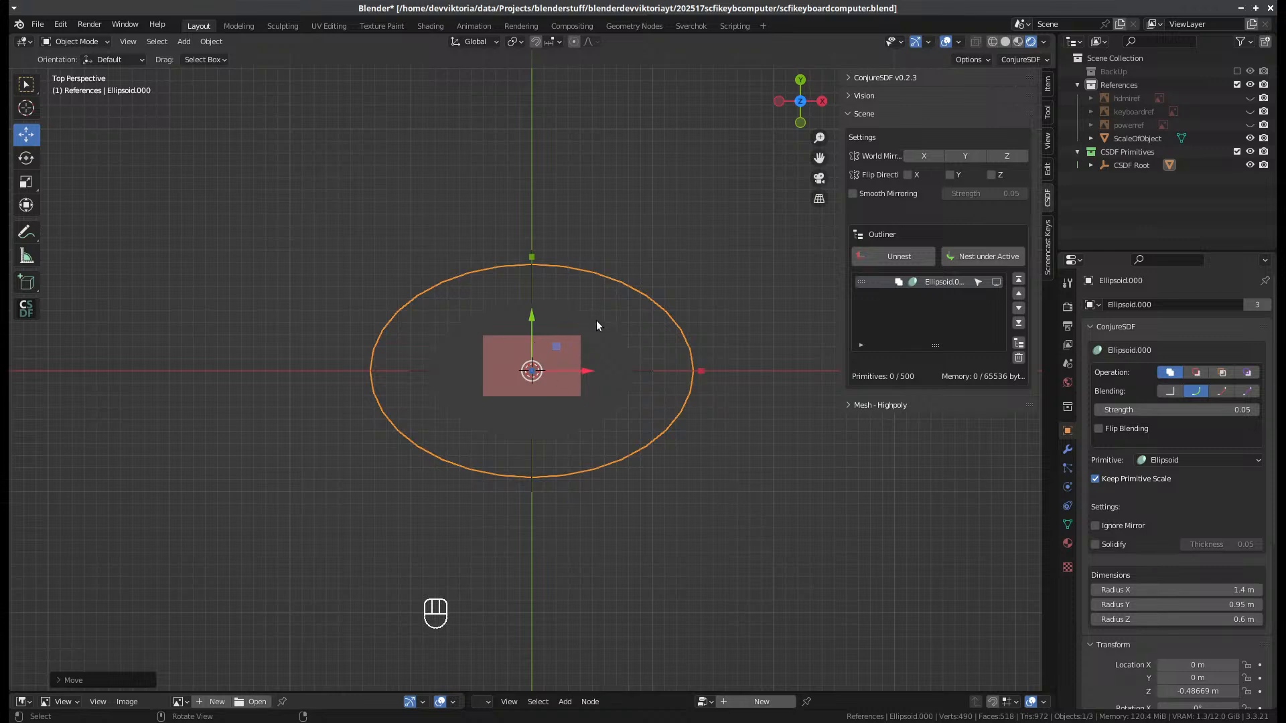
pyautogui.click(685, 501)
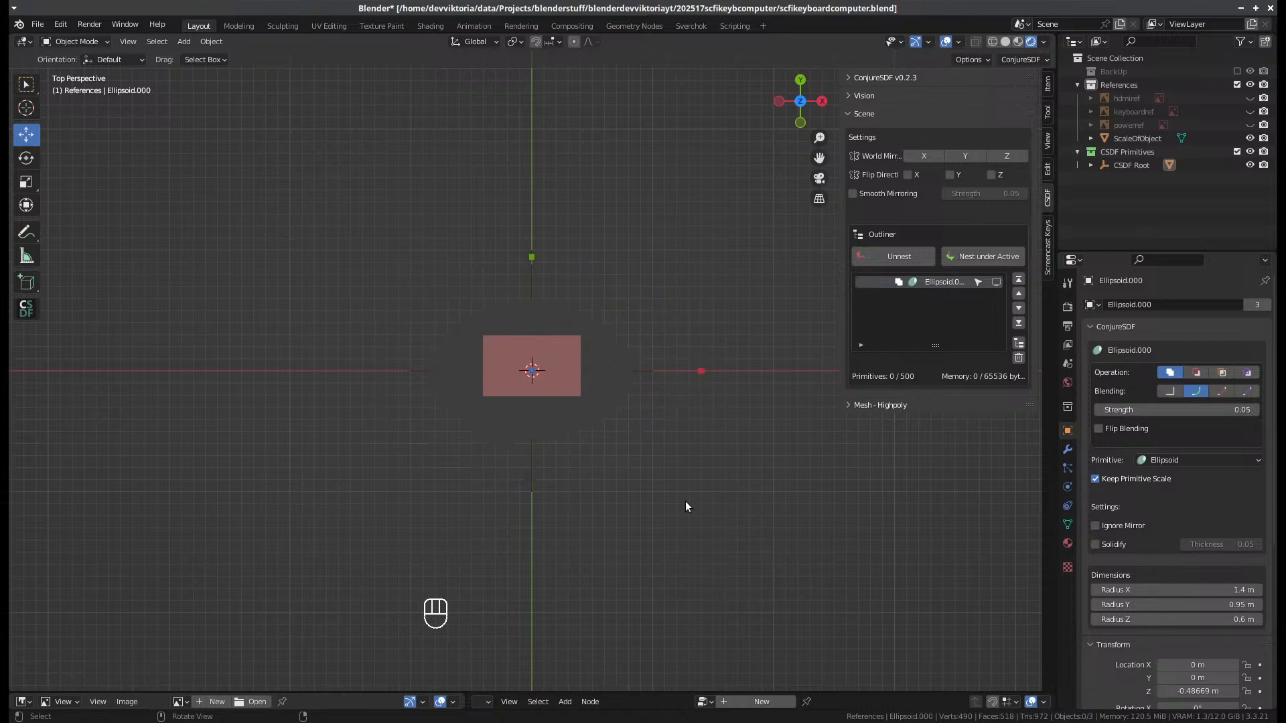
pyautogui.scroll(5, 656, 480)
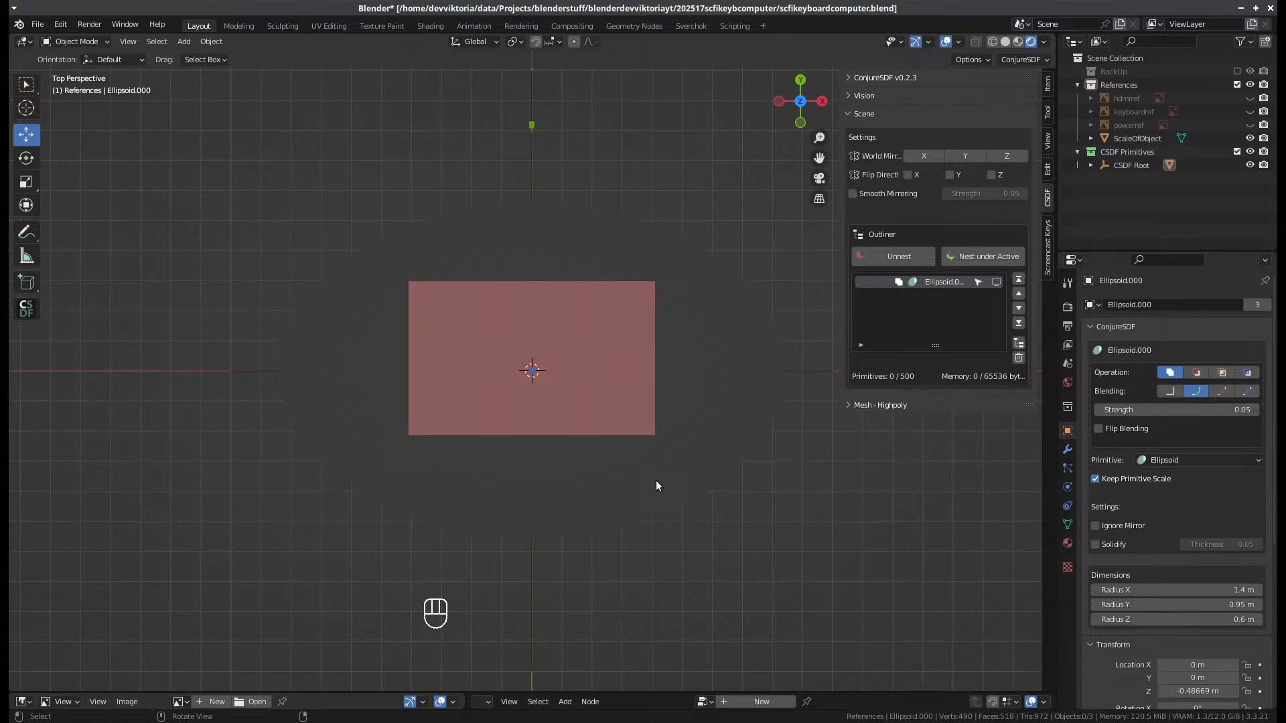
pyautogui.scroll(-1, 657, 483)
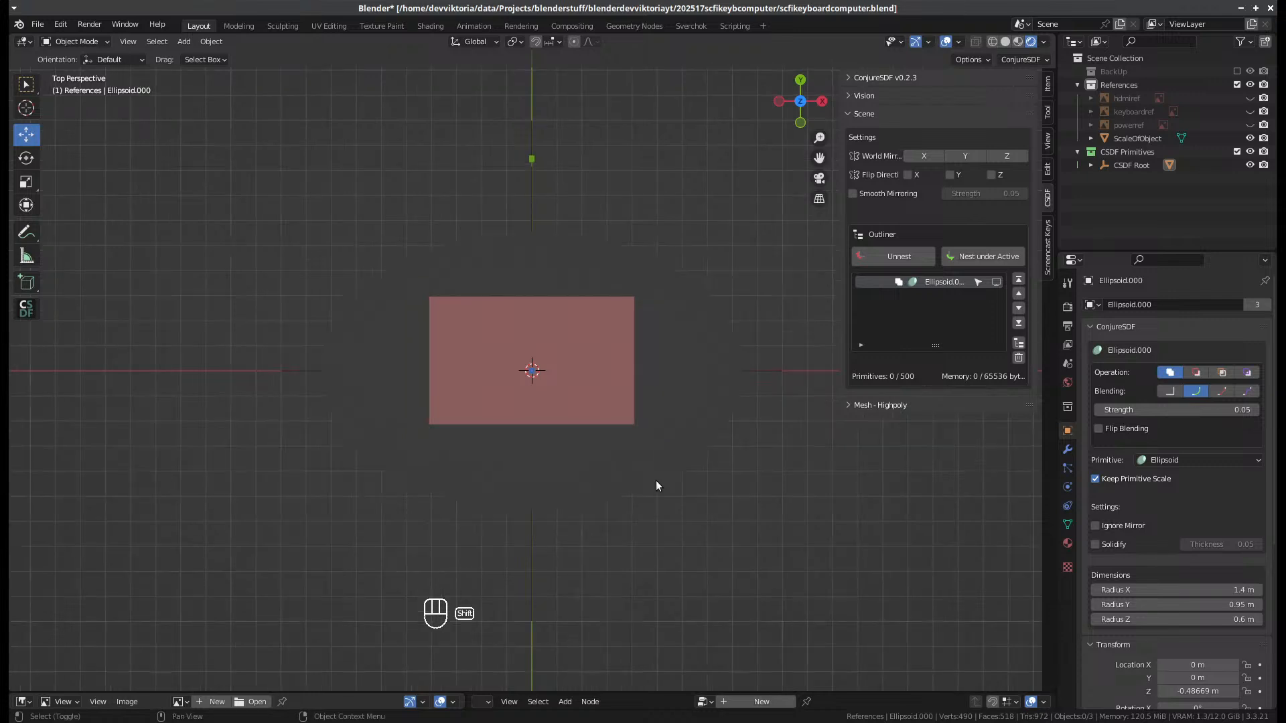
pyautogui.hotkey('shift', 'a')
pyautogui.moveTo(653, 435)
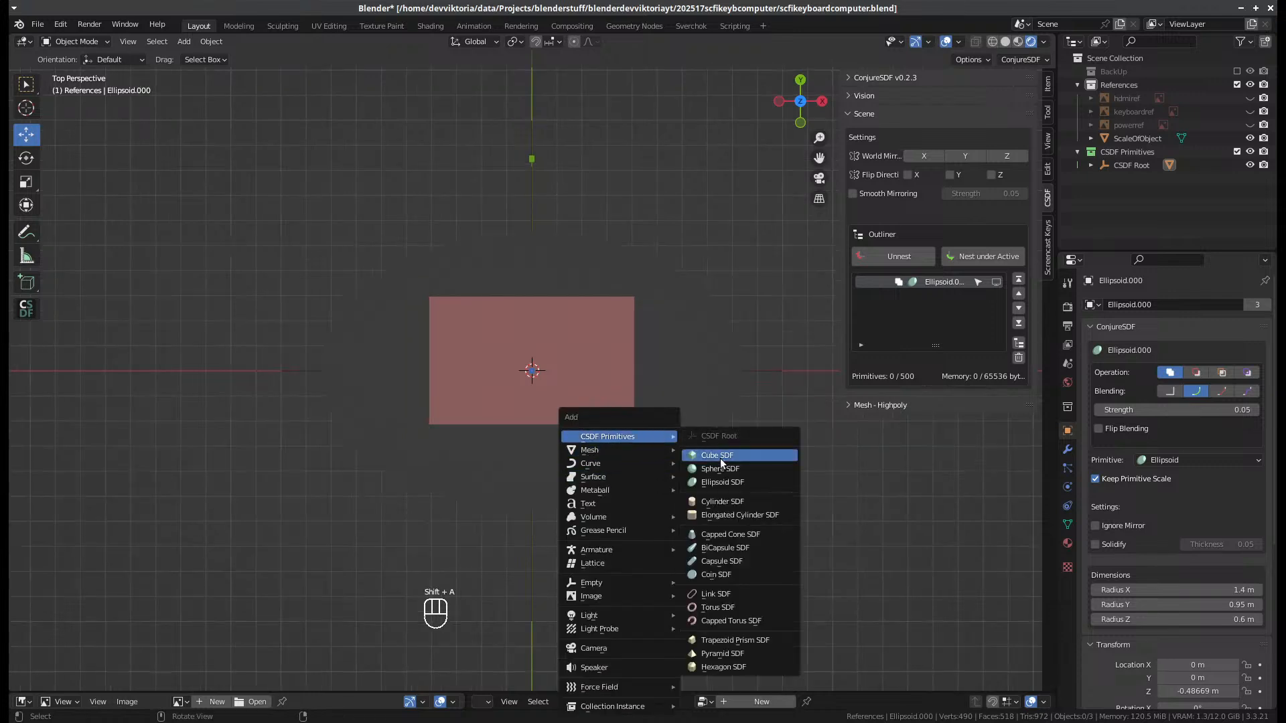
pyautogui.click(740, 504)
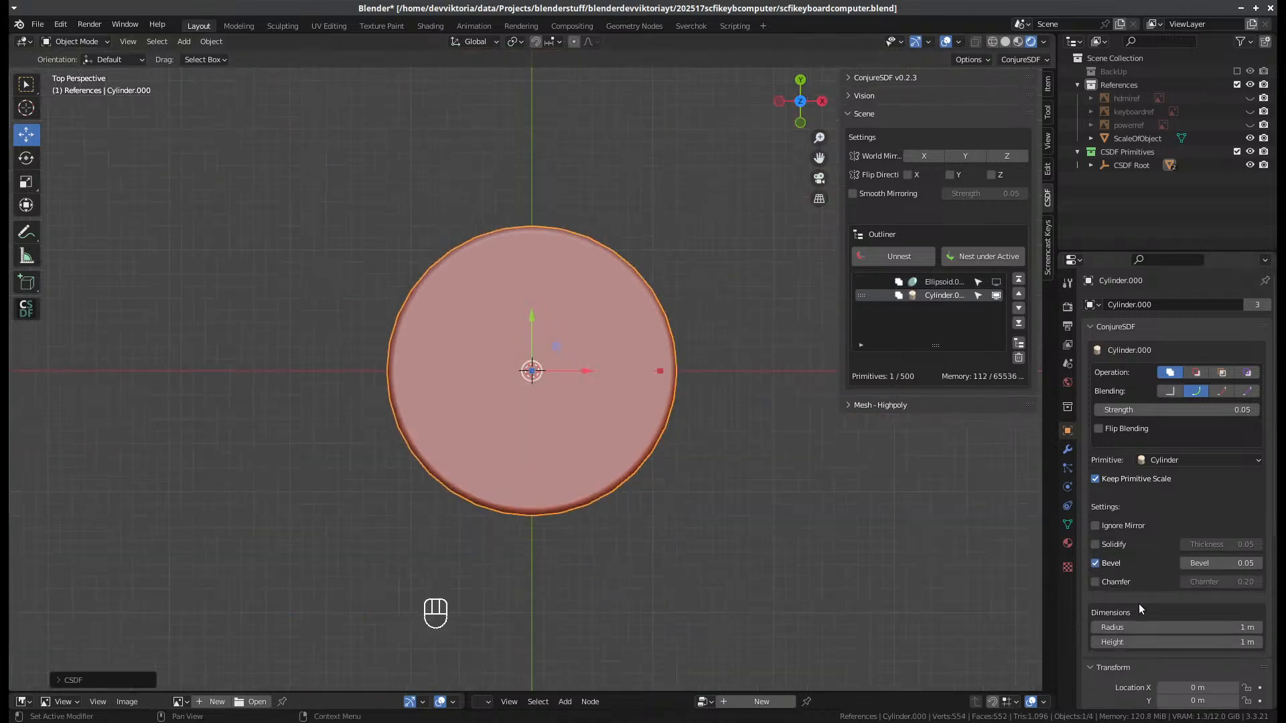
pyautogui.click(1151, 627)
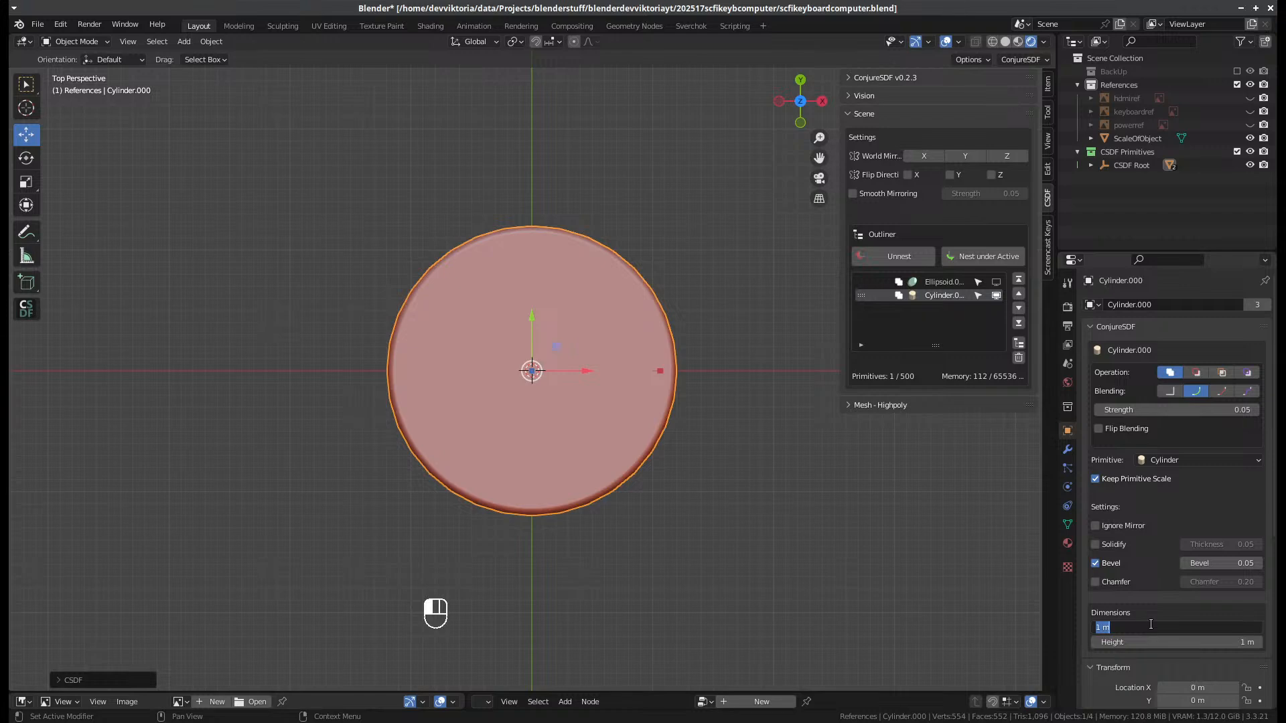
pyautogui.write('0.2')
pyautogui.press('Return')
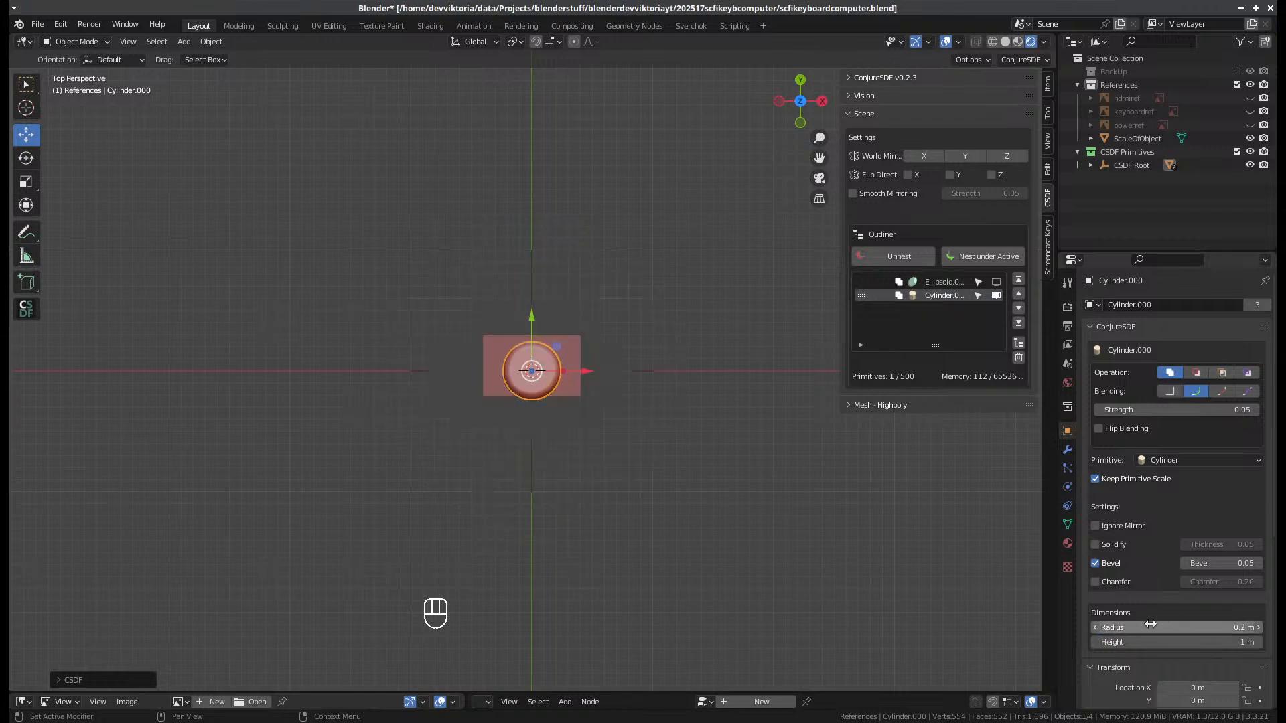
# - Change the scene's length unit to centimeters
pyautogui.click(1069, 362)
pyautogui.click(1090, 379)
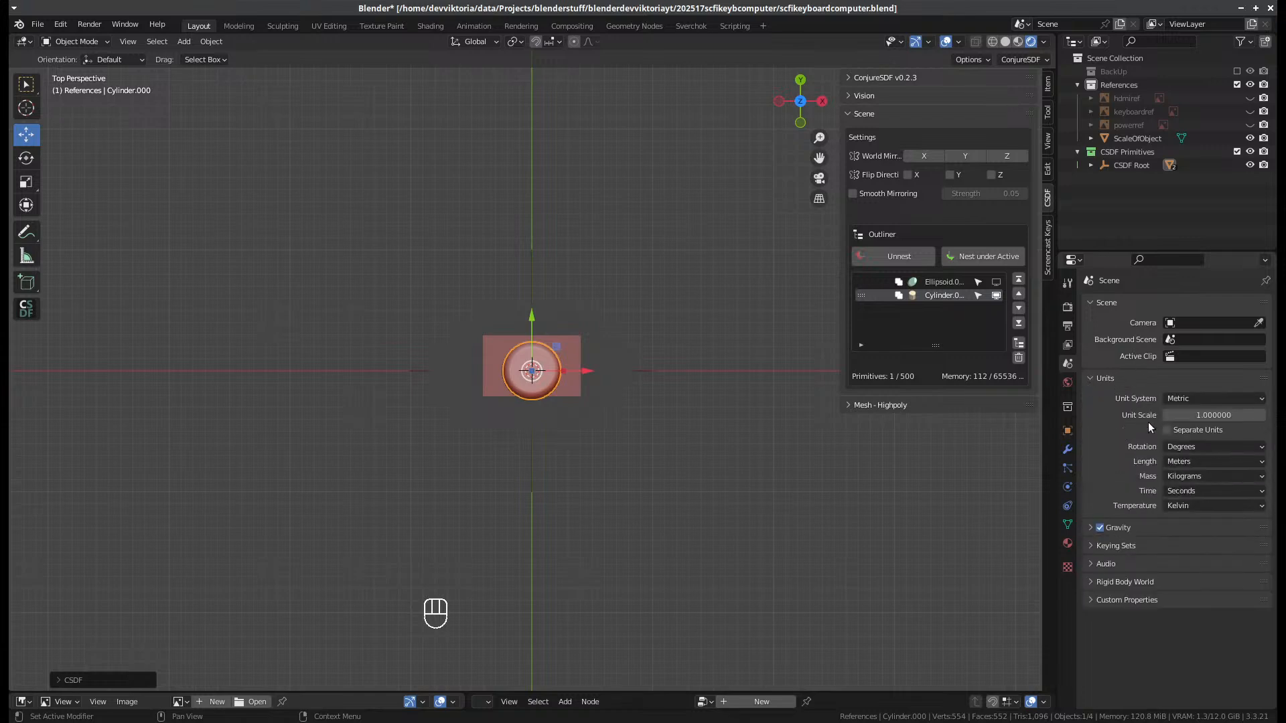
pyautogui.click(1174, 462)
pyautogui.click(1190, 521)
# - Reduce the cylinder's bevel to 0.00 in its object properties
pyautogui.click(1068, 430)
pyautogui.scroll(6, 628, 402)
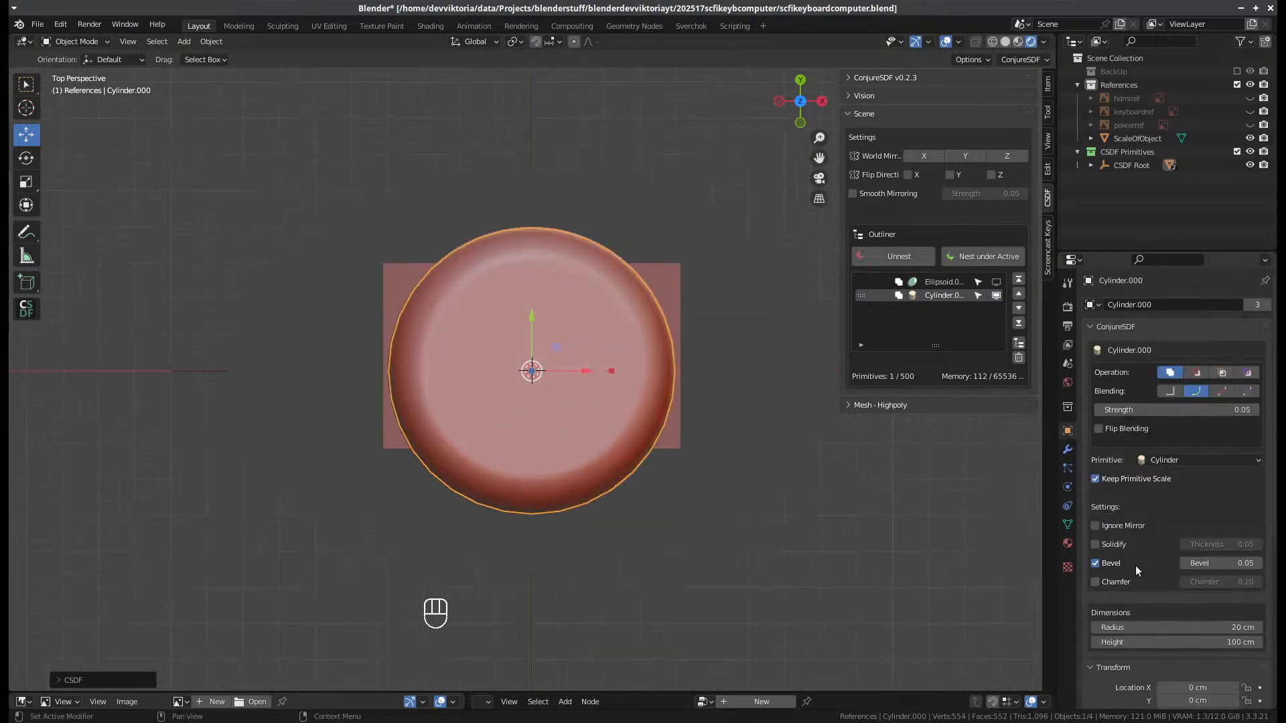
pyautogui.click(1221, 561)
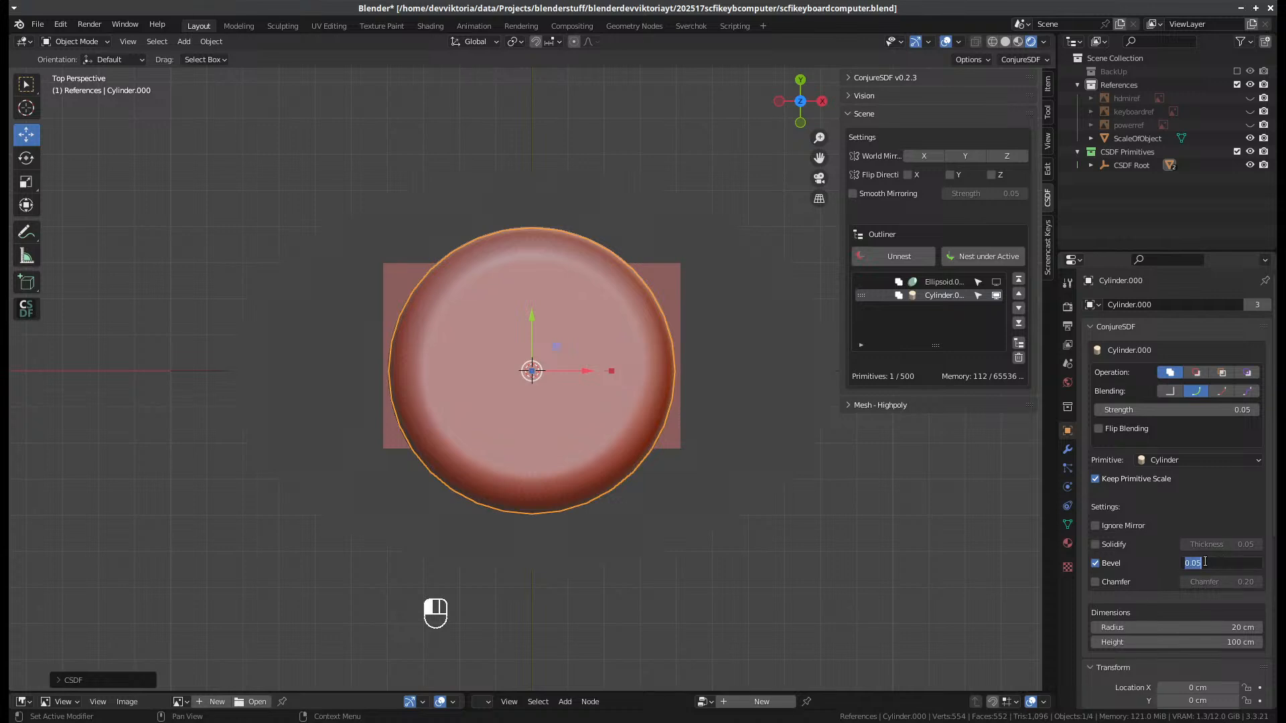
pyautogui.click(1193, 563)
pyautogui.press('Return')
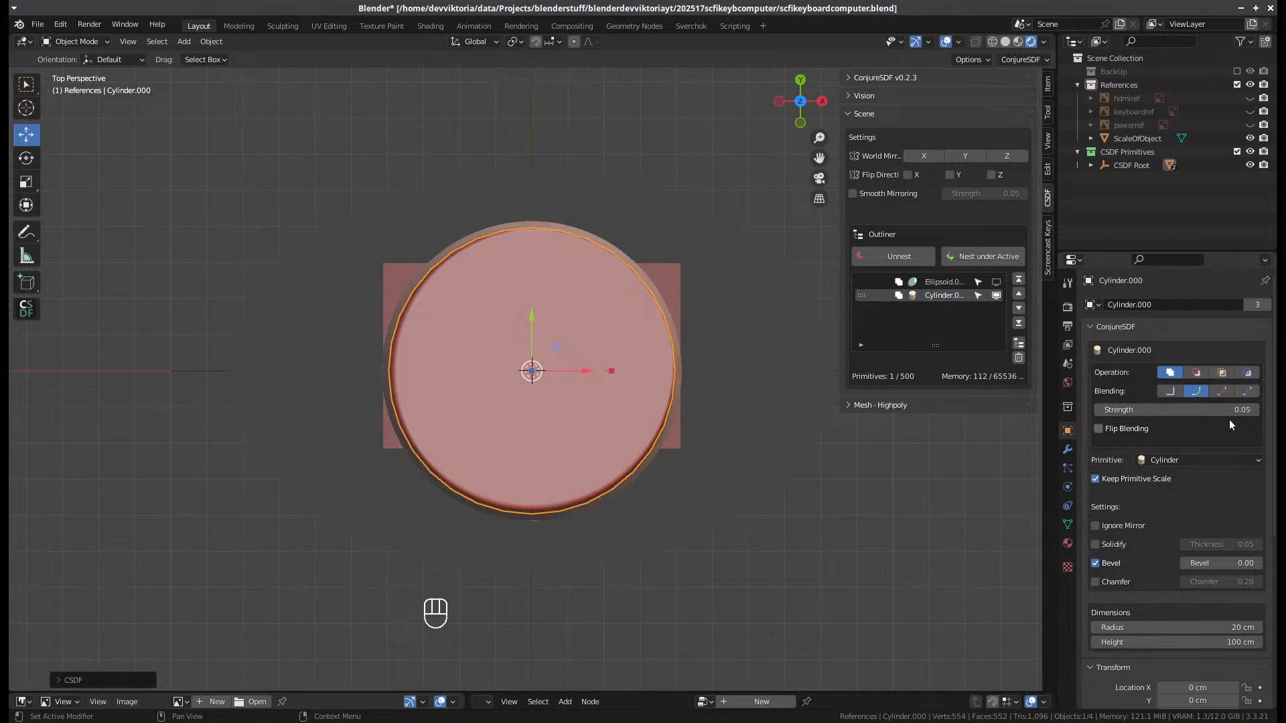
pyautogui.click(1186, 411)
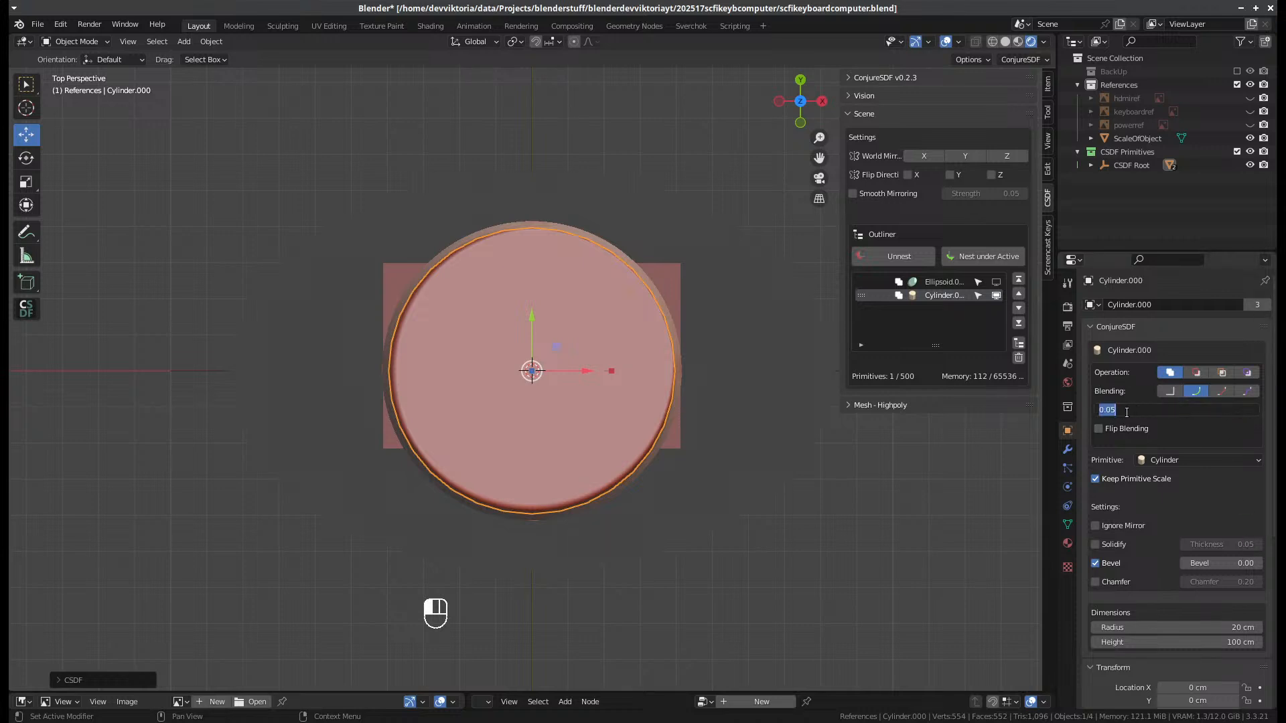
pyautogui.click(722, 434)
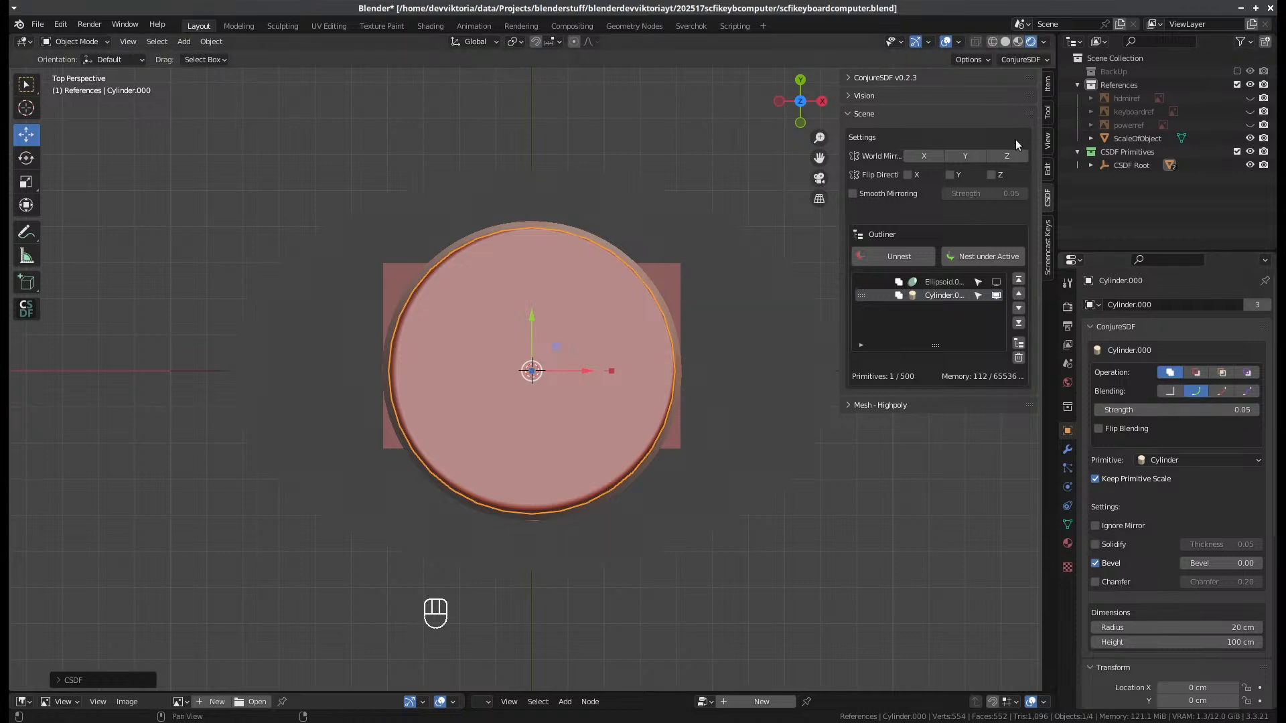
# - Set the minimum size in ConjureSDF's viewport quality settings to 0.1 cm
pyautogui.click(848, 98)
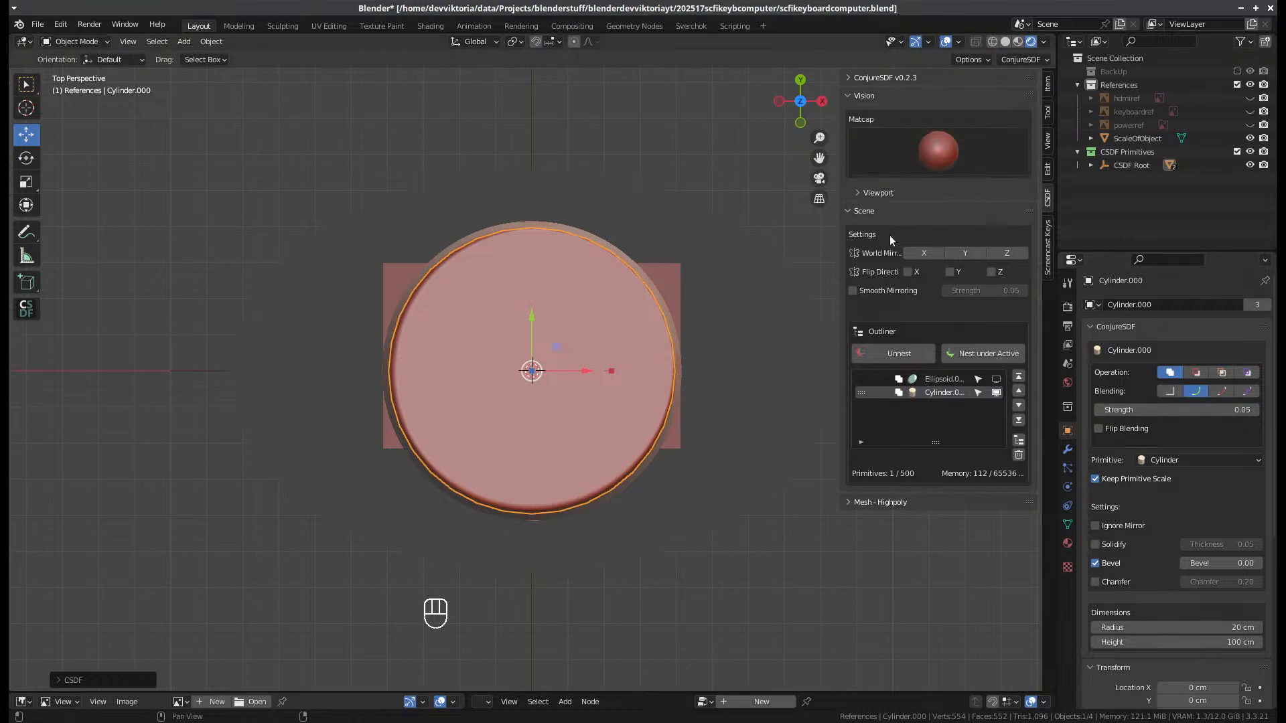
pyautogui.click(858, 194)
pyautogui.click(958, 289)
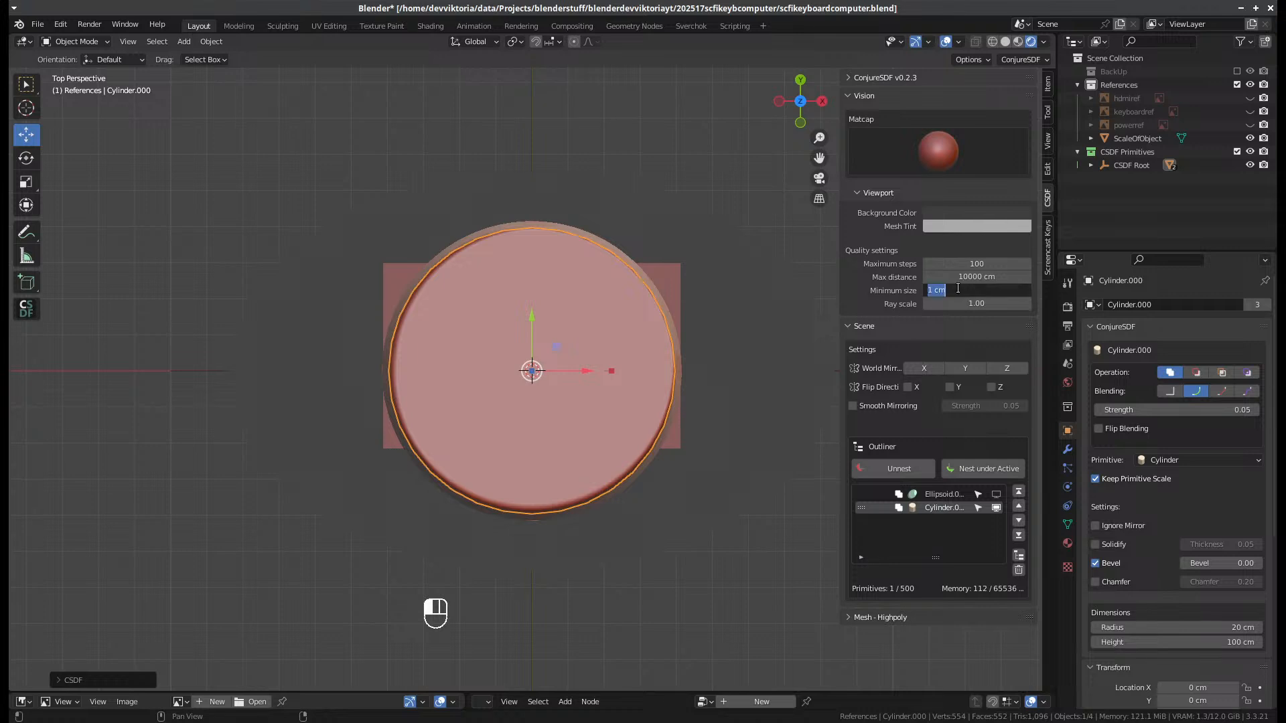
pyautogui.write('0.1')
pyautogui.press('Return')
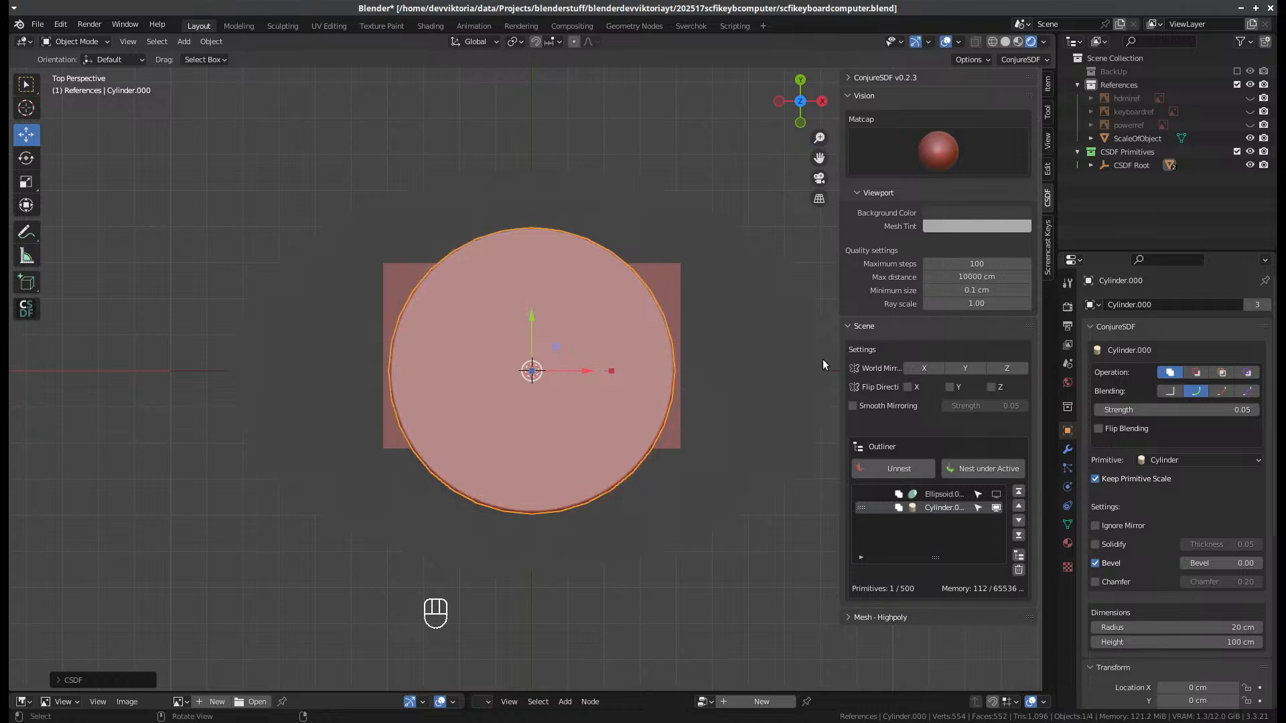
# - Set the cylinder's height to 20 cm
pyautogui.moveTo(685, 434); pyautogui.dragTo(651, 323, button='middle')
pyautogui.scroll(-2, 651, 323)
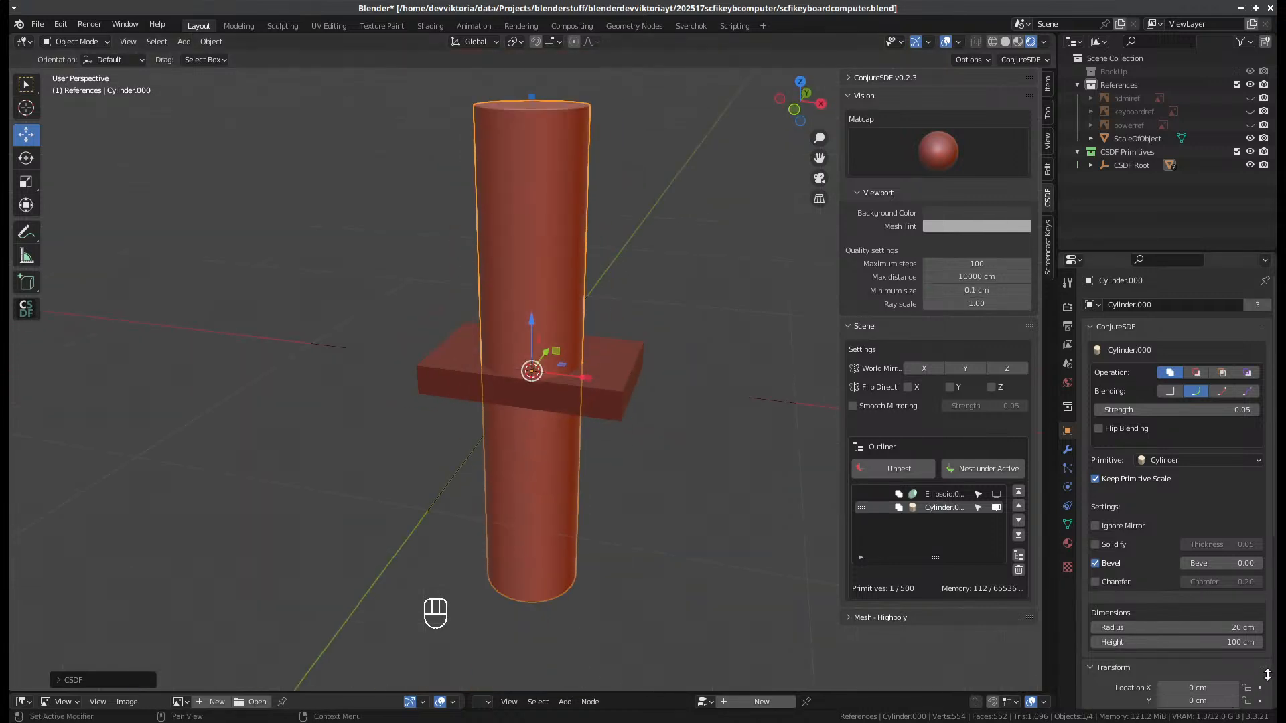
pyautogui.click(1228, 643)
pyautogui.write('20')
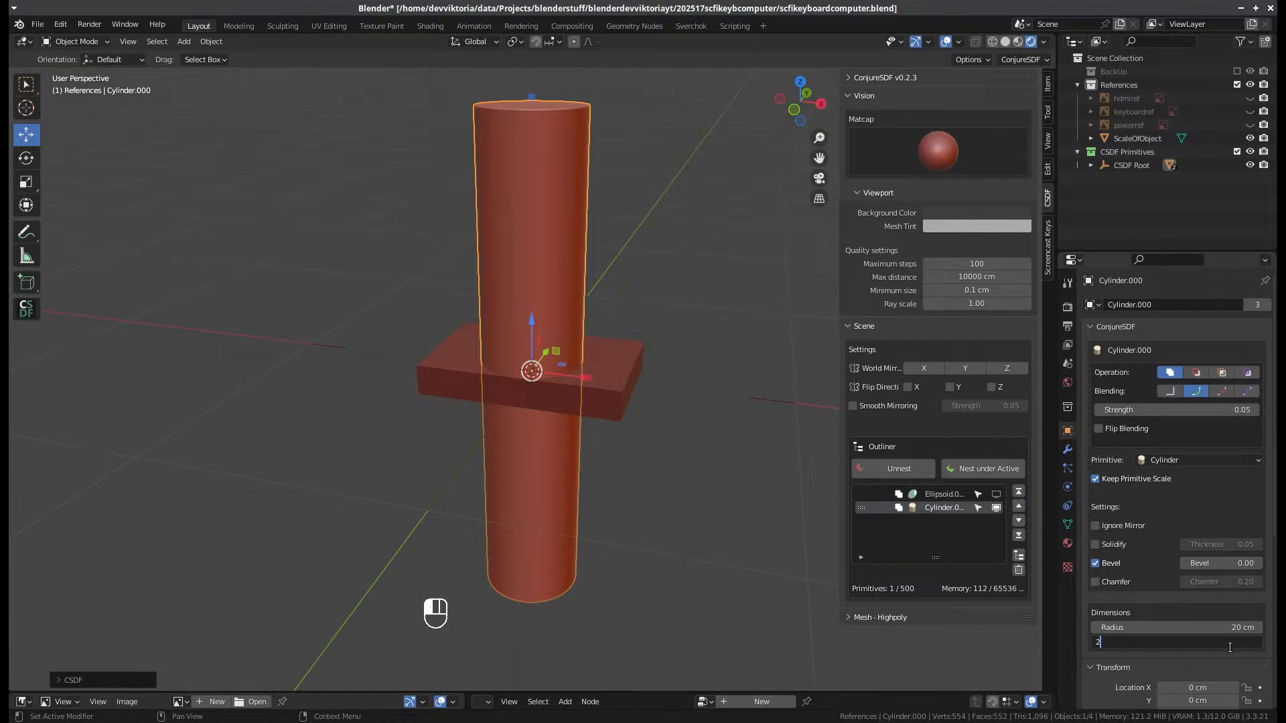
pyautogui.press('Return')
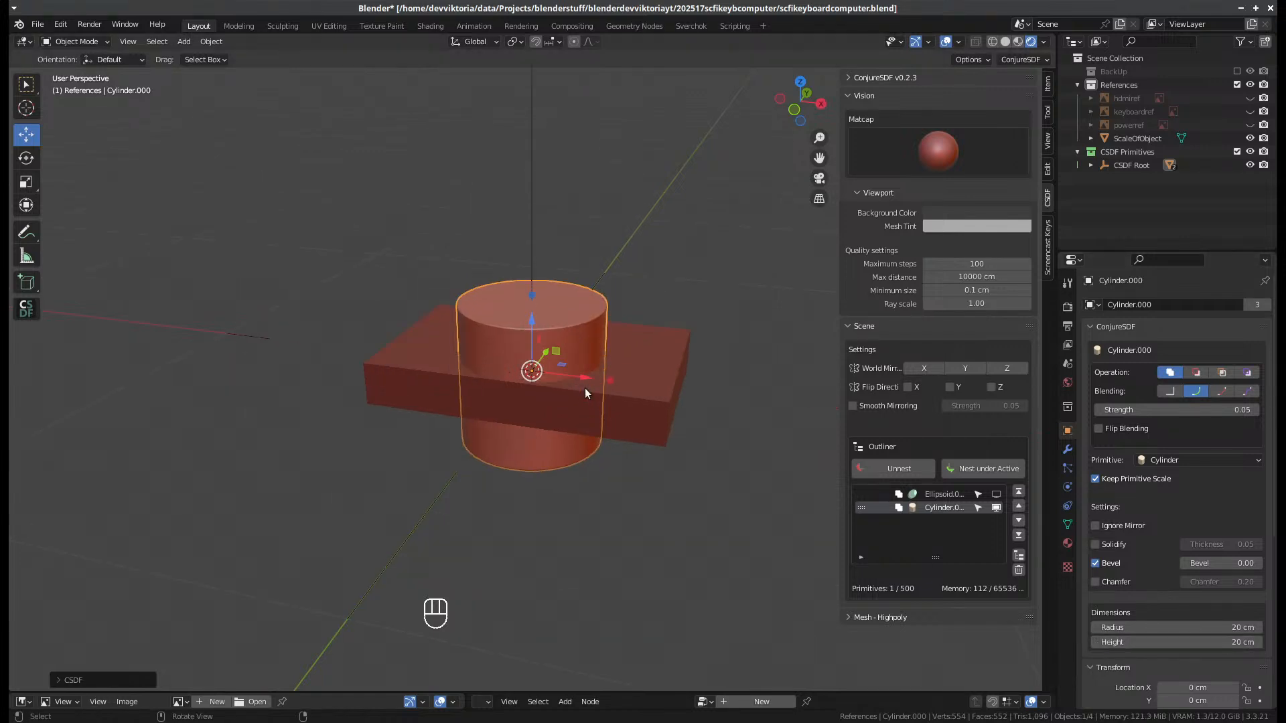
# - In top orthographic view, move the cylinder over the reference box's upper-right corner, to about X 25.6 cm and Y 15.2 cm
pyautogui.moveTo(596, 412); pyautogui.dragTo(612, 552, button='middle')
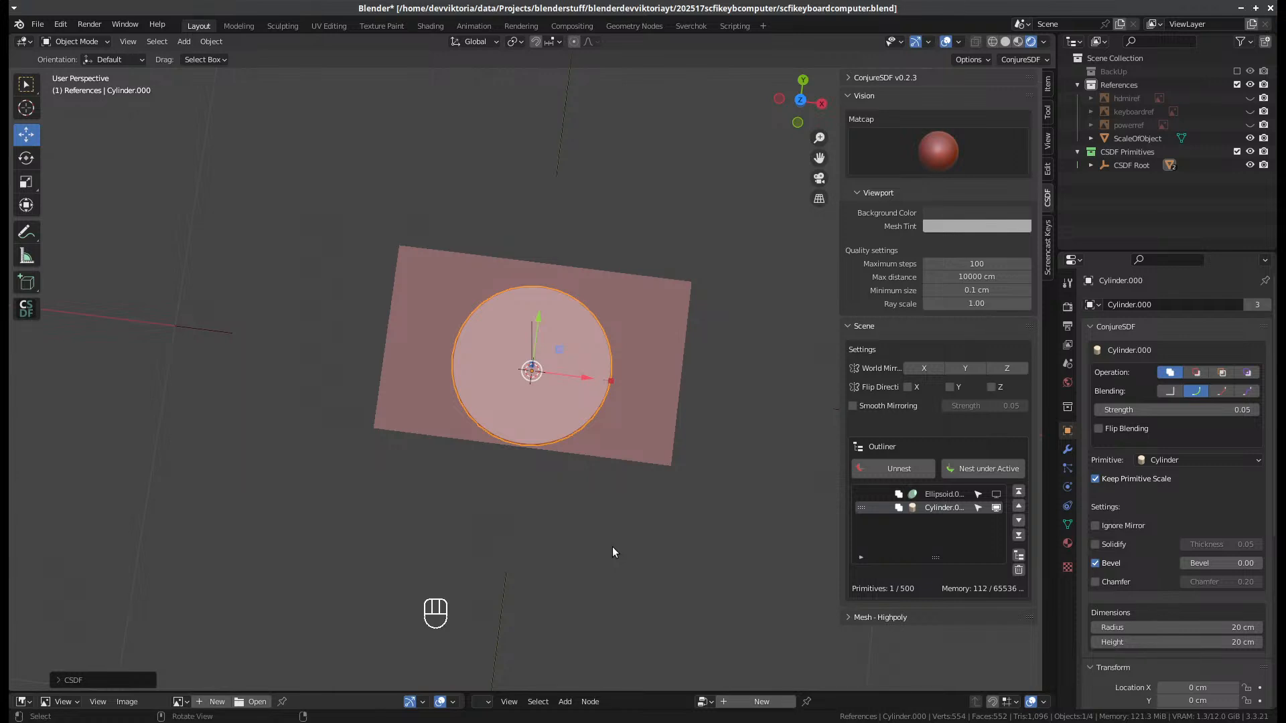
pyautogui.press('KP_7')
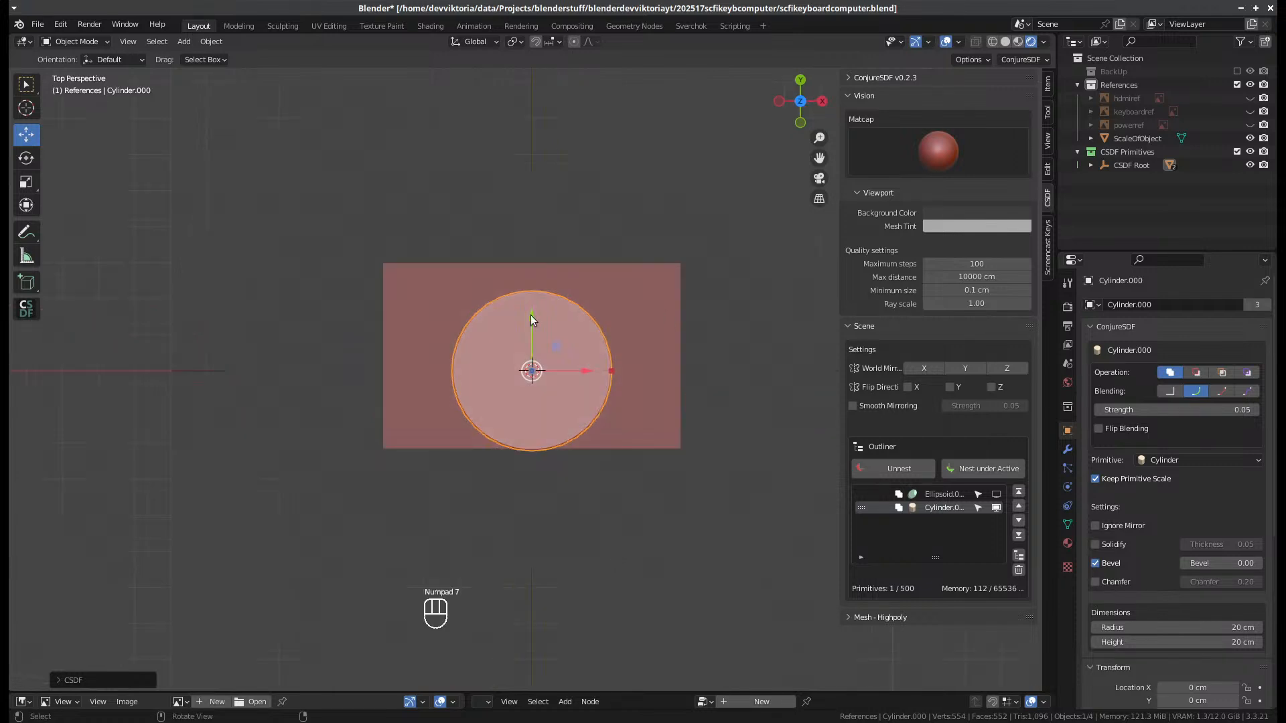
pyautogui.moveTo(529, 316); pyautogui.dragTo(531, 242)
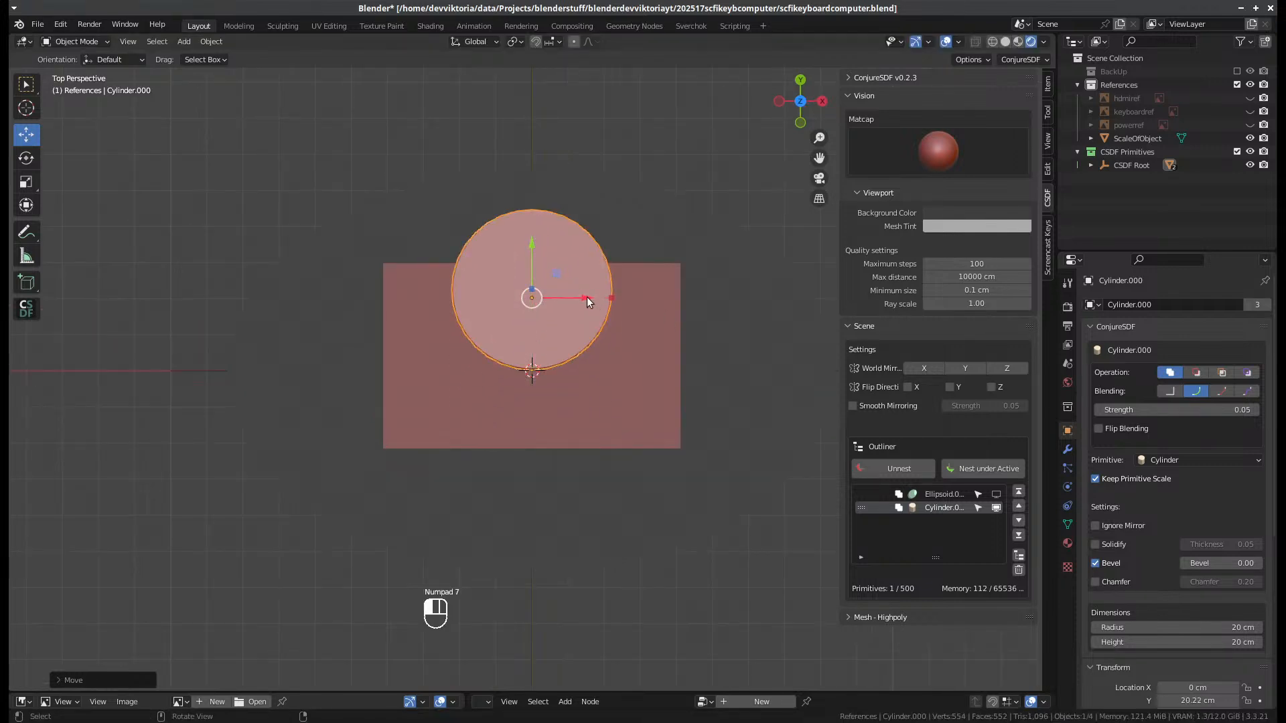
pyautogui.moveTo(586, 296); pyautogui.dragTo(622, 256)
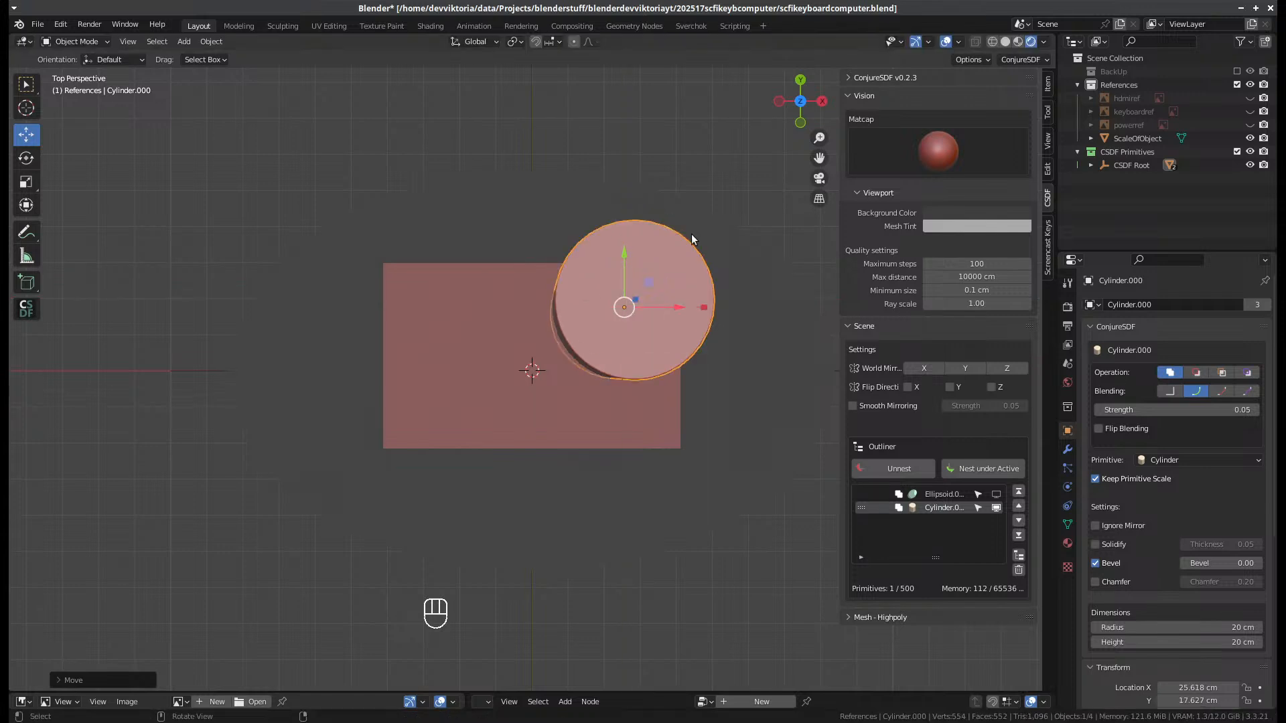
pyautogui.click(818, 199)
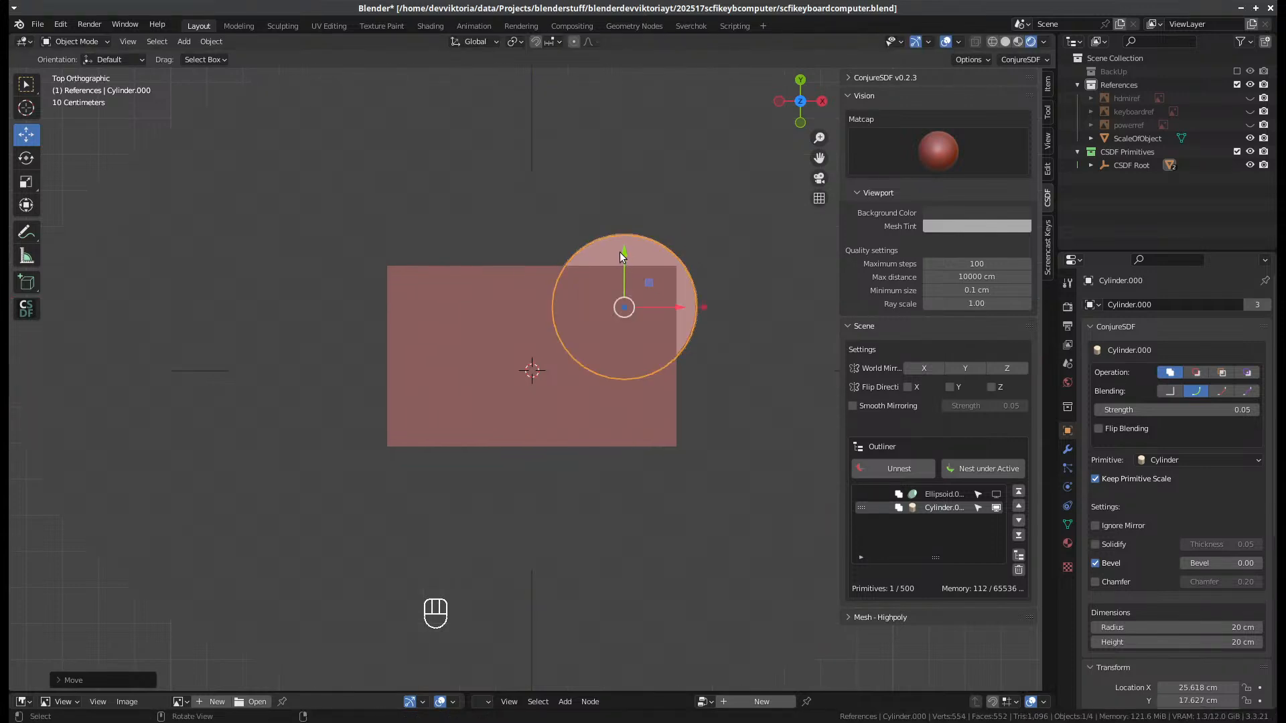
pyautogui.moveTo(623, 258); pyautogui.dragTo(624, 265)
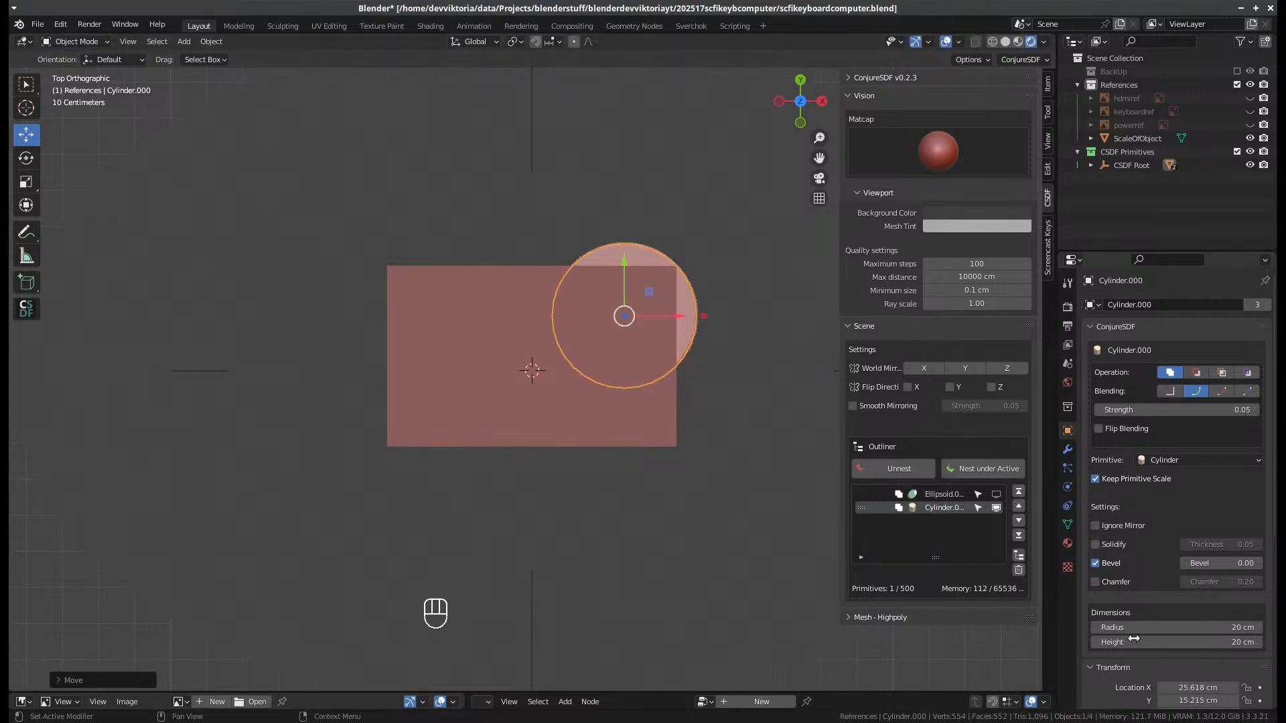
# - Set the cylinder's radius to 17 cm and shift it along X to about 30.4 cm
pyautogui.click(1162, 626)
pyautogui.write('15')
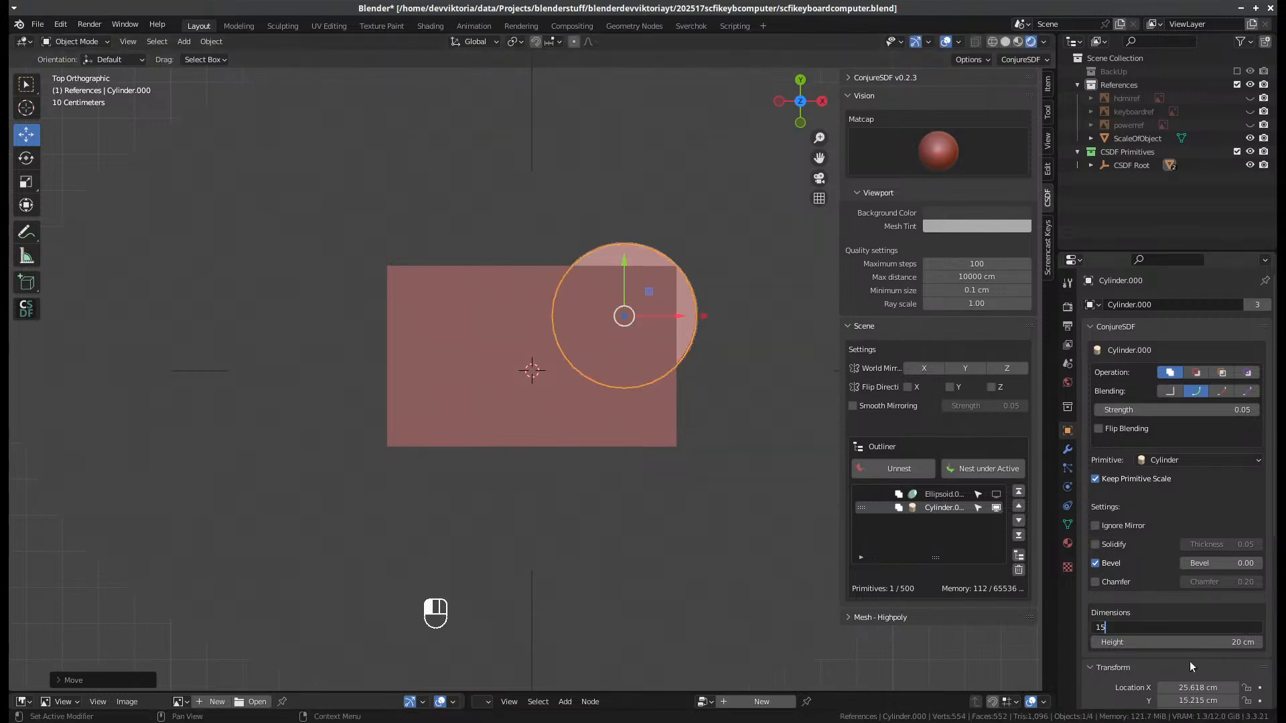
pyautogui.press('Return')
pyautogui.click(1215, 624)
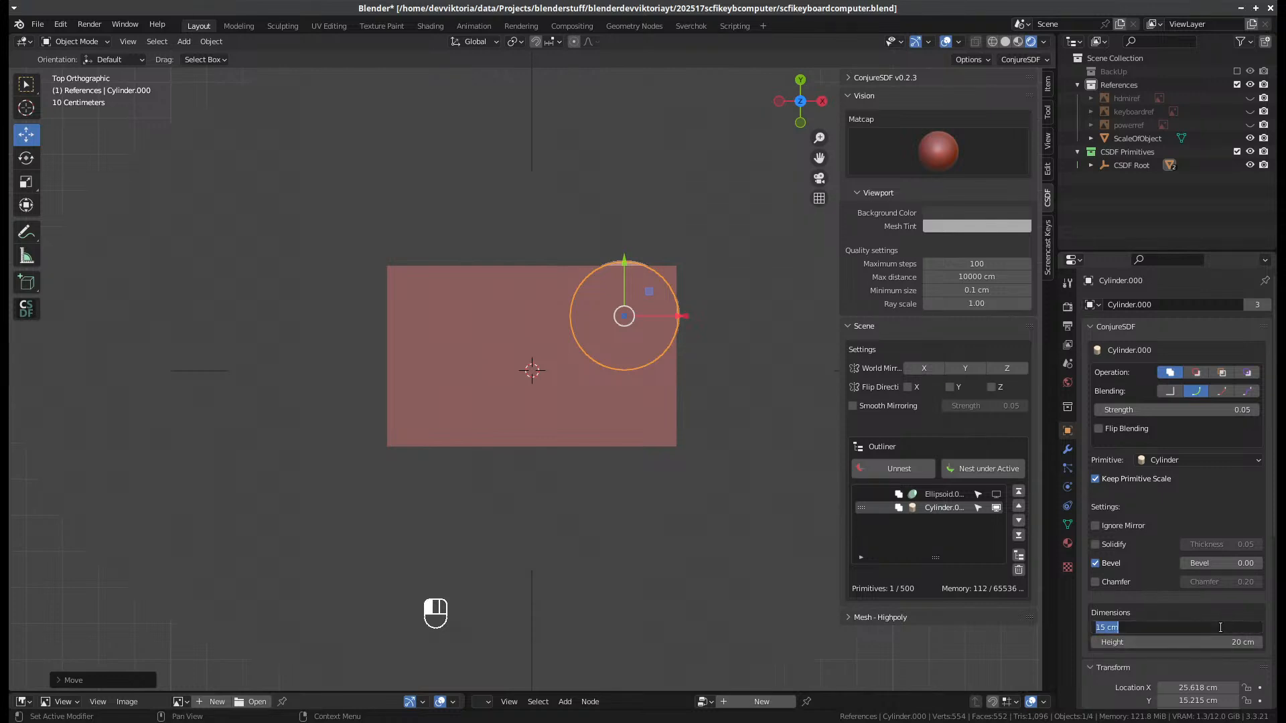
pyautogui.write('17')
pyautogui.press('Return')
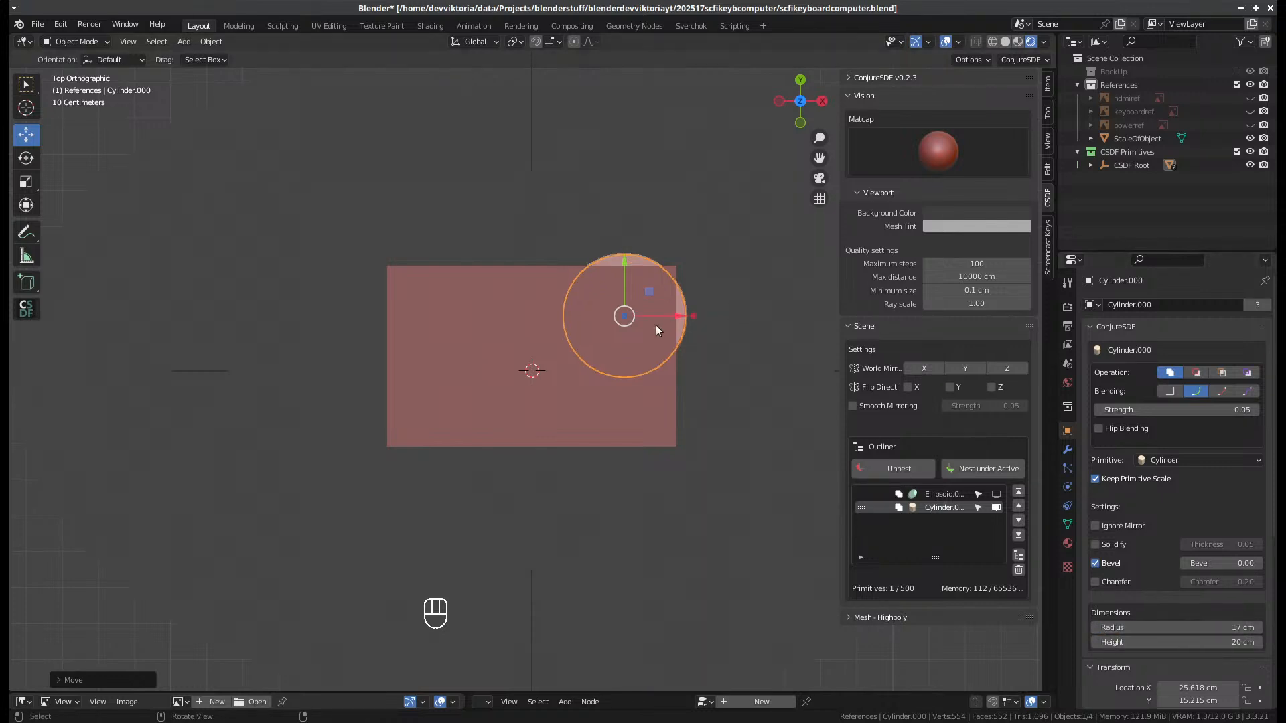
pyautogui.moveTo(675, 315); pyautogui.dragTo(694, 316)
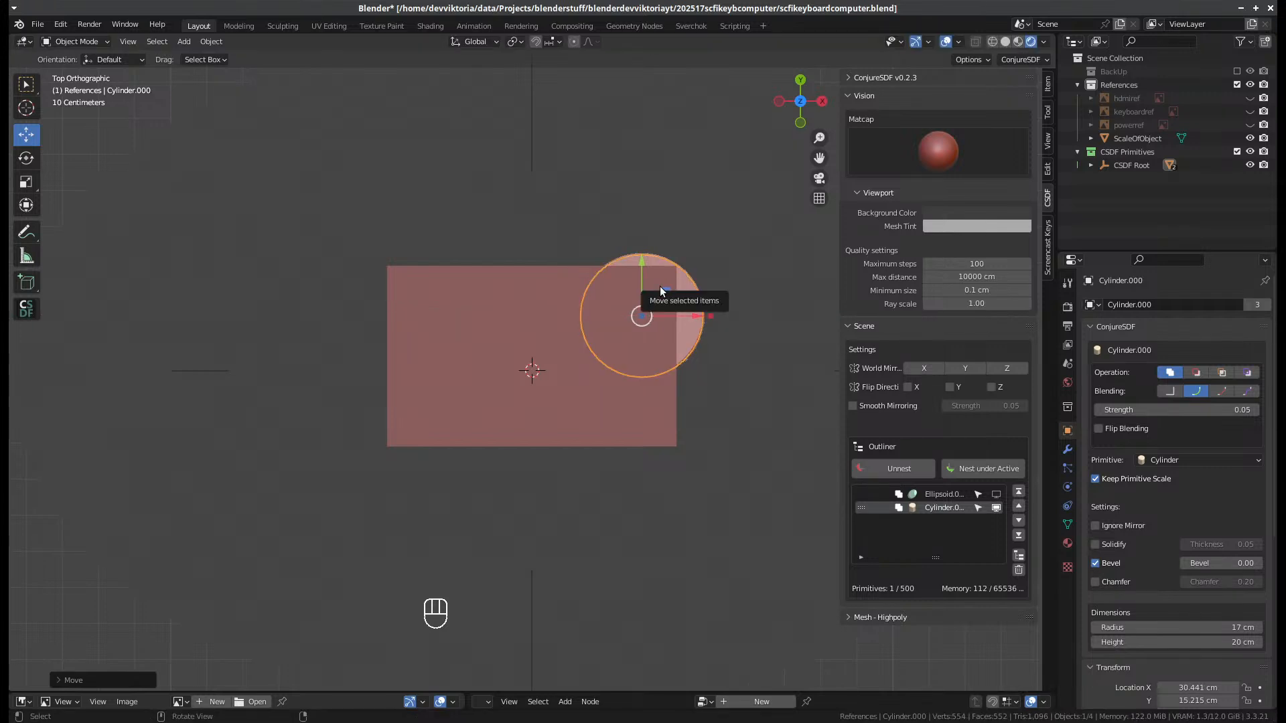
# - Duplicate the cylinder along Y to about Y -8.3 cm, and move both cylinders along X to about 29 cm
pyautogui.hotkey('shift', 'd')
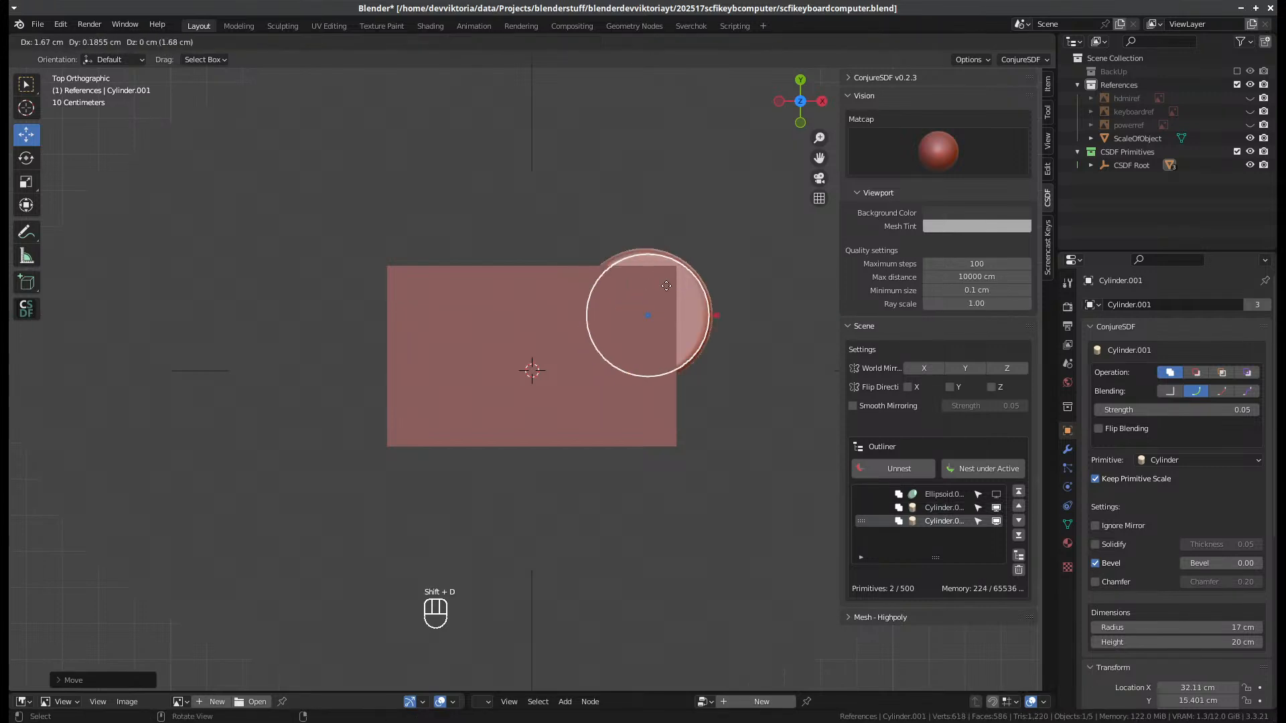
pyautogui.press('y')
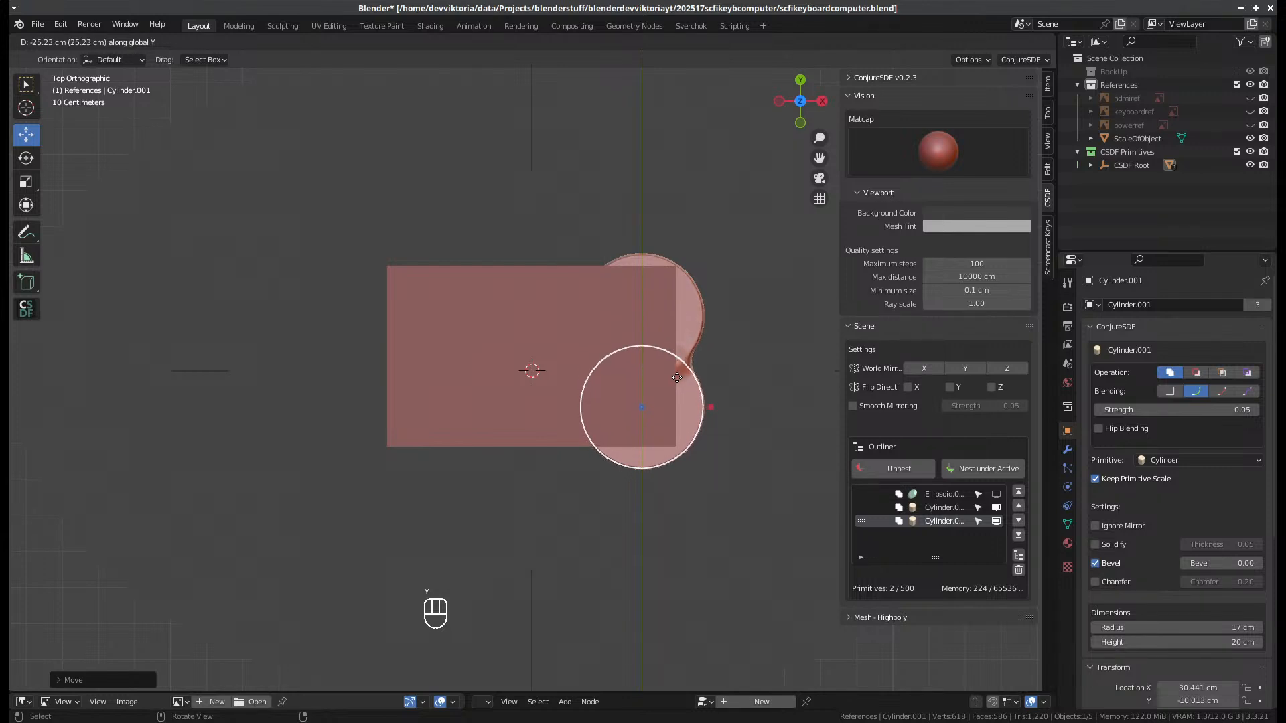
pyautogui.click(680, 371)
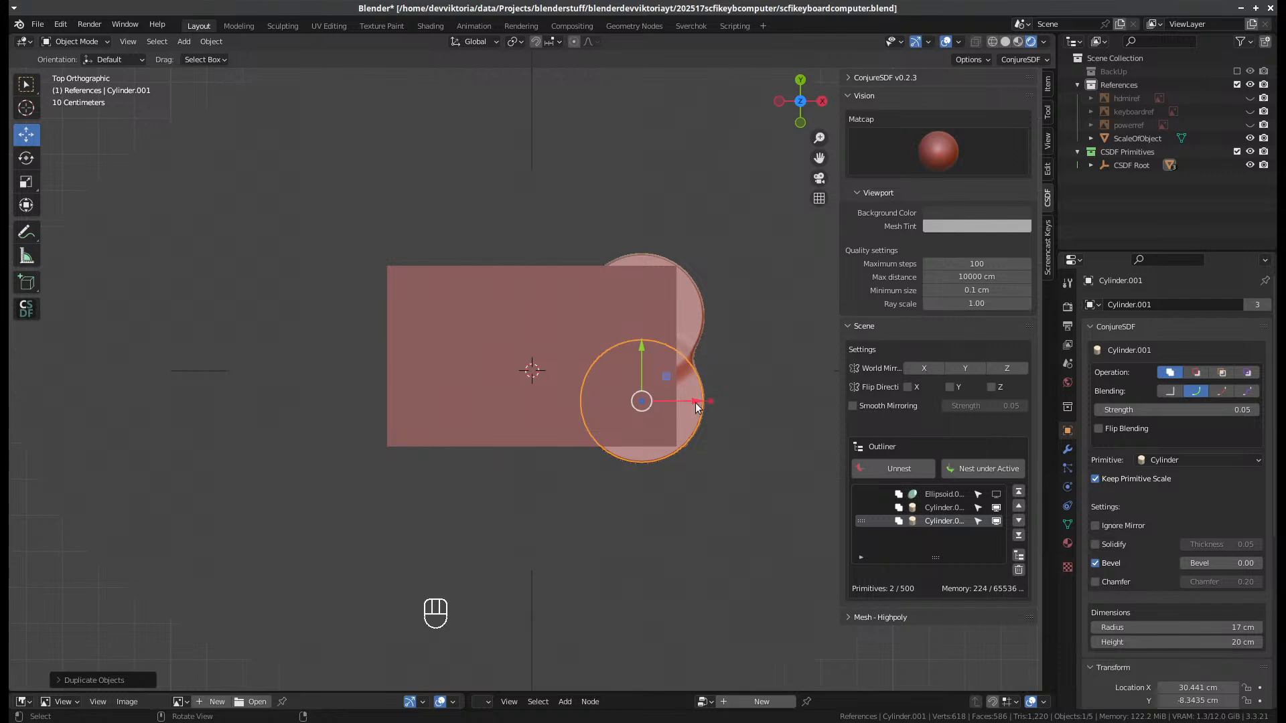
pyautogui.click(685, 321)
pyautogui.moveTo(695, 360); pyautogui.dragTo(688, 359)
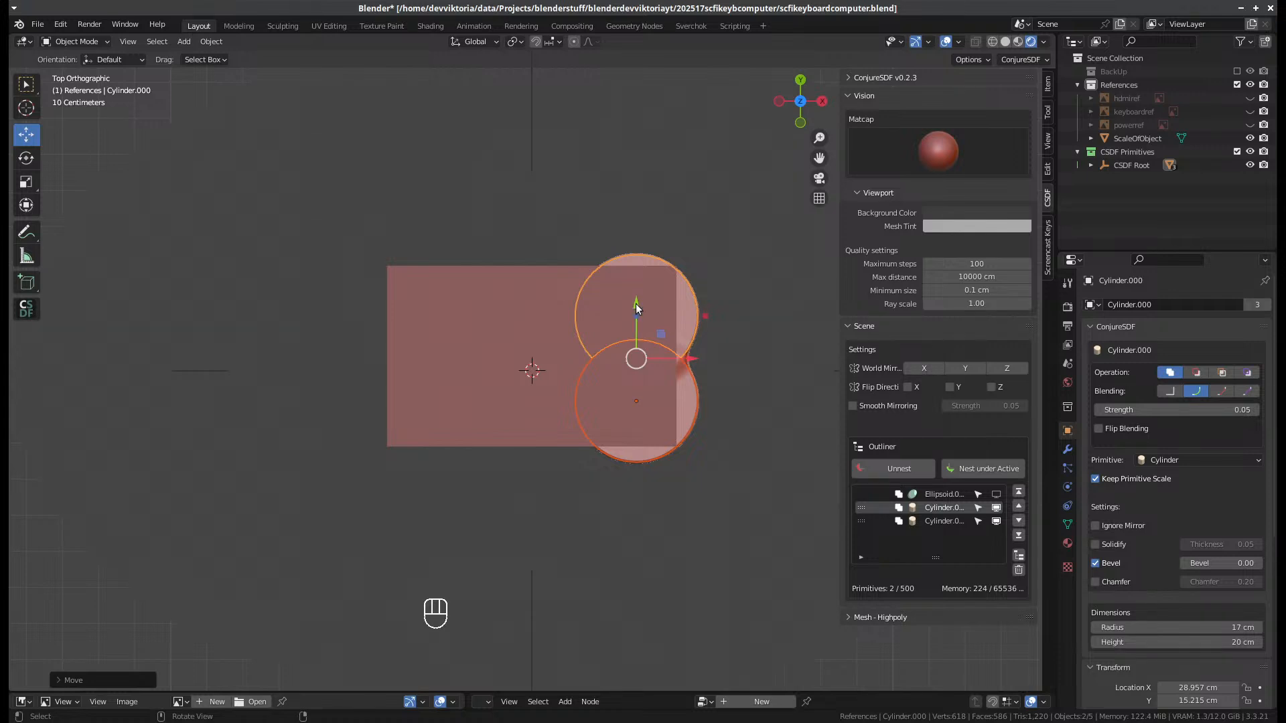
# - Spread the two cylinders apart along Y, the copy to about -11.7 cm and the original to about 16.1 cm
pyautogui.moveTo(637, 304); pyautogui.dragTo(636, 365)
pyautogui.click(656, 409)
pyautogui.click(688, 315)
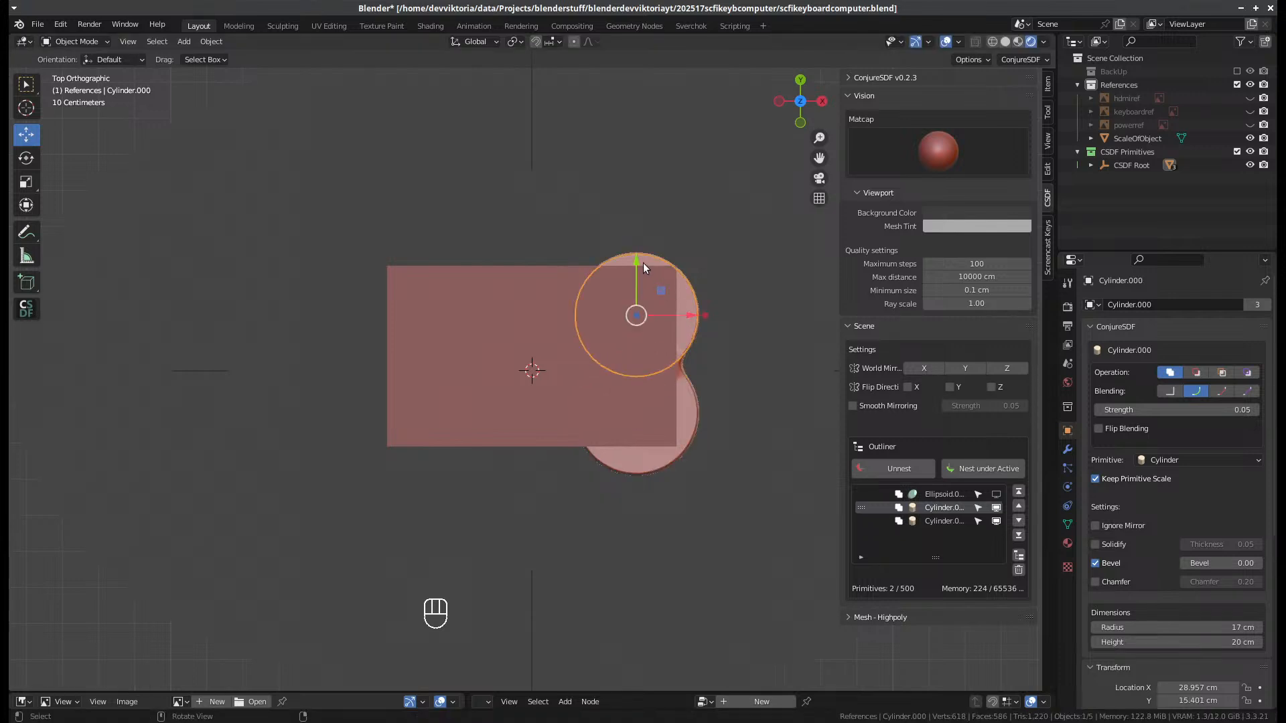
pyautogui.moveTo(637, 262); pyautogui.dragTo(635, 256)
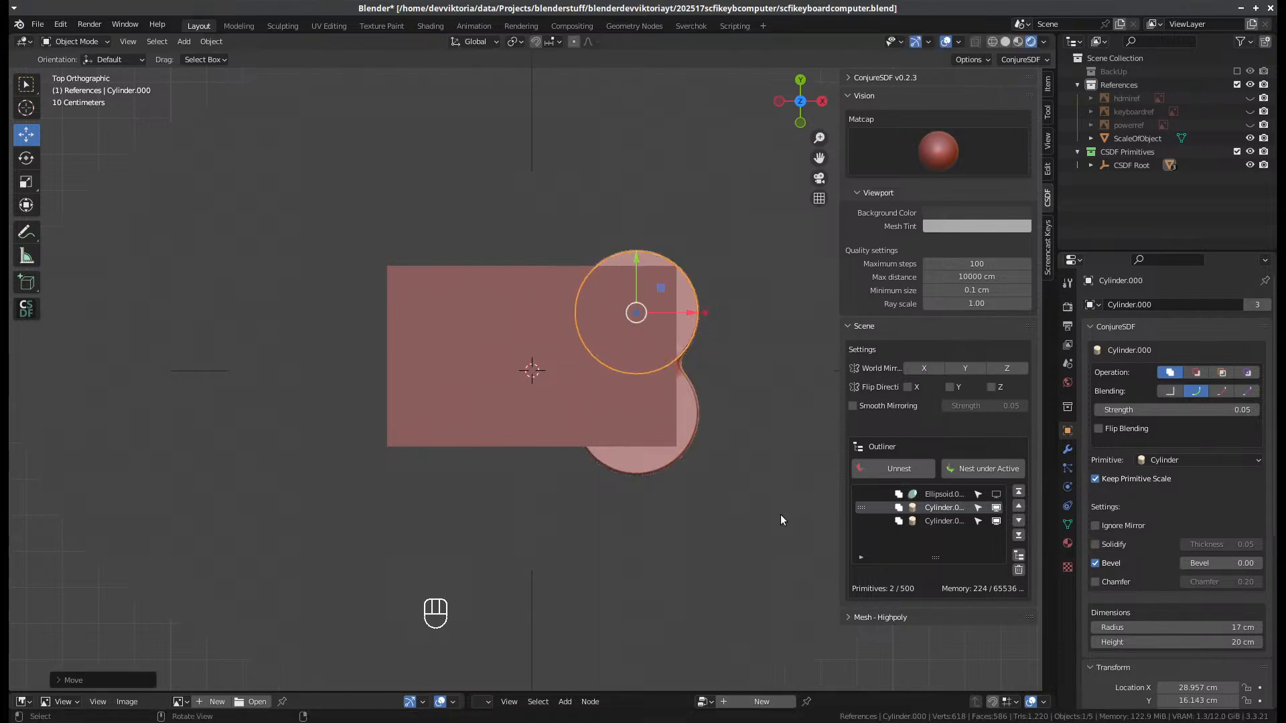
# - Set the radius of both cylinders to 15 cm
pyautogui.click(1211, 627)
pyautogui.write('15')
pyautogui.press('Return')
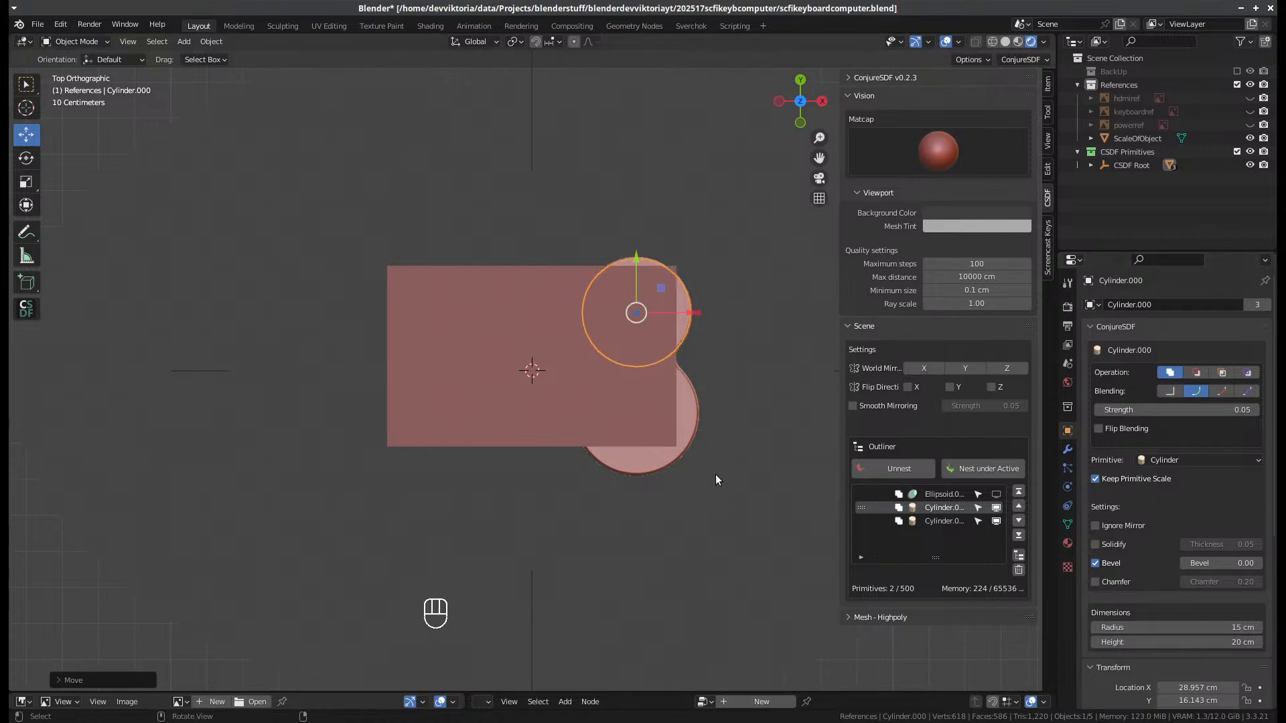
pyautogui.click(686, 422)
pyautogui.click(1190, 627)
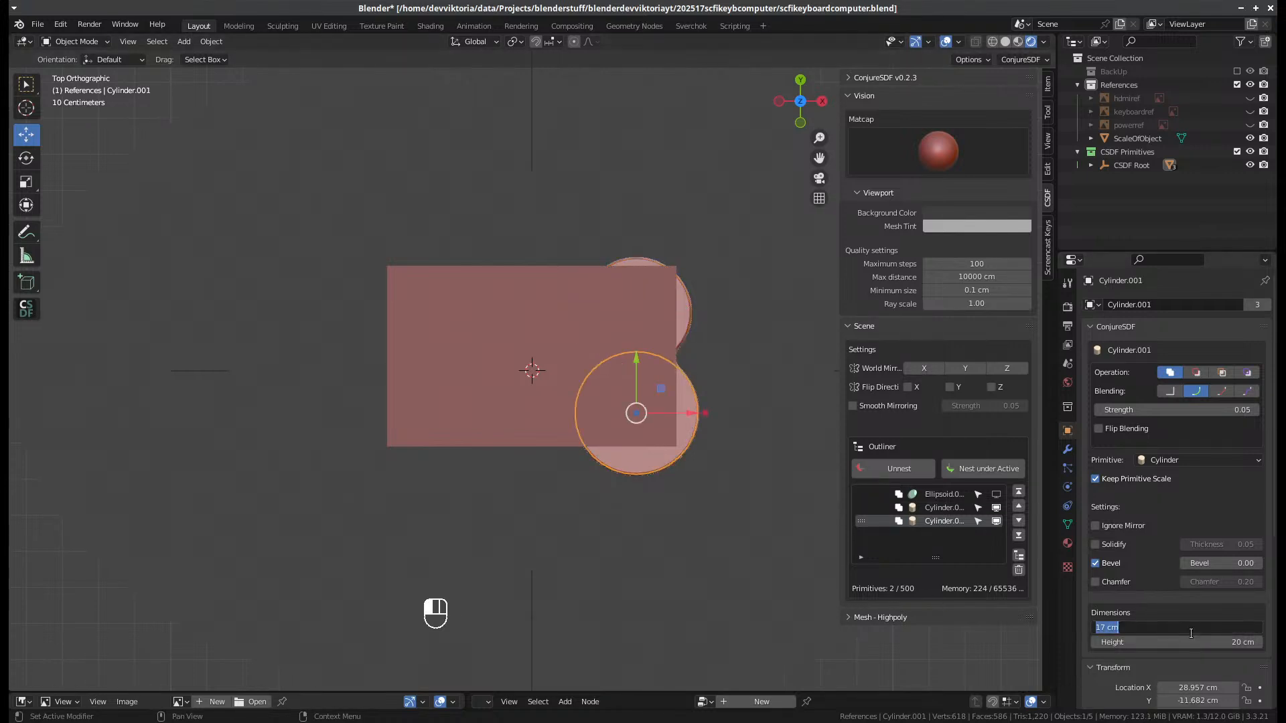
pyautogui.write('15')
pyautogui.press('Return')
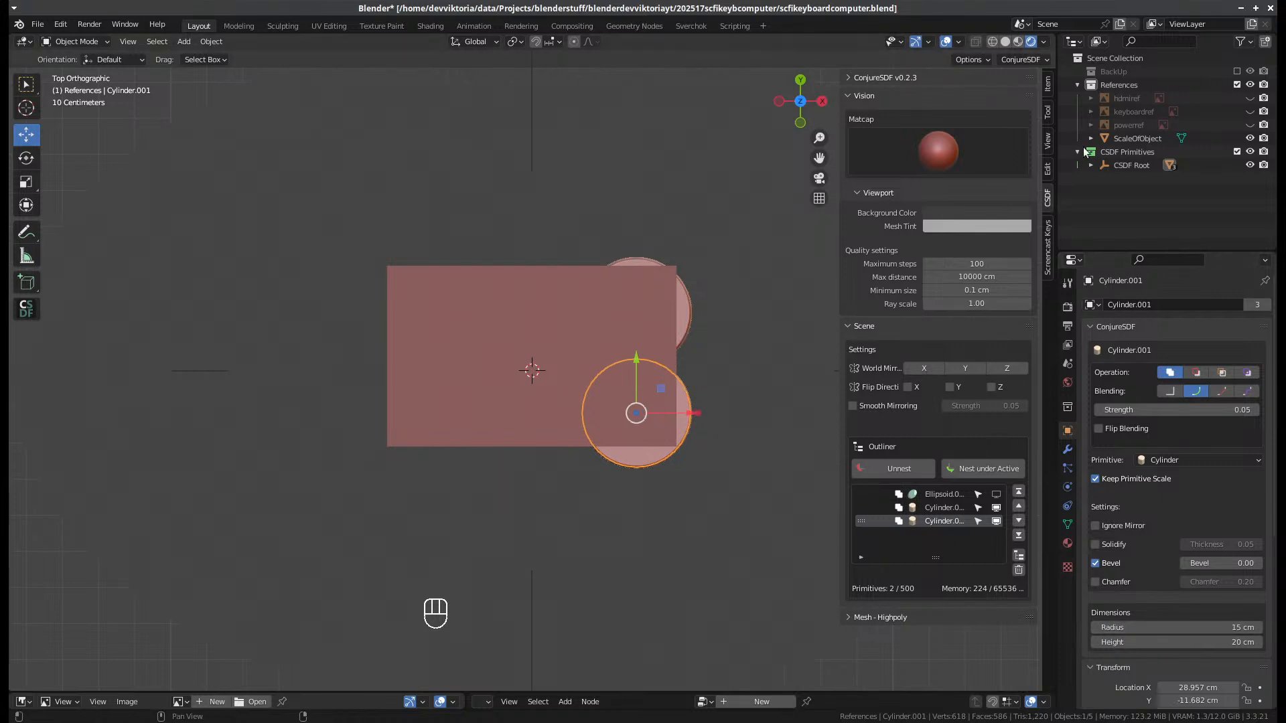
# - Move both cylinders together along X to about 31.2 cm
pyautogui.click(670, 355)
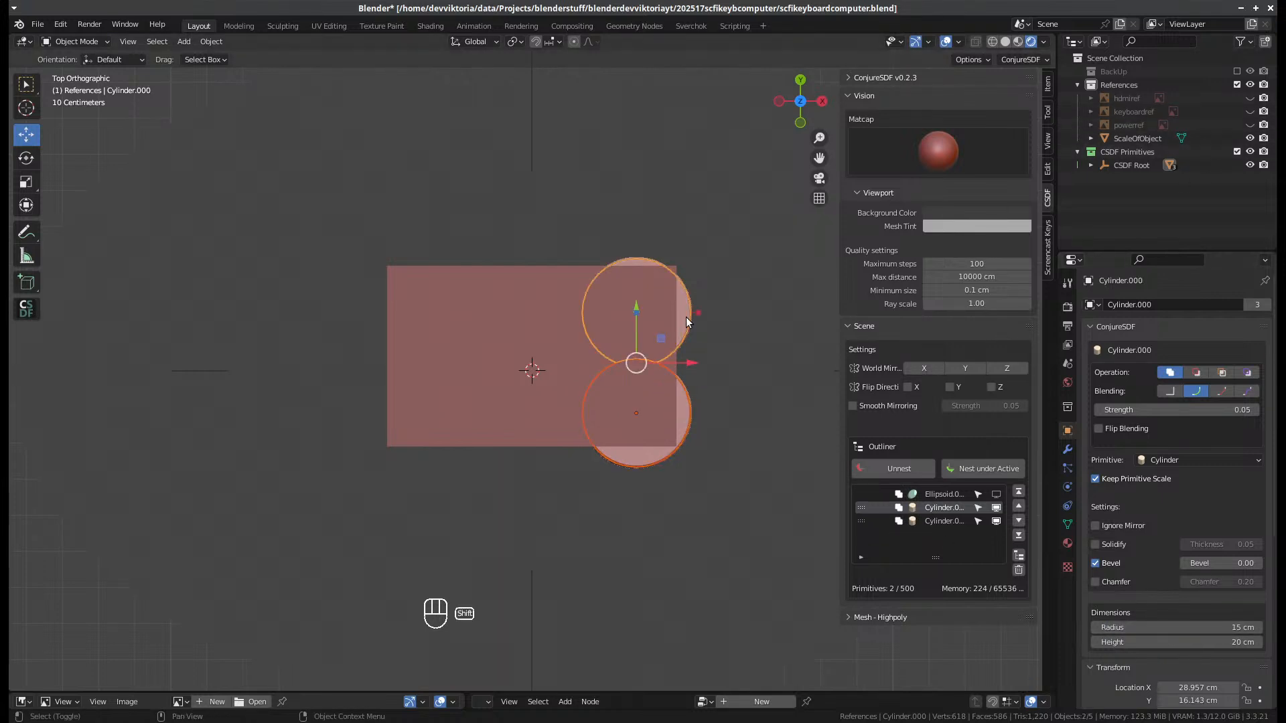
pyautogui.moveTo(692, 363); pyautogui.dragTo(703, 363)
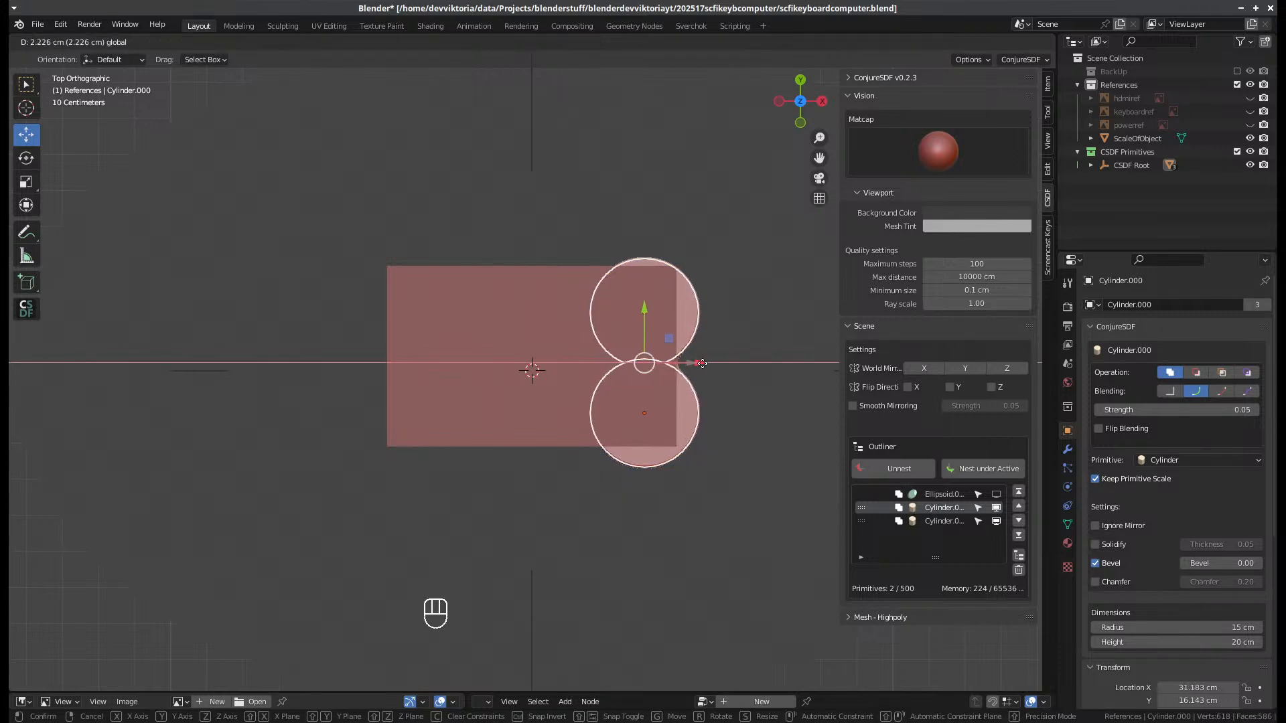
pyautogui.click(726, 326)
# - Set the blending strength of the duplicated cylinder to 0.1
pyautogui.click(696, 308)
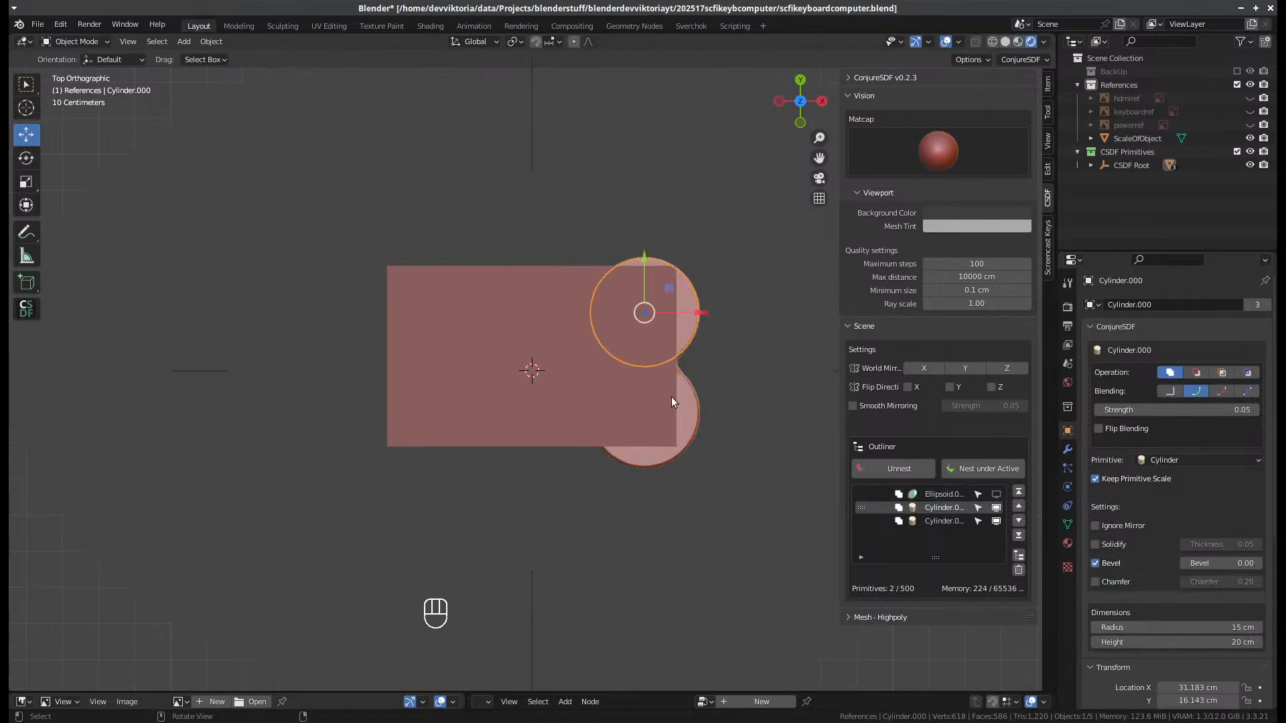
pyautogui.click(682, 405)
pyautogui.click(1200, 410)
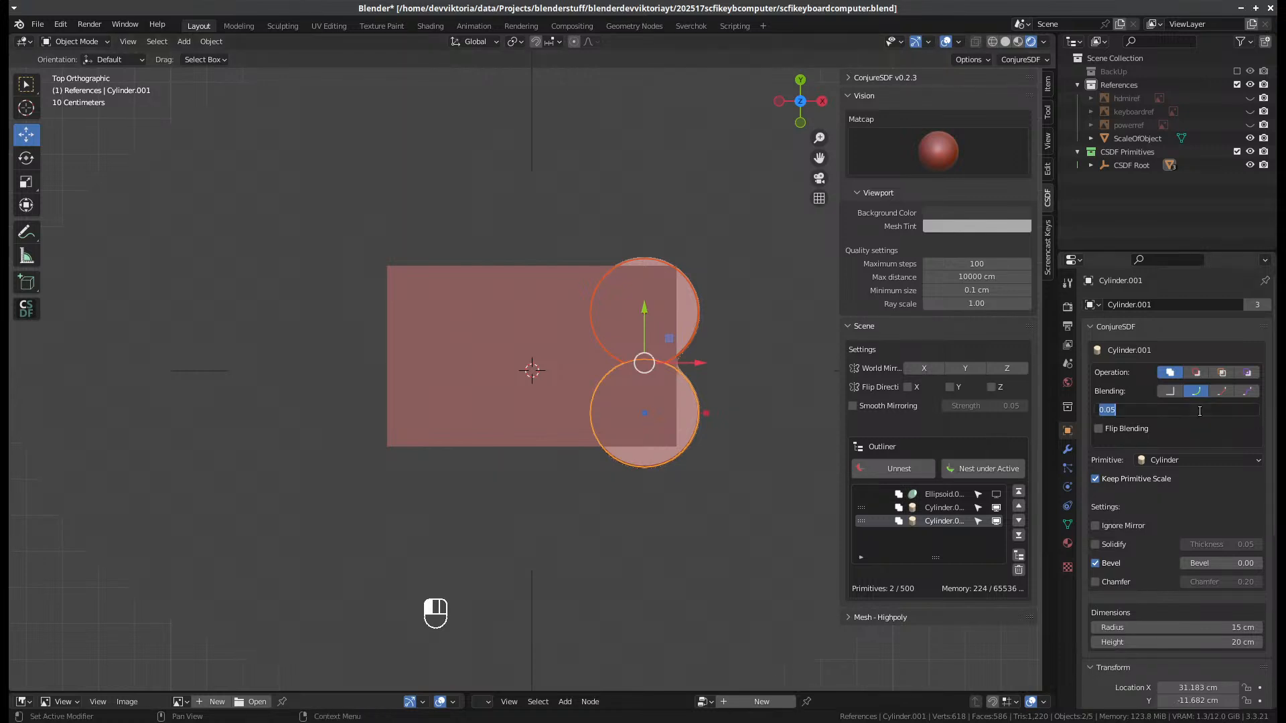
pyautogui.write('0.1')
pyautogui.press('Return')
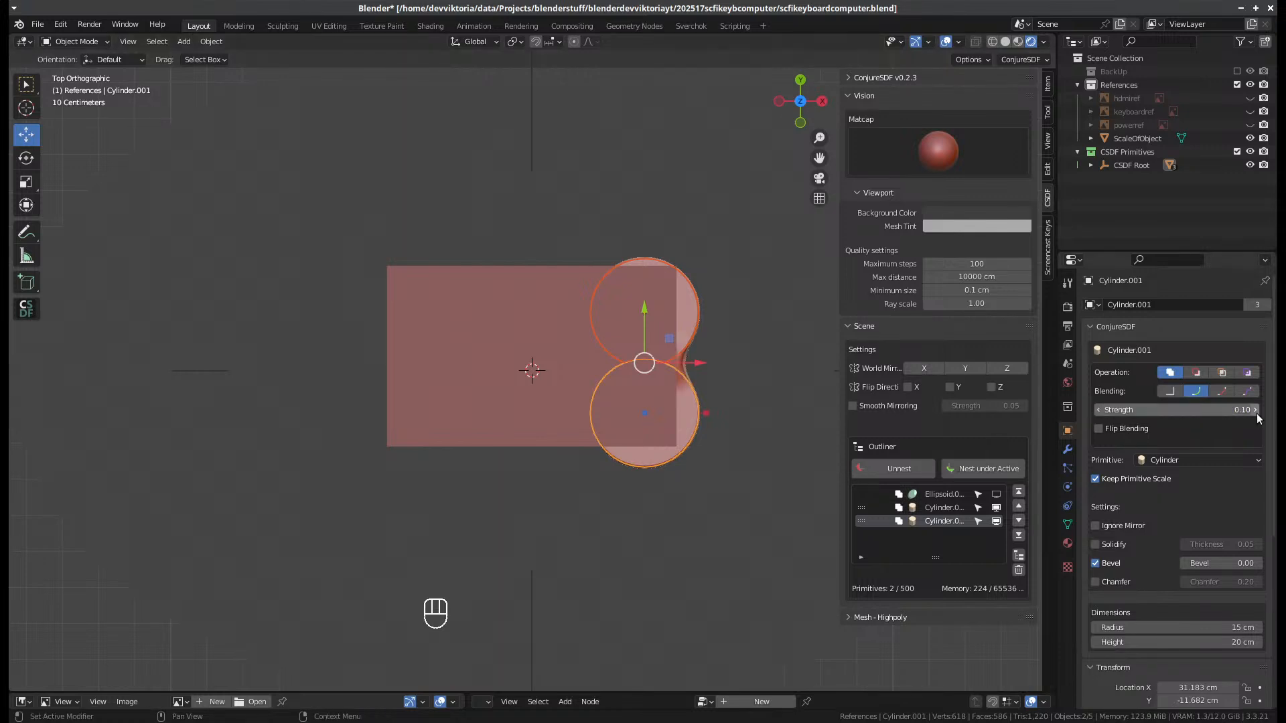
# - Hide the ScaleOfObject reference box and examine the blend between the two cylinders from several angles
pyautogui.click(736, 477)
pyautogui.moveTo(736, 476); pyautogui.dragTo(609, 292, button='middle')
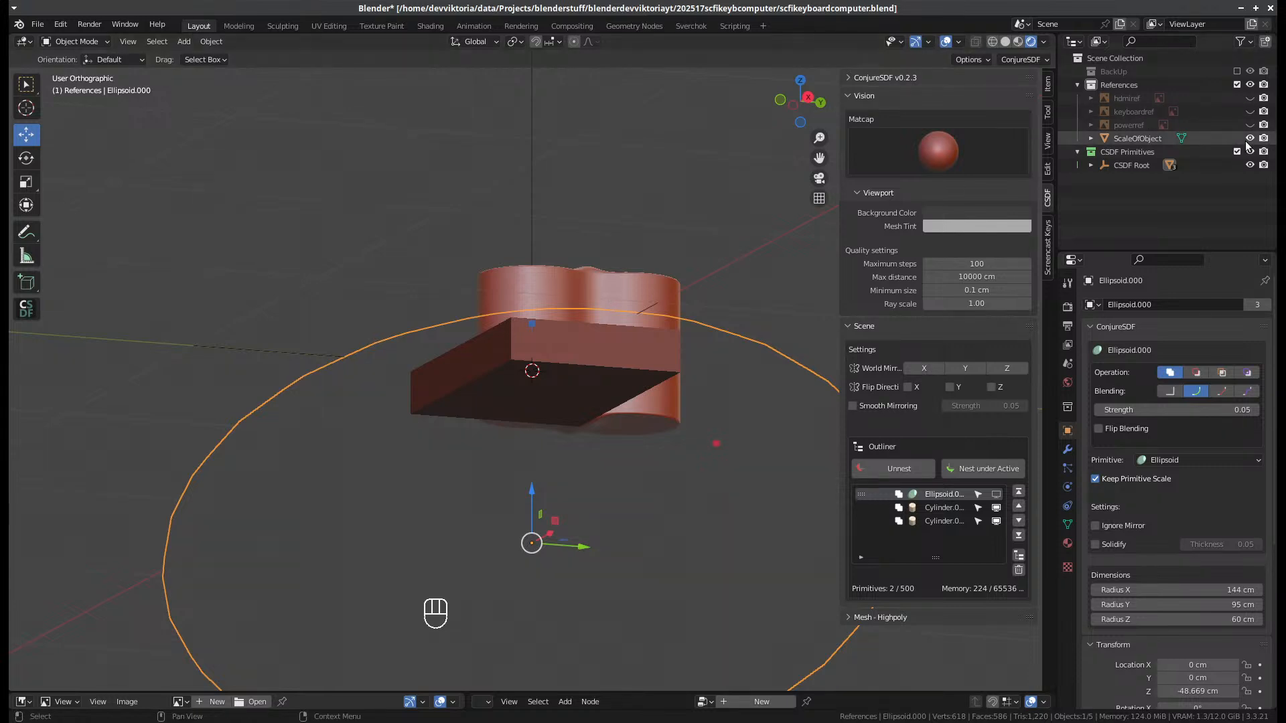
pyautogui.moveTo(566, 236); pyautogui.dragTo(567, 335, button='middle')
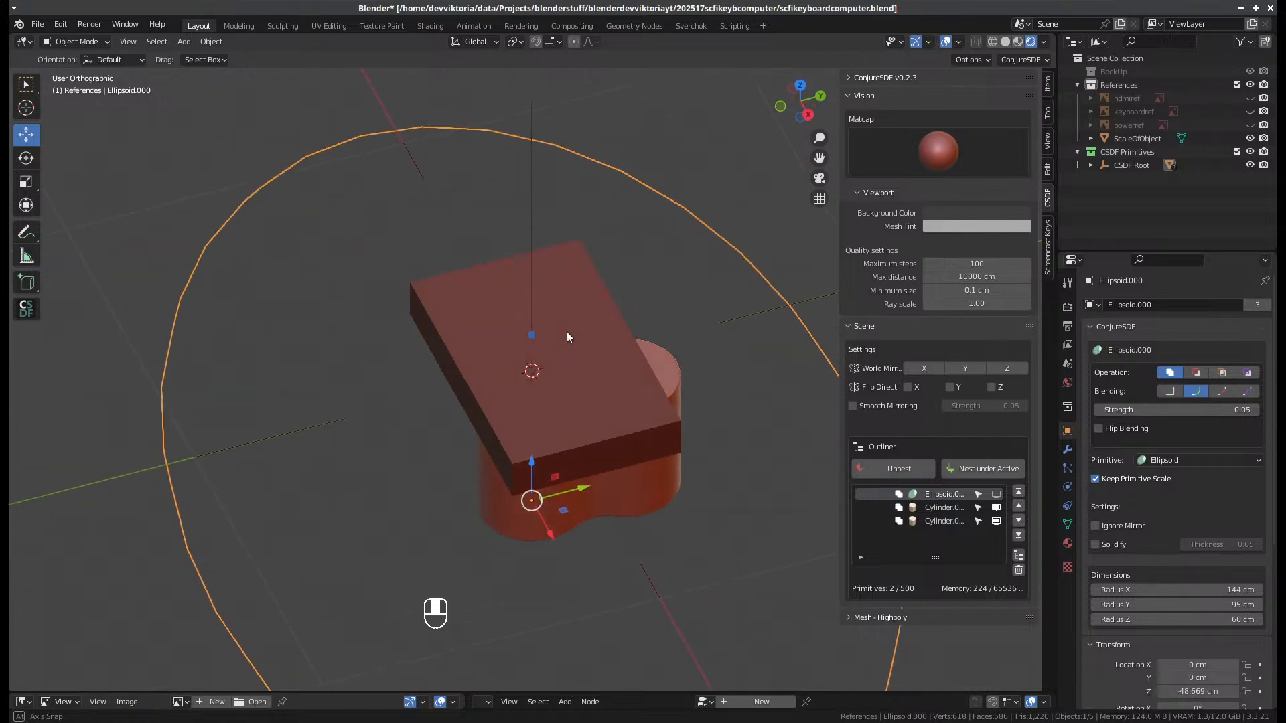
pyautogui.click(1249, 139)
pyautogui.moveTo(654, 509); pyautogui.dragTo(632, 346, button='middle')
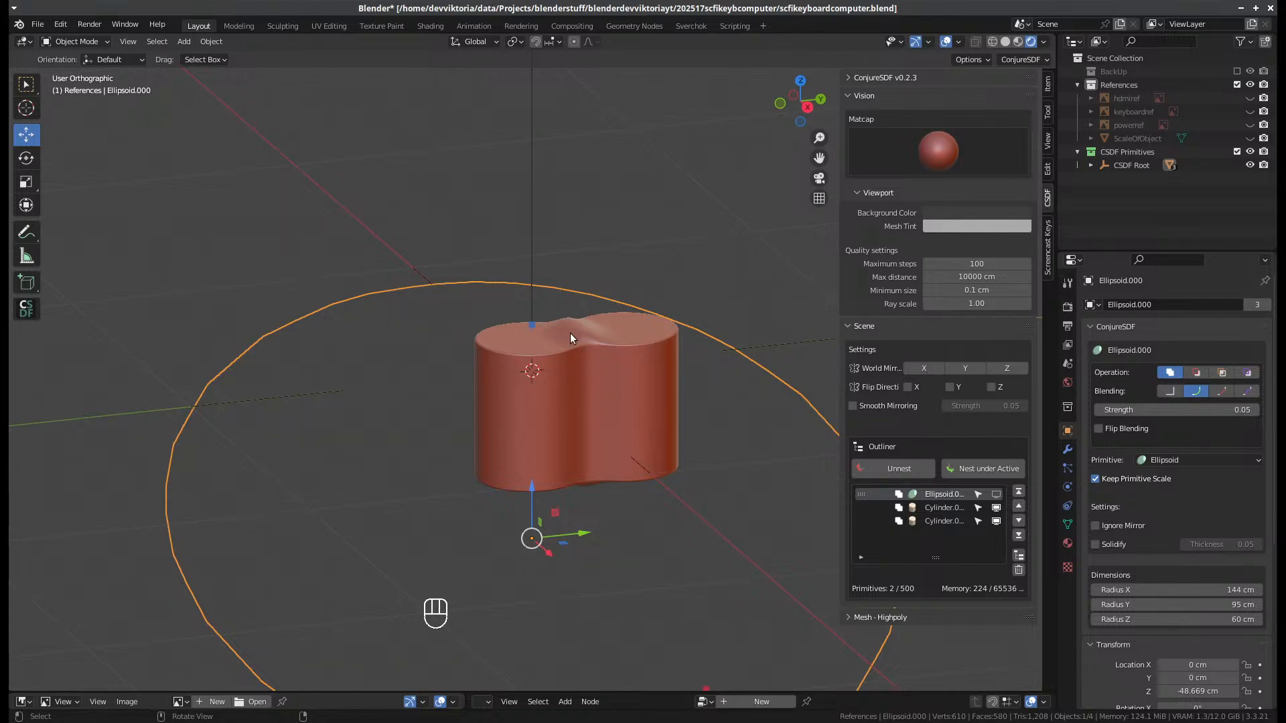
pyautogui.moveTo(569, 339); pyautogui.dragTo(612, 325, button='middle')
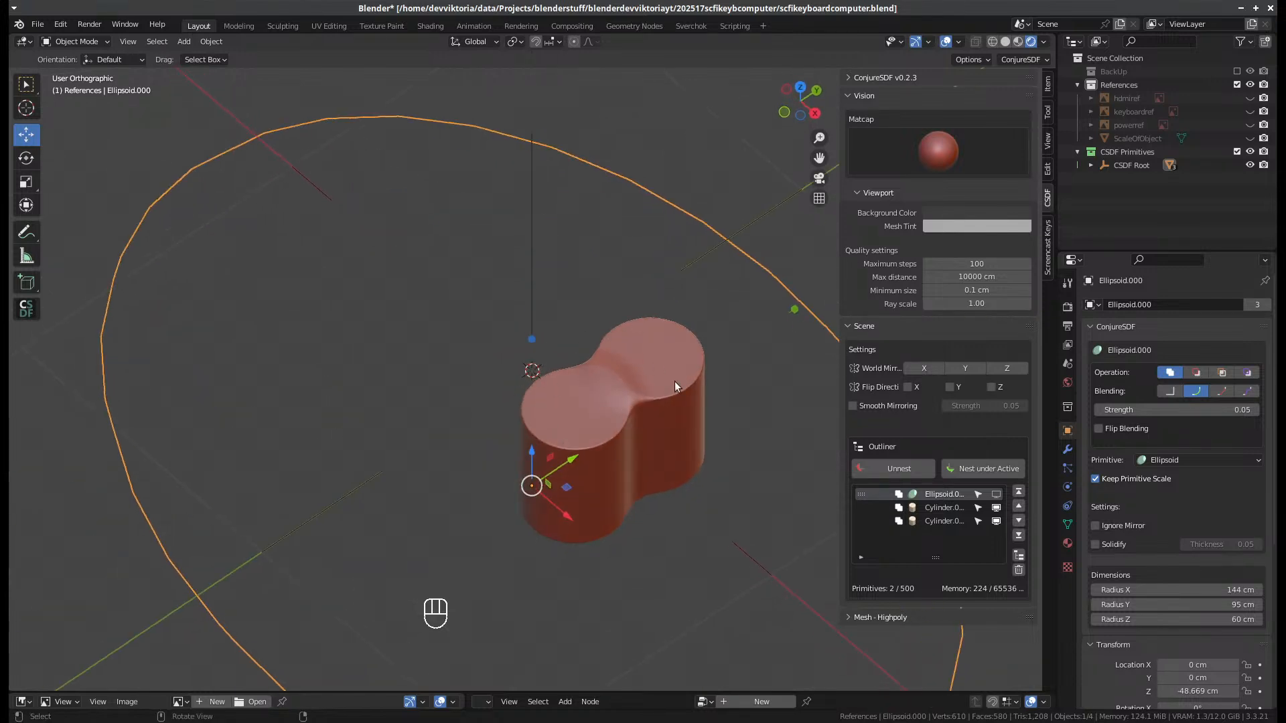
pyautogui.moveTo(568, 412); pyautogui.dragTo(593, 405, button='middle')
pyautogui.scroll(-2, 593, 410)
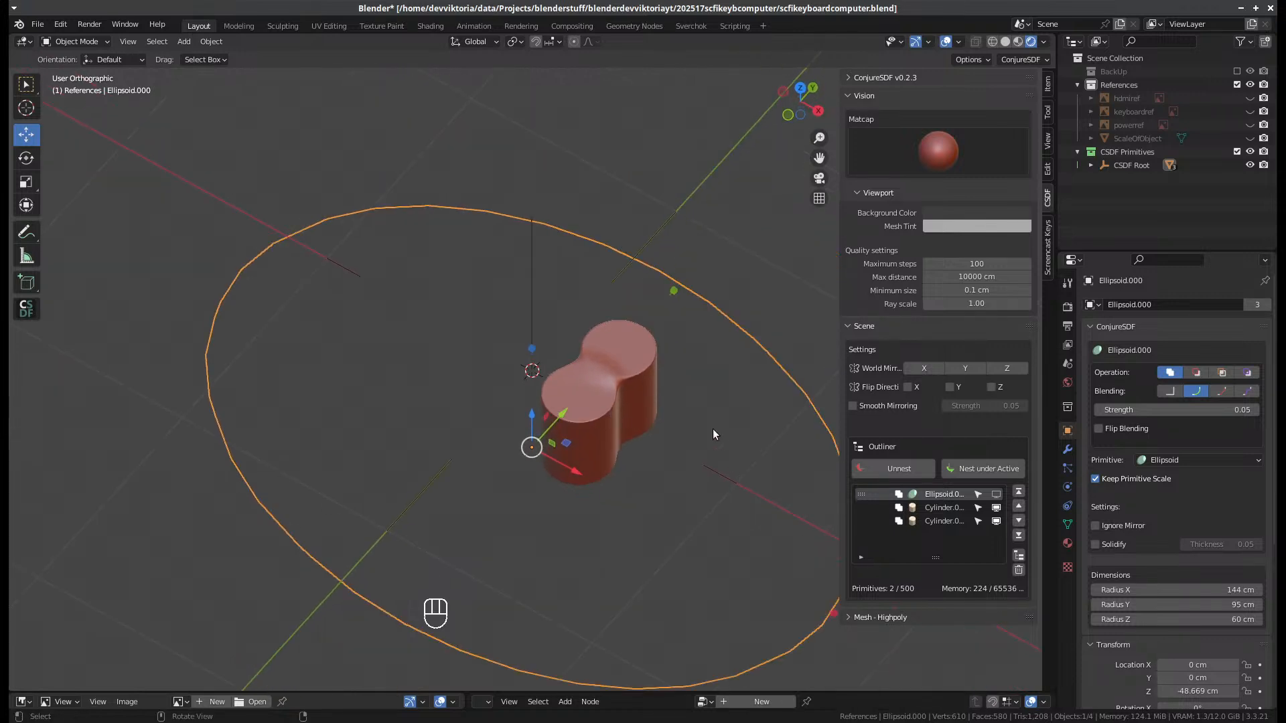
pyautogui.moveTo(653, 426)
pyautogui.mouseDown(button='middle')
pyautogui.moveTo(615, 388)
pyautogui.moveTo(644, 405)
pyautogui.mouseUp(button='middle')
pyautogui.click(625, 377)
pyautogui.scroll(2, 625, 378)
pyautogui.click(589, 422)
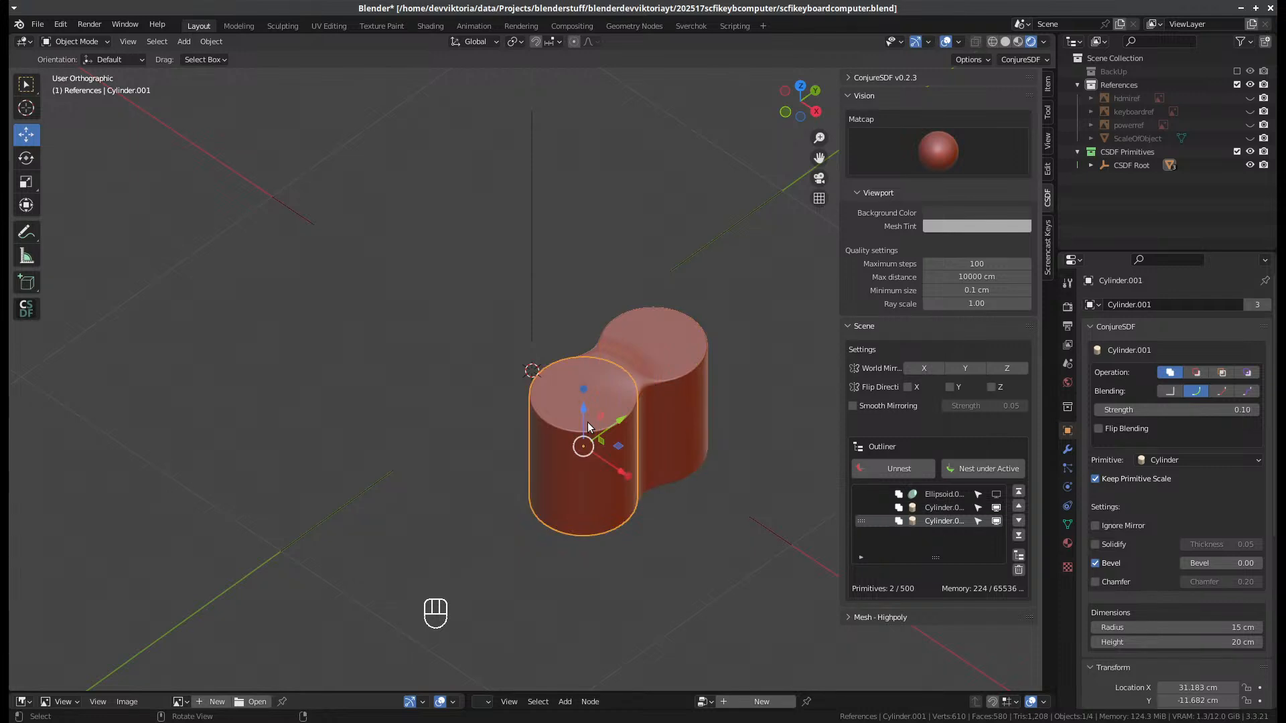
pyautogui.keyDown('shift'); pyautogui.click(667, 356); pyautogui.keyUp('shift')
pyautogui.moveTo(667, 357); pyautogui.dragTo(710, 432, button='middle')
# - Set the X location of both blended cylinders to 32 cm
pyautogui.press('KP_7')
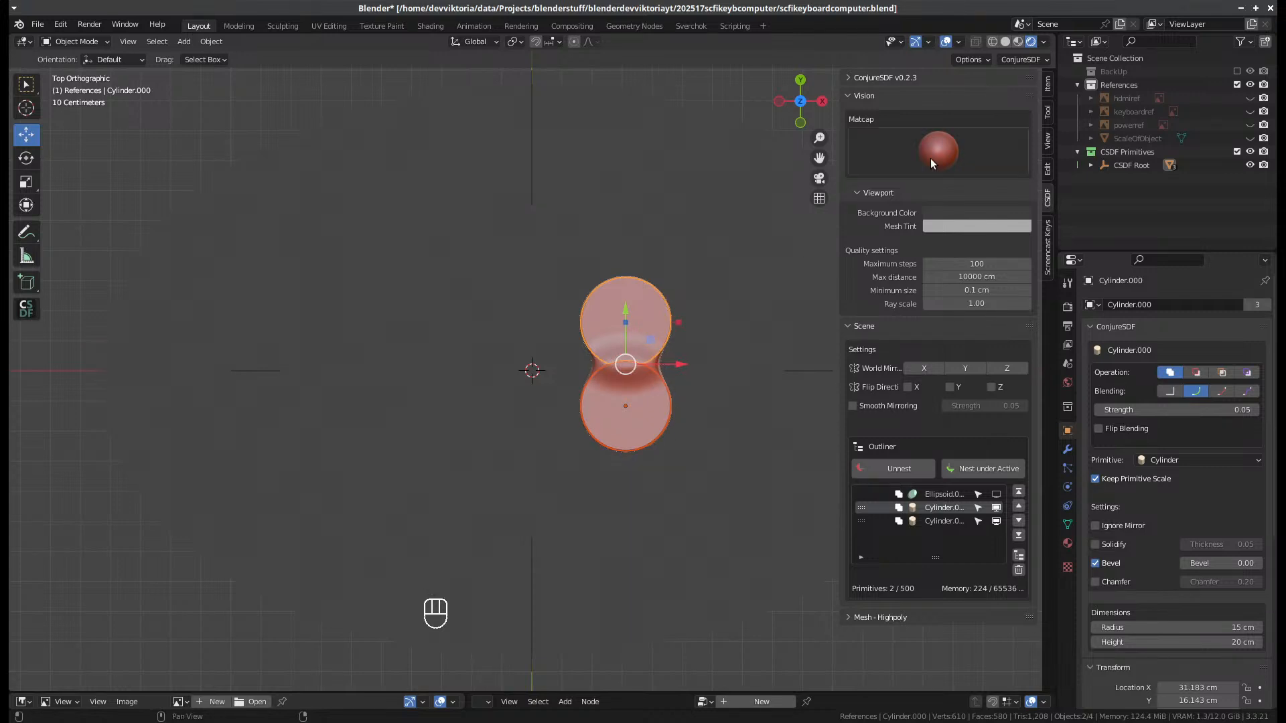
pyautogui.click(652, 314)
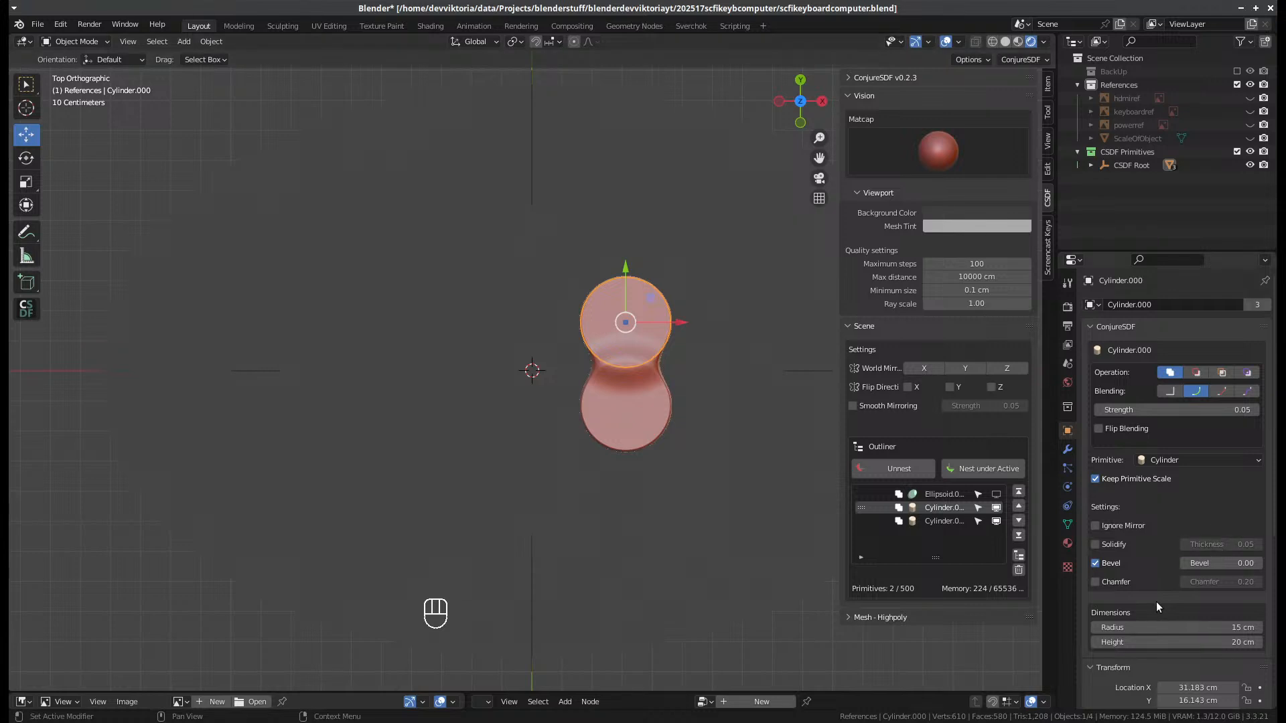
pyautogui.scroll(-7, 1146, 556)
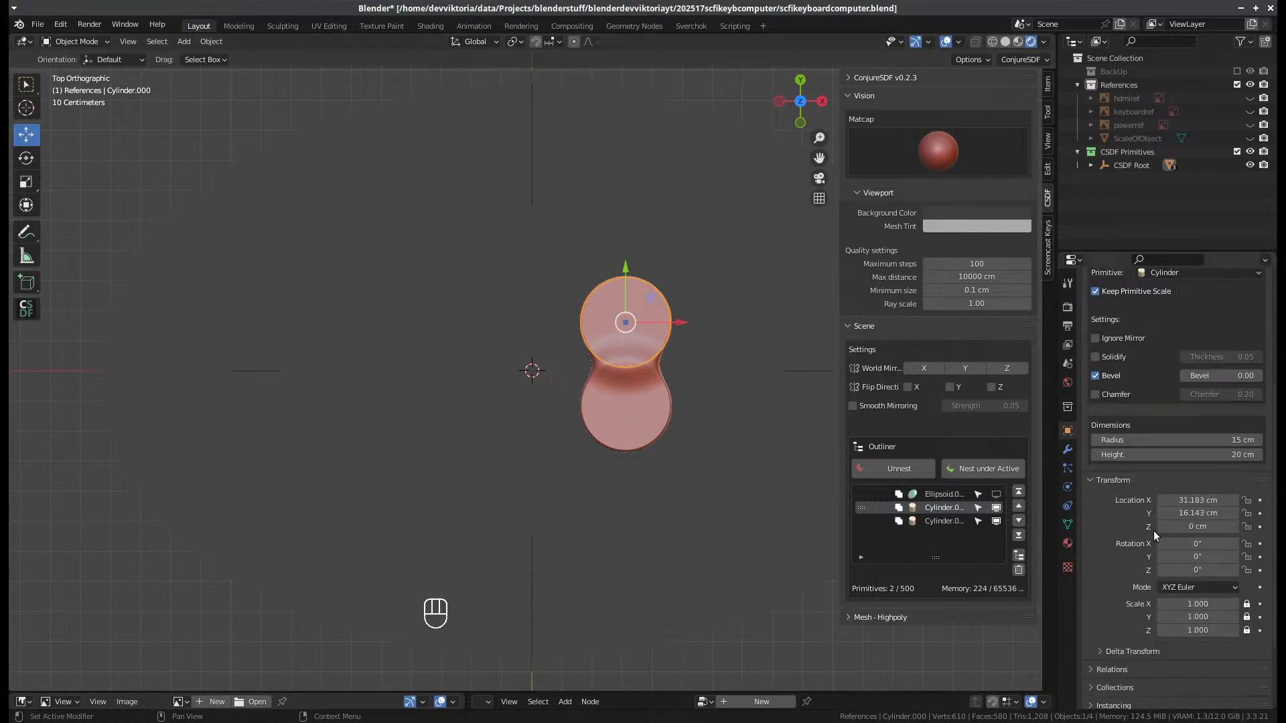
pyautogui.click(1199, 501)
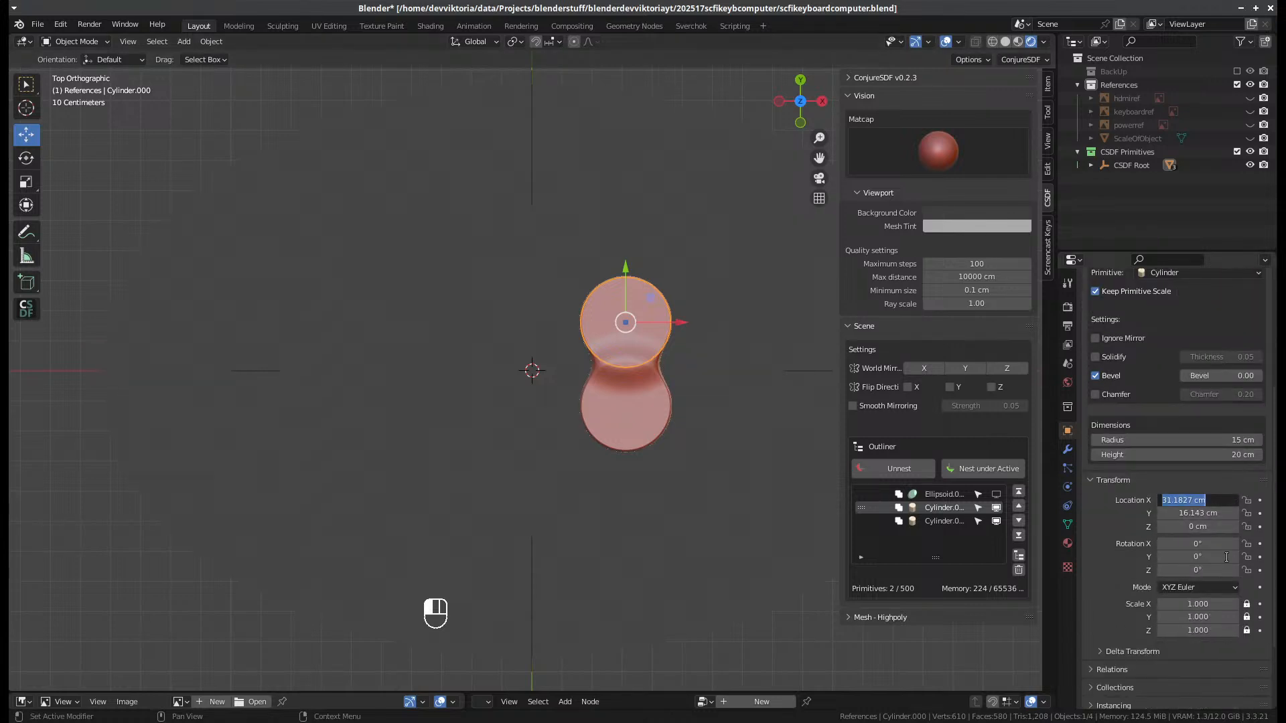
pyautogui.write('32')
pyautogui.press('Return')
pyautogui.click(630, 420)
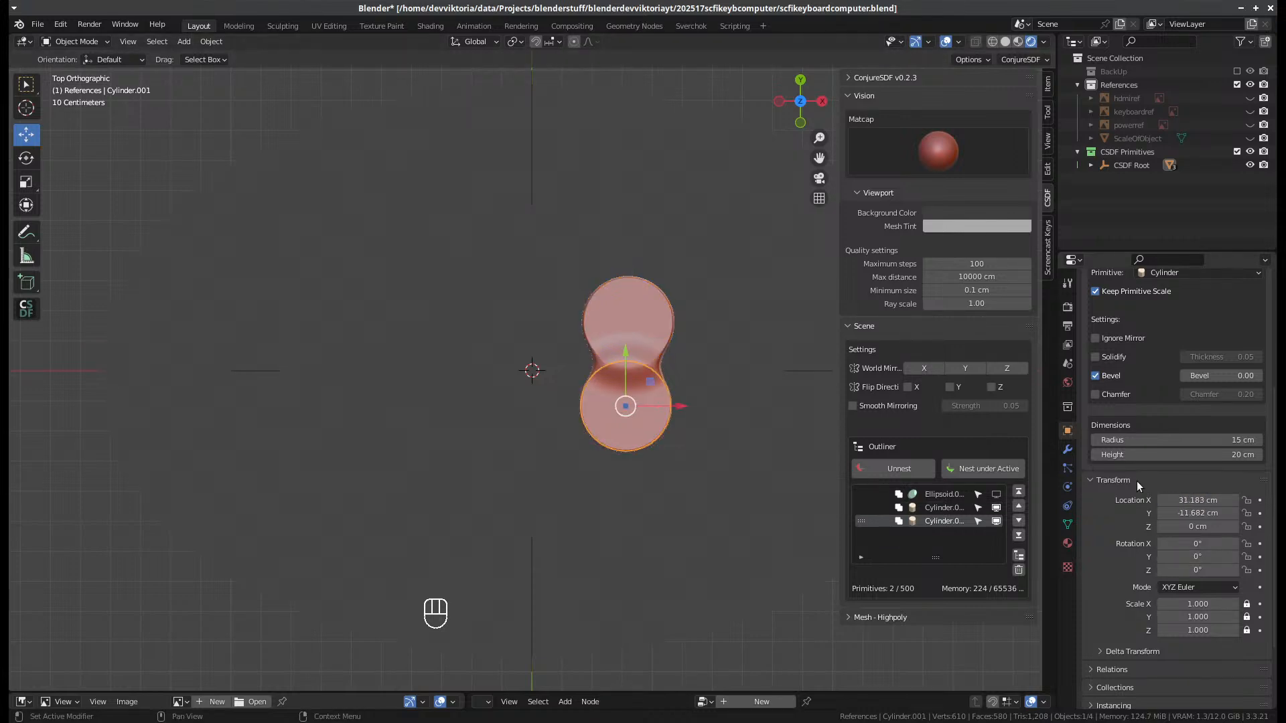
pyautogui.click(1187, 501)
pyautogui.write('32')
pyautogui.press('Return')
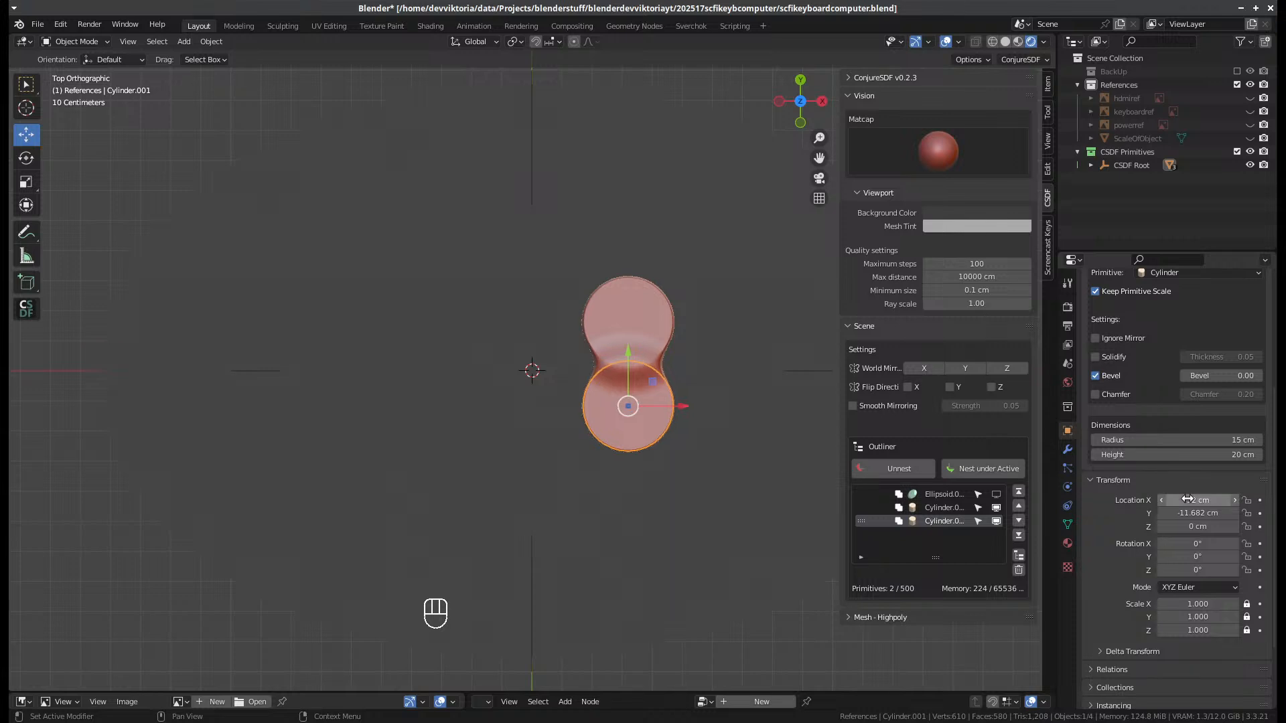
# - Duplicate the cylinder pair and move the copies along X to about -37.7 cm
pyautogui.keyDown('shift'); pyautogui.click(633, 315); pyautogui.keyUp('shift')
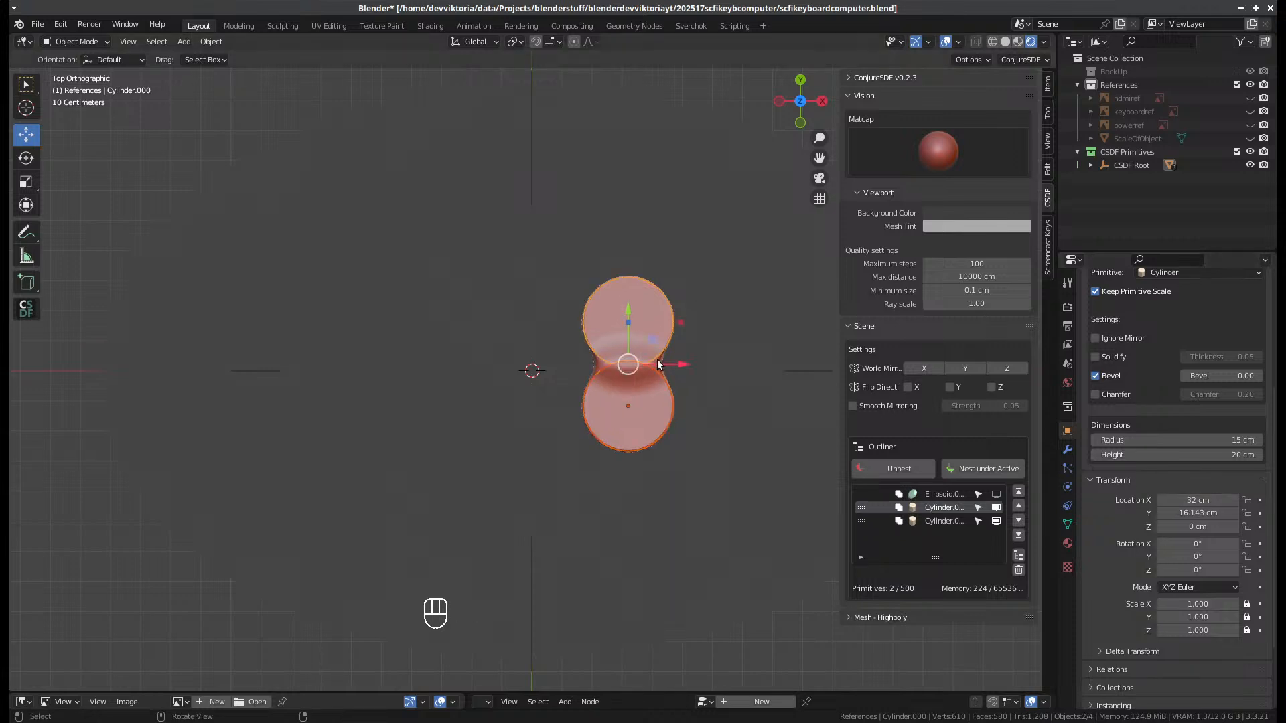
pyautogui.hotkey('shift', 'd')
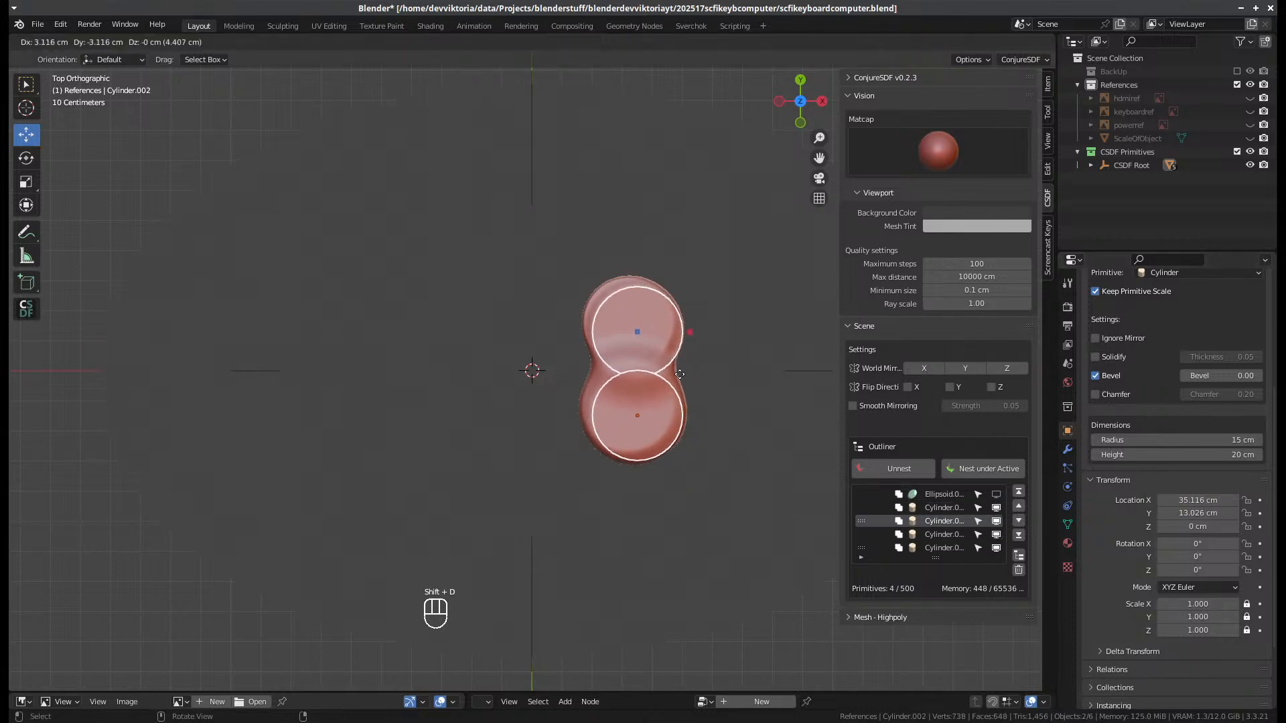
pyautogui.press('x')
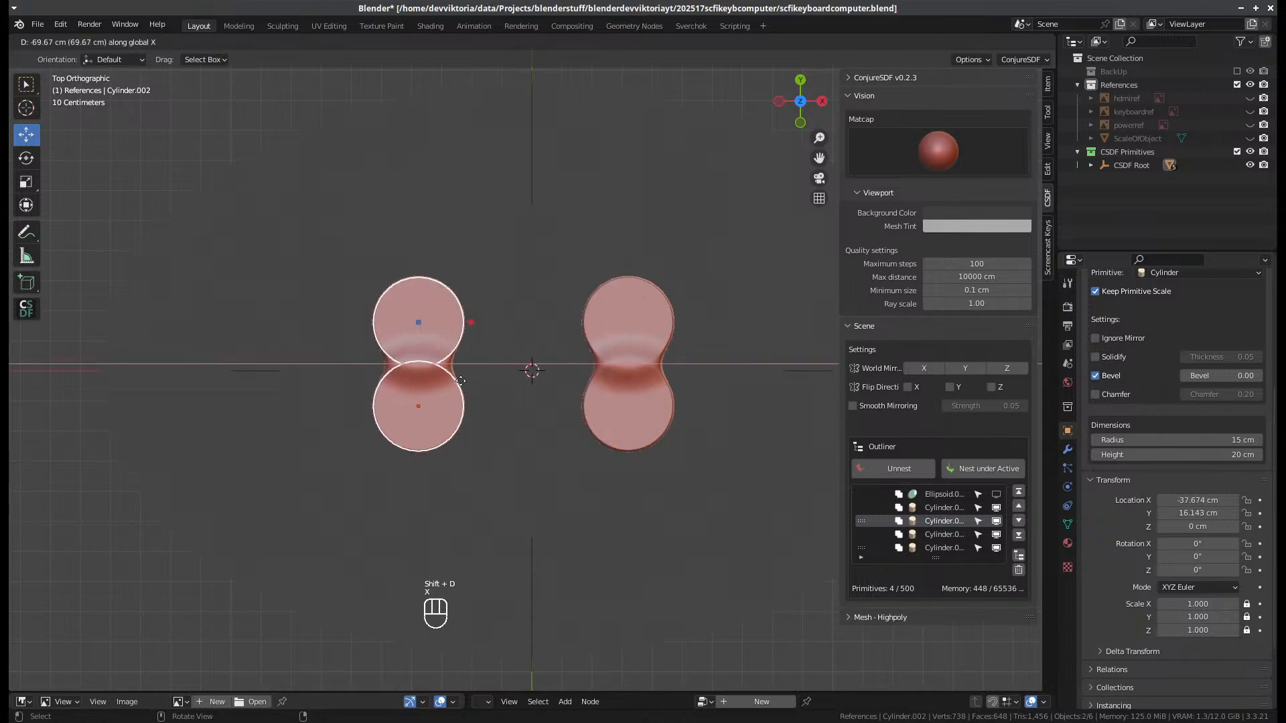
pyautogui.click(460, 379)
# - Set the X location of both duplicated cylinders to -32 cm, mirroring the original pair
pyautogui.click(427, 320)
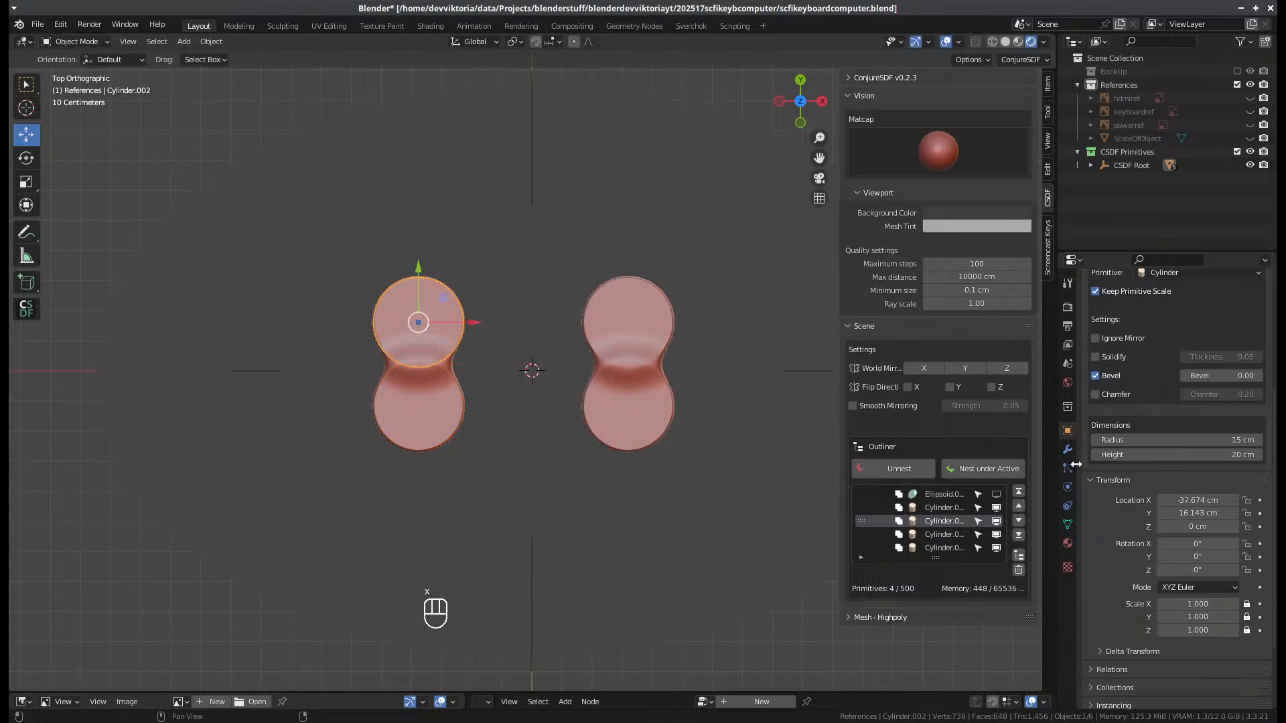
pyautogui.click(1189, 500)
pyautogui.write('-32')
pyautogui.press('Return')
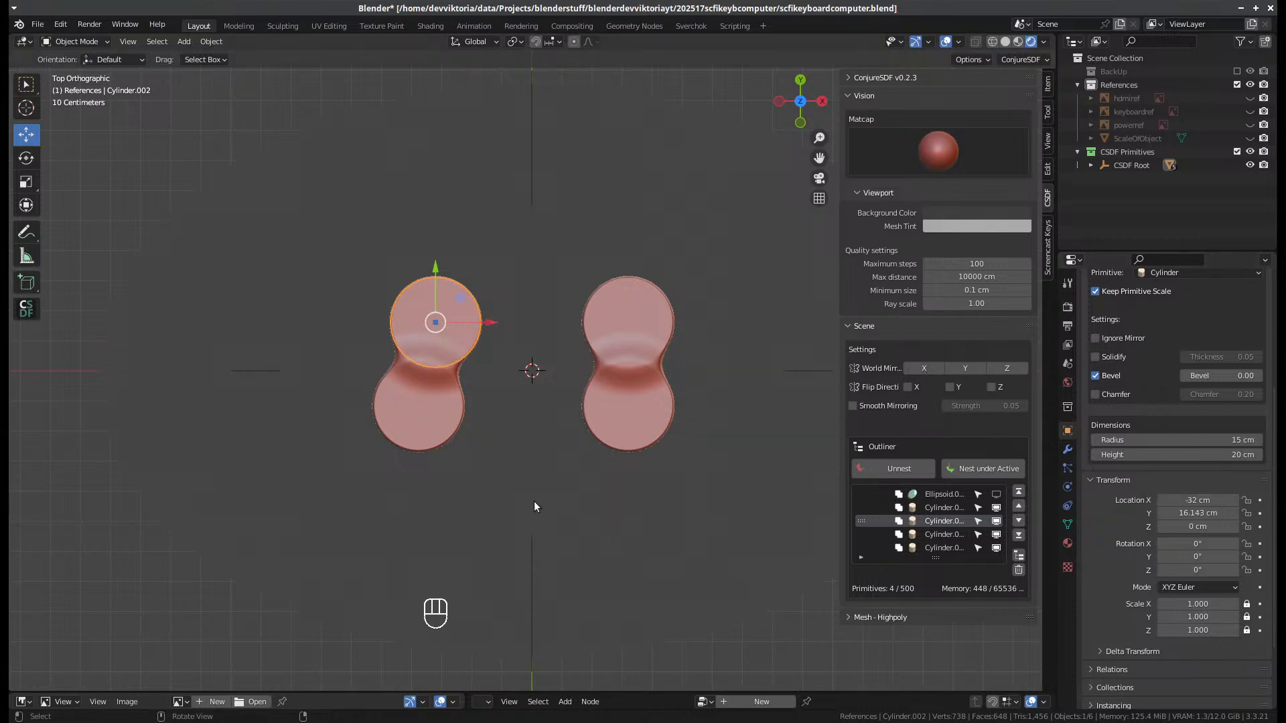
pyautogui.click(392, 414)
pyautogui.click(1214, 501)
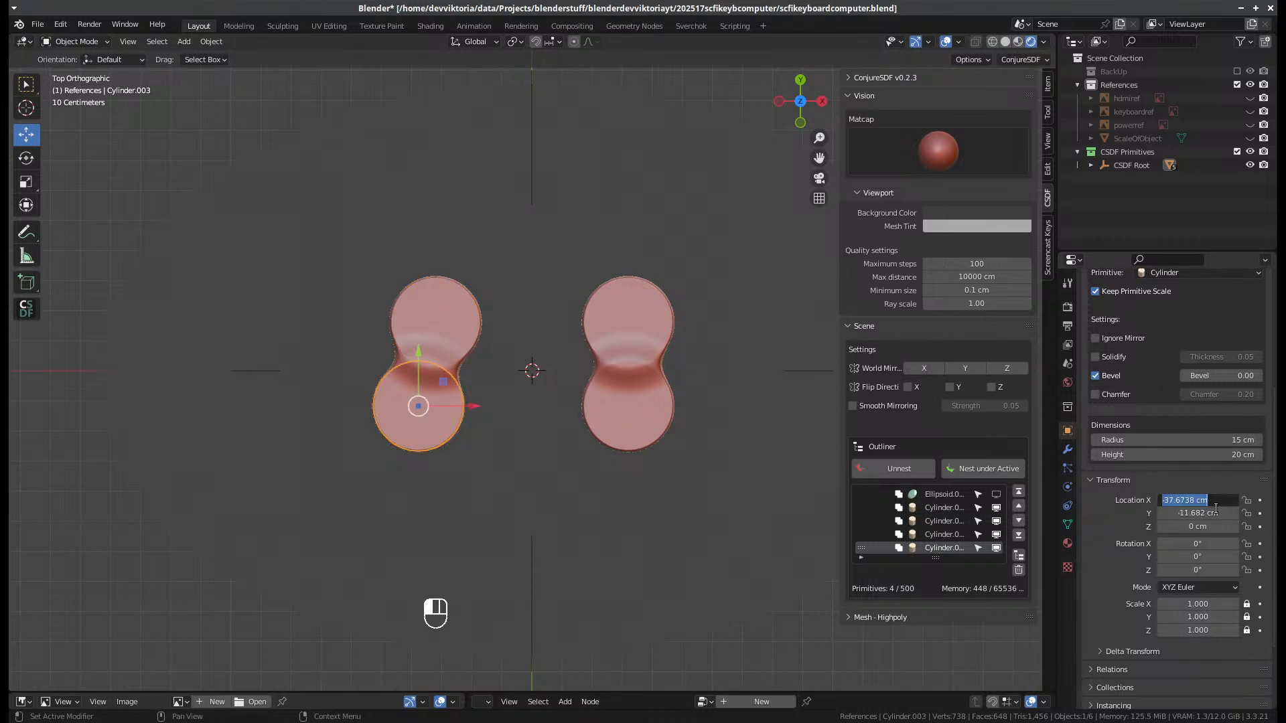
pyautogui.press('BackSpace')
pyautogui.write('-32')
pyautogui.press('Return')
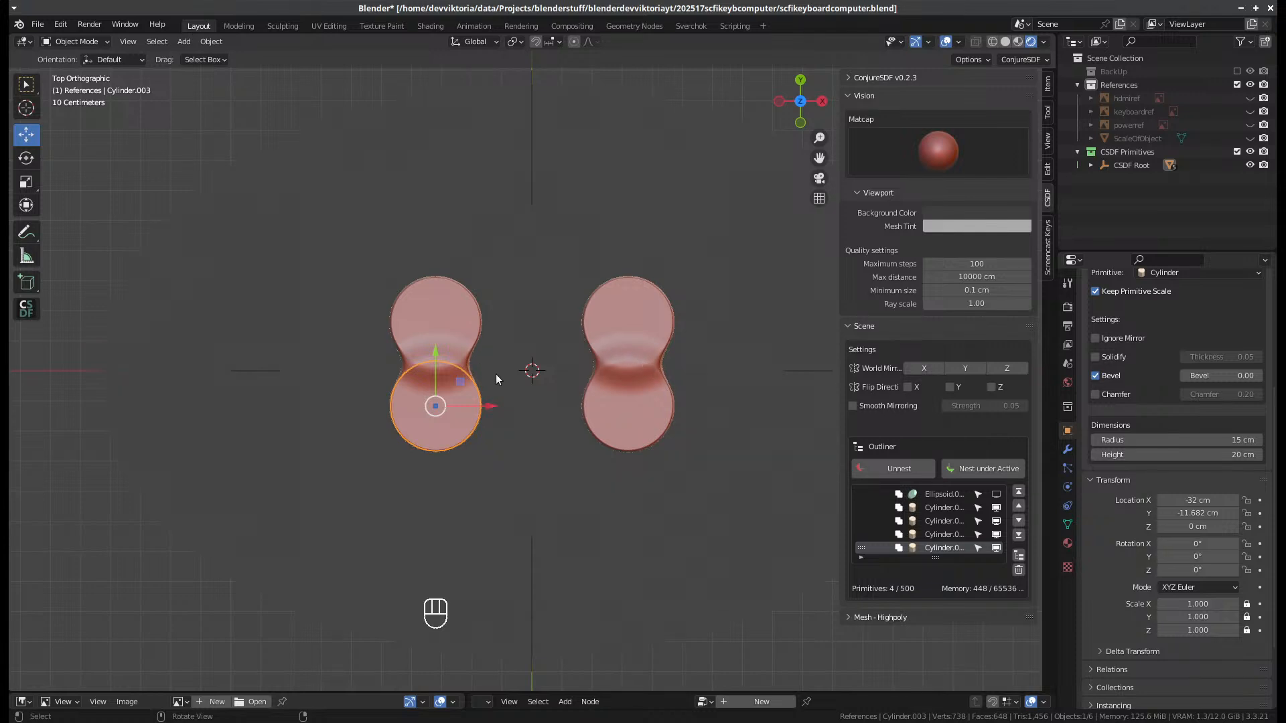
# - Show the ScaleOfObject box briefly to compare the four cylinders' layout with it from above, and hide it again
pyautogui.moveTo(514, 469); pyautogui.dragTo(530, 401, button='middle')
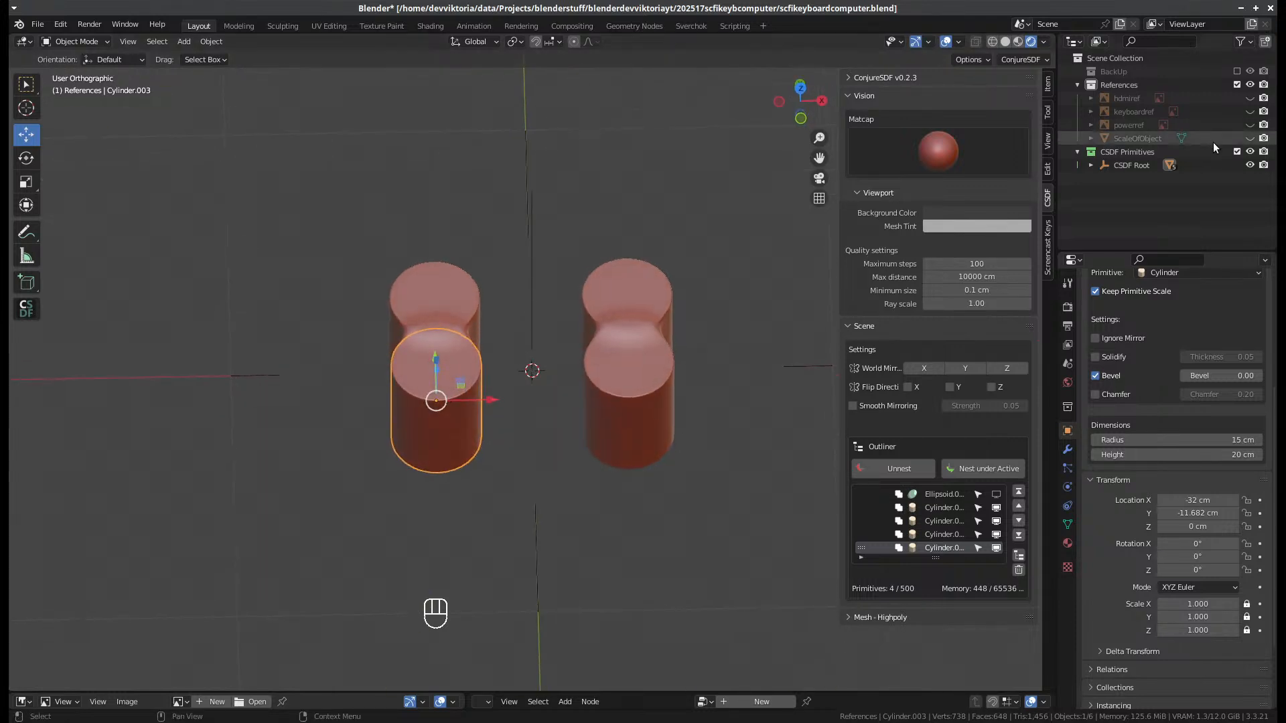
pyautogui.click(1247, 139)
pyautogui.press('KP_7')
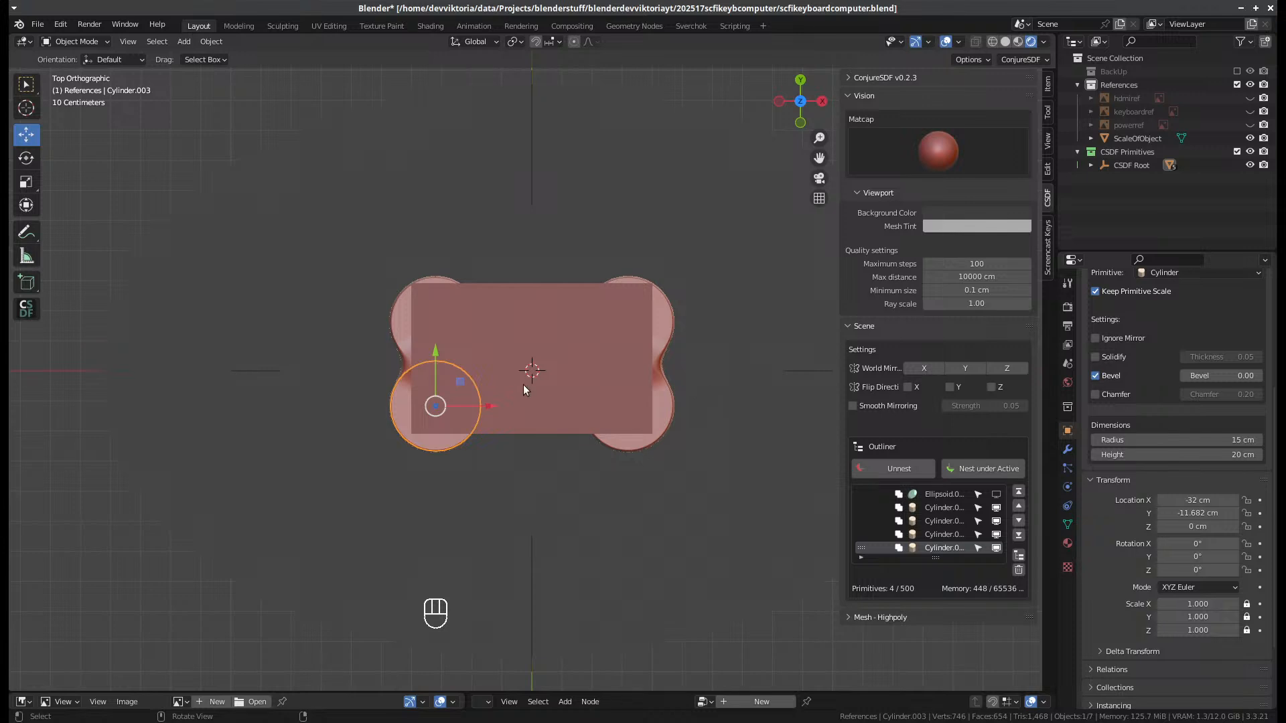
pyautogui.click(1250, 139)
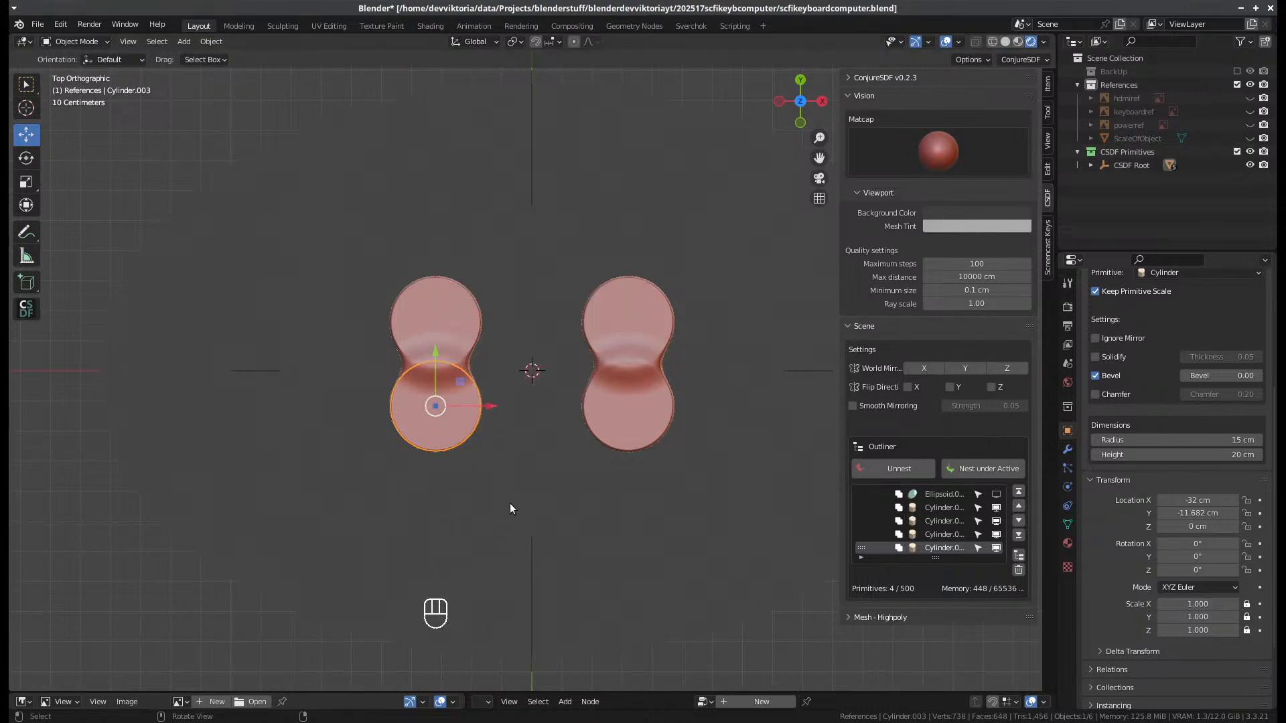
# - Select all four cylinders and set their height to 10 cm
pyautogui.moveTo(545, 478); pyautogui.dragTo(536, 347, button='middle')
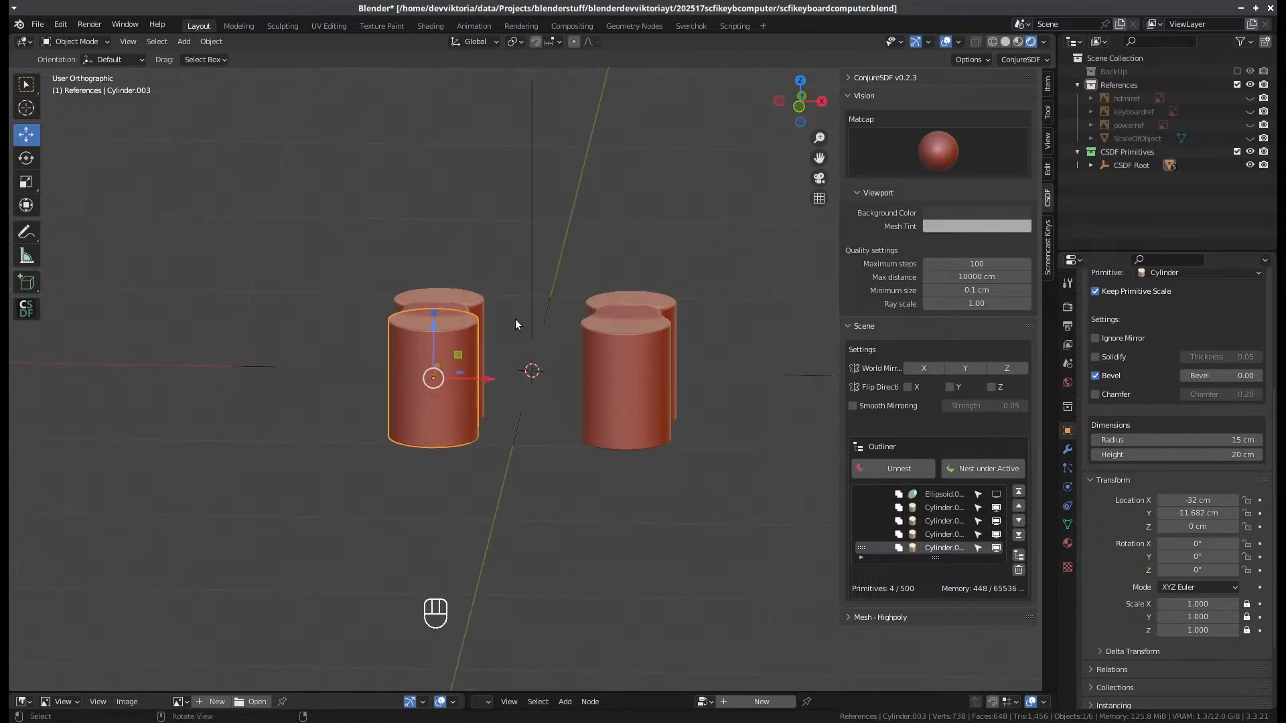
pyautogui.keyDown('shift'); pyautogui.click(479, 299); pyautogui.keyUp('shift')
pyautogui.keyDown('shift'); pyautogui.click(665, 303); pyautogui.keyUp('shift')
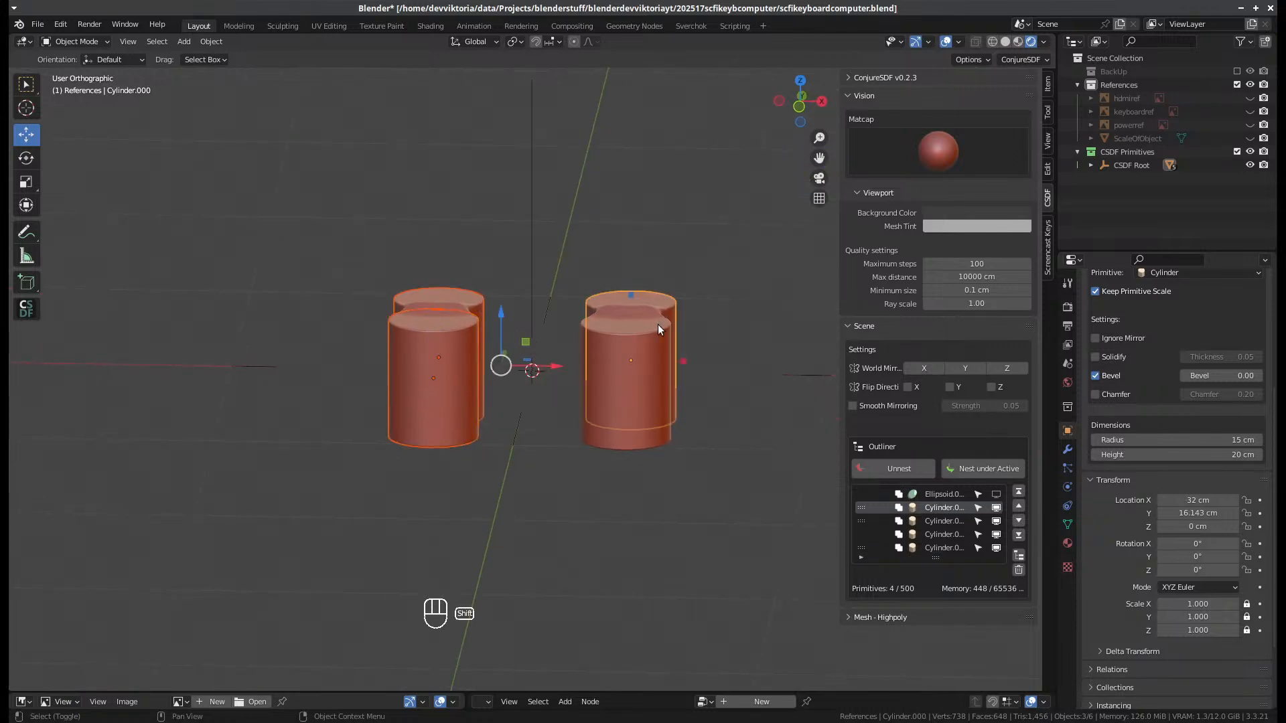
pyautogui.keyDown('shift'); pyautogui.click(669, 385); pyautogui.keyUp('shift')
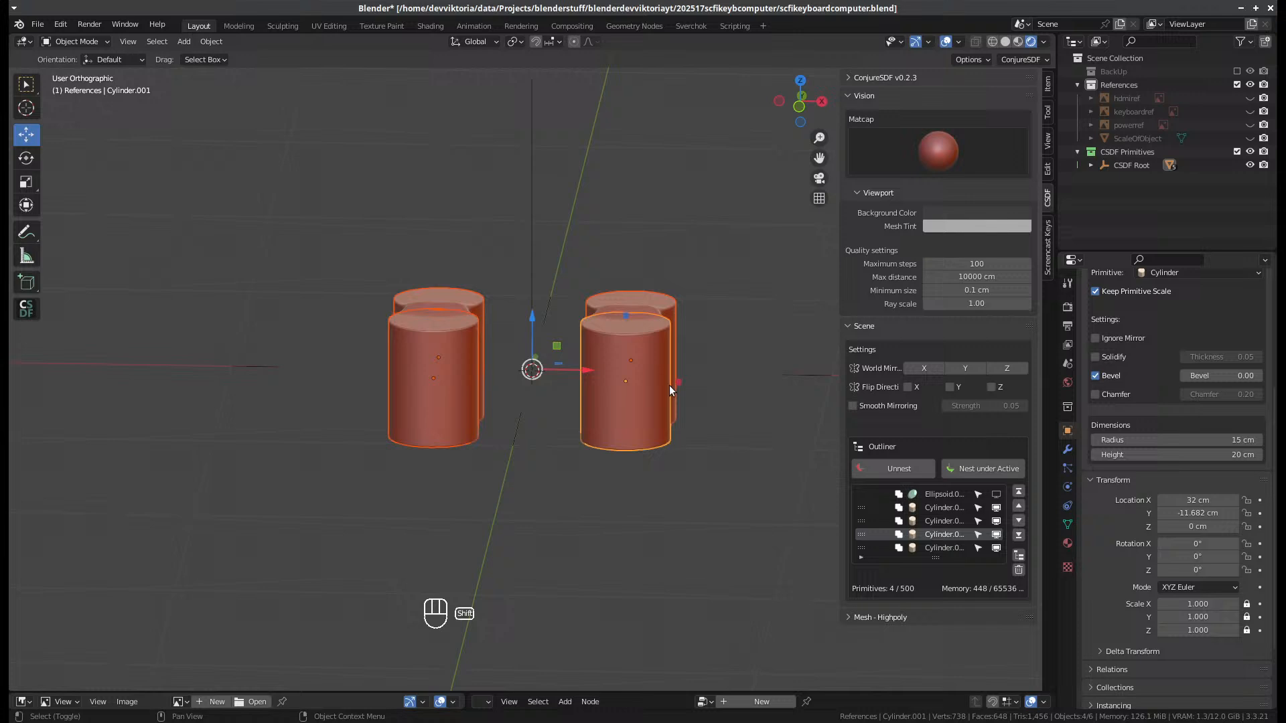
pyautogui.click(1202, 456)
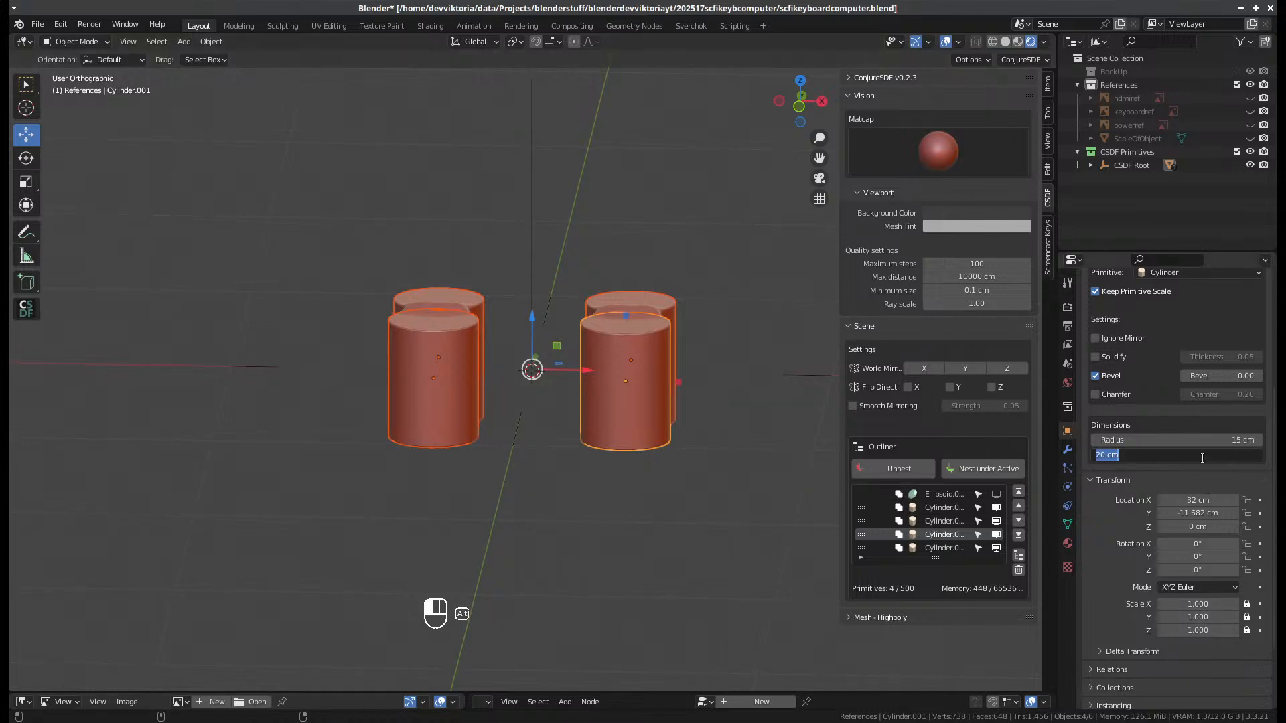
pyautogui.write('10')
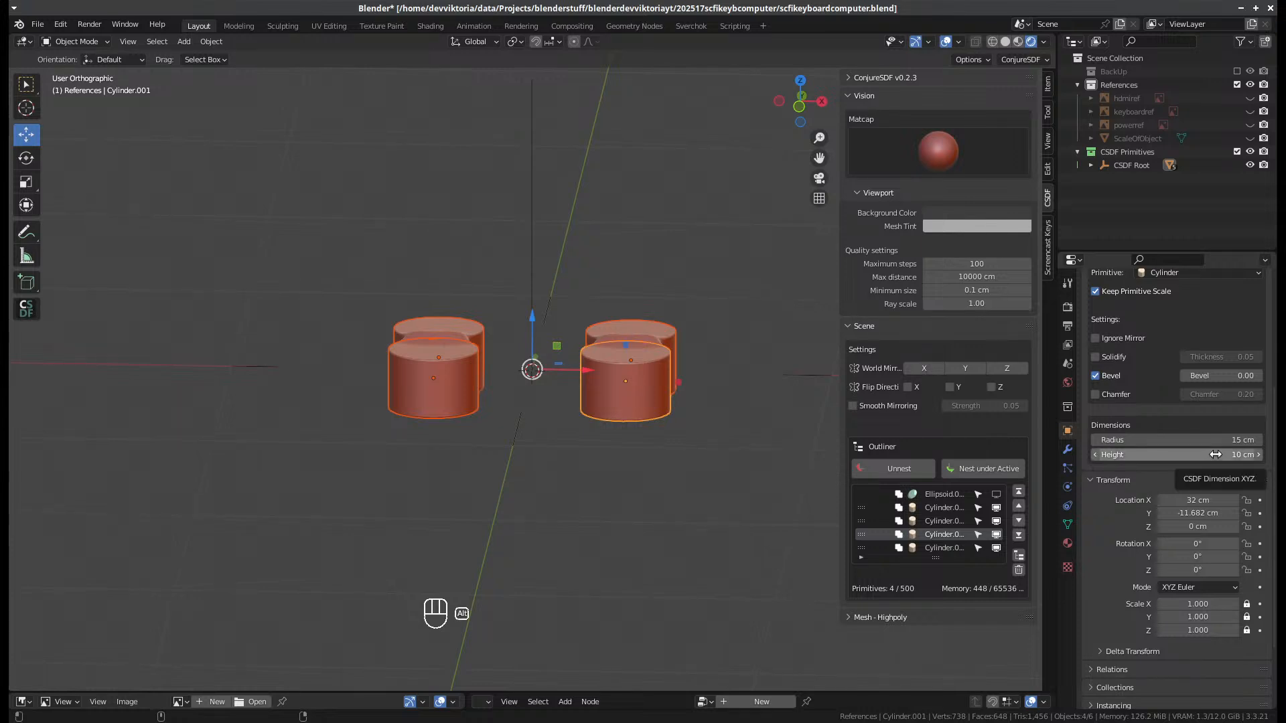
# - Try a height of 15 cm on all four cylinders
pyautogui.click(1216, 455)
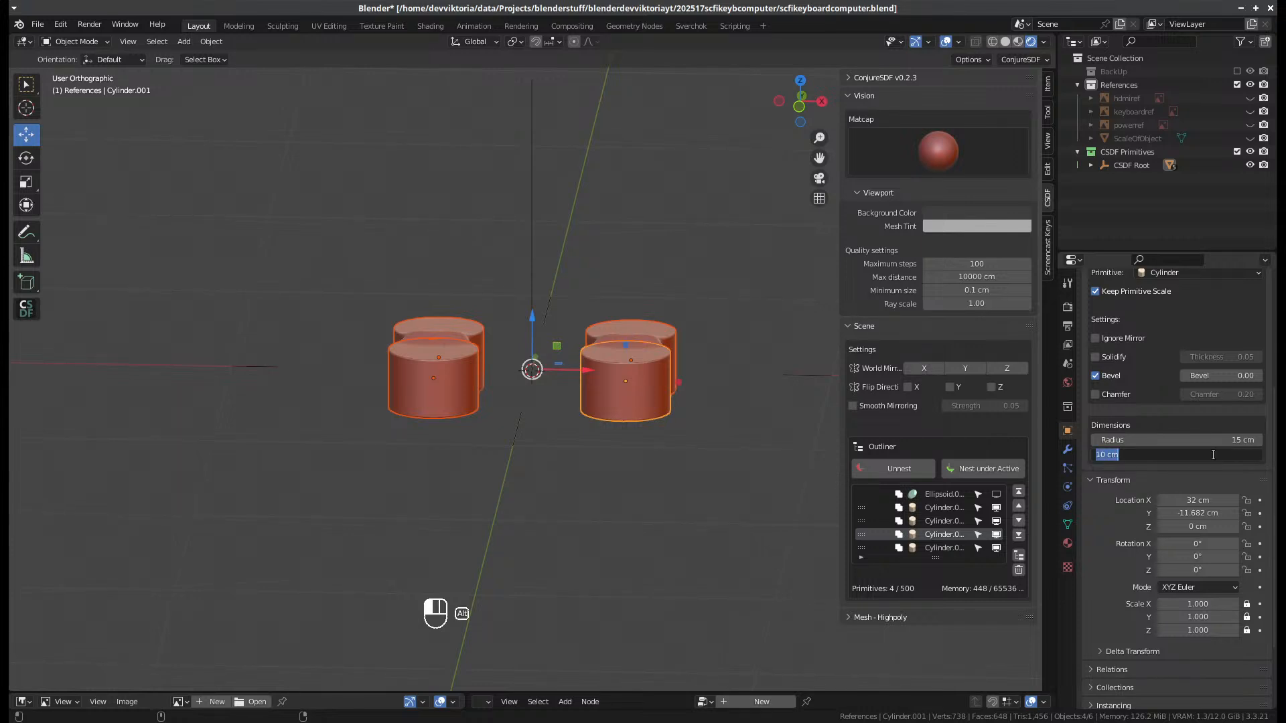
pyautogui.write('15')
pyautogui.press('Return')
# - Show the ellipsoid temporarily to examine how it blends with the four cylinders, and hide it again
pyautogui.moveTo(614, 429); pyautogui.dragTo(753, 364, button='middle')
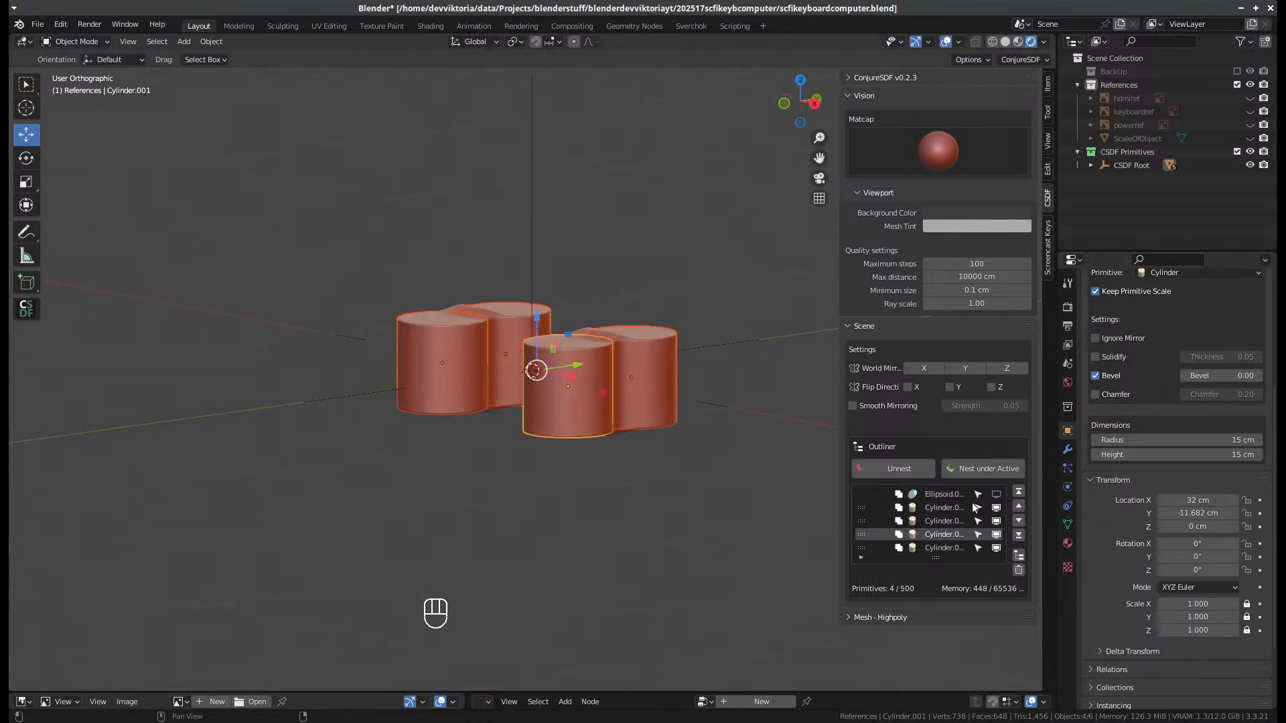
pyautogui.click(996, 495)
pyautogui.moveTo(580, 407); pyautogui.dragTo(643, 419, button='middle')
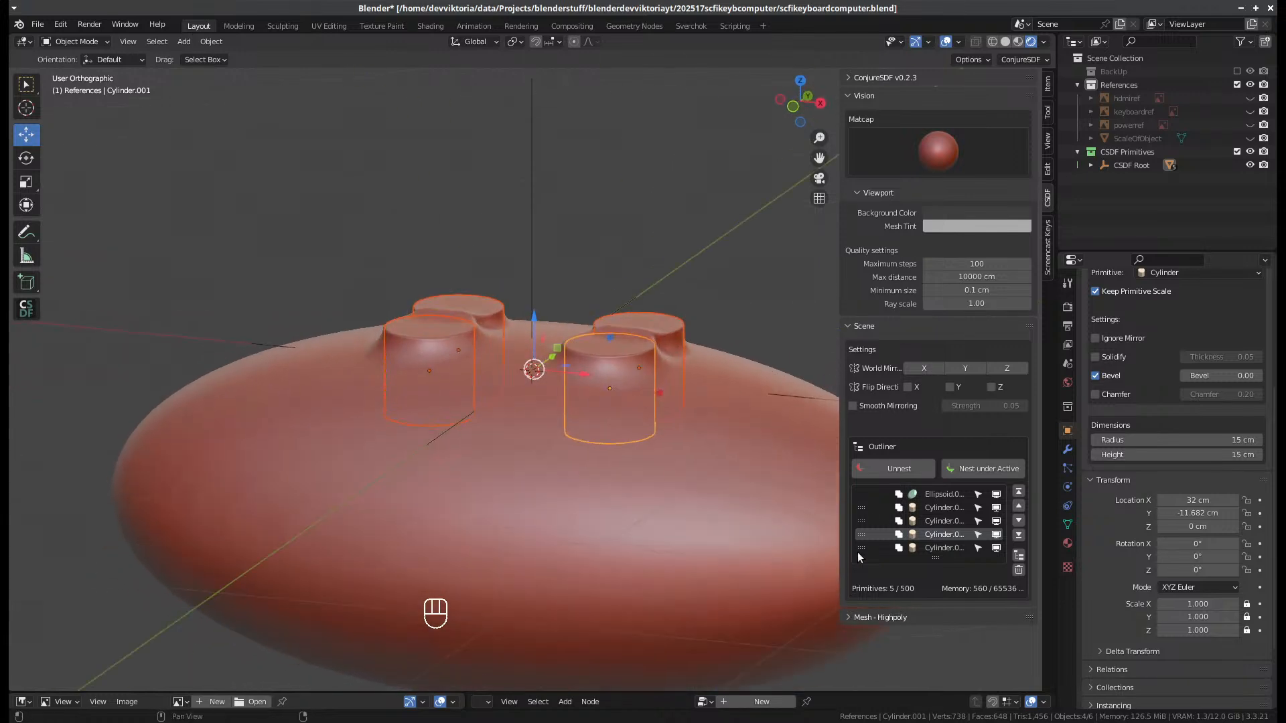
pyautogui.click(979, 495)
pyautogui.click(978, 494)
pyautogui.click(996, 494)
pyautogui.moveTo(565, 384)
pyautogui.mouseDown(button='middle')
pyautogui.moveTo(580, 416)
pyautogui.moveTo(597, 375)
pyautogui.moveTo(569, 400)
pyautogui.mouseUp(button='middle')
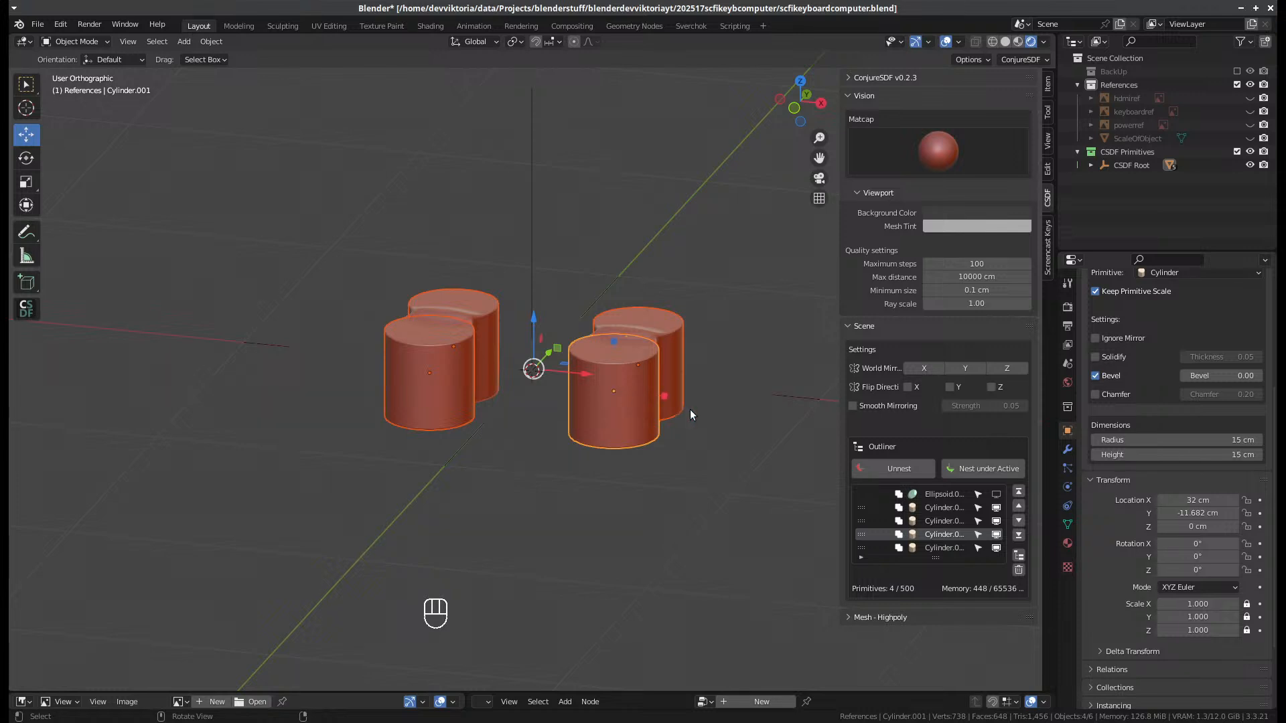
# - Set the height of all four cylinders to 10 cm and raise them together along Z to about 2 cm
pyautogui.keyDown('alt'); pyautogui.click(1179, 460); pyautogui.keyUp('alt')
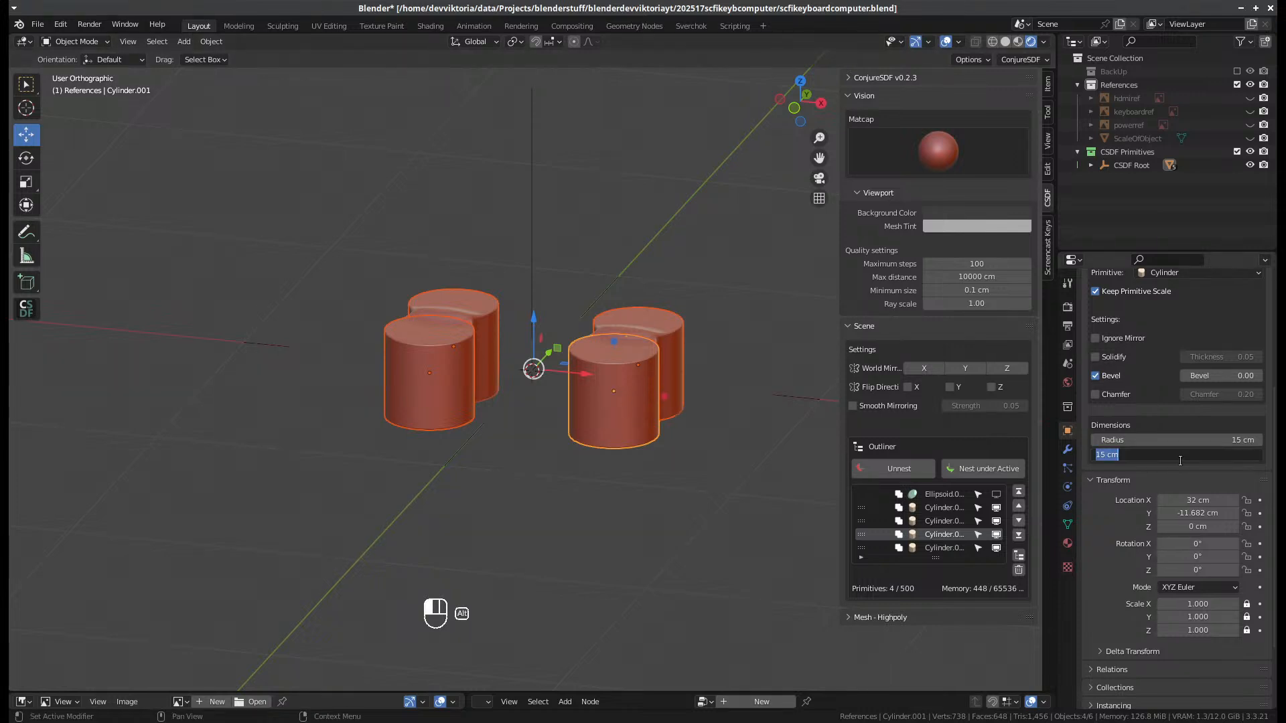
pyautogui.write('10')
pyautogui.press('Return')
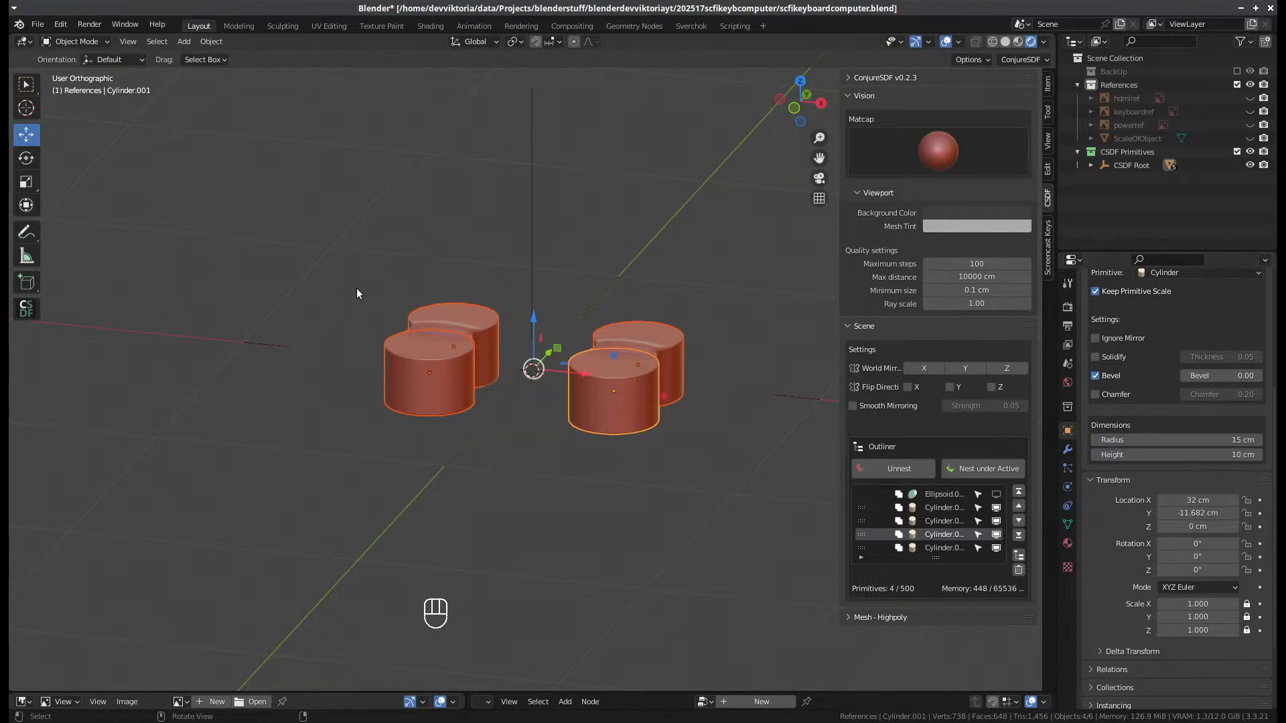
pyautogui.press('KP_1')
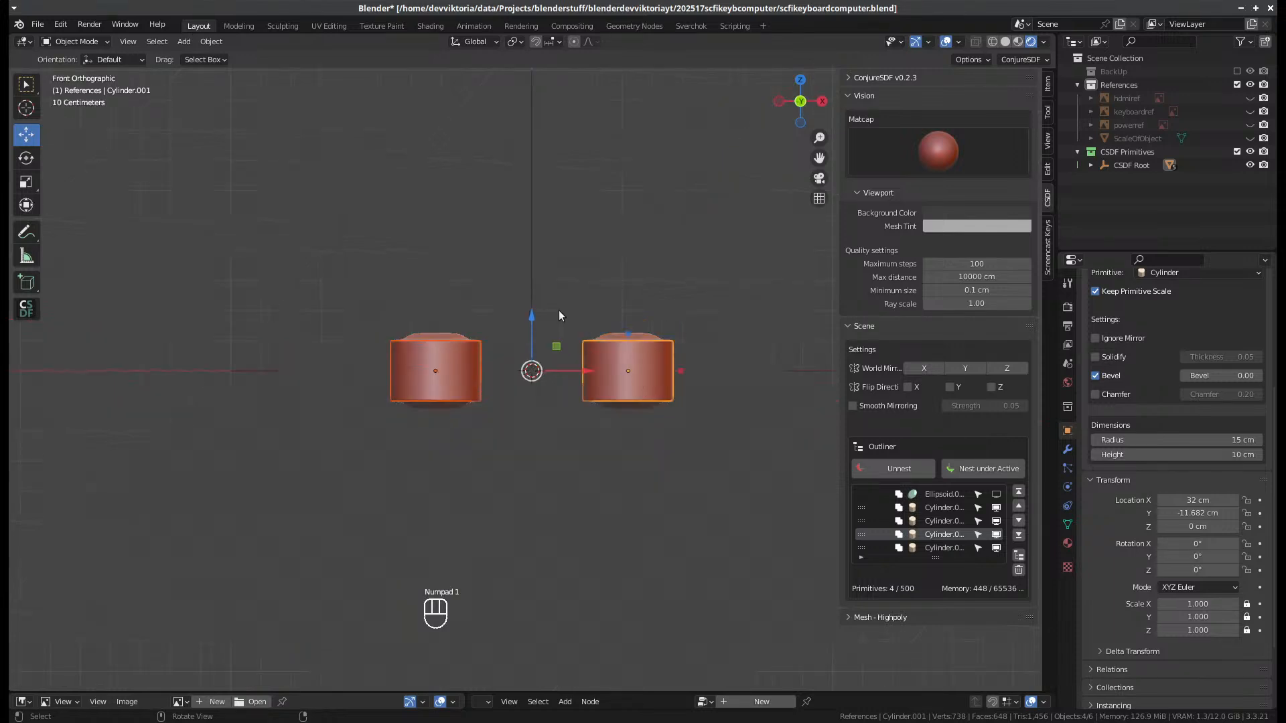
pyautogui.moveTo(533, 321); pyautogui.dragTo(533, 310)
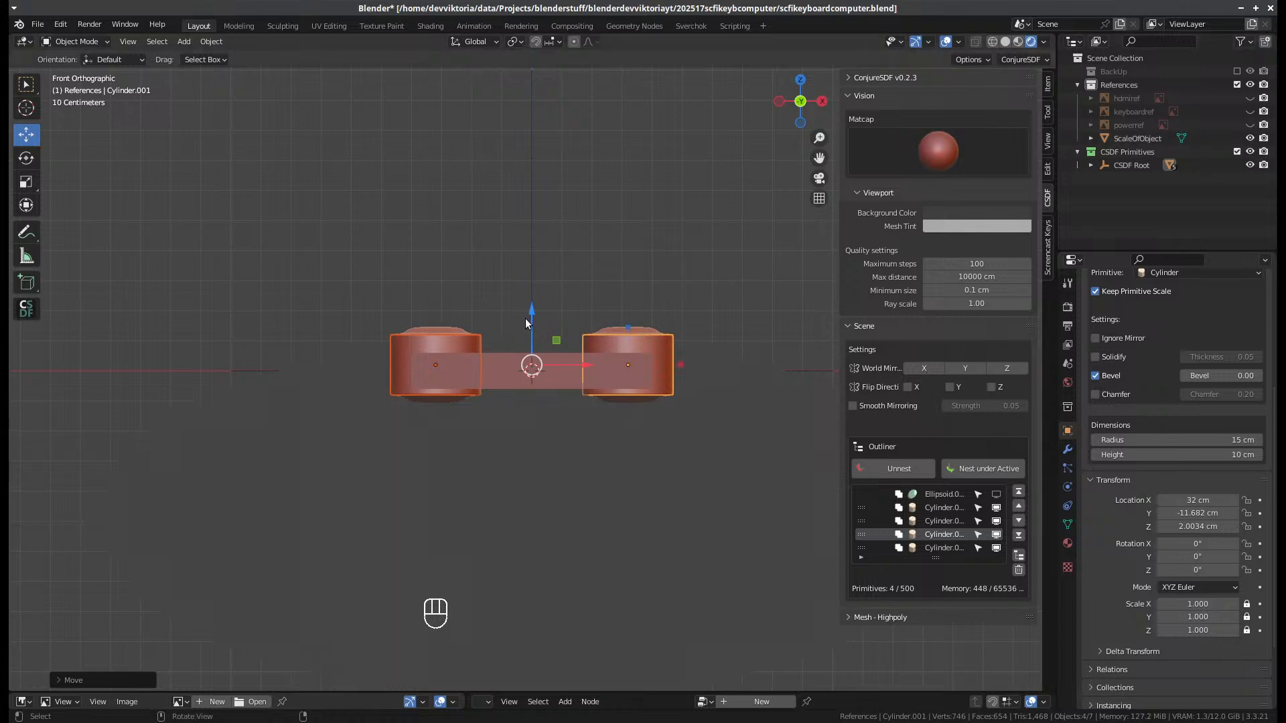
# - Raise the four selected cylinders together along Z to about 2.7 cm
pyautogui.moveTo(532, 310); pyautogui.dragTo(532, 306)
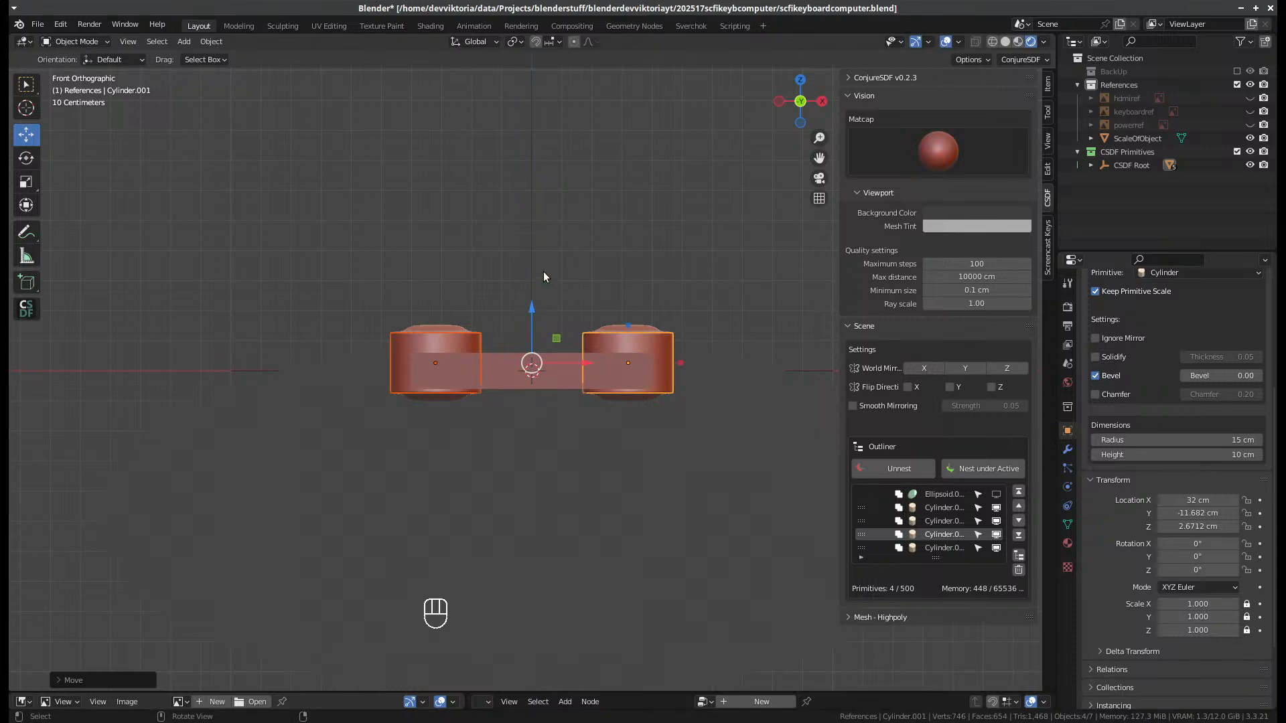
pyautogui.moveTo(544, 272); pyautogui.dragTo(558, 362, button='middle')
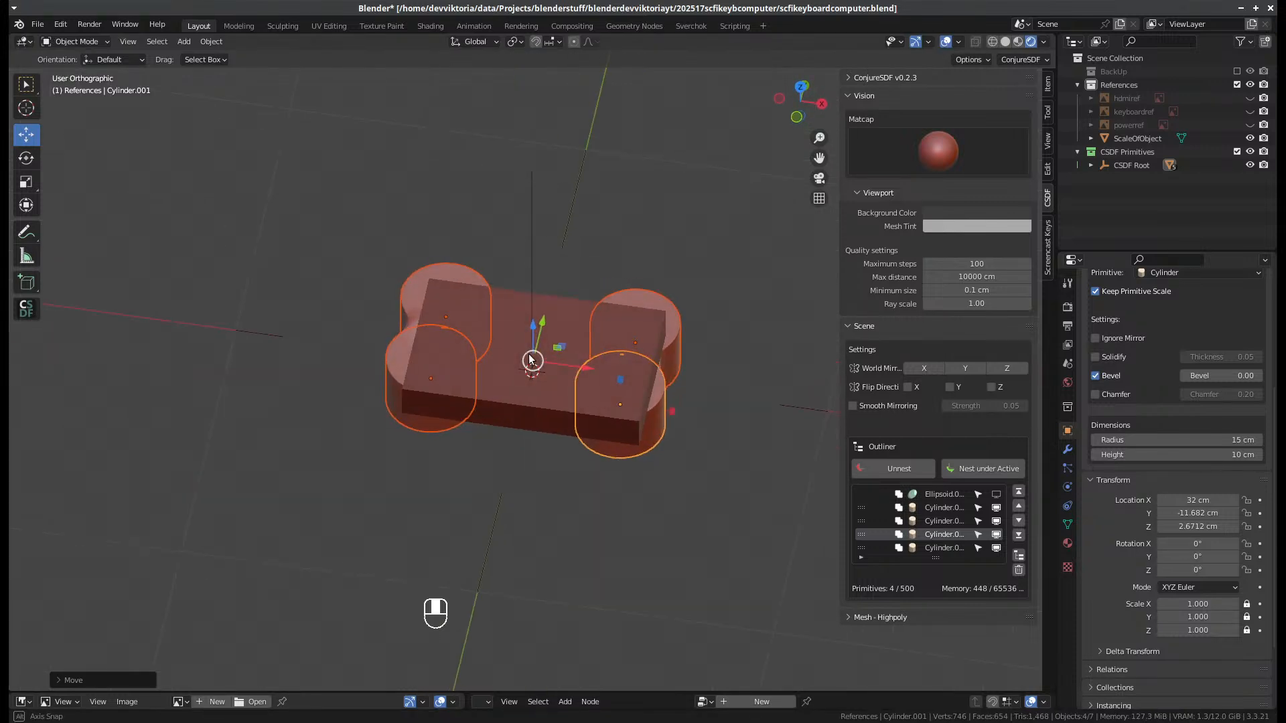
# - Add a Cube SDF at the origin and set its Z dimension to 10 cm
pyautogui.hotkey('shift', 'a')
pyautogui.moveTo(558, 364)
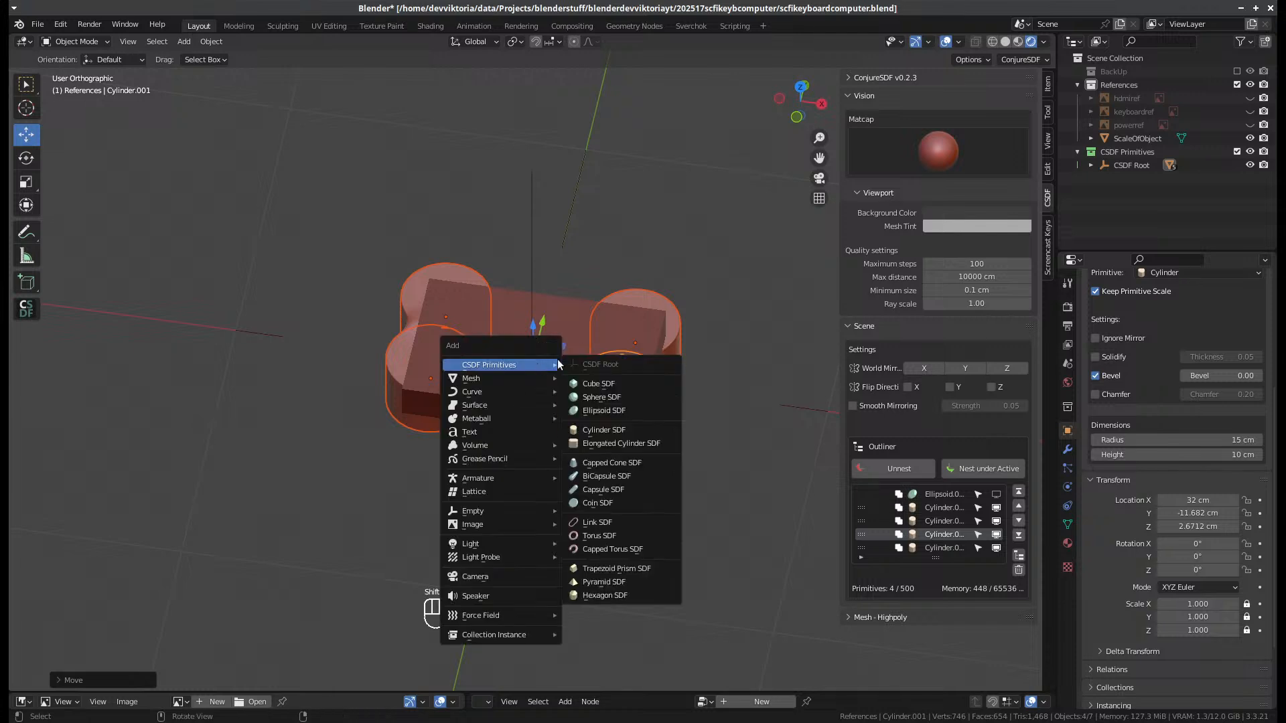
pyautogui.click(614, 385)
pyautogui.scroll(-2, 590, 439)
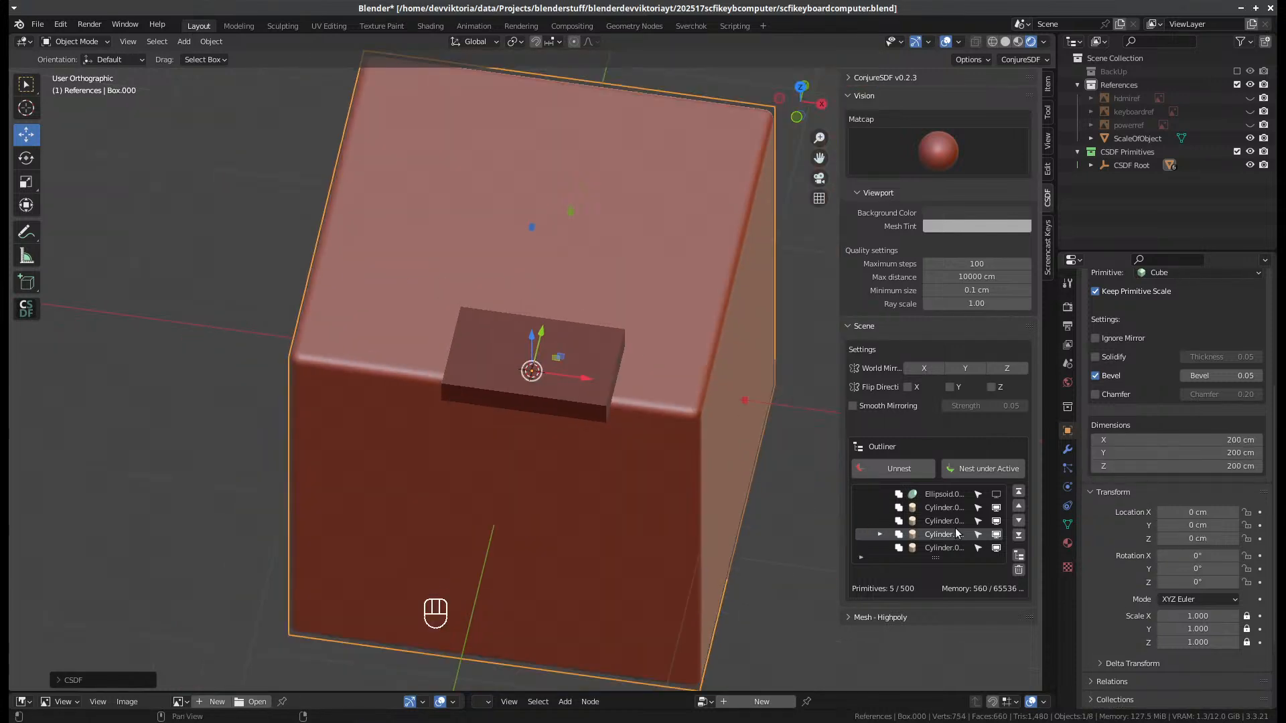
pyautogui.scroll(-2, 1080, 522)
pyautogui.scroll(6, 1160, 425)
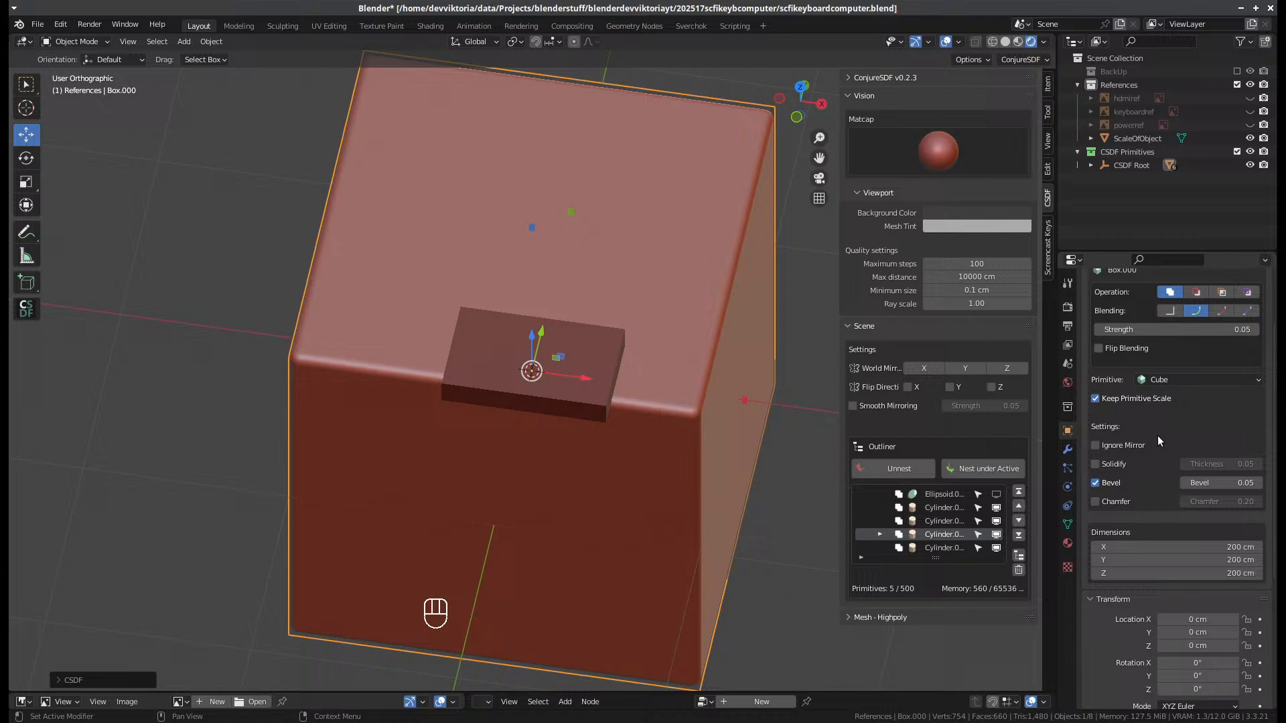
pyautogui.click(1179, 573)
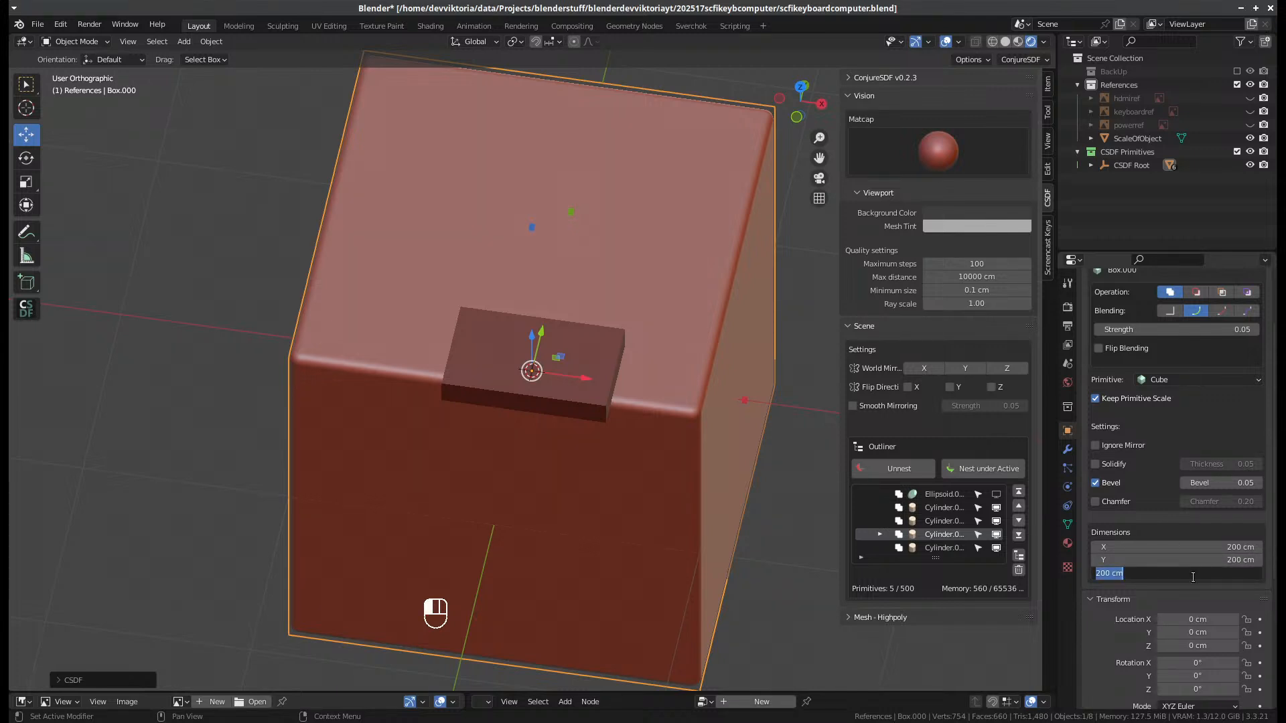
pyautogui.write('10')
pyautogui.press('Return')
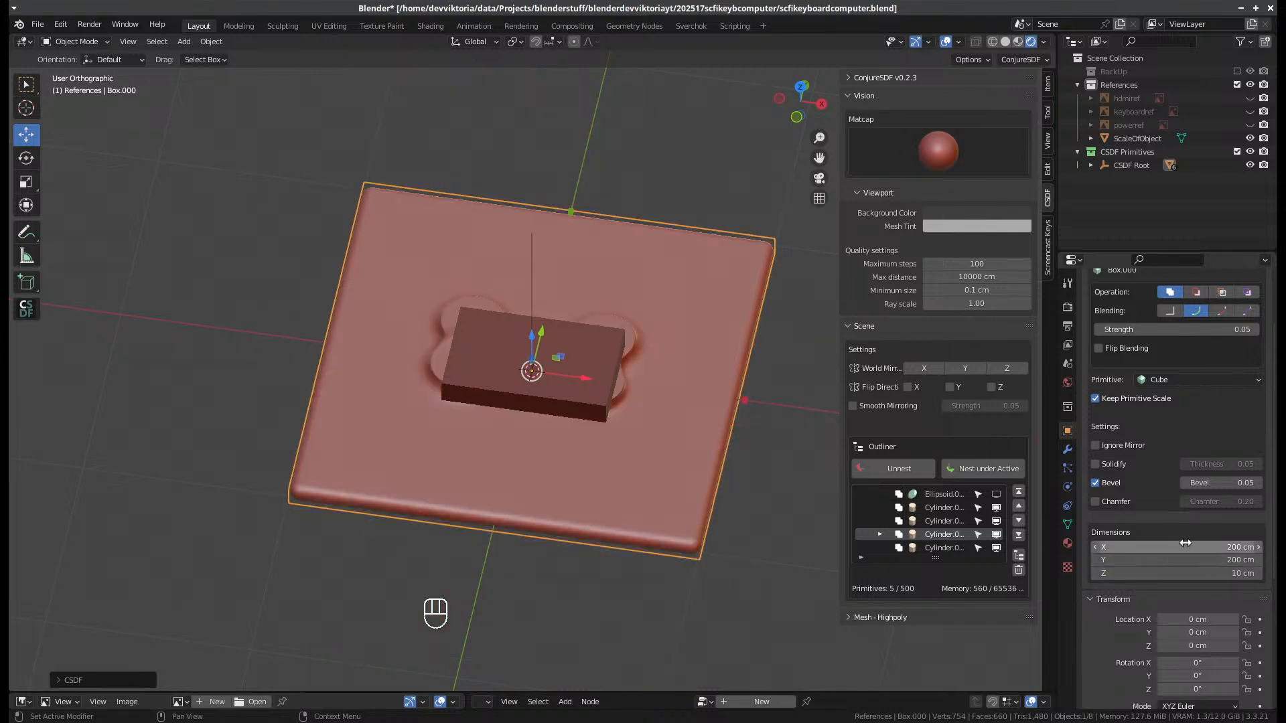
# - Set the cube's X dimension to 65 cm and shrink its Y dimension to about 76 cm
pyautogui.click(1218, 547)
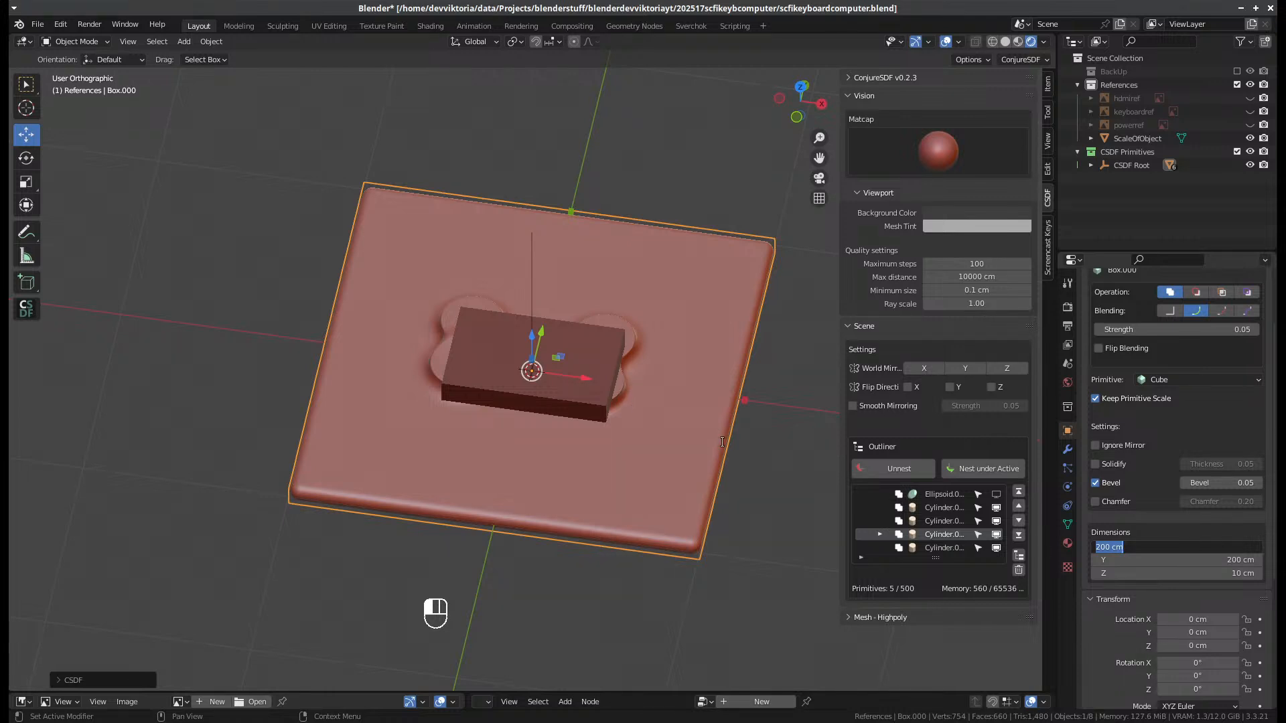
pyautogui.write('65')
pyautogui.press('Return')
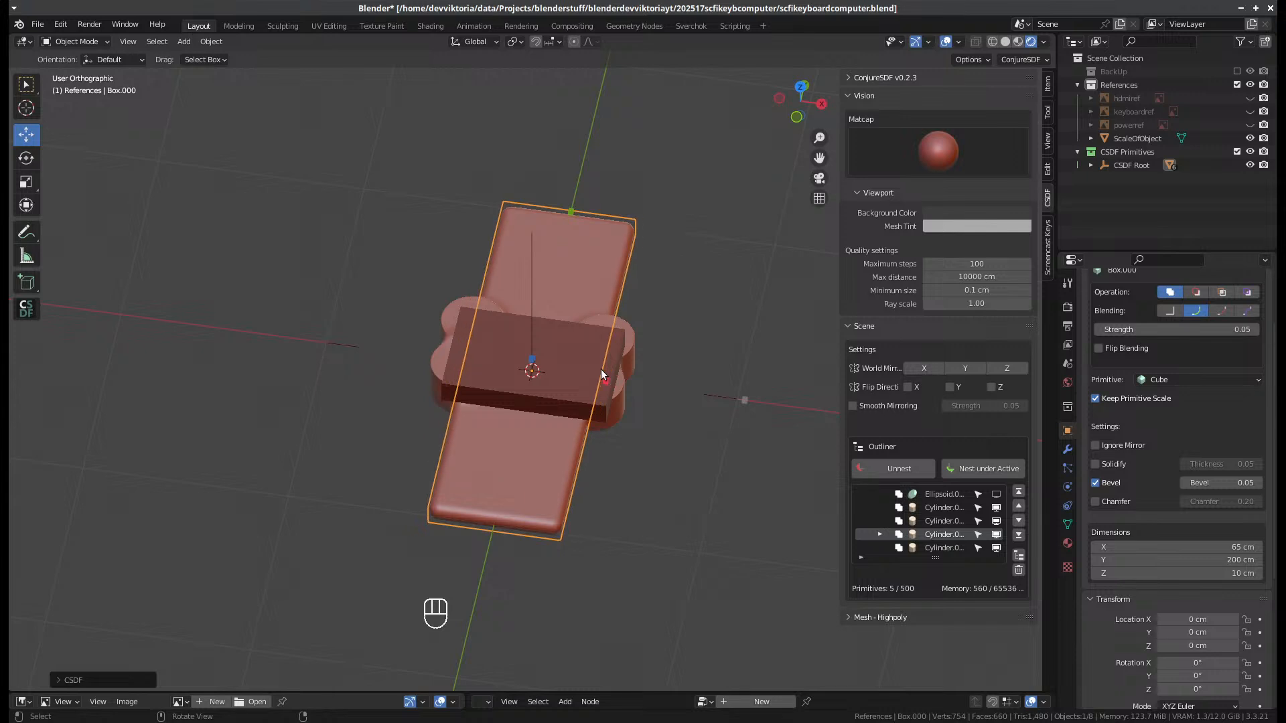
pyautogui.moveTo(571, 213); pyautogui.dragTo(544, 308)
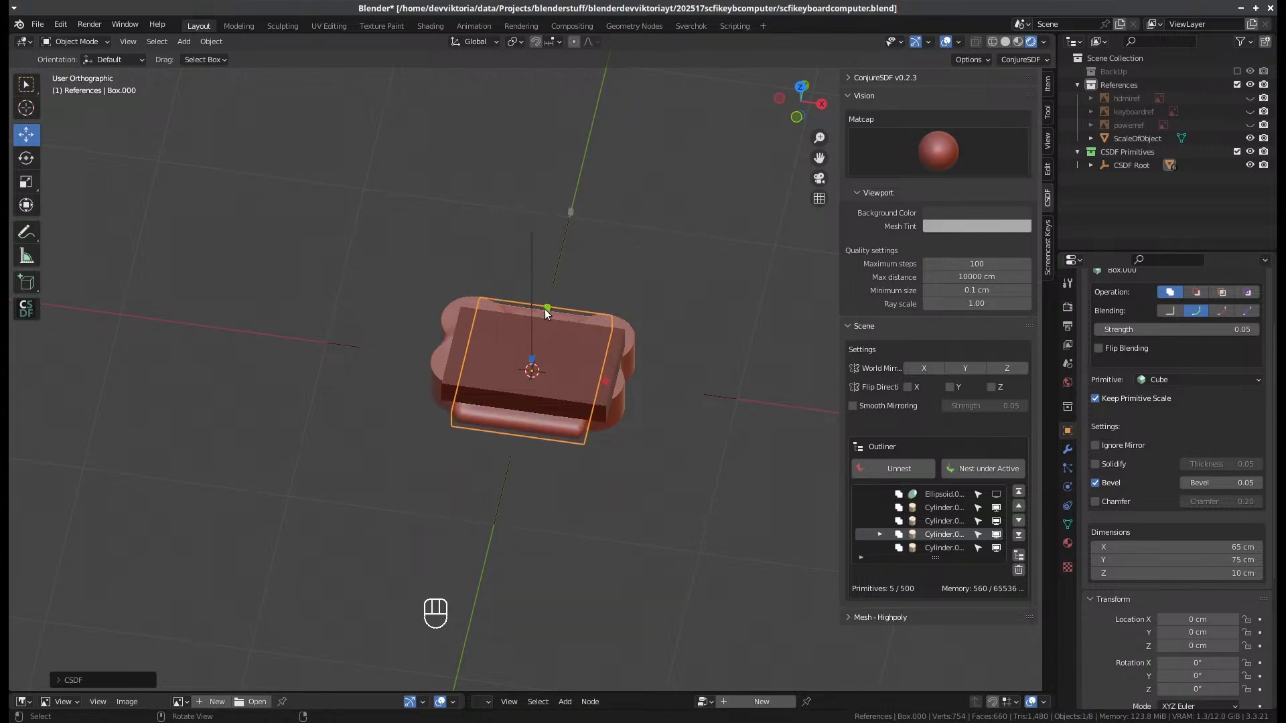
# - Set the cube's bevel to 0 to give it sharp edges
pyautogui.click(1235, 487)
pyautogui.click(1196, 482)
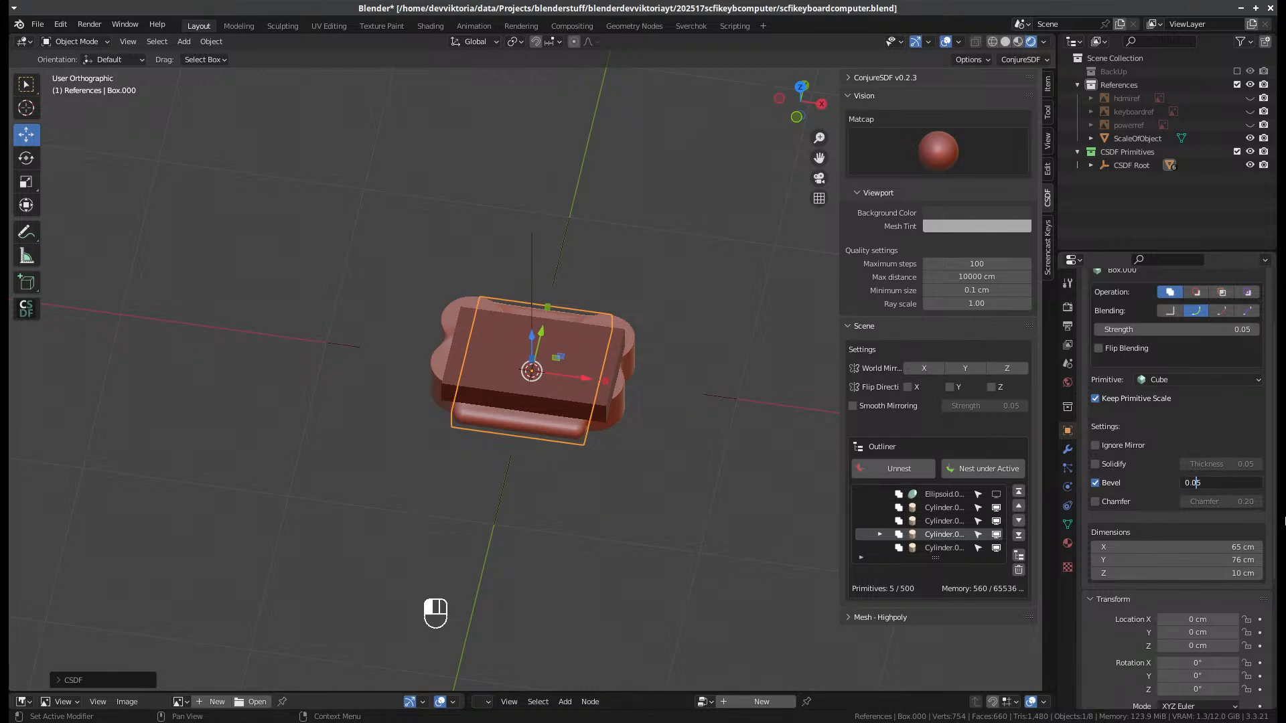
pyautogui.write('0')
pyautogui.press('Return')
pyautogui.moveTo(573, 316); pyautogui.dragTo(562, 291, button='middle')
pyautogui.scroll(3, 562, 322)
pyautogui.moveTo(568, 336); pyautogui.dragTo(591, 362, button='middle')
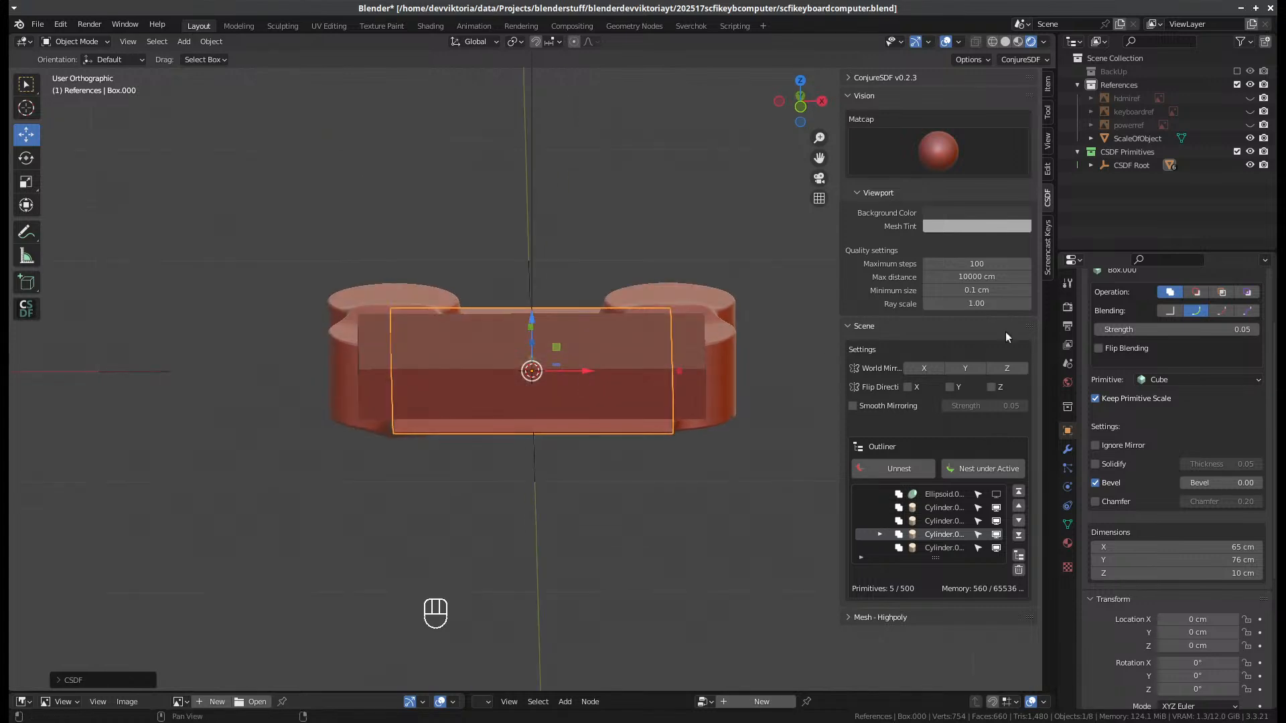
# - Hide the ScaleOfObject reference box and raise the cube along Z to about 0.62 cm
pyautogui.click(1250, 138)
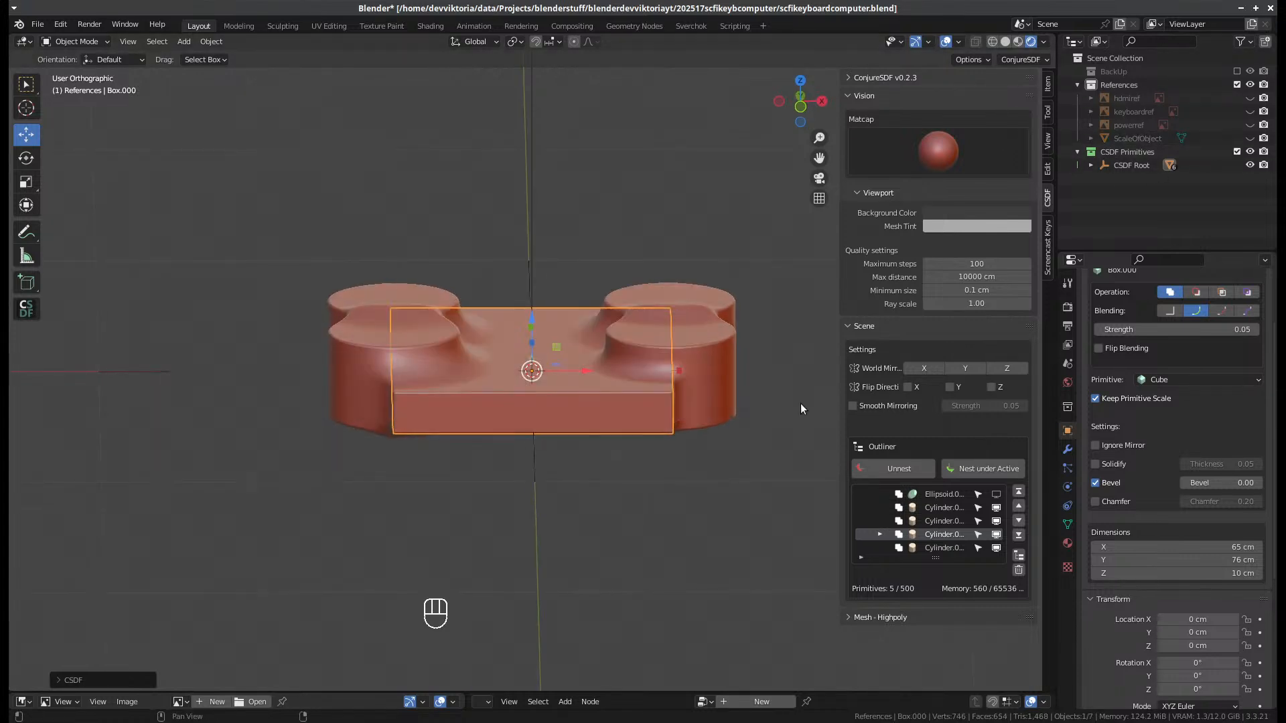
pyautogui.moveTo(802, 403); pyautogui.dragTo(626, 344, button='middle')
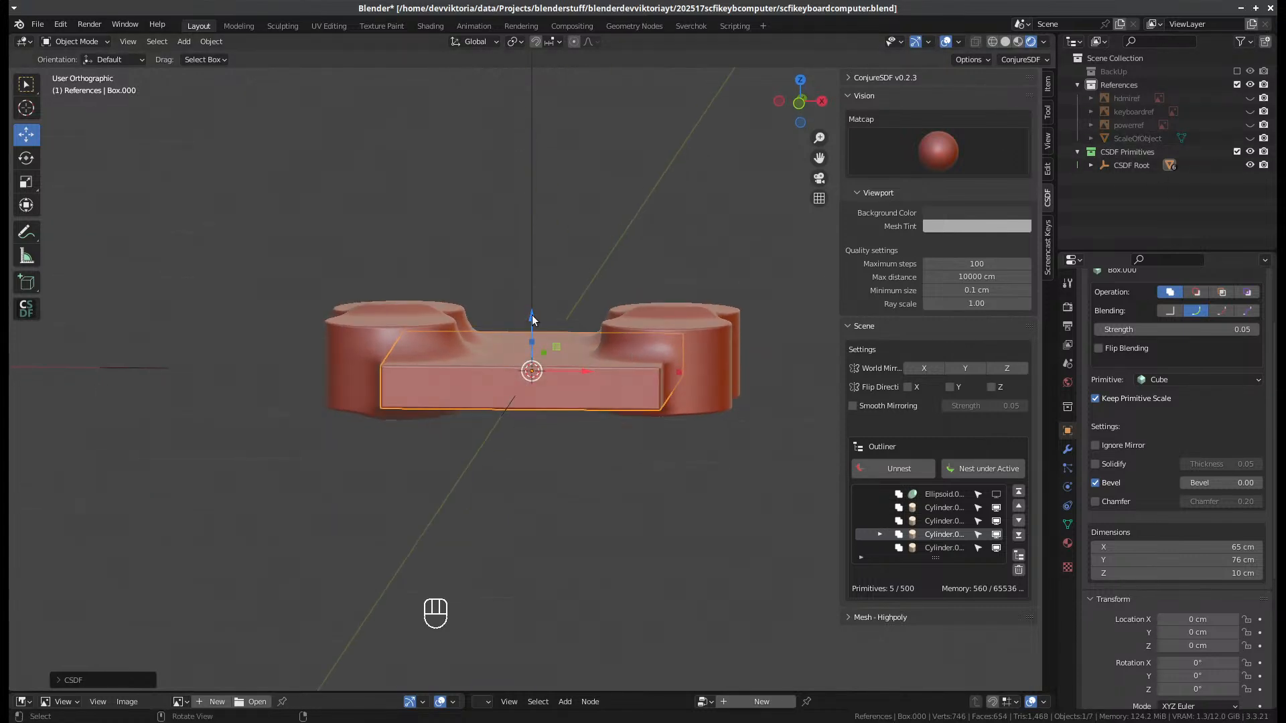
pyautogui.moveTo(531, 315); pyautogui.dragTo(534, 309)
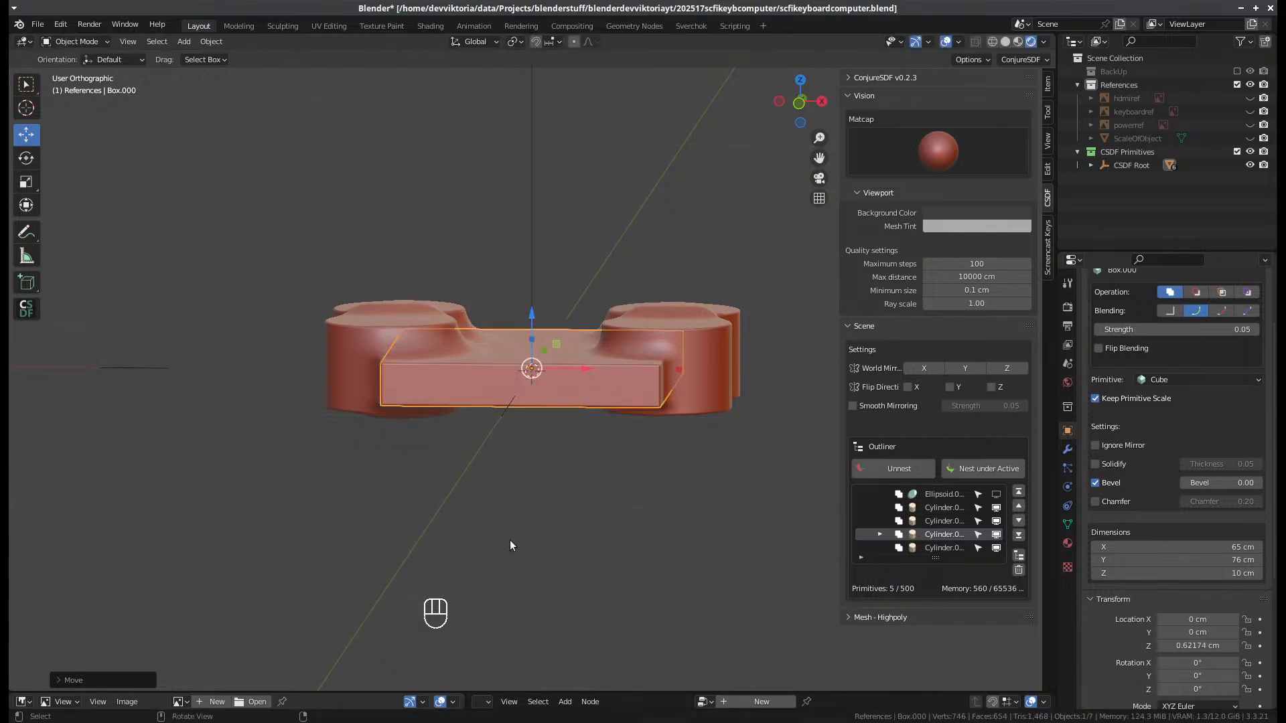
pyautogui.moveTo(509, 540); pyautogui.dragTo(516, 473, button='middle')
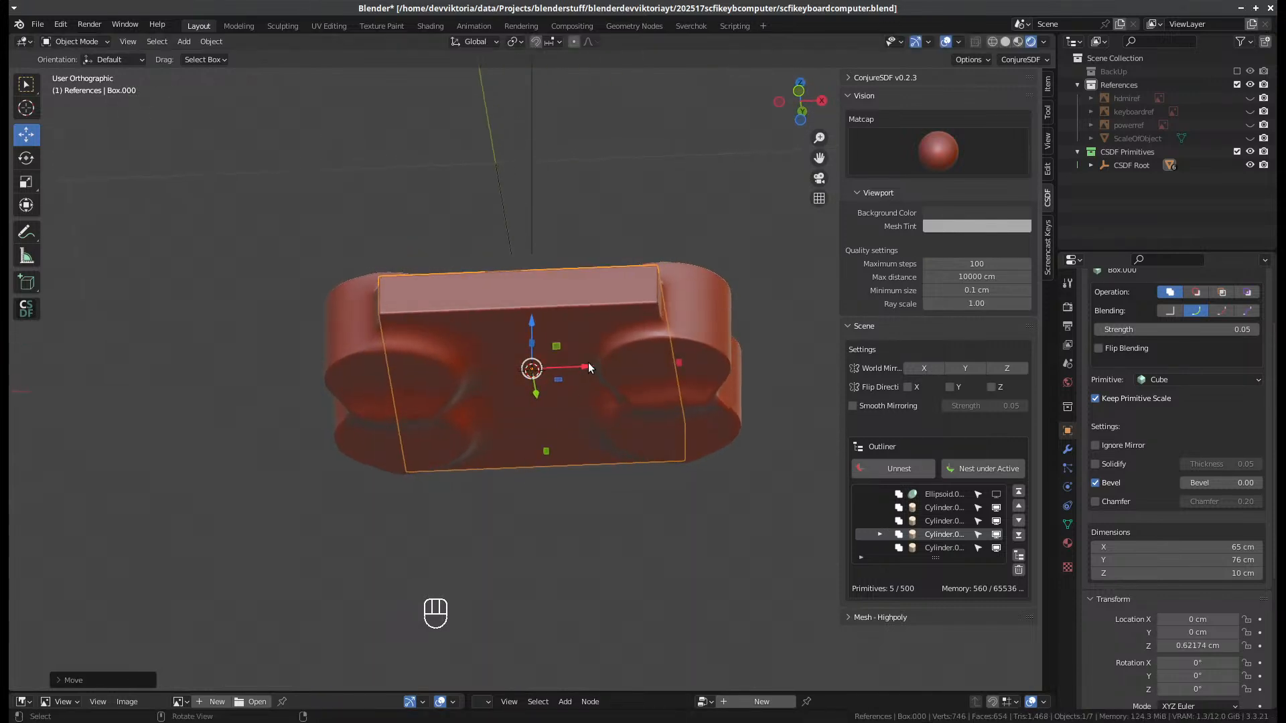
pyautogui.moveTo(588, 363); pyautogui.dragTo(562, 419, button='middle')
pyautogui.moveTo(556, 335); pyautogui.dragTo(516, 324, button='middle')
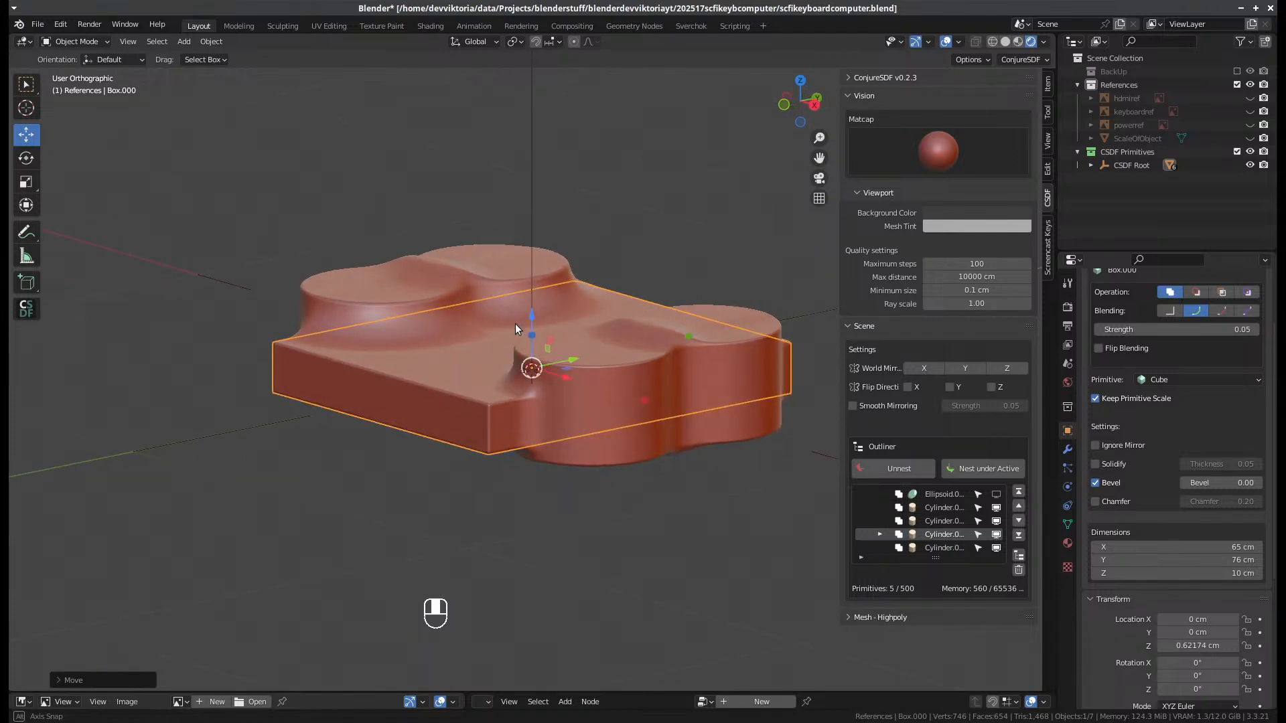
# - Show the ScaleOfObject reference box again and increase the cube's Z dimension to 13 cm in front view
pyautogui.click(1249, 138)
pyautogui.moveTo(785, 454); pyautogui.dragTo(668, 484, button='middle')
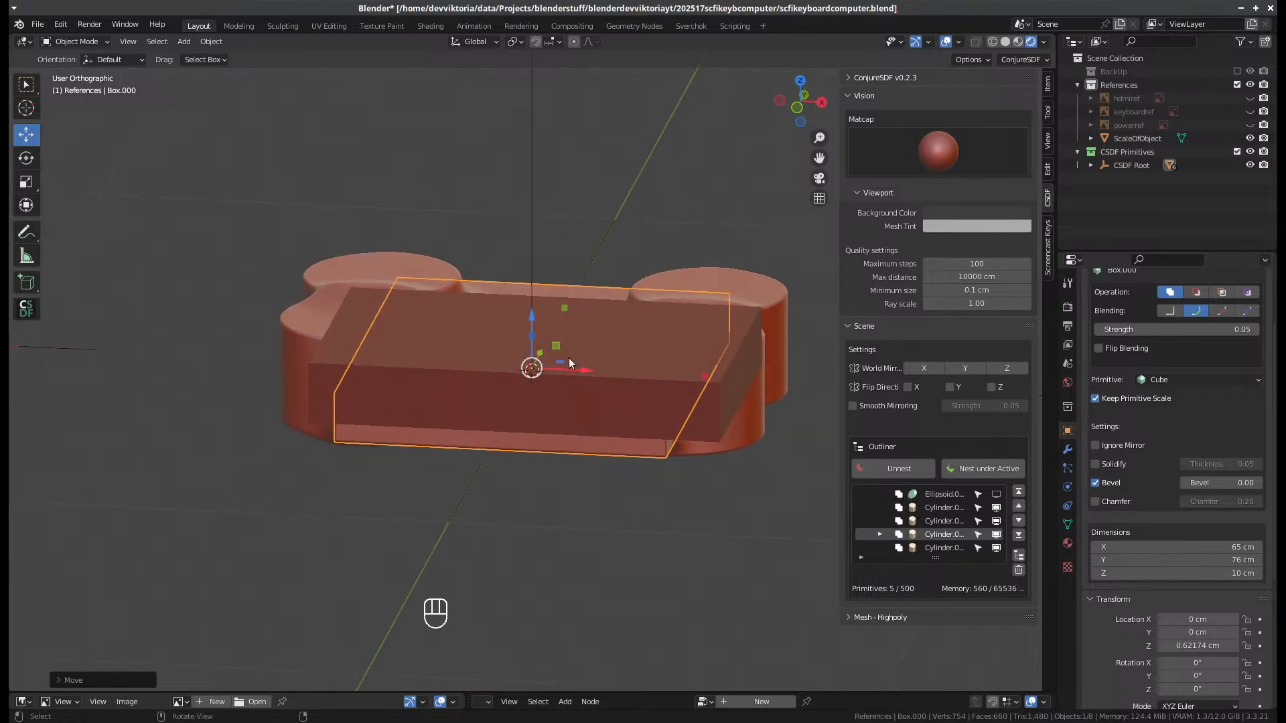
pyautogui.moveTo(568, 358); pyautogui.dragTo(625, 408, button='middle')
pyautogui.press('KP_1')
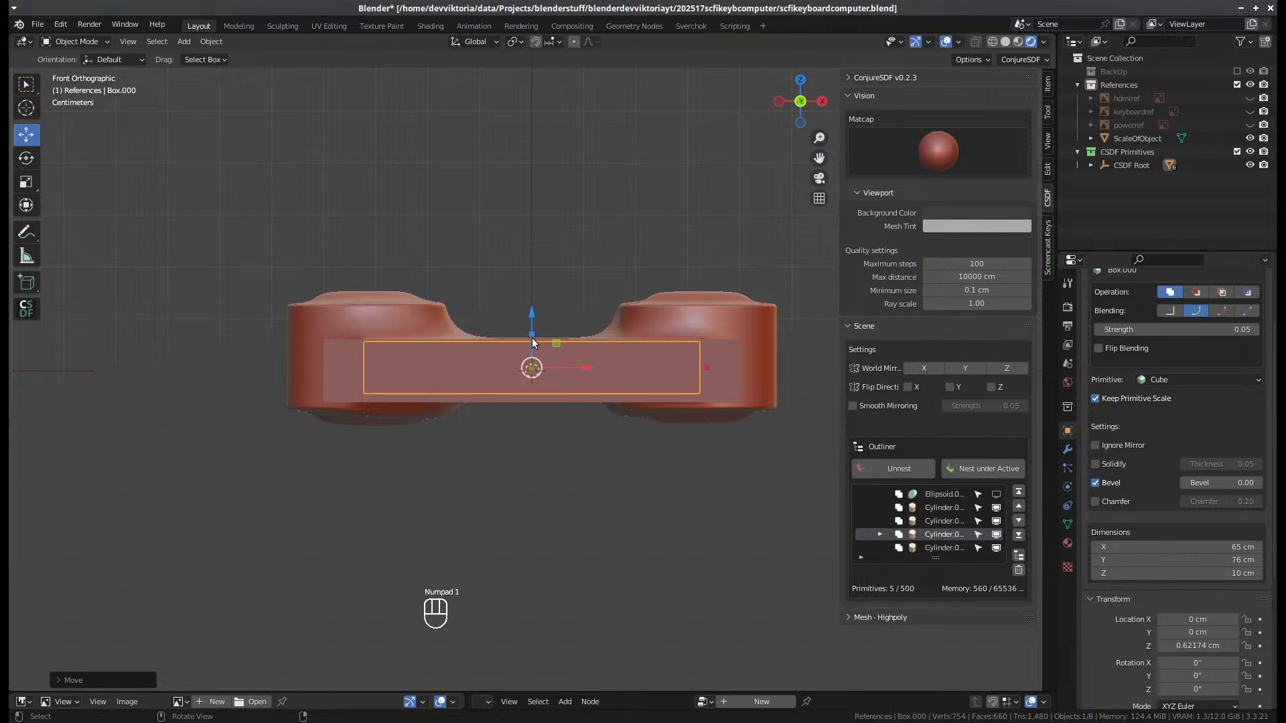
pyautogui.moveTo(532, 333); pyautogui.dragTo(533, 329)
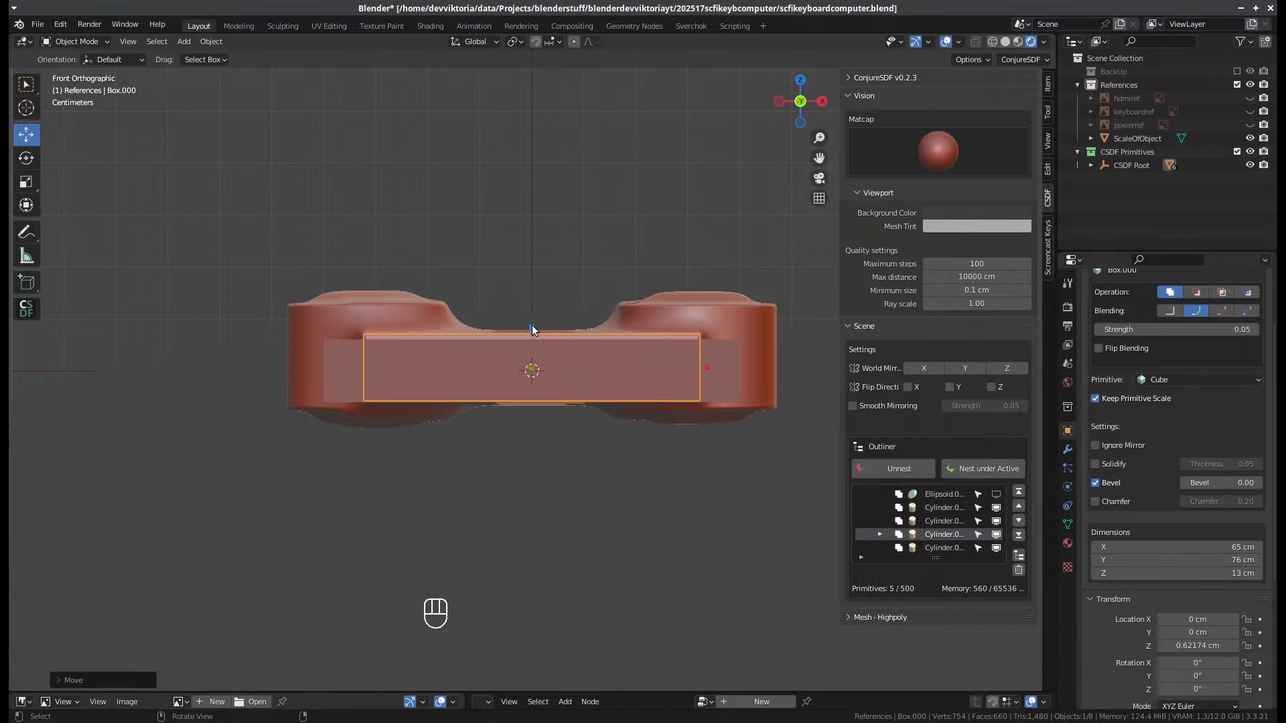
pyautogui.moveTo(534, 329); pyautogui.dragTo(559, 379, button='middle')
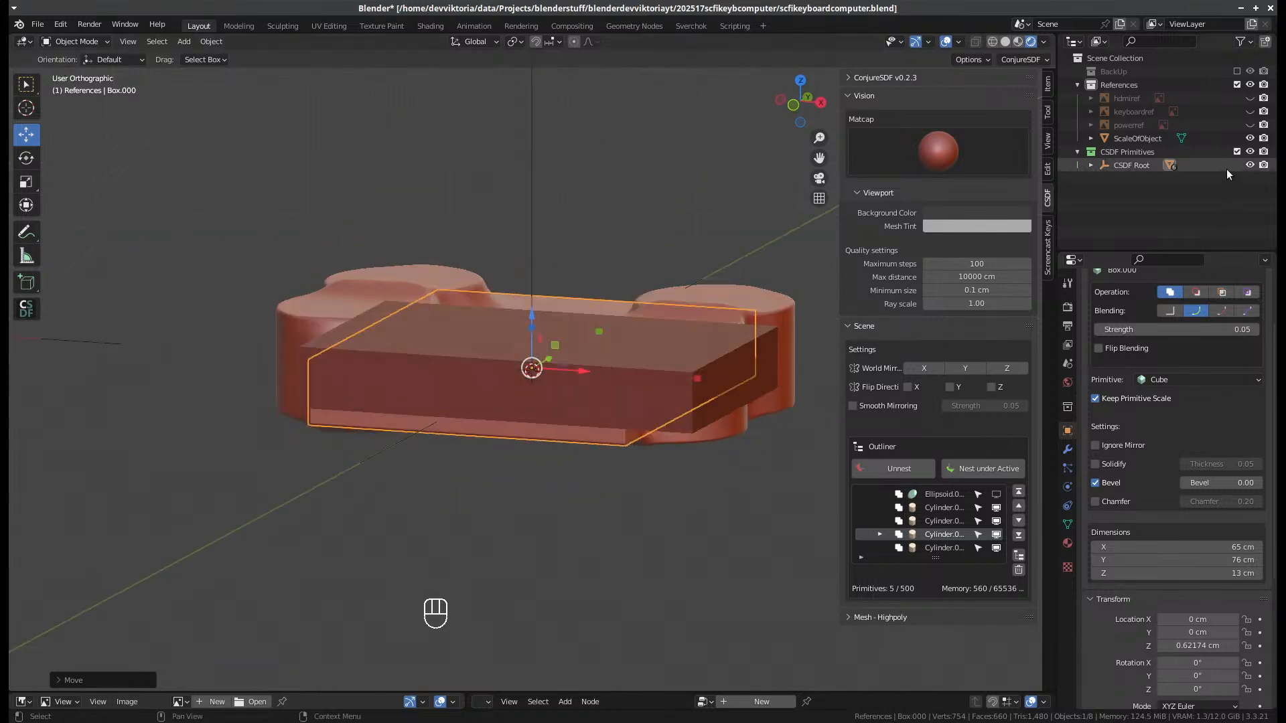
# - Hide the ScaleOfObject reference box, try a blending strength of 0 on the cube, and set it to 0.01
pyautogui.click(1251, 139)
pyautogui.moveTo(588, 425); pyautogui.dragTo(612, 382, button='middle')
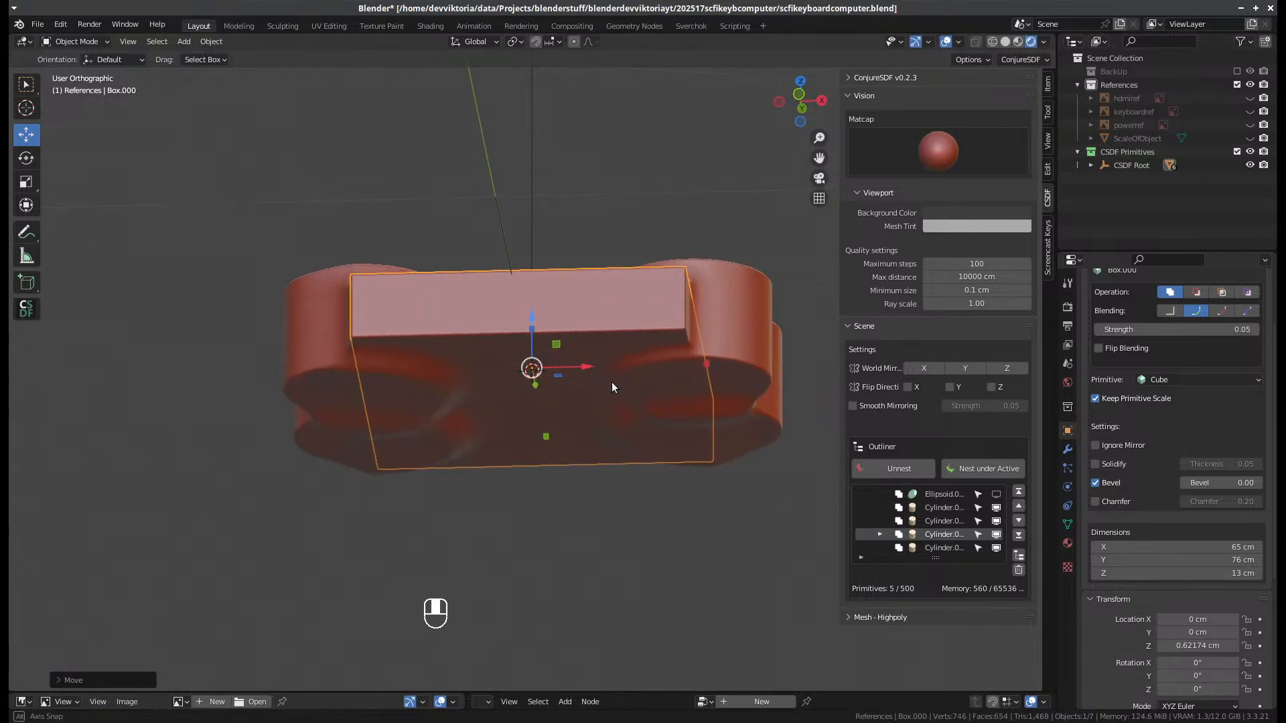
pyautogui.click(1142, 329)
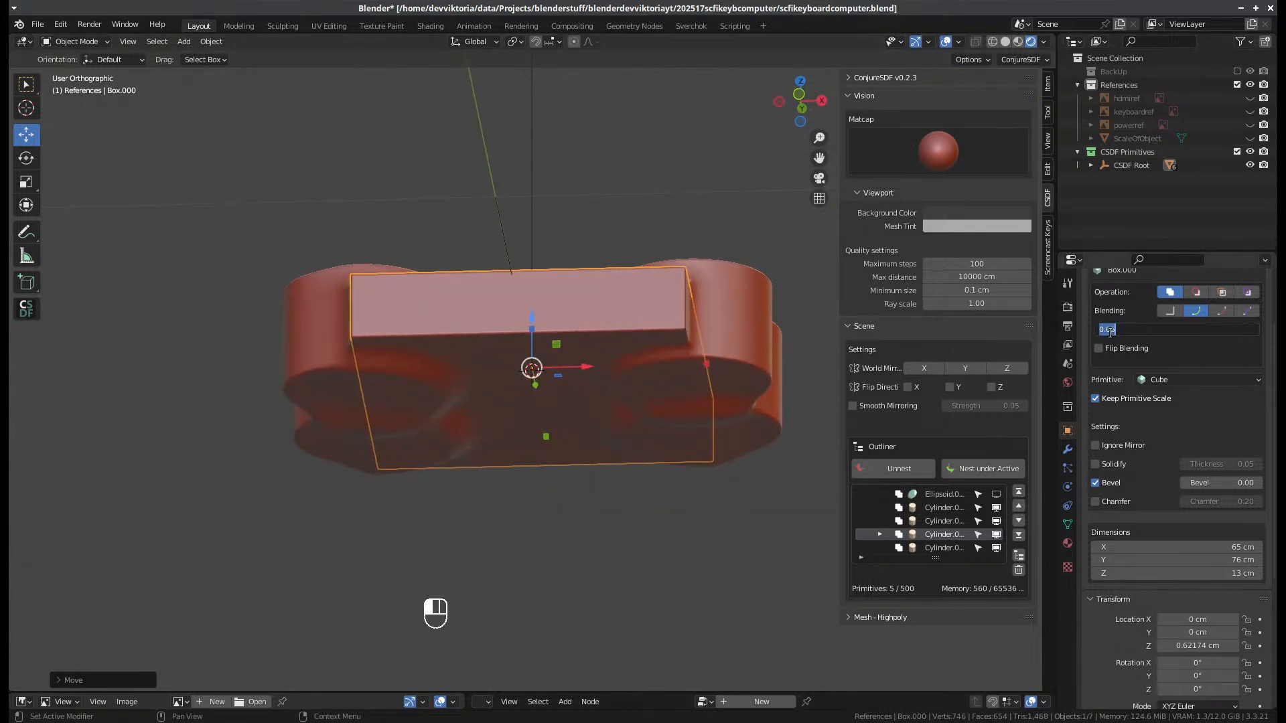
pyautogui.click(1110, 330)
pyautogui.write('0')
pyautogui.press('Return')
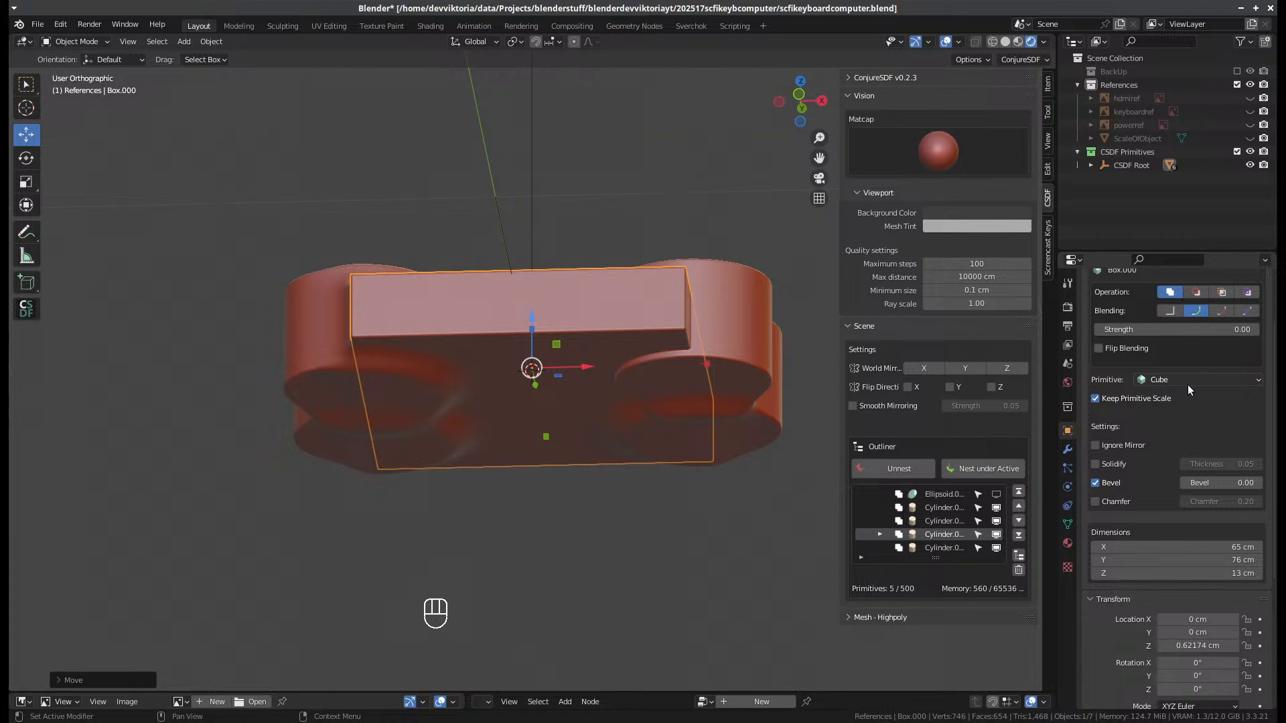
pyautogui.click(1180, 328)
pyautogui.write('0.01')
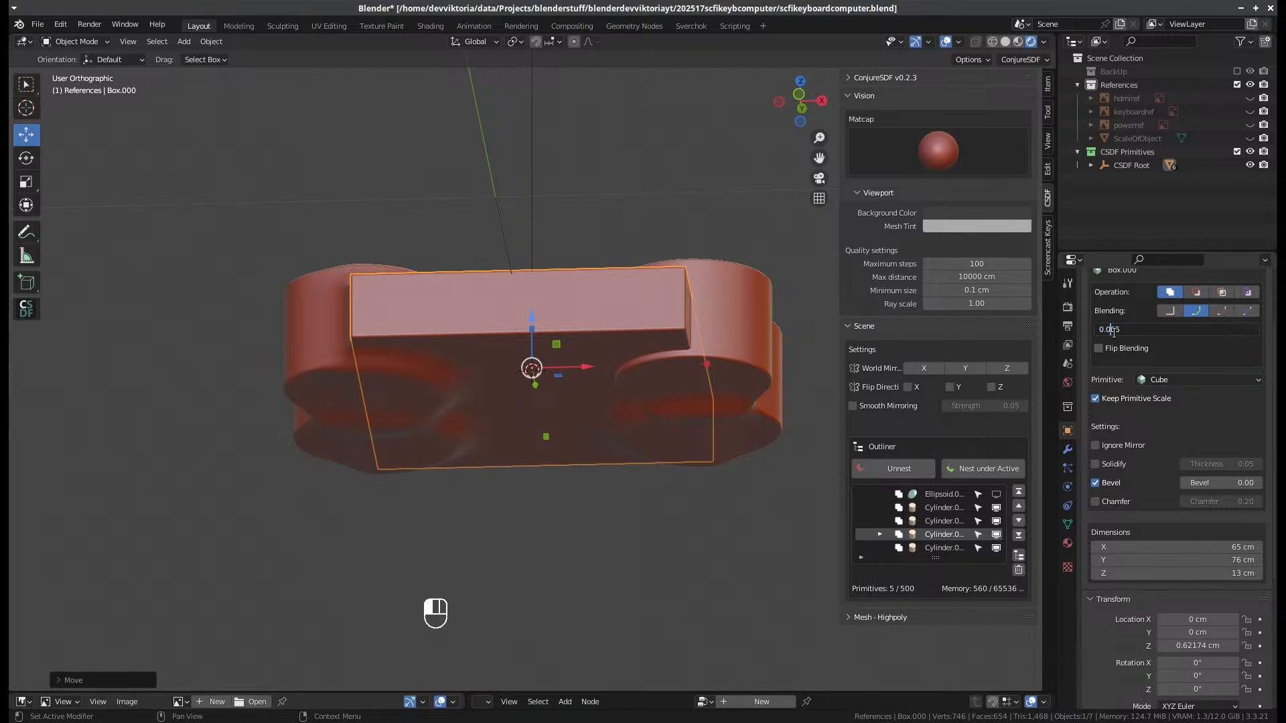
pyautogui.press('Return')
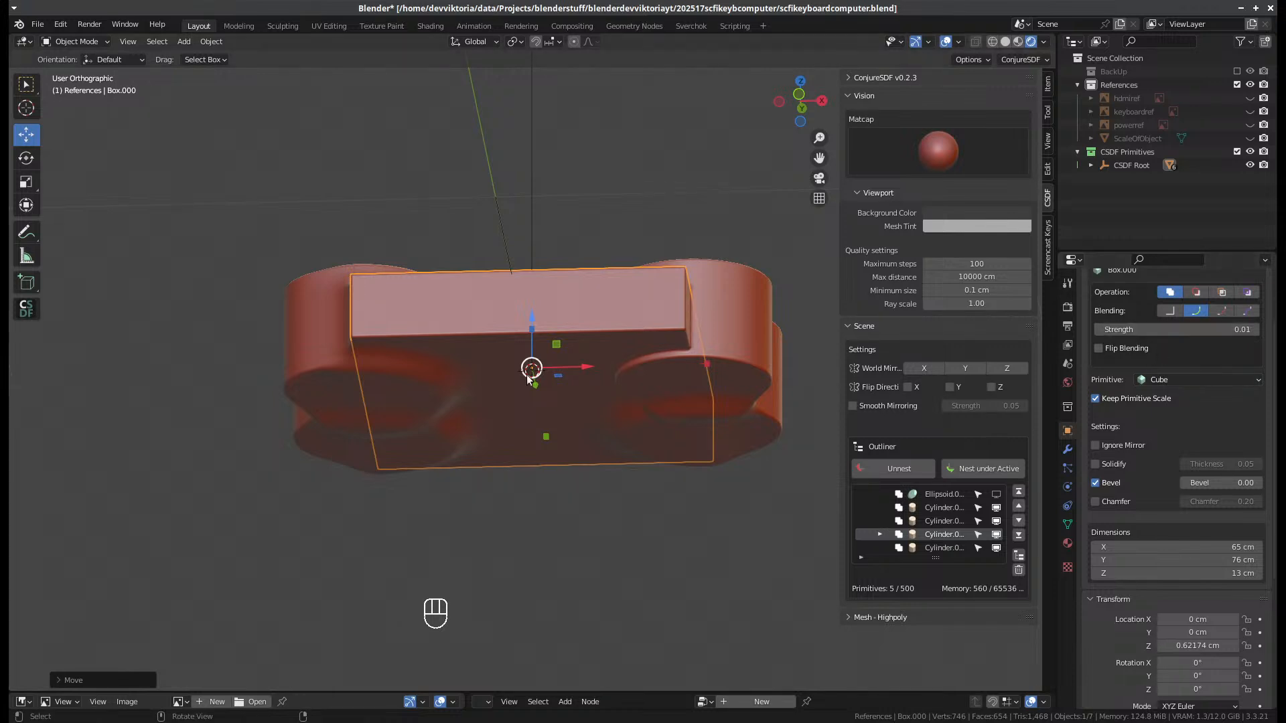
# - Make the hidden ellipsoid unselectable so that it no longer gets picked in the viewport
pyautogui.moveTo(527, 375); pyautogui.dragTo(347, 363, button='middle')
pyautogui.click(347, 364)
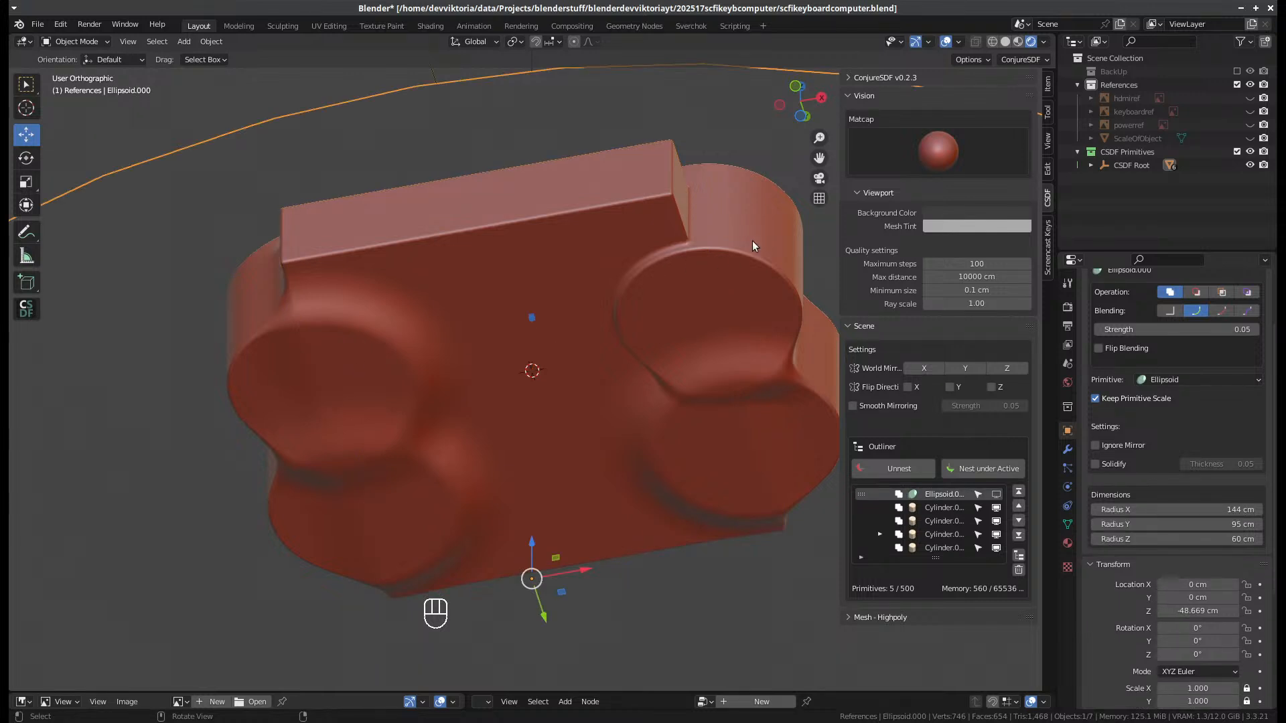
pyautogui.moveTo(753, 240); pyautogui.dragTo(675, 471, button='middle')
# - Compare the blending of the two cylinders on the positive X side with the cube, selecting each in turn from underneath
pyautogui.click(761, 336)
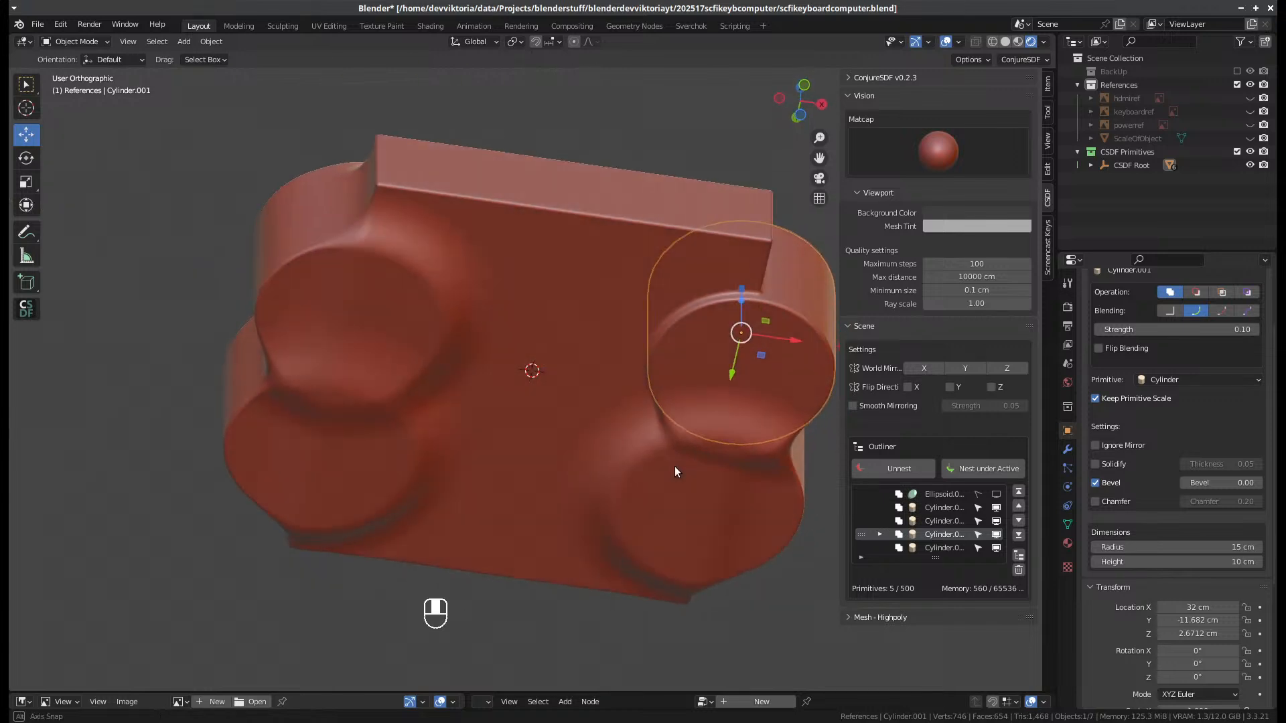
pyautogui.click(784, 508)
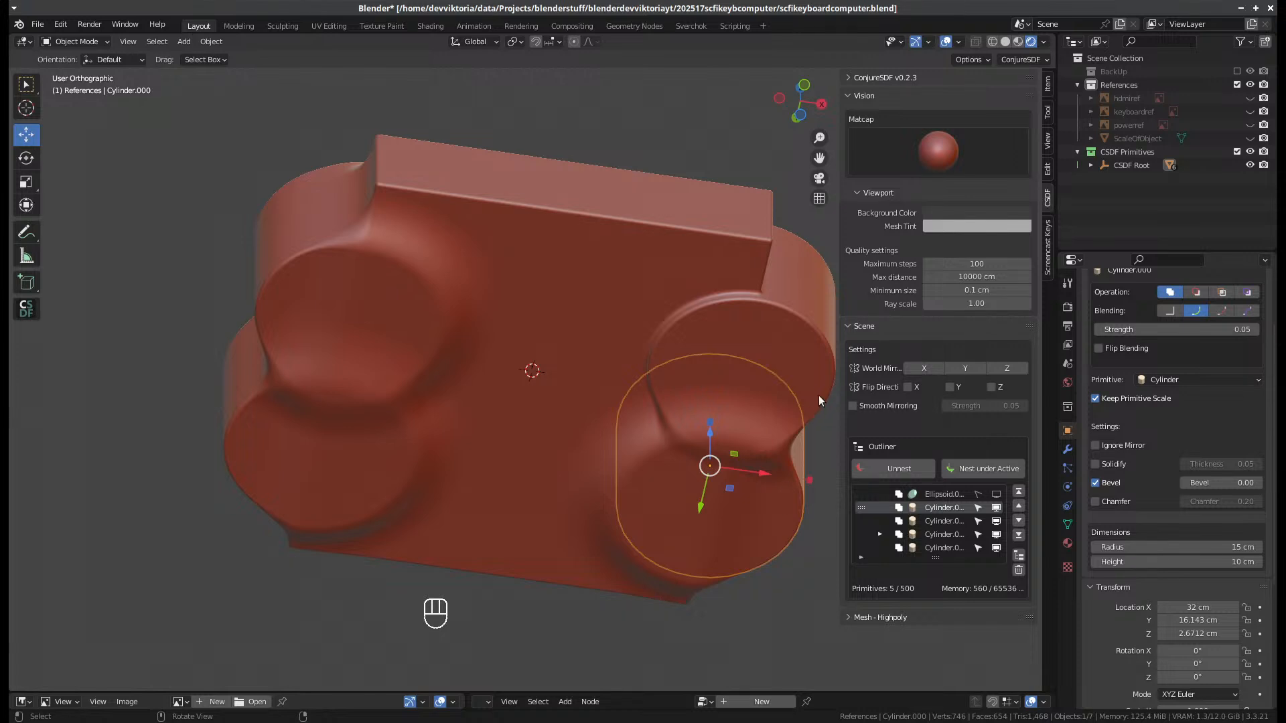
pyautogui.click(816, 335)
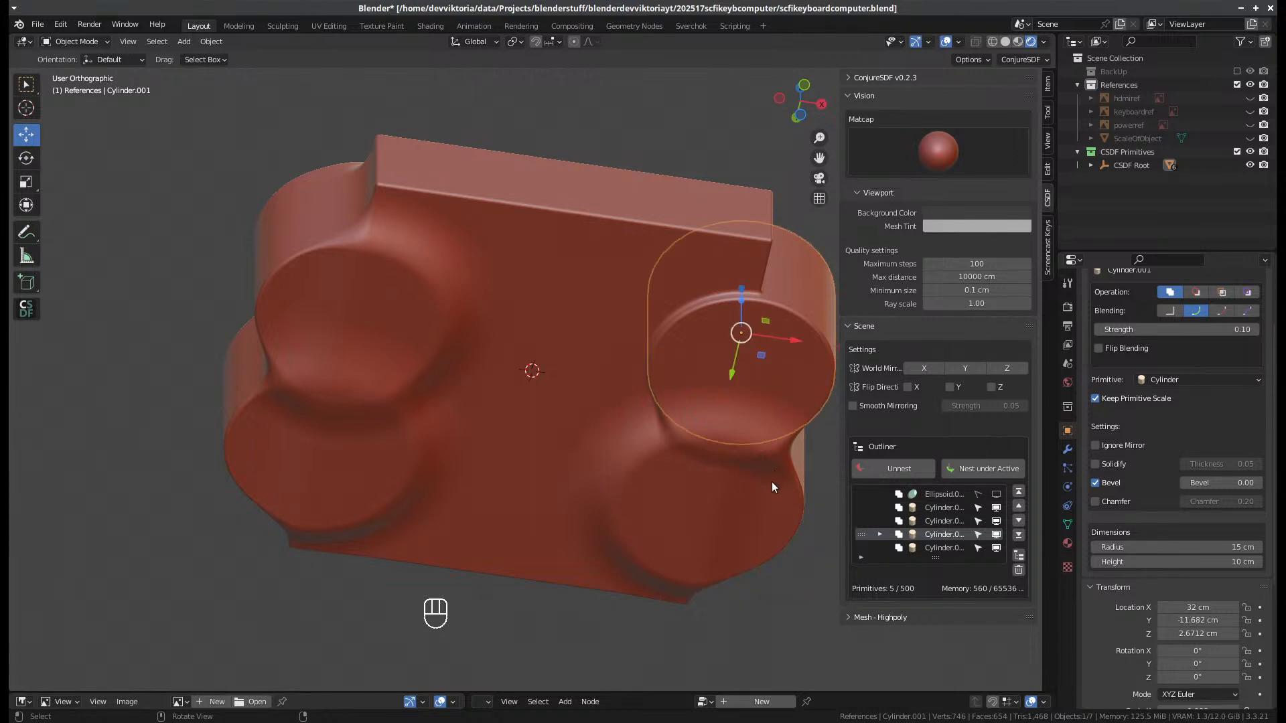
pyautogui.click(600, 251)
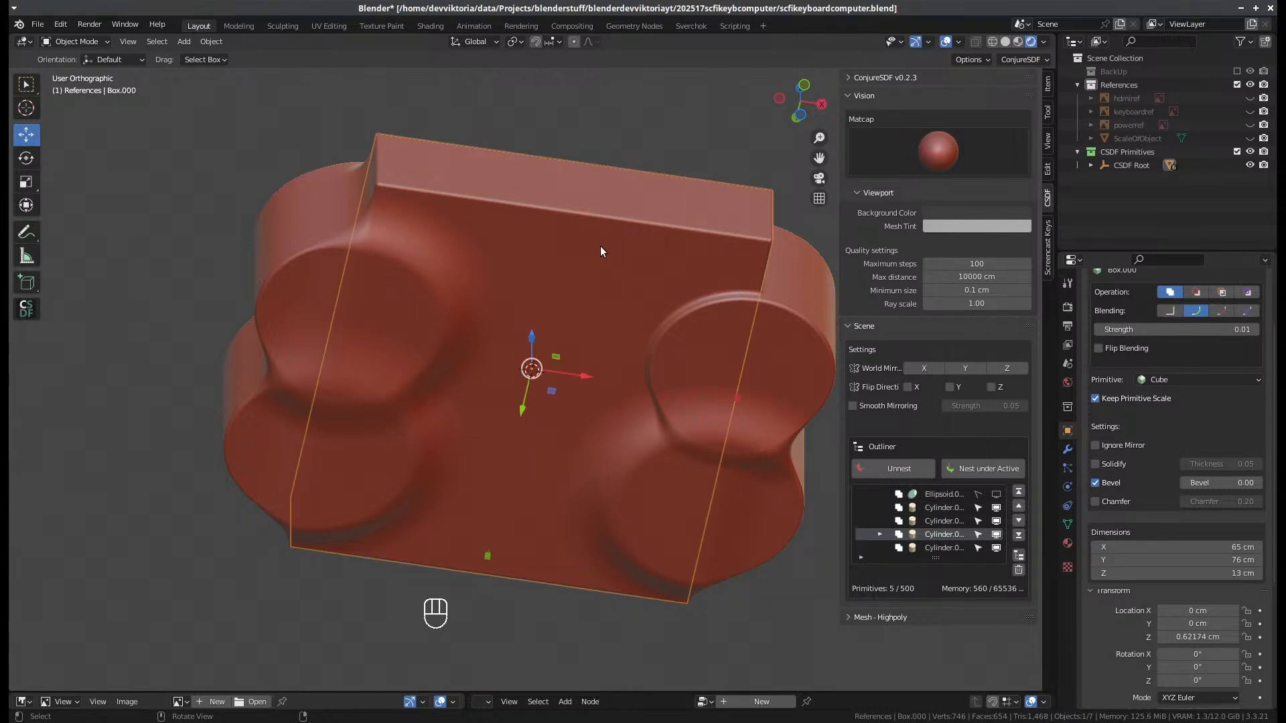
pyautogui.click(790, 337)
pyautogui.click(773, 541)
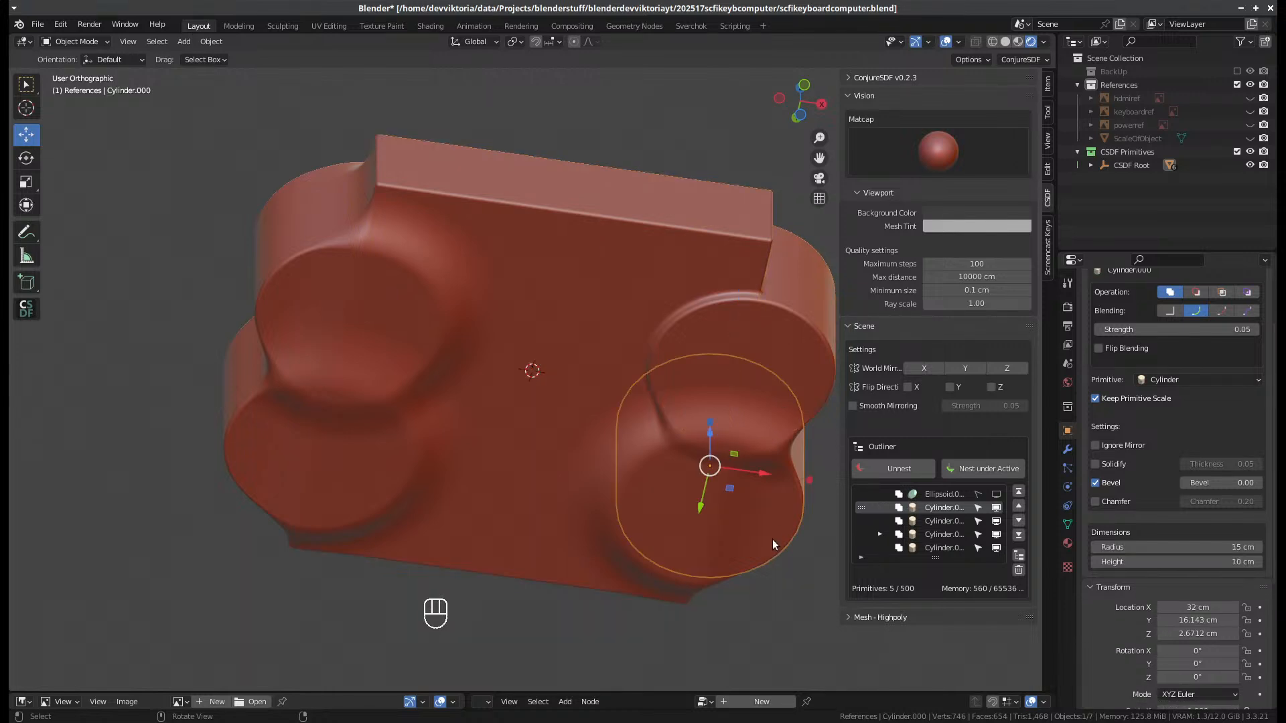
pyautogui.click(794, 343)
pyautogui.moveTo(794, 342); pyautogui.dragTo(753, 340, button='middle')
pyautogui.click(540, 271)
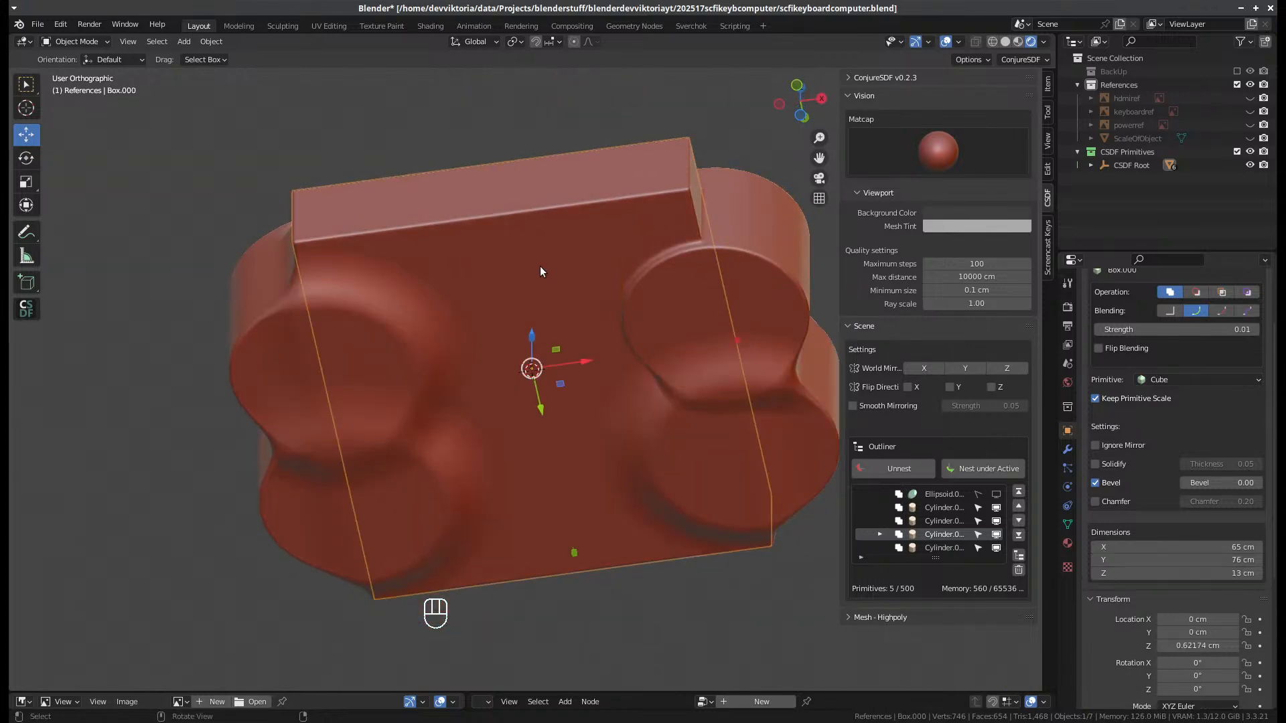
pyautogui.moveTo(540, 271); pyautogui.dragTo(557, 284, button='middle')
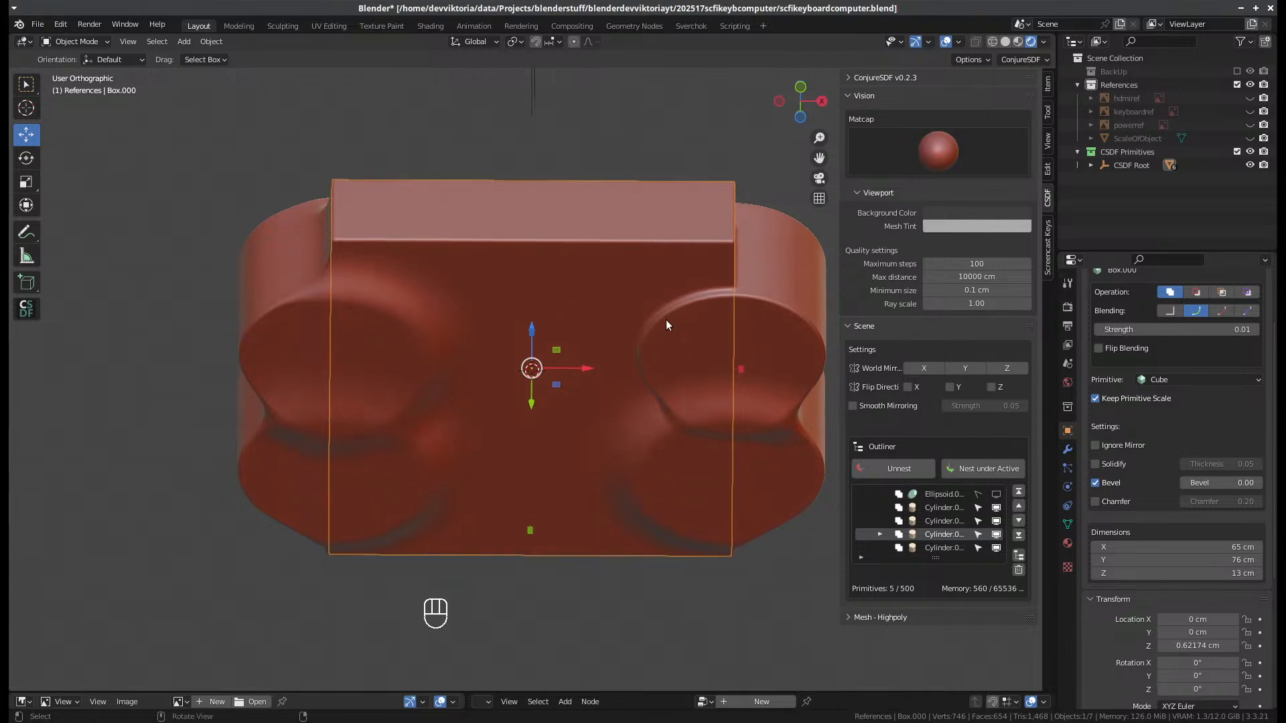
pyautogui.click(695, 332)
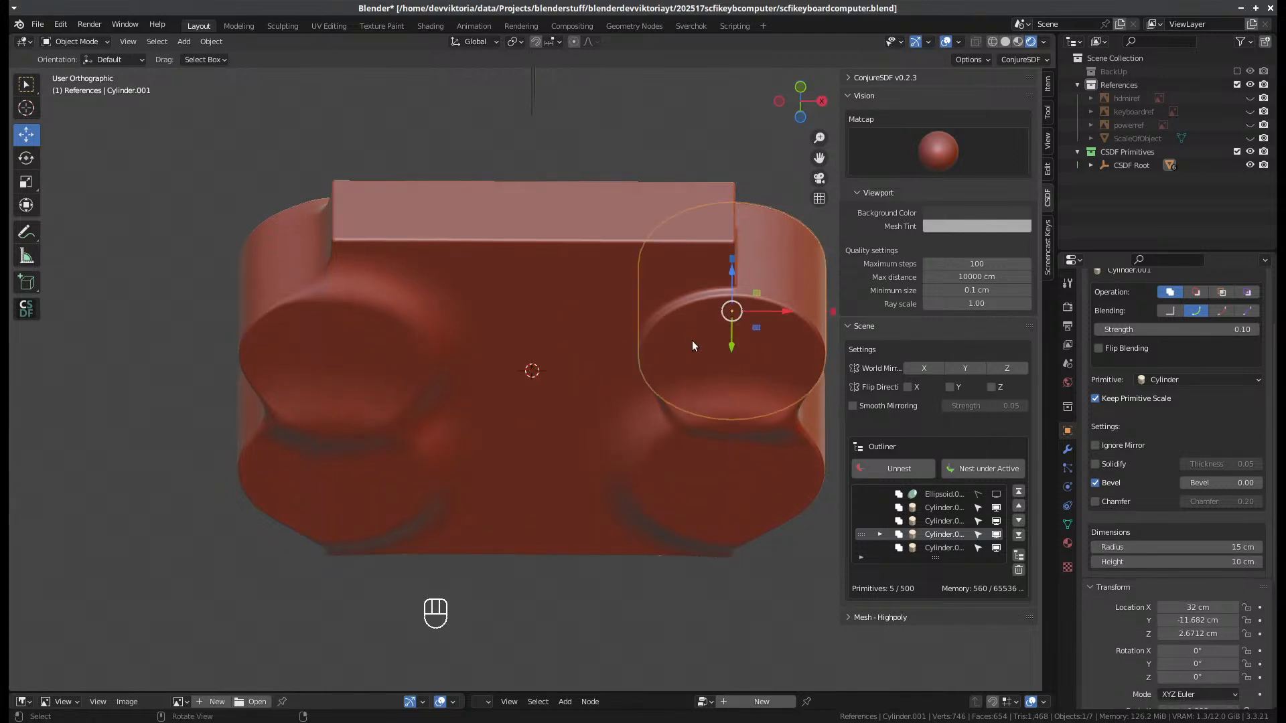
pyautogui.click(775, 468)
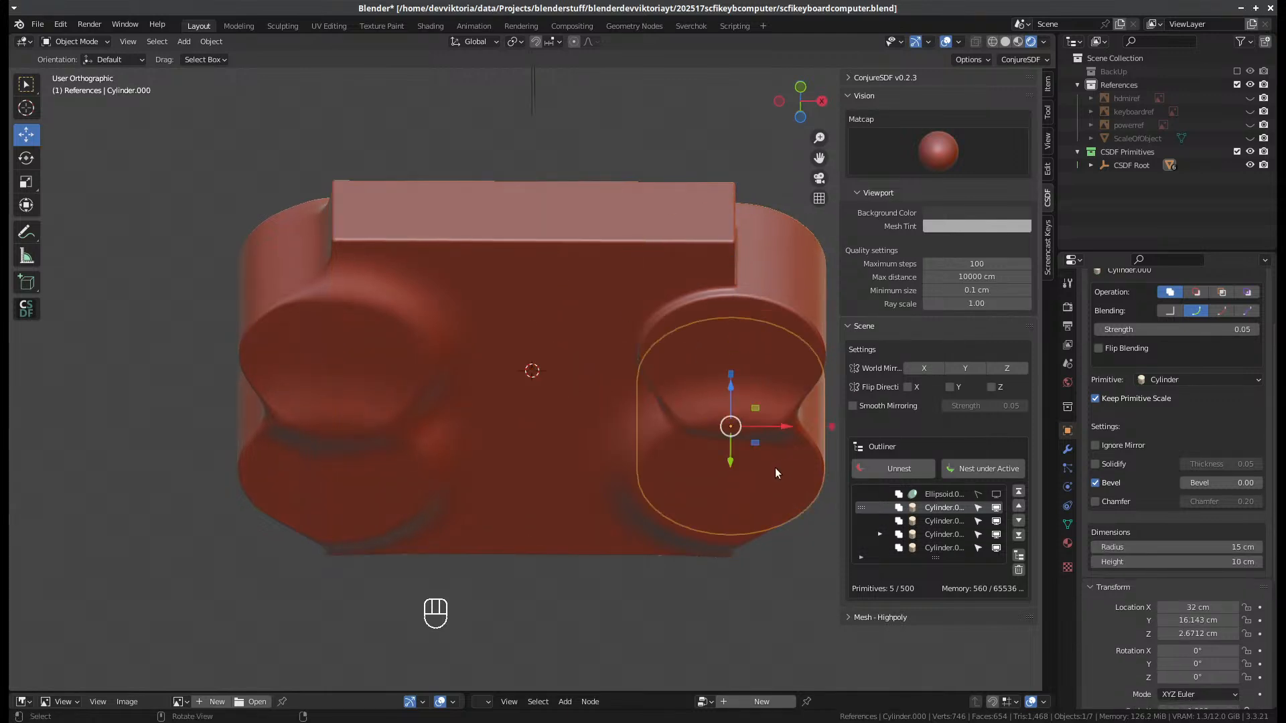
pyautogui.click(1189, 483)
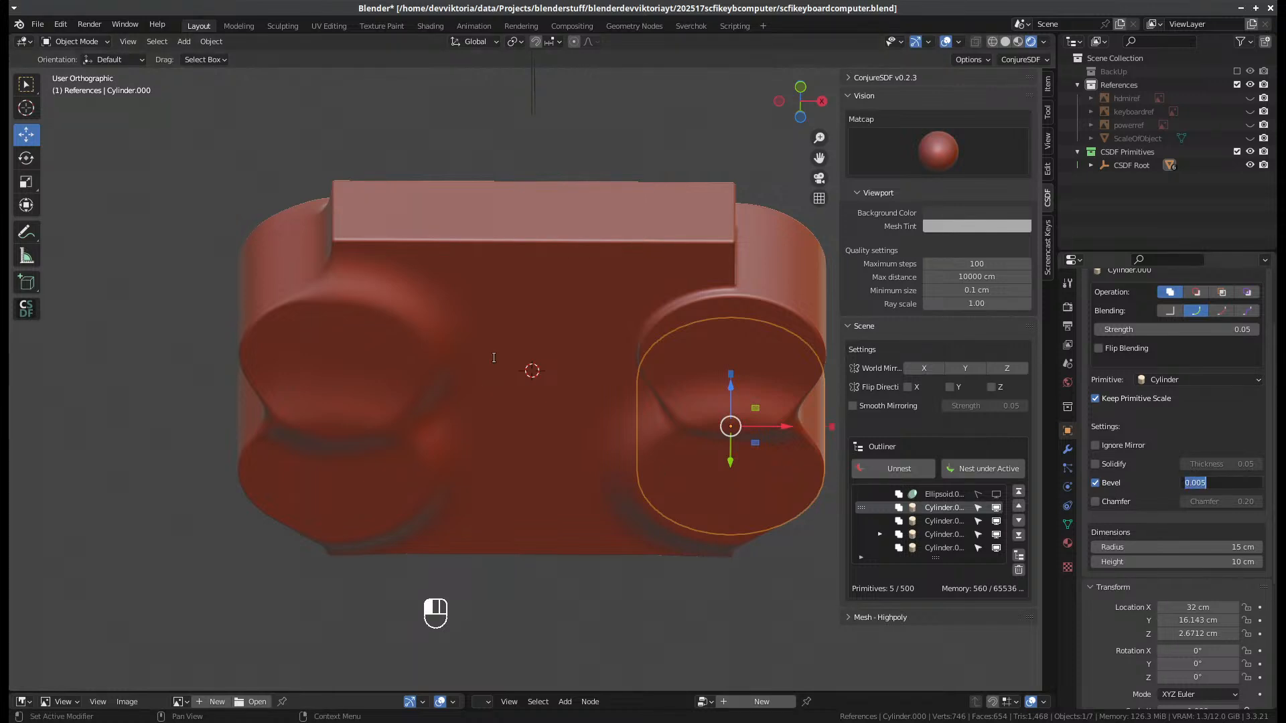
pyautogui.press('Escape')
# - Unnest the central cube from its parent cylinder in the ConjureSDF outliner
pyautogui.scroll(-1, 495, 360)
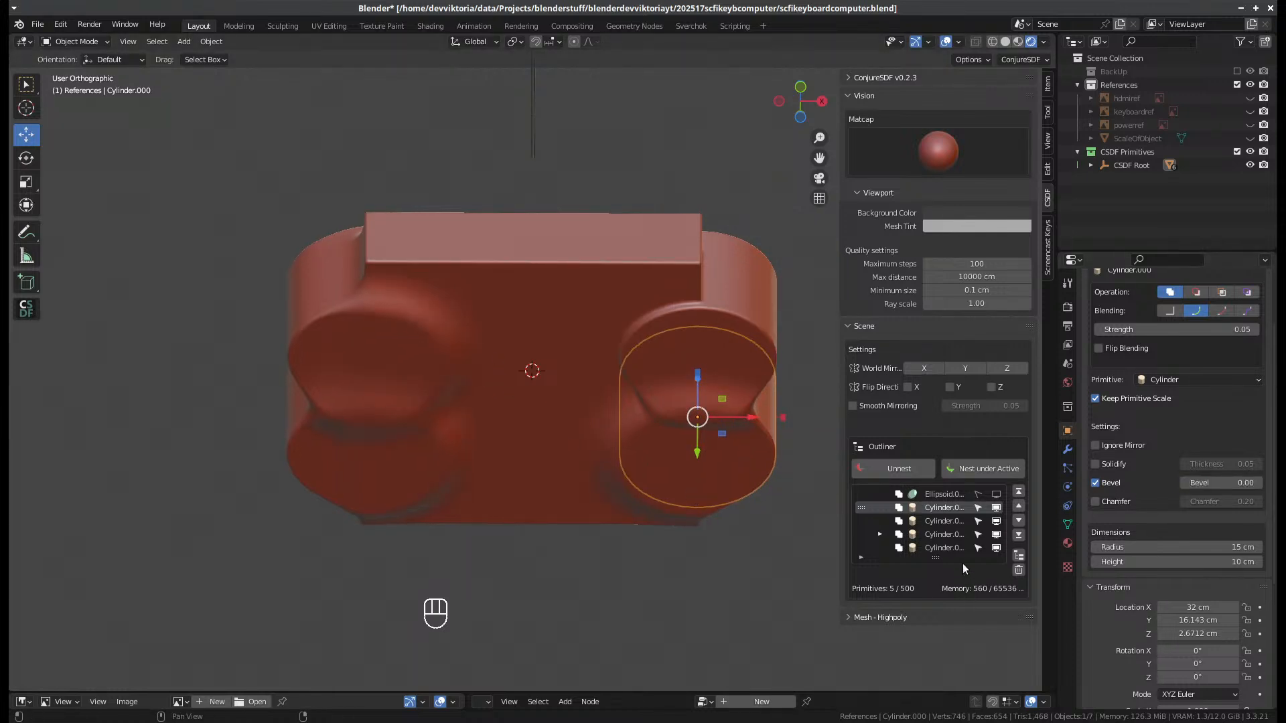
pyautogui.click(879, 534)
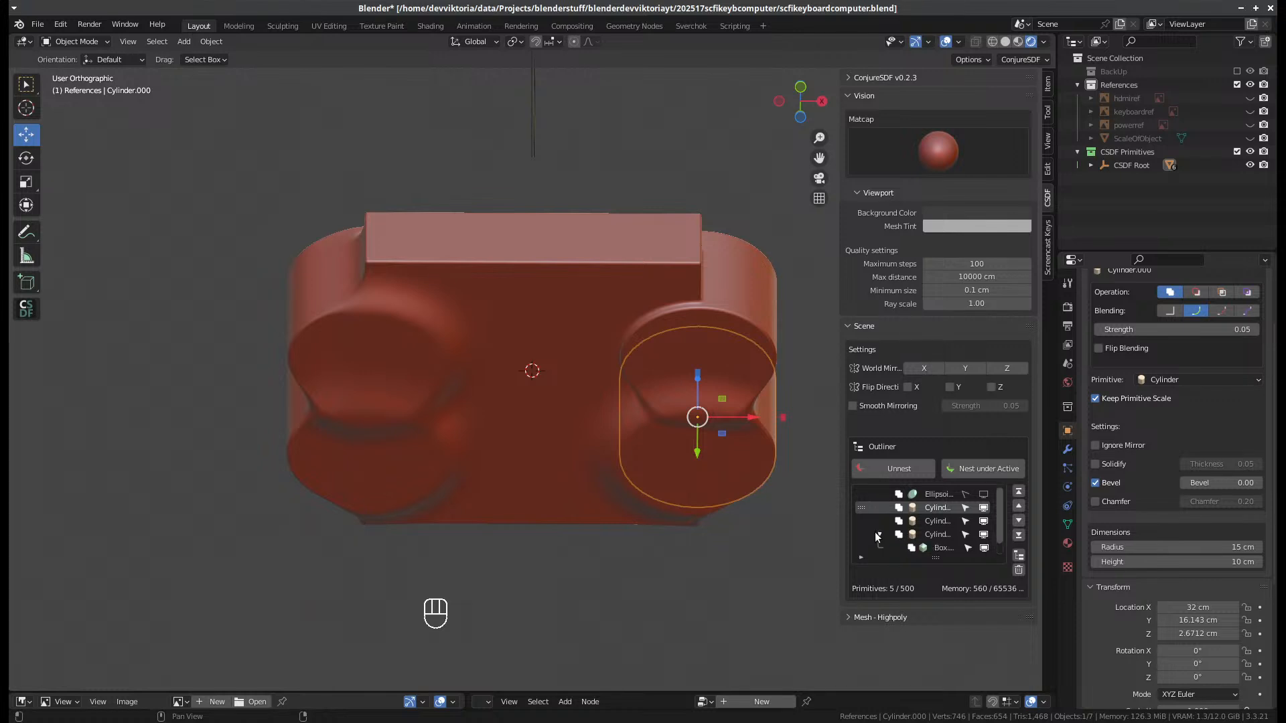
pyautogui.click(936, 547)
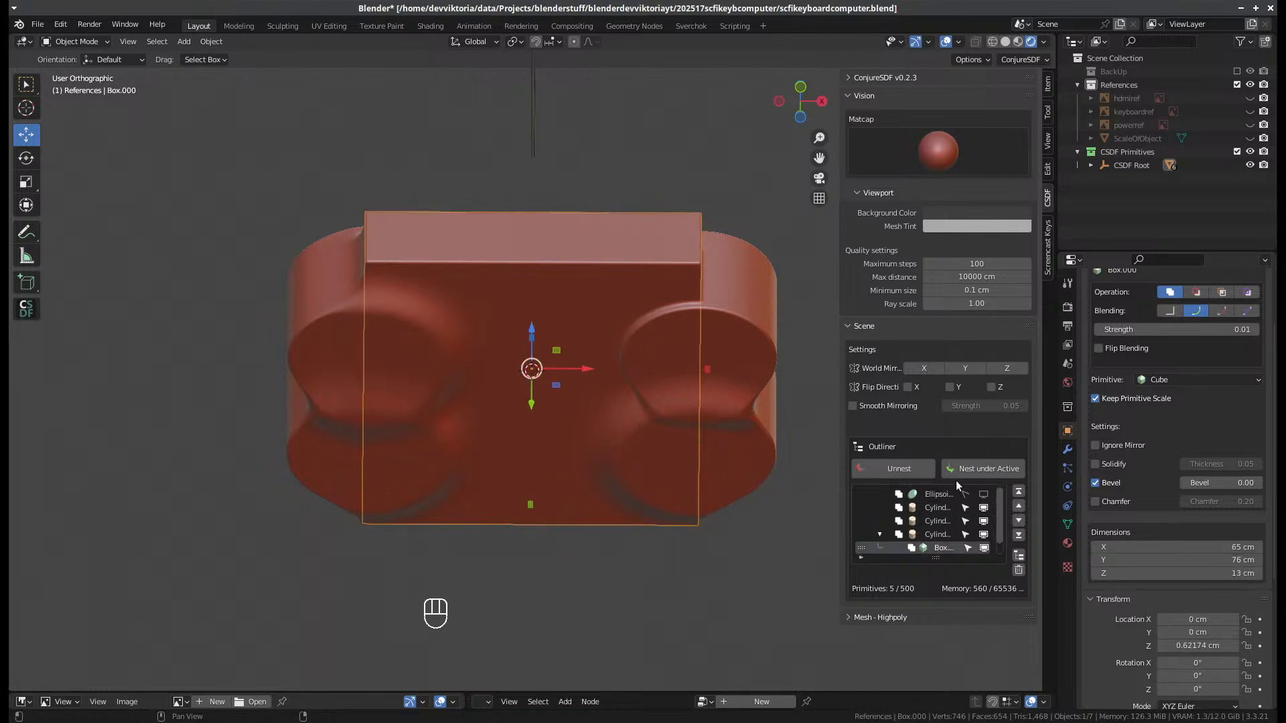
pyautogui.click(915, 469)
# - Move the cylinder at negative X and negative Y above the central cube in the ConjureSDF outliner order
pyautogui.moveTo(676, 402); pyautogui.dragTo(589, 343, button='middle')
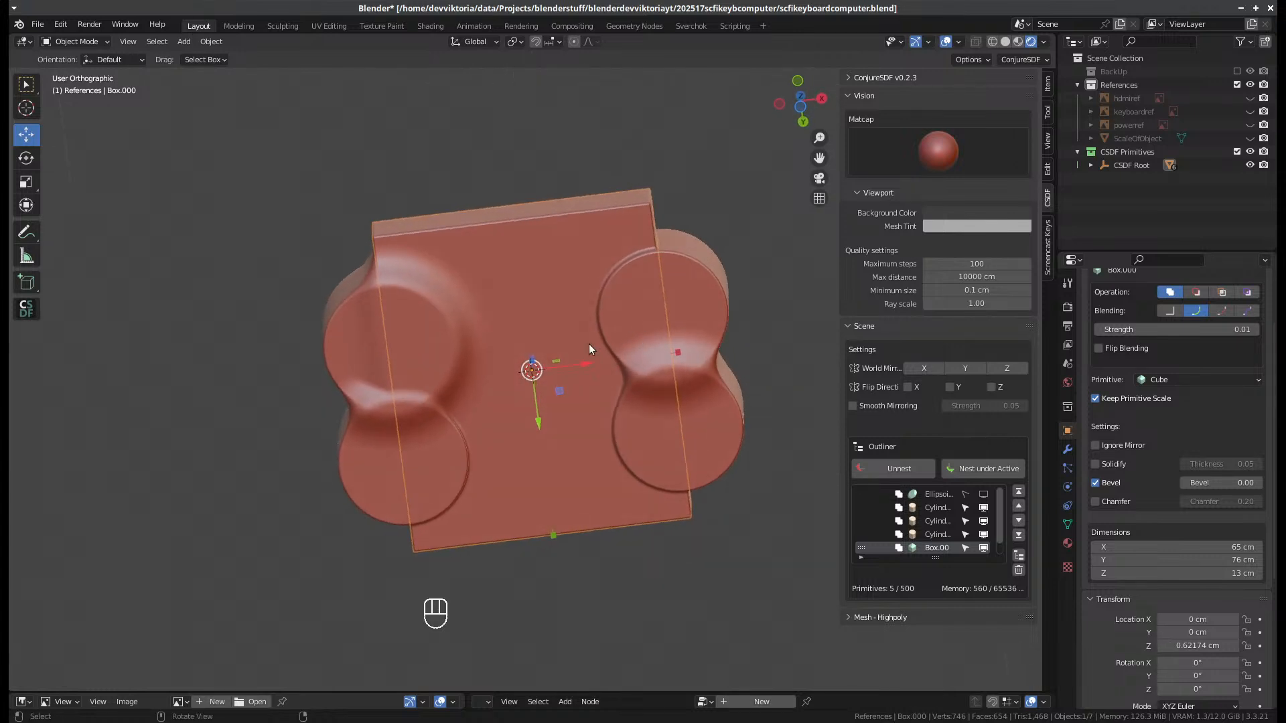
pyautogui.click(436, 332)
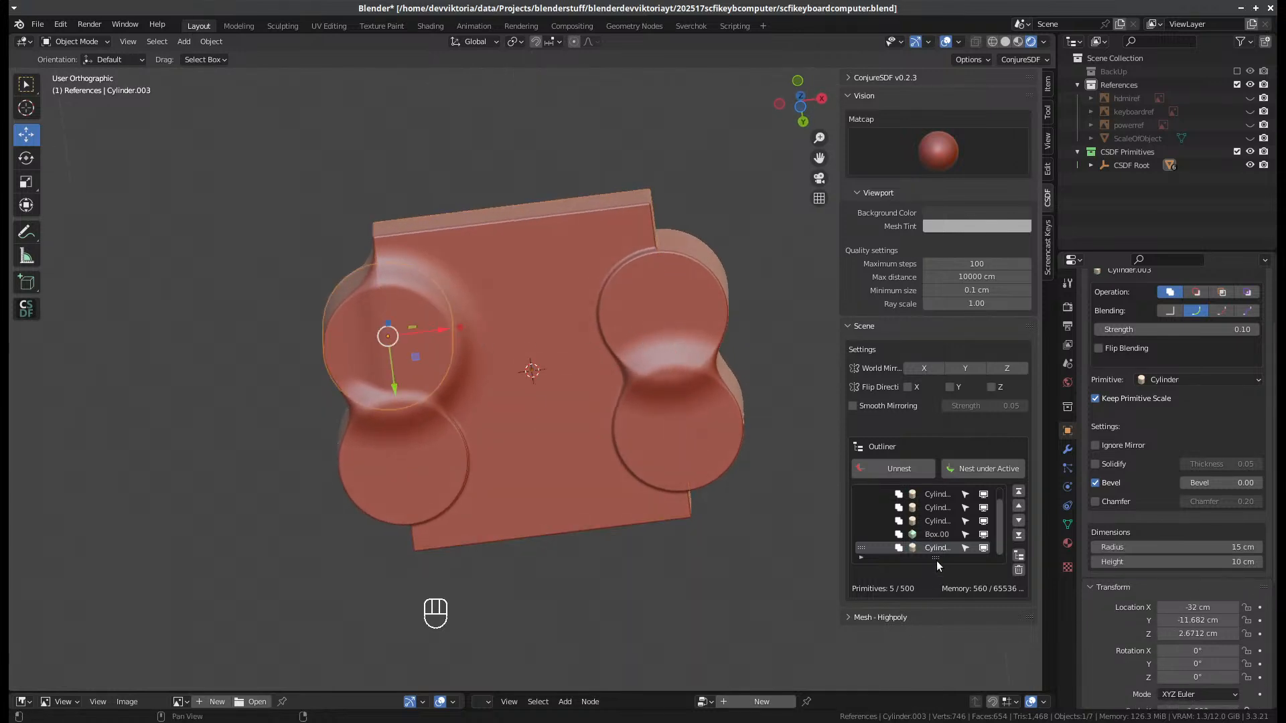
pyautogui.click(1018, 506)
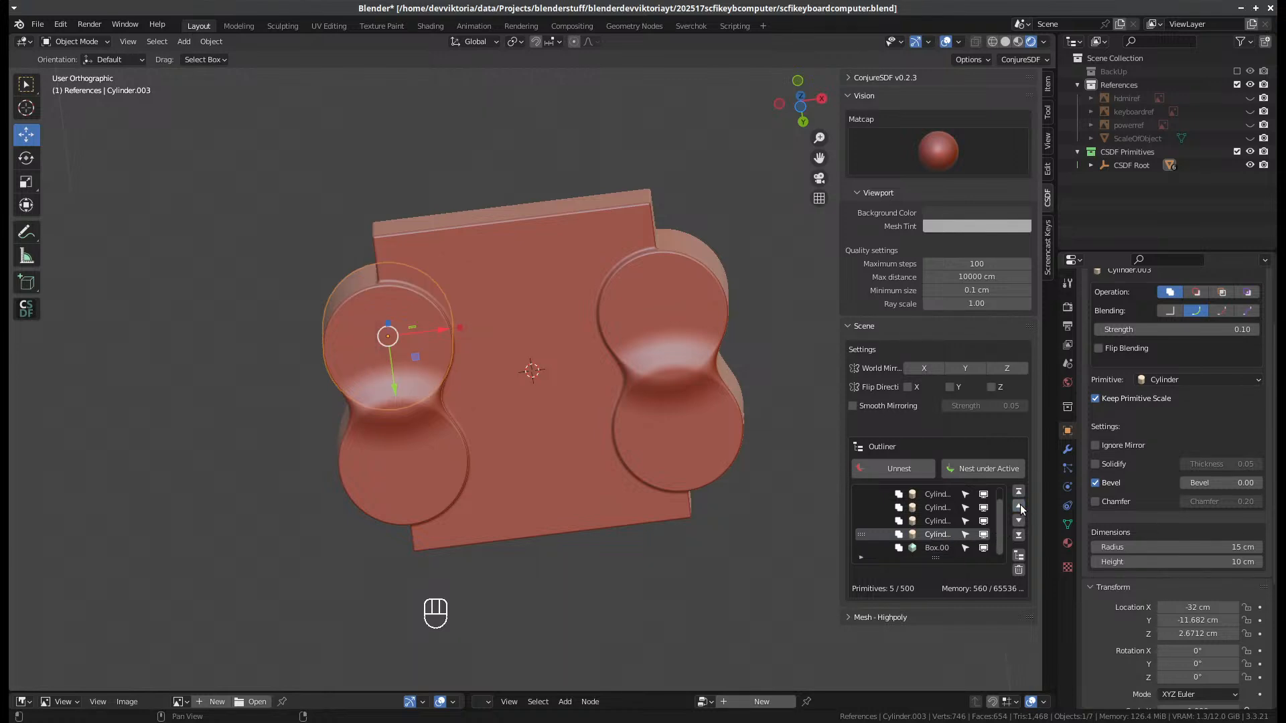
# - Nest the other three corner cylinders under the cylinder at positive X and positive Y
pyautogui.moveTo(560, 469); pyautogui.dragTo(722, 548, button='middle')
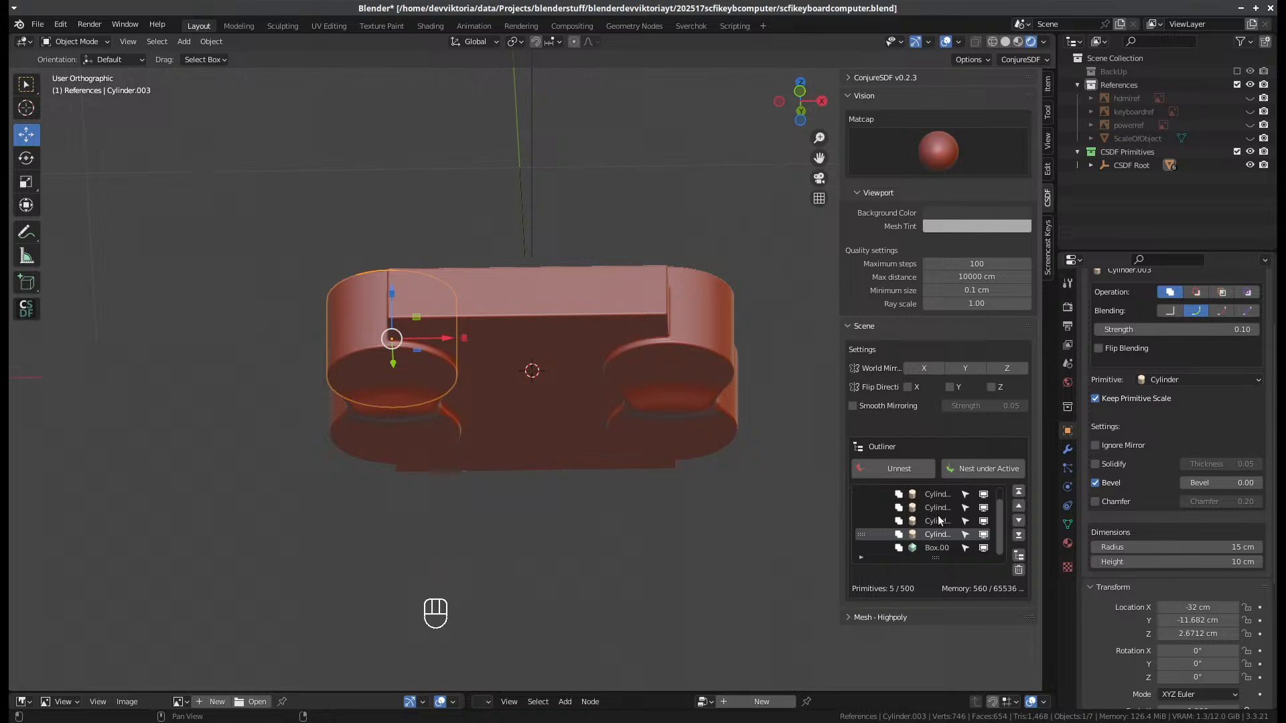
pyautogui.moveTo(643, 456); pyautogui.dragTo(647, 561, button='middle')
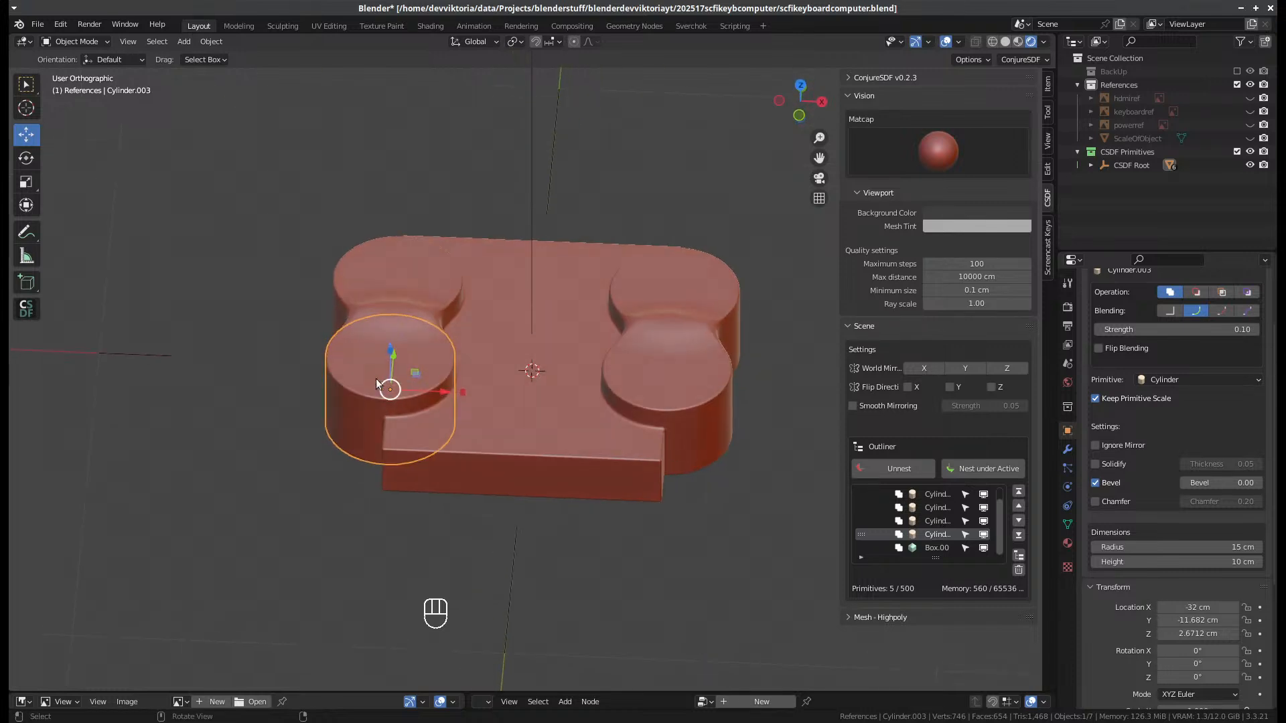
pyautogui.keyDown('shift'); pyautogui.click(407, 276); pyautogui.keyUp('shift')
pyautogui.keyDown('shift'); pyautogui.click(727, 376); pyautogui.keyUp('shift')
pyautogui.keyDown('shift'); pyautogui.click(710, 291); pyautogui.keyUp('shift')
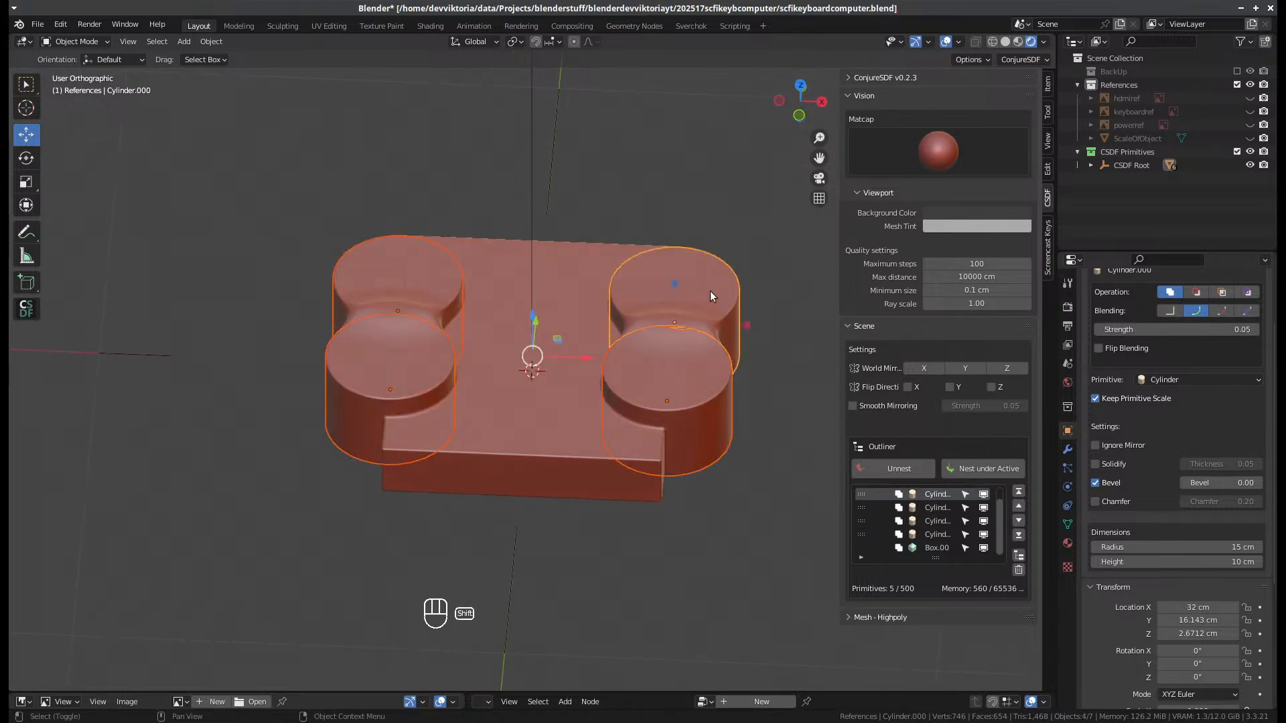
pyautogui.click(990, 461)
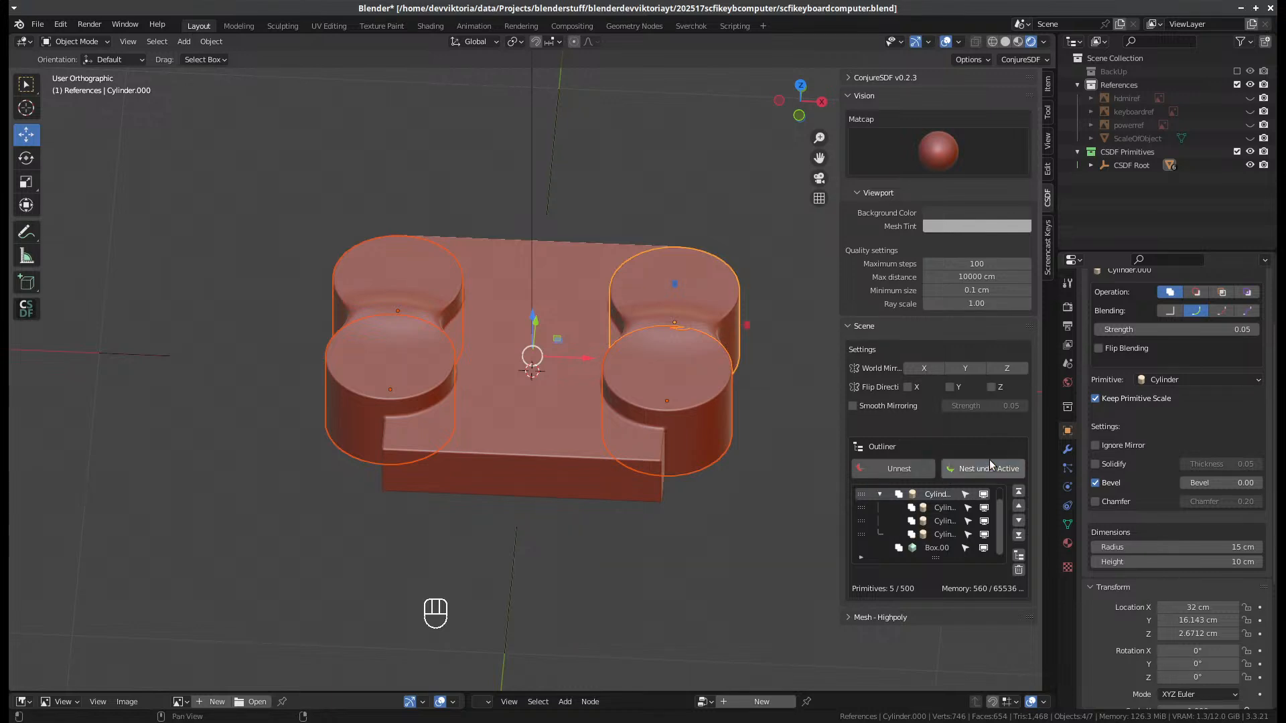
# - Nest the central cube under the same parent cylinder at positive X and positive Y
pyautogui.click(568, 453)
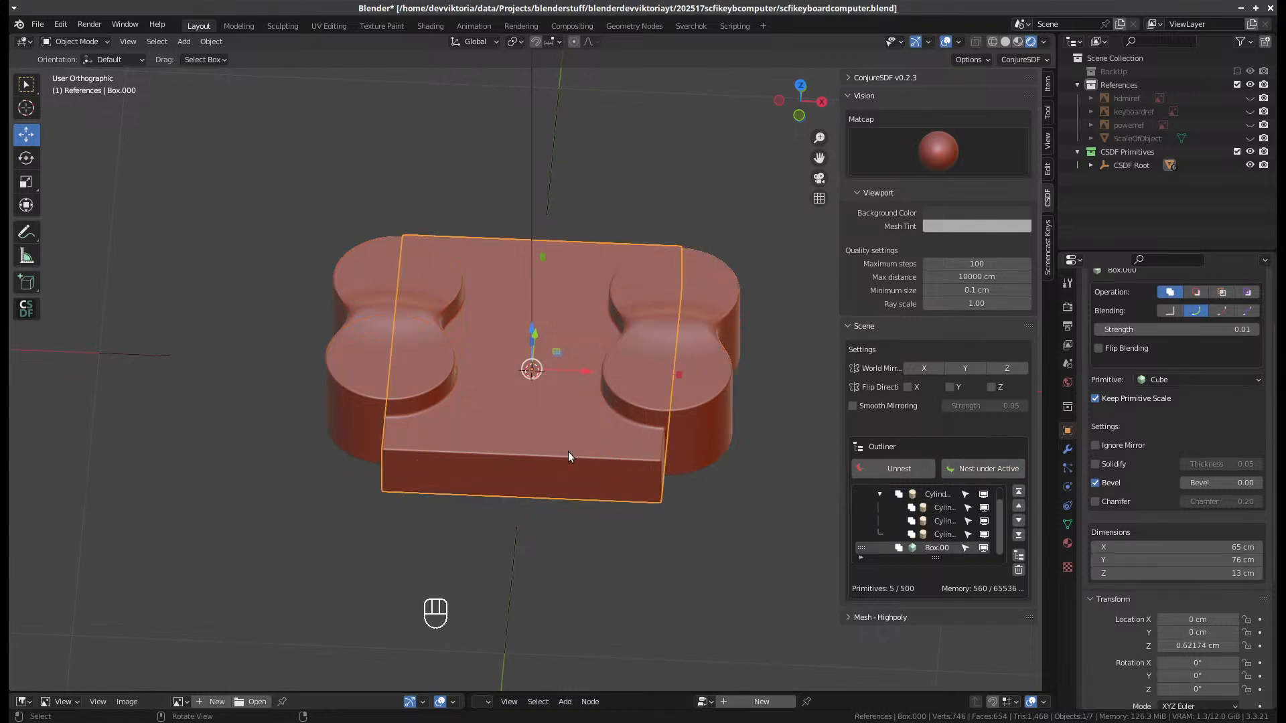
pyautogui.click(720, 284)
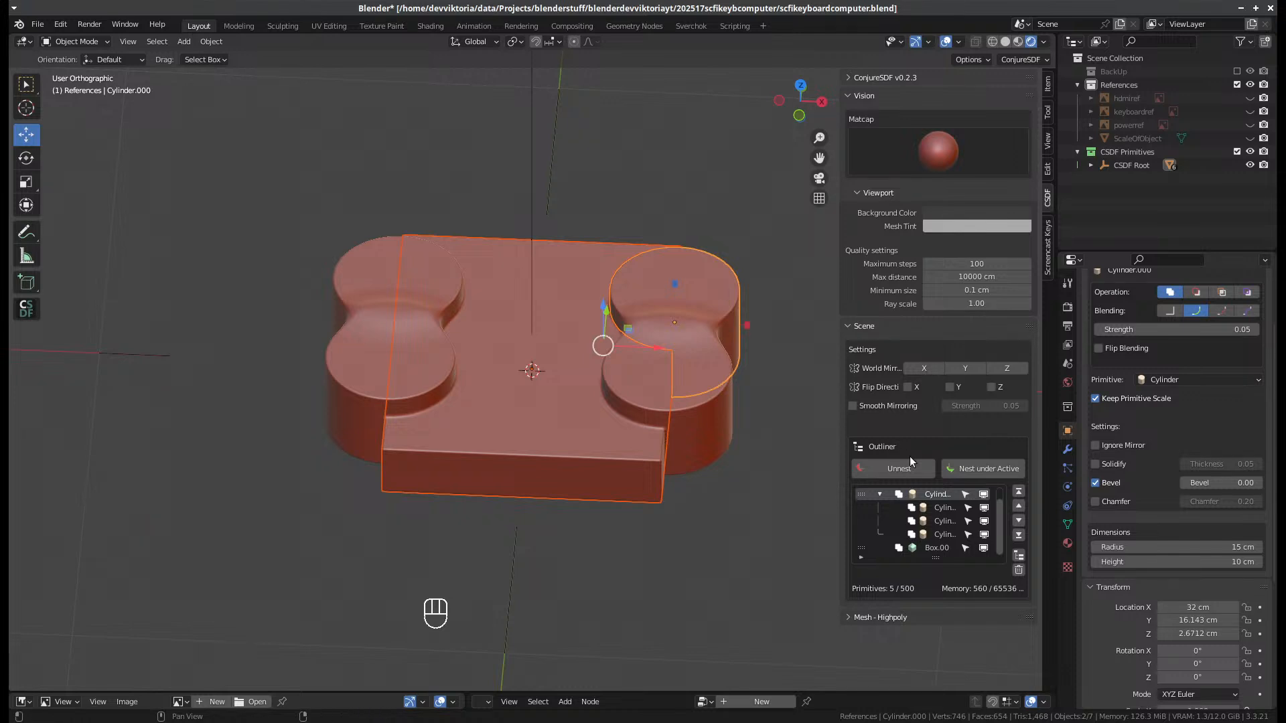
pyautogui.click(986, 471)
# - Move the central cube along Y to about 13.2 cm so its front edge sits between the front cylinders
pyautogui.moveTo(669, 469); pyautogui.dragTo(575, 553, button='middle')
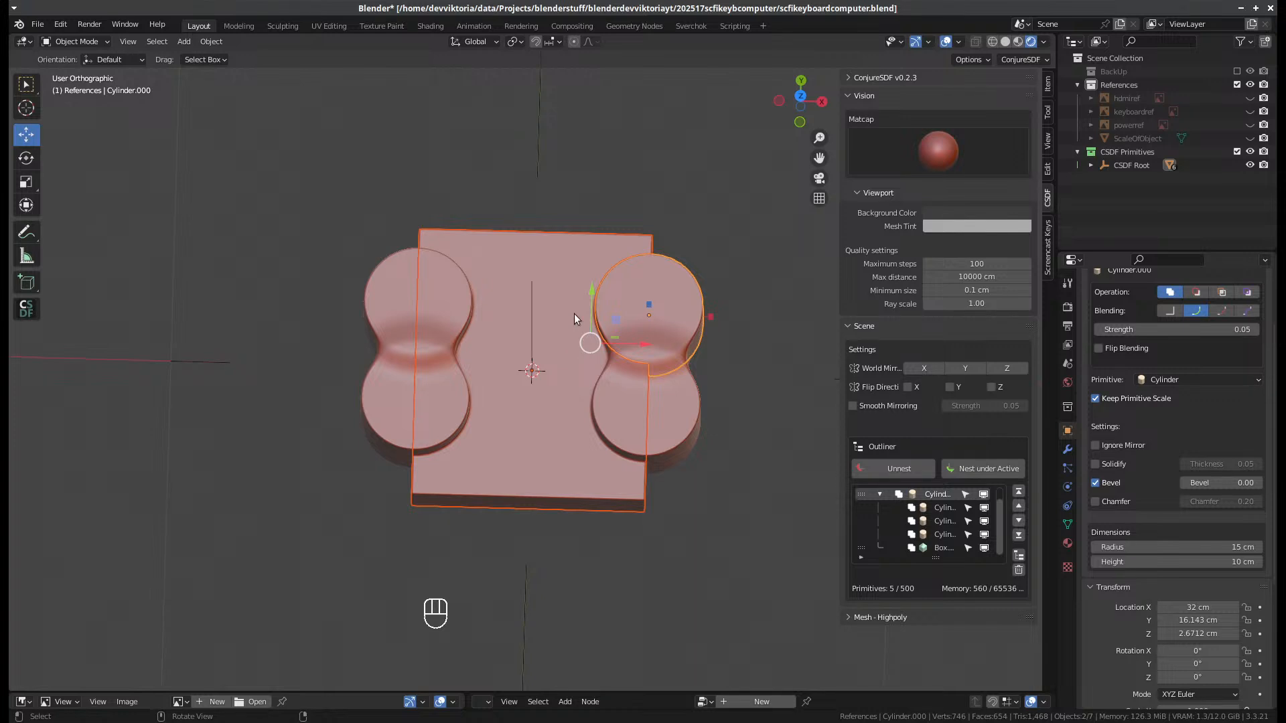
pyautogui.click(540, 333)
pyautogui.moveTo(533, 316); pyautogui.dragTo(538, 274)
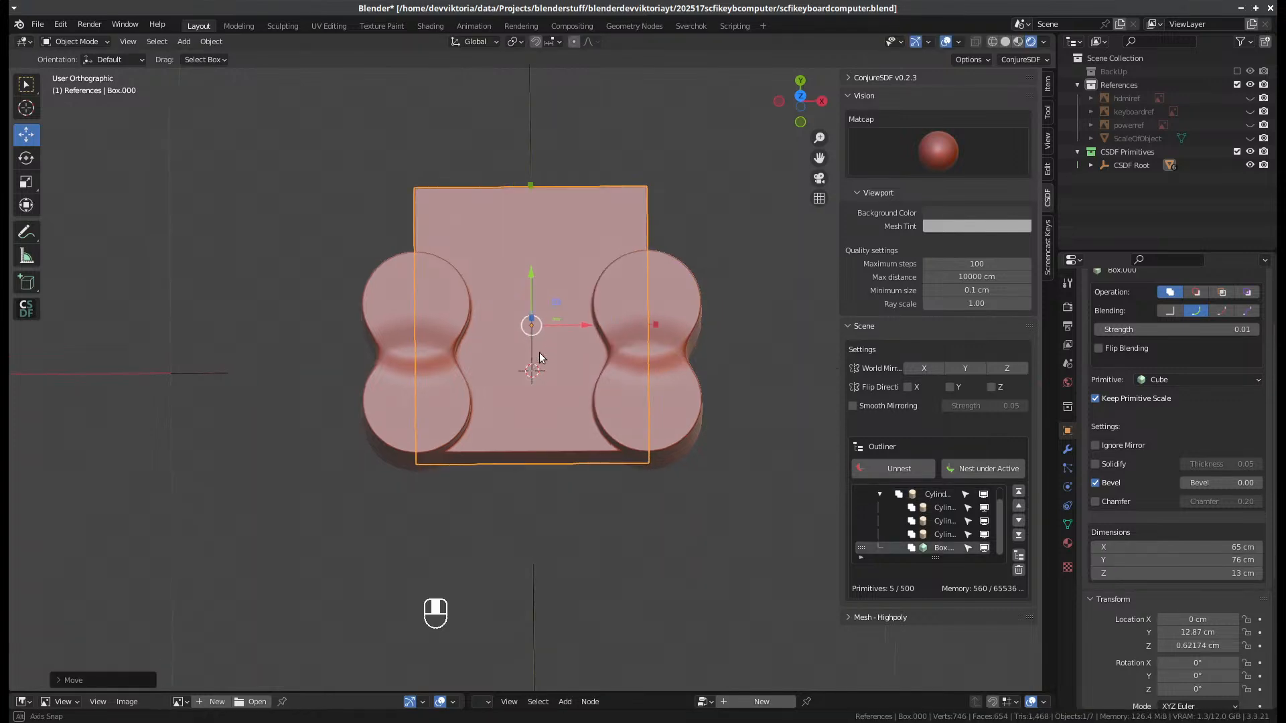
pyautogui.moveTo(538, 274); pyautogui.dragTo(521, 315, button='middle')
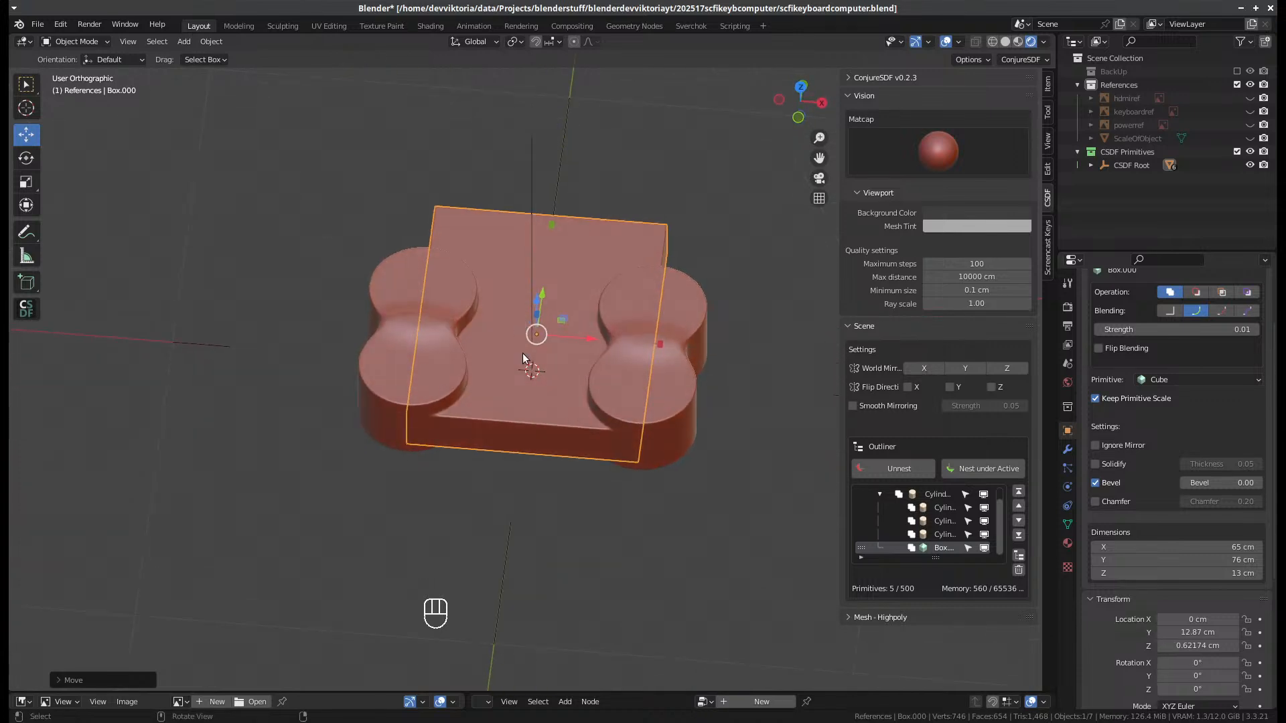
pyautogui.press('KP_7')
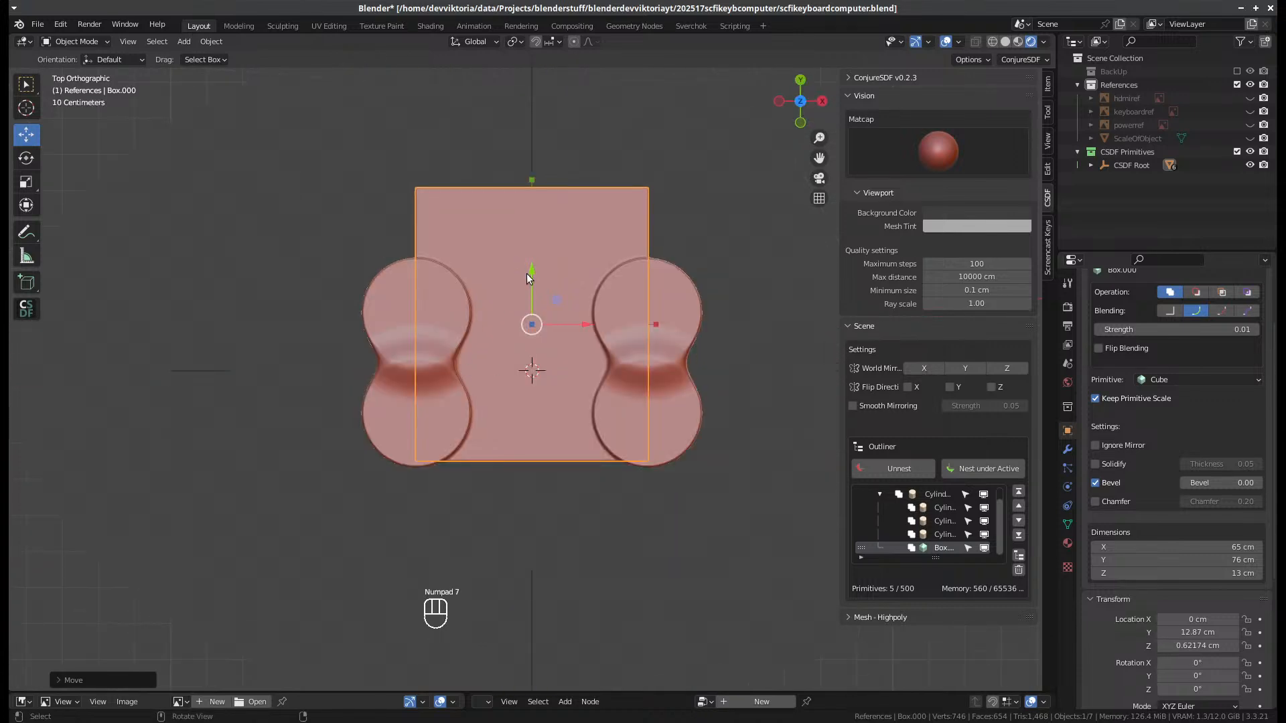
pyautogui.moveTo(527, 273); pyautogui.dragTo(530, 271)
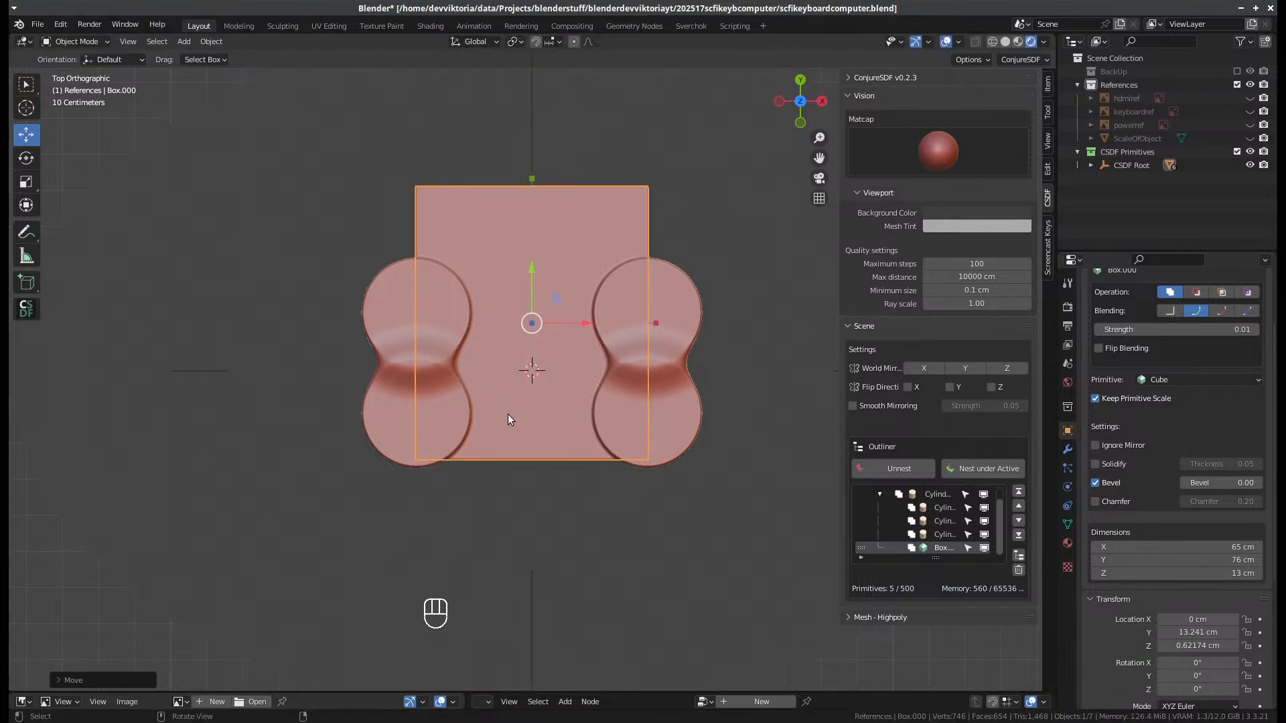
# - Duplicate the central cube in place, widen the copy to 100 cm in X and move it to Y 5.5 cm
pyautogui.moveTo(541, 255); pyautogui.dragTo(566, 472, button='middle')
pyautogui.hotkey('shift', 'd')
pyautogui.press('Escape')
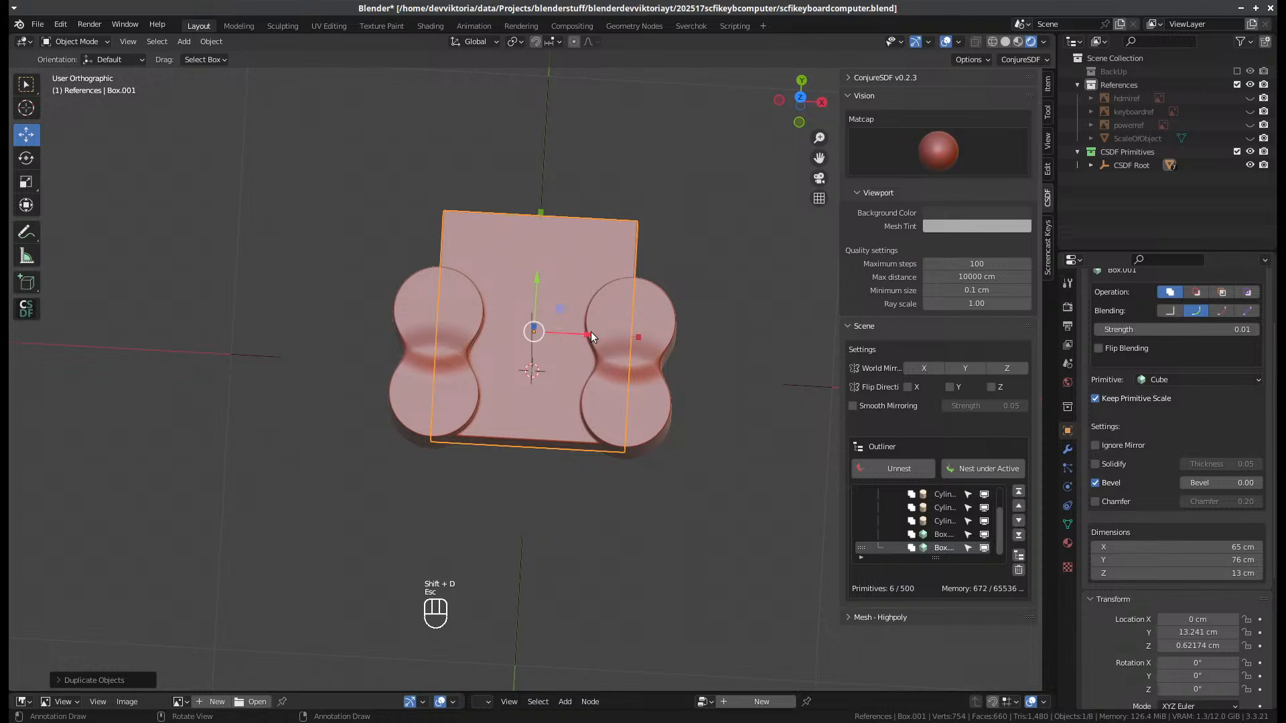
pyautogui.click(640, 340)
pyautogui.moveTo(542, 279); pyautogui.dragTo(698, 371)
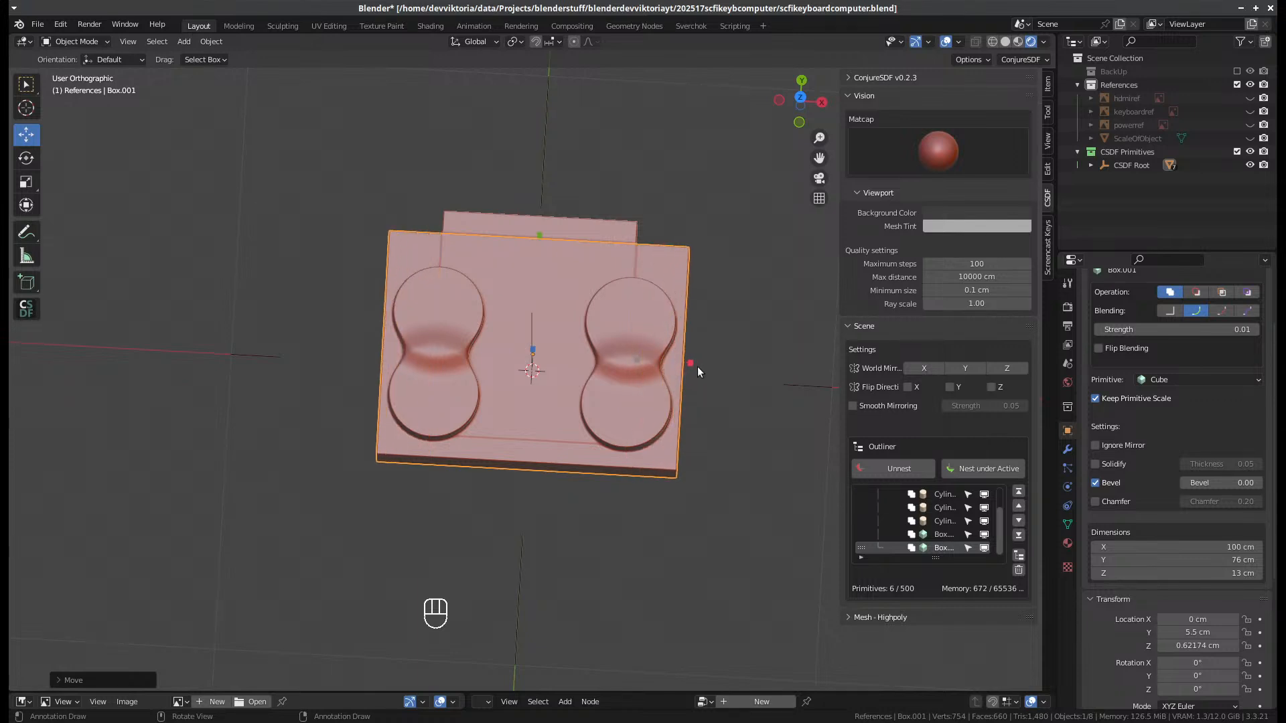
# - Set the duplicated cube's operation to intersection so it trims the blended body
pyautogui.moveTo(684, 438); pyautogui.dragTo(554, 339, button='middle')
pyautogui.scroll(1, 583, 345)
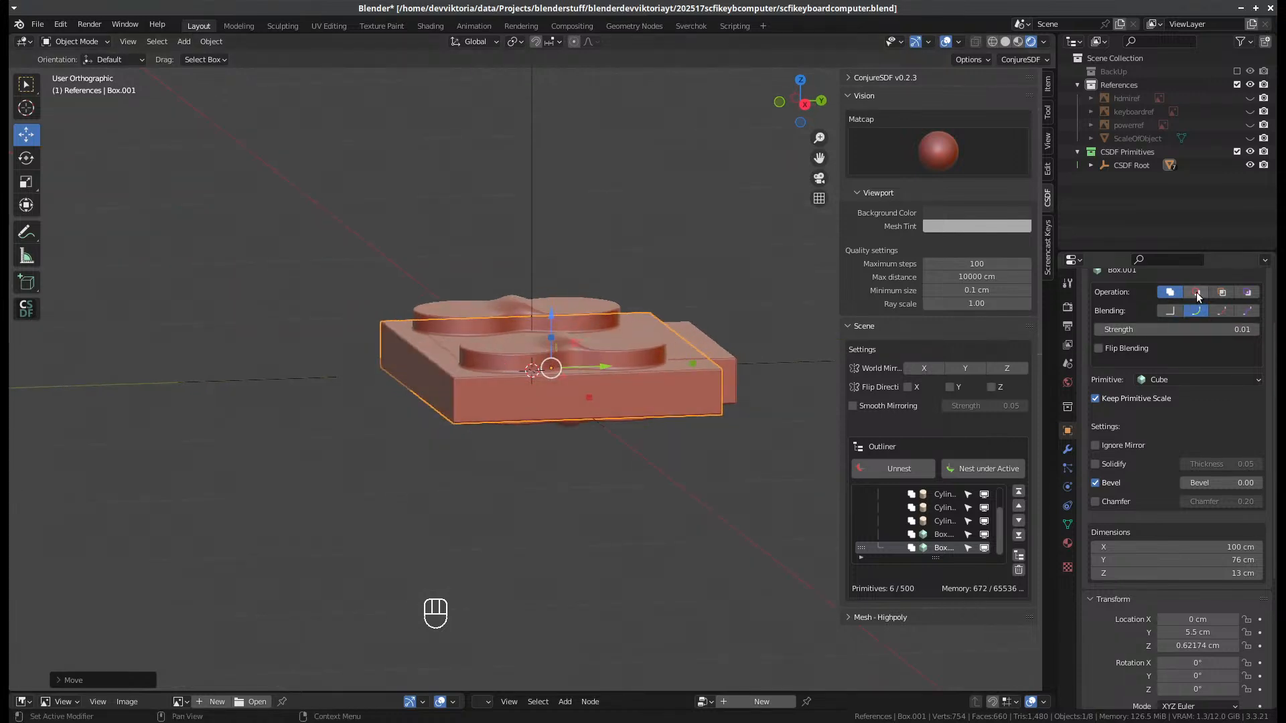
pyautogui.click(1220, 292)
# - Try a Z dimension of 18 cm on the intersecting cube, undo it, and try 11 cm
pyautogui.moveTo(557, 438); pyautogui.dragTo(631, 439, button='middle')
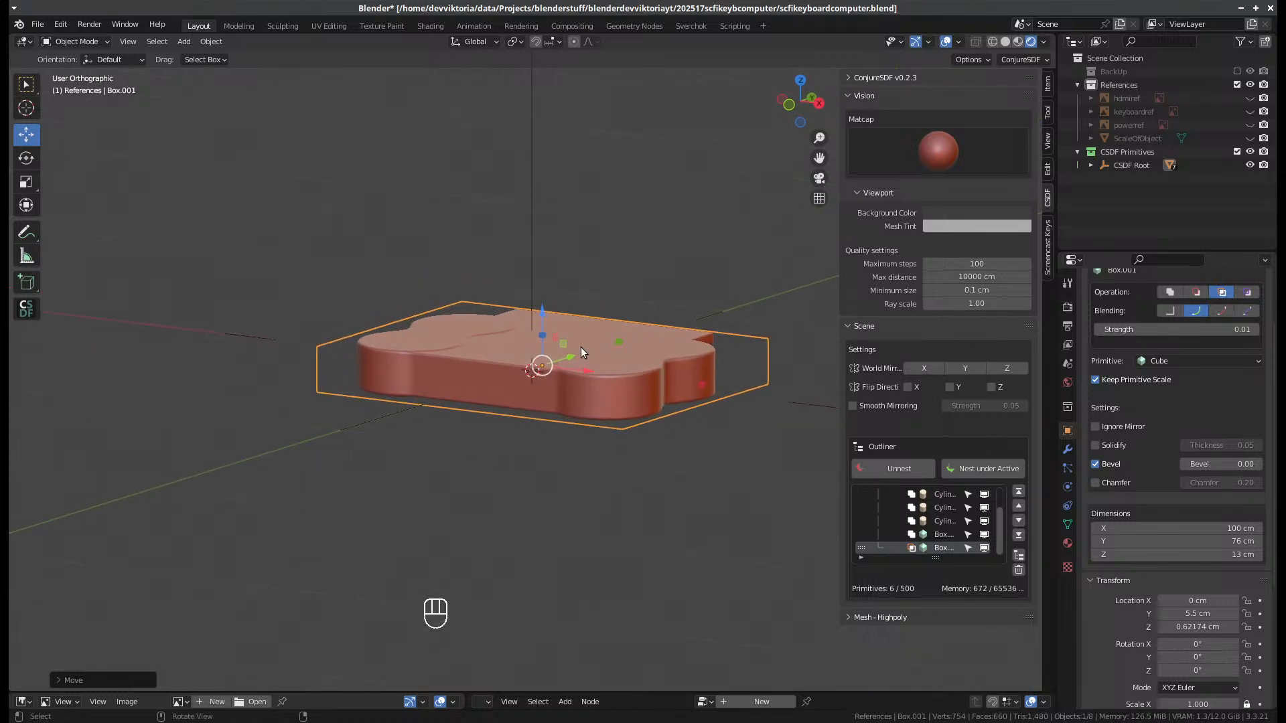
pyautogui.moveTo(543, 332); pyautogui.dragTo(541, 320)
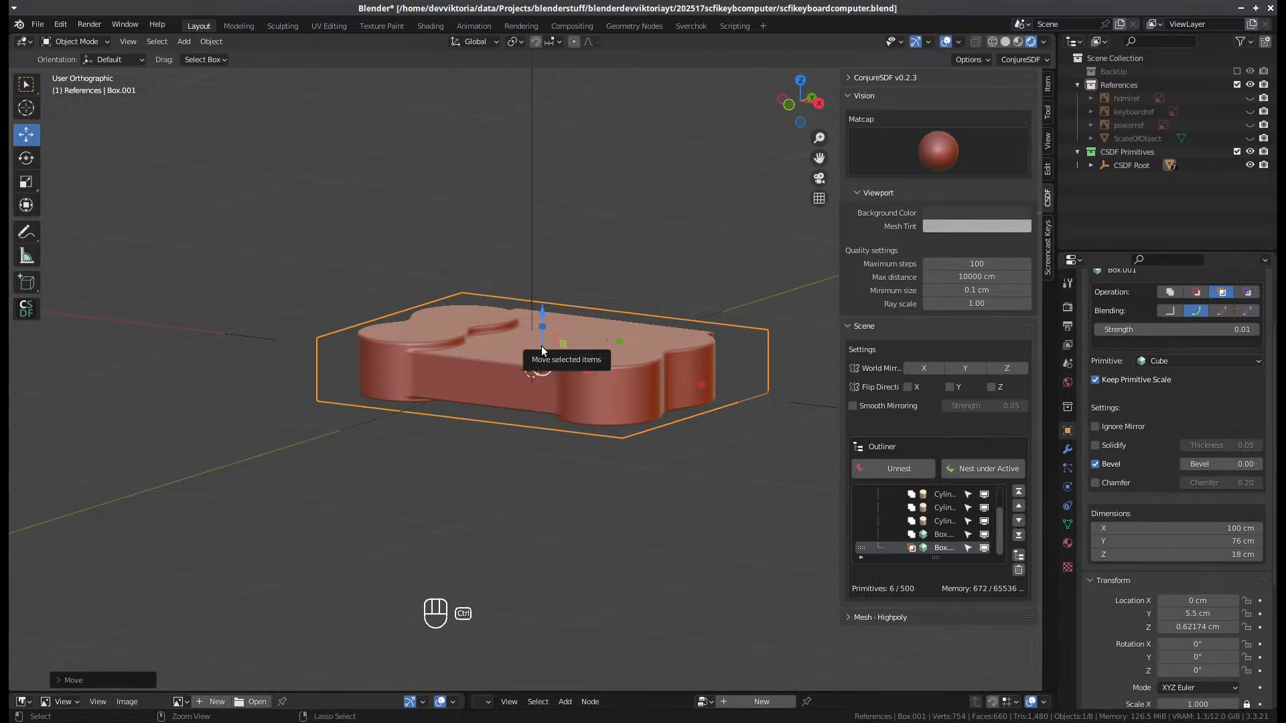
pyautogui.hotkey('ctrl', 'z')
pyautogui.moveTo(565, 375); pyautogui.dragTo(532, 327, button='middle')
pyautogui.moveTo(556, 325); pyautogui.dragTo(551, 331)
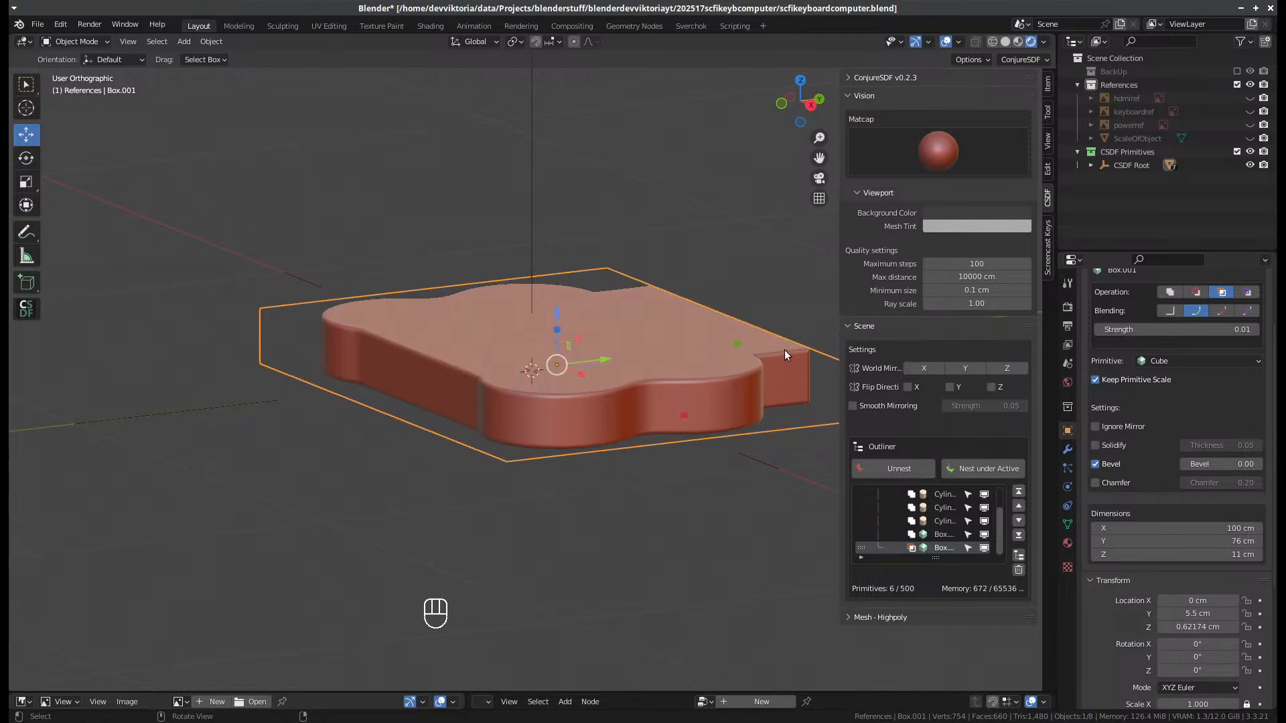
# - Try a Z dimension of 16 cm on the intersecting cube and lower it to about Z -2.47 cm
pyautogui.moveTo(559, 336); pyautogui.dragTo(589, 448, button='middle')
pyautogui.click(942, 533)
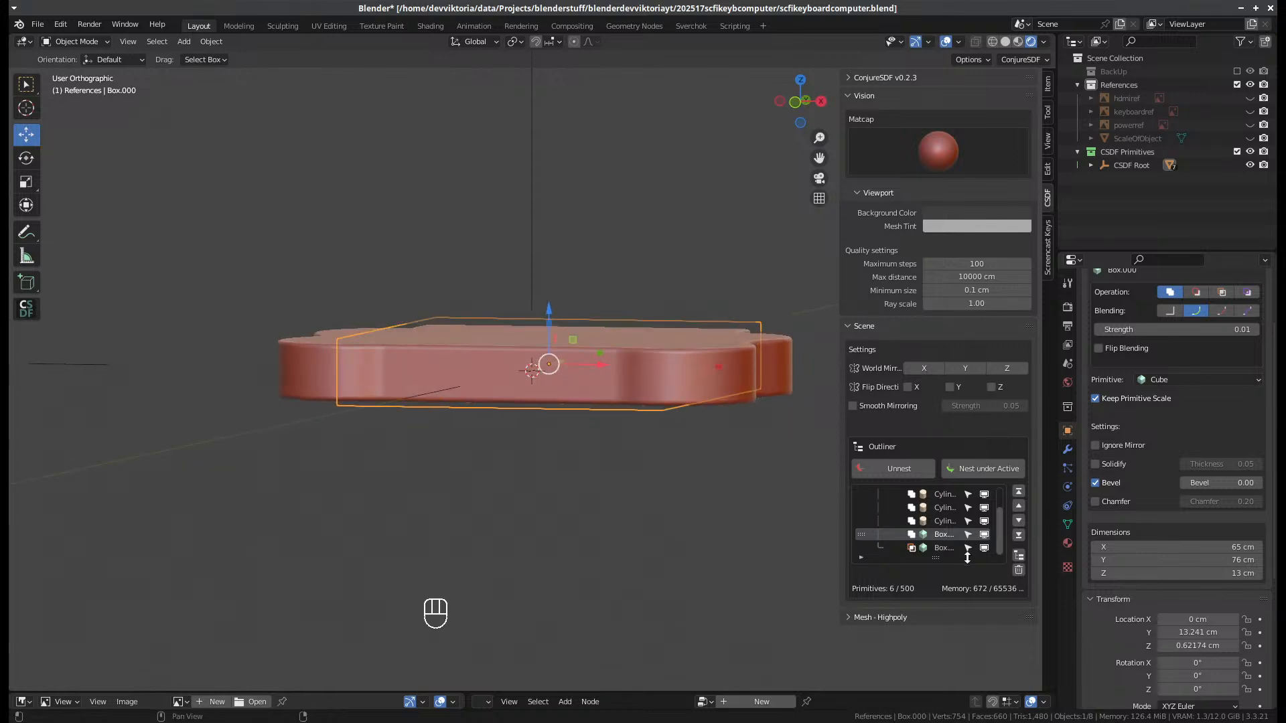
pyautogui.click(941, 548)
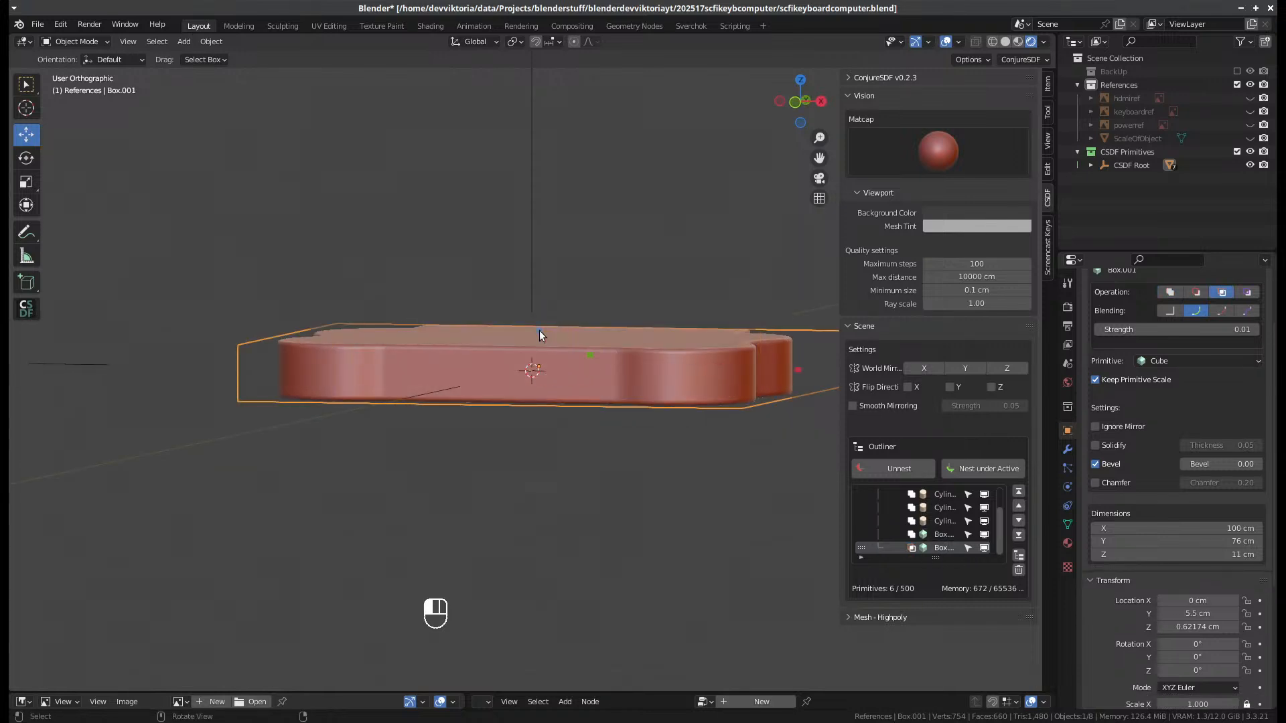
pyautogui.moveTo(537, 325)
pyautogui.mouseDown()
pyautogui.moveTo(545, 310)
pyautogui.moveTo(536, 325)
pyautogui.mouseUp()
# - Reduce the intersecting cube's Y dimension to 65 cm and move it to about Y -2.3 cm to trim the back edge
pyautogui.moveTo(539, 402); pyautogui.dragTo(653, 443, button='middle')
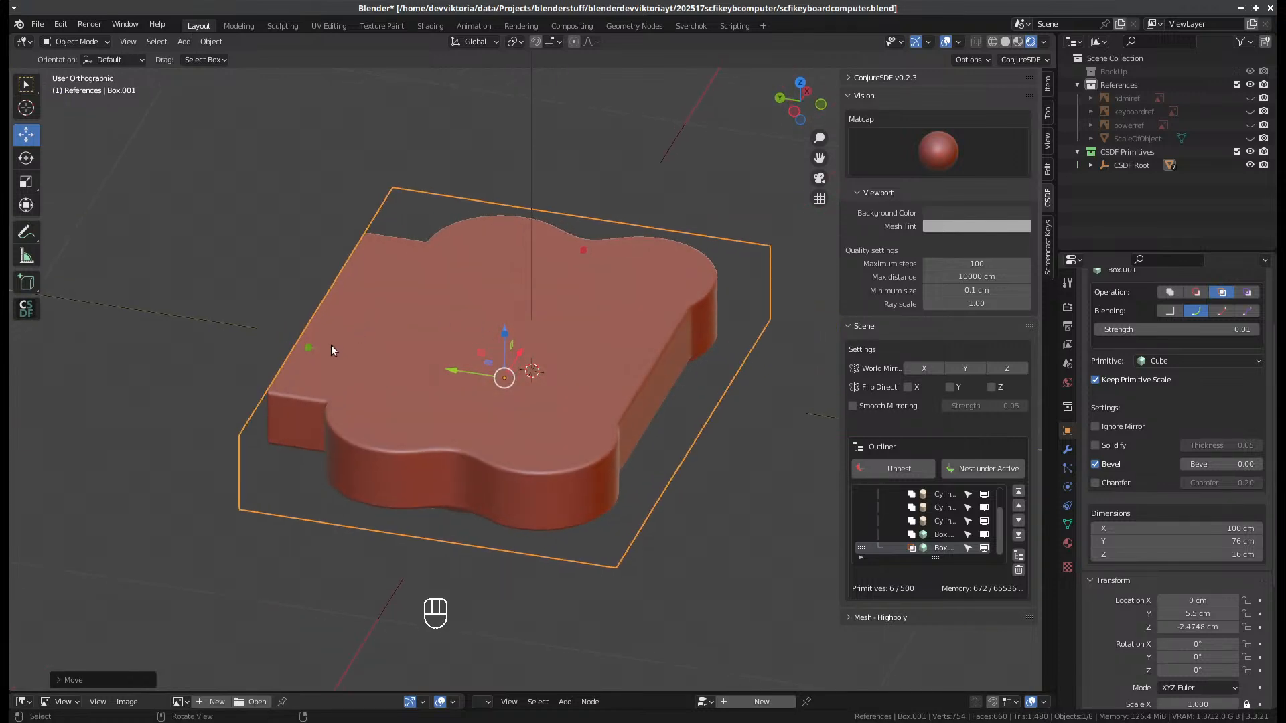
pyautogui.moveTo(309, 349); pyautogui.dragTo(337, 357)
pyautogui.moveTo(453, 376); pyautogui.dragTo(497, 379)
pyautogui.moveTo(497, 381); pyautogui.dragTo(531, 429, button='middle')
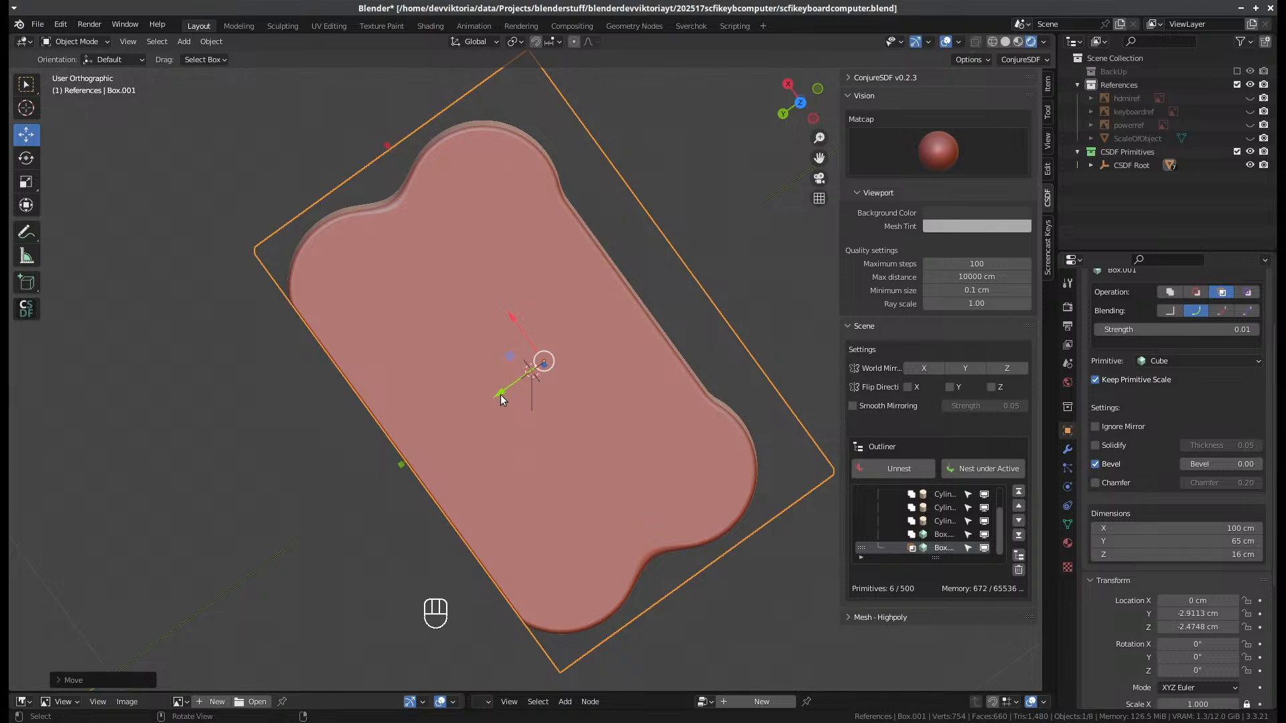
pyautogui.moveTo(500, 393); pyautogui.dragTo(497, 395)
# - Reduce the intersecting cube's Z dimension to 12 cm and raise it to about Z 0.39 cm to flatten the body
pyautogui.moveTo(544, 412); pyautogui.dragTo(425, 404, button='middle')
pyautogui.scroll(4, 556, 440)
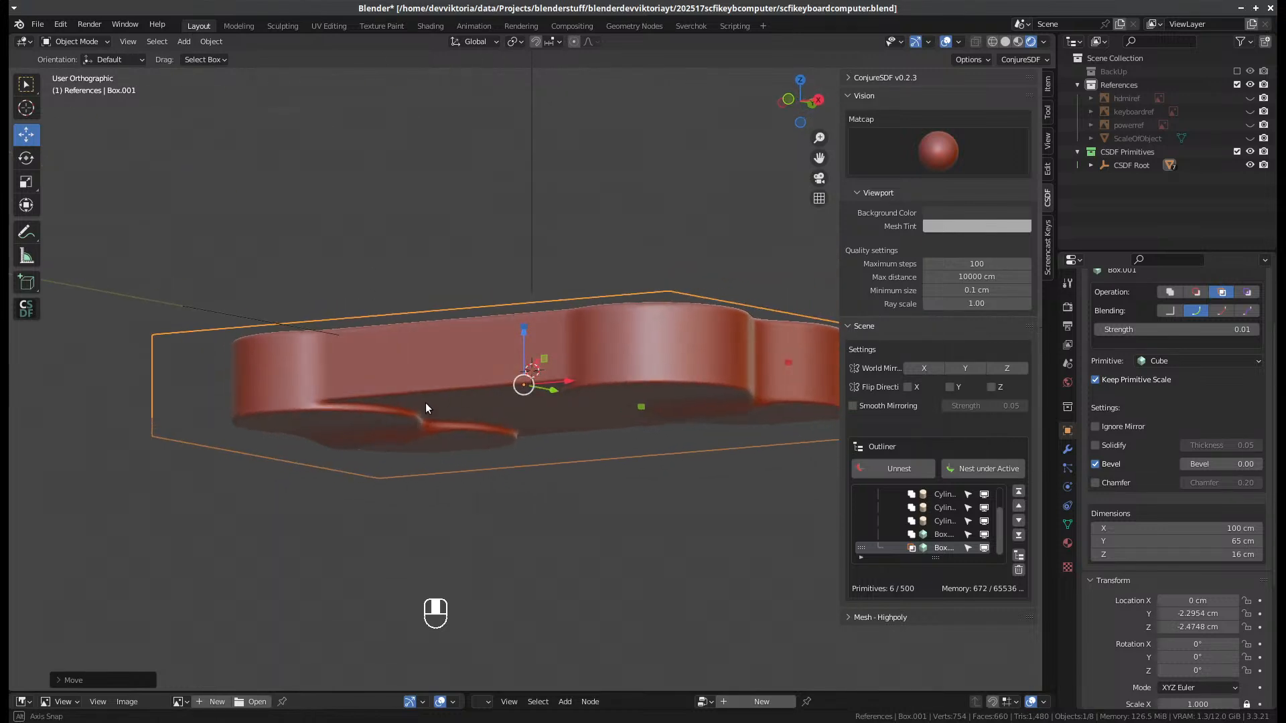
pyautogui.moveTo(569, 452); pyautogui.dragTo(596, 408, button='middle')
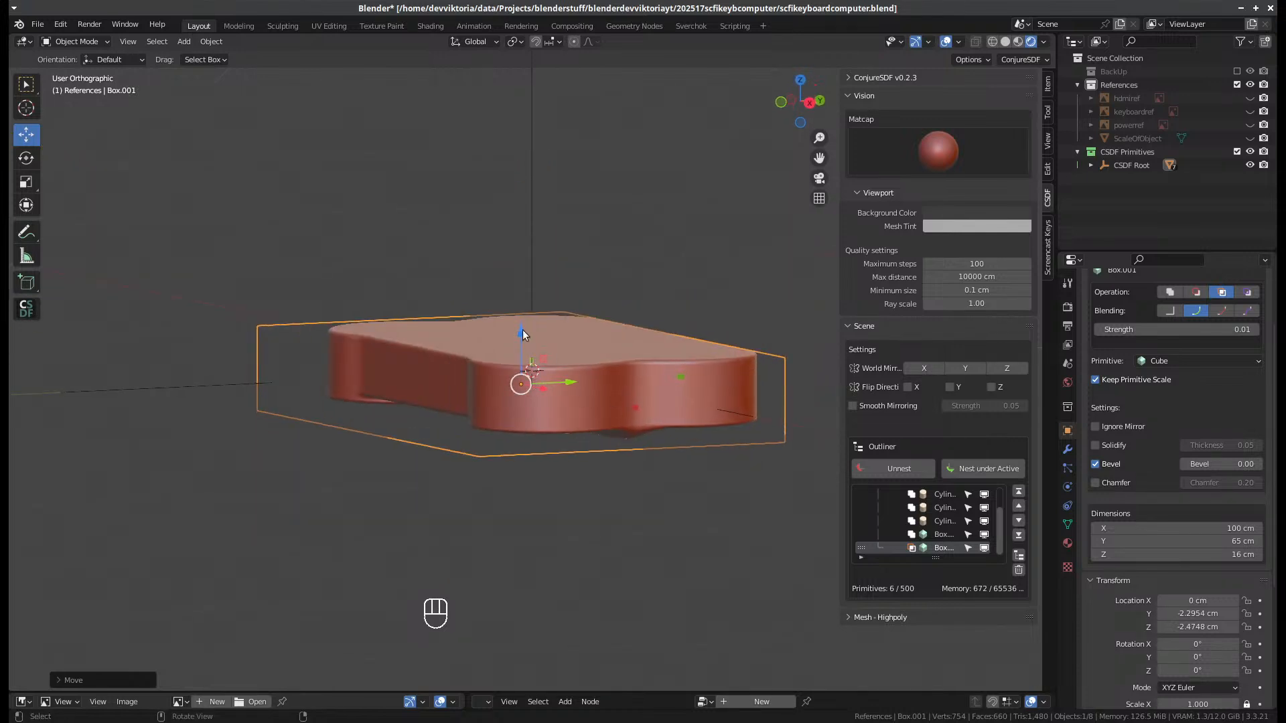
pyautogui.moveTo(524, 335); pyautogui.dragTo(524, 322)
pyautogui.moveTo(525, 322); pyautogui.dragTo(507, 383, button='middle')
pyautogui.moveTo(522, 324); pyautogui.dragTo(522, 313)
pyautogui.press('KP_3')
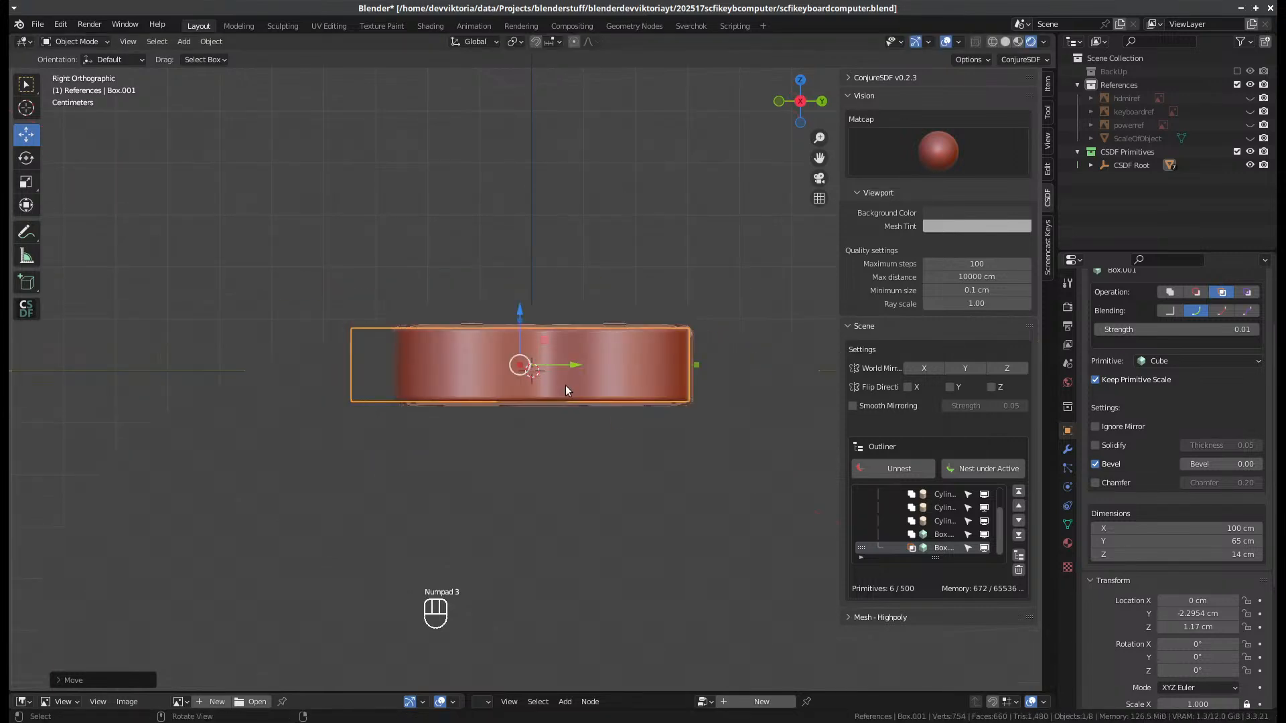
pyautogui.moveTo(565, 385); pyautogui.dragTo(660, 440, button='middle')
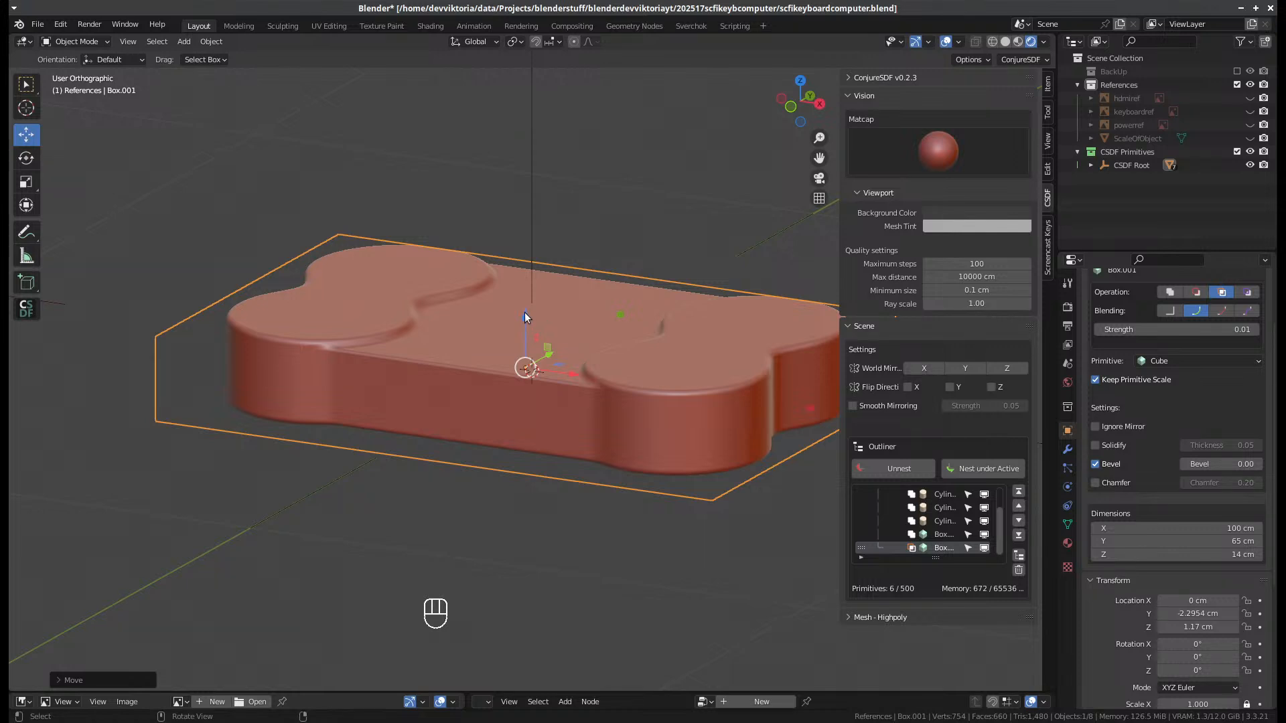
pyautogui.moveTo(528, 320); pyautogui.dragTo(528, 318)
# - Collapse the parent cylinder's nested primitives in the ConjureSDF outliner
pyautogui.moveTo(541, 380); pyautogui.dragTo(540, 445, button='middle')
pyautogui.scroll(2, 995, 513)
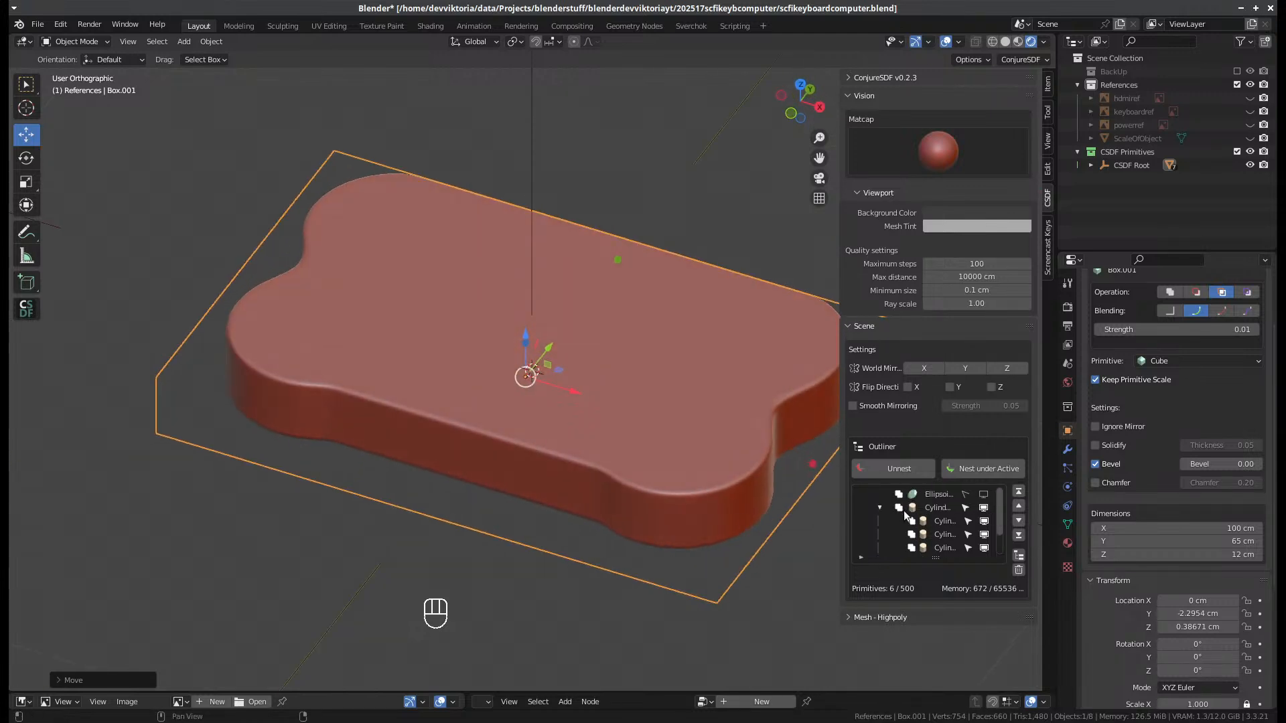
pyautogui.click(880, 506)
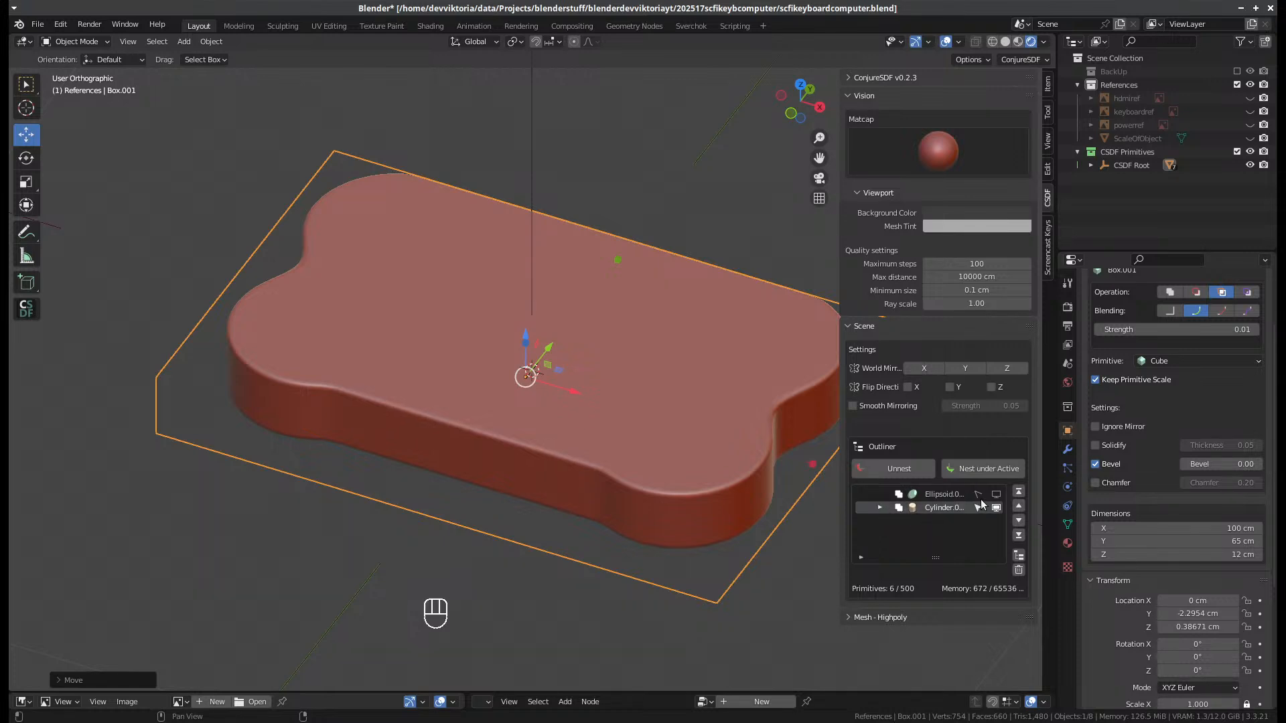
# - Show the ellipsoid again and set the parent cylinder's operation to Intersect so the body takes the ellipsoid's curve
pyautogui.click(996, 495)
pyautogui.click(931, 509)
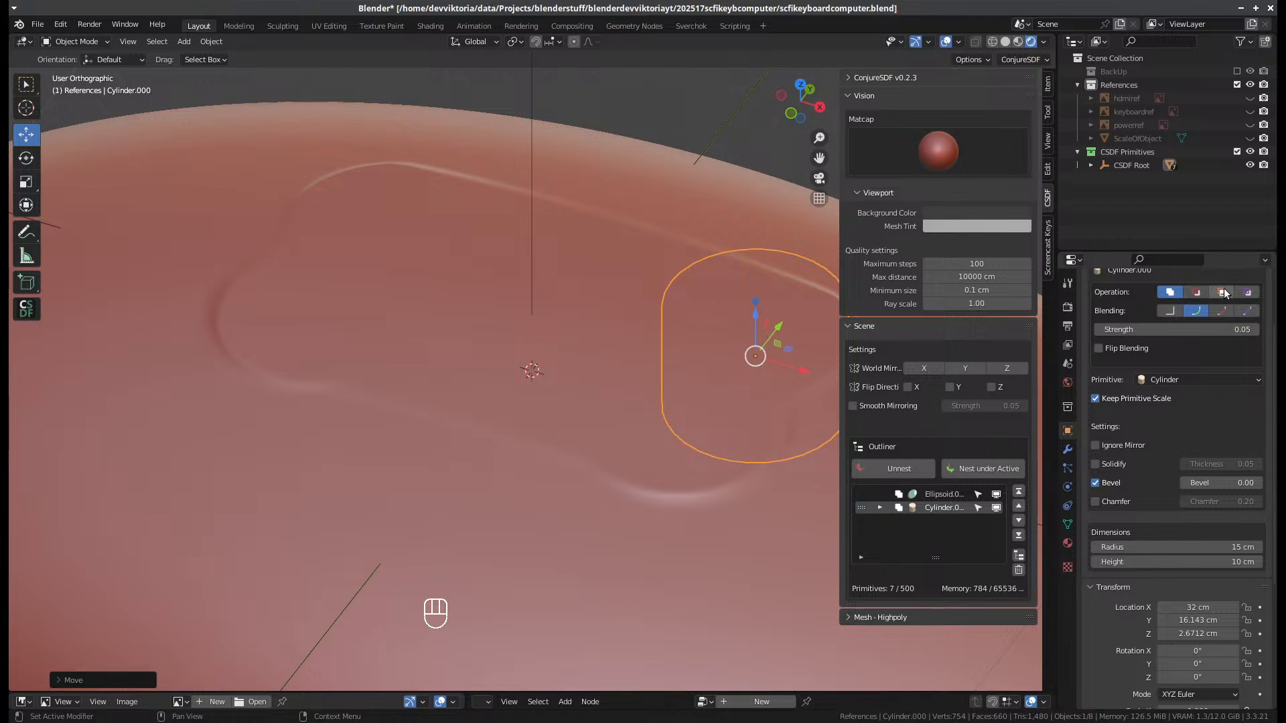
pyautogui.click(1224, 292)
pyautogui.moveTo(825, 391); pyautogui.dragTo(634, 339, button='middle')
pyautogui.click(938, 496)
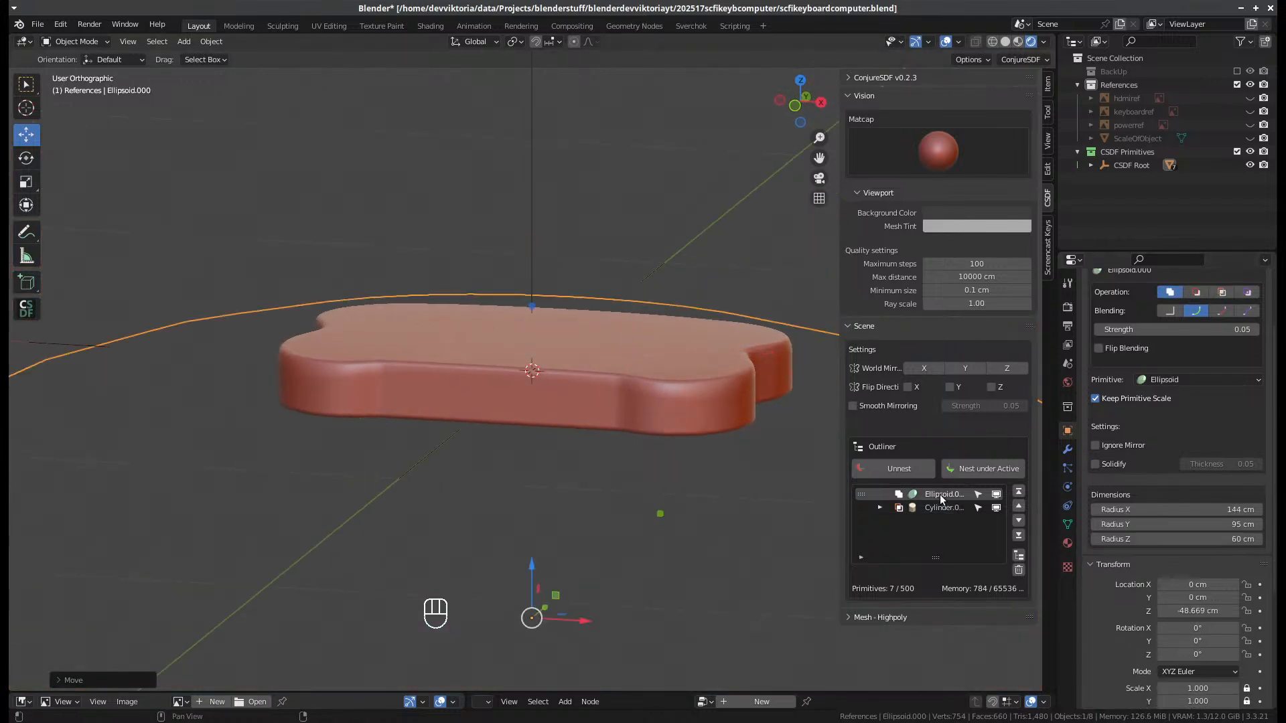
pyautogui.moveTo(618, 393)
pyautogui.mouseDown(button='middle')
pyautogui.moveTo(563, 376)
pyautogui.moveTo(610, 383)
pyautogui.moveTo(629, 414)
pyautogui.mouseUp(button='middle')
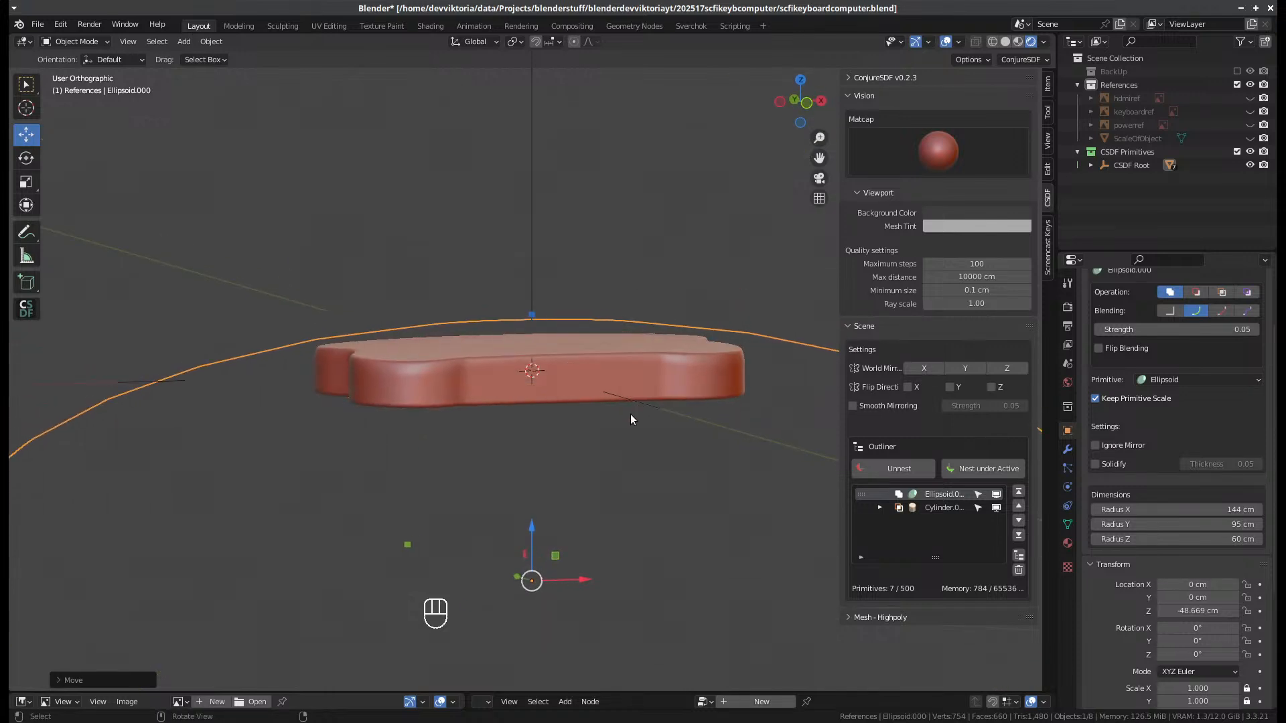
pyautogui.press('KP_1')
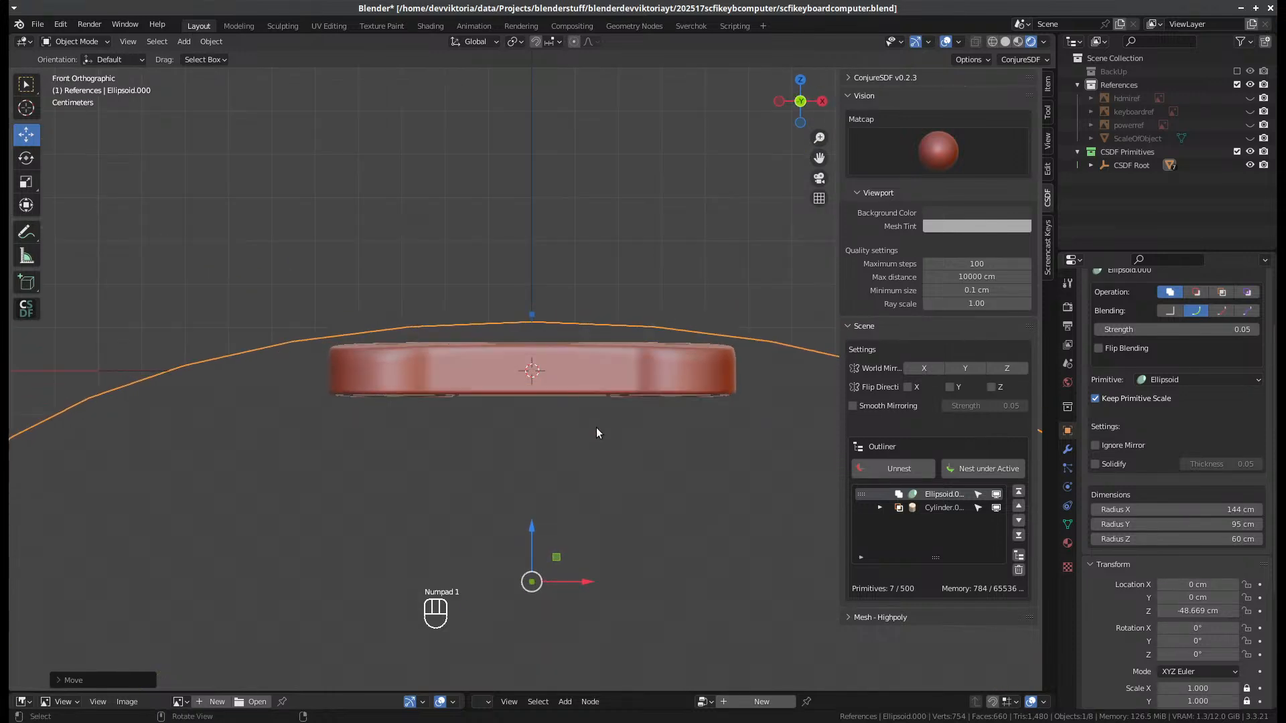
pyautogui.moveTo(596, 428); pyautogui.dragTo(591, 471, button='middle')
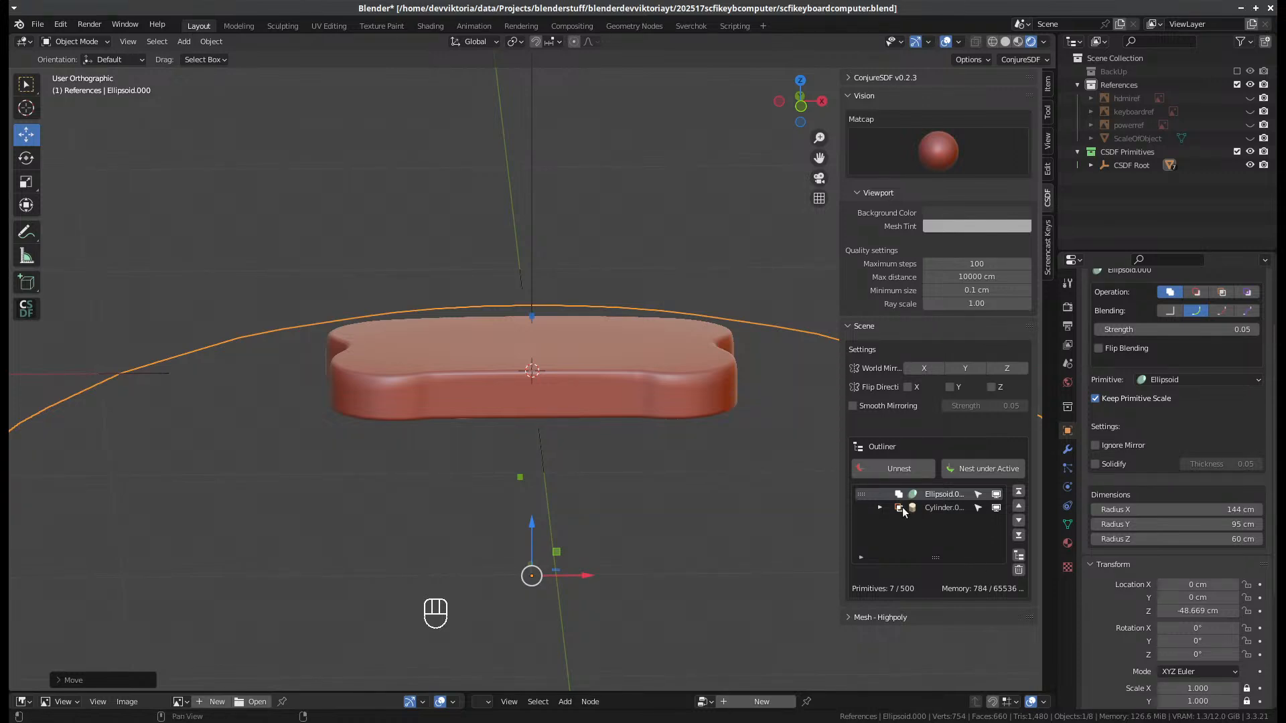
# - Expand the parent cylinder's nested primitives and set its operation back to Union
pyautogui.click(880, 507)
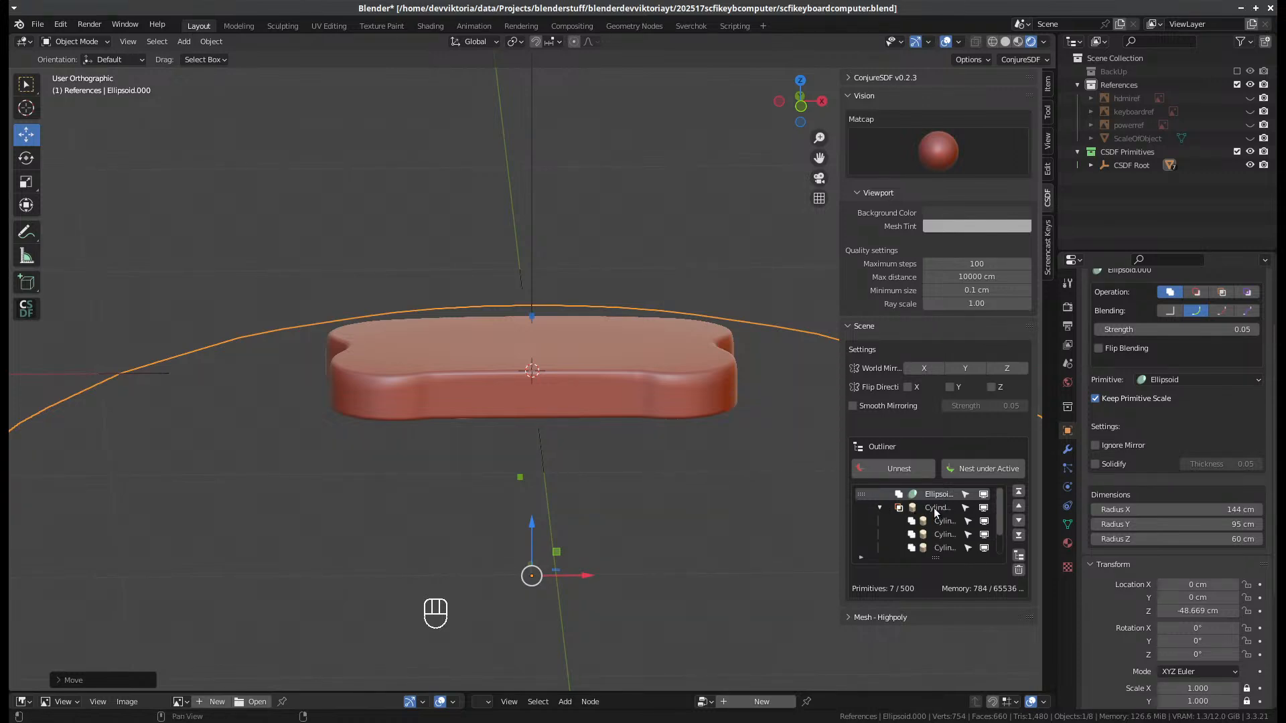
pyautogui.click(934, 508)
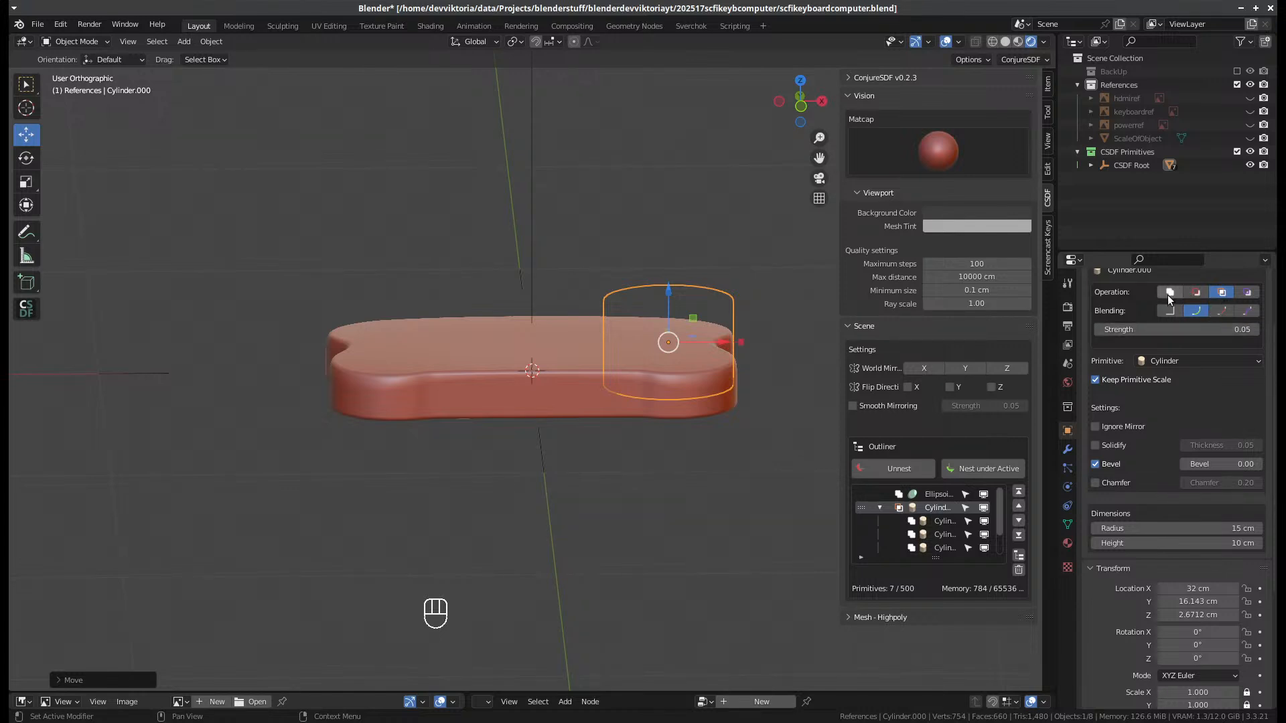
pyautogui.click(1169, 292)
pyautogui.moveTo(630, 428); pyautogui.dragTo(546, 432, button='middle')
# - Increase the intersecting cube's Z dimension to 43 cm
pyautogui.click(943, 547)
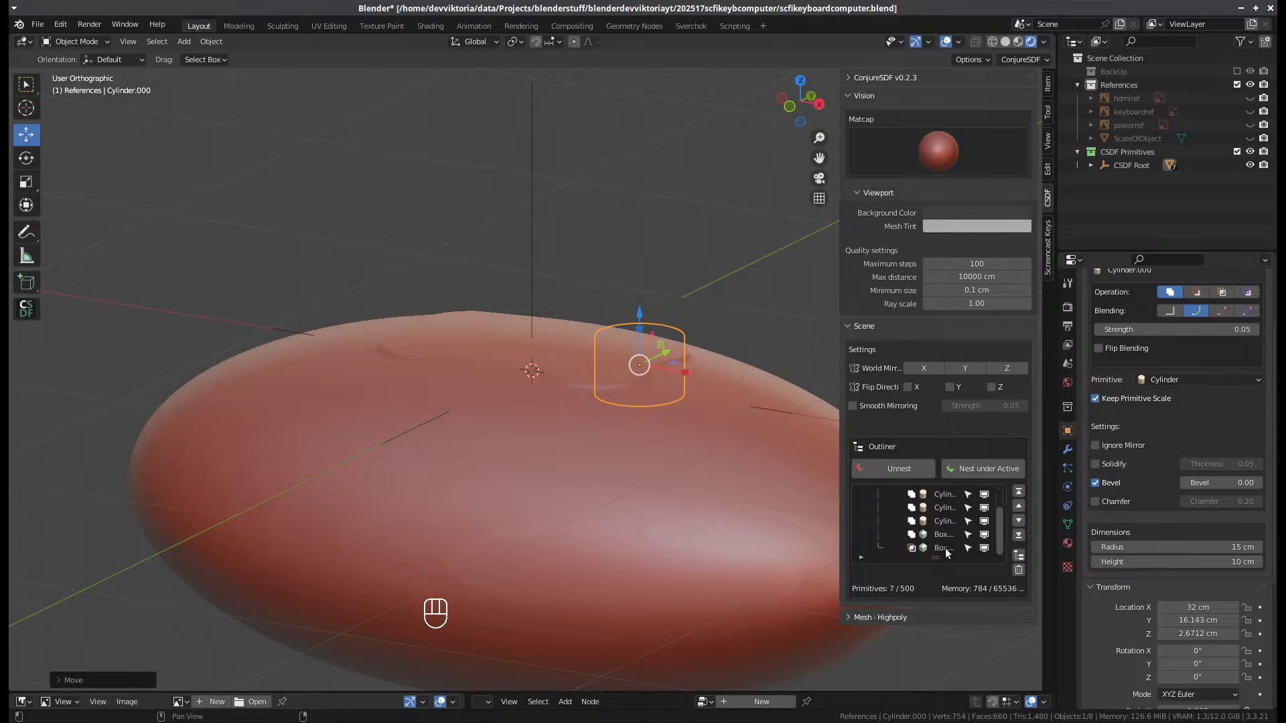
pyautogui.scroll(-2, 945, 550)
pyautogui.moveTo(549, 359); pyautogui.dragTo(567, 375, button='middle')
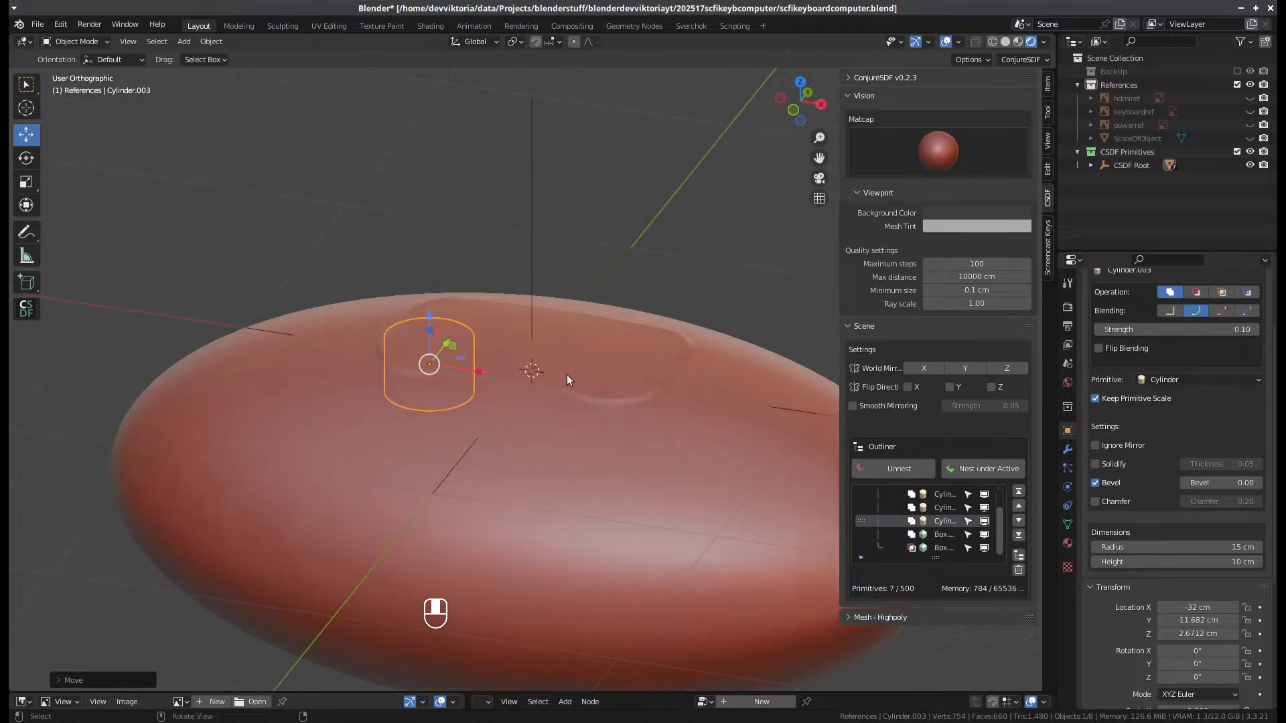
pyautogui.click(940, 548)
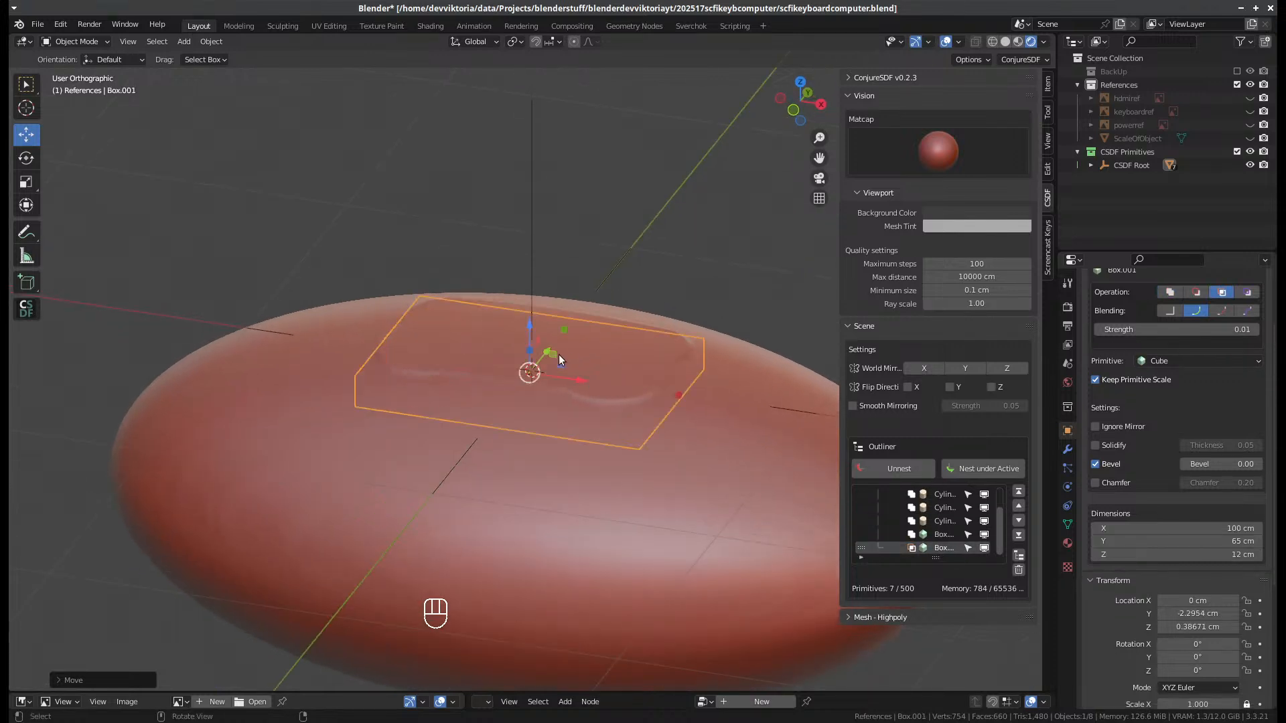
pyautogui.moveTo(527, 354); pyautogui.dragTo(525, 309)
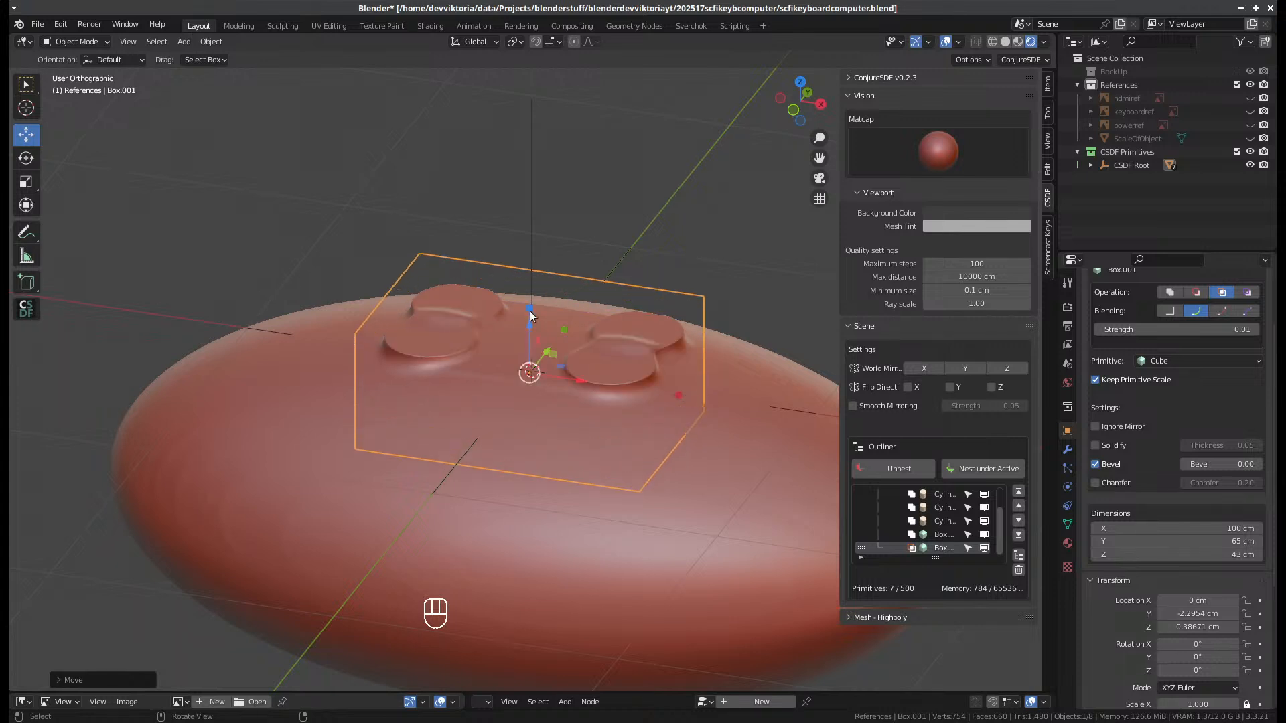
pyautogui.moveTo(525, 309); pyautogui.dragTo(549, 344, button='middle')
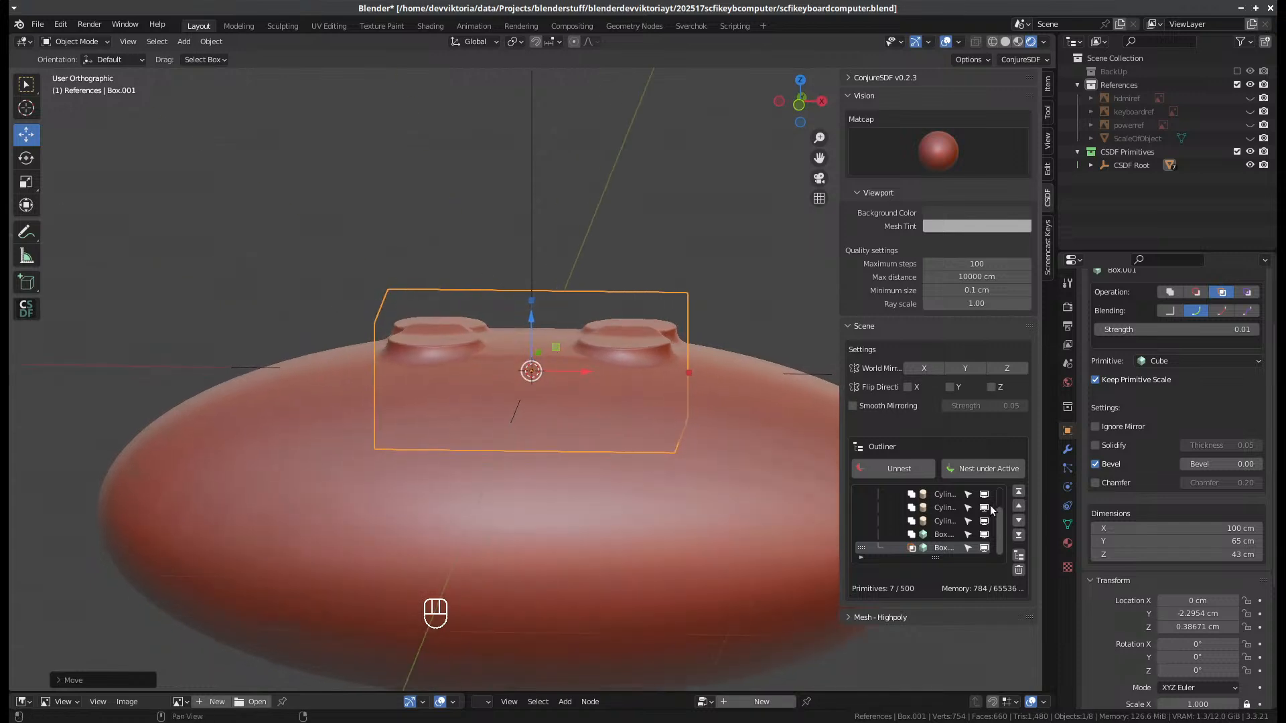
# - Set the parent cylinder's operation to Intersect again and select the ellipsoid
pyautogui.scroll(2, 992, 510)
pyautogui.click(965, 507)
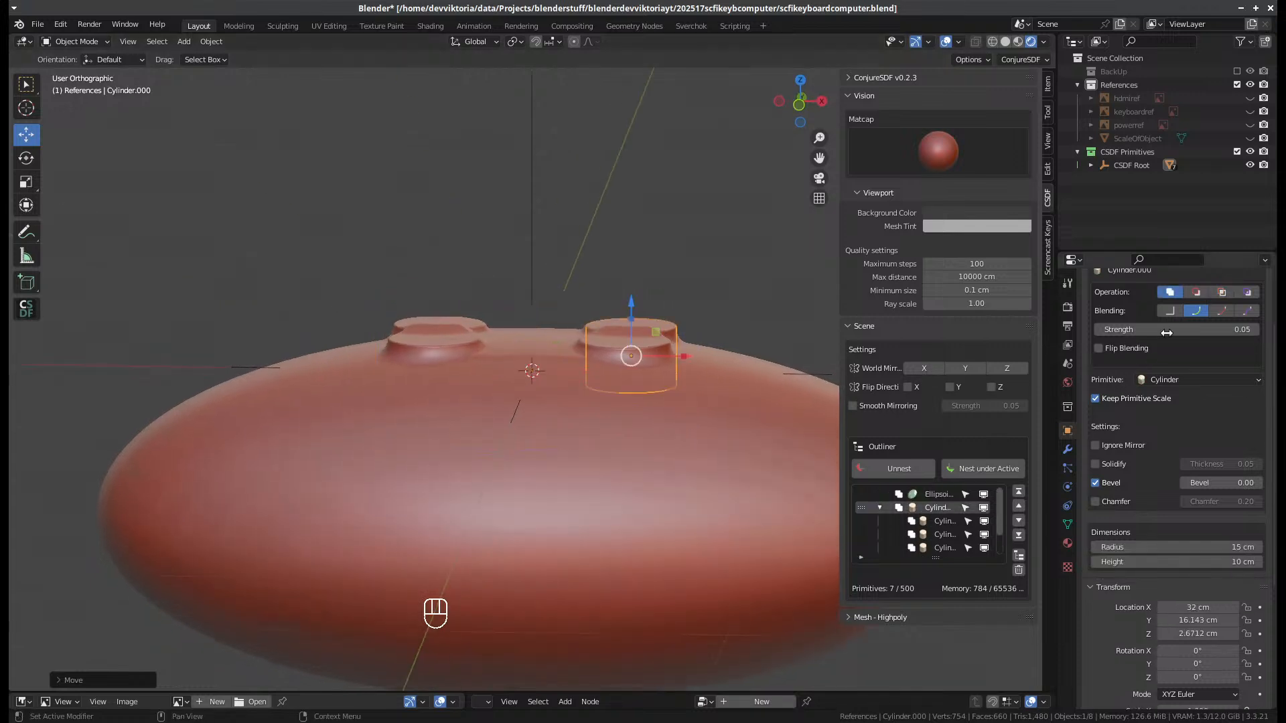
pyautogui.click(1222, 293)
pyautogui.moveTo(637, 432)
pyautogui.mouseDown(button='middle')
pyautogui.moveTo(595, 450)
pyautogui.moveTo(605, 395)
pyautogui.moveTo(621, 408)
pyautogui.moveTo(611, 412)
pyautogui.mouseUp(button='middle')
pyautogui.click(932, 496)
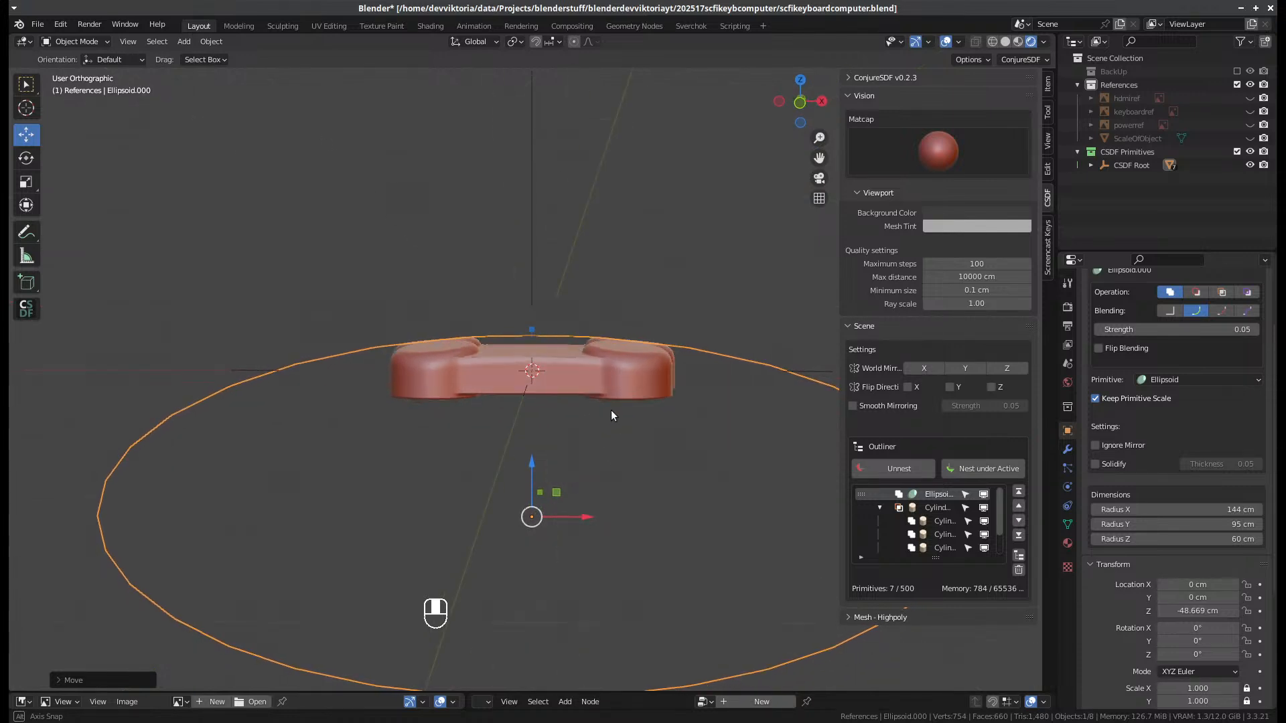
pyautogui.scroll(3, 561, 375)
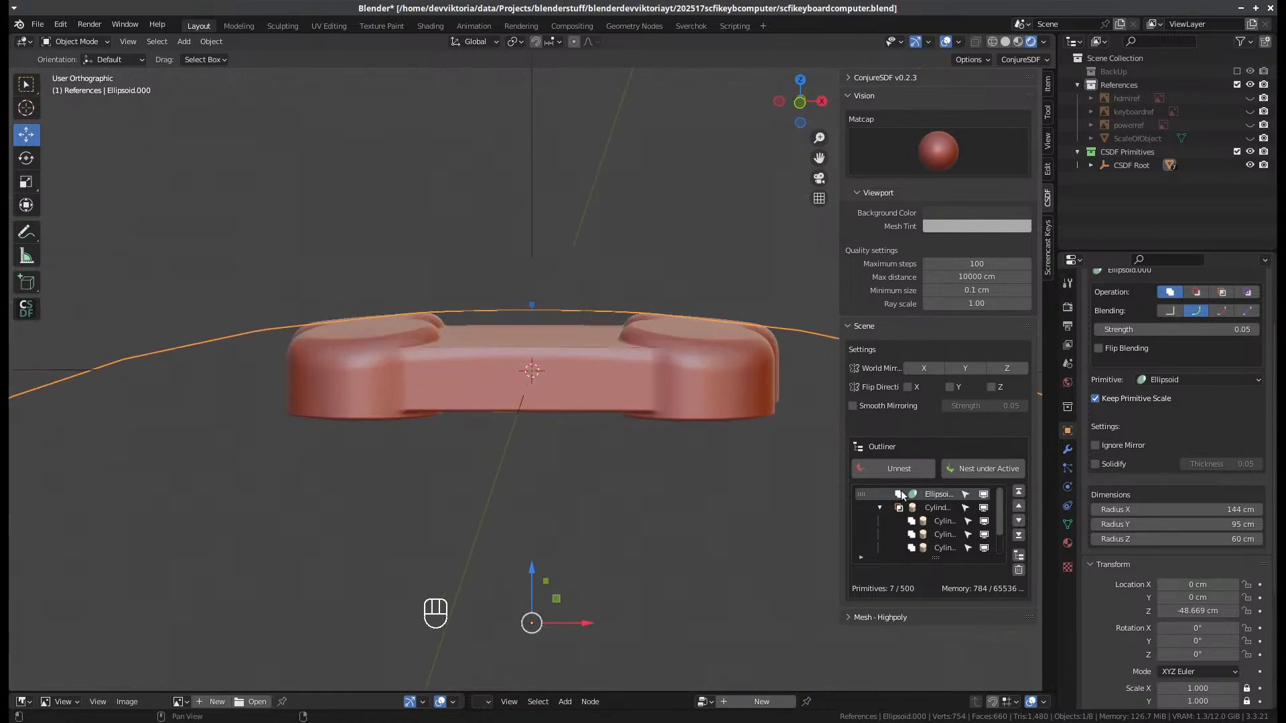
# - Increase the central cube's Z dimension to 18 cm and raise it to about Z 4.36 cm
pyautogui.scroll(-2, 949, 533)
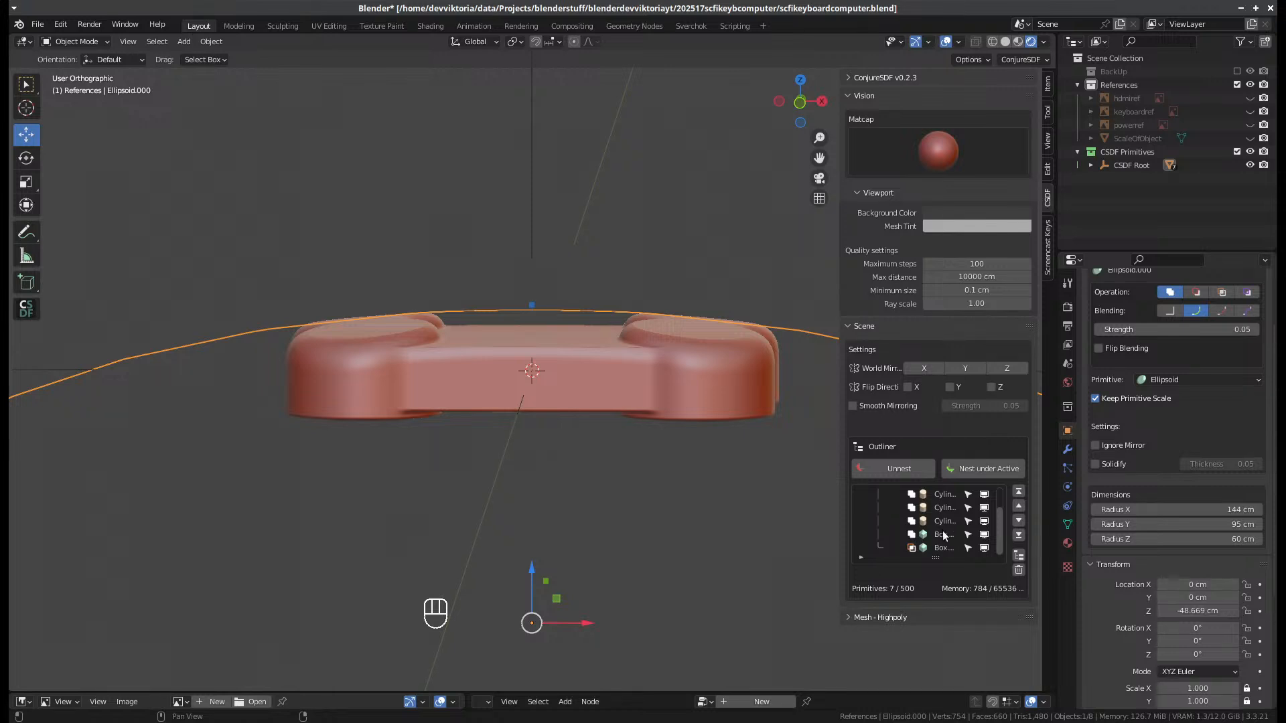
pyautogui.click(943, 535)
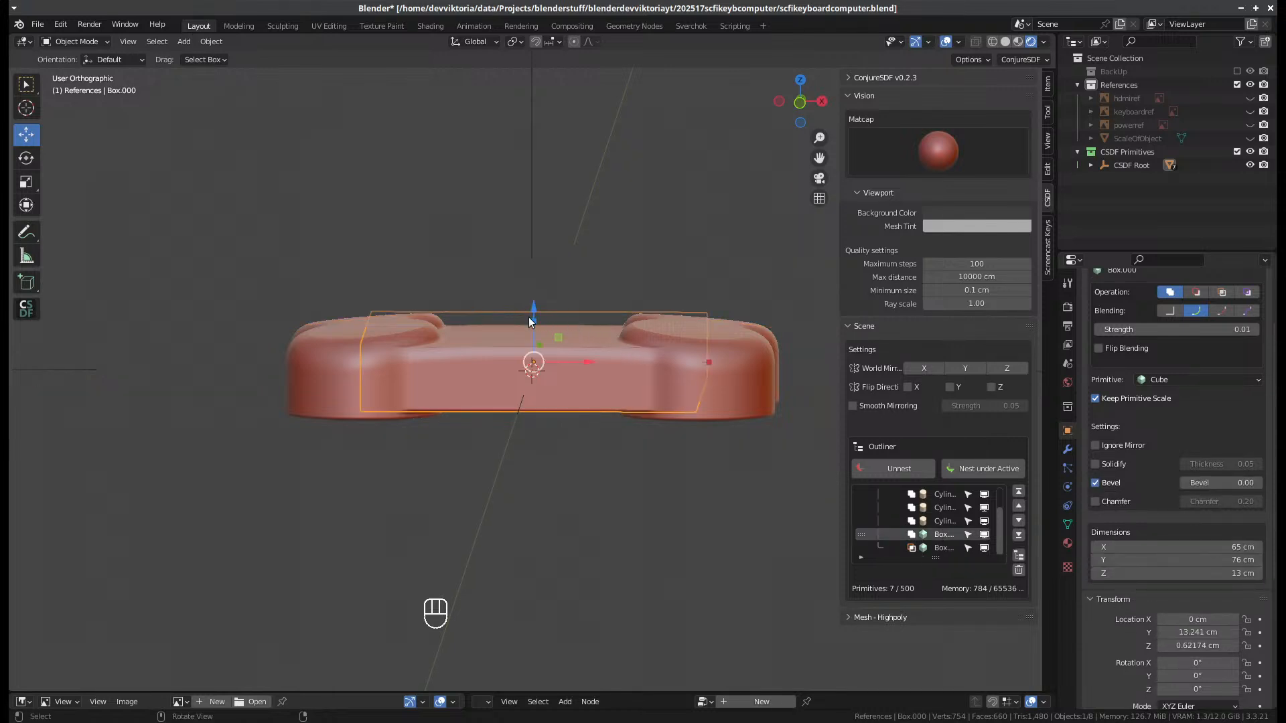
pyautogui.moveTo(534, 322); pyautogui.dragTo(547, 263)
pyautogui.scroll(3, 540, 306)
pyautogui.scroll(-2, 528, 308)
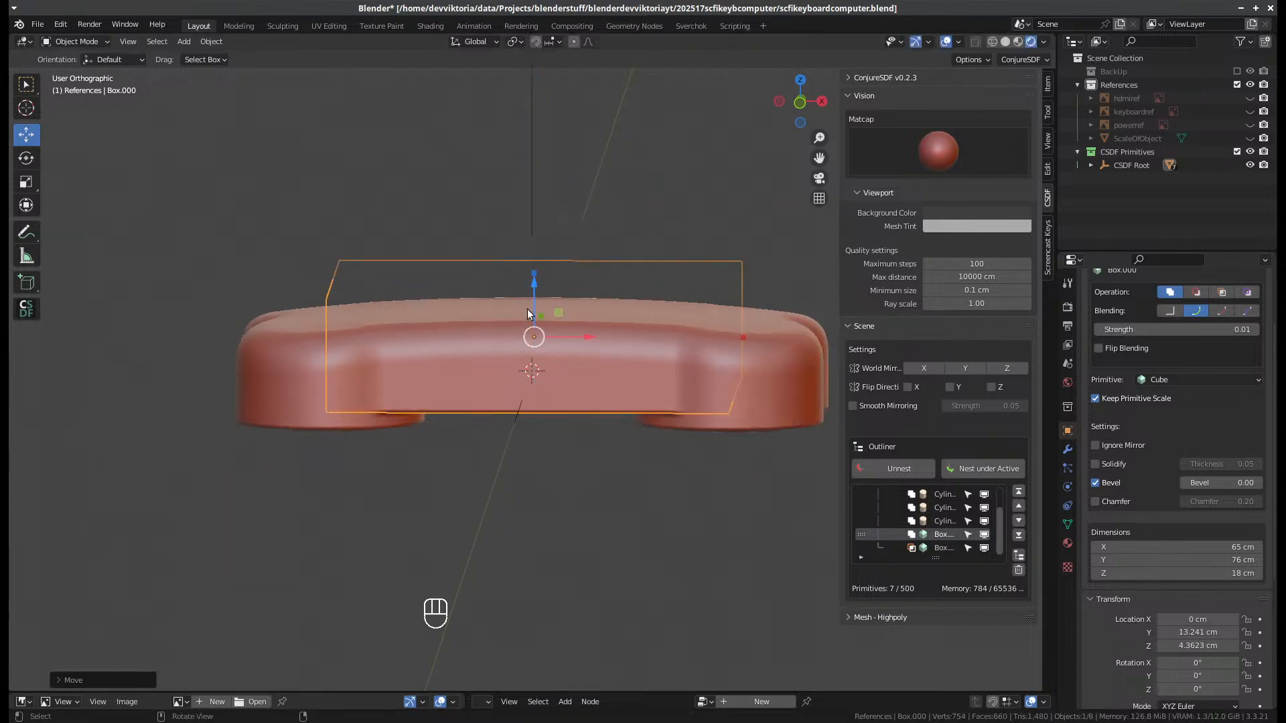
# - Widen the central cube to an X dimension of 70 cm
pyautogui.moveTo(527, 308); pyautogui.dragTo(737, 373, button='middle')
pyautogui.moveTo(714, 336)
pyautogui.mouseDown()
pyautogui.moveTo(762, 347)
pyautogui.moveTo(727, 341)
pyautogui.mouseUp()
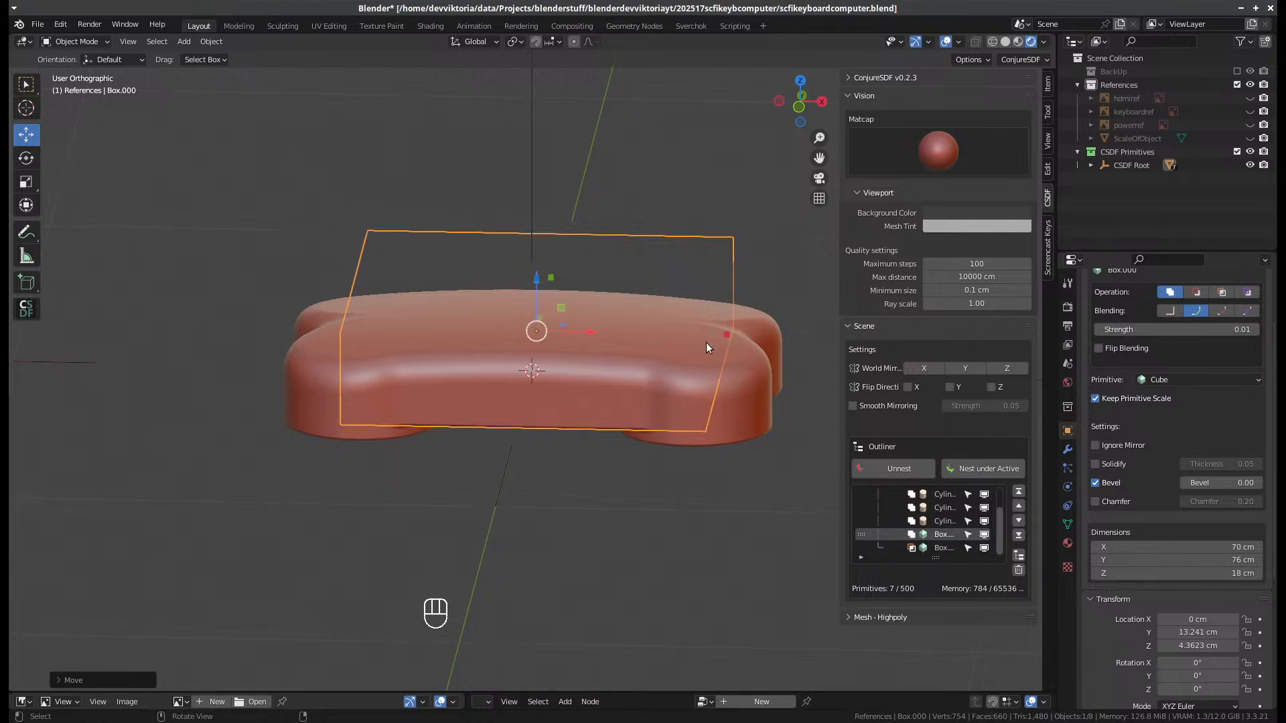
pyautogui.moveTo(706, 343); pyautogui.dragTo(588, 296, button='middle')
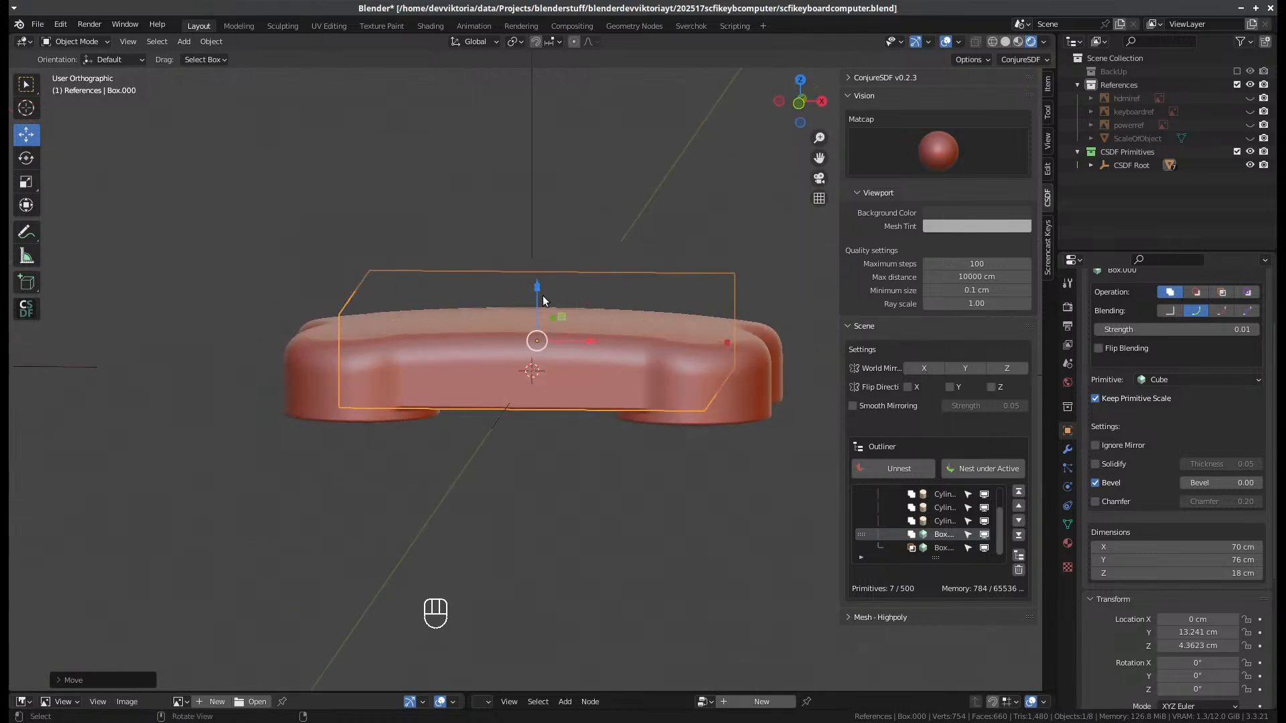
# - Increase the central cube's Z dimension to 19 cm and move it to about Z 3.84 cm, ending with the ellipsoid selected
pyautogui.scroll(3, 543, 300)
pyautogui.moveTo(541, 264)
pyautogui.mouseDown()
pyautogui.moveTo(541, 236)
pyautogui.moveTo(545, 278)
pyautogui.mouseUp()
pyautogui.click(777, 391)
pyautogui.scroll(-2, 711, 381)
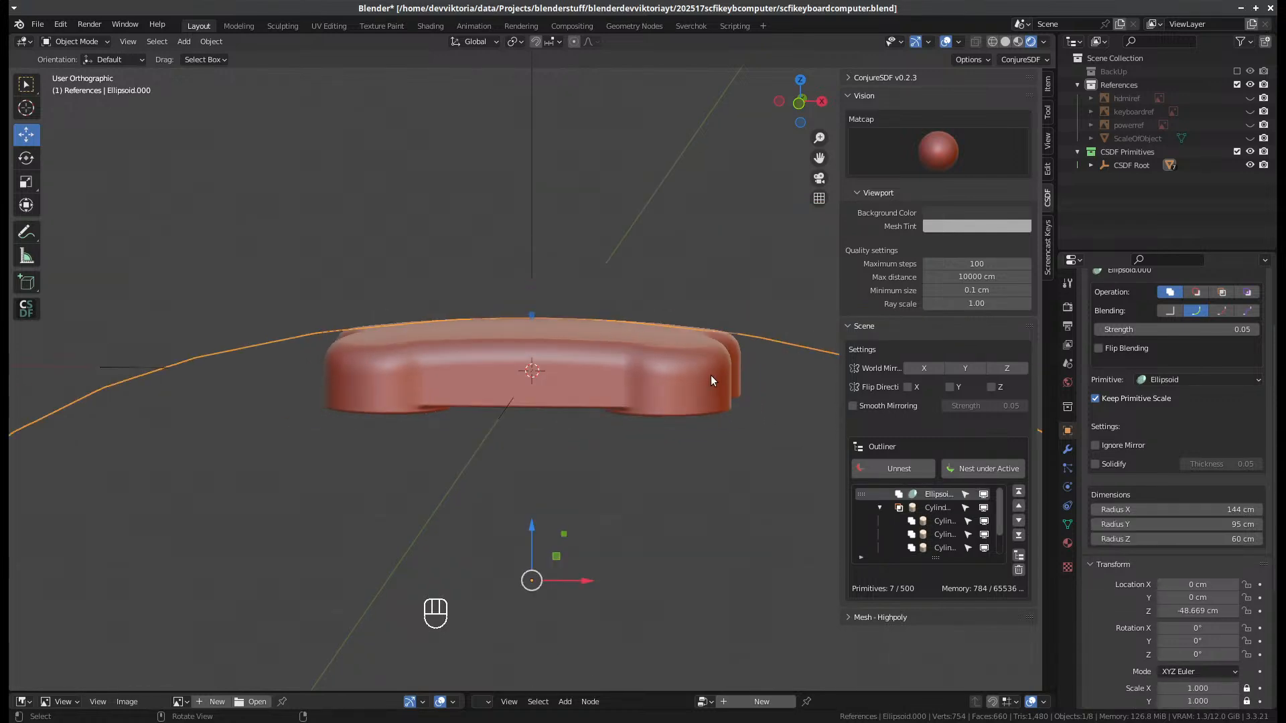
# - Try to select the nested corner cylinders together
pyautogui.click(947, 523)
pyautogui.scroll(-2, 946, 528)
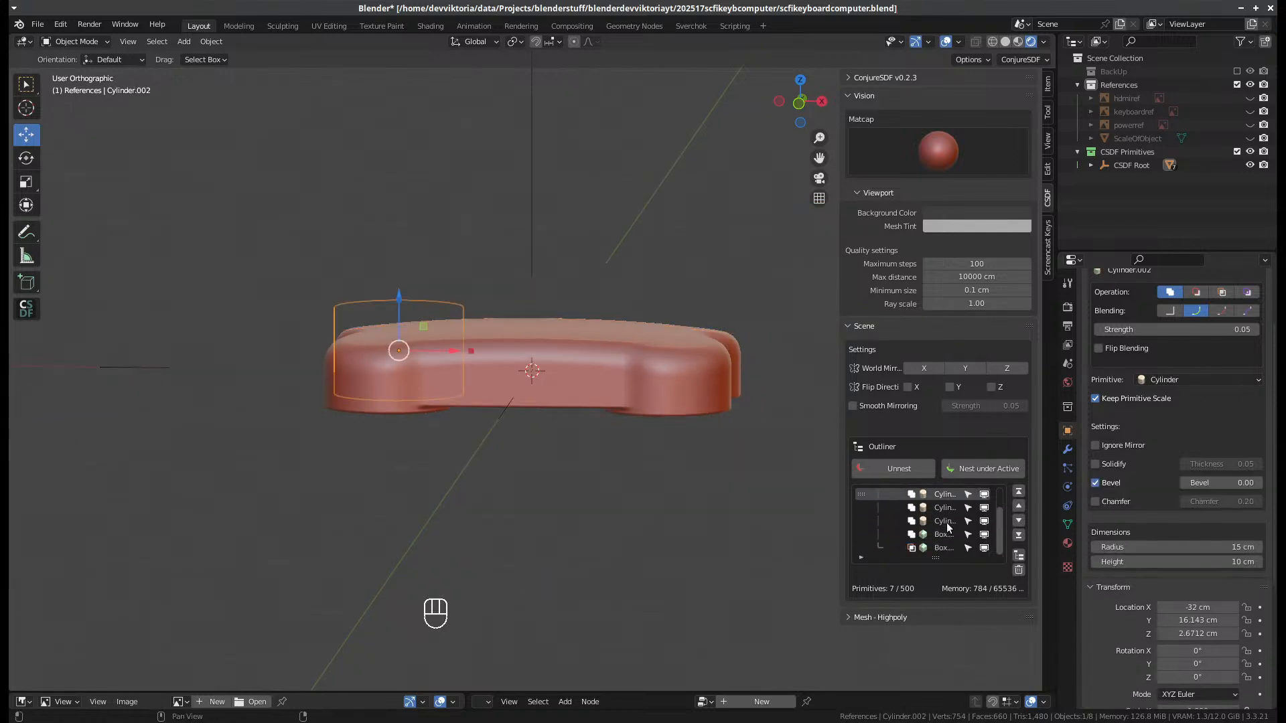
pyautogui.click(945, 521)
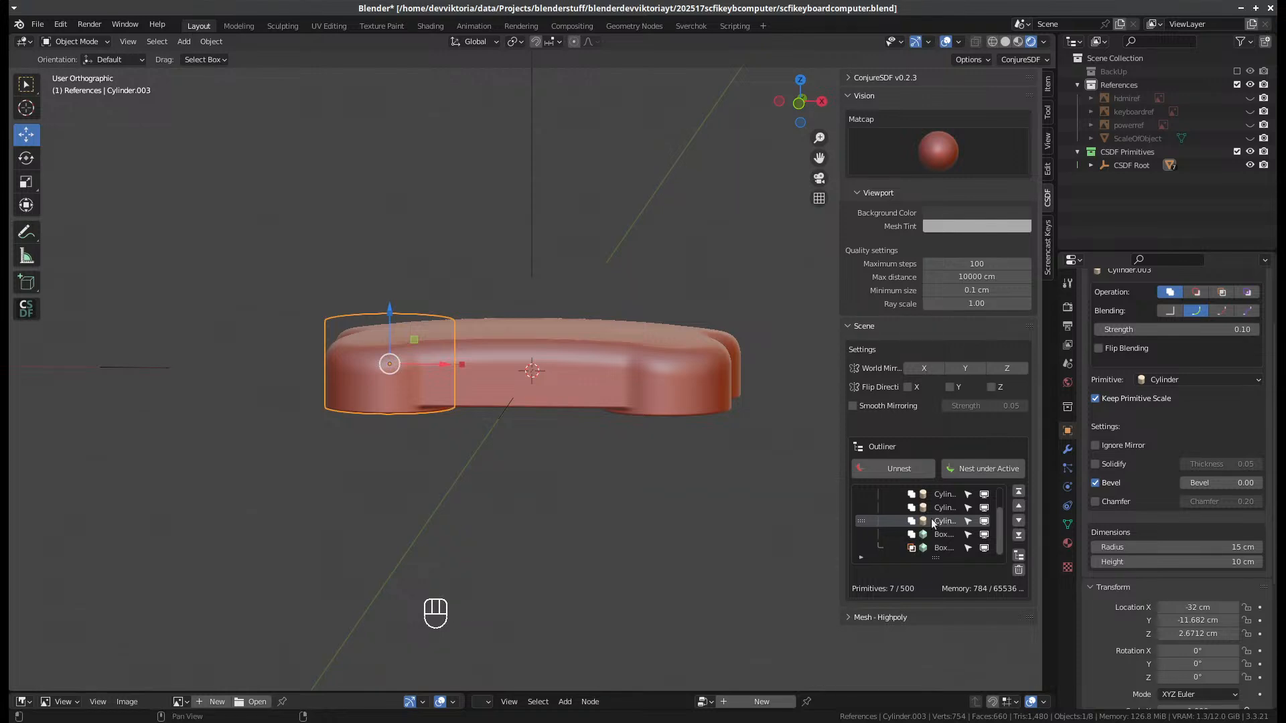
pyautogui.scroll(2, 520, 414)
pyautogui.moveTo(521, 414); pyautogui.dragTo(525, 450, button='middle')
pyautogui.click(248, 304)
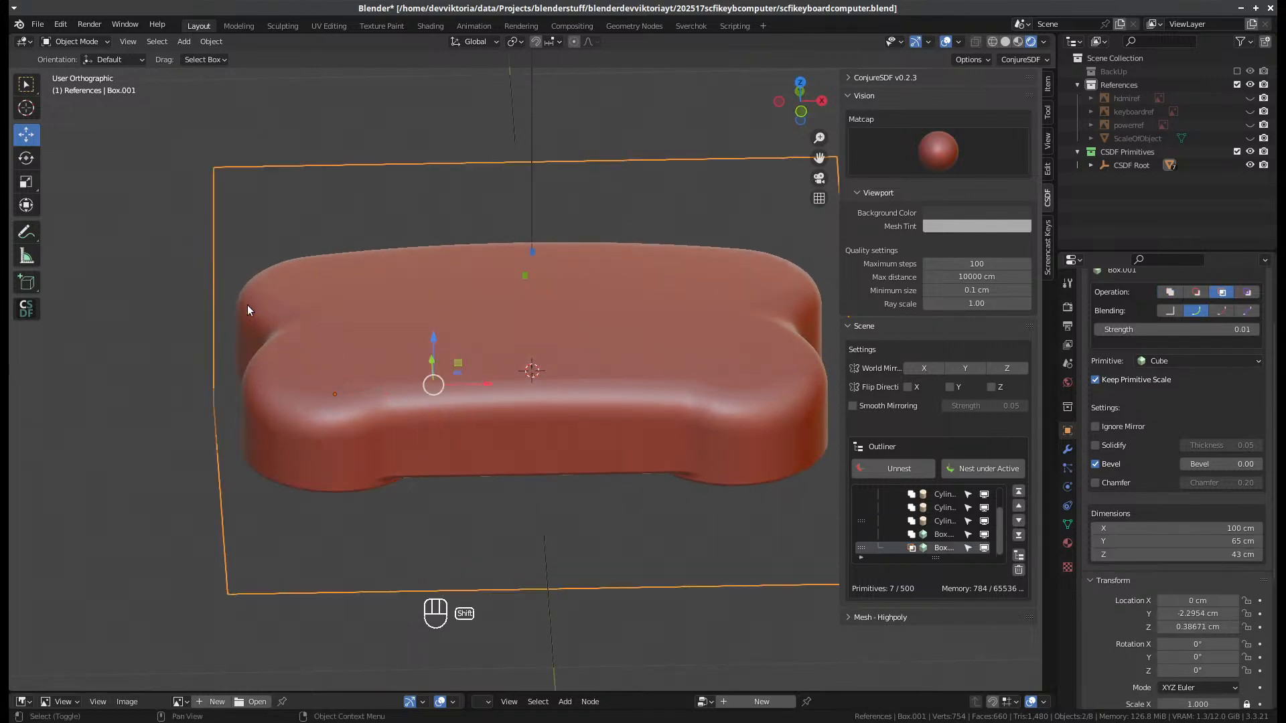
# - Make the ellipsoid and both cubes unselectable, collapsing the Vision settings and lengthening the ConjureSDF outliner list
pyautogui.scroll(2, 974, 523)
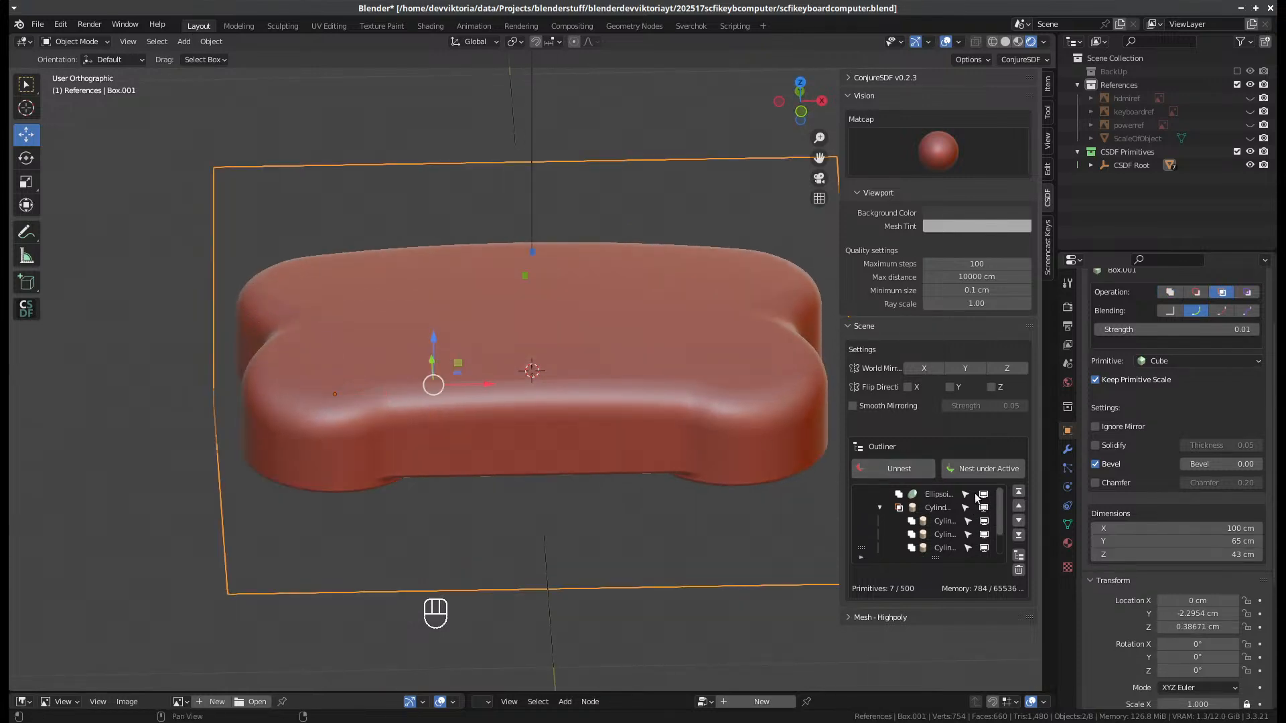
pyautogui.click(965, 494)
pyautogui.click(849, 95)
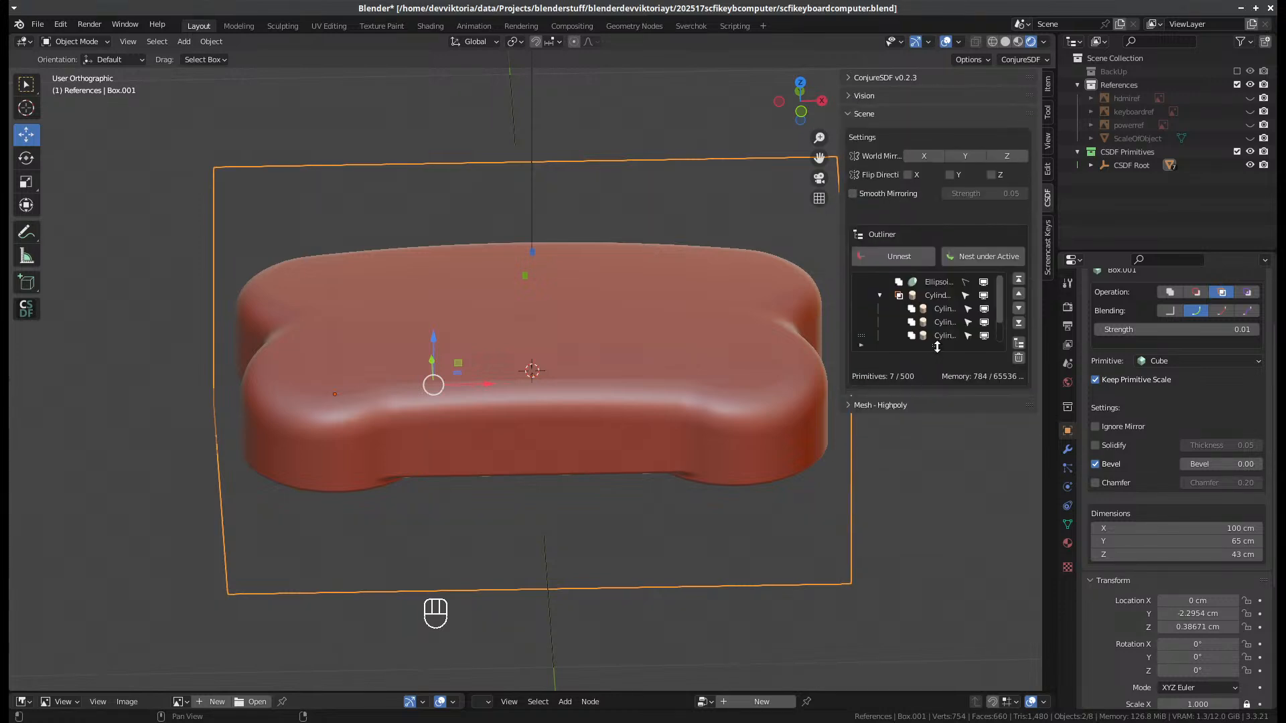
pyautogui.moveTo(937, 346); pyautogui.dragTo(936, 601)
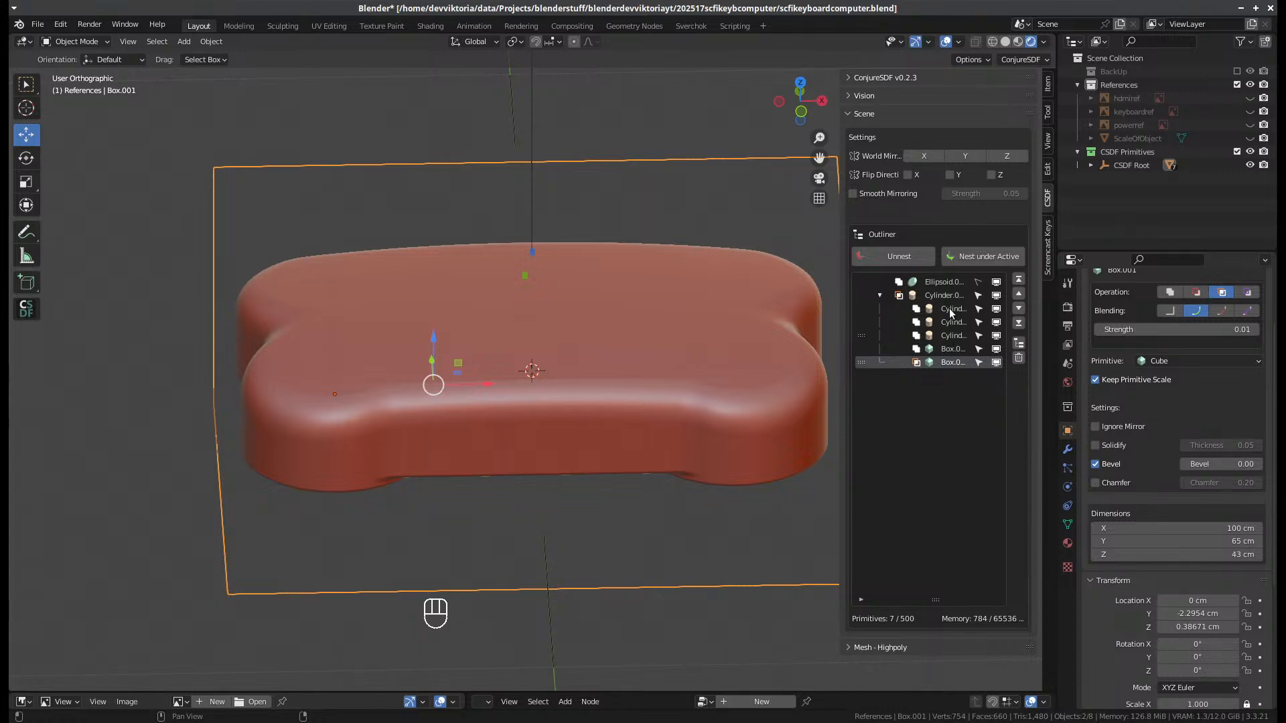
pyautogui.click(974, 364)
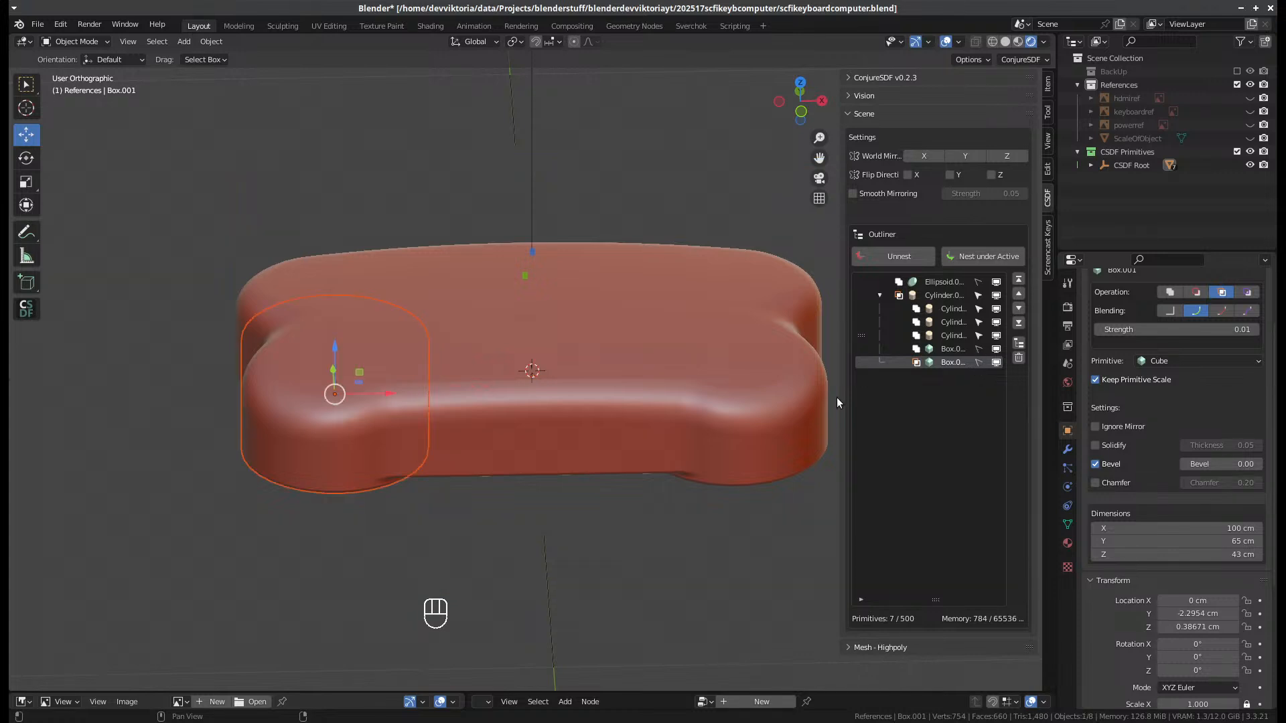
# - Select all four corner cylinders, increase their height to 18 cm and raise them together, with the parent at about Z 6.17 cm
pyautogui.scroll(-2, 557, 403)
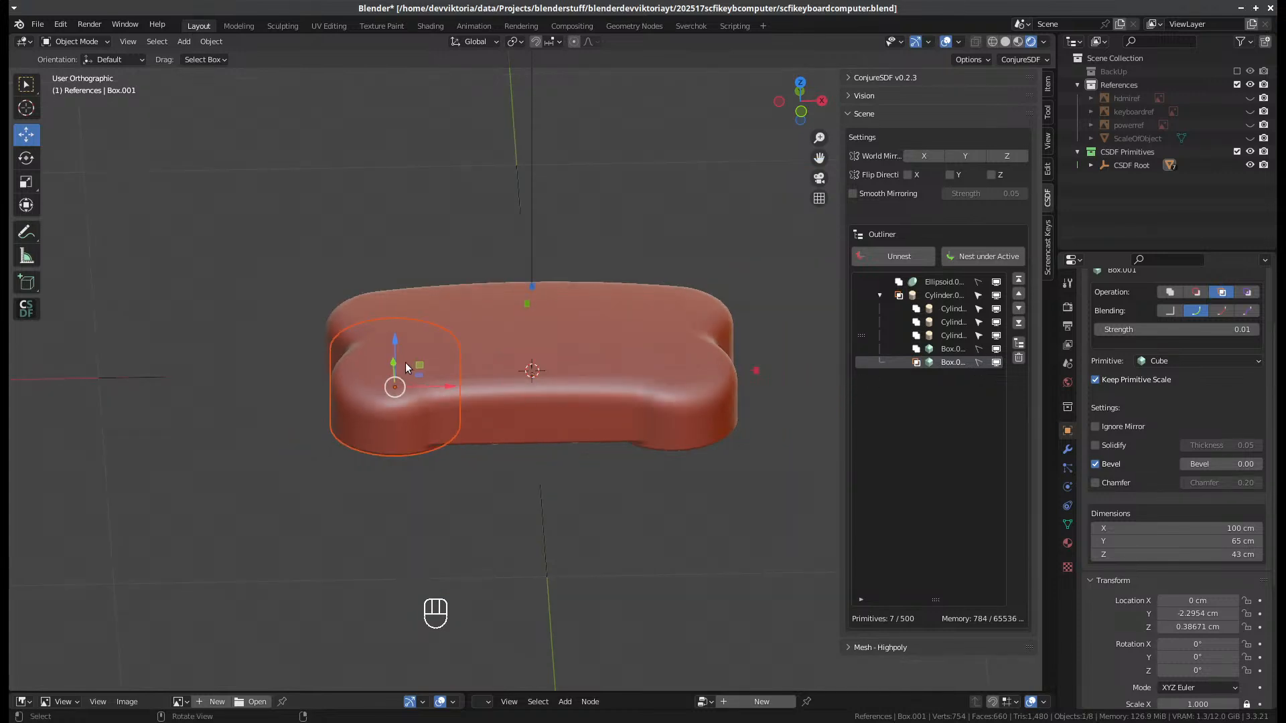
pyautogui.click(382, 407)
pyautogui.keyDown('shift'); pyautogui.click(339, 326); pyautogui.keyUp('shift')
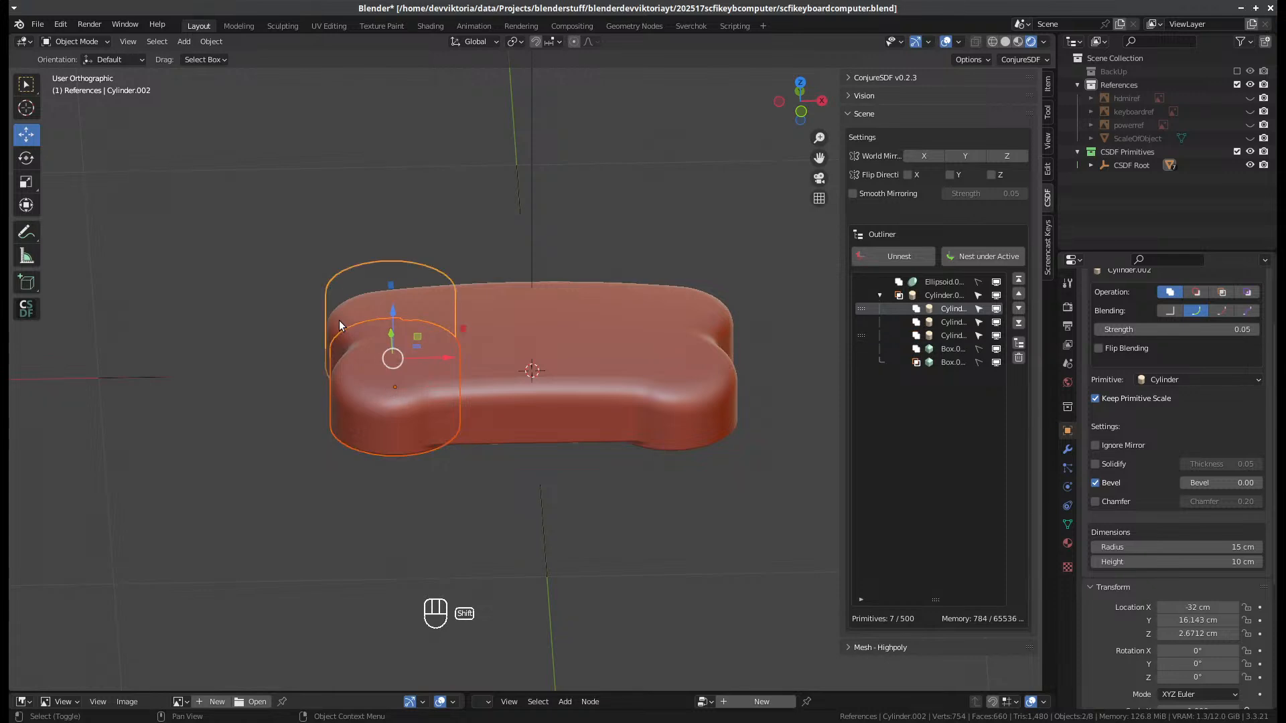
pyautogui.keyDown('shift'); pyautogui.click(708, 346); pyautogui.keyUp('shift')
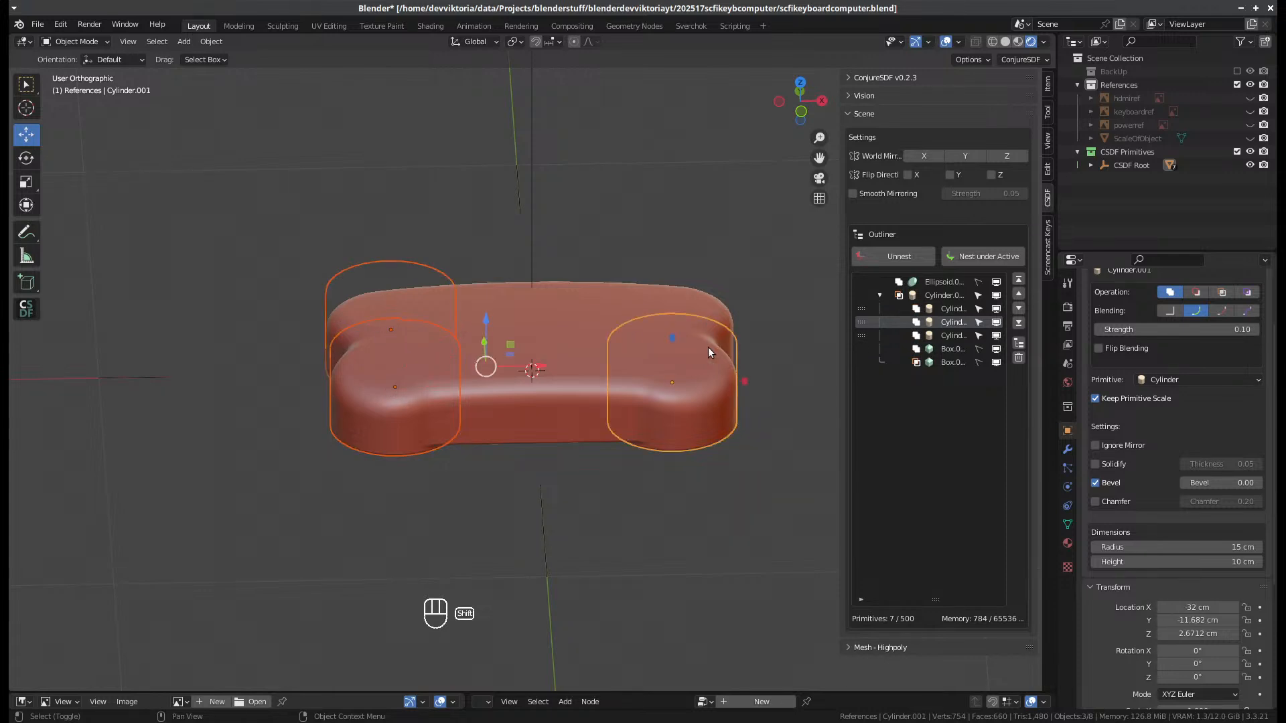
pyautogui.keyDown('shift'); pyautogui.click(718, 311); pyautogui.keyUp('shift')
pyautogui.moveTo(680, 356); pyautogui.dragTo(605, 399, button='middle')
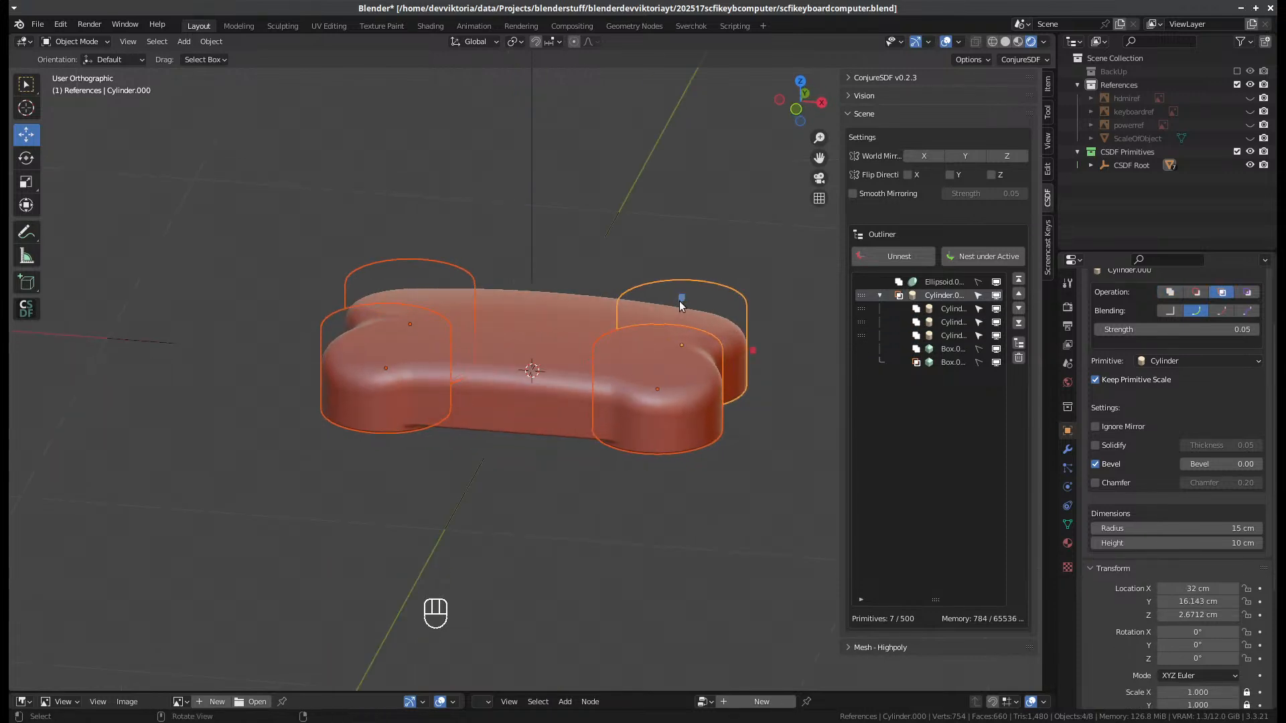
pyautogui.moveTo(682, 305); pyautogui.dragTo(681, 266)
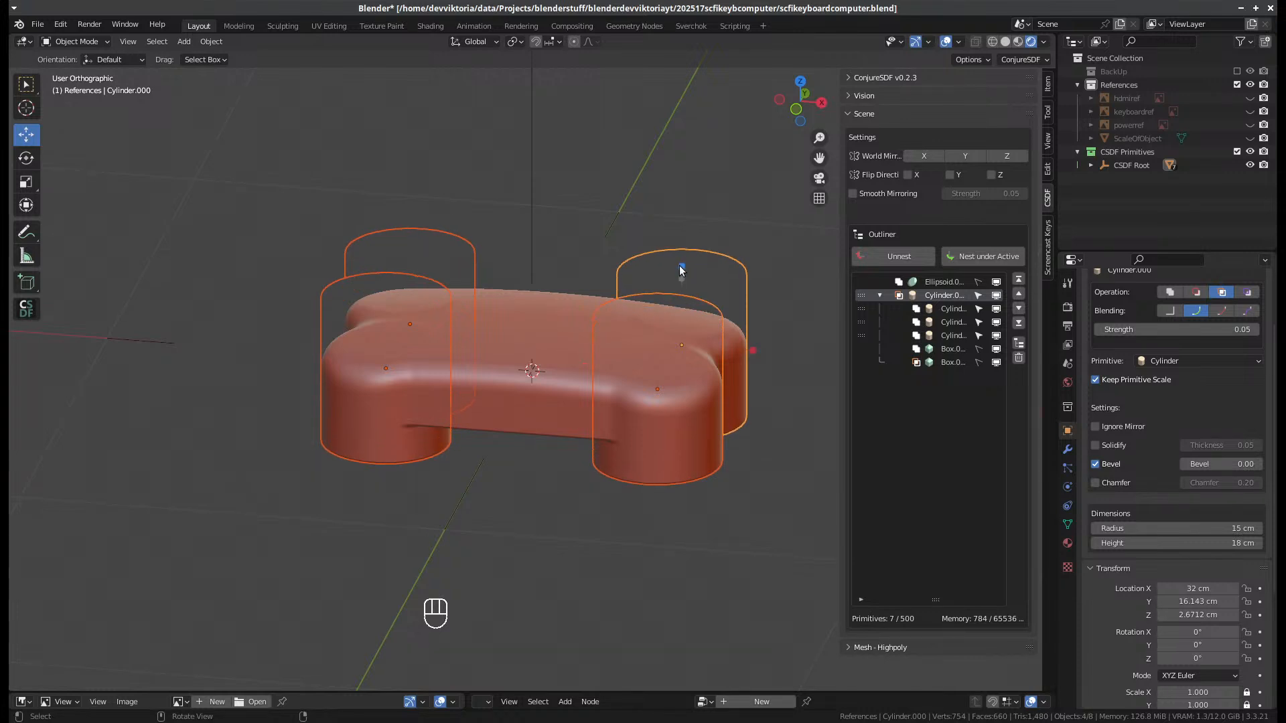
pyautogui.moveTo(533, 308)
pyautogui.mouseDown()
pyautogui.moveTo(547, 273)
pyautogui.moveTo(544, 293)
pyautogui.mouseUp()
pyautogui.moveTo(535, 363); pyautogui.dragTo(542, 339, button='middle')
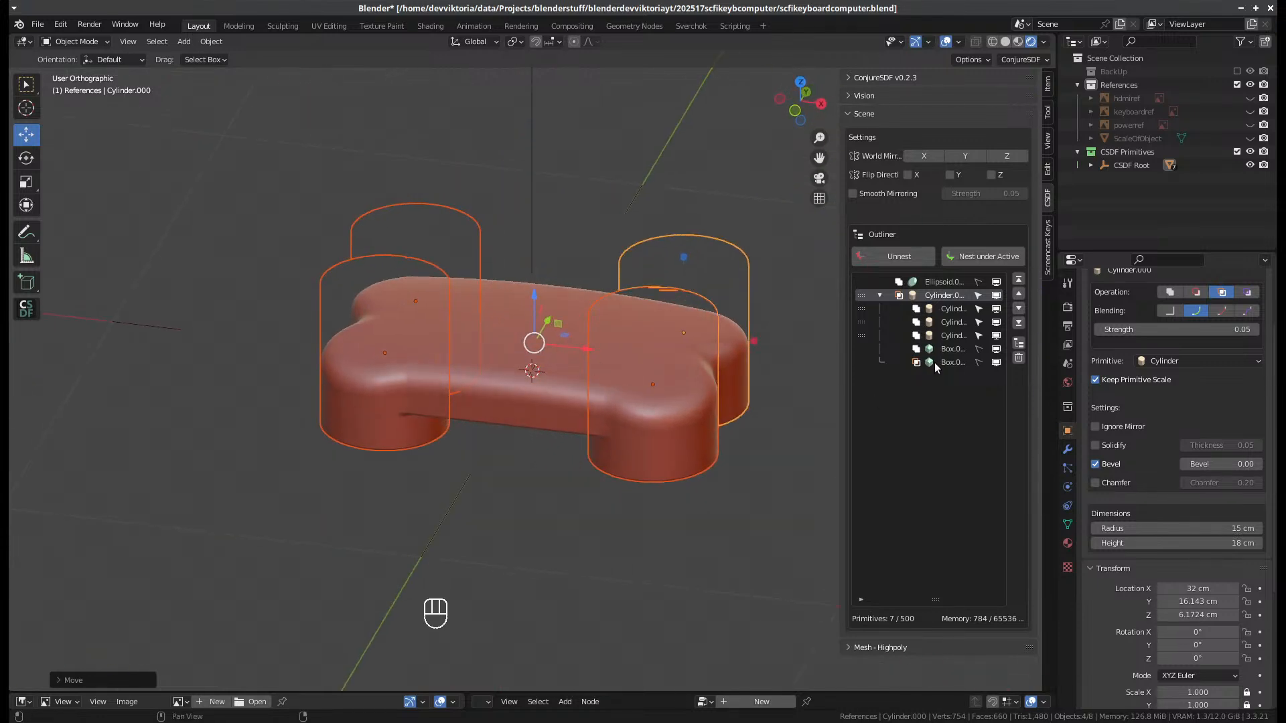
# - Make the central cube selectable again and lower it to about Z -2.05 cm
pyautogui.click(949, 351)
pyautogui.moveTo(493, 388); pyautogui.dragTo(609, 379, button='middle')
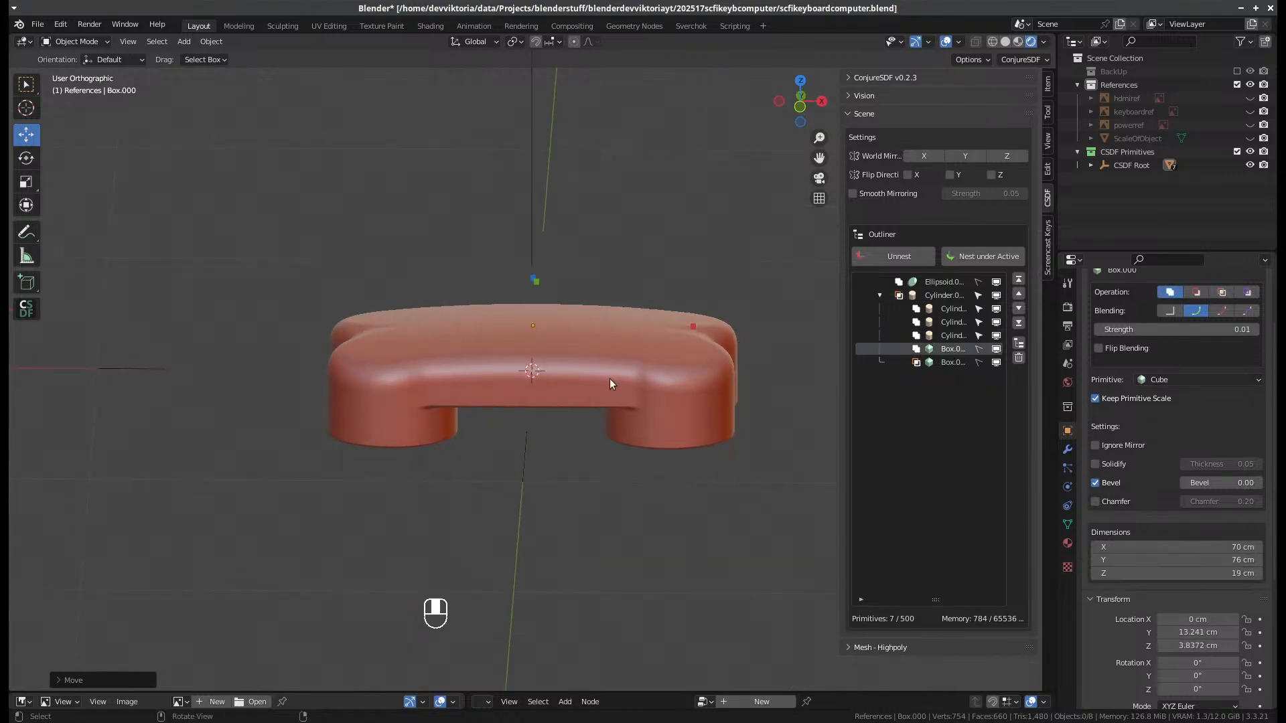
pyautogui.click(976, 347)
pyautogui.moveTo(539, 280)
pyautogui.mouseDown(button='middle')
pyautogui.moveTo(532, 291)
pyautogui.moveTo(549, 277)
pyautogui.mouseUp(button='middle')
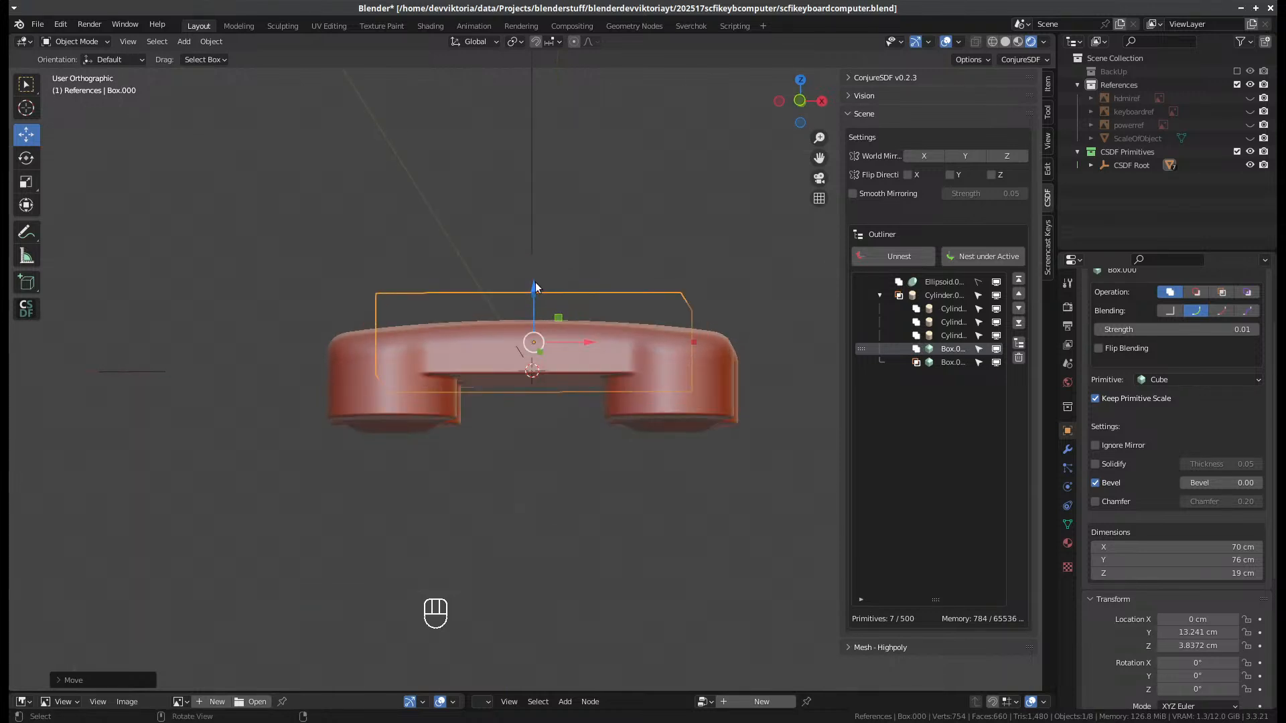
pyautogui.moveTo(533, 283); pyautogui.dragTo(533, 312)
pyautogui.moveTo(533, 321); pyautogui.dragTo(578, 377, button='middle')
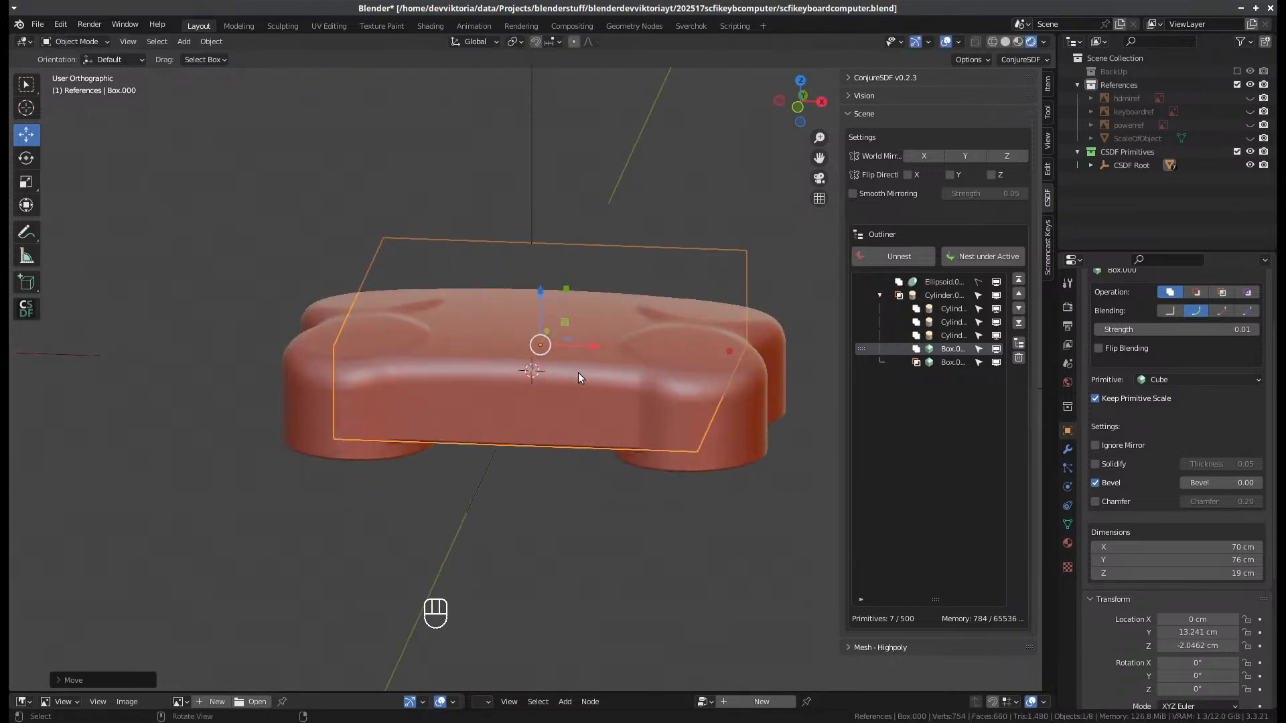
# - Set the central cube's Z dimension to 21 cm and raise it to about Z 1.52 cm
pyautogui.moveTo(540, 303)
pyautogui.mouseDown(button='middle')
pyautogui.moveTo(540, 292)
pyautogui.moveTo(553, 343)
pyautogui.moveTo(543, 323)
pyautogui.mouseUp(button='middle')
pyautogui.scroll(5, 543, 314)
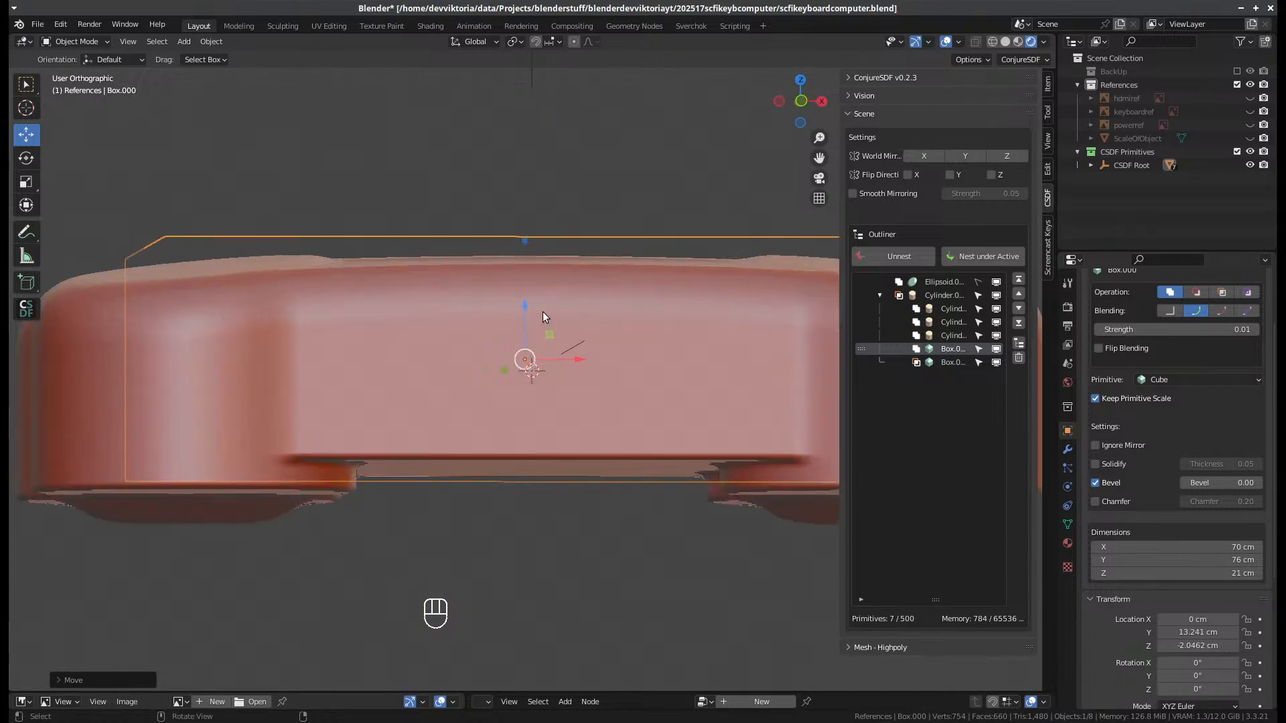
pyautogui.moveTo(531, 286)
pyautogui.mouseDown()
pyautogui.moveTo(538, 253)
pyautogui.moveTo(540, 268)
pyautogui.mouseUp()
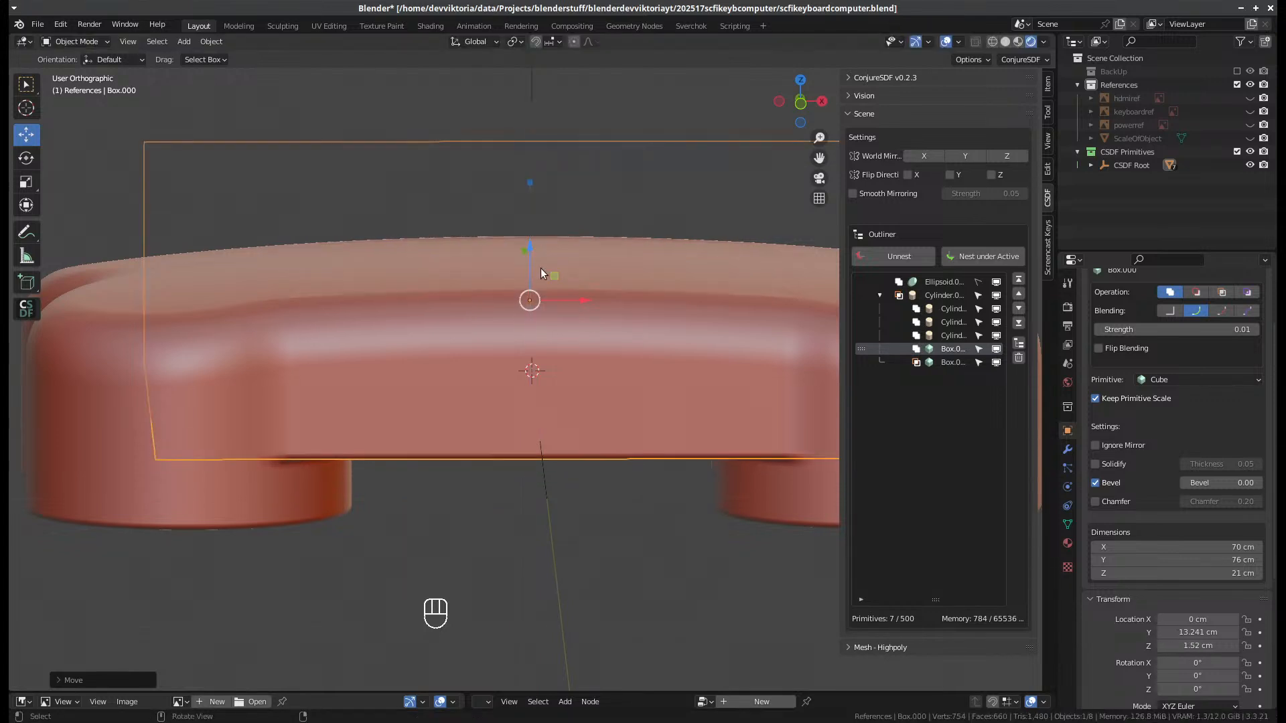
pyautogui.moveTo(541, 268); pyautogui.dragTo(476, 384, button='middle')
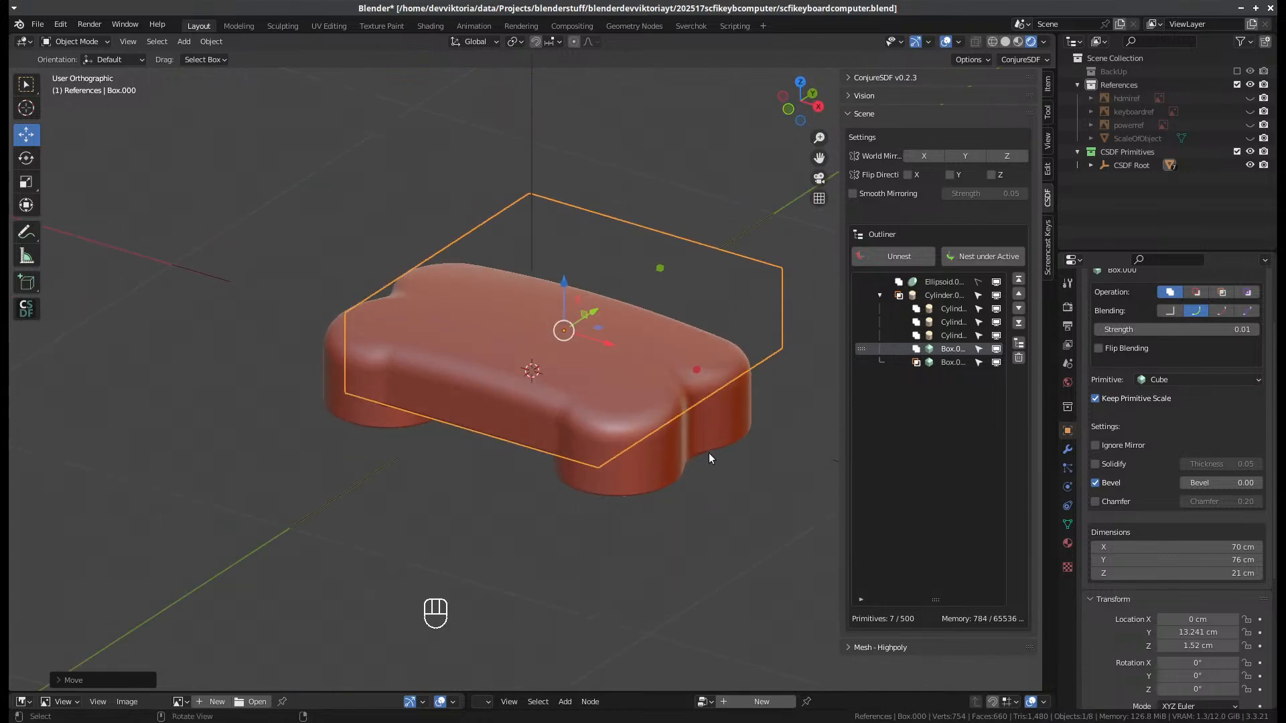
# - Select the parent and nested corner cylinders one by one and compare their settings and outlines
pyautogui.keyDown('shift'); pyautogui.click(949, 298); pyautogui.keyUp('shift')
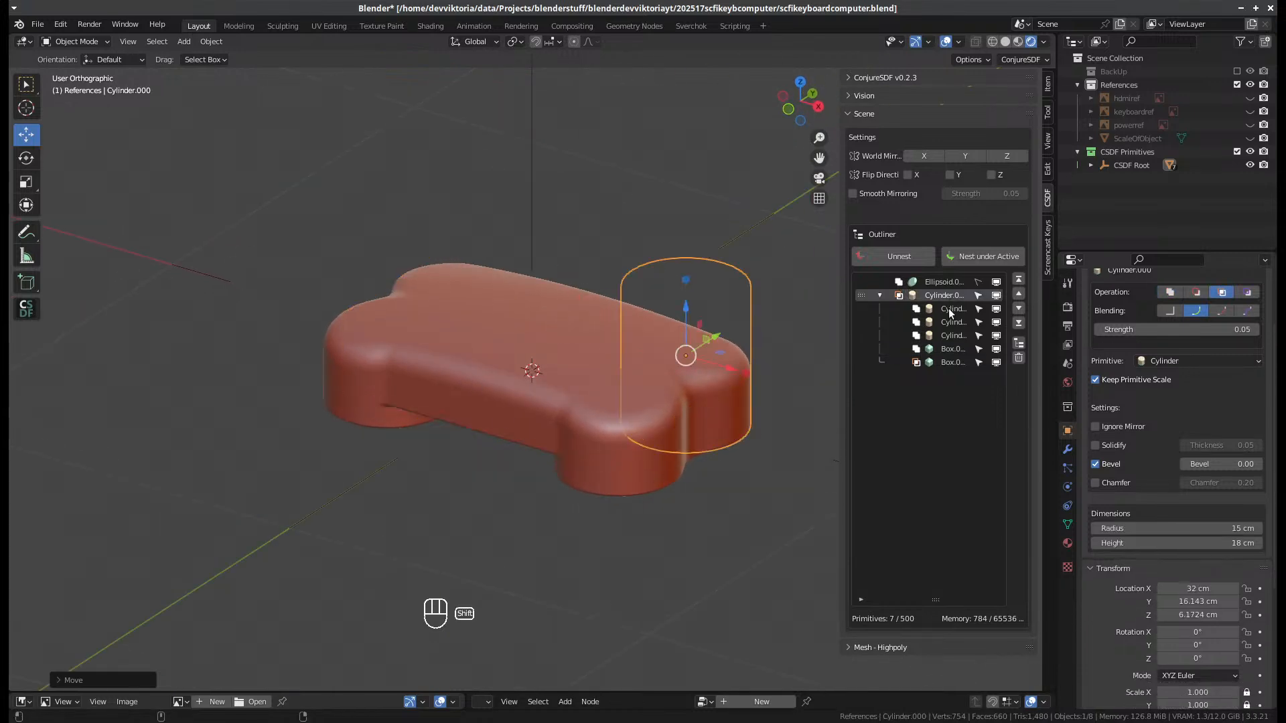
pyautogui.click(948, 308)
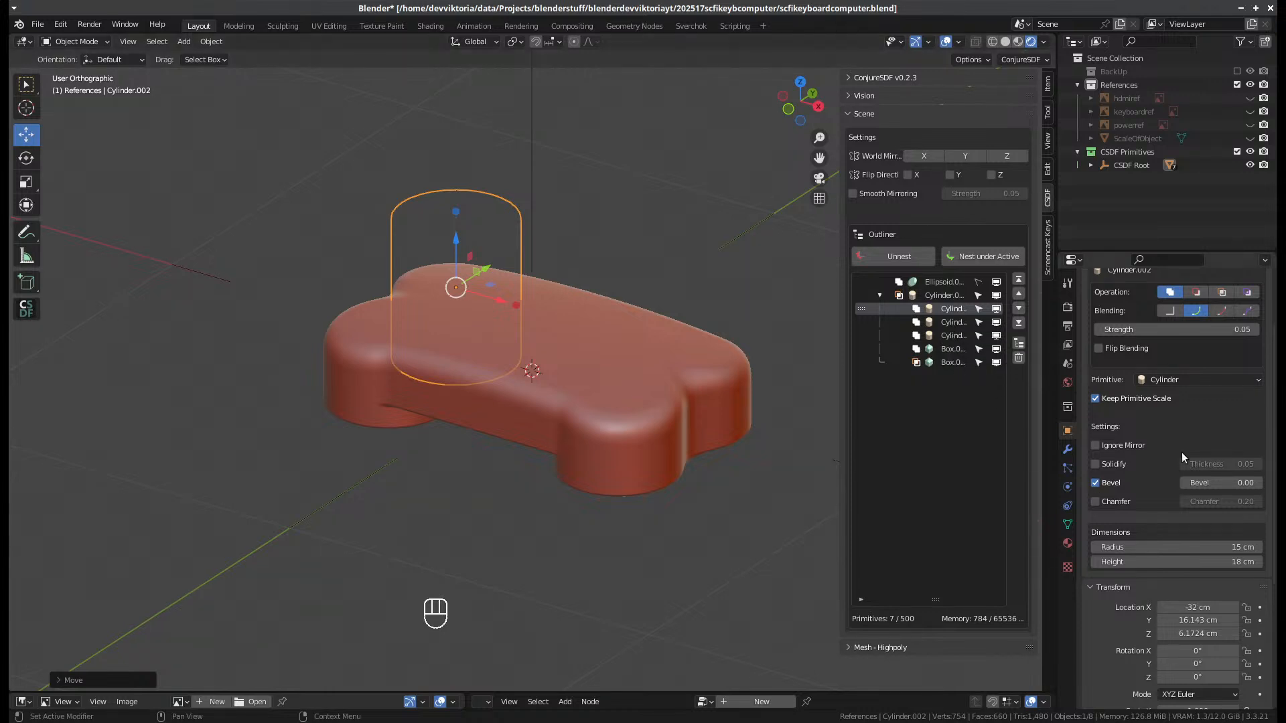
pyautogui.click(953, 321)
pyautogui.click(952, 335)
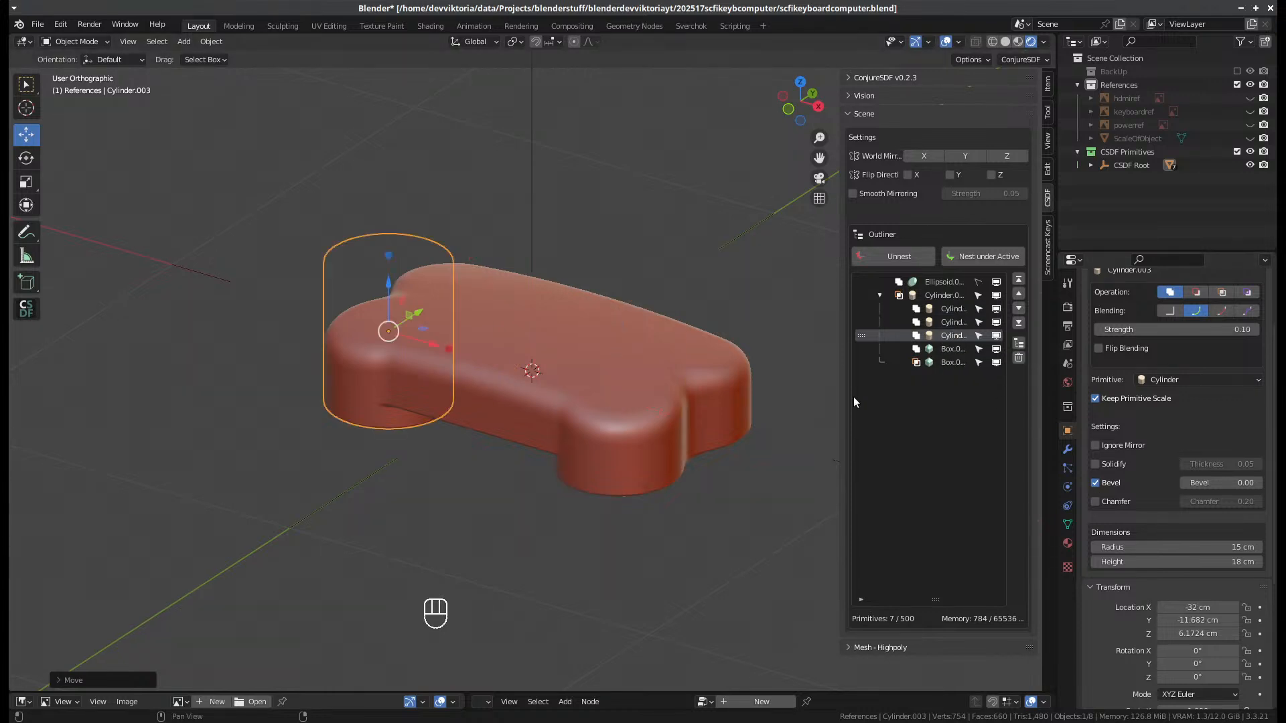
pyautogui.moveTo(671, 449); pyautogui.dragTo(721, 432, button='middle')
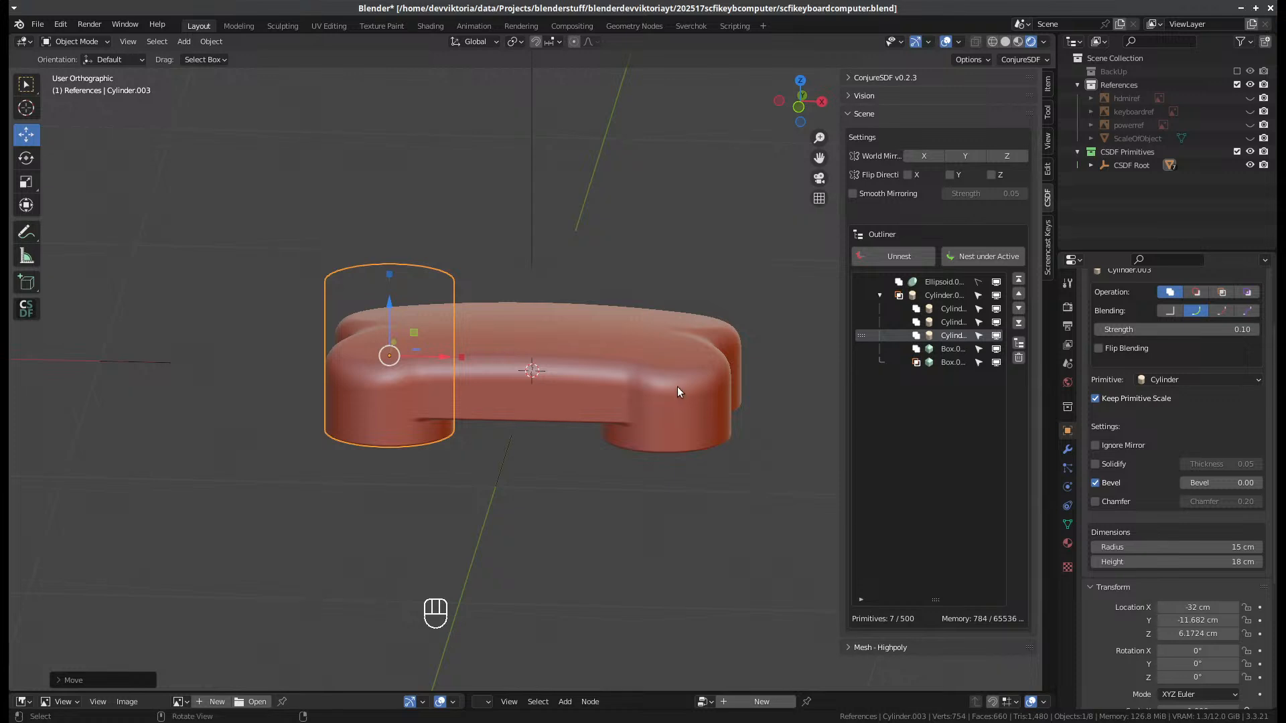
# - Raise the large intersecting cube to about Z 9.21 cm so its lower face trims the body higher
pyautogui.click(954, 349)
pyautogui.click(950, 362)
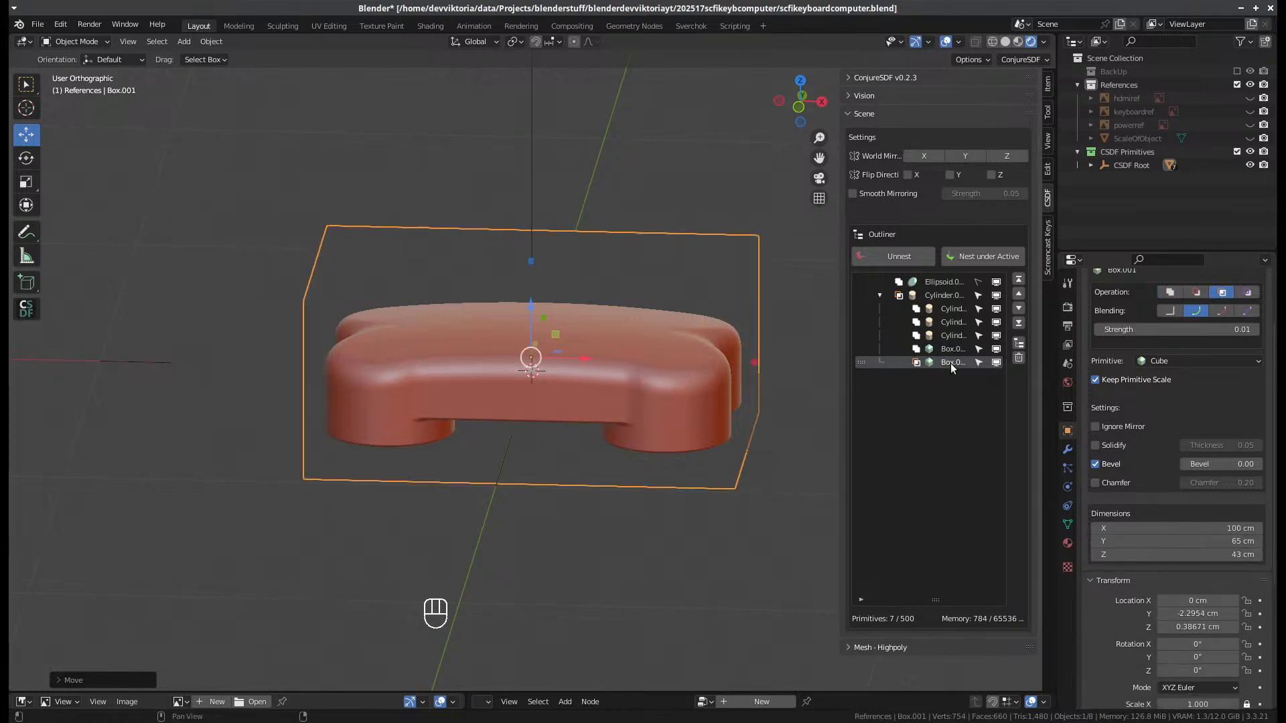
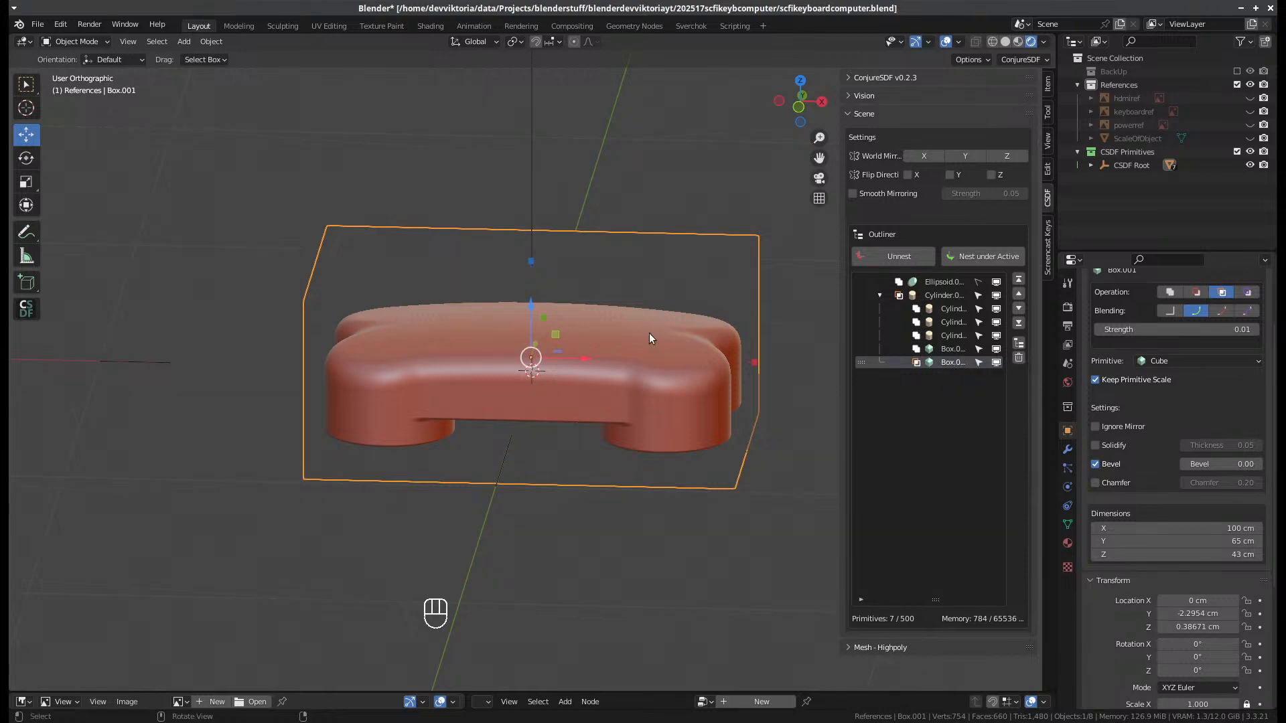
pyautogui.moveTo(529, 308); pyautogui.dragTo(539, 267)
pyautogui.moveTo(535, 296); pyautogui.dragTo(440, 437, button='middle')
pyautogui.press('KP_1')
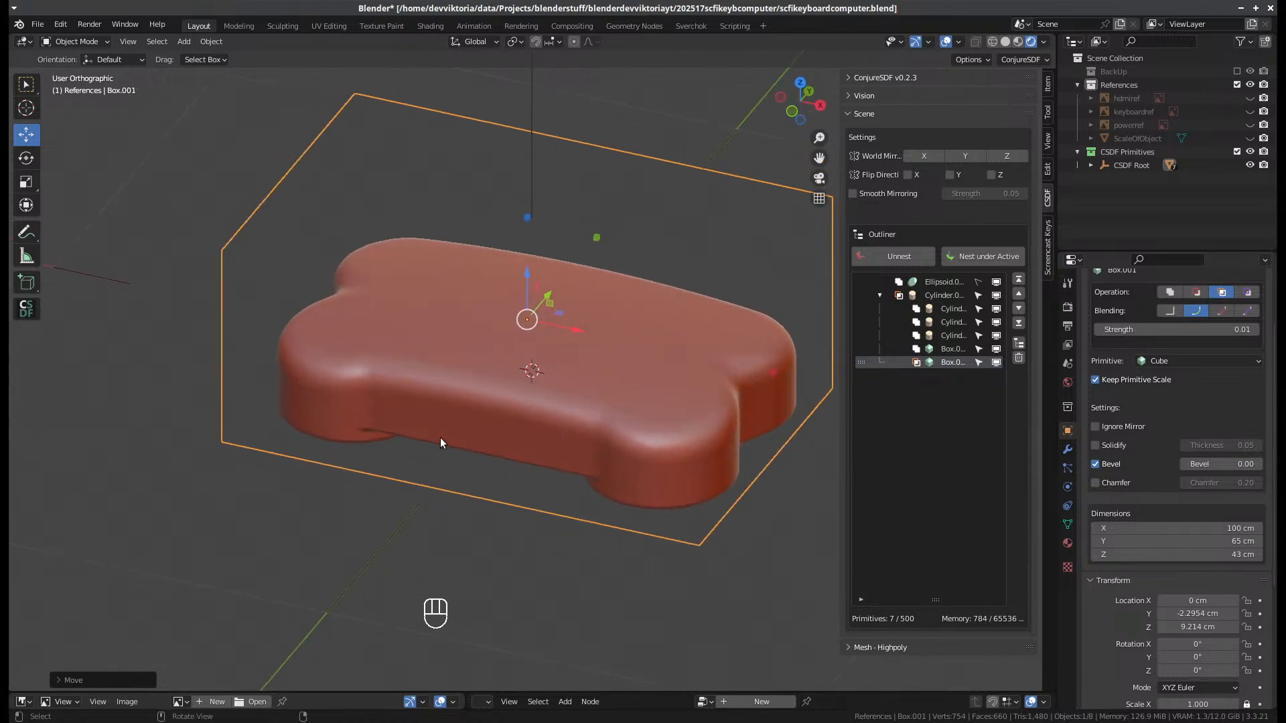
# - Try the ellipsoid's blend strength at 0.00 and undo the change
pyautogui.click(936, 284)
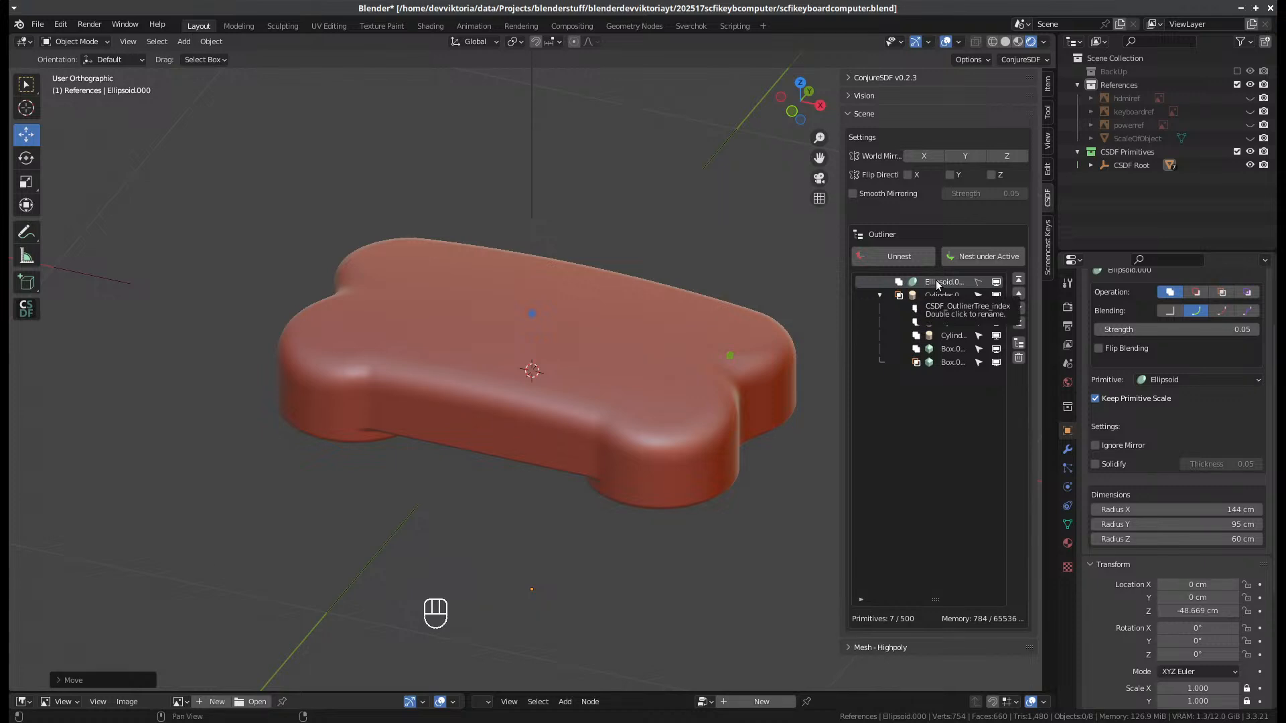
pyautogui.moveTo(1171, 328); pyautogui.dragTo(1126, 328)
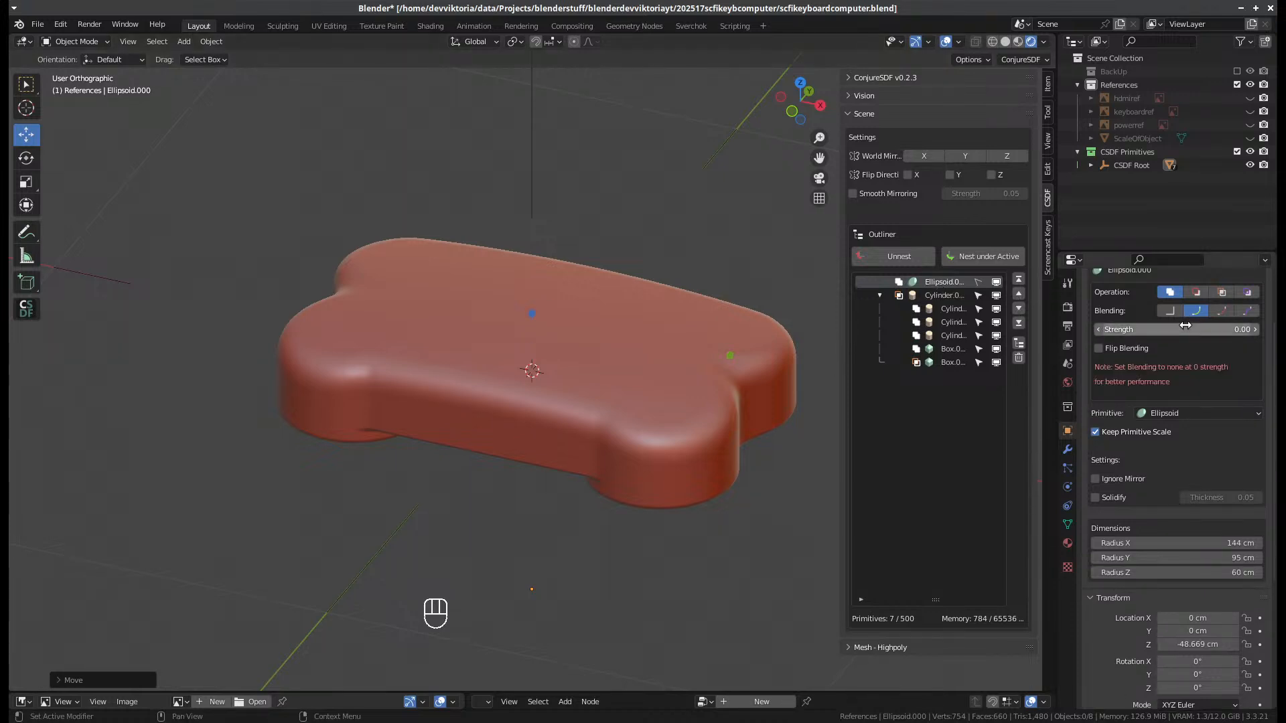
pyautogui.hotkey('ctrl', 'z')
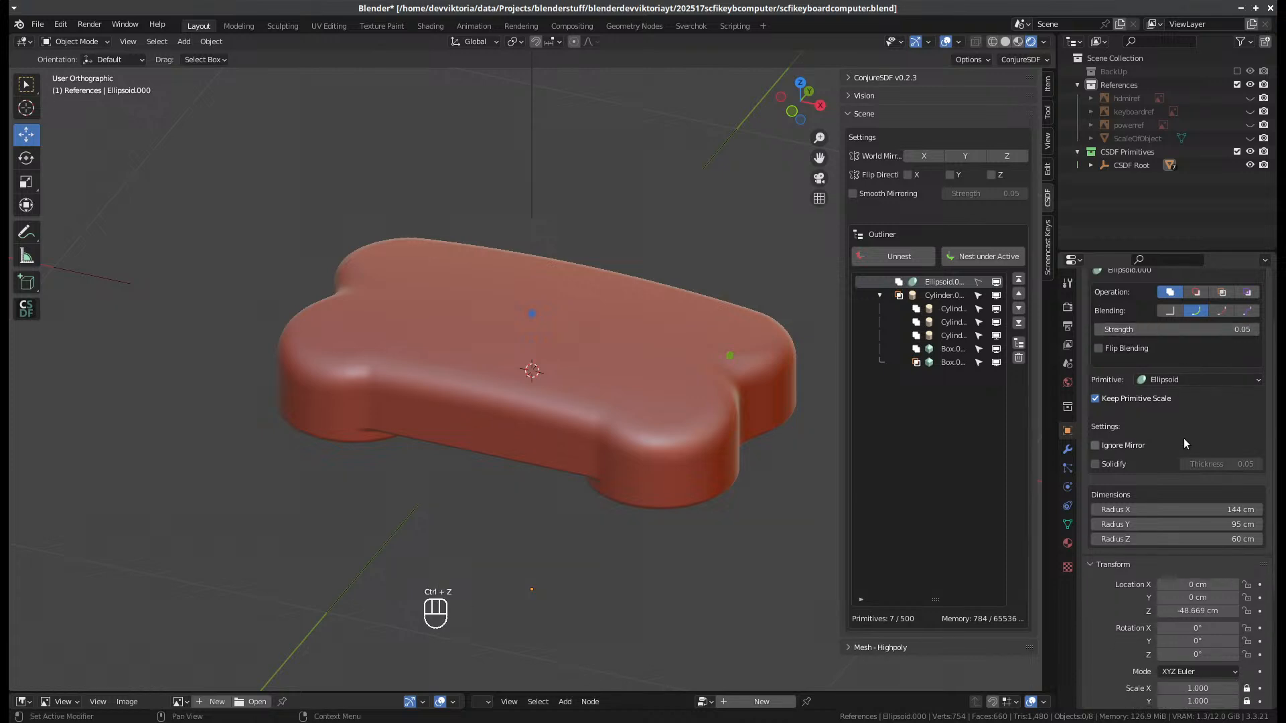
# - Turn off the bevel on all four corner cylinders and both cubes
pyautogui.moveTo(738, 419); pyautogui.dragTo(634, 445, button='middle')
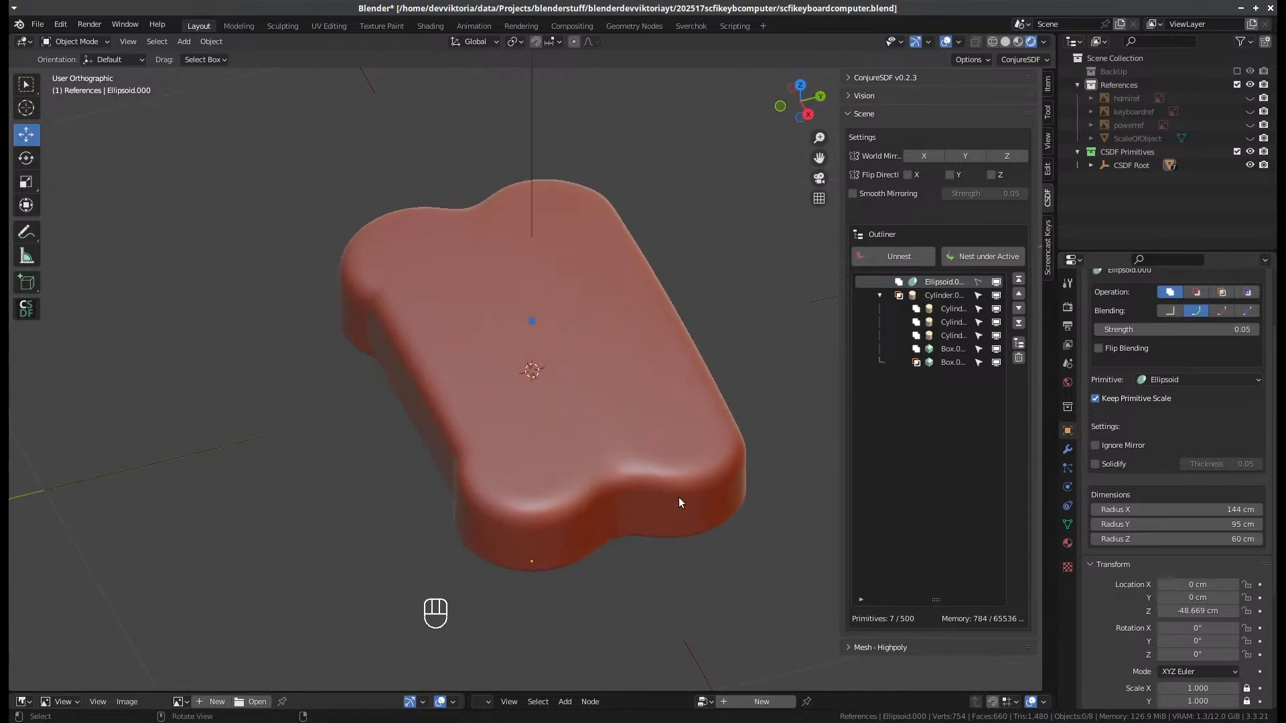
pyautogui.click(746, 493)
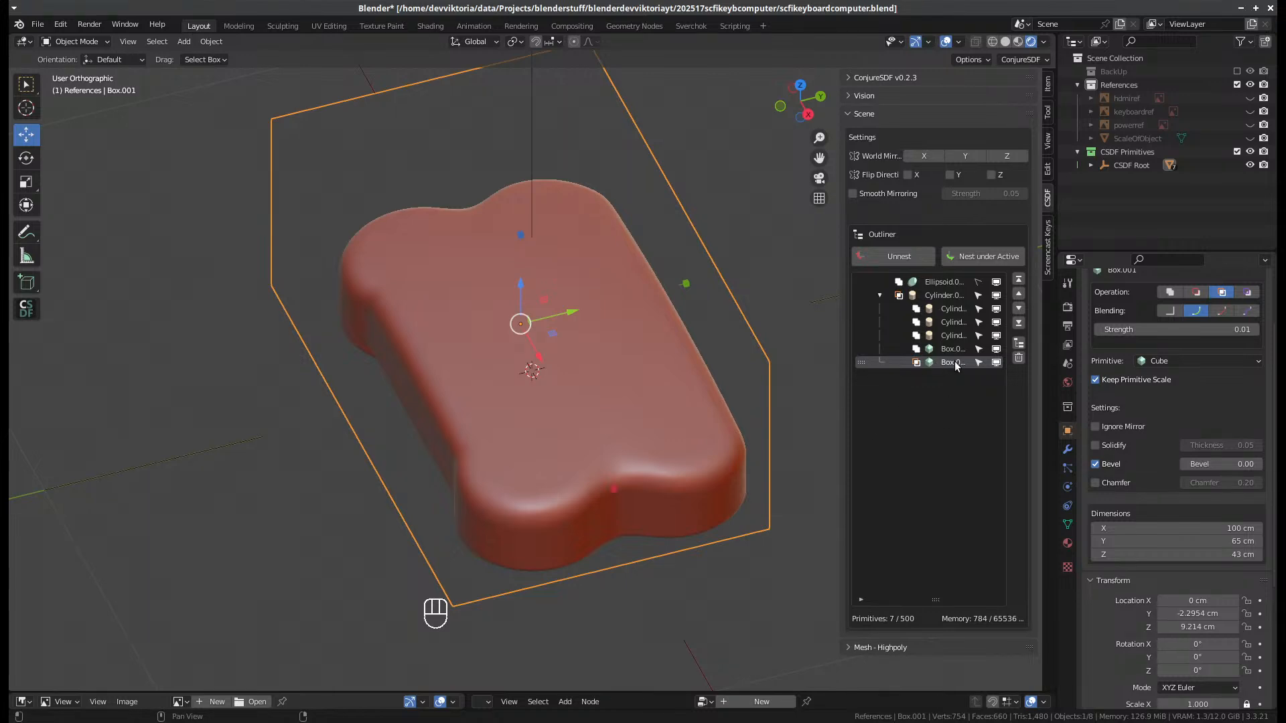
pyautogui.click(953, 309)
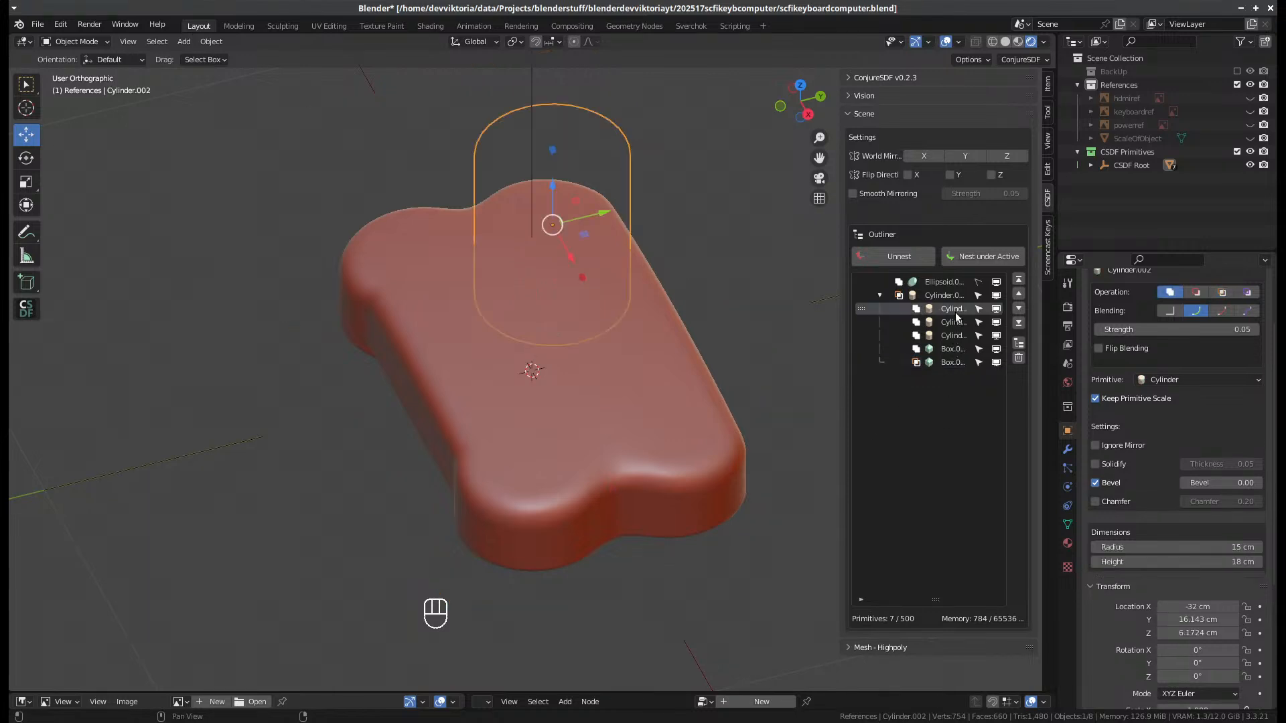
pyautogui.click(1095, 482)
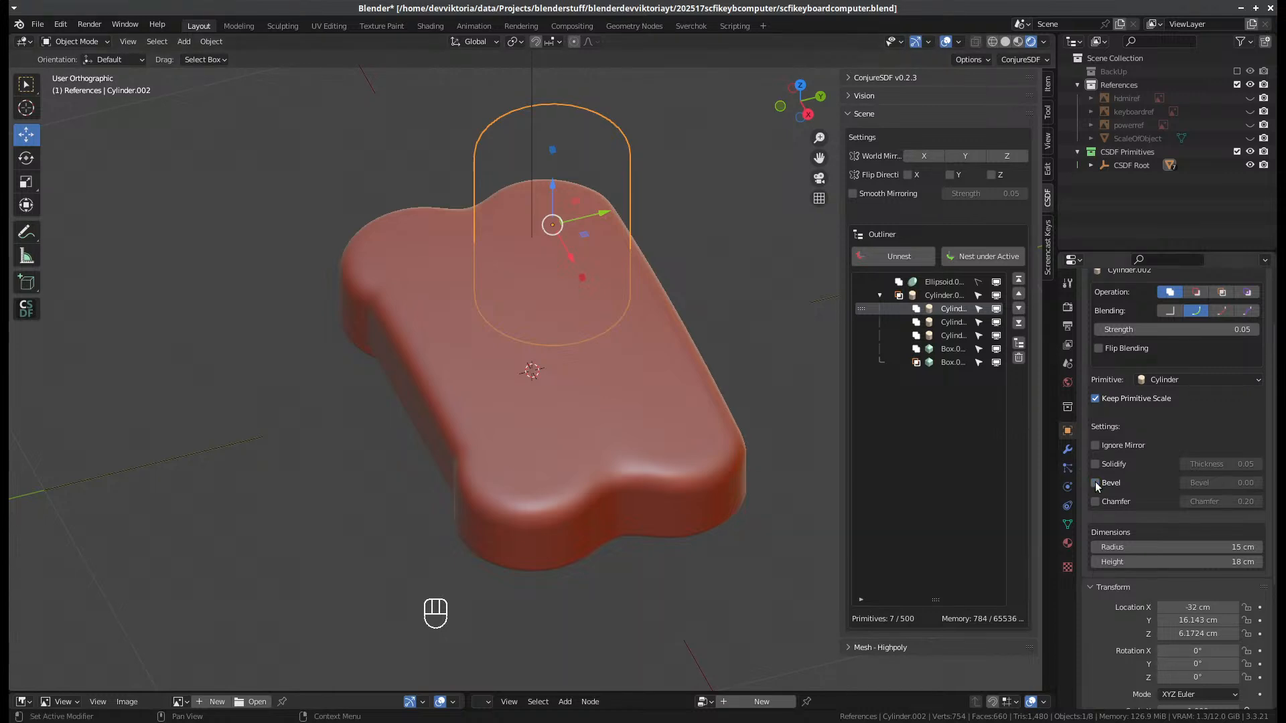
pyautogui.click(966, 323)
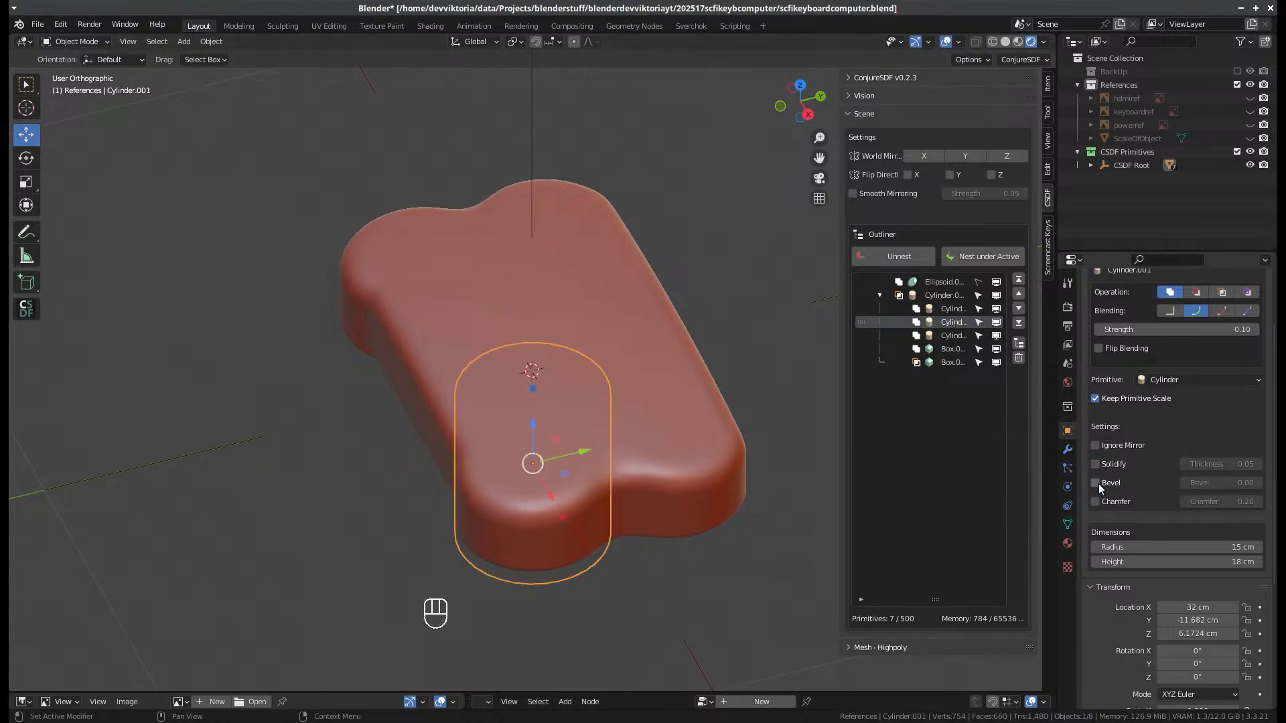
pyautogui.click(955, 336)
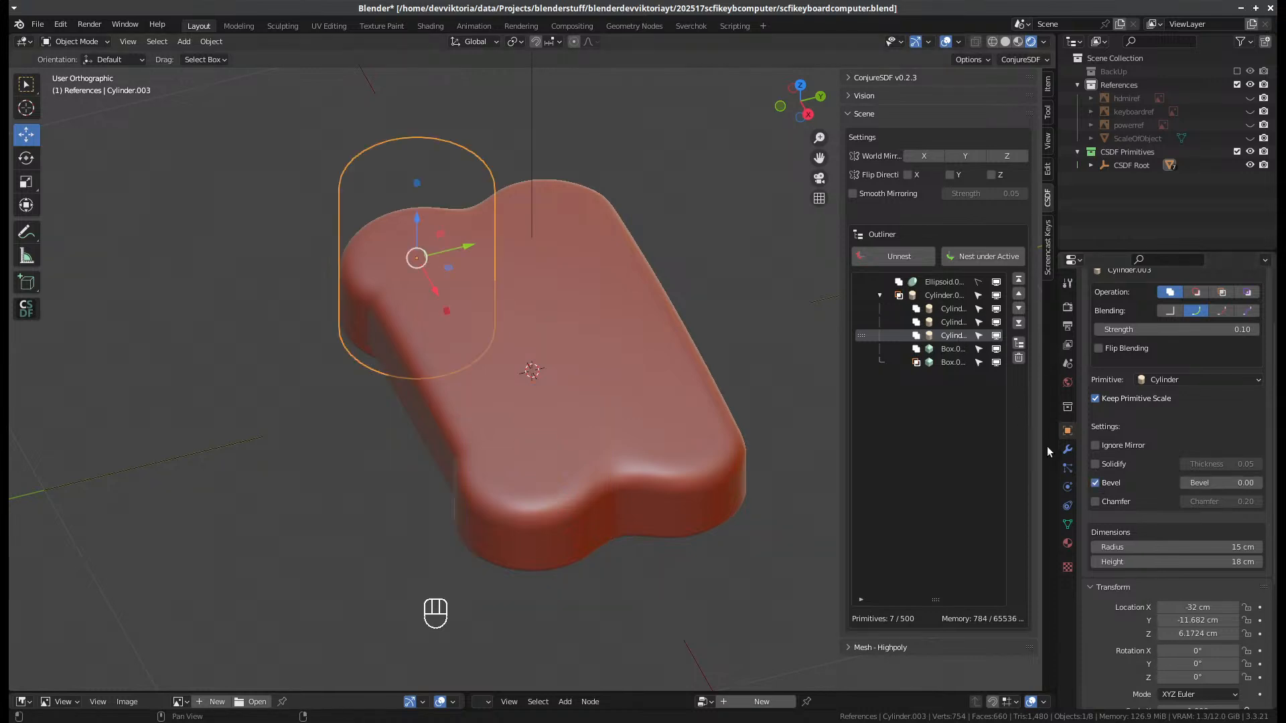
pyautogui.click(953, 362)
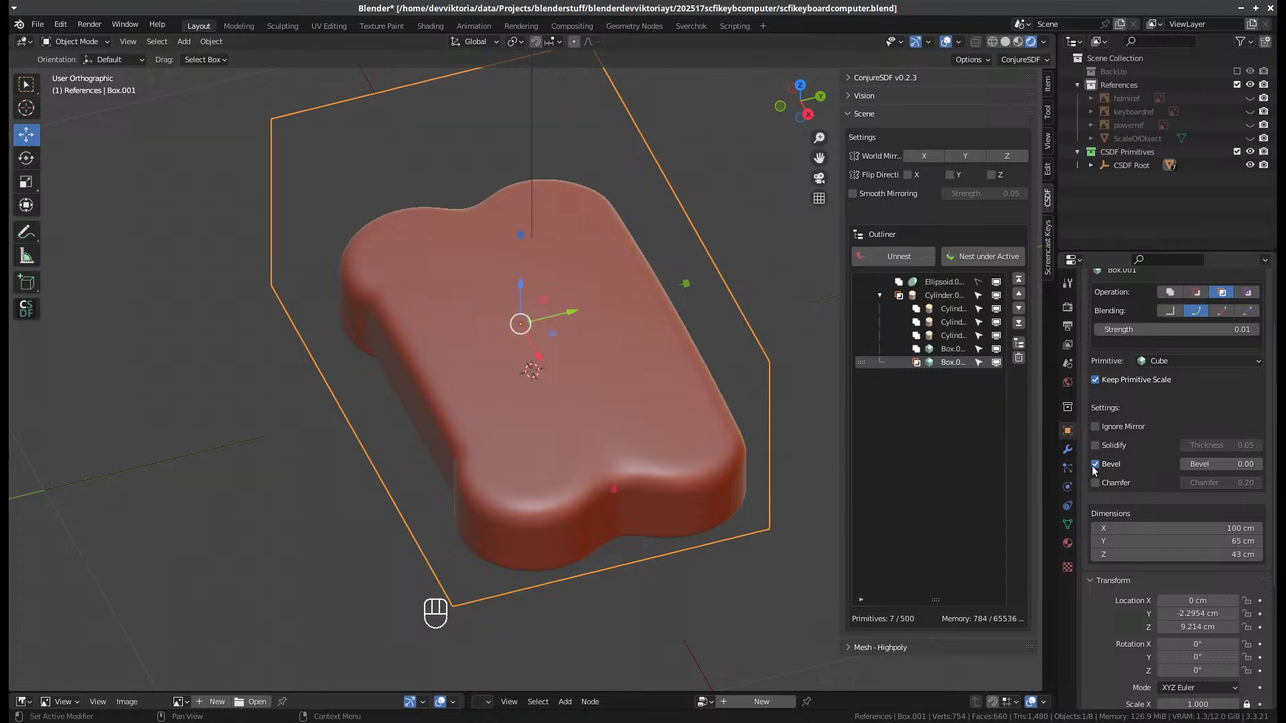
pyautogui.click(958, 349)
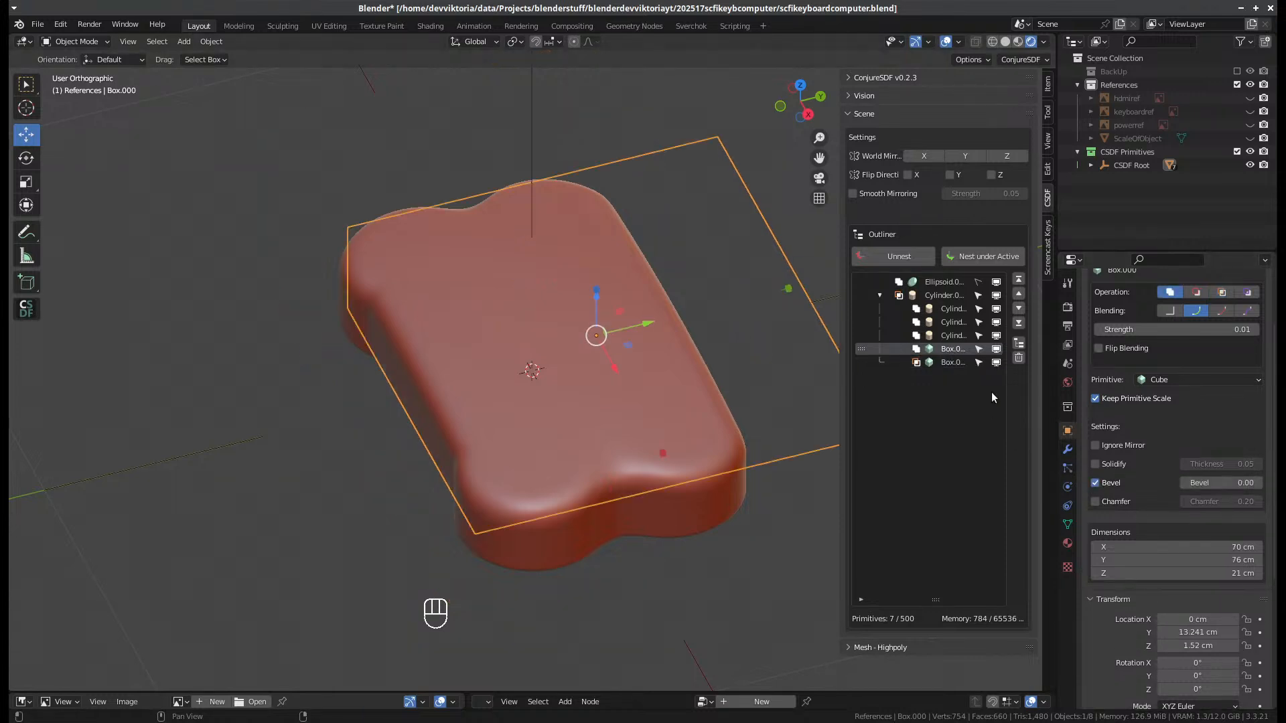
pyautogui.click(1095, 483)
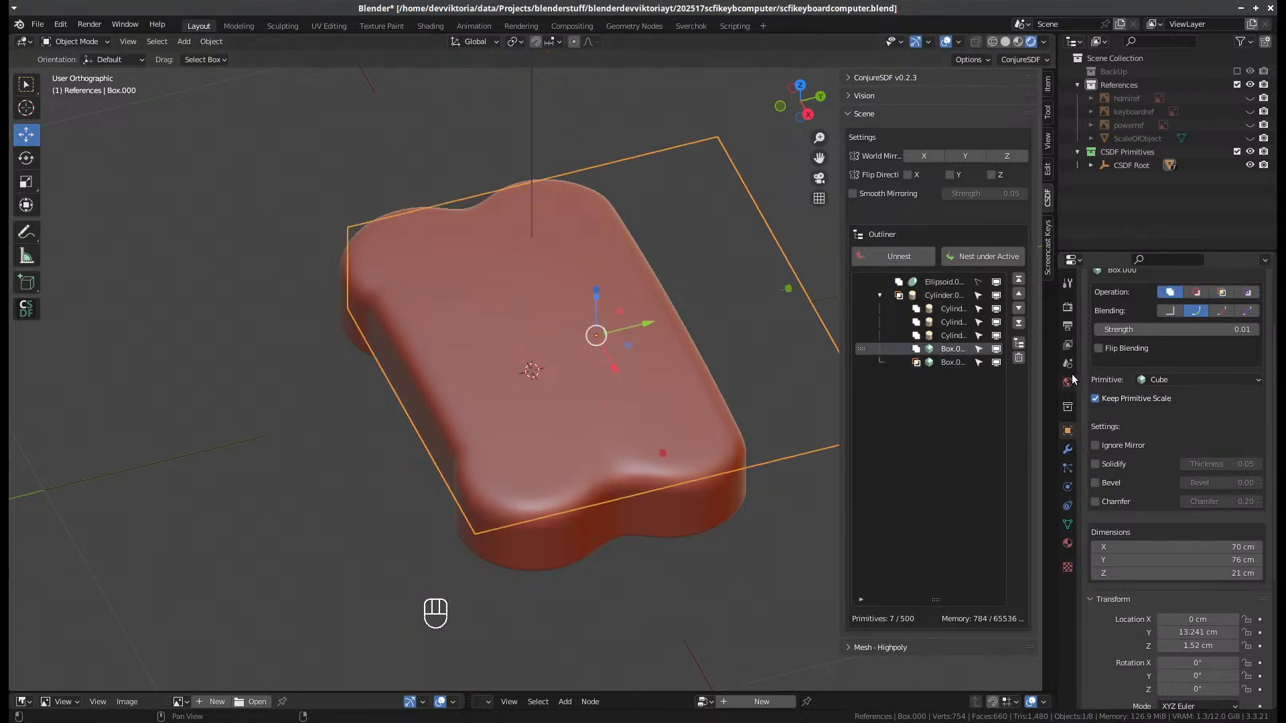
pyautogui.click(942, 296)
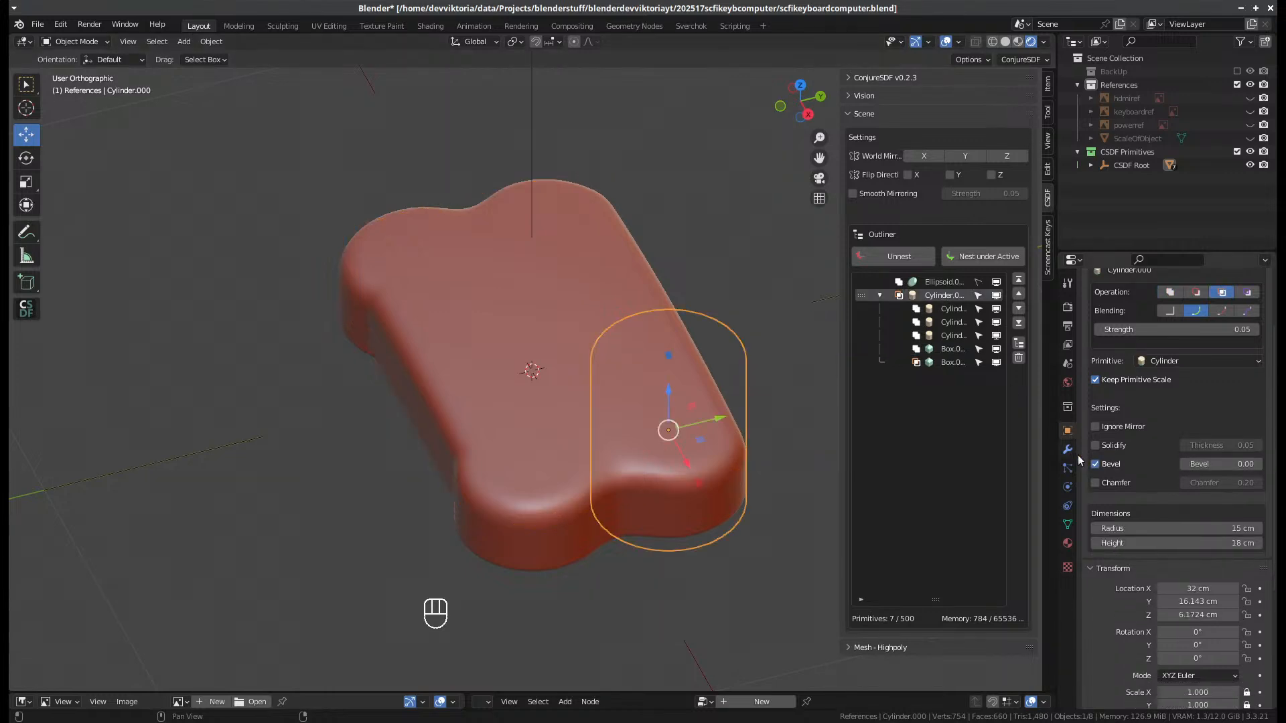
# - Lower the parent cylinder's intersect blend strength to 0.02 and check the sharper top edge
pyautogui.keyDown('shift'); pyautogui.moveTo(1160, 335); pyautogui.dragTo(1131, 335); pyautogui.keyUp('shift')
pyautogui.moveTo(643, 476); pyautogui.dragTo(733, 463, button='middle')
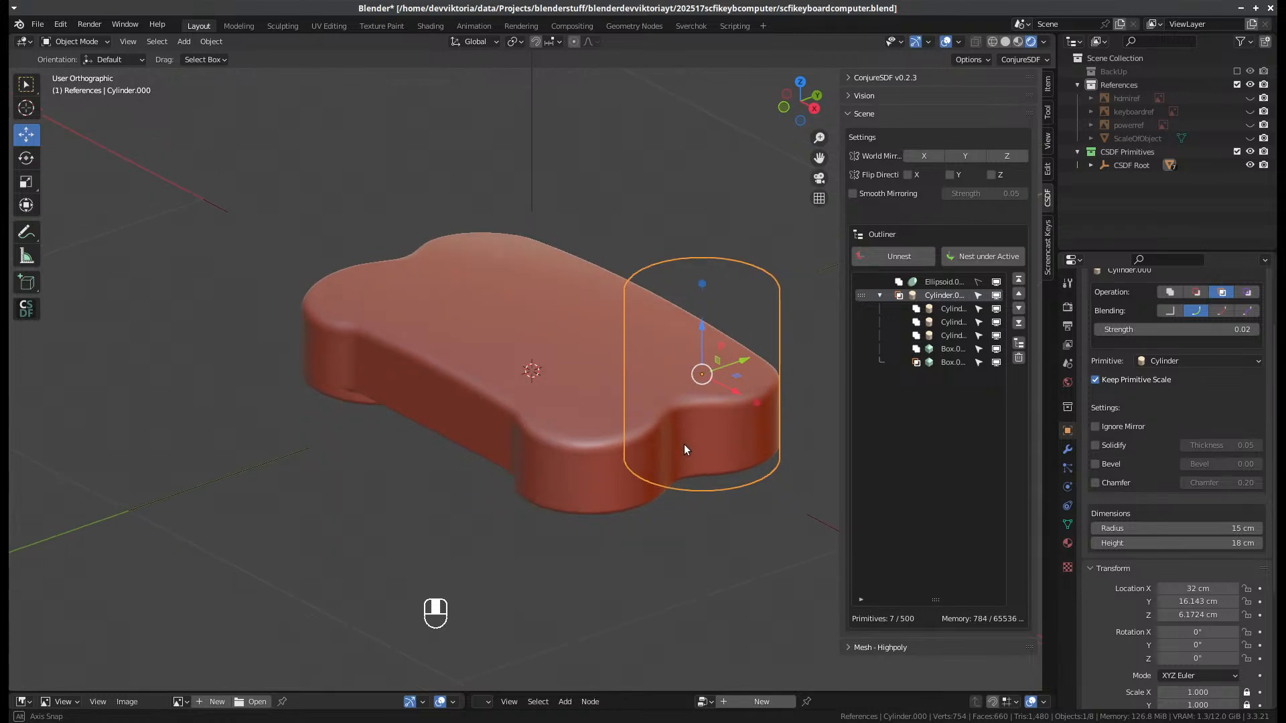
pyautogui.moveTo(684, 444); pyautogui.dragTo(666, 448, button='middle')
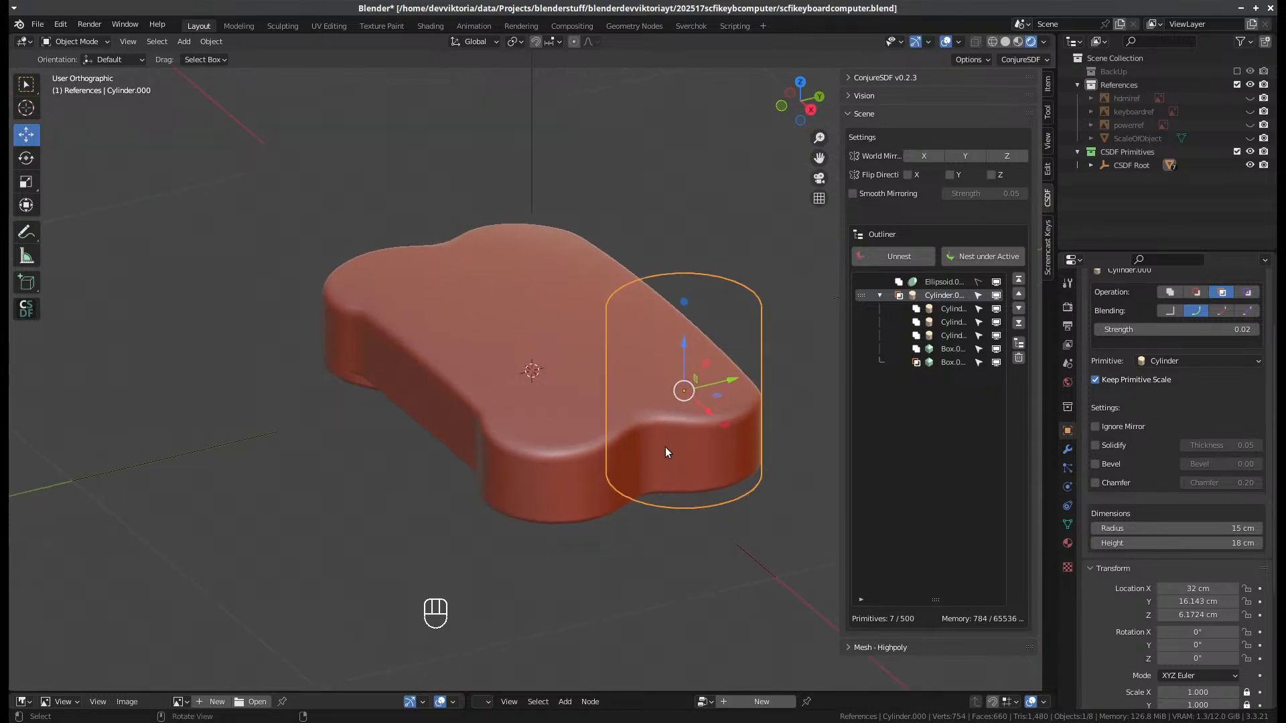
pyautogui.click(590, 476)
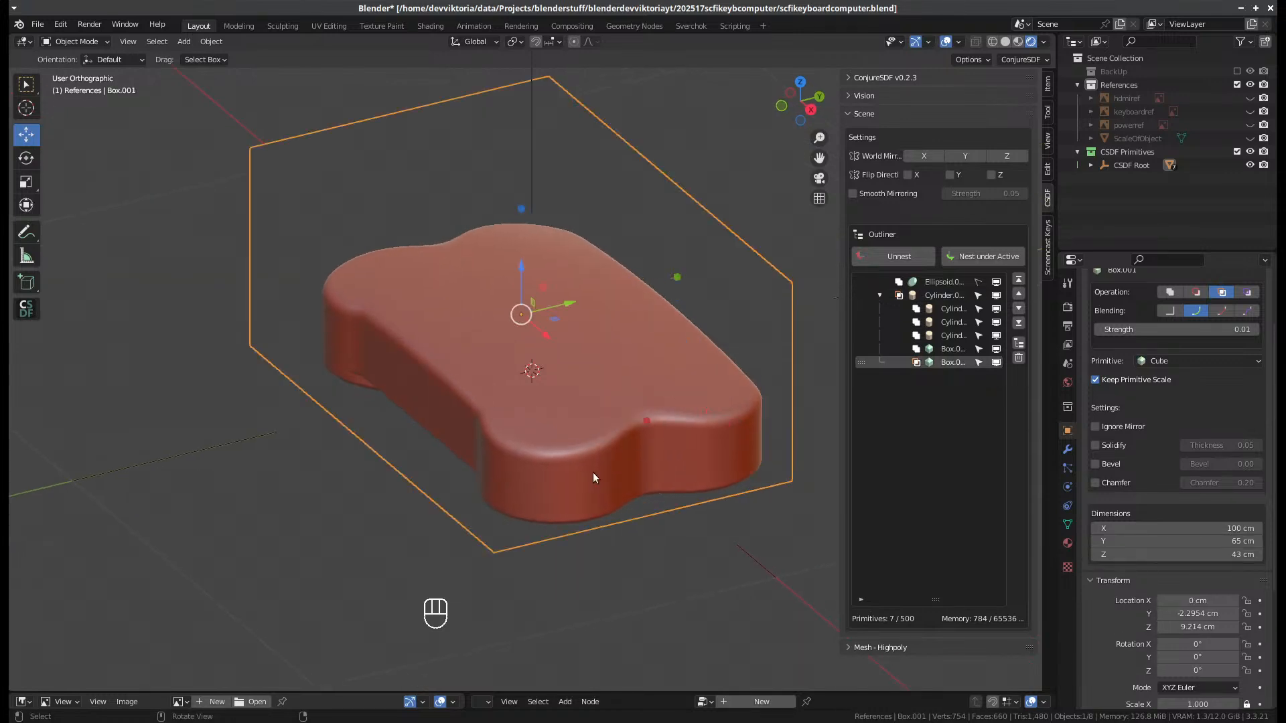
pyautogui.moveTo(593, 472); pyautogui.dragTo(672, 563, button='middle')
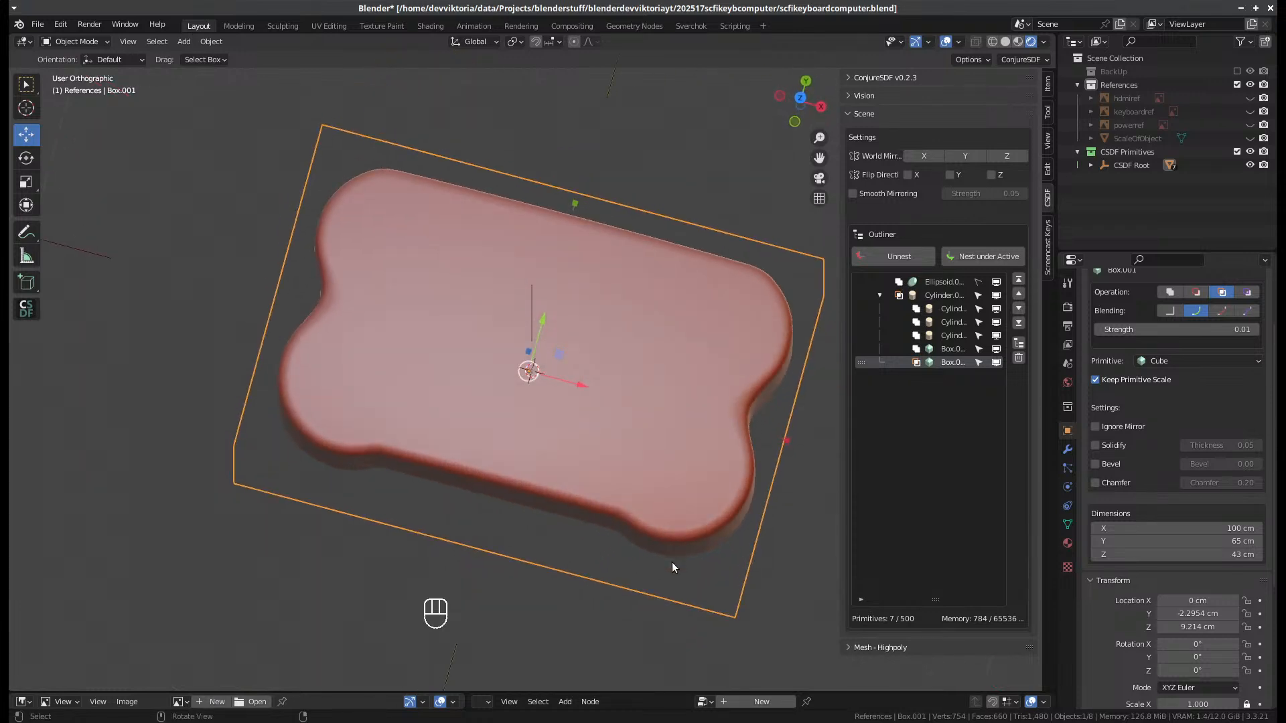
# - Set the parent cylinder's intersect blend strength to 0.05 while viewing the body from the top
pyautogui.press('KP_7')
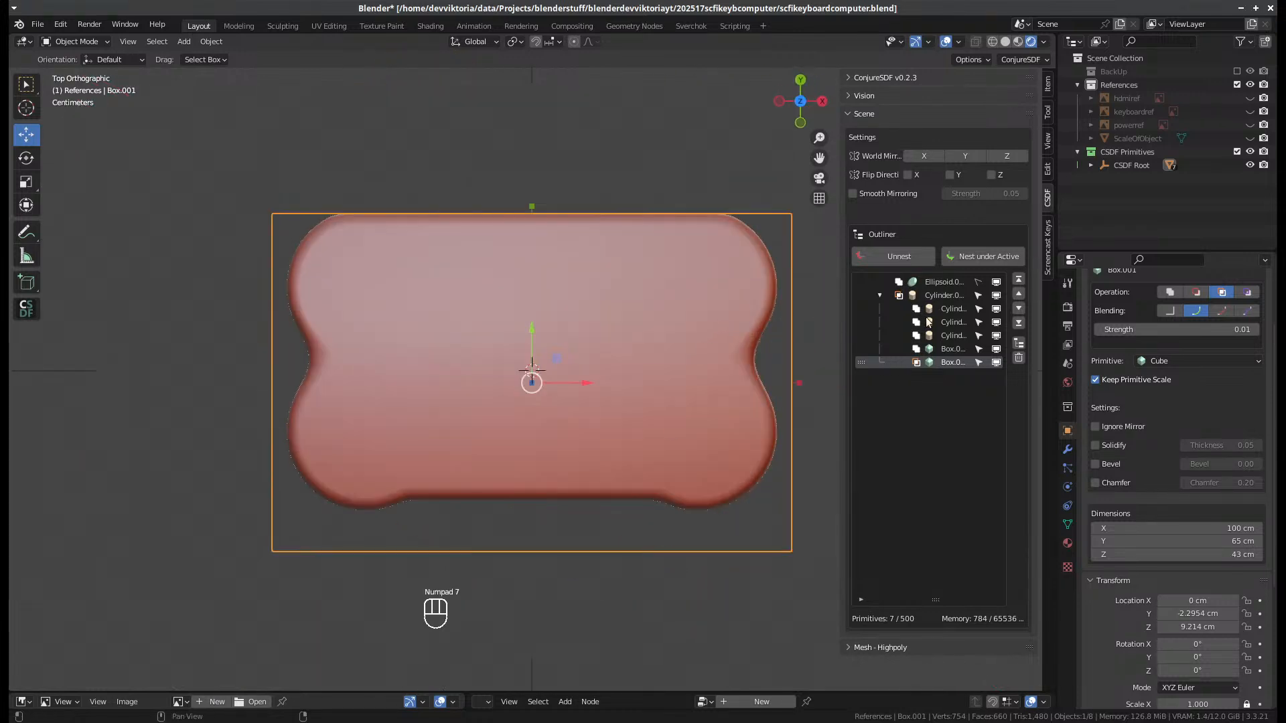
pyautogui.click(936, 296)
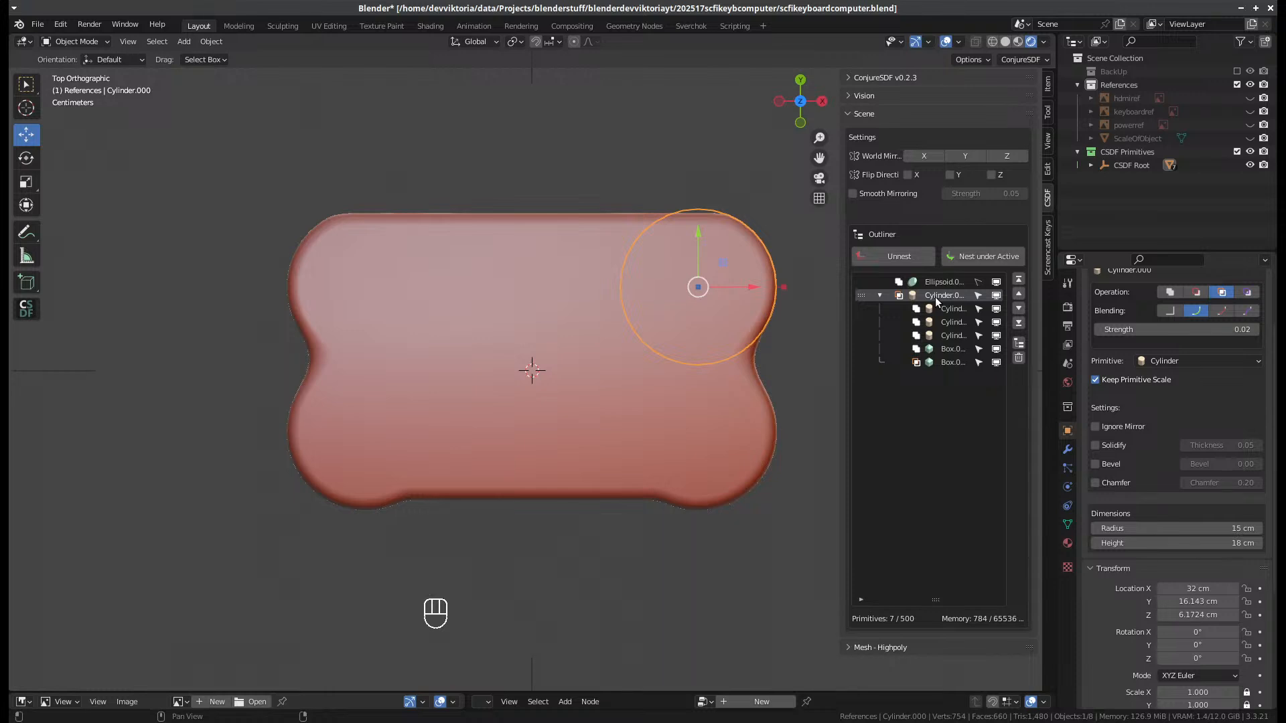
pyautogui.click(1207, 329)
pyautogui.write('0.')
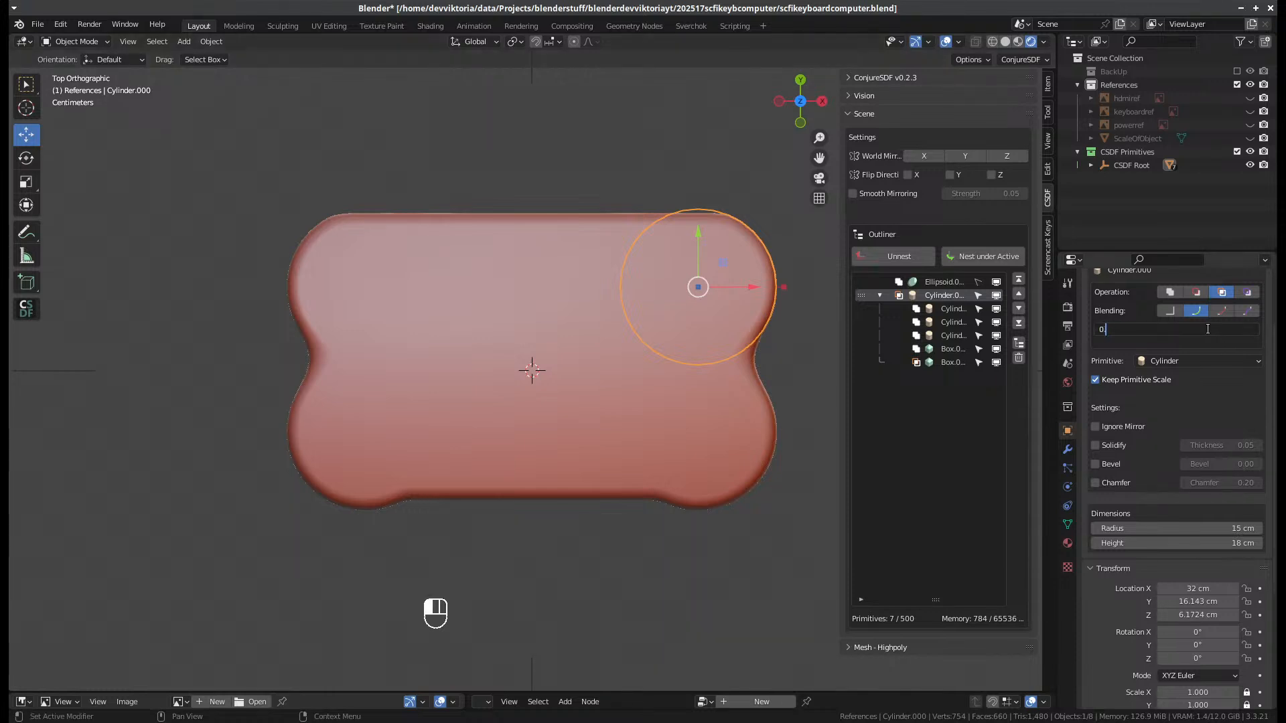
pyautogui.write('05')
pyautogui.press('Return')
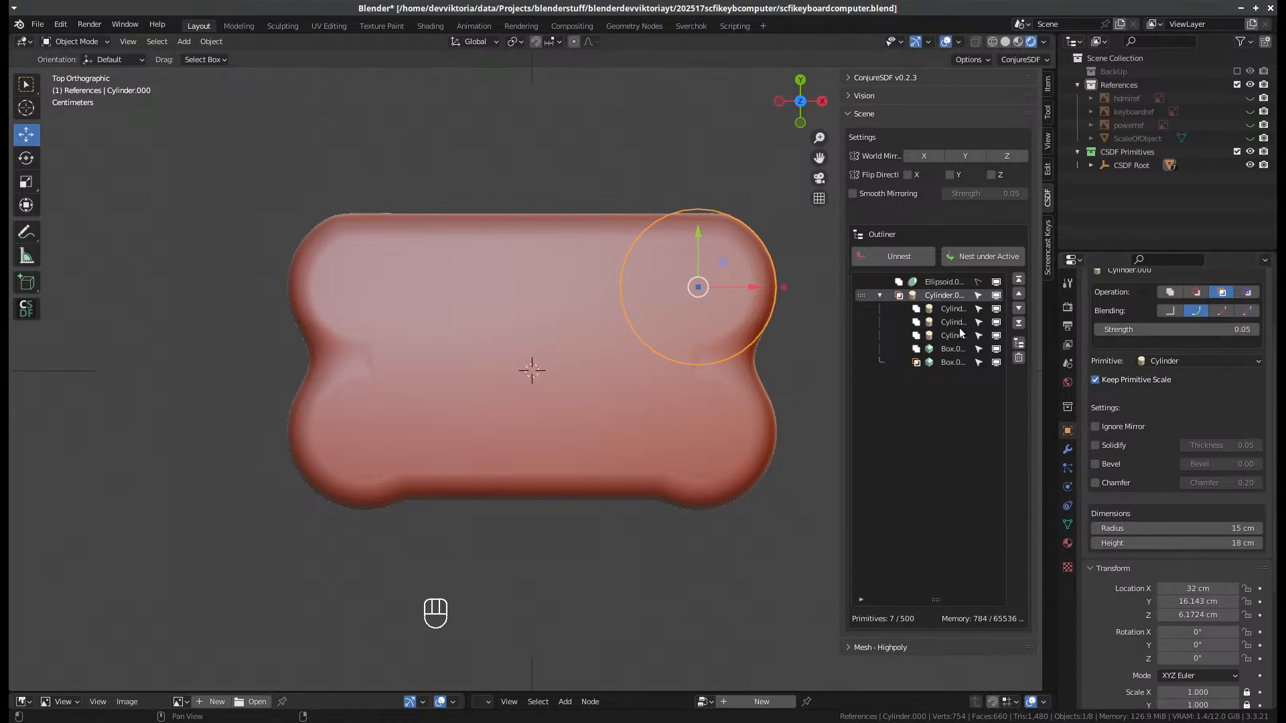
# - Compare the blend strengths and operations of the parent cylinder, its nested cylinders and the intersecting cube
pyautogui.click(950, 311)
pyautogui.click(944, 336)
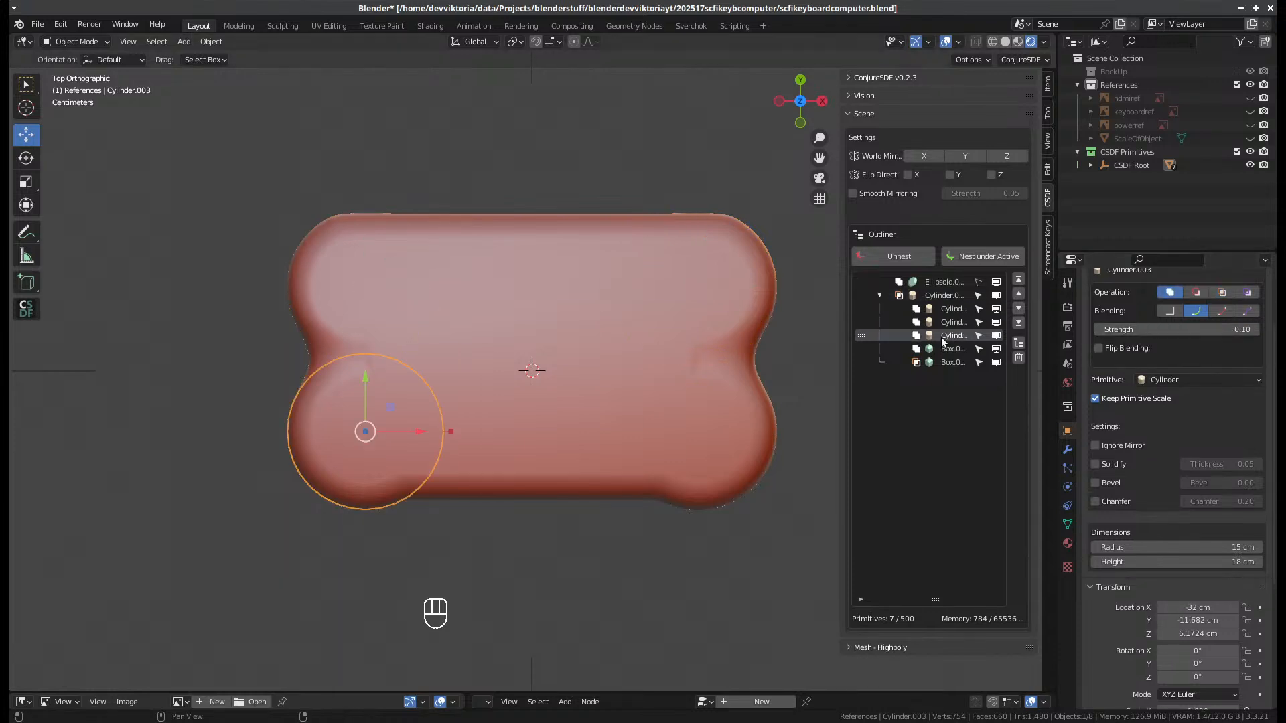
pyautogui.click(950, 296)
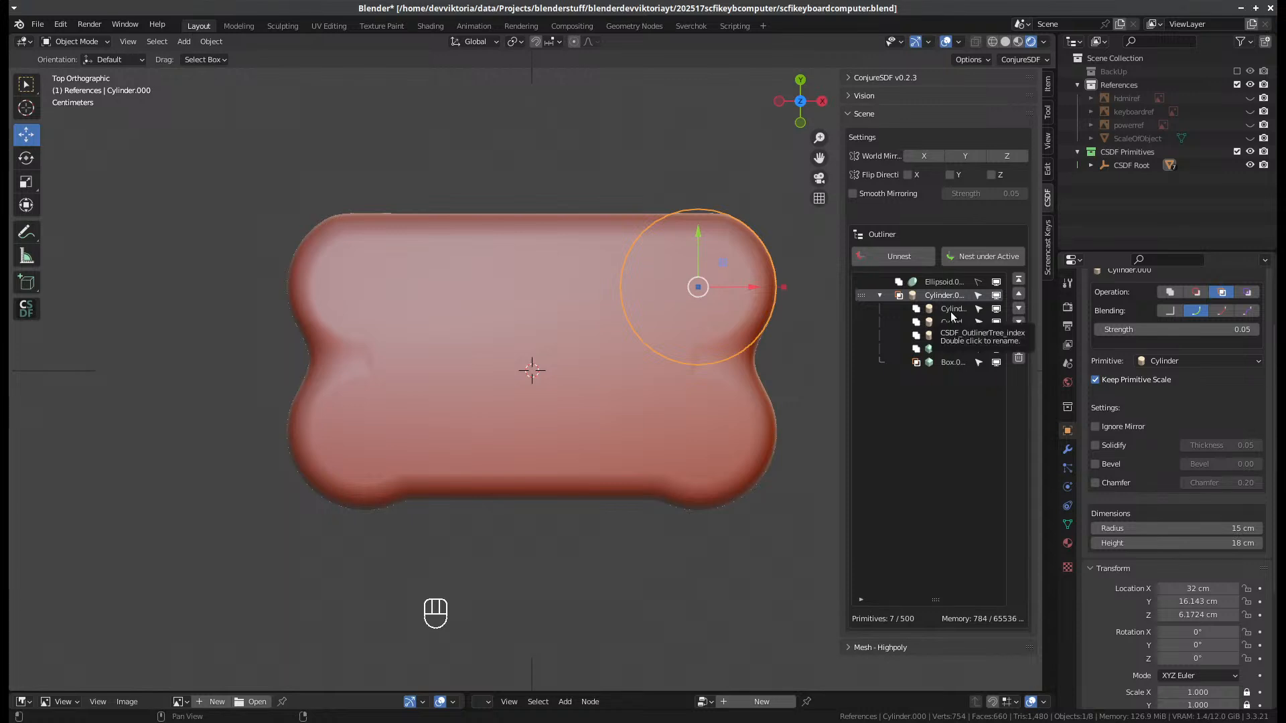
pyautogui.click(951, 312)
pyautogui.click(951, 332)
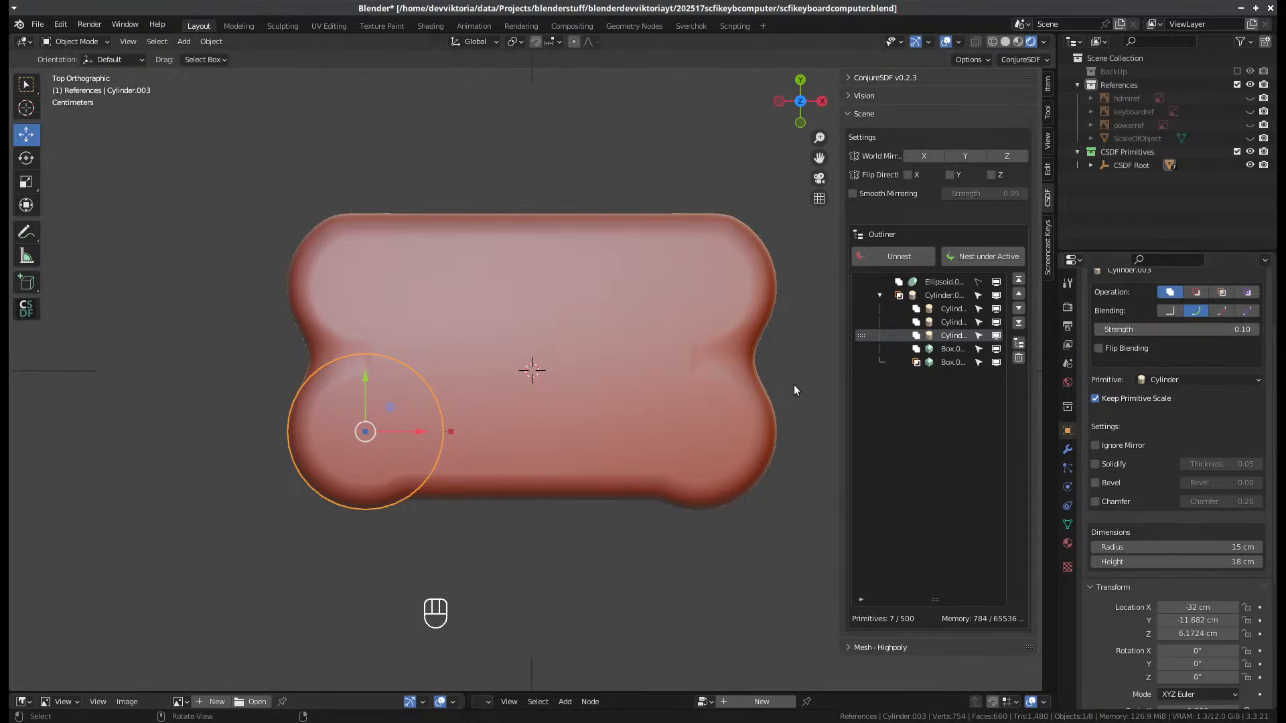
pyautogui.click(757, 396)
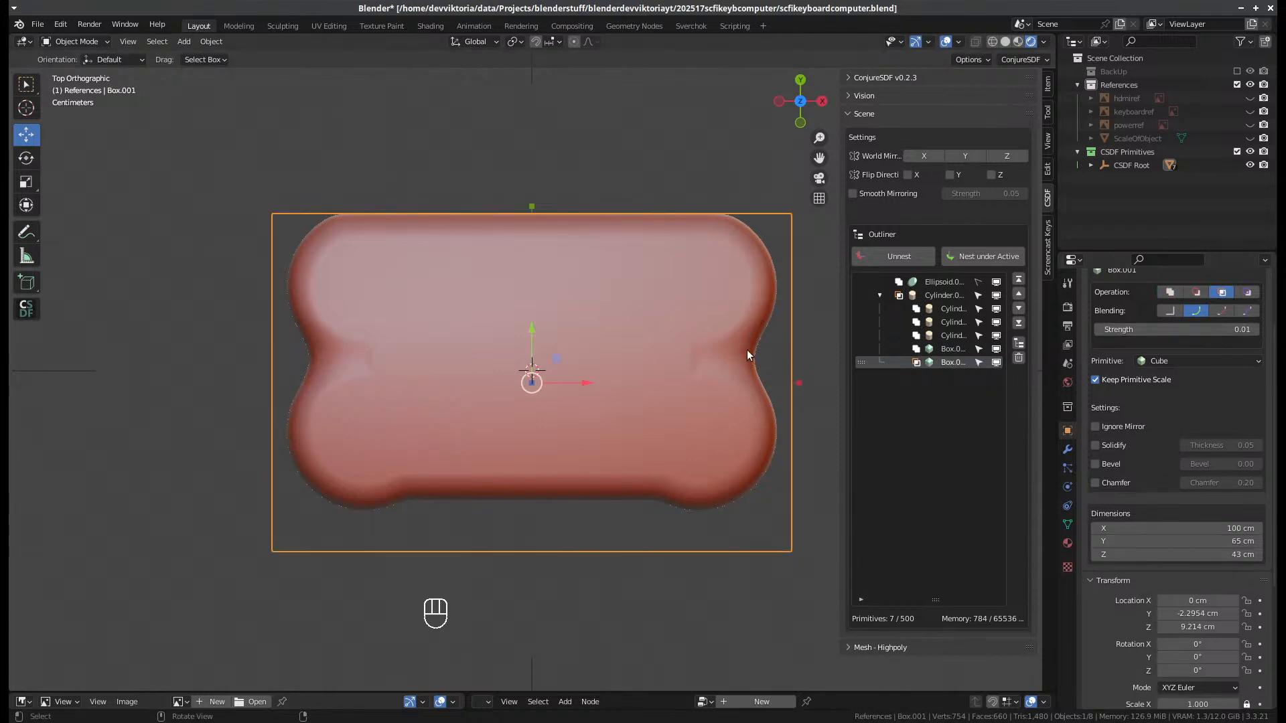
pyautogui.click(951, 310)
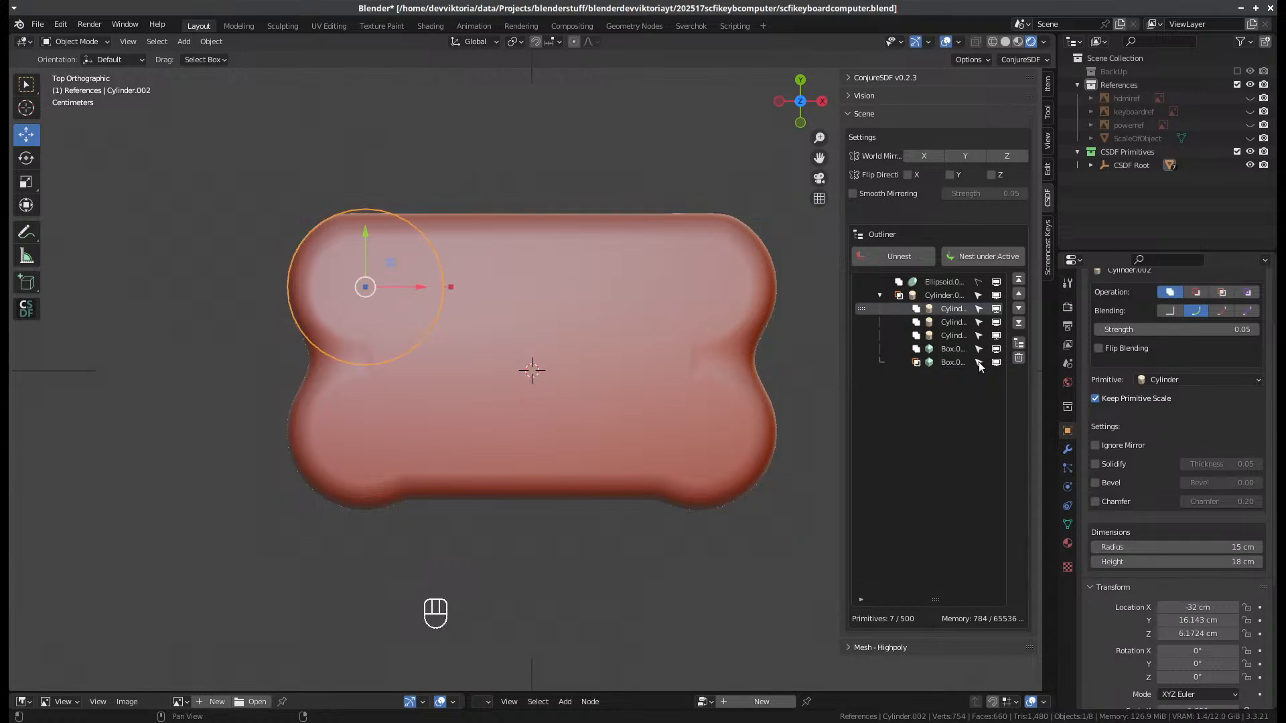
pyautogui.click(946, 323)
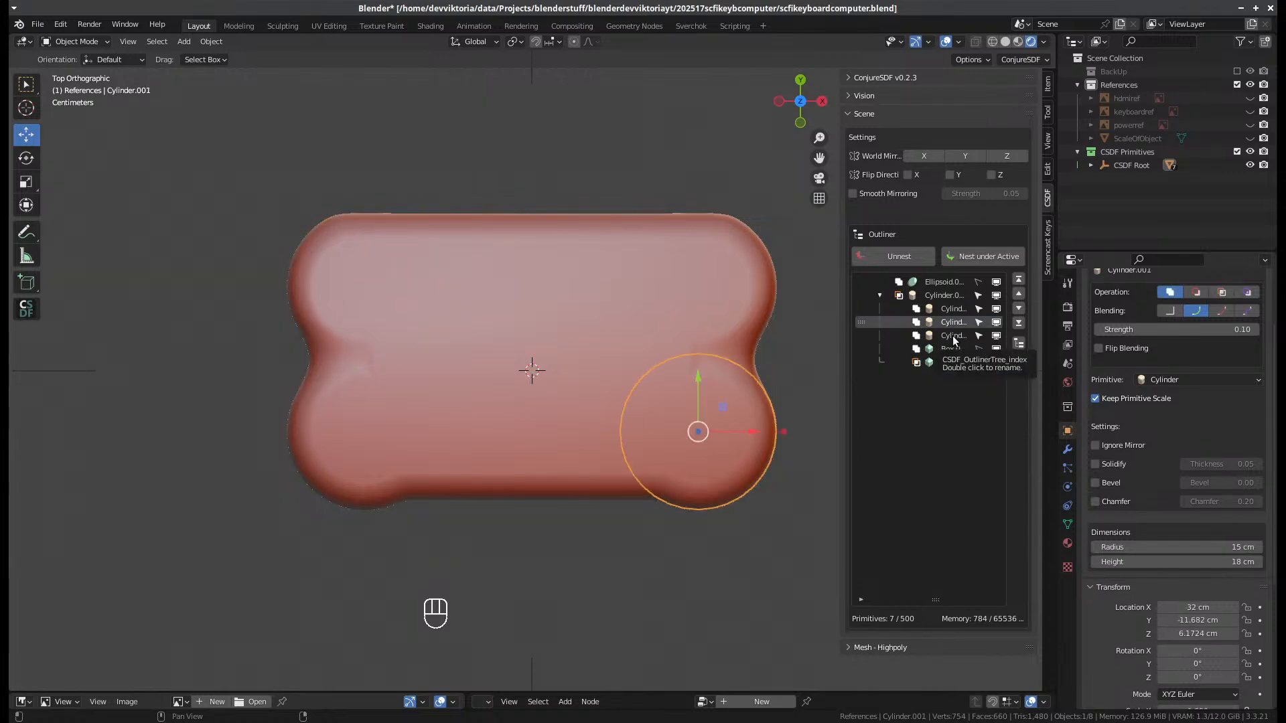
pyautogui.click(952, 336)
# - Set the blend strength of the rear cylinder at negative X, Cylinder.002, to 0.10
pyautogui.click(957, 310)
pyautogui.click(1149, 332)
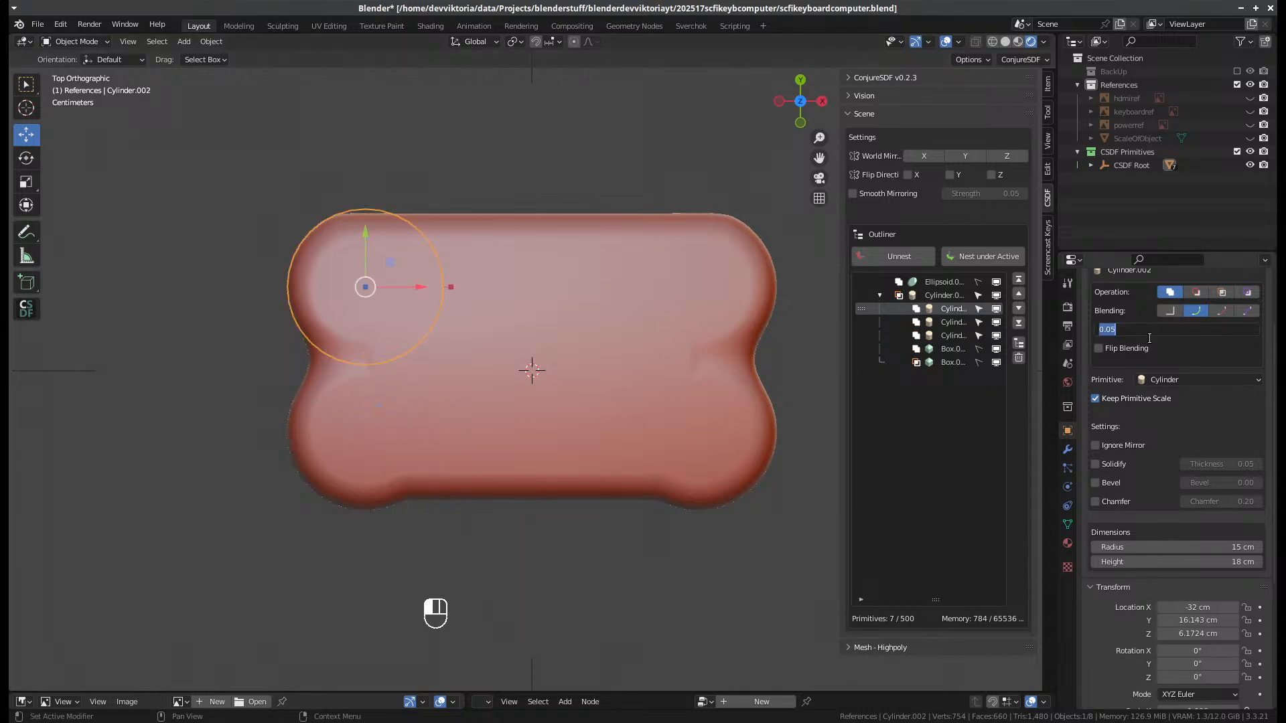
pyautogui.write('0.1')
pyautogui.press('Return')
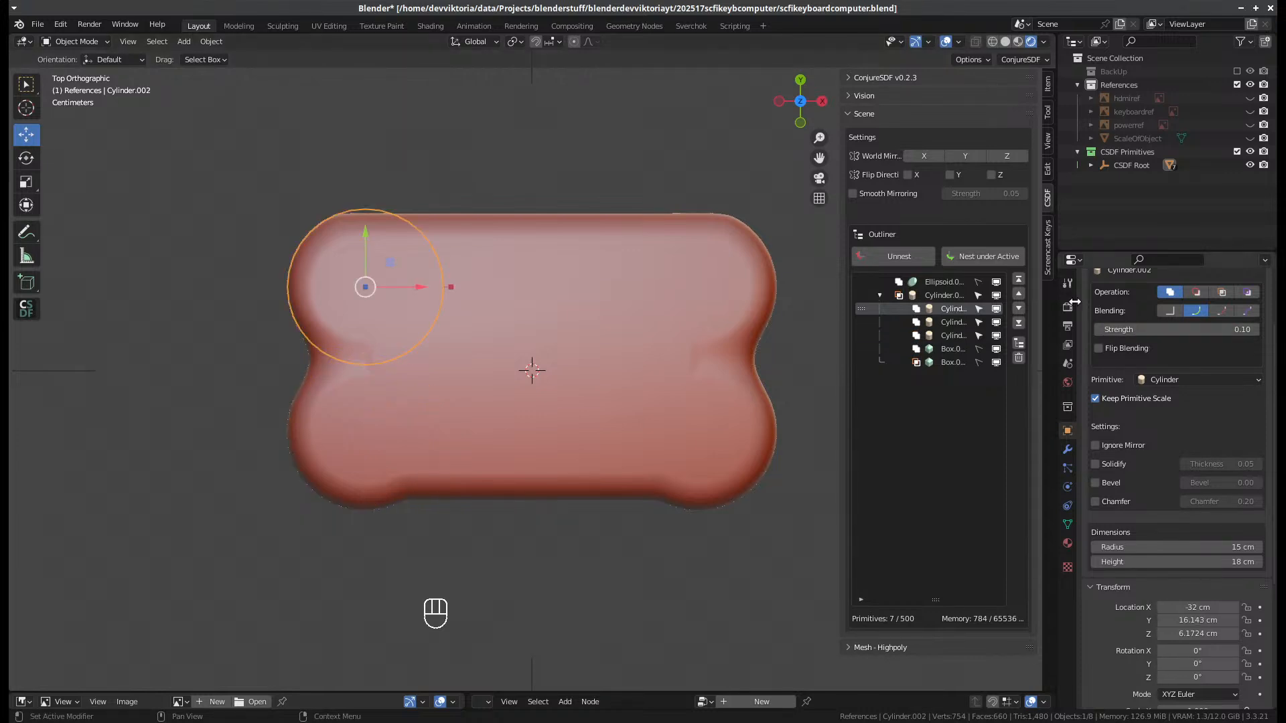
# - Try the parent cylinder's intersect blend strength at 0.10 and 0.19
pyautogui.click(939, 295)
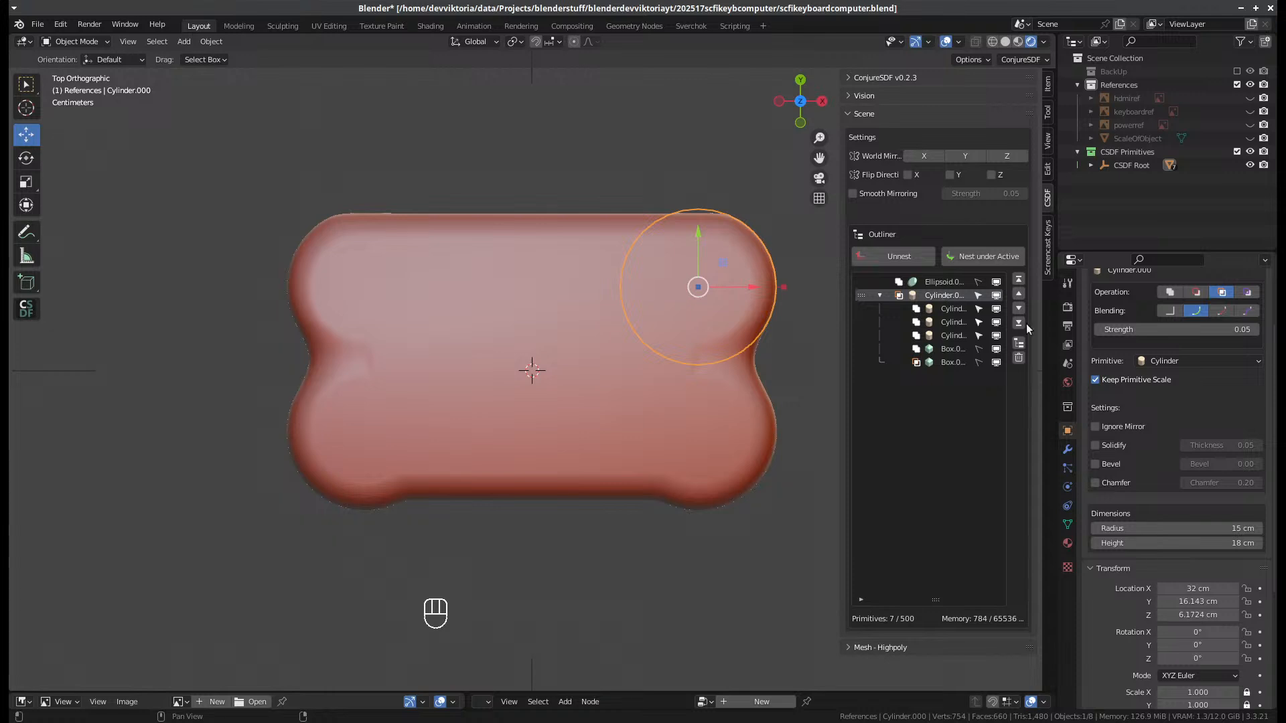
pyautogui.click(1146, 329)
pyautogui.write('0.1')
pyautogui.press('Return')
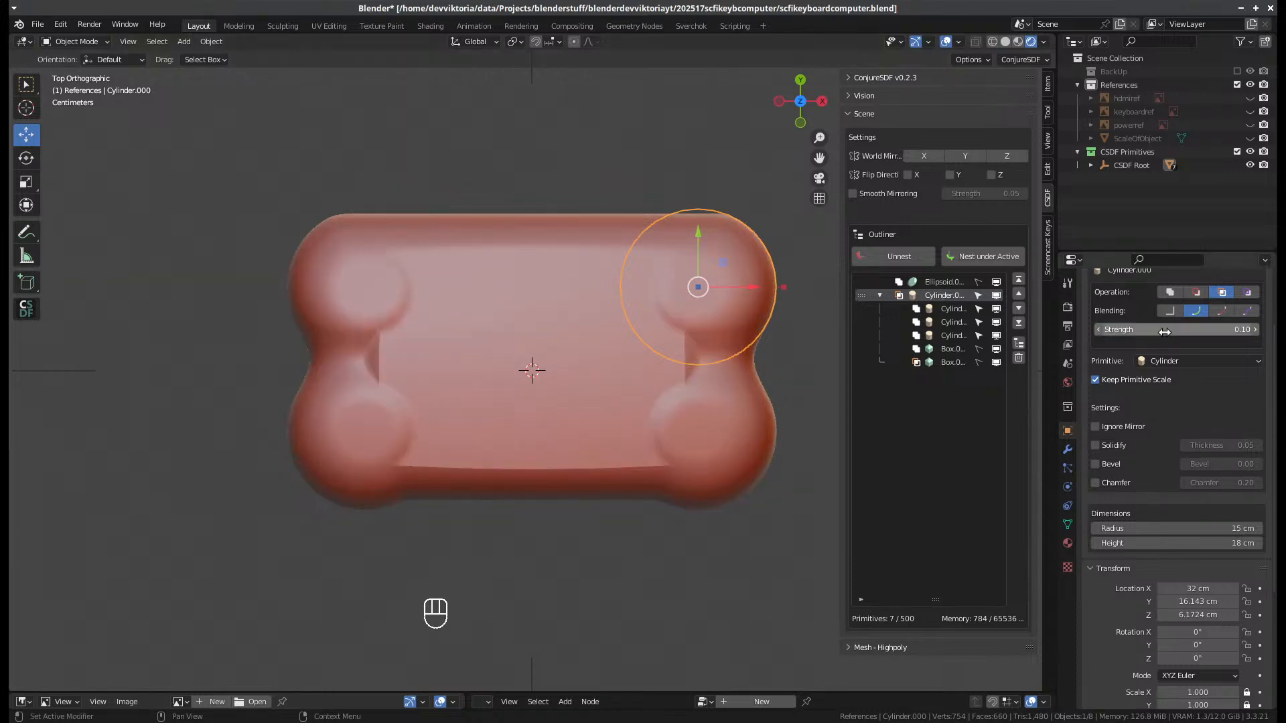
pyautogui.moveTo(1146, 330)
pyautogui.mouseDown()
pyautogui.moveTo(1186, 330)
pyautogui.moveTo(1126, 330)
pyautogui.moveTo(1165, 330)
pyautogui.mouseUp()
# - Set the parent cylinder's intersect blend strength to 0.02
pyautogui.click(1145, 329)
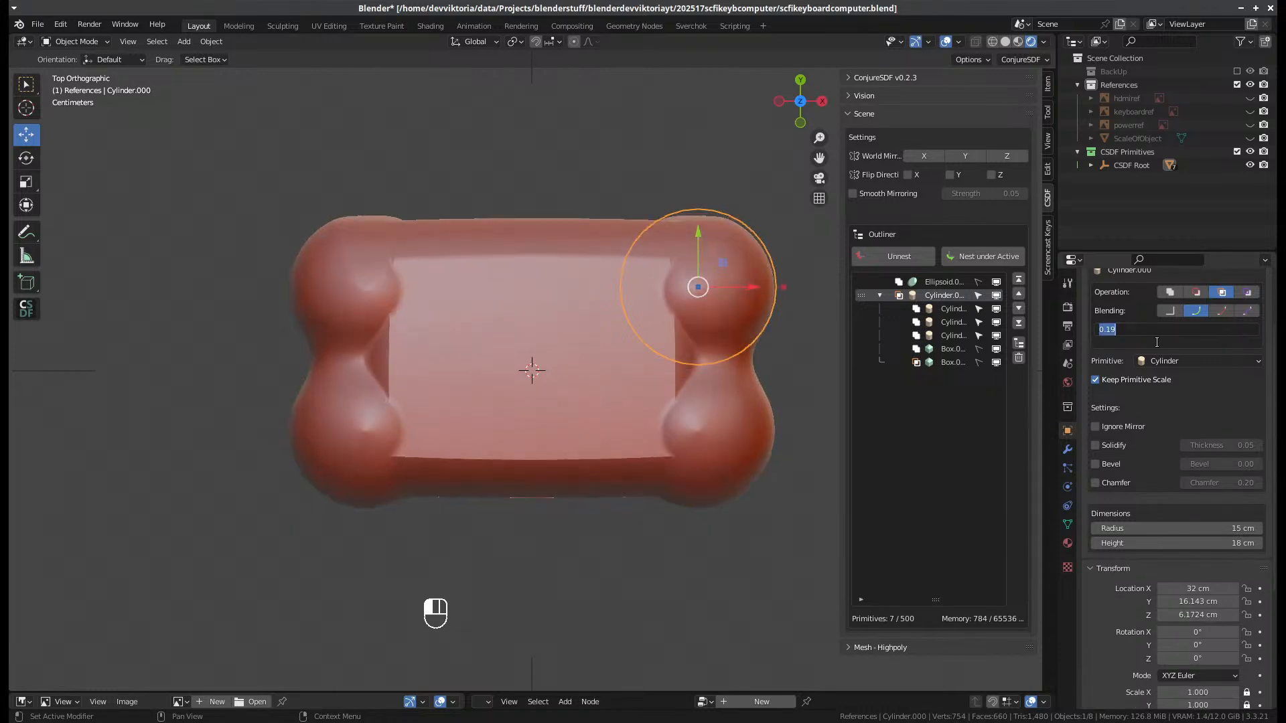
pyautogui.write('0.')
pyautogui.press('Return')
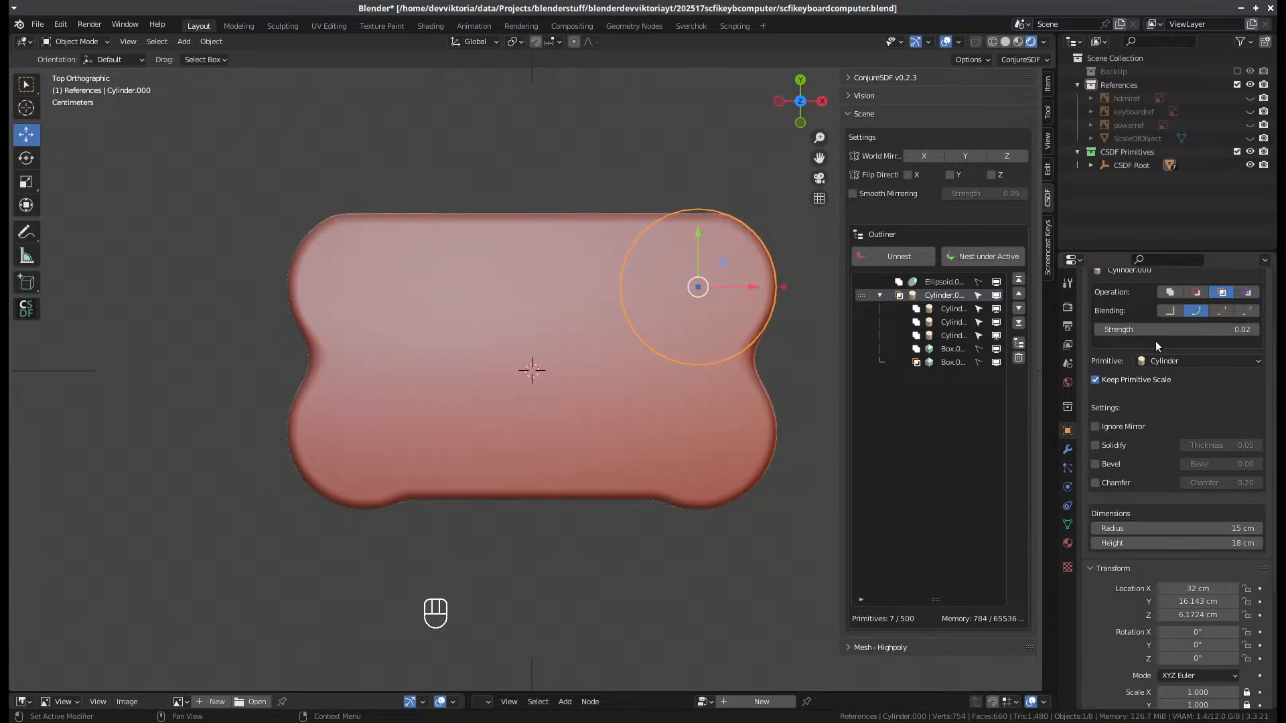
# - Lower the union cube Box.000 along Z to a height of about 0.49 cm and check it from the front
pyautogui.moveTo(742, 444); pyautogui.dragTo(589, 268, button='middle')
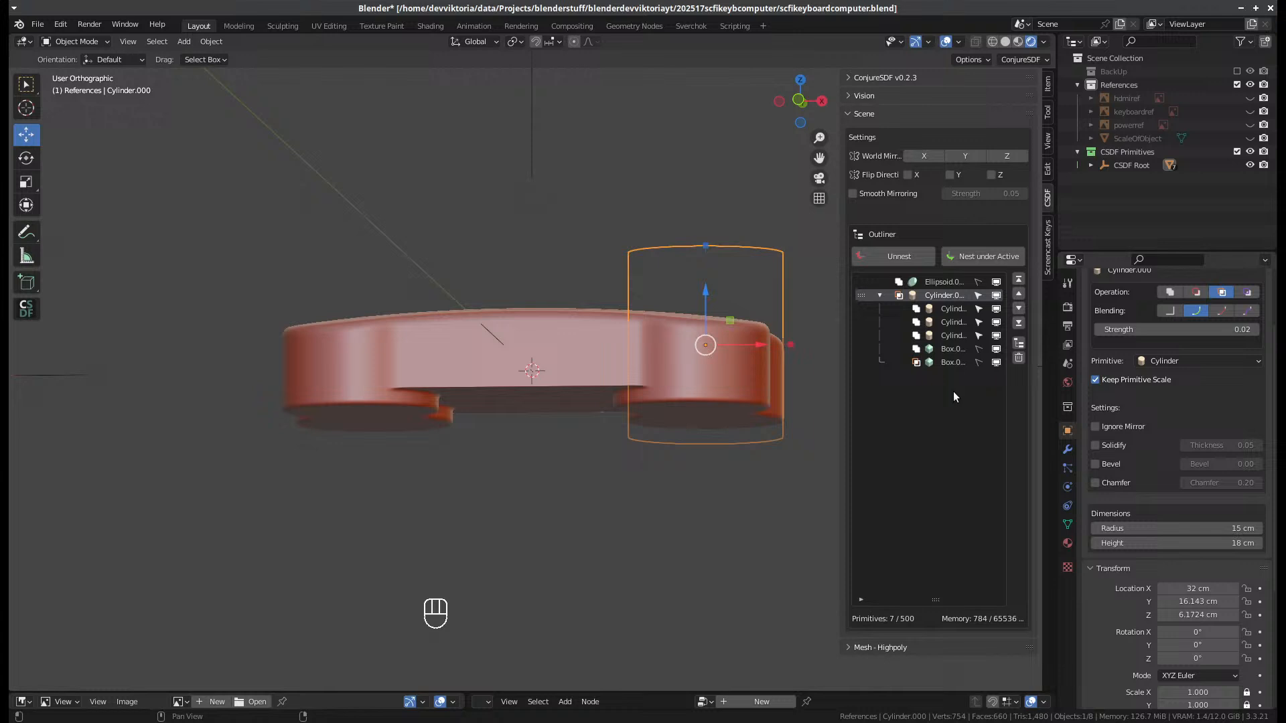
pyautogui.click(968, 350)
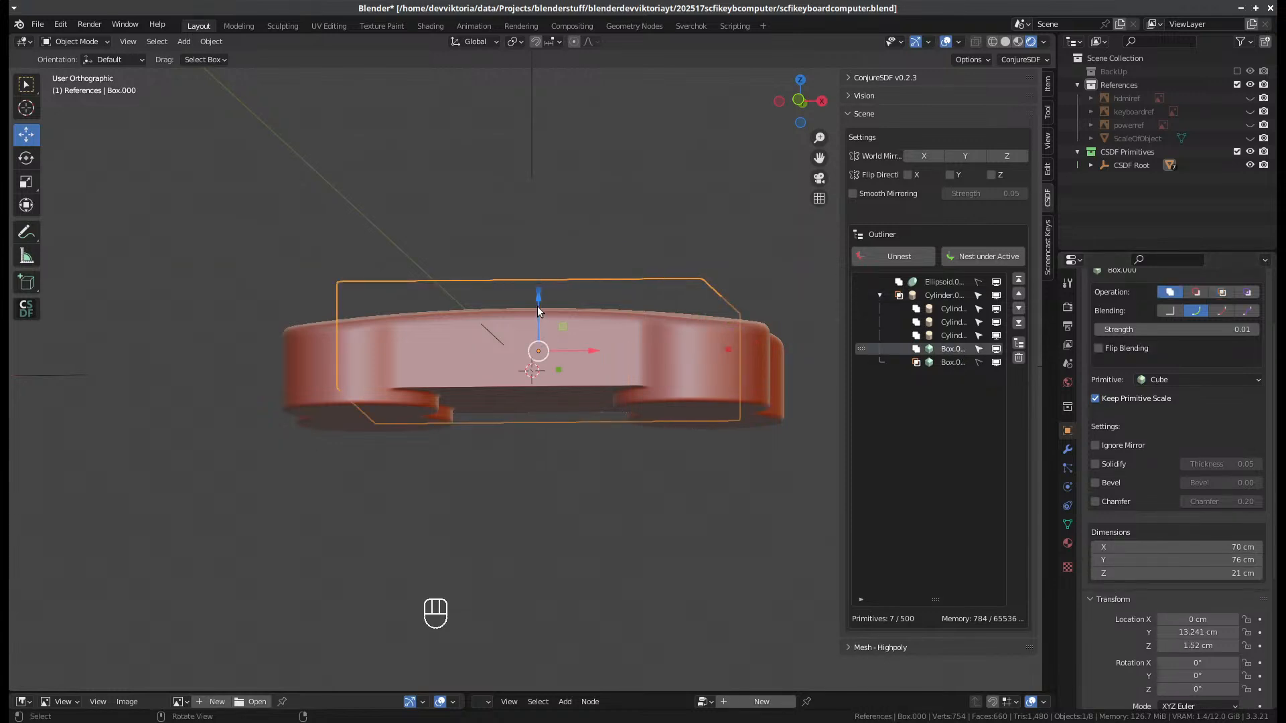
pyautogui.moveTo(540, 304); pyautogui.dragTo(540, 305)
pyautogui.moveTo(540, 305); pyautogui.dragTo(552, 331, button='middle')
pyautogui.press('KP_1')
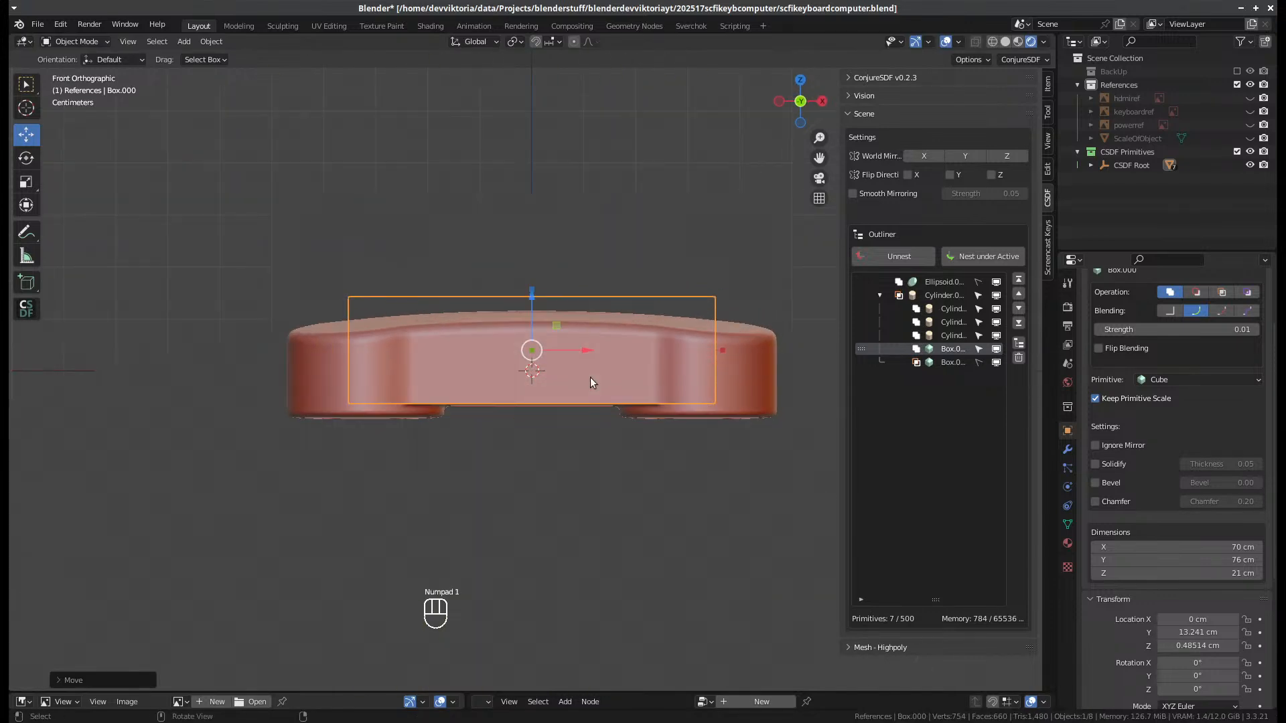
pyautogui.scroll(1, 612, 419)
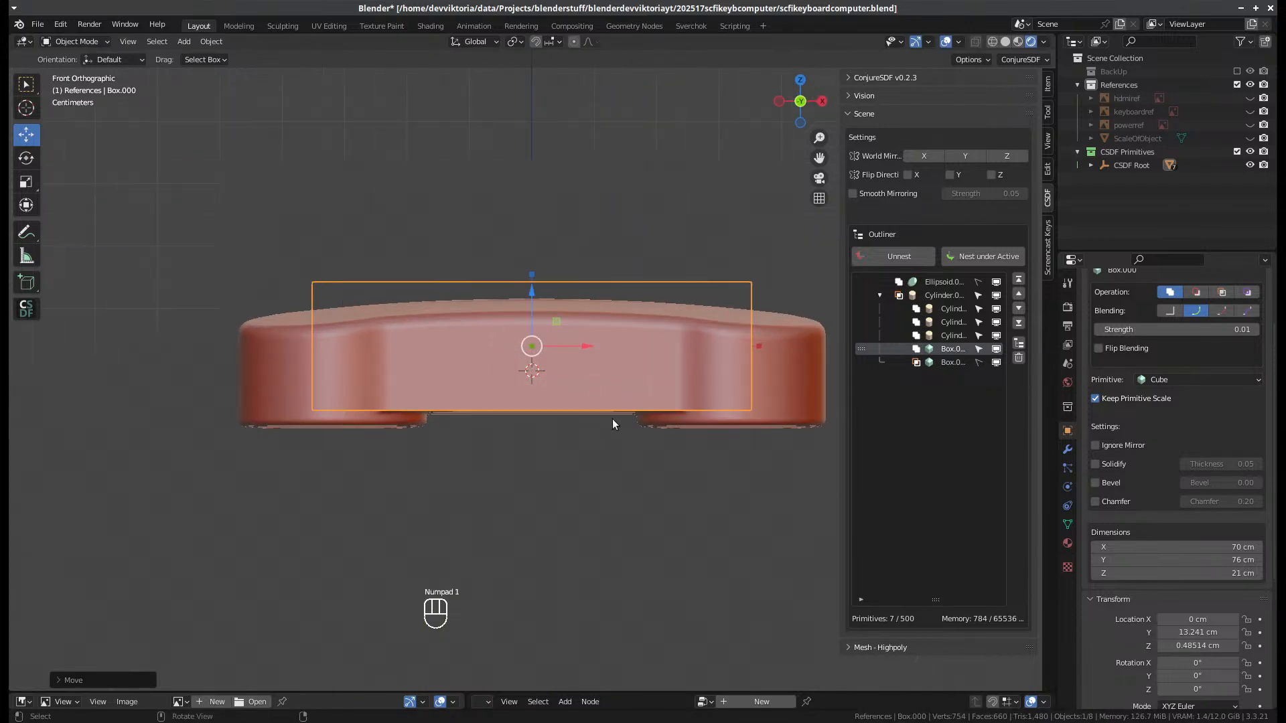
# - Turn the bevel back on for the union cube Box.000 and all four corner cylinders
pyautogui.click(1095, 483)
pyautogui.moveTo(665, 525); pyautogui.dragTo(601, 512, button='middle')
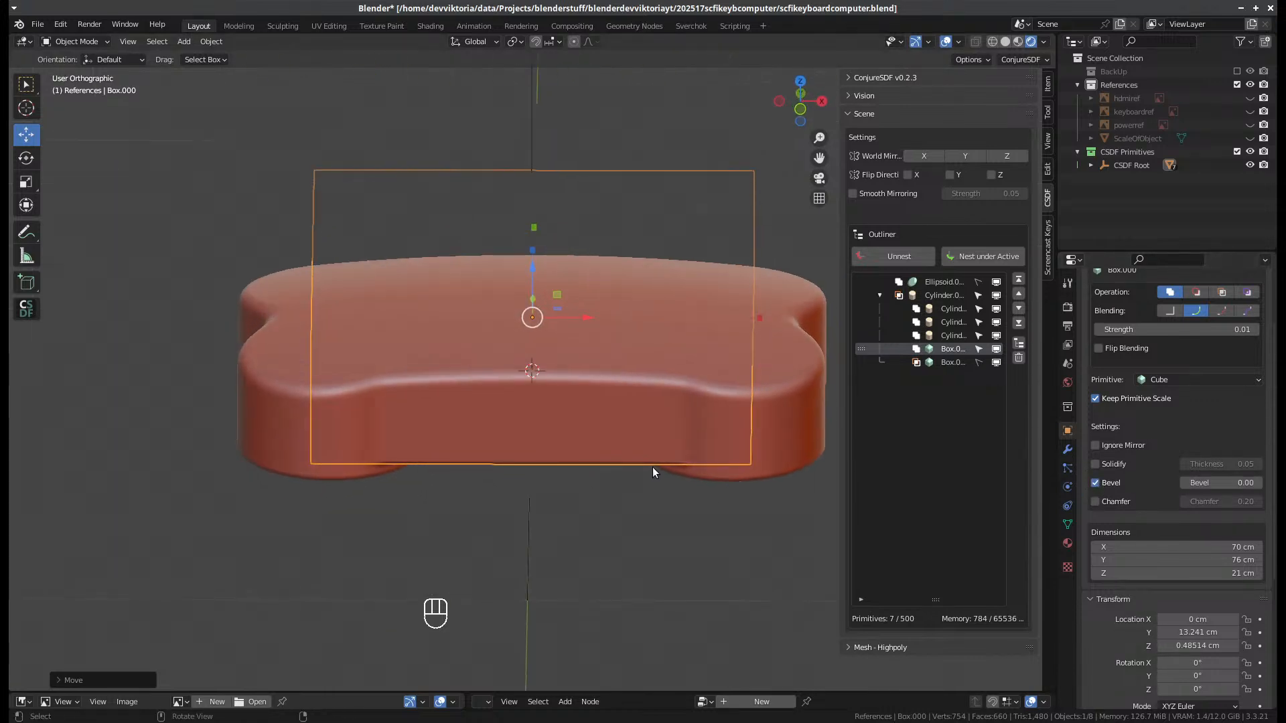
pyautogui.scroll(-2, 720, 432)
pyautogui.click(721, 400)
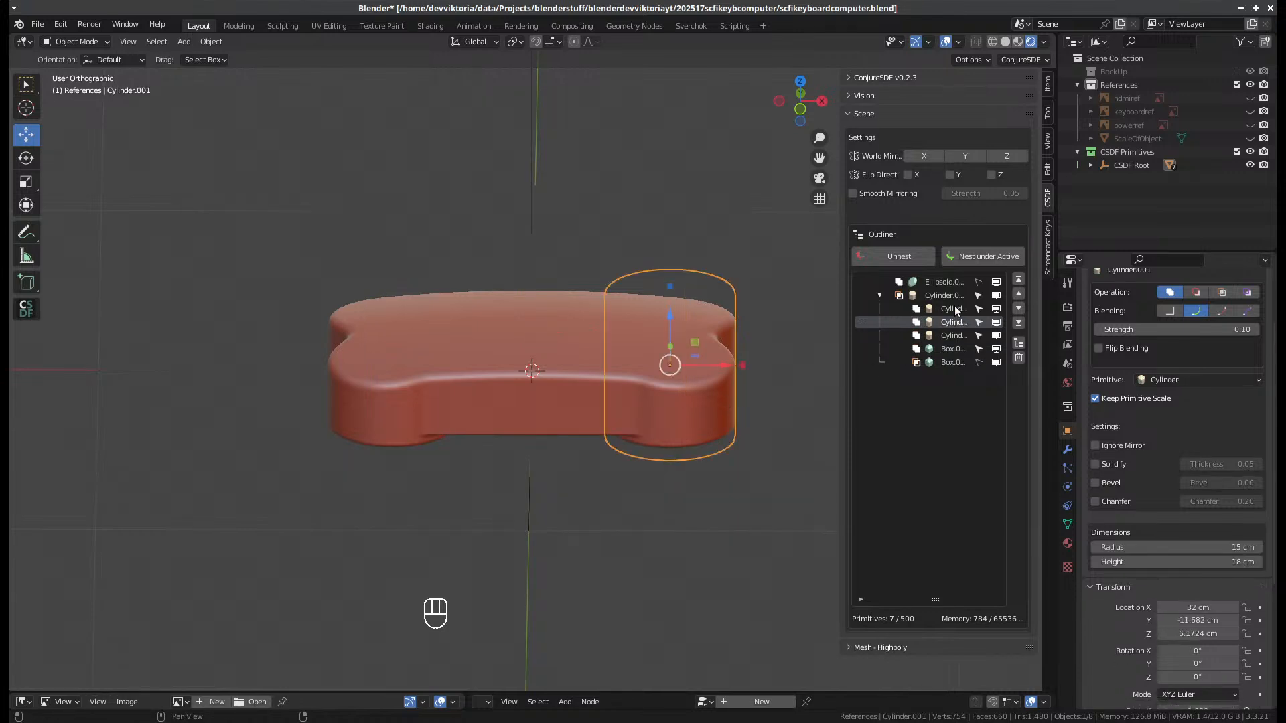
pyautogui.click(1111, 483)
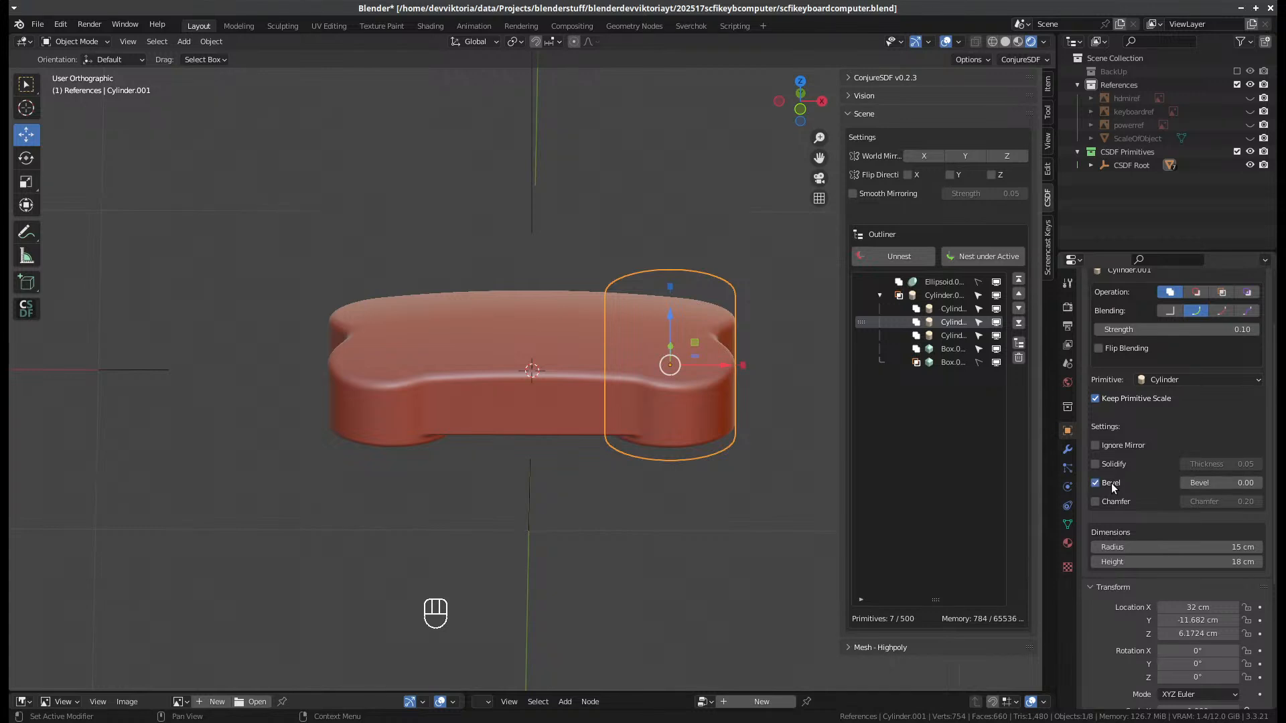
pyautogui.click(948, 335)
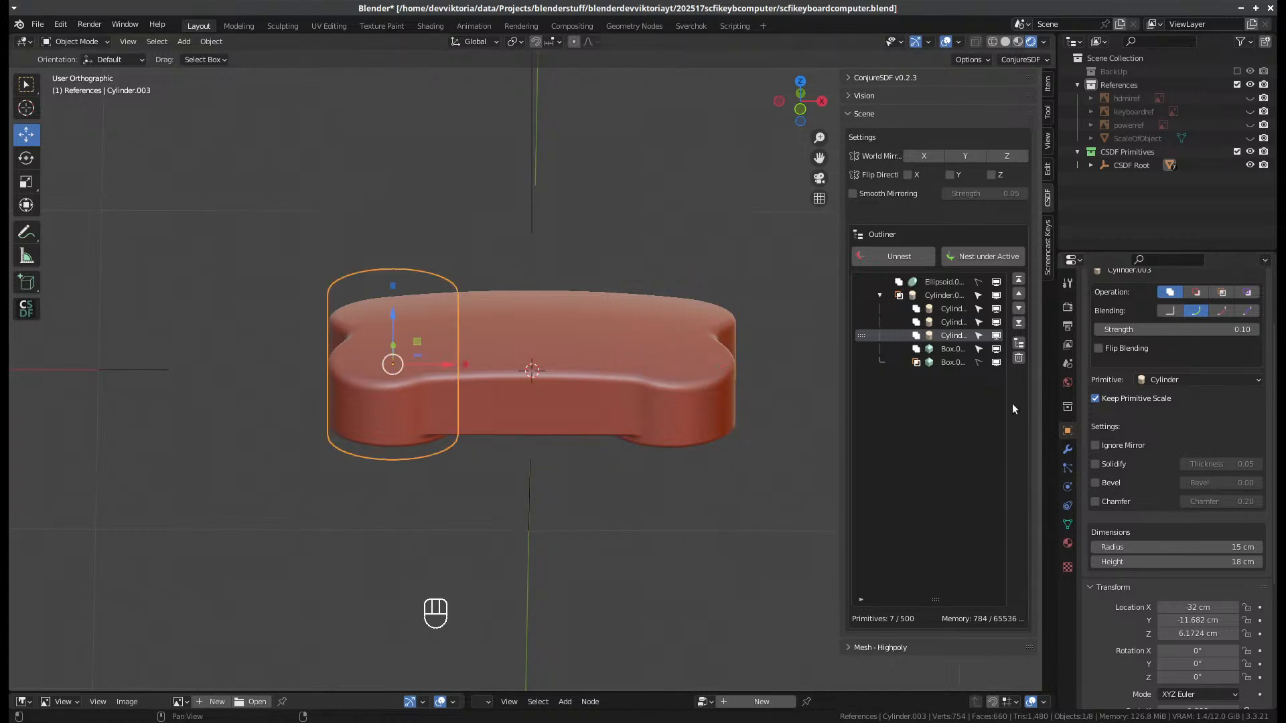
pyautogui.click(1097, 484)
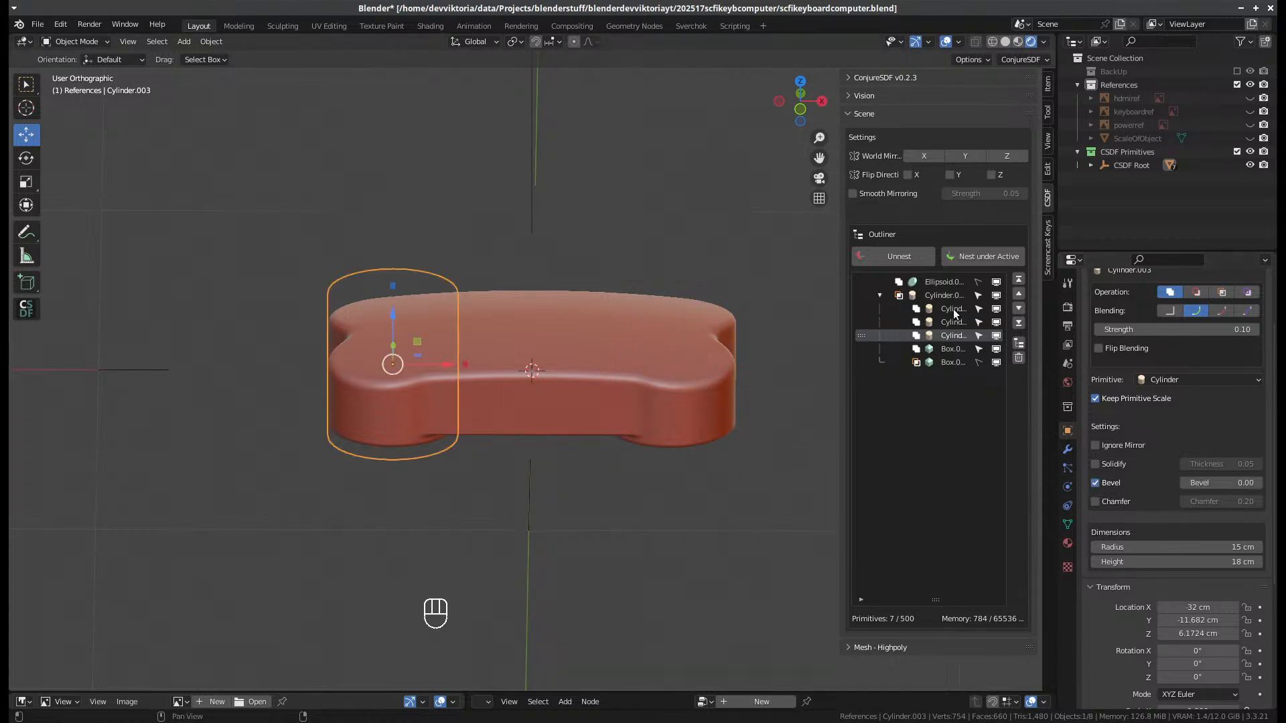
pyautogui.click(954, 308)
pyautogui.click(1101, 481)
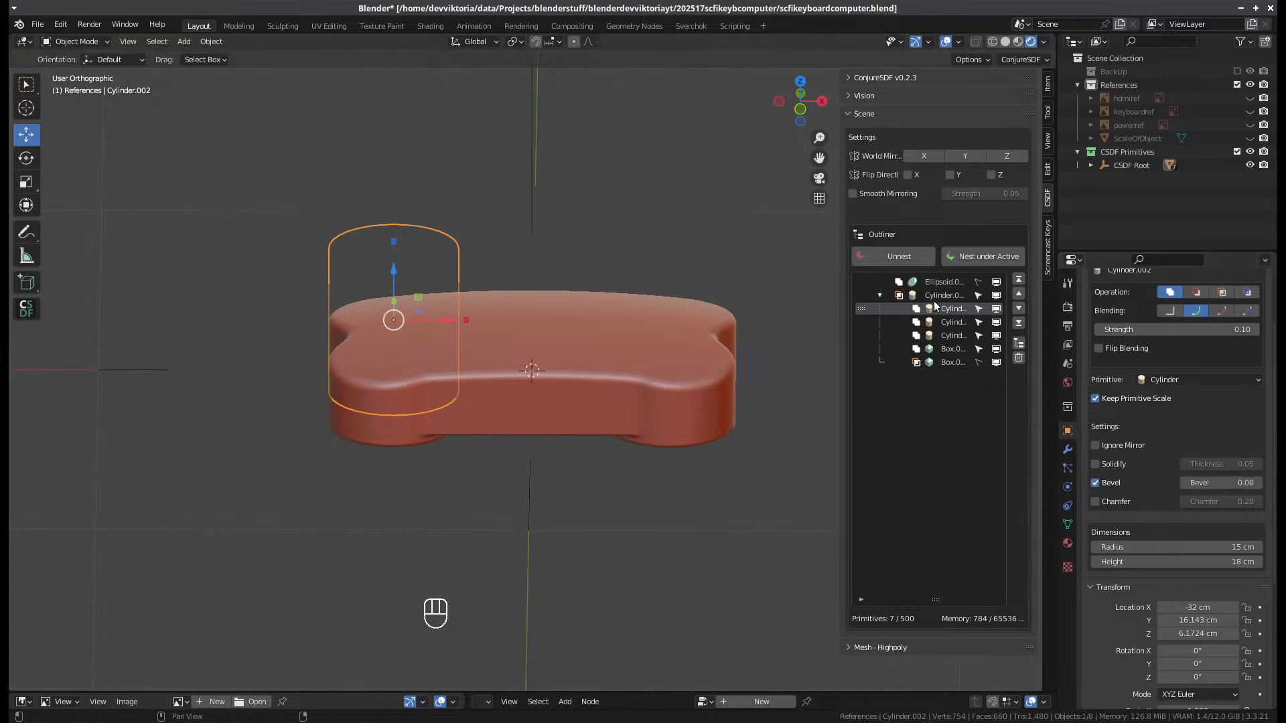
pyautogui.click(938, 296)
pyautogui.click(1097, 464)
pyautogui.moveTo(683, 495); pyautogui.dragTo(653, 384, button='middle')
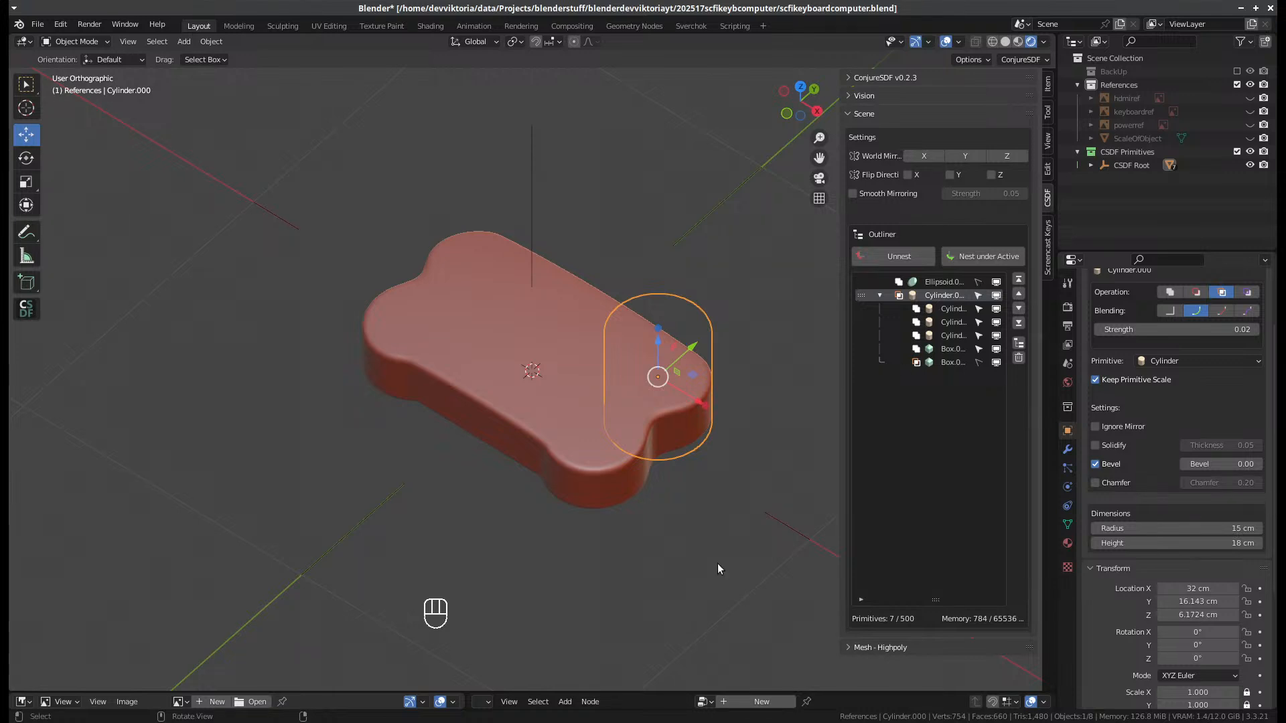
# - Add a new Cube SDF primitive outside the nested body group and set its bevel to 0.00
pyautogui.click(678, 588)
pyautogui.scroll(-3, 672, 587)
pyautogui.moveTo(672, 587); pyautogui.dragTo(630, 580, button='middle')
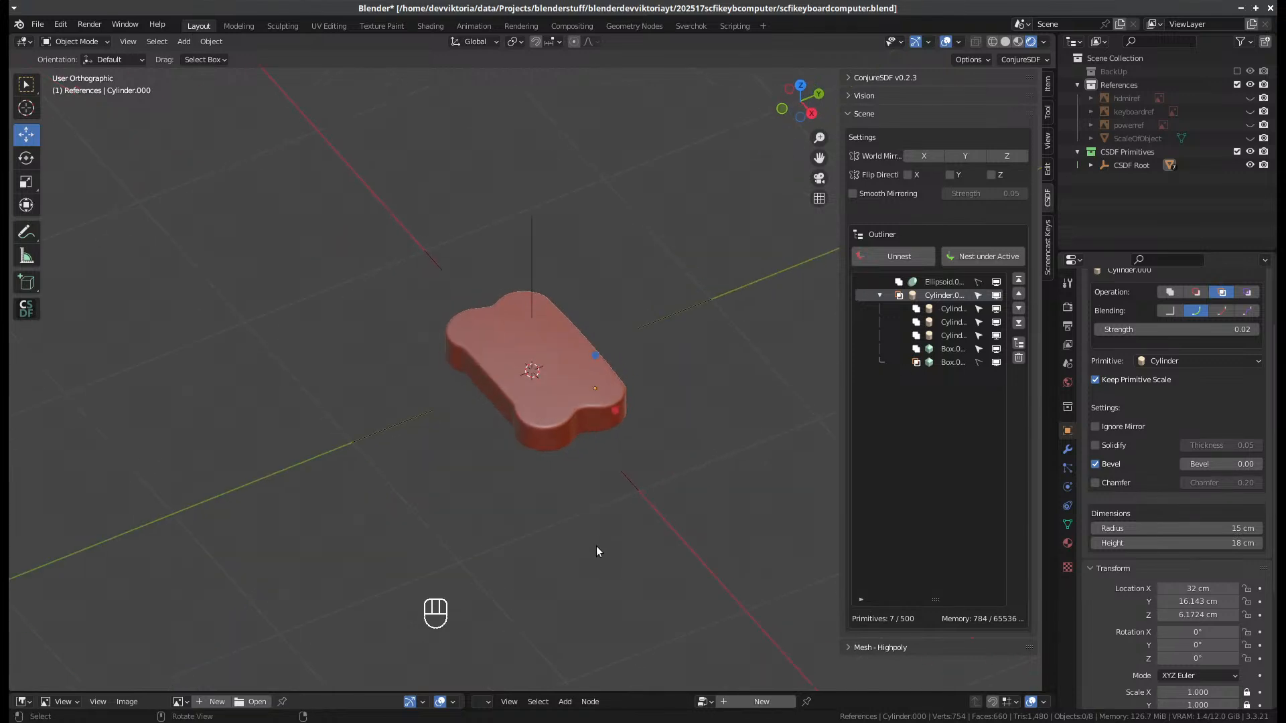
pyautogui.hotkey('shift', 'a')
pyautogui.moveTo(573, 440)
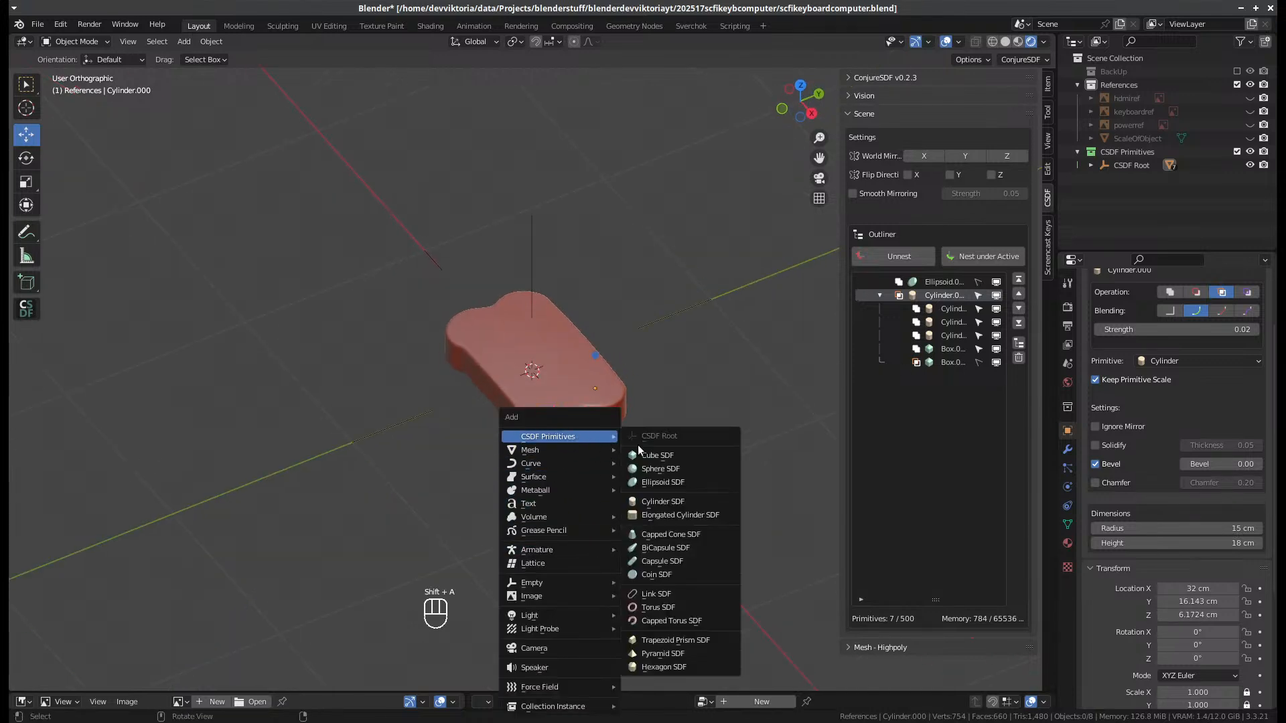
pyautogui.click(659, 456)
pyautogui.scroll(-3, 643, 483)
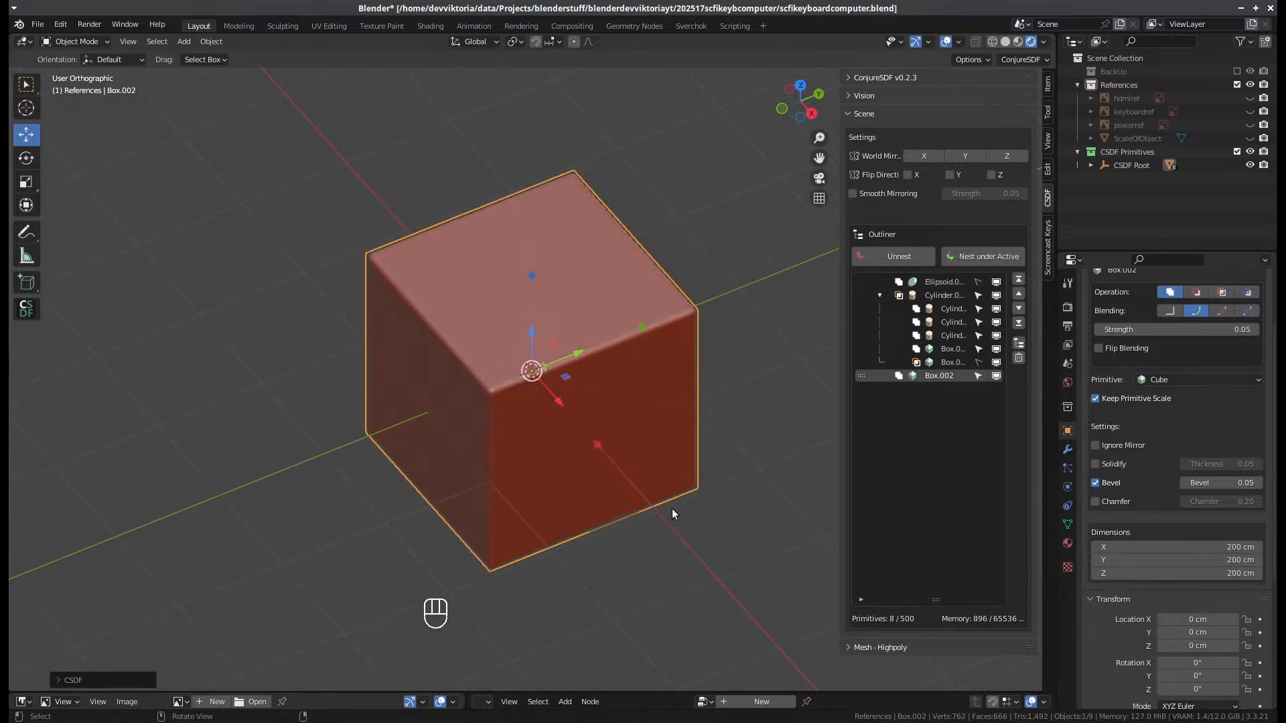
pyautogui.moveTo(673, 509); pyautogui.dragTo(713, 481, button='middle')
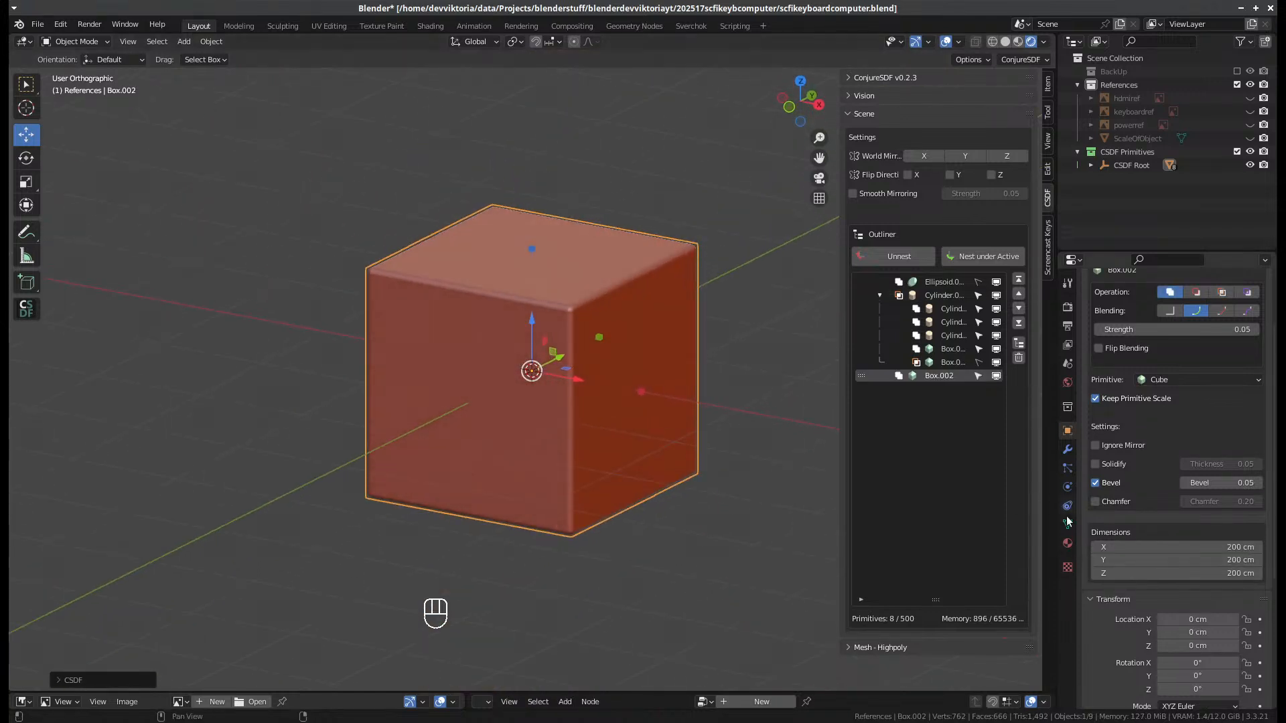
pyautogui.click(1203, 489)
pyautogui.write('0')
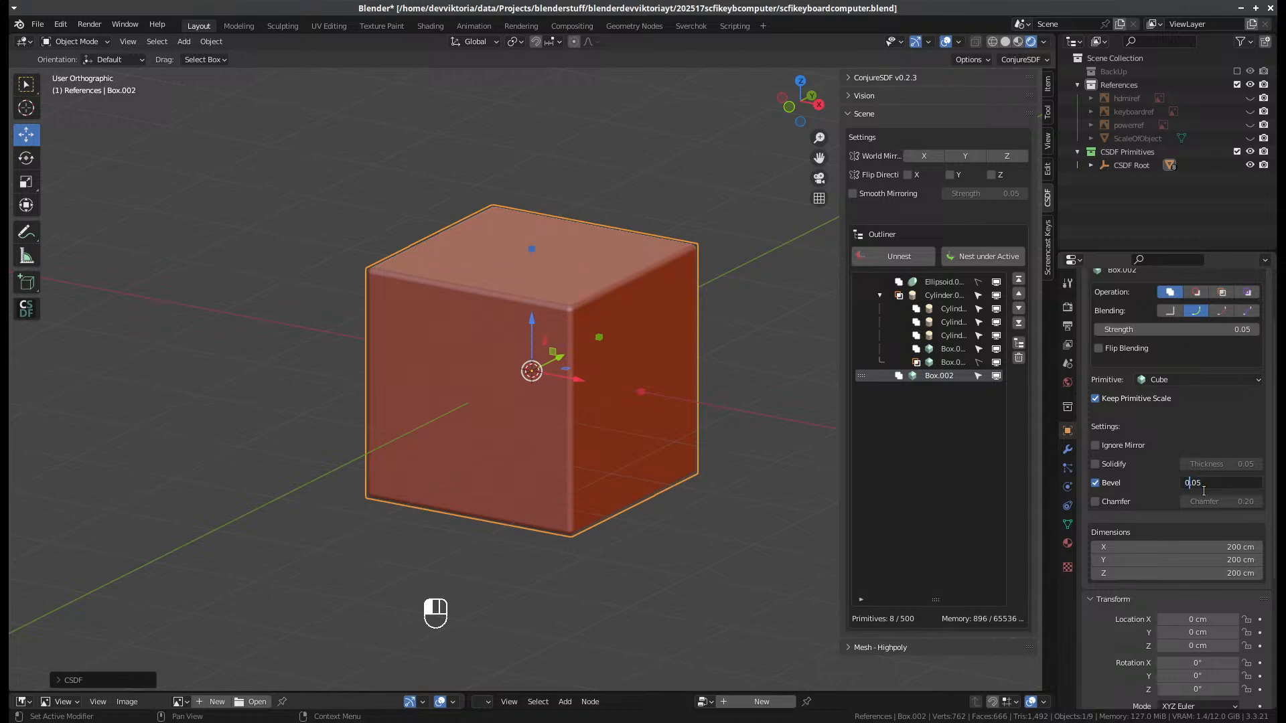
pyautogui.press('Return')
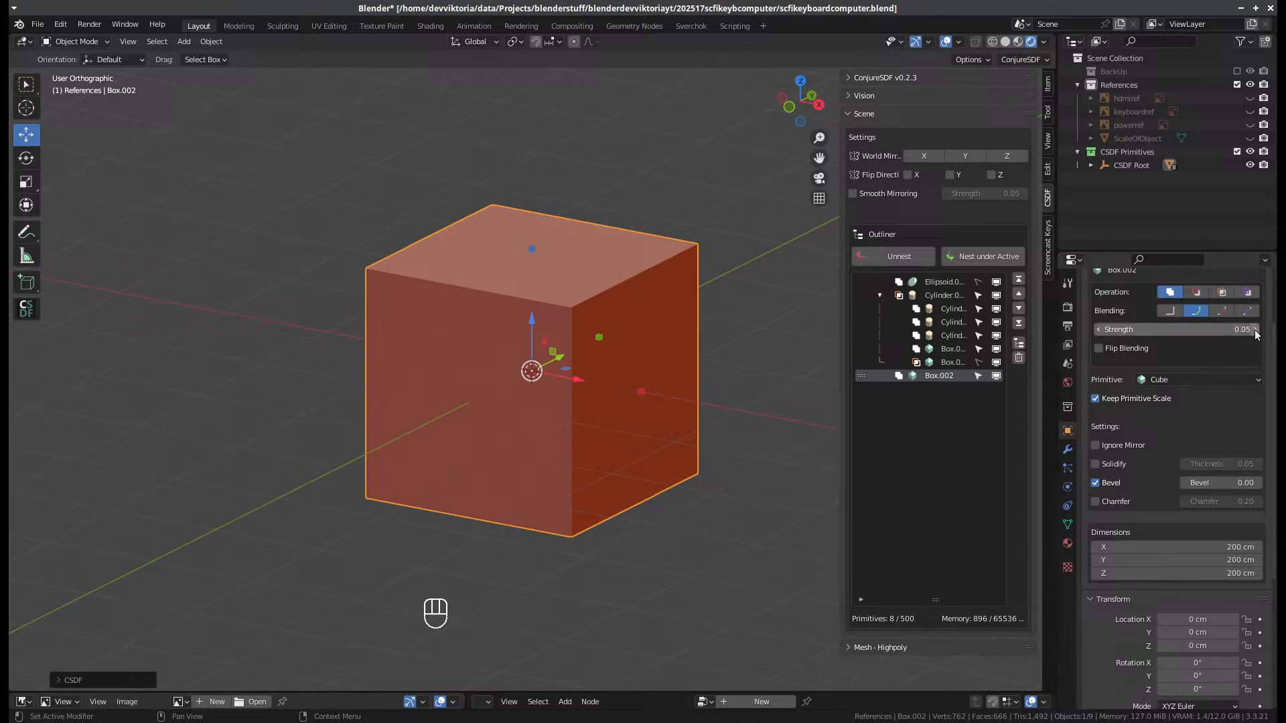
# - Set the new cube's dimensions to 80 cm in X, 0.6 cm in Y and 5 cm in Z
pyautogui.click(1195, 561)
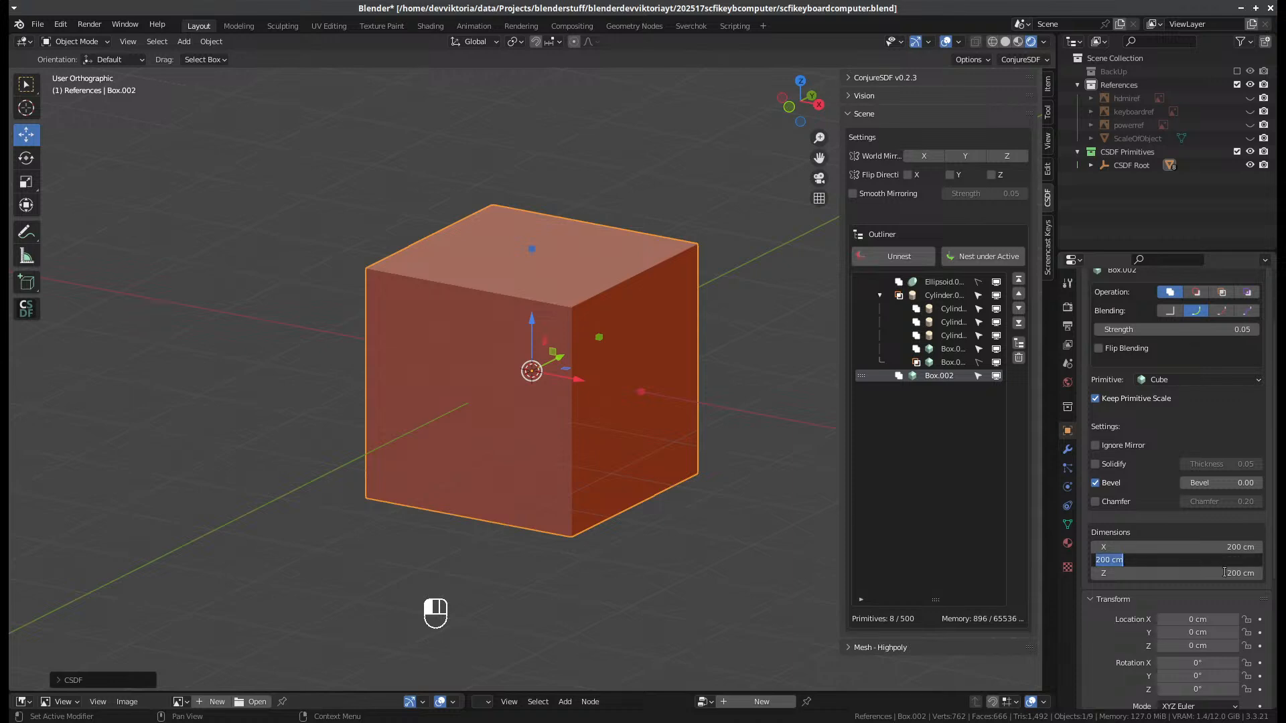
pyautogui.write('0.6')
pyautogui.press('Return')
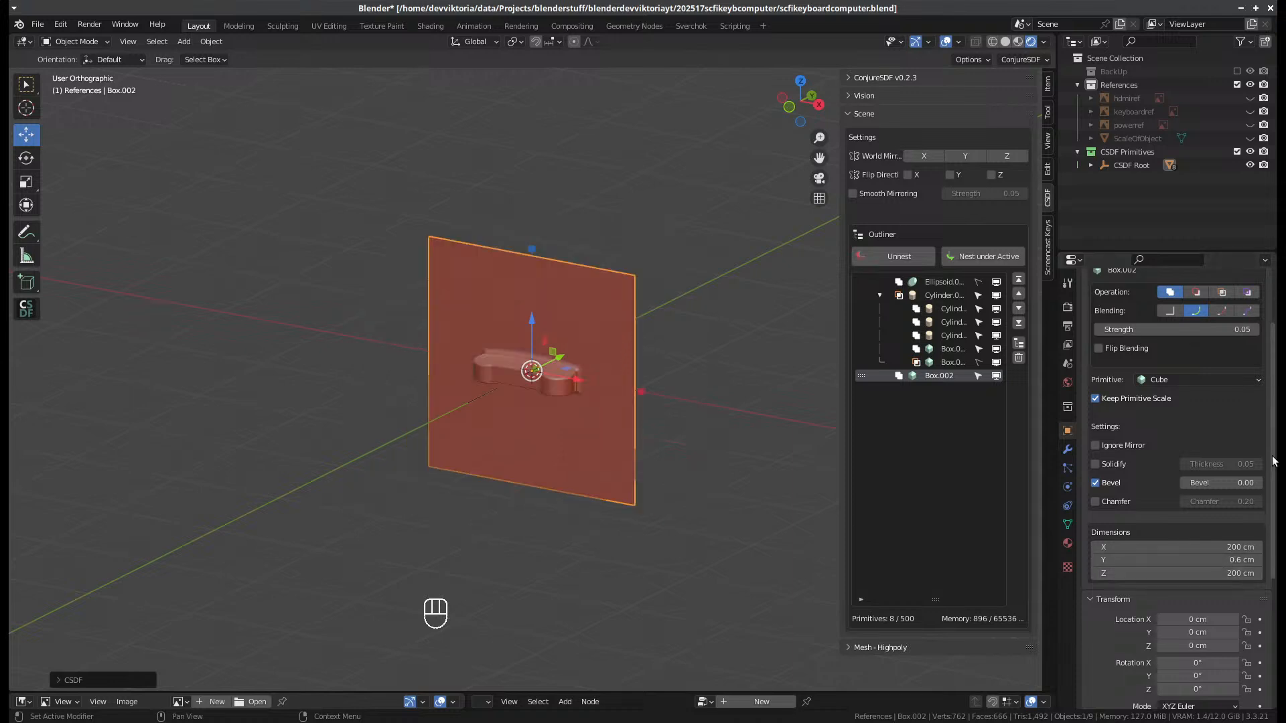
pyautogui.click(1202, 574)
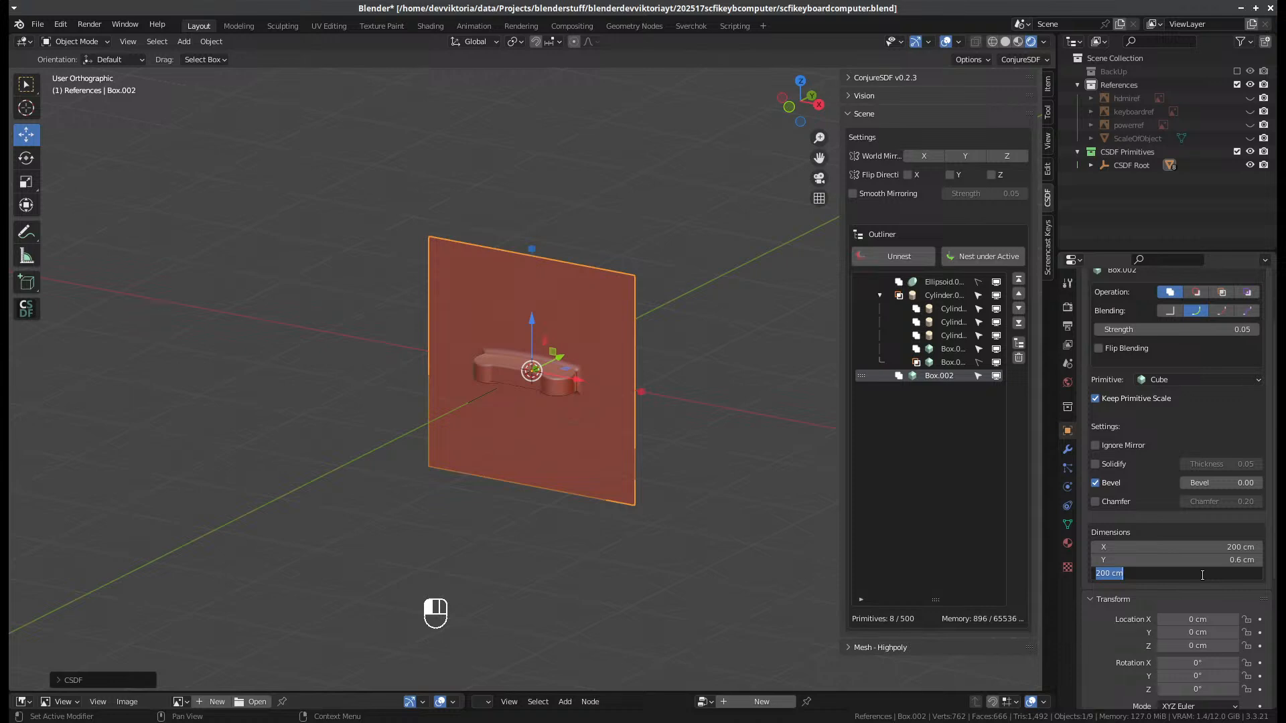
pyautogui.write('5')
pyautogui.press('Return')
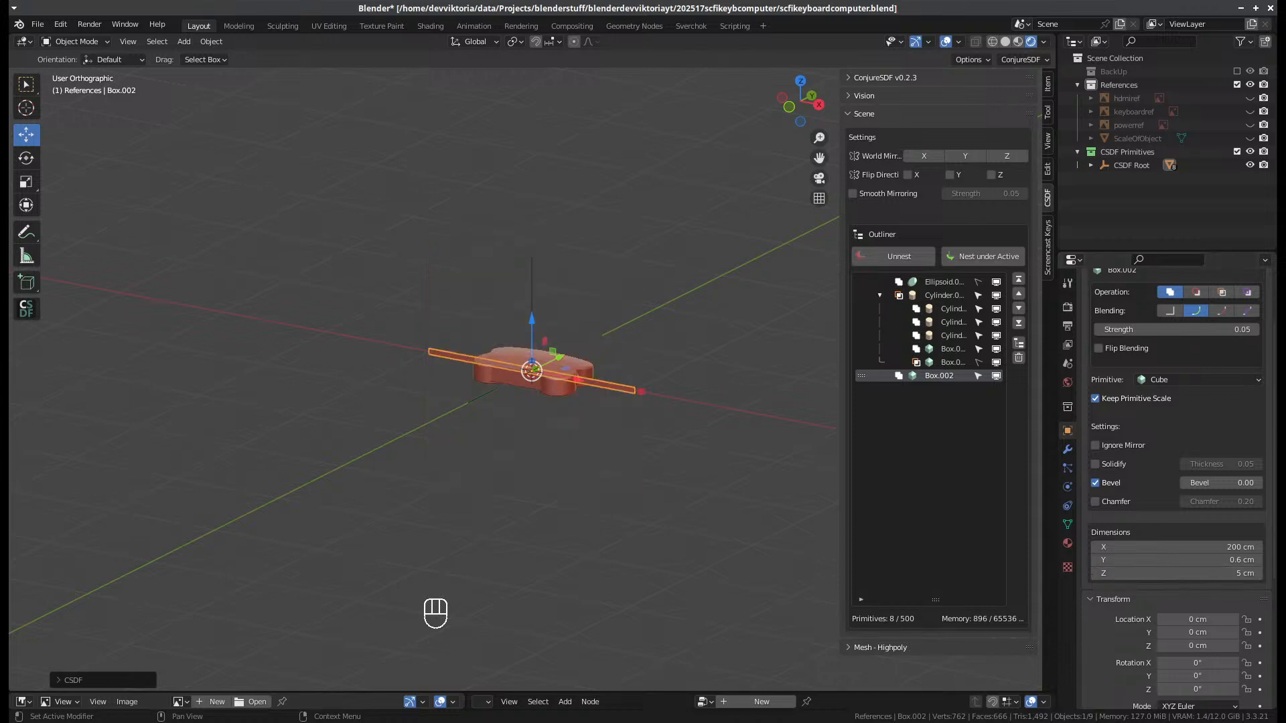
pyautogui.click(1156, 548)
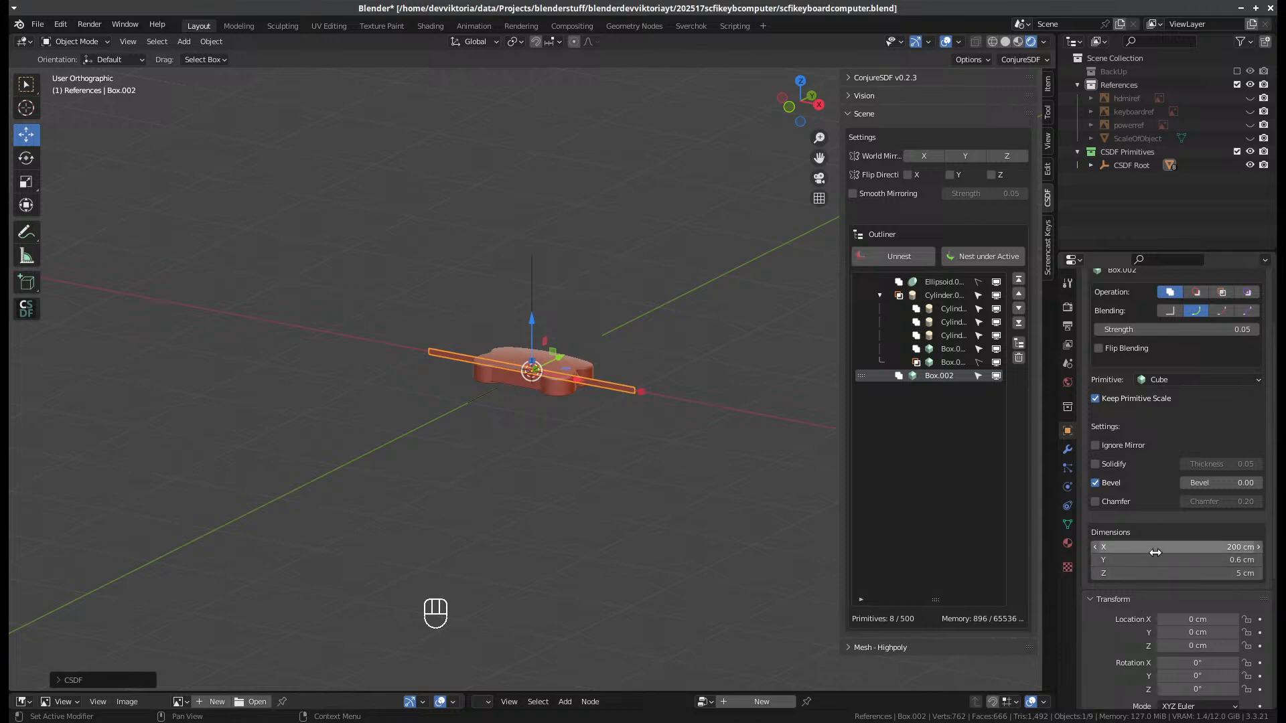
pyautogui.write('80')
pyautogui.press('Return')
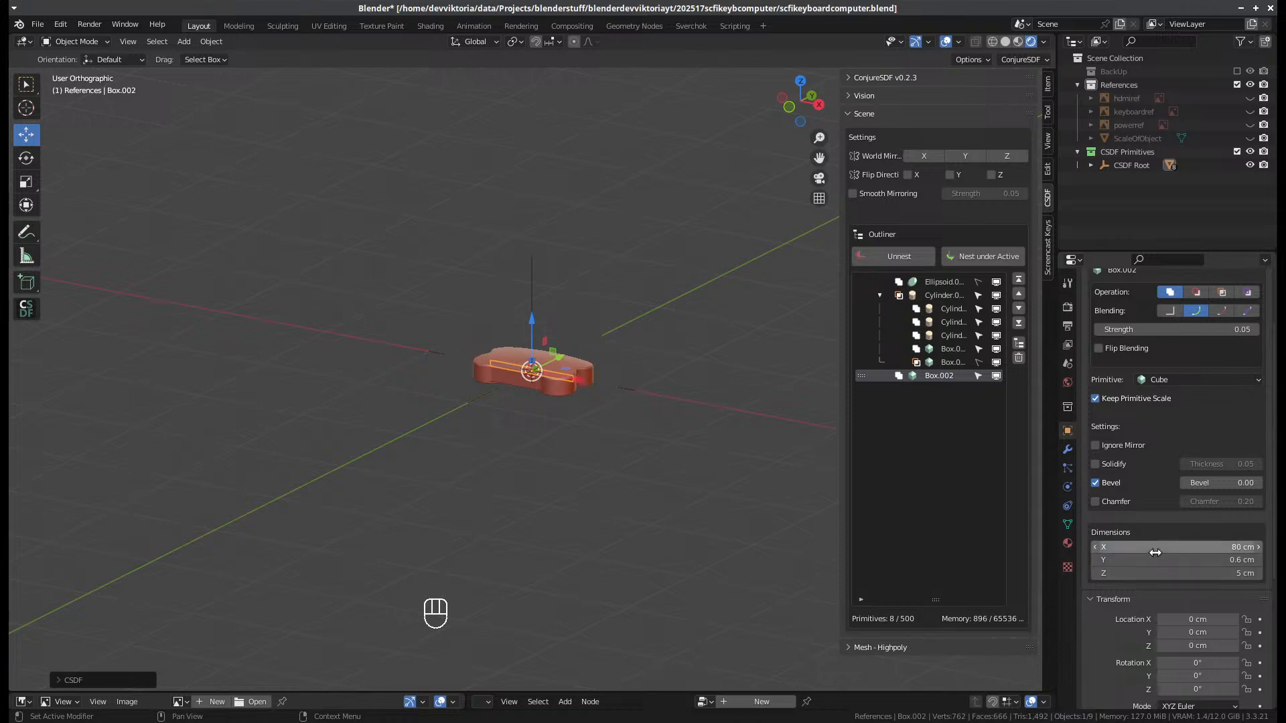
# - Set the new cube's X dimension to 100 cm and move it along Y to about 25.3 cm
pyautogui.click(1155, 551)
pyautogui.write('100')
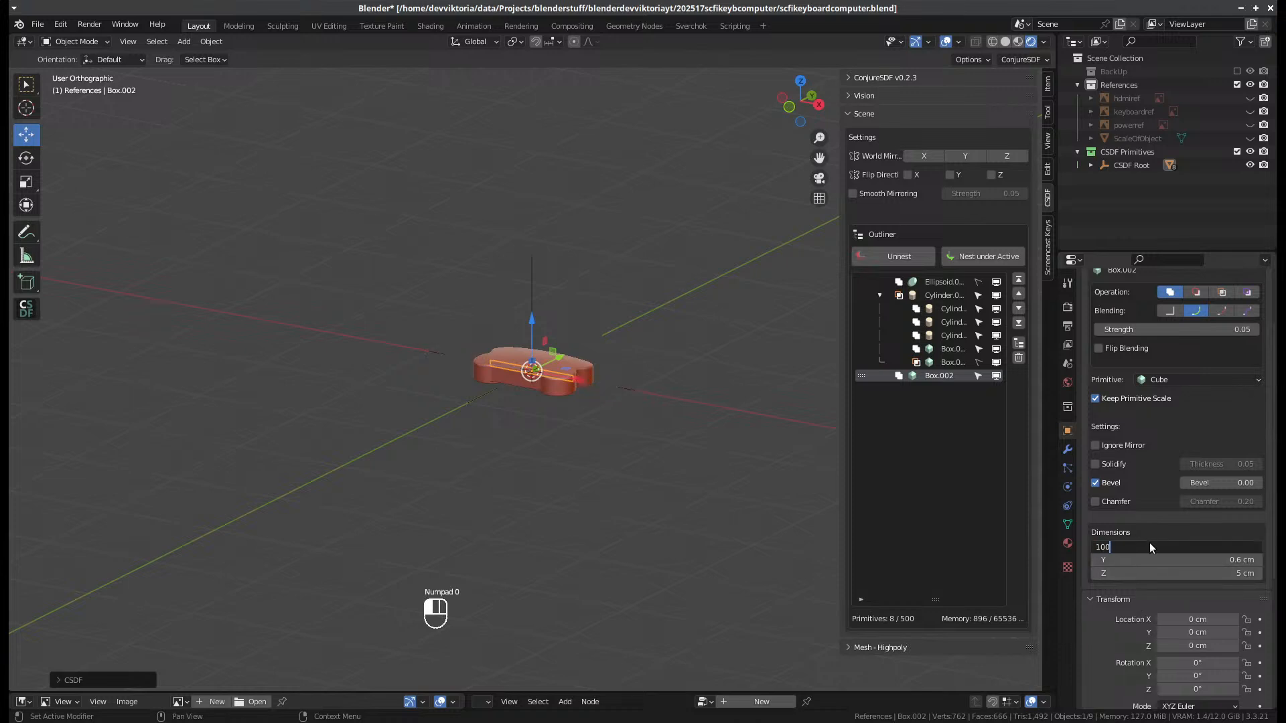
pyautogui.press('Return')
pyautogui.press('KP_7')
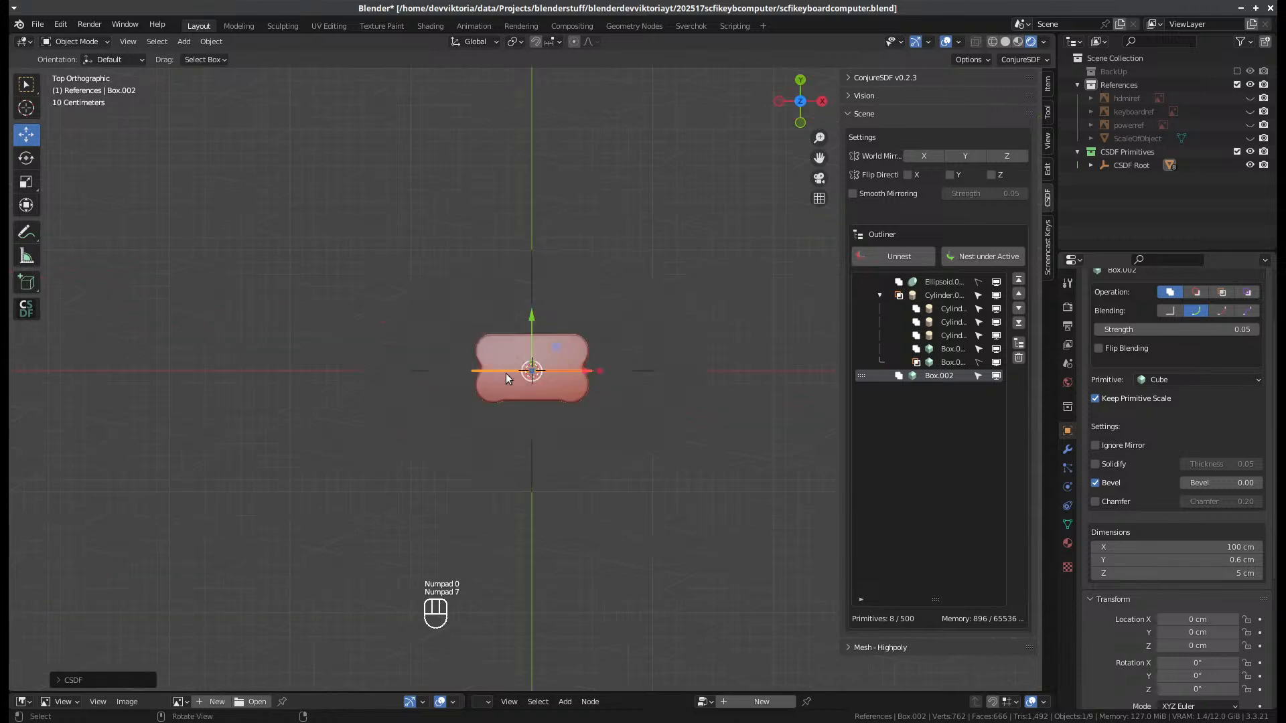
pyautogui.scroll(3, 509, 370)
pyautogui.moveTo(532, 316); pyautogui.dragTo(549, 267)
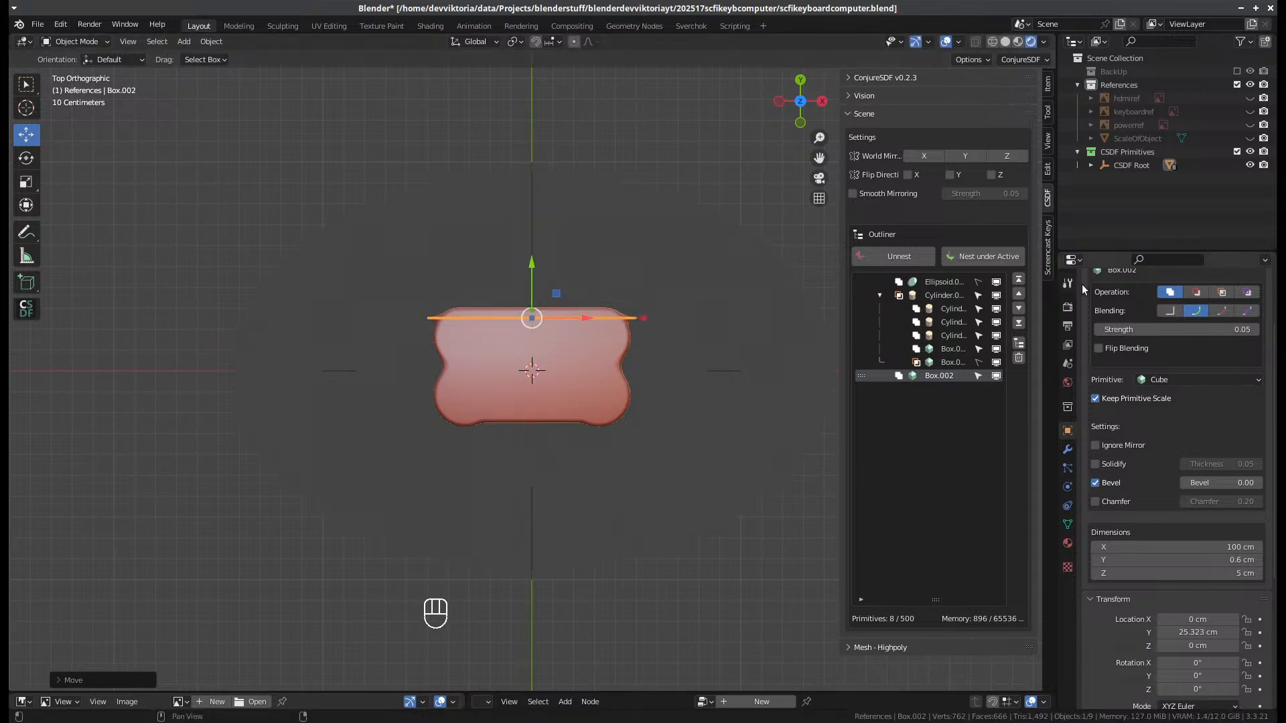
# - Change the new cube's operation to subtraction and raise it along Z to about 8.56 cm
pyautogui.click(1196, 292)
pyautogui.moveTo(590, 375); pyautogui.dragTo(565, 404, button='middle')
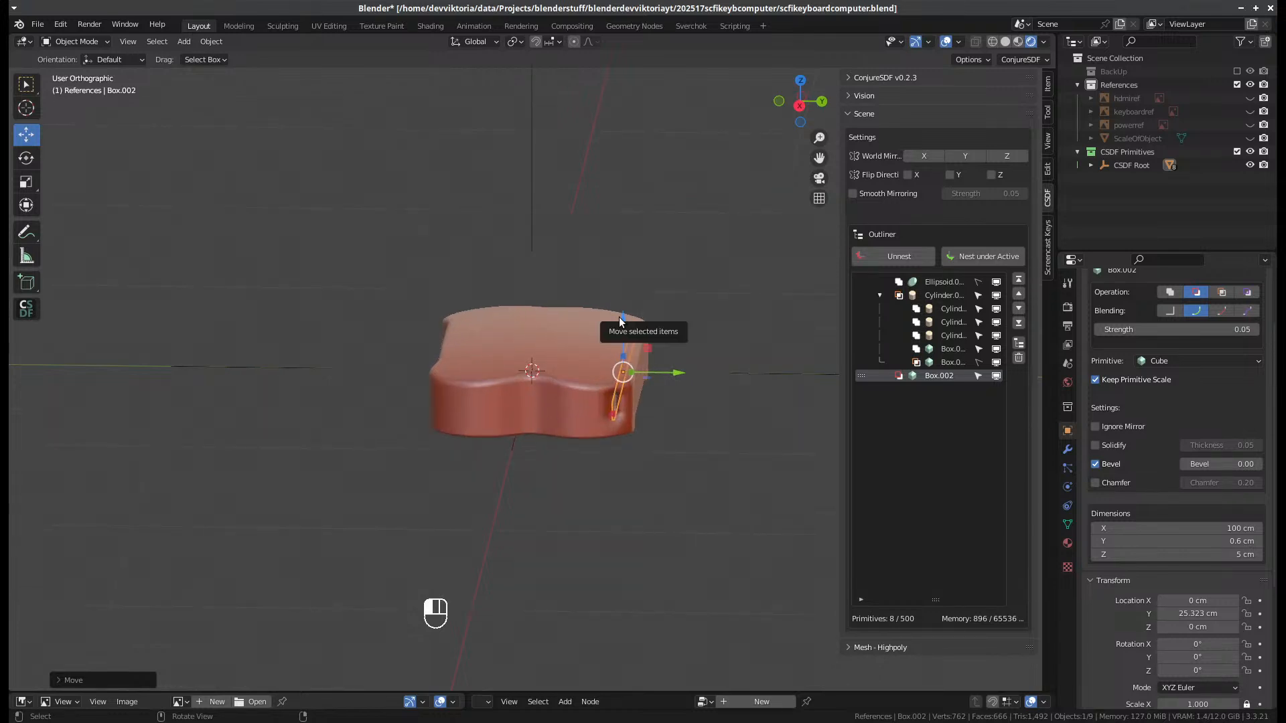
pyautogui.moveTo(629, 312); pyautogui.dragTo(622, 280)
# - Set the blending strength of the subtracting cube Box.002 to 0.005
pyautogui.click(1156, 324)
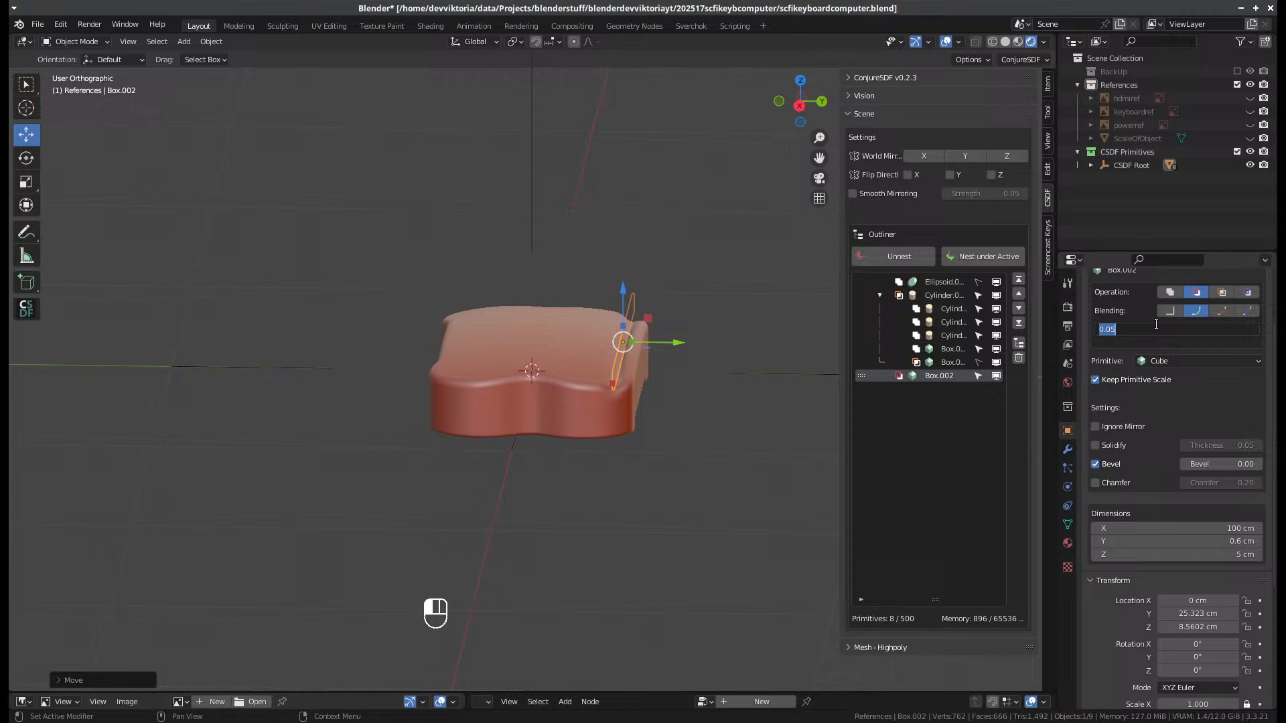
pyautogui.click(1113, 329)
pyautogui.press('Delete')
pyautogui.press('Return')
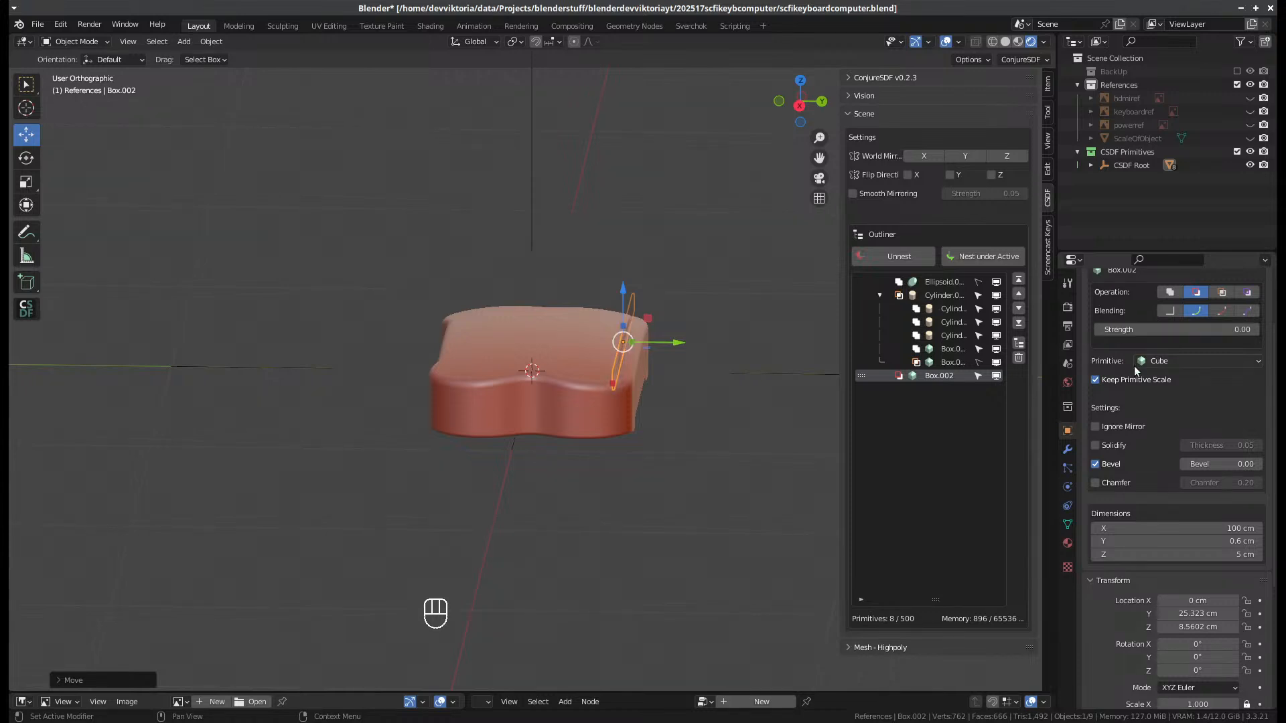
pyautogui.moveTo(638, 409); pyautogui.dragTo(666, 424, button='middle')
pyautogui.scroll(4, 665, 424)
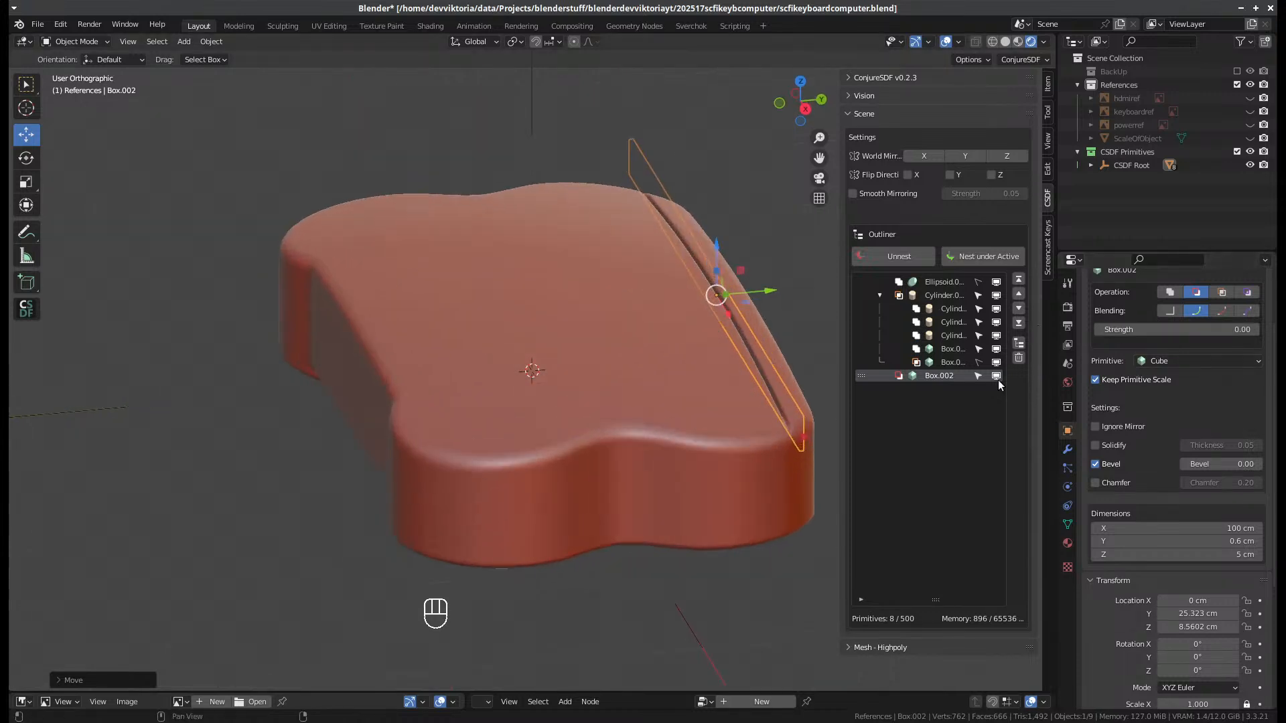
pyautogui.click(1166, 330)
pyautogui.click(1155, 334)
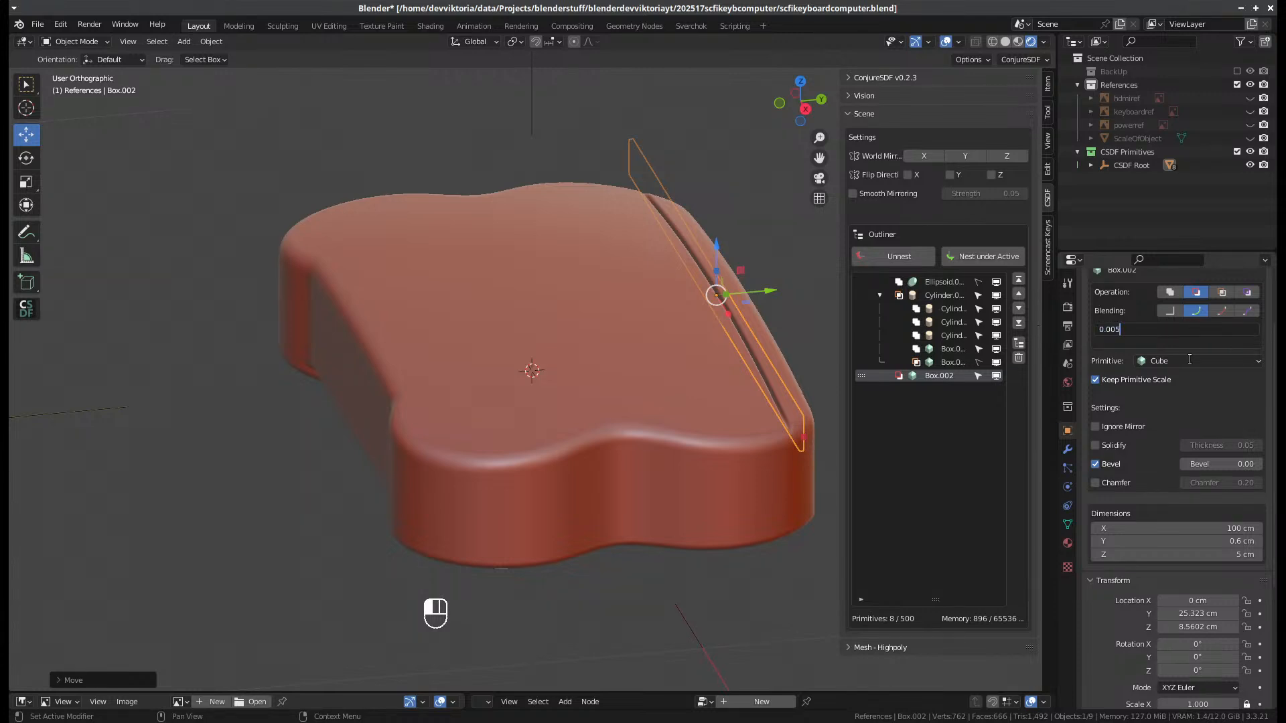
pyautogui.press('Return')
# - Lower the subtracting cube Box.002 along Z to about 7.75 cm and check the groove it cuts
pyautogui.moveTo(761, 495); pyautogui.dragTo(738, 431, button='middle')
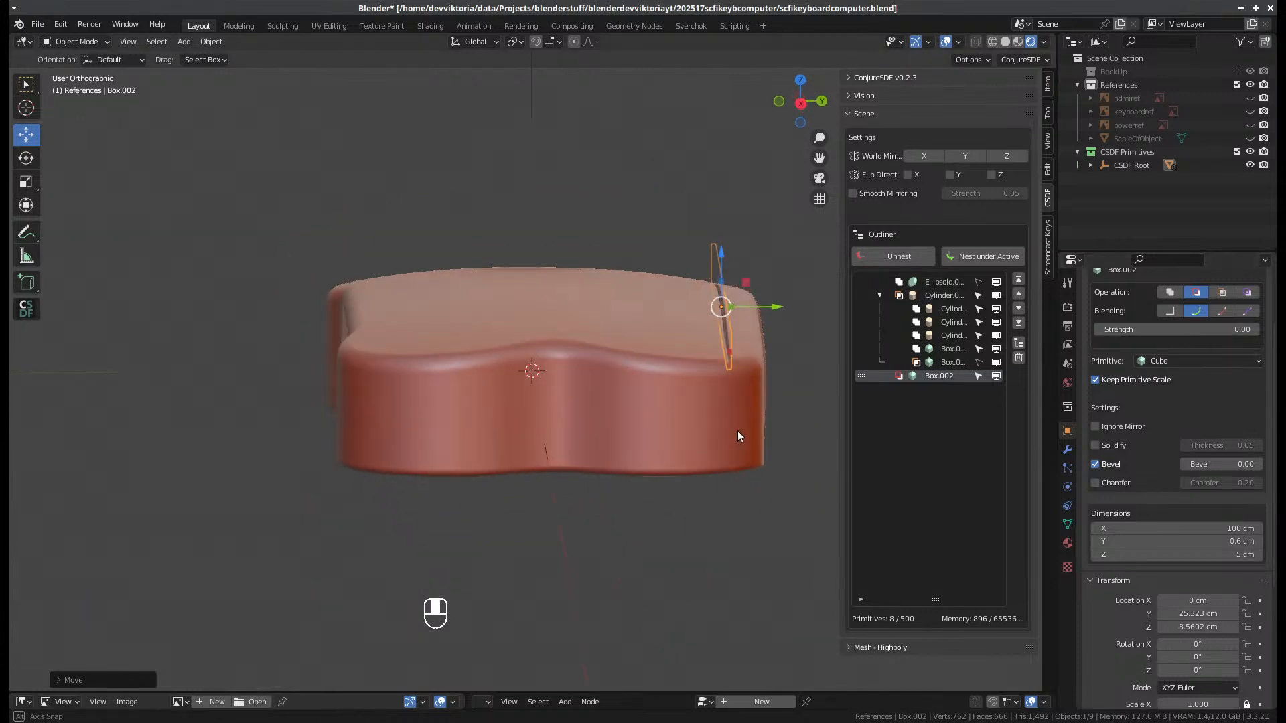
pyautogui.moveTo(723, 255); pyautogui.dragTo(723, 259)
pyautogui.moveTo(692, 363); pyautogui.dragTo(564, 218, button='middle')
pyautogui.moveTo(572, 396); pyautogui.dragTo(608, 464, button='middle')
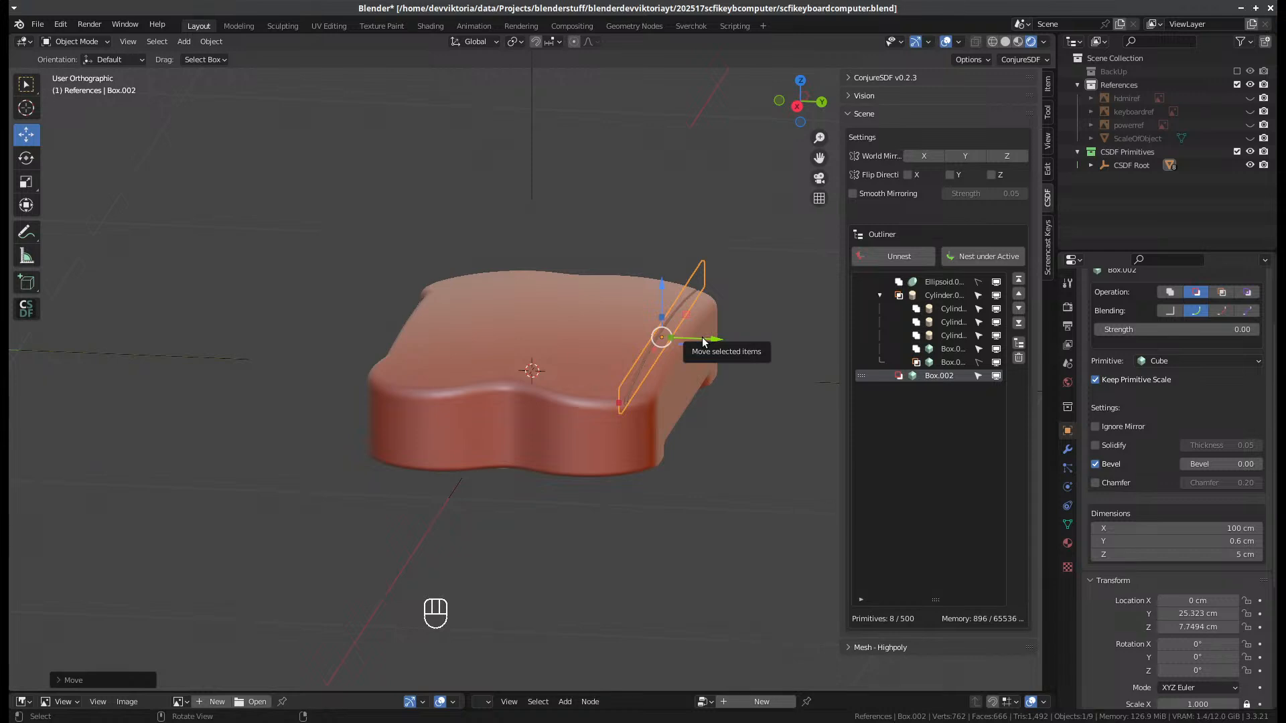
pyautogui.moveTo(703, 342); pyautogui.dragTo(696, 420, button='middle')
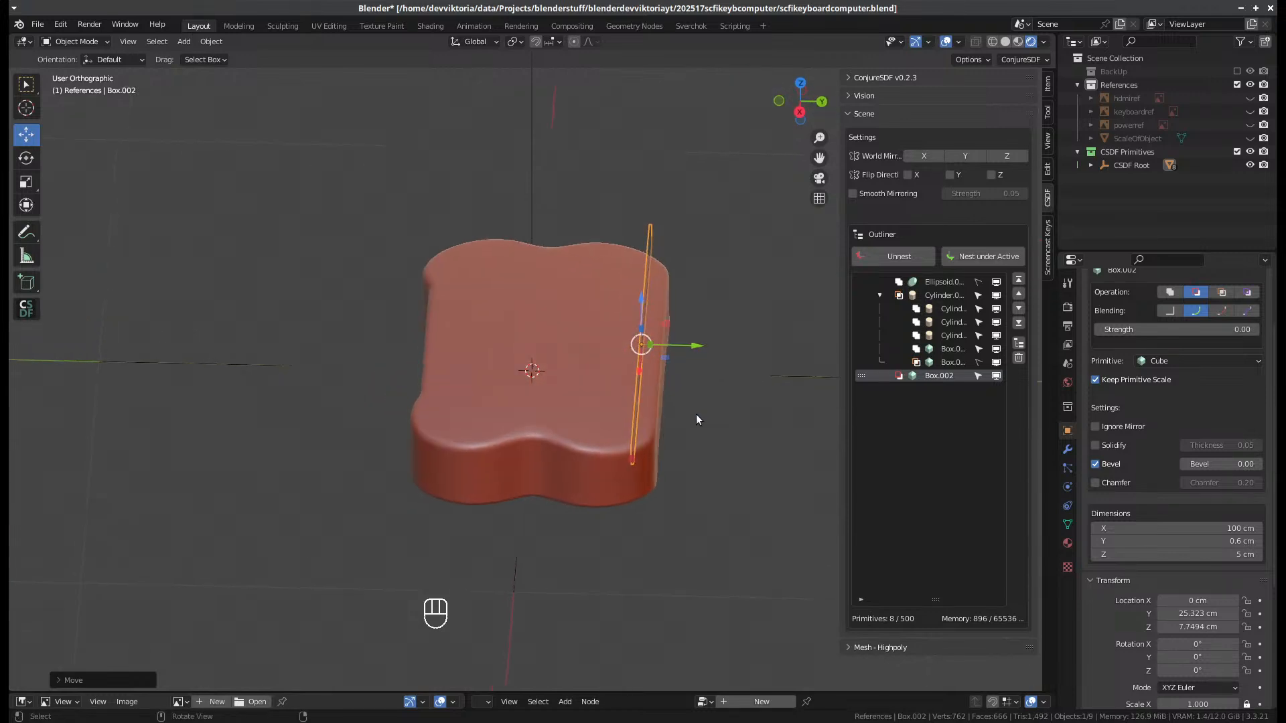
# - Move the subtracting cube Box.002 along Y to about 26.87 cm, closer to the body's back edge
pyautogui.press('KP_7')
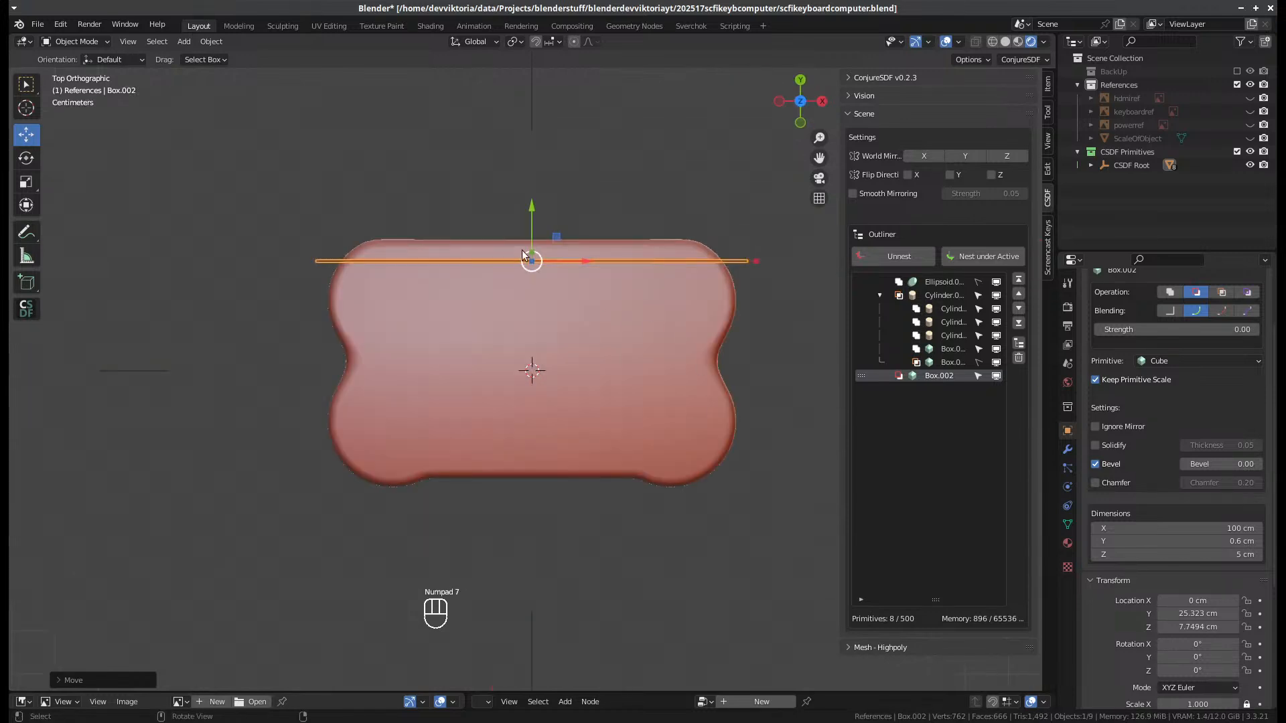
pyautogui.moveTo(530, 209); pyautogui.dragTo(532, 198)
pyautogui.moveTo(532, 198); pyautogui.dragTo(547, 484, button='middle')
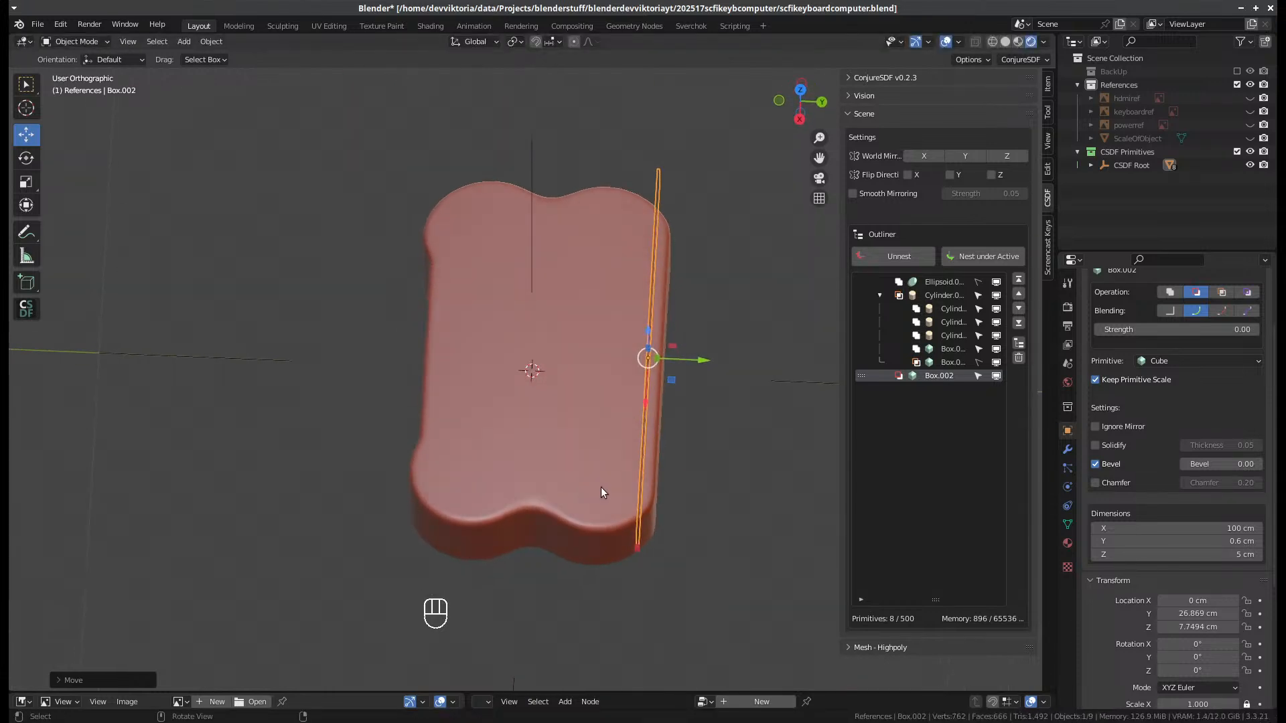
# - Duplicate the subtracting cube in top view and offset the copy by -0.12 cm along Y
pyautogui.press('KP_7')
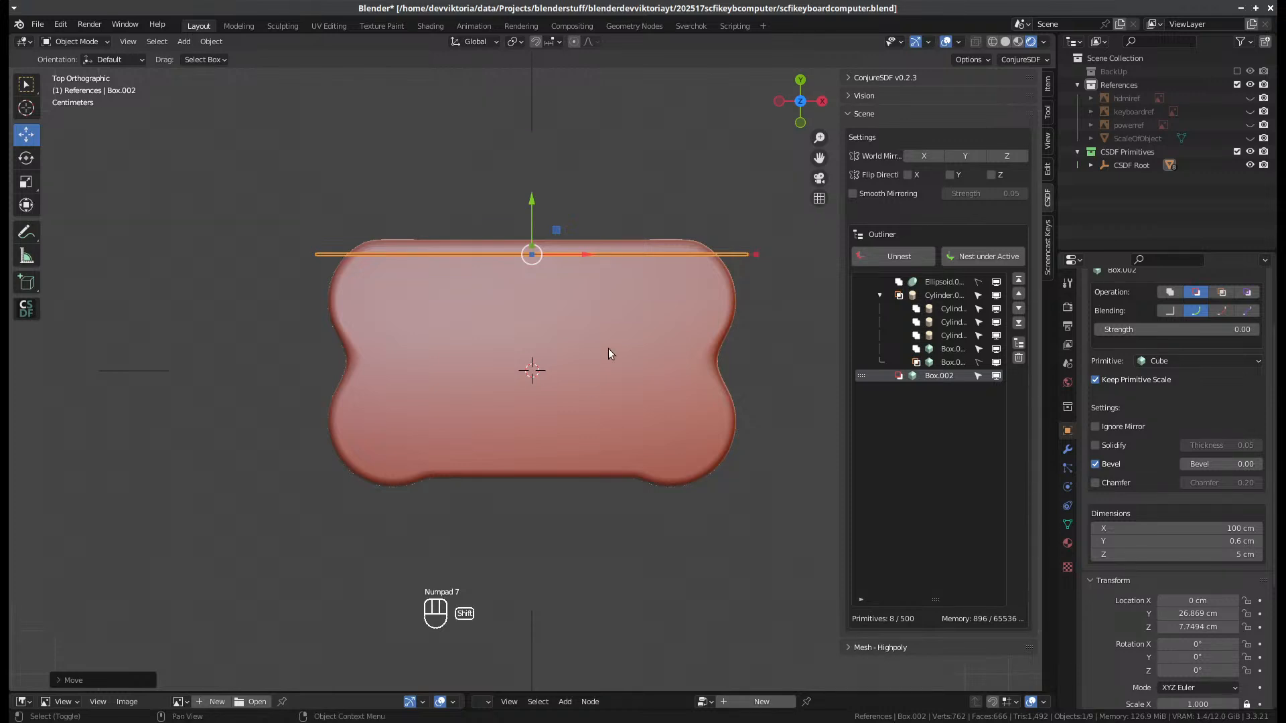
pyautogui.hotkey('shift', 'd')
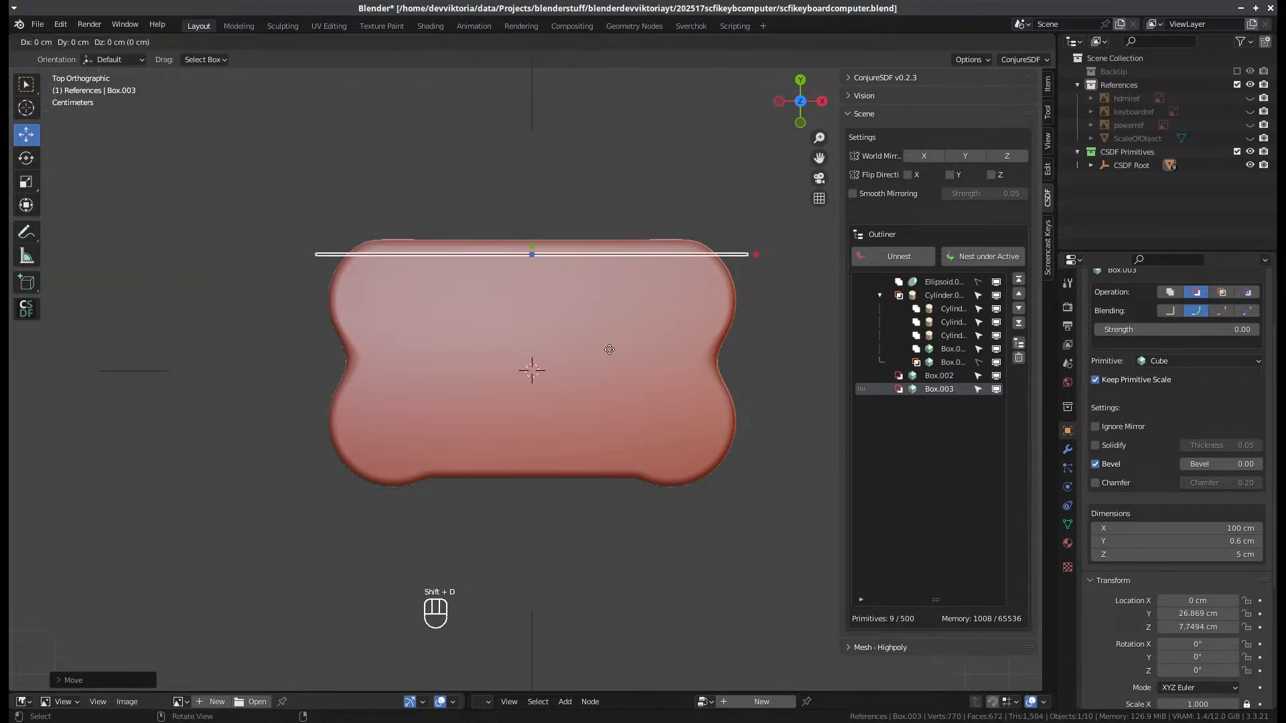
pyautogui.press('y')
pyautogui.press('KP_Subtract')
pyautogui.press('KP_0')
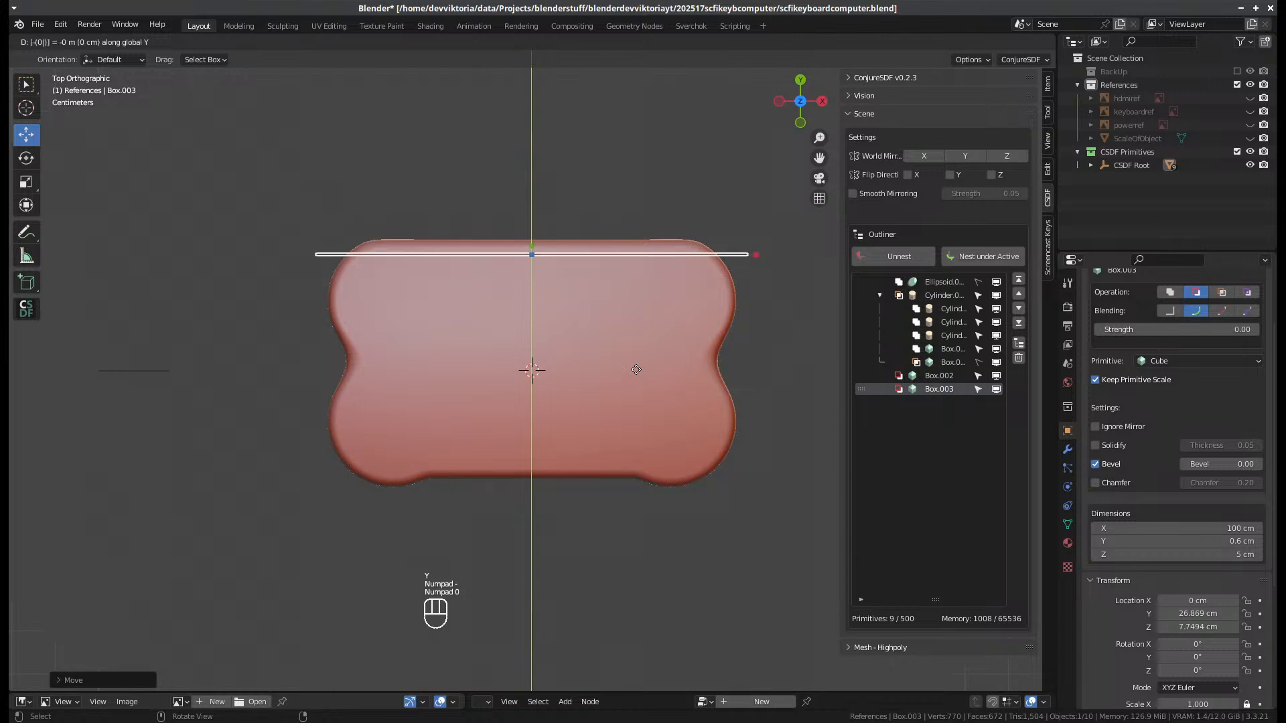
pyautogui.press('KP_Decimal')
pyautogui.press('KP_1')
pyautogui.press('KP_2')
pyautogui.press('Return')
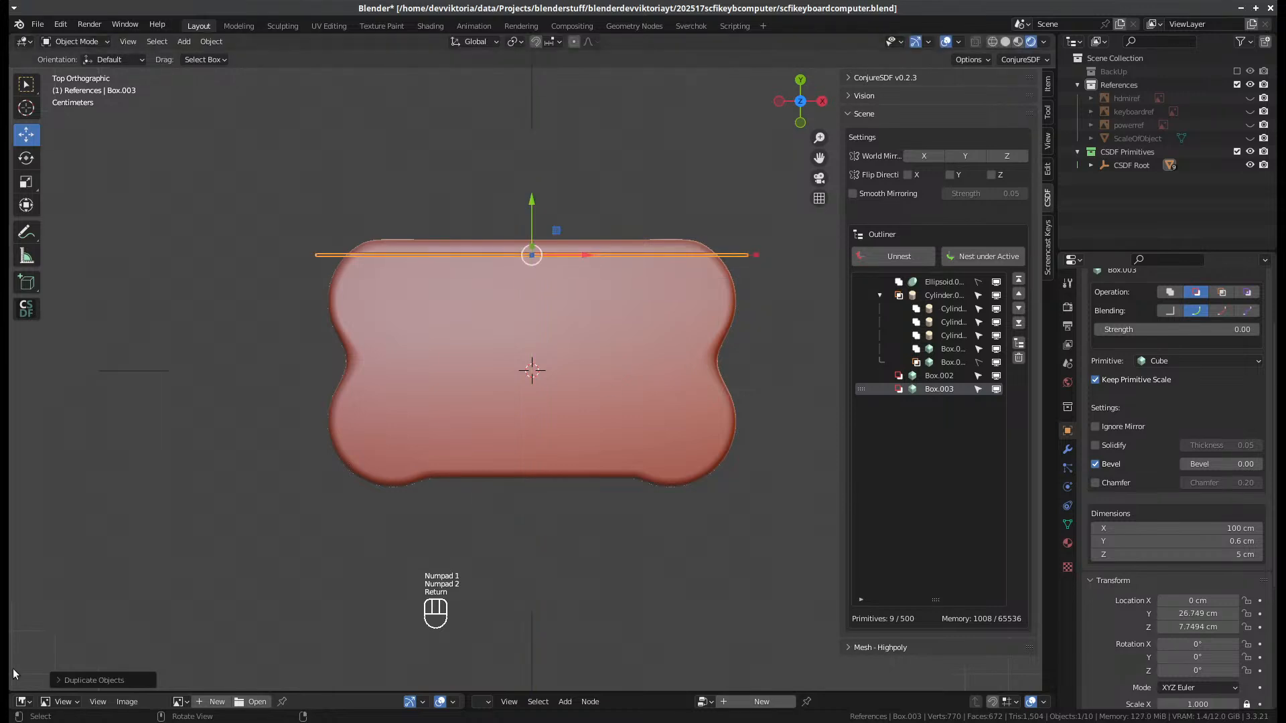
# - Set the duplicate's Y offset to -1.2 cm and inspect the two parallel grooves
pyautogui.click(53, 680)
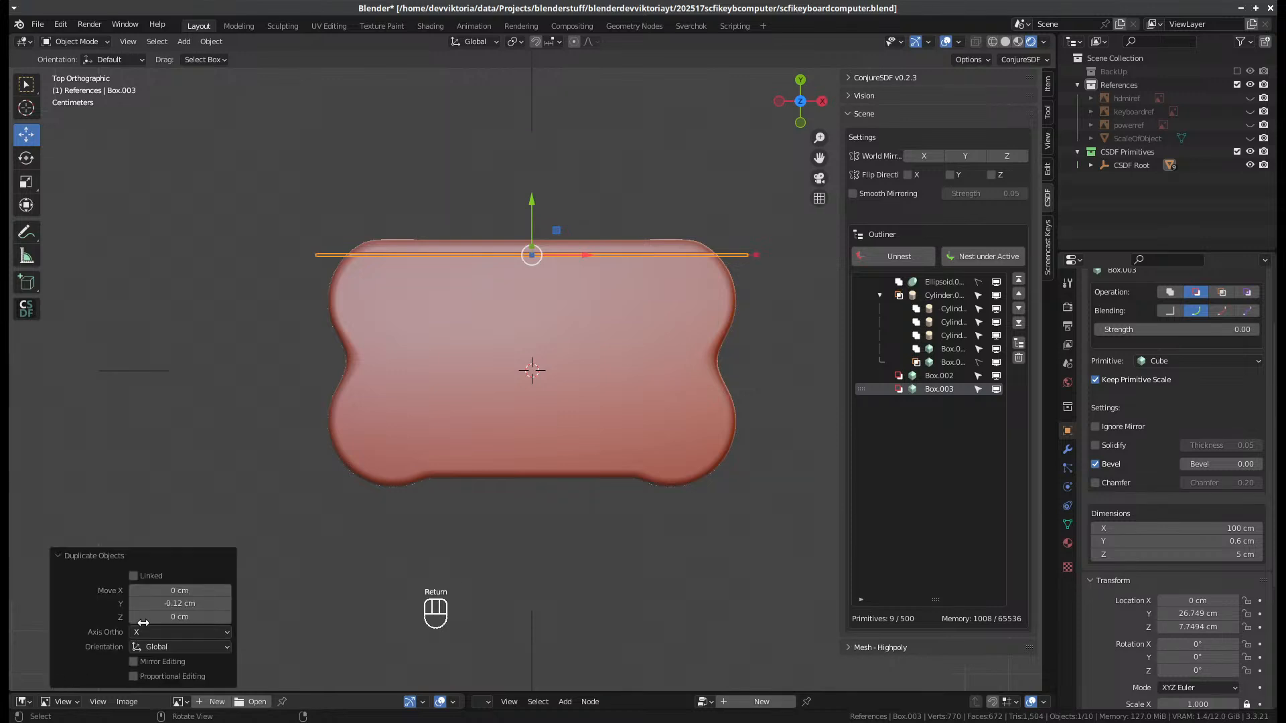
pyautogui.click(163, 607)
pyautogui.write('-')
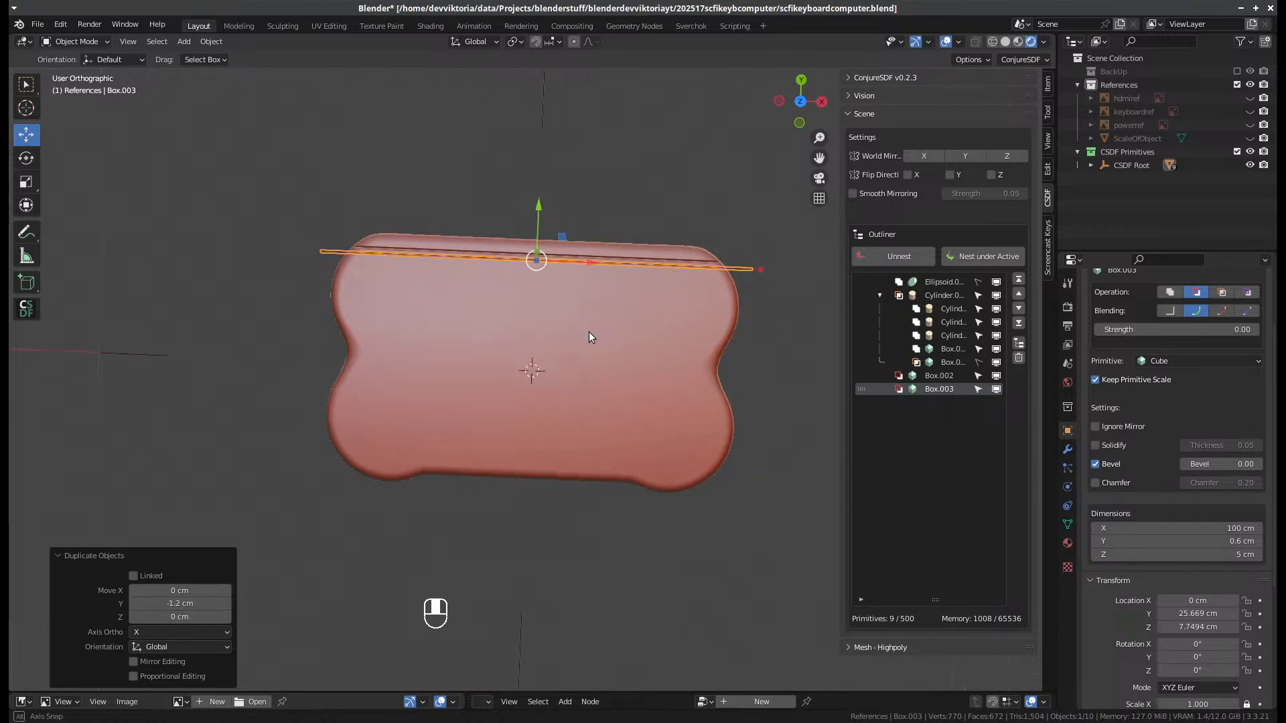
pyautogui.moveTo(589, 331); pyautogui.dragTo(529, 402, button='middle')
pyautogui.scroll(2, 582, 436)
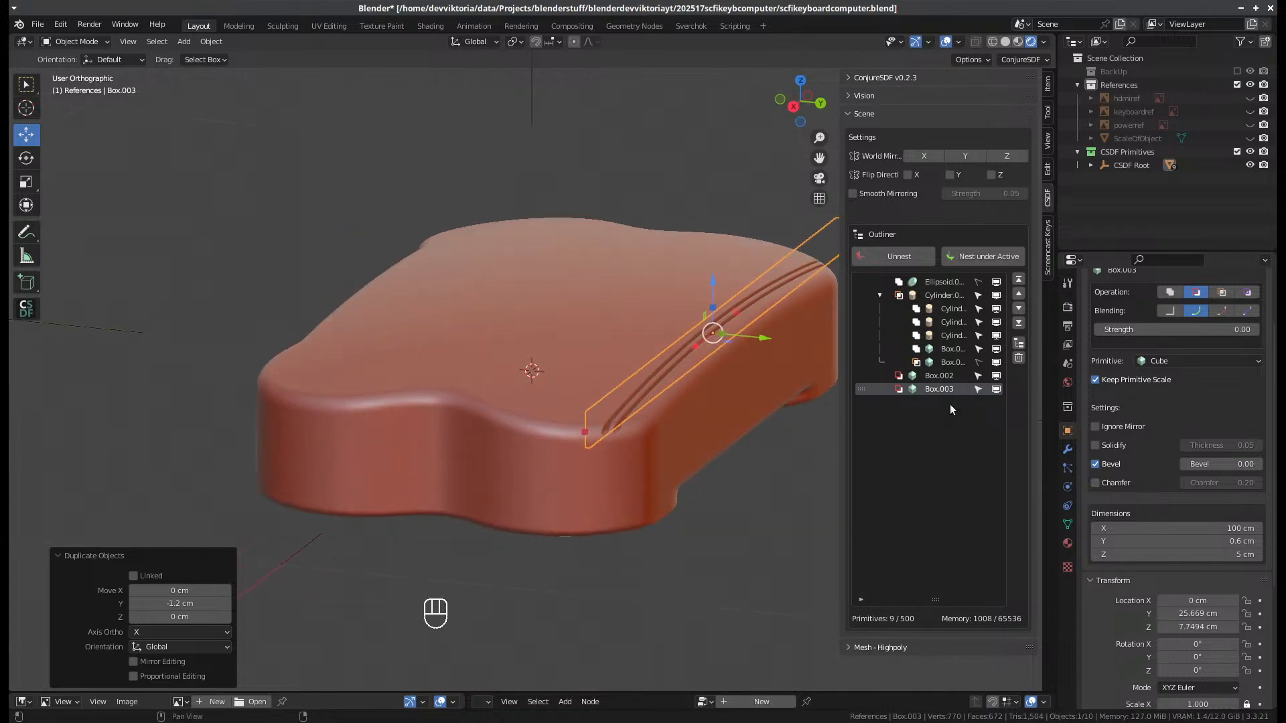
pyautogui.click(943, 375)
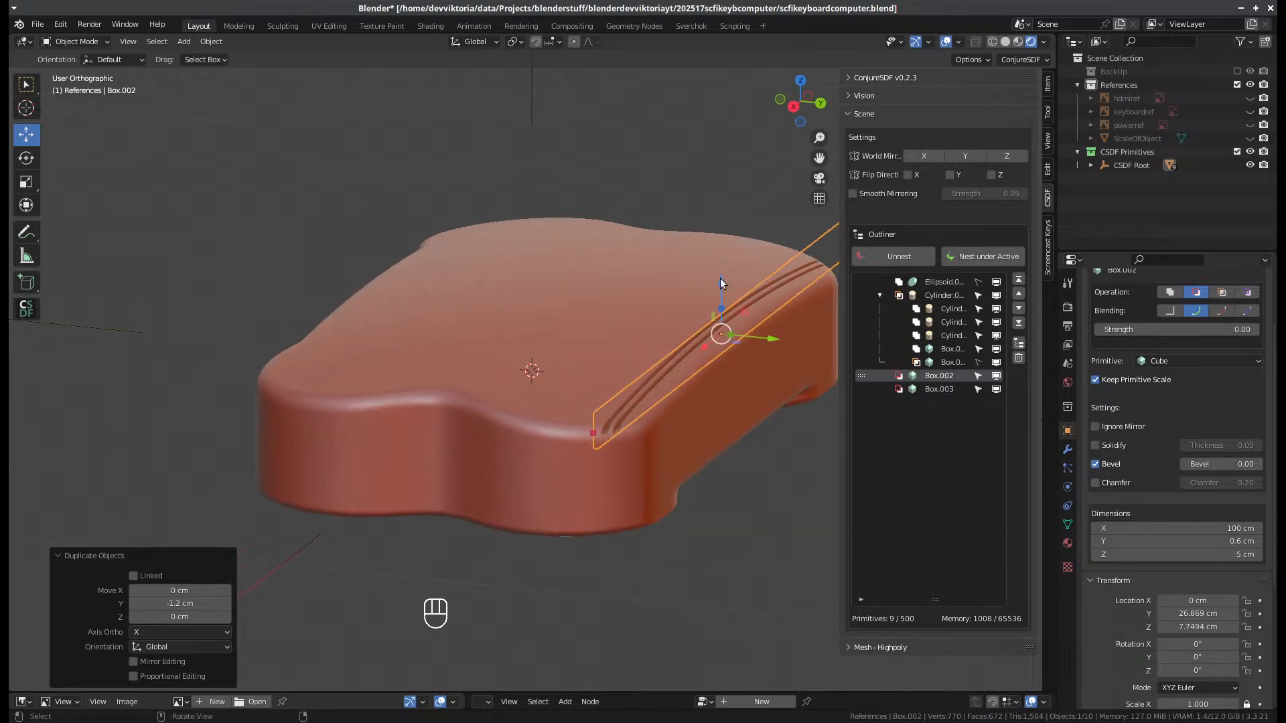
pyautogui.moveTo(720, 282); pyautogui.dragTo(716, 291)
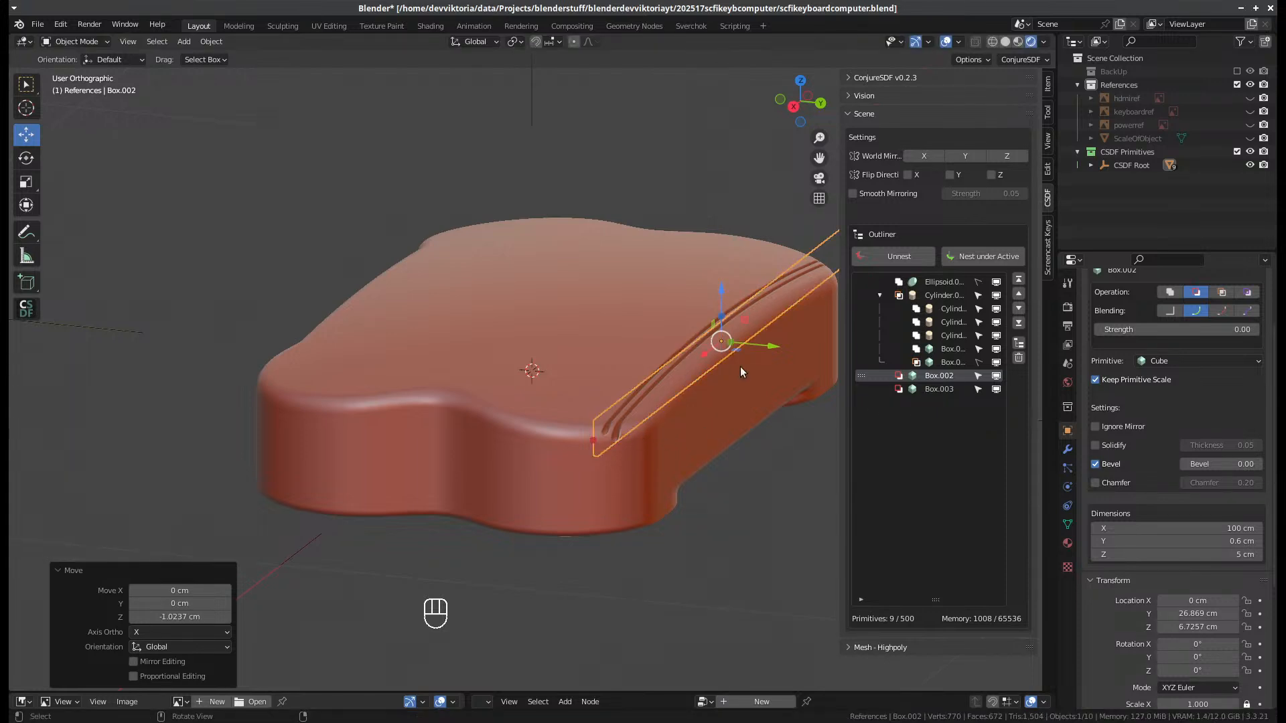
pyautogui.hotkey('ctrl', 'z')
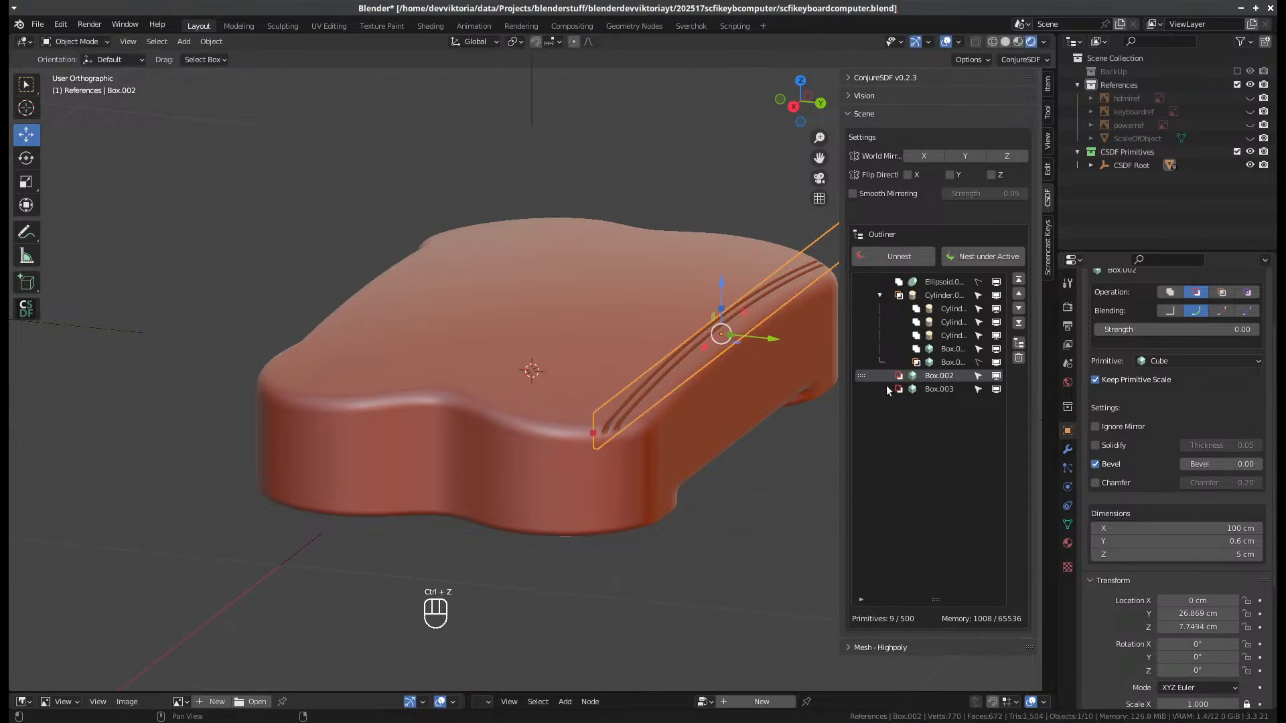
# - Disable viewport selection for the four corner cylinders and the union cube Box.000
pyautogui.moveTo(635, 363); pyautogui.dragTo(622, 244, button='middle')
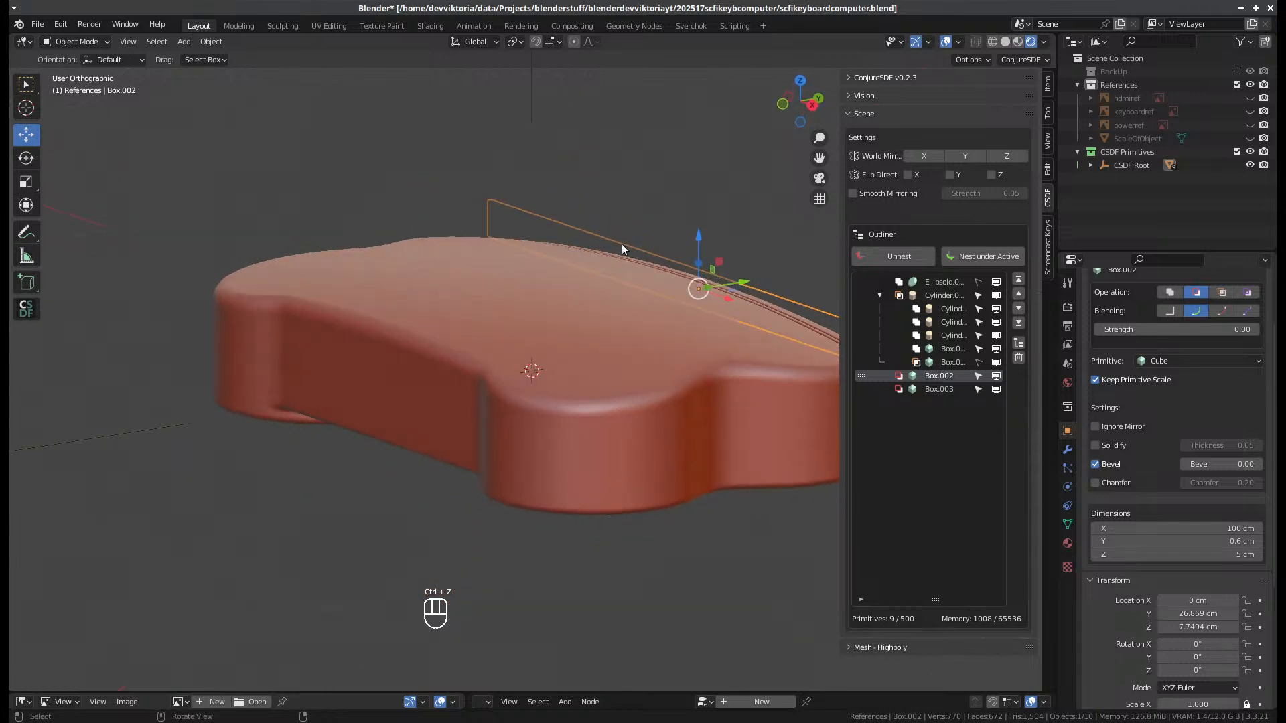
pyautogui.keyDown('shift'); pyautogui.click(612, 251); pyautogui.keyUp('shift')
pyautogui.moveTo(701, 352); pyautogui.dragTo(714, 400, button='middle')
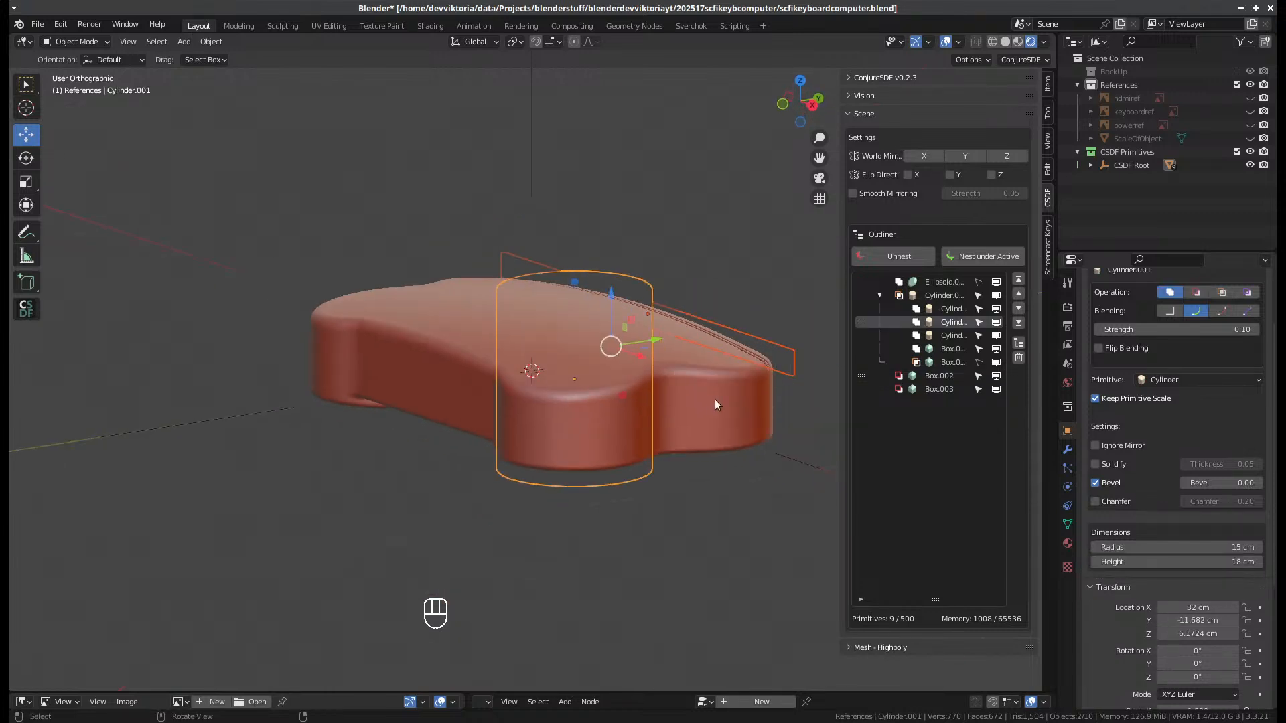
pyautogui.click(752, 359)
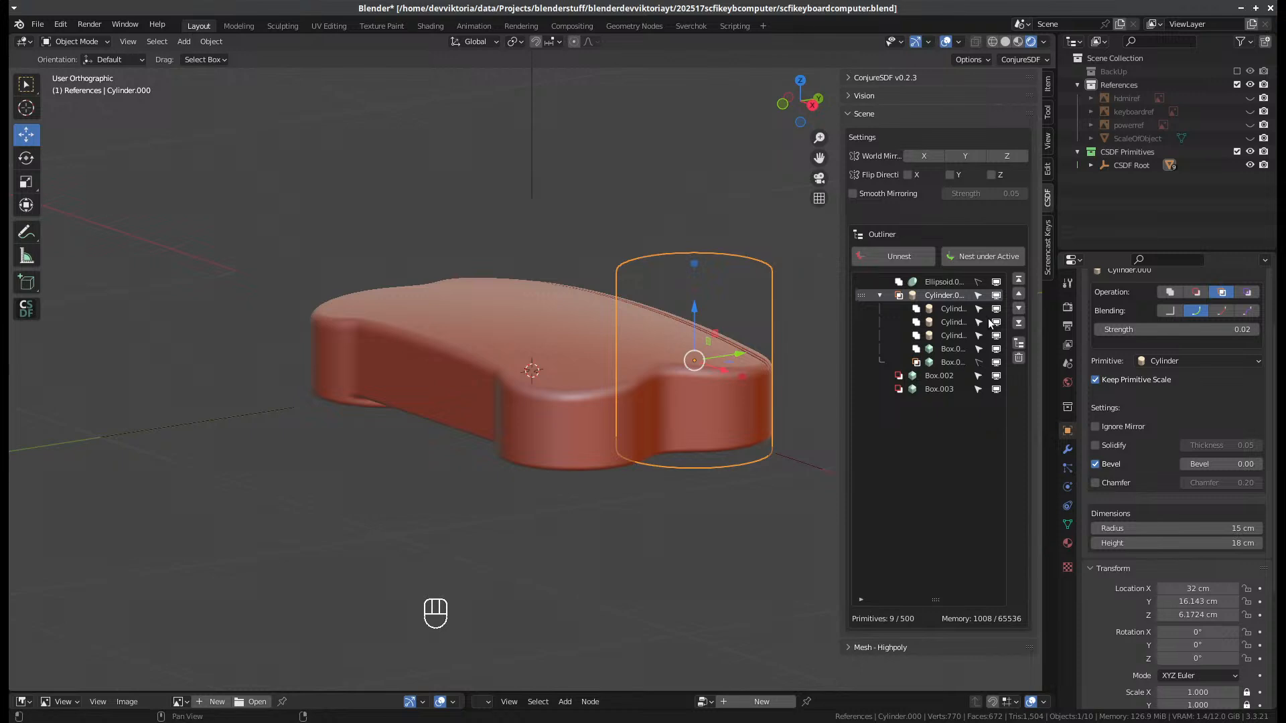
pyautogui.moveTo(978, 296); pyautogui.dragTo(980, 350)
# - Select both groove cubes Box.002 and Box.003 and lower them together by about 0.64 cm along Z
pyautogui.click(746, 344)
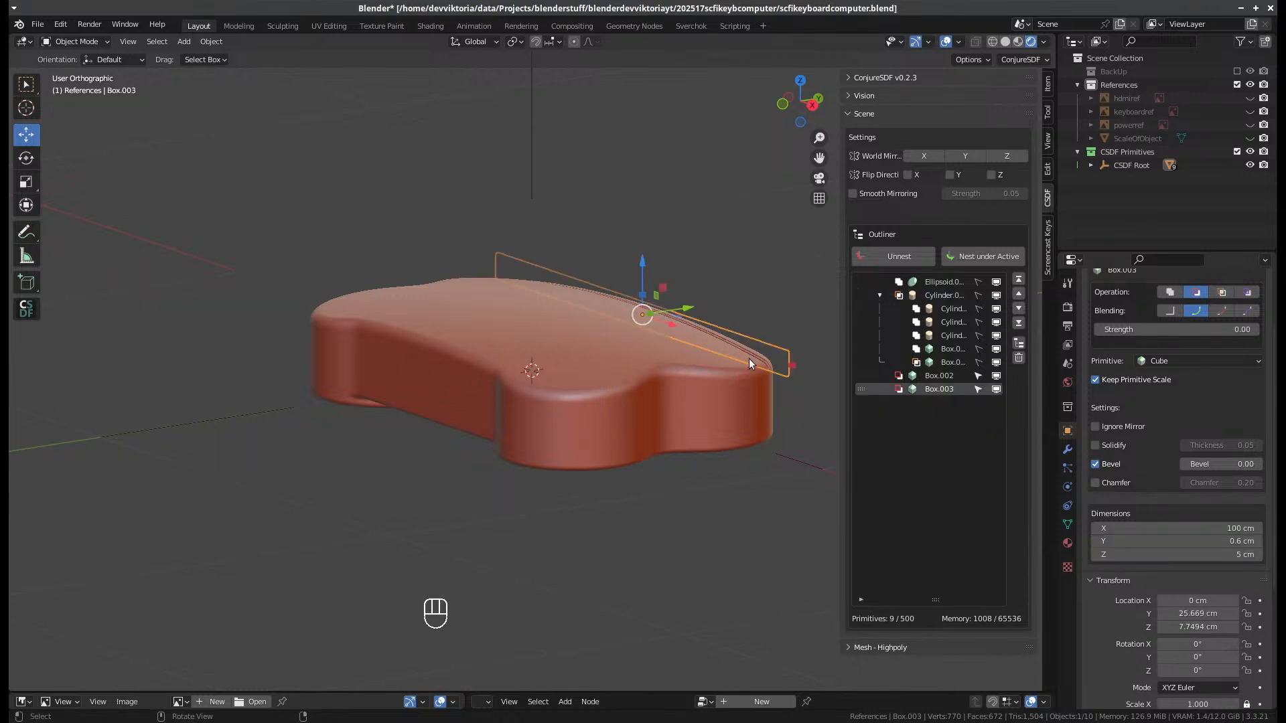
pyautogui.moveTo(748, 359); pyautogui.dragTo(683, 404, button='middle')
pyautogui.keyDown('shift'); pyautogui.click(677, 416); pyautogui.keyUp('shift')
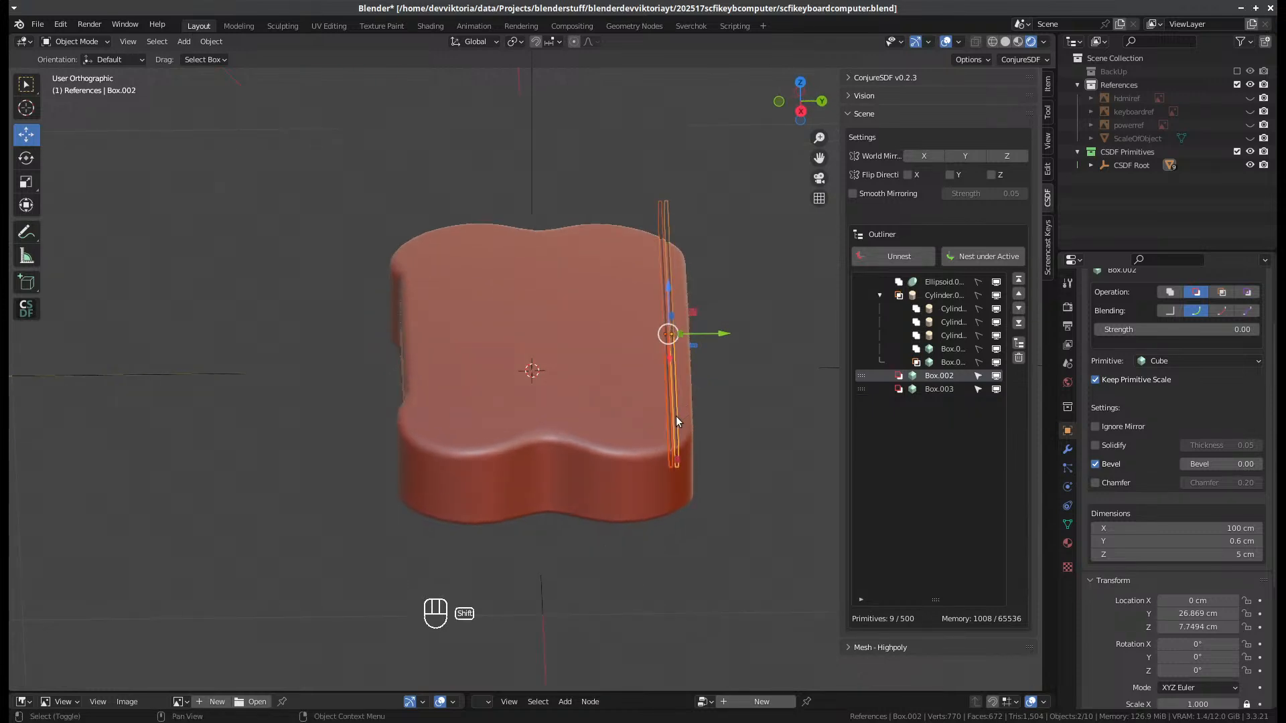
pyautogui.moveTo(670, 501); pyautogui.dragTo(697, 268, button='middle')
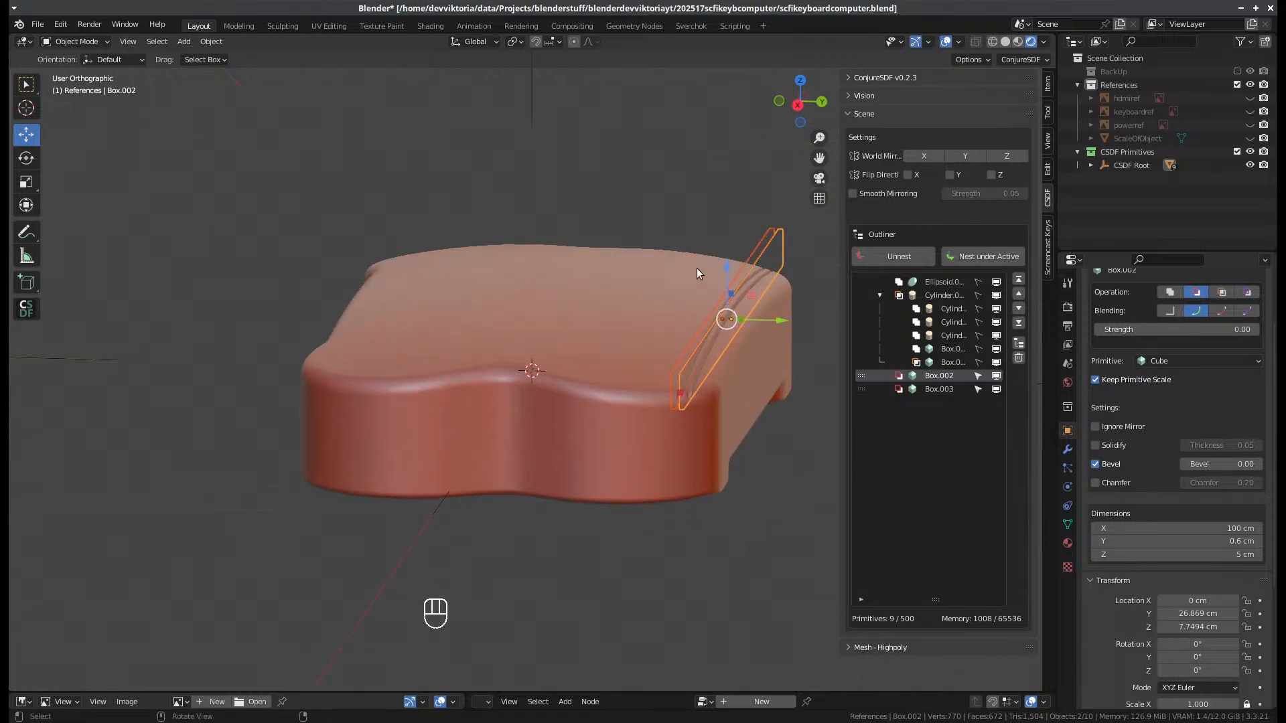
pyautogui.moveTo(725, 267); pyautogui.dragTo(723, 276)
# - Duplicate the pair of groove cubes in top view and offset the copies by -2.4 cm along Y
pyautogui.moveTo(600, 443); pyautogui.dragTo(677, 485, button='middle')
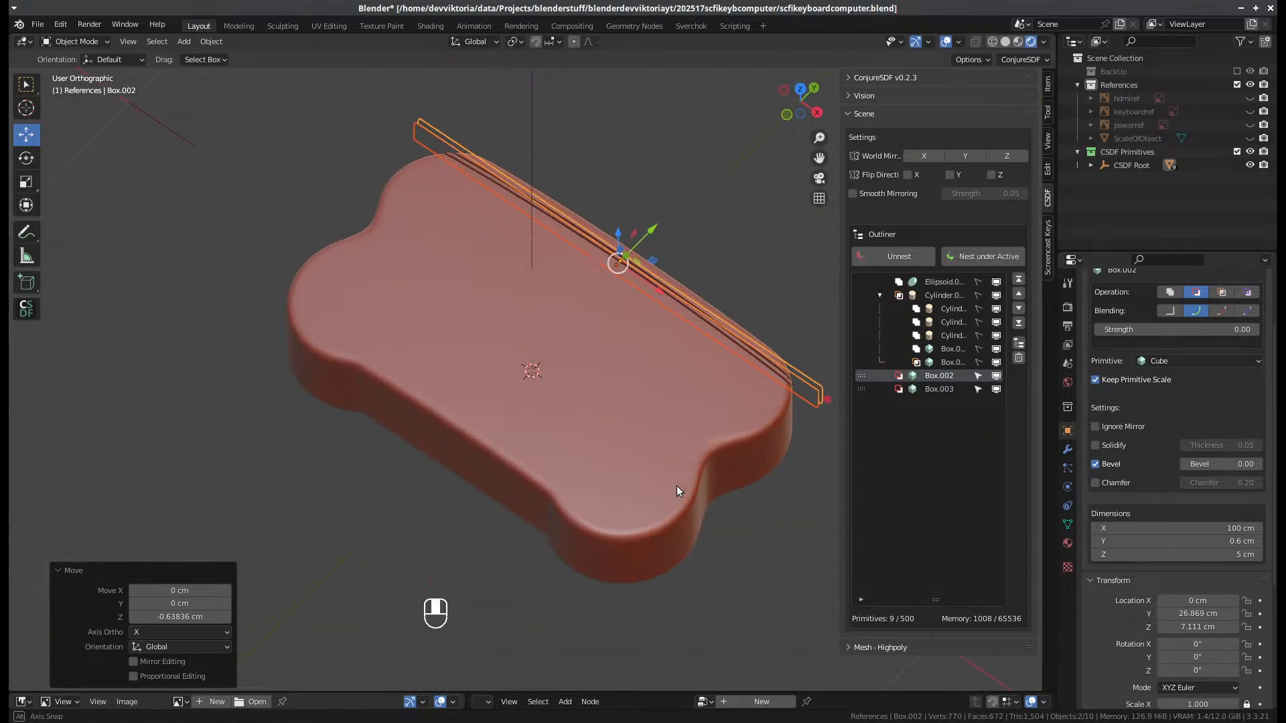
pyautogui.press('KP_7')
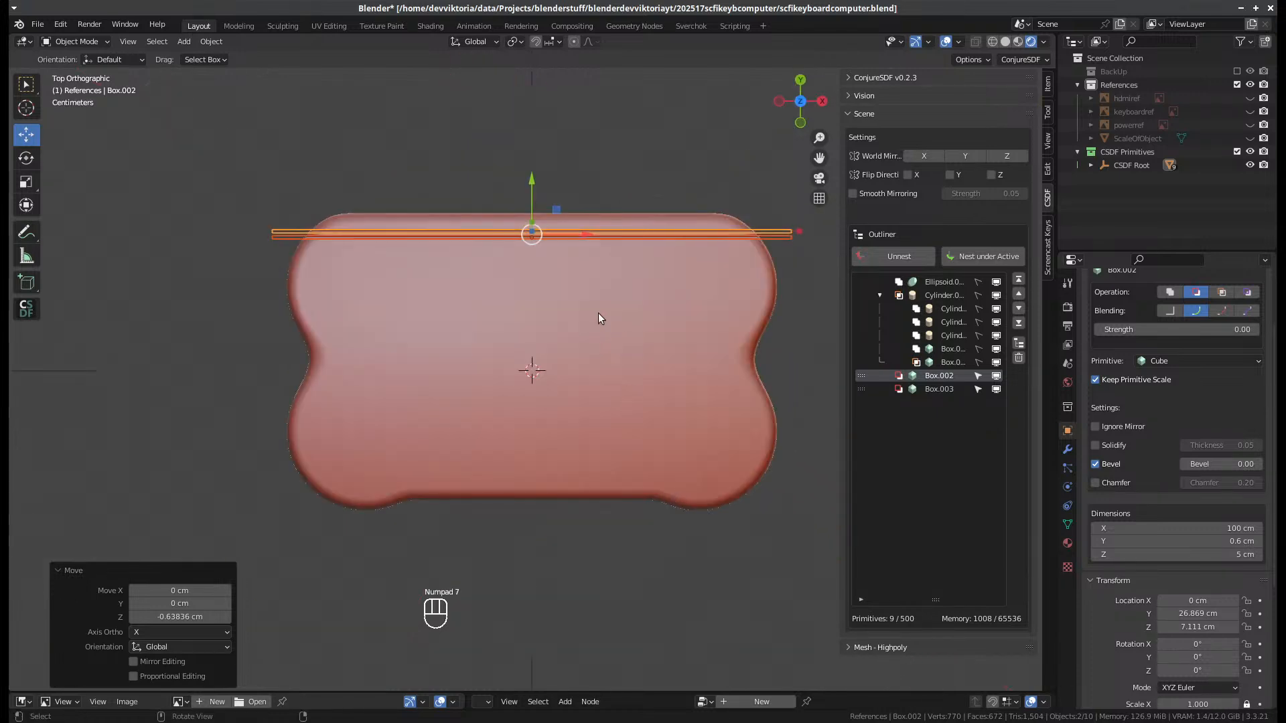
pyautogui.hotkey('shift', 'd')
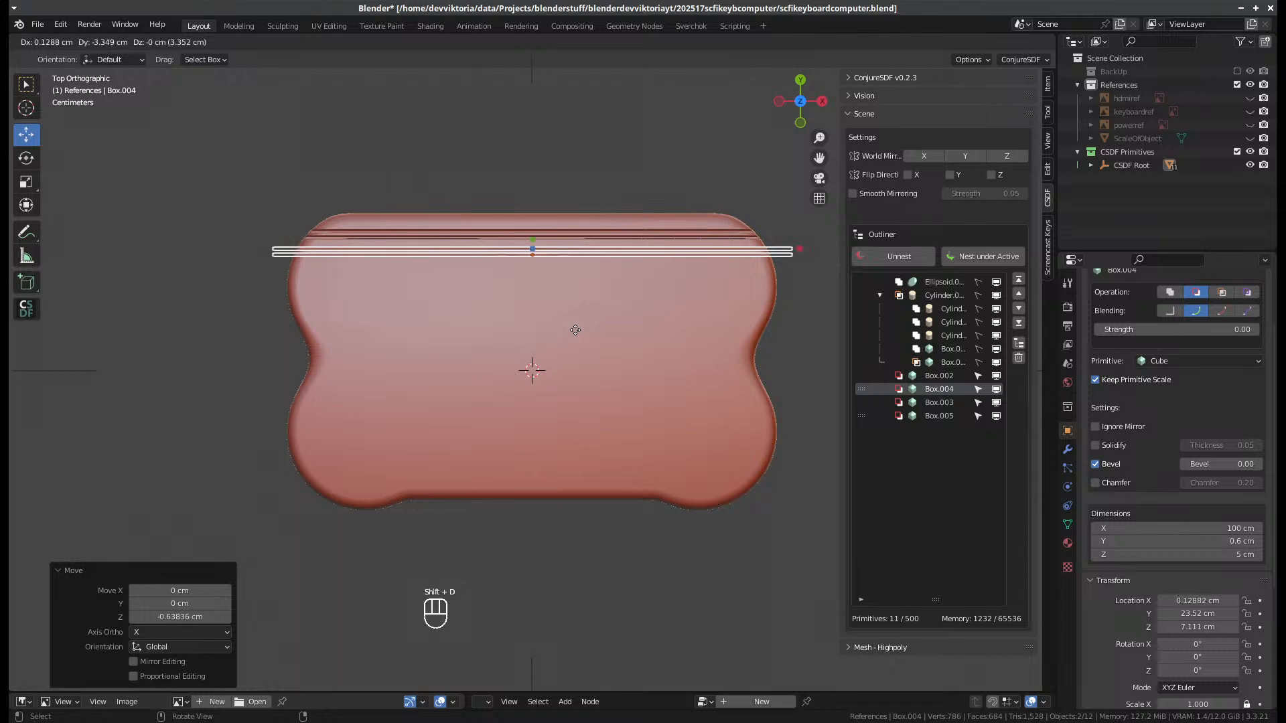
pyautogui.press('y')
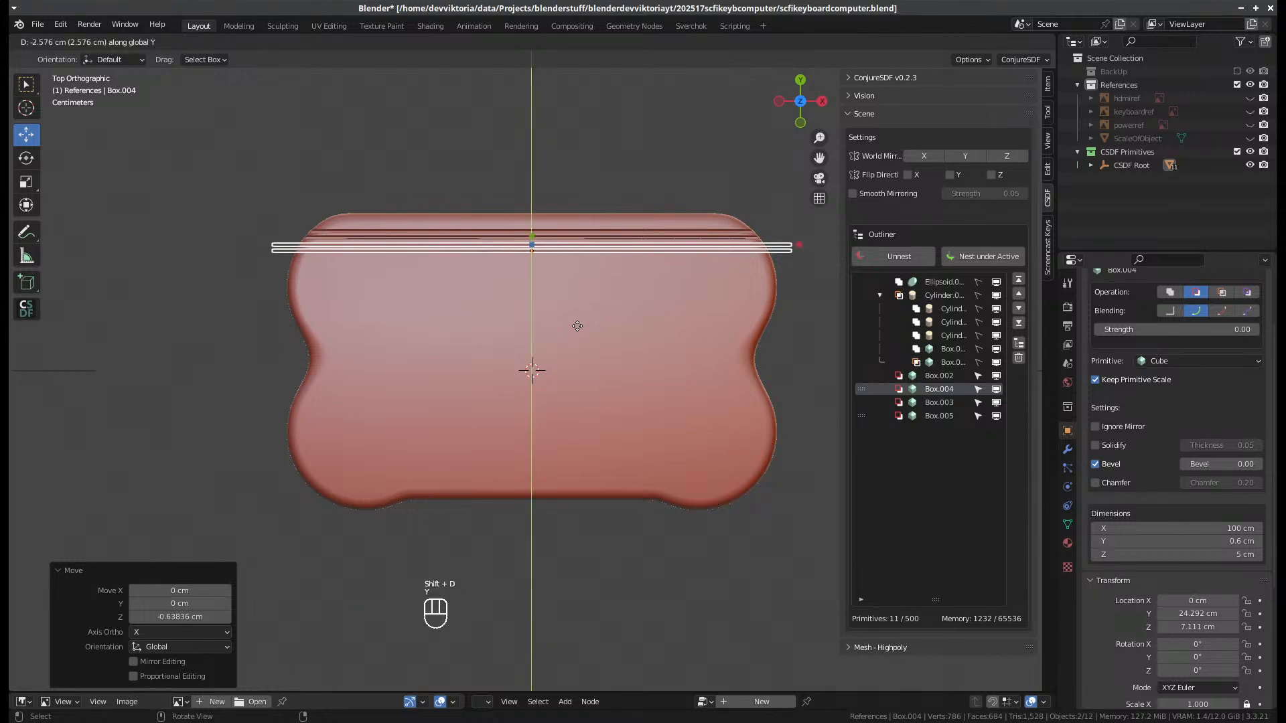
pyautogui.click(576, 329)
pyautogui.click(196, 605)
pyautogui.write('-2')
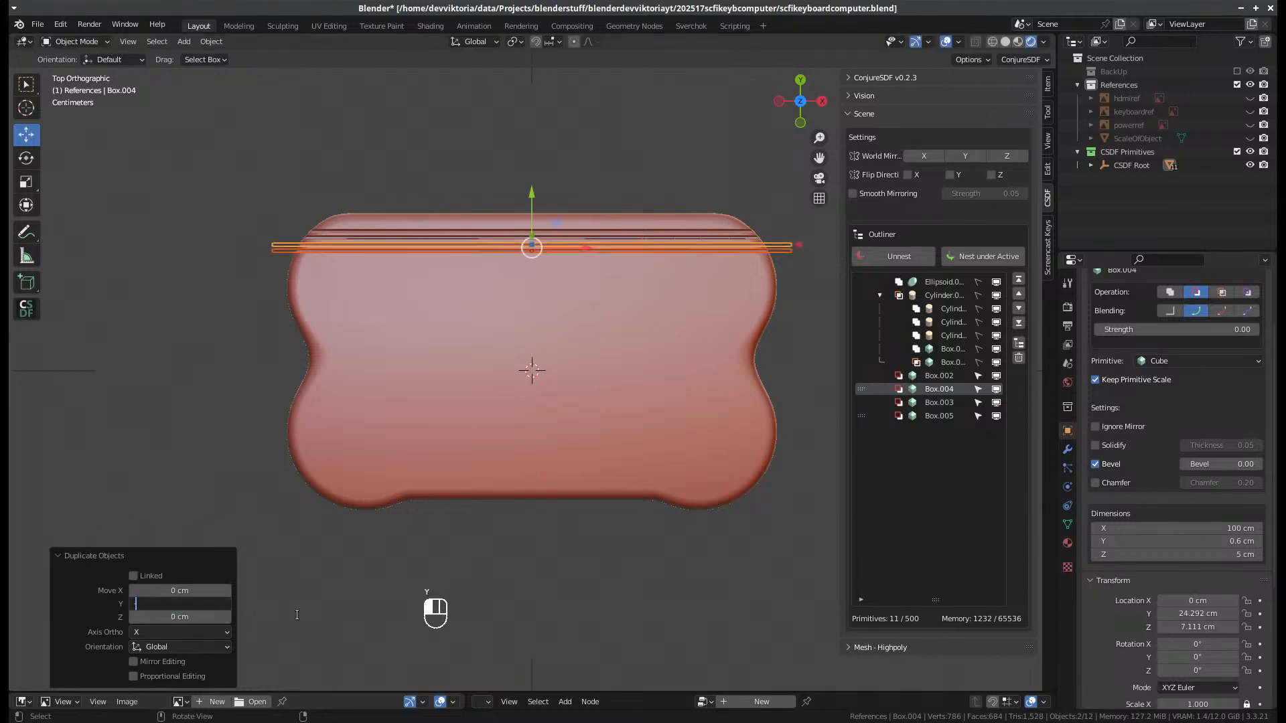
pyautogui.write('.4')
pyautogui.press('Return')
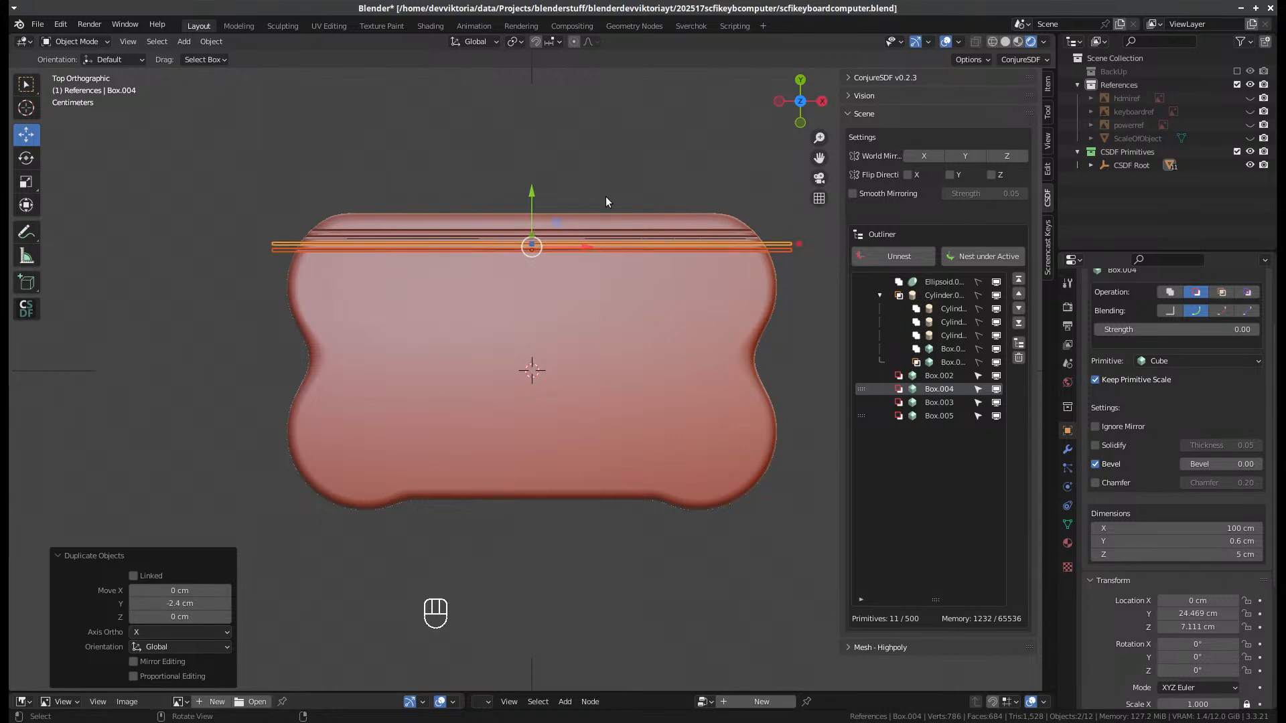
# - Duplicate the selected pair of groove cubes and offset the copies by -2.4 cm along Y
pyautogui.scroll(1, 595, 227)
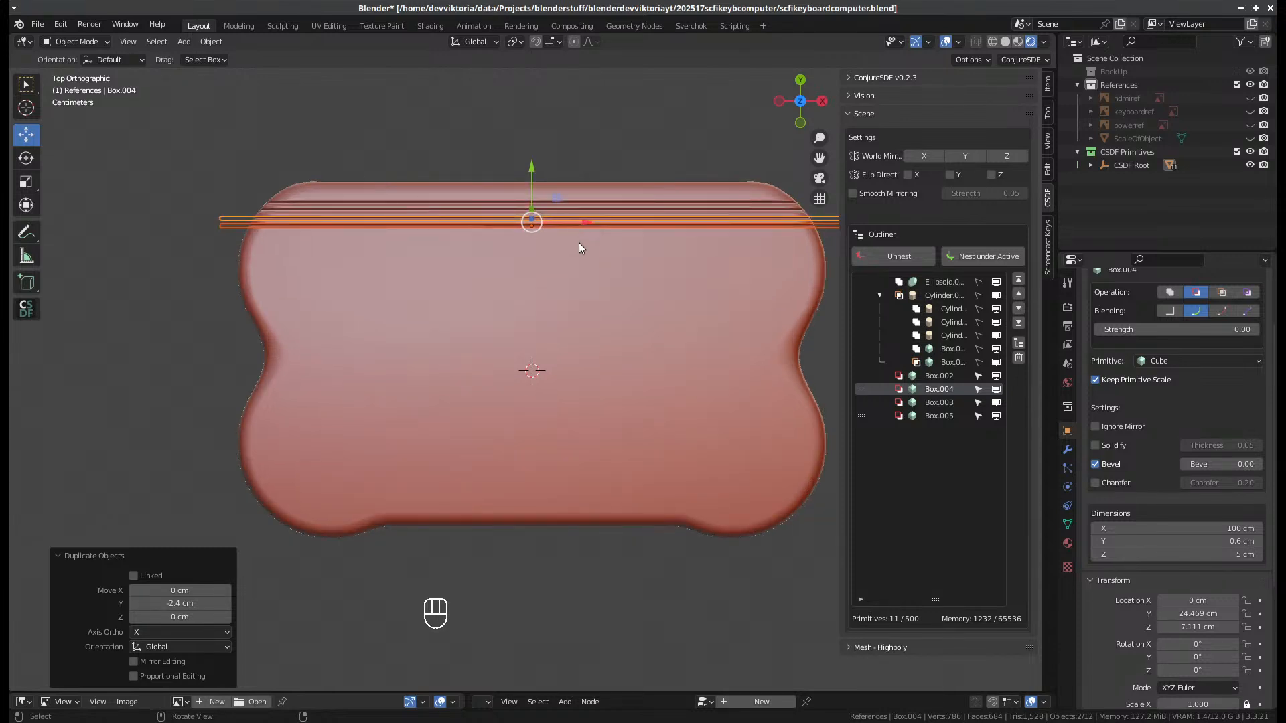
pyautogui.hotkey('shift', 'd')
pyautogui.write('y-2.')
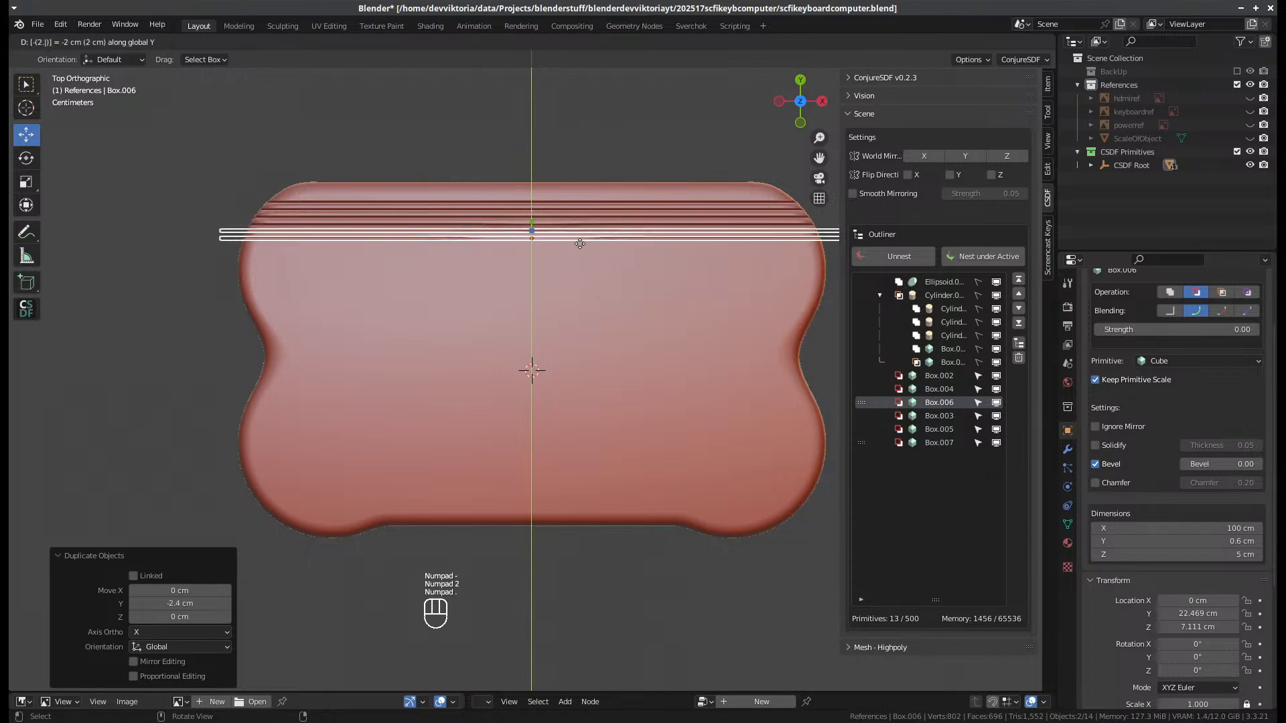
pyautogui.write('4')
pyautogui.press('Return')
pyautogui.moveTo(595, 354); pyautogui.dragTo(448, 310, button='middle')
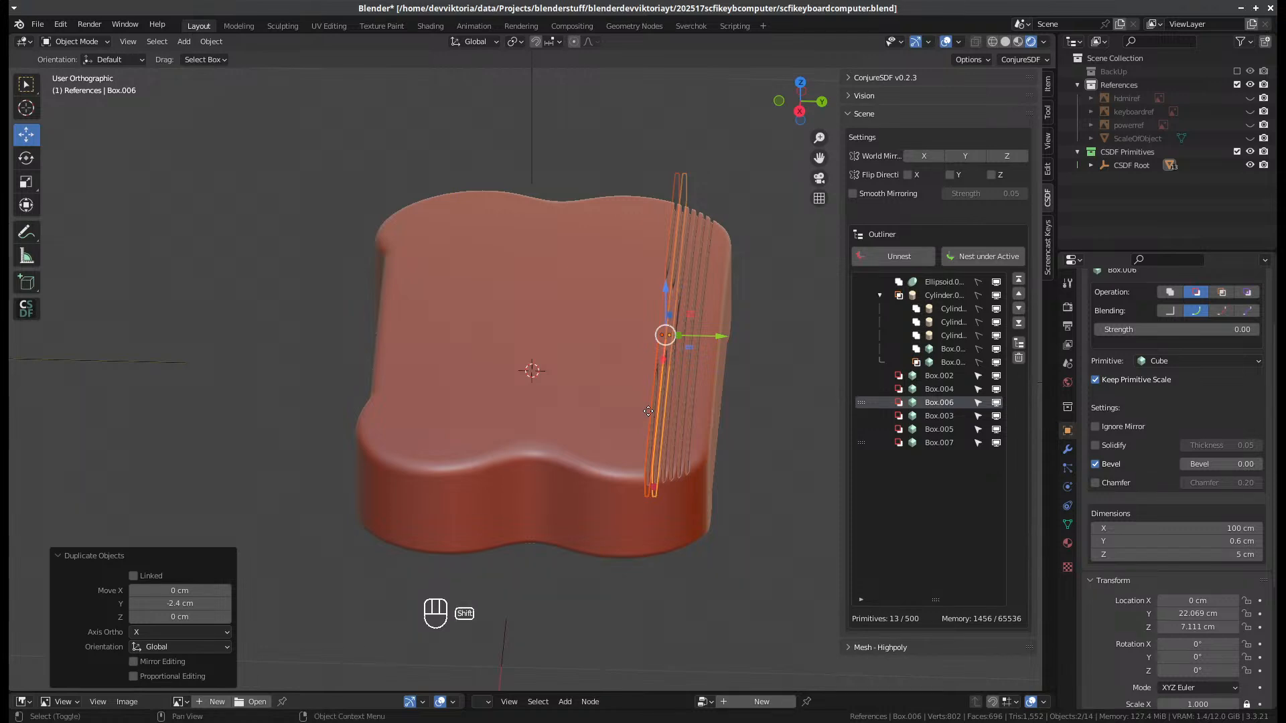
# - Duplicate the newest groove pair, Box.006 and Box.007, another -2.4 cm along Y and check the row of grooves from above
pyautogui.hotkey('shift', 'd')
pyautogui.write('y-2.4')
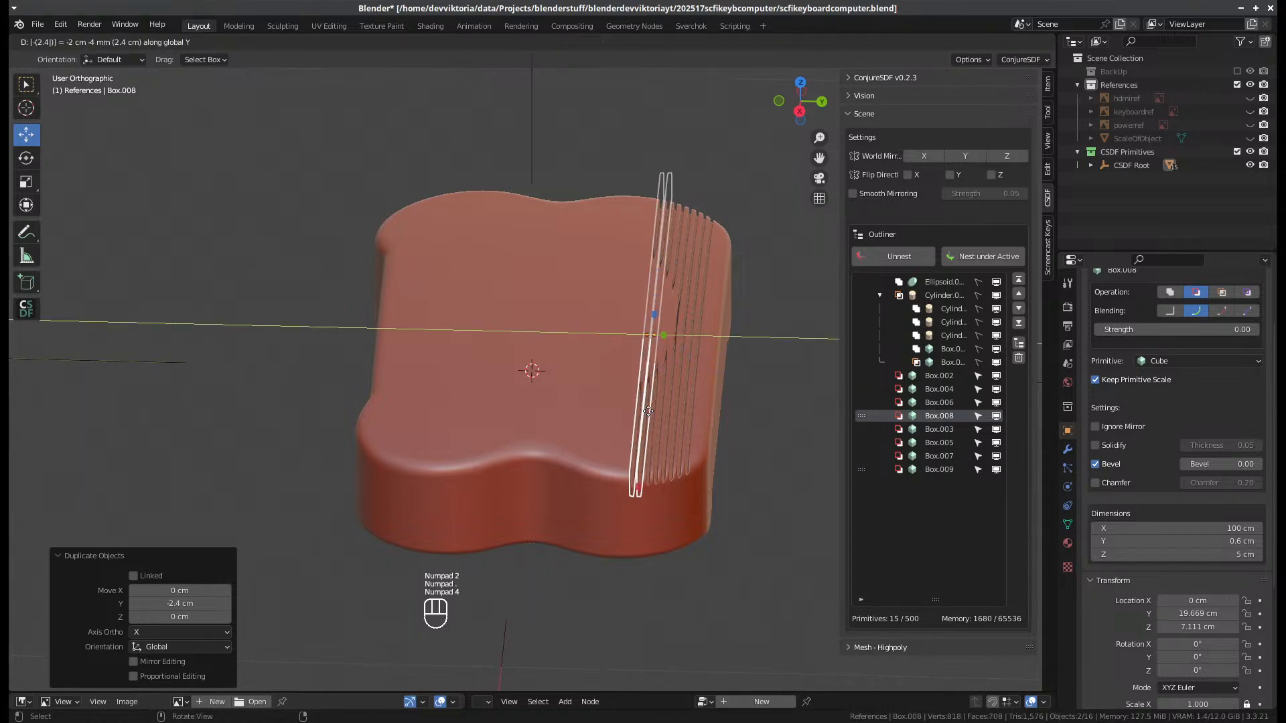
pyautogui.press('KP_Enter')
pyautogui.moveTo(654, 337); pyautogui.dragTo(748, 352, button='middle')
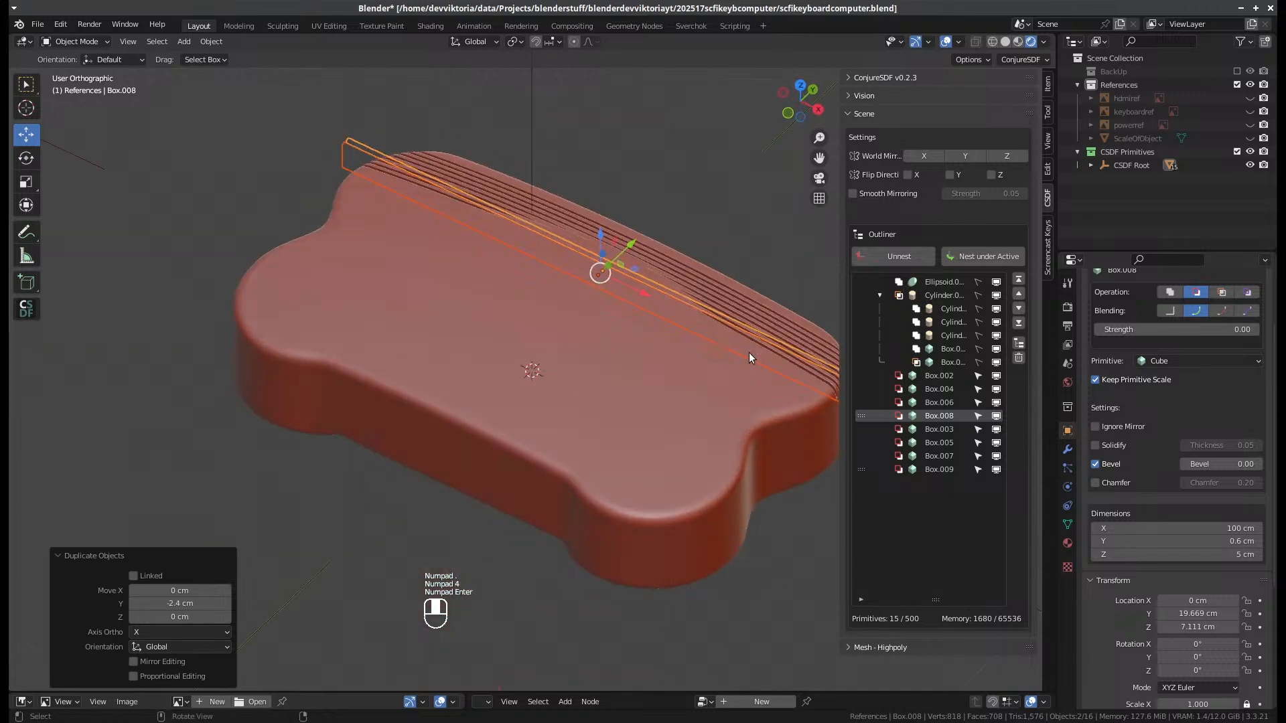
pyautogui.press('KP_7')
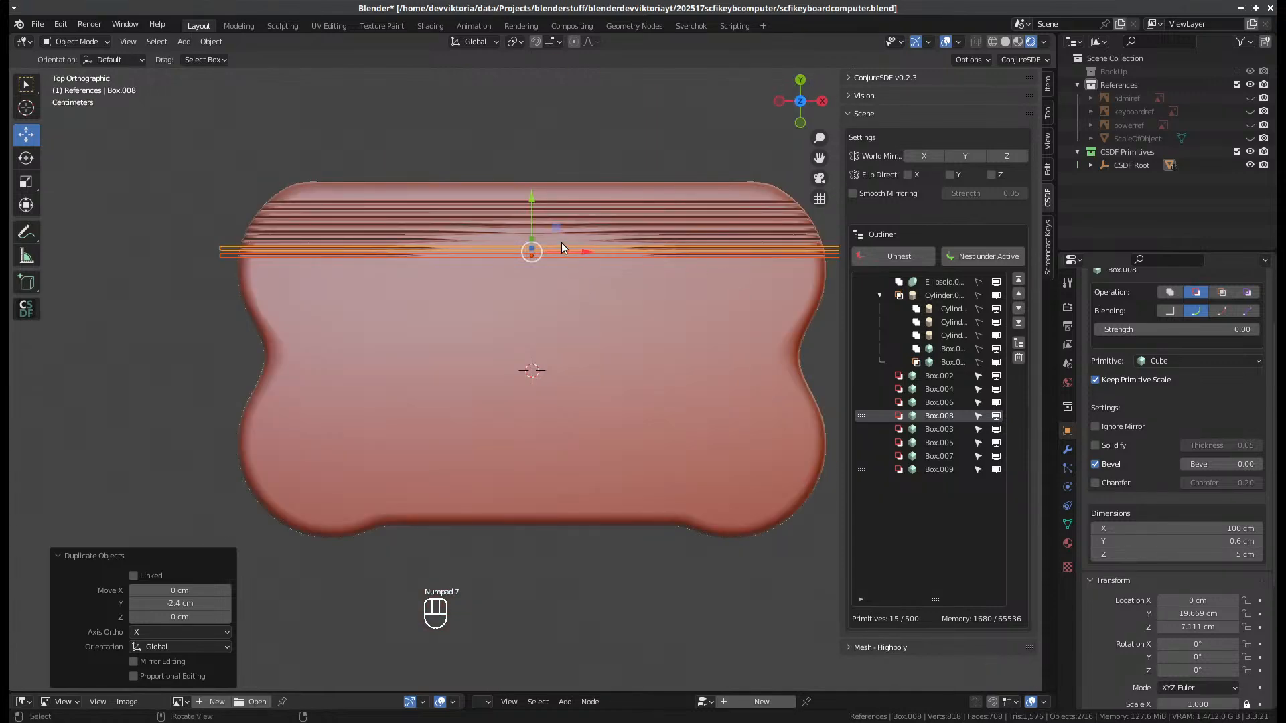
# - Select all eight groove cubes in the right side view and set their Z dimension to 10 cm together
pyautogui.moveTo(578, 231); pyautogui.dragTo(677, 463, button='middle')
pyautogui.press('KP_3')
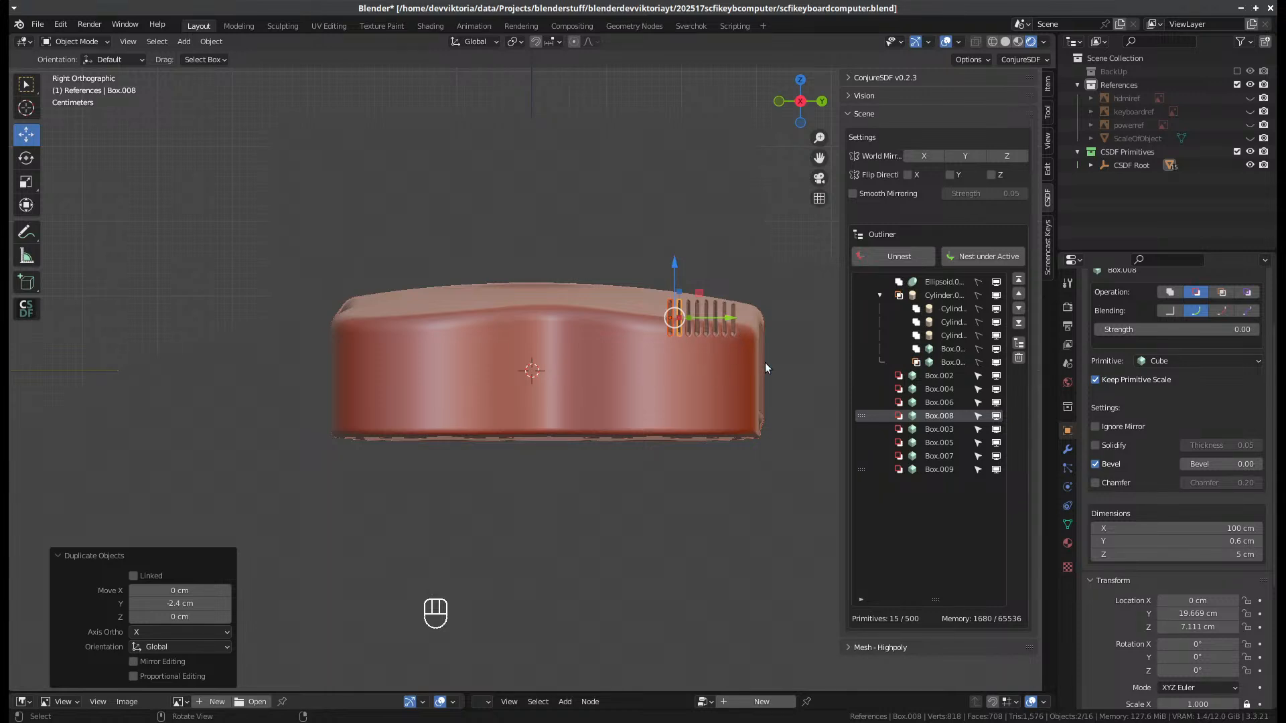
pyautogui.moveTo(638, 240); pyautogui.dragTo(770, 385)
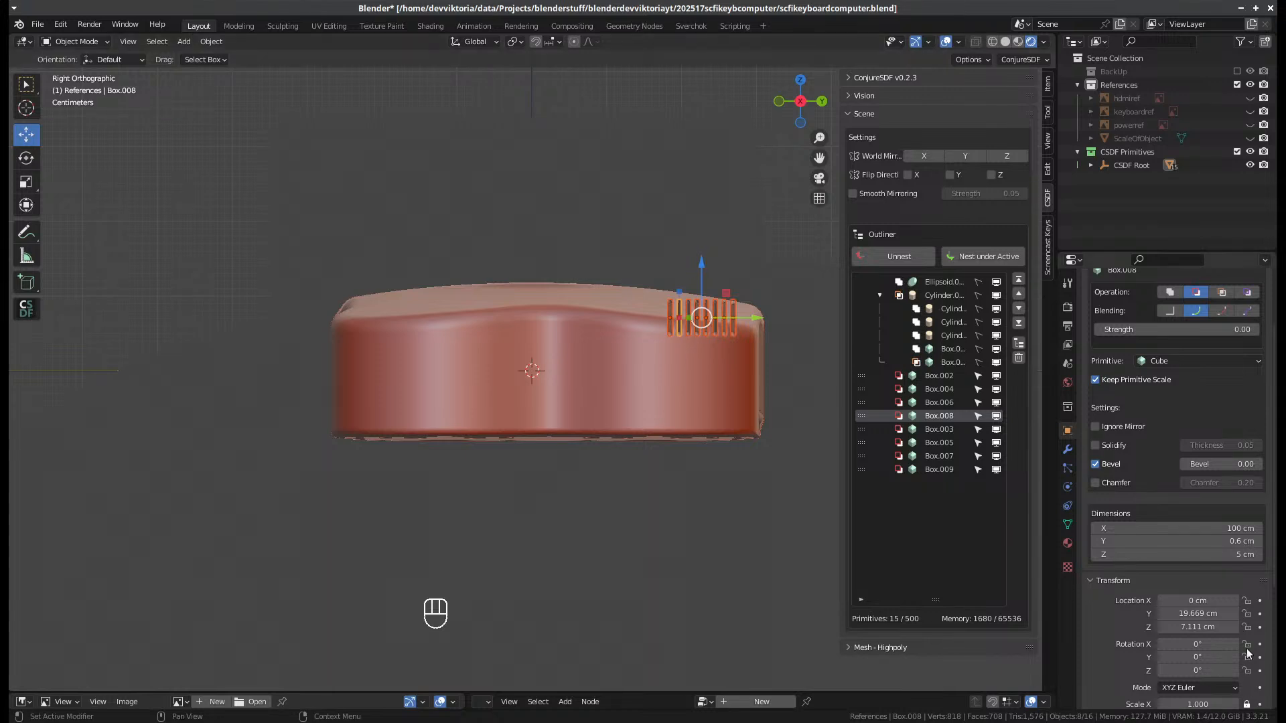
pyautogui.keyDown('alt'); pyautogui.click(1211, 555); pyautogui.keyUp('alt')
pyautogui.write('10')
pyautogui.press('Return')
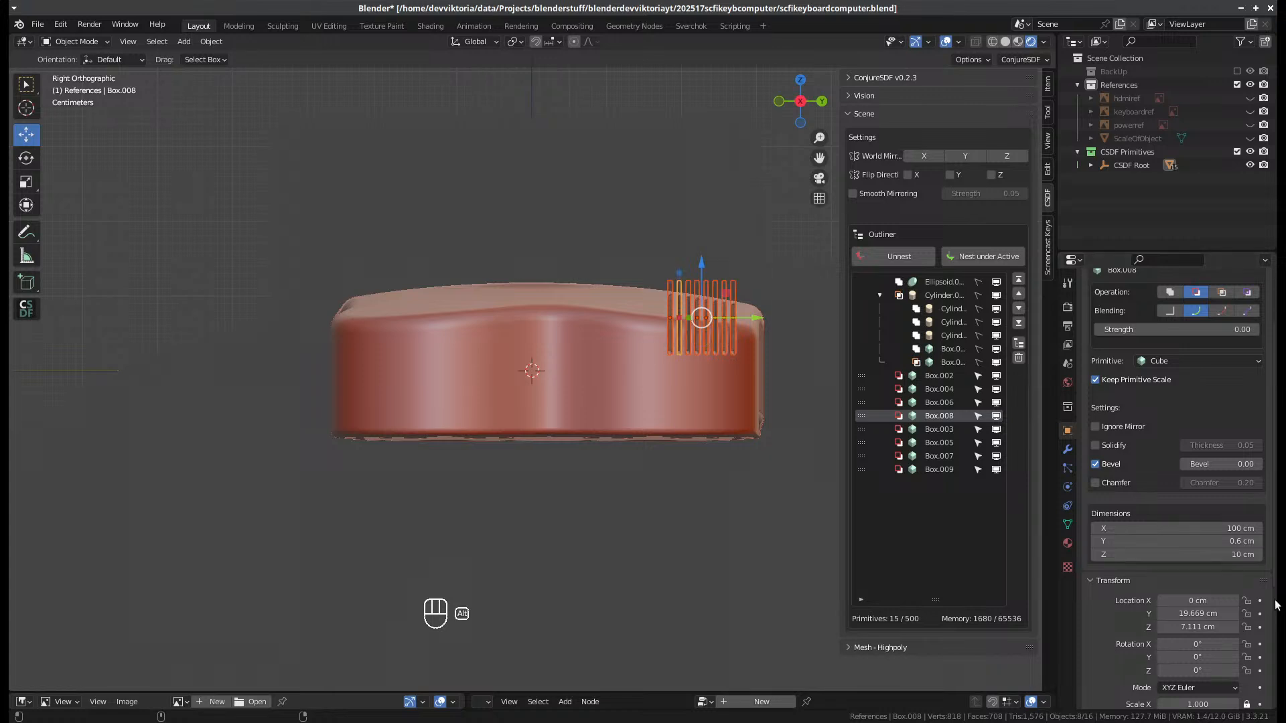
# - Raise the eight groove cubes together along Z until Box.008 sits at about 9.82 cm, leaving shallow cuts in the body's top
pyautogui.moveTo(701, 268); pyautogui.dragTo(706, 234)
pyautogui.moveTo(706, 233); pyautogui.dragTo(645, 325, button='middle')
pyautogui.moveTo(677, 282); pyautogui.dragTo(674, 290)
pyautogui.moveTo(674, 291); pyautogui.dragTo(620, 384, button='middle')
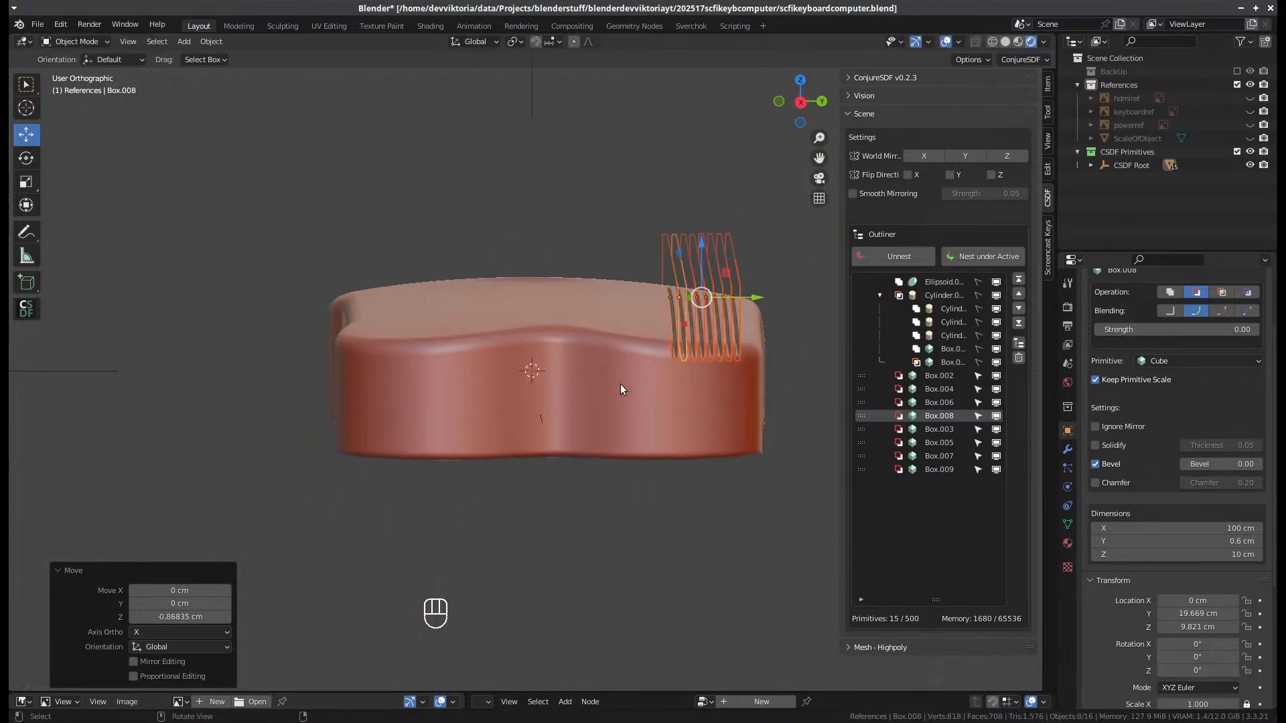
pyautogui.press('KP_3')
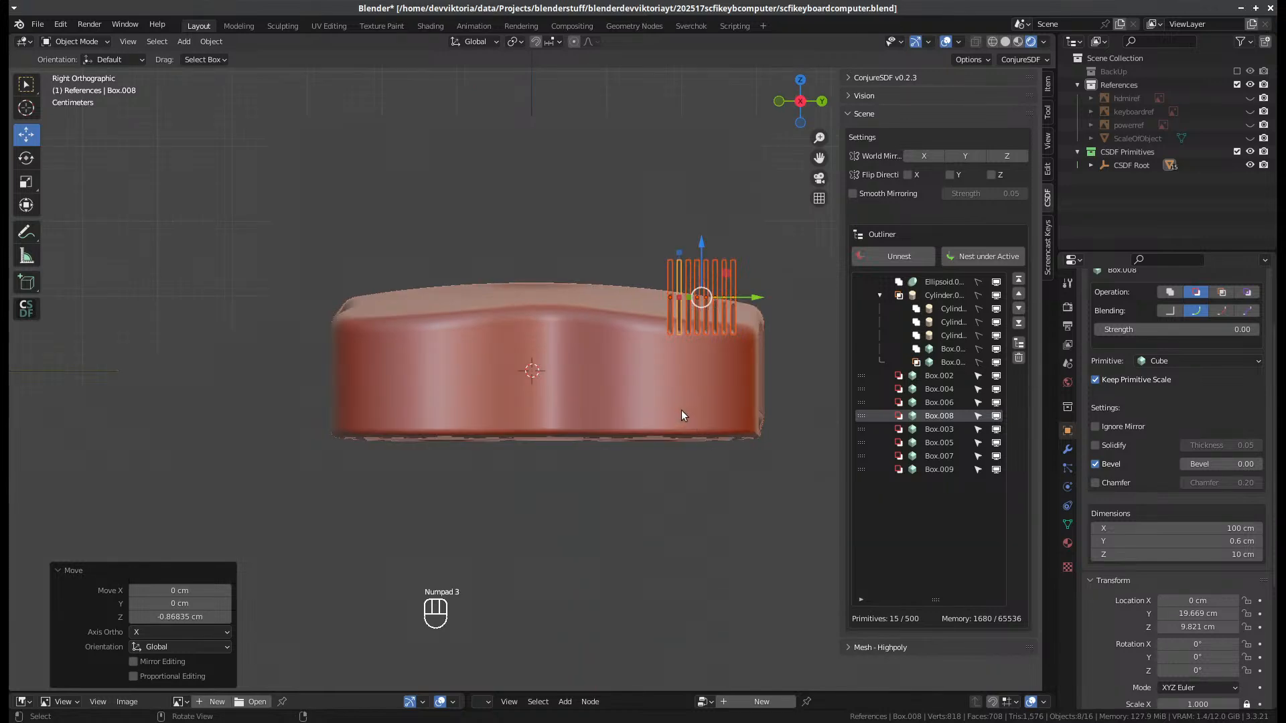
# - Deselect the groove cubes, inspect the grooves along the body's back edge from several angles, and save the file
pyautogui.moveTo(682, 415); pyautogui.dragTo(597, 552, button='middle')
pyautogui.click(597, 552)
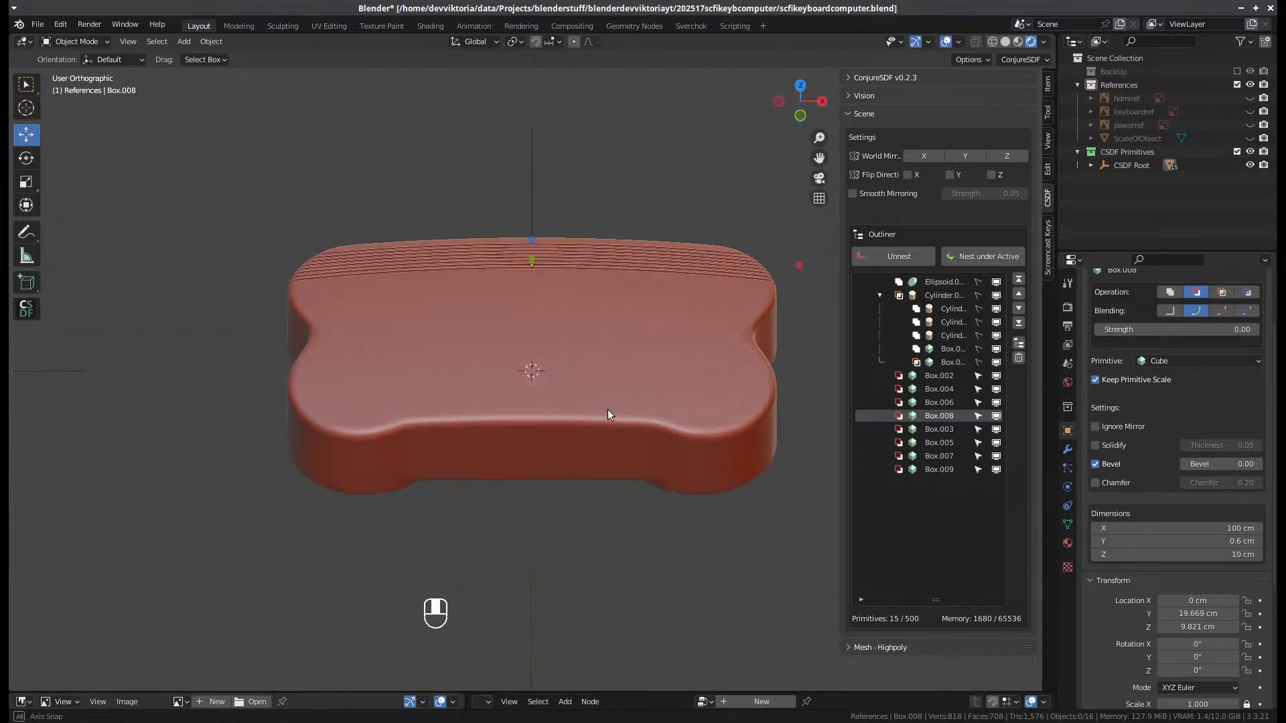
pyautogui.moveTo(608, 414); pyautogui.dragTo(488, 482, button='middle')
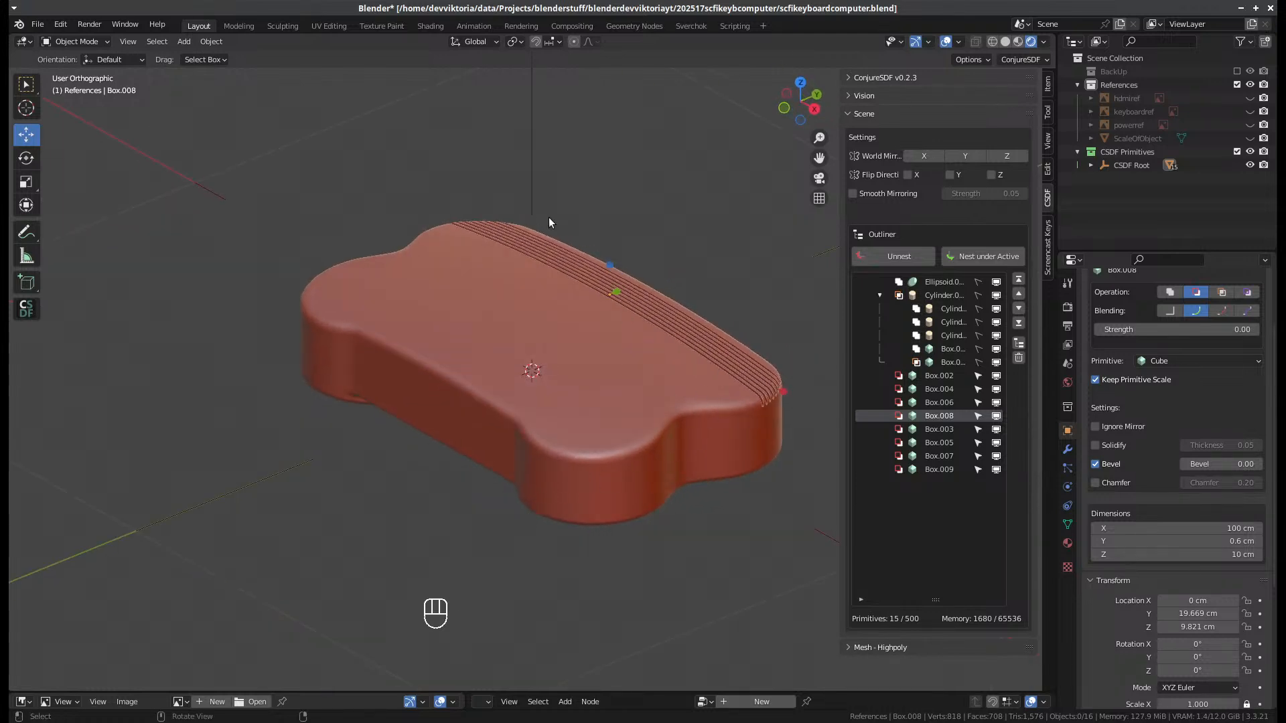
pyautogui.moveTo(531, 368); pyautogui.dragTo(606, 382, button='middle')
pyautogui.moveTo(572, 484); pyautogui.dragTo(577, 497, button='middle')
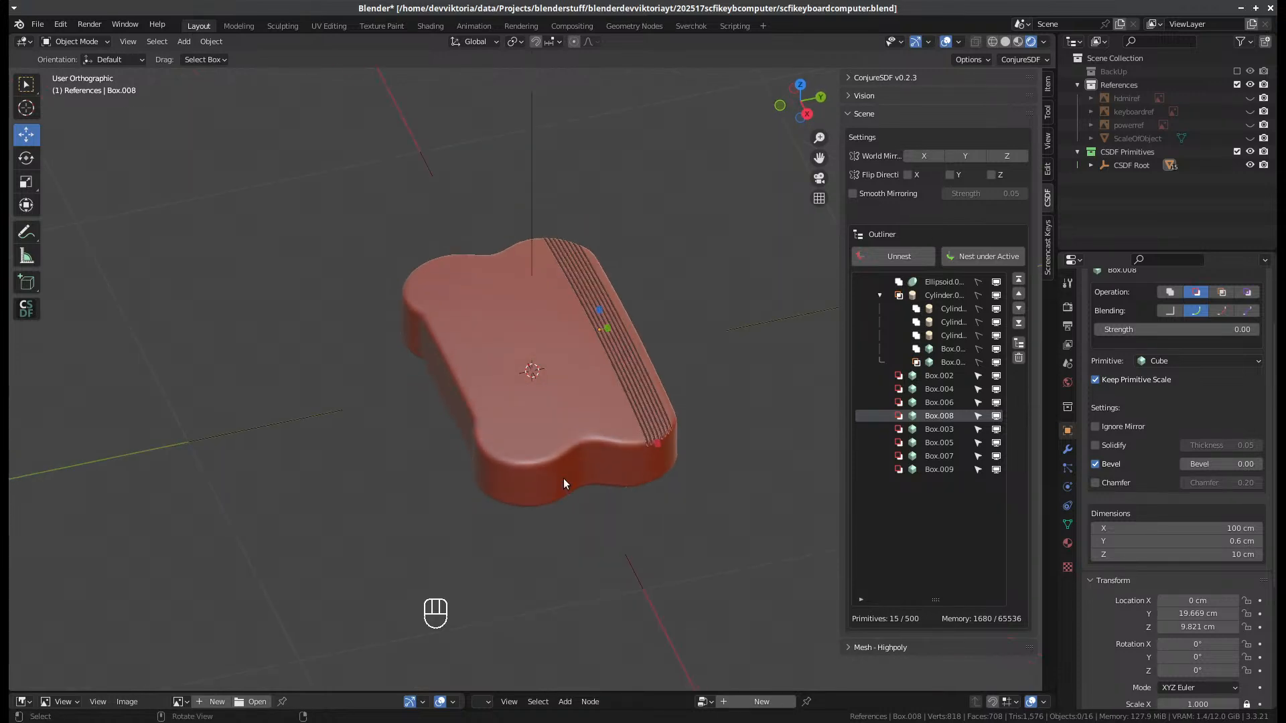
pyautogui.hotkey('ctrl', 's')
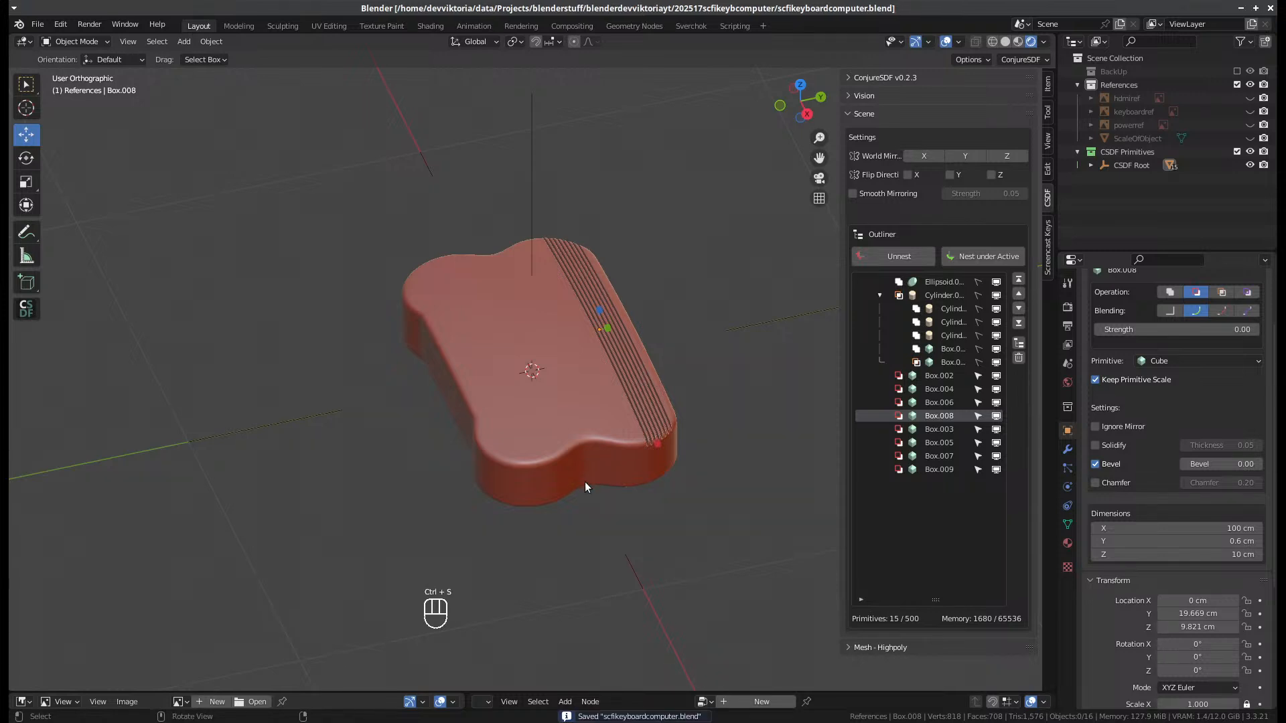
pyautogui.hotkey('shift', 'a')
pyautogui.moveTo(573, 436)
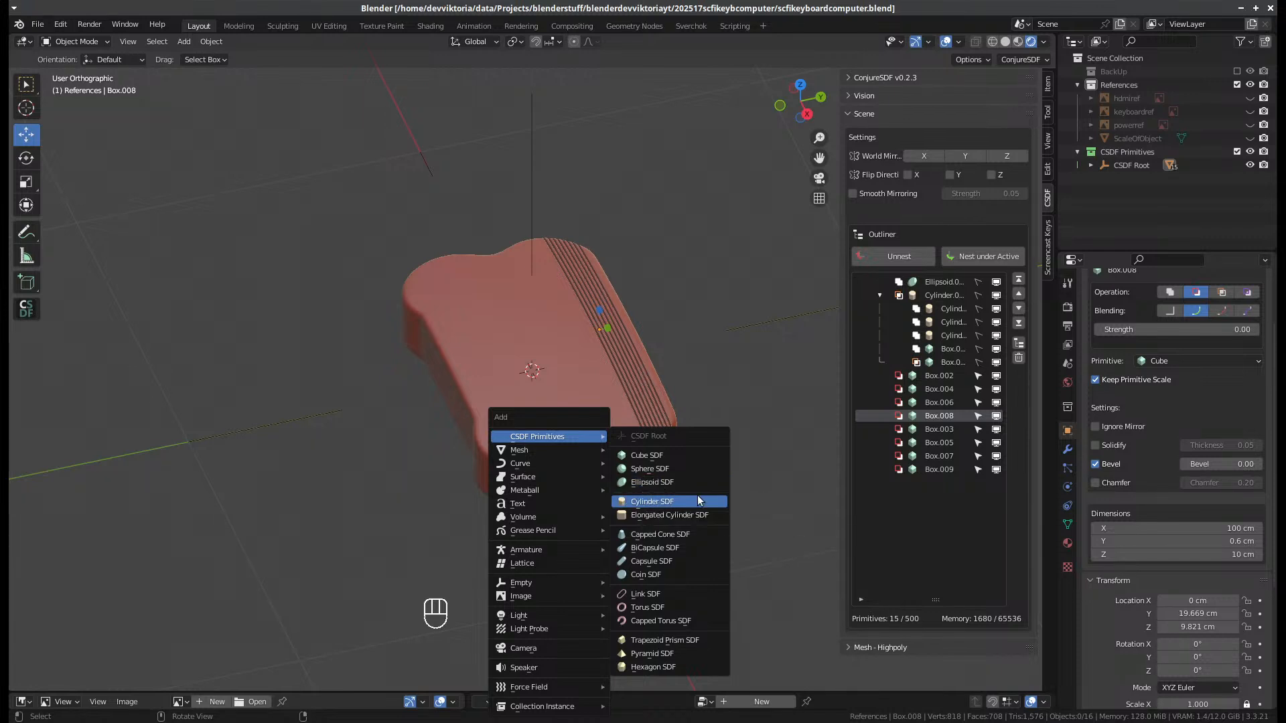
pyautogui.click(698, 501)
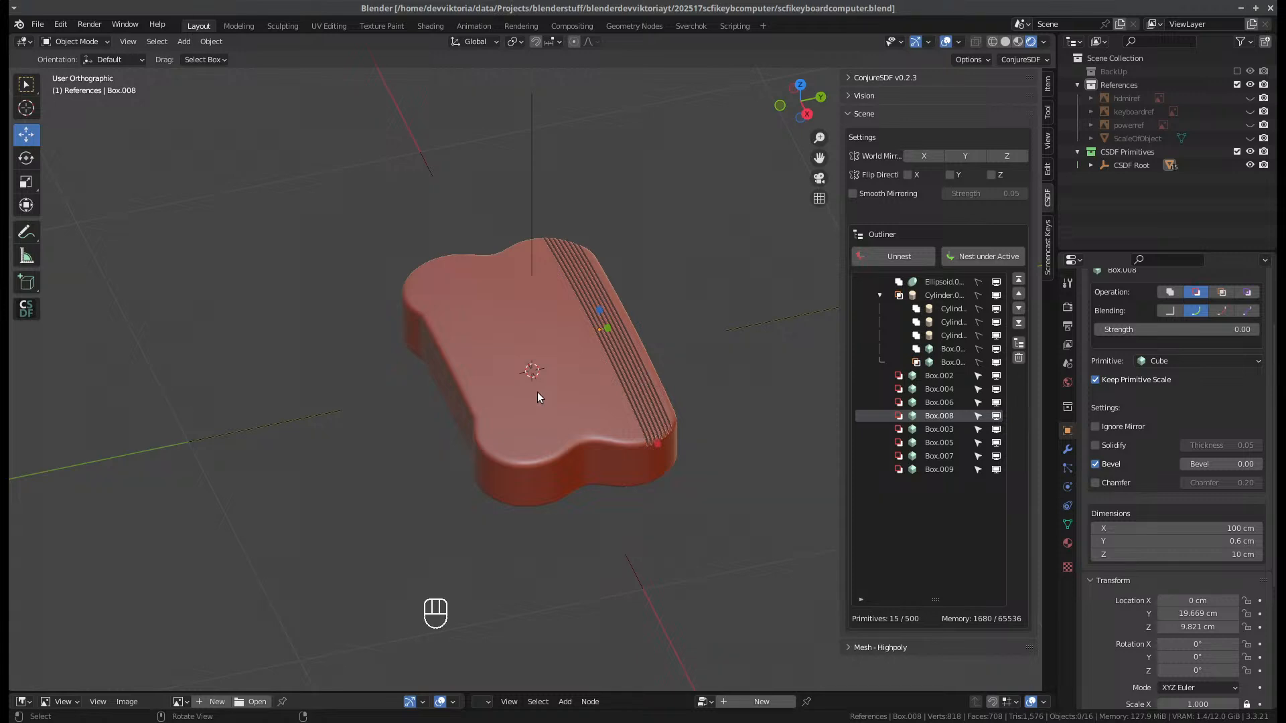
# - Add a Trapezoid Prism SDF primitive at the world origin
pyautogui.press('shift')
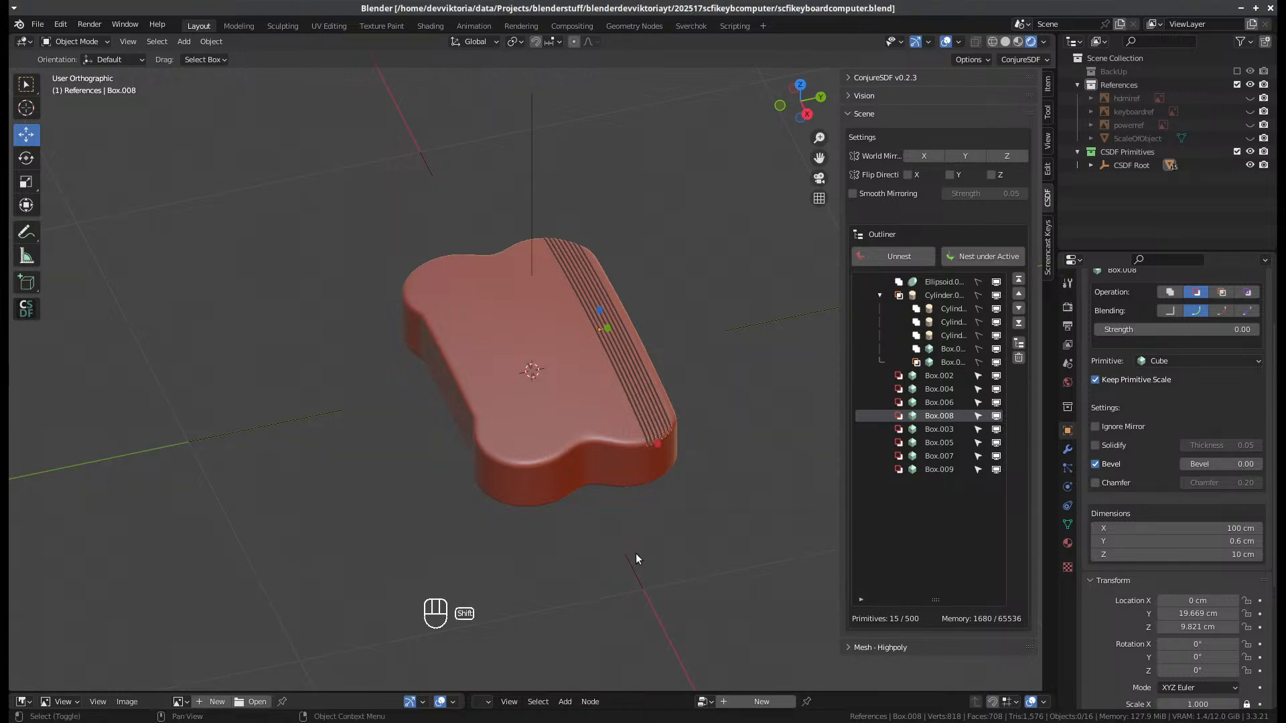
pyautogui.hotkey('shift', 'a')
pyautogui.moveTo(646, 436)
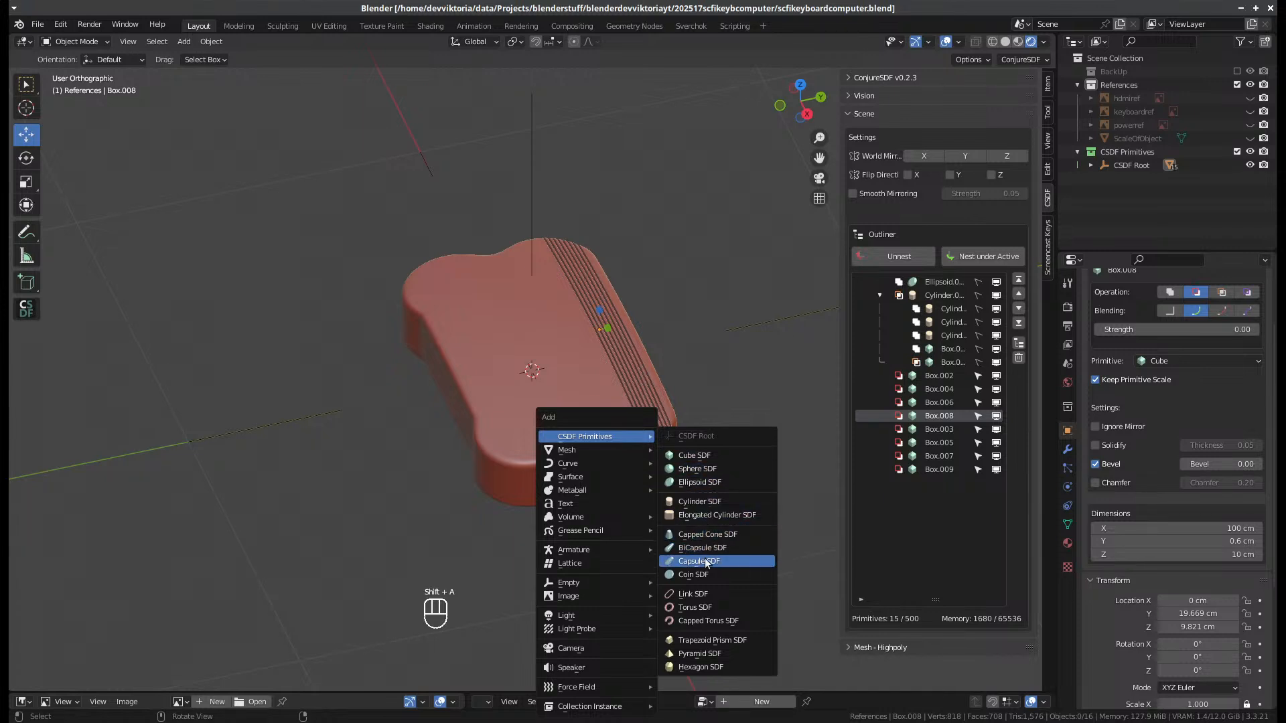
pyautogui.click(712, 640)
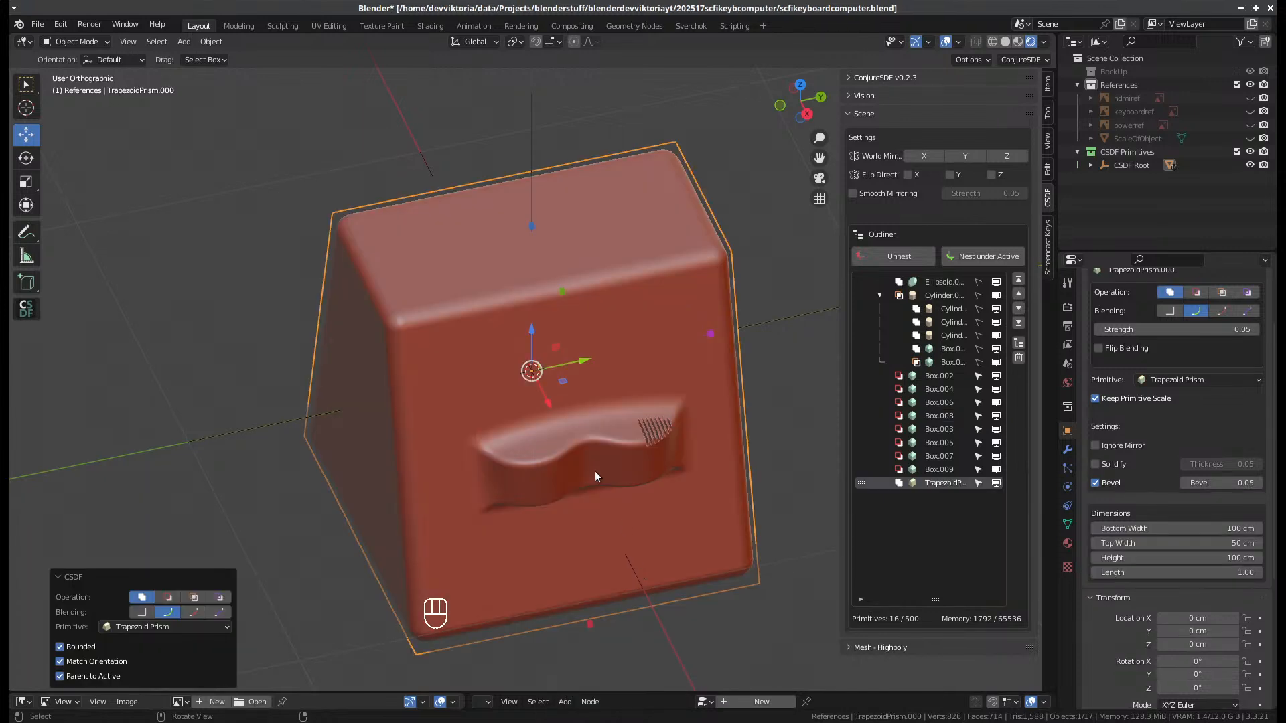
# - Widen the trapezoid prism's top to about 166 cm and reduce its height to about 38 cm
pyautogui.moveTo(558, 477); pyautogui.dragTo(618, 424, button='middle')
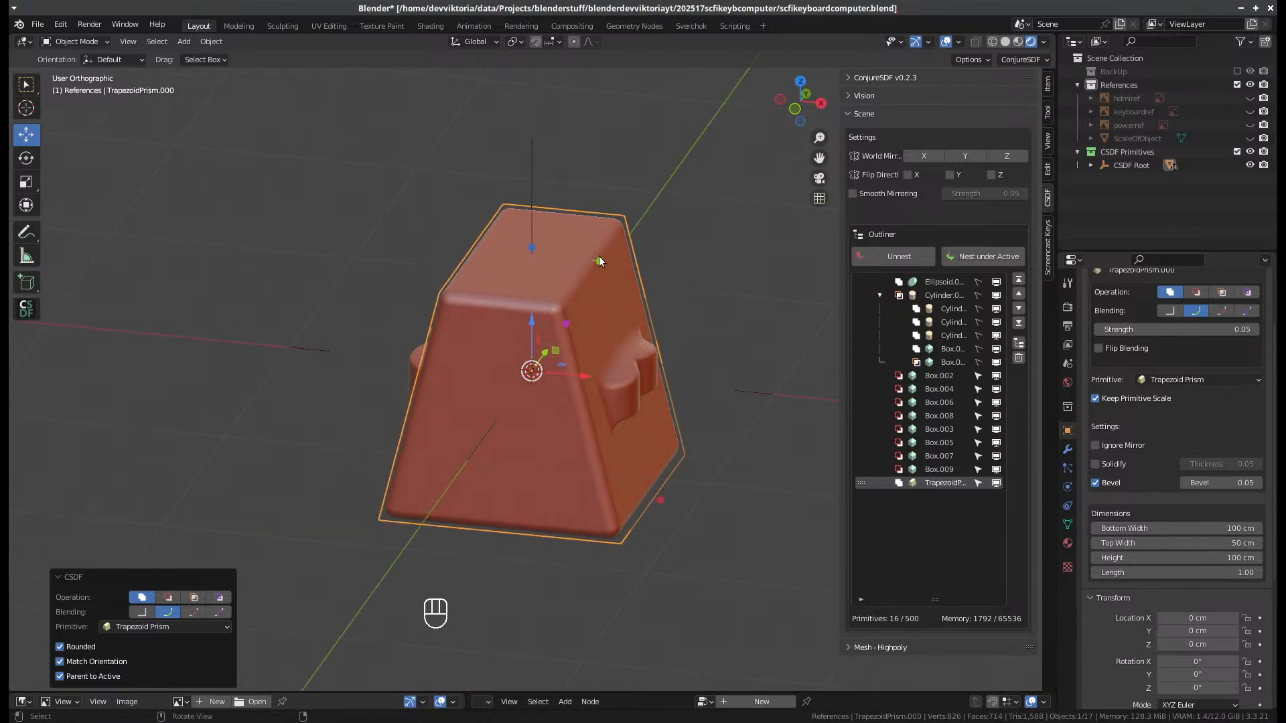
pyautogui.moveTo(598, 260); pyautogui.dragTo(714, 319)
pyautogui.moveTo(714, 320); pyautogui.dragTo(572, 205, button='middle')
pyautogui.moveTo(531, 238); pyautogui.dragTo(537, 318)
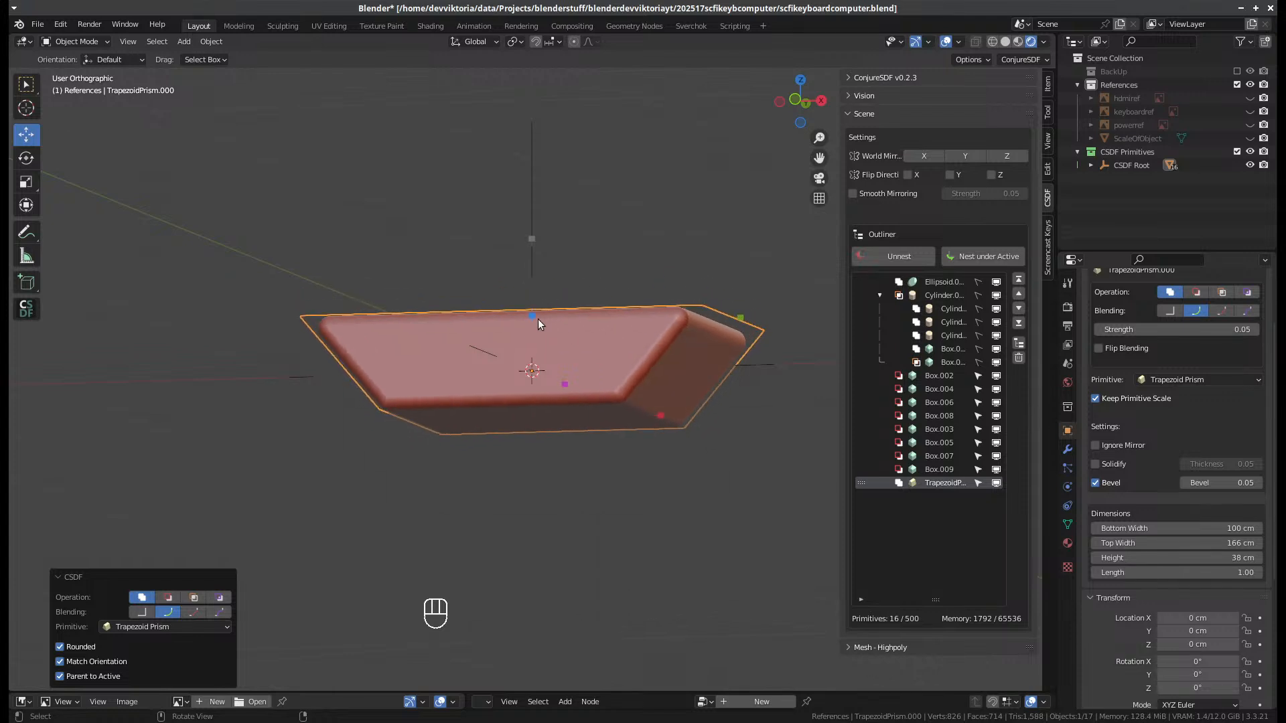
pyautogui.moveTo(537, 319); pyautogui.dragTo(543, 465, button='middle')
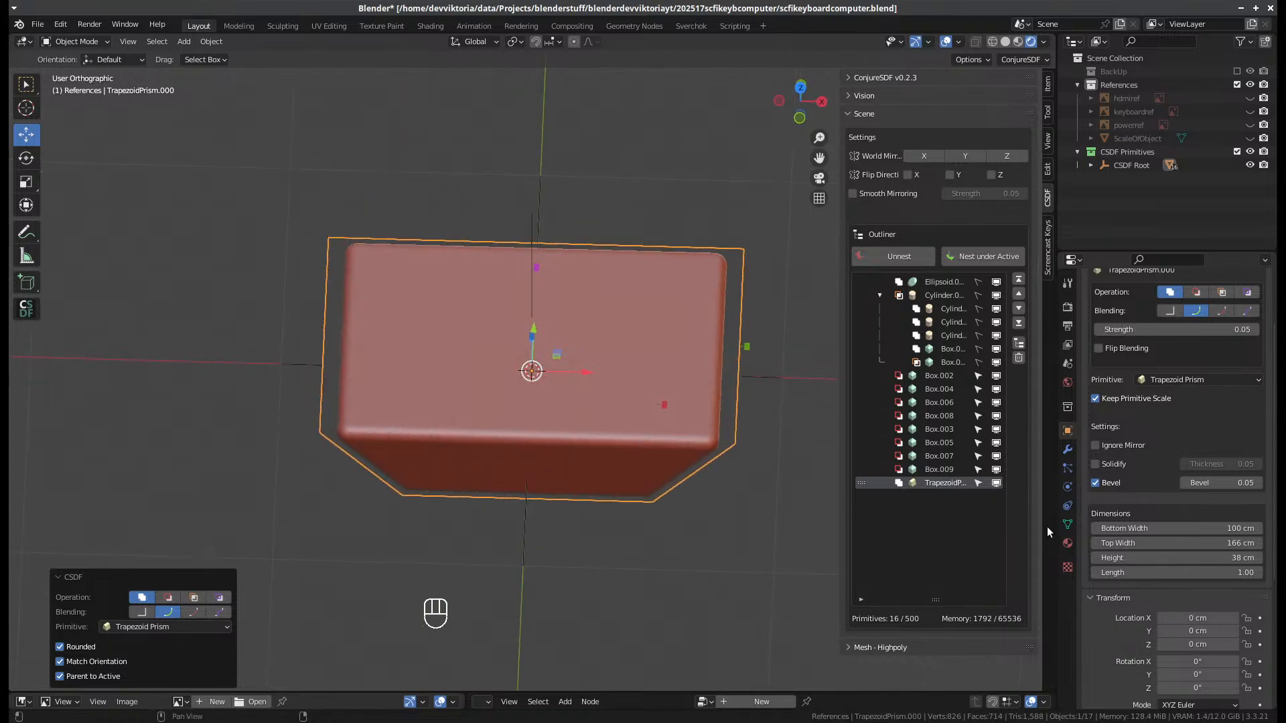
# - Rotate the trapezoid prism 90° about the global Z axis
pyautogui.press('r')
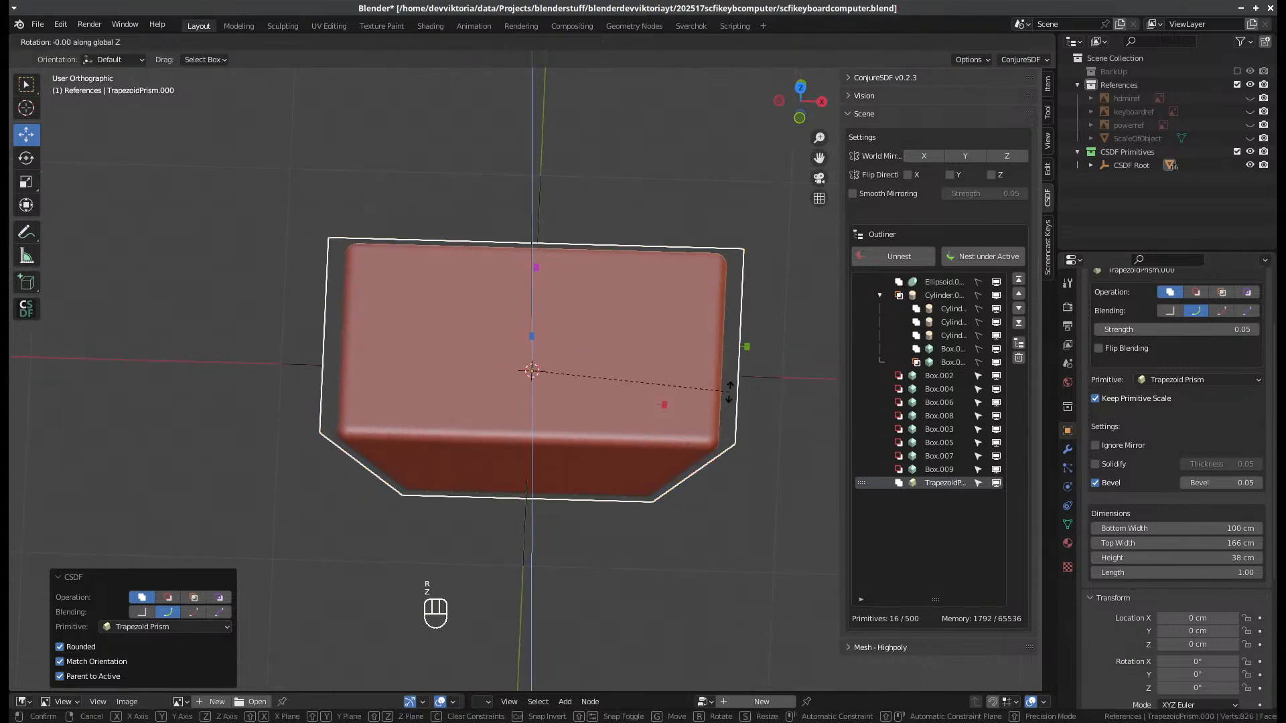
pyautogui.press('z')
pyautogui.press('KP_9')
pyautogui.press('KP_0')
pyautogui.press('KP_Enter')
pyautogui.moveTo(705, 391); pyautogui.dragTo(432, 408, button='middle')
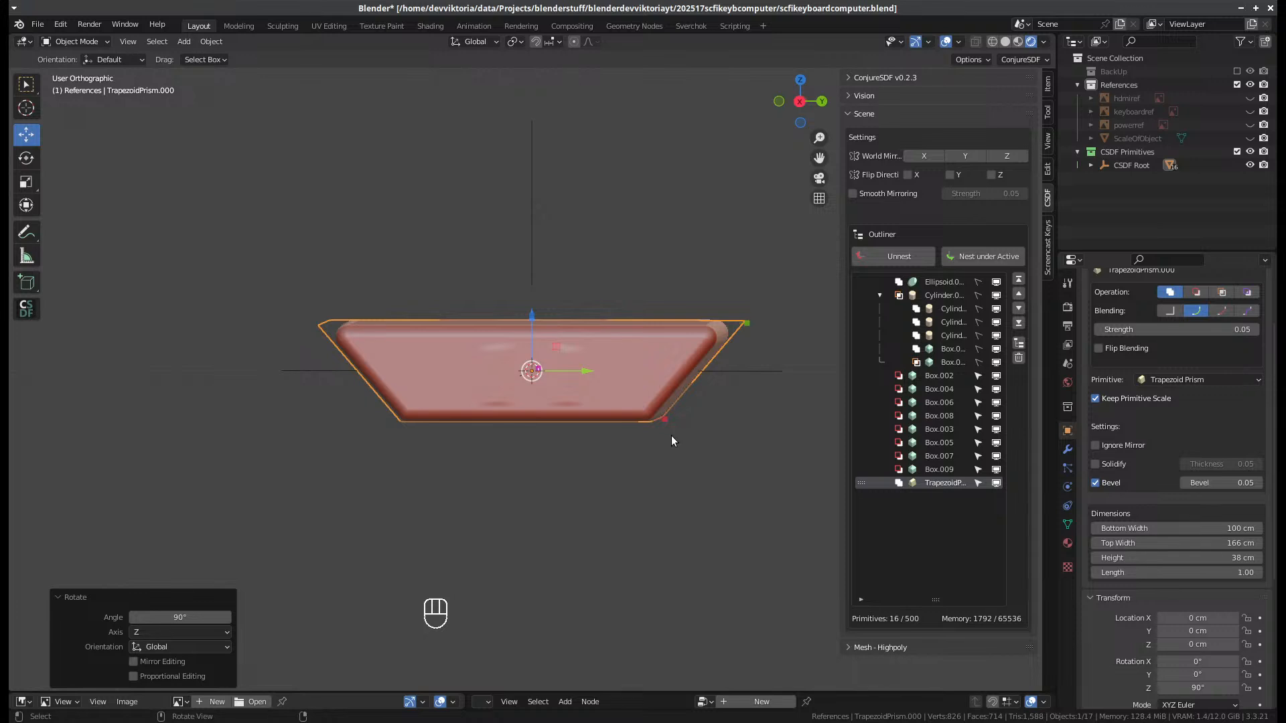
# - Tilt the trapezoid prism 6° about the global X axis
pyautogui.moveTo(624, 451); pyautogui.dragTo(638, 546, button='middle')
pyautogui.press('r')
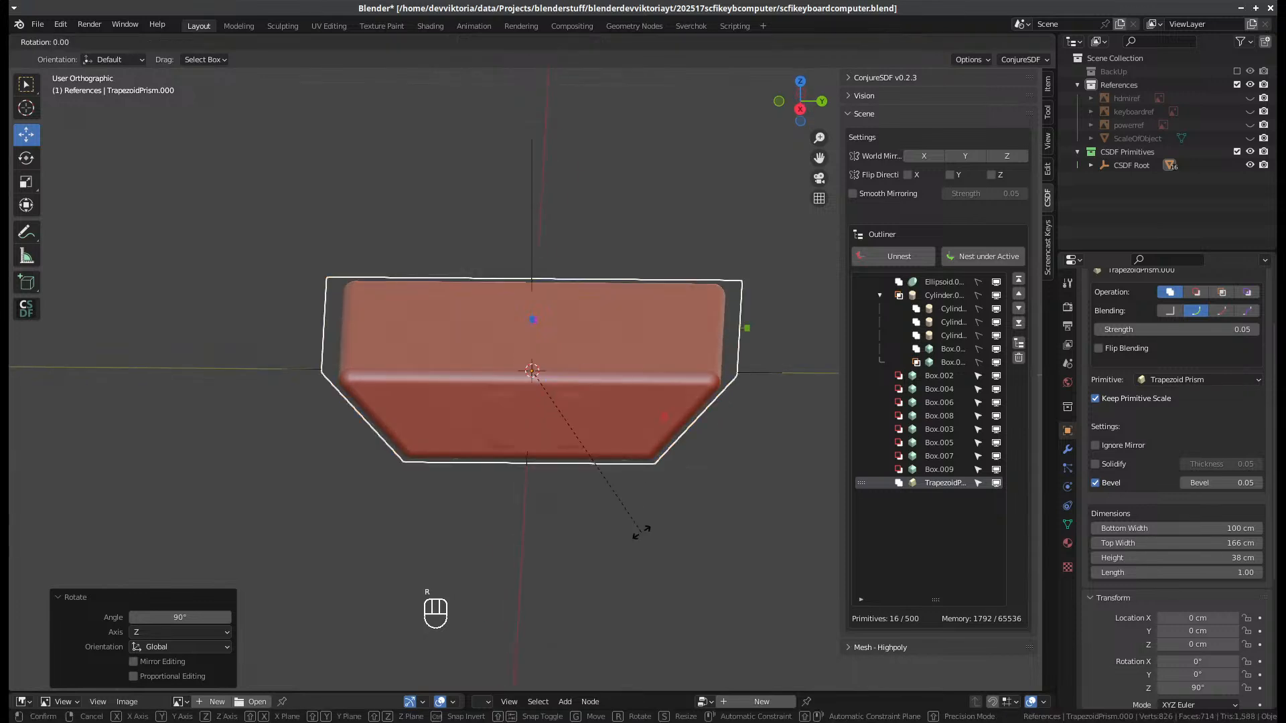
pyautogui.press('x')
pyautogui.press('KP_6')
pyautogui.press('KP_Enter')
pyautogui.moveTo(617, 438); pyautogui.dragTo(613, 397, button='middle')
# - Set the trapezoid prism's bevel to 0 for sharp edges, keeping its blending strength at 0.05
pyautogui.click(1223, 481)
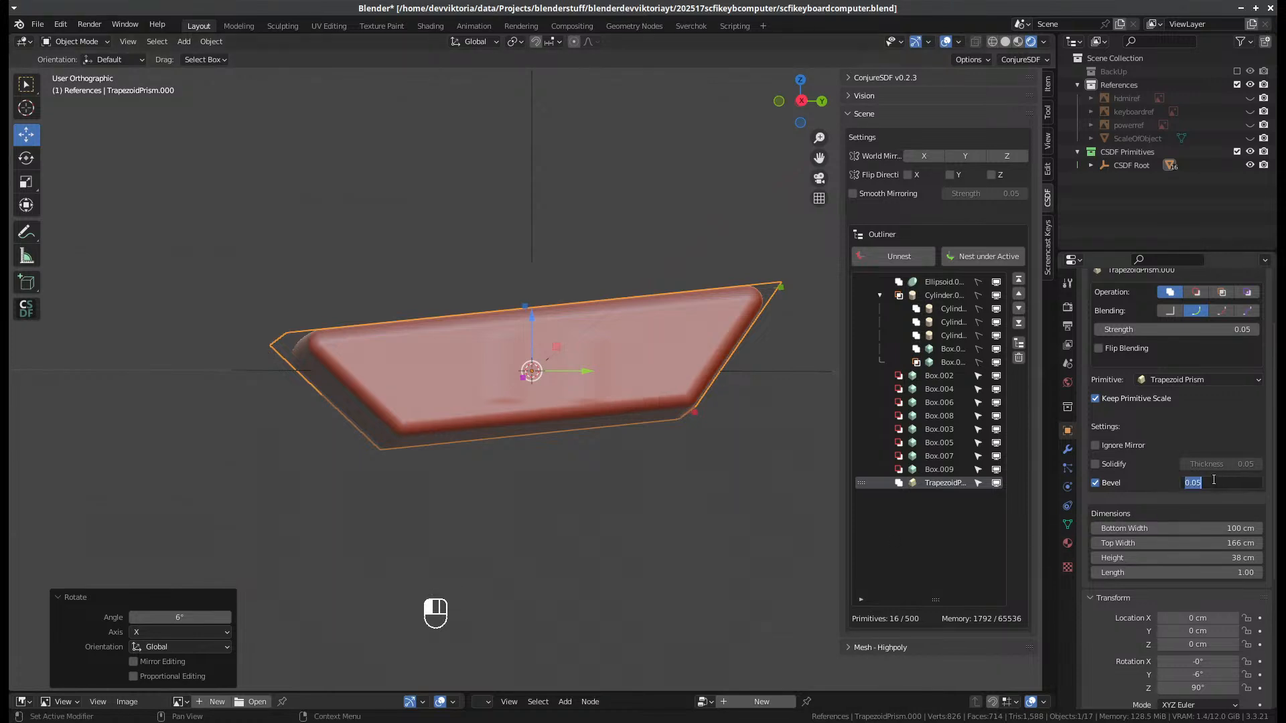
pyautogui.click(1197, 481)
pyautogui.press('Delete')
pyautogui.press('Return')
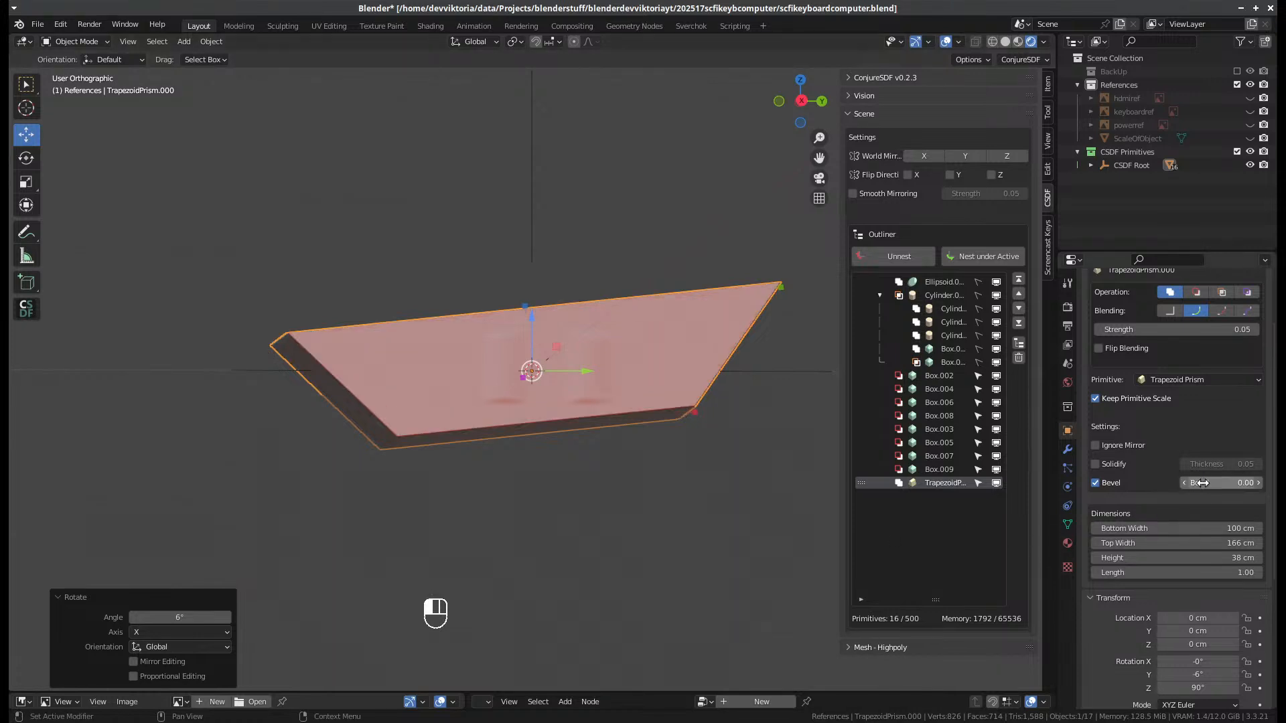
pyautogui.click(1145, 330)
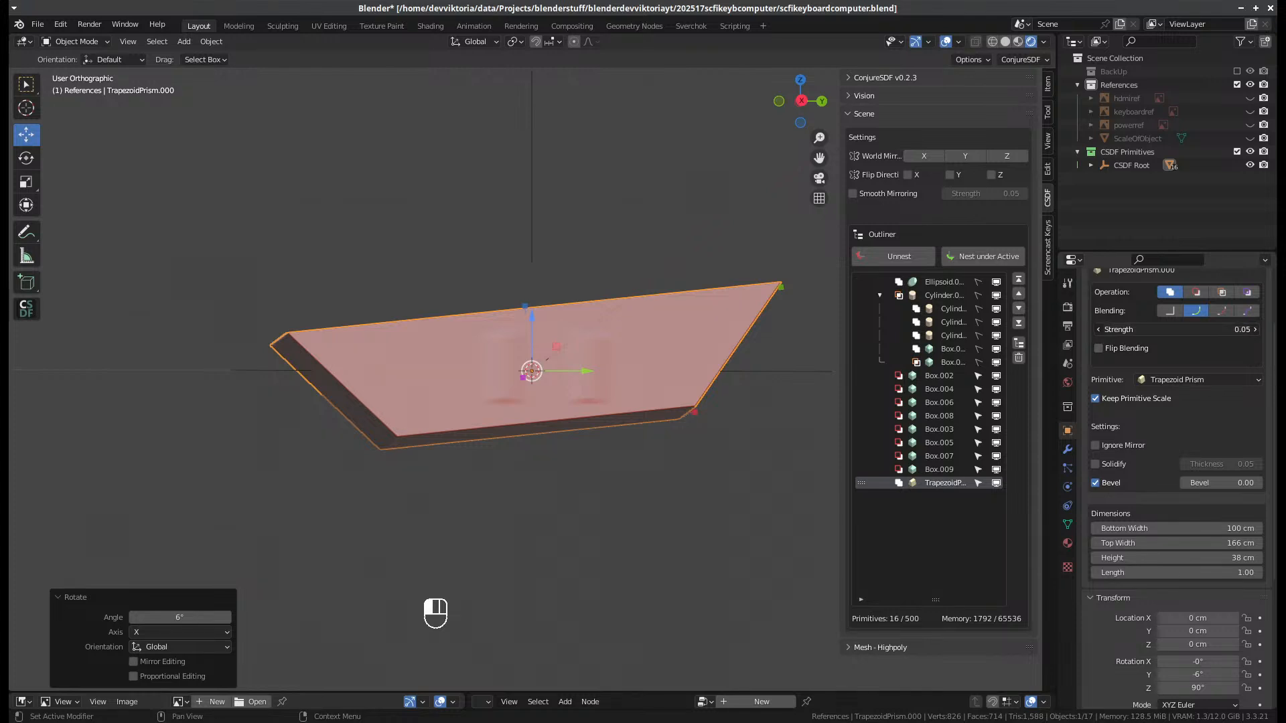
pyautogui.click(1111, 328)
pyautogui.press('Return')
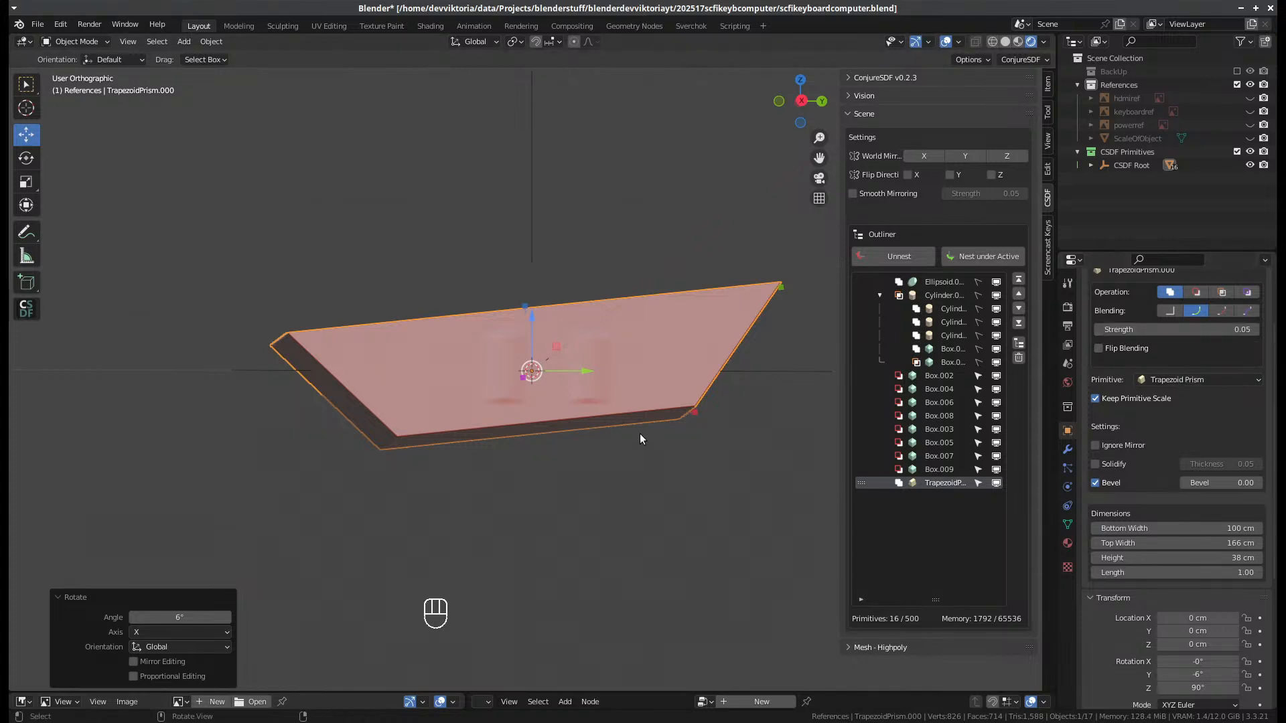
# - In the right-side view, move the trapezoid prism about -54.3 cm along Y and raise it about 12.2 cm
pyautogui.press('KP_3')
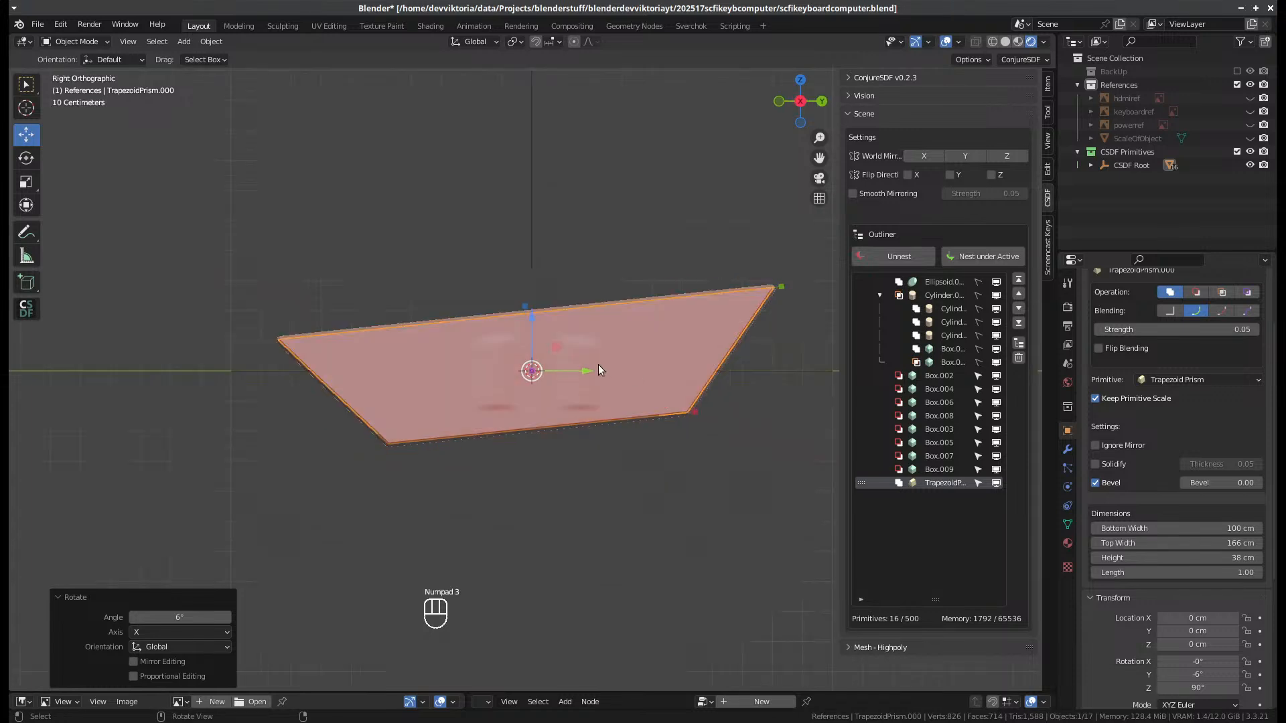
pyautogui.moveTo(588, 371); pyautogui.dragTo(405, 442)
pyautogui.click(424, 445)
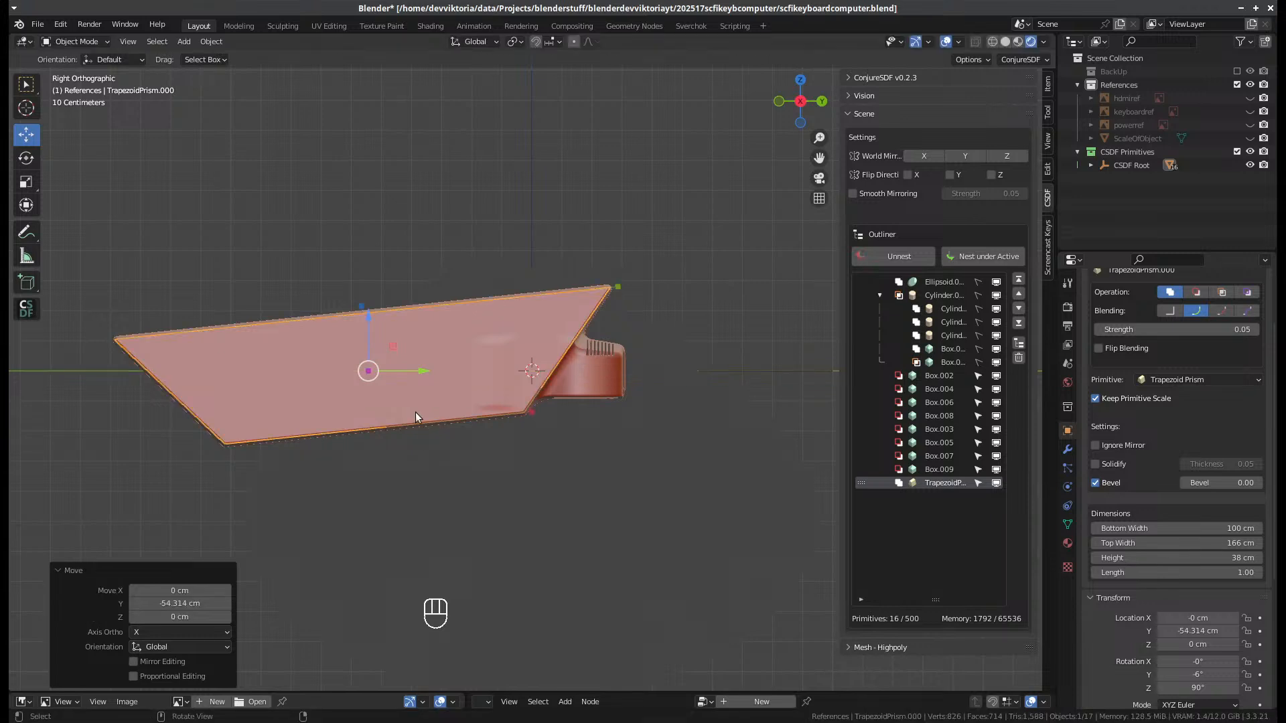
pyautogui.moveTo(368, 324); pyautogui.dragTo(383, 280)
# - Make the trapezoid prism subtract from the body, then shift it about 9.7 cm along Y and 0.6 cm up
pyautogui.click(1196, 292)
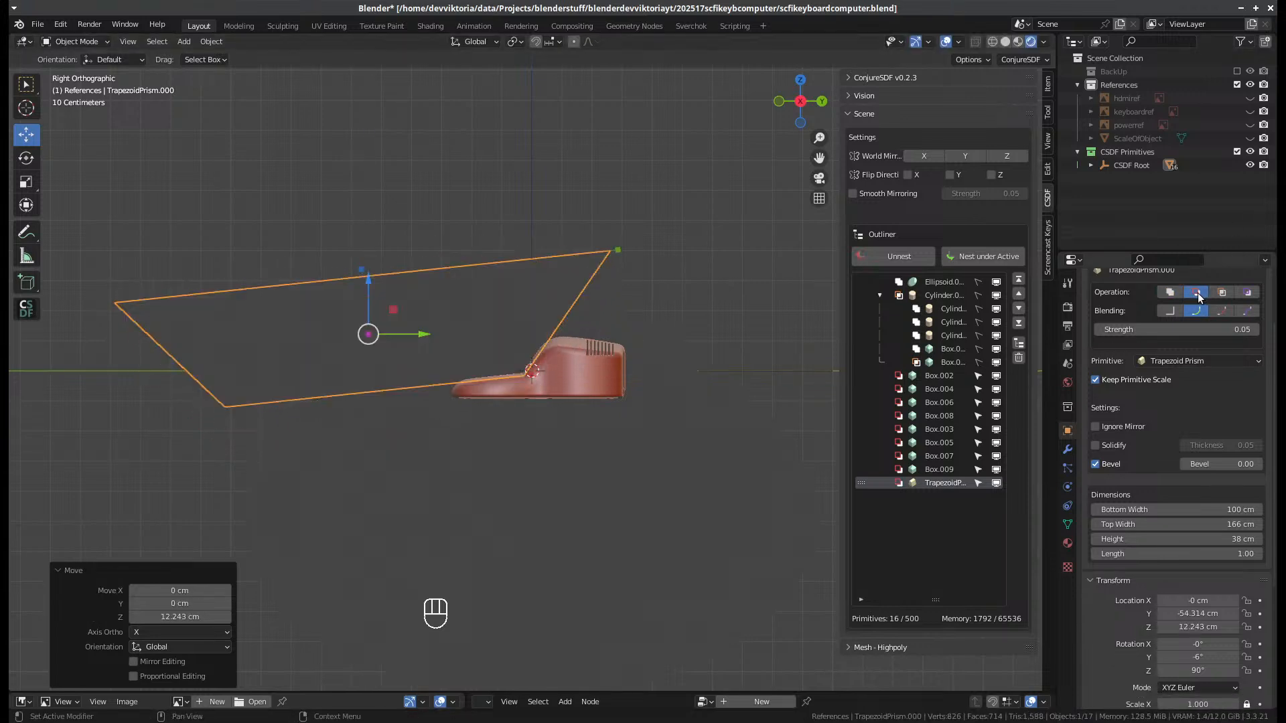
pyautogui.scroll(1, 432, 451)
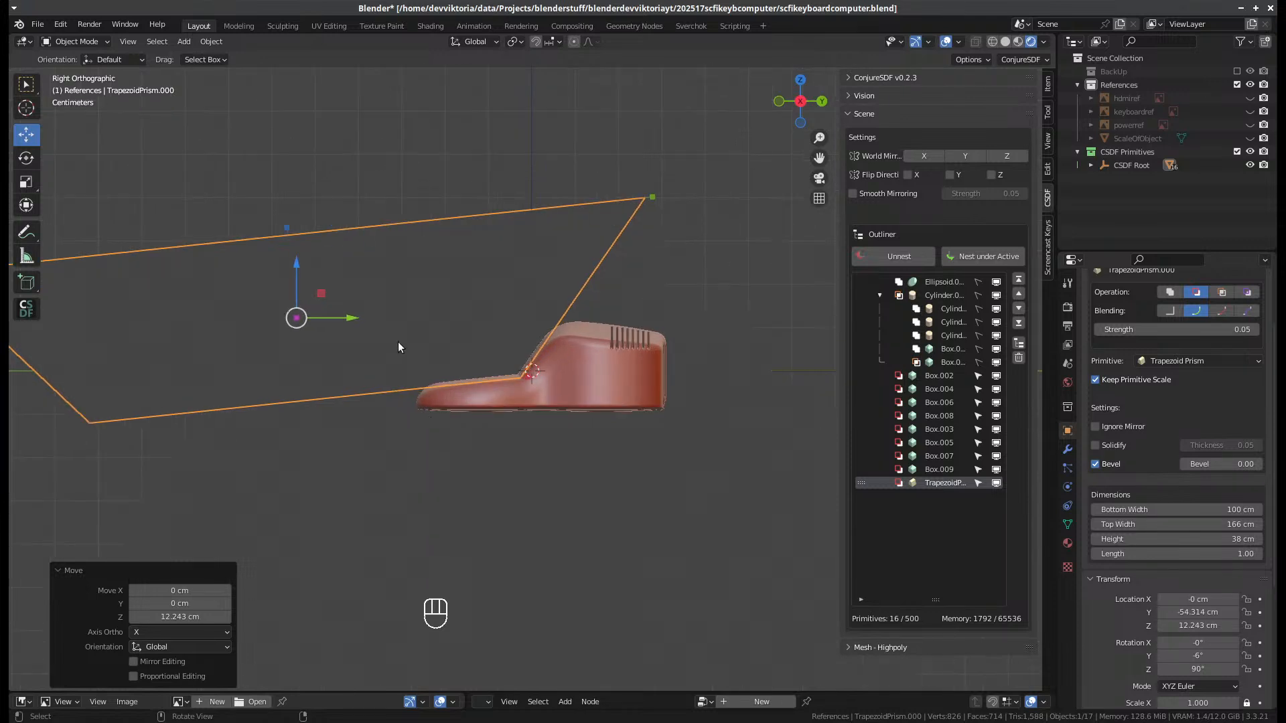
pyautogui.moveTo(351, 317); pyautogui.dragTo(394, 315)
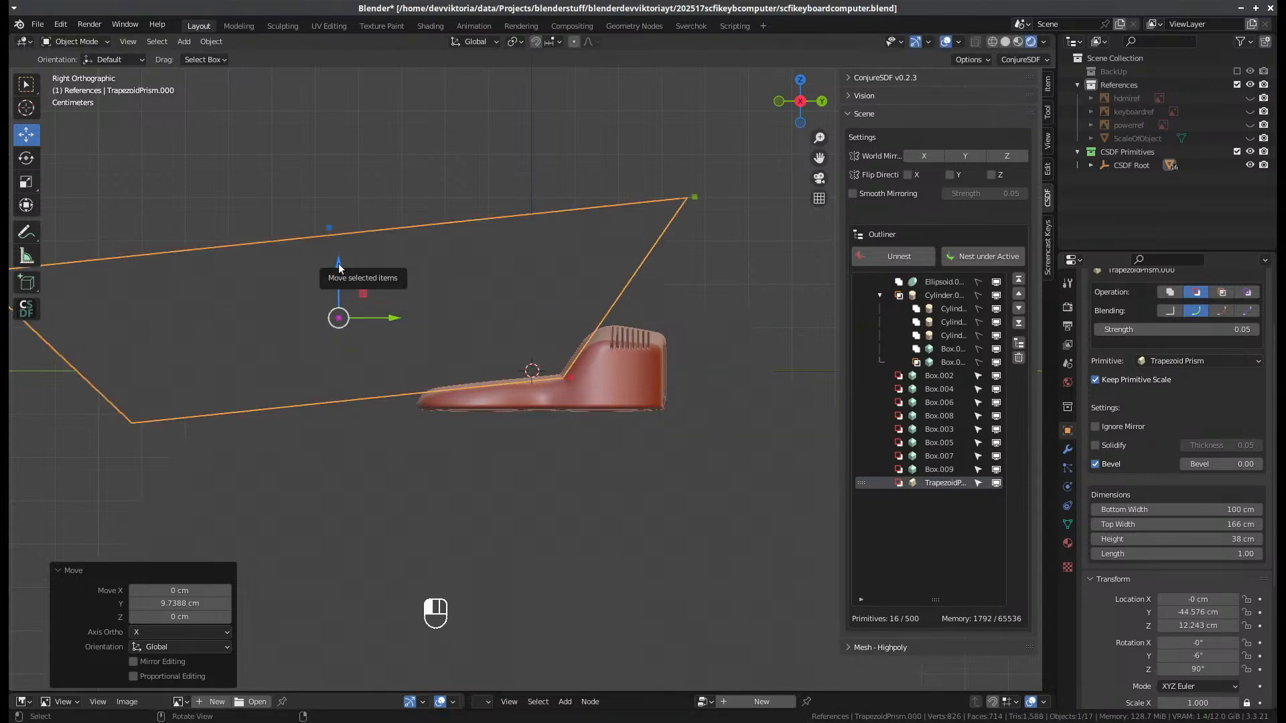
pyautogui.moveTo(339, 263); pyautogui.dragTo(339, 260)
pyautogui.moveTo(339, 260); pyautogui.dragTo(444, 477, button='middle')
pyautogui.moveTo(609, 477); pyautogui.dragTo(612, 413, button='middle')
pyautogui.scroll(-4, 563, 382)
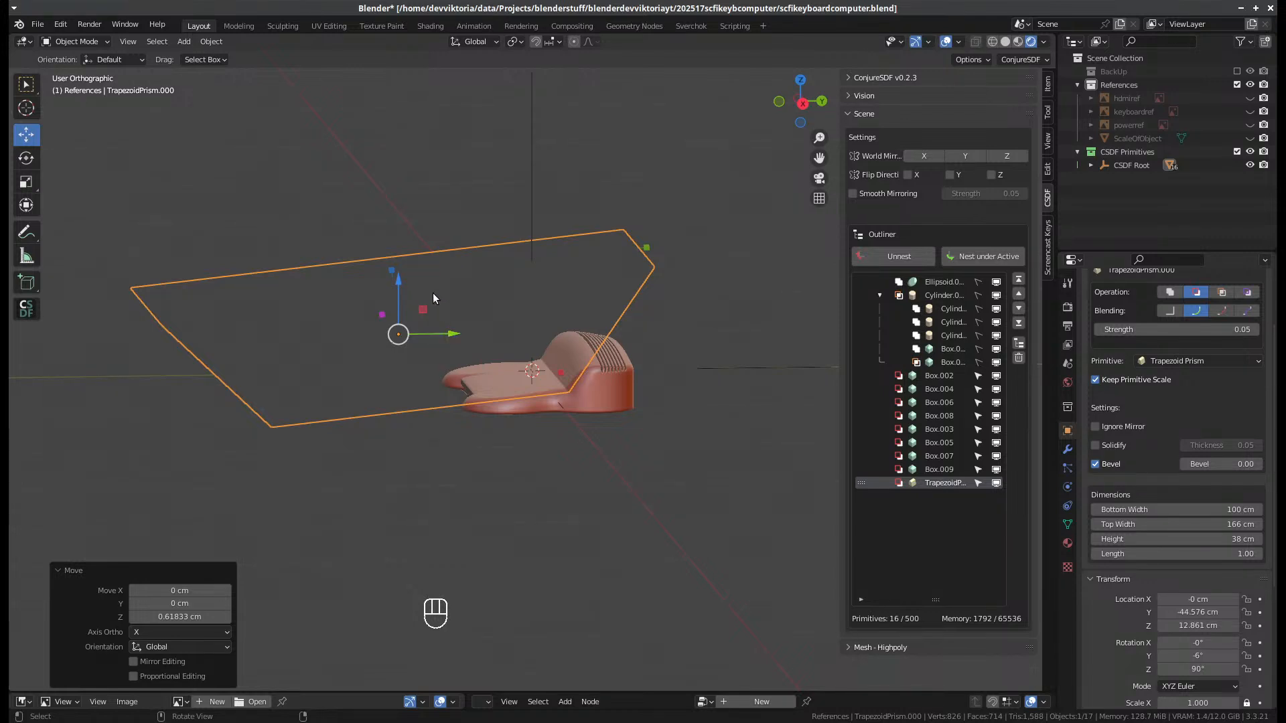
# - Reduce the cutting trapezoid prism's height to about 27 cm so that the cut is shallower
pyautogui.moveTo(392, 270); pyautogui.dragTo(391, 290)
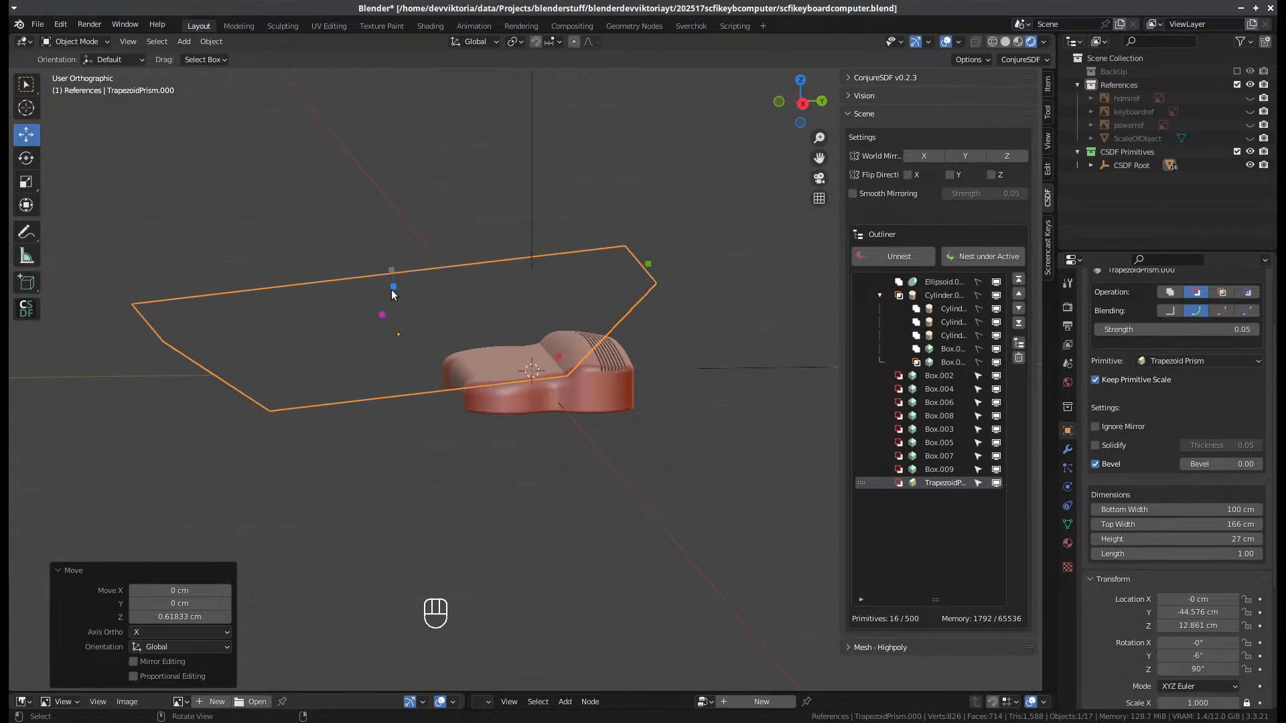
pyautogui.moveTo(451, 422); pyautogui.dragTo(547, 426, button='middle')
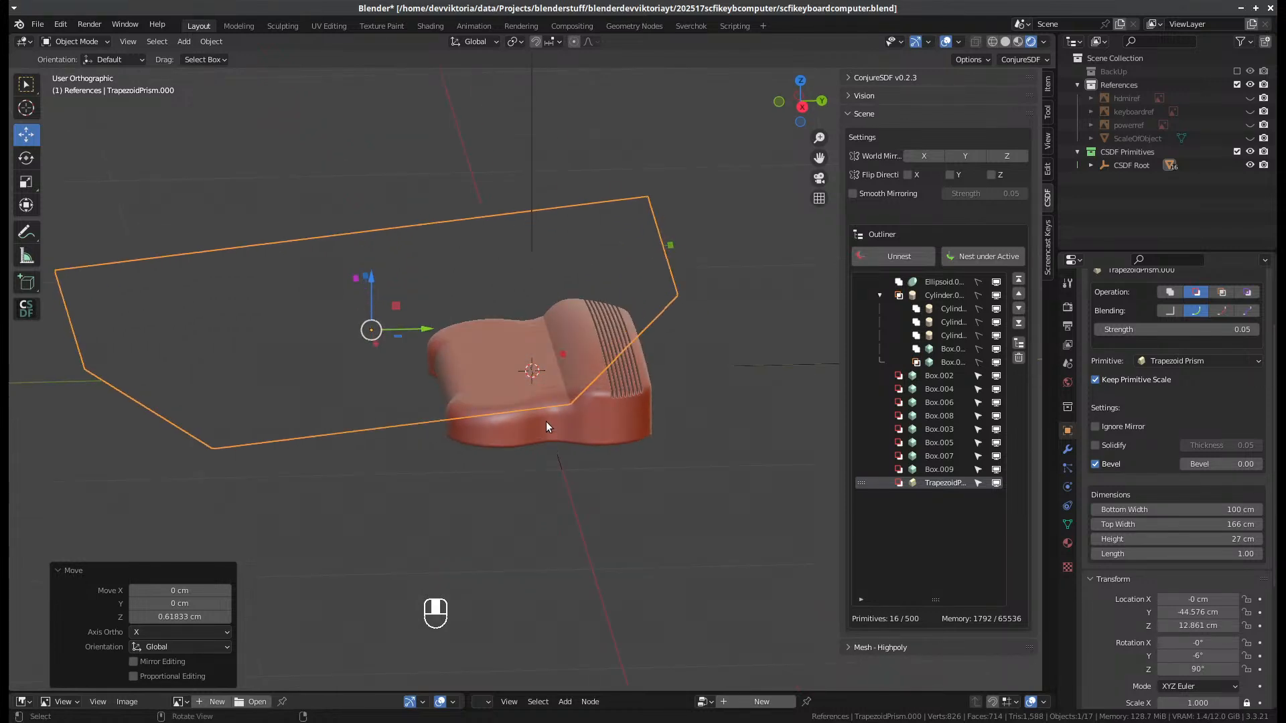
pyautogui.moveTo(437, 394); pyautogui.dragTo(518, 444, button='middle')
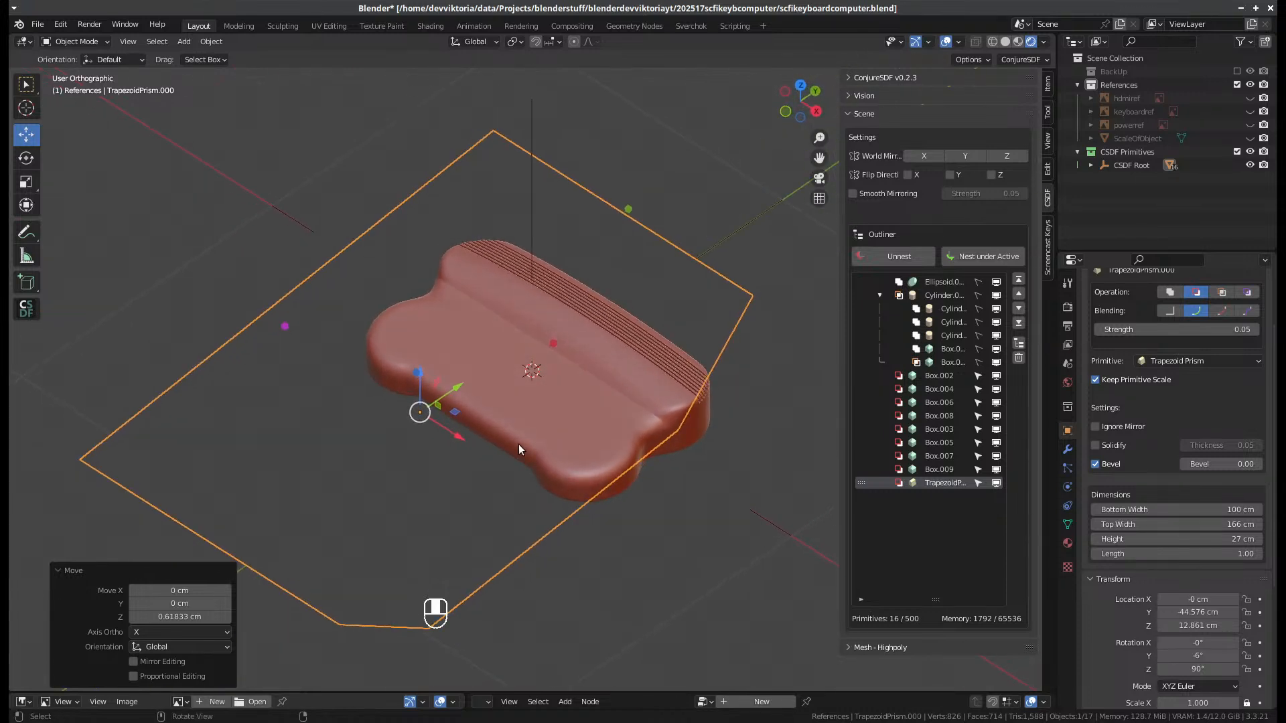
pyautogui.moveTo(738, 507); pyautogui.dragTo(704, 467, button='middle')
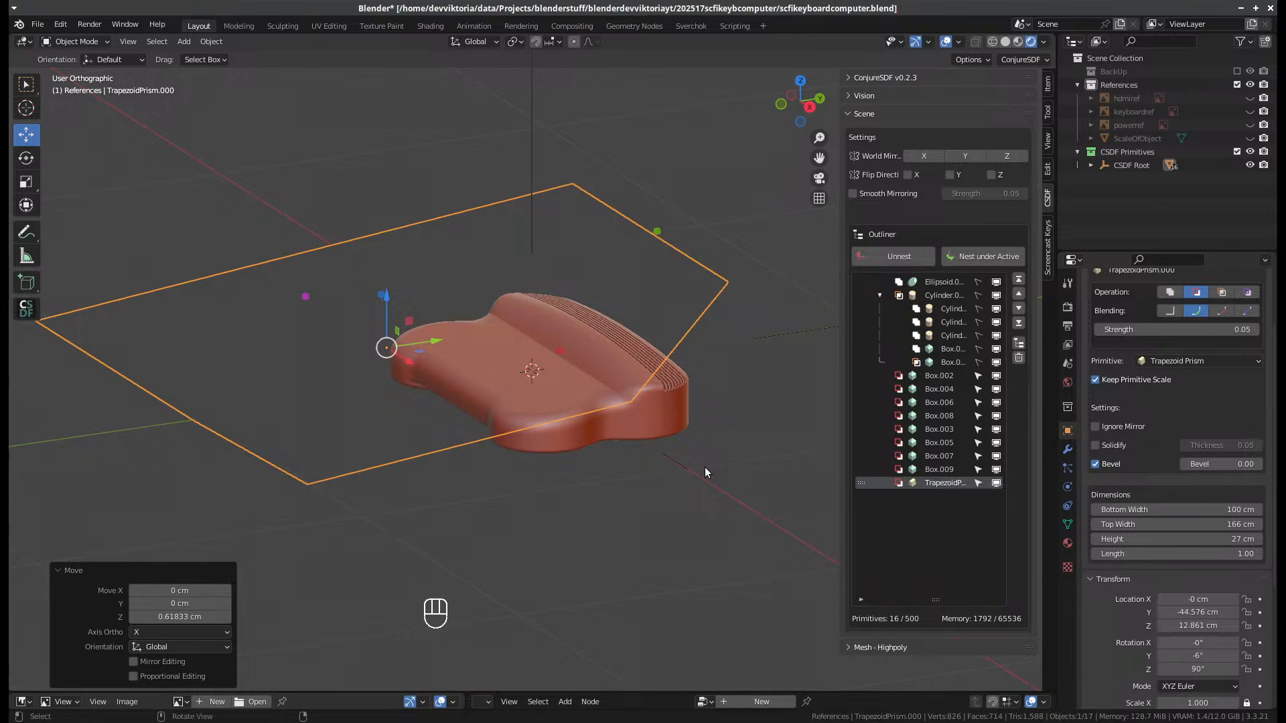
# - Make the corner cylinders of the keyboard body selectable in the viewport
pyautogui.click(940, 297)
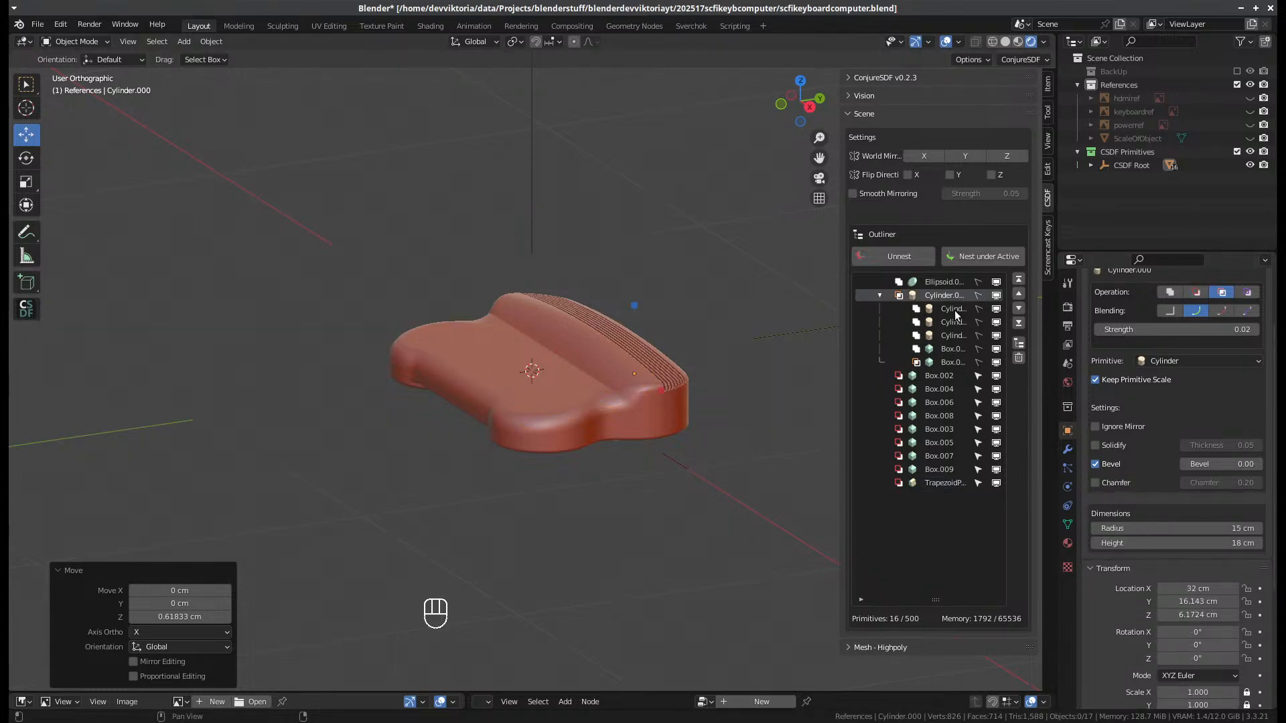
pyautogui.click(954, 322)
pyautogui.click(953, 336)
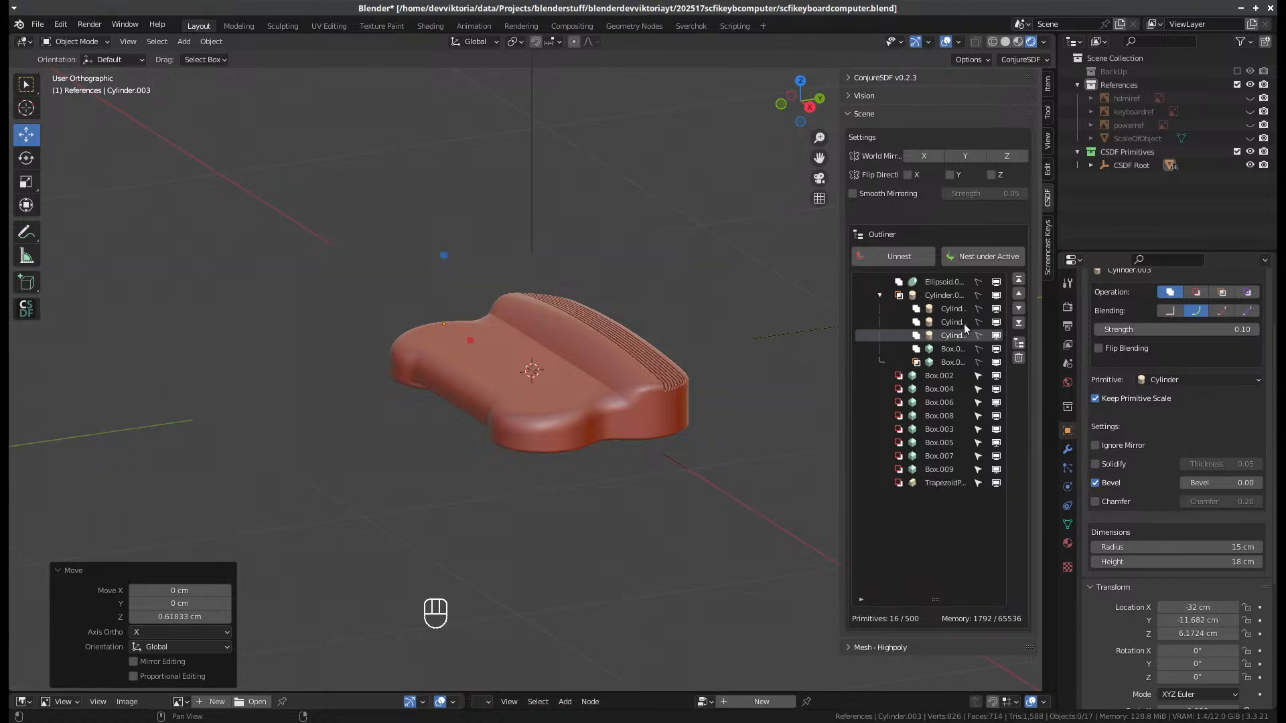
pyautogui.click(978, 335)
pyautogui.click(978, 319)
pyautogui.click(978, 299)
# - Set the blending strength of Cylinder.002 and Cylinder.001 to 0.02
pyautogui.click(951, 309)
pyautogui.click(1211, 330)
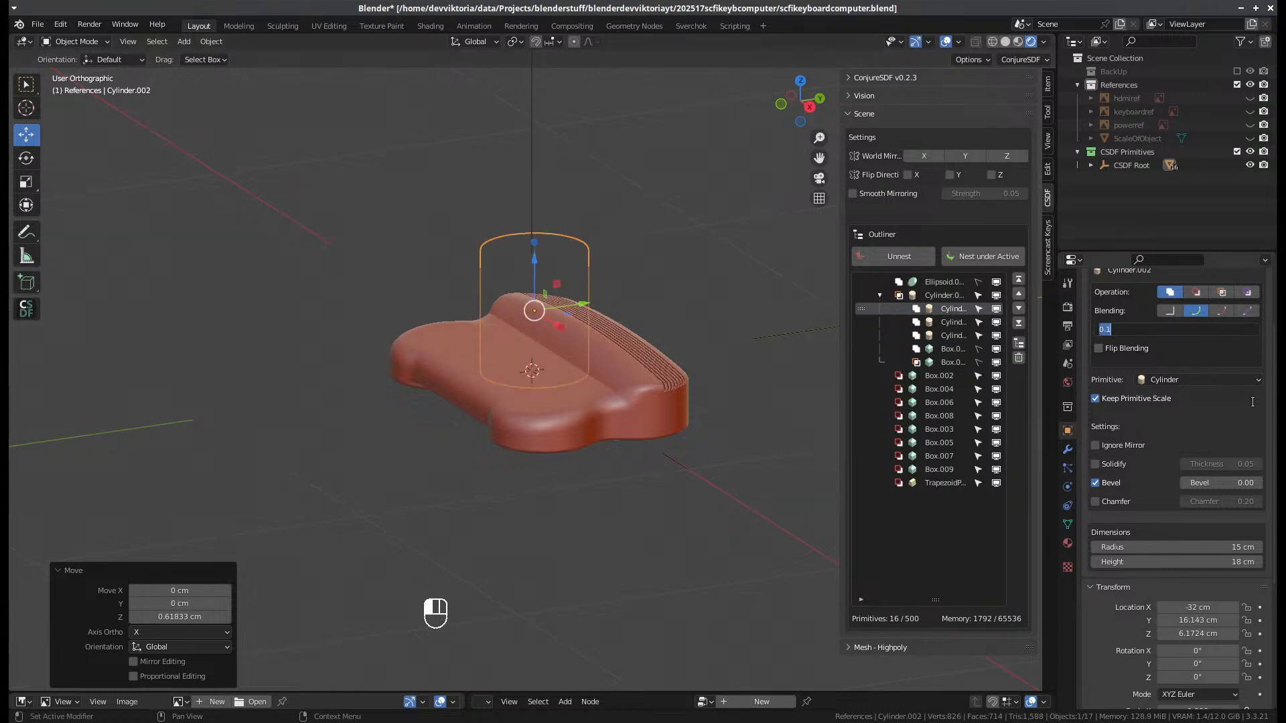
pyautogui.write('0.02')
pyautogui.press('Return')
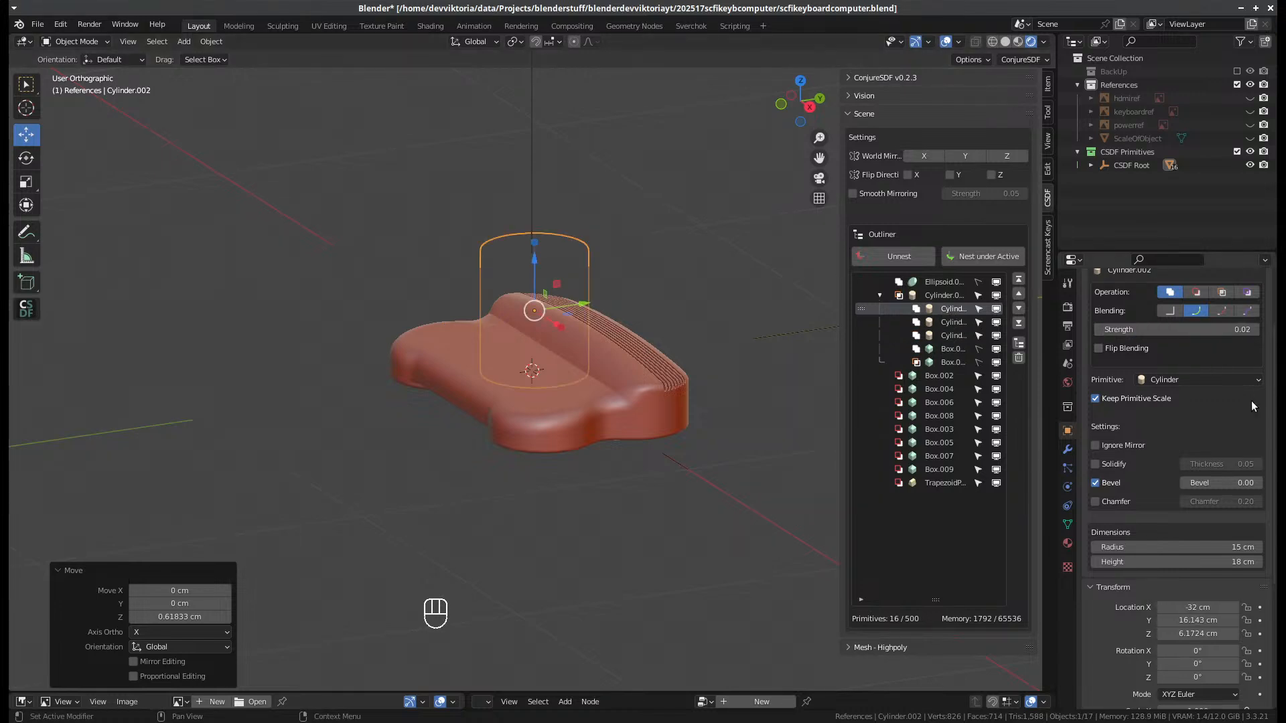
pyautogui.click(940, 325)
pyautogui.click(1184, 330)
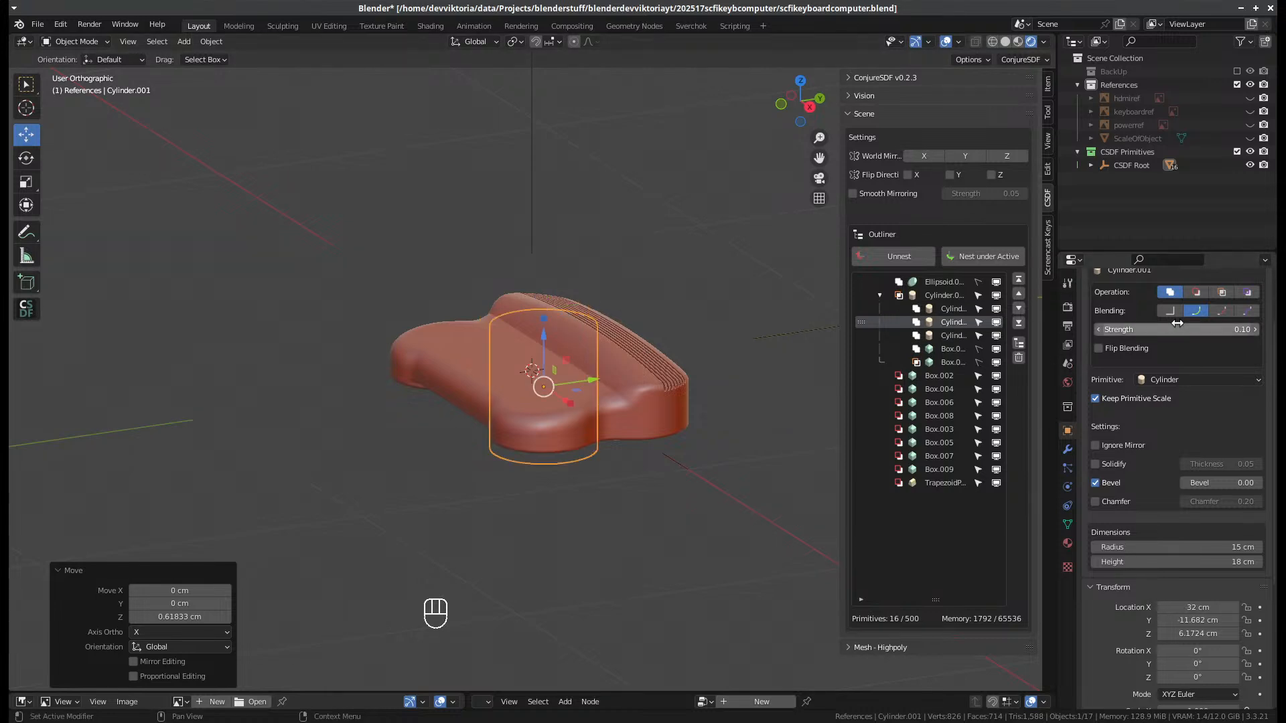
pyautogui.write('0.02')
pyautogui.press('Return')
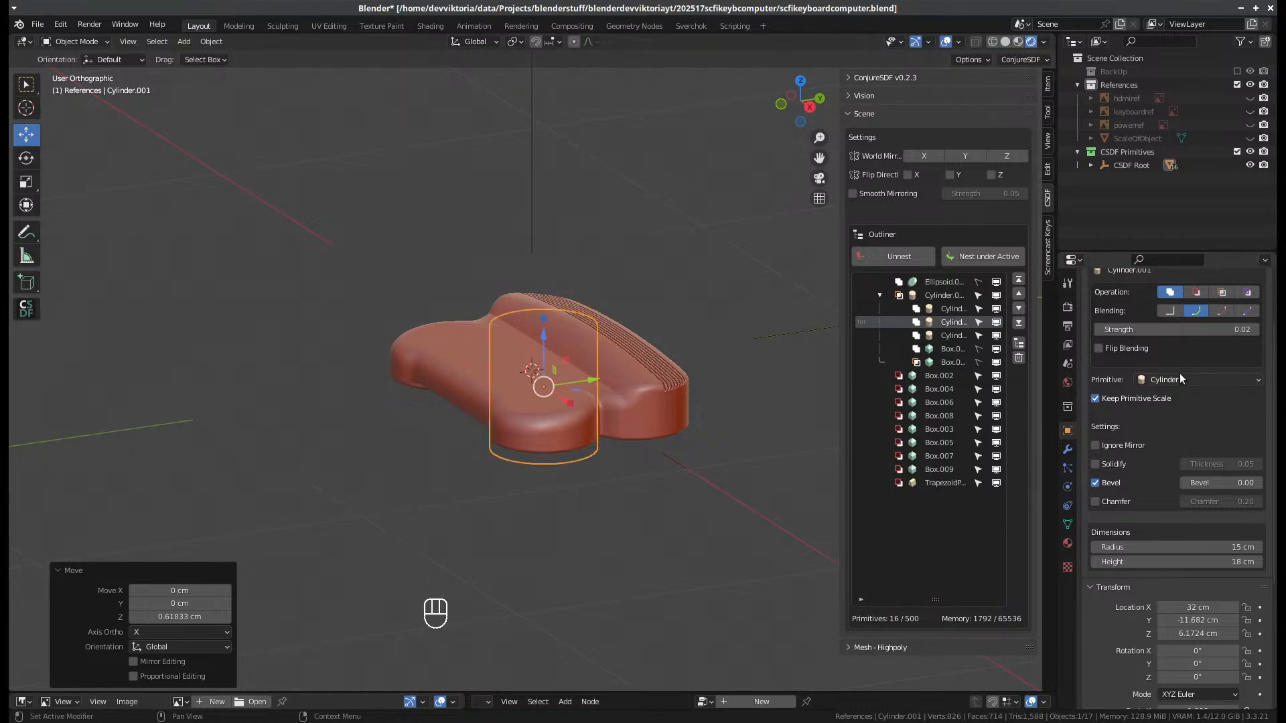
# - Set the blending strength of Cylinder.001 to 0.05 for a softer transition at the front corner
pyautogui.moveTo(623, 414); pyautogui.dragTo(614, 453, button='middle')
pyautogui.scroll(3, 601, 481)
pyautogui.moveTo(605, 516)
pyautogui.mouseDown(button='middle')
pyautogui.moveTo(609, 537)
pyautogui.moveTo(611, 503)
pyautogui.mouseUp(button='middle')
pyautogui.scroll(-3, 609, 537)
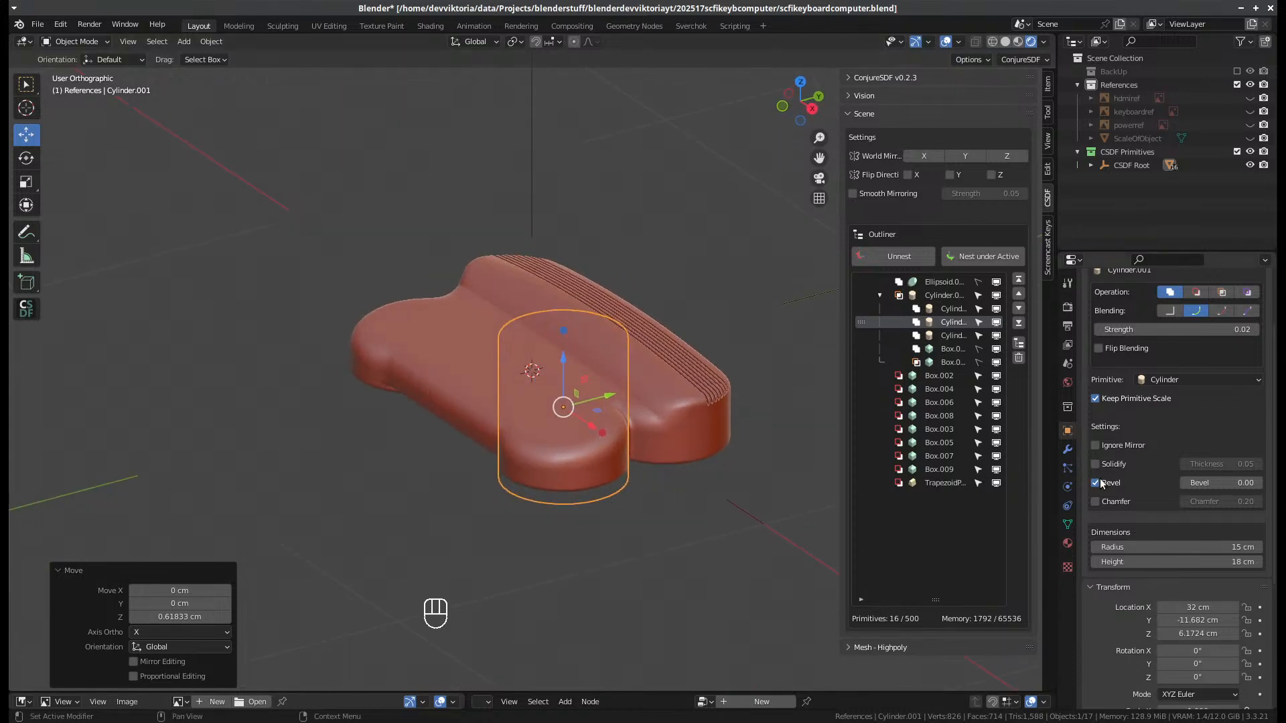
pyautogui.click(1149, 330)
pyautogui.write('0.05')
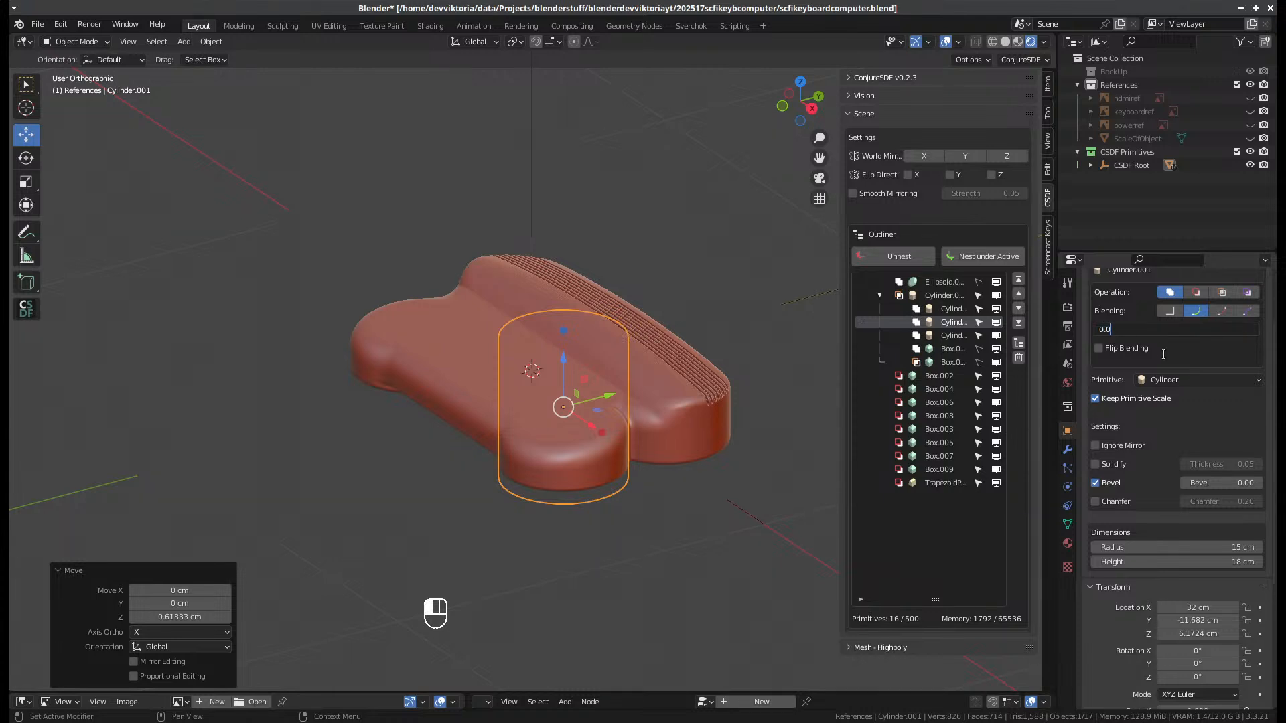
pyautogui.press('Return')
# - Select the rear corner cylinder Cylinder.000 and switch its bevel off and back on to compare
pyautogui.moveTo(650, 457); pyautogui.dragTo(617, 428, button='middle')
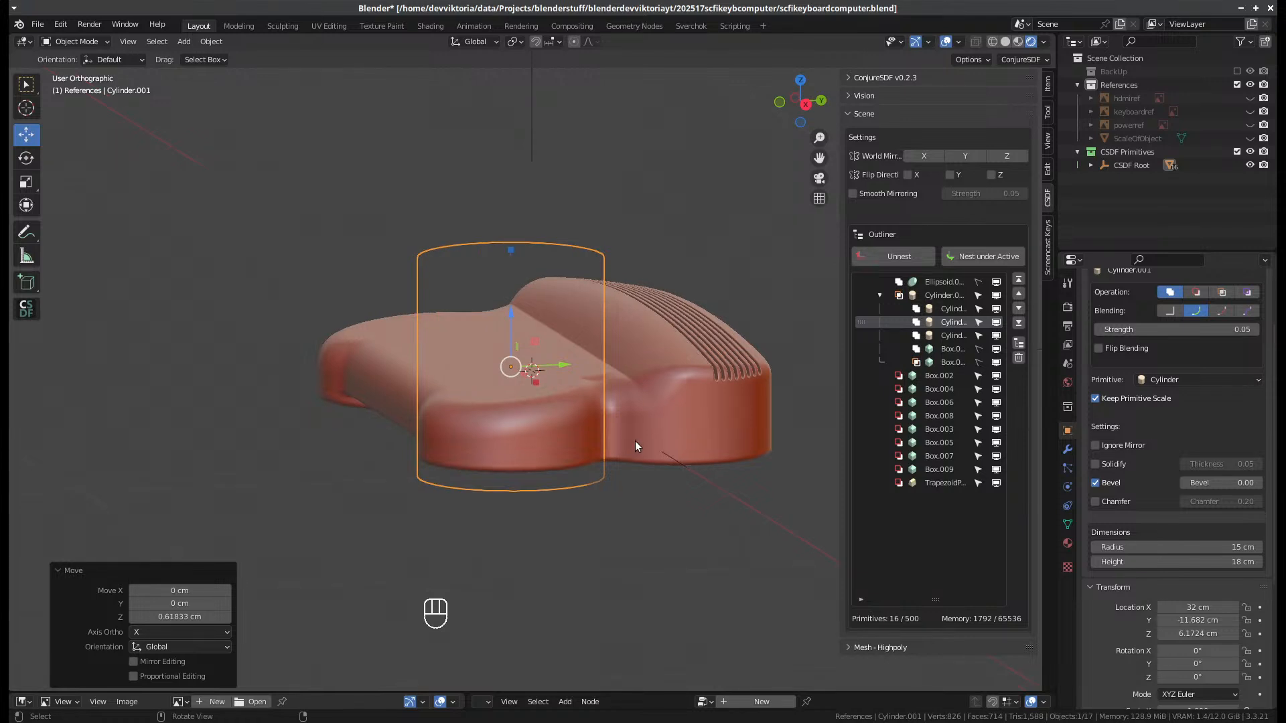
pyautogui.click(636, 446)
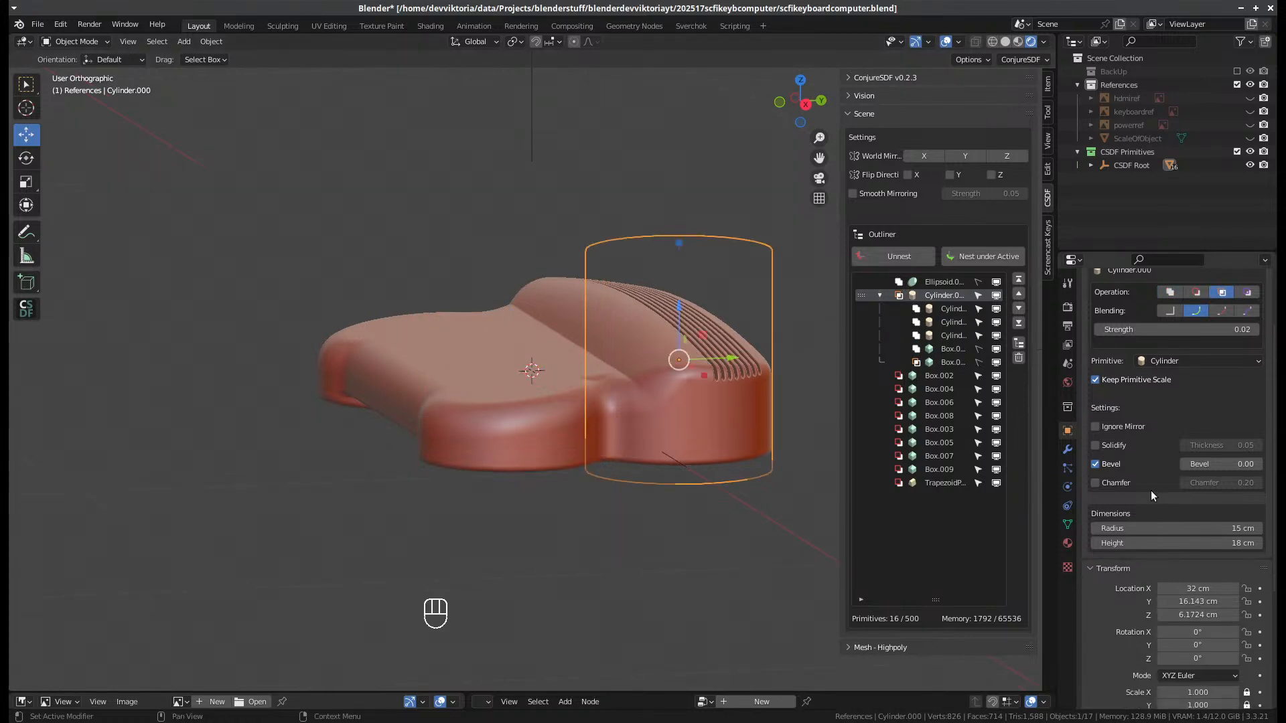
pyautogui.click(1095, 464)
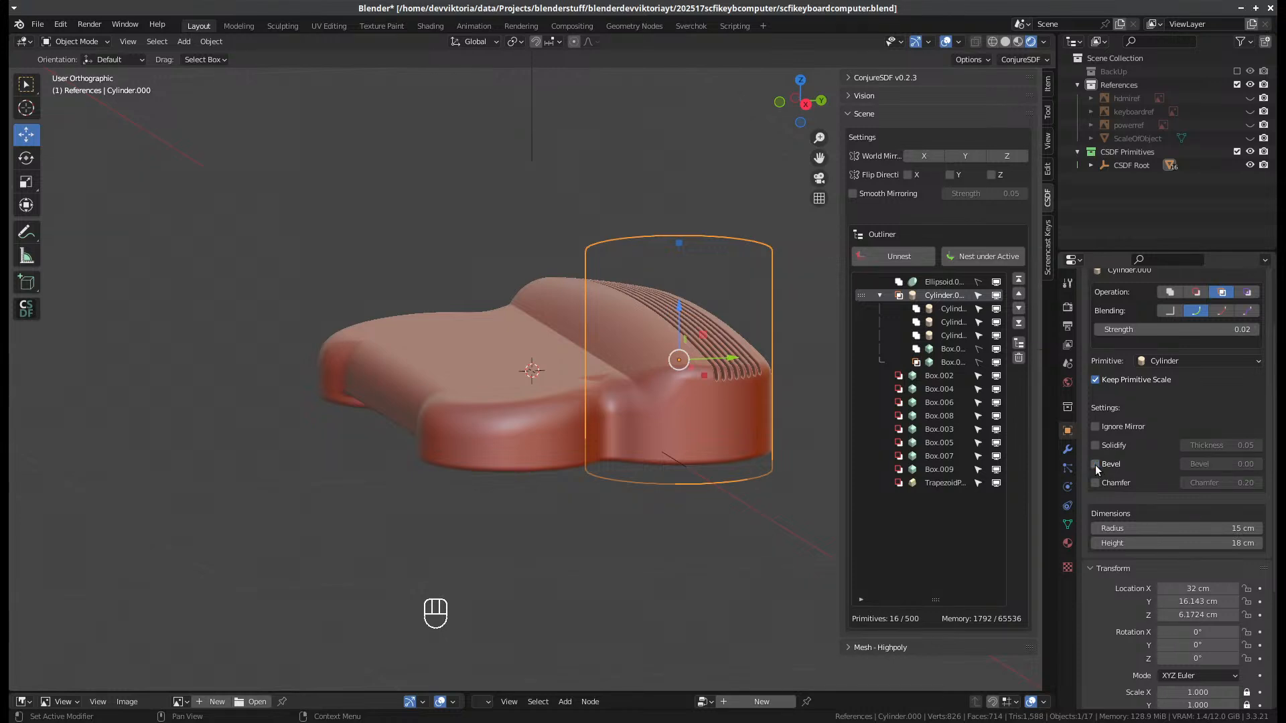
pyautogui.click(1095, 464)
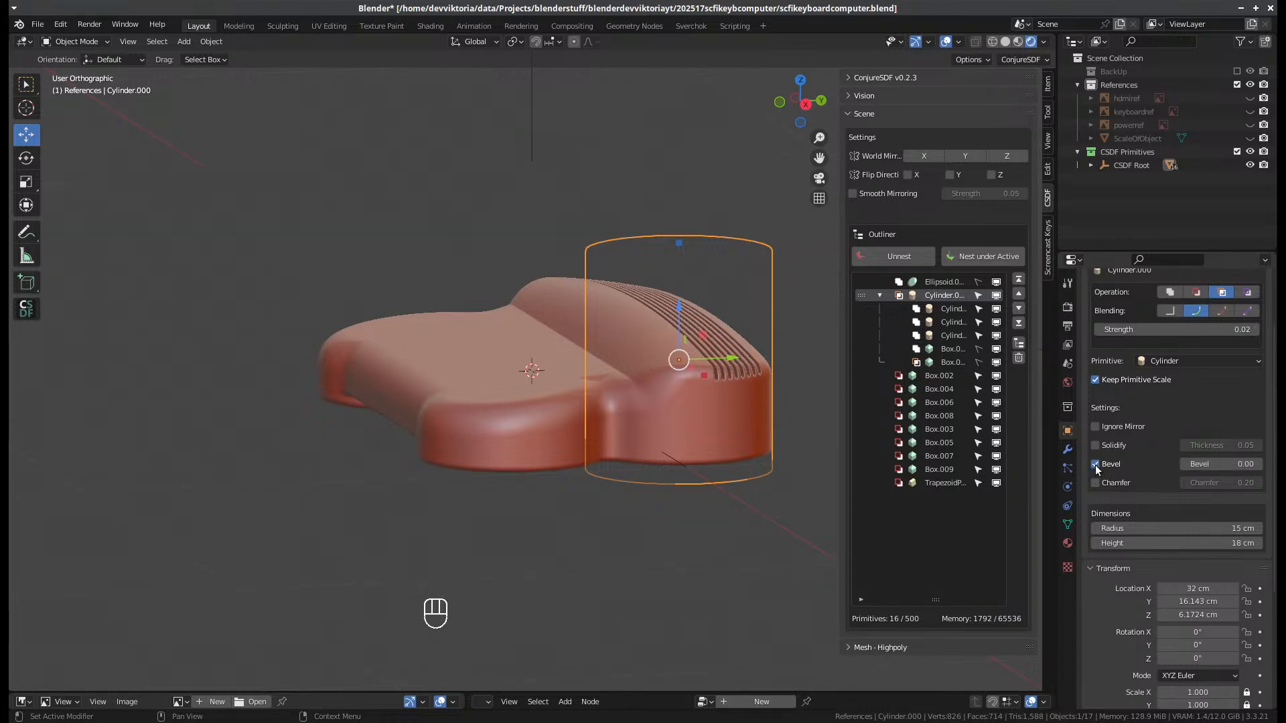
# - Undo the recent edits to the corner cylinders, back past the blending-strength increase on Cylinder.001
pyautogui.click(957, 308)
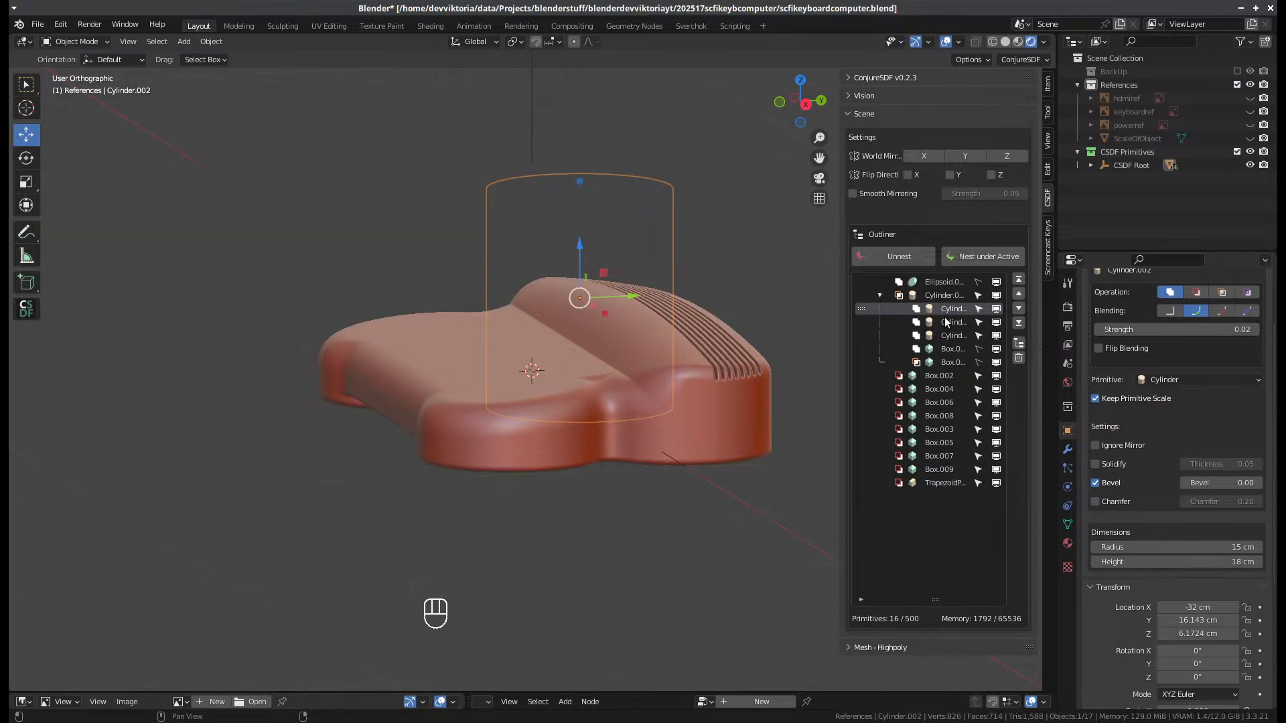
pyautogui.moveTo(770, 402); pyautogui.dragTo(819, 422, button='middle')
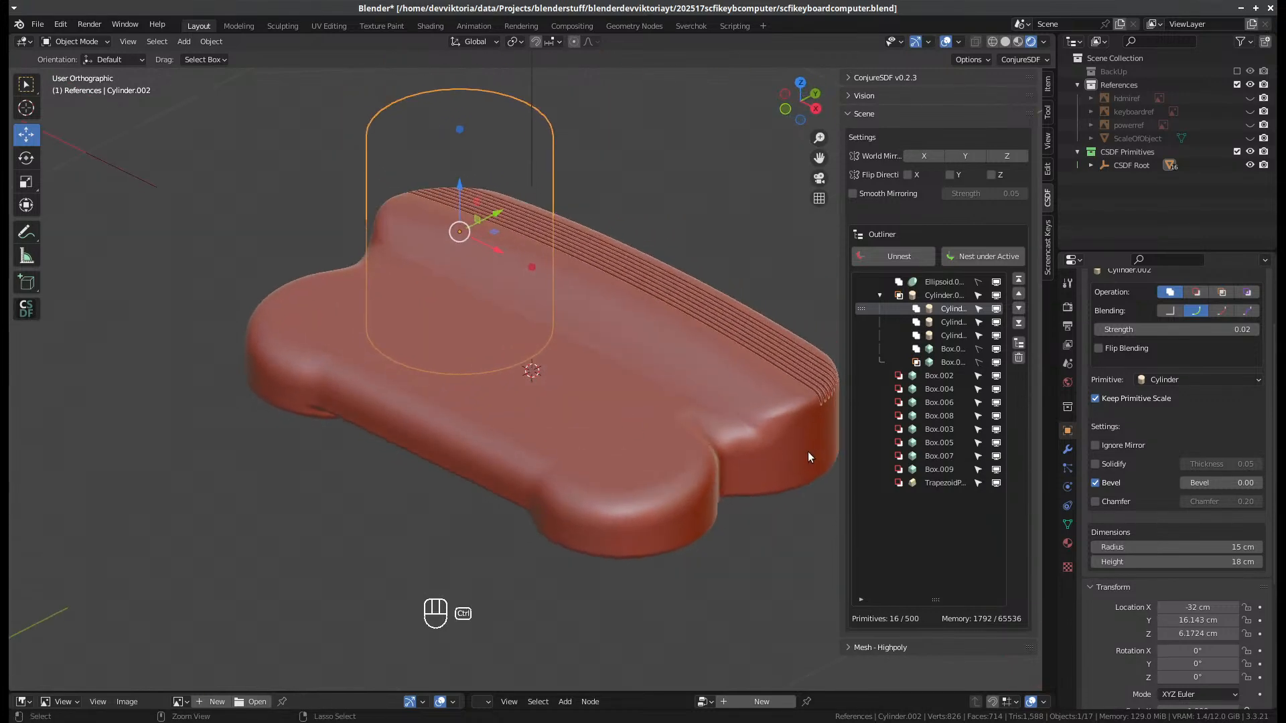
pyautogui.hotkey('ctrl', 'z')
pyautogui.hotkey('ctrl', 'z')
pyautogui.hotkey('ctrl', 'z')
pyautogui.hotkey('ctrl', 'z')
pyautogui.hotkey('ctrl', 'z')
pyautogui.hotkey('ctrl', 'z')
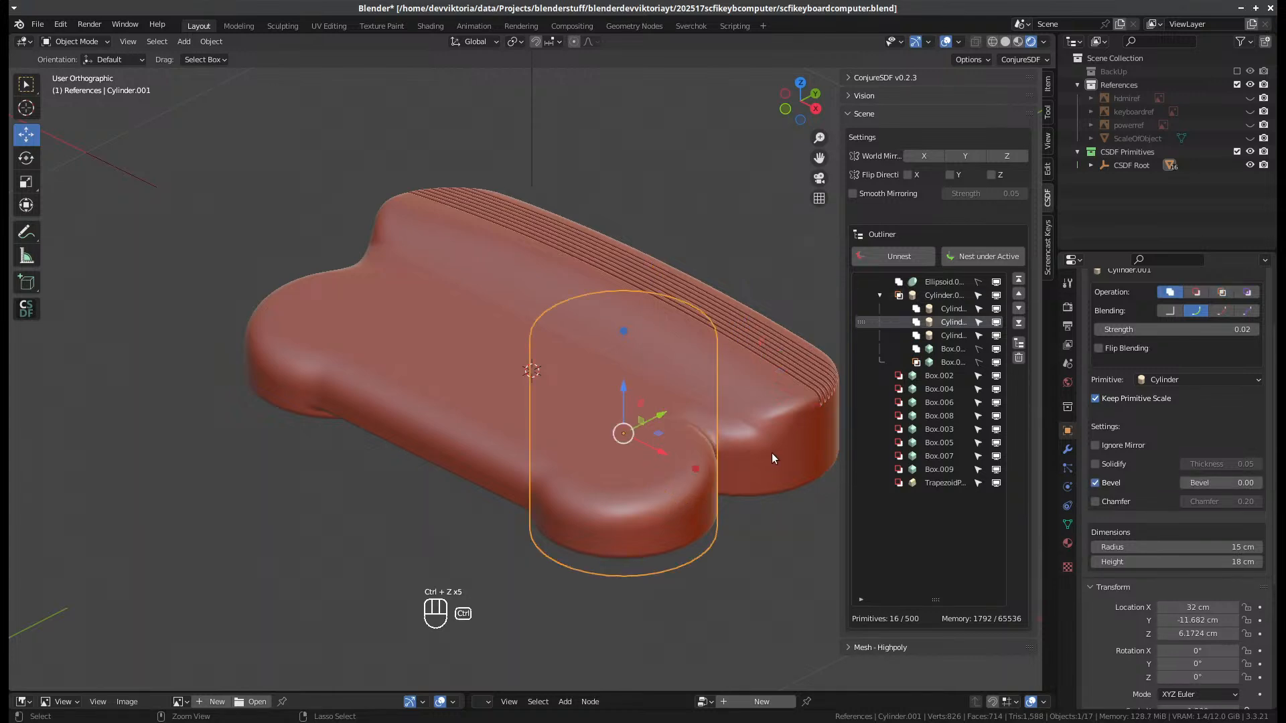
# - Select the trapezoid prism that cuts the keyboard area and reduce its blending strength to 0.005
pyautogui.moveTo(771, 453); pyautogui.dragTo(696, 469, button='middle')
pyautogui.click(944, 483)
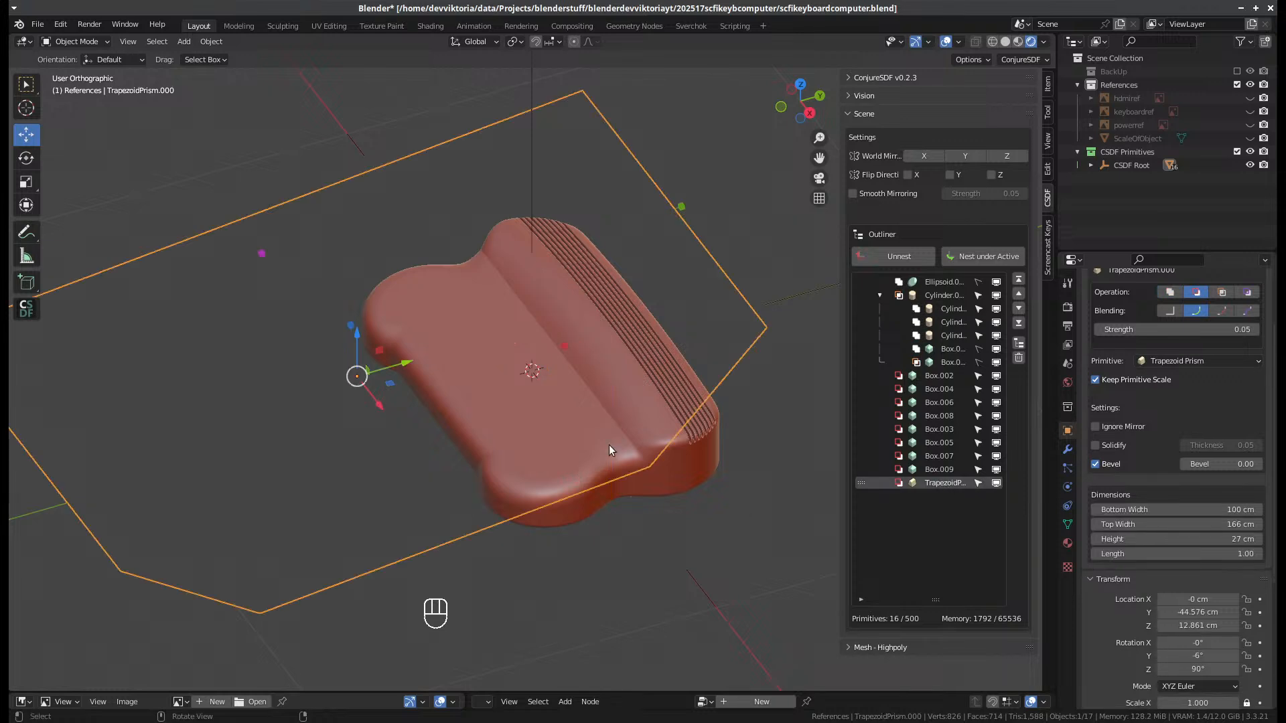
pyautogui.moveTo(609, 444); pyautogui.dragTo(571, 410, button='middle')
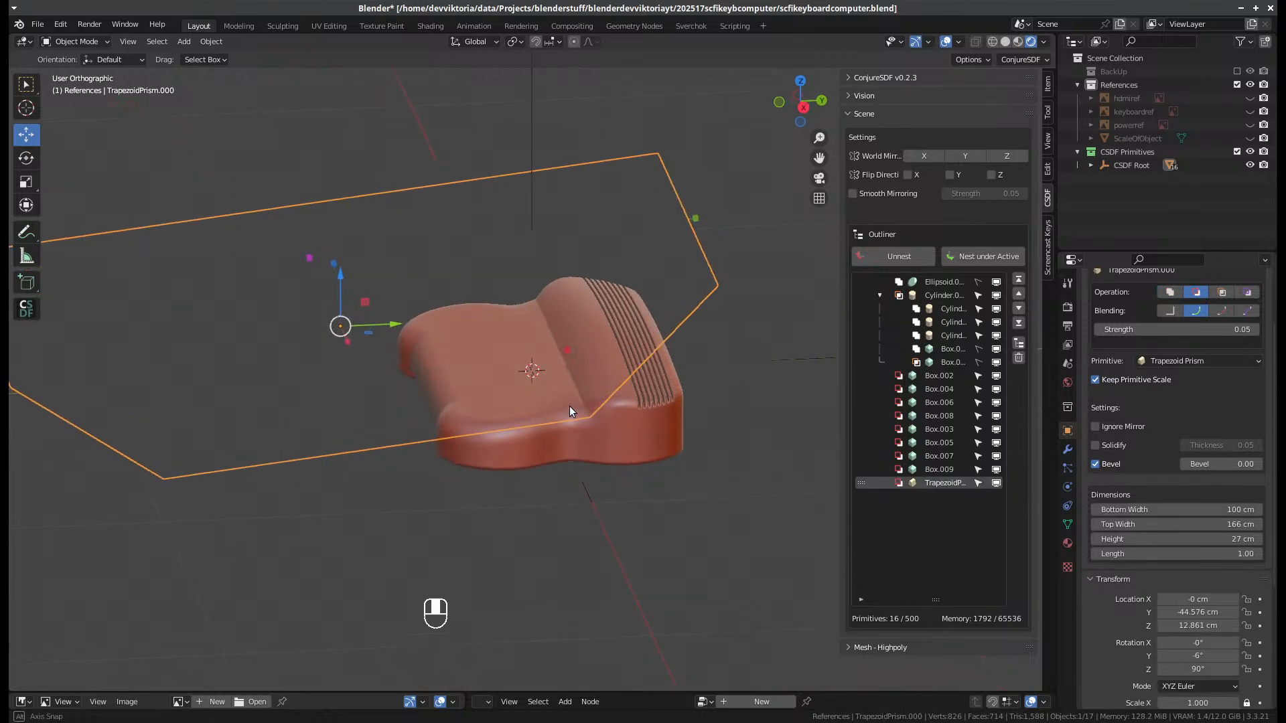
pyautogui.click(1159, 330)
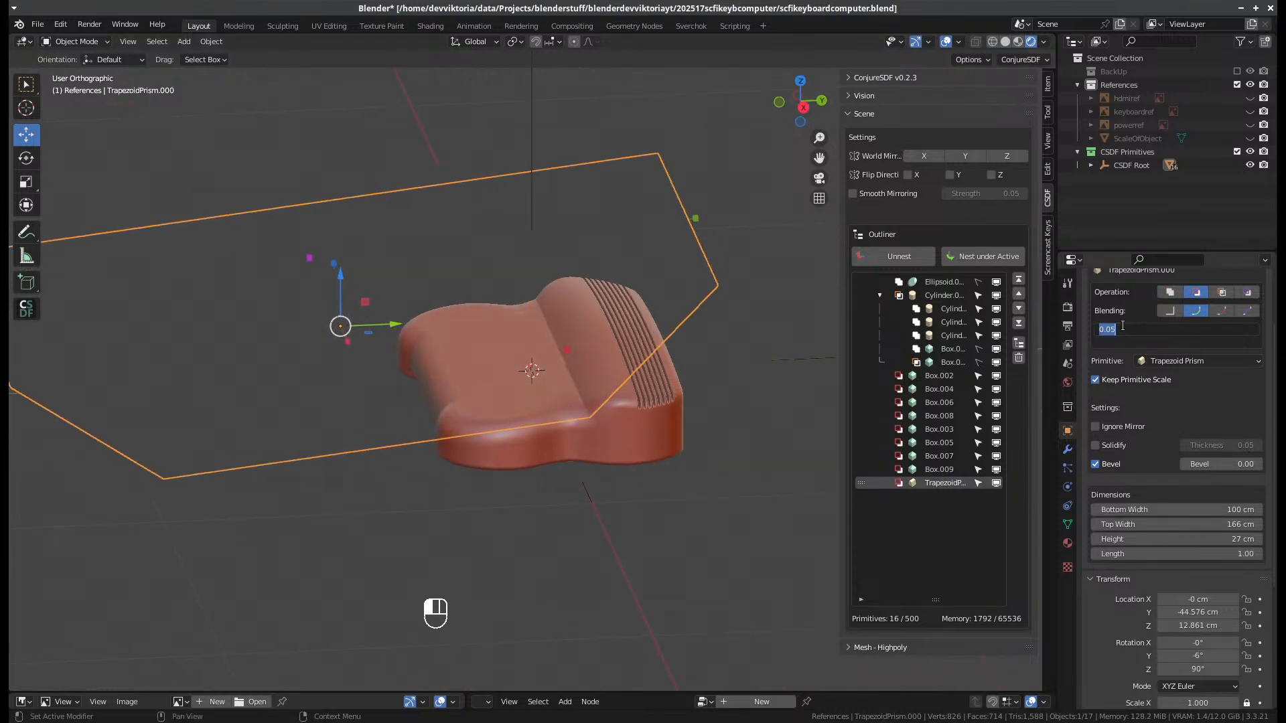
pyautogui.click(1114, 331)
pyautogui.press('Left')
pyautogui.write('0')
pyautogui.press('Return')
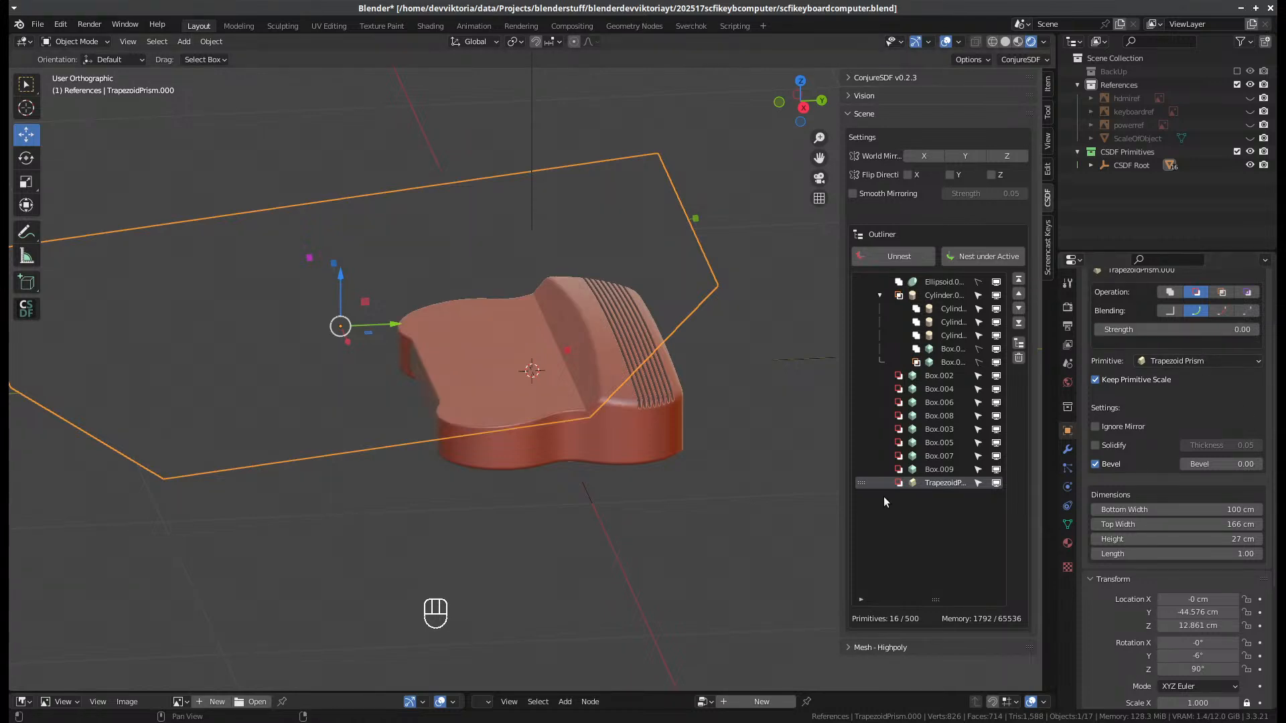
# - Narrow the trapezoid cutter's top width to about 155 cm and lower the cutter about 4.3 cm along Z
pyautogui.moveTo(820, 463); pyautogui.dragTo(773, 356, button='middle')
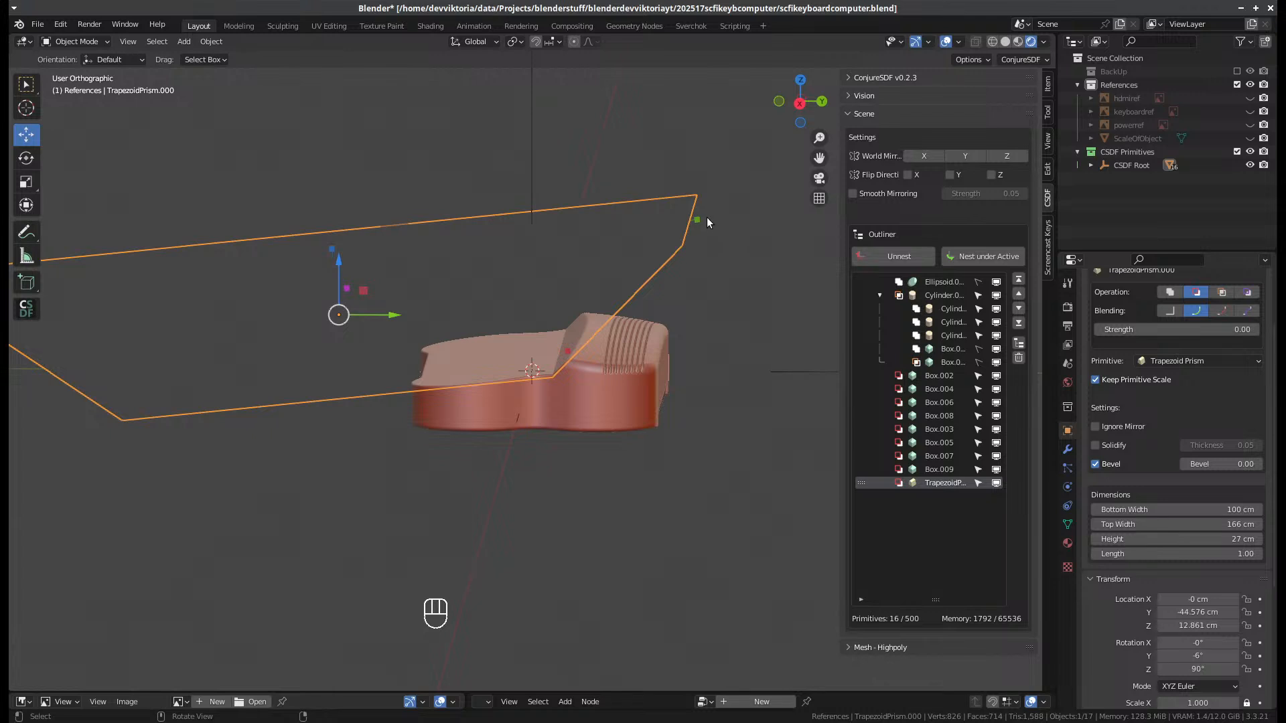
pyautogui.moveTo(698, 218); pyautogui.dragTo(673, 221)
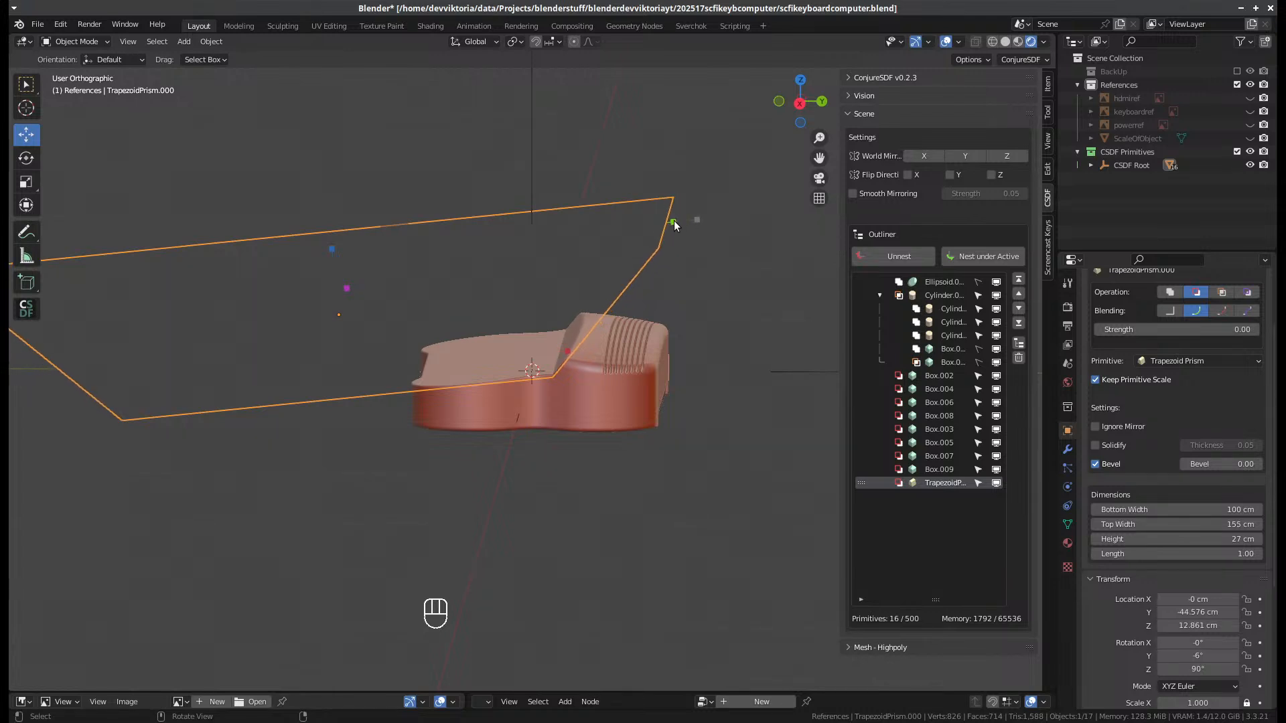
pyautogui.moveTo(549, 449)
pyautogui.mouseDown(button='middle')
pyautogui.moveTo(612, 459)
pyautogui.moveTo(541, 469)
pyautogui.mouseUp(button='middle')
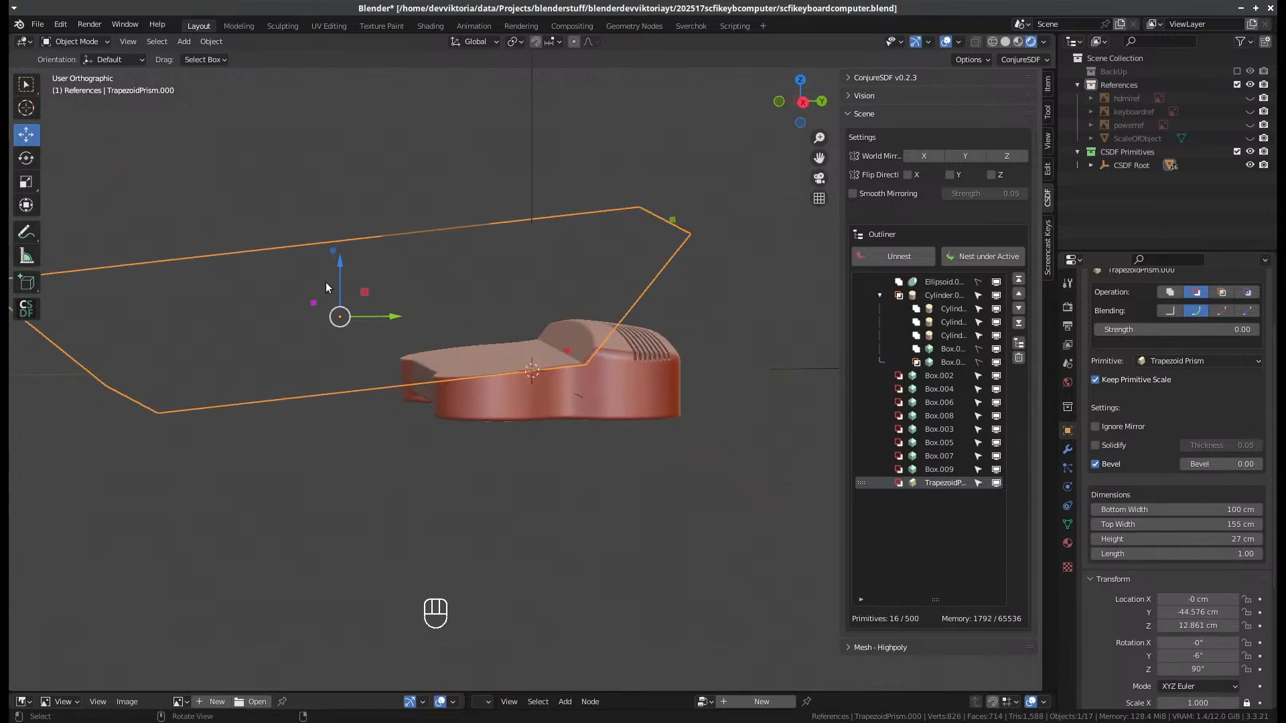
pyautogui.moveTo(340, 265); pyautogui.dragTo(342, 289)
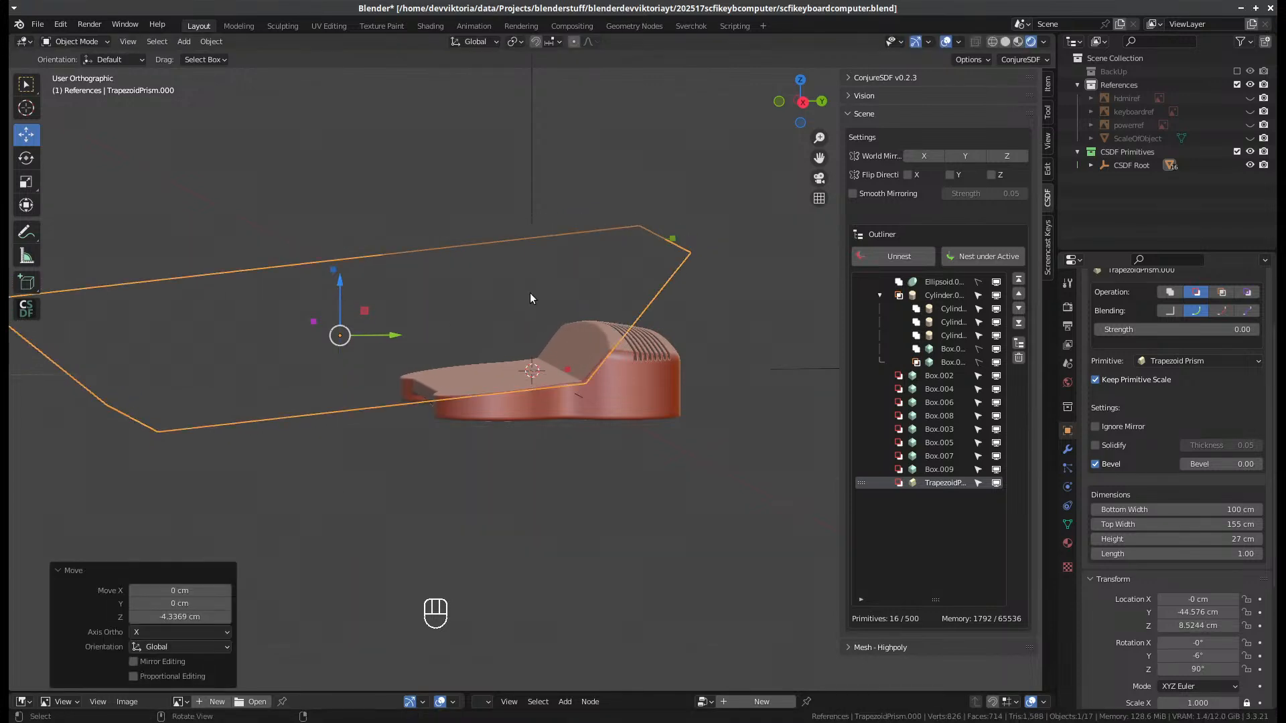
# - Adjust the slope of the trapezoid cutter's rear face by resizing its top width, settling on about 159 cm
pyautogui.moveTo(672, 239); pyautogui.dragTo(655, 236)
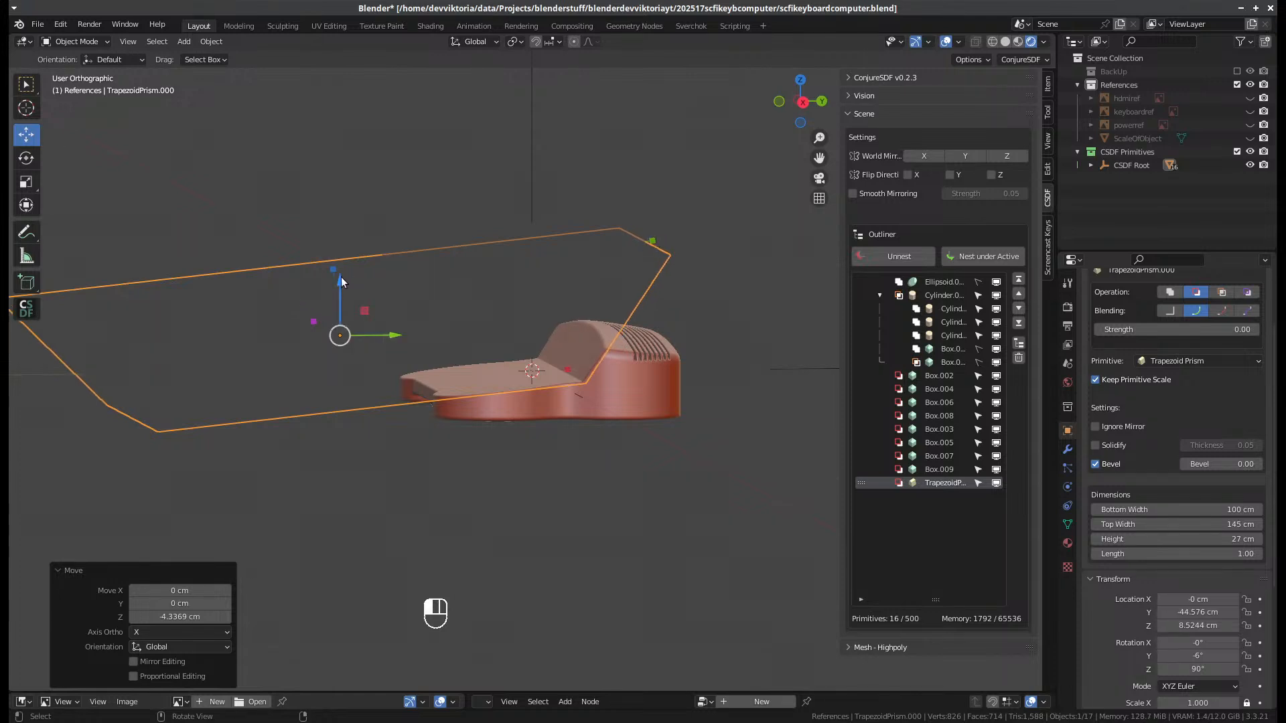
pyautogui.moveTo(341, 276); pyautogui.dragTo(340, 276)
pyautogui.moveTo(340, 276); pyautogui.dragTo(536, 429, button='middle')
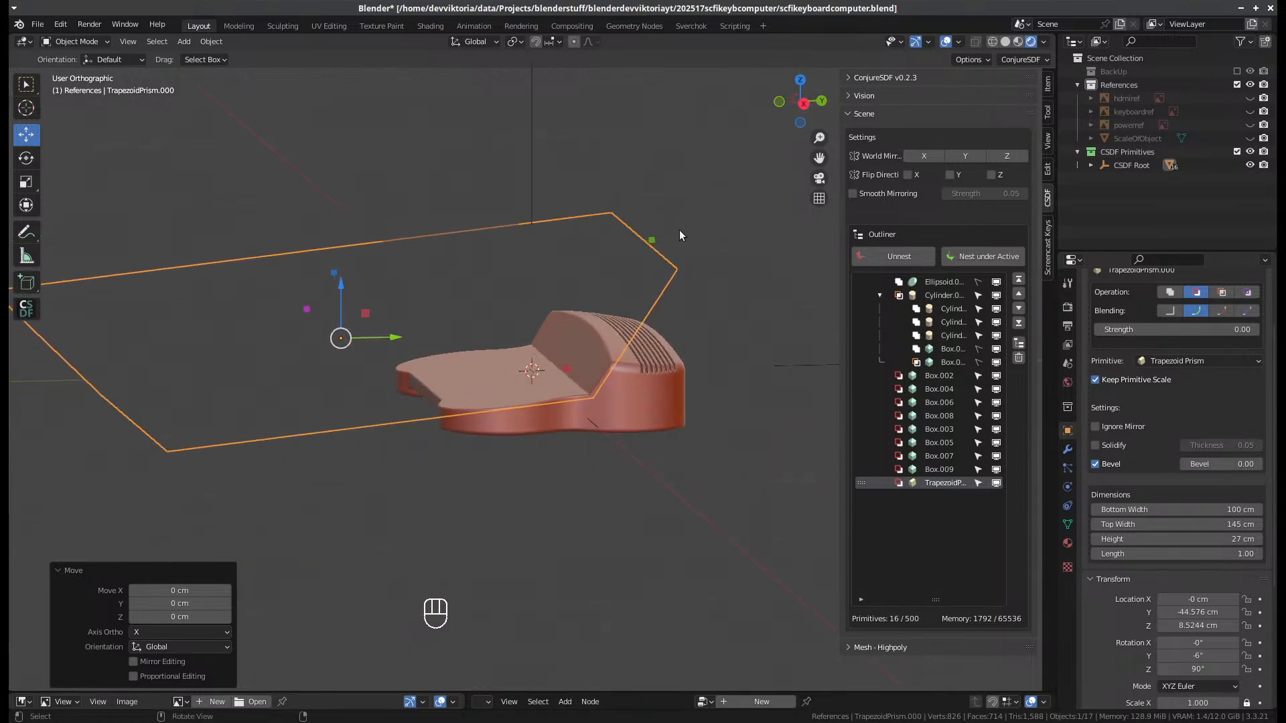
pyautogui.moveTo(657, 234); pyautogui.dragTo(509, 453, button='middle')
pyautogui.moveTo(642, 247); pyautogui.dragTo(668, 255)
pyautogui.moveTo(669, 254); pyautogui.dragTo(521, 538, button='middle')
pyautogui.press('KP_3')
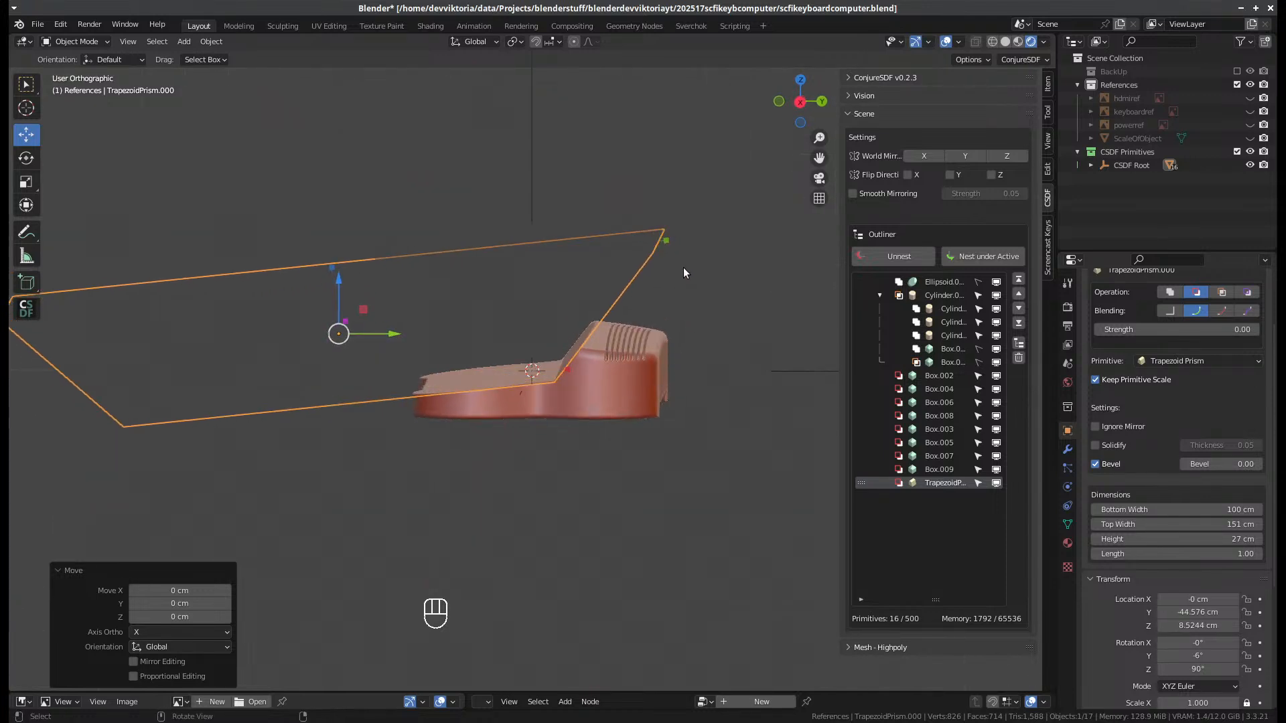
pyautogui.moveTo(669, 239); pyautogui.dragTo(683, 243)
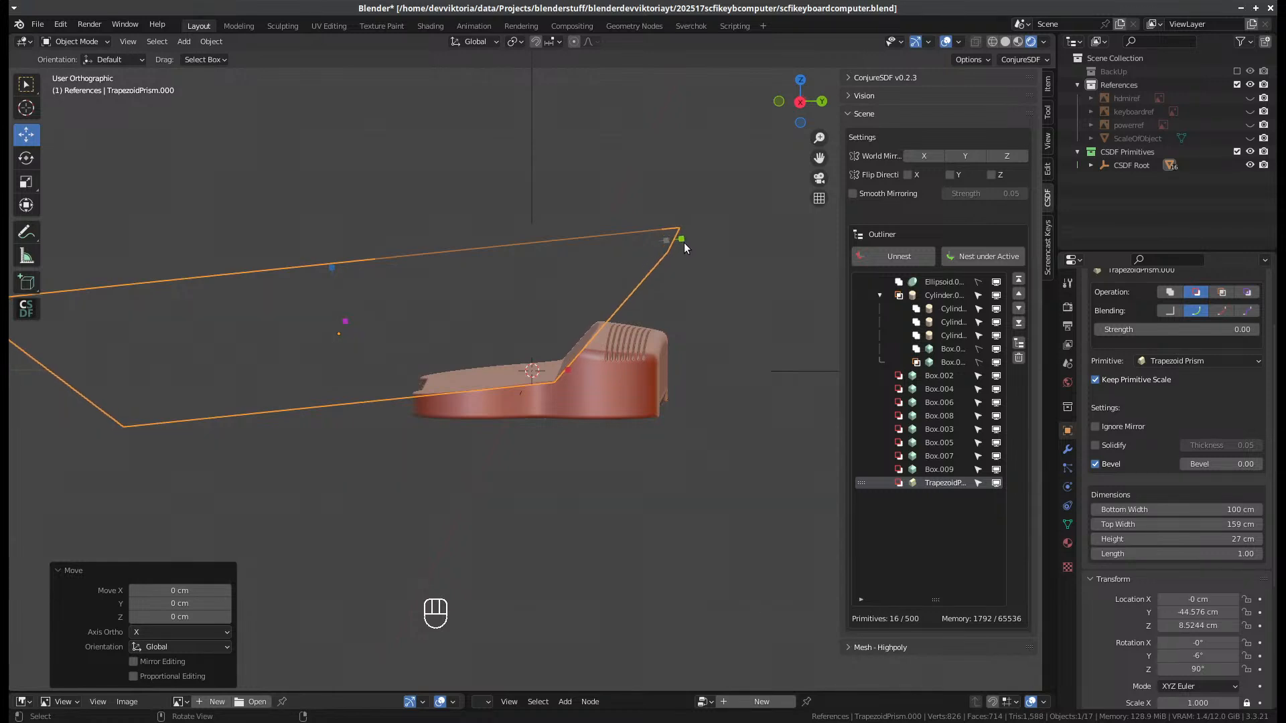
pyautogui.moveTo(685, 243); pyautogui.dragTo(559, 431, button='middle')
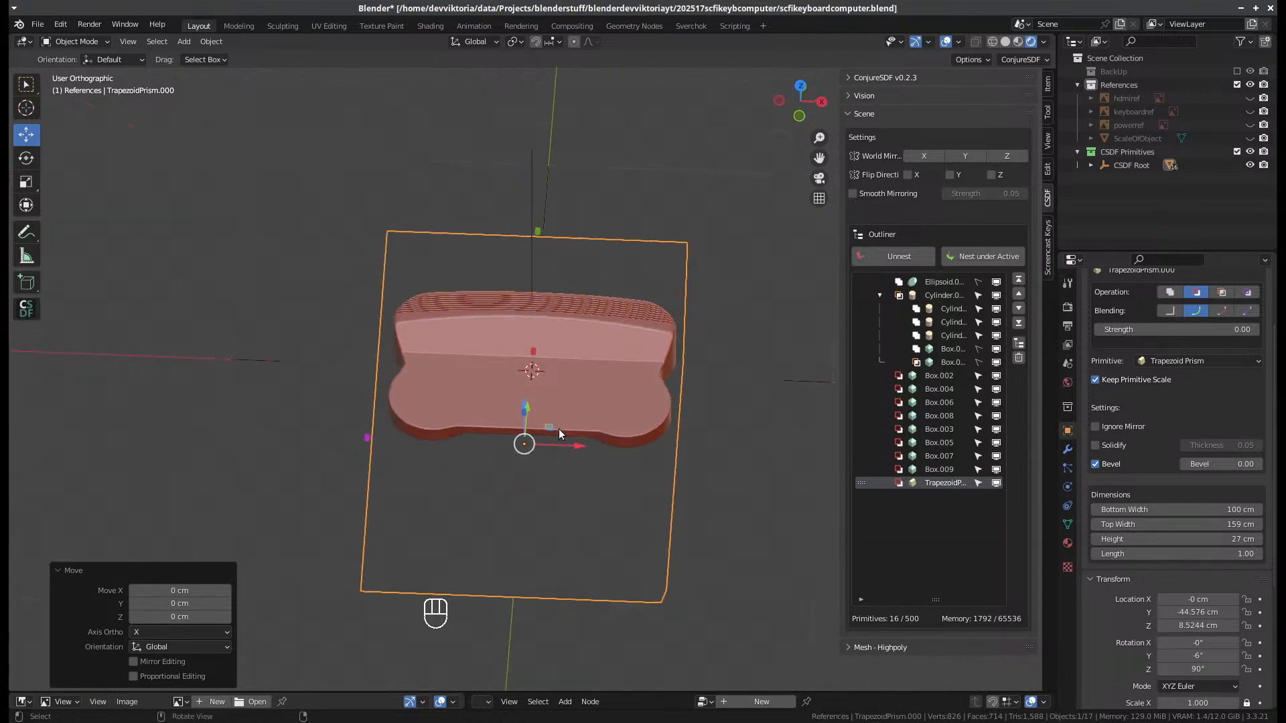
# - Make the trapezoid cutter unselectable in the viewport and inspect the underside of the keyboard body
pyautogui.moveTo(717, 525); pyautogui.dragTo(534, 444, button='middle')
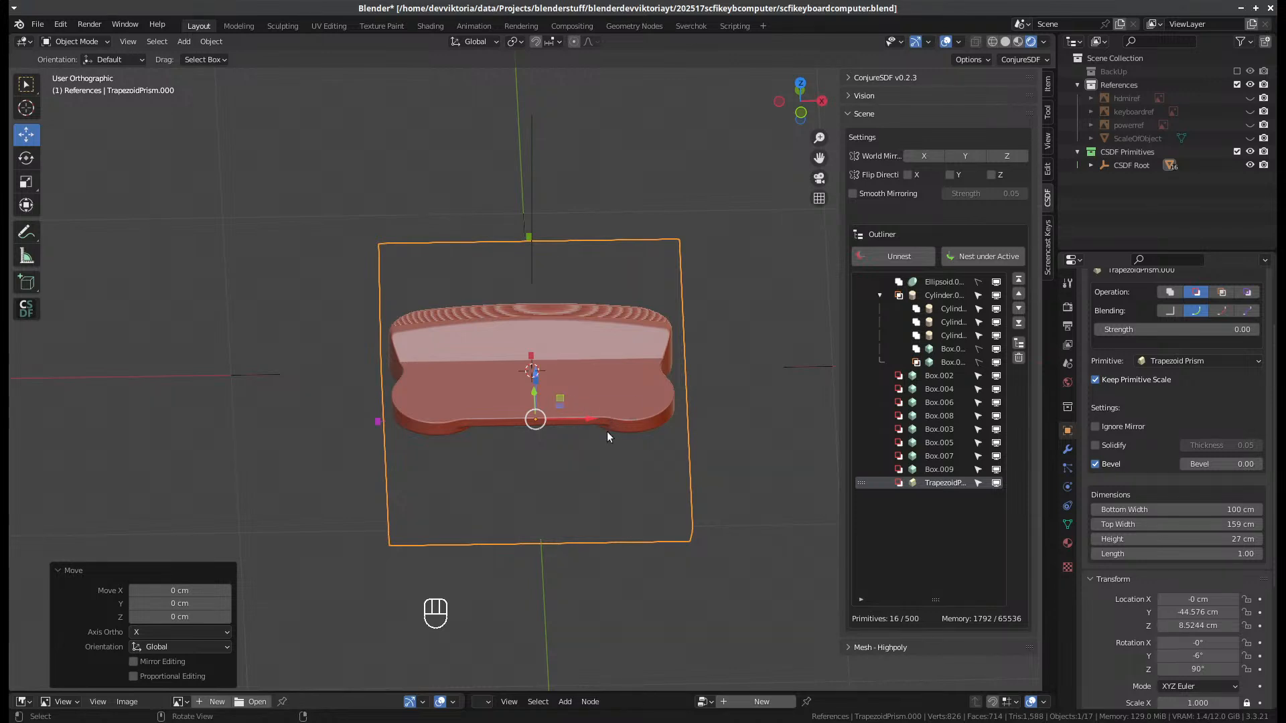
pyautogui.moveTo(586, 448); pyautogui.dragTo(519, 249, button='middle')
pyautogui.scroll(3, 593, 464)
pyautogui.click(978, 482)
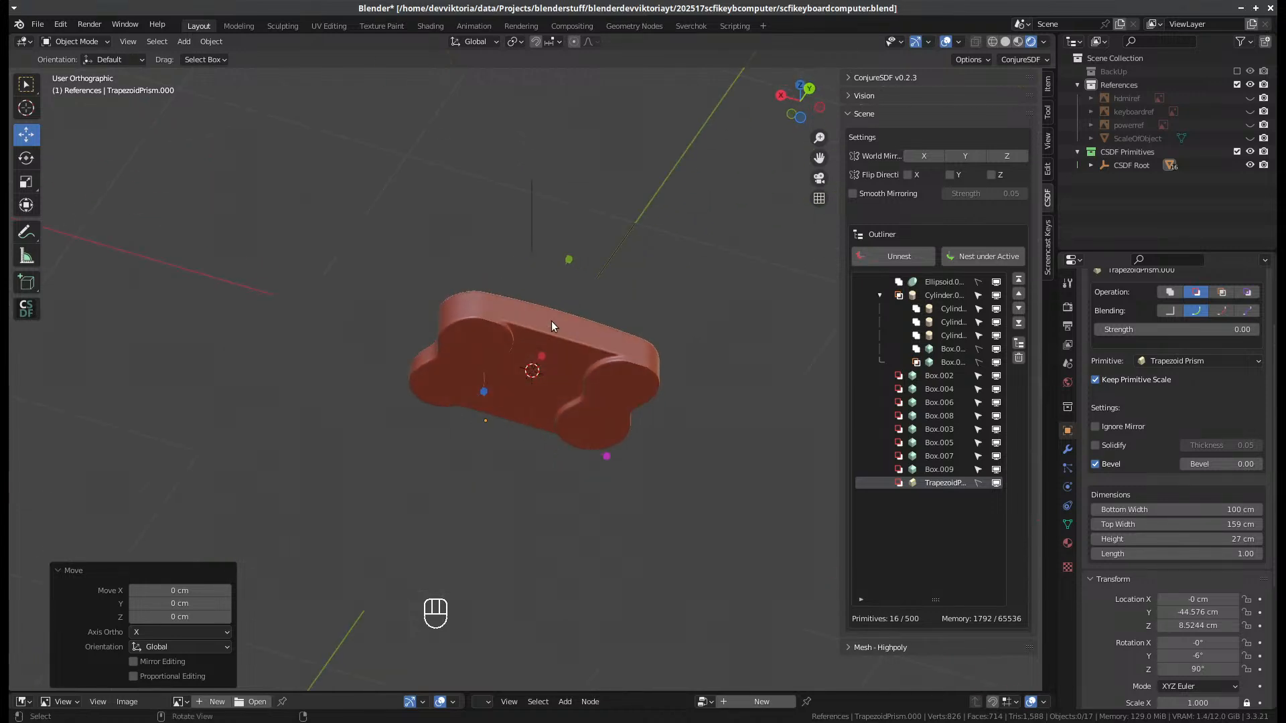
pyautogui.scroll(3, 551, 331)
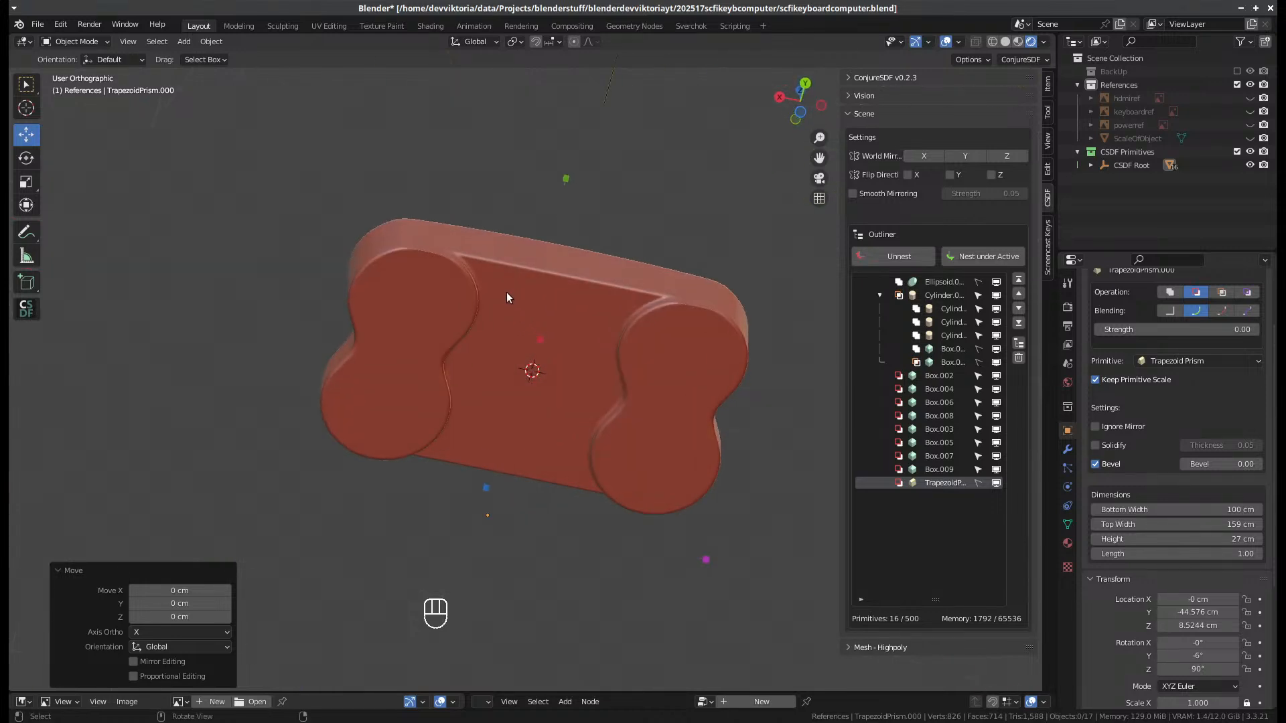
pyautogui.moveTo(581, 344); pyautogui.dragTo(568, 371, button='middle')
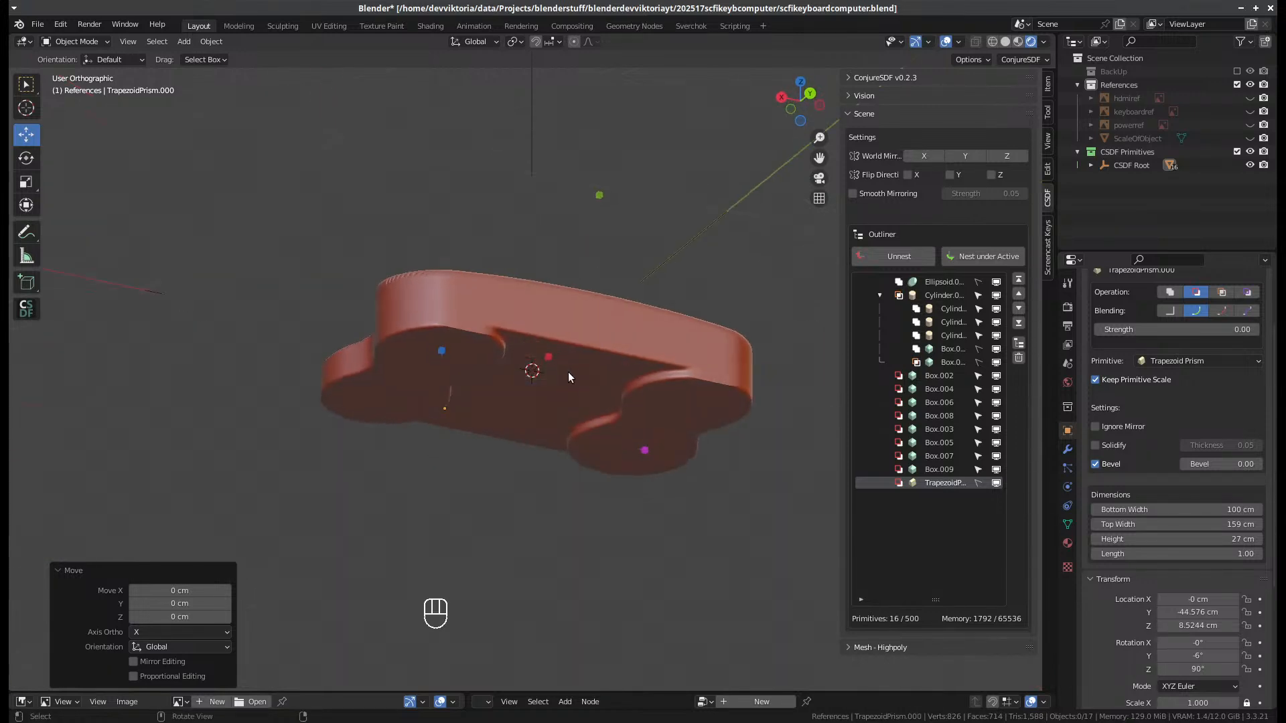
# - Duplicate the vent slot cutter Box.002 and move the copy about 20.5 cm down along Z to the underside
pyautogui.click(939, 378)
pyautogui.moveTo(733, 355); pyautogui.dragTo(727, 391, button='middle')
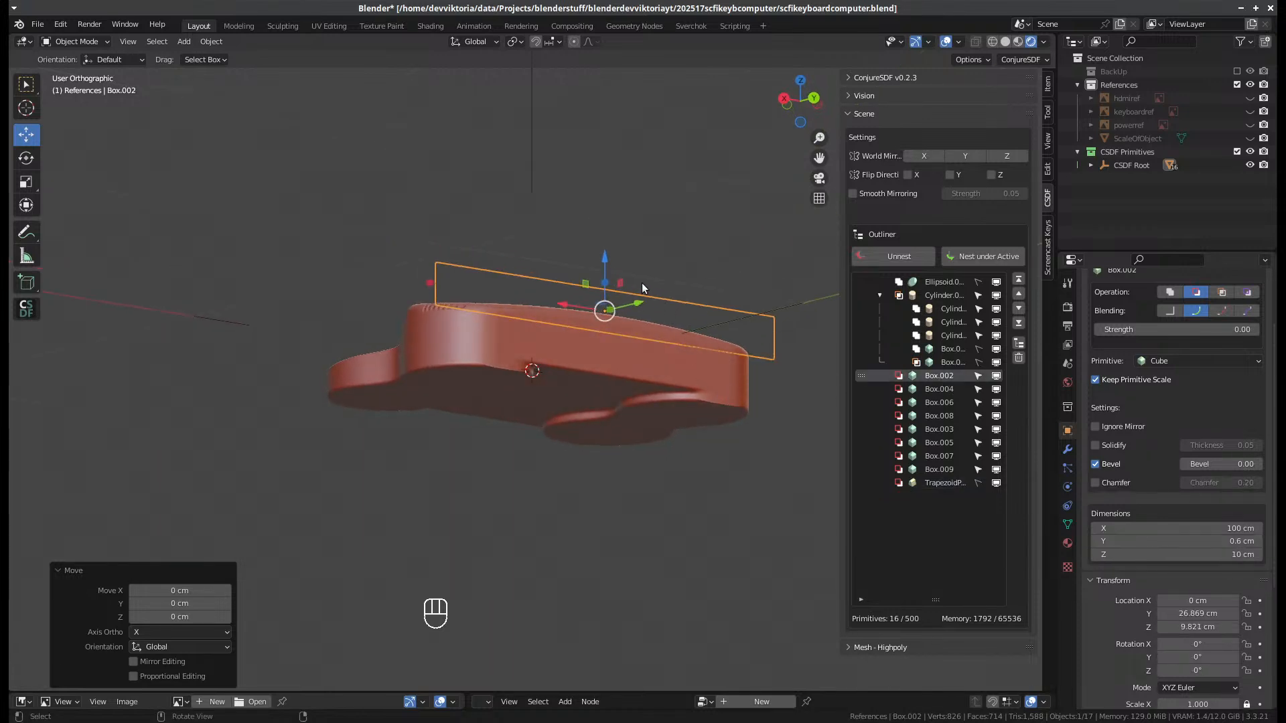
pyautogui.hotkey('shift', 'd')
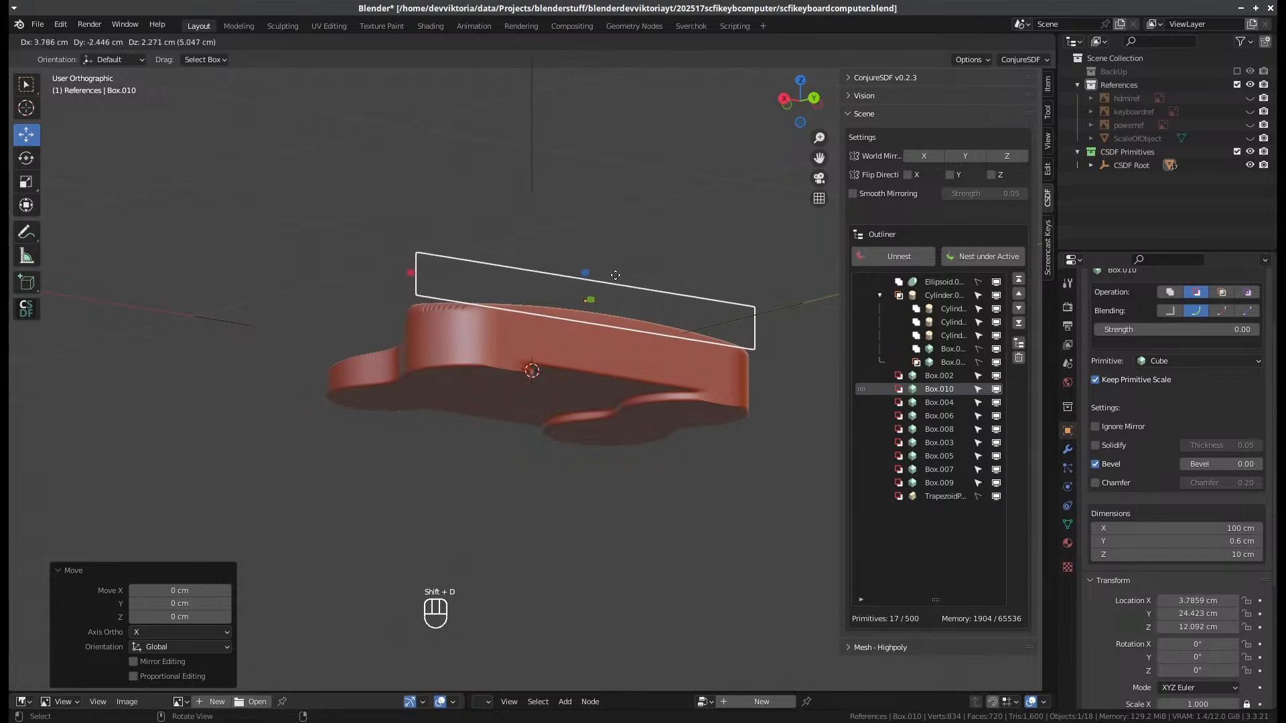
pyautogui.press('z')
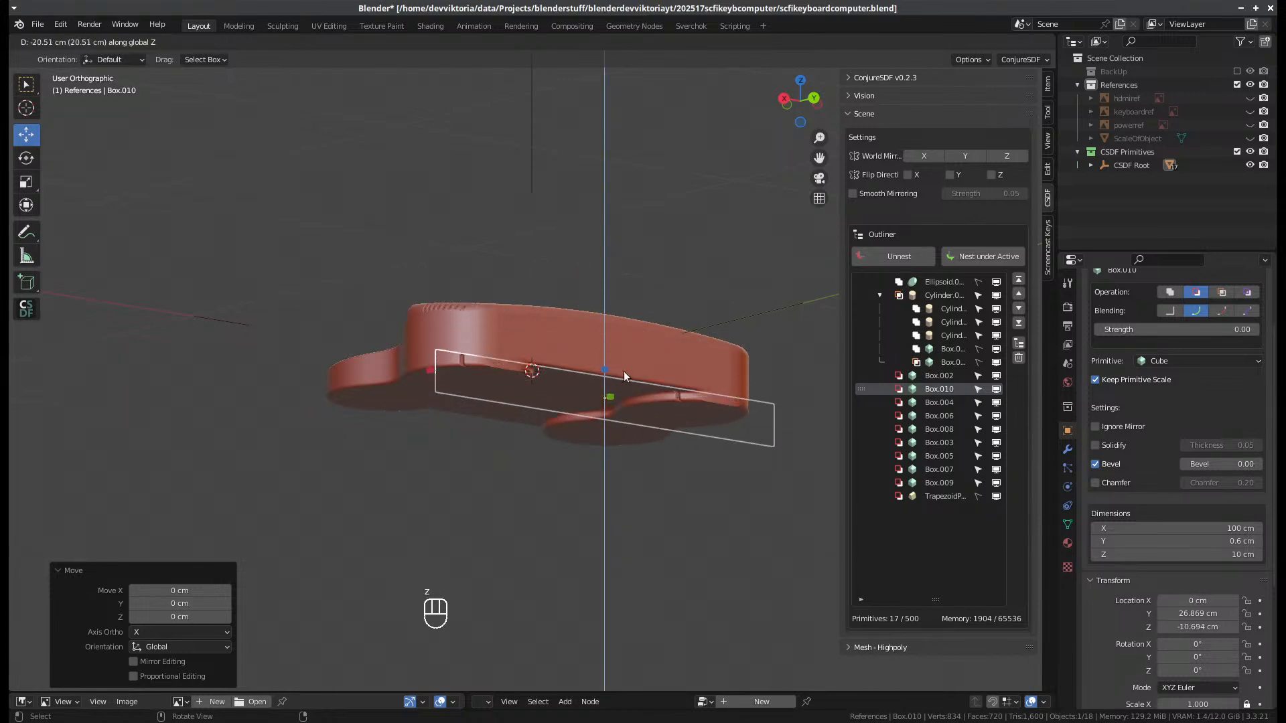
pyautogui.click(624, 371)
pyautogui.moveTo(644, 488); pyautogui.dragTo(622, 396, button='middle')
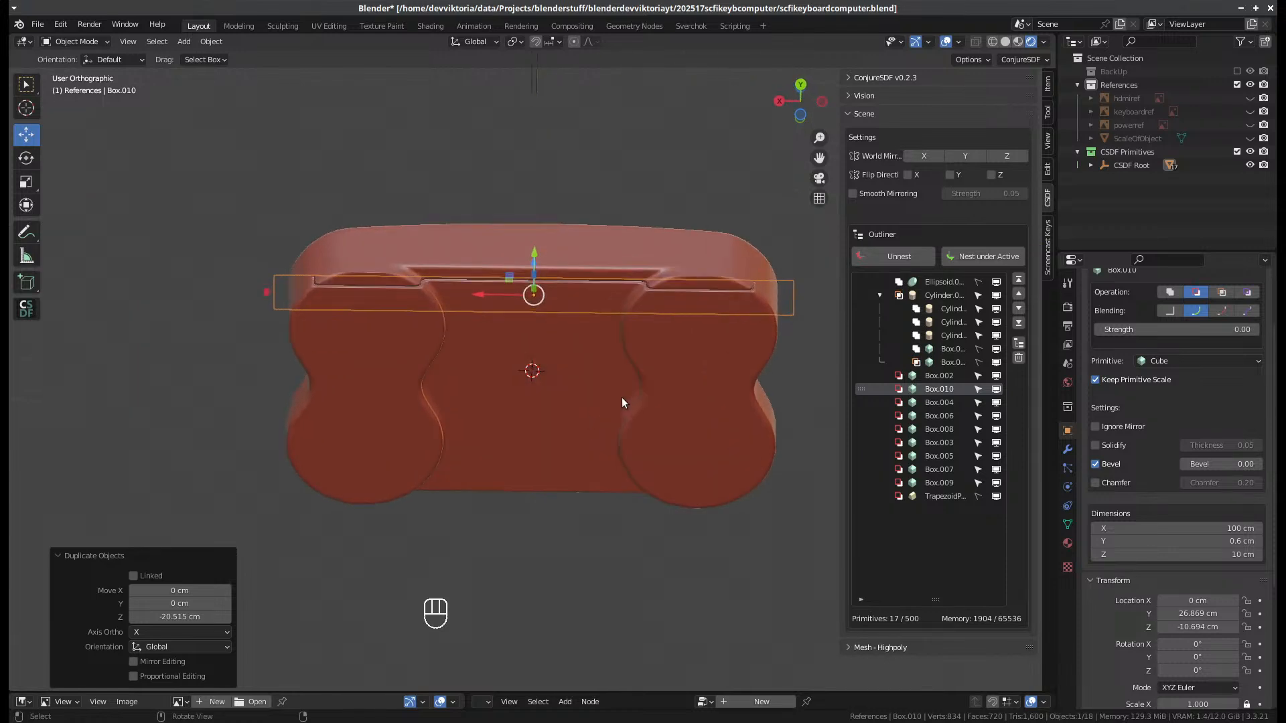
# - Shorten the duplicated slot cutter along X, trying 60 cm first and settling on 35 cm between the side feet
pyautogui.scroll(1, 621, 392)
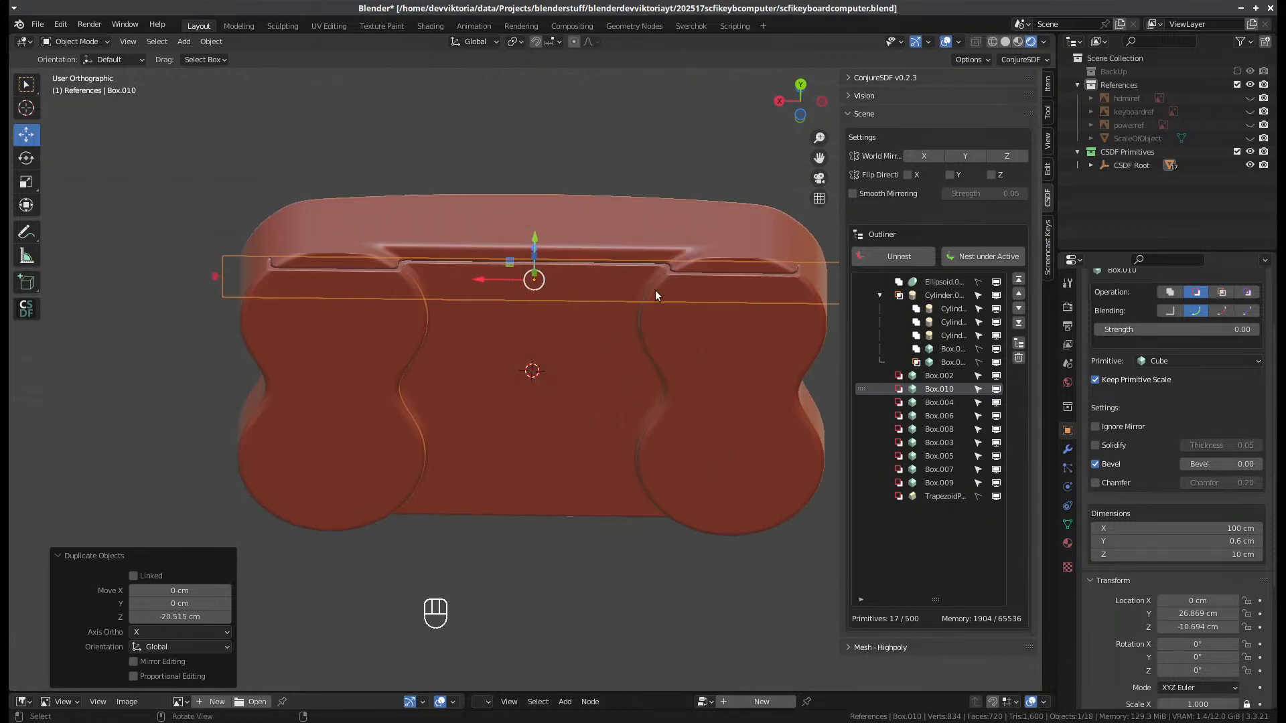
pyautogui.click(1202, 531)
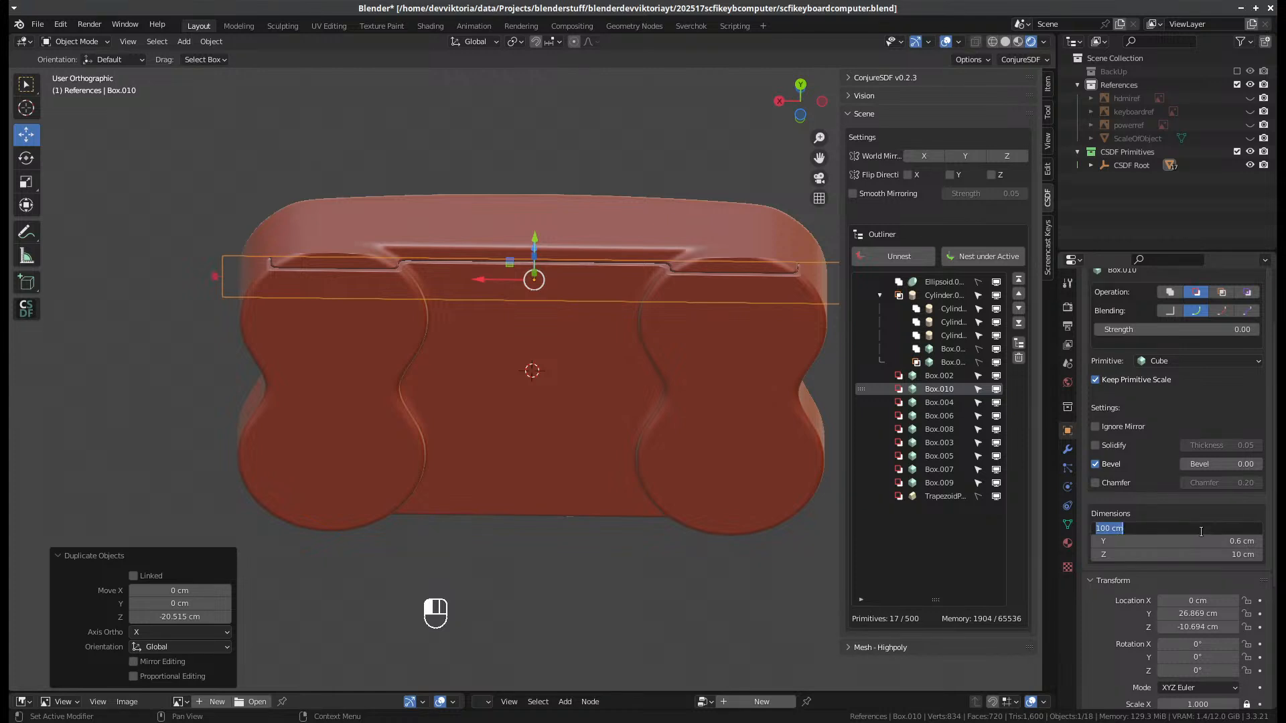
pyautogui.write('60')
pyautogui.press('Return')
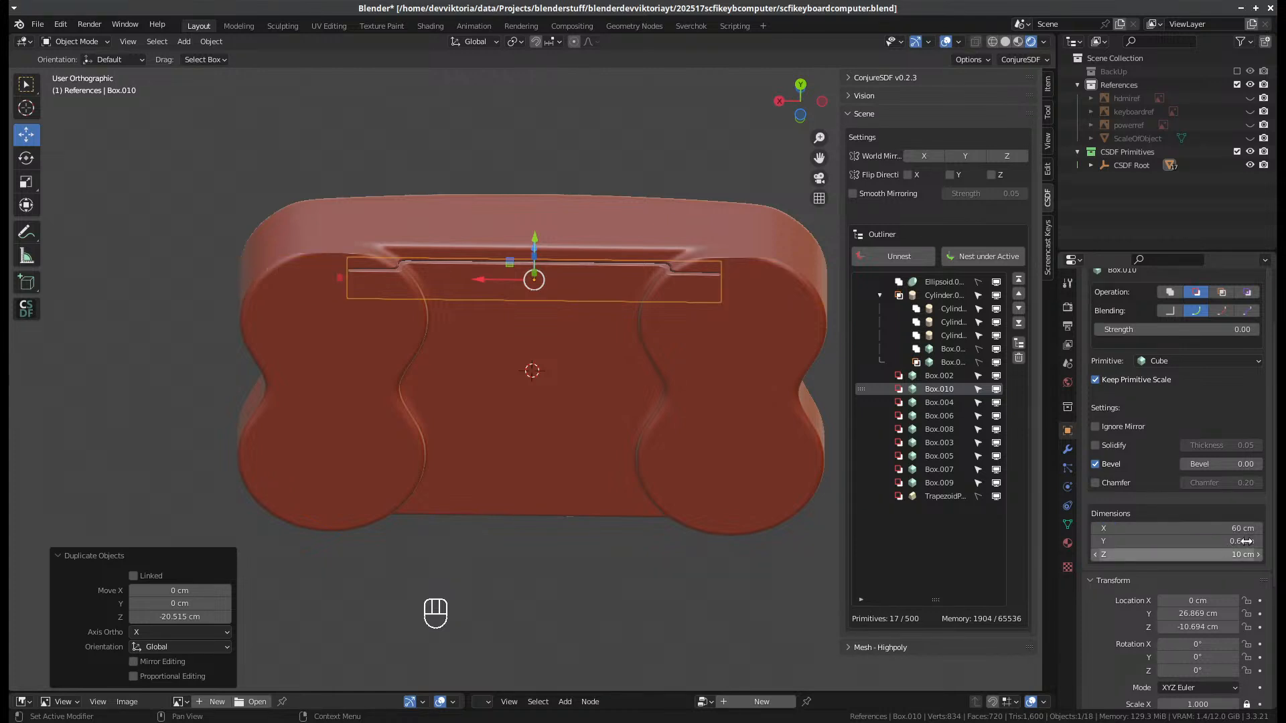
pyautogui.moveTo(1197, 529); pyautogui.dragTo(1154, 528)
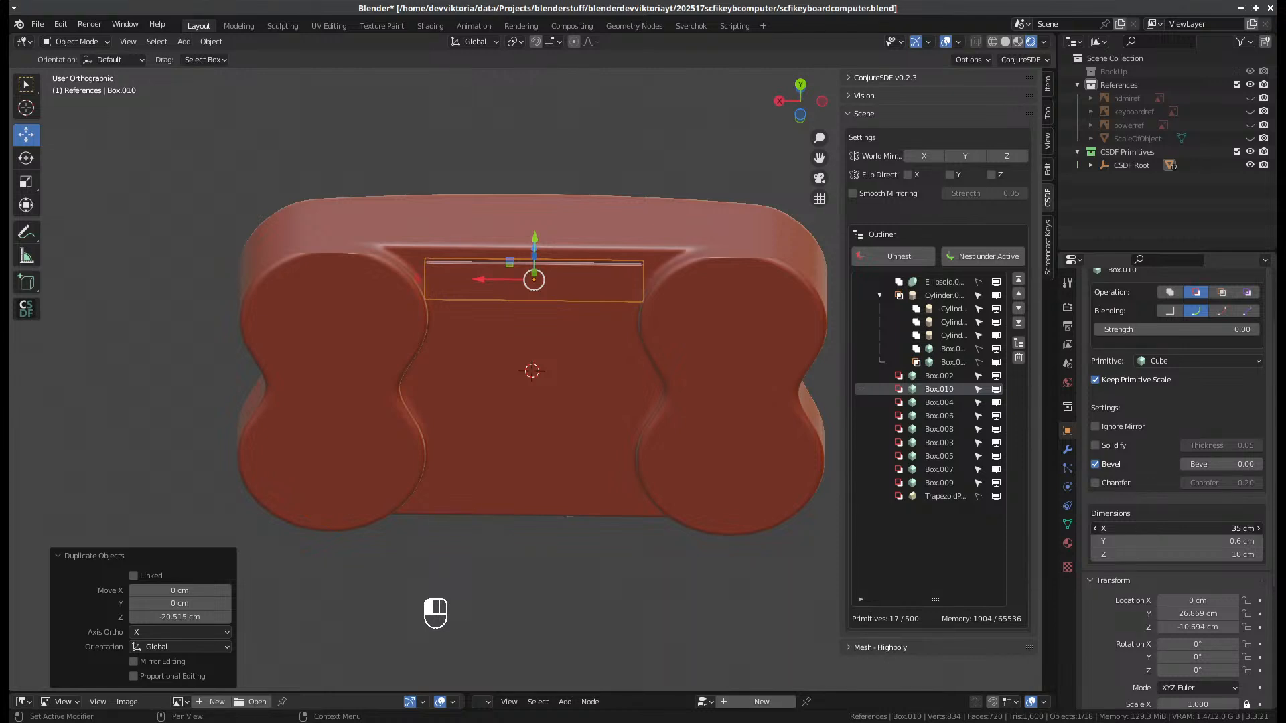
pyautogui.click(1197, 529)
pyautogui.write('35')
pyautogui.press('Return')
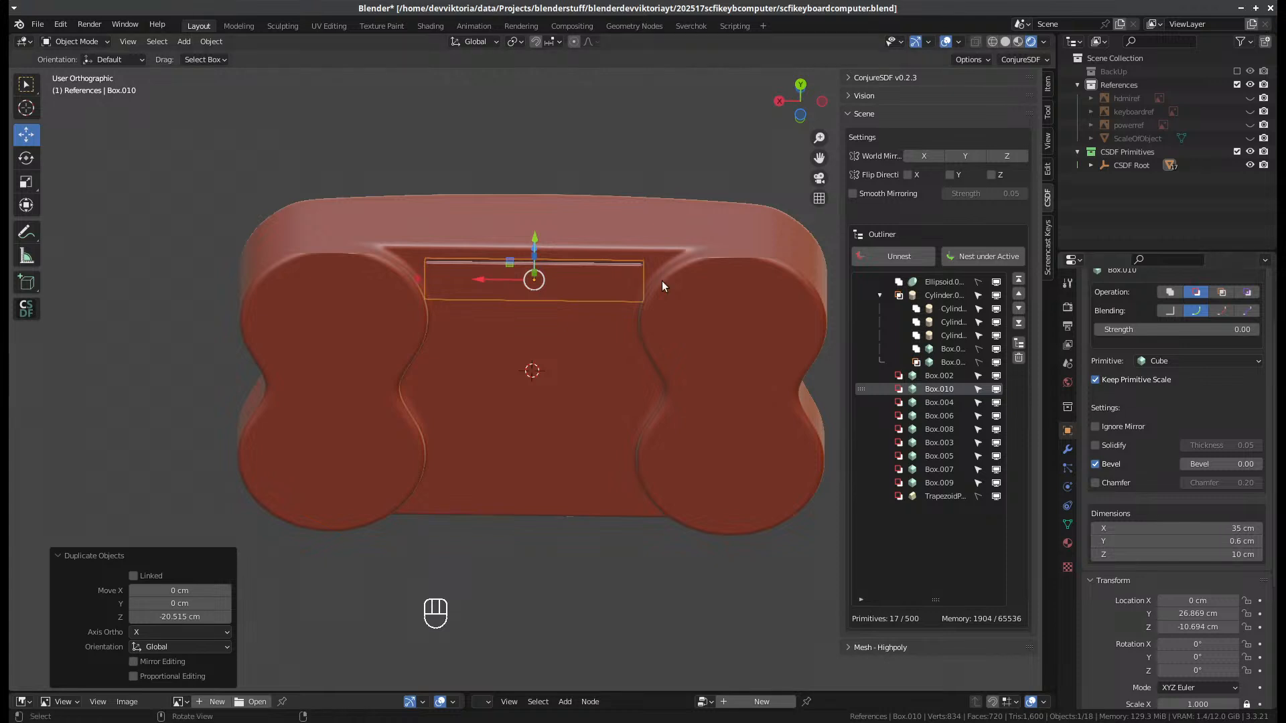
# - Raise the underside slot cutter about 1 cm along Z and set its Z dimension to 5 cm
pyautogui.moveTo(555, 335); pyautogui.dragTo(626, 408, button='middle')
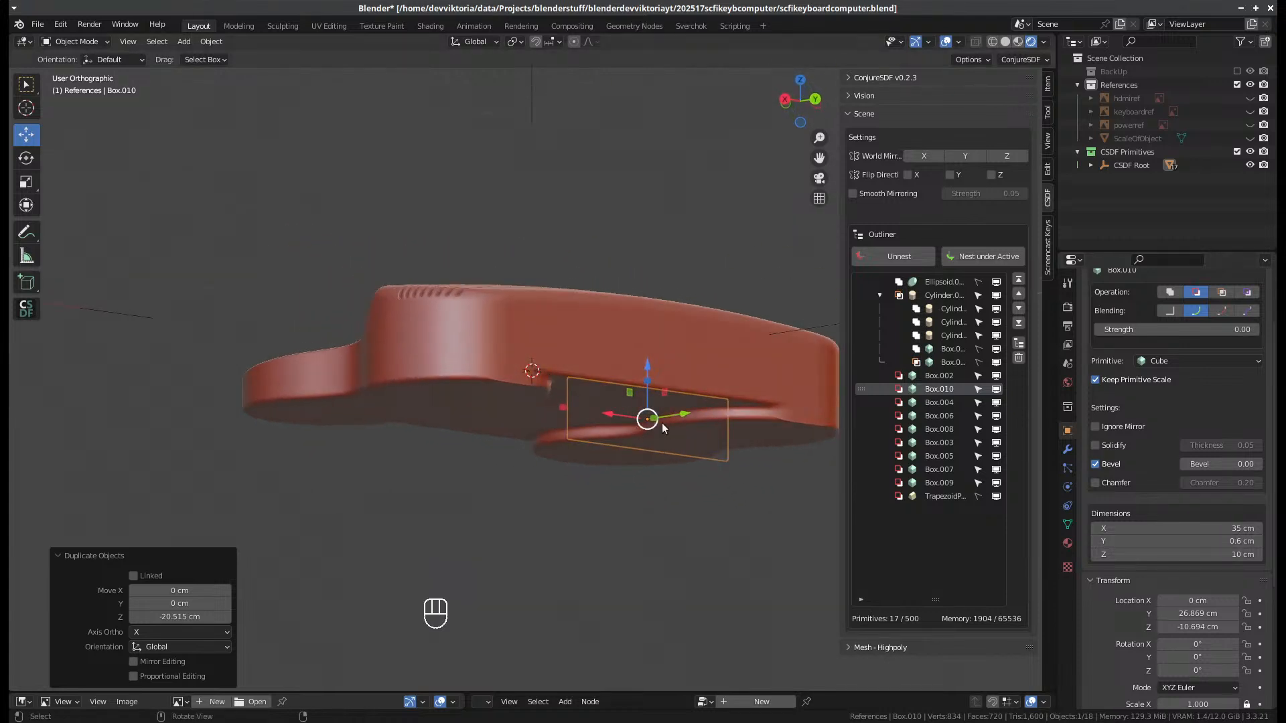
pyautogui.moveTo(648, 363); pyautogui.dragTo(647, 354)
pyautogui.moveTo(615, 472)
pyautogui.mouseDown(button='middle')
pyautogui.moveTo(640, 411)
pyautogui.moveTo(674, 397)
pyautogui.moveTo(687, 418)
pyautogui.moveTo(616, 492)
pyautogui.mouseUp(button='middle')
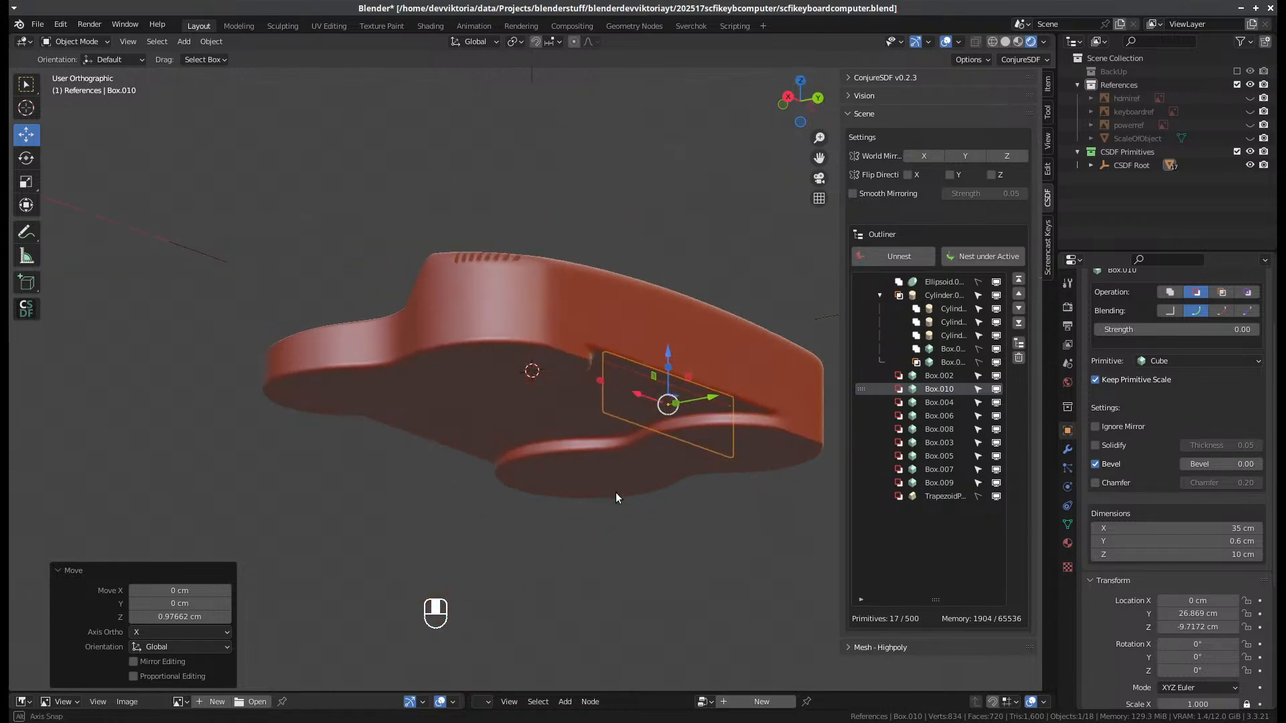
pyautogui.doubleClick(1186, 552)
pyautogui.write('5')
pyautogui.press('Return')
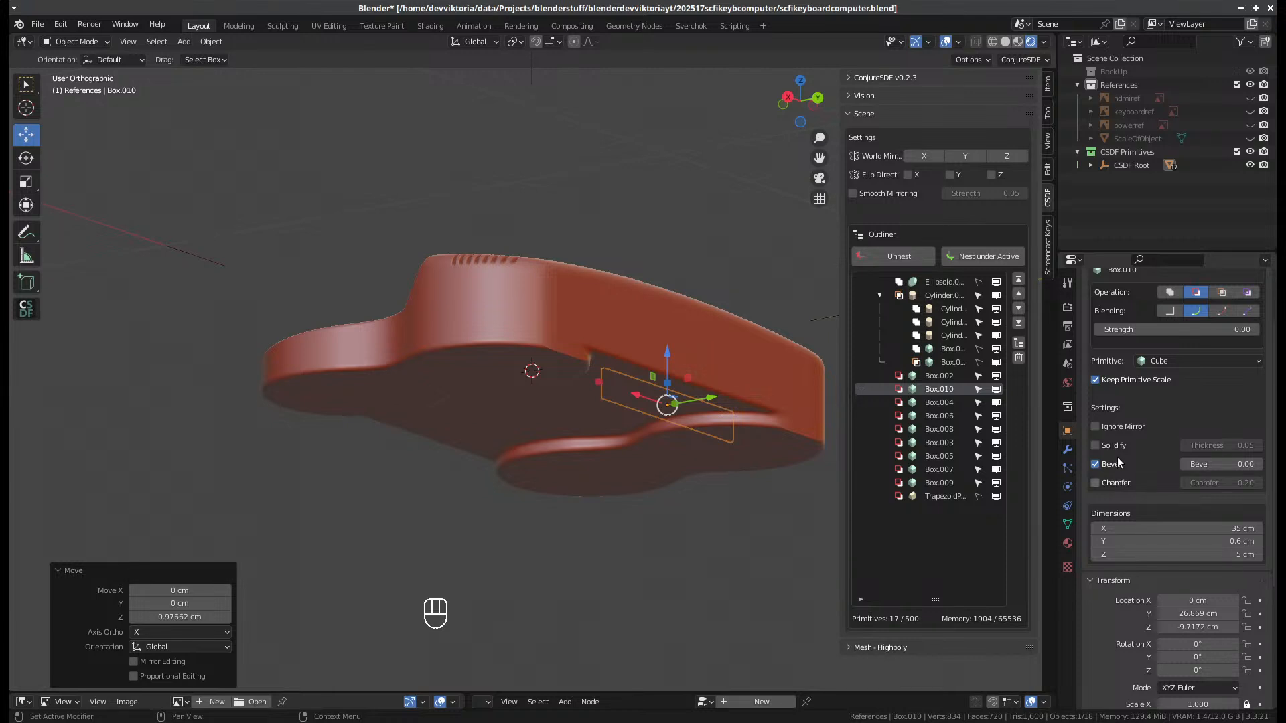
# - Set the underside slot cutter's Z dimension to 3 cm and raise it about 2.8 cm into the body's bottom
pyautogui.moveTo(595, 415); pyautogui.dragTo(823, 492, button='middle')
pyautogui.doubleClick(1186, 555)
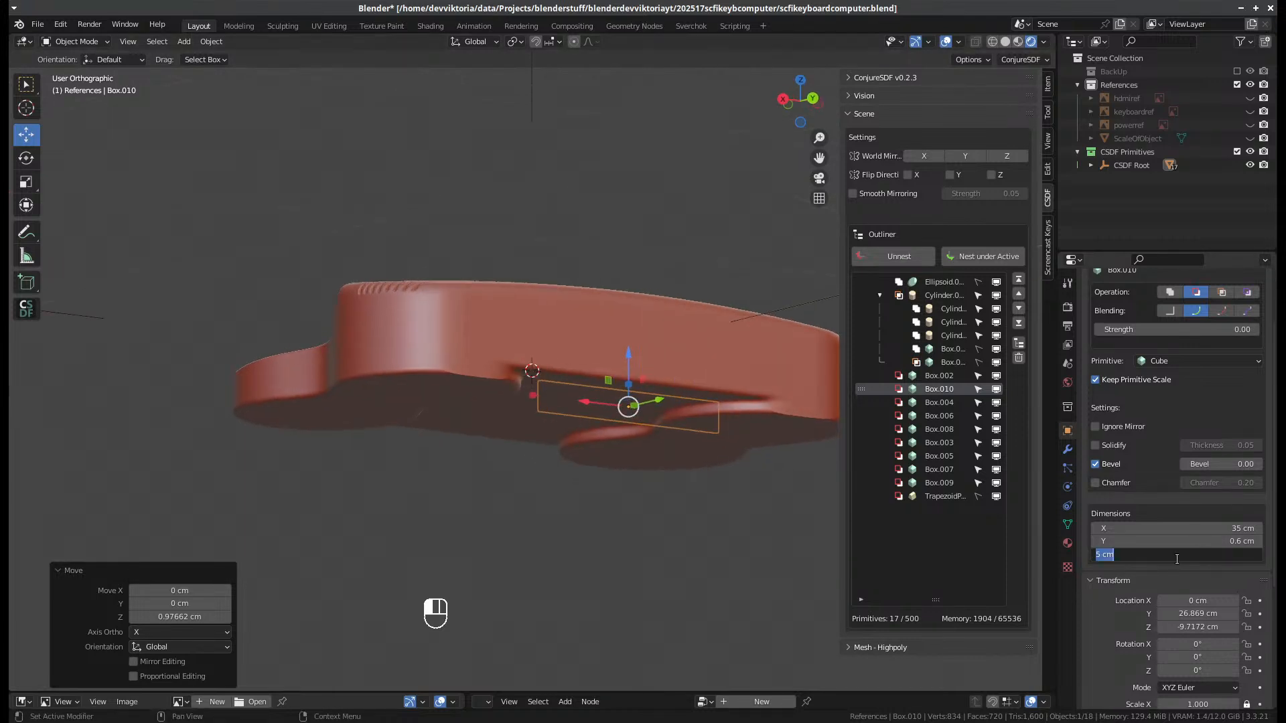
pyautogui.write('3')
pyautogui.press('Return')
pyautogui.scroll(2, 532, 382)
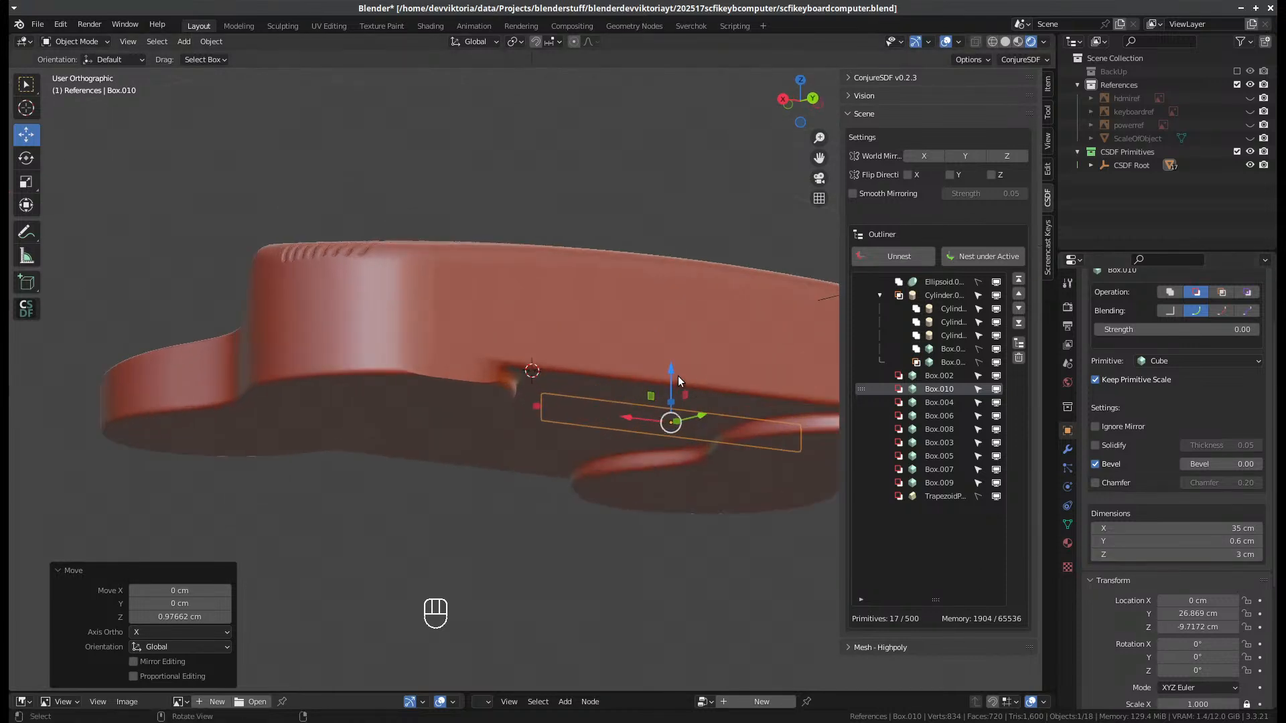
pyautogui.moveTo(673, 367); pyautogui.dragTo(672, 328)
pyautogui.moveTo(671, 328)
pyautogui.keyDown('alt'); pyautogui.mouseDown(button='middle')
pyautogui.moveTo(765, 301)
pyautogui.moveTo(750, 336)
pyautogui.moveTo(680, 345)
pyautogui.moveTo(710, 357)
pyautogui.mouseUp(button='middle'); pyautogui.keyUp('alt')
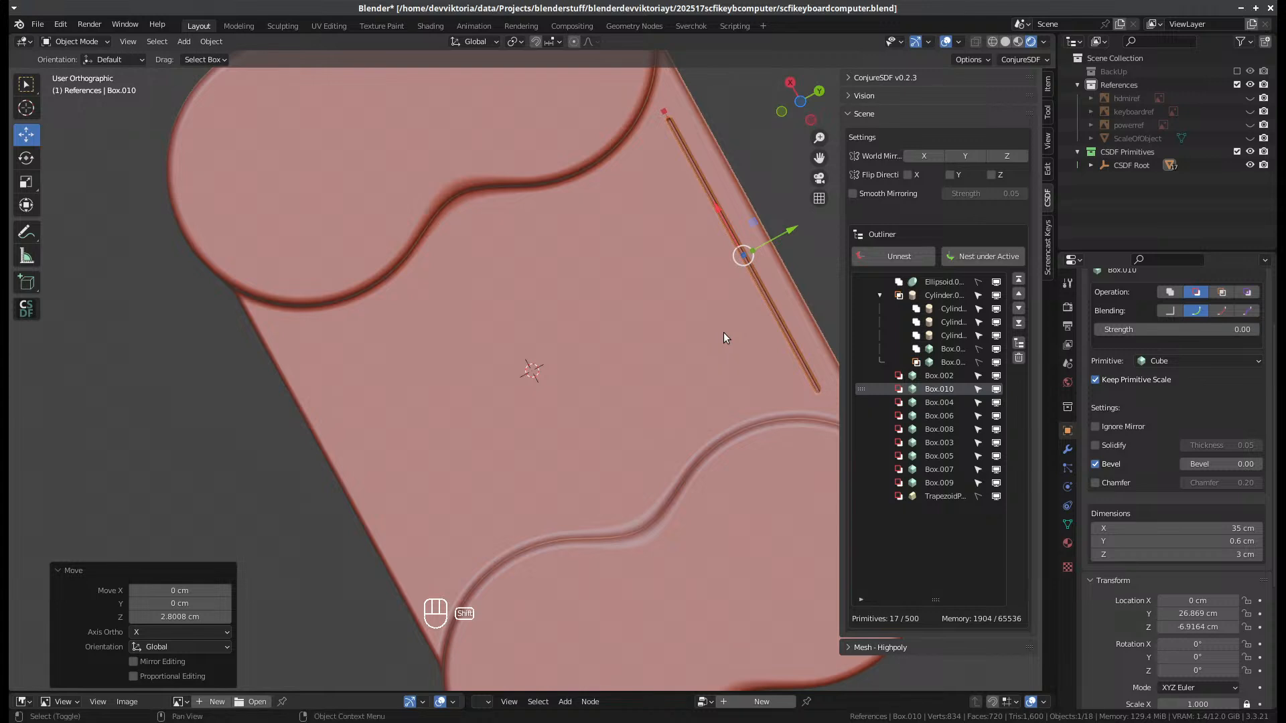
# - Duplicate the underside slot cutter Box.010 and offset the copy by -1.2 cm along Y
pyautogui.hotkey('shift', 'd')
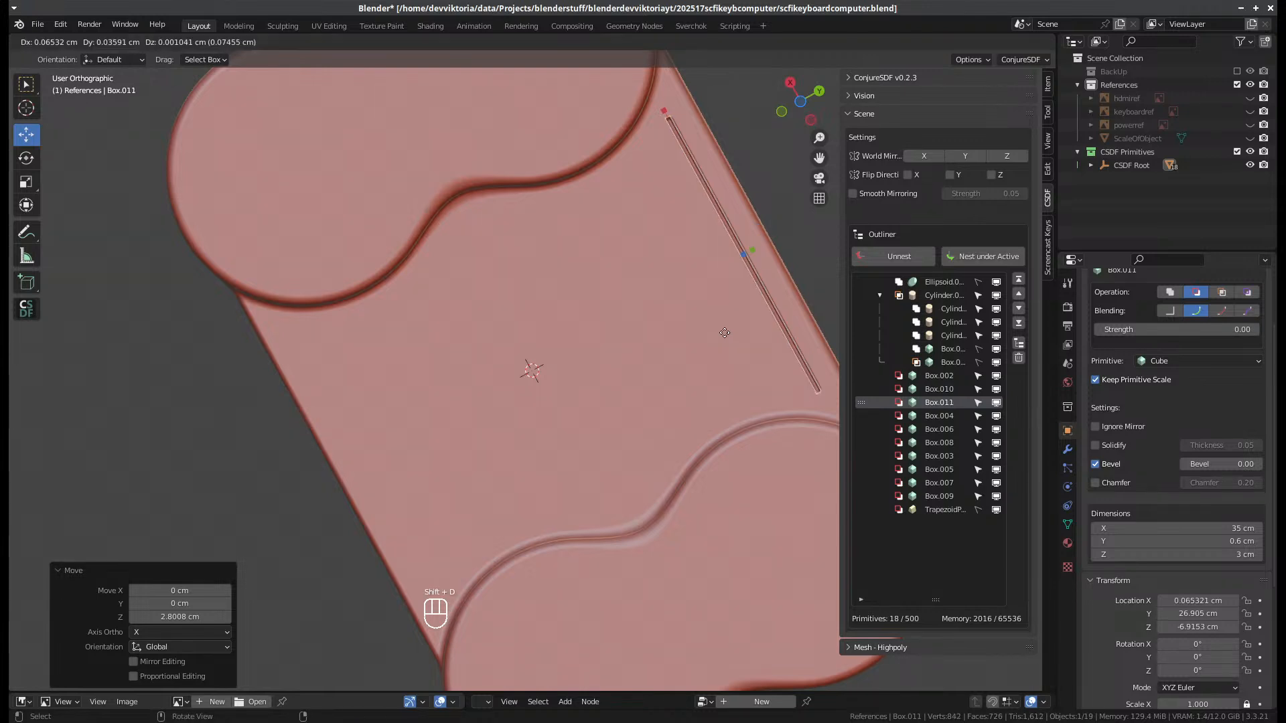
pyautogui.press('y')
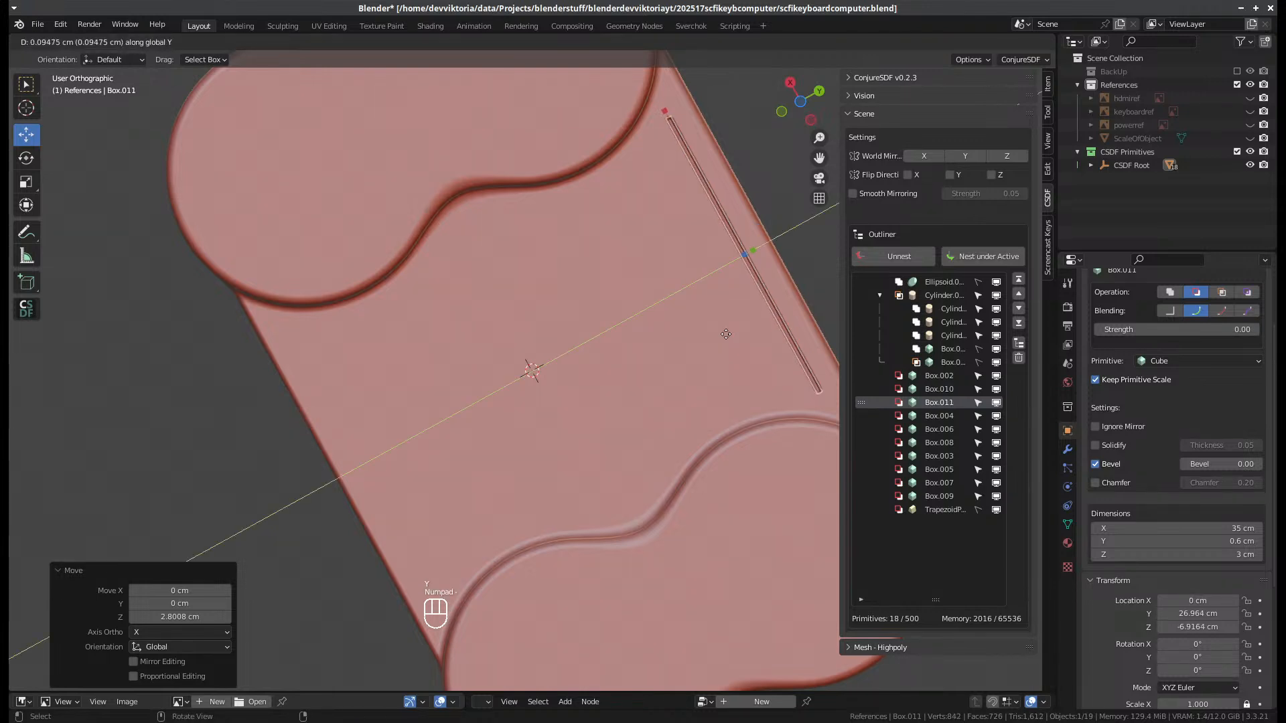
pyautogui.write('1.2')
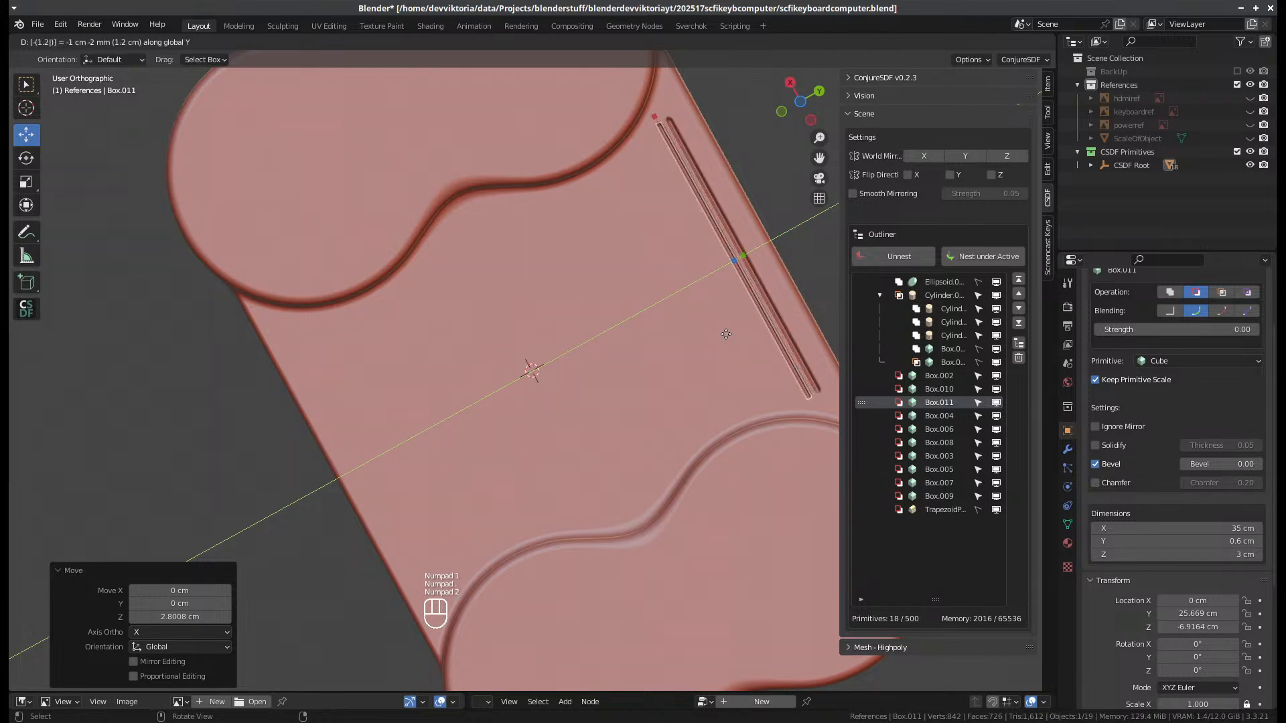
pyautogui.press('KP_Enter')
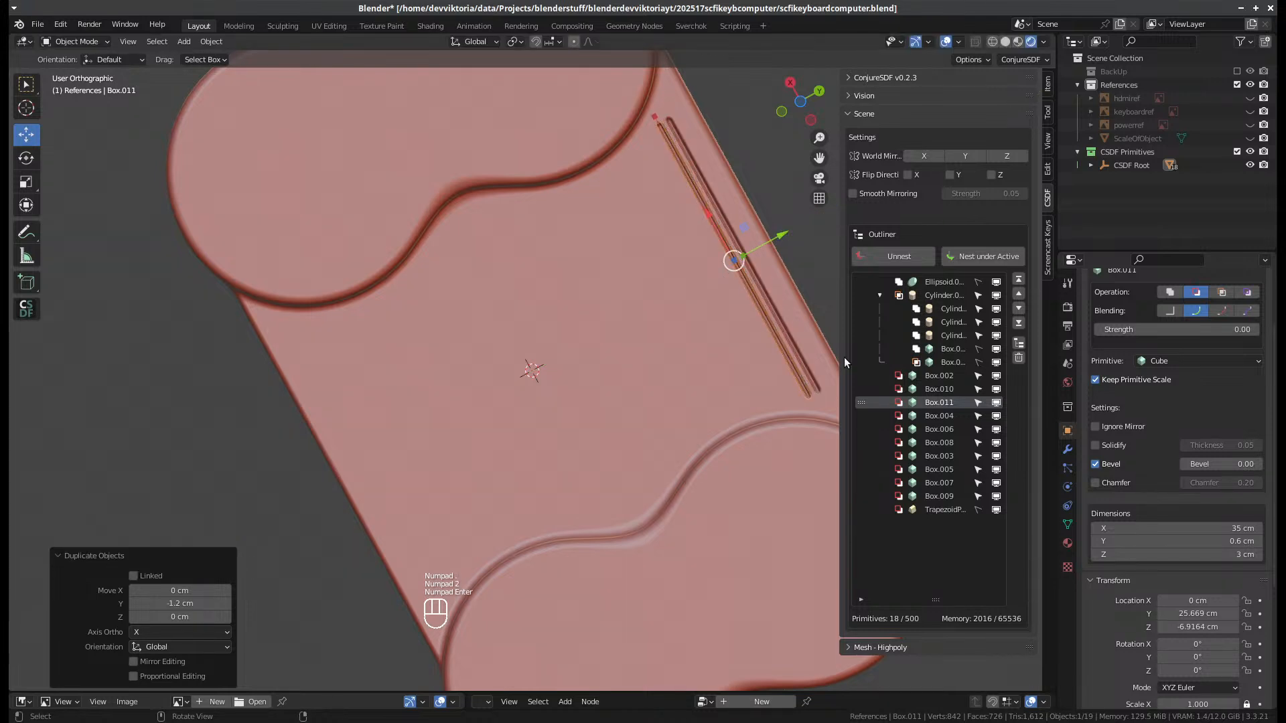
# - Reorder the primitives so that slot cutter Box.010 comes last, after the trapezoid prism
pyautogui.click(937, 390)
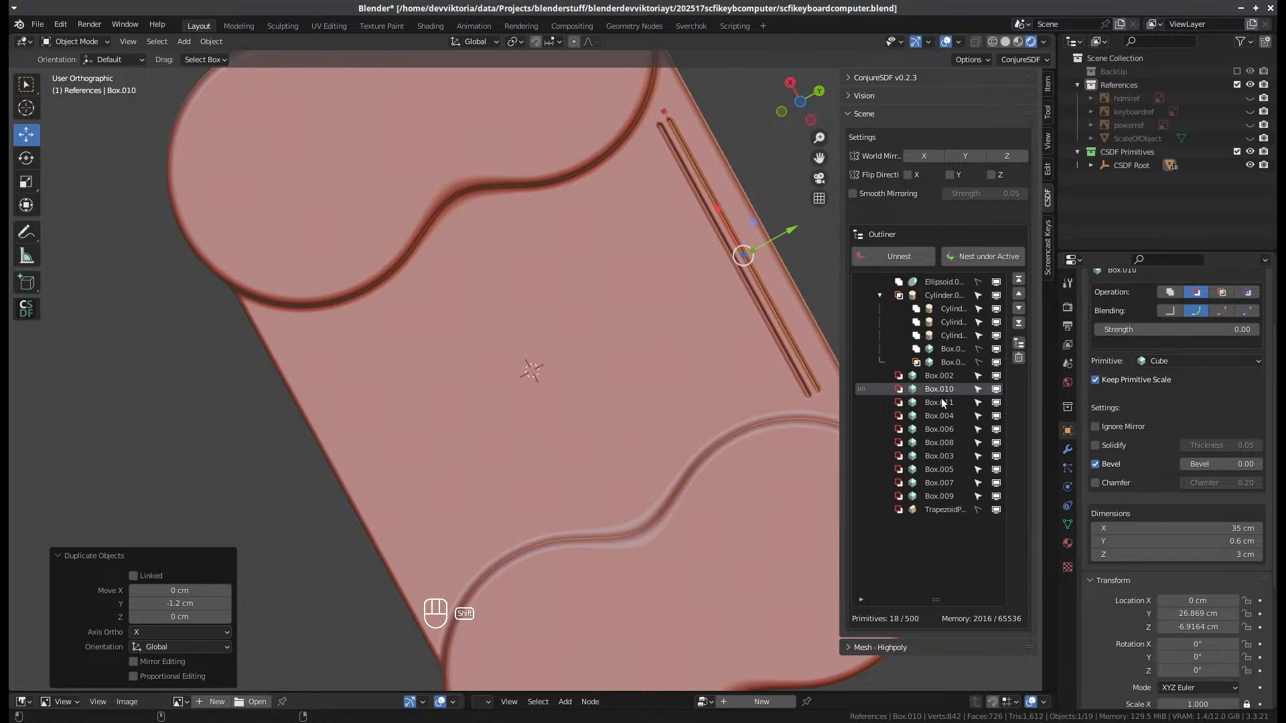
pyautogui.keyDown('shift'); pyautogui.click(941, 401); pyautogui.keyUp('shift')
pyautogui.click(943, 393)
pyautogui.click(1019, 308)
pyautogui.click(1018, 308)
pyautogui.click(1019, 308)
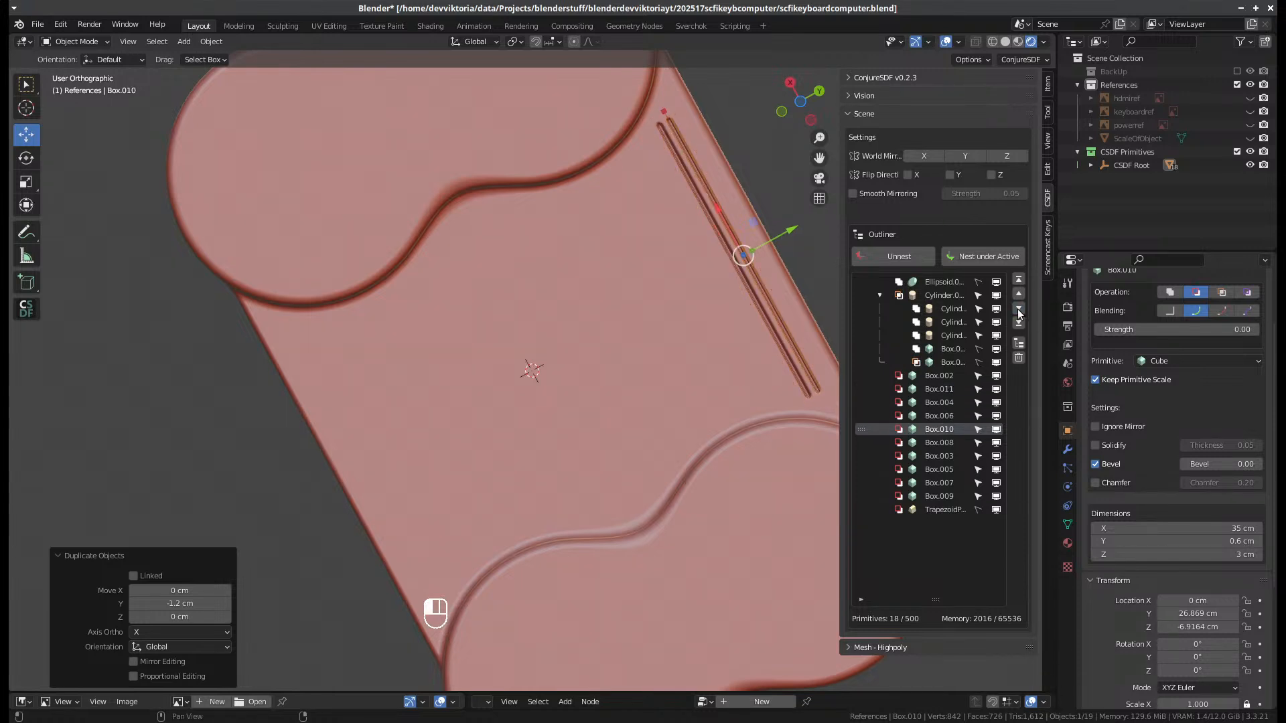
pyautogui.click(1019, 308)
pyautogui.click(1019, 308)
pyautogui.click(1019, 308)
pyautogui.click(1018, 308)
pyautogui.click(1019, 308)
pyautogui.click(1019, 308)
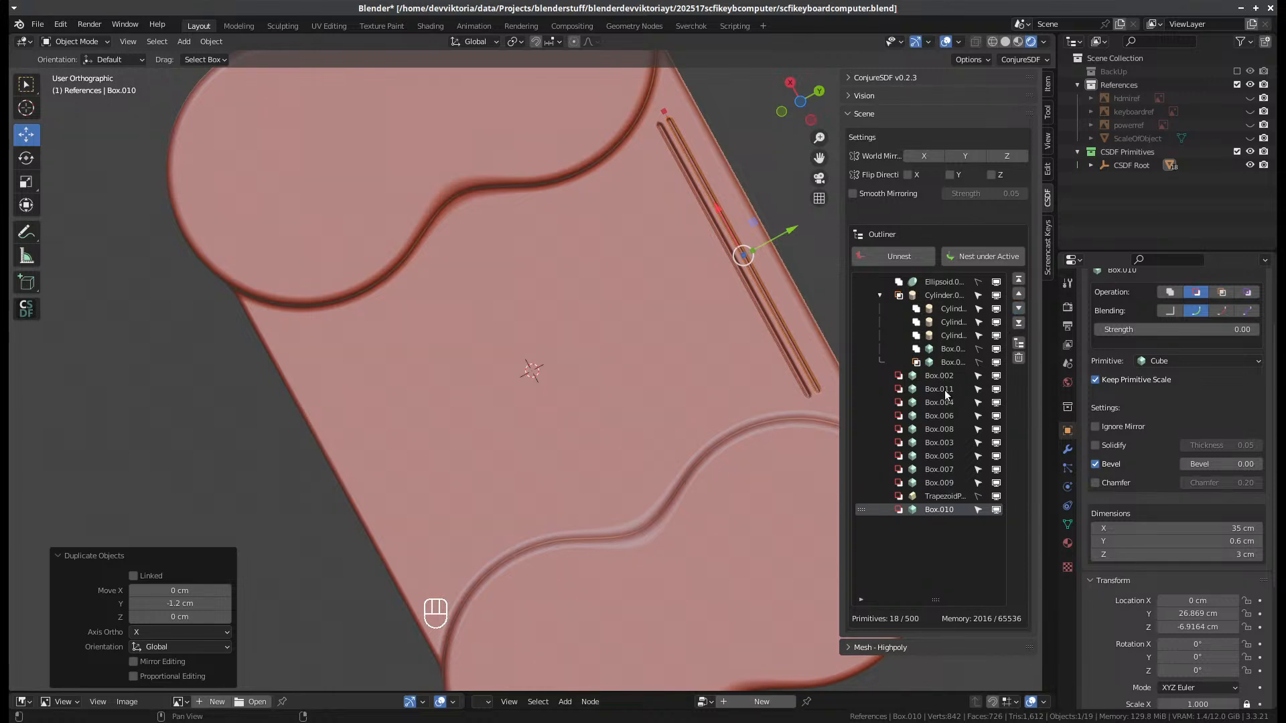
# - Reorder slot cutter Box.011 to the end of the primitives, directly after Box.010
pyautogui.click(944, 391)
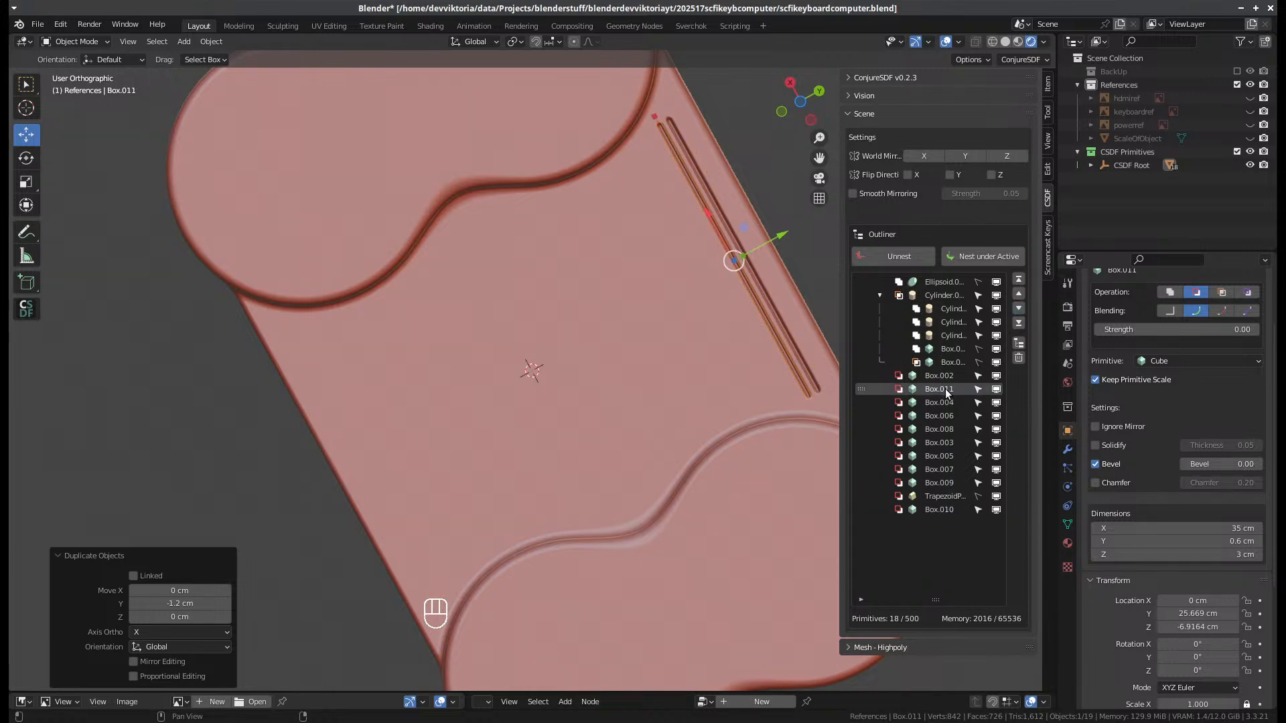
pyautogui.click(1019, 308)
pyautogui.click(1018, 308)
pyautogui.click(1019, 309)
pyautogui.click(1019, 308)
pyautogui.click(1019, 308)
pyautogui.click(1019, 308)
pyautogui.click(1019, 308)
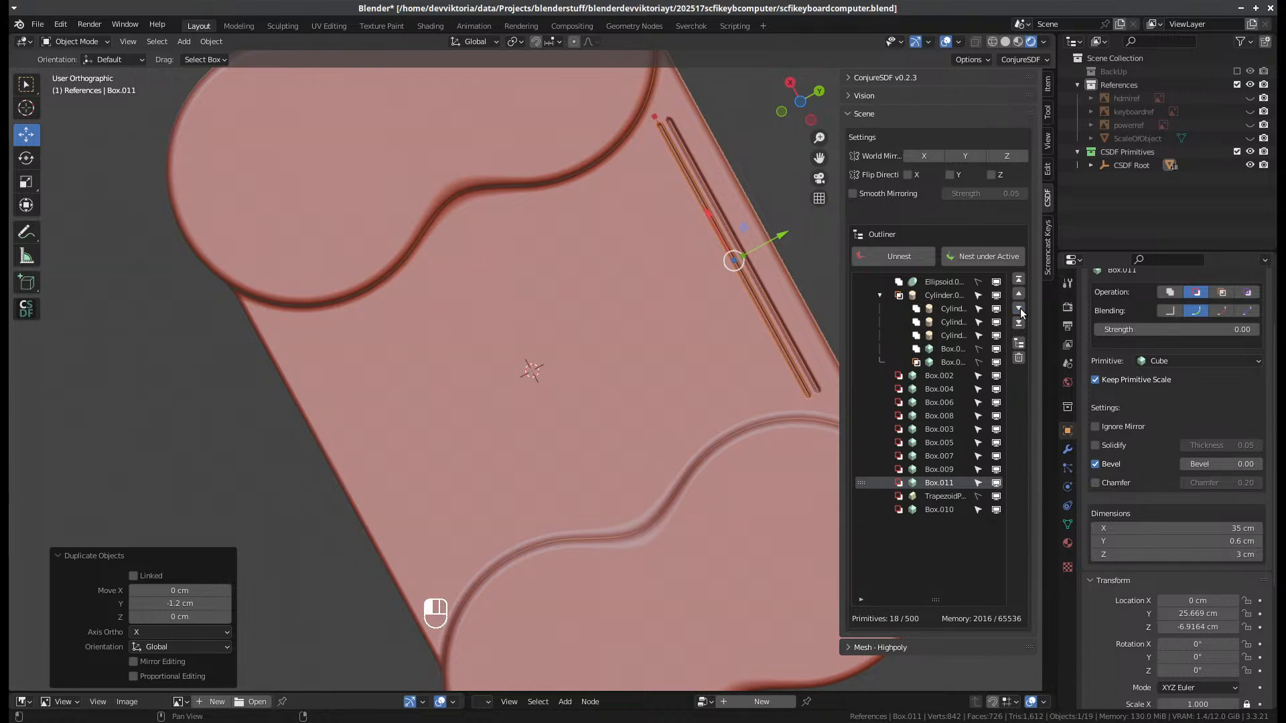
pyautogui.click(1019, 308)
pyautogui.click(1018, 308)
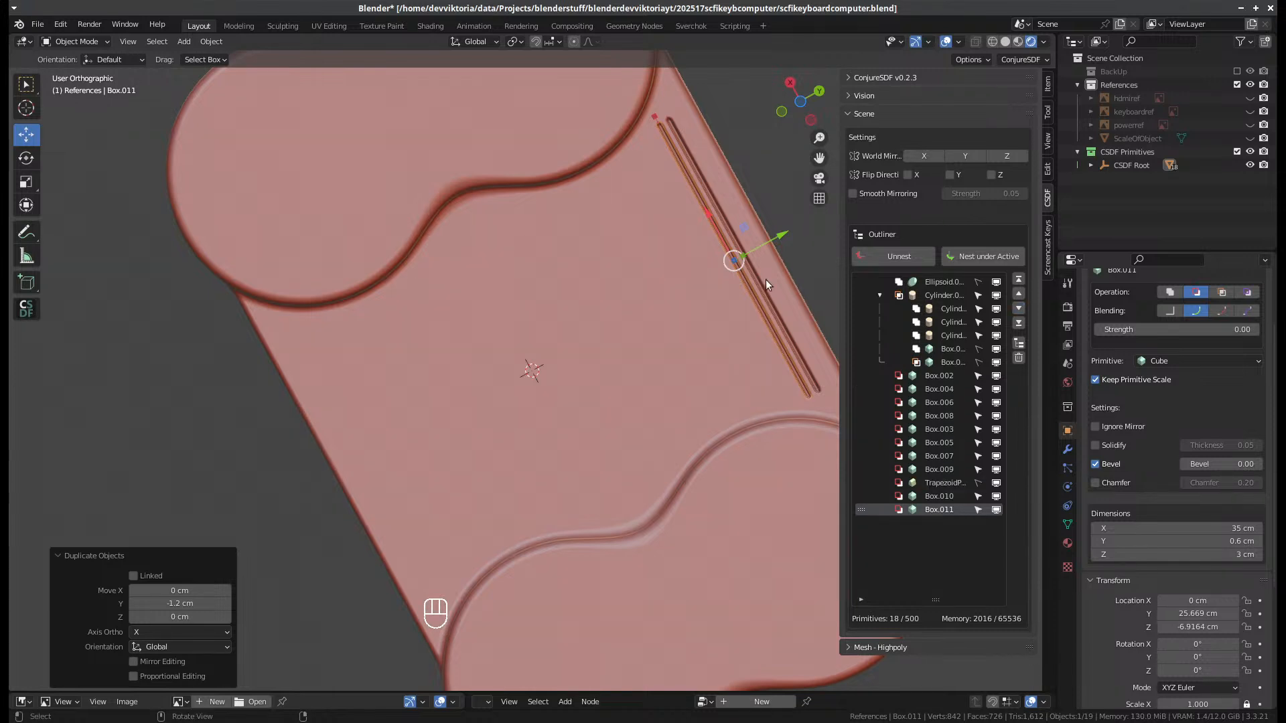
# - Duplicate slot cutters Box.010 and Box.011 together and offset the copies by -2.4 cm along Y
pyautogui.click(939, 496)
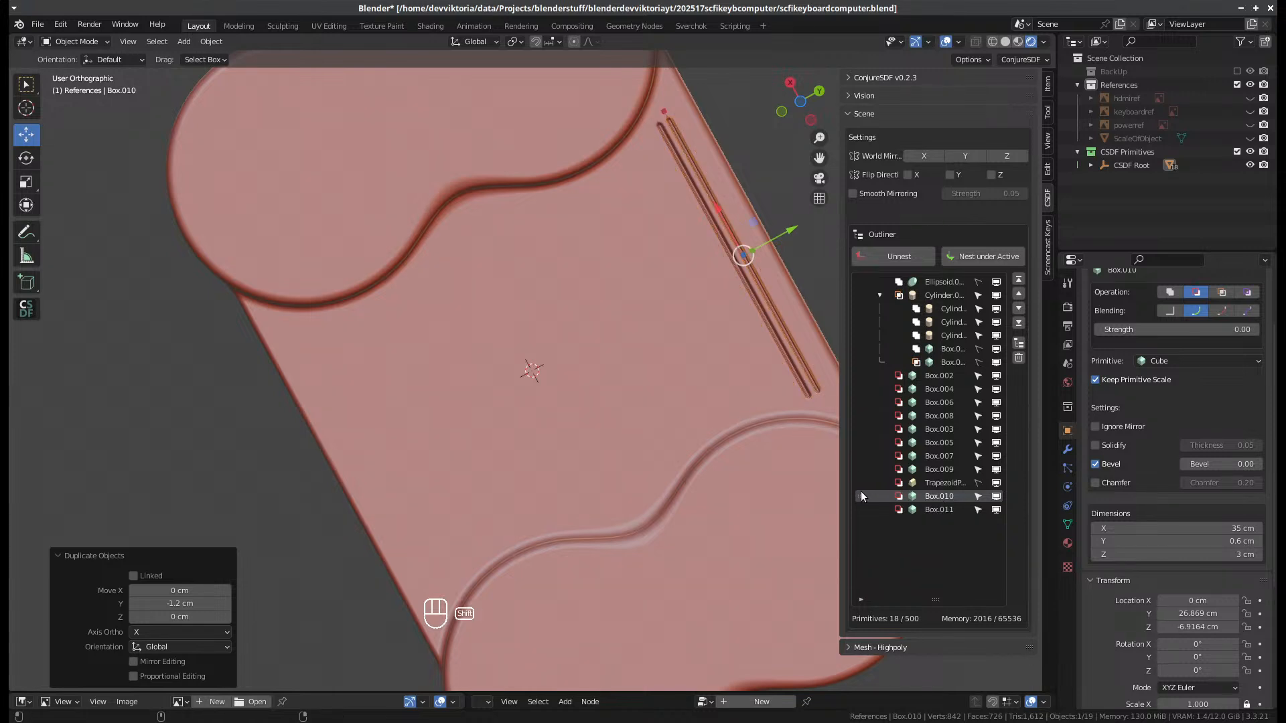
pyautogui.keyDown('shift'); pyautogui.click(785, 355); pyautogui.keyUp('shift')
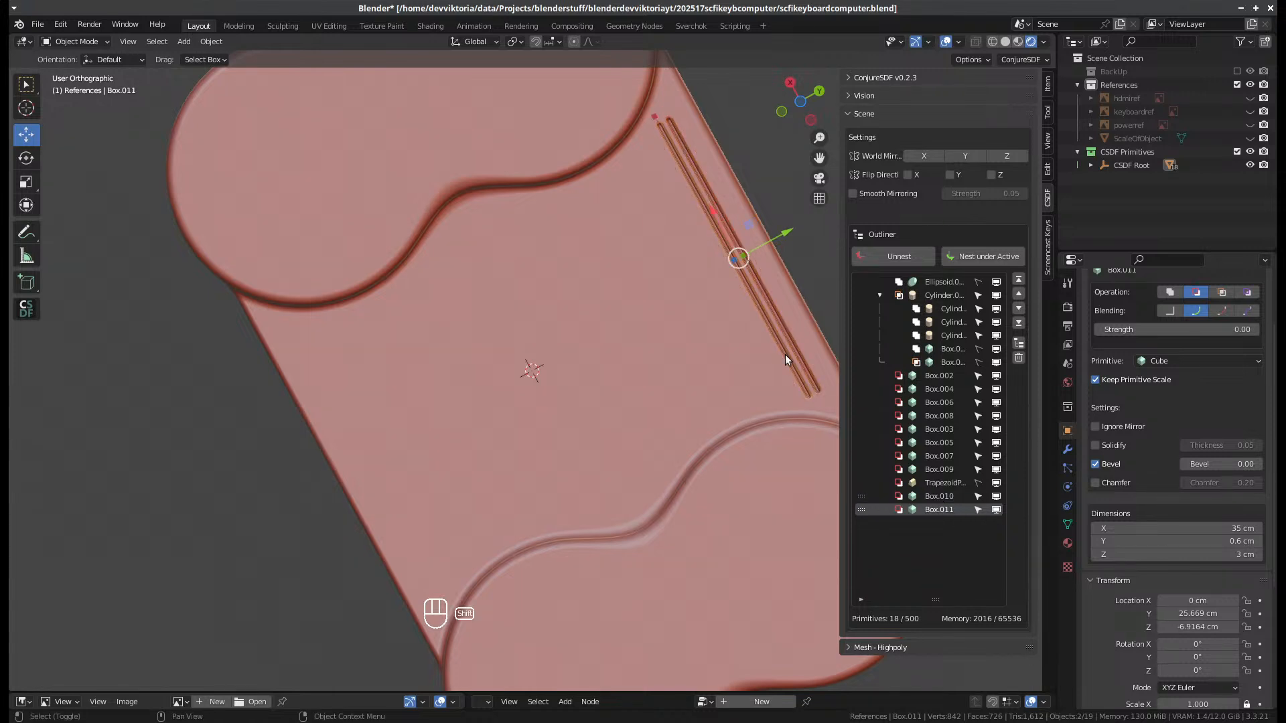
pyautogui.moveTo(781, 328); pyautogui.dragTo(761, 388, button='middle')
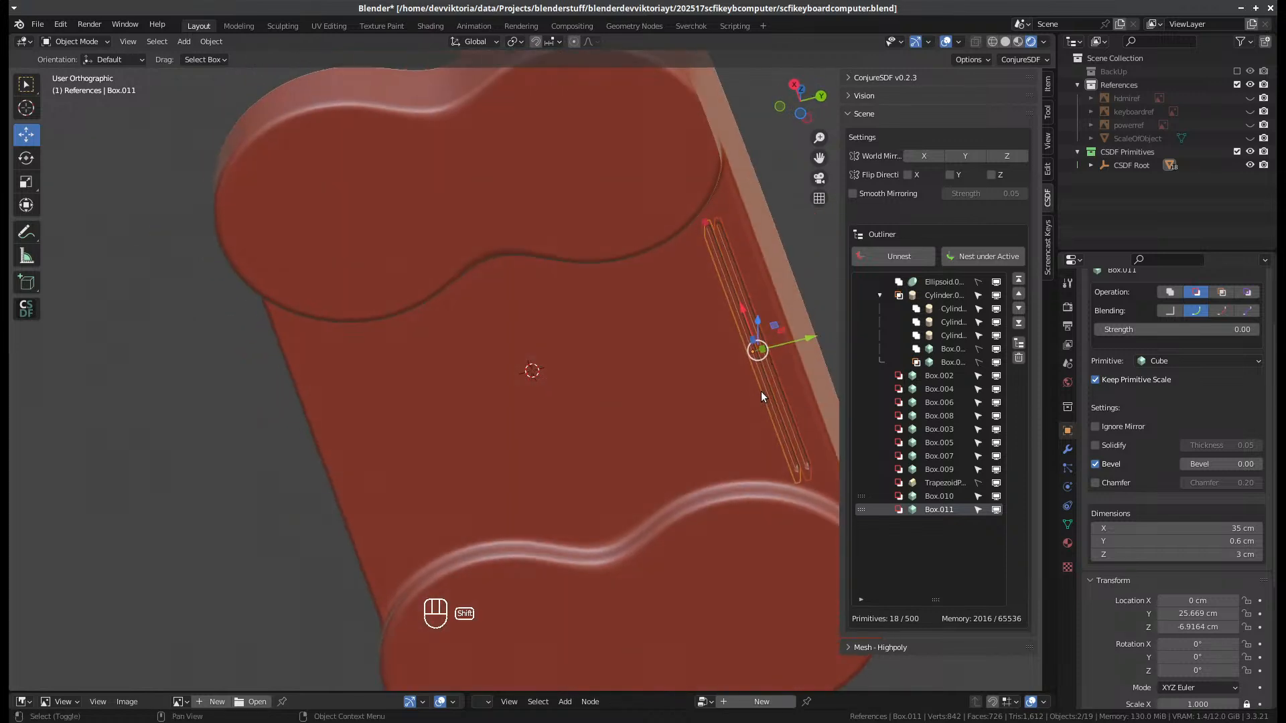
pyautogui.hotkey('shift', 'd')
pyautogui.press('y')
pyautogui.press('KP_Subtract')
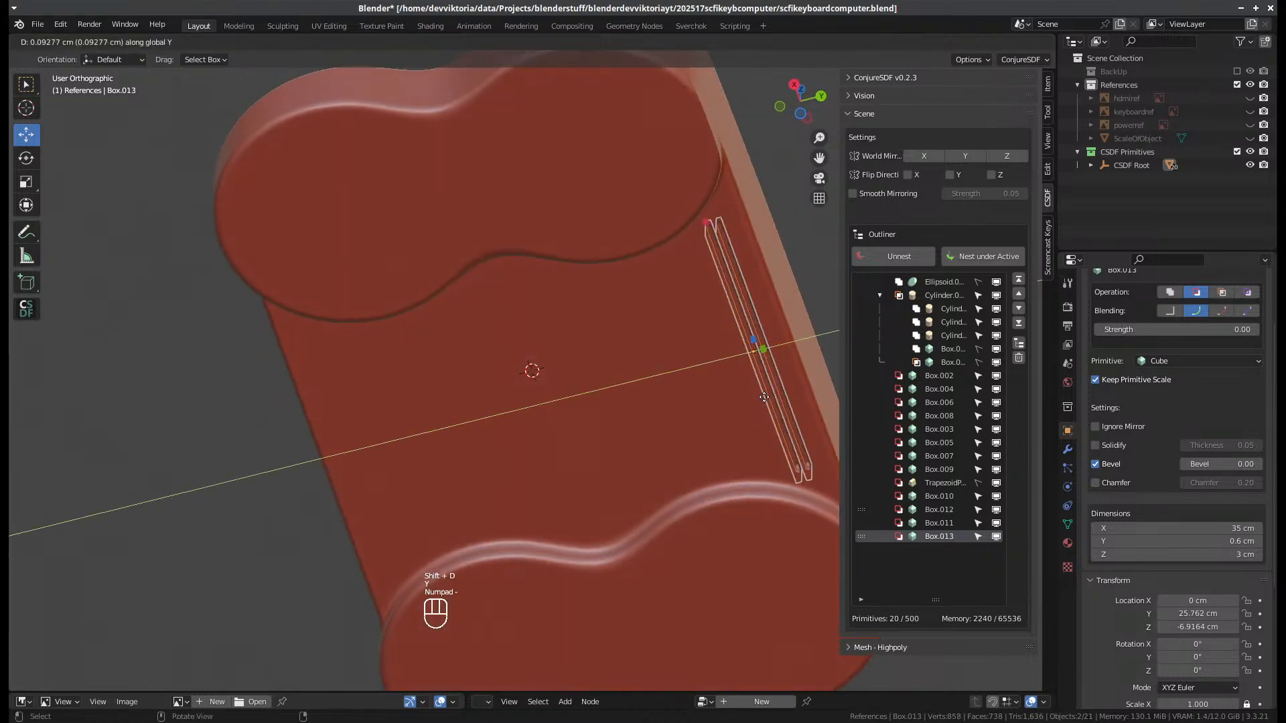
pyautogui.press('KP_2')
pyautogui.press('KP_Decimal')
pyautogui.press('KP_4')
pyautogui.press('KP_Enter')
pyautogui.moveTo(761, 388); pyautogui.dragTo(713, 195, button='middle')
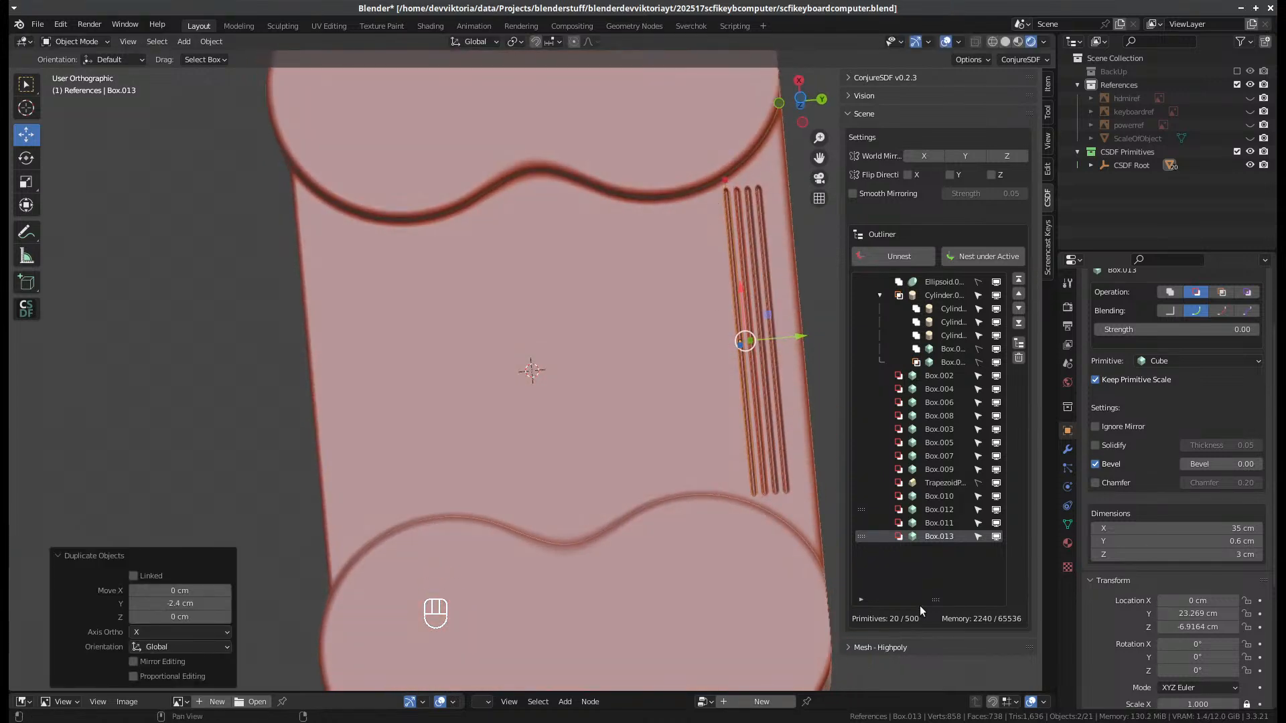
# - Shorten the innermost underside slot cutter Box.013 to an X dimension of 32 cm
pyautogui.click(935, 537)
pyautogui.click(1212, 527)
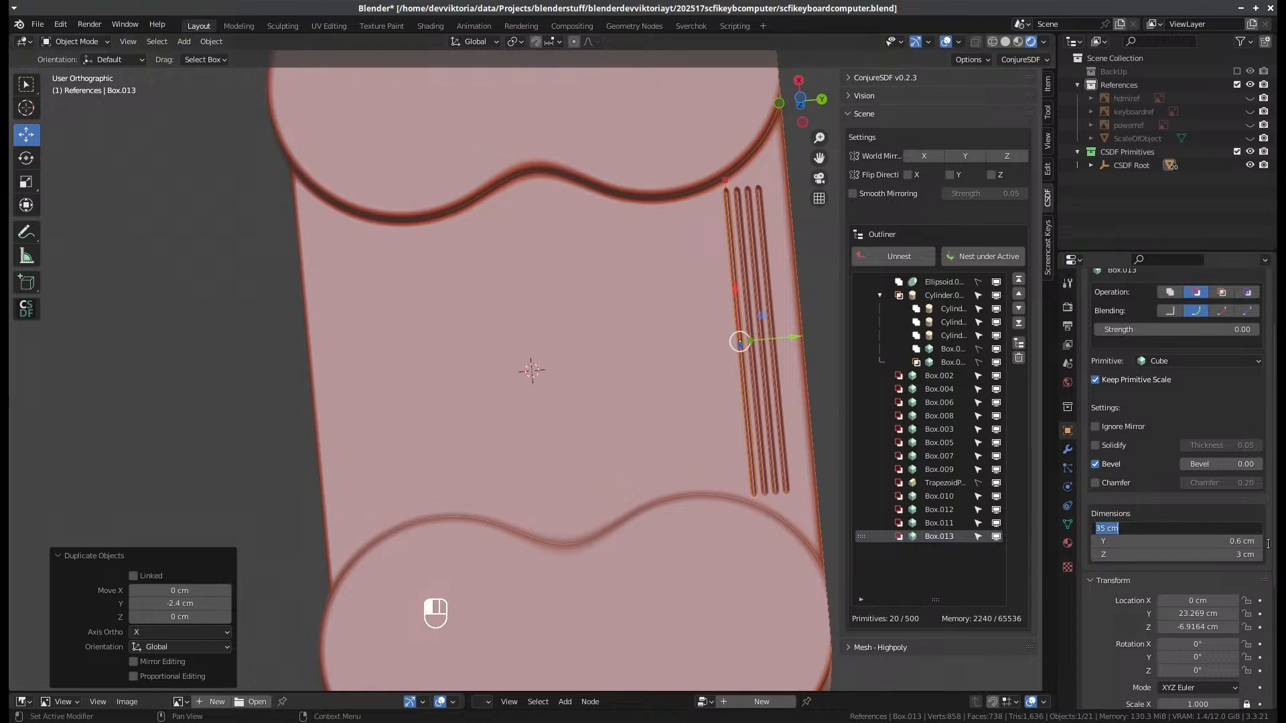
pyautogui.write('32')
pyautogui.press('Return')
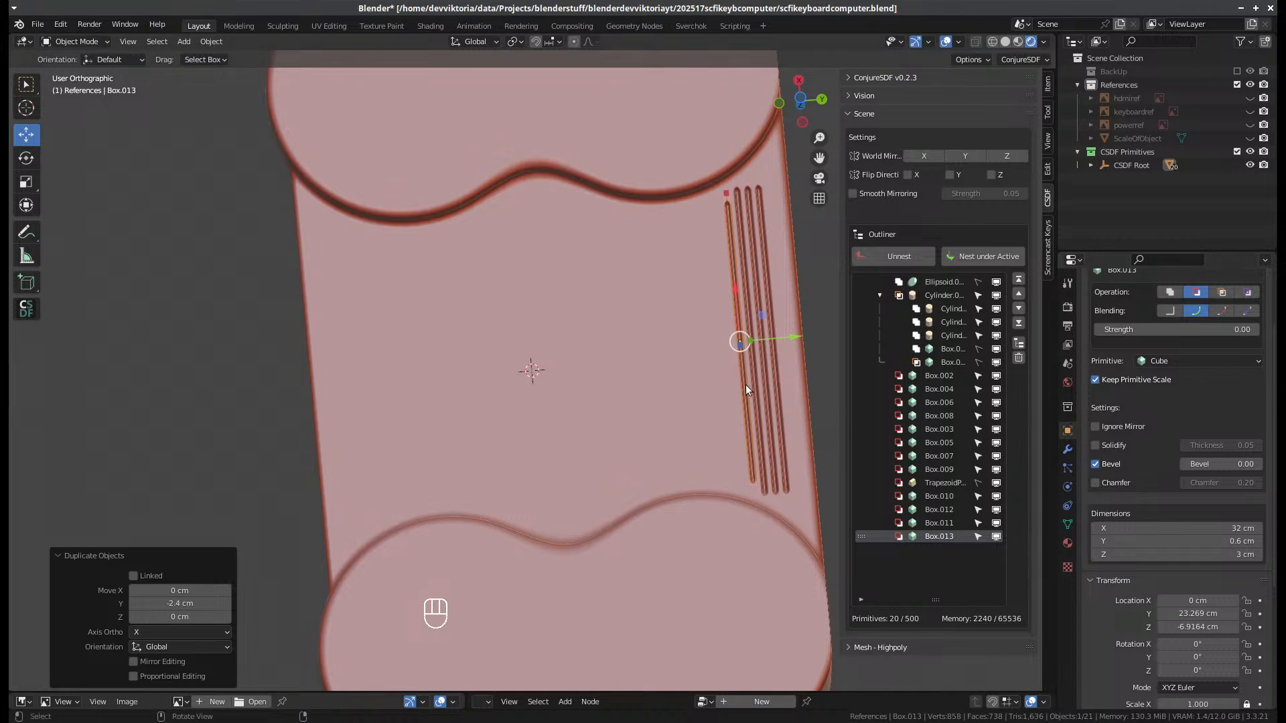
# - Duplicate the shortened slot cutter Box.013 and offset the copy by -1.2 cm along Y
pyautogui.hotkey('shift', 'd')
pyautogui.press('y')
pyautogui.press('KP_Subtract')
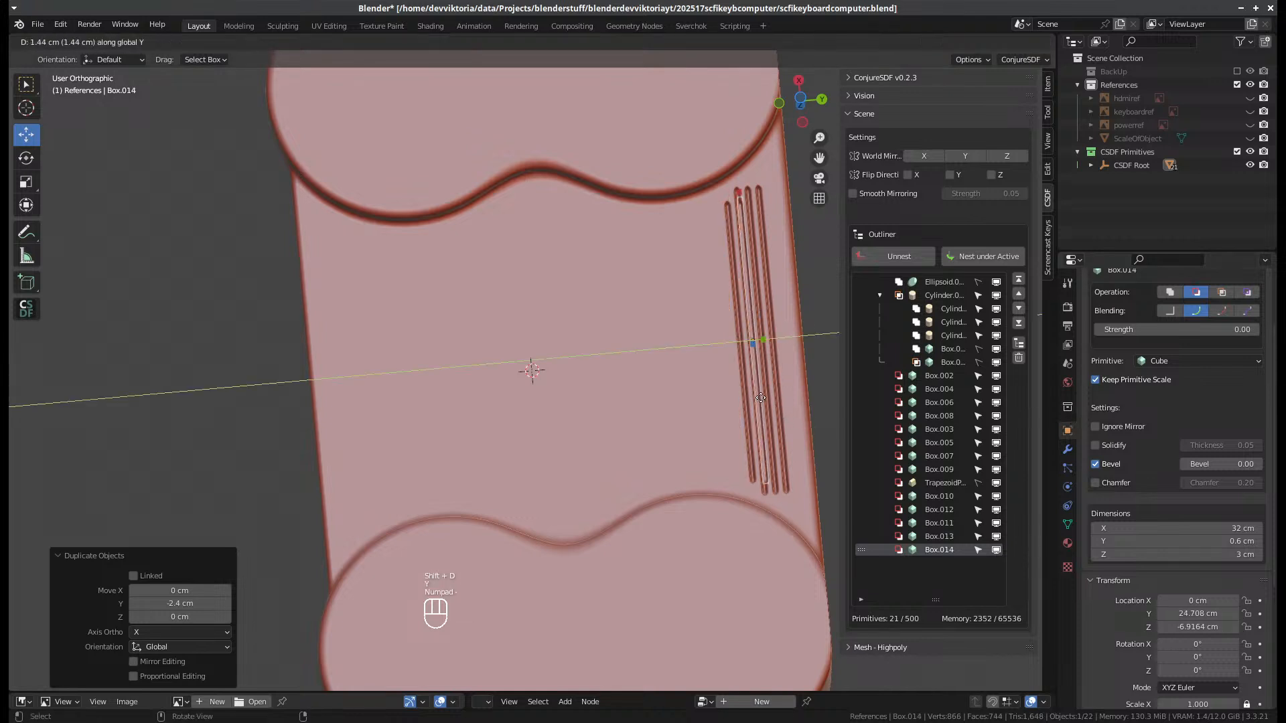
pyautogui.press('KP_1')
pyautogui.press('KP_Decimal')
pyautogui.press('KP_2')
pyautogui.press('KP_Enter')
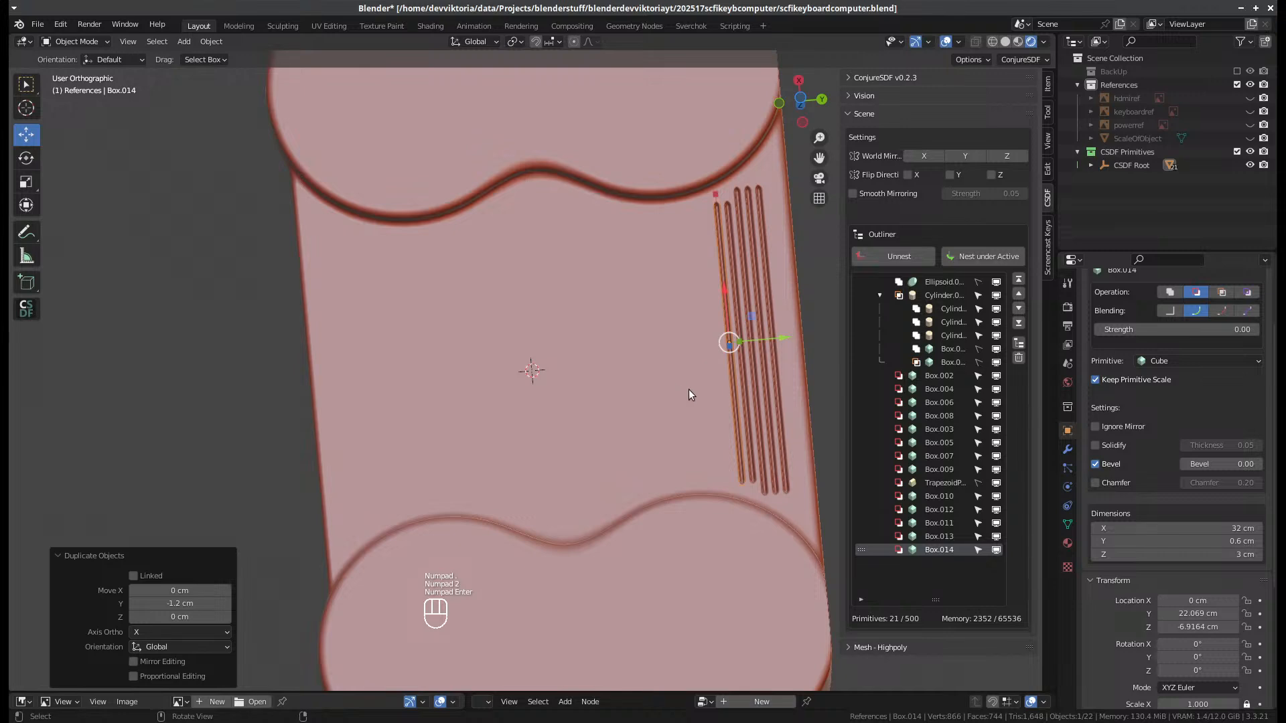
pyautogui.moveTo(690, 392); pyautogui.dragTo(673, 353, button='middle')
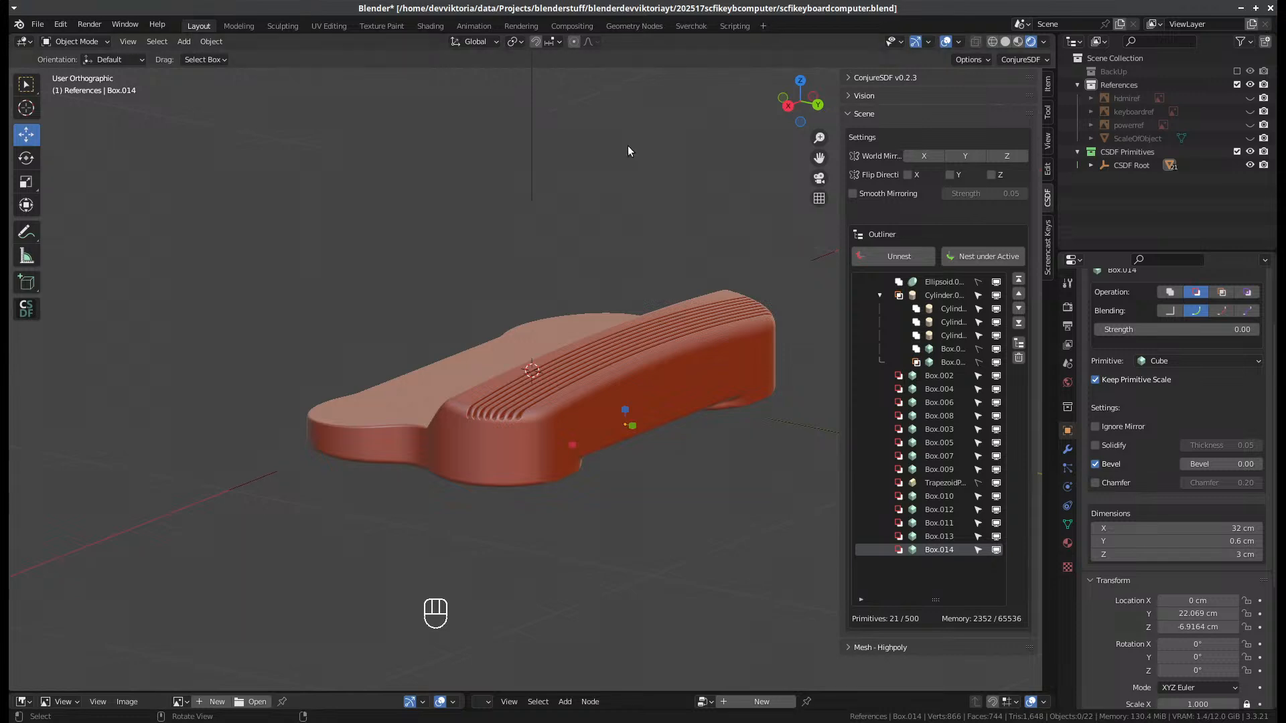
pyautogui.click(1249, 111)
pyautogui.scroll(-2, 659, 239)
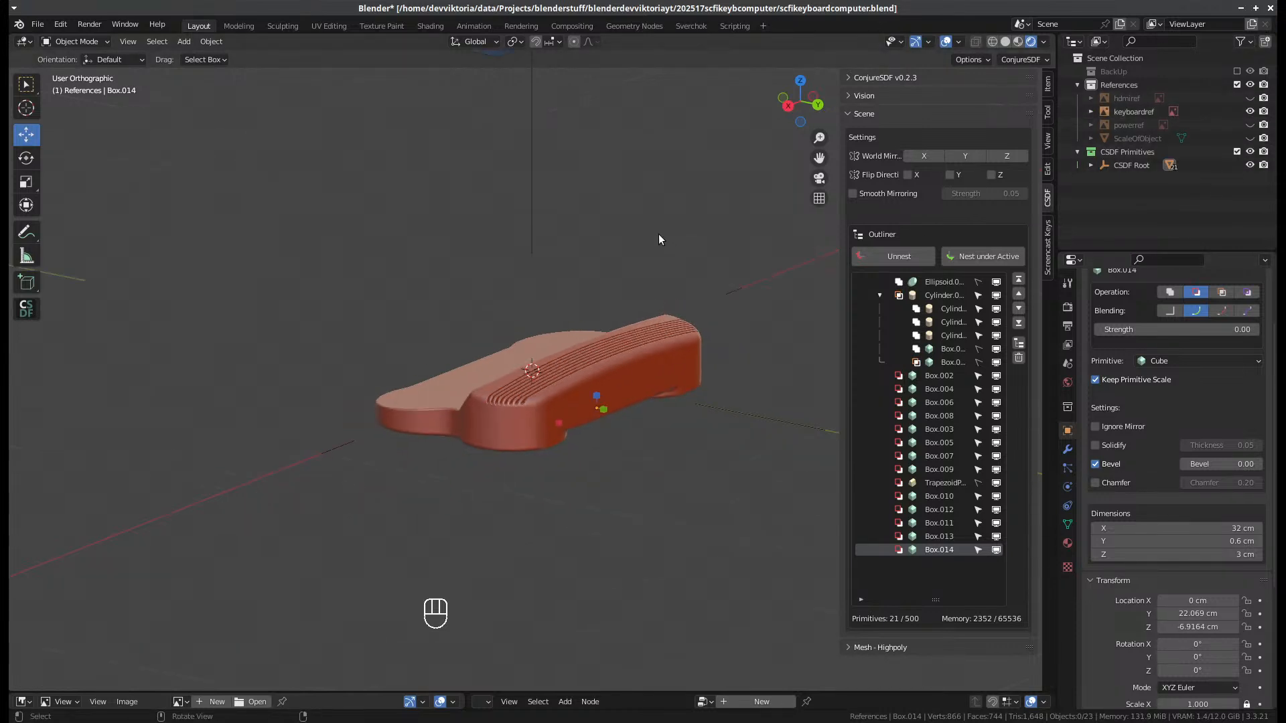
pyautogui.moveTo(570, 188); pyautogui.dragTo(555, 127, button='middle')
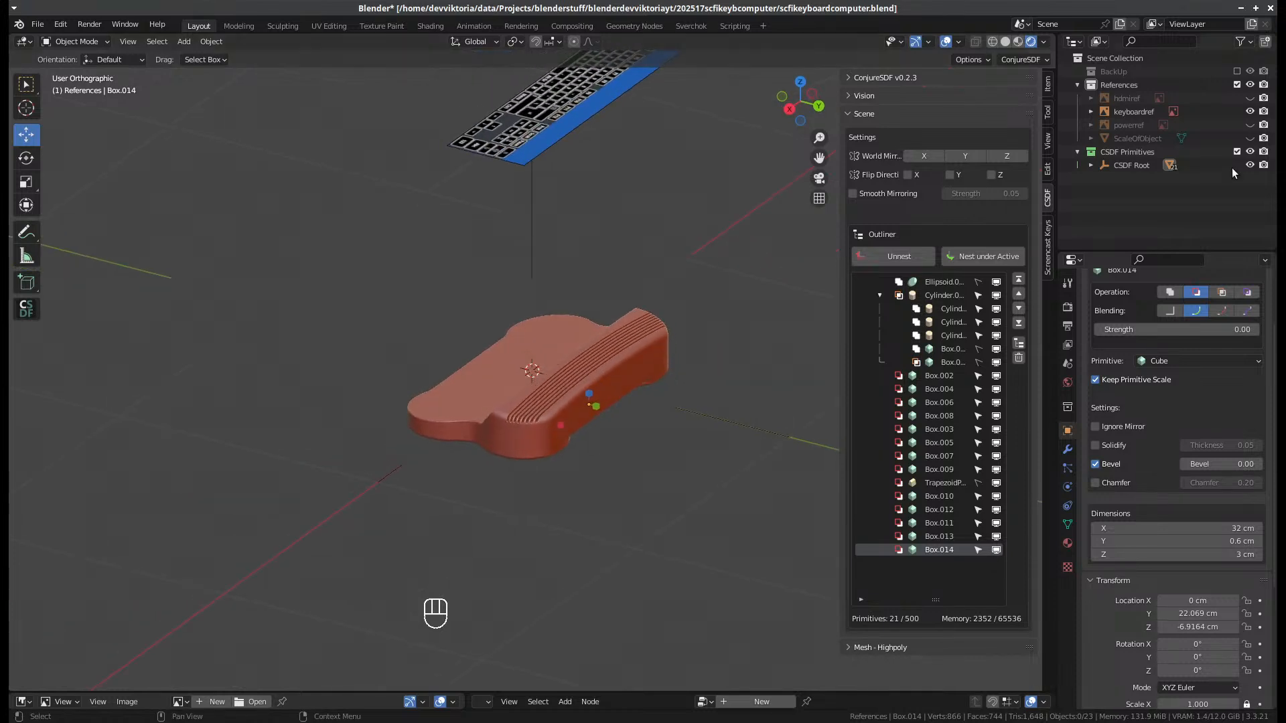
pyautogui.click(1249, 111)
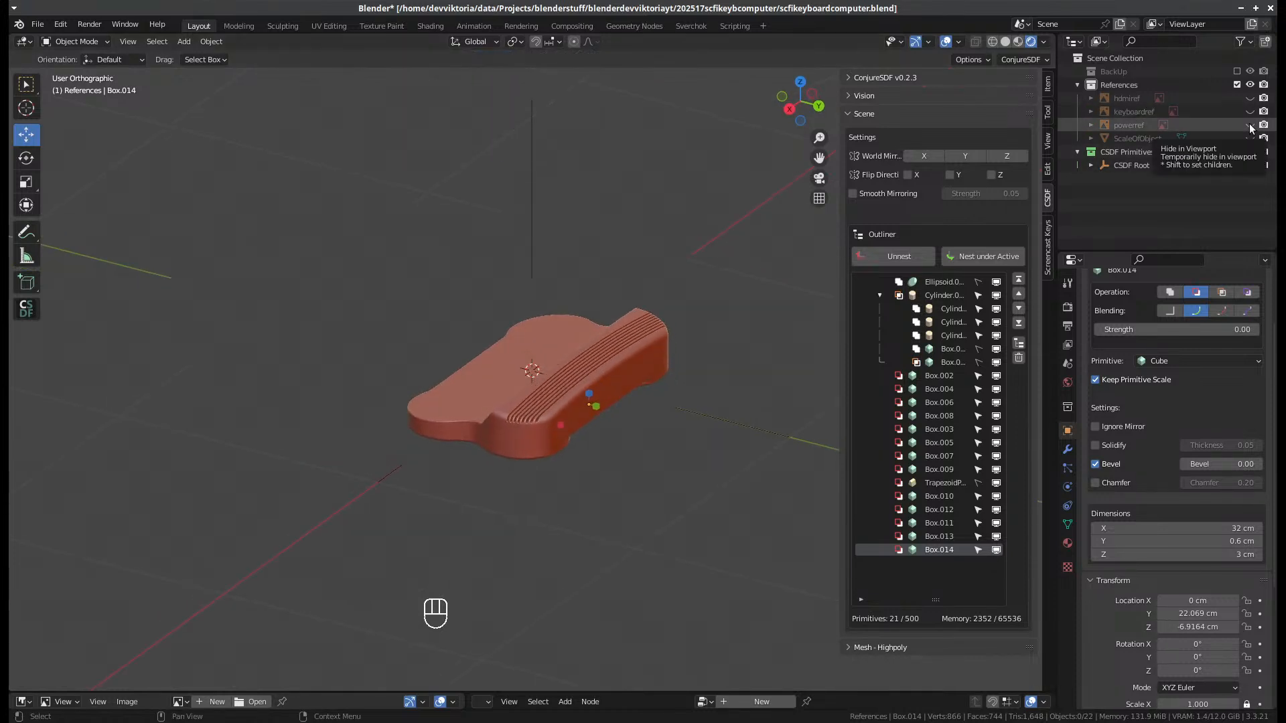
# - Show the powerref reference image and view it beside the body from the back
pyautogui.click(1249, 125)
pyautogui.moveTo(702, 261); pyautogui.dragTo(351, 378, button='middle')
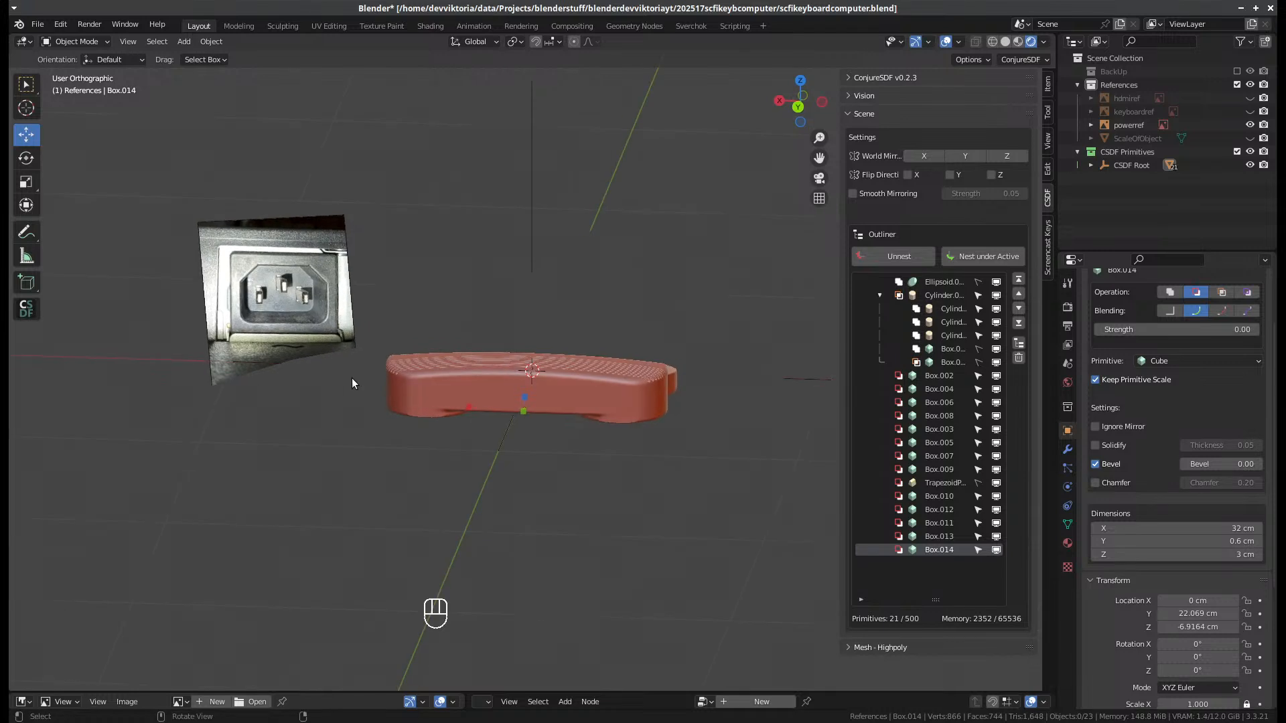
pyautogui.press('ctrl+KP_1')
pyautogui.scroll(2, 332, 356)
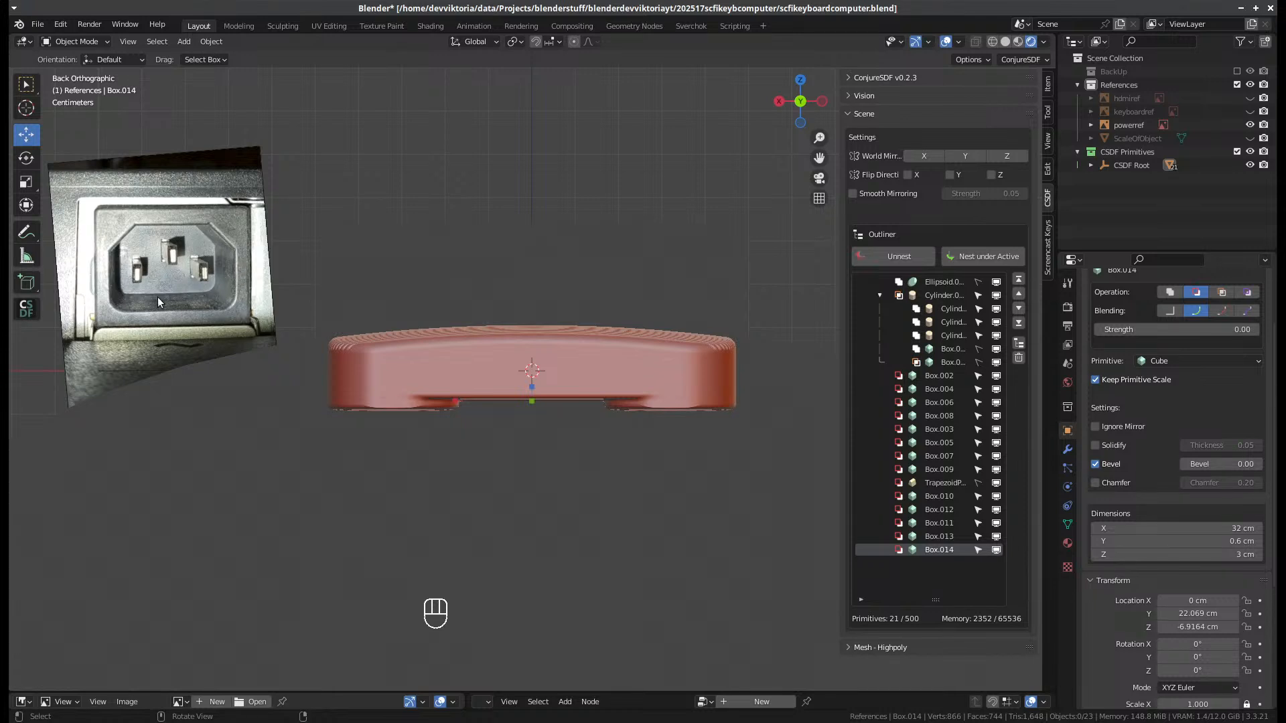
pyautogui.moveTo(509, 474); pyautogui.dragTo(521, 478, button='middle')
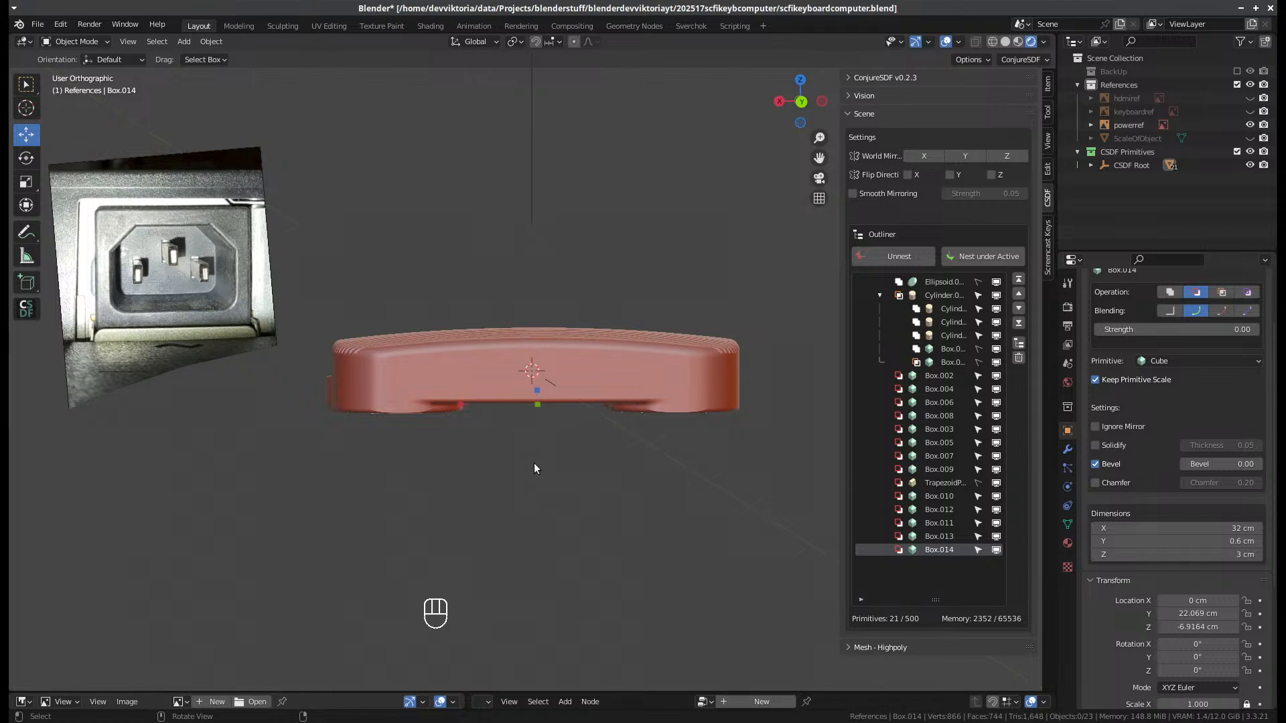
# - Add a Cube SDF primitive at the scene origin
pyautogui.hotkey('shift', 'a')
pyautogui.moveTo(530, 437)
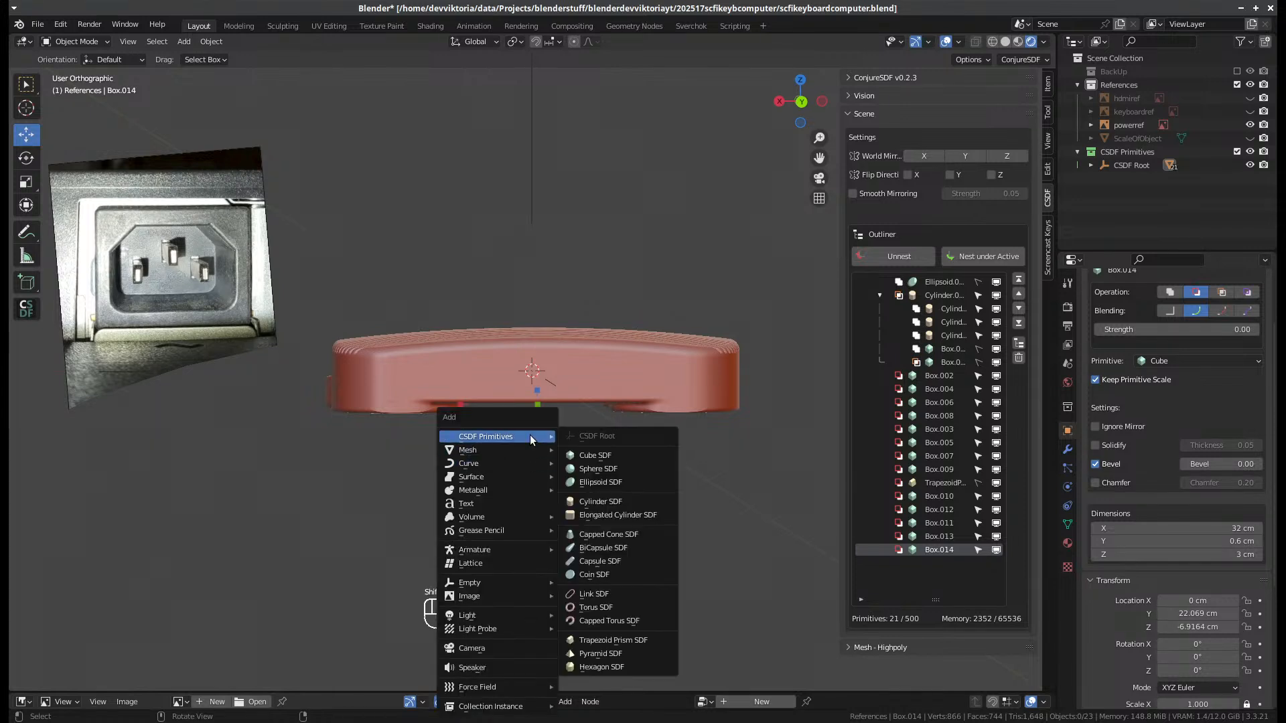
pyautogui.click(588, 456)
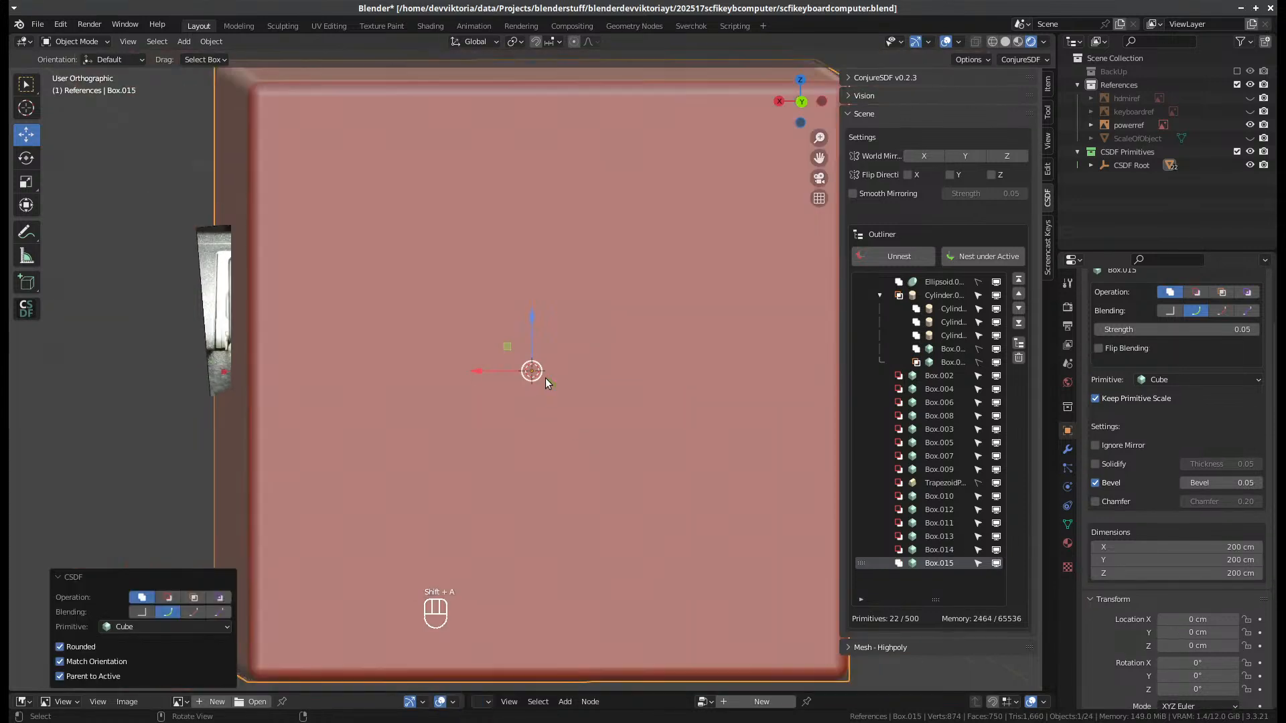
pyautogui.scroll(-4, 544, 380)
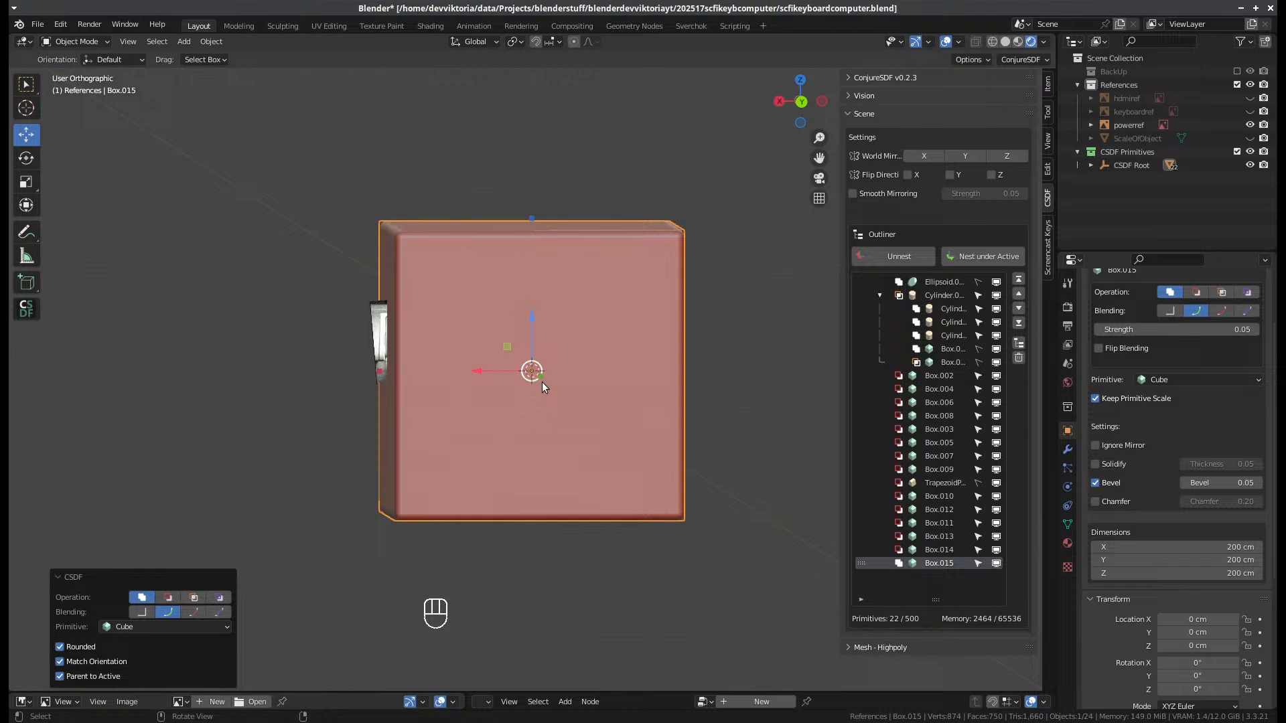
# - Set the new cube's dimensions to 6 cm in X, 5 cm in Y and 4 cm in Z
pyautogui.click(1220, 546)
pyautogui.write('6')
pyautogui.press('Return')
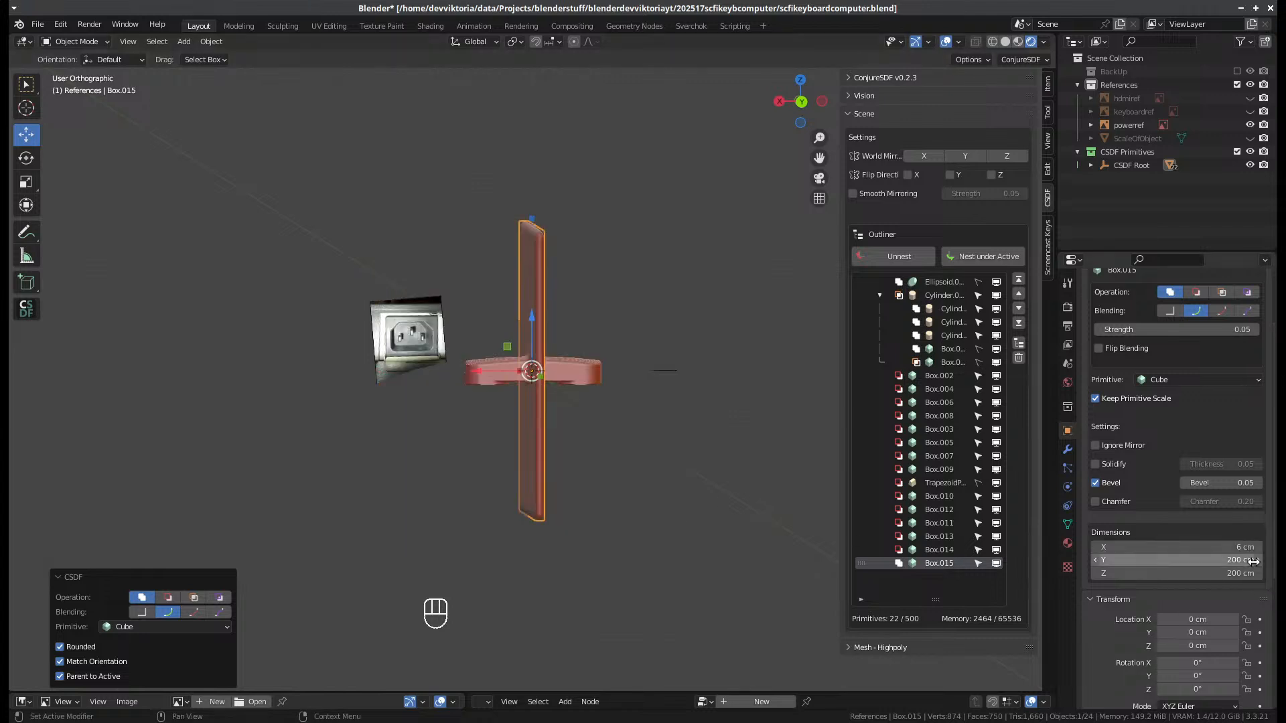
pyautogui.click(1246, 573)
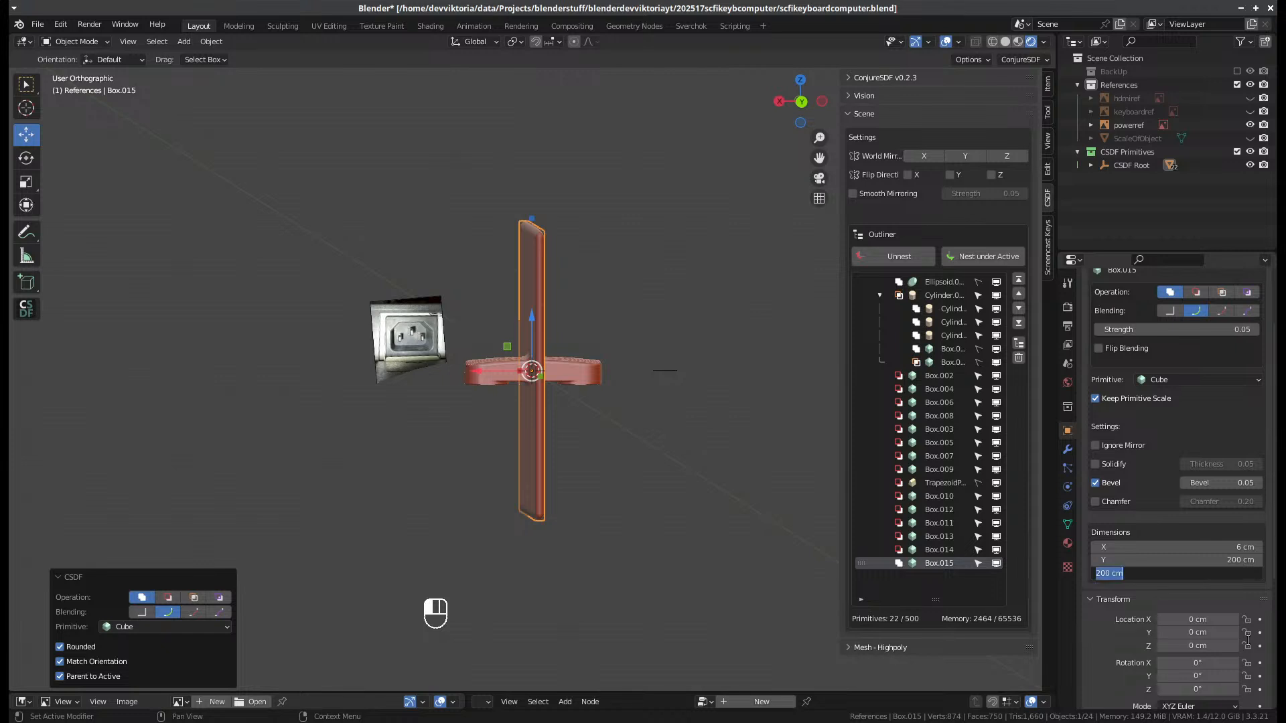
pyautogui.write('2')
pyautogui.press('BackSpace')
pyautogui.write('4')
pyautogui.press('Return')
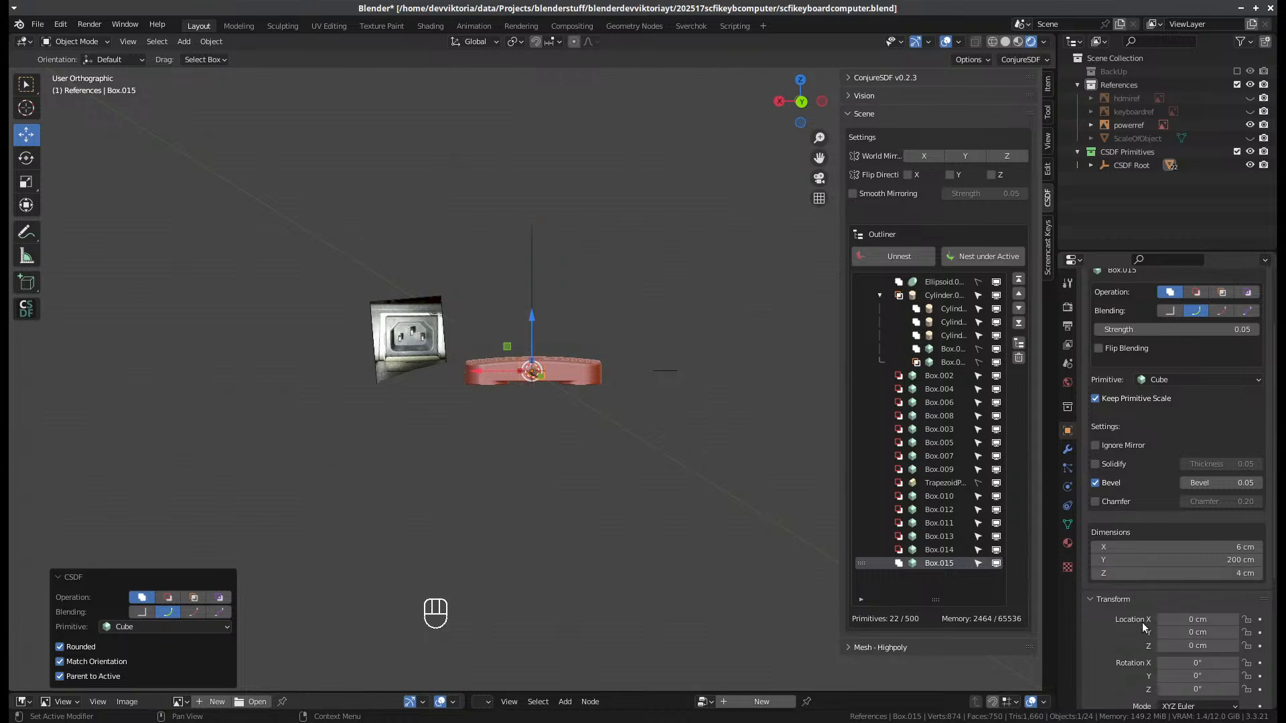
pyautogui.click(1166, 562)
pyautogui.write('5')
pyautogui.press('Return')
# - Move the small cube about 52.6 cm along Y so it sits behind the body's back face
pyautogui.scroll(2, 648, 485)
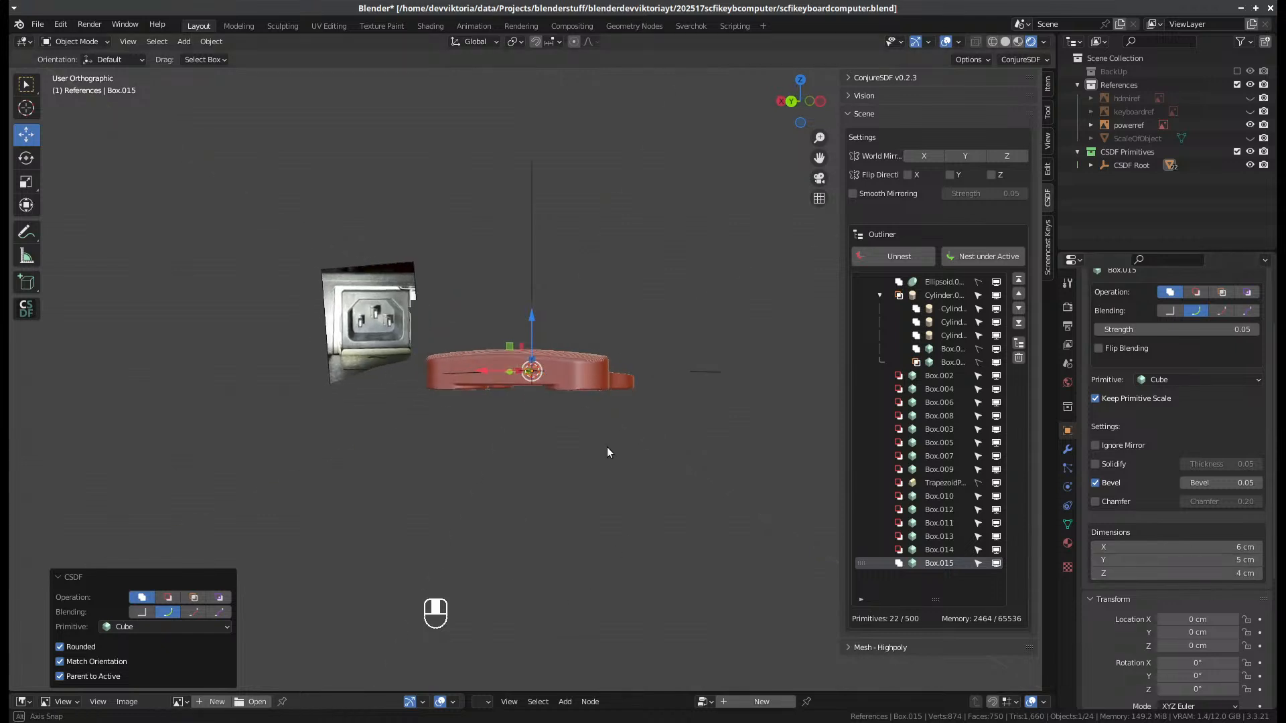
pyautogui.moveTo(603, 445); pyautogui.dragTo(577, 464, button='middle')
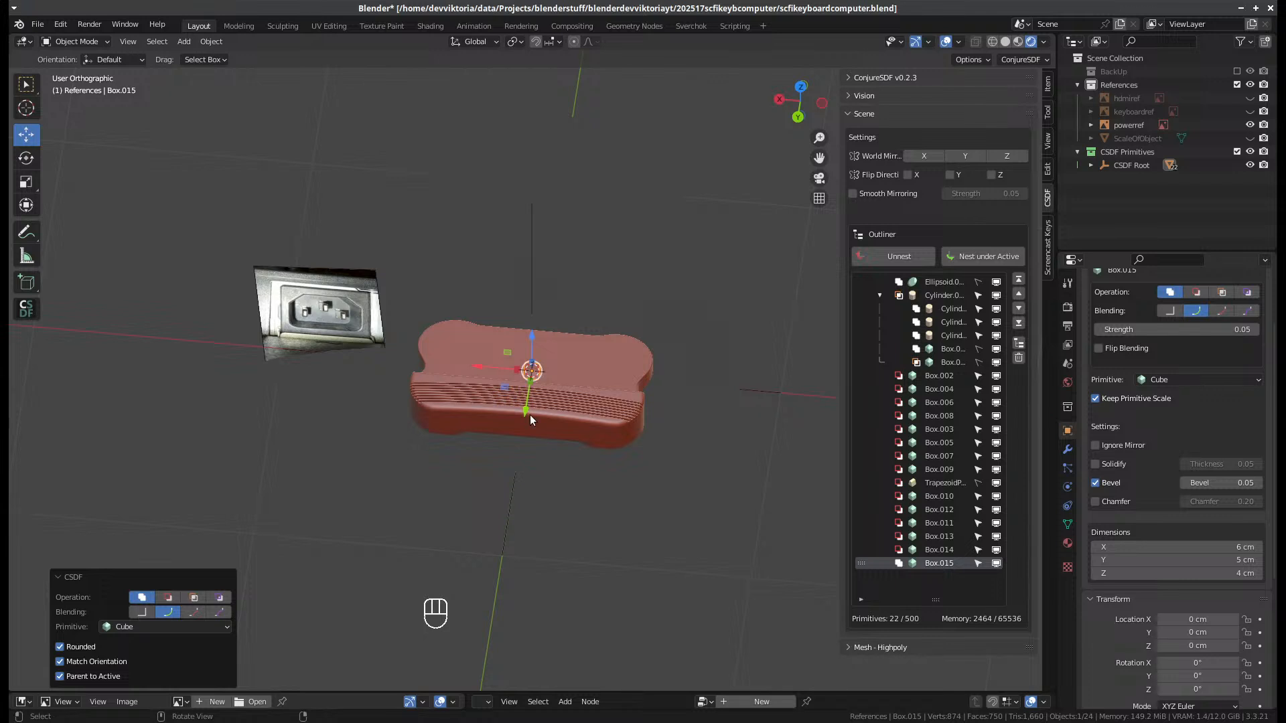
pyautogui.moveTo(529, 420); pyautogui.dragTo(517, 506)
pyautogui.moveTo(517, 506); pyautogui.dragTo(524, 472, button='middle')
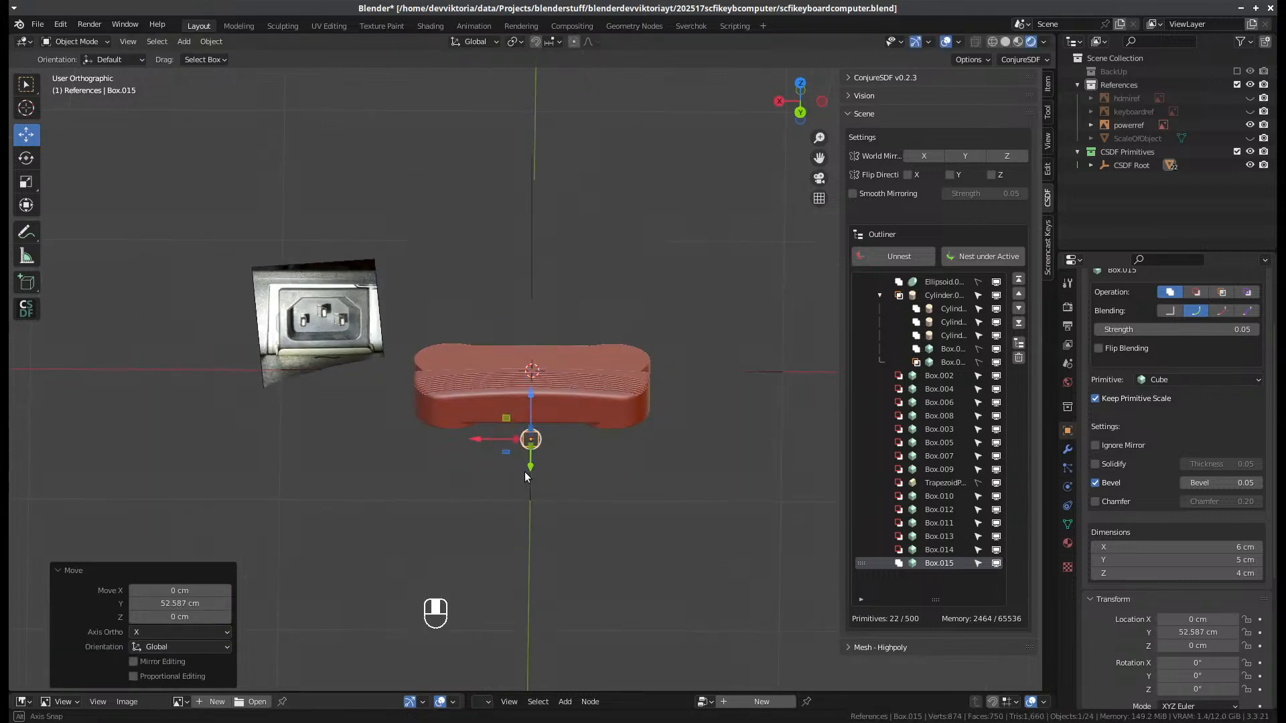
# - Set the bevel of the small cube behind the body to 0
pyautogui.press('KP_1')
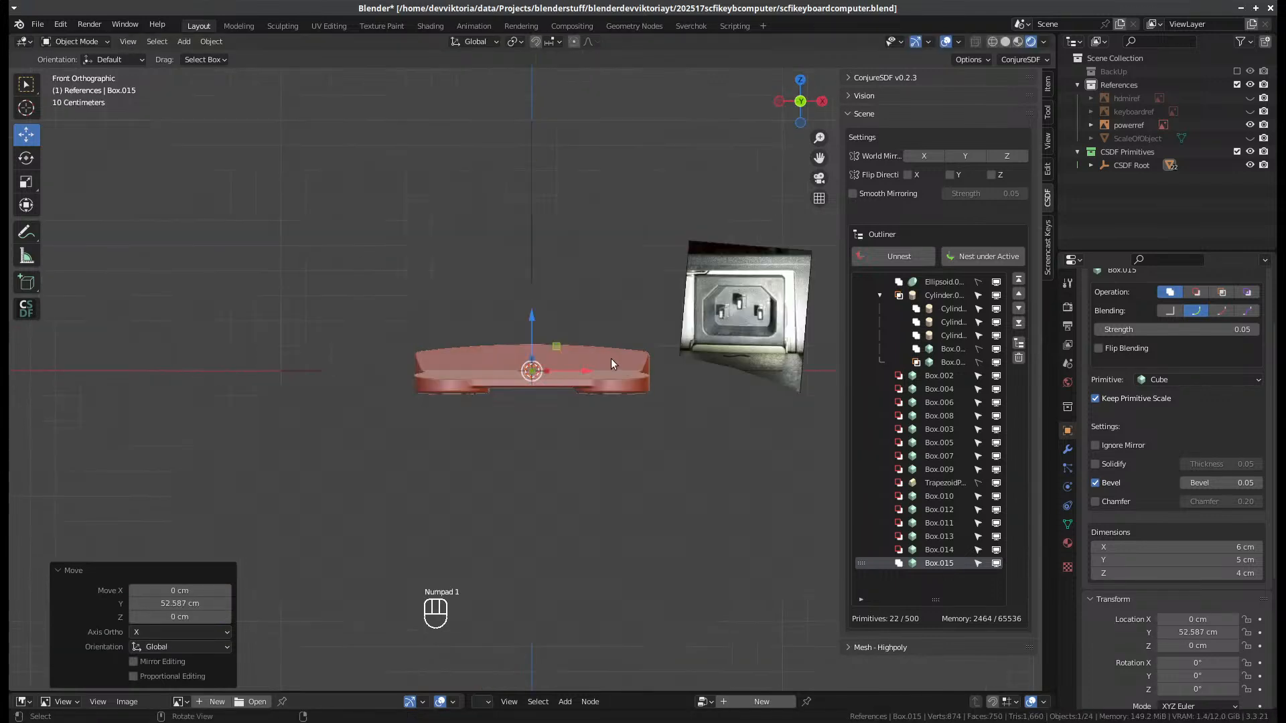
pyautogui.scroll(2, 610, 364)
pyautogui.click(1192, 482)
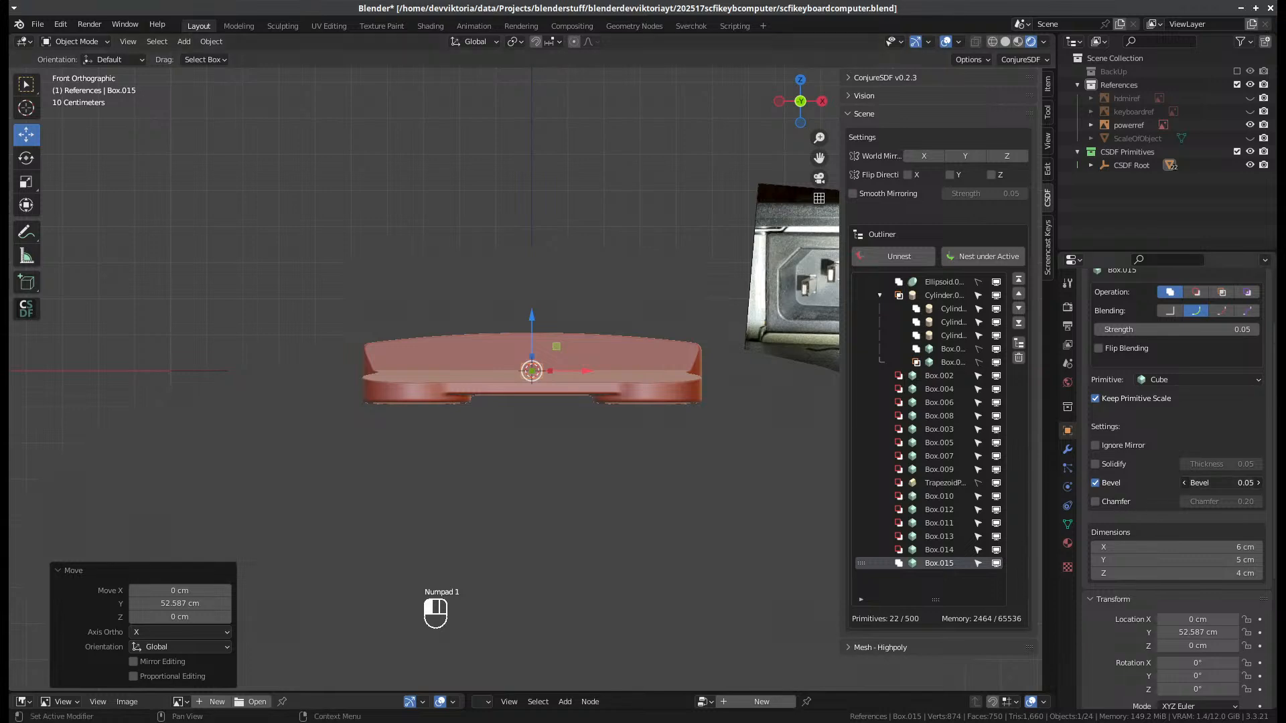
pyautogui.click(1195, 483)
pyautogui.press('Delete')
pyautogui.press('Return')
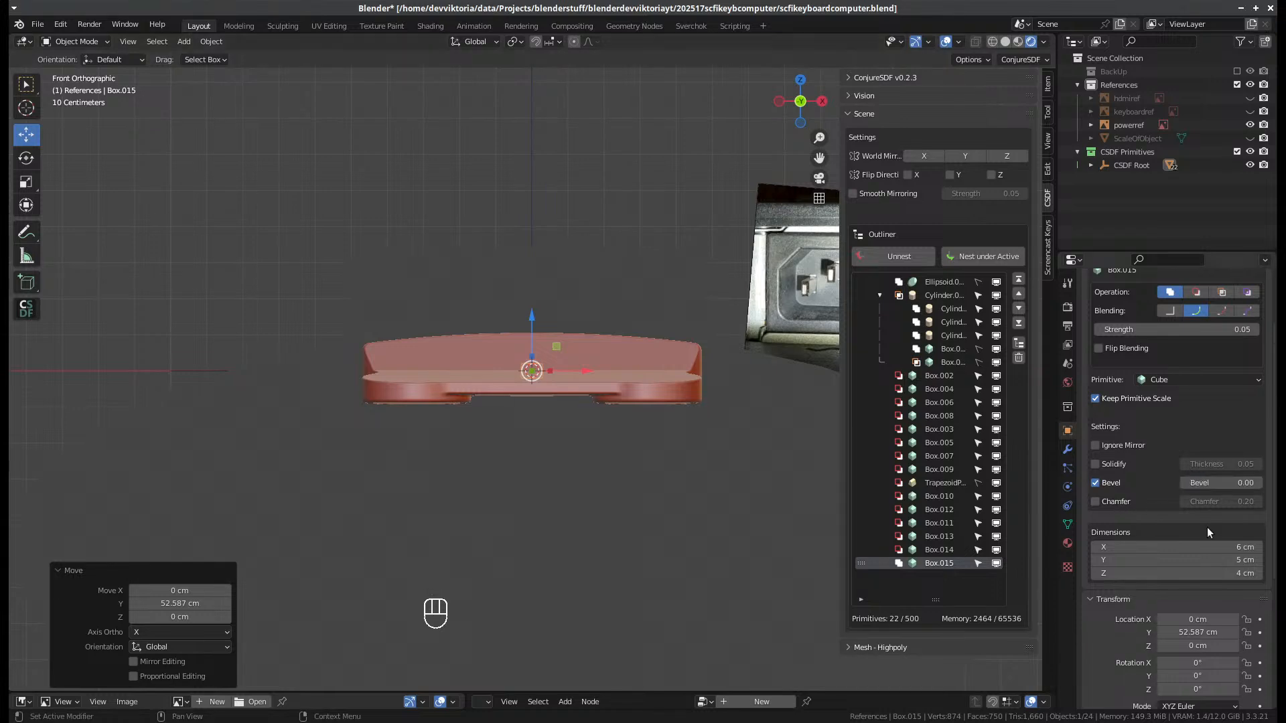
pyautogui.moveTo(710, 388); pyautogui.dragTo(599, 415, button='middle')
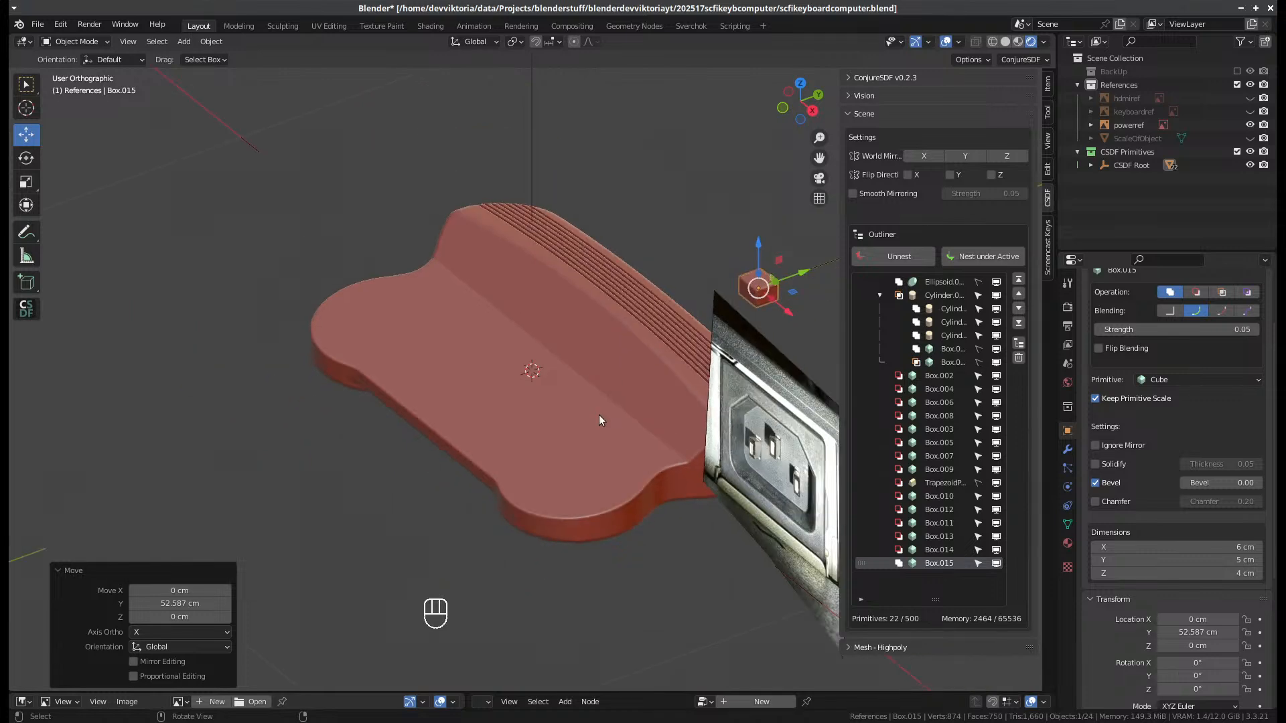
# - Raise the small cube's bevel to about 0.017 while viewing it from the back
pyautogui.press('ctrl+KP_1')
pyautogui.moveTo(593, 460); pyautogui.dragTo(569, 526, button='middle')
pyautogui.scroll(4, 584, 521)
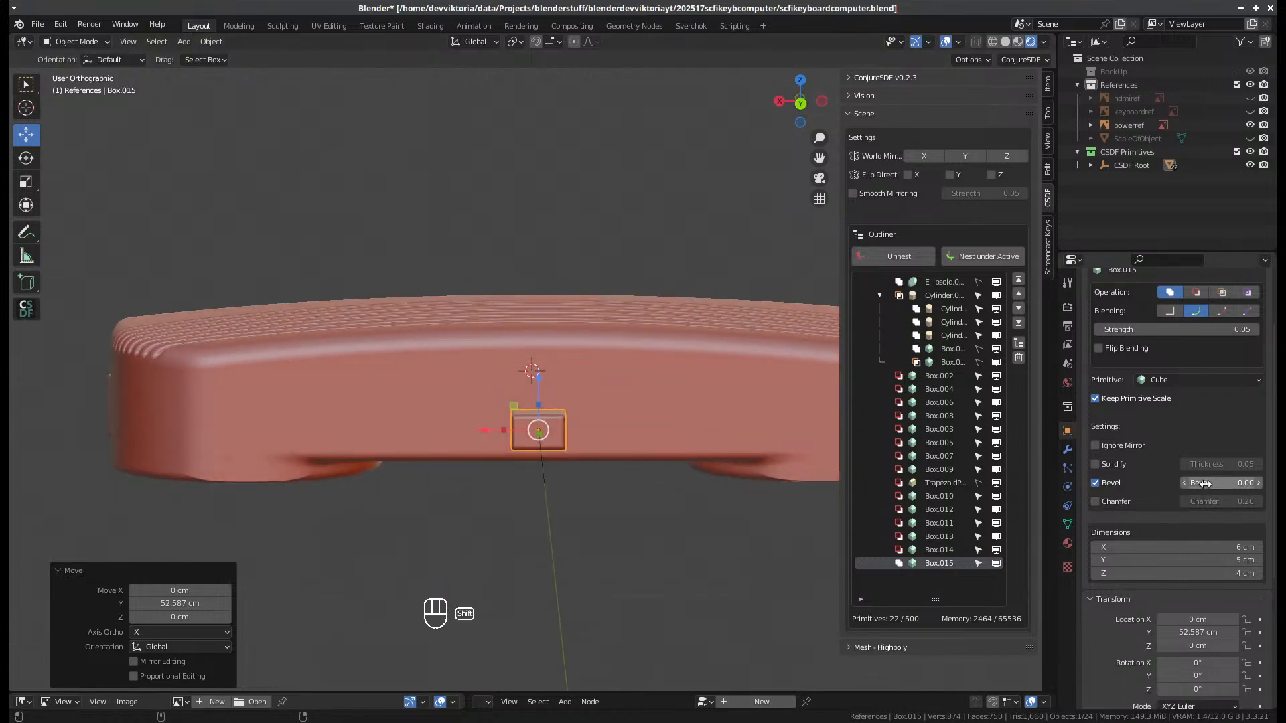
pyautogui.keyDown('shift'); pyautogui.moveTo(1205, 483); pyautogui.dragTo(1228, 483); pyautogui.keyUp('shift')
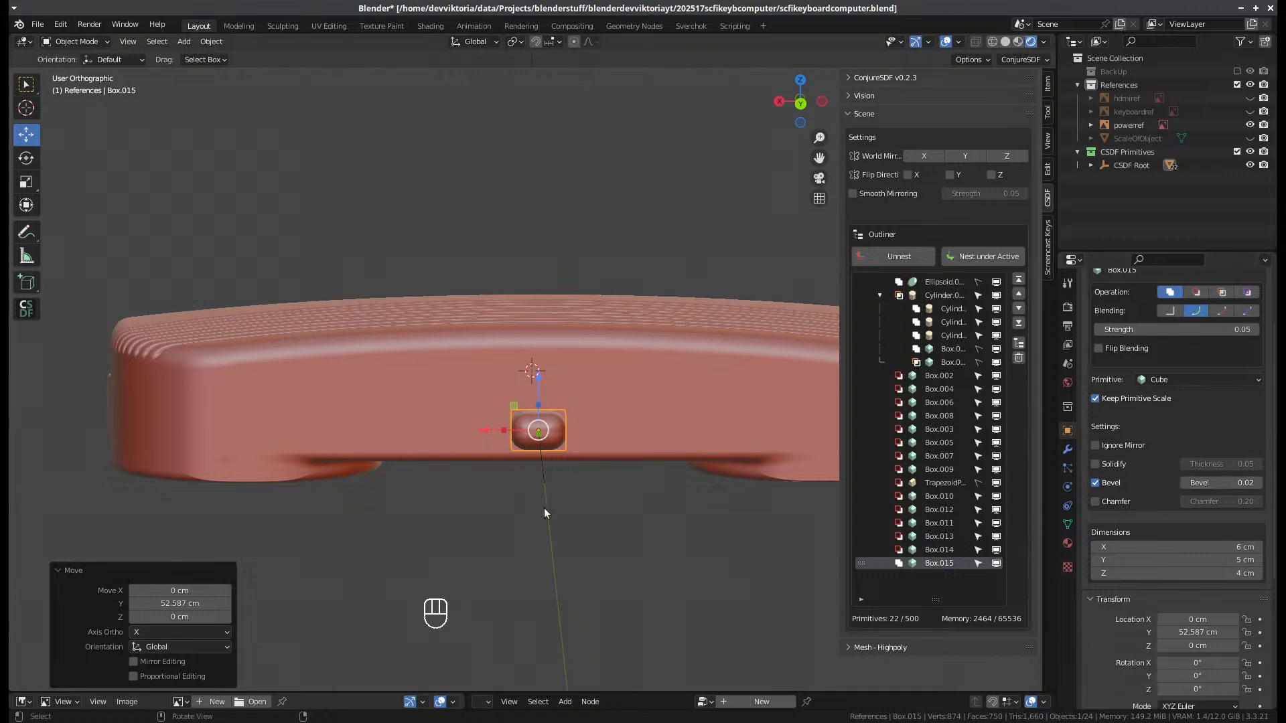
# - Extend the small cube's Y dimension to 8.2 cm and set its bevel to 0.01
pyautogui.moveTo(544, 513); pyautogui.dragTo(474, 510, button='middle')
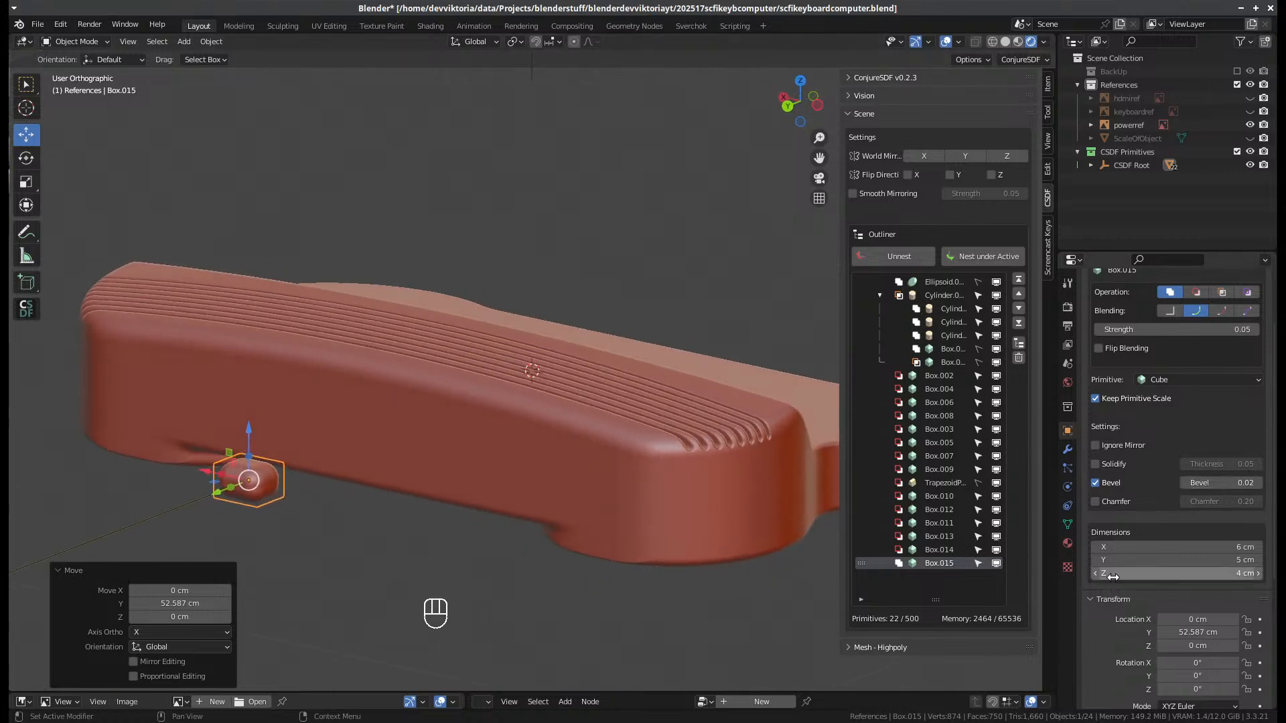
pyautogui.keyDown('shift'); pyautogui.moveTo(1127, 554); pyautogui.dragTo(1160, 554); pyautogui.keyUp('shift')
pyautogui.moveTo(428, 552); pyautogui.dragTo(489, 461, button='middle')
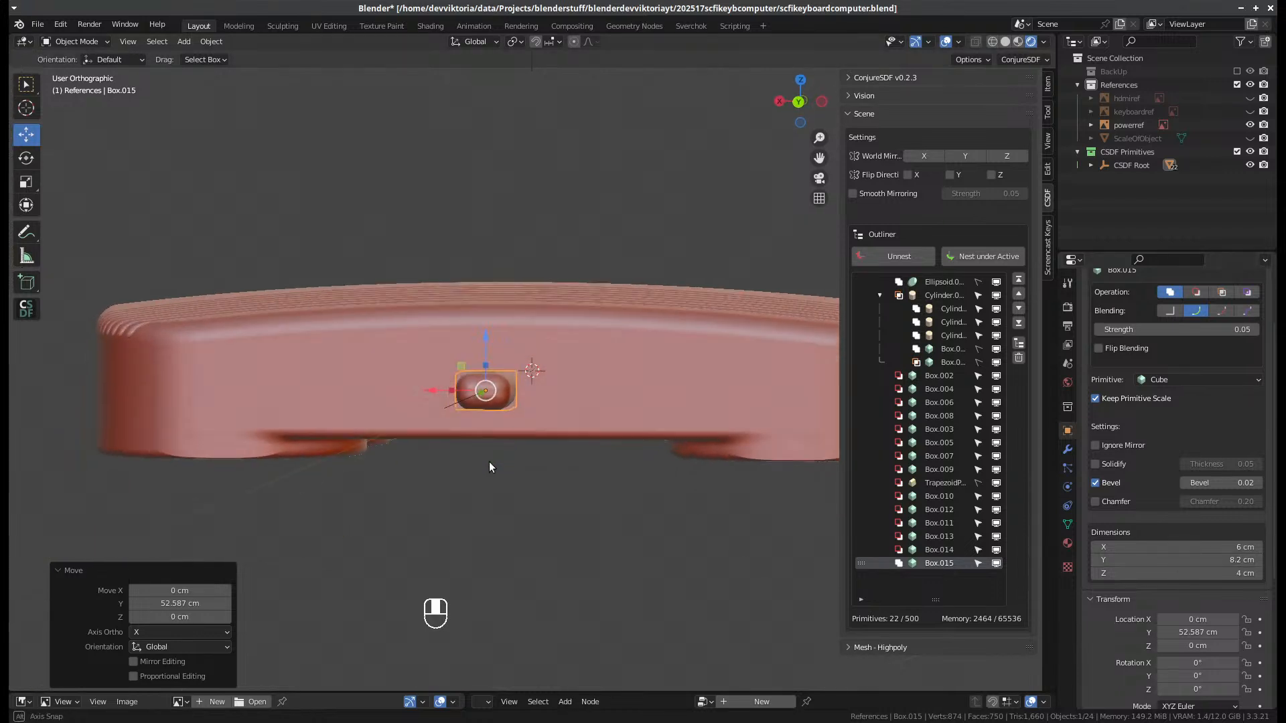
pyautogui.click(1192, 484)
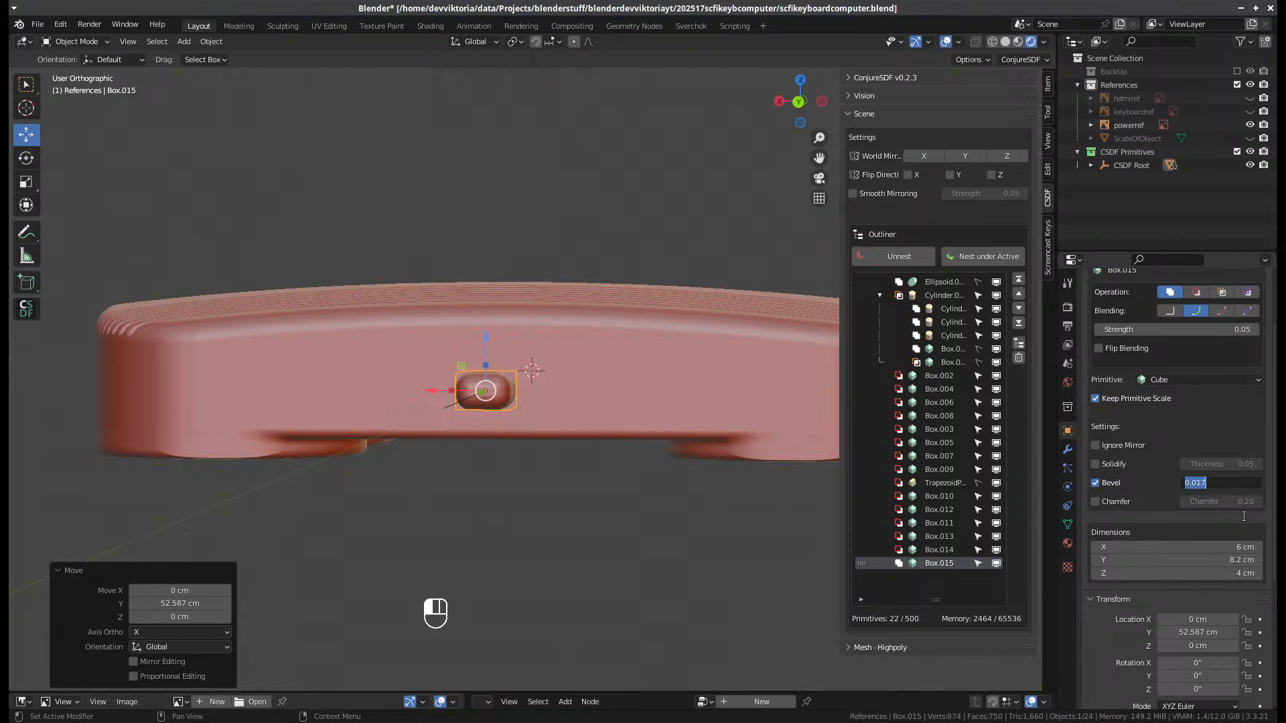
pyautogui.write('0.01')
pyautogui.press('Return')
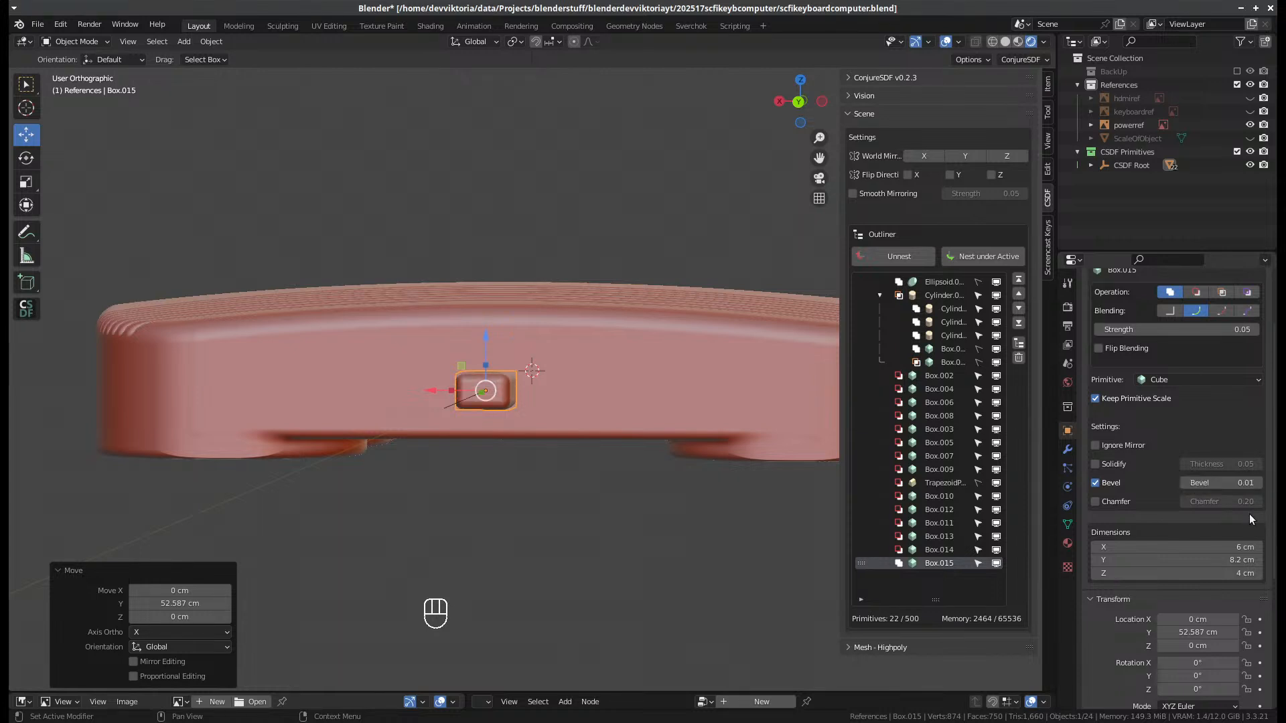
# - Duplicate the small cube in the back view, offset about -2.1 cm in X and 1 cm in Z
pyautogui.scroll(3, 577, 401)
pyautogui.scroll(-1, 577, 400)
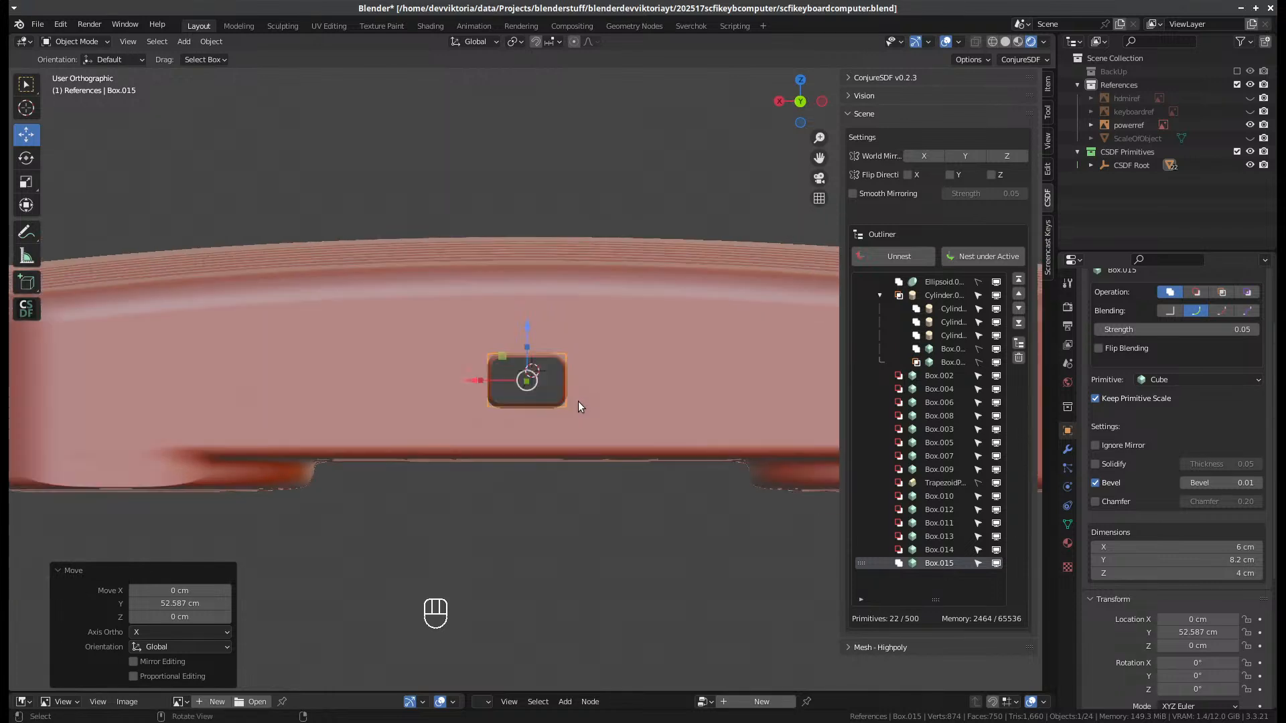
pyautogui.press('ctrl+KP_1')
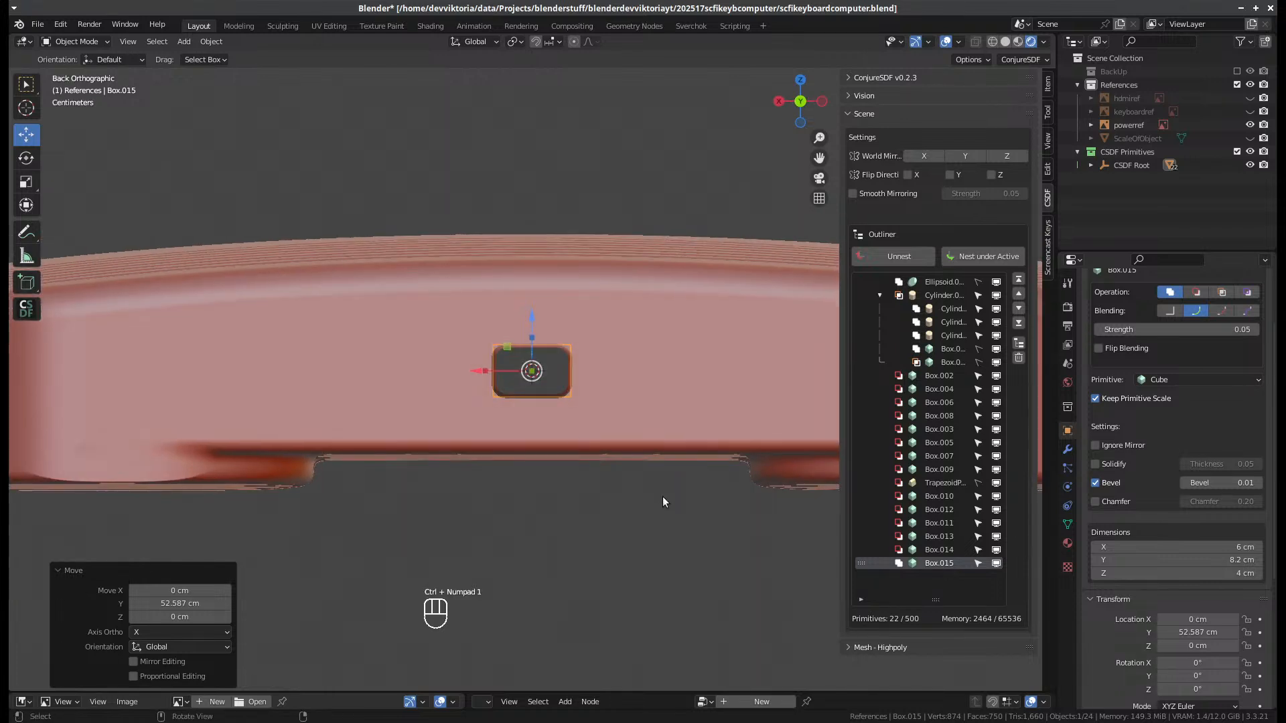
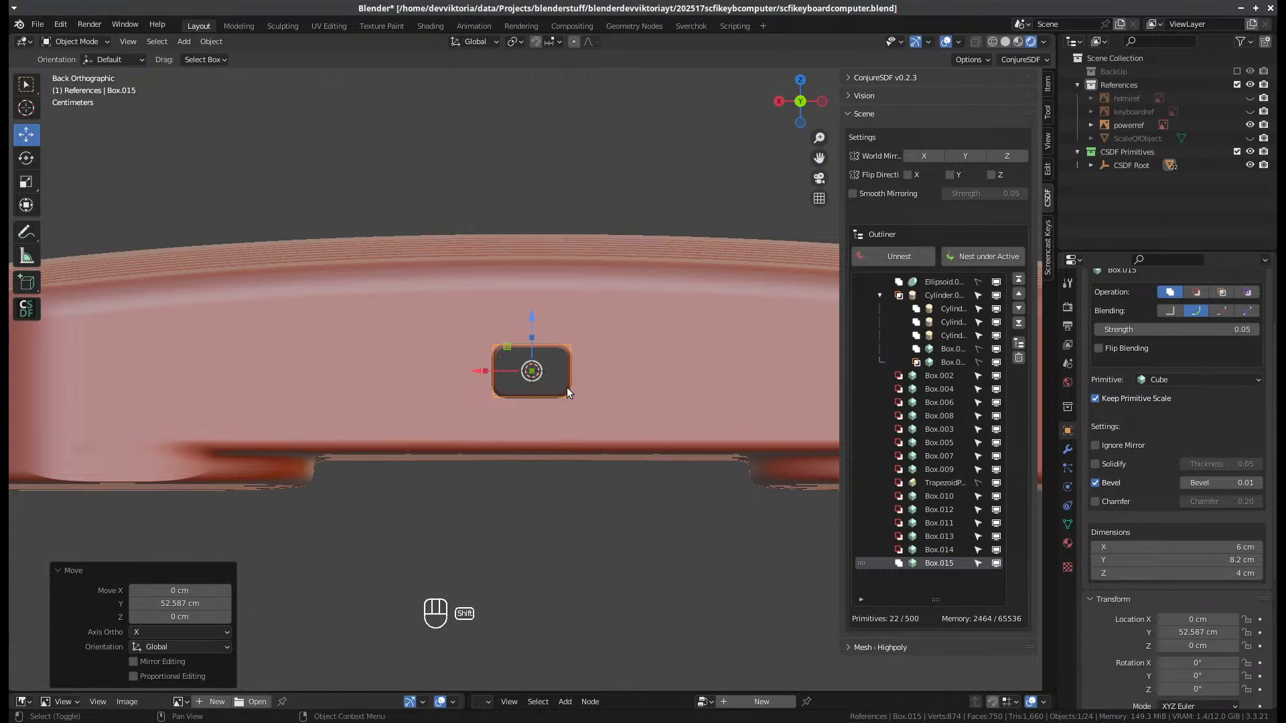
pyautogui.hotkey('shift', 'd')
pyautogui.click(595, 376)
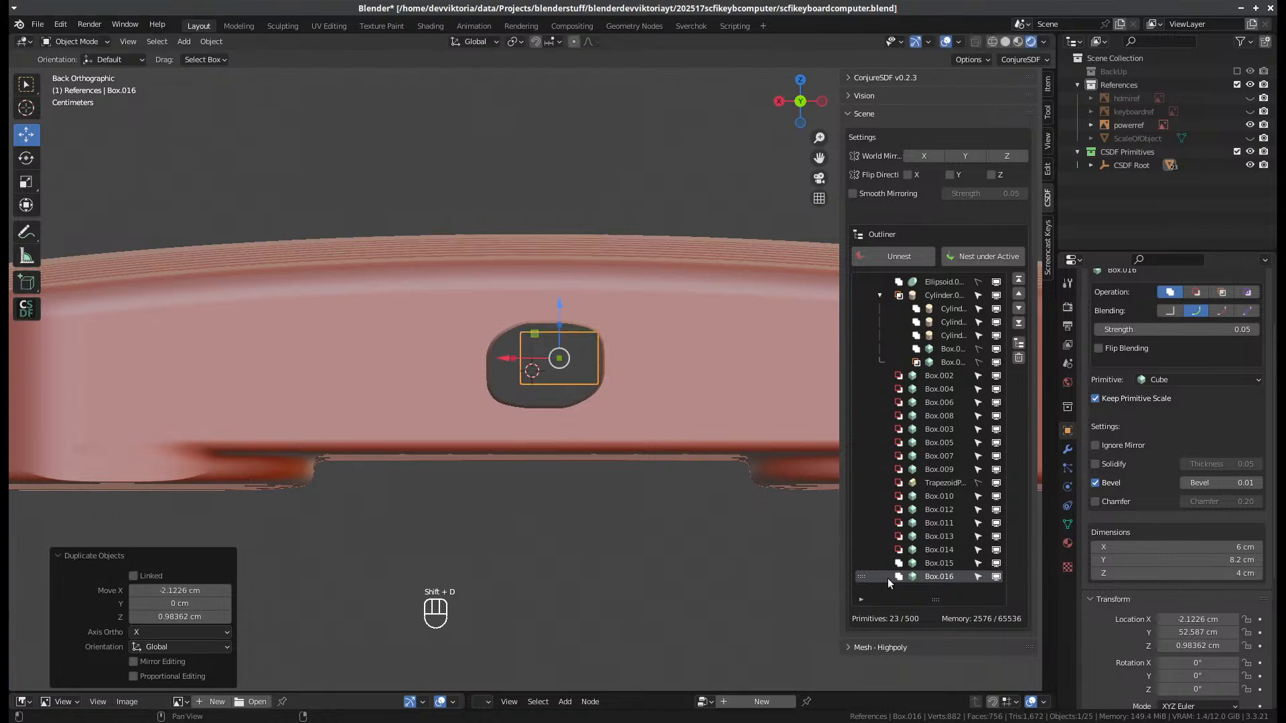
# - Nest the duplicated cube under the original small cube
pyautogui.click(938, 564)
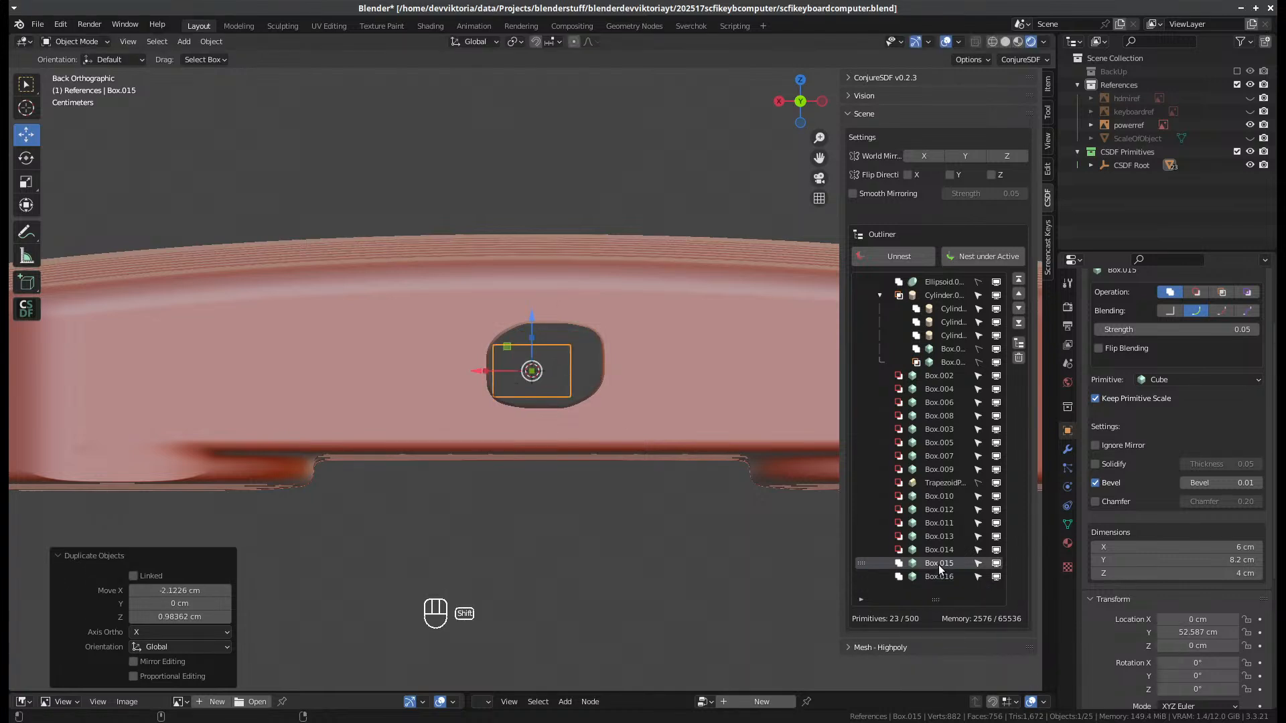
pyautogui.click(584, 382)
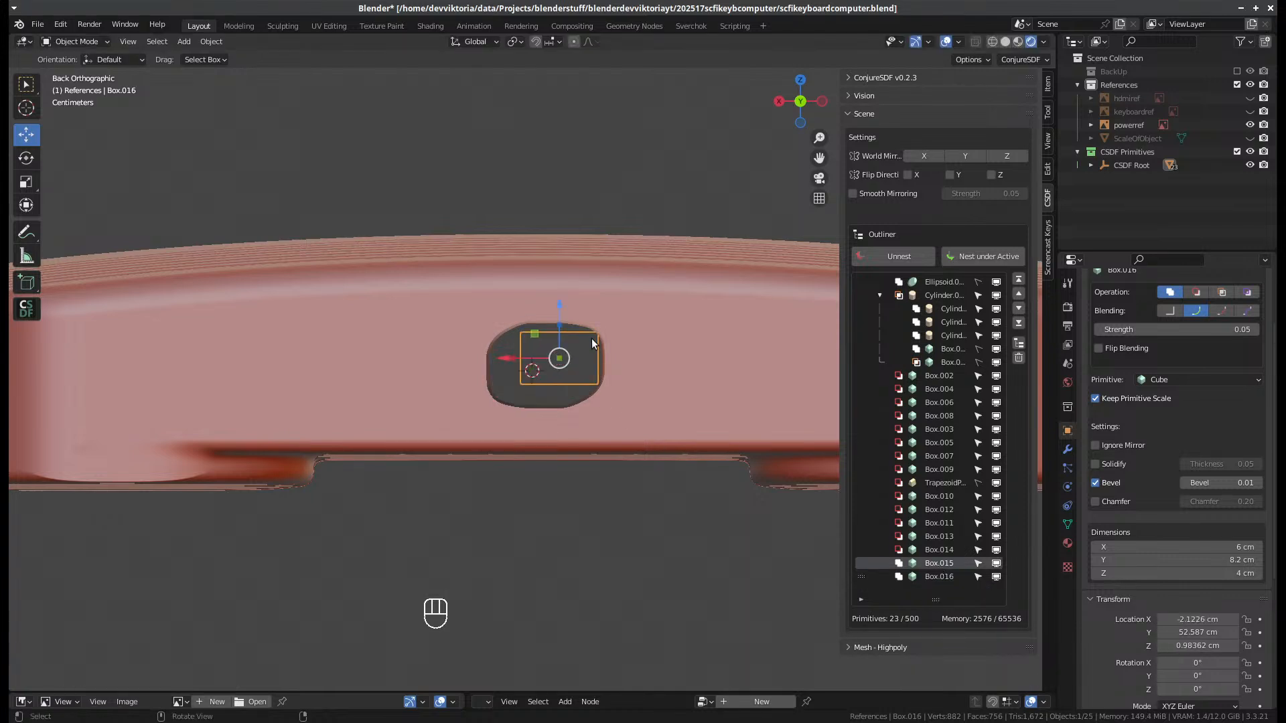
pyautogui.keyDown('shift'); pyautogui.click(508, 397); pyautogui.keyUp('shift')
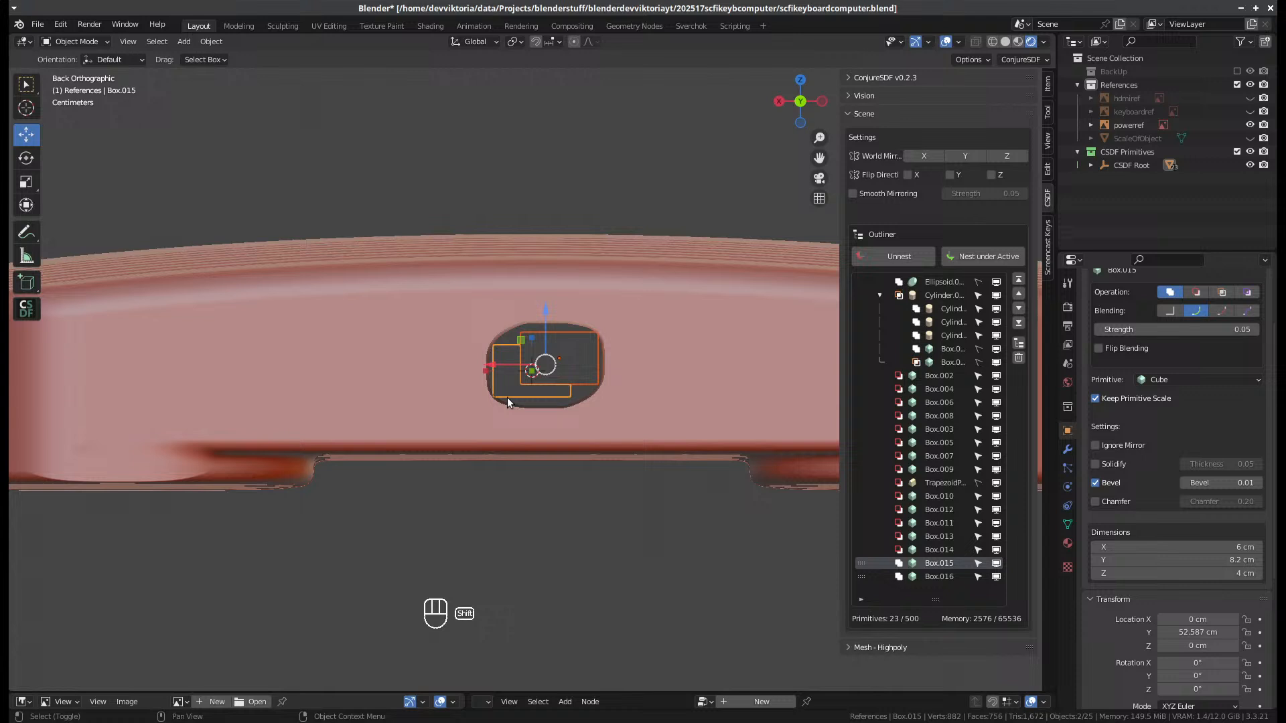
pyautogui.click(982, 256)
# - Rotate the nested cube -45° about the Y axis and change its operation to subtraction
pyautogui.click(945, 579)
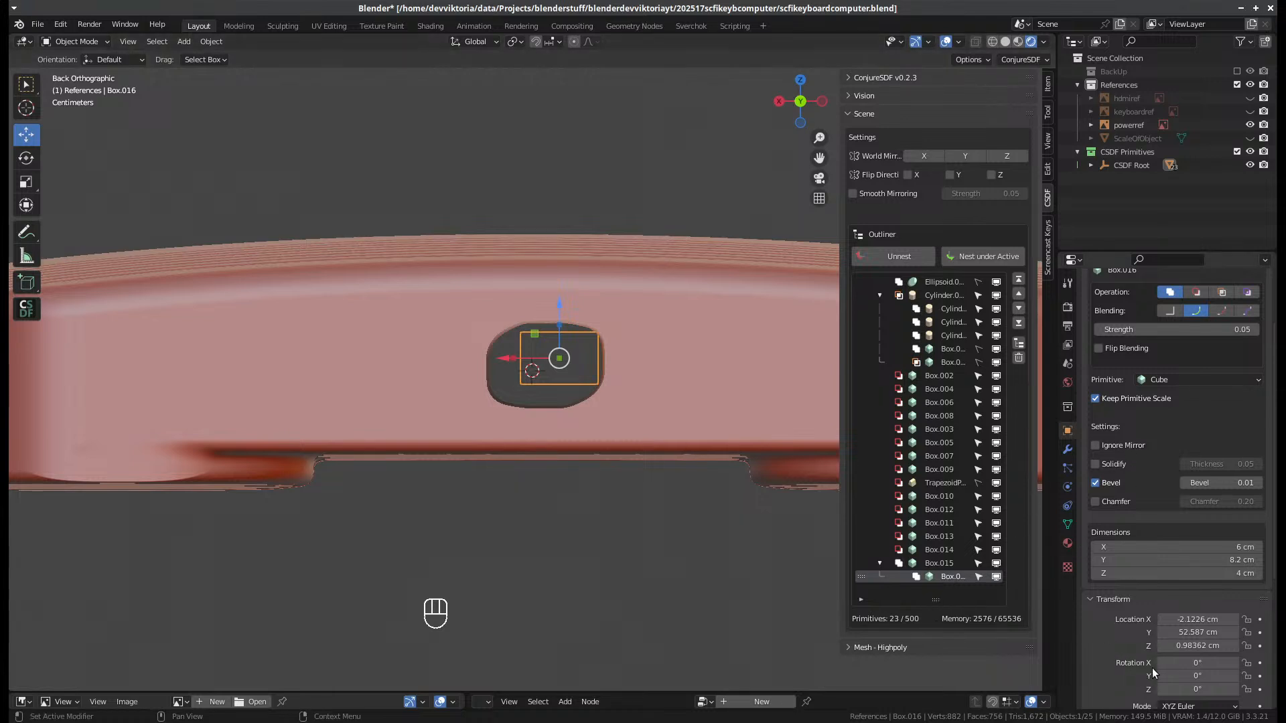
pyautogui.press('r')
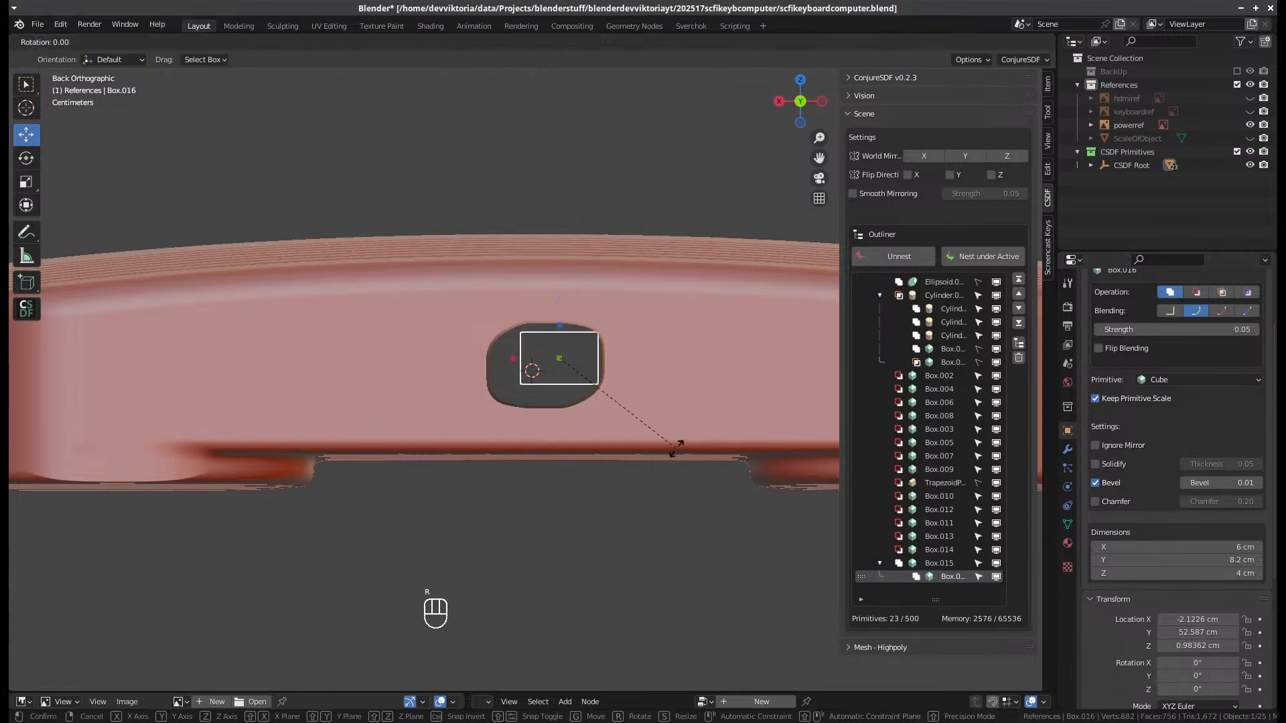
pyautogui.press('y')
pyautogui.press('KP_4')
pyautogui.press('KP_5')
pyautogui.press('KP_Subtract')
pyautogui.press('KP_Enter')
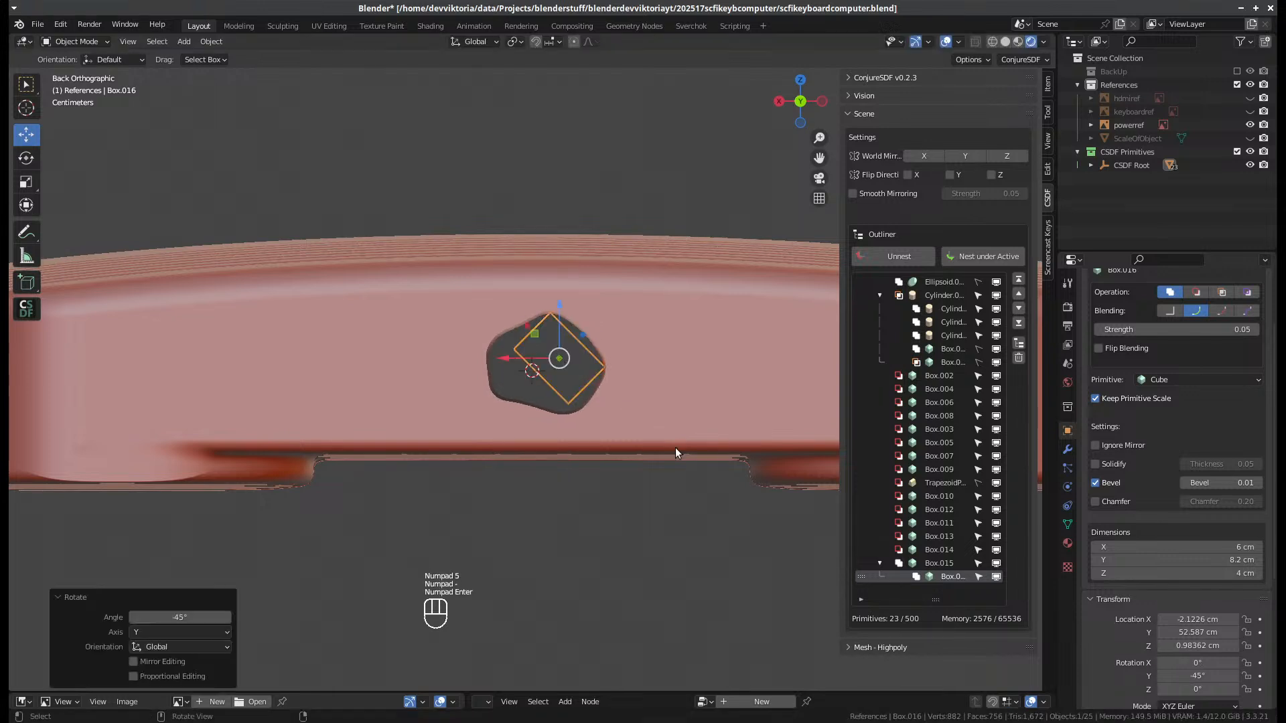
pyautogui.click(1194, 296)
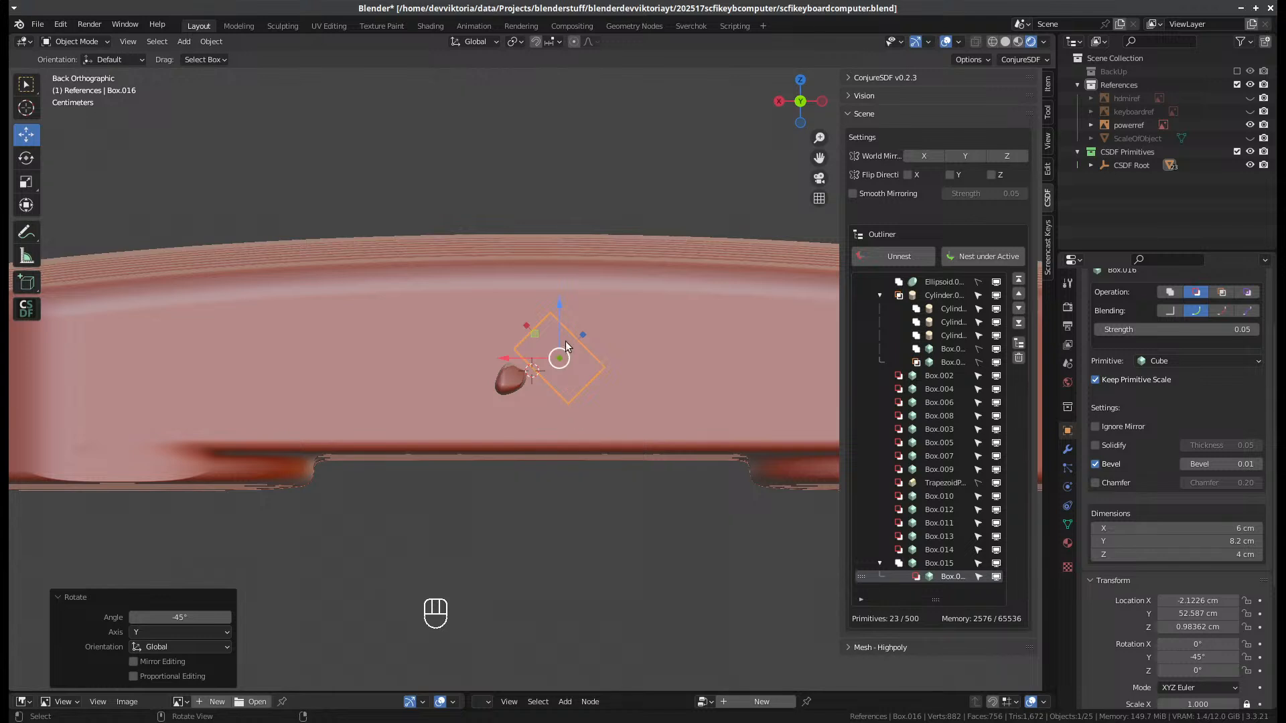
# - Switch the transform orientation to Local and move the rotated cutter about 5.2 cm along its local Z axis
pyautogui.click(515, 42)
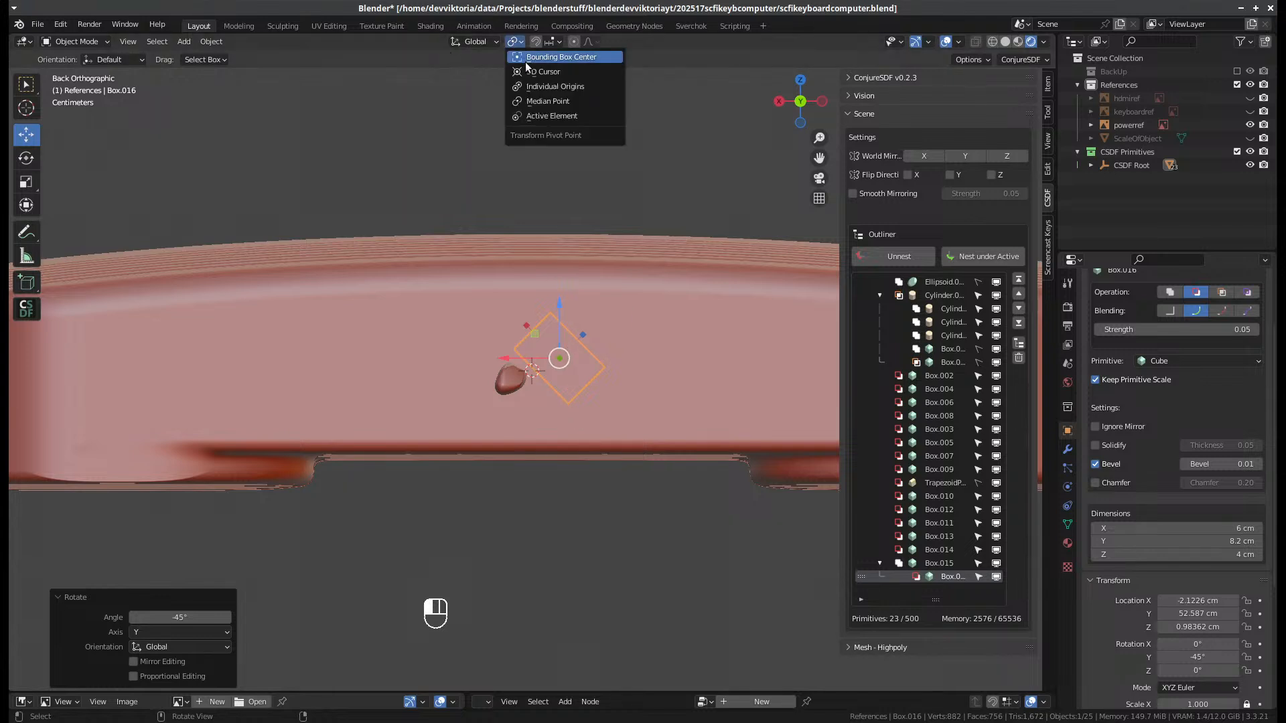
pyautogui.click(469, 42)
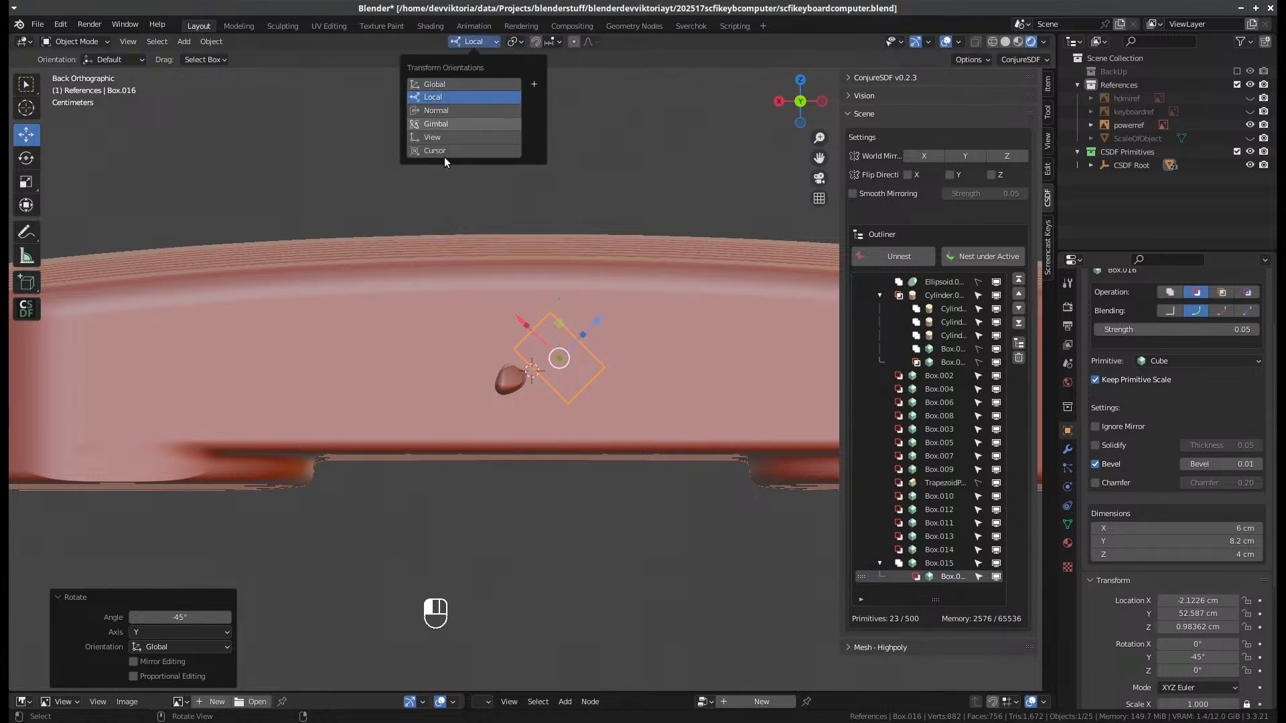
pyautogui.click(456, 98)
pyautogui.moveTo(598, 324); pyautogui.dragTo(651, 276)
# - Reduce the cutter's blending strength to 0.00 and move it about -2.7 cm along local Z to chamfer the socket's upper corner
pyautogui.click(1151, 330)
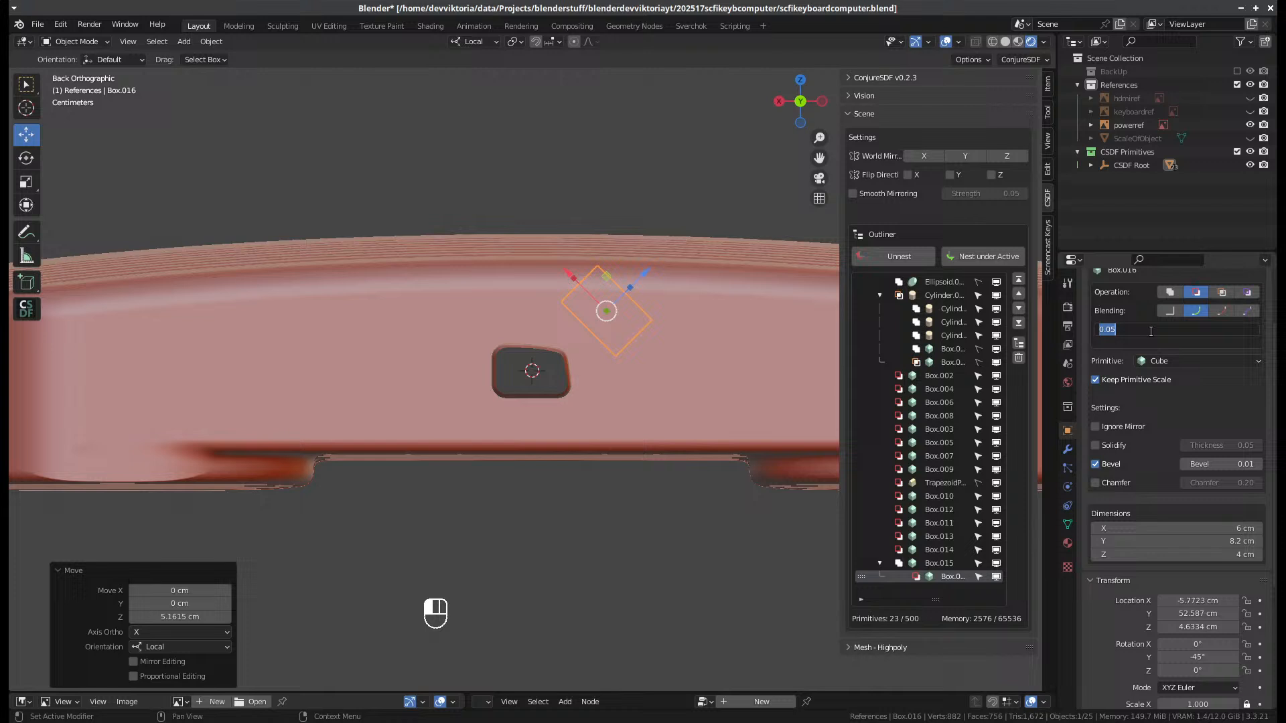
pyautogui.click(1111, 330)
pyautogui.write('01')
pyautogui.press('Return')
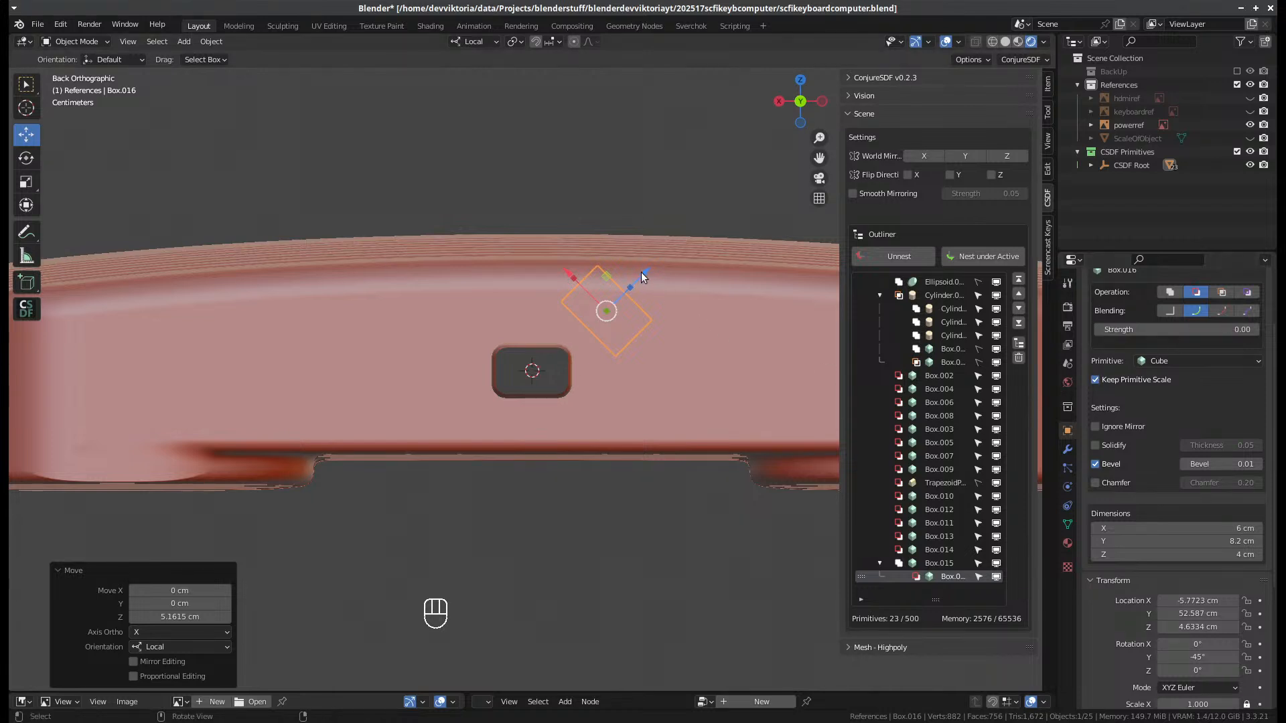
pyautogui.moveTo(641, 275); pyautogui.dragTo(612, 298)
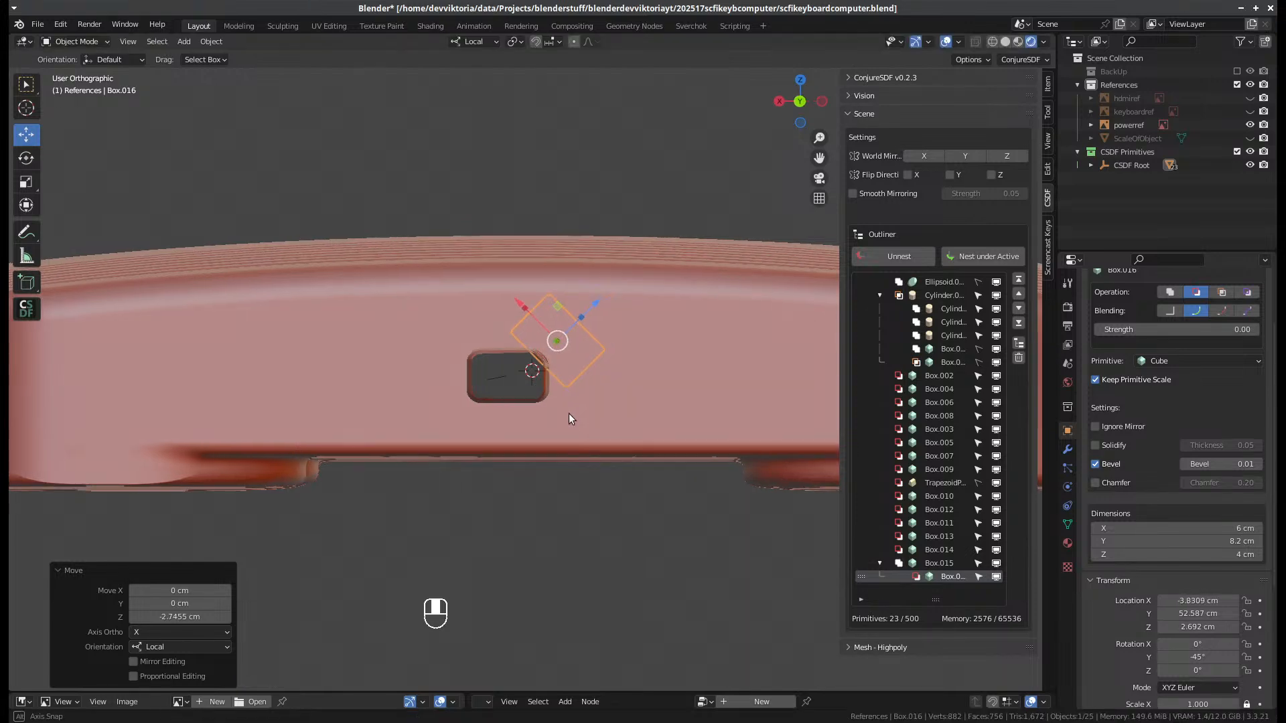
# - Set the corner cutter's Y dimension to 16 cm
pyautogui.moveTo(569, 413); pyautogui.dragTo(284, 469, button='middle')
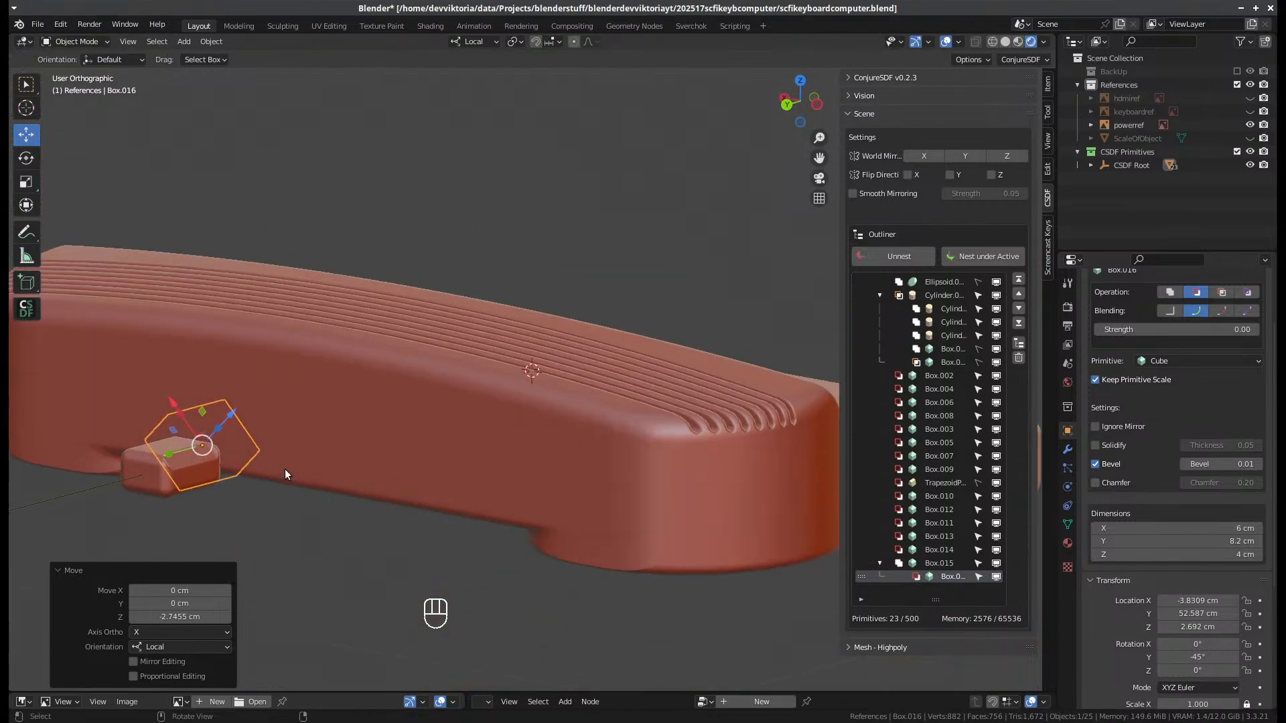
pyautogui.click(1177, 541)
pyautogui.write('16')
pyautogui.press('Return')
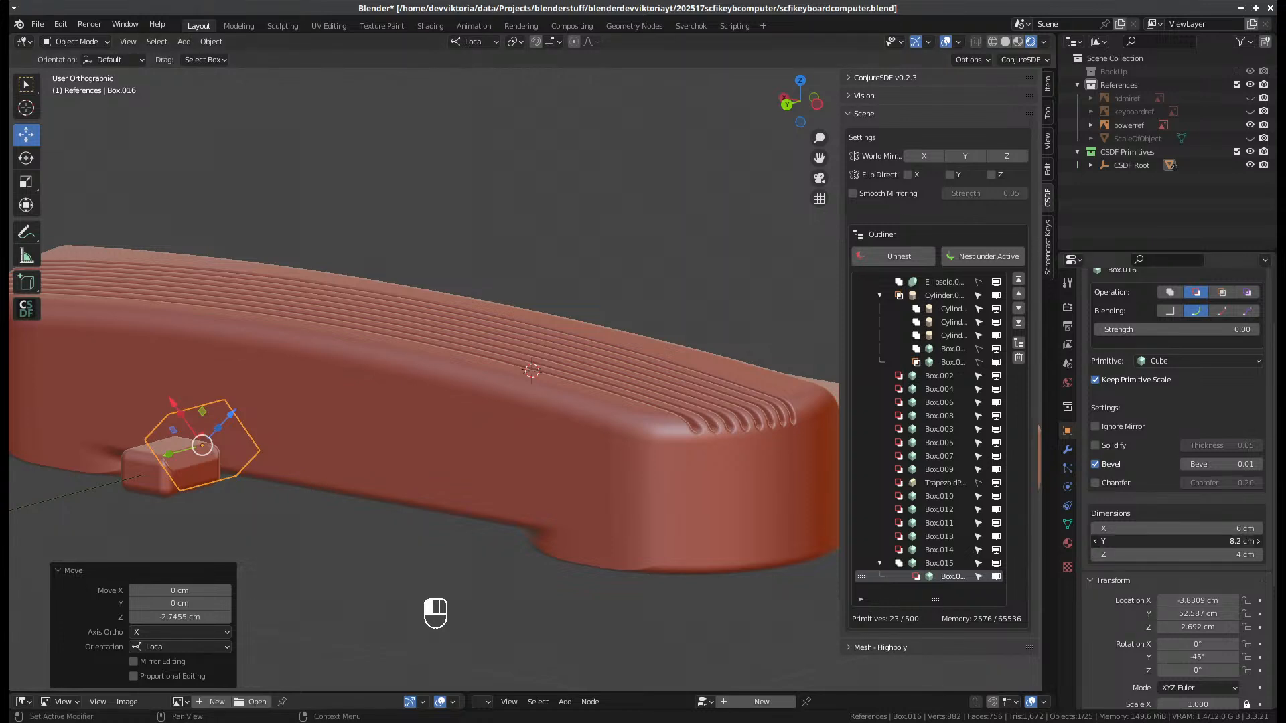
# - Duplicate the corner cutter and move the copy about 8.4 cm along global X to the socket's opposite upper corner
pyautogui.moveTo(390, 532); pyautogui.dragTo(466, 497, button='middle')
pyautogui.press('ctrl+KP_1')
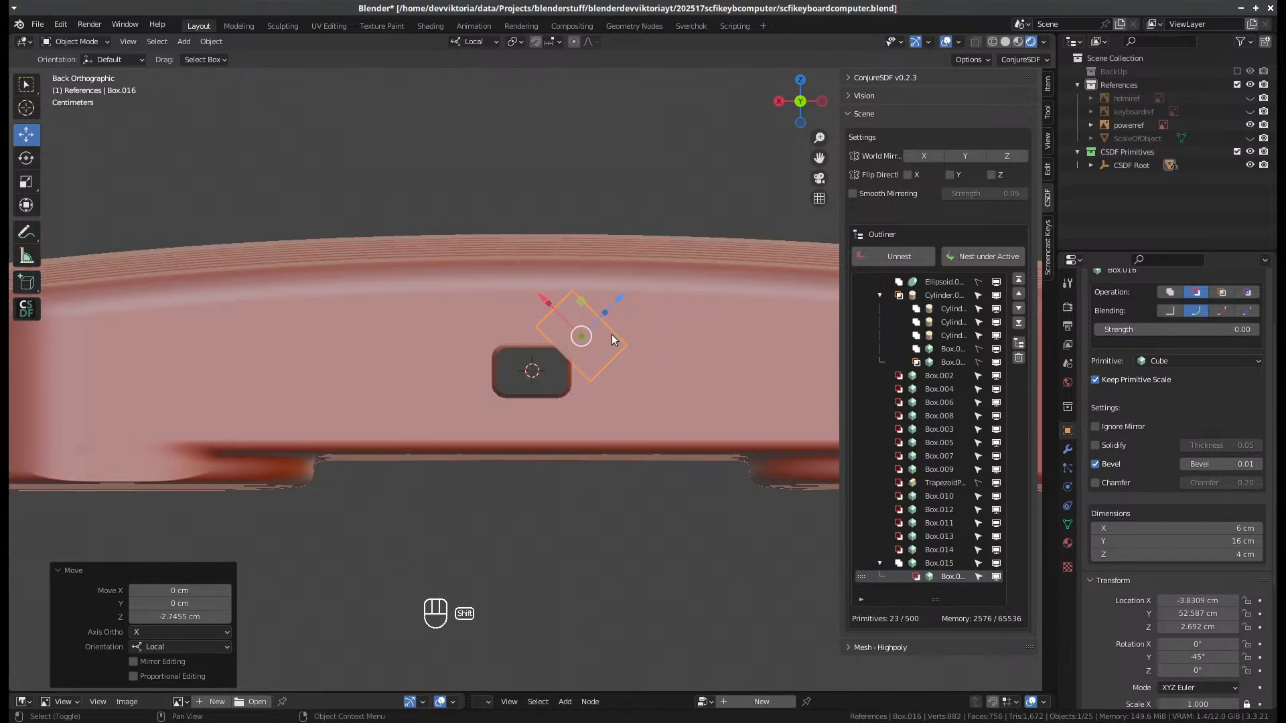
pyautogui.hotkey('shift', 'd')
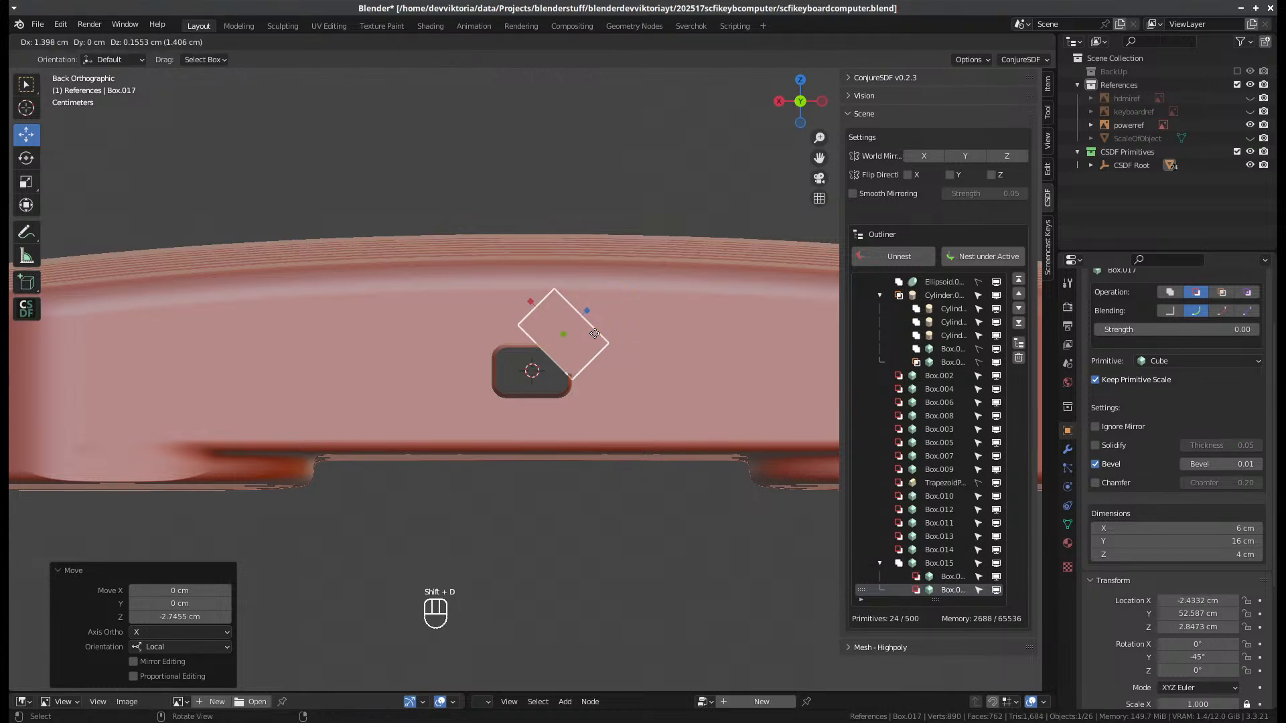
pyautogui.press('x')
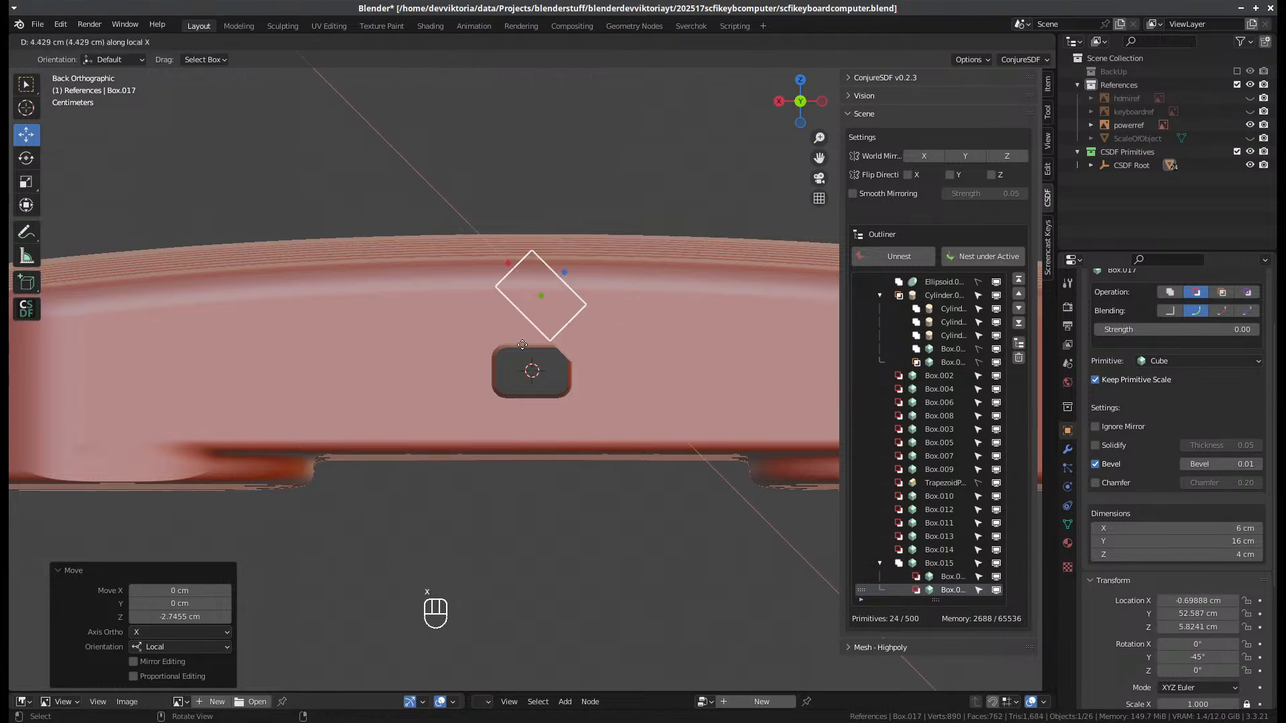
pyautogui.press('x')
pyautogui.click(509, 348)
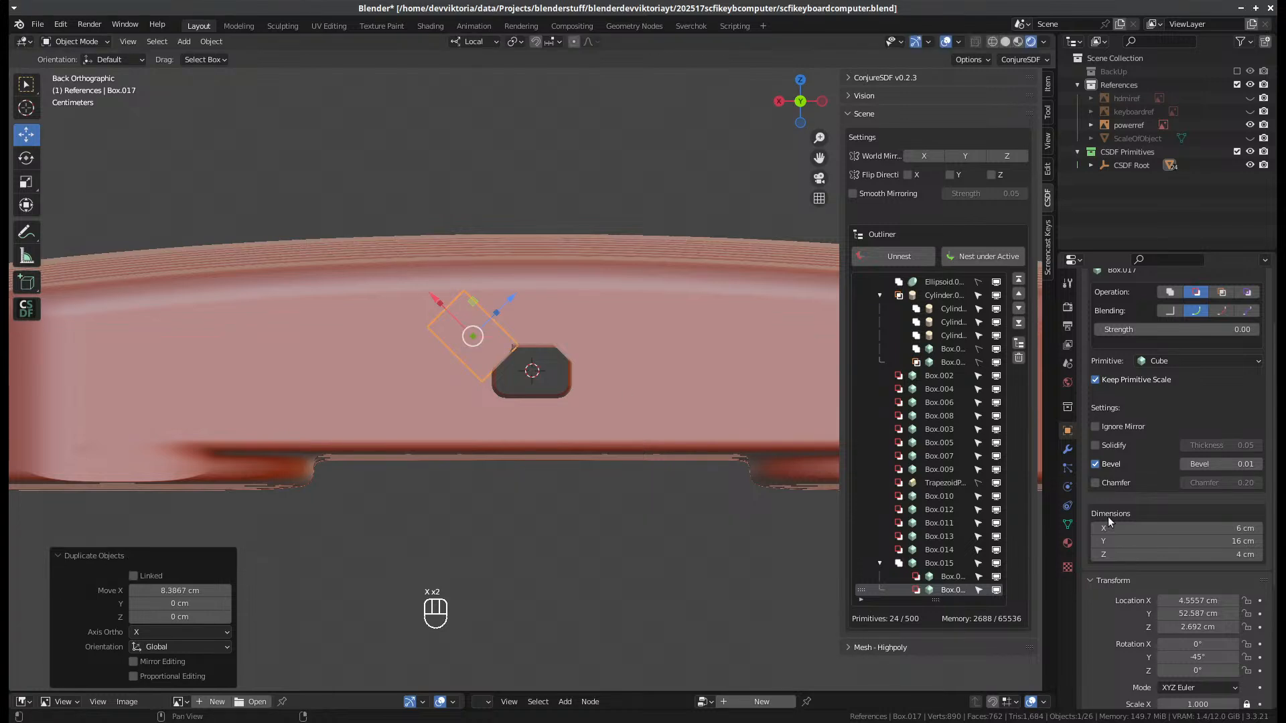
# - Set the copied corner cutter's Y rotation to 45° and move it about -0.59 cm along its local Z axis
pyautogui.click(1192, 657)
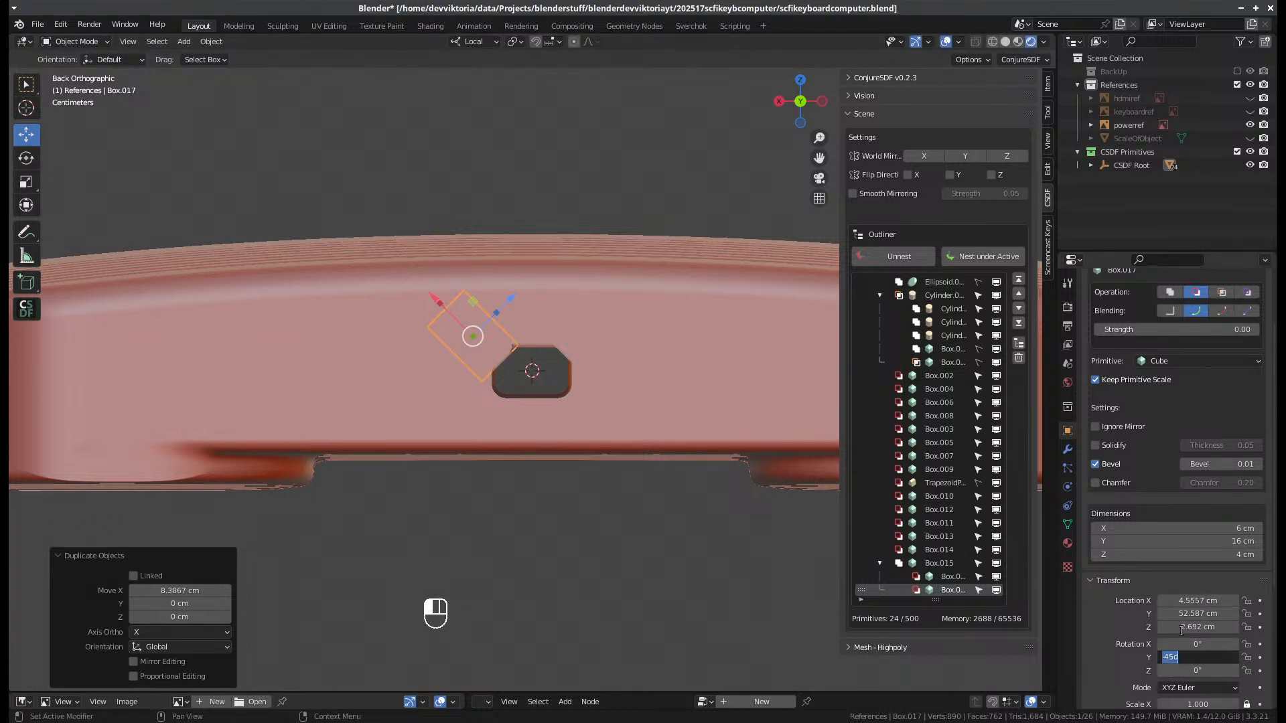
pyautogui.write('45')
pyautogui.press('Return')
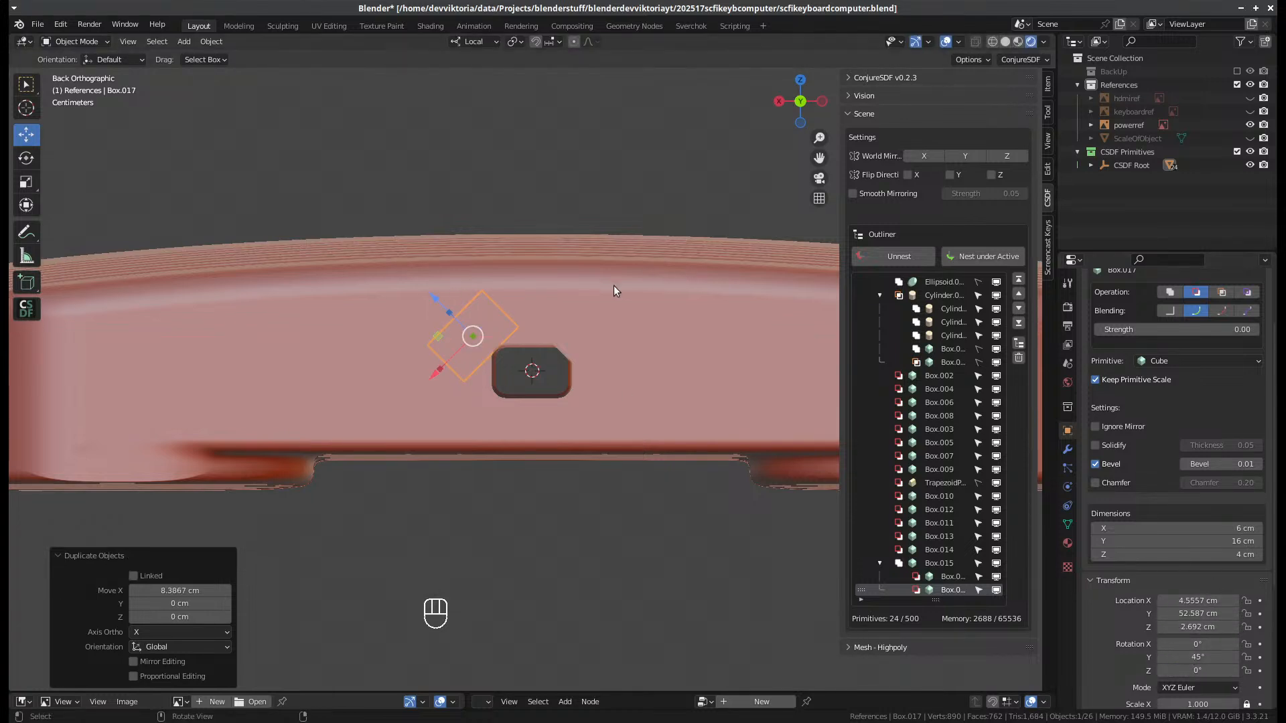
pyautogui.press('g')
pyautogui.press('z')
pyautogui.press('z')
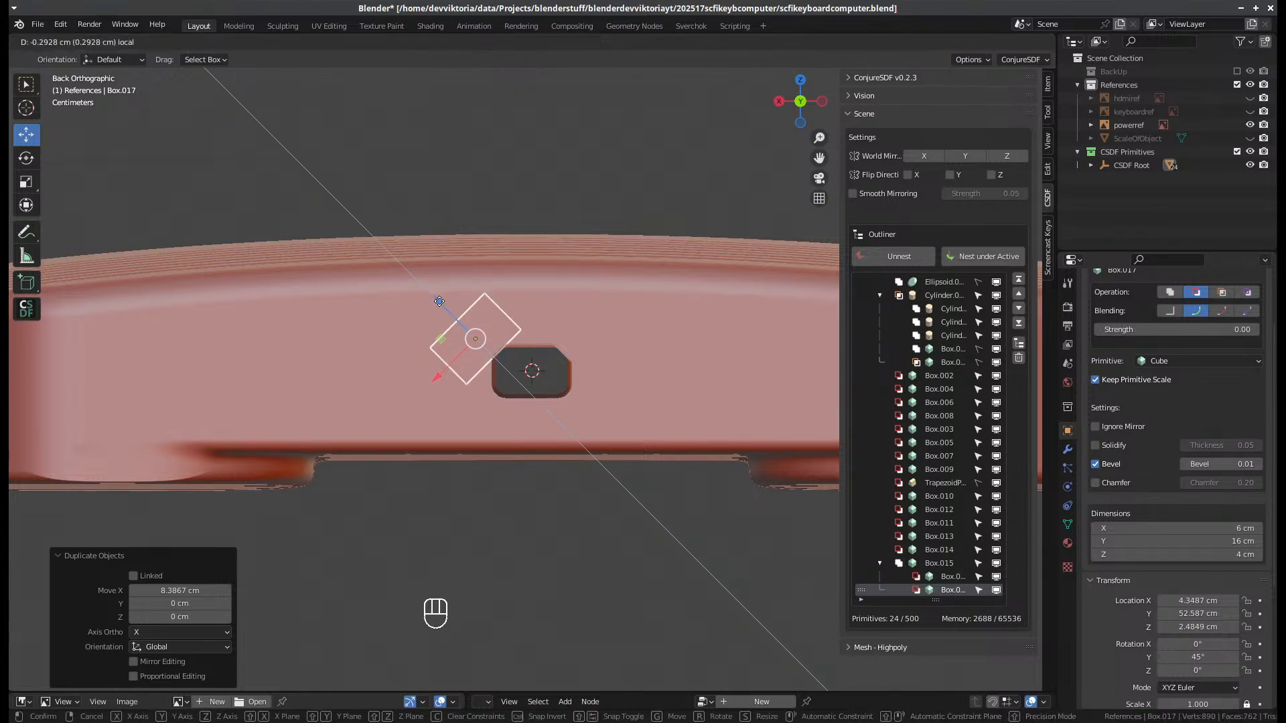
pyautogui.click(441, 302)
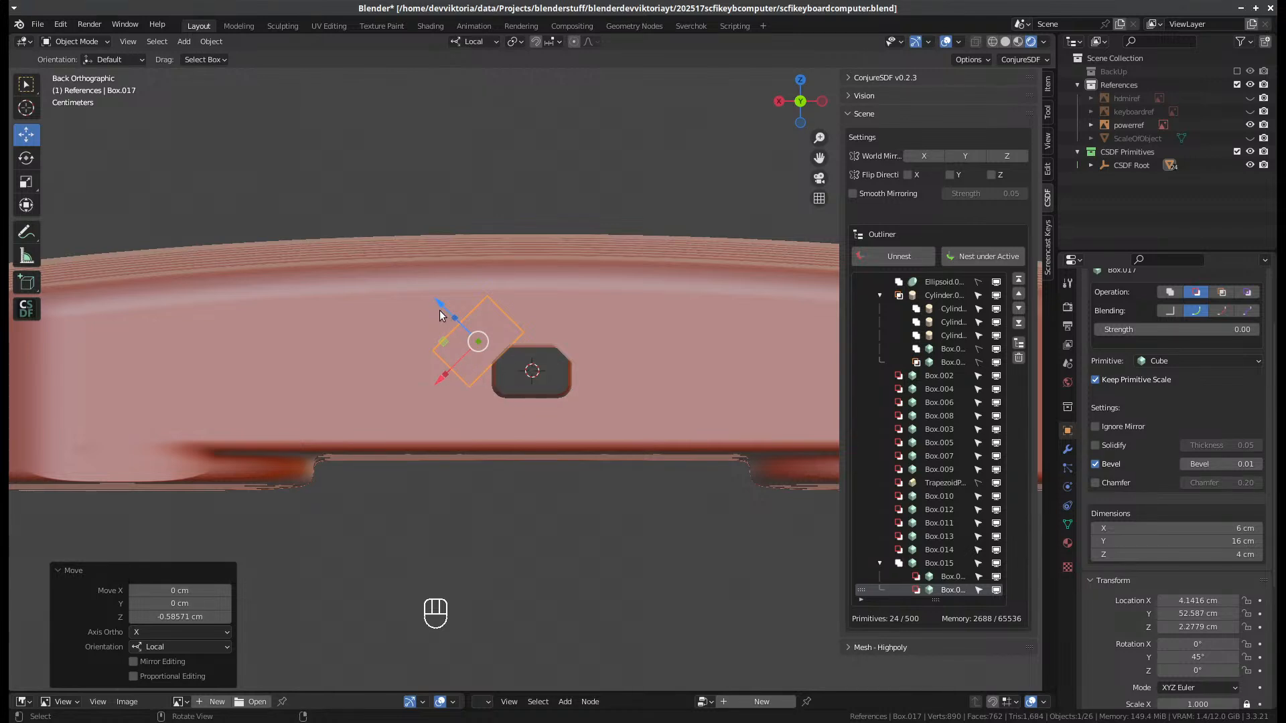
# - Fine-tune the copied cutter along local Z by about 0.18 cm and then -0.07 cm to match the opposite chamfer
pyautogui.moveTo(440, 304); pyautogui.dragTo(439, 301)
pyautogui.press('ctrl+KP_1')
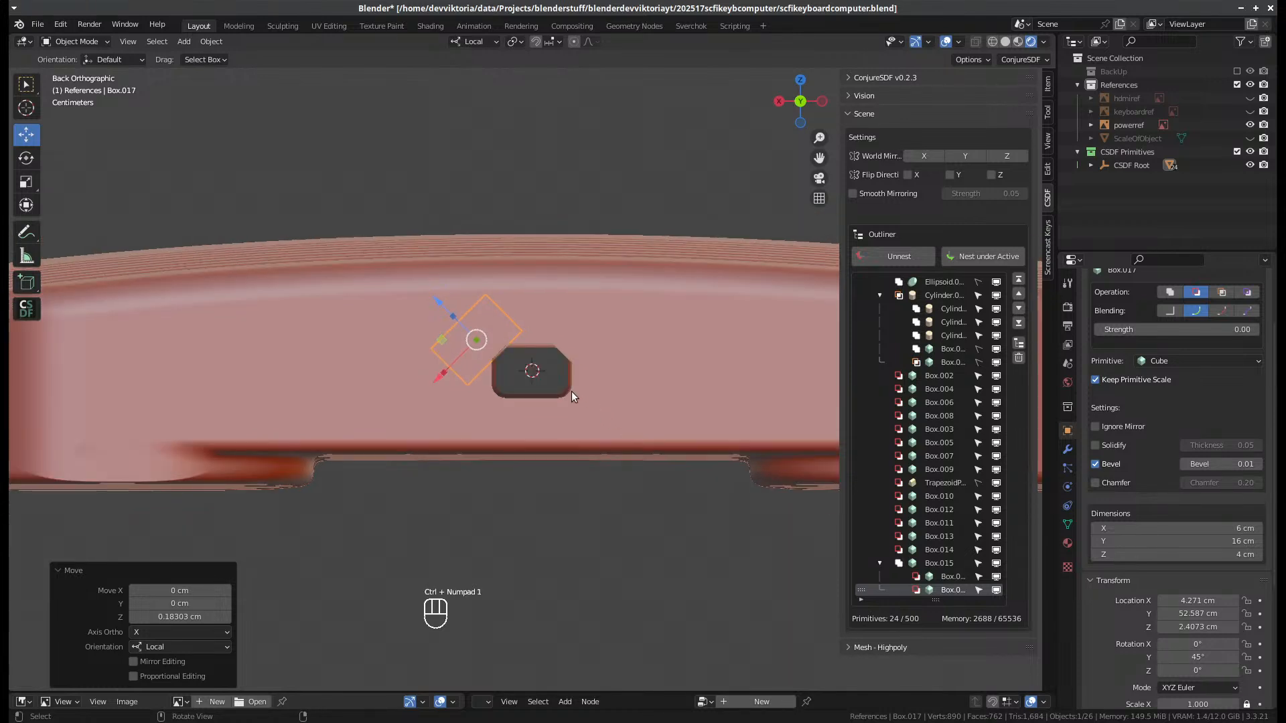
pyautogui.click(547, 510)
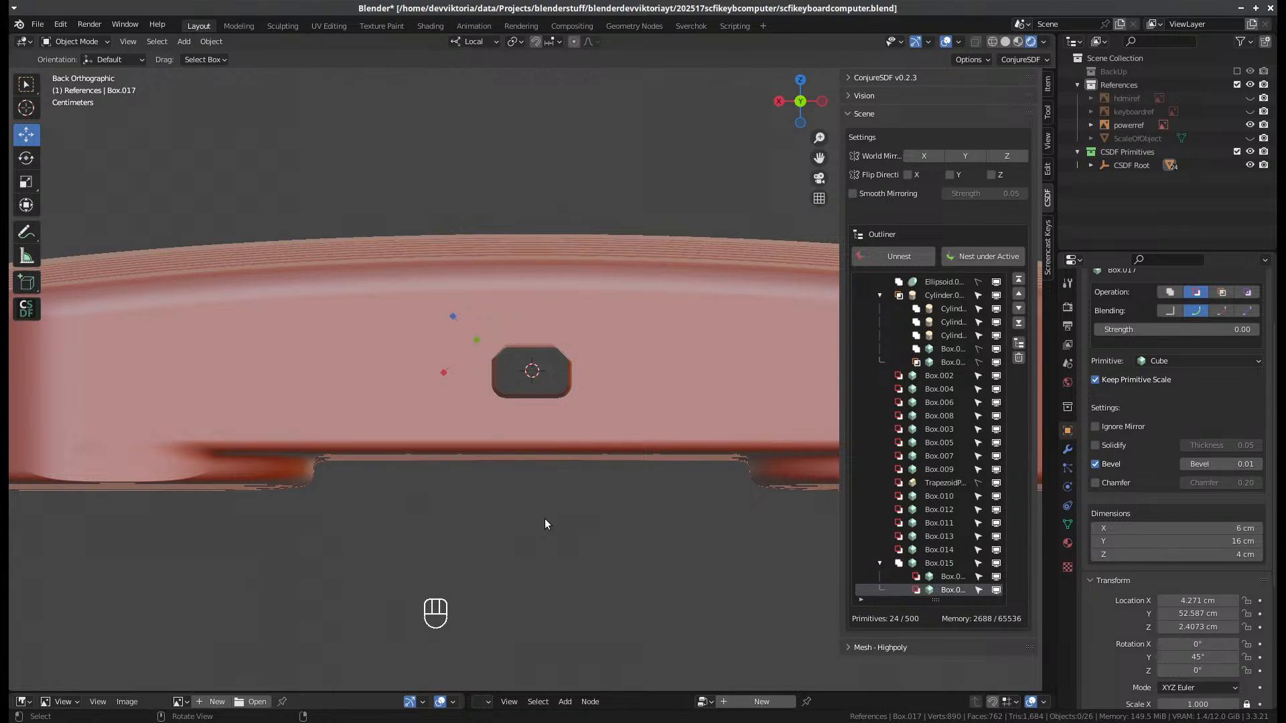
pyautogui.click(948, 591)
pyautogui.moveTo(437, 301); pyautogui.dragTo(440, 301)
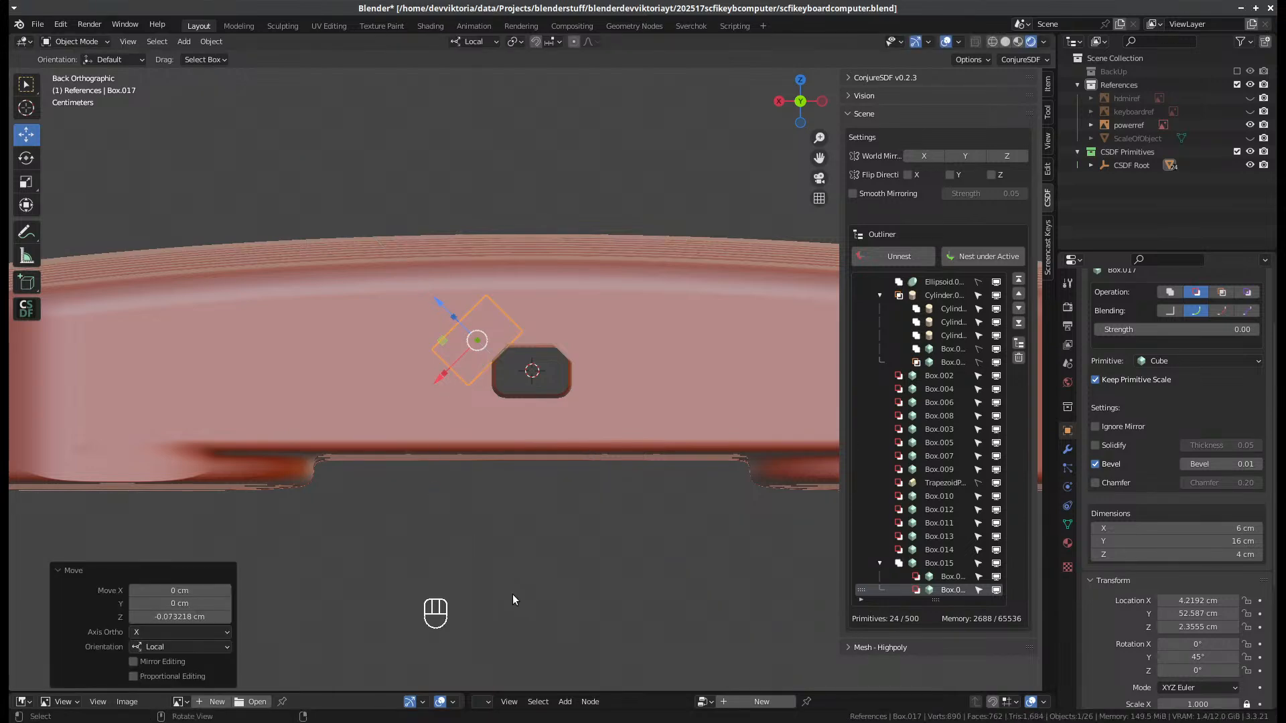
pyautogui.click(566, 553)
# - Duplicate the second corner cutter in place and set the new copy's Y rotation to 0°
pyautogui.moveTo(566, 553); pyautogui.dragTo(275, 564, button='middle')
pyautogui.scroll(1, 316, 522)
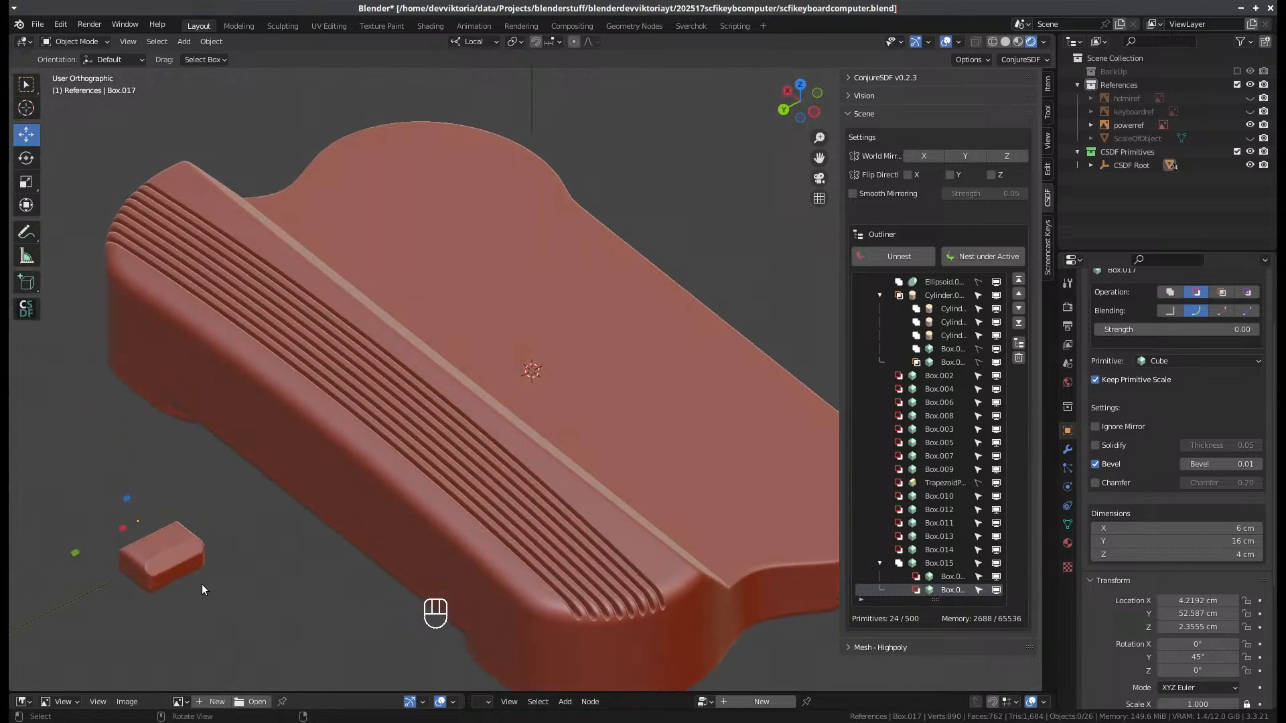
pyautogui.moveTo(195, 586); pyautogui.dragTo(188, 363, button='middle')
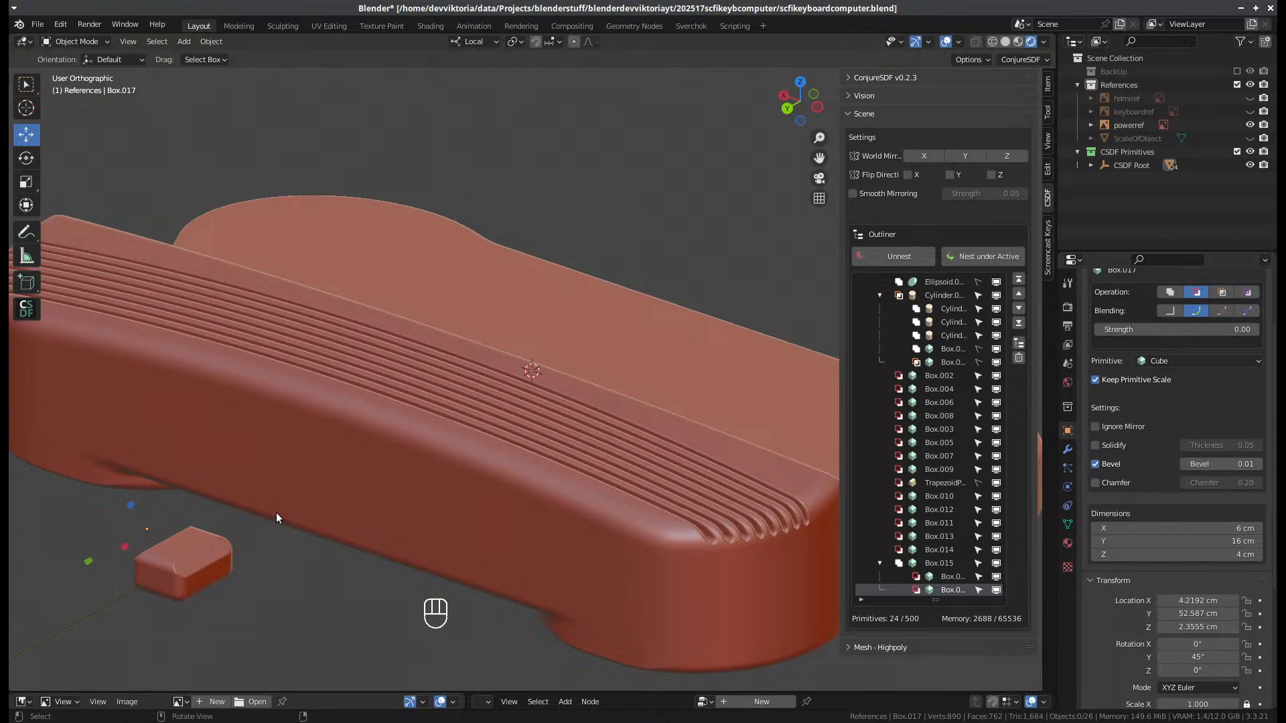
pyautogui.moveTo(277, 513); pyautogui.dragTo(107, 505, button='middle')
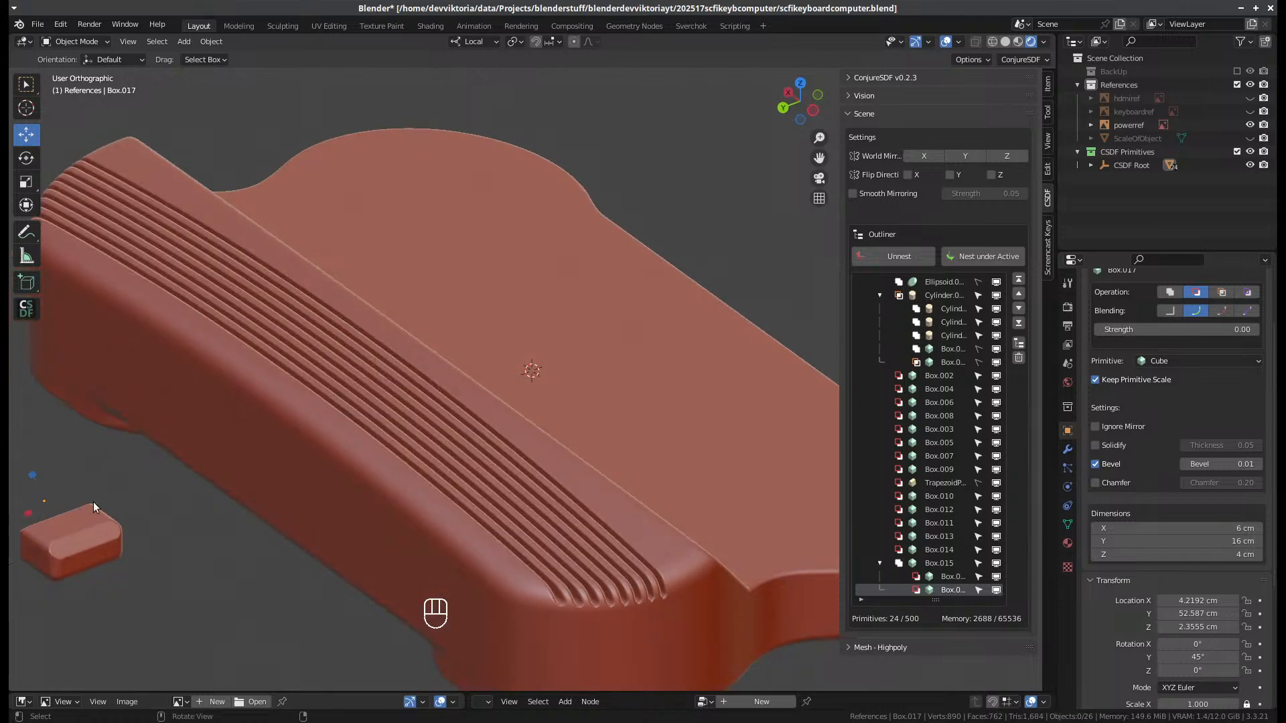
pyautogui.moveTo(133, 585); pyautogui.dragTo(383, 567, button='middle')
pyautogui.click(951, 589)
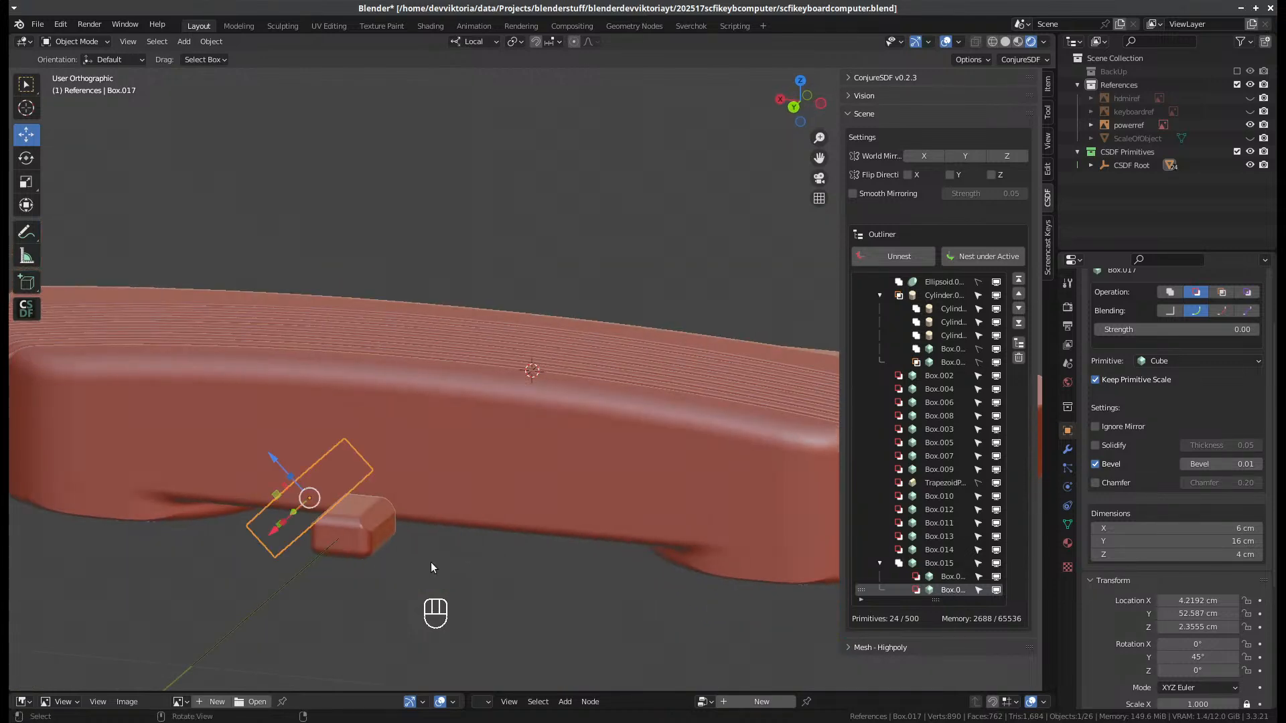
pyautogui.hotkey('shift', 'd')
pyautogui.press('Escape')
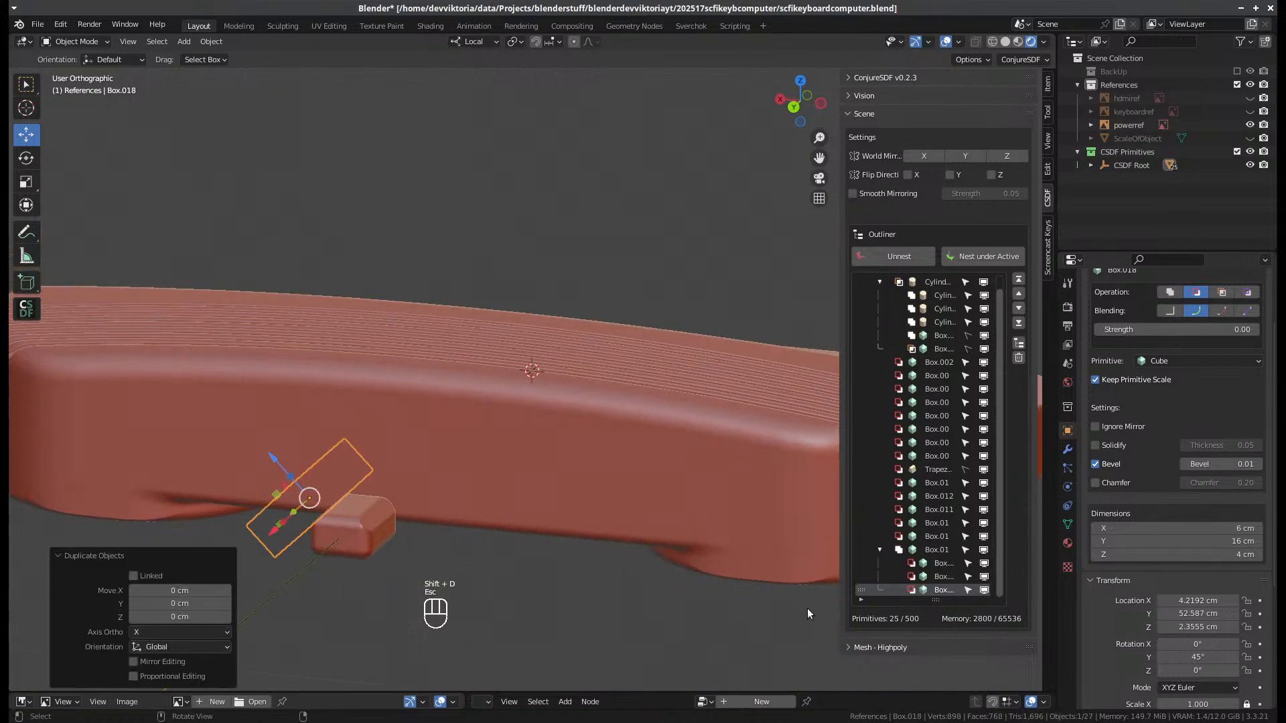
pyautogui.scroll(-2, 1163, 618)
pyautogui.click(1197, 603)
pyautogui.write('0')
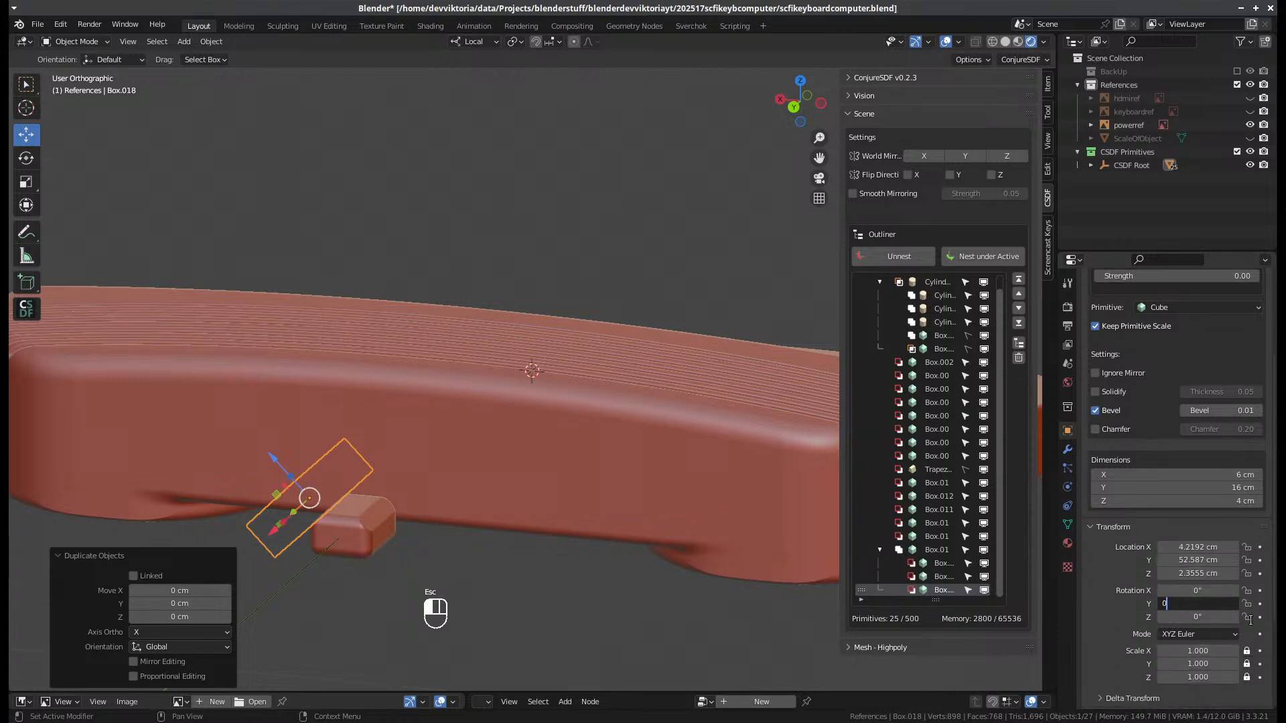
pyautogui.press('Return')
# - Move the unrotated cutter about -4 cm along X and about 5.9 cm along Y to the socket's outer end
pyautogui.moveTo(415, 558); pyautogui.dragTo(300, 635, button='middle')
pyautogui.press('KP_7')
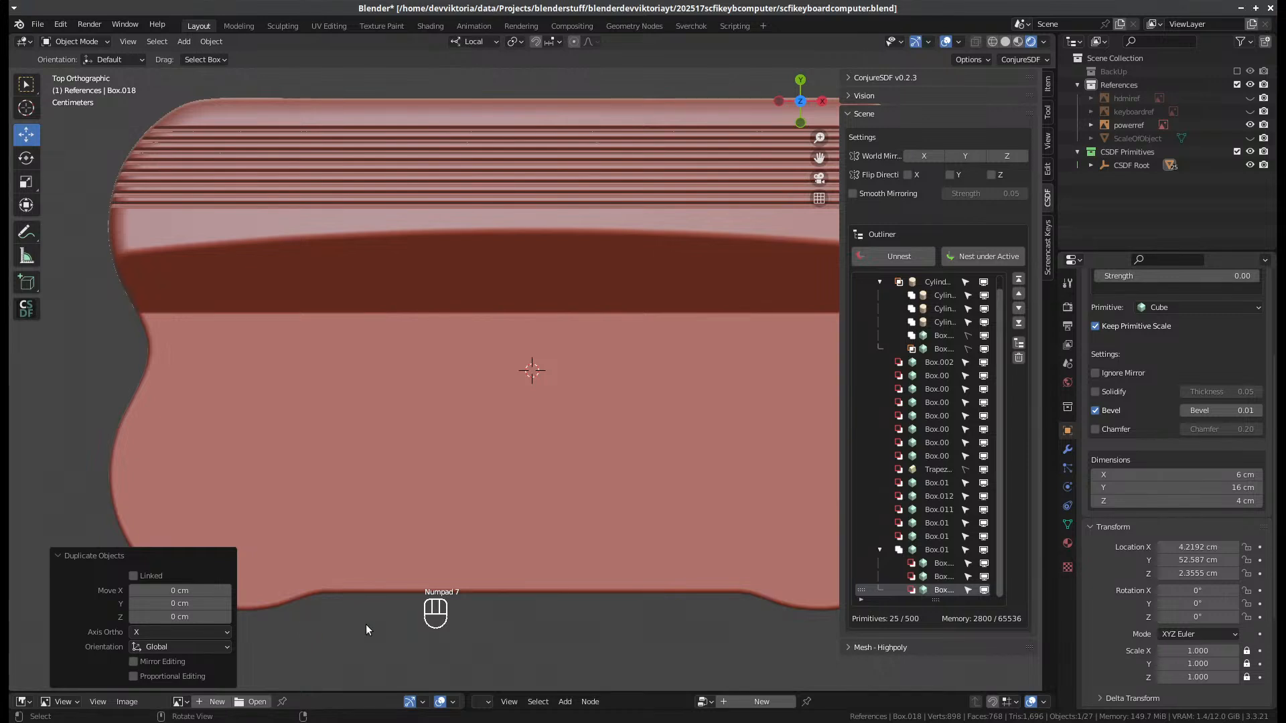
pyautogui.press('KP_Decimal')
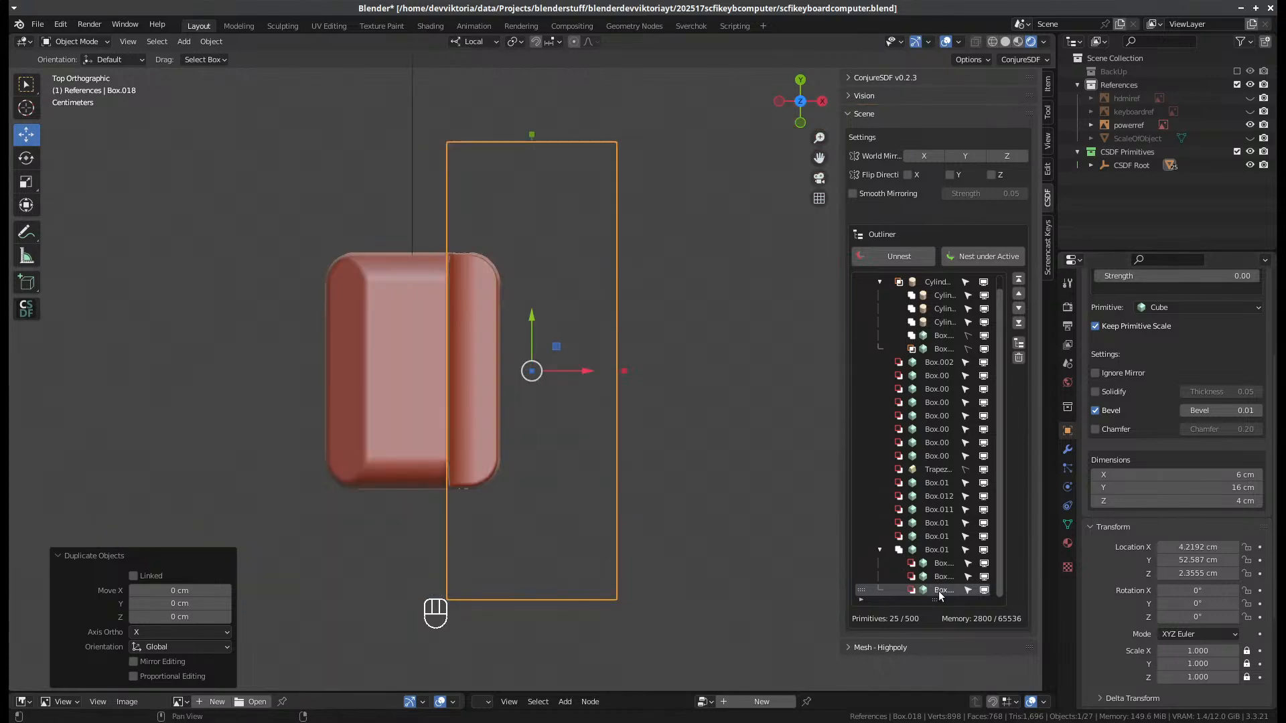
pyautogui.moveTo(691, 521); pyautogui.dragTo(533, 517, button='middle')
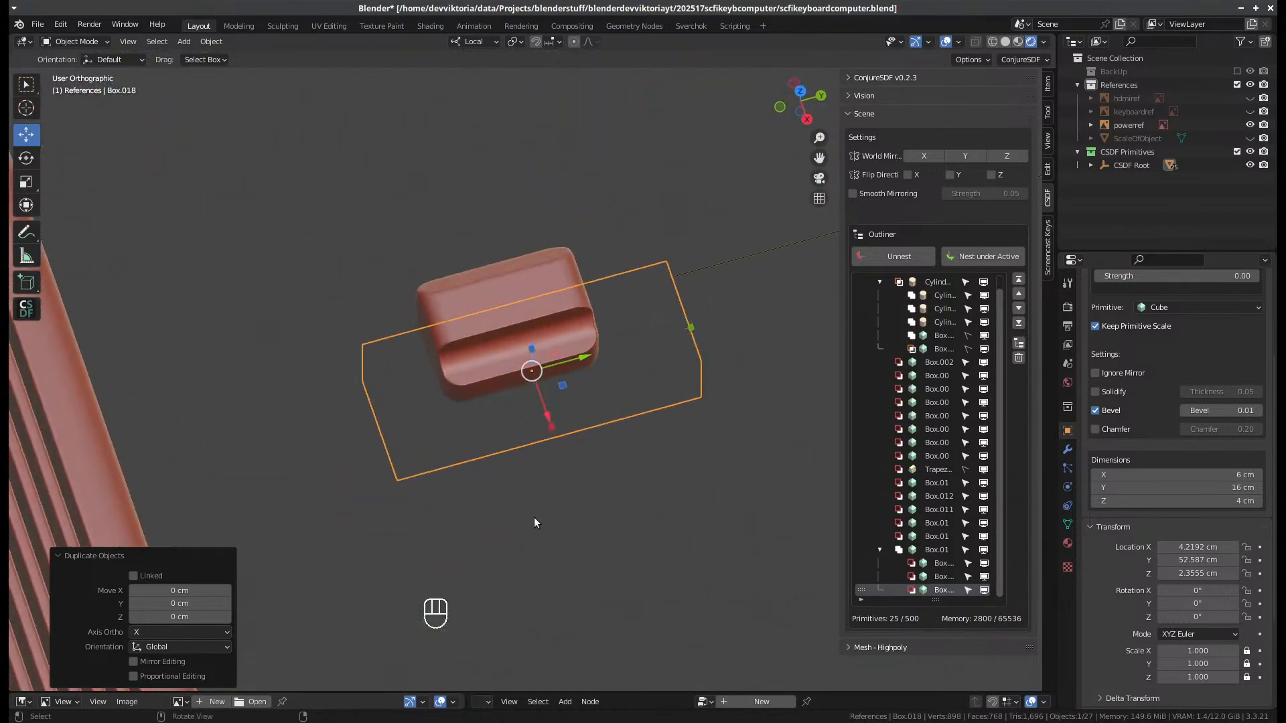
pyautogui.press('KP_7')
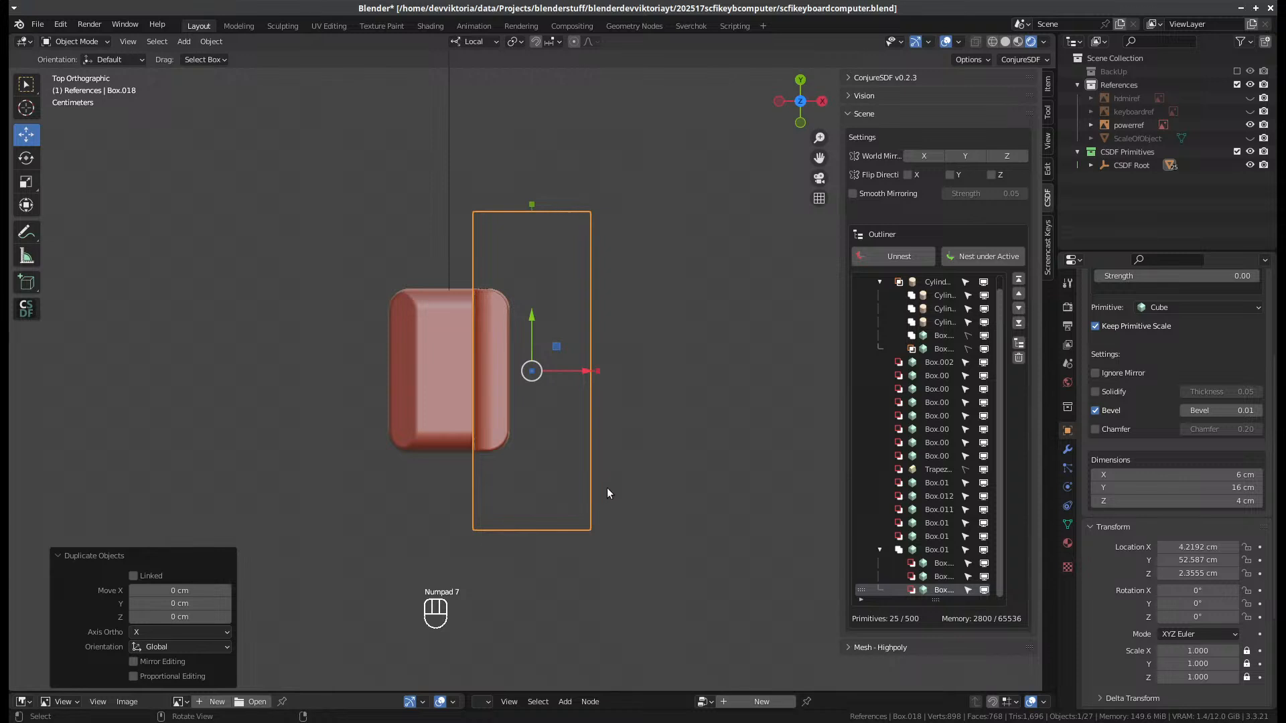
pyautogui.scroll(2, 607, 493)
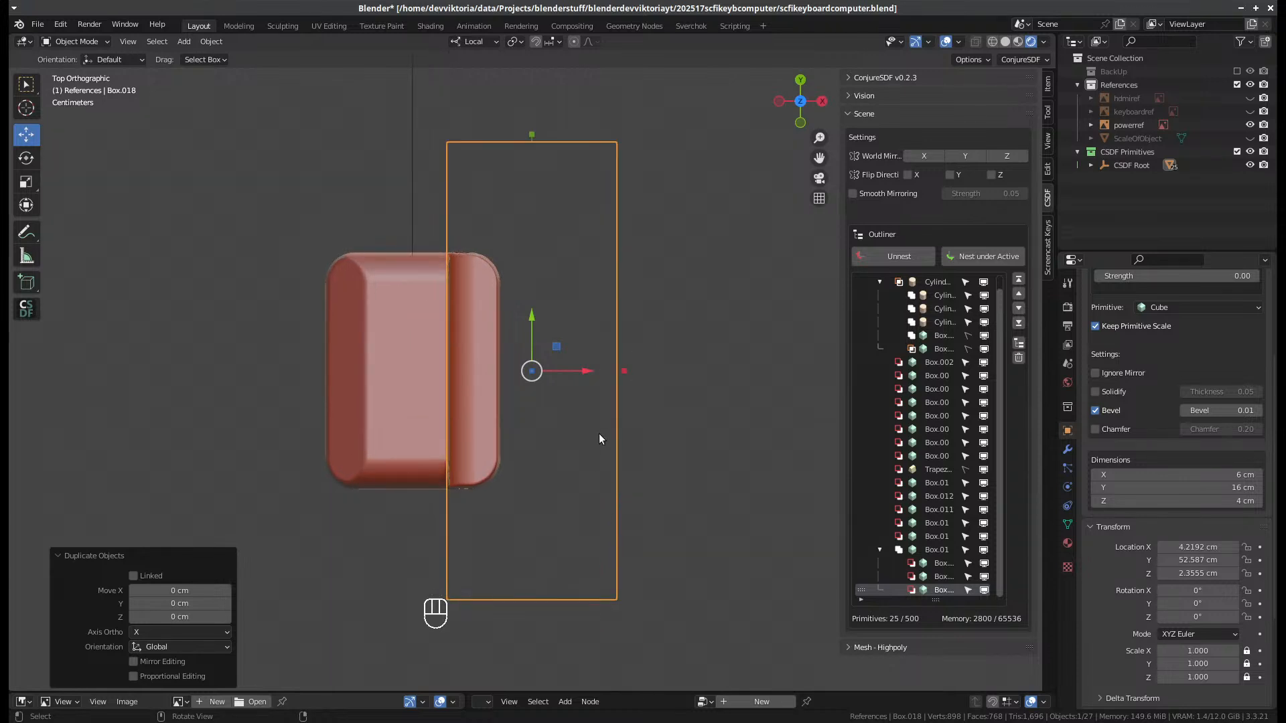
pyautogui.moveTo(584, 373); pyautogui.dragTo(473, 372)
pyautogui.moveTo(417, 322); pyautogui.dragTo(416, 154)
# - Resize the end cutter to 11 cm in X and 3.9 cm in Y, and move it about -0.78 cm along Y
pyautogui.moveTo(1175, 488); pyautogui.dragTo(1077, 487)
pyautogui.moveTo(1175, 474); pyautogui.dragTo(1220, 475)
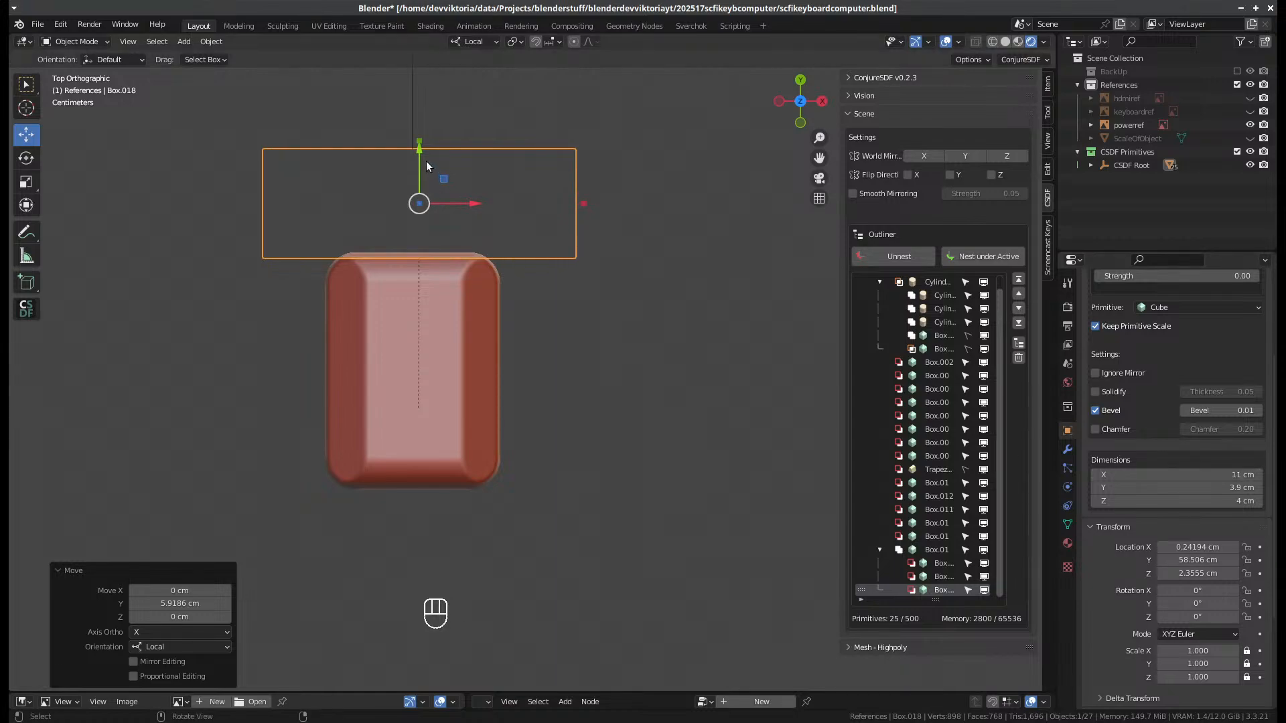
pyautogui.moveTo(414, 151); pyautogui.dragTo(413, 175)
# - Lower the end cutter about 2.2 cm along Z and set its Z dimension to 6.8 cm
pyautogui.moveTo(549, 492); pyautogui.dragTo(393, 343, button='middle')
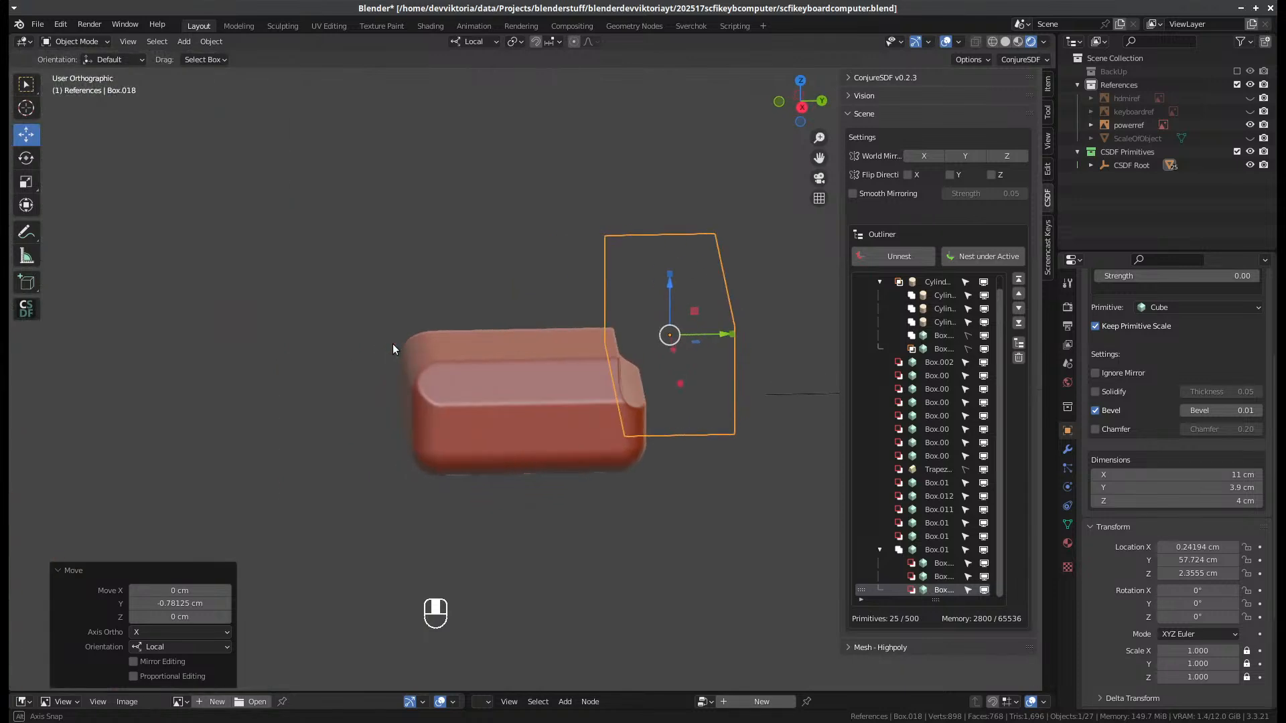
pyautogui.moveTo(668, 287); pyautogui.dragTo(663, 354)
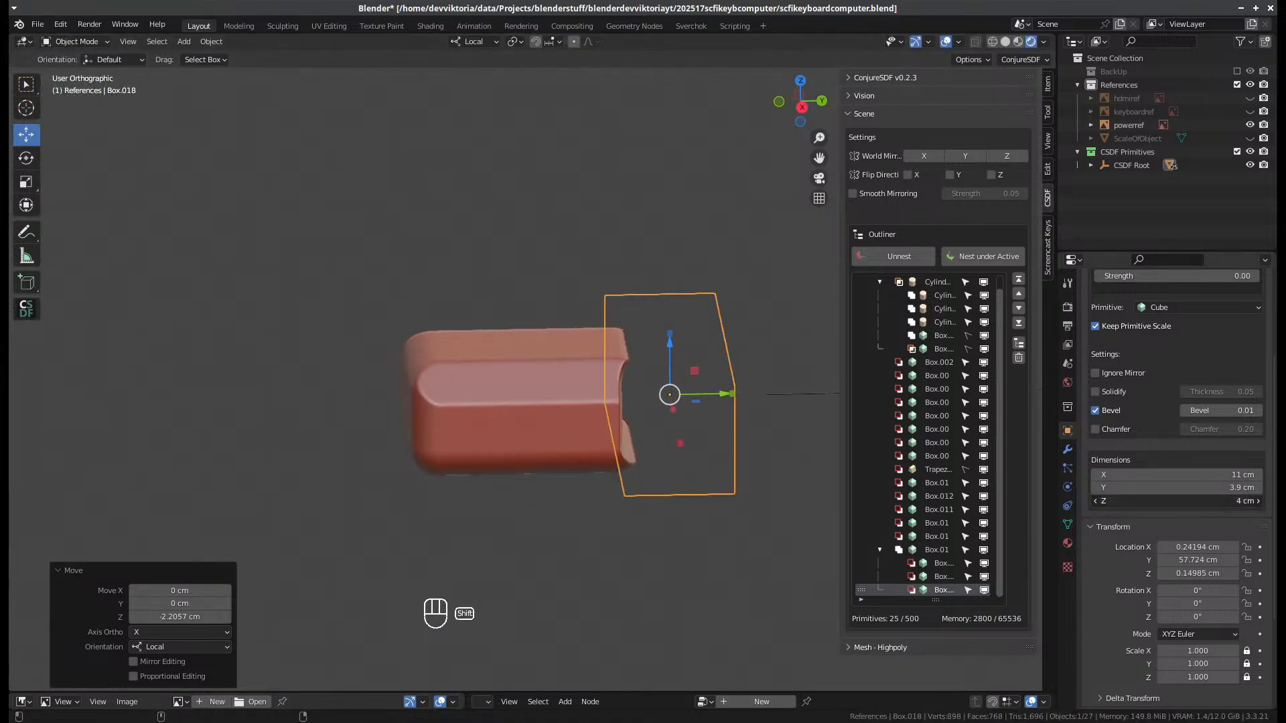
pyautogui.keyDown('shift'); pyautogui.moveTo(1120, 503); pyautogui.dragTo(1187, 503); pyautogui.keyUp('shift')
pyautogui.moveTo(653, 515); pyautogui.dragTo(620, 521, button='middle')
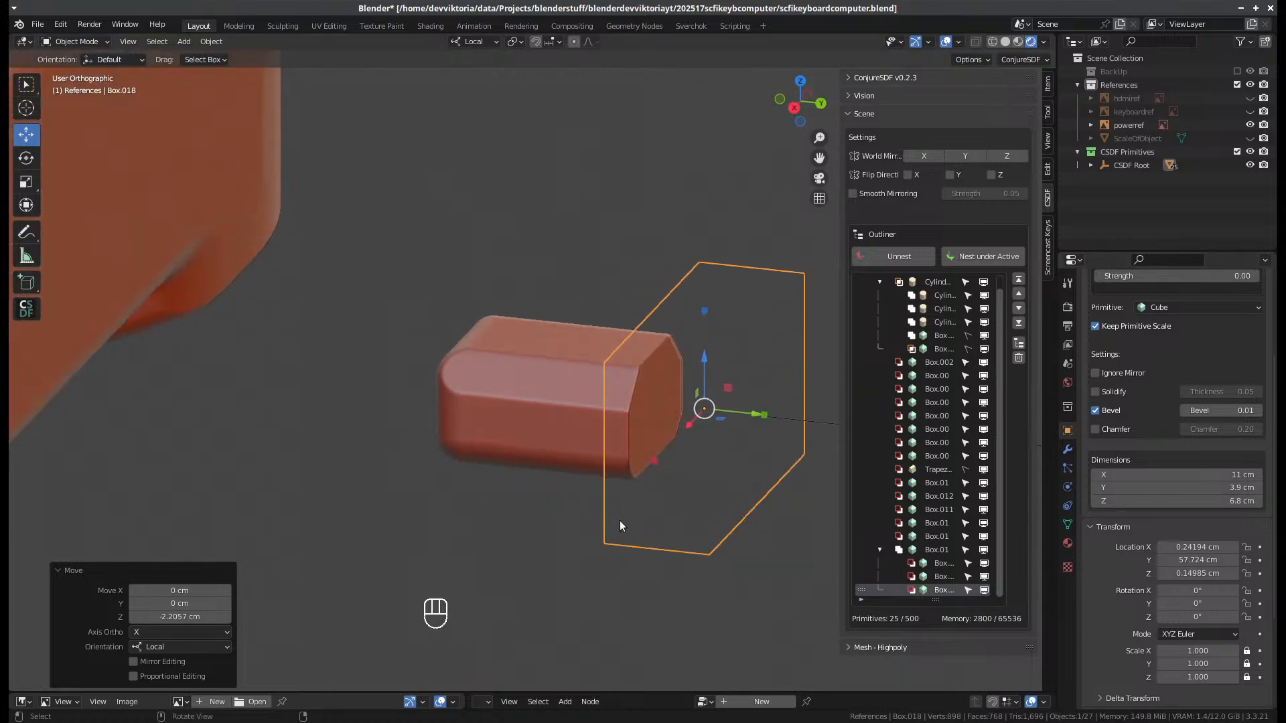
# - Move the end cutter about -0.72 cm along local Y so it cuts the socket's rounded end flat
pyautogui.moveTo(781, 428)
pyautogui.mouseDown(button='middle')
pyautogui.moveTo(689, 442)
pyautogui.moveTo(693, 403)
pyautogui.moveTo(688, 447)
pyautogui.moveTo(762, 439)
pyautogui.mouseUp(button='middle')
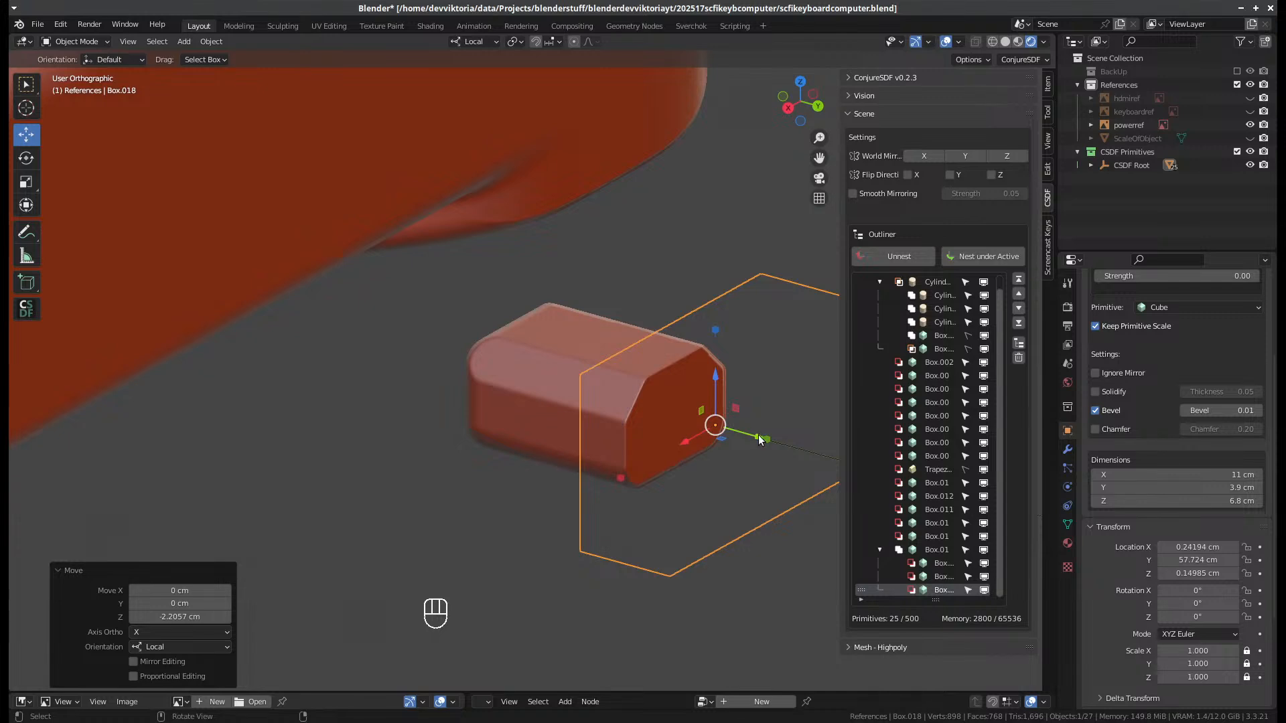
pyautogui.moveTo(761, 438); pyautogui.dragTo(732, 426)
pyautogui.moveTo(732, 426); pyautogui.dragTo(601, 430, button='middle')
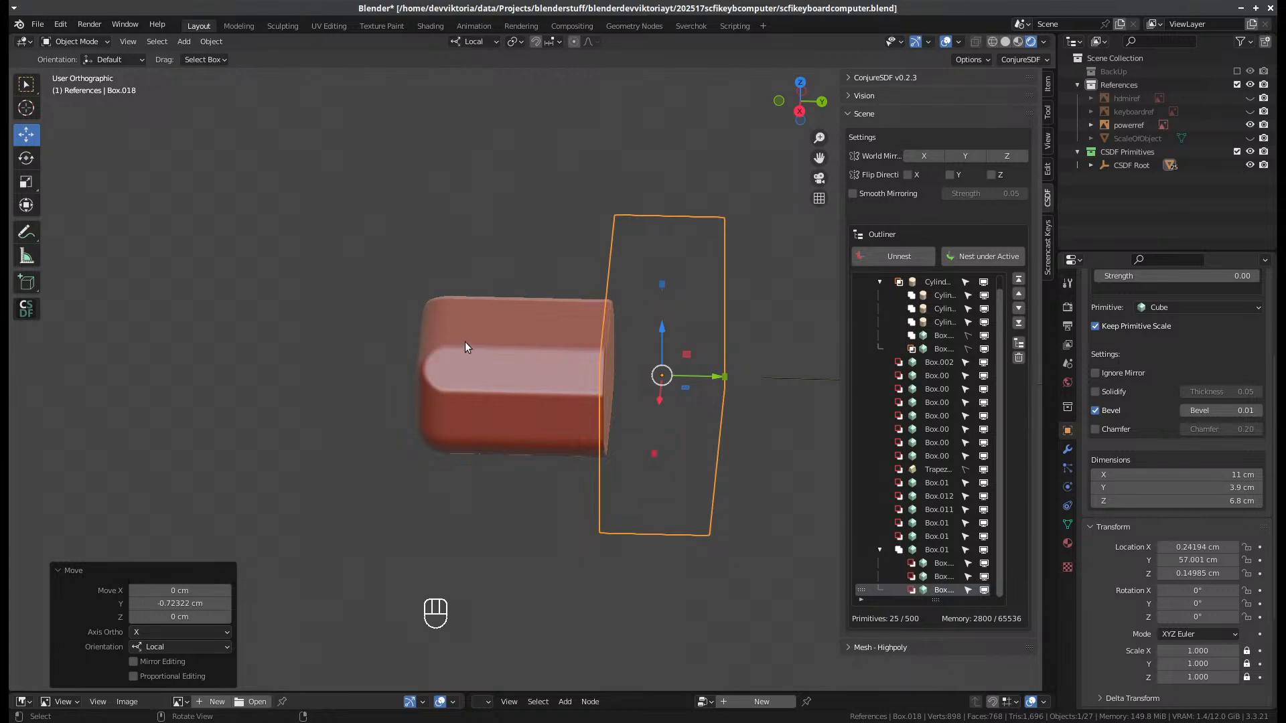
pyautogui.moveTo(493, 366); pyautogui.dragTo(541, 440, button='middle')
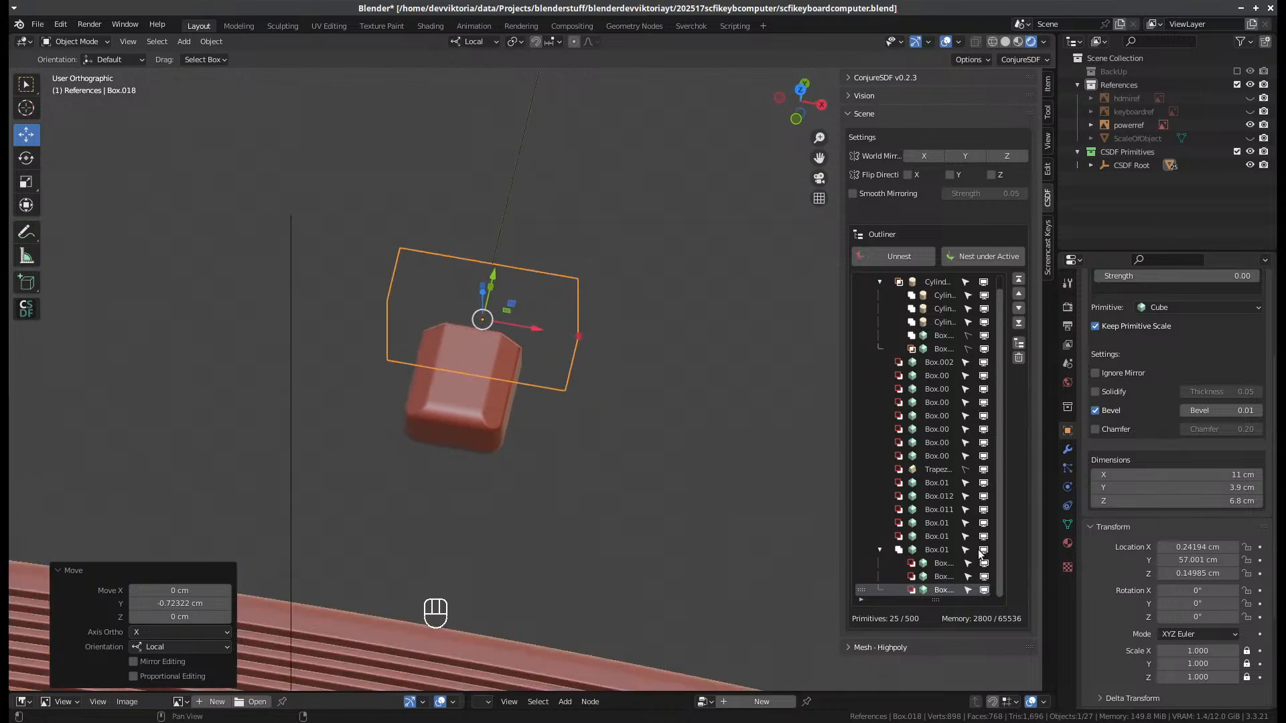
pyautogui.click(933, 551)
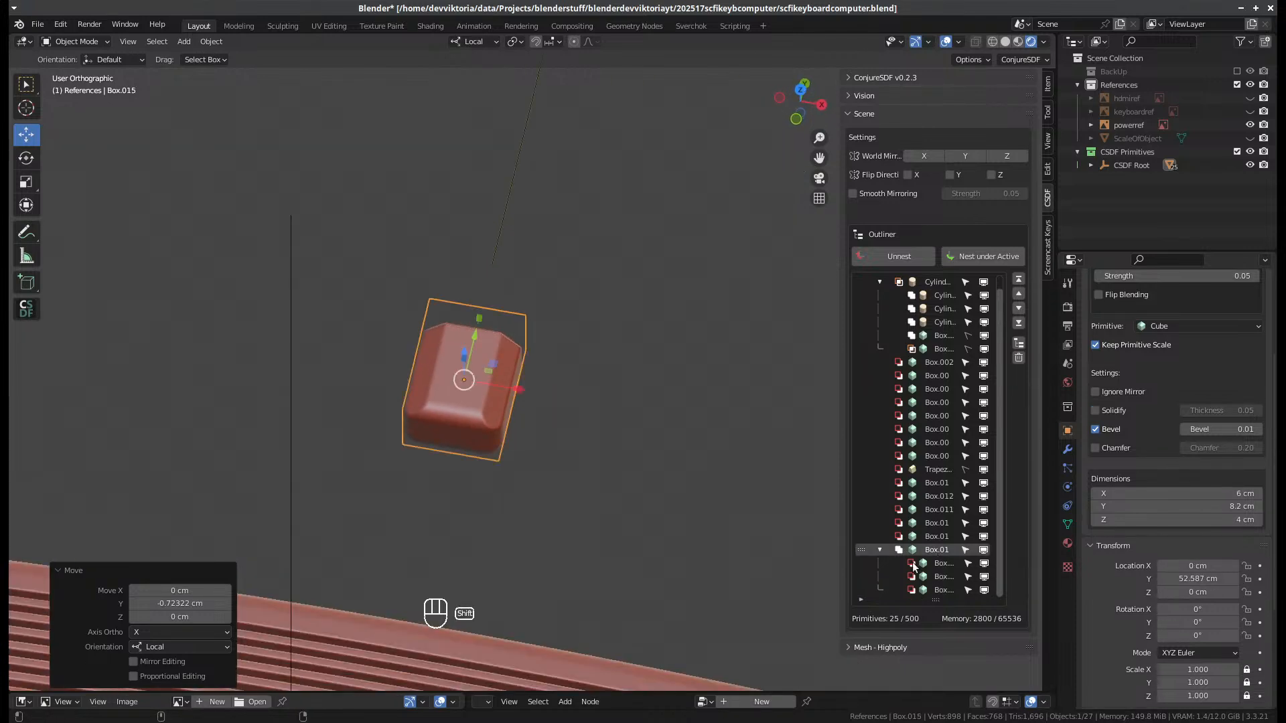
pyautogui.moveTo(374, 213); pyautogui.dragTo(635, 561)
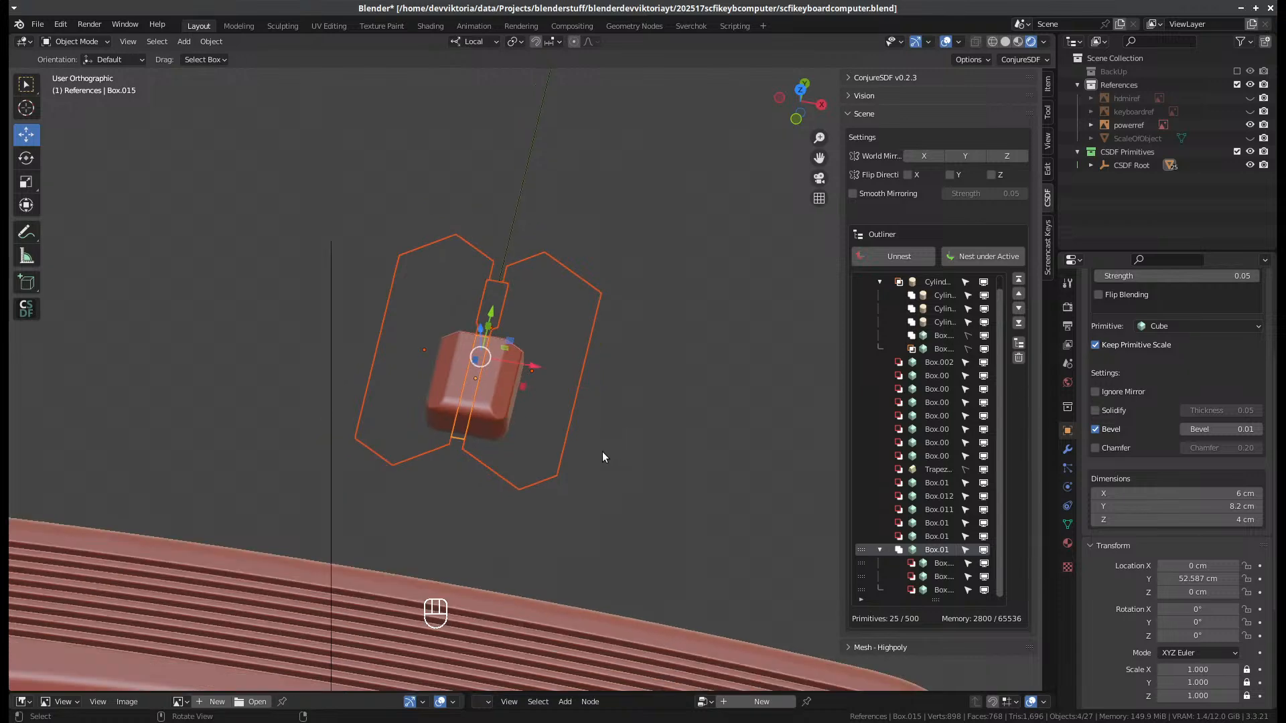
pyautogui.moveTo(601, 452); pyautogui.dragTo(665, 637, button='middle')
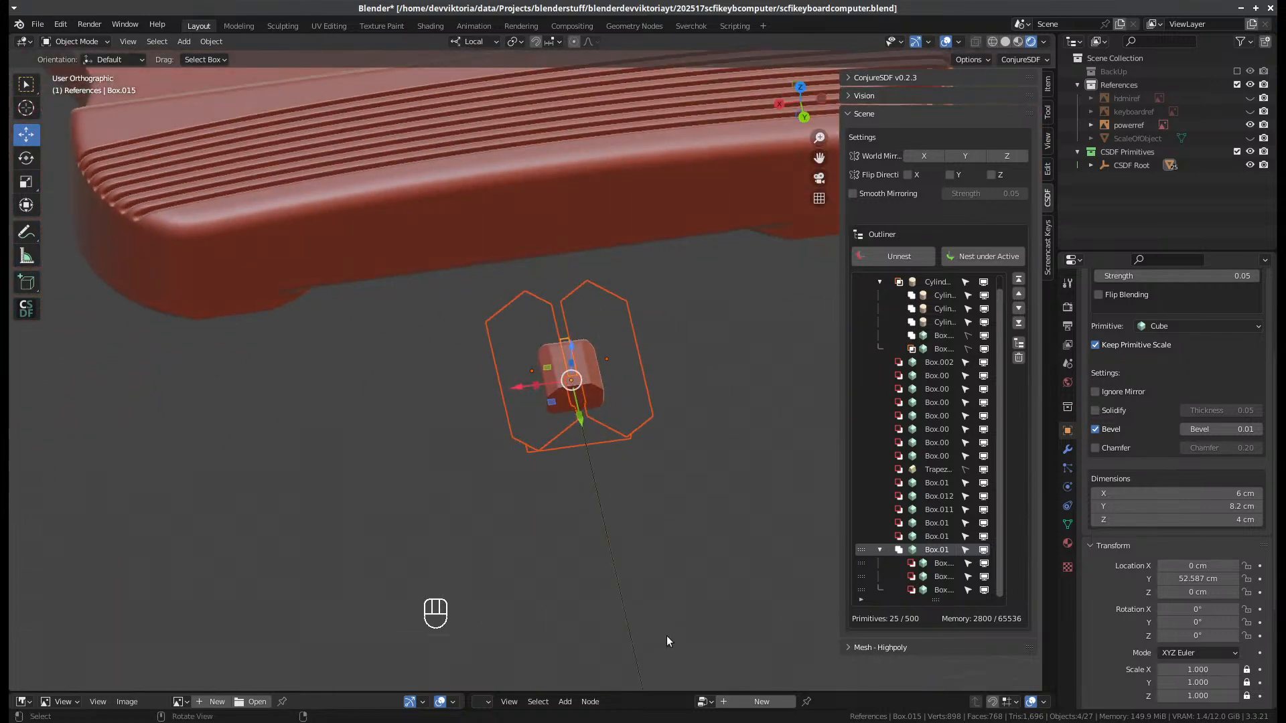
# - Move only the end cutter about -8.74 cm along Y to the socket's end facing the keyboard body
pyautogui.press('KP_7')
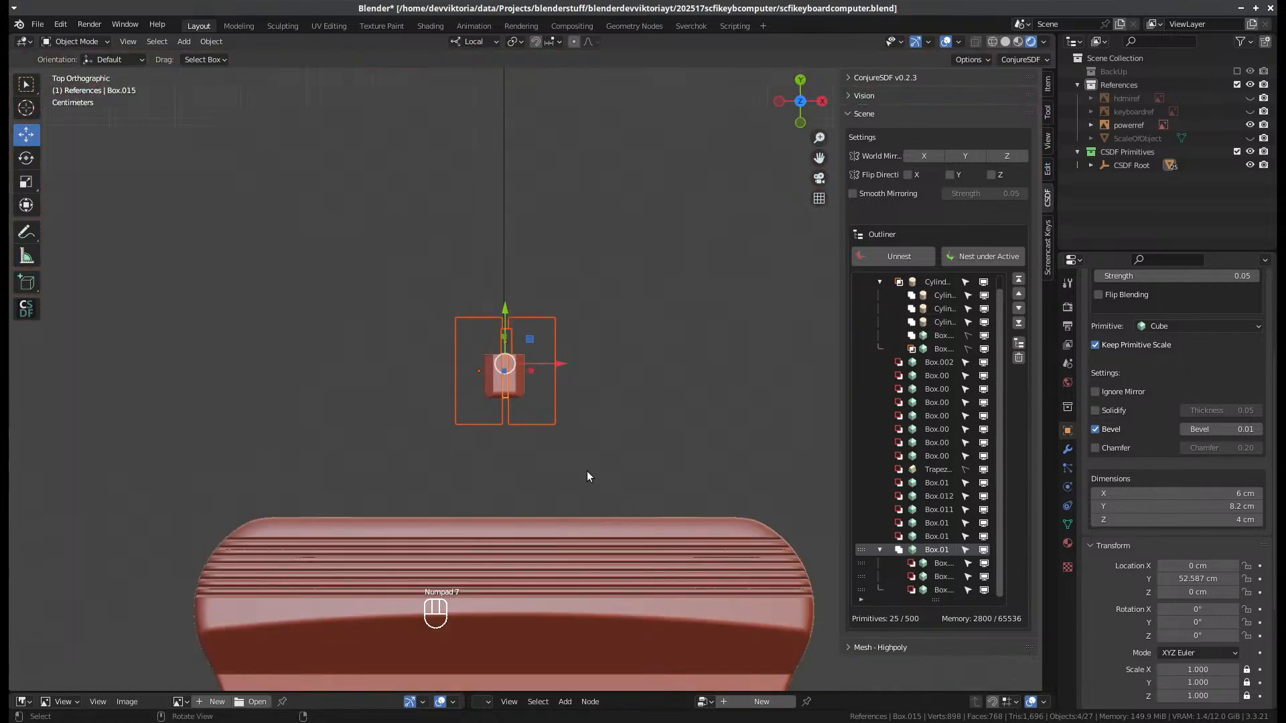
pyautogui.click(945, 591)
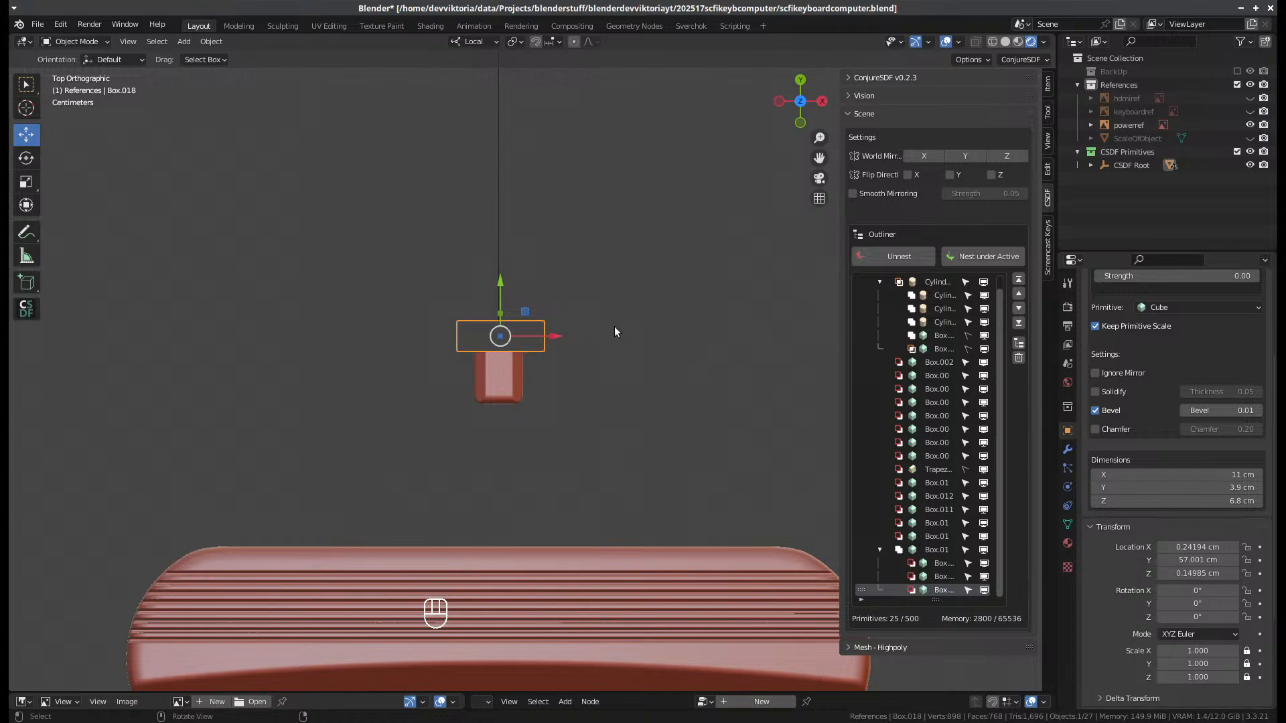
pyautogui.moveTo(500, 276); pyautogui.dragTo(489, 350)
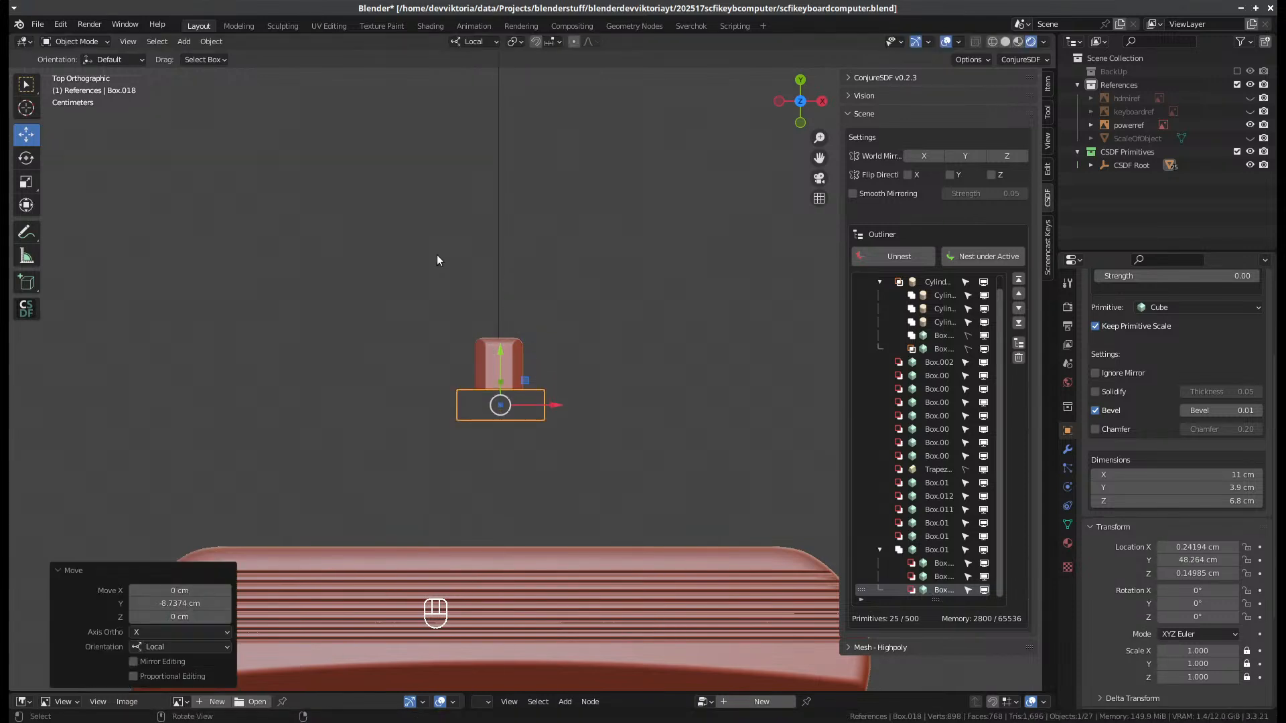
# - Select the socket box with its three cutters and move them together about 8.49 cm along global X
pyautogui.moveTo(437, 254); pyautogui.dragTo(653, 510)
pyautogui.moveTo(516, 483); pyautogui.dragTo(604, 464, button='middle')
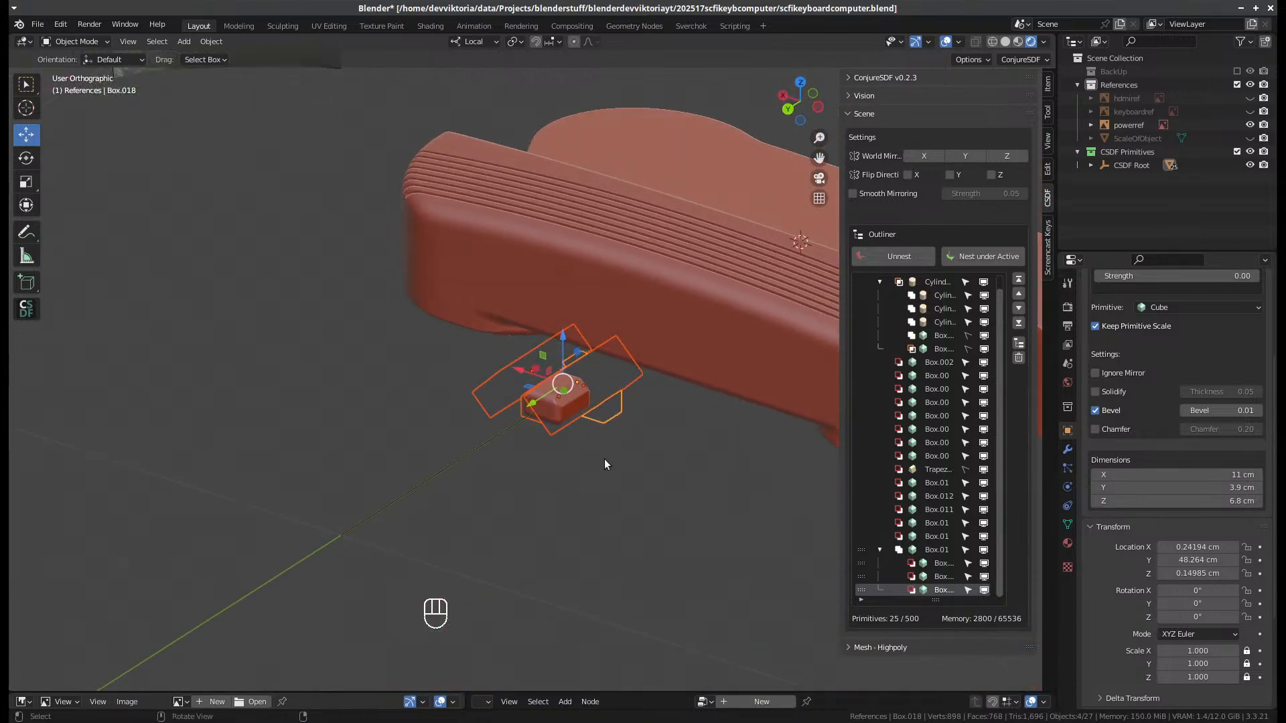
pyautogui.moveTo(517, 371); pyautogui.dragTo(457, 359)
pyautogui.hotkey('ctrl', 'z')
pyautogui.press('g')
pyautogui.press('x')
pyautogui.press('x')
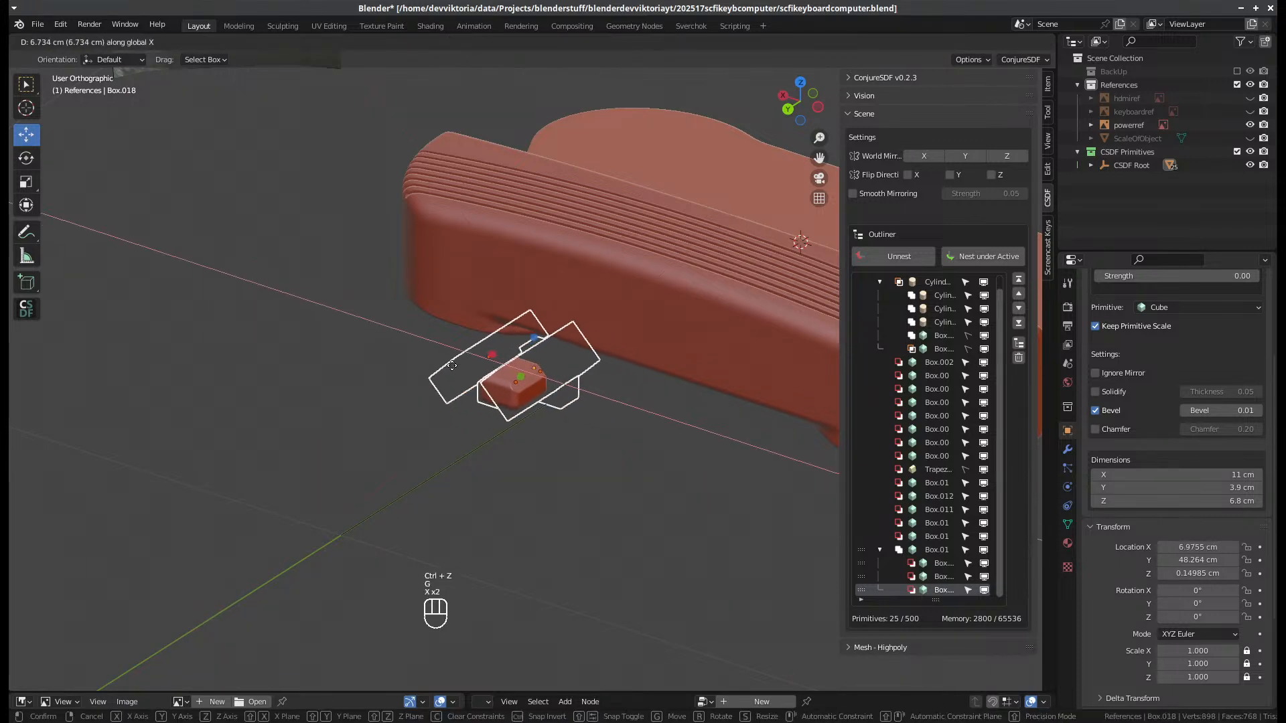
pyautogui.click(469, 477)
# - Move the selected socket box and cutters about -20 cm along global Y into the keyboard body's rear wall
pyautogui.moveTo(469, 477)
pyautogui.mouseDown(button='middle')
pyautogui.moveTo(534, 425)
pyautogui.moveTo(463, 437)
pyautogui.moveTo(456, 469)
pyautogui.mouseUp(button='middle')
pyautogui.press('g')
pyautogui.press('y')
pyautogui.press('y')
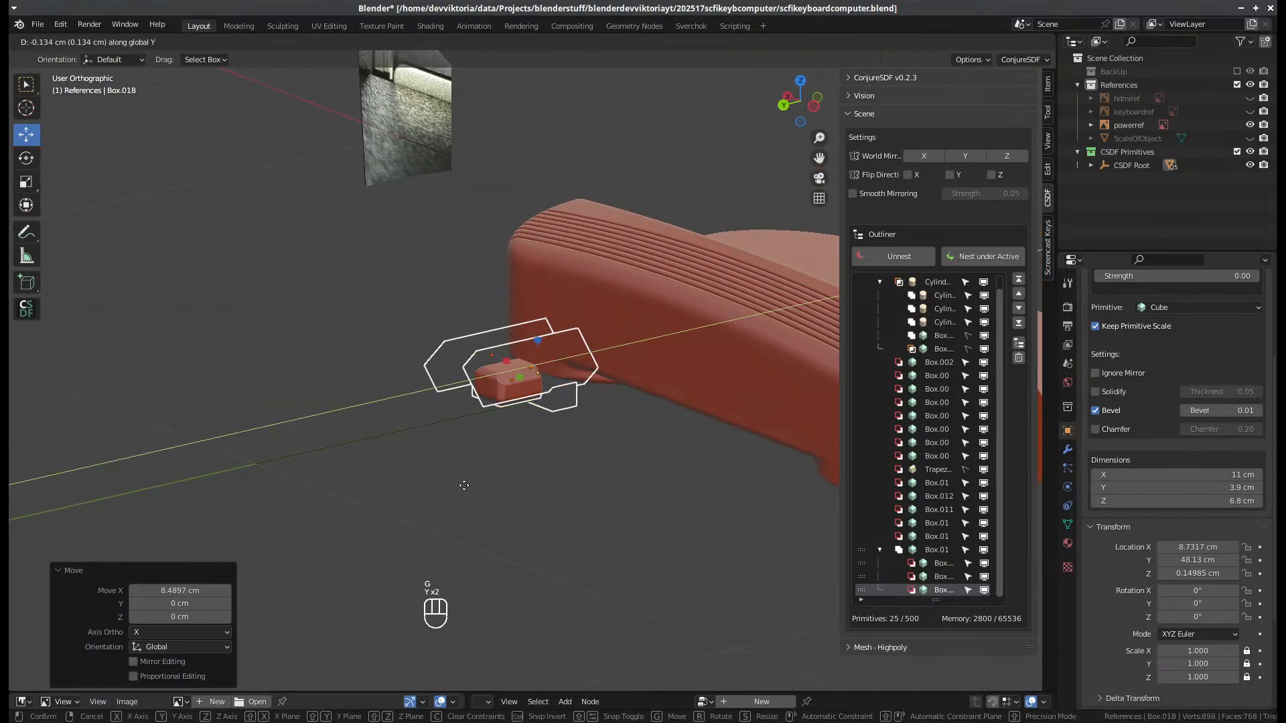
pyautogui.click(580, 454)
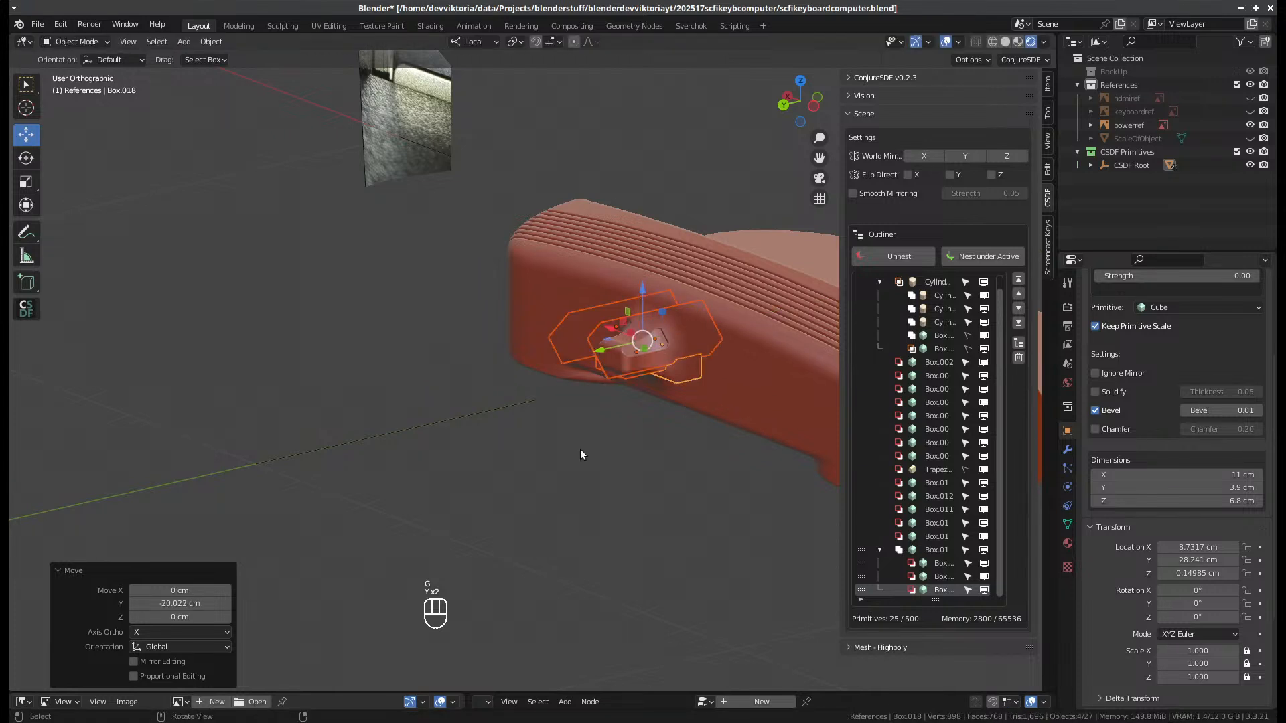
# - Select the main socket box and change its boolean operation to Difference so it cuts into the keyboard body
pyautogui.click(933, 550)
pyautogui.scroll(5, 1171, 315)
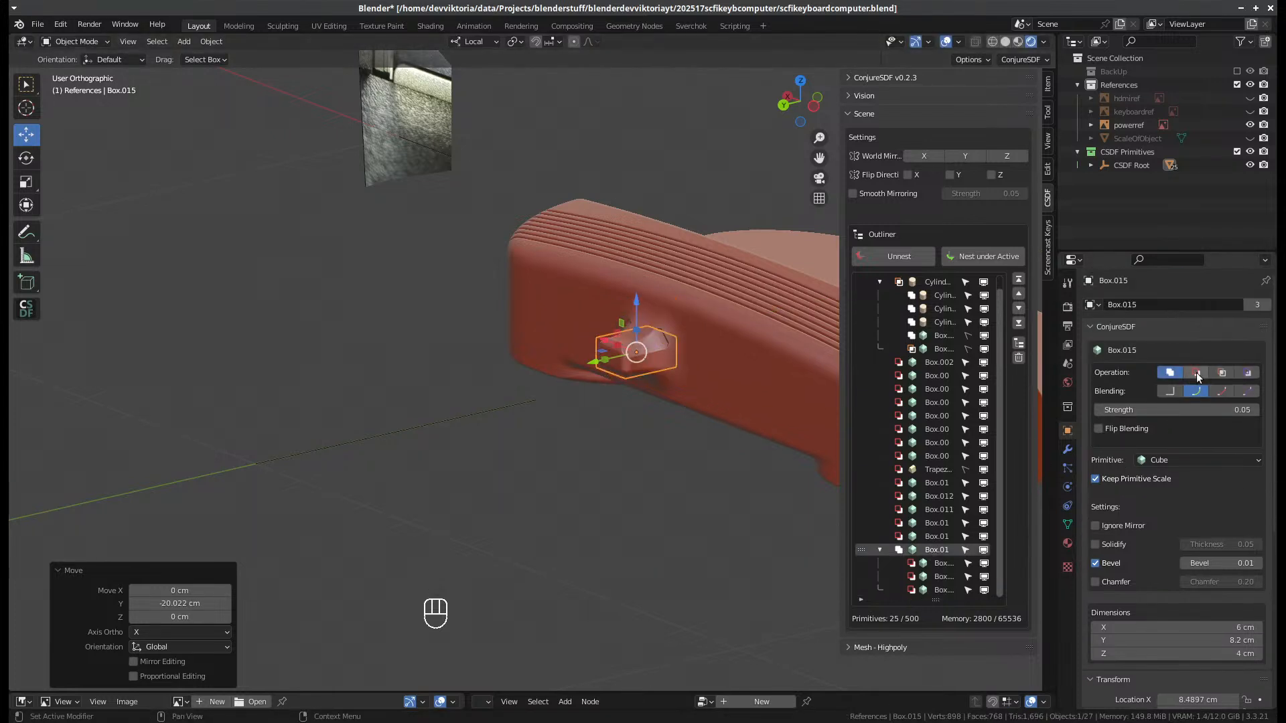
pyautogui.click(1197, 372)
pyautogui.scroll(2, 700, 343)
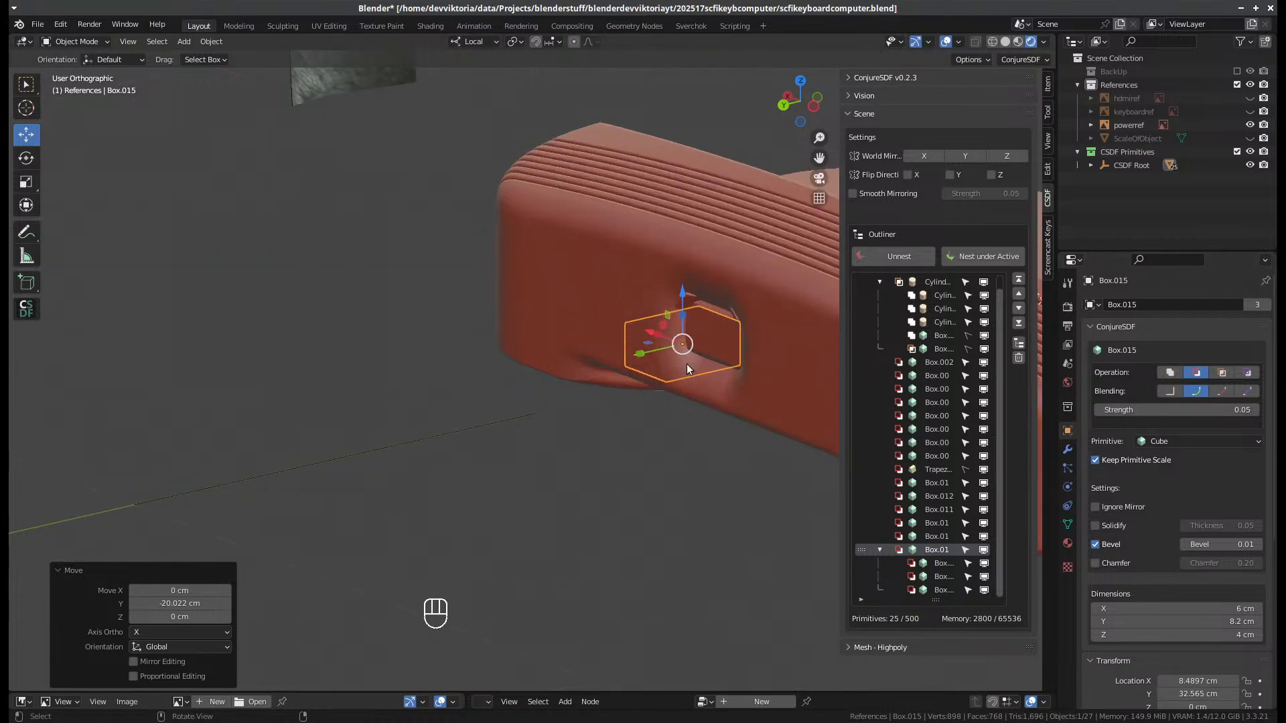
# - Add the two angled corner cutters to the socket box's selection
pyautogui.moveTo(769, 497); pyautogui.dragTo(694, 416, button='middle')
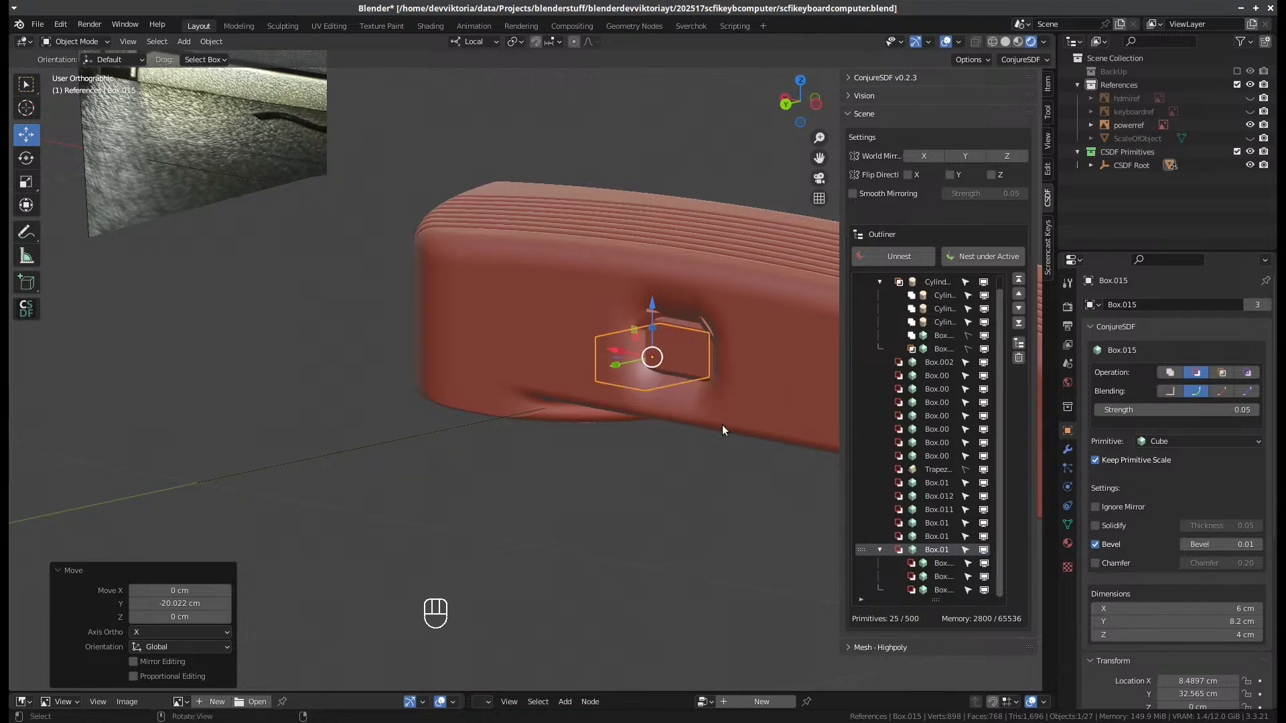
pyautogui.keyDown('shift'); pyautogui.click(623, 312); pyautogui.keyUp('shift')
pyautogui.keyDown('shift'); pyautogui.click(595, 316); pyautogui.keyUp('shift')
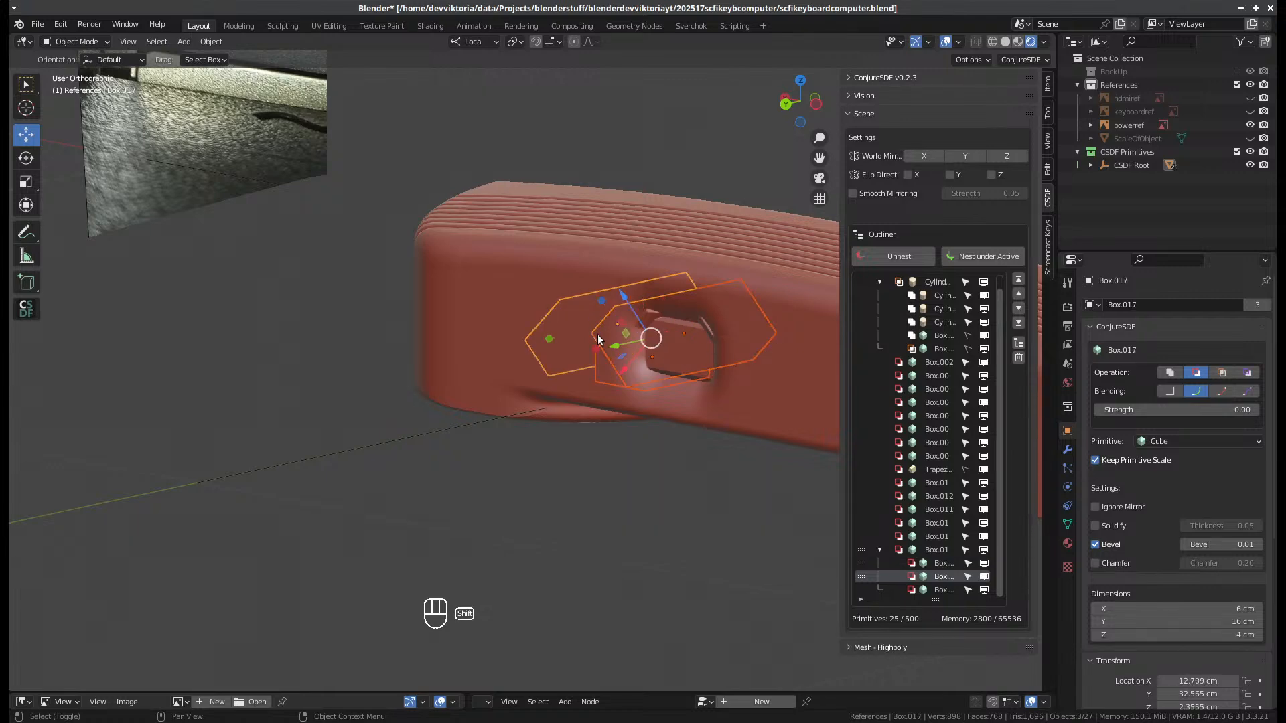
pyautogui.moveTo(598, 335); pyautogui.dragTo(790, 452, button='middle')
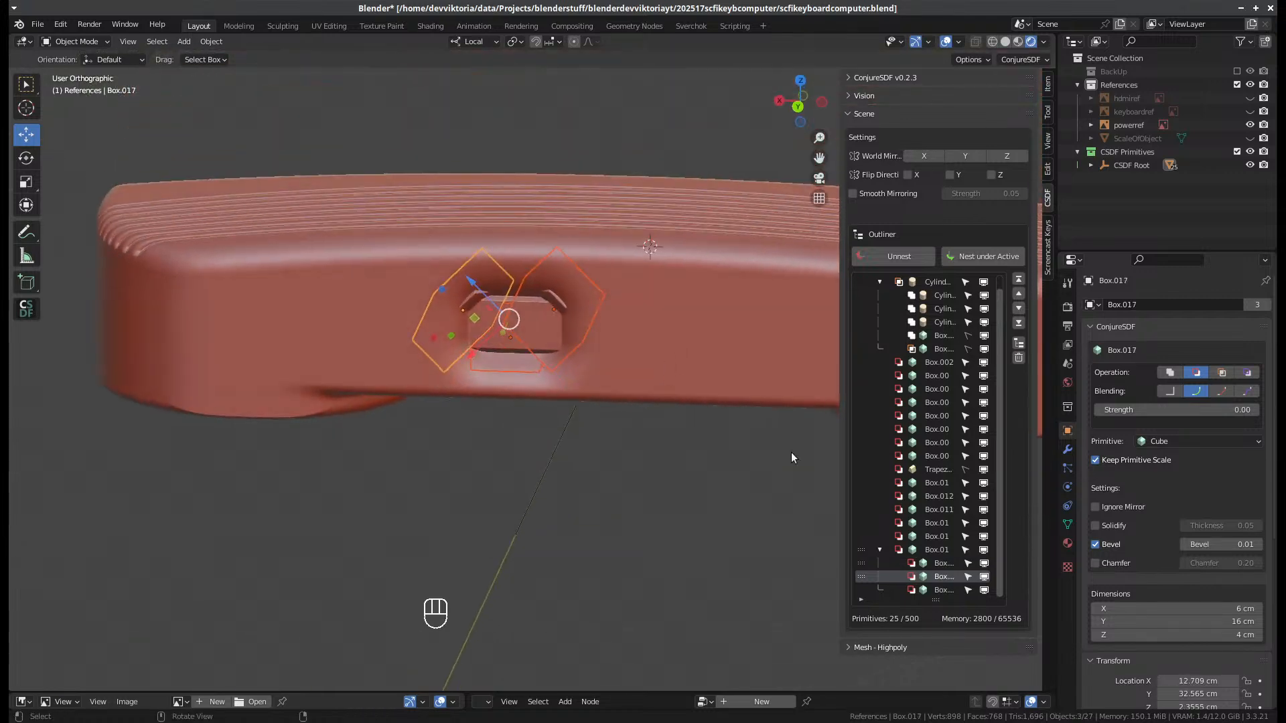
# - Make the other body primitives unselectable, leaving only the socket box and its three cutters selectable
pyautogui.click(965, 536)
pyautogui.click(965, 523)
pyautogui.click(966, 510)
pyautogui.click(965, 497)
pyautogui.click(966, 483)
pyautogui.click(965, 457)
pyautogui.click(965, 443)
pyautogui.click(965, 429)
pyautogui.click(966, 416)
pyautogui.click(965, 402)
pyautogui.click(966, 389)
pyautogui.click(965, 376)
pyautogui.click(965, 362)
pyautogui.scroll(1, 970, 348)
pyautogui.click(964, 297)
pyautogui.click(968, 308)
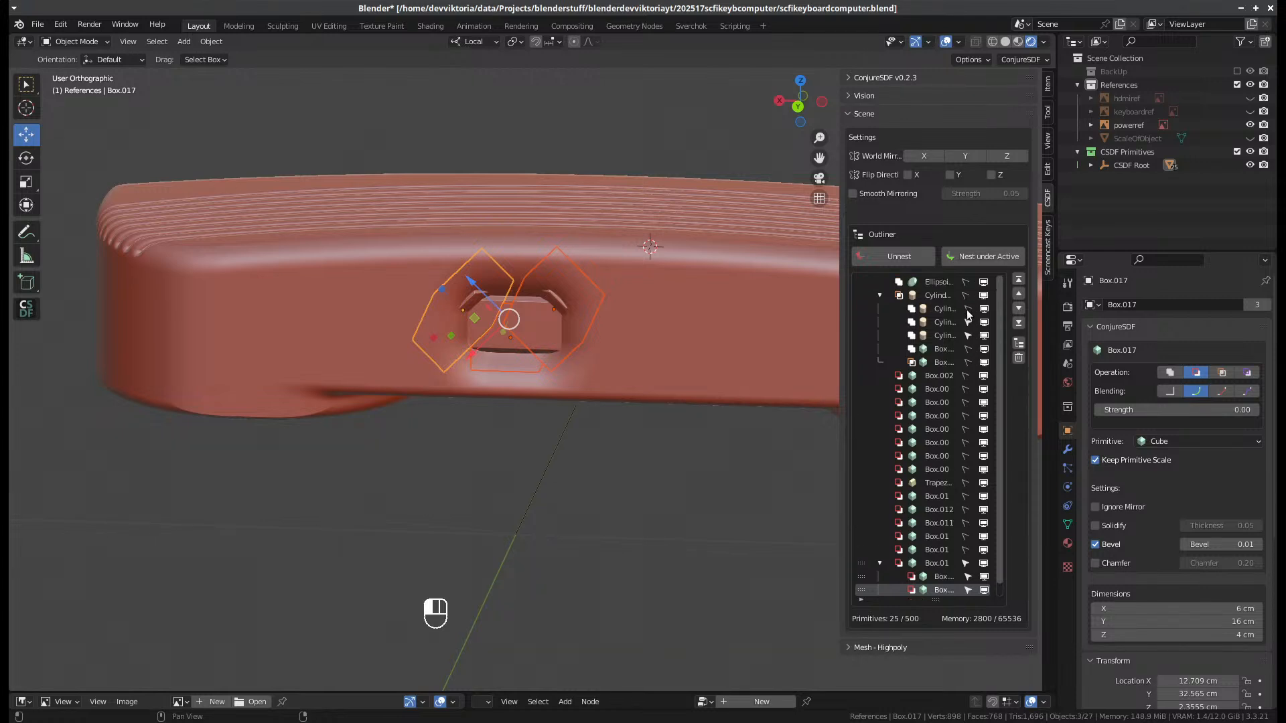
pyautogui.click(968, 323)
pyautogui.scroll(-1, 935, 565)
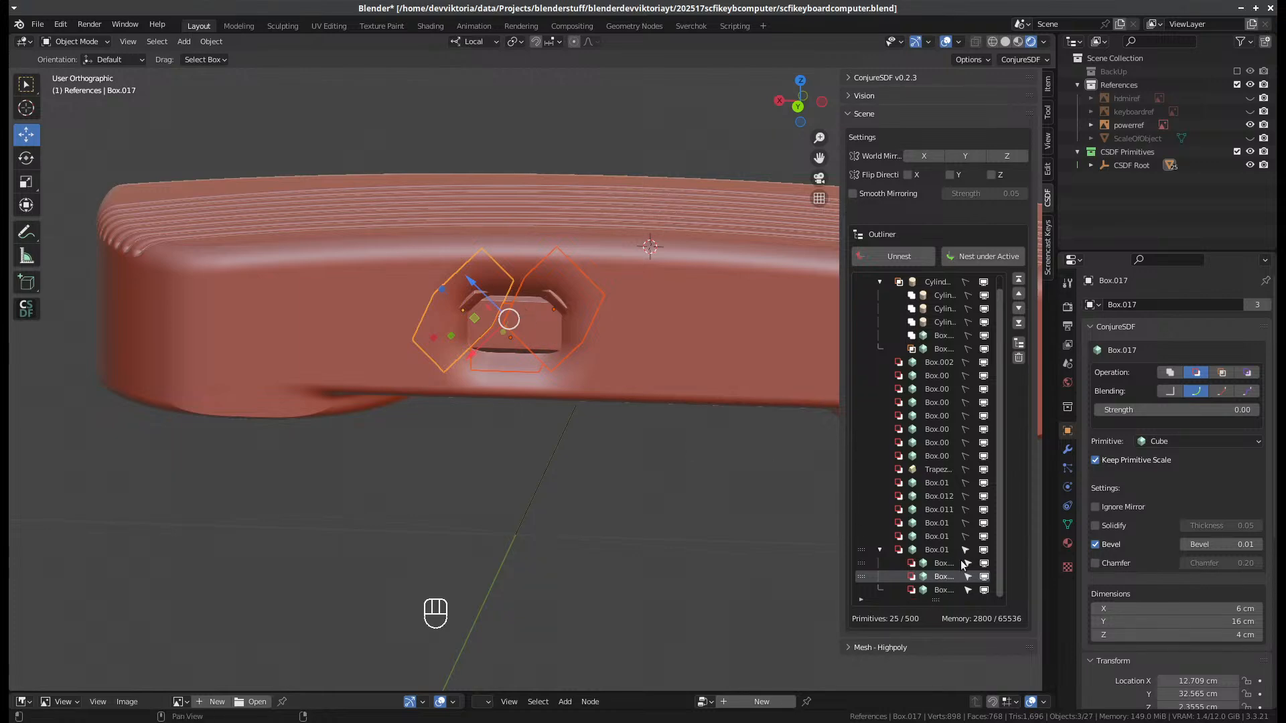
# - Select the socket box with its three cutters and move them about 0.47 cm along local Y
pyautogui.moveTo(404, 220); pyautogui.dragTo(637, 436)
pyautogui.moveTo(627, 451); pyautogui.dragTo(672, 348, button='middle')
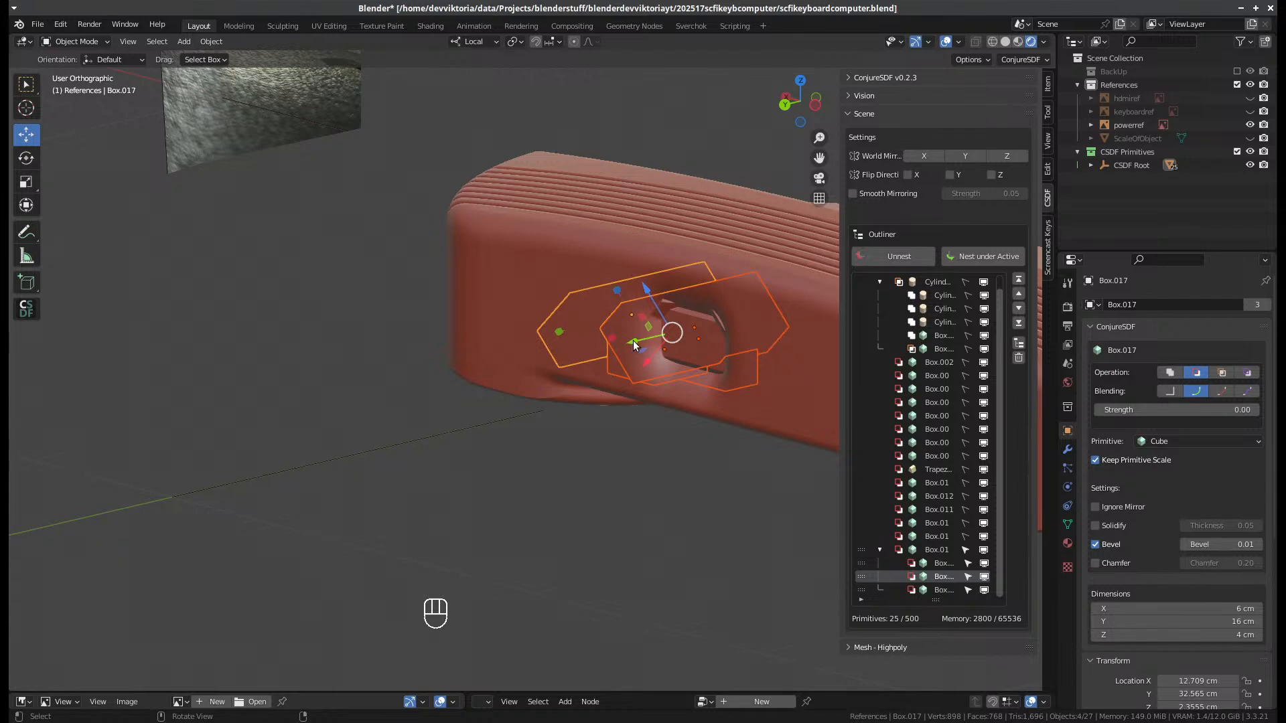
pyautogui.press('g')
pyautogui.press('y')
pyautogui.press('y')
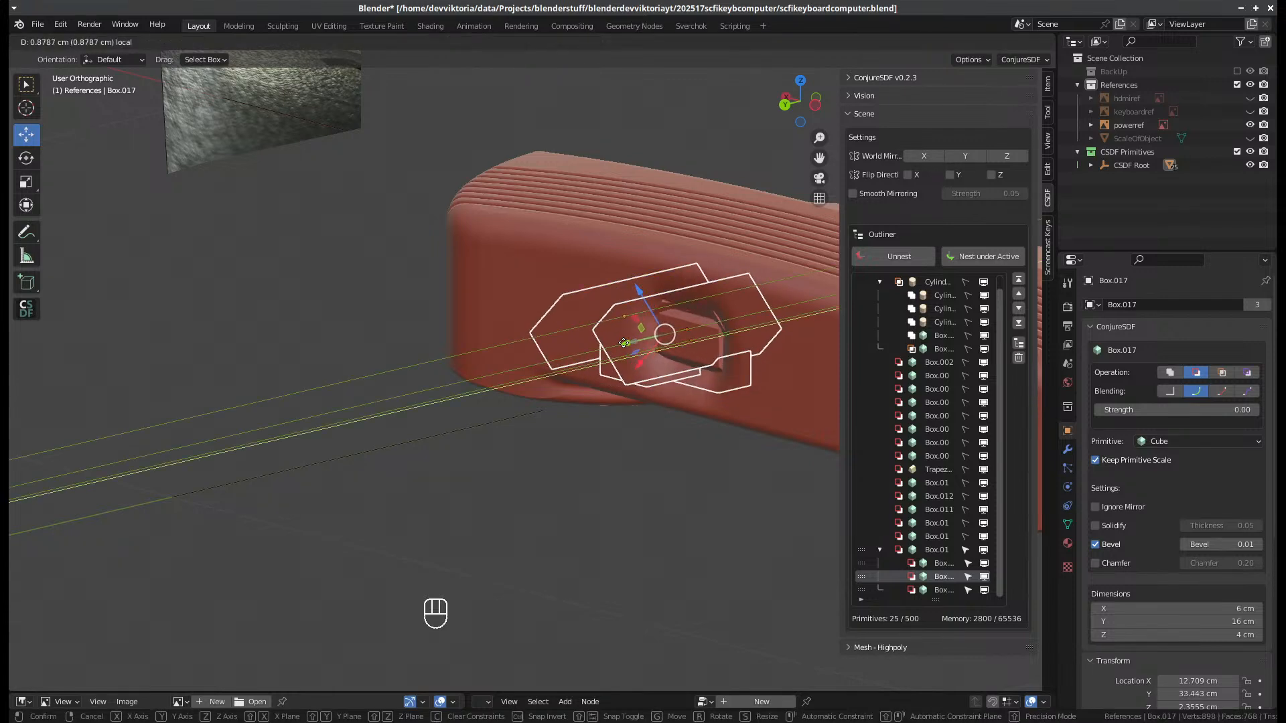
pyautogui.click(623, 343)
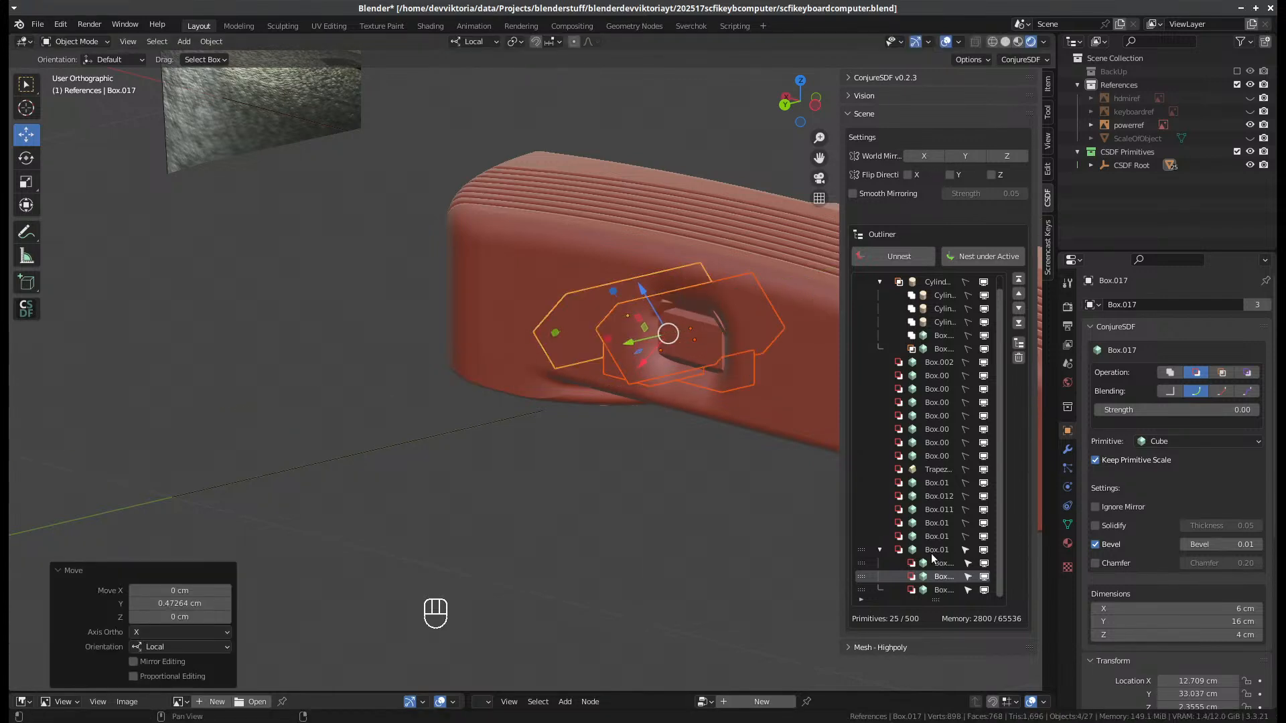
# - Set the blending strength of the main socket box to 0
pyautogui.click(938, 552)
pyautogui.click(1109, 409)
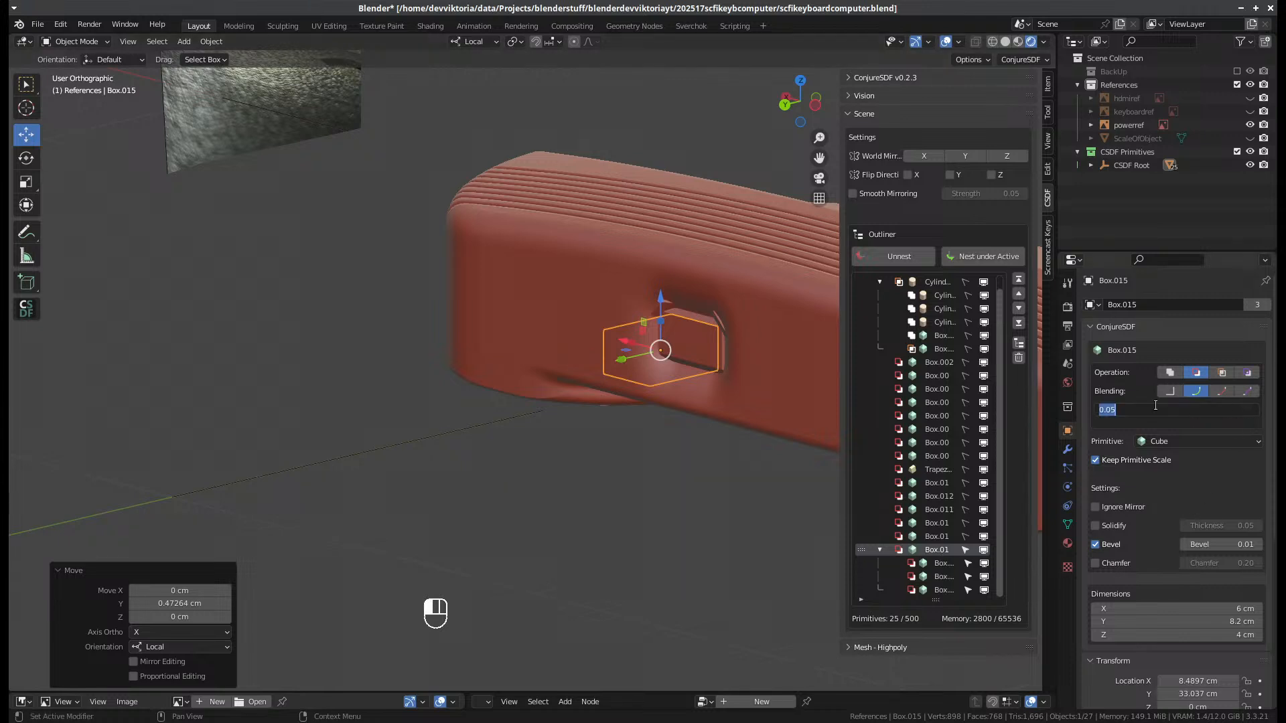
pyautogui.write('0')
pyautogui.press('Return')
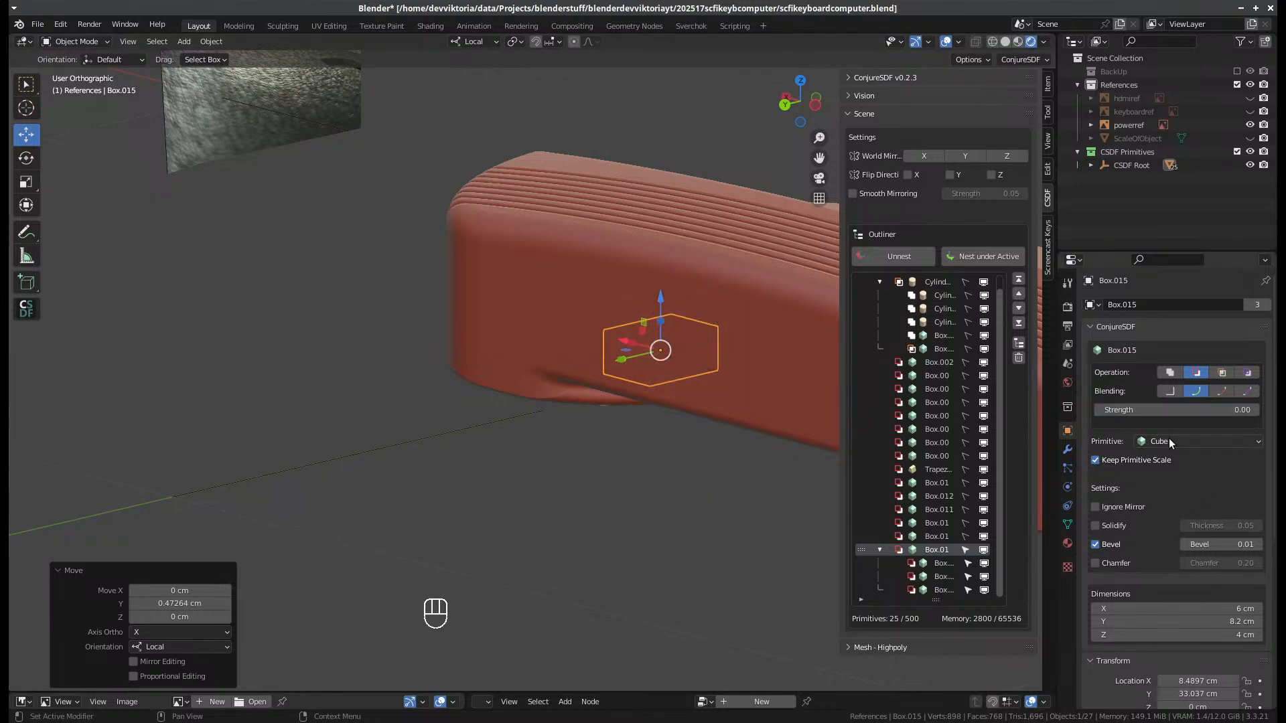
# - Select the socket box with its cutters and move them along local Y by about -3.33 cm and another -0.29 cm
pyautogui.moveTo(734, 434)
pyautogui.mouseDown(button='middle')
pyautogui.moveTo(725, 449)
pyautogui.moveTo(727, 437)
pyautogui.mouseUp(button='middle')
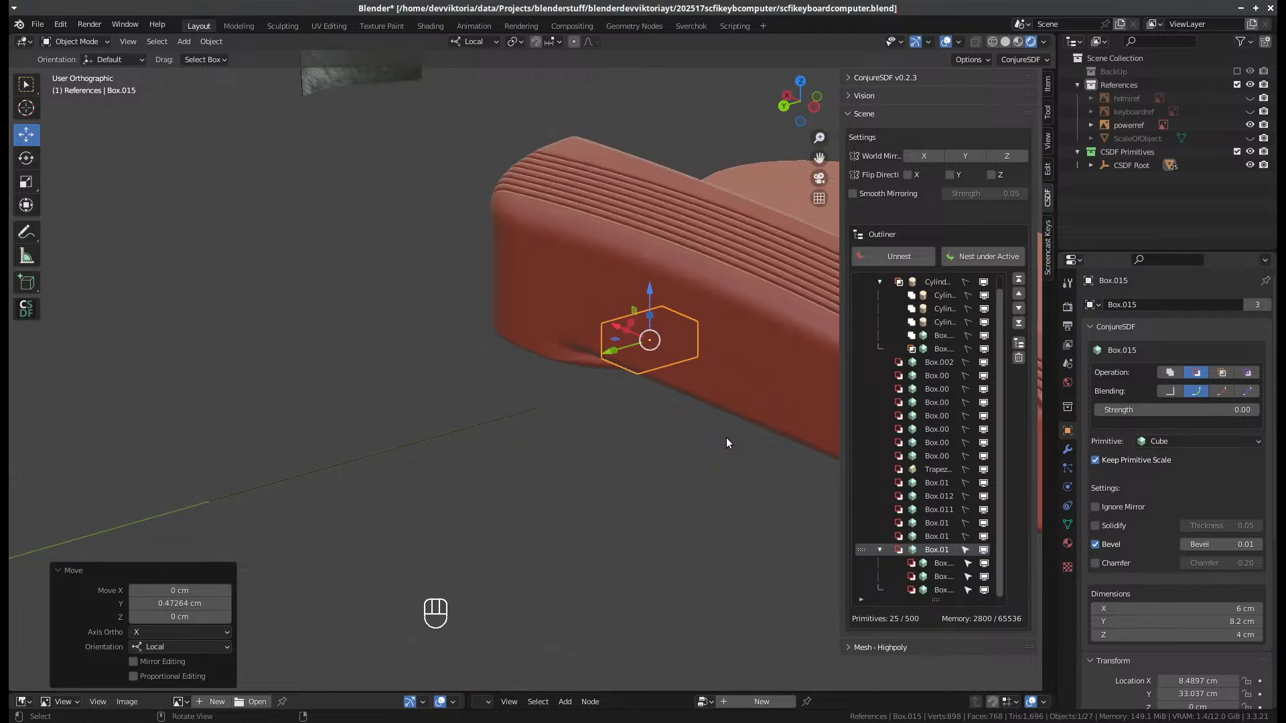
pyautogui.moveTo(535, 247); pyautogui.dragTo(749, 453)
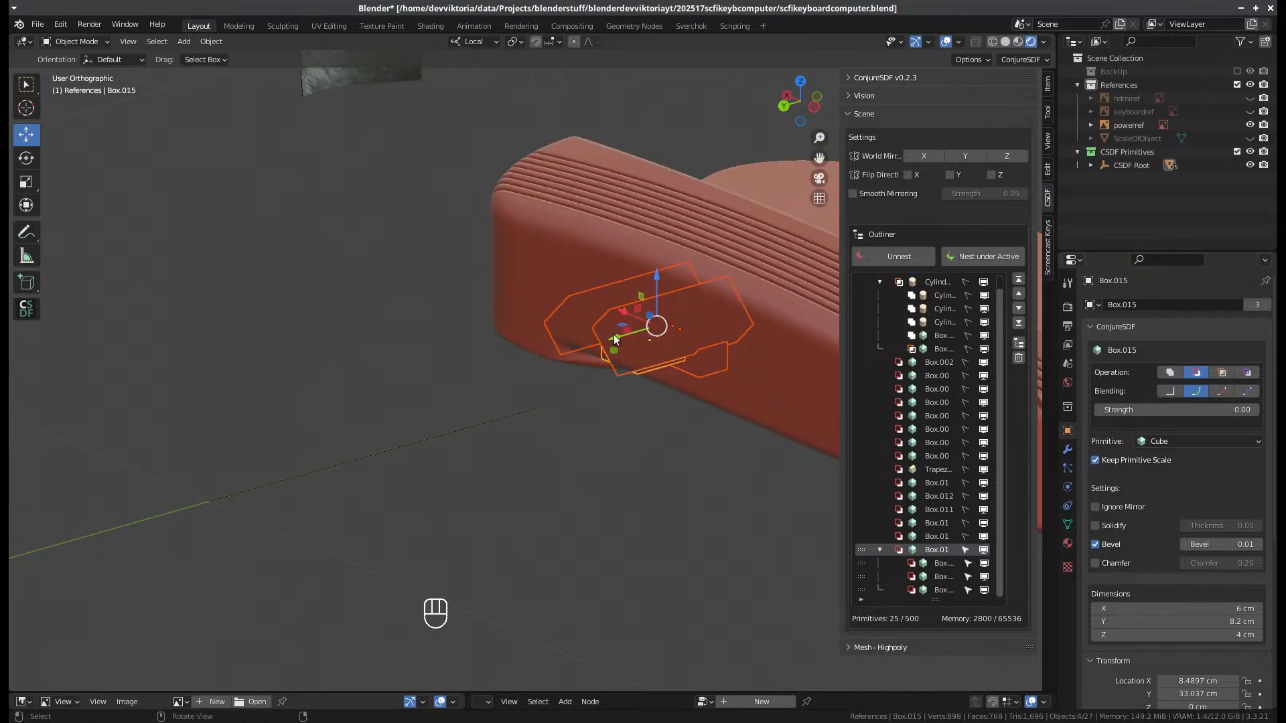
pyautogui.moveTo(612, 342); pyautogui.dragTo(642, 328)
pyautogui.moveTo(650, 421); pyautogui.dragTo(713, 392, button='middle')
pyautogui.scroll(-1, 469, 413)
pyautogui.moveTo(469, 412); pyautogui.dragTo(527, 367, button='middle')
pyautogui.scroll(2, 608, 357)
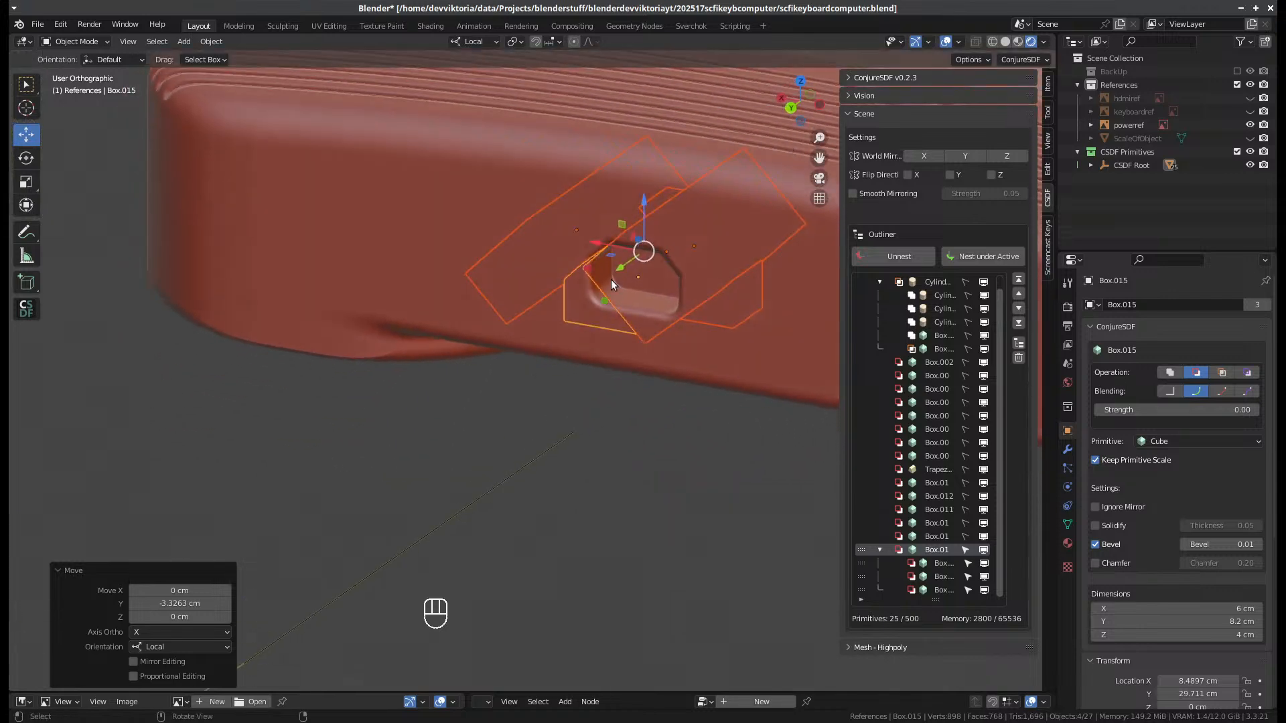
pyautogui.moveTo(617, 270); pyautogui.dragTo(620, 267)
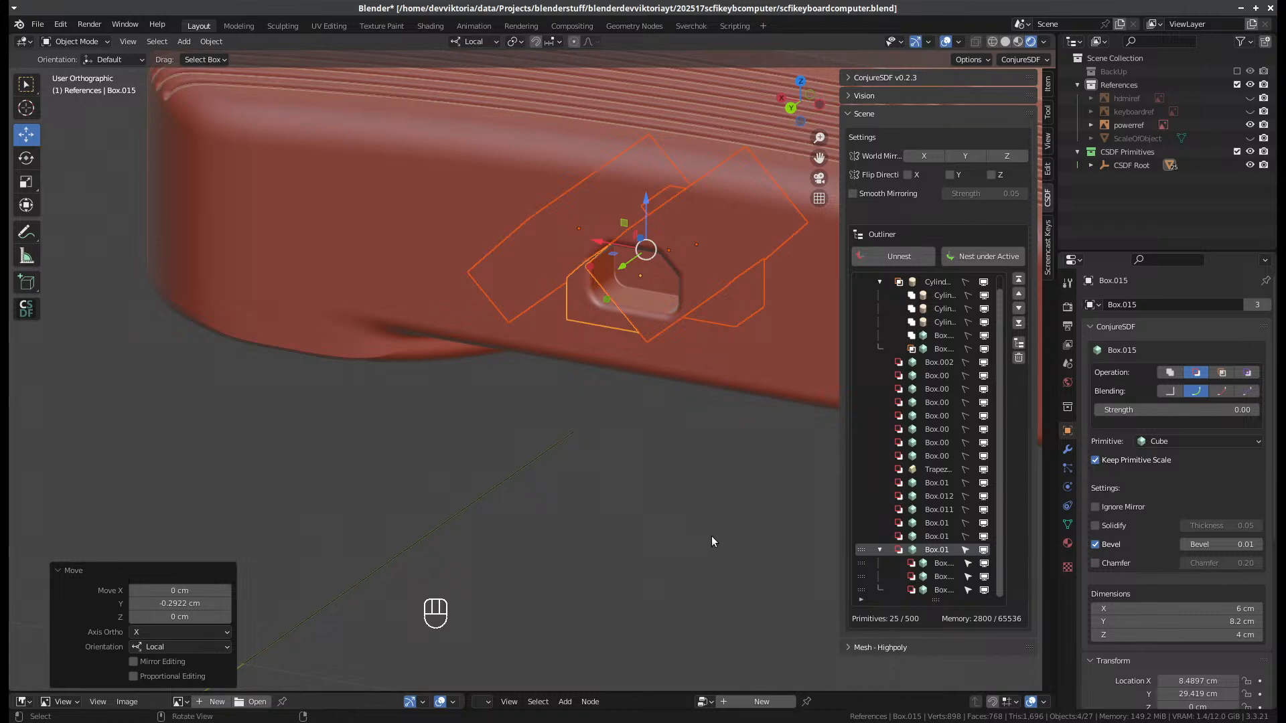
# - Try a smaller bevel on the main socket box and undo the change
pyautogui.scroll(-3, 655, 434)
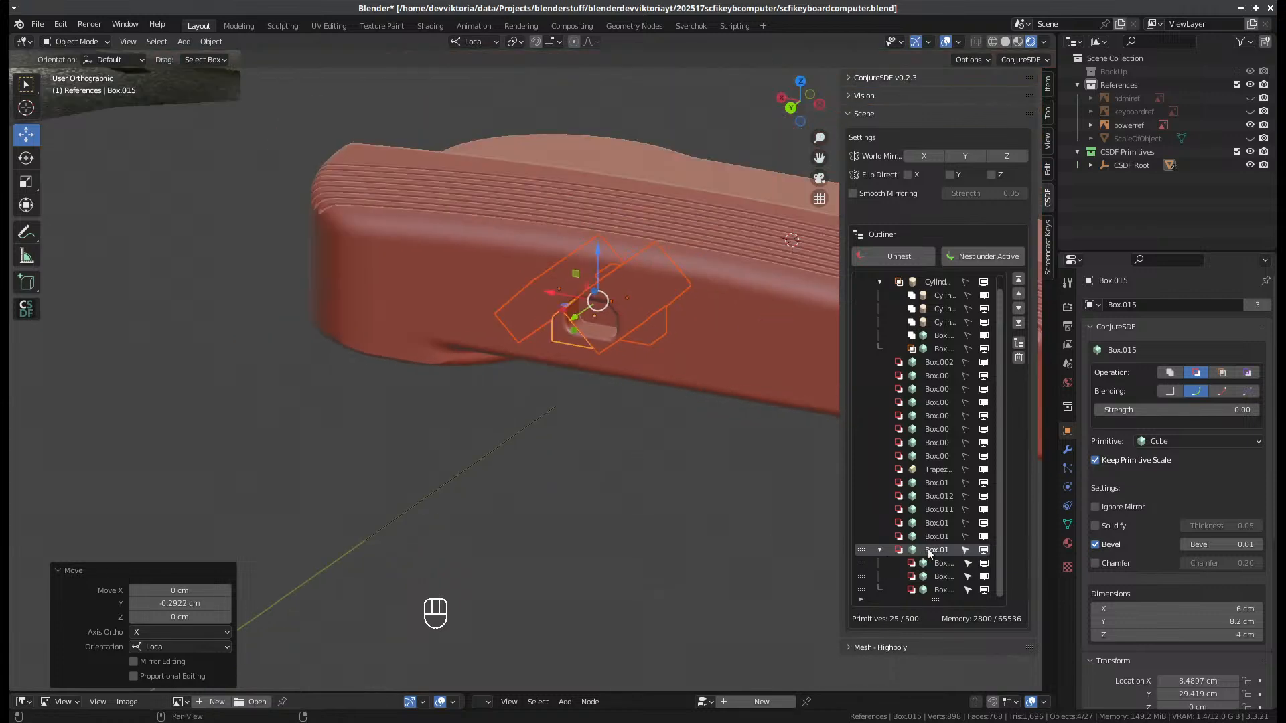
pyautogui.click(1199, 543)
pyautogui.click(1196, 544)
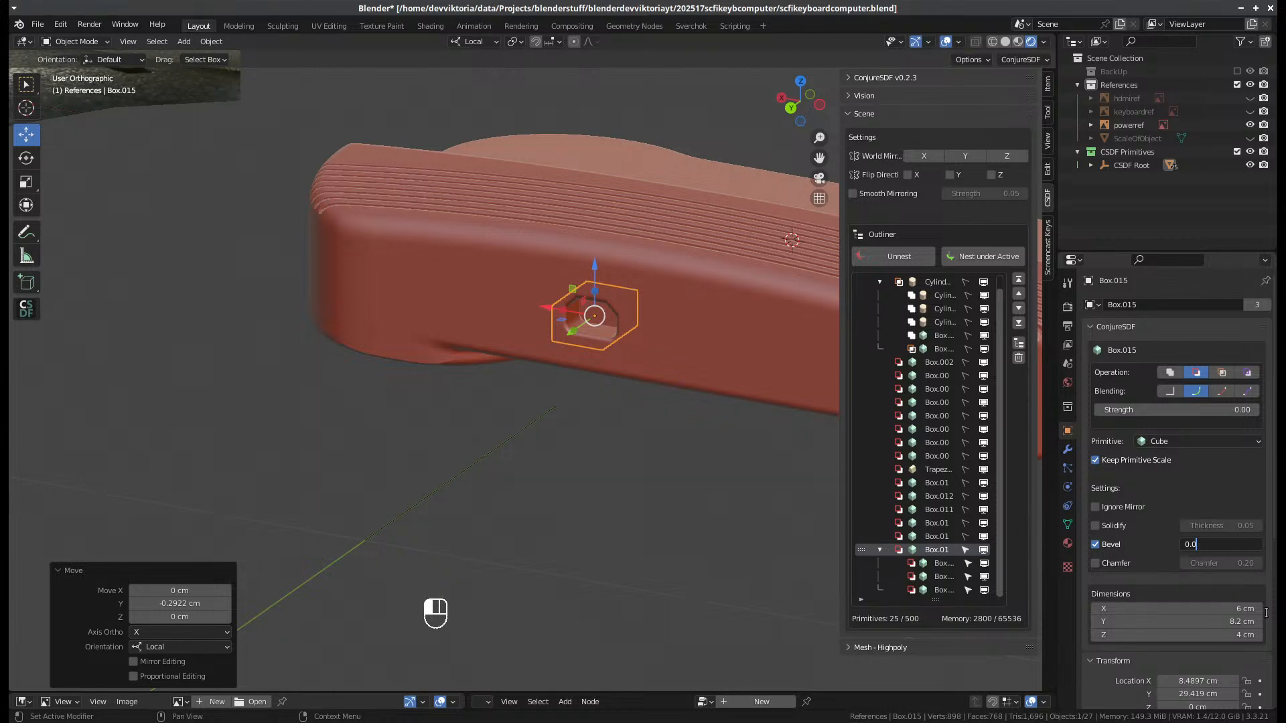
pyautogui.press('Return')
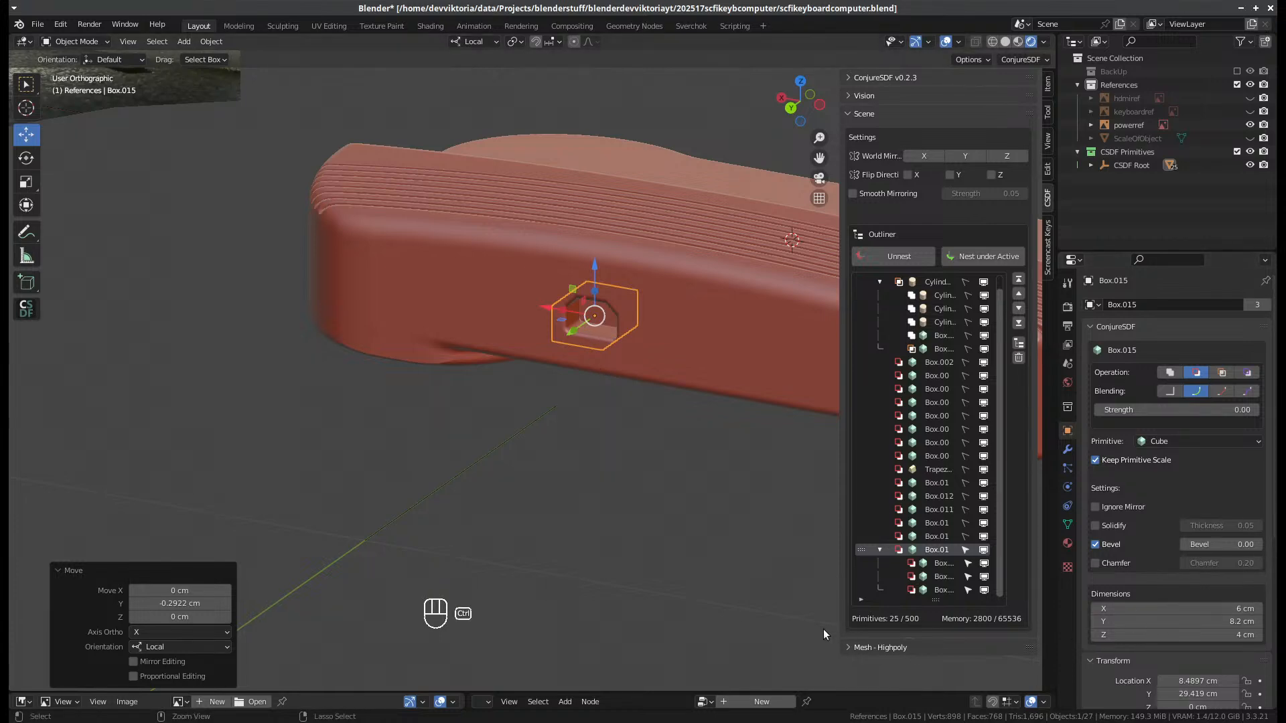
pyautogui.hotkey('ctrl', 'z')
# - Select the socket box with its three cutters from the back view and show the hdmiref reference image
pyautogui.moveTo(646, 442); pyautogui.dragTo(677, 428, button='middle')
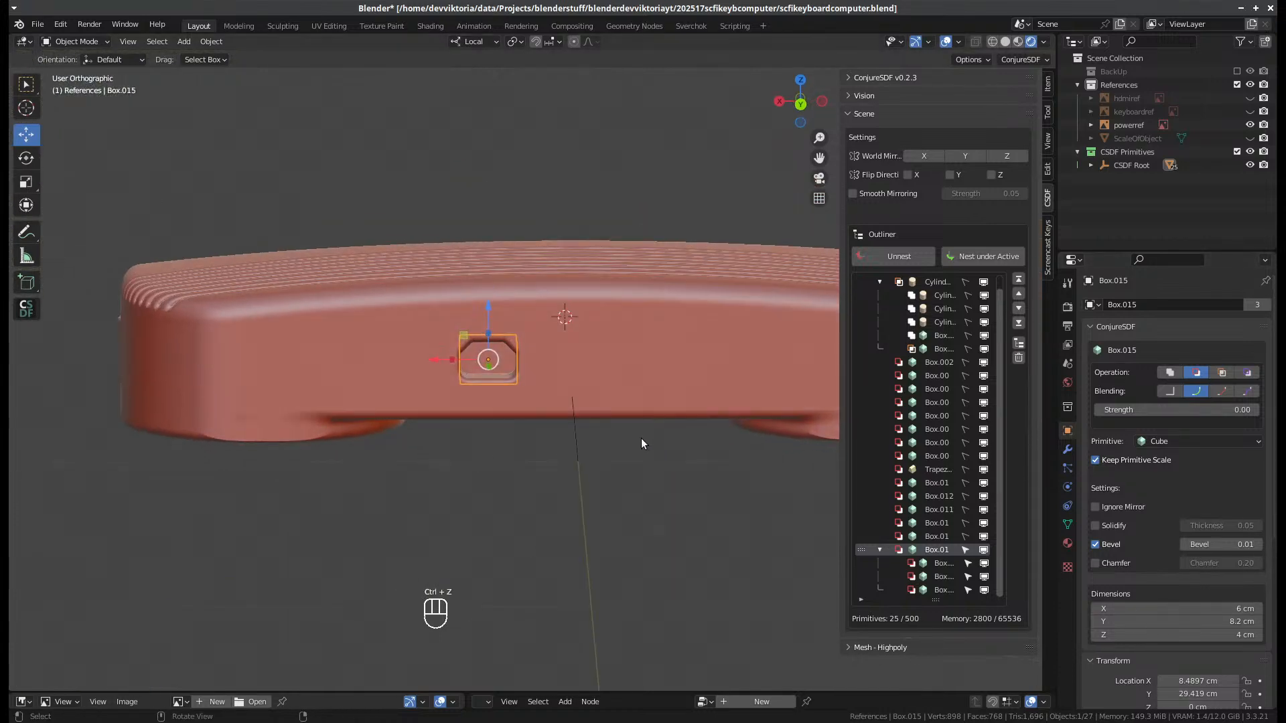
pyautogui.press('ctrl+KP_1')
pyautogui.moveTo(581, 483); pyautogui.dragTo(576, 481, button='middle')
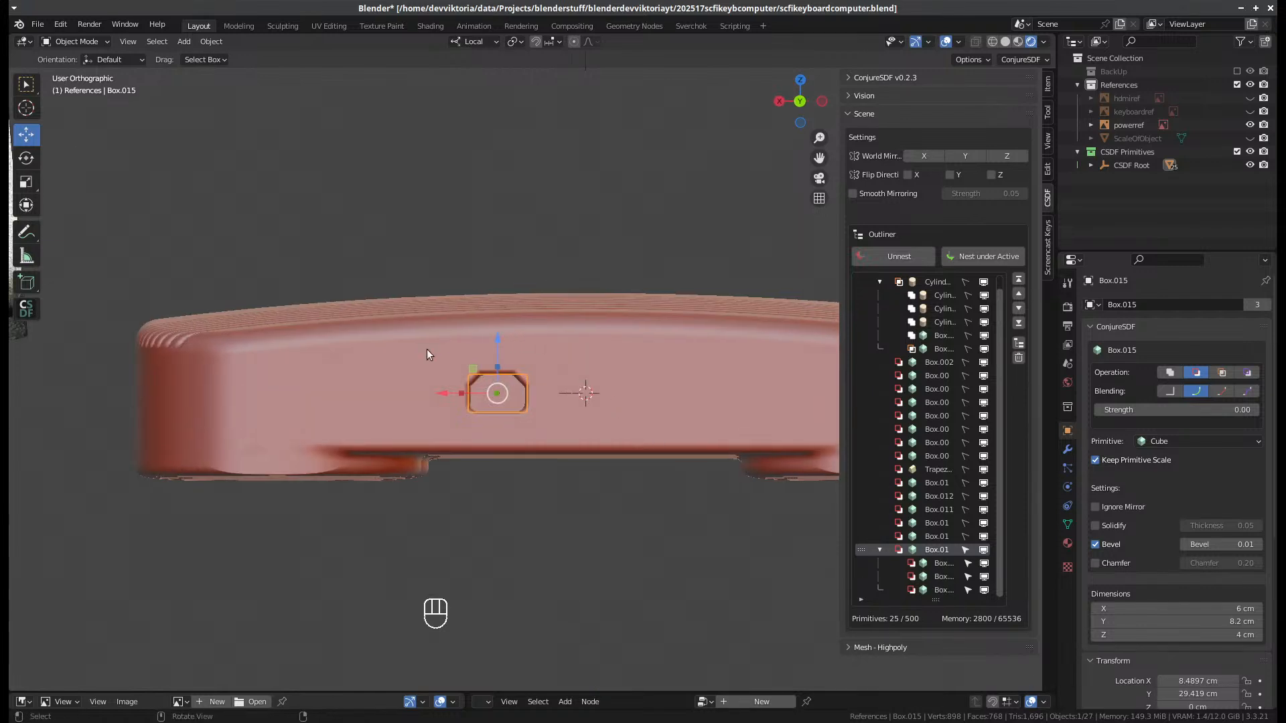
pyautogui.moveTo(427, 348); pyautogui.dragTo(654, 533)
pyautogui.scroll(-2, 565, 467)
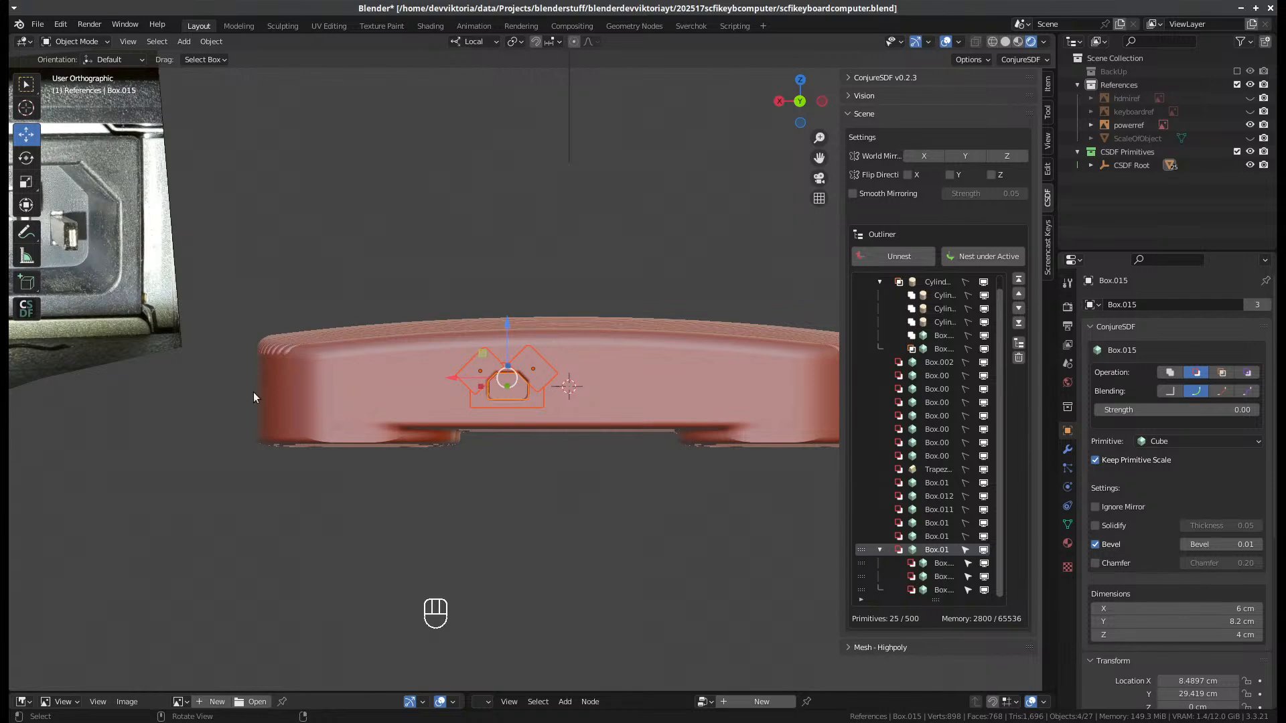
pyautogui.scroll(-4, 384, 309)
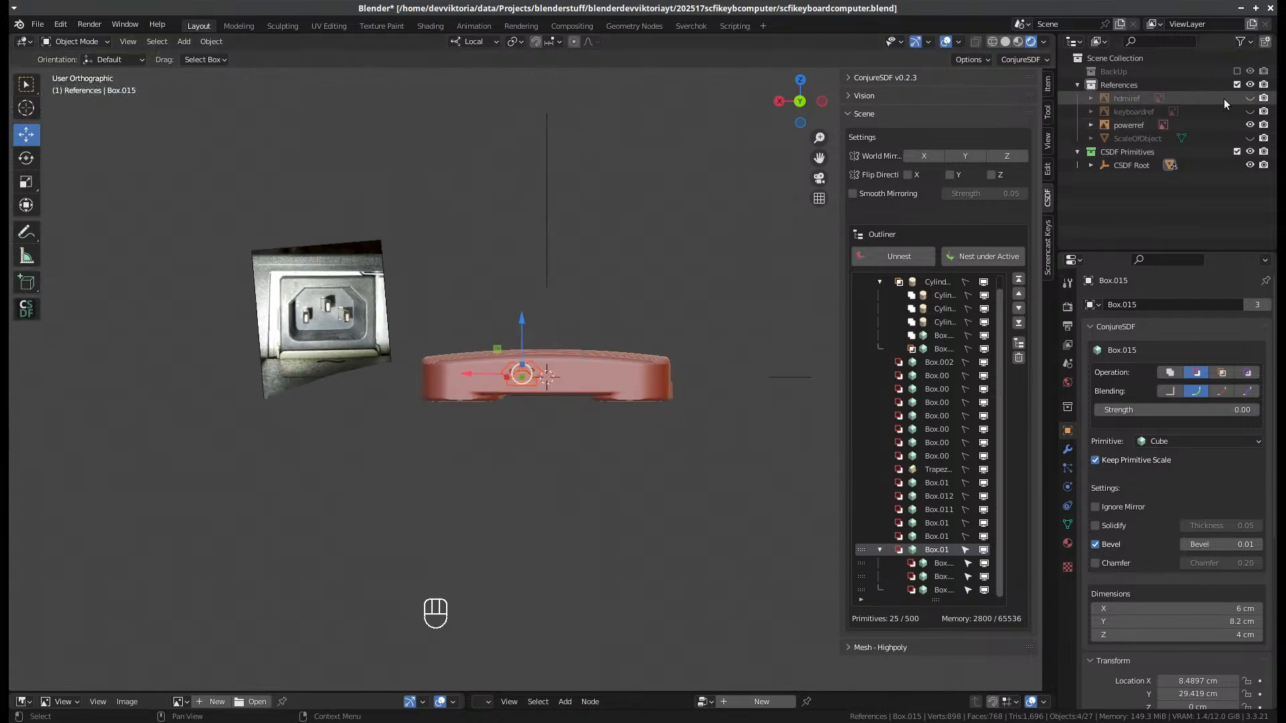
pyautogui.click(1249, 98)
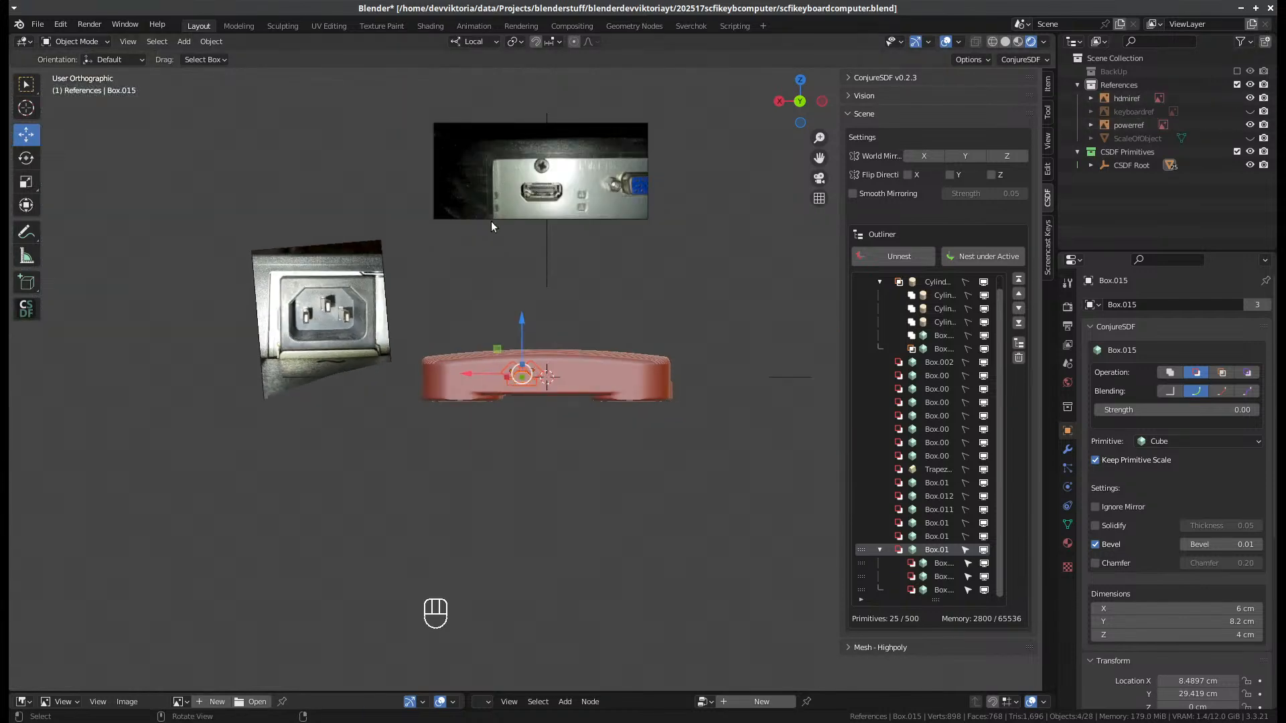
pyautogui.scroll(2, 534, 156)
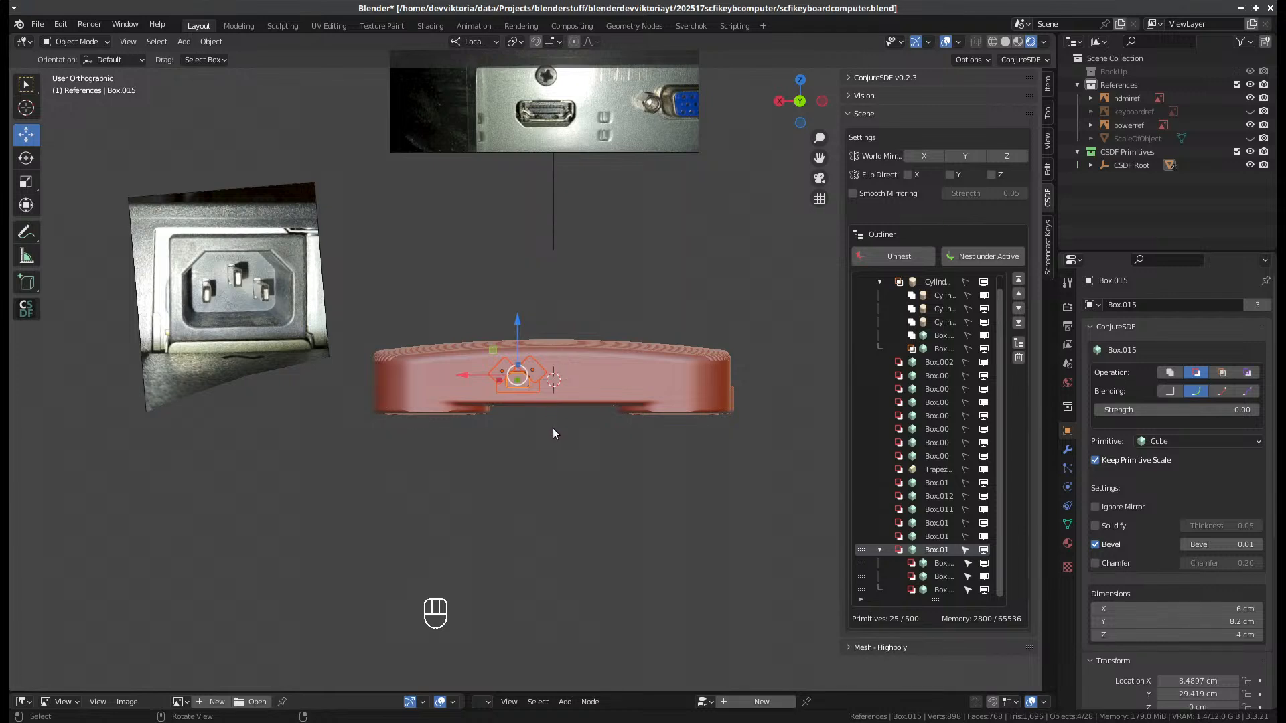
pyautogui.scroll(2, 553, 429)
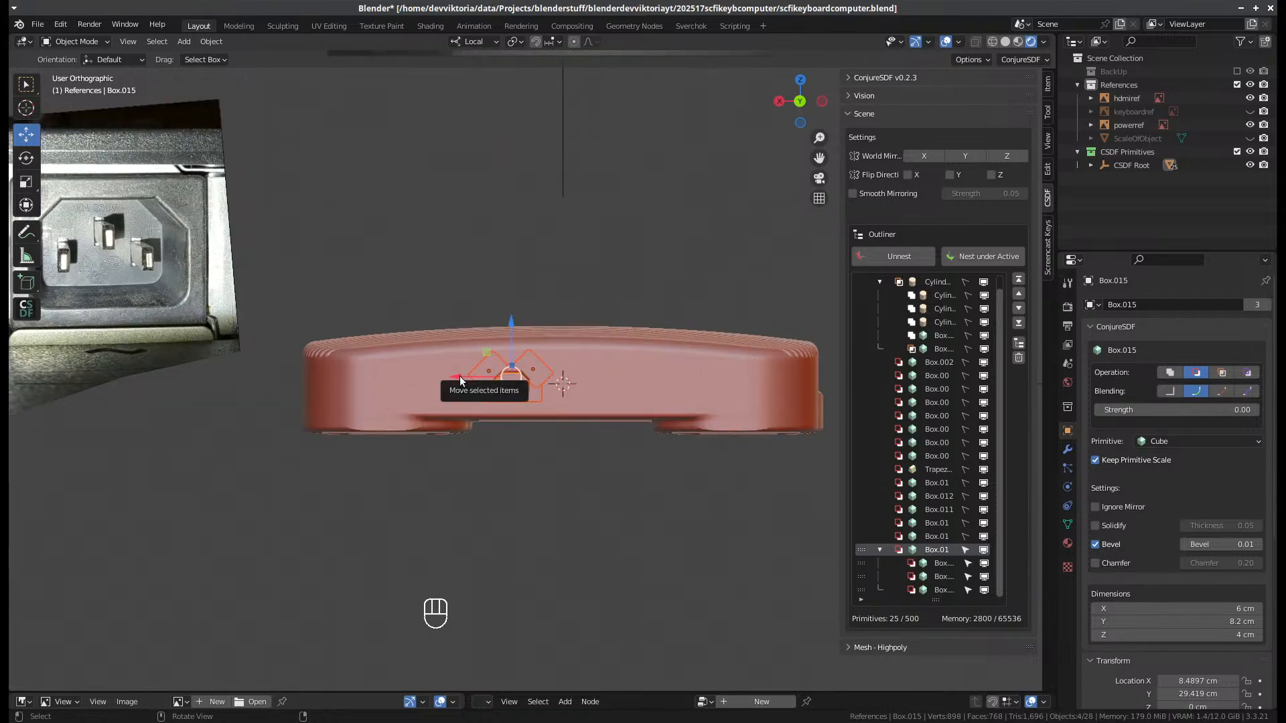
# - Duplicate the selected socket box and cutters and move the copy about -21.39 cm along global X
pyautogui.hotkey('shift', 'd')
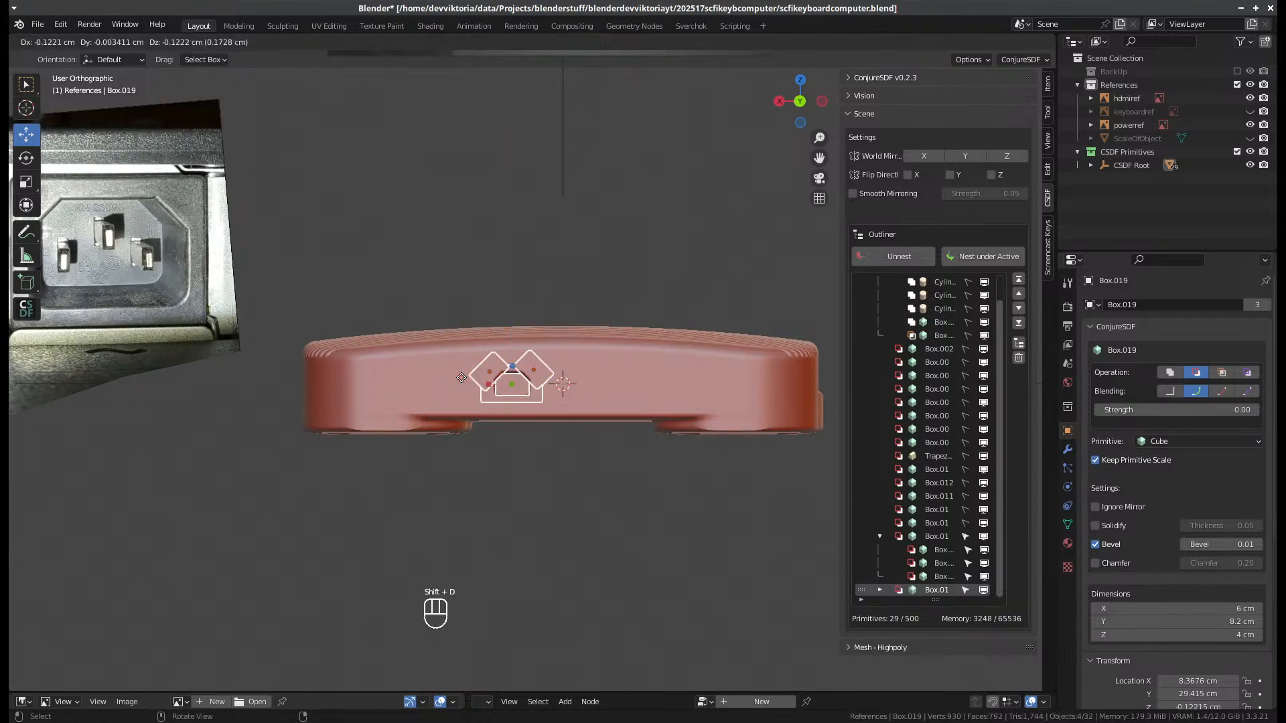
pyautogui.press('x')
pyautogui.press('x')
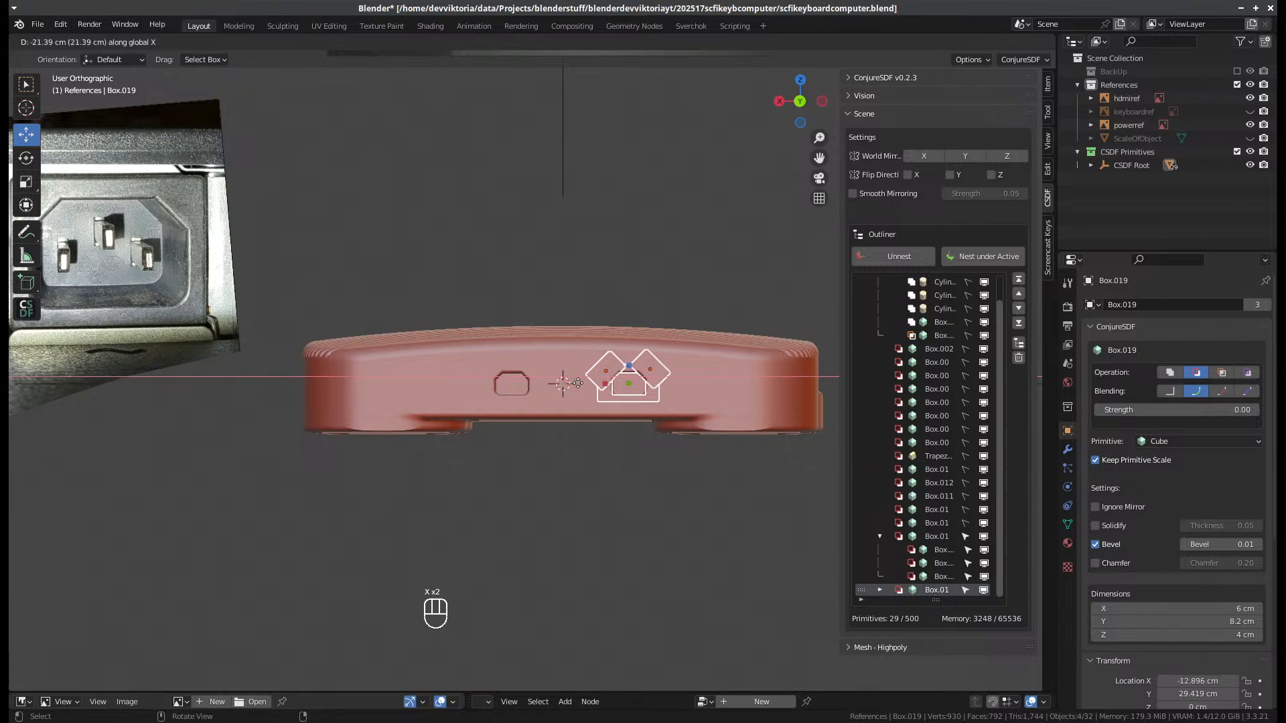
pyautogui.click(578, 383)
pyautogui.scroll(2, 702, 480)
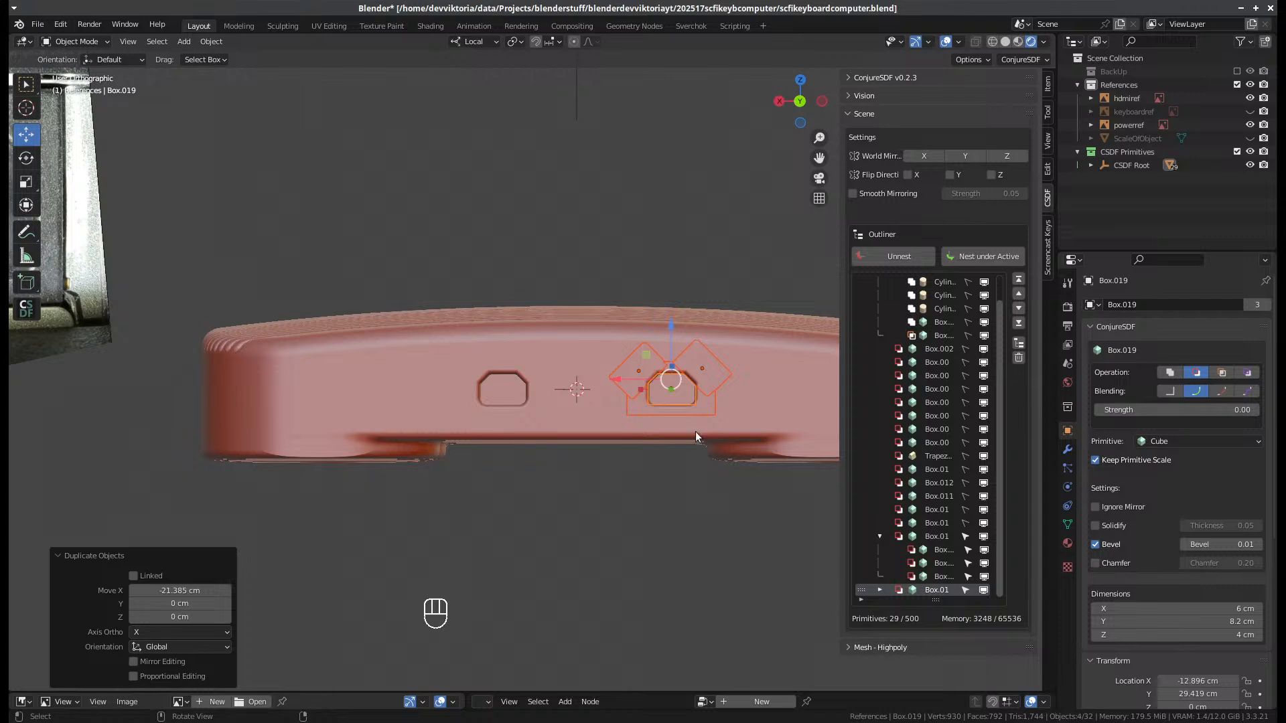
# - Select the duplicated socket's main box, expand its nested cutters in the primitive list, and set its Z dimension to 2 cm
pyautogui.click(722, 369)
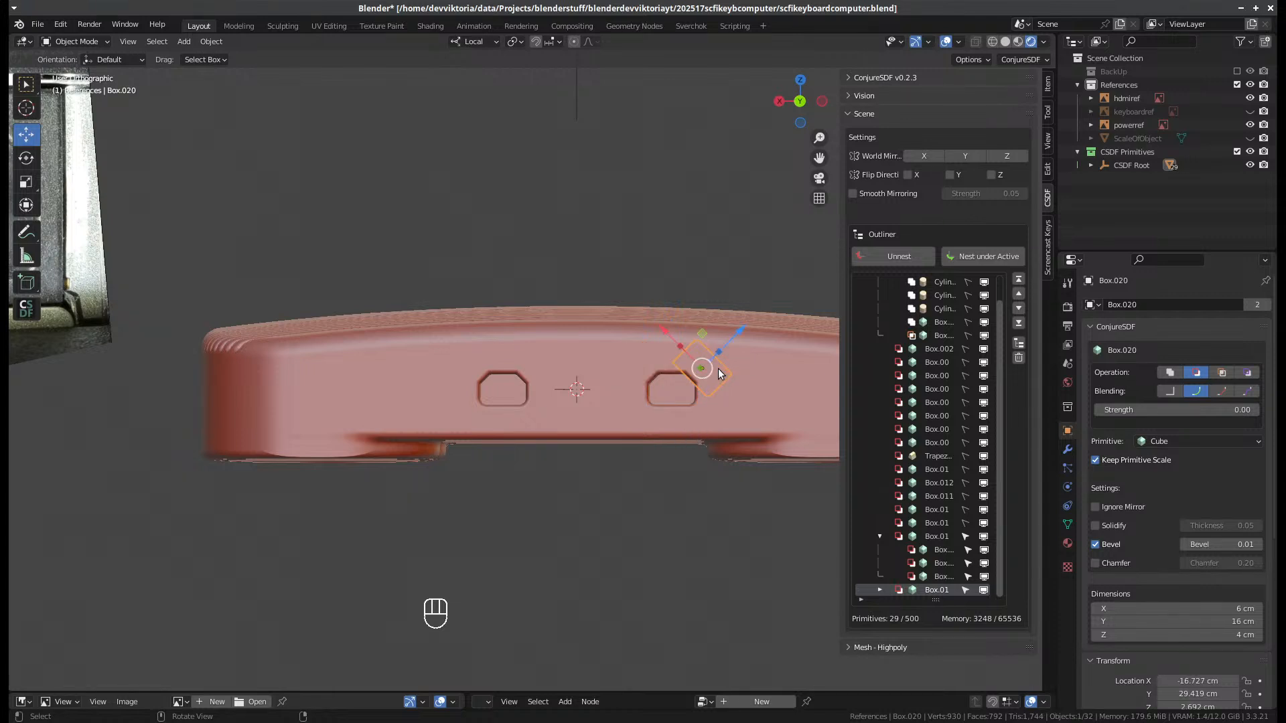
pyautogui.click(693, 402)
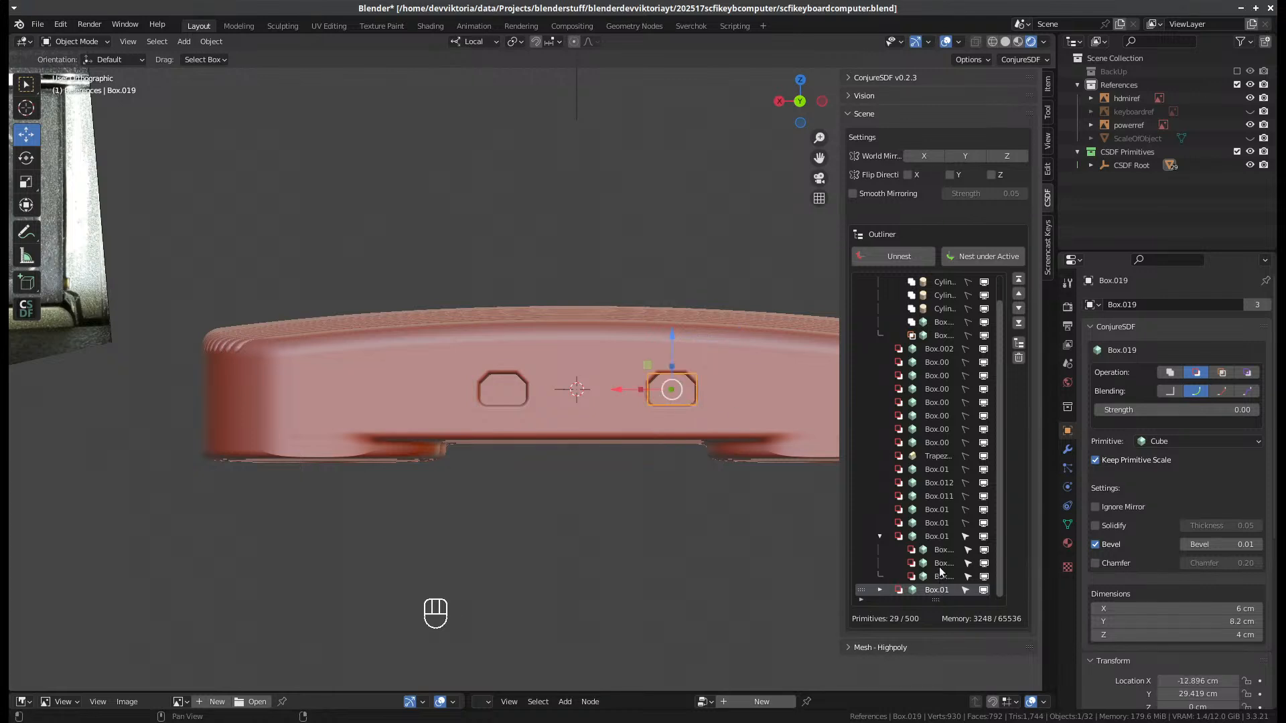
pyautogui.click(879, 590)
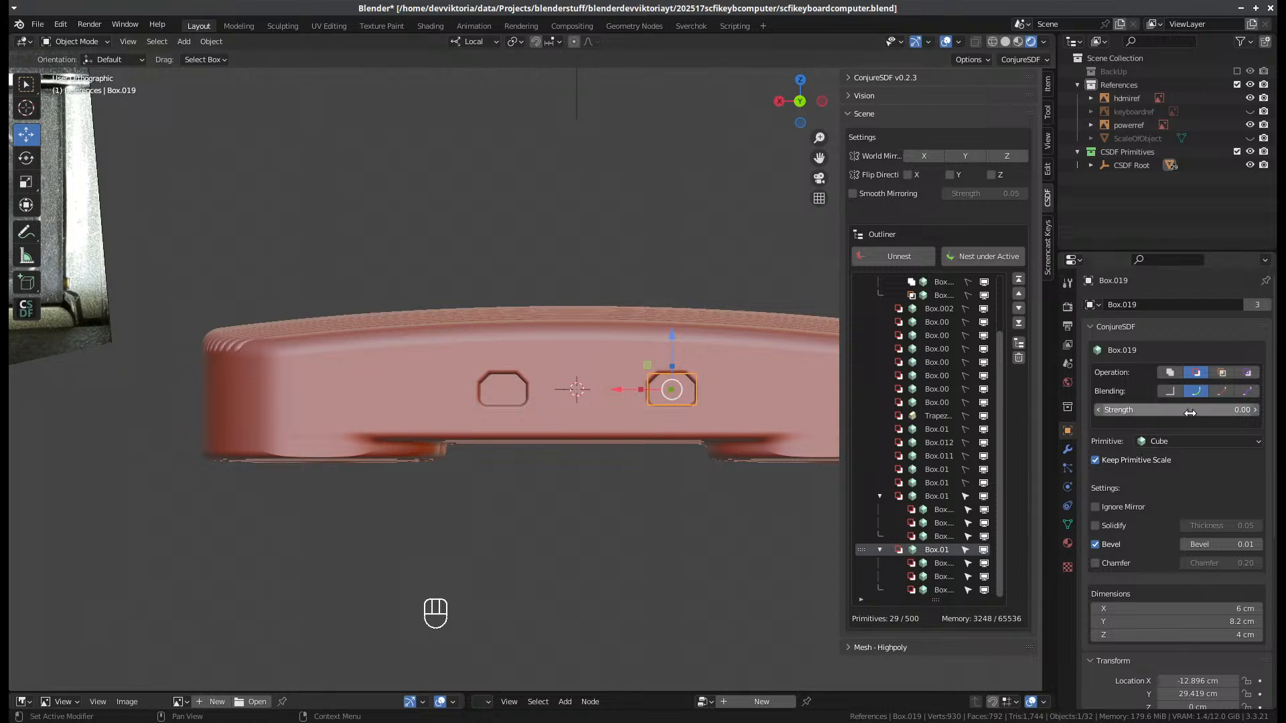
pyautogui.click(1225, 635)
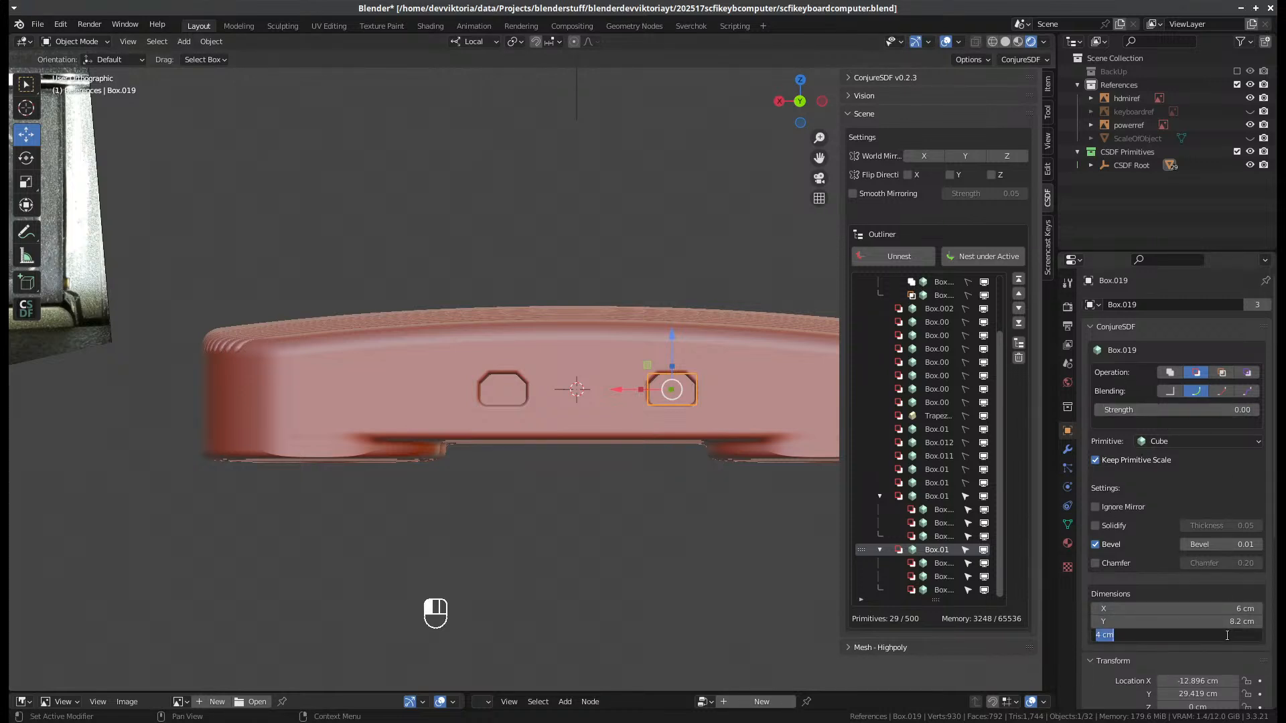
pyautogui.write('2')
pyautogui.press('Return')
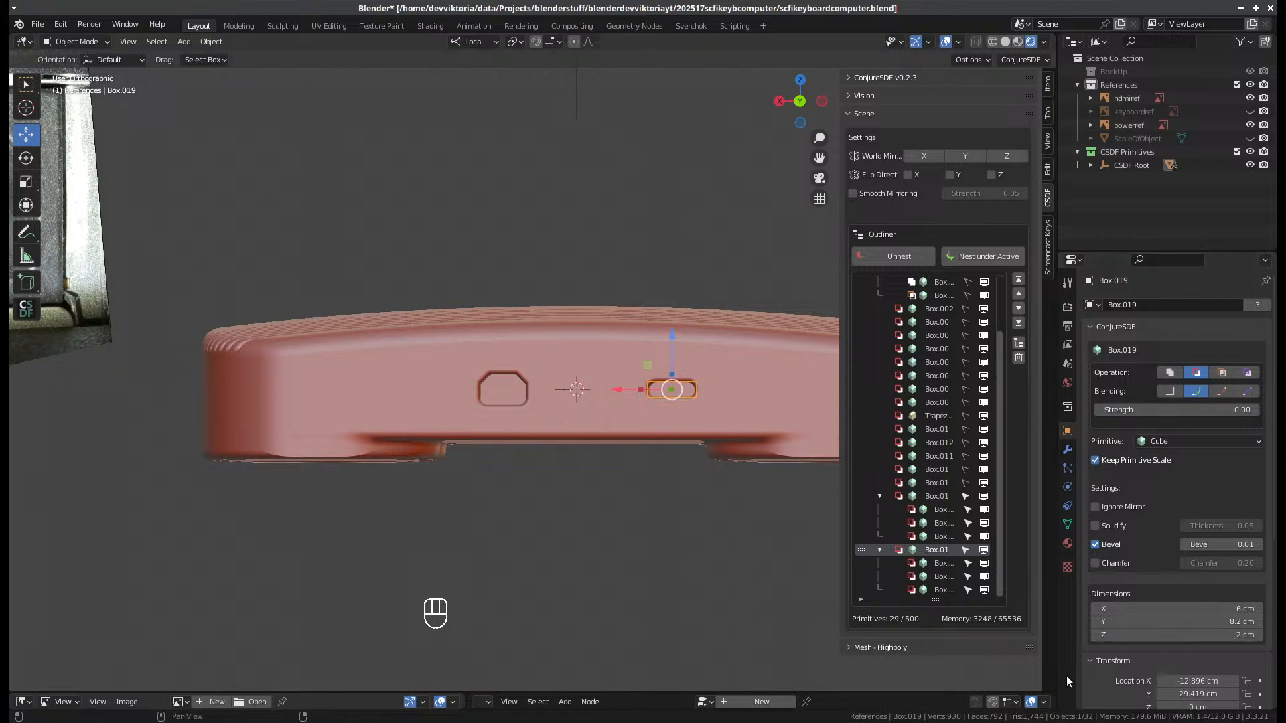
# - Reduce the bevel on the duplicated HDMI socket's main box
pyautogui.click(1211, 544)
pyautogui.click(1201, 544)
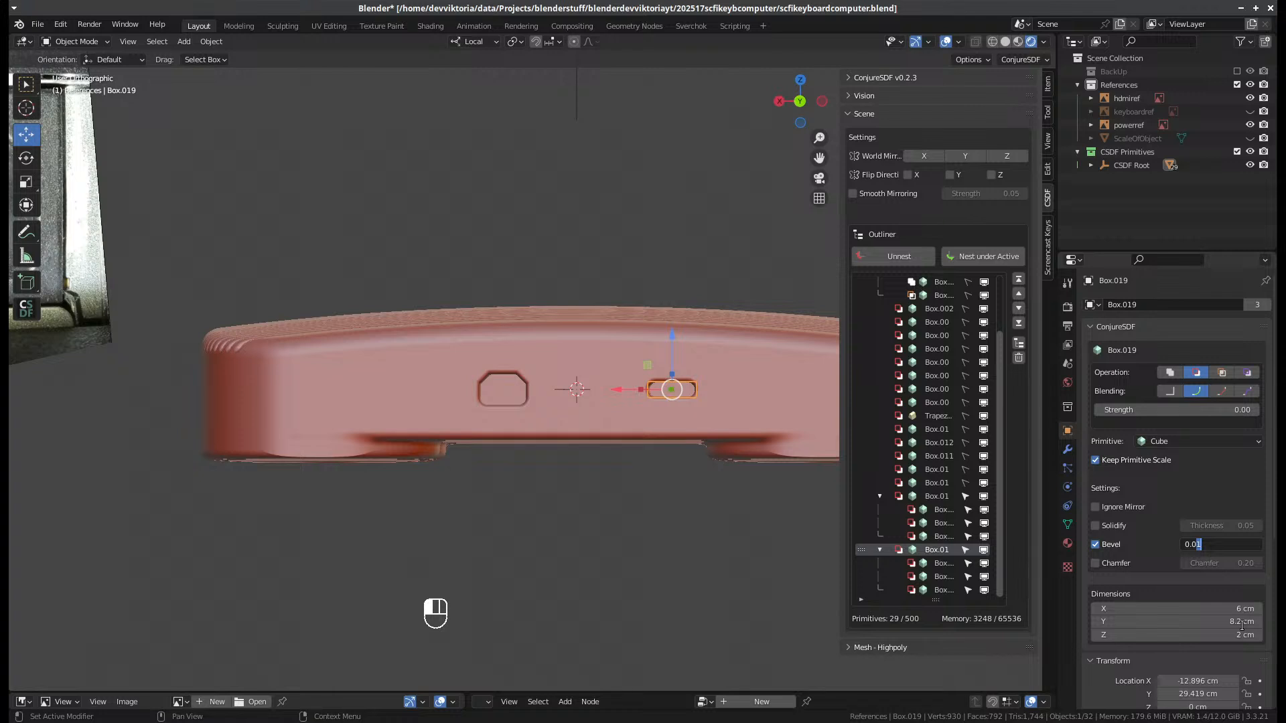
pyautogui.press('Escape')
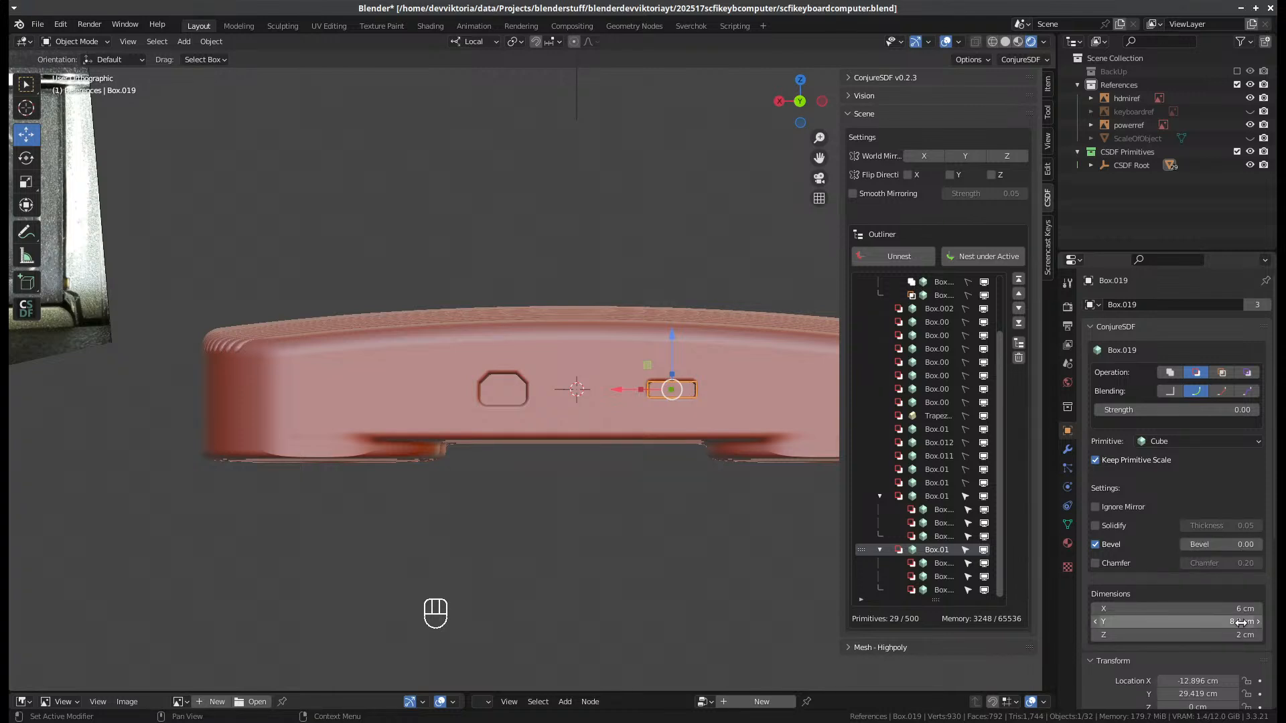
# - Move the first nested HDMI cutter along its local Z and about 2.1 cm along local X to cut the lower corner nearest the power socket
pyautogui.click(939, 563)
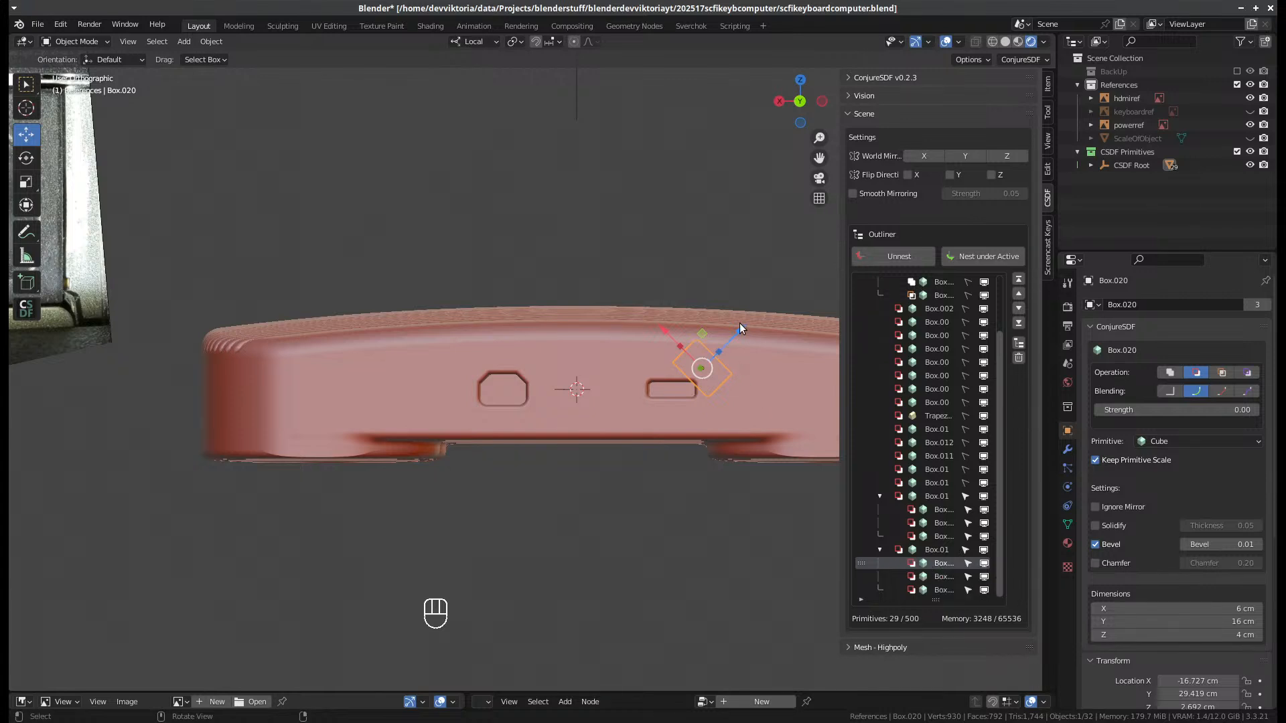
pyautogui.moveTo(741, 328); pyautogui.dragTo(692, 381)
pyautogui.moveTo(612, 377); pyautogui.dragTo(599, 366)
pyautogui.scroll(2, 700, 397)
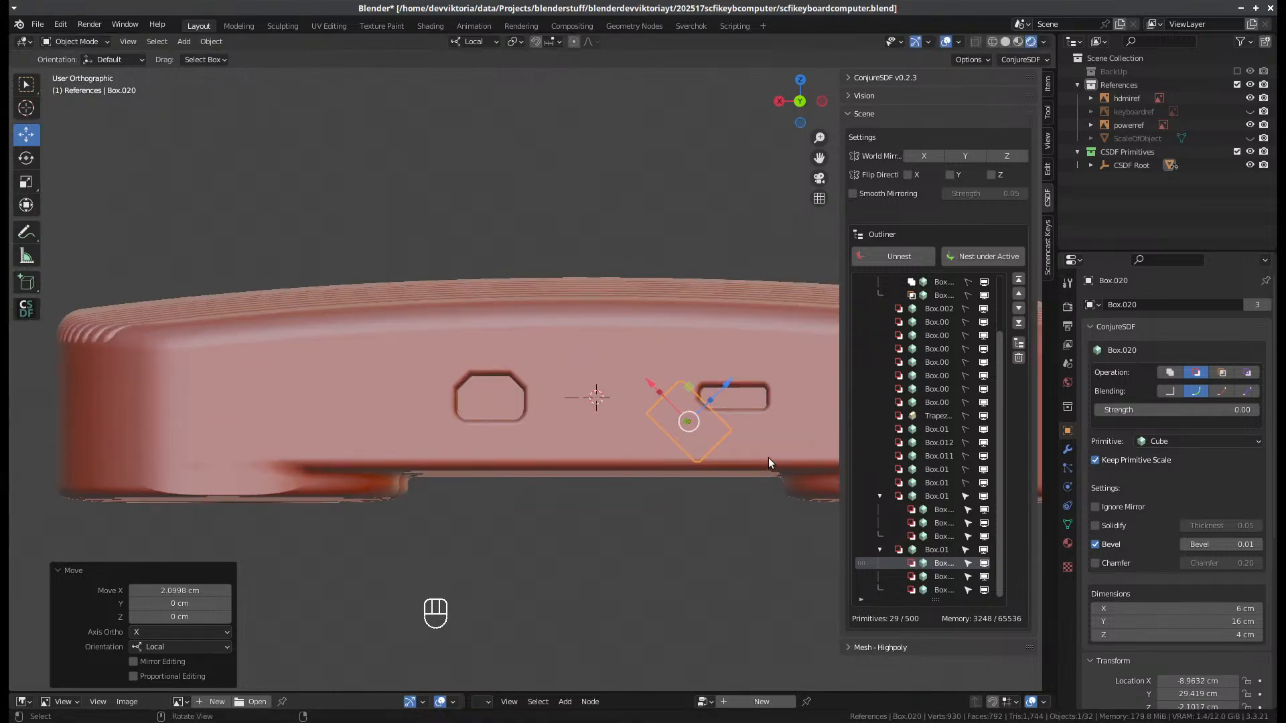
pyautogui.press('KP_Decimal')
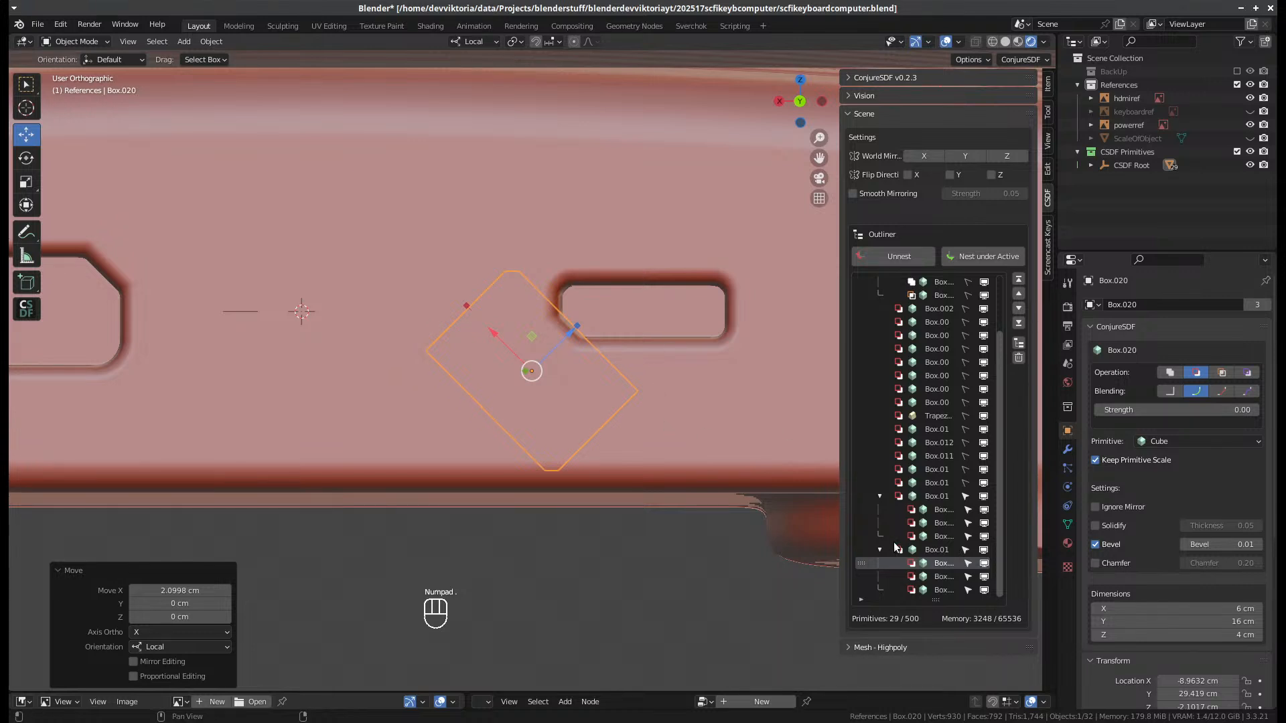
# - Move the second nested cutter about -8.71 cm along local Z and -2.61 cm along local X to the opposite lower corner, with Z dimension 3.8 cm
pyautogui.click(937, 580)
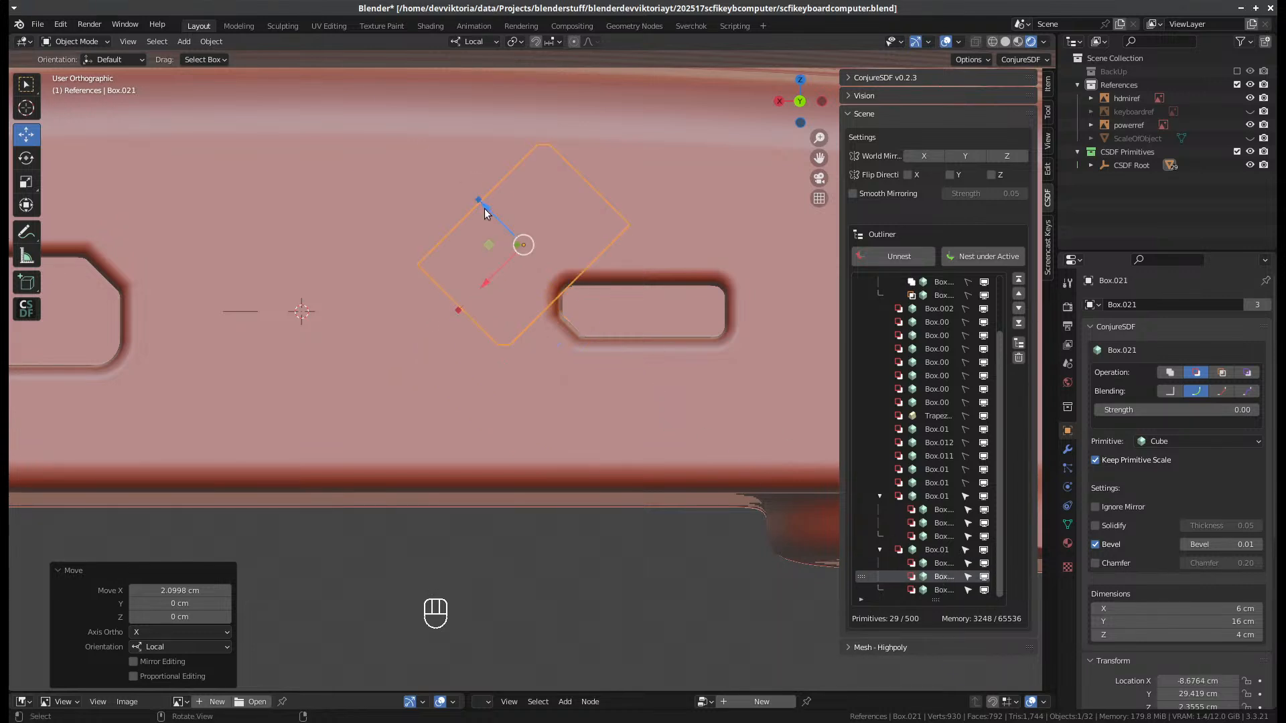
pyautogui.moveTo(481, 202); pyautogui.dragTo(640, 464)
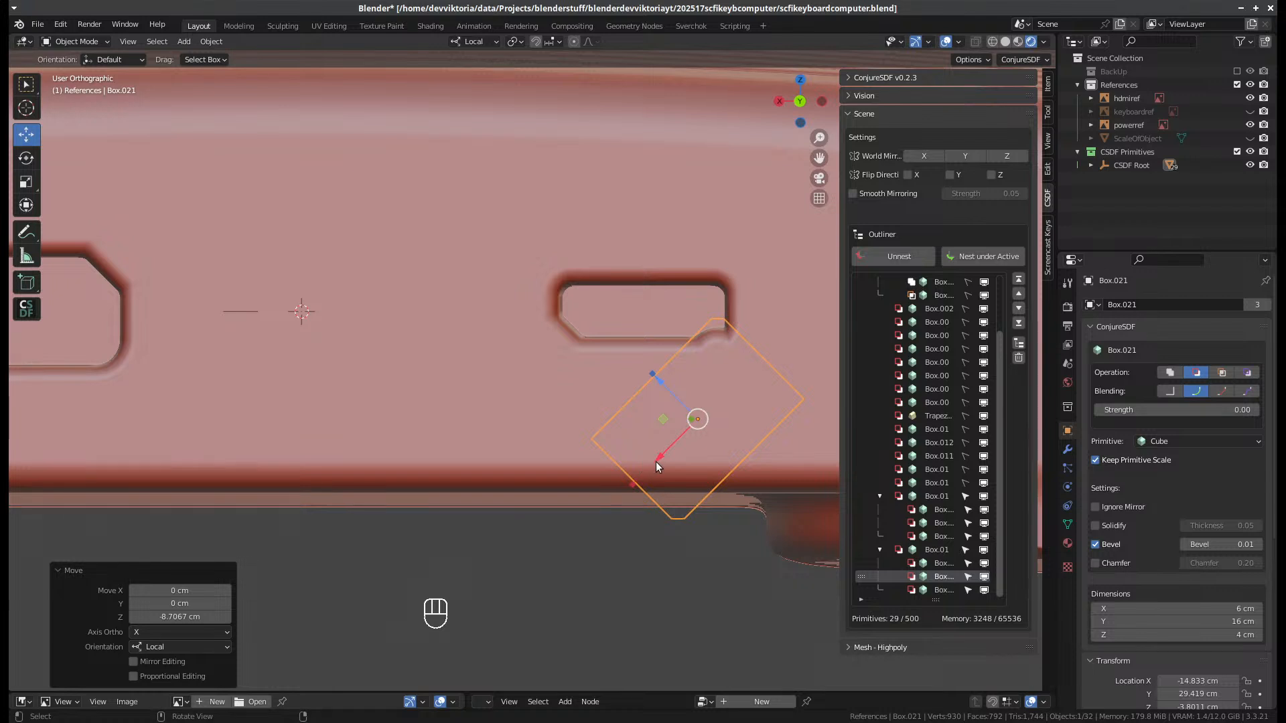
pyautogui.press('g')
pyautogui.press('x')
pyautogui.press('x')
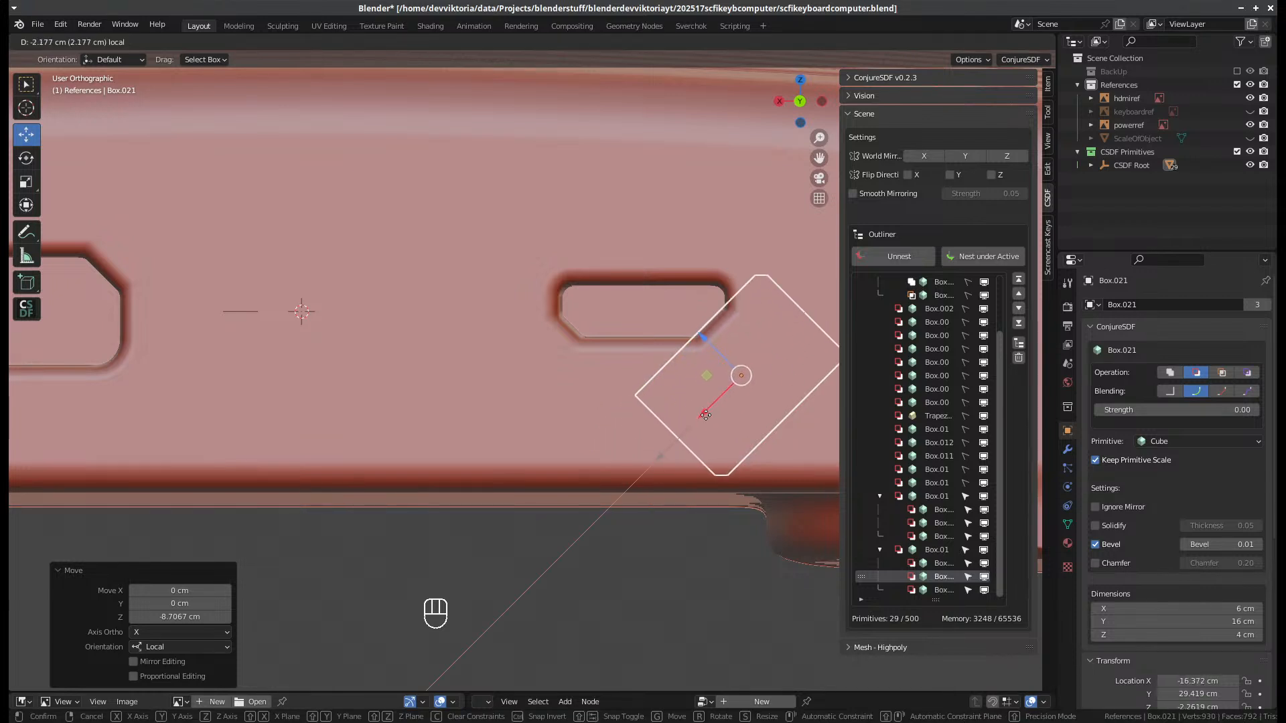
pyautogui.click(724, 308)
pyautogui.moveTo(714, 324); pyautogui.dragTo(718, 323)
pyautogui.moveTo(656, 348); pyautogui.dragTo(533, 393, button='middle')
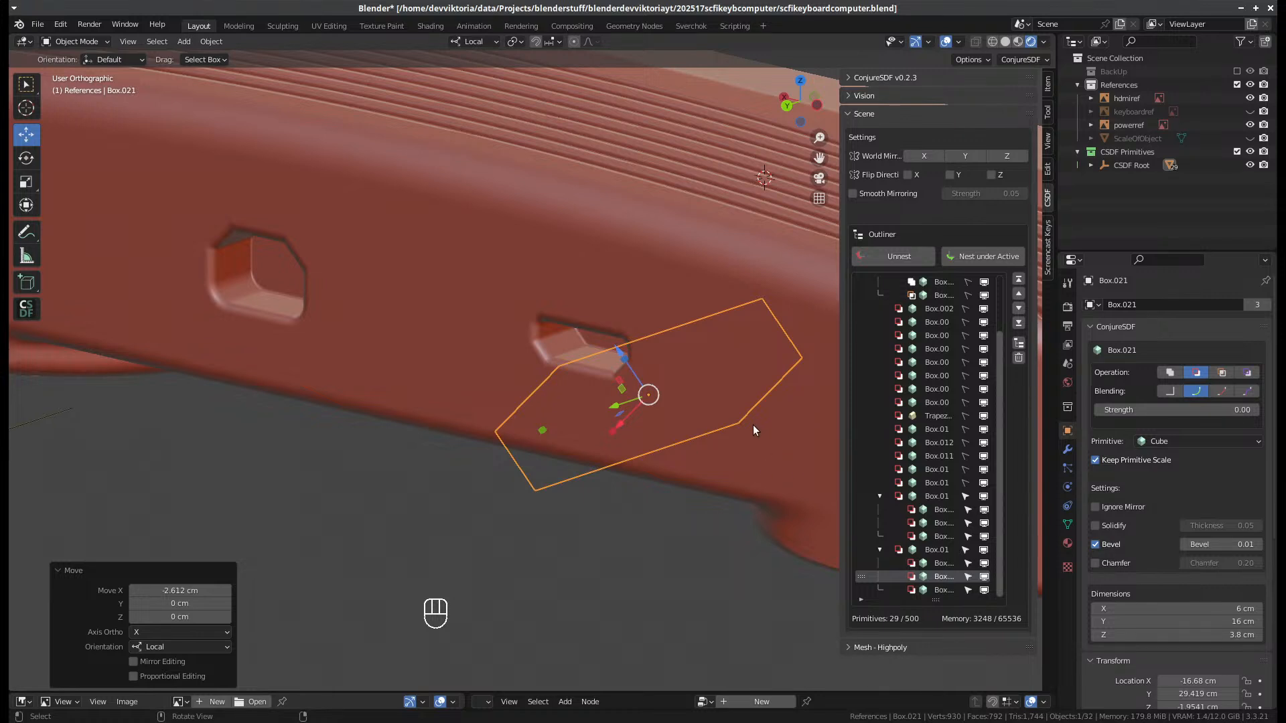
# - Move the third nested HDMI cutter about 1.72 cm along local Y, then deselect it
pyautogui.click(936, 592)
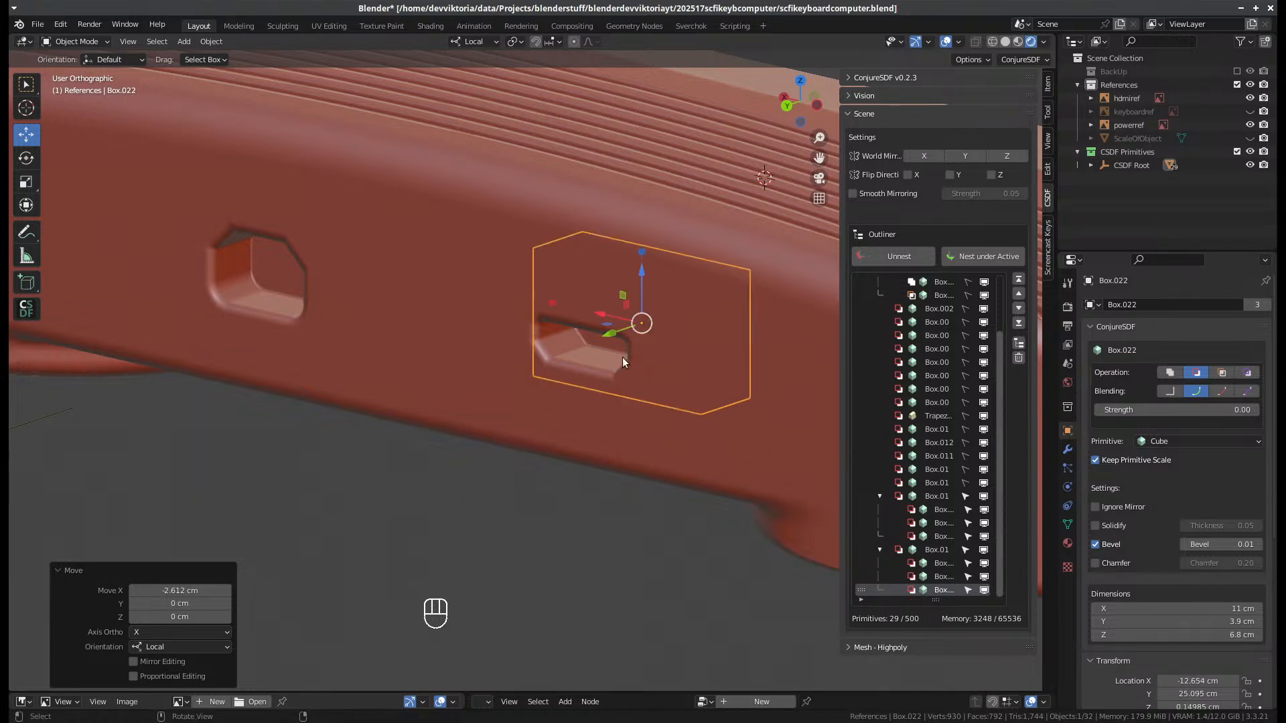
pyautogui.moveTo(604, 343); pyautogui.dragTo(589, 347)
pyautogui.hotkey('ctrl', 'z')
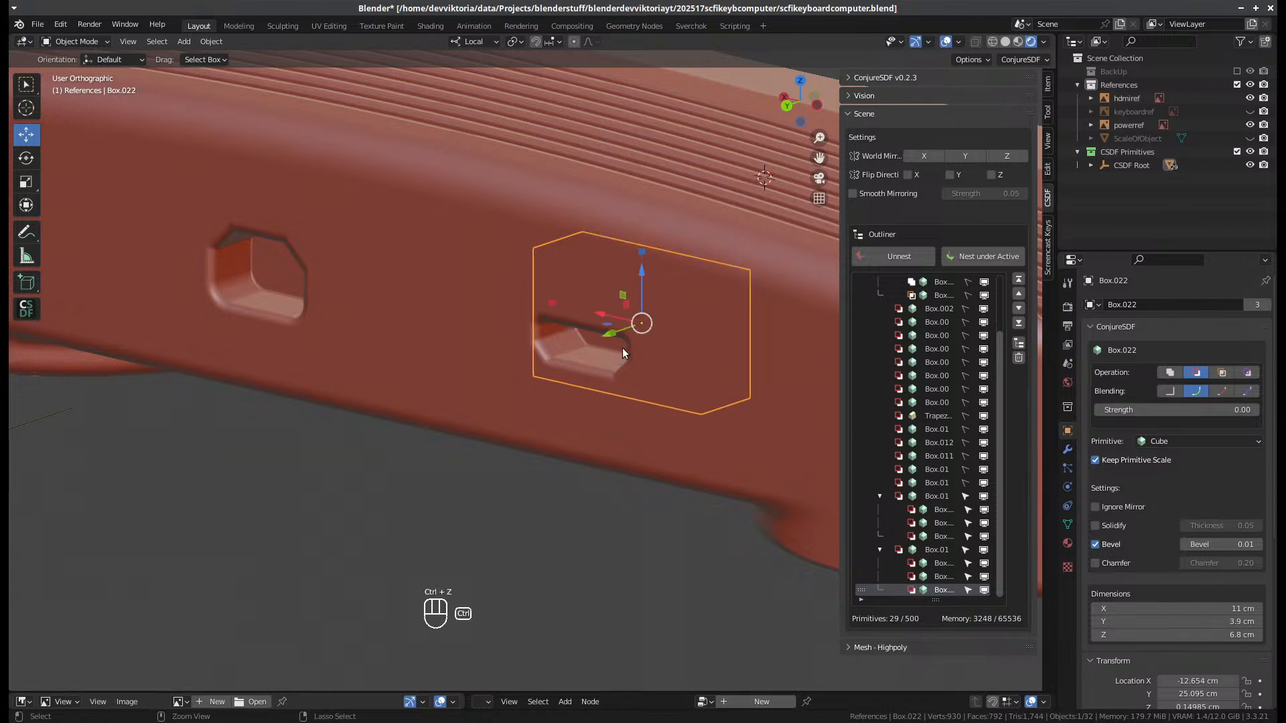
pyautogui.press('g')
pyautogui.press('y')
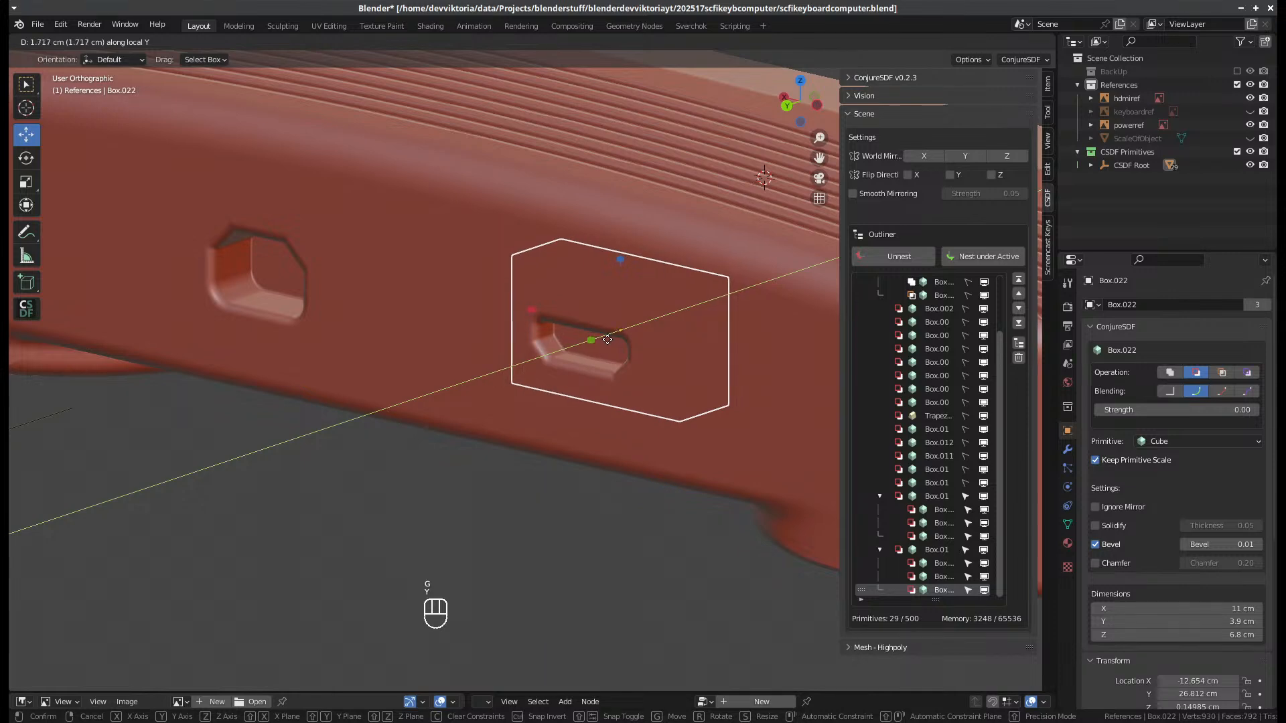
pyautogui.click(607, 339)
pyautogui.moveTo(585, 432); pyautogui.dragTo(547, 370, button='middle')
pyautogui.scroll(1, 546, 368)
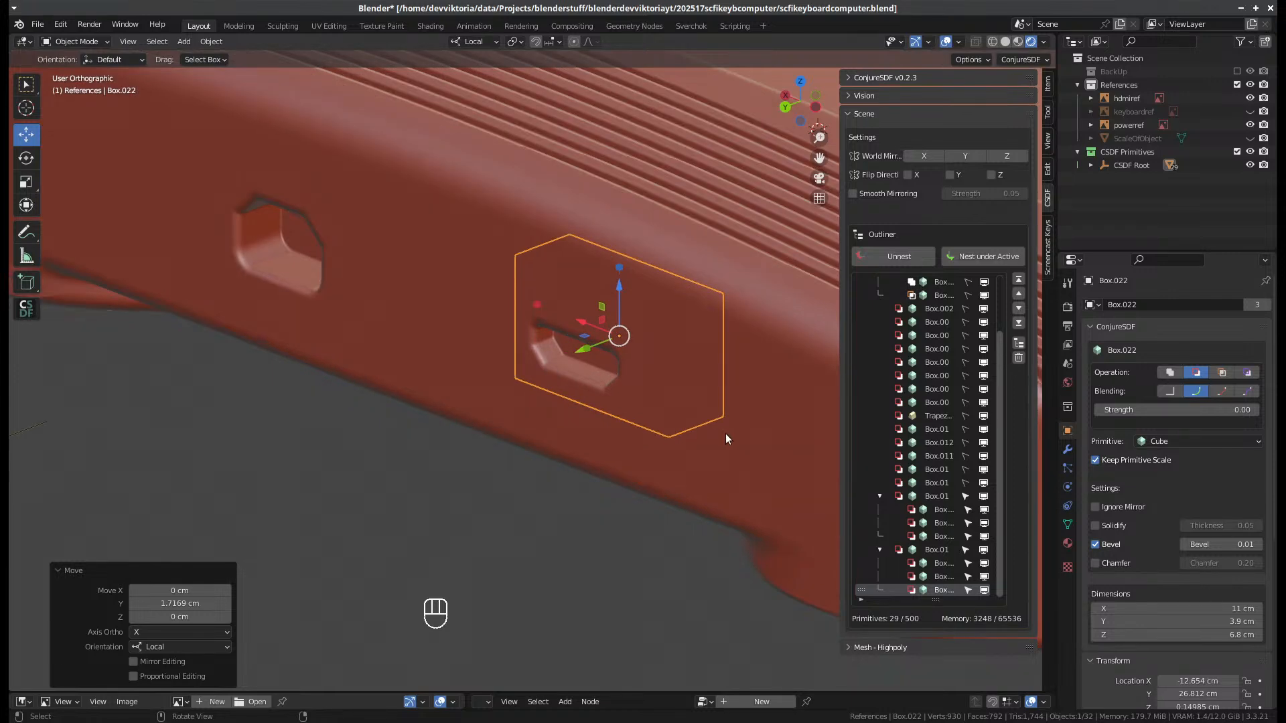
pyautogui.moveTo(685, 401)
pyautogui.mouseDown(button='middle')
pyautogui.moveTo(660, 373)
pyautogui.moveTo(680, 350)
pyautogui.moveTo(660, 356)
pyautogui.moveTo(593, 392)
pyautogui.moveTo(601, 427)
pyautogui.moveTo(687, 399)
pyautogui.moveTo(643, 427)
pyautogui.moveTo(554, 448)
pyautogui.moveTo(612, 443)
pyautogui.mouseUp(button='middle')
pyautogui.click(612, 444)
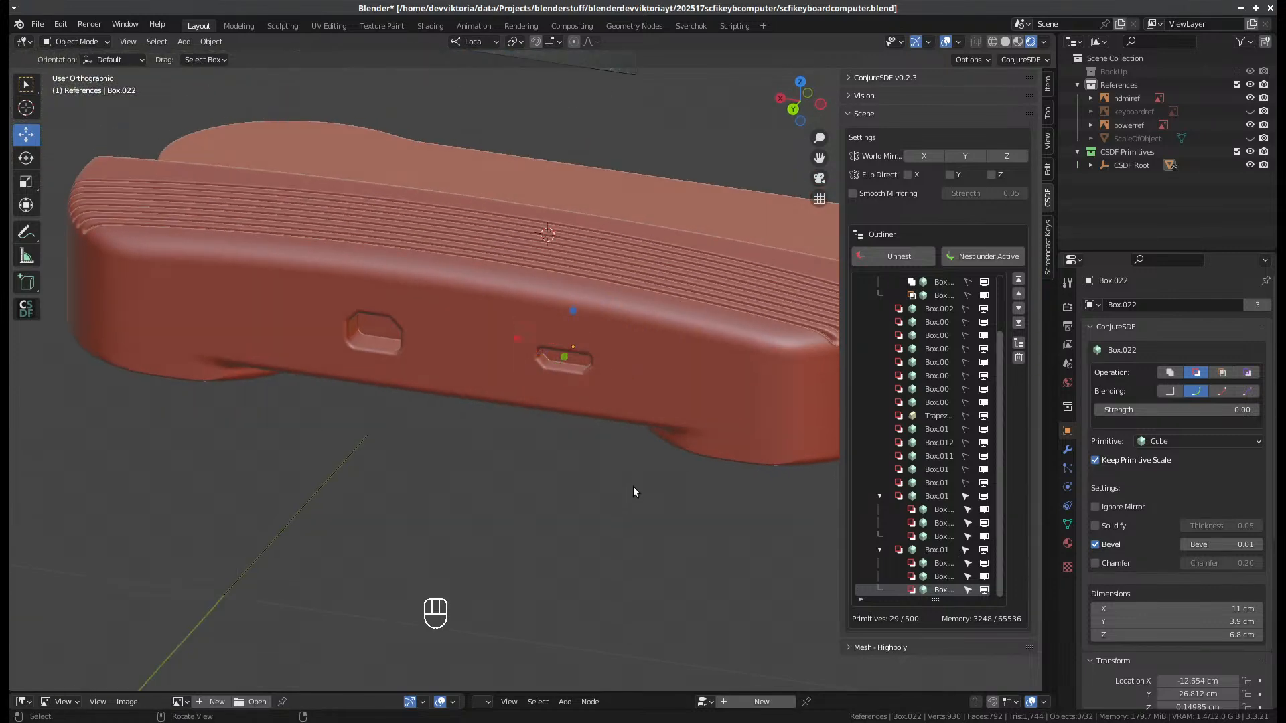
# - Collapse the nested groups of both sockets and the cylinder in the primitive list
pyautogui.click(881, 549)
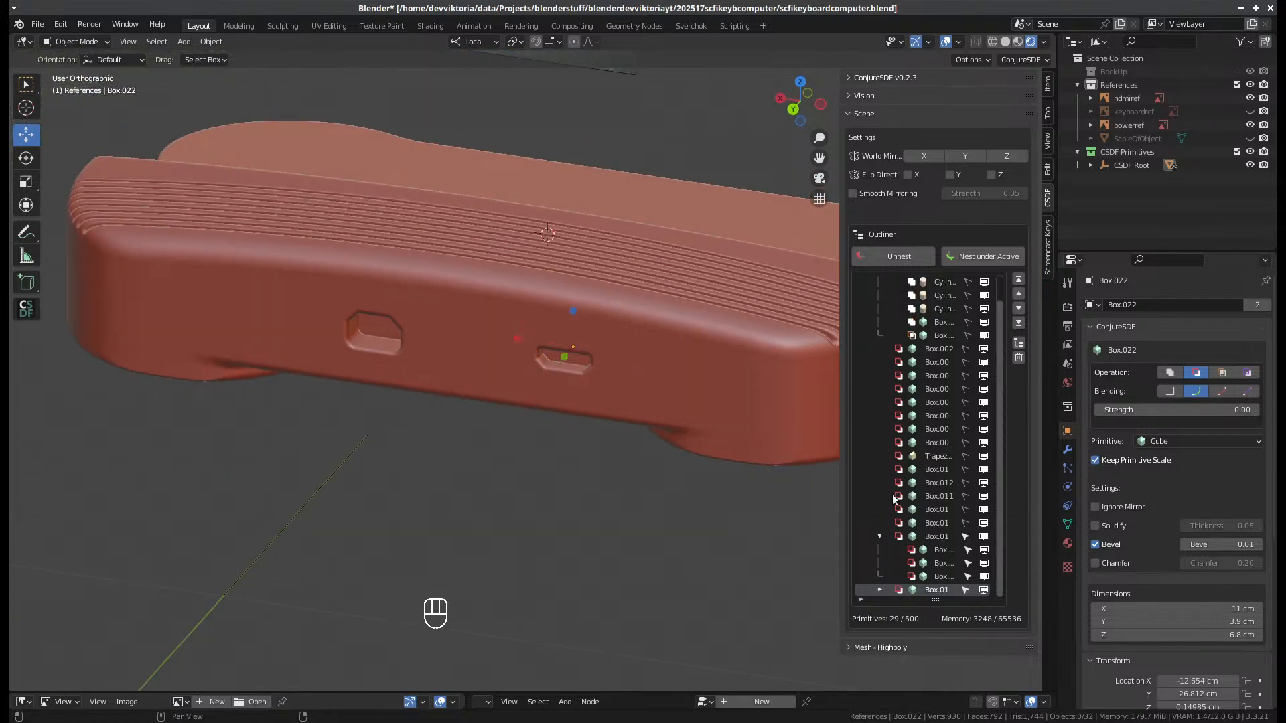
pyautogui.click(880, 536)
pyautogui.click(880, 295)
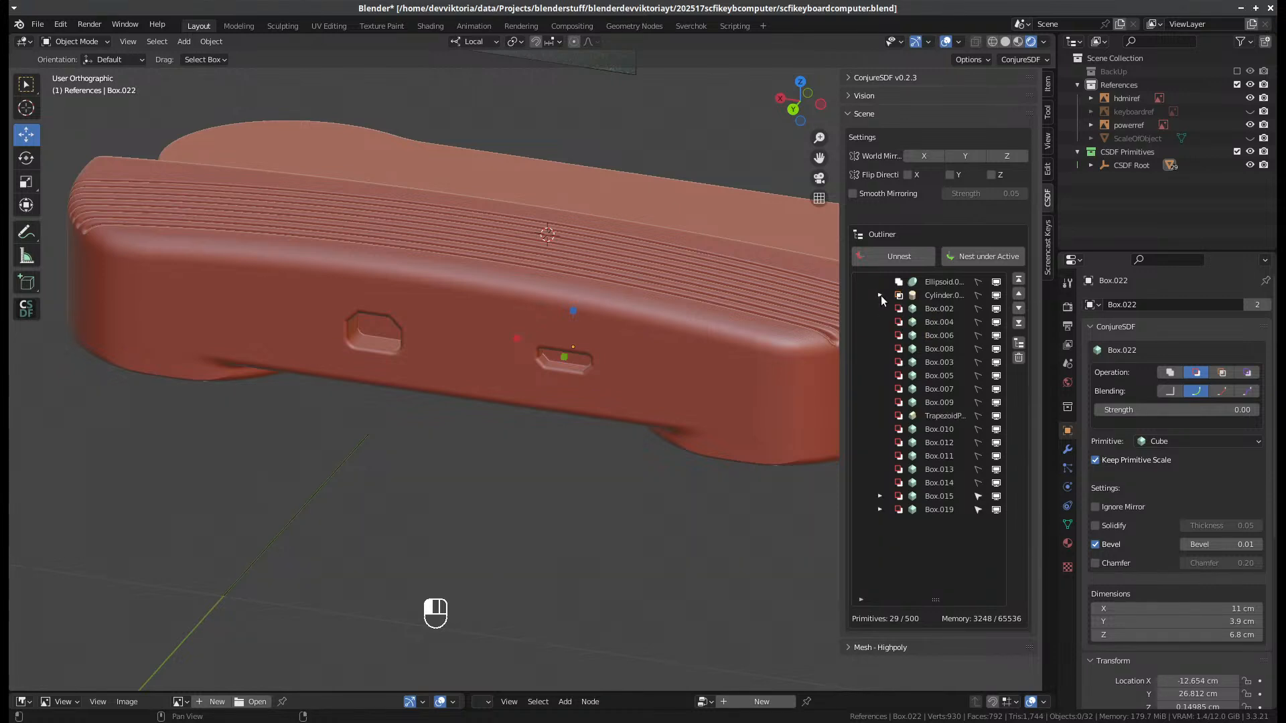
pyautogui.moveTo(523, 532); pyautogui.dragTo(560, 536, button='middle')
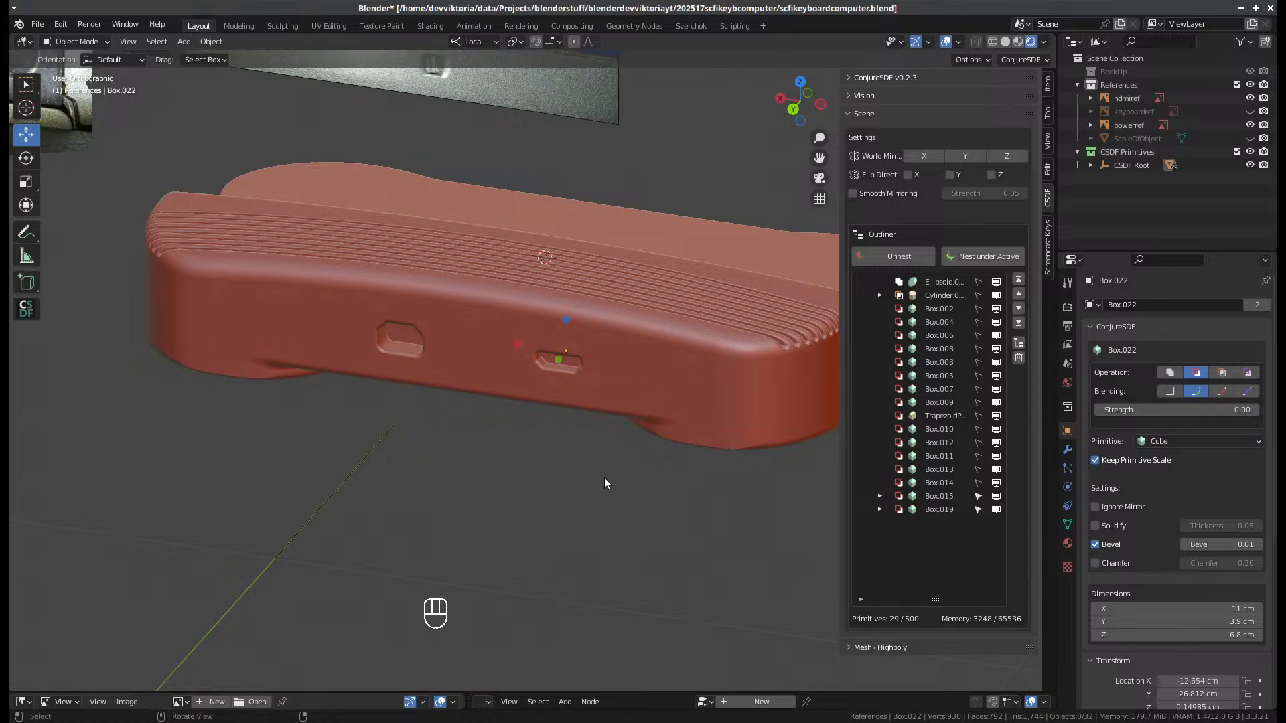
# - Duplicate the HDMI socket's main box without its cutters and move the copy about -8.29 cm along local X
pyautogui.click(938, 510)
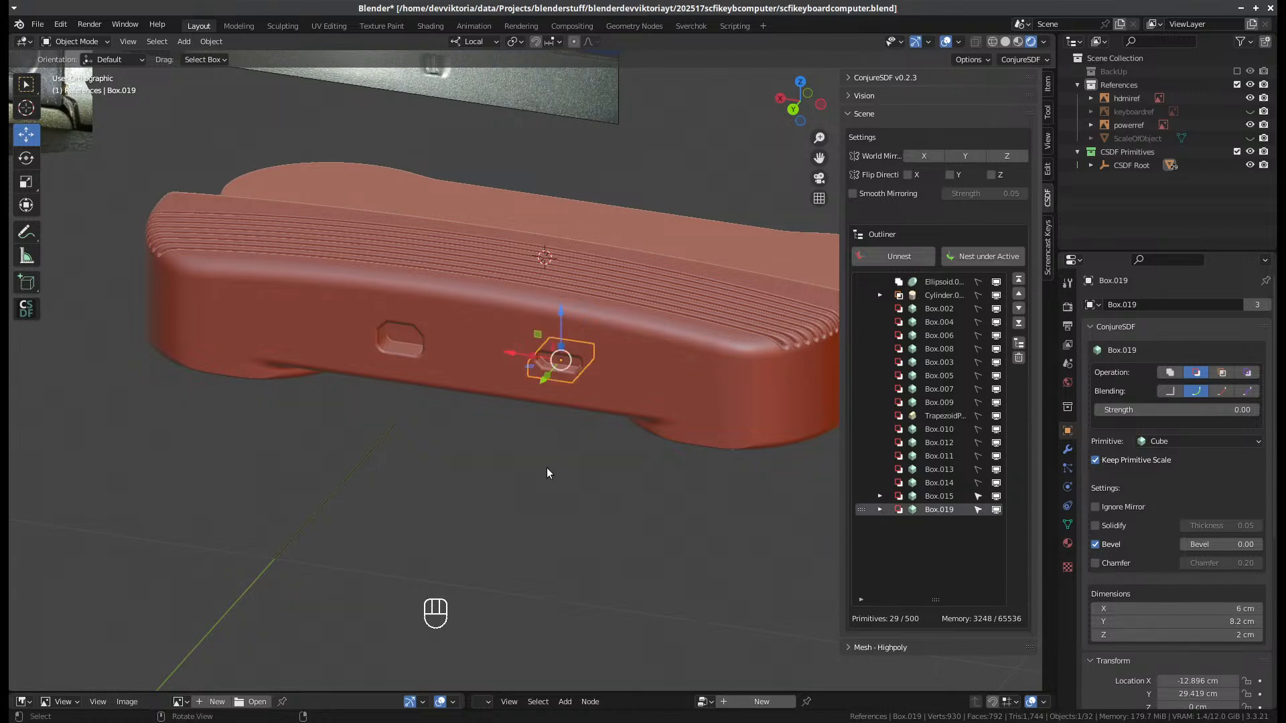
pyautogui.hotkey('shift', 'd')
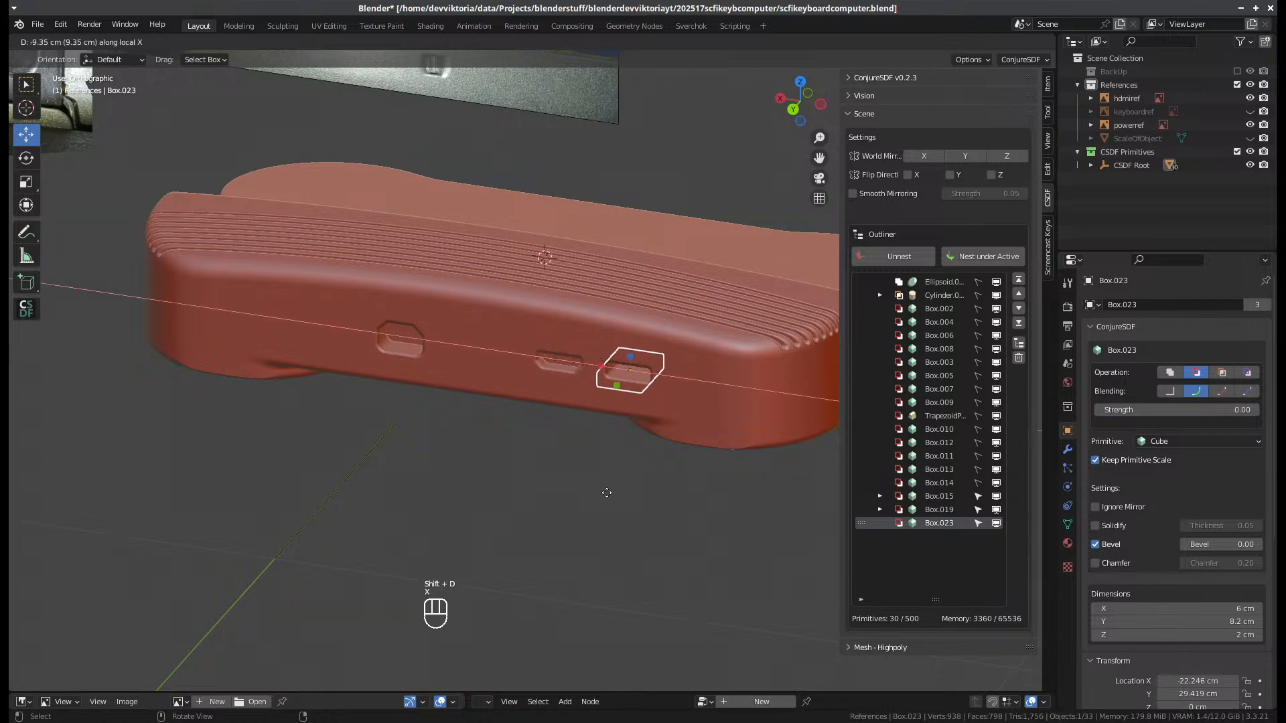
pyautogui.press('x')
pyautogui.click(995, 532)
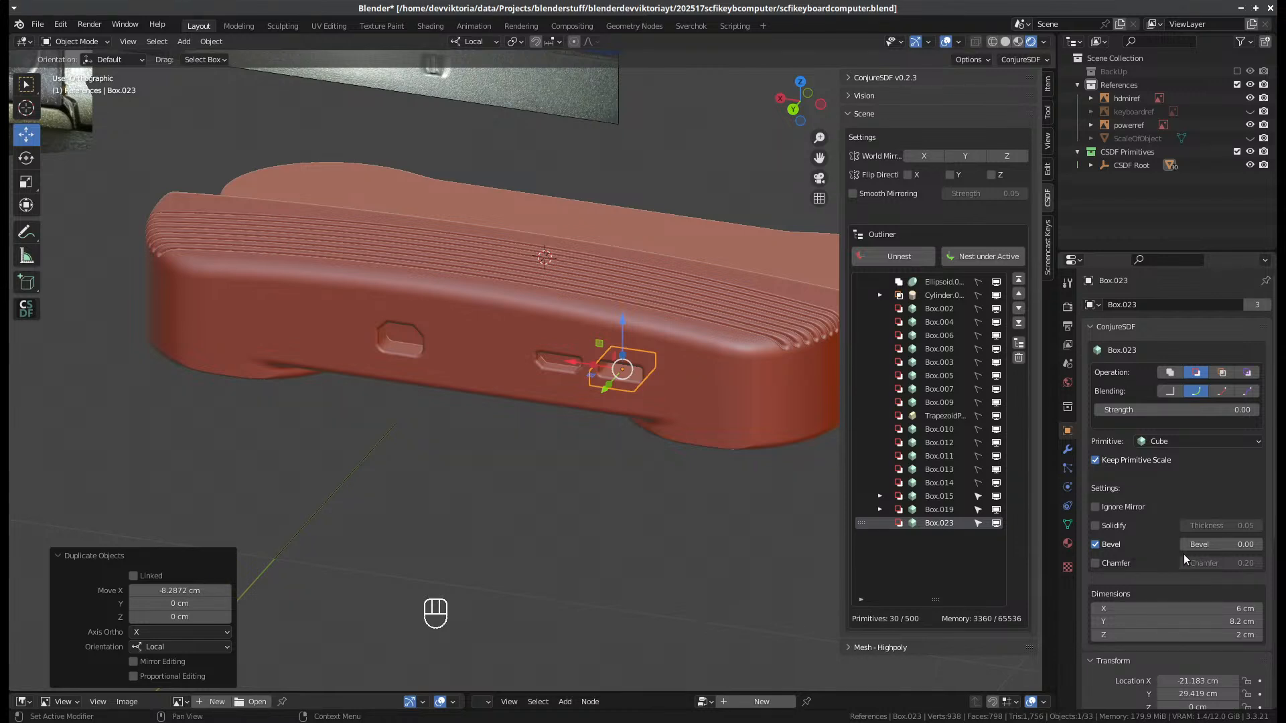
# - Set the new port box's dimensions to X 2 cm, Y 4 cm and Z 1 cm
pyautogui.click(1217, 608)
pyautogui.write('1')
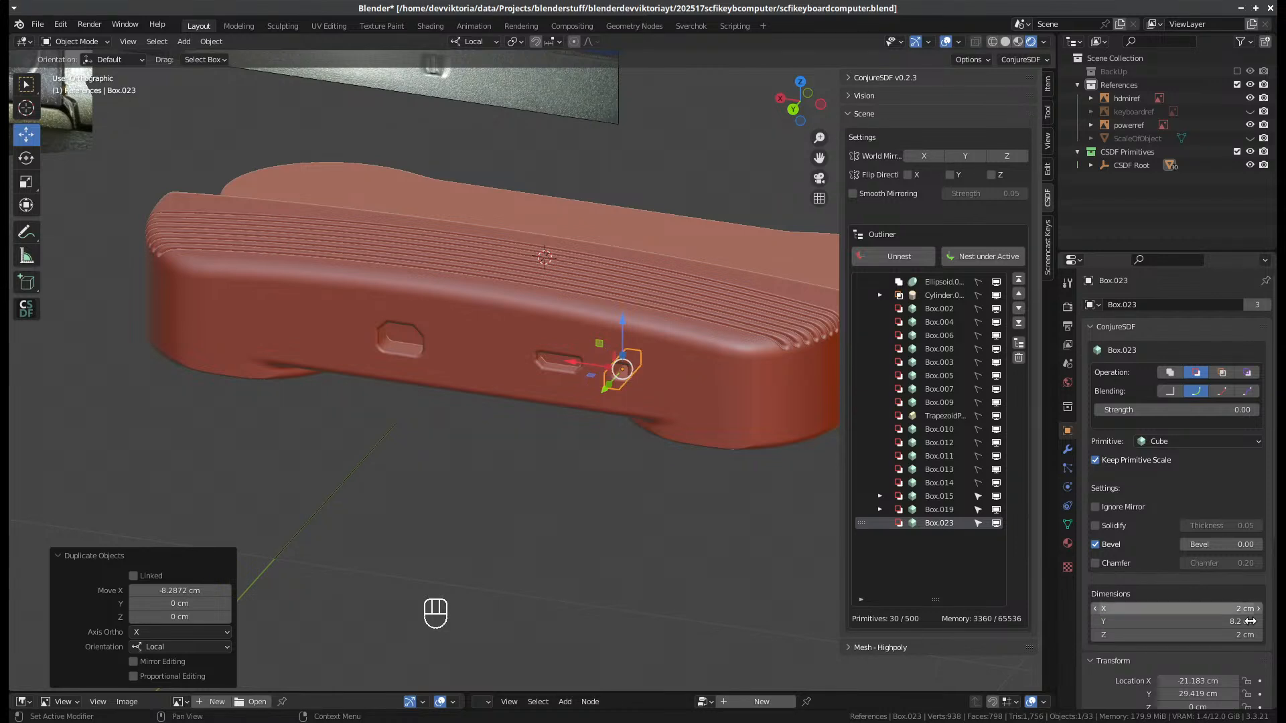
pyautogui.click(1246, 635)
pyautogui.write('1')
pyautogui.press('Return')
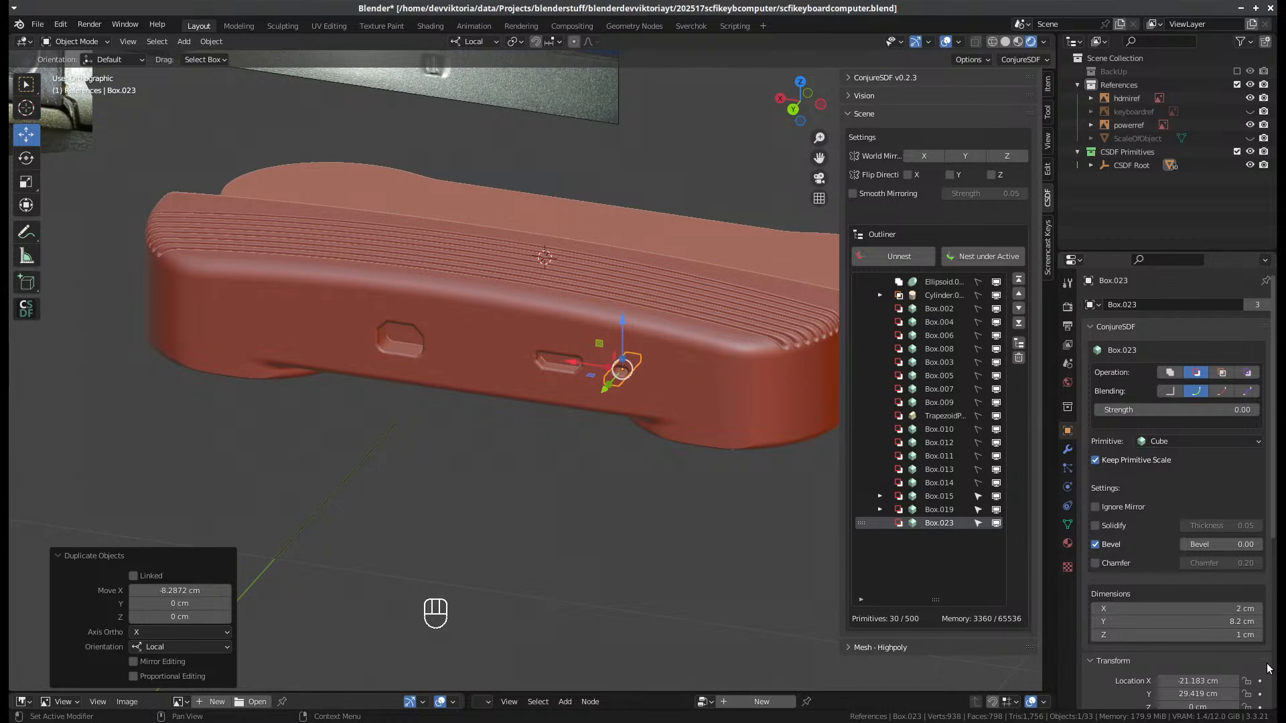
pyautogui.click(1214, 625)
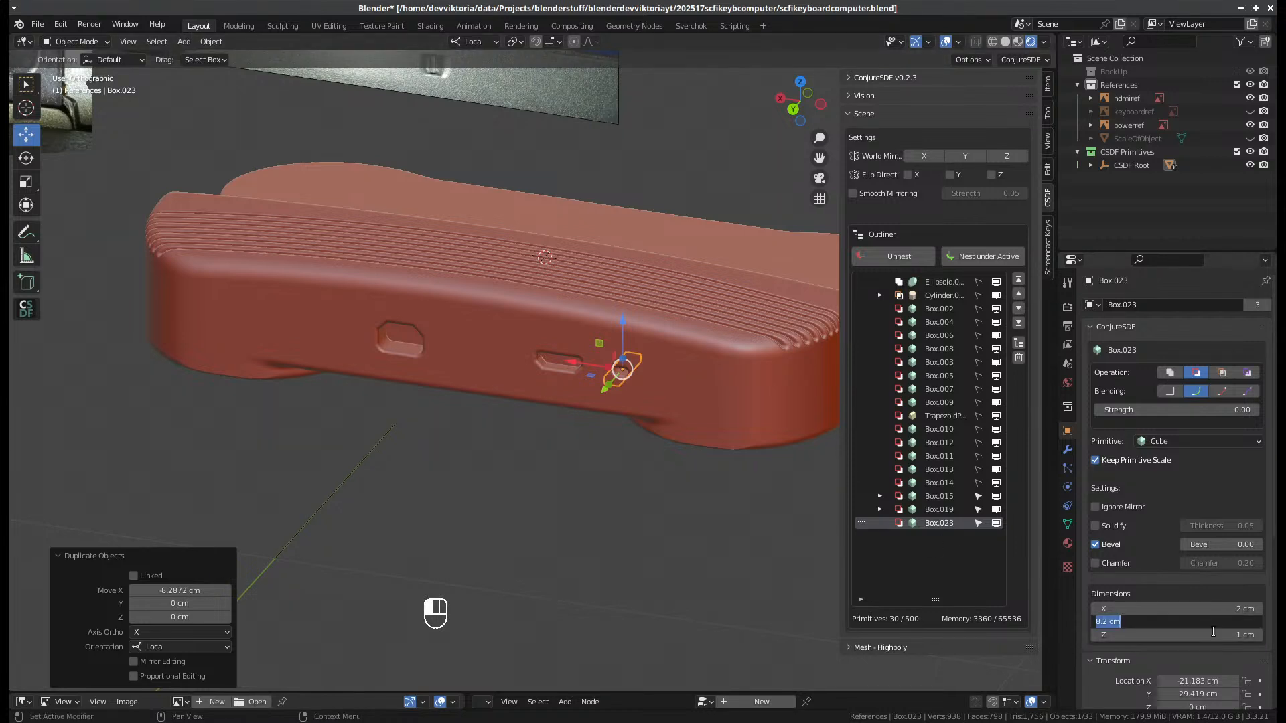
pyautogui.write('4')
pyautogui.press('Return')
# - Move the small port box about 1.25 cm along local Y and set its bevel to 0.005
pyautogui.scroll(1, 666, 299)
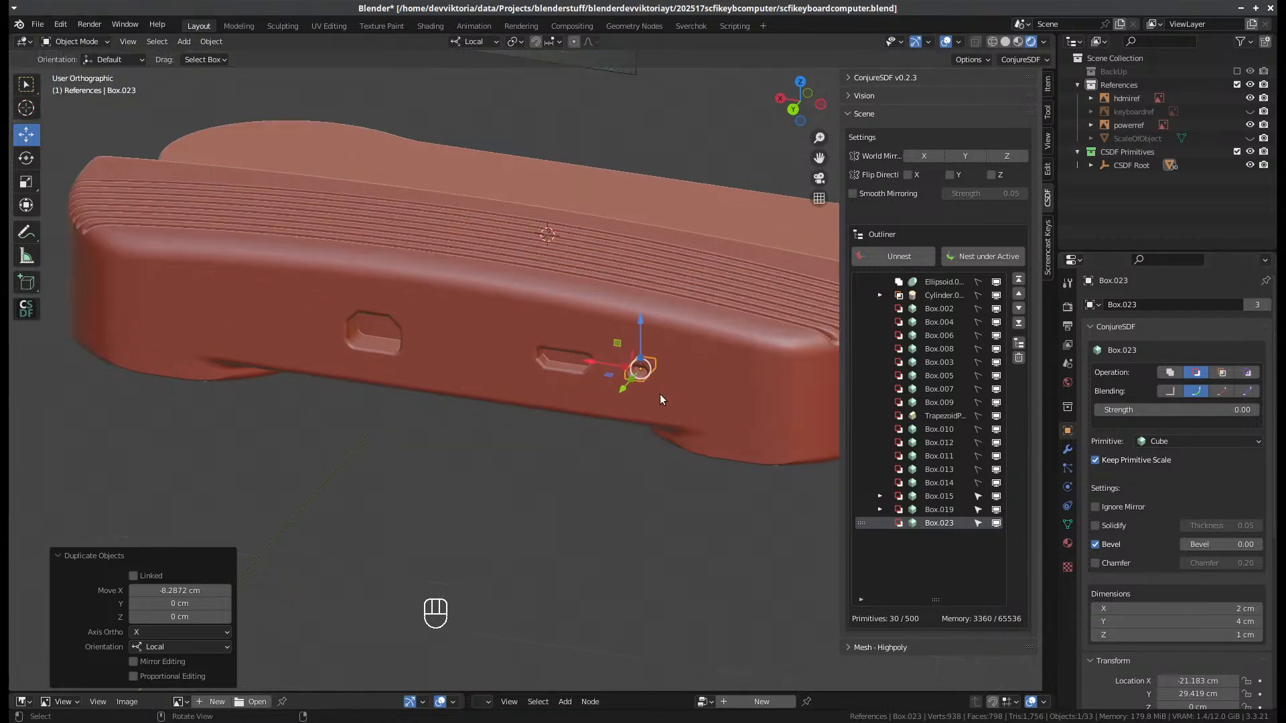
pyautogui.moveTo(623, 392); pyautogui.dragTo(618, 397)
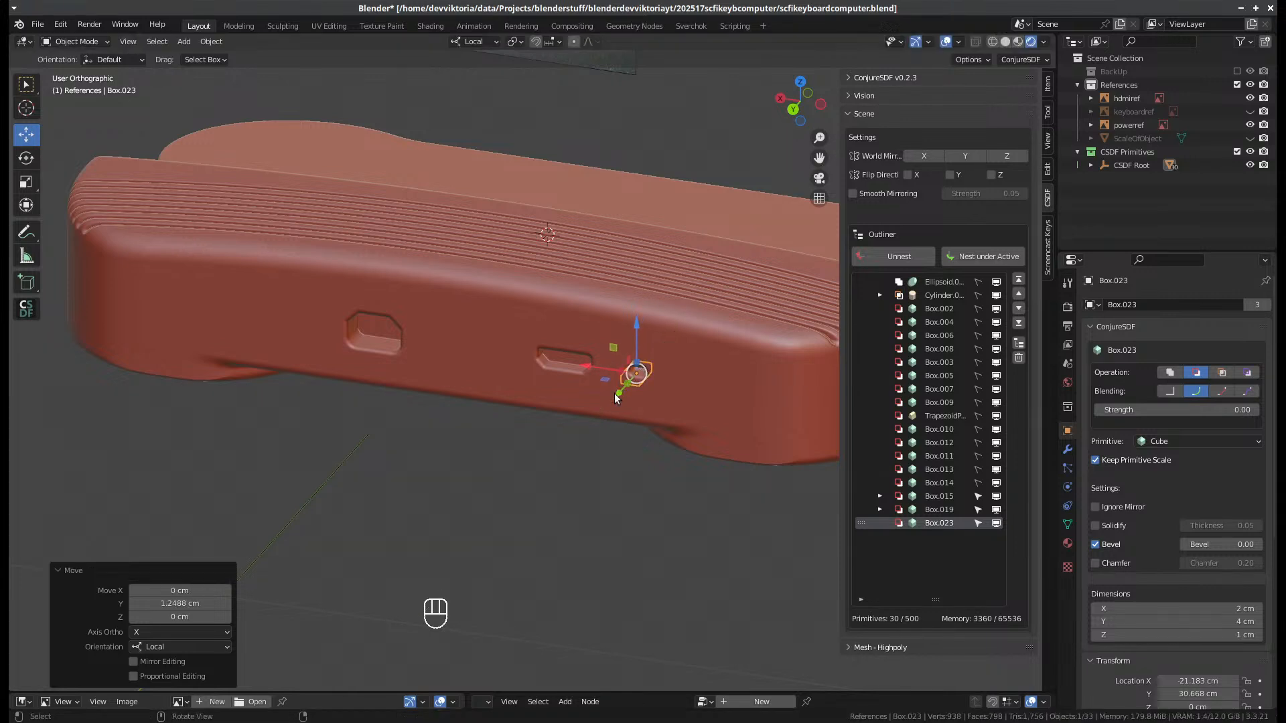
pyautogui.click(1215, 545)
pyautogui.write('0.005')
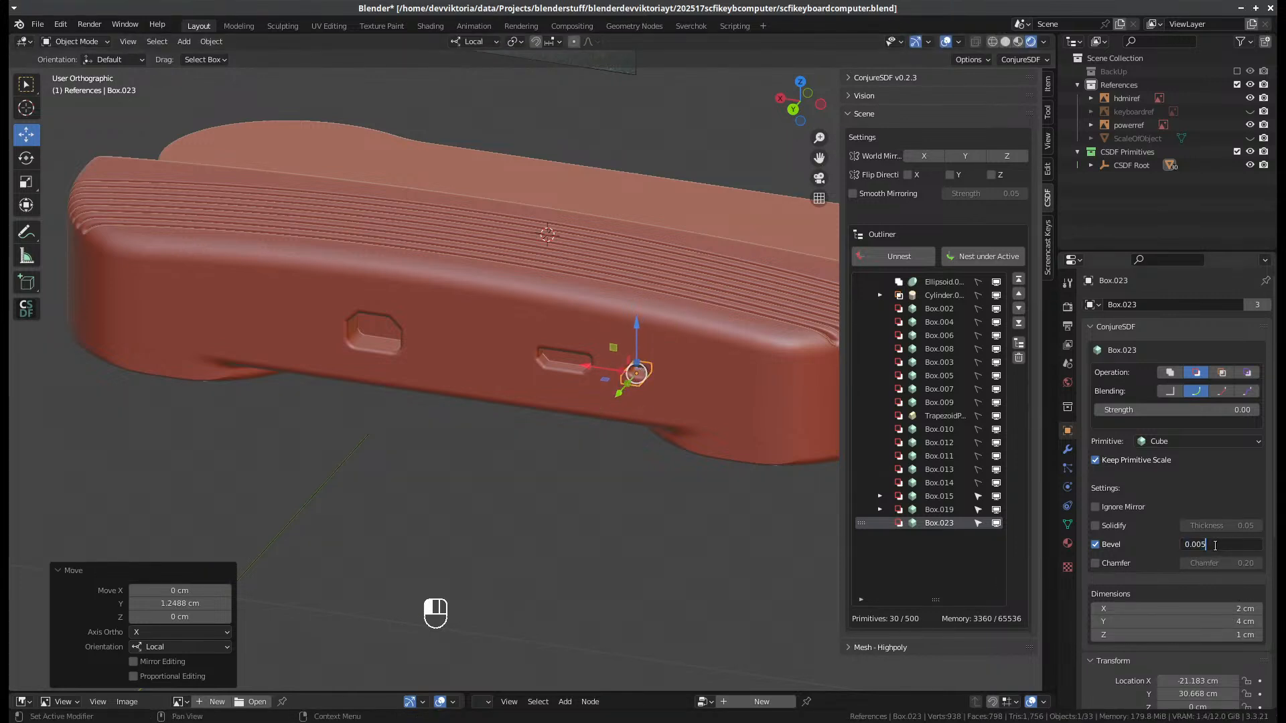
pyautogui.press('Return')
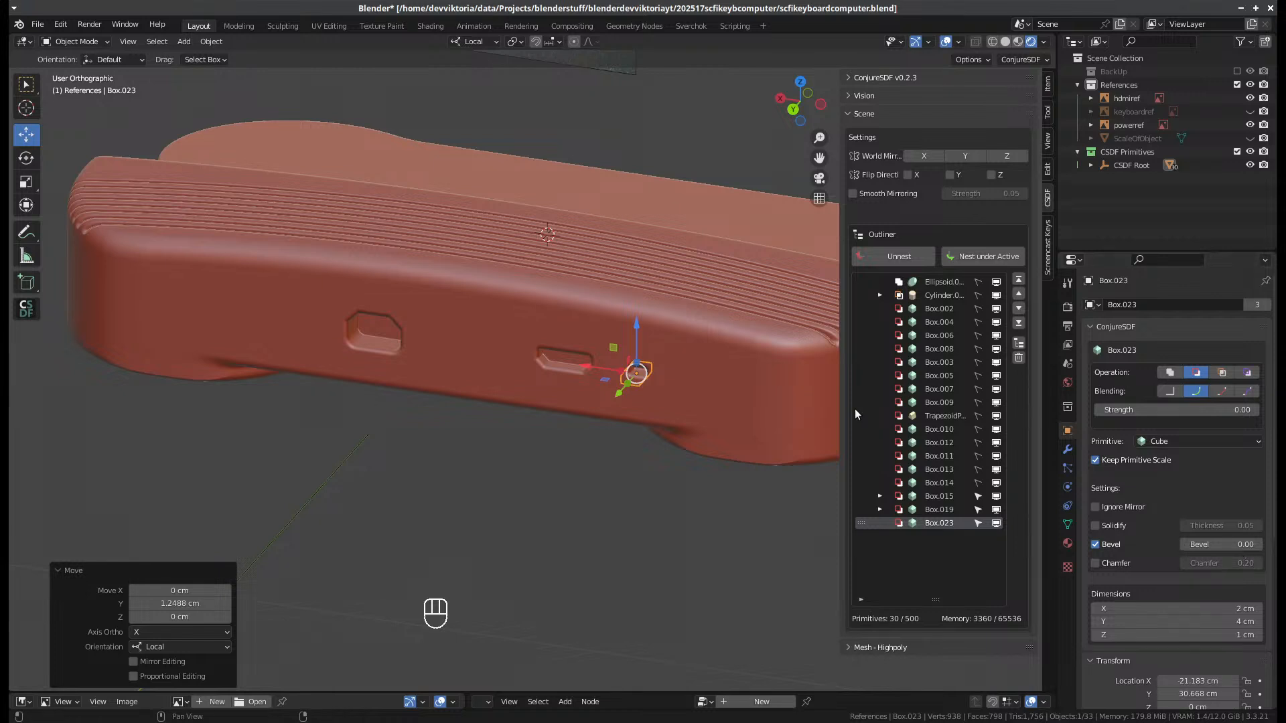
# - Frame the small port box from the back and reduce its subtraction blending strength
pyautogui.moveTo(790, 388); pyautogui.dragTo(696, 361, button='middle')
pyautogui.press('KP_1')
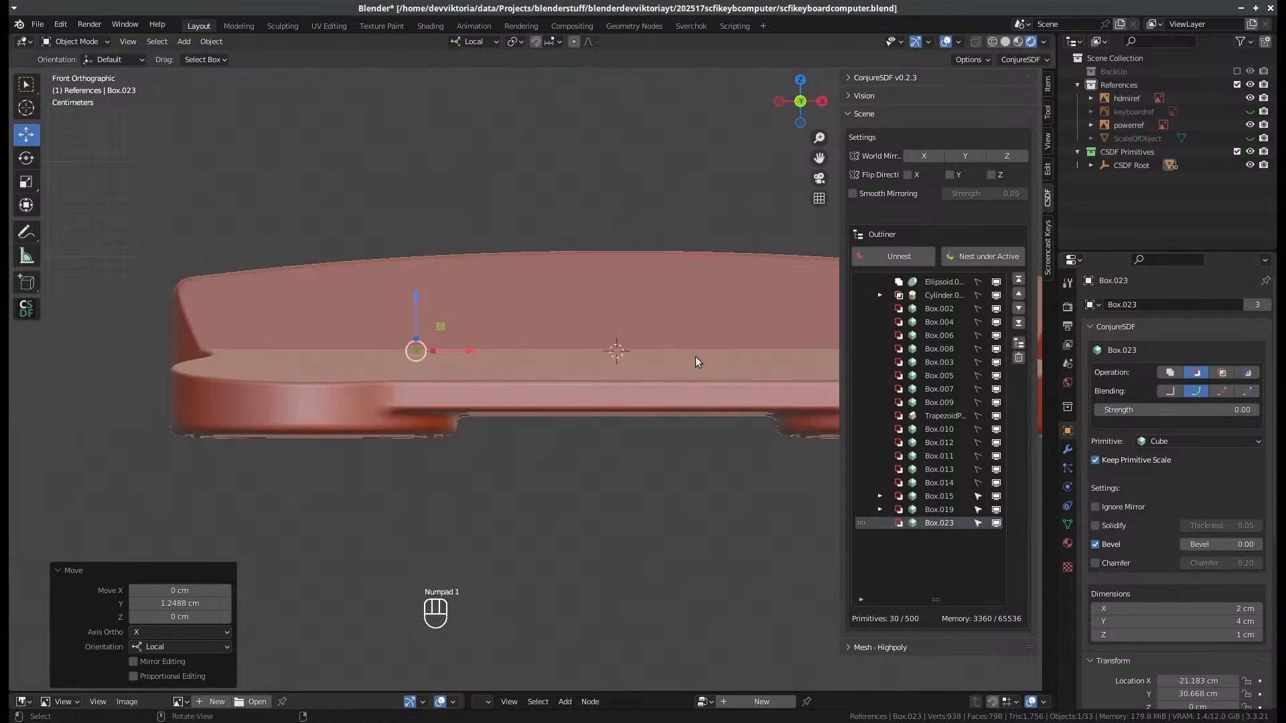
pyautogui.press('KP_Decimal')
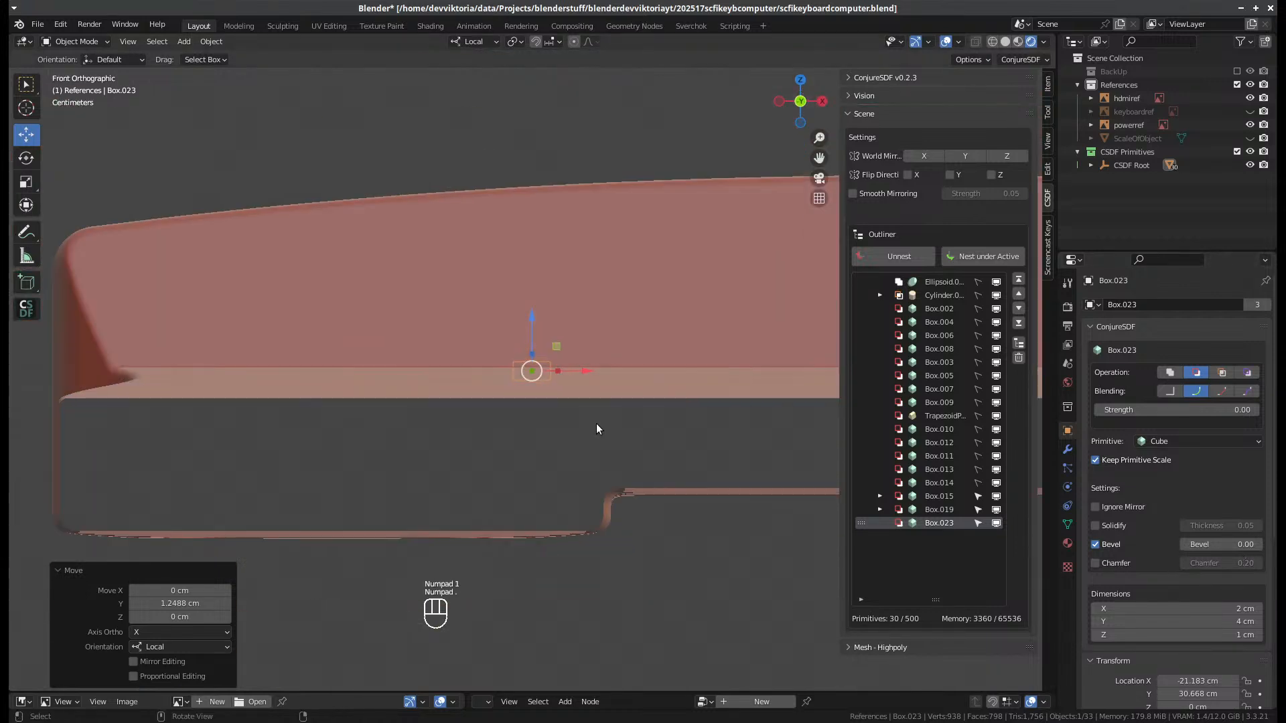
pyautogui.press('ctrl+KP_1')
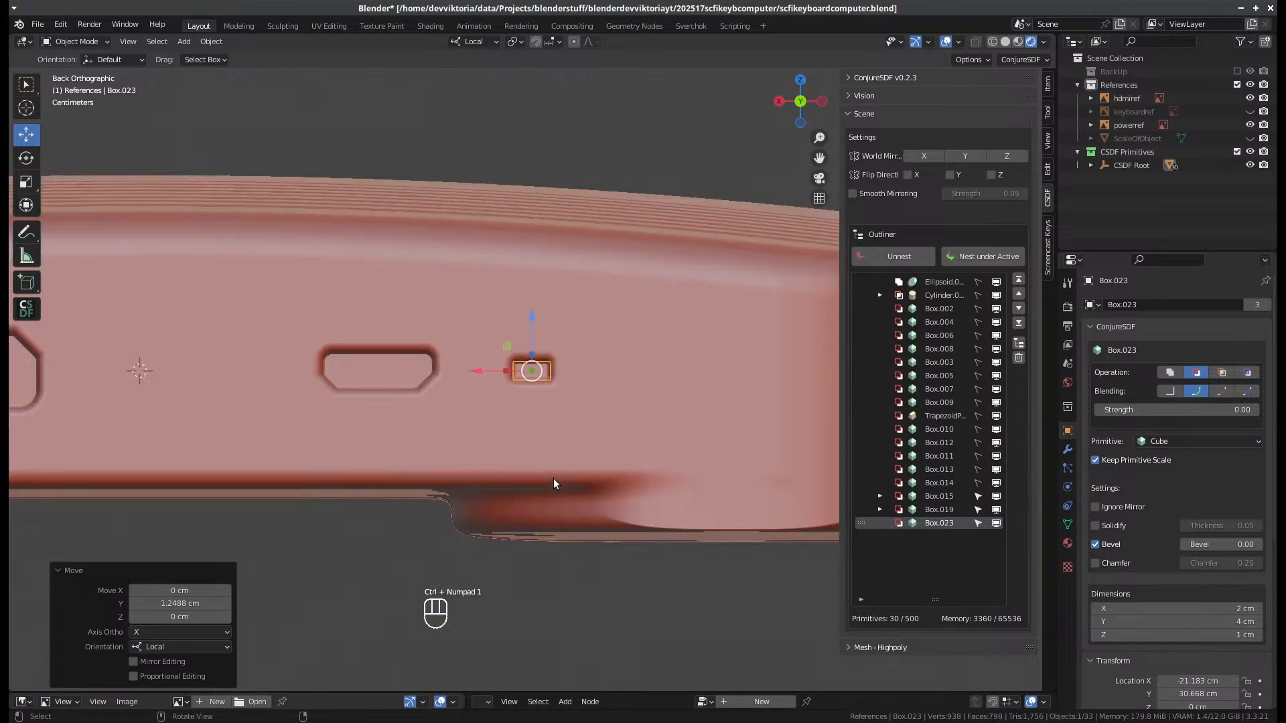
pyautogui.scroll(2, 574, 428)
pyautogui.click(1207, 409)
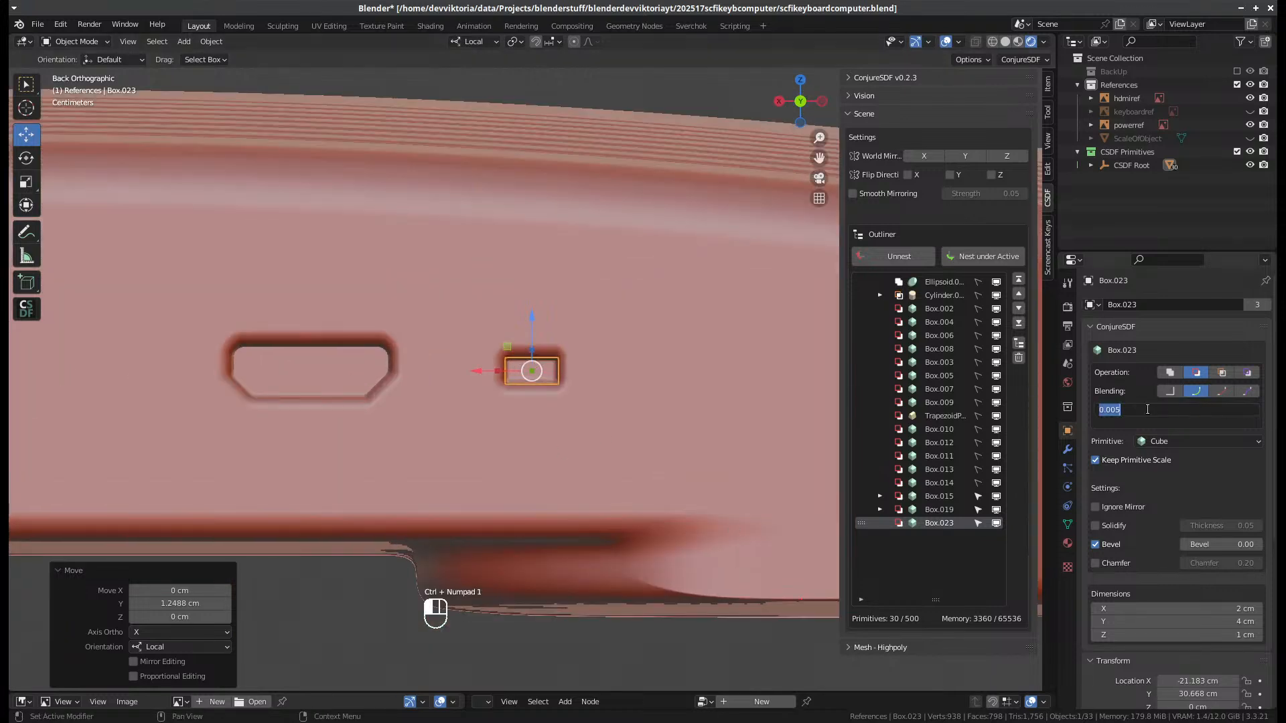
pyautogui.moveTo(1115, 410); pyautogui.dragTo(1119, 410)
pyautogui.press('Return')
# - Move the small port box about 0.74 cm further along local Y and deselect it
pyautogui.moveTo(574, 432); pyautogui.dragTo(493, 378, button='middle')
pyautogui.moveTo(493, 378); pyautogui.dragTo(469, 381)
pyautogui.click(1204, 544)
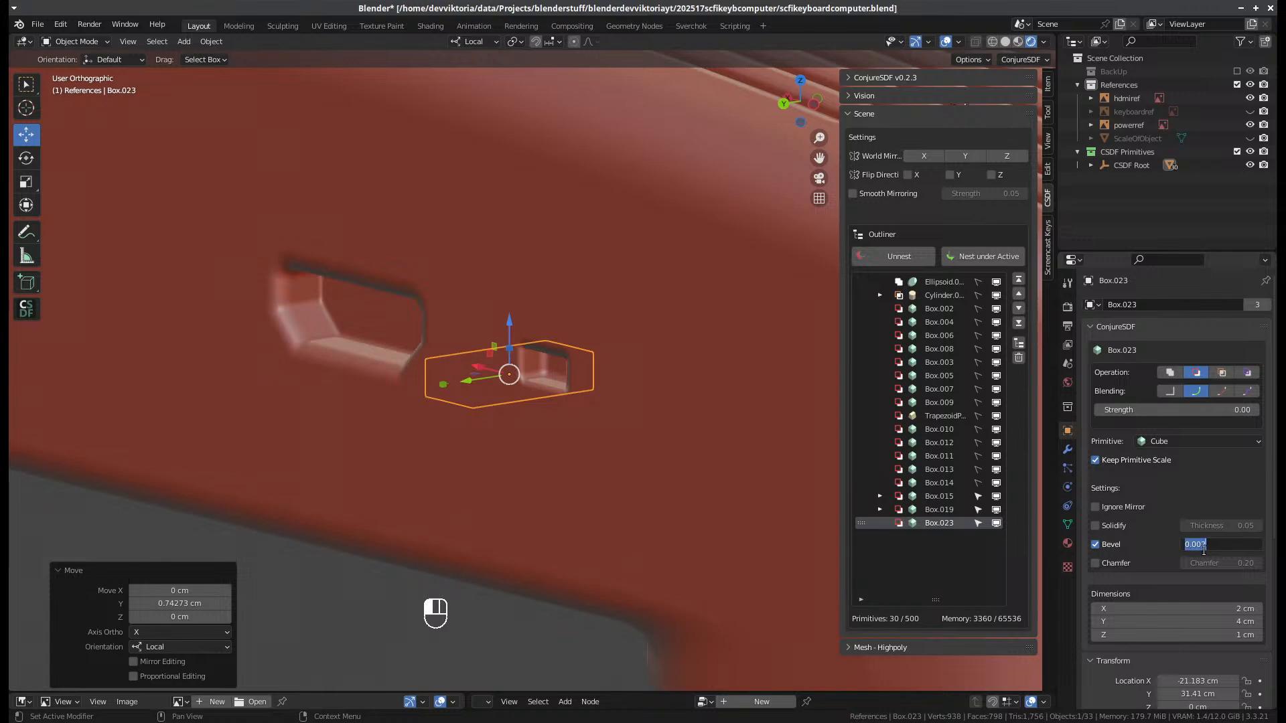
pyautogui.click(482, 421)
pyautogui.moveTo(481, 420); pyautogui.dragTo(538, 461, button='middle')
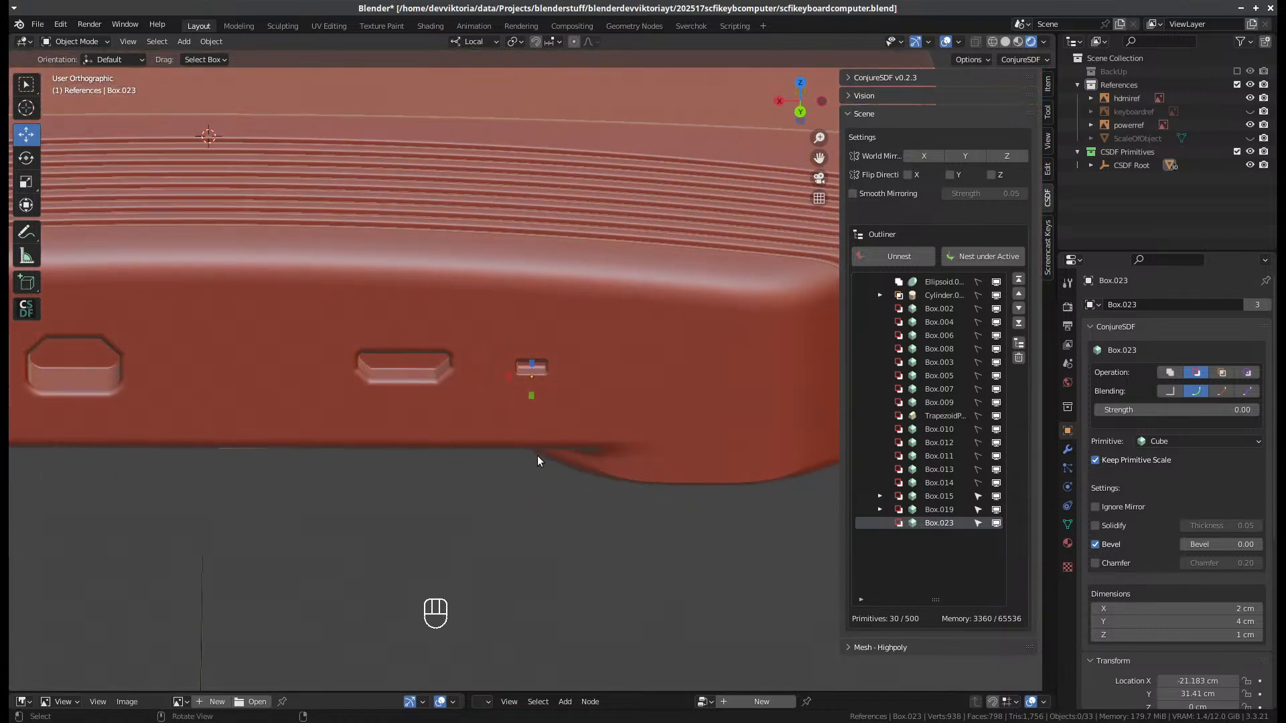
# - Duplicate the small port box and offset the copy by -3 cm along local X
pyautogui.click(939, 523)
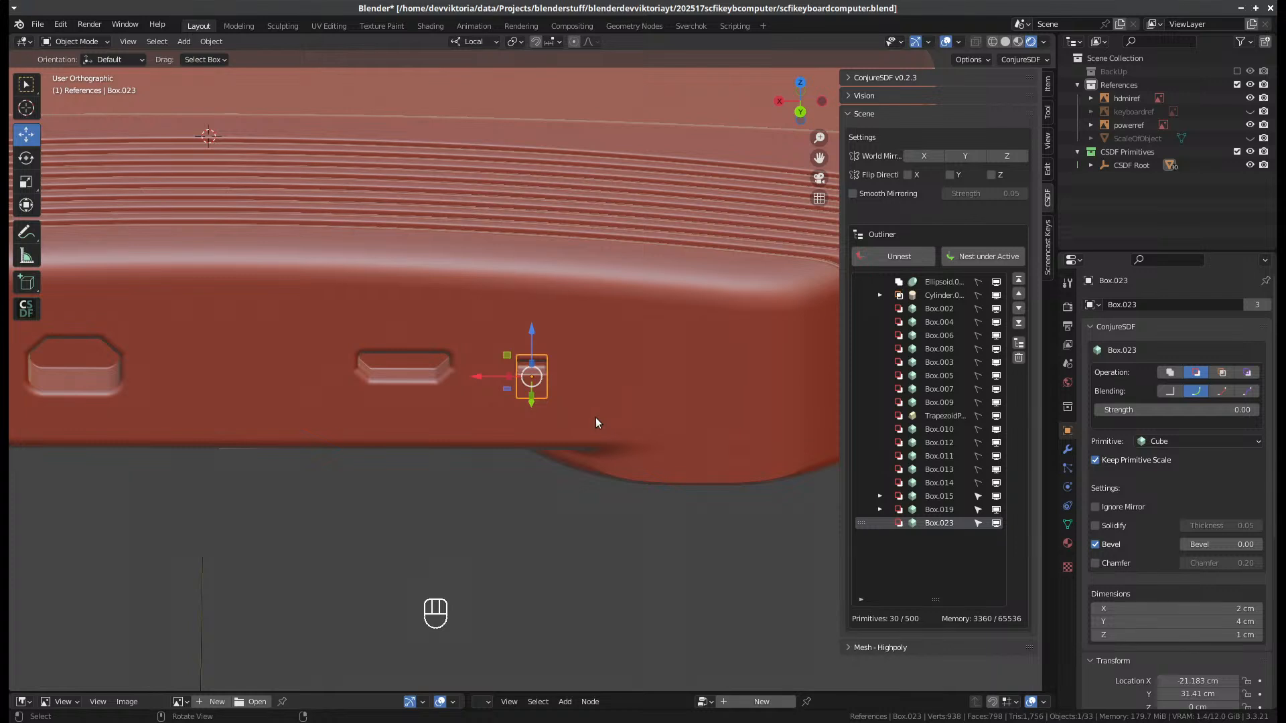
pyautogui.press('ctrl+KP_1')
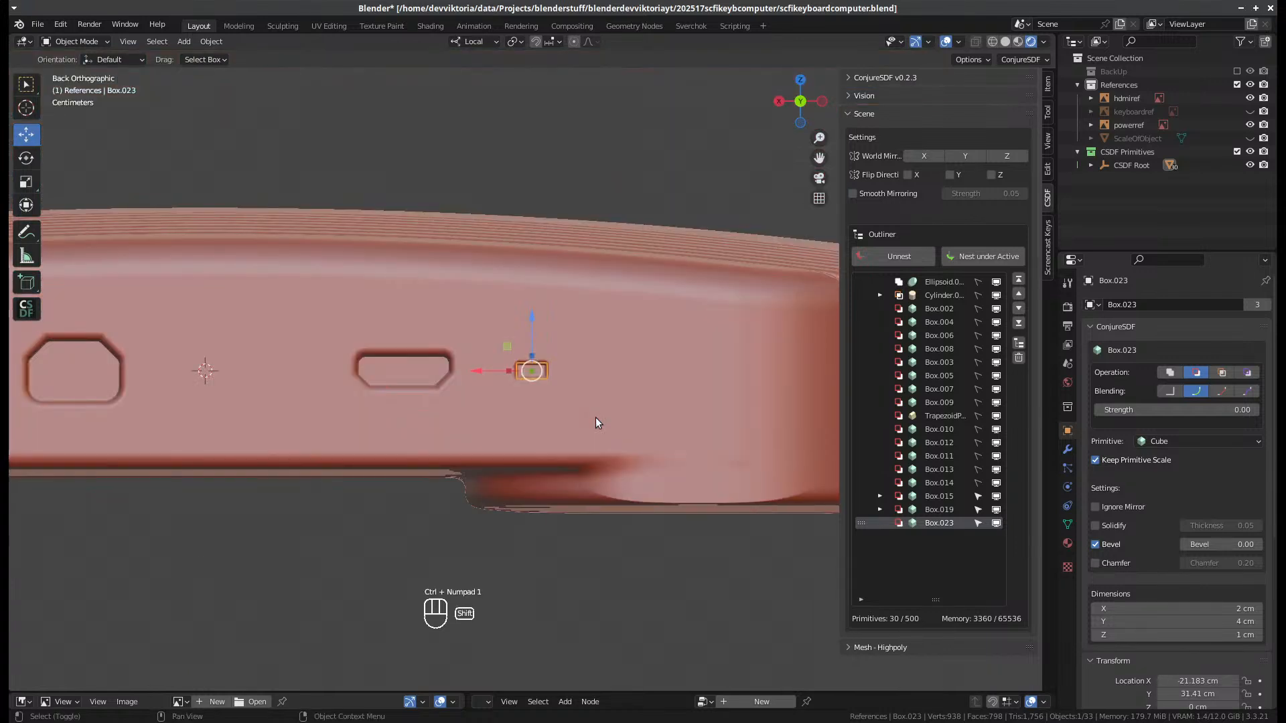
pyautogui.hotkey('shift', 'd')
pyautogui.press('x')
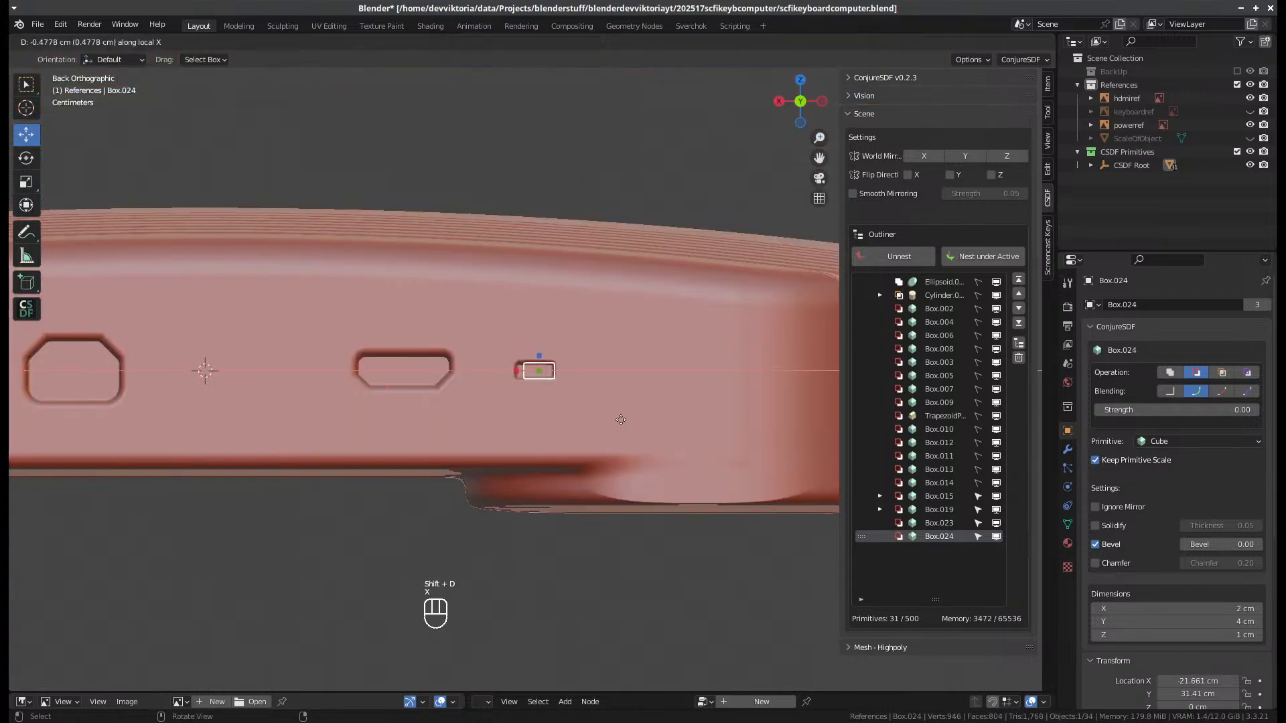
pyautogui.click(653, 424)
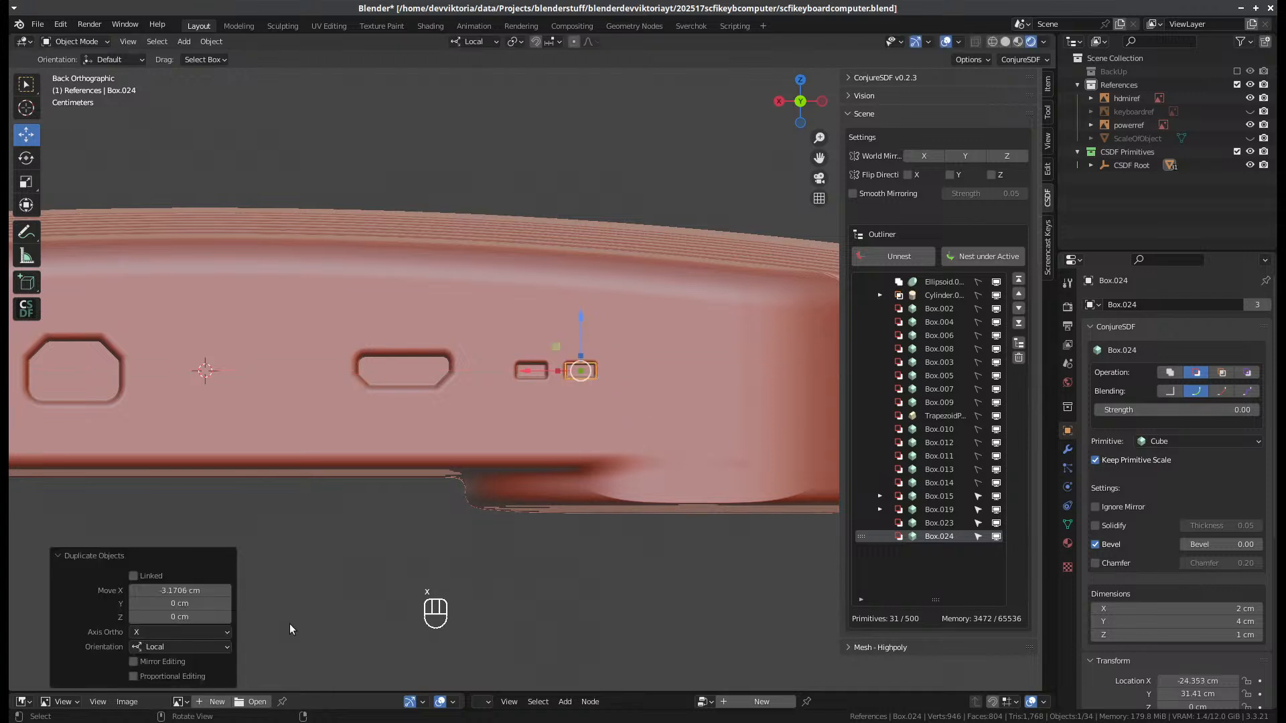
pyautogui.click(179, 591)
pyautogui.write('-3')
pyautogui.press('Return')
# - Duplicate the second small port box at another -3 cm along local X to make a third opening, and deselect it
pyautogui.hotkey('shift', 'd')
pyautogui.press('x')
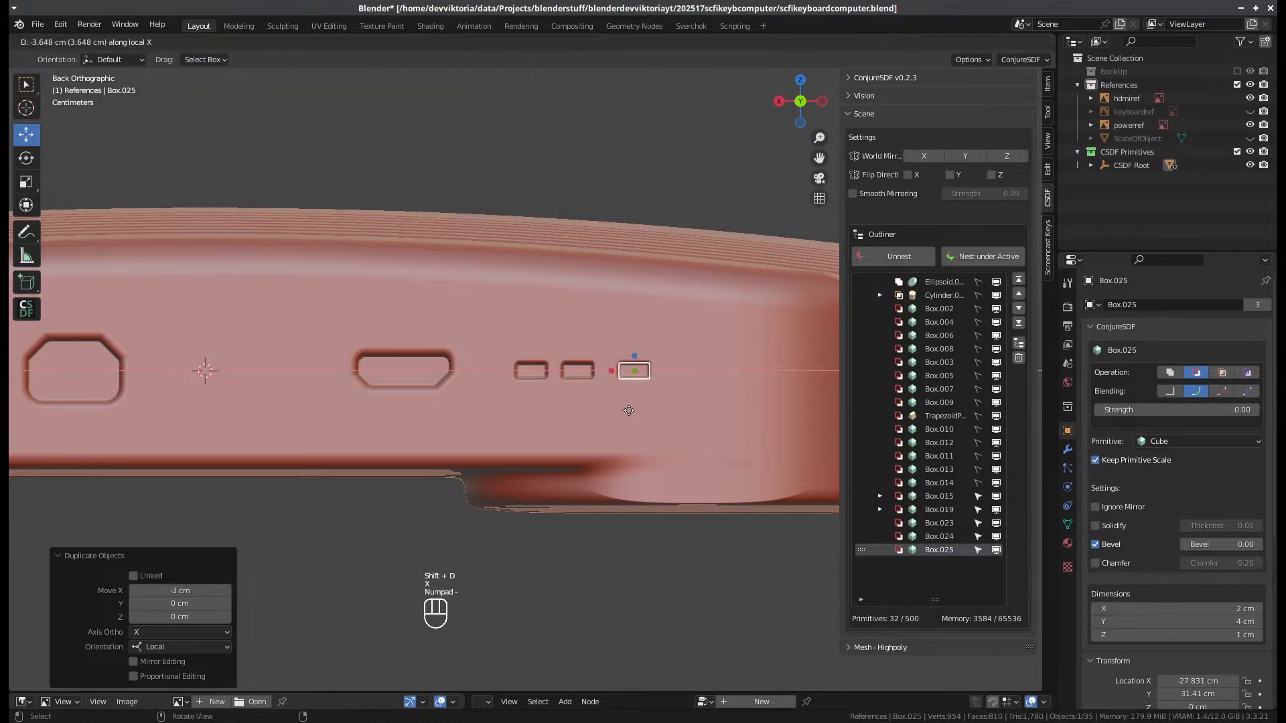
pyautogui.press('KP_Subtract')
pyautogui.press('KP_3')
pyautogui.press('KP_Enter')
pyautogui.scroll(-1, 620, 417)
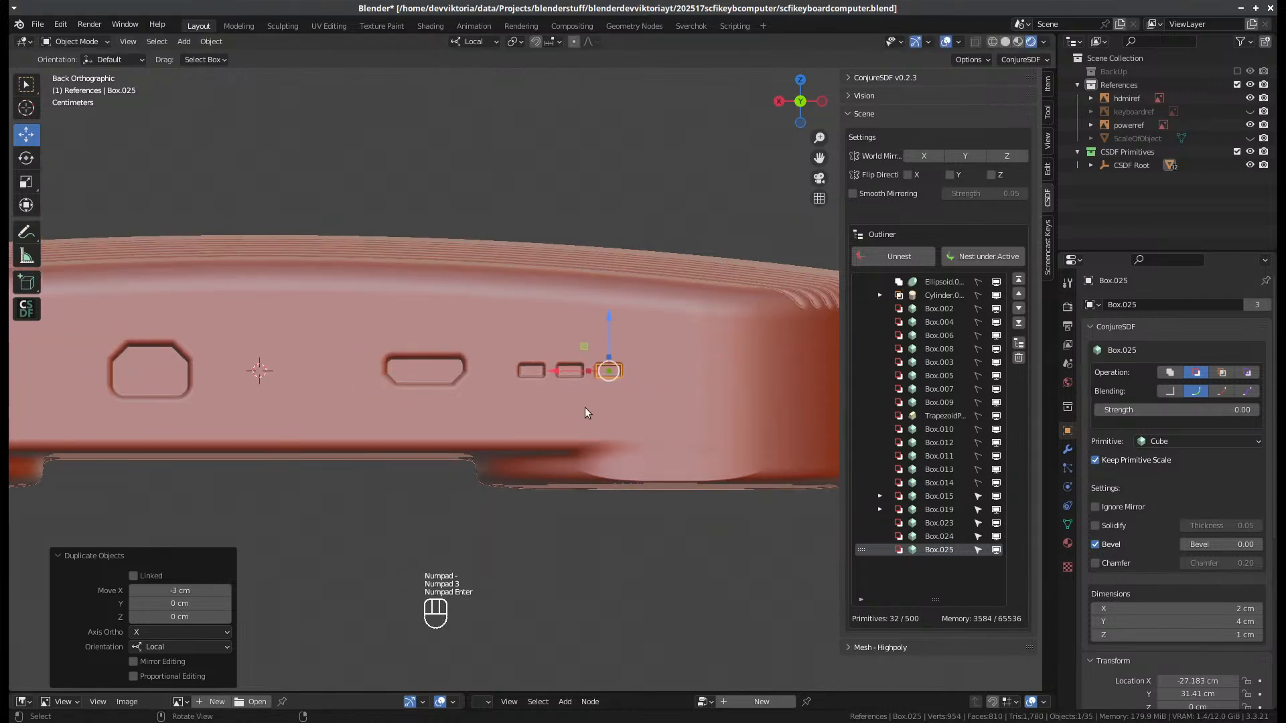
pyautogui.click(489, 504)
pyautogui.moveTo(489, 504)
pyautogui.mouseDown(button='middle')
pyautogui.moveTo(541, 539)
pyautogui.moveTo(546, 494)
pyautogui.moveTo(484, 536)
pyautogui.moveTo(496, 513)
pyautogui.mouseUp(button='middle')
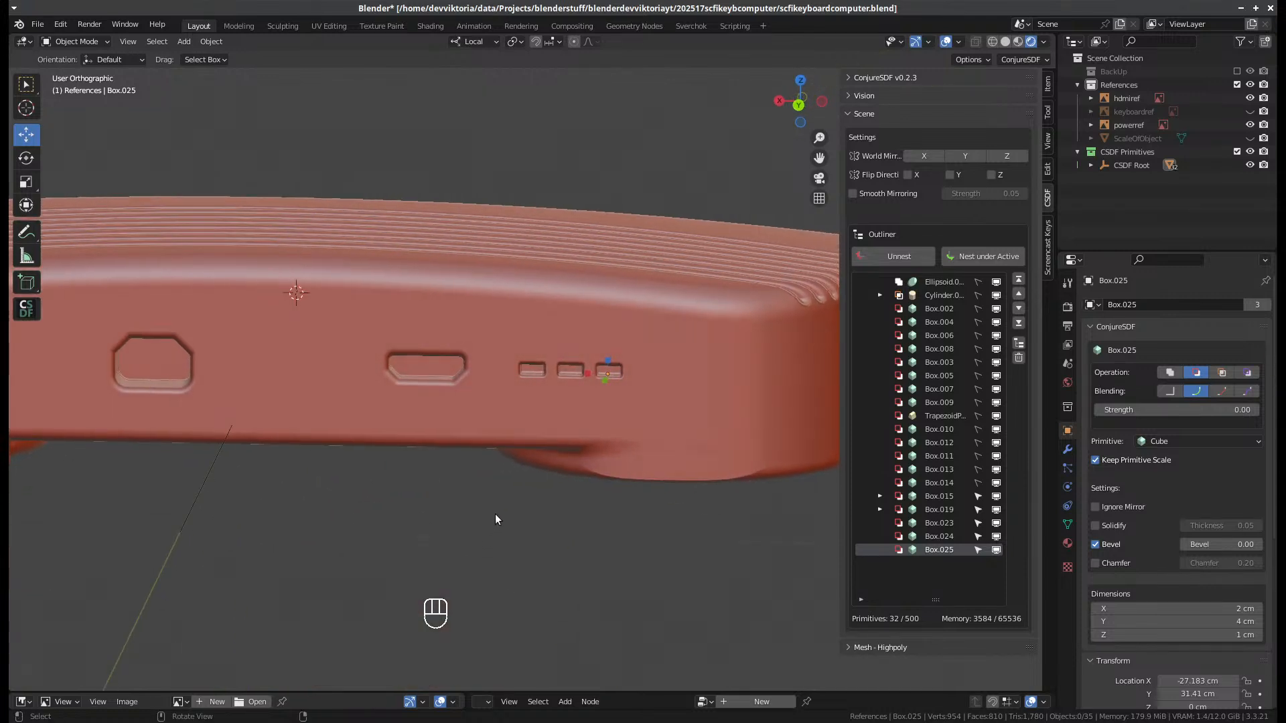
# - Select all three small port boxes and raise them together about 0.47 cm along Z
pyautogui.click(938, 525)
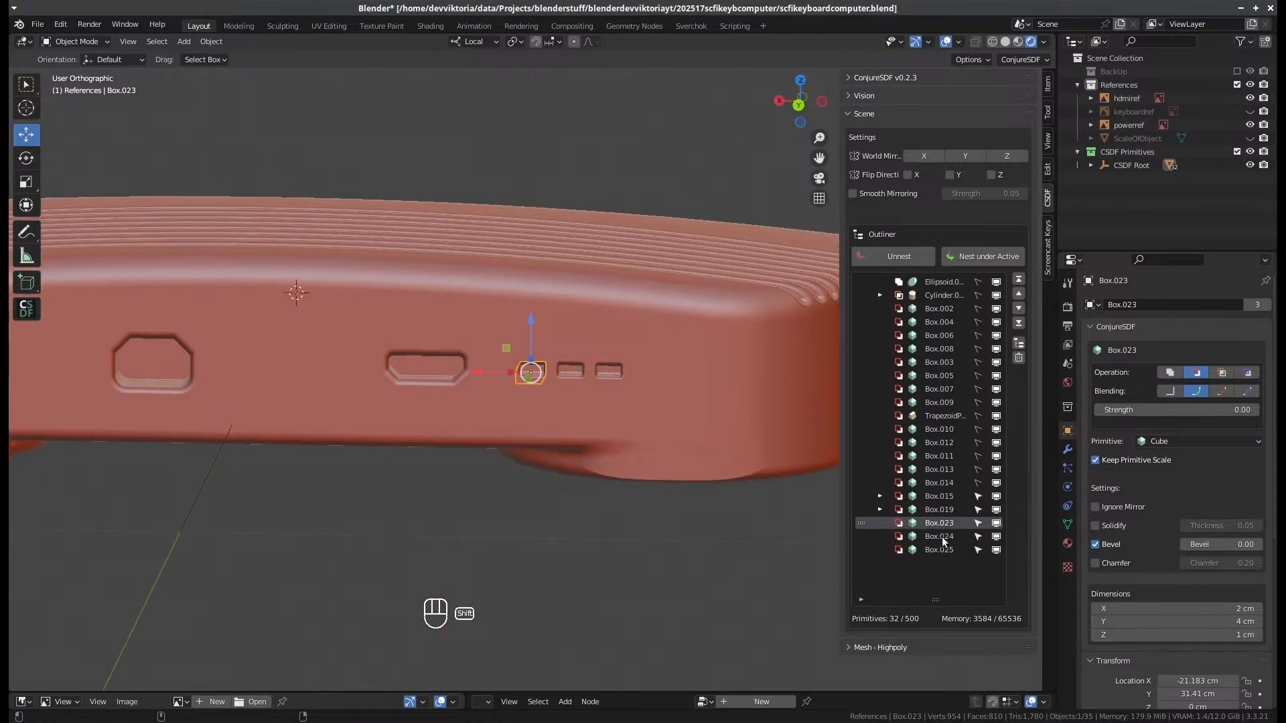
pyautogui.keyDown('shift'); pyautogui.click(578, 377); pyautogui.keyUp('shift')
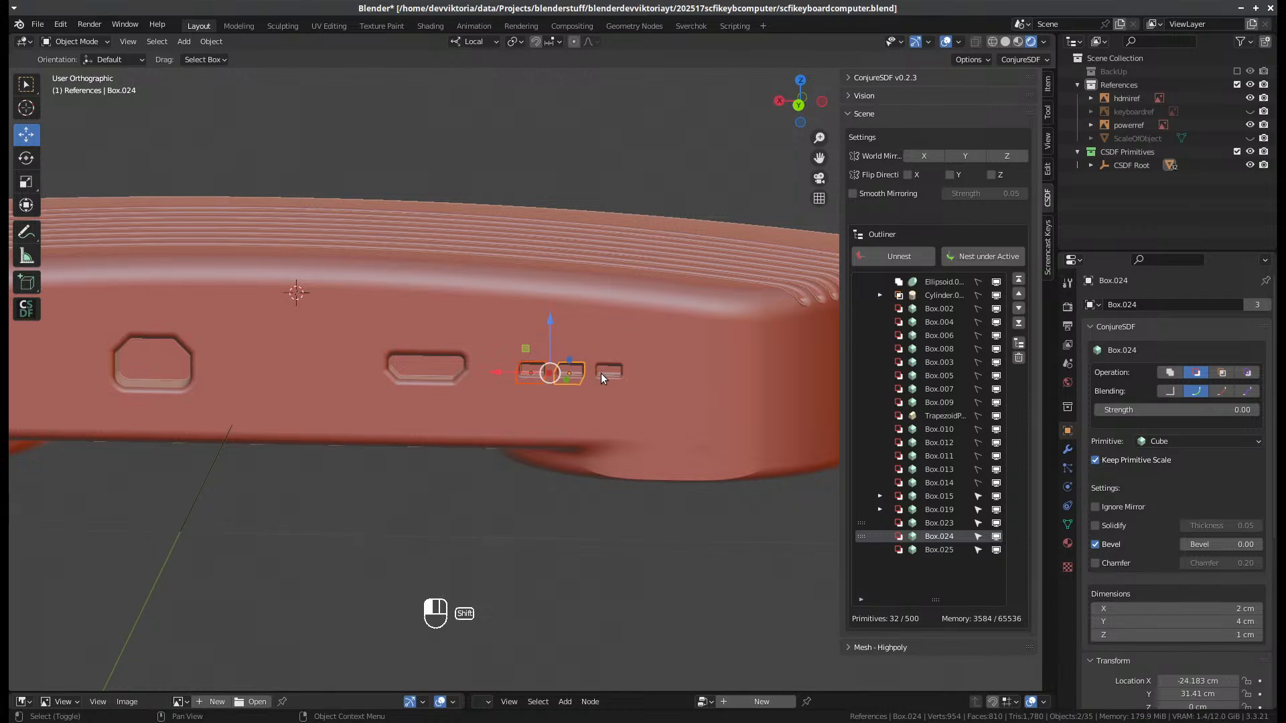
pyautogui.keyDown('shift'); pyautogui.click(601, 372); pyautogui.keyUp('shift')
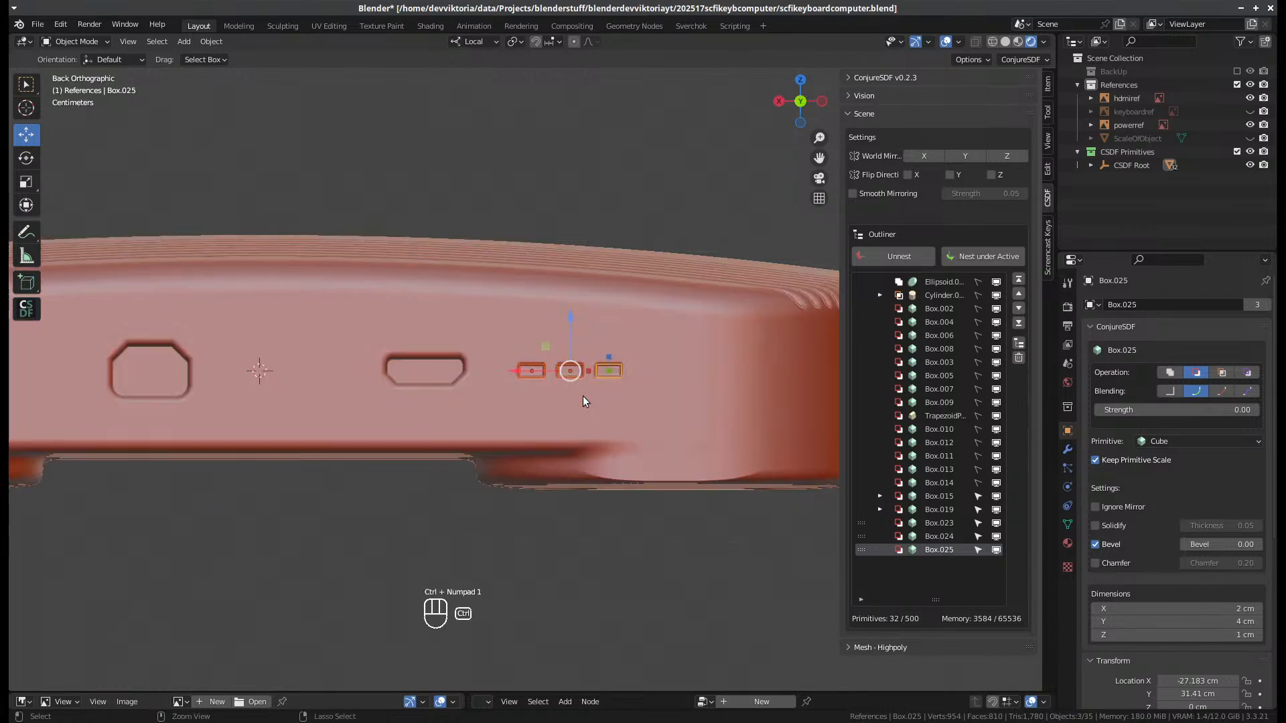
pyautogui.press('ctrl+KP_1')
pyautogui.moveTo(570, 324)
pyautogui.mouseDown()
pyautogui.moveTo(574, 301)
pyautogui.moveTo(570, 312)
pyautogui.mouseUp()
pyautogui.moveTo(439, 518); pyautogui.dragTo(423, 546, button='middle')
pyautogui.scroll(2, 474, 506)
pyautogui.moveTo(474, 506); pyautogui.dragTo(502, 500, button='middle')
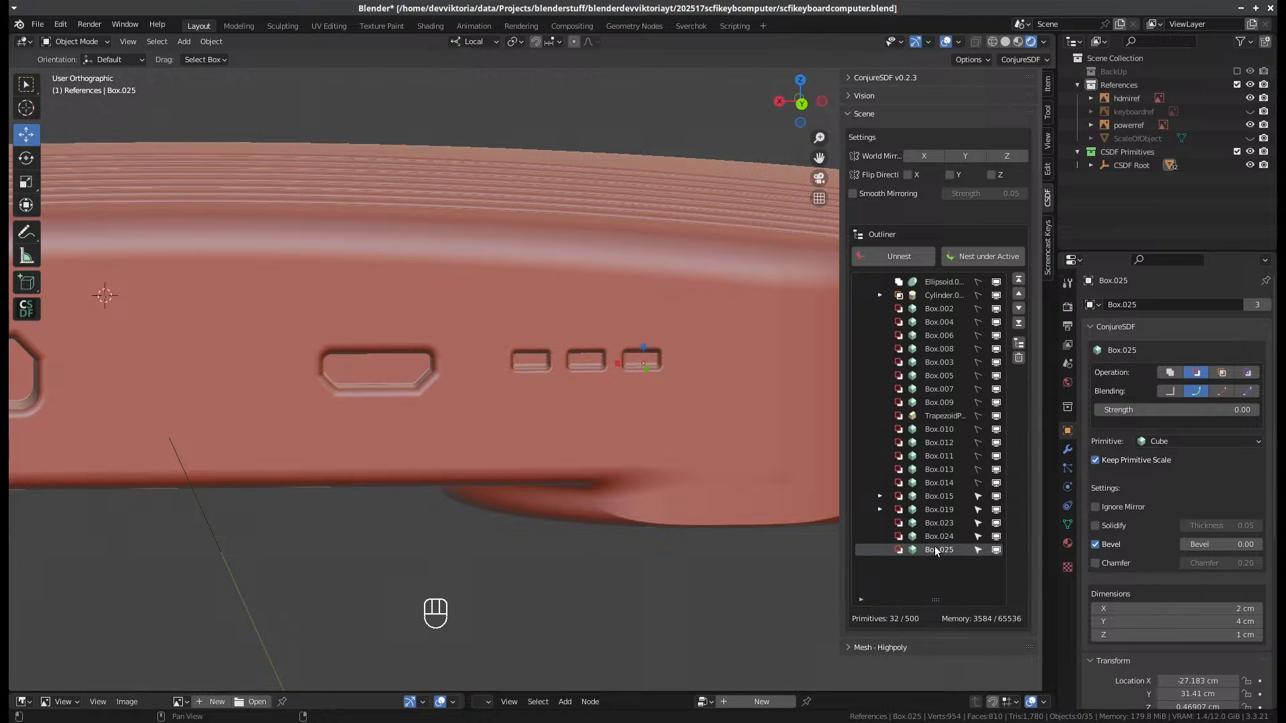
# - Duplicate the outermost small port box, Box.025, in place and set the copy's dimensions to X 1.6 cm and Z 0.4 cm
pyautogui.hotkey('shift', 'a')
pyautogui.click(939, 549)
pyautogui.press('shift')
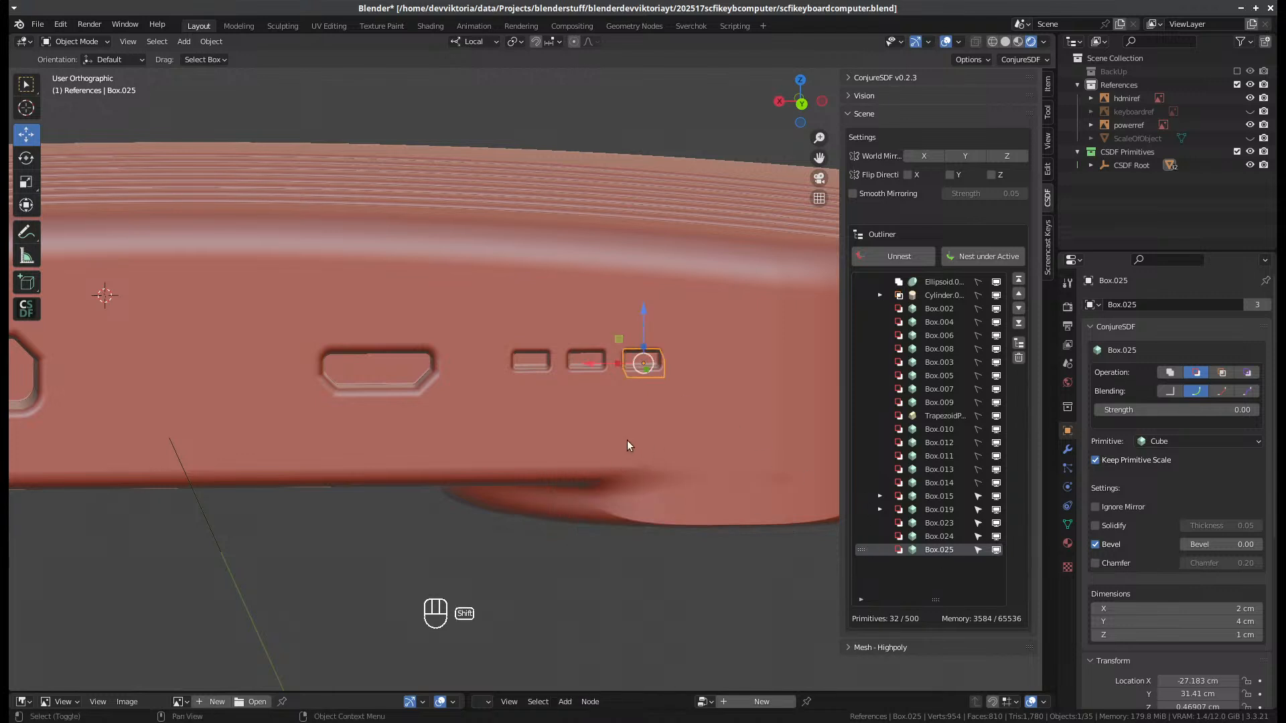
pyautogui.hotkey('shift', 'd')
pyautogui.press('Escape')
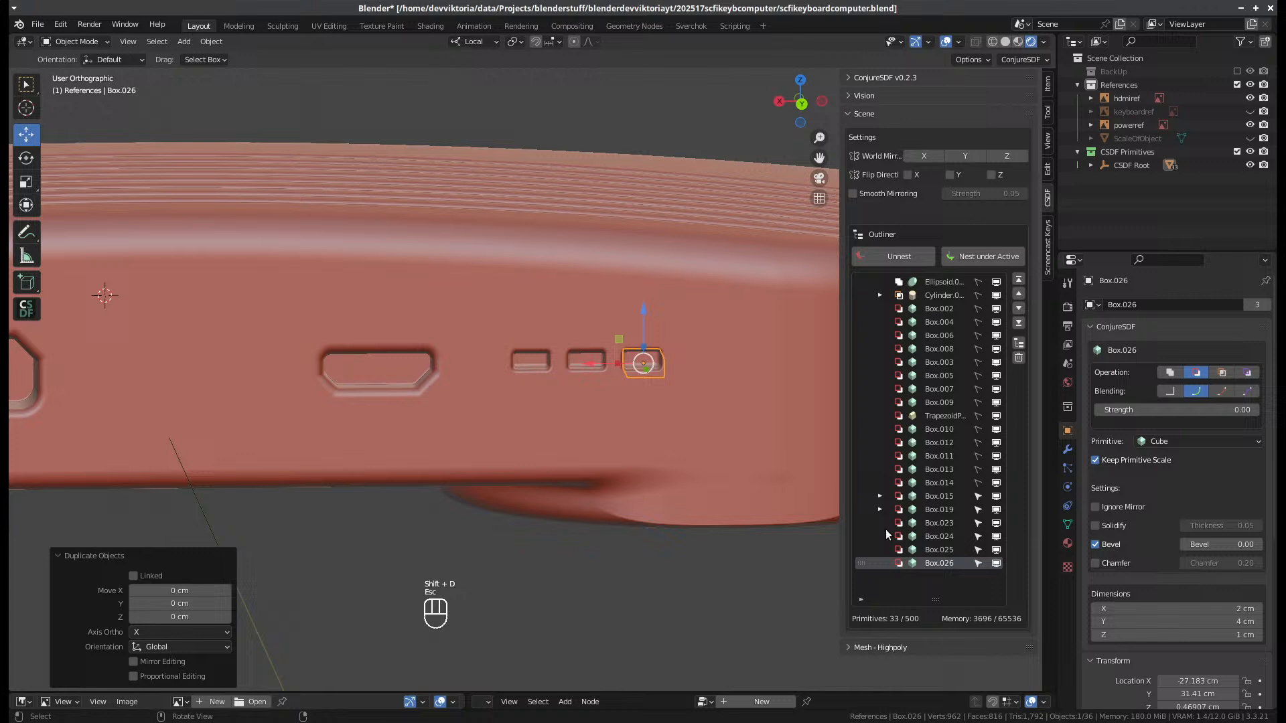
pyautogui.click(1202, 608)
pyautogui.write('1.6')
pyautogui.press('Return')
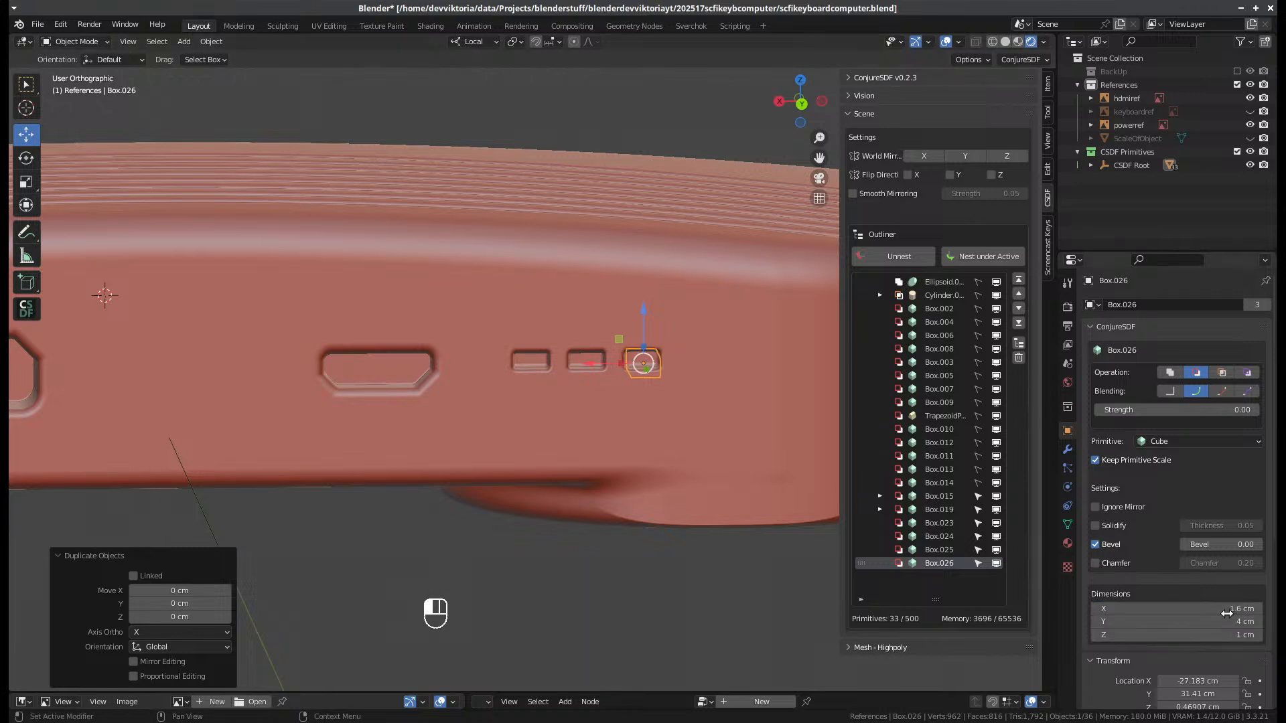
pyautogui.click(1220, 640)
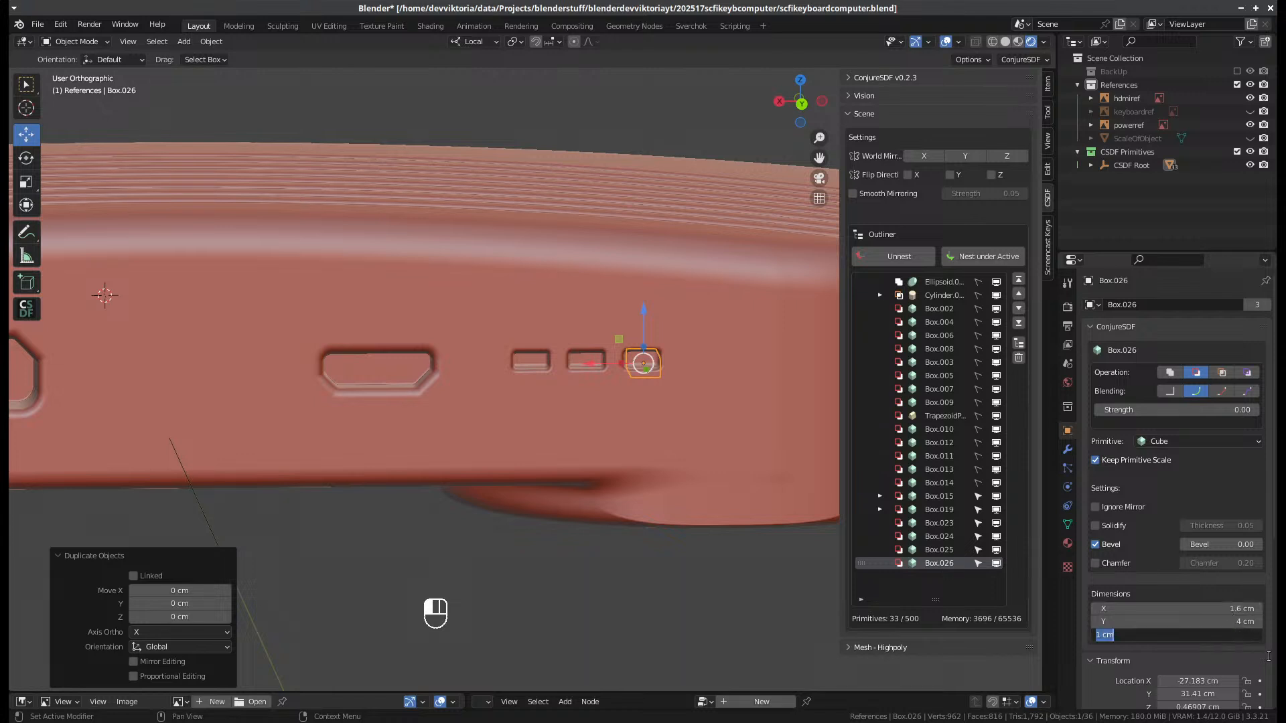
pyautogui.write('0.4')
pyautogui.press('Return')
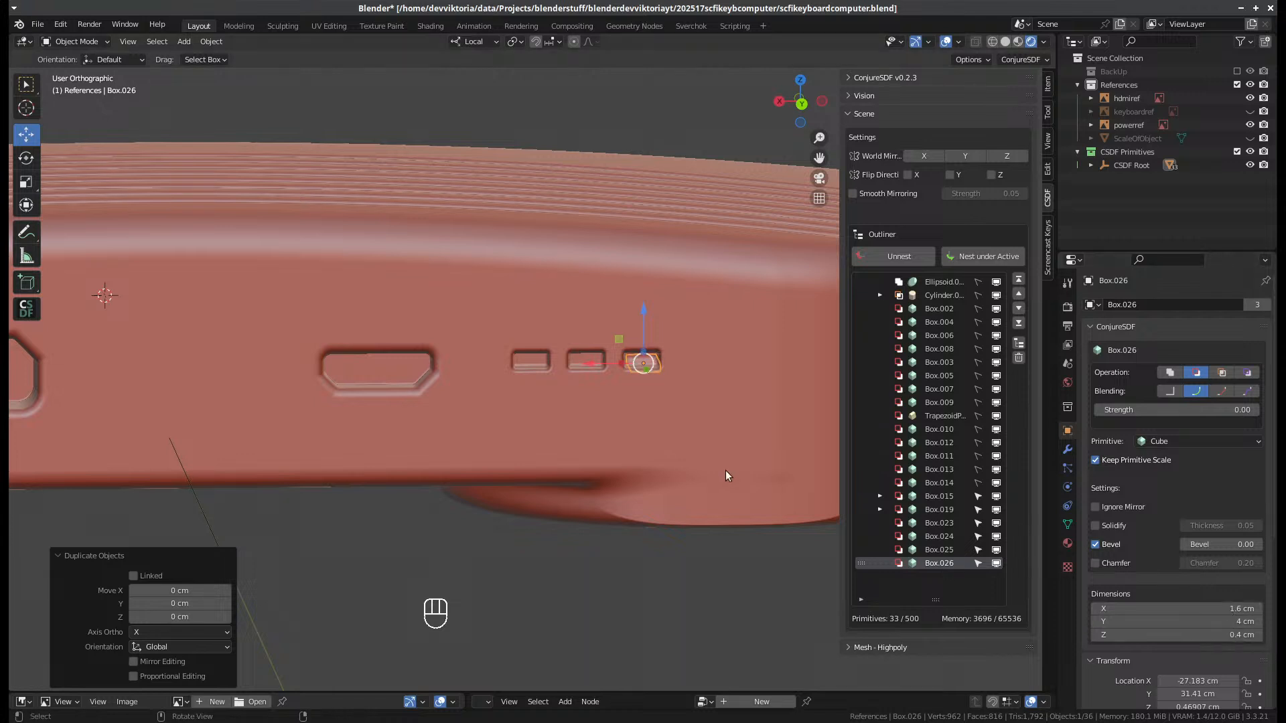
# - Switch the copied box inside the outermost port to a union operation with unsmoothed blending
pyautogui.scroll(1, 737, 443)
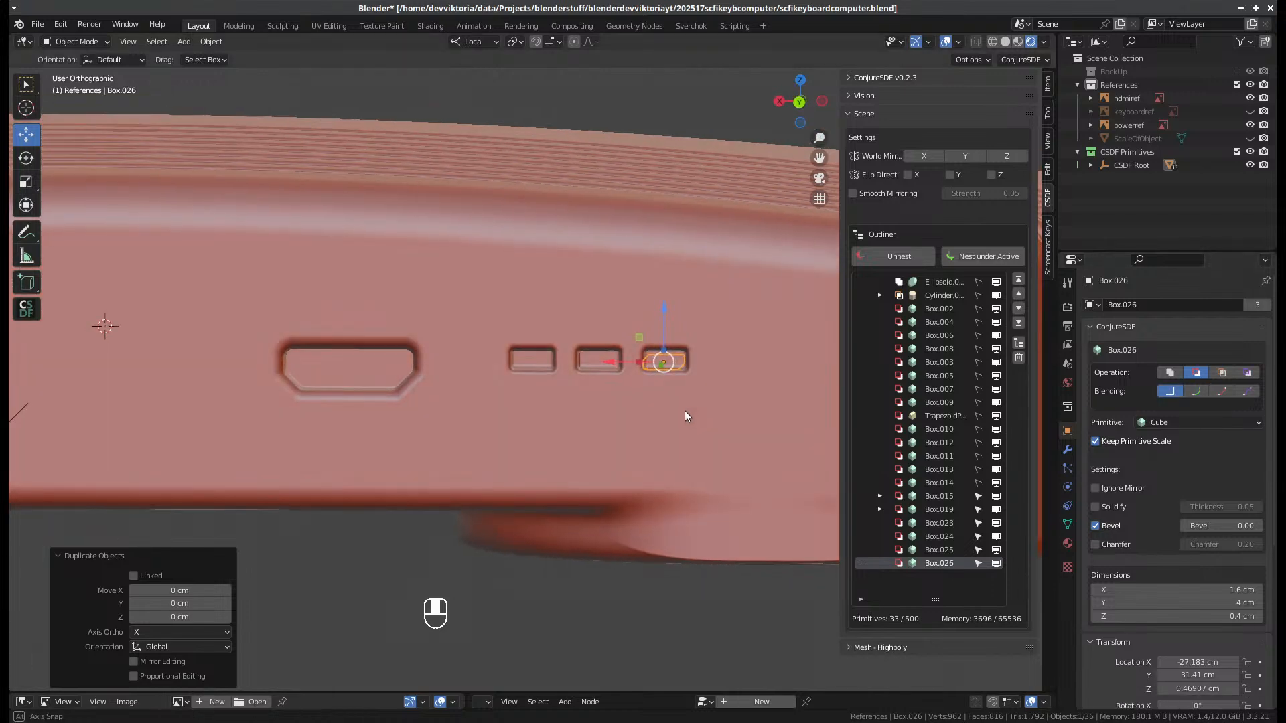
pyautogui.moveTo(684, 411); pyautogui.dragTo(730, 480, button='middle')
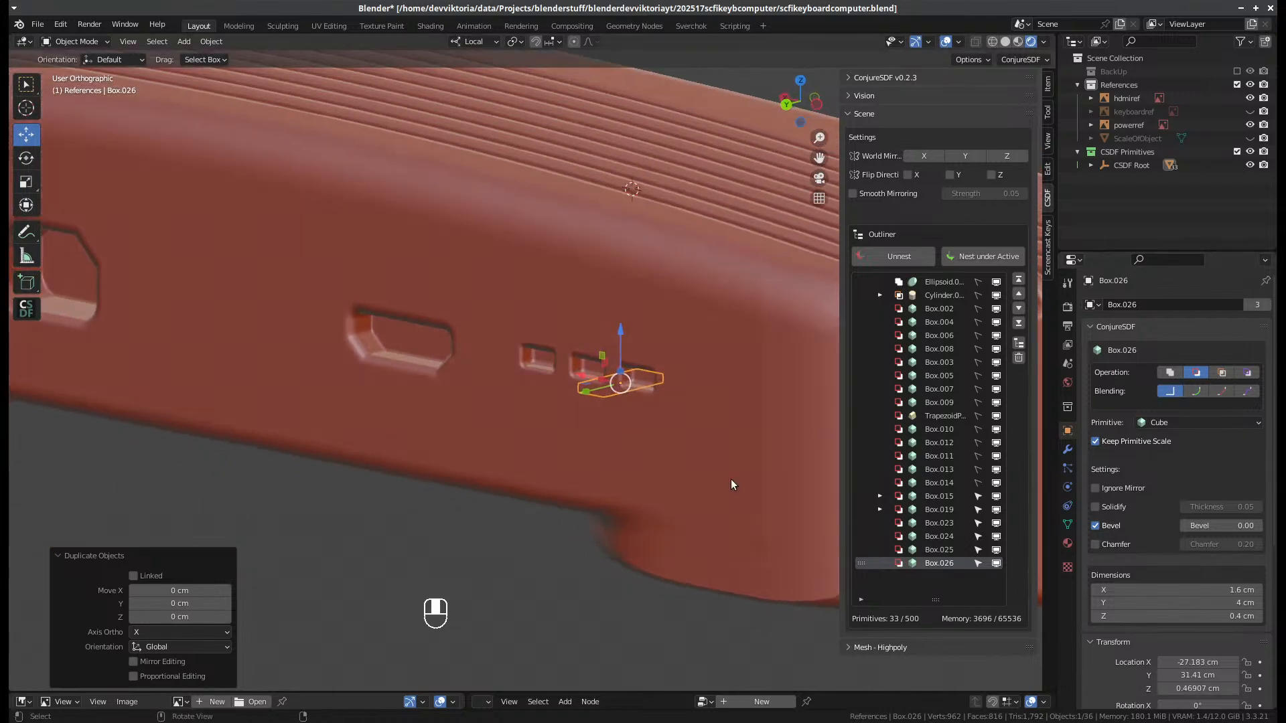
pyautogui.click(1170, 372)
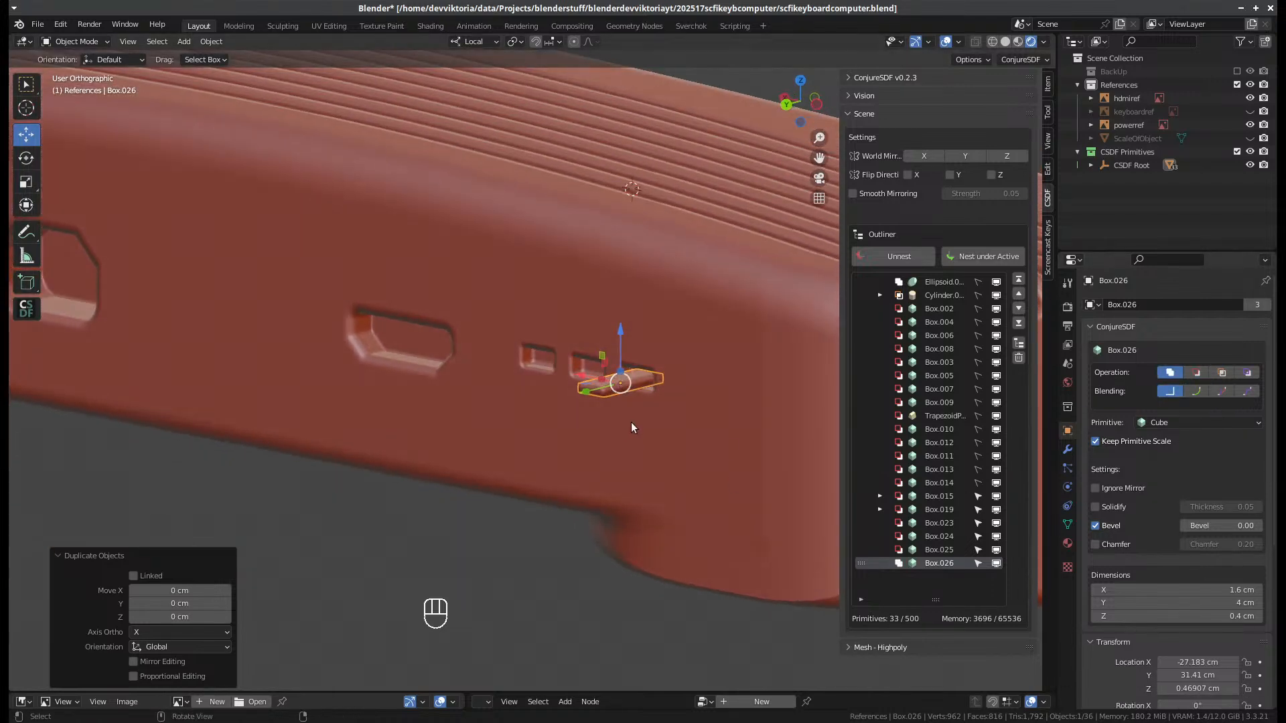
pyautogui.click(1203, 526)
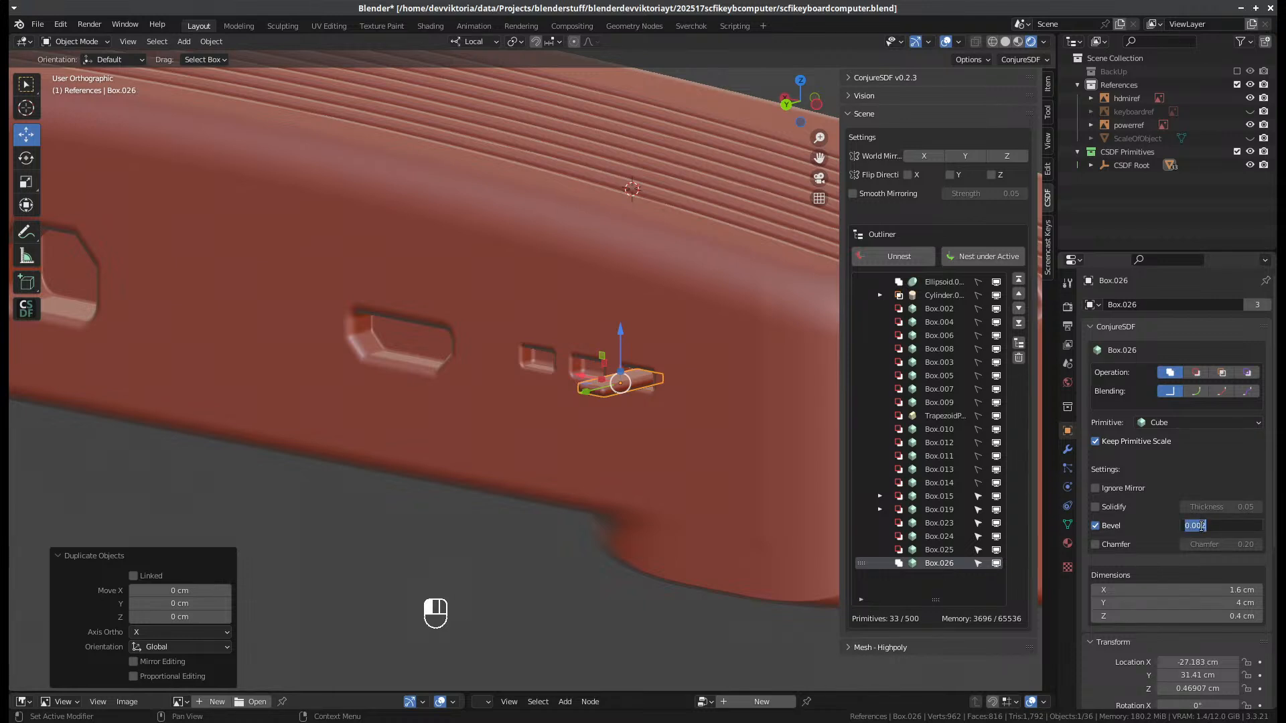
pyautogui.moveTo(1201, 526); pyautogui.dragTo(1205, 526)
pyautogui.click(1173, 641)
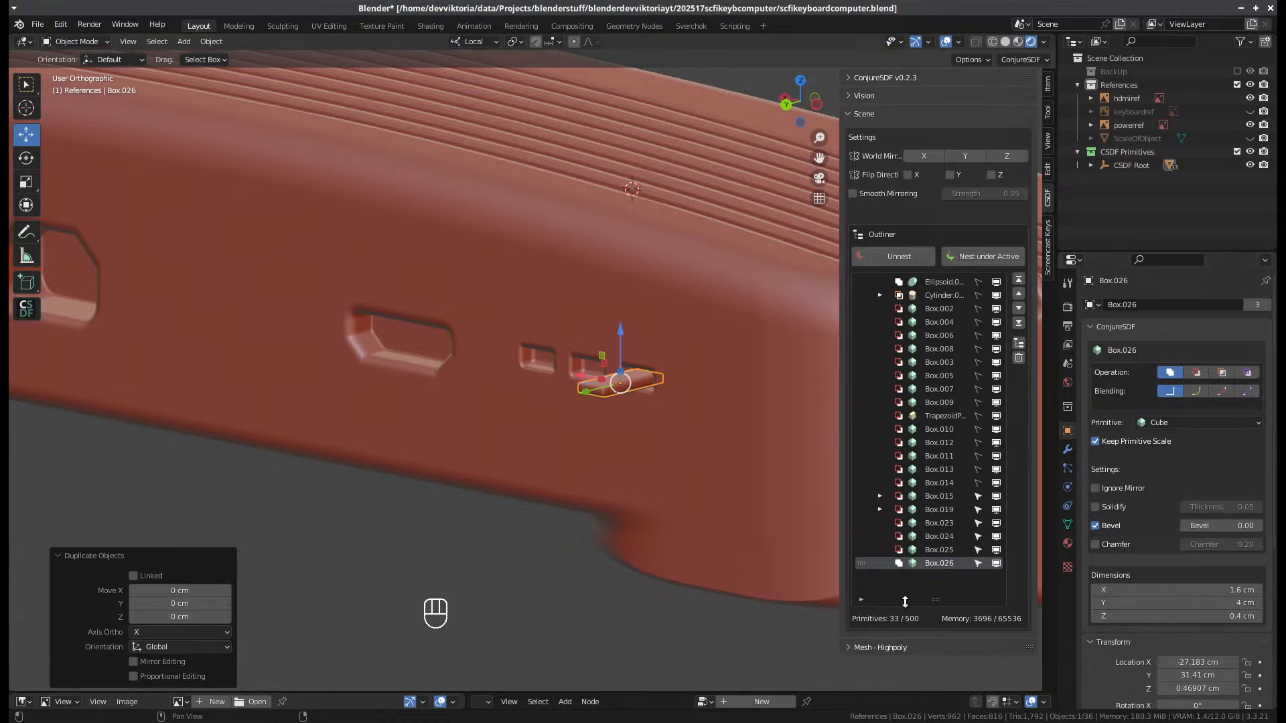
# - Move the union box about -3.35 cm along local Y into the port and set its Z dimension to 0.2 cm
pyautogui.moveTo(600, 420); pyautogui.dragTo(592, 399, button='middle')
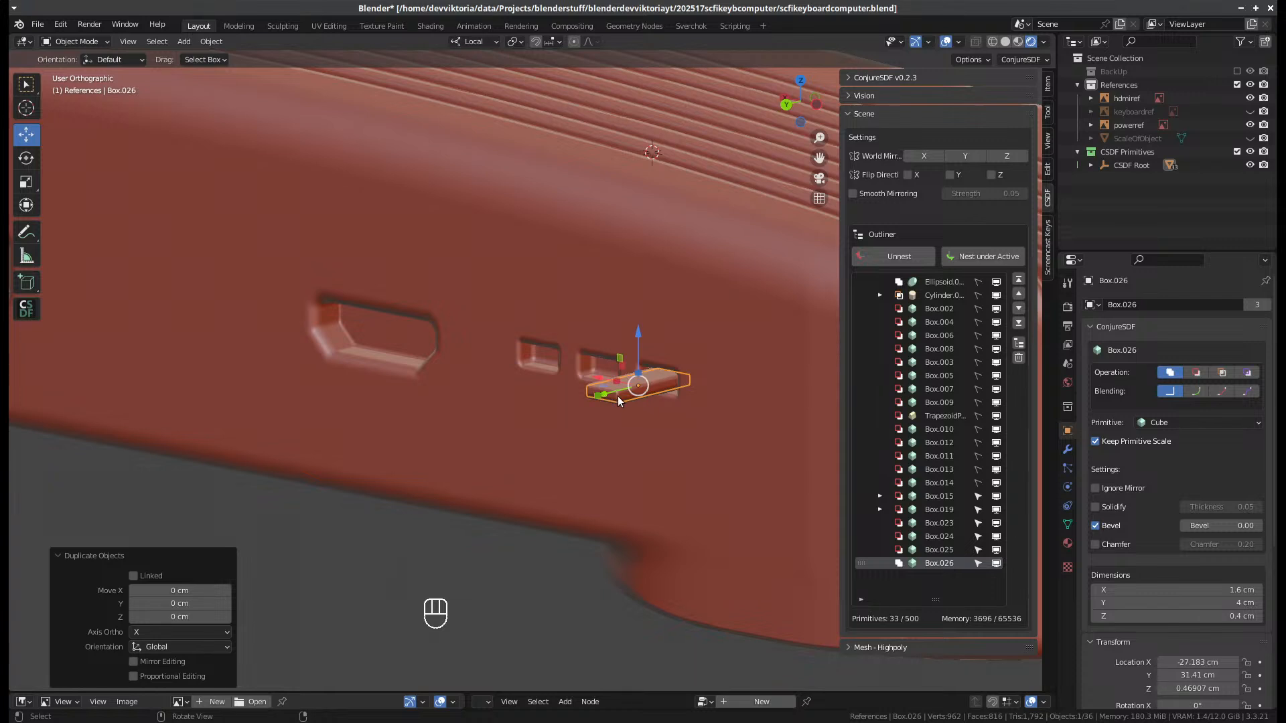
pyautogui.scroll(2, 623, 399)
pyautogui.moveTo(649, 409); pyautogui.dragTo(740, 387)
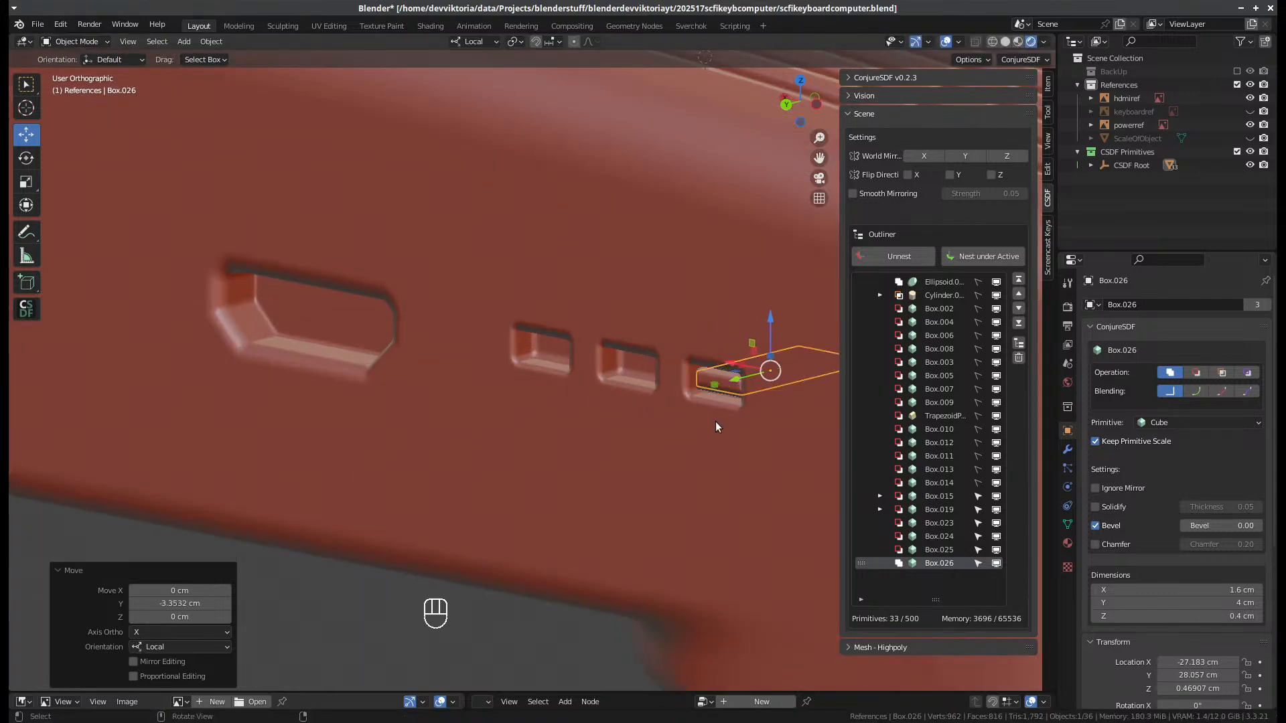
pyautogui.click(1152, 616)
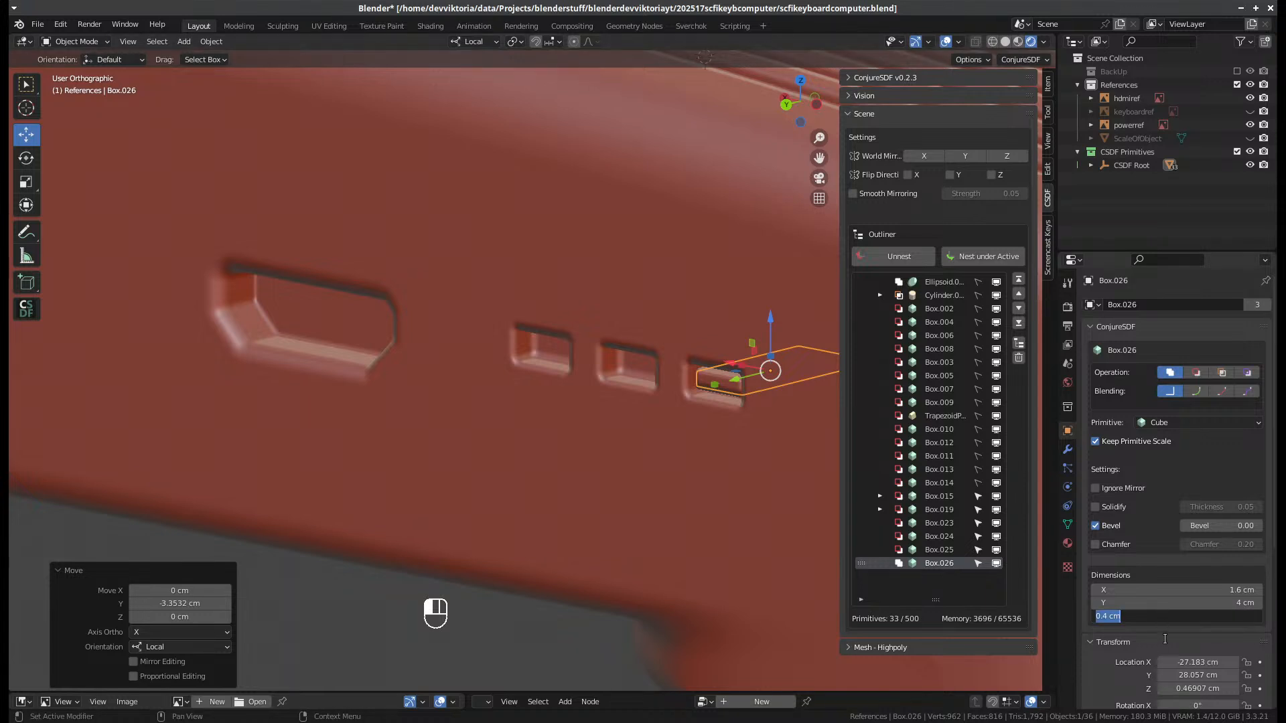
pyautogui.write('0.2')
pyautogui.press('Return')
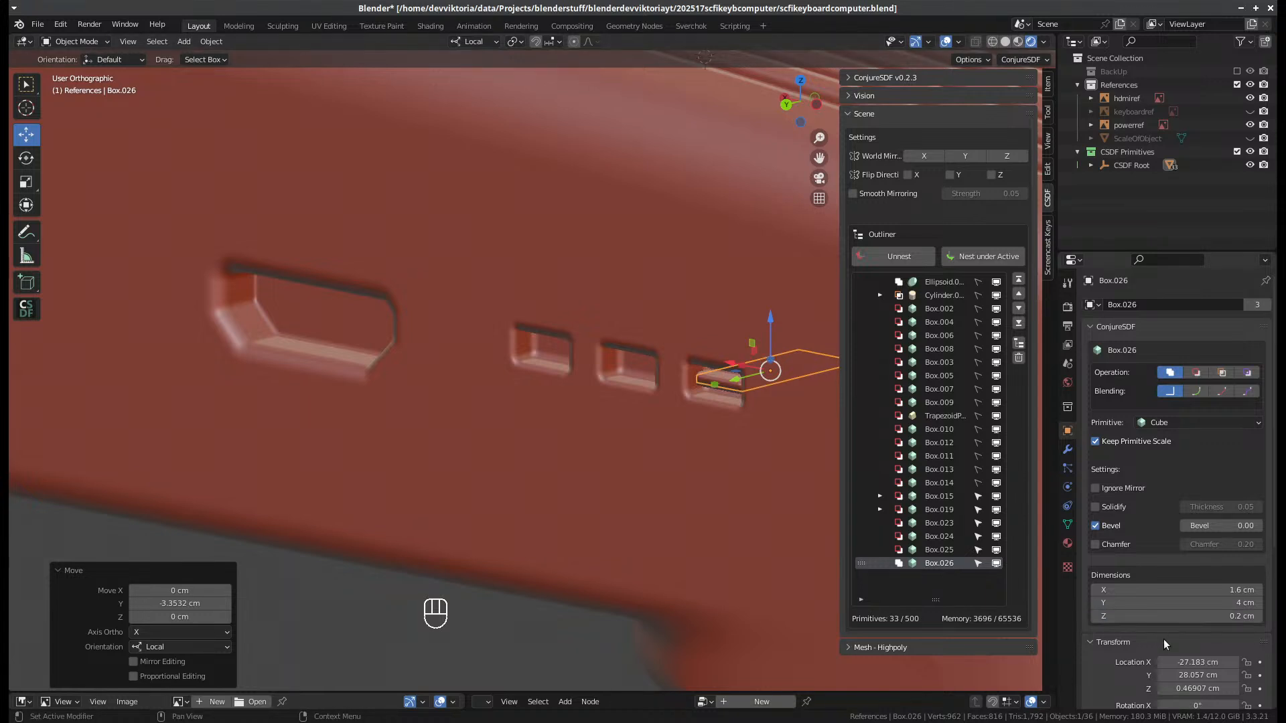
# - Lower the connector tongue box about 0.05 cm along local Z and set its X dimension to 1.3 cm
pyautogui.moveTo(540, 404); pyautogui.dragTo(678, 325, button='middle')
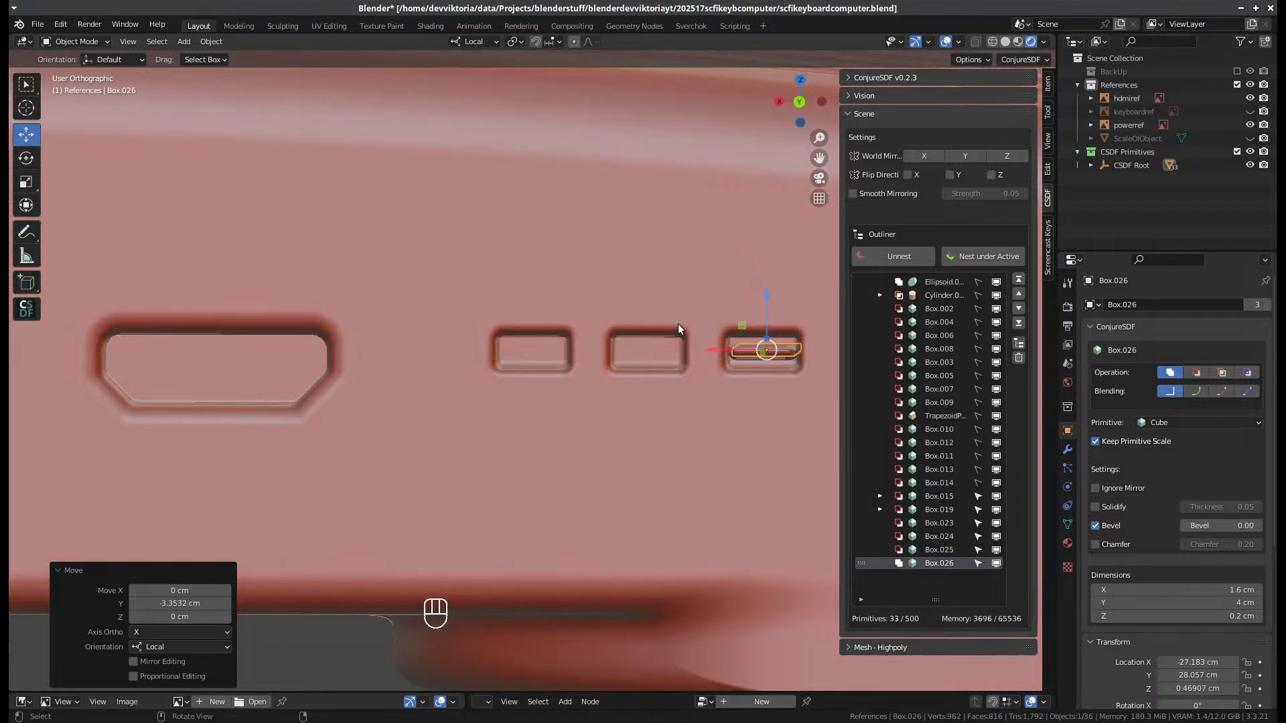
pyautogui.moveTo(768, 294); pyautogui.dragTo(767, 298)
pyautogui.click(1152, 589)
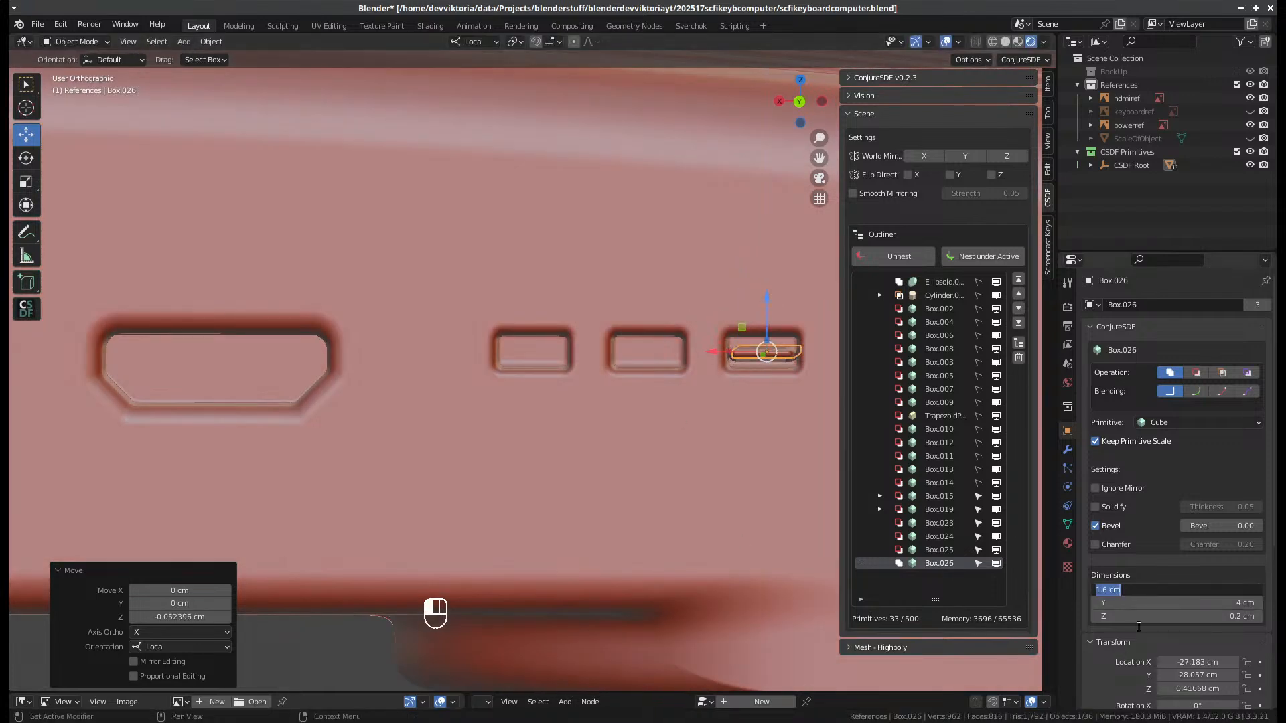
pyautogui.write('1.2')
pyautogui.press('Return')
pyautogui.click(1199, 590)
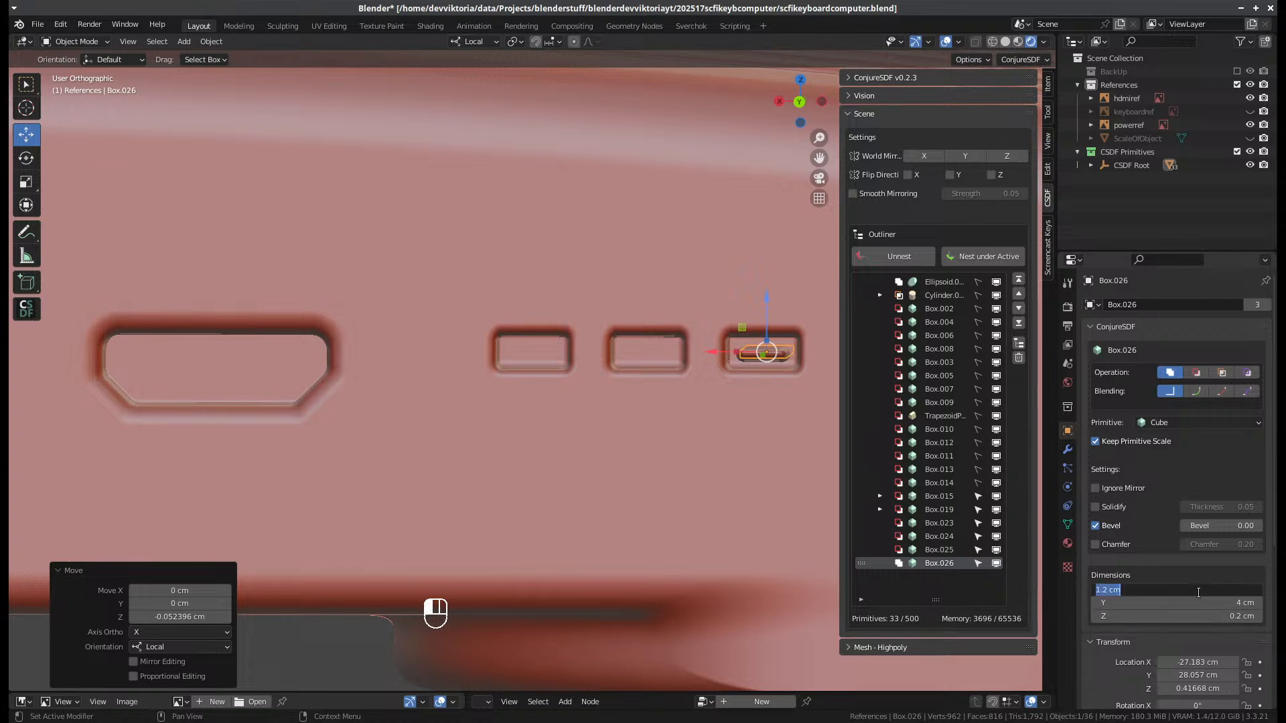
pyautogui.click(1101, 589)
pyautogui.press('Delete')
pyautogui.write('3')
pyautogui.press('Return')
# - Disable viewport selection for the subtractive port boxes Box.015, Box.019, Box.023, Box.024 and Box.025
pyautogui.moveTo(635, 419); pyautogui.dragTo(679, 394, button='middle')
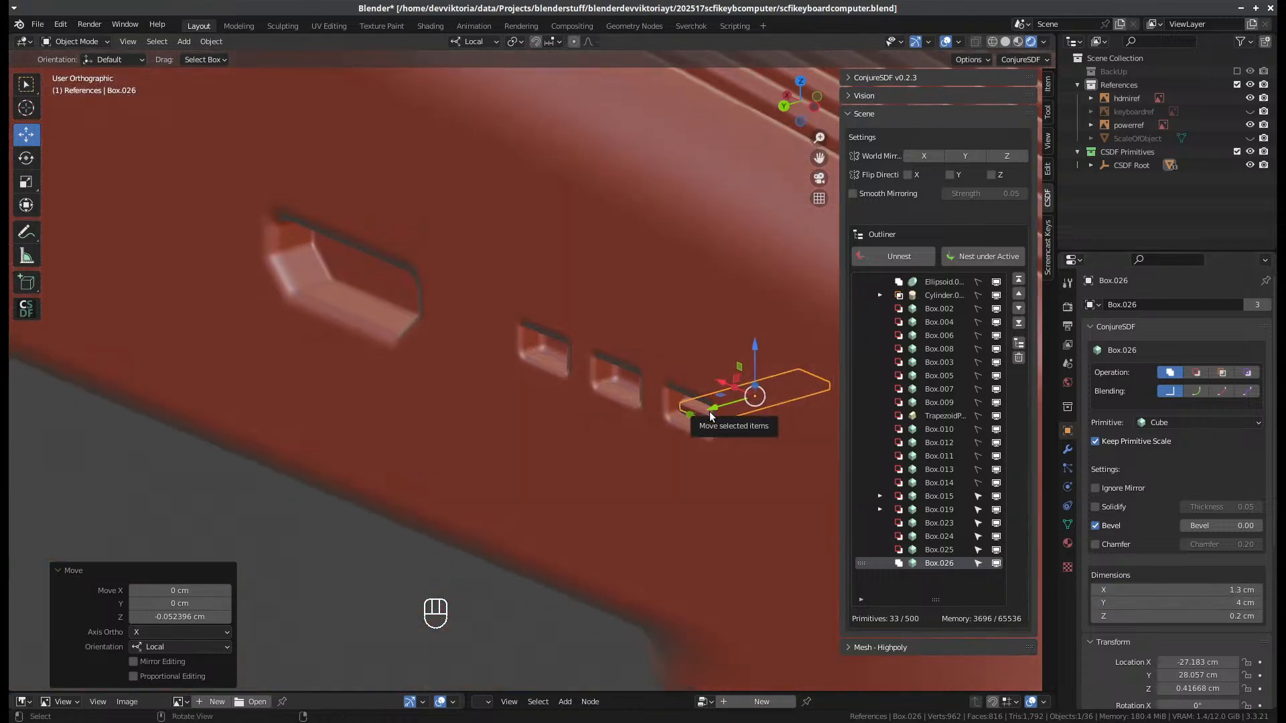
pyautogui.moveTo(608, 493); pyautogui.dragTo(640, 492, button='middle')
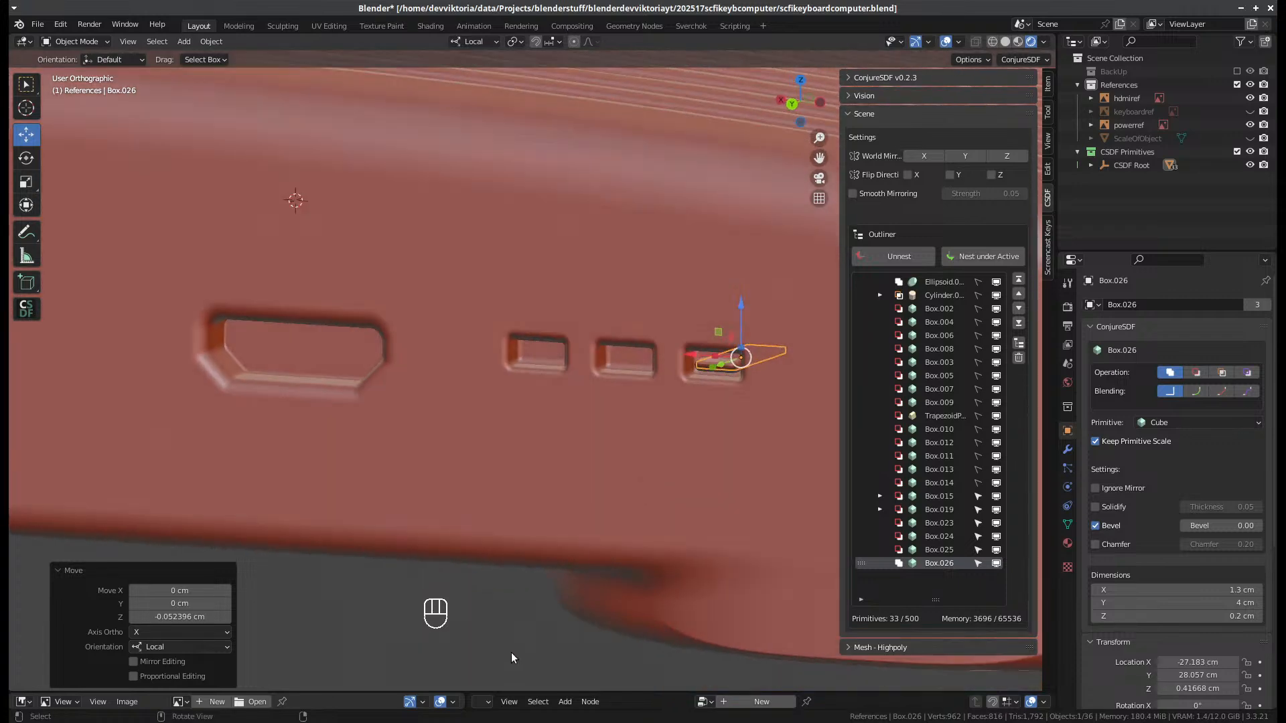
pyautogui.moveTo(512, 657); pyautogui.dragTo(496, 619, button='middle')
pyautogui.click(721, 367)
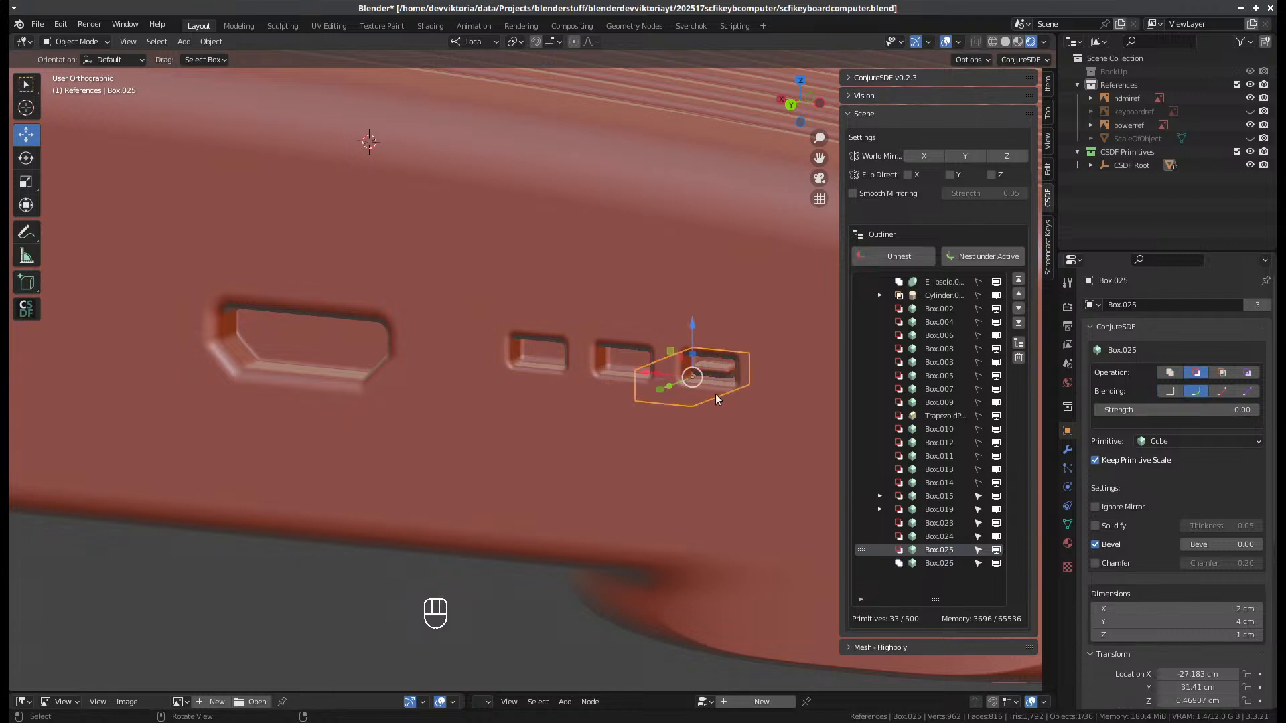
pyautogui.scroll(-2, 690, 504)
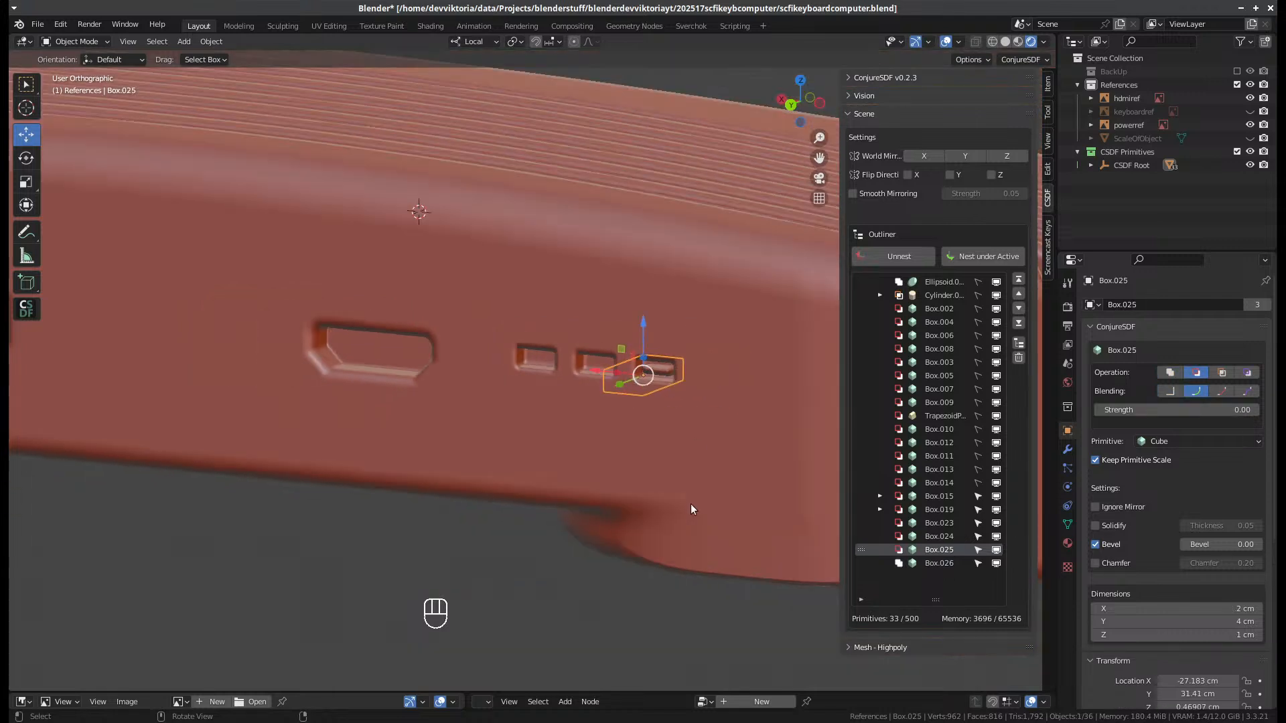
pyautogui.click(980, 548)
pyautogui.click(977, 537)
pyautogui.click(982, 523)
pyautogui.click(979, 510)
pyautogui.click(977, 496)
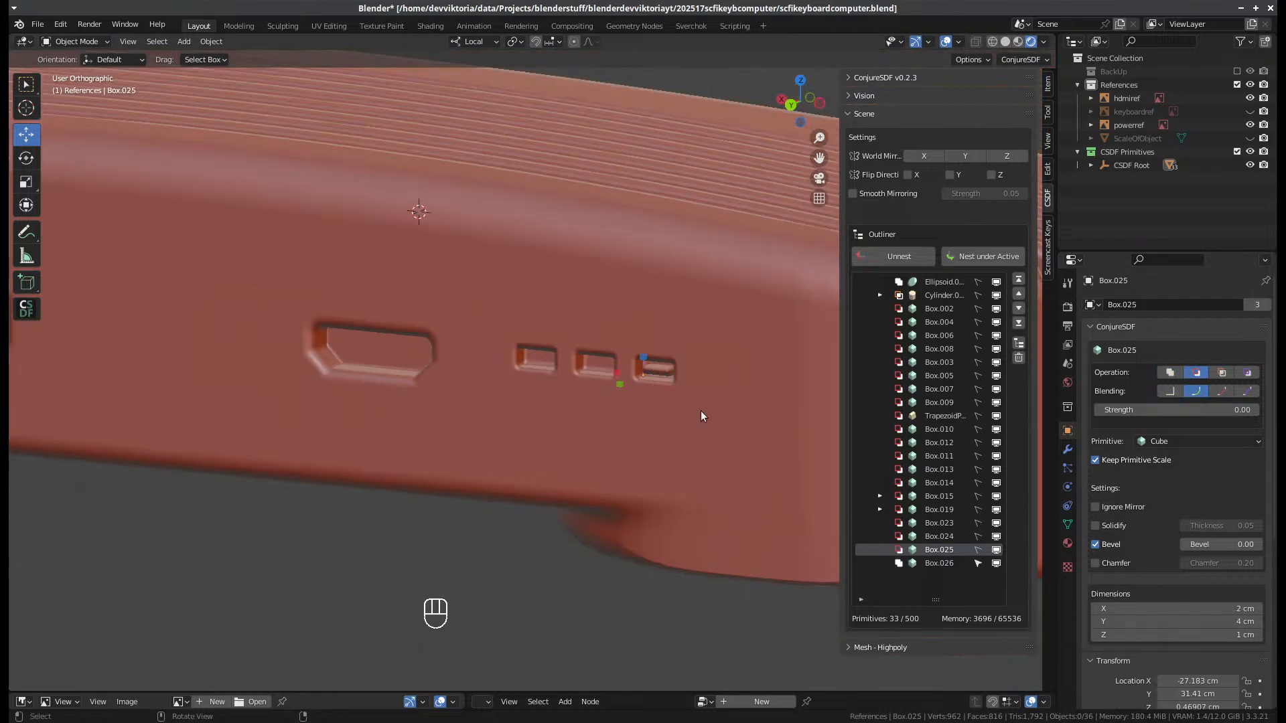
# - Duplicate connector tongue Box.026 about 2.99 cm along local X into the middle small port
pyautogui.click(951, 565)
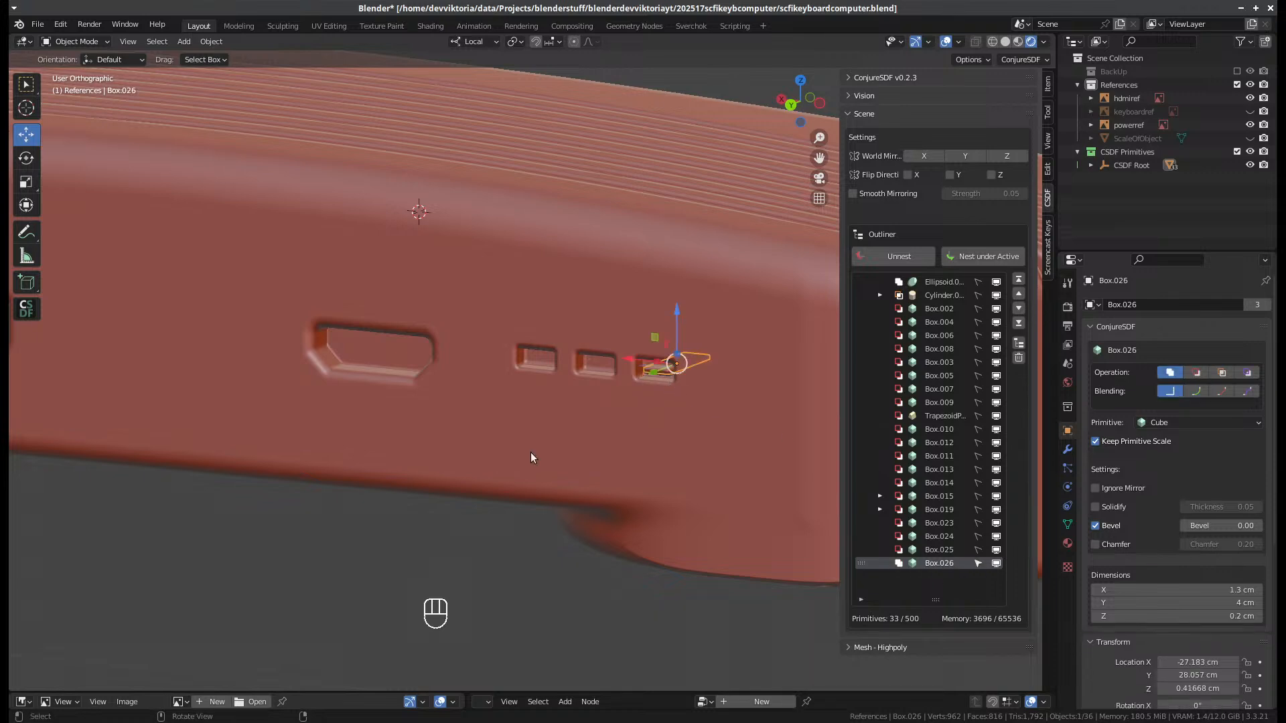
pyautogui.moveTo(530, 453); pyautogui.dragTo(661, 457, button='middle')
pyautogui.press('ctrl+KP_1')
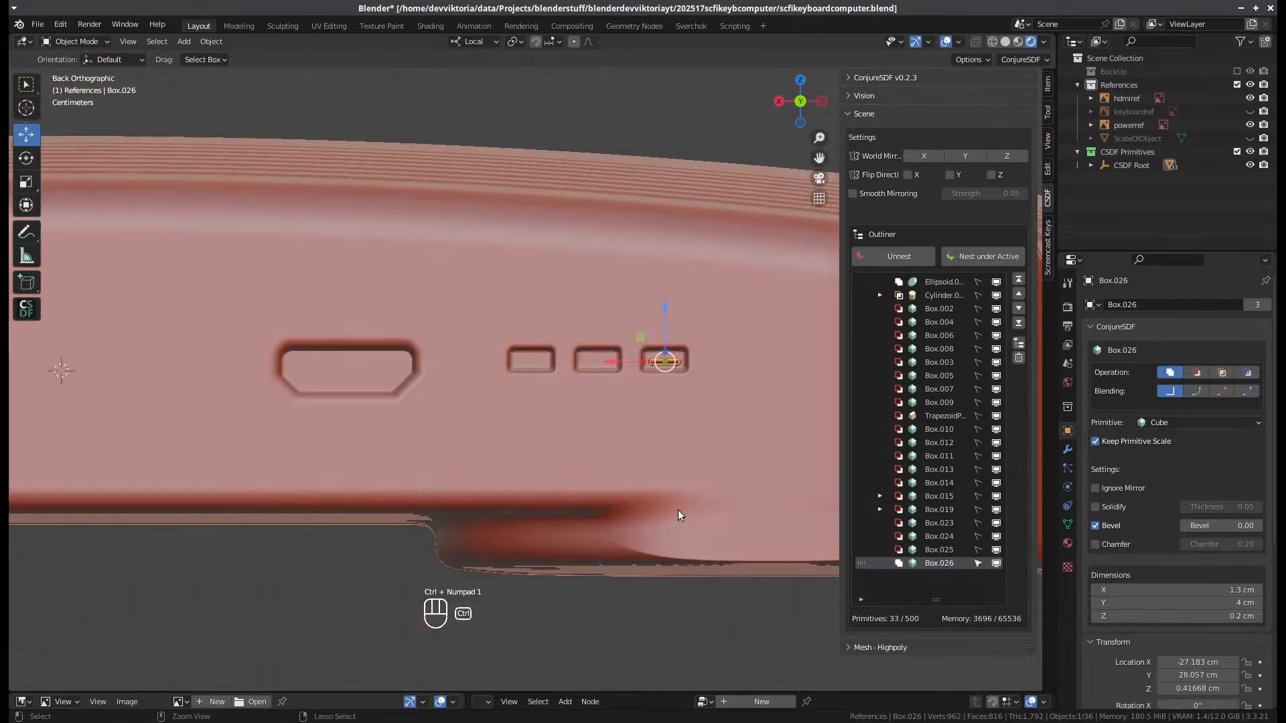
pyautogui.press('shift')
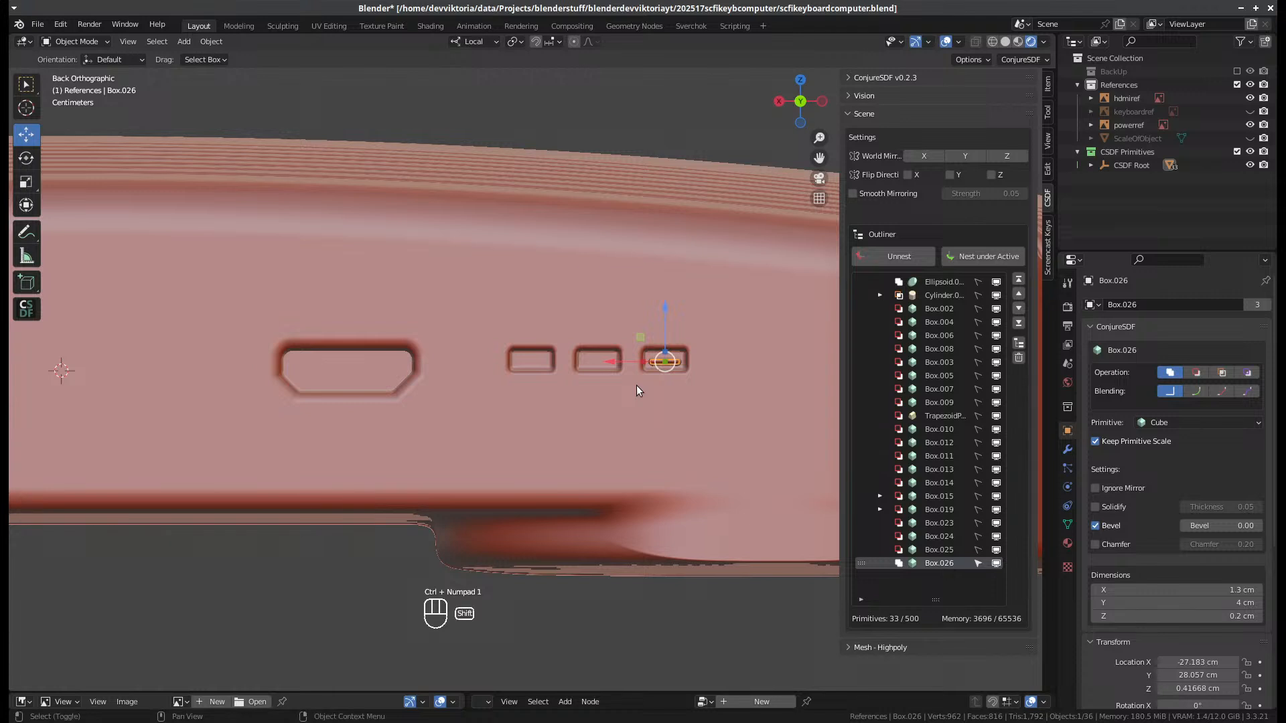
pyautogui.hotkey('shift', 'd')
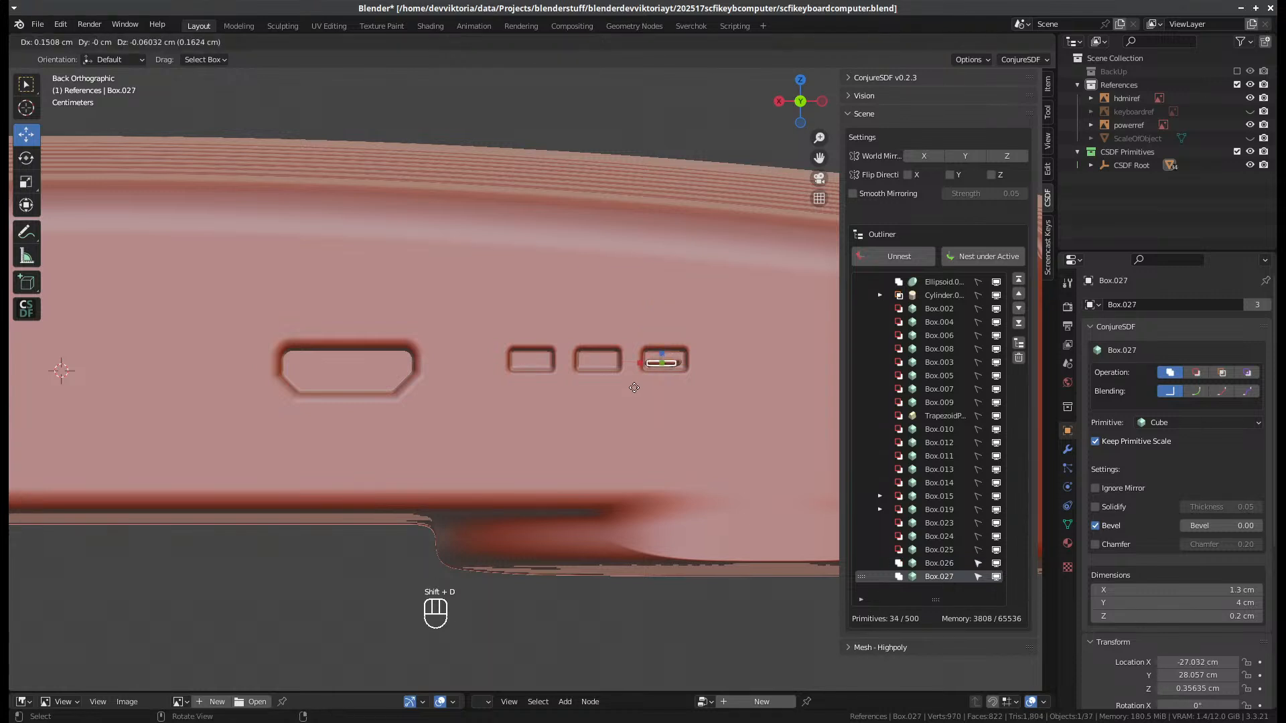
pyautogui.press('x')
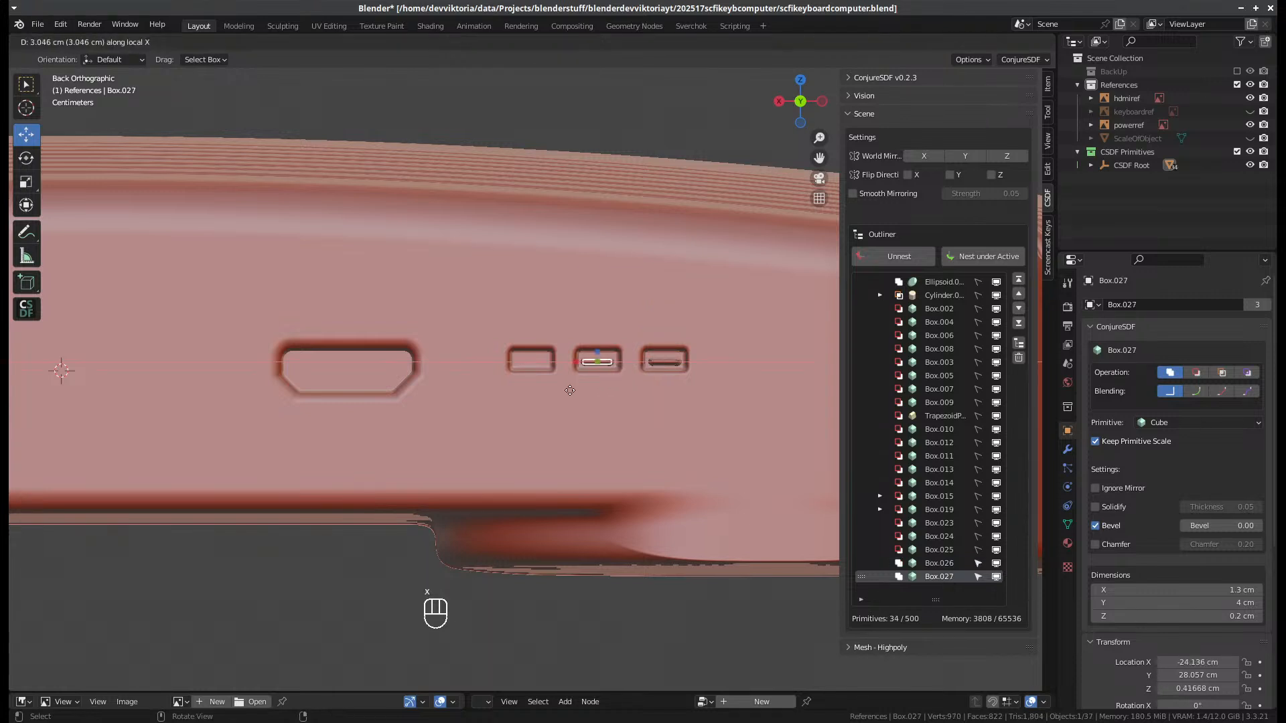
pyautogui.click(570, 391)
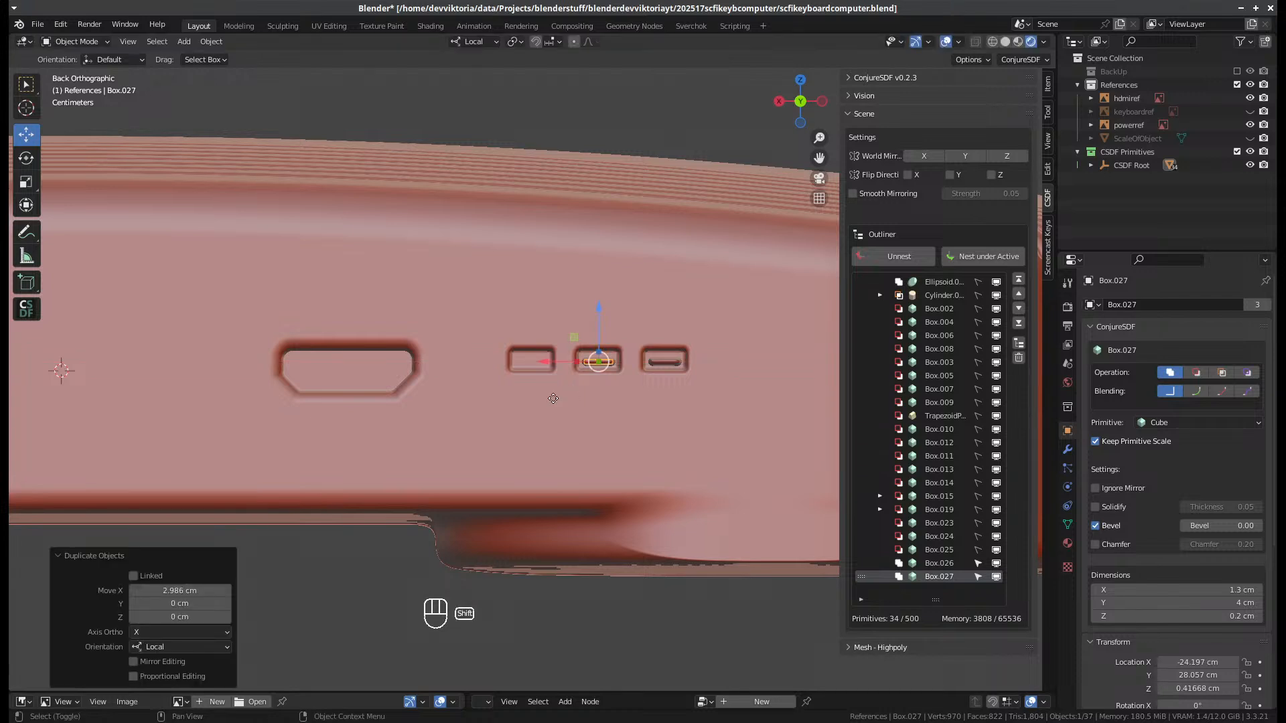
# - Duplicate the middle port's tongue about 2.96 cm along local X into the small port nearest the HDMI opening
pyautogui.hotkey('shift', 'd')
pyautogui.press('x')
pyautogui.click(505, 405)
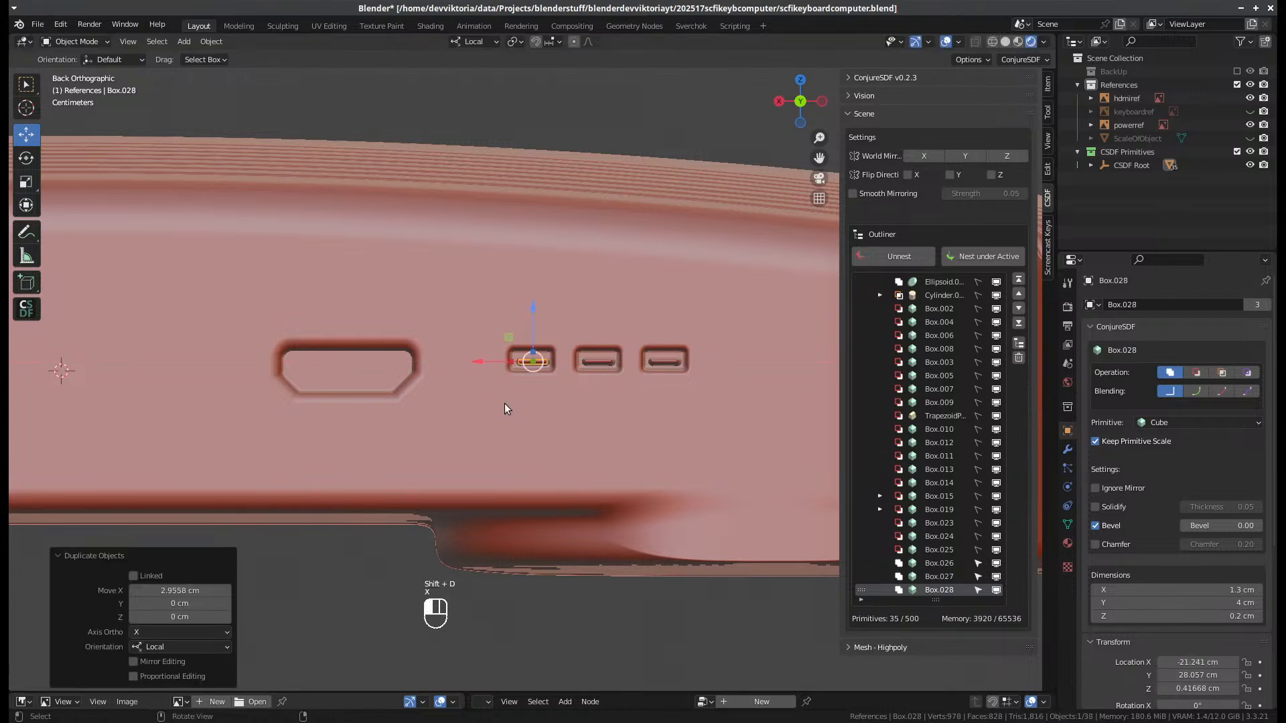
# - Duplicate the tongue about 8.29 cm along local X into the HDMI opening and lower the copy about 0.21 cm along local Z
pyautogui.hotkey('shift', 'd')
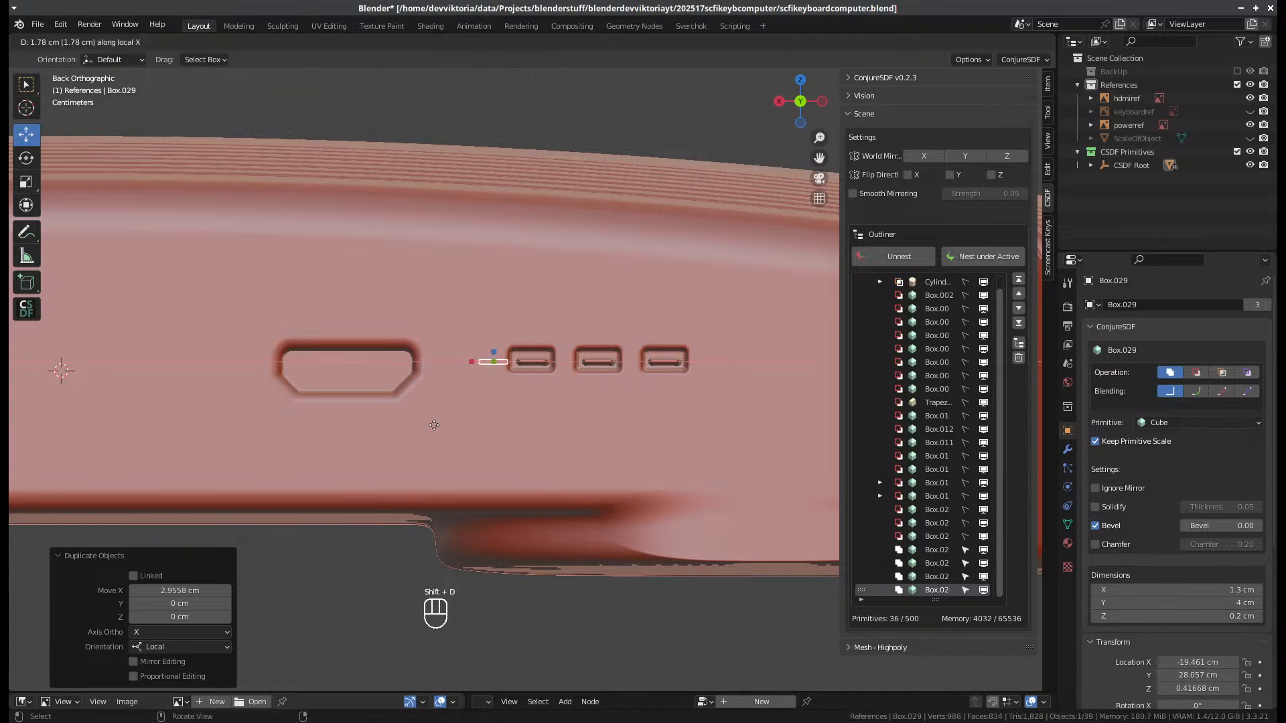
pyautogui.press('x')
pyautogui.click(323, 438)
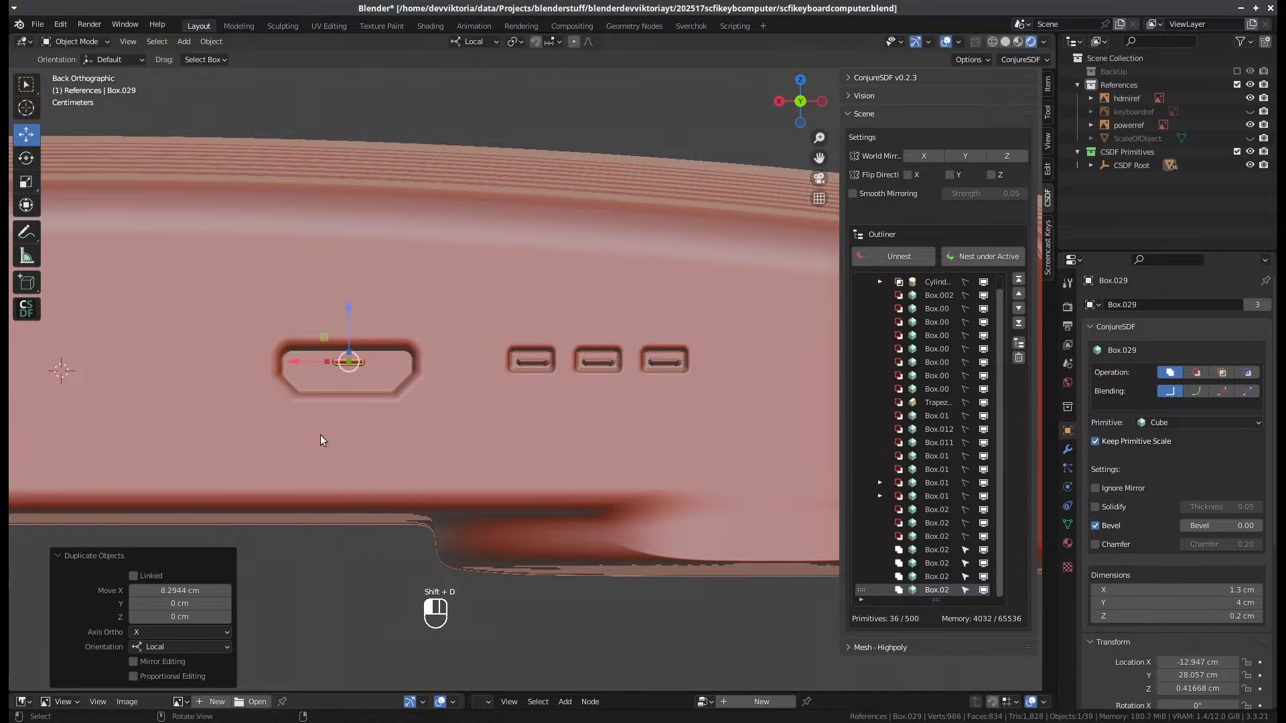
pyautogui.moveTo(348, 308); pyautogui.dragTo(349, 325)
# - Set the Z dimension of the tongue box in the HDMI opening to 0.1 cm
pyautogui.click(1114, 616)
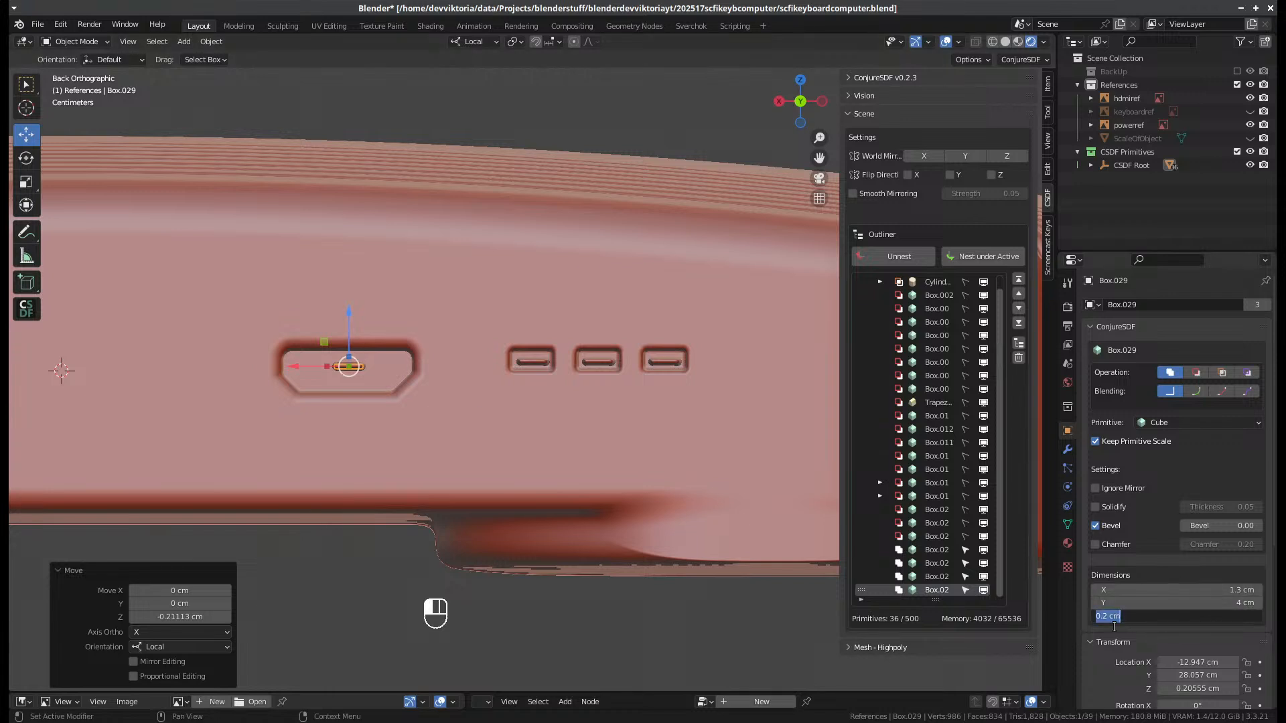
pyautogui.click(1106, 614)
pyautogui.write('1')
pyautogui.press('Return')
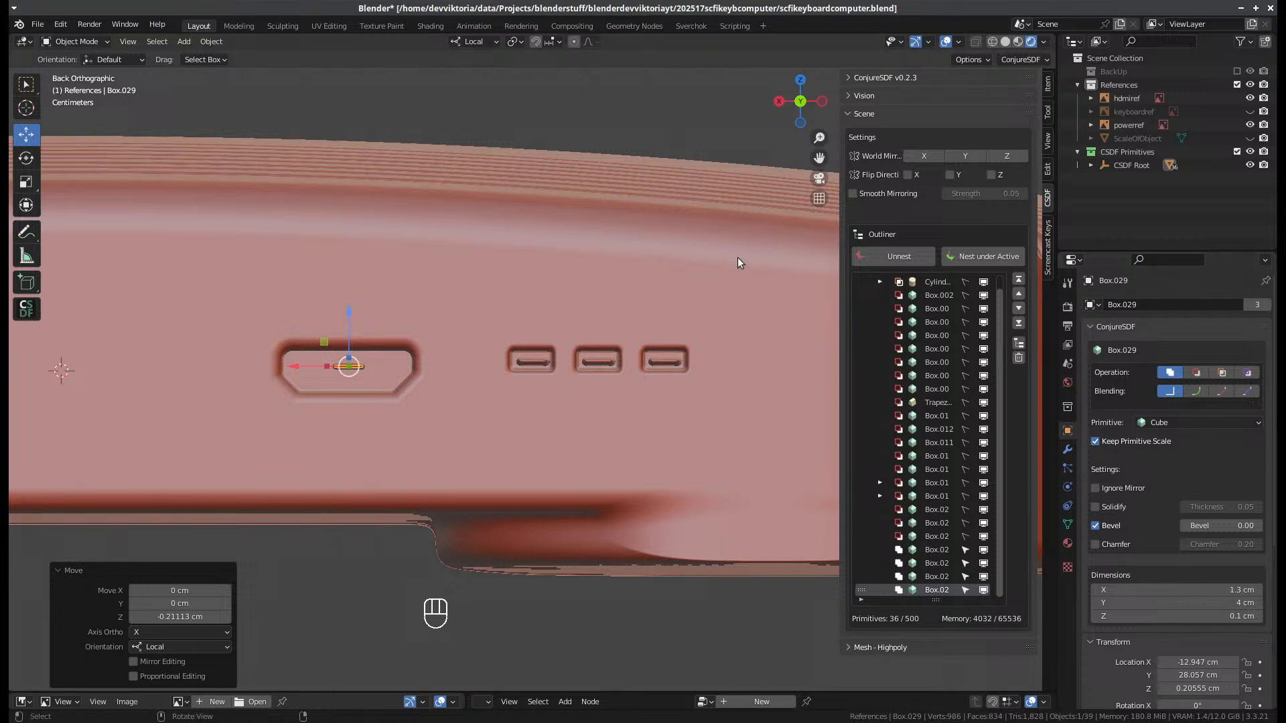
# - Widen the HDMI tongue box to an X dimension of 3.7 cm, using the HDMI reference photo as a guide
pyautogui.scroll(-4, 586, 215)
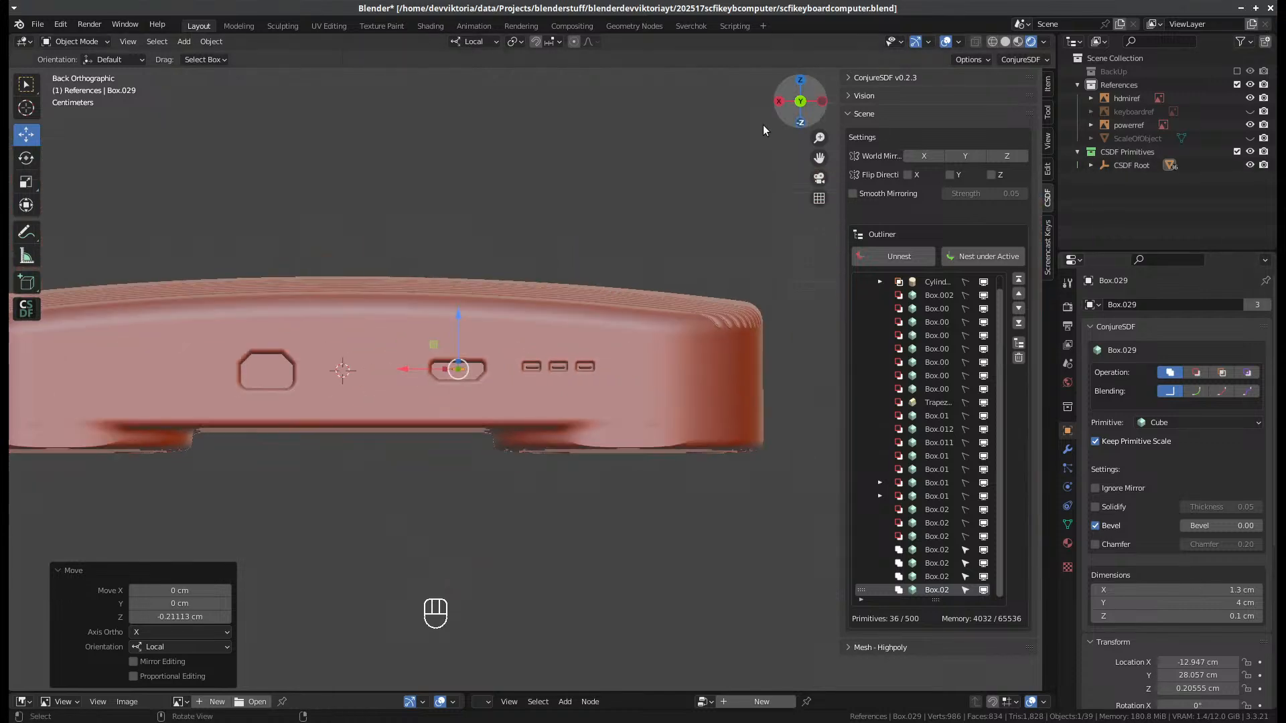
pyautogui.moveTo(711, 148); pyautogui.dragTo(578, 198, button='middle')
pyautogui.keyDown('shift'); pyautogui.moveTo(529, 134); pyautogui.dragTo(610, 410, button='middle'); pyautogui.keyUp('shift')
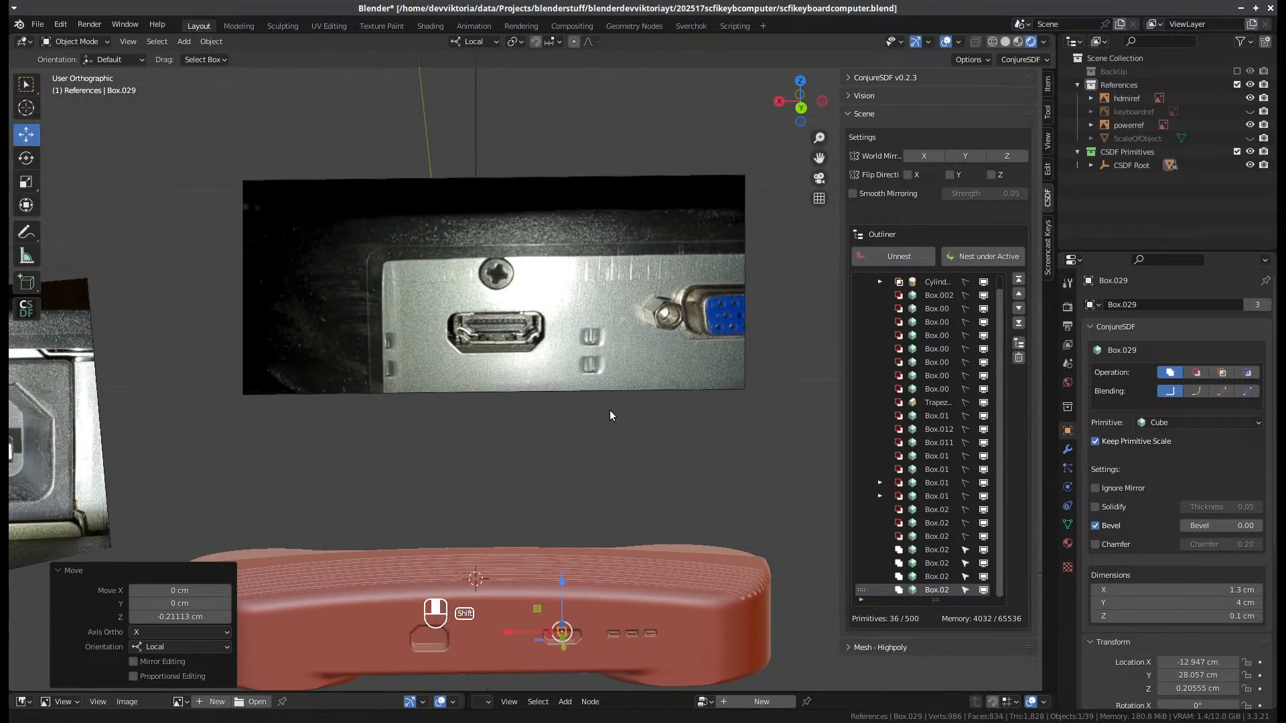
pyautogui.scroll(5, 502, 343)
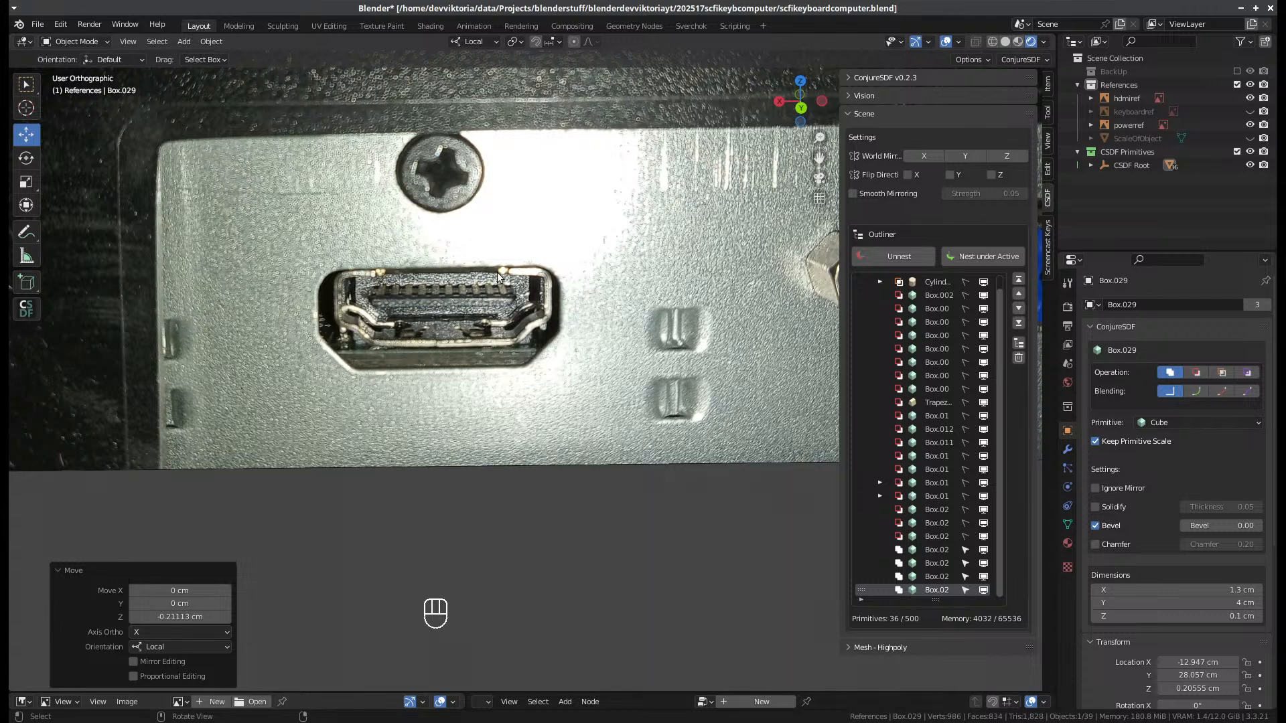
pyautogui.scroll(-3, 480, 411)
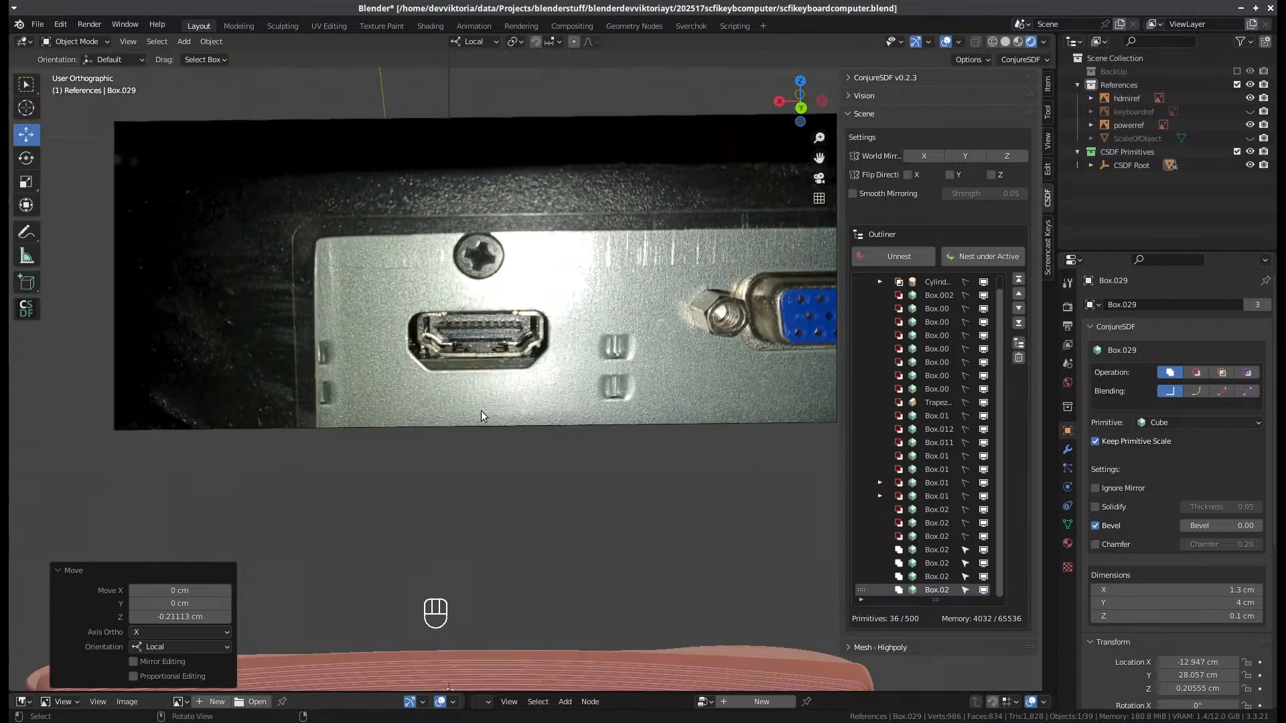
pyautogui.scroll(-4, 492, 432)
pyautogui.press('KP_Decimal')
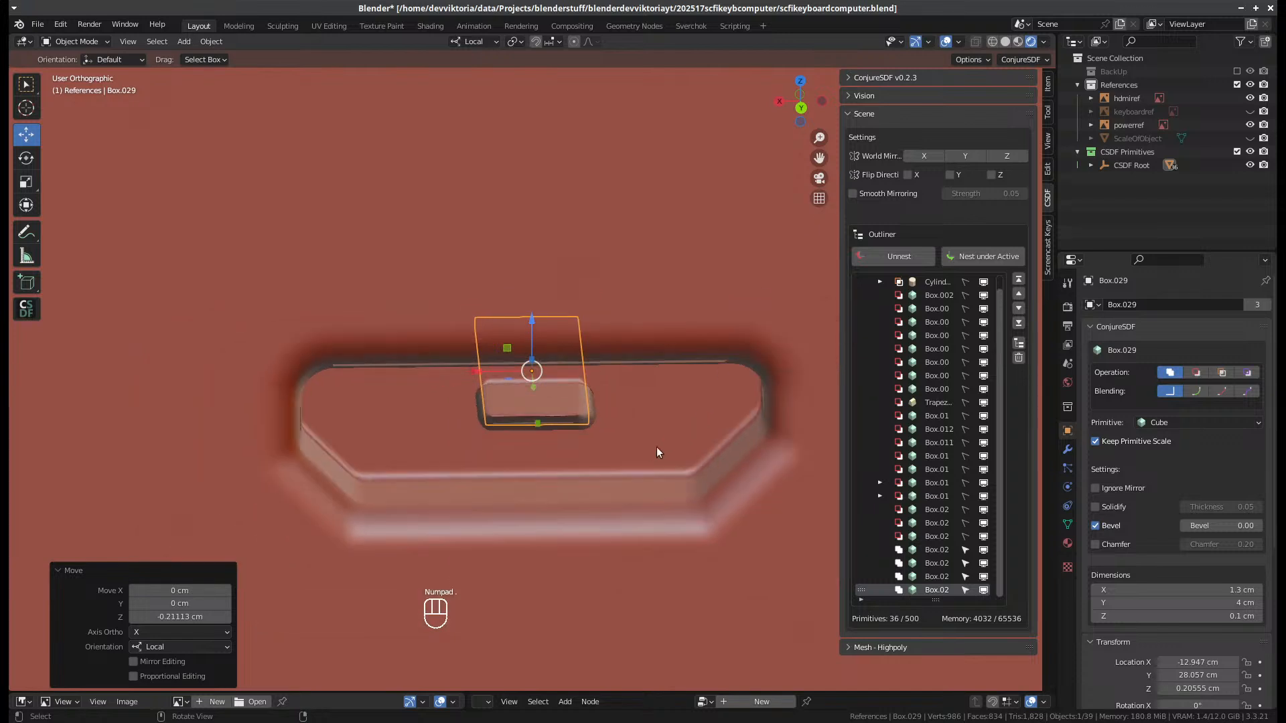
pyautogui.press('ctrl+KP_1')
pyautogui.scroll(-3, 528, 344)
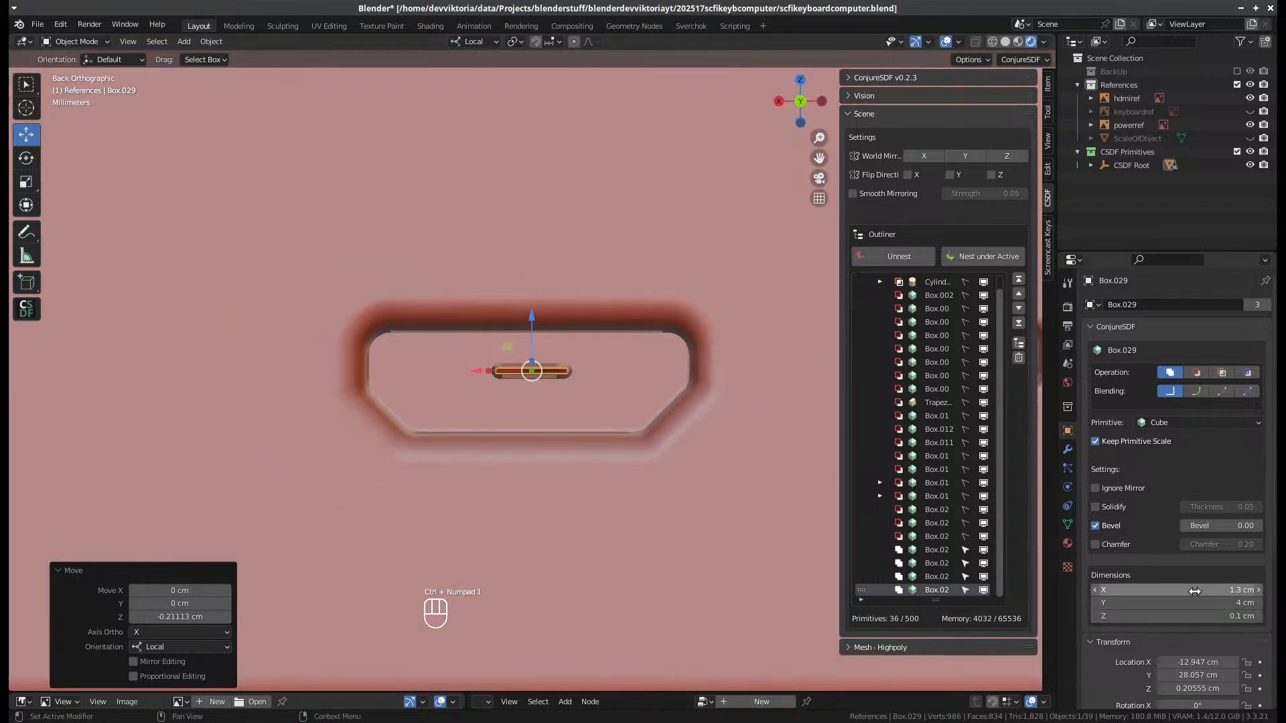
pyautogui.keyDown('shift'); pyautogui.moveTo(1191, 593); pyautogui.dragTo(1226, 592); pyautogui.keyUp('shift')
# - Move the HDMI tongue box about -0.11 cm along local Y, deeper into the opening
pyautogui.moveTo(592, 425); pyautogui.dragTo(493, 424, button='middle')
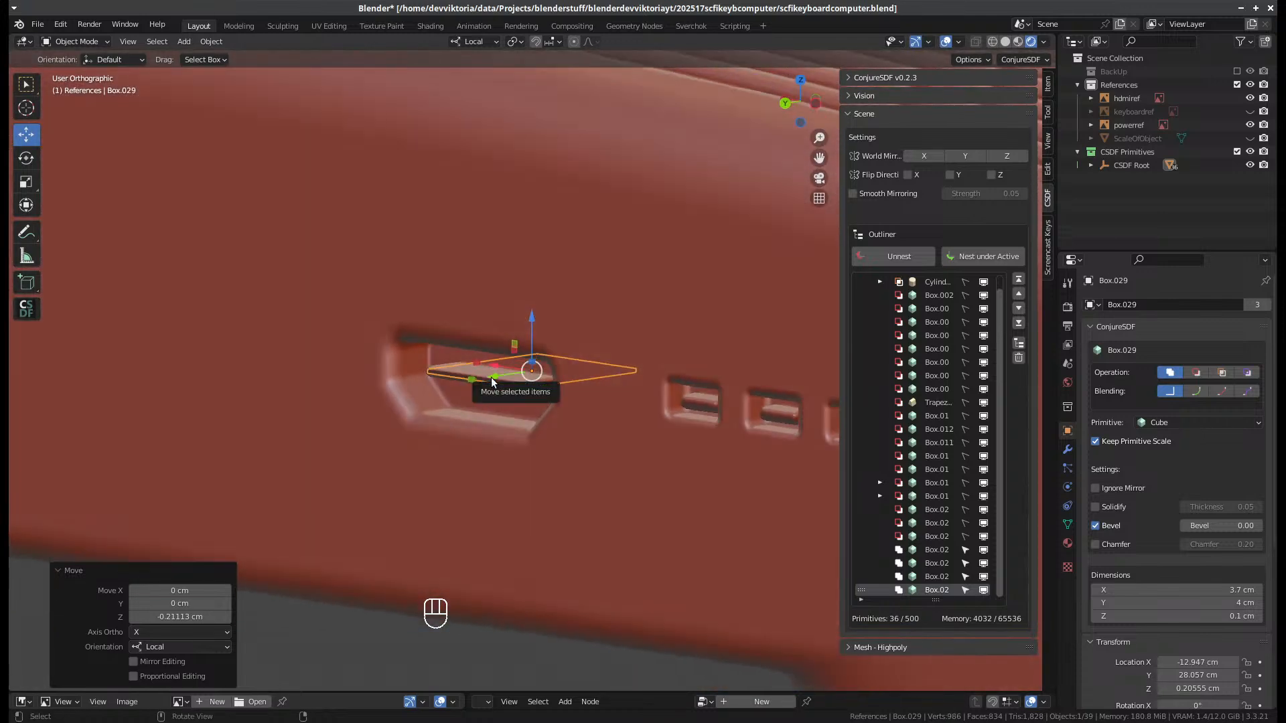
pyautogui.moveTo(491, 376); pyautogui.dragTo(433, 449)
pyautogui.moveTo(433, 449); pyautogui.dragTo(512, 441, button='middle')
# - Duplicate the HDMI tongue box about 20.33 cm along local X into the power socket opening
pyautogui.press('KP_1')
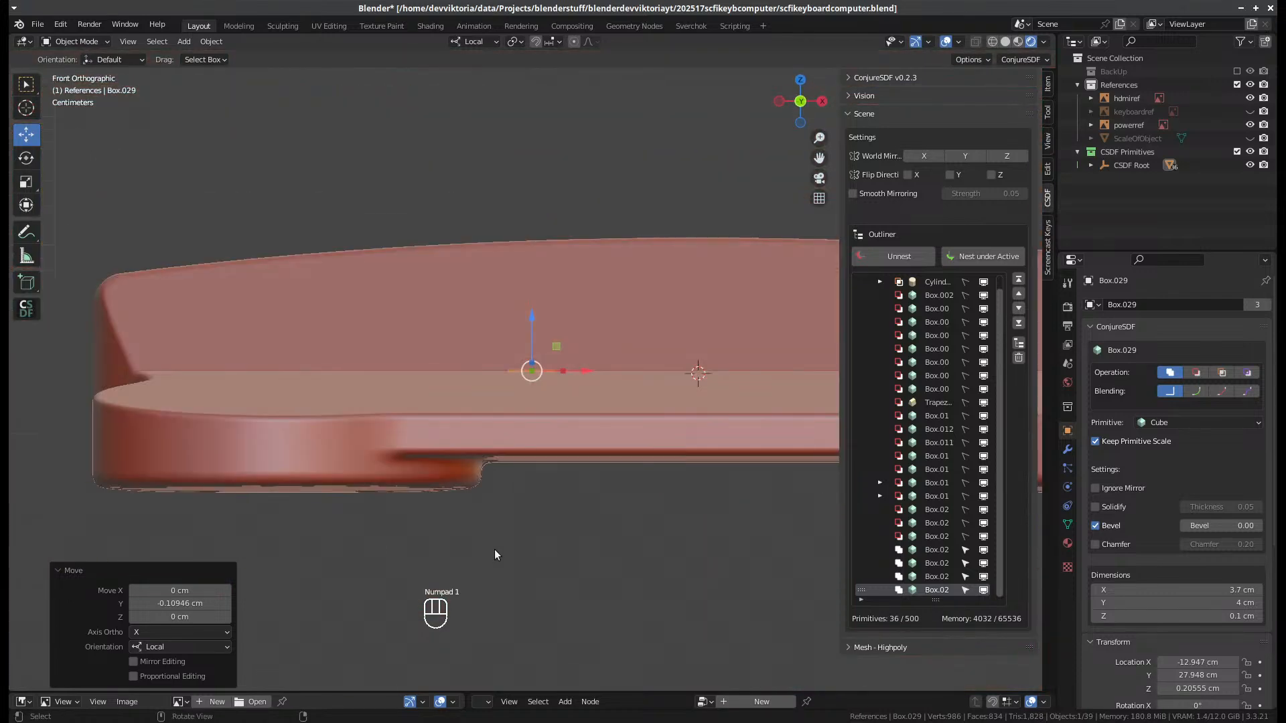
pyautogui.press('ctrl+KP_1')
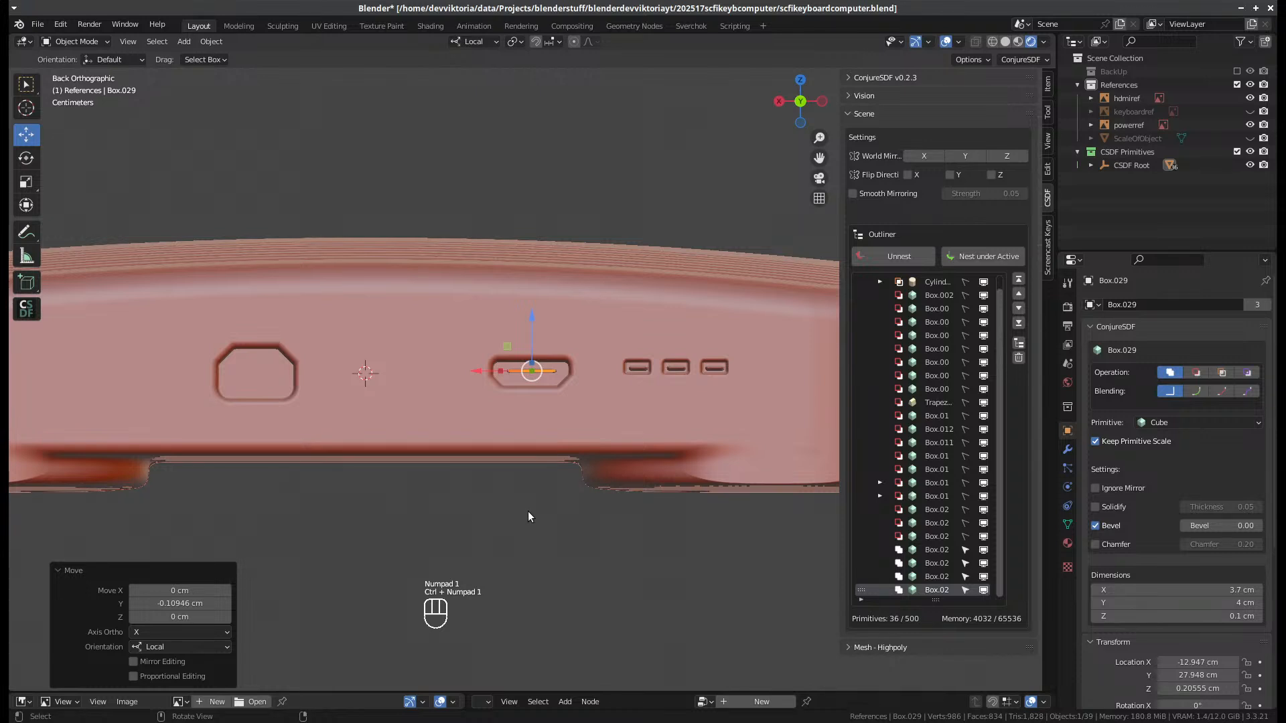
pyautogui.press('shift')
pyautogui.hotkey('shift', 'd')
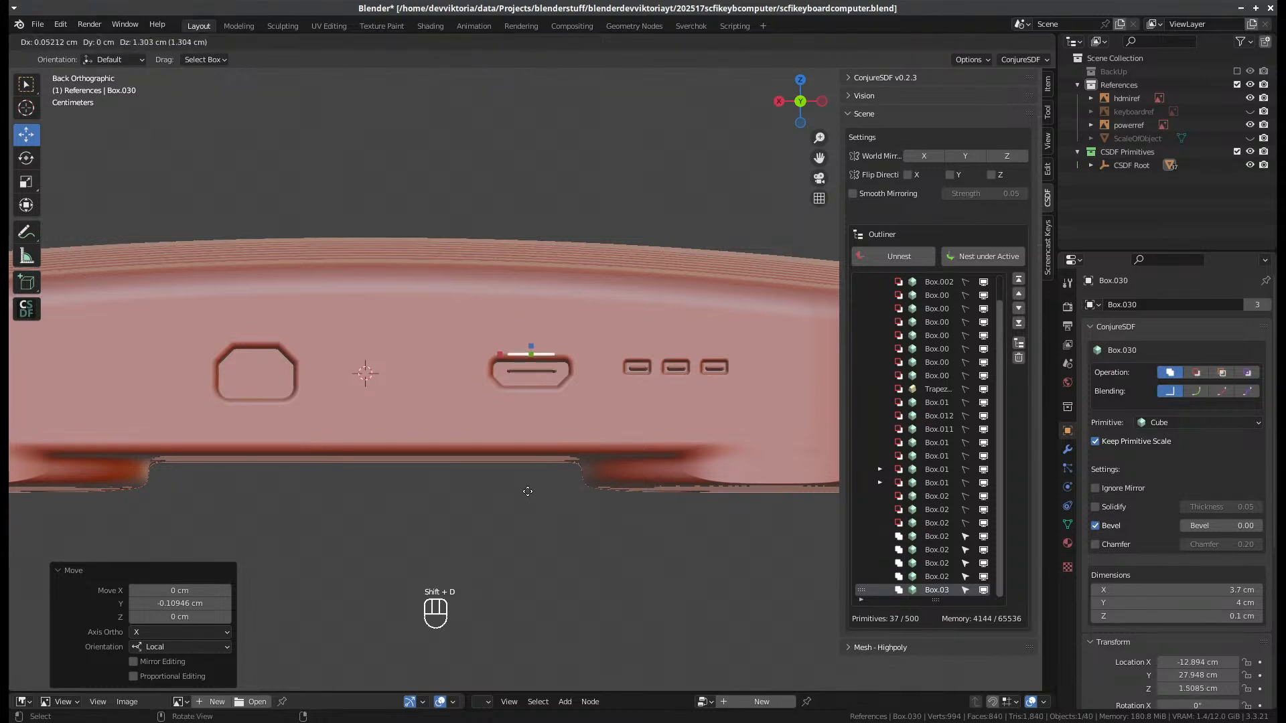
pyautogui.press('x')
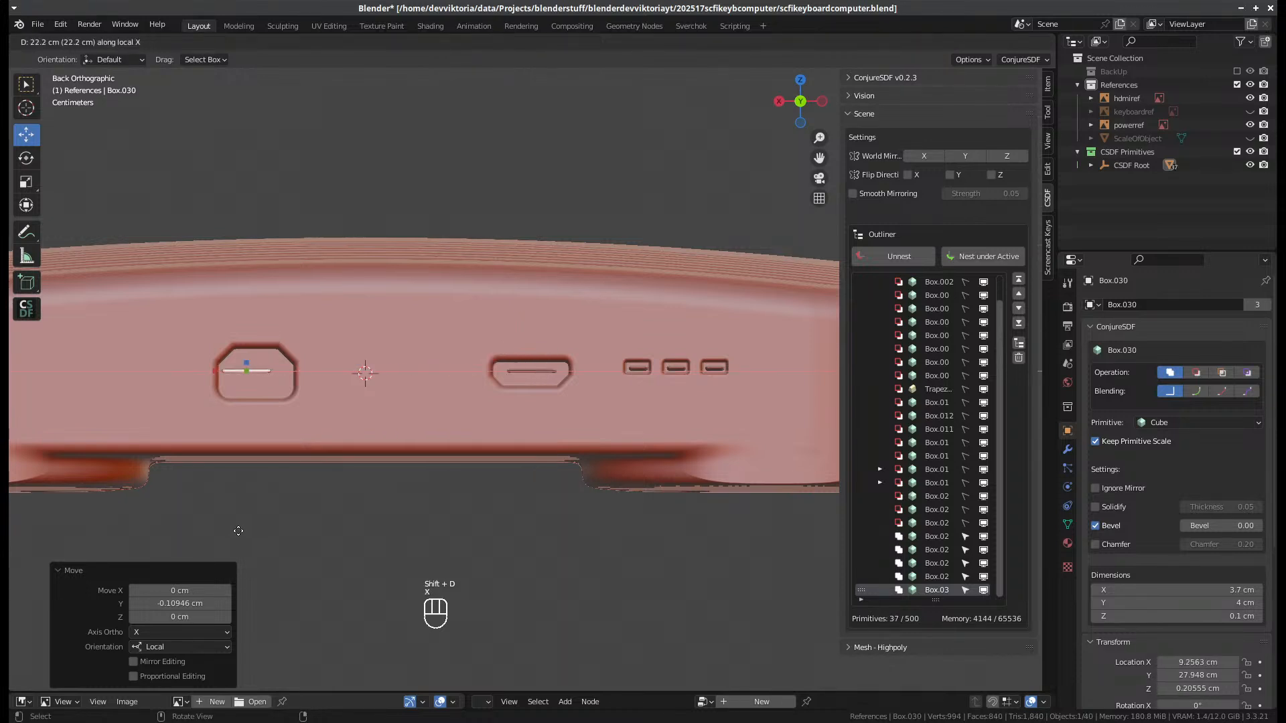
pyautogui.click(350, 589)
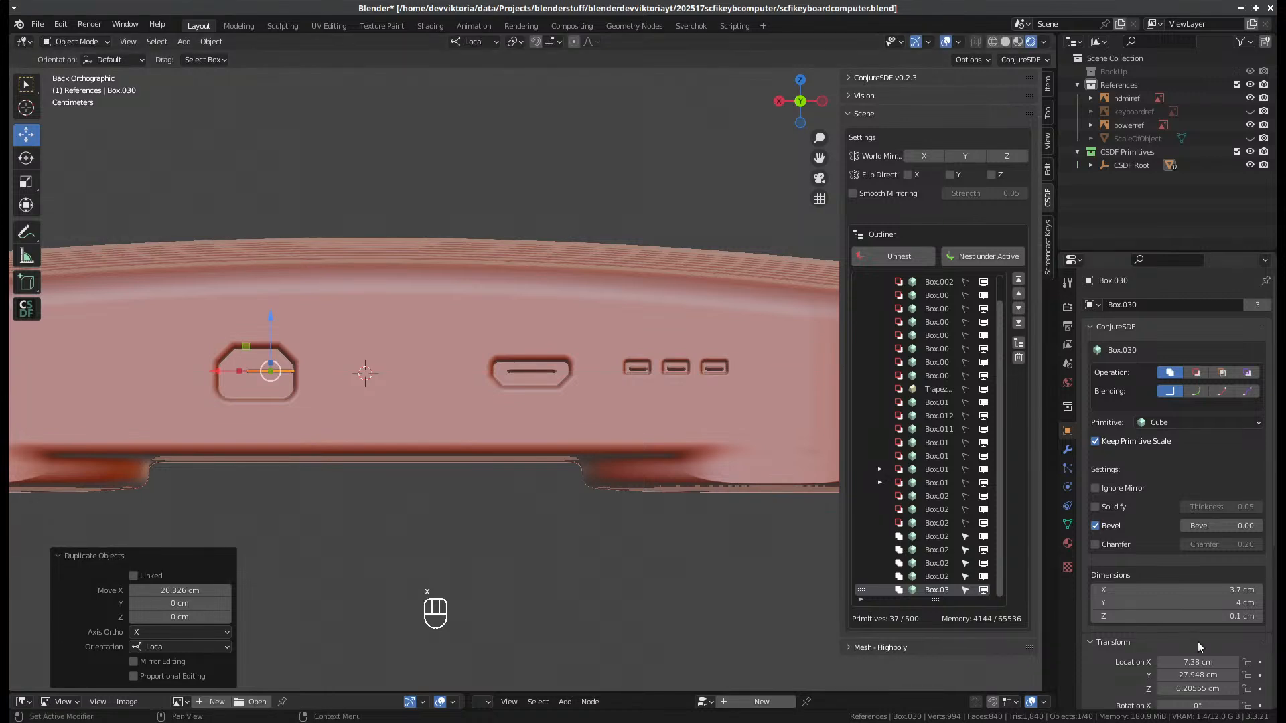
# - Try X dimensions of 0.5 cm and 0.8 cm on the copied box in the power socket
pyautogui.click(1229, 590)
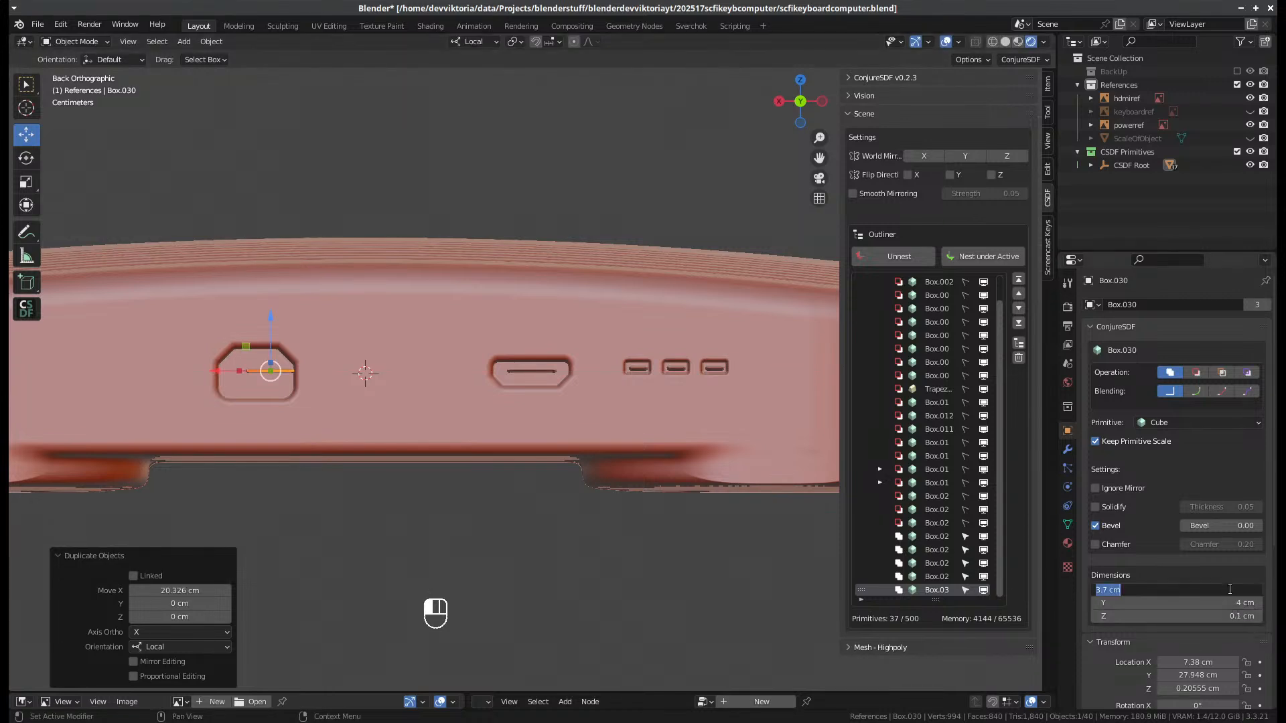
pyautogui.write('0.5')
pyautogui.press('Return')
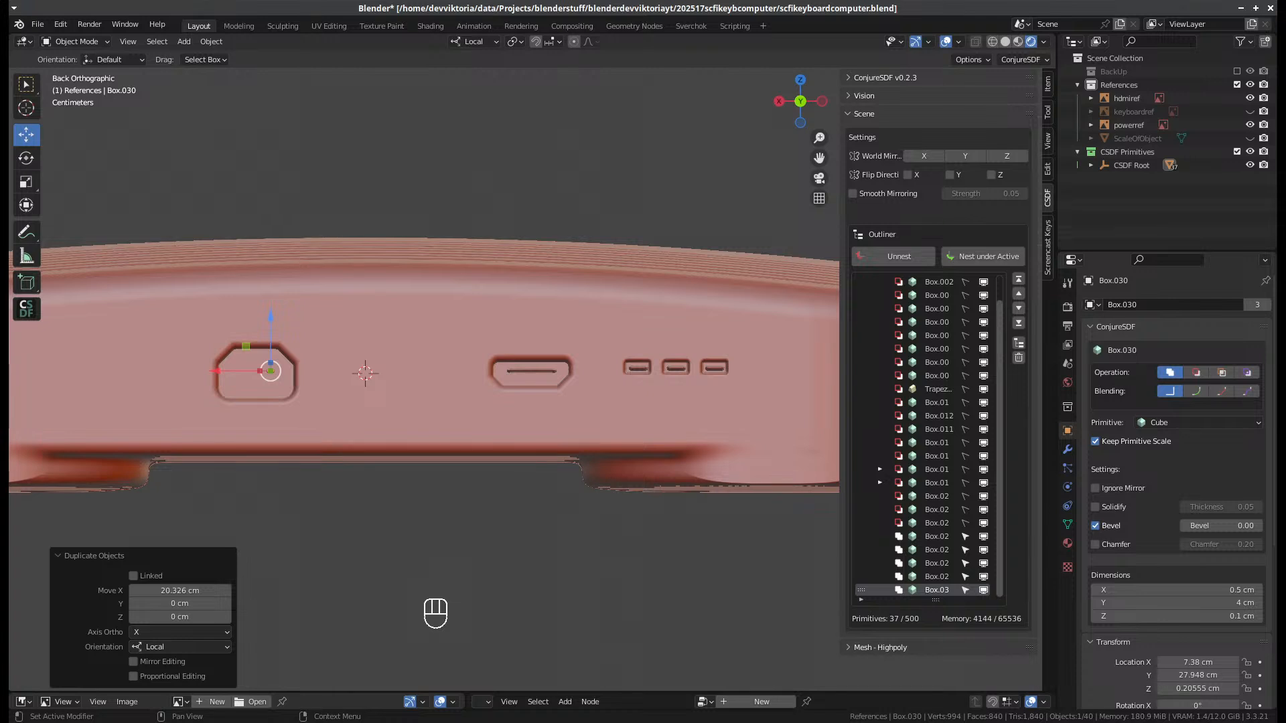
pyautogui.click(1165, 590)
pyautogui.write('0.')
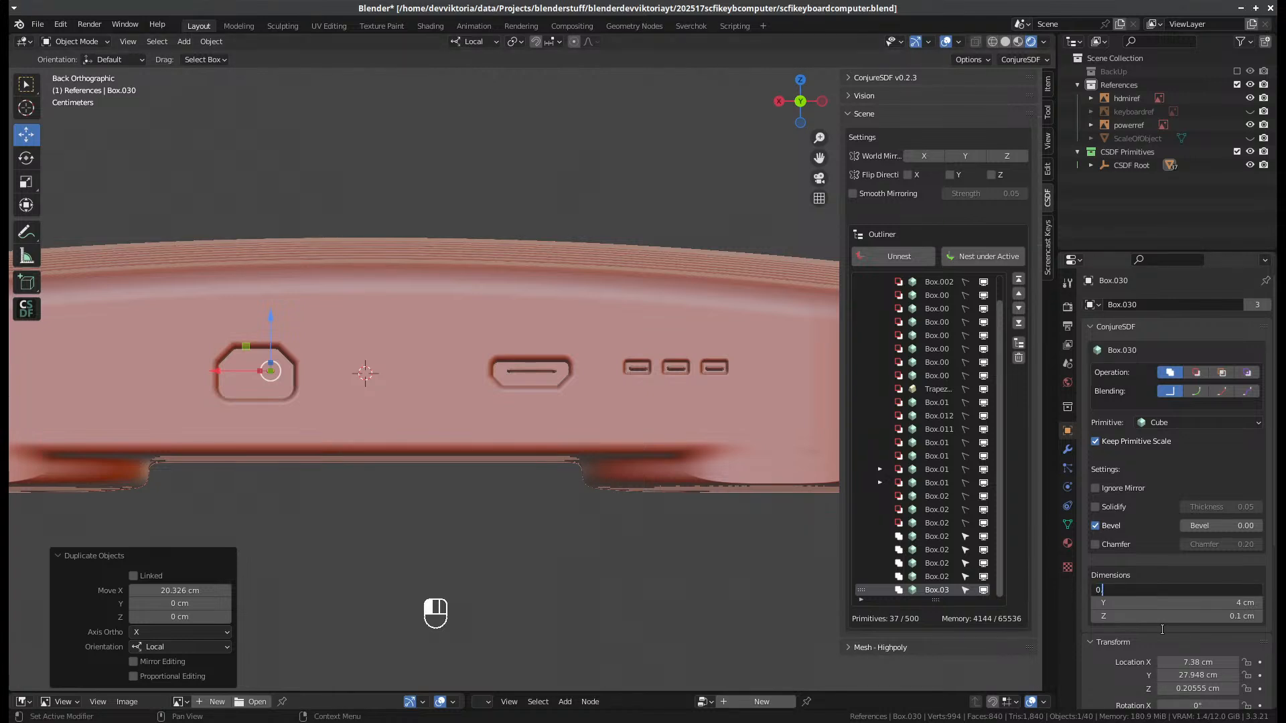
pyautogui.write('8')
pyautogui.press('Return')
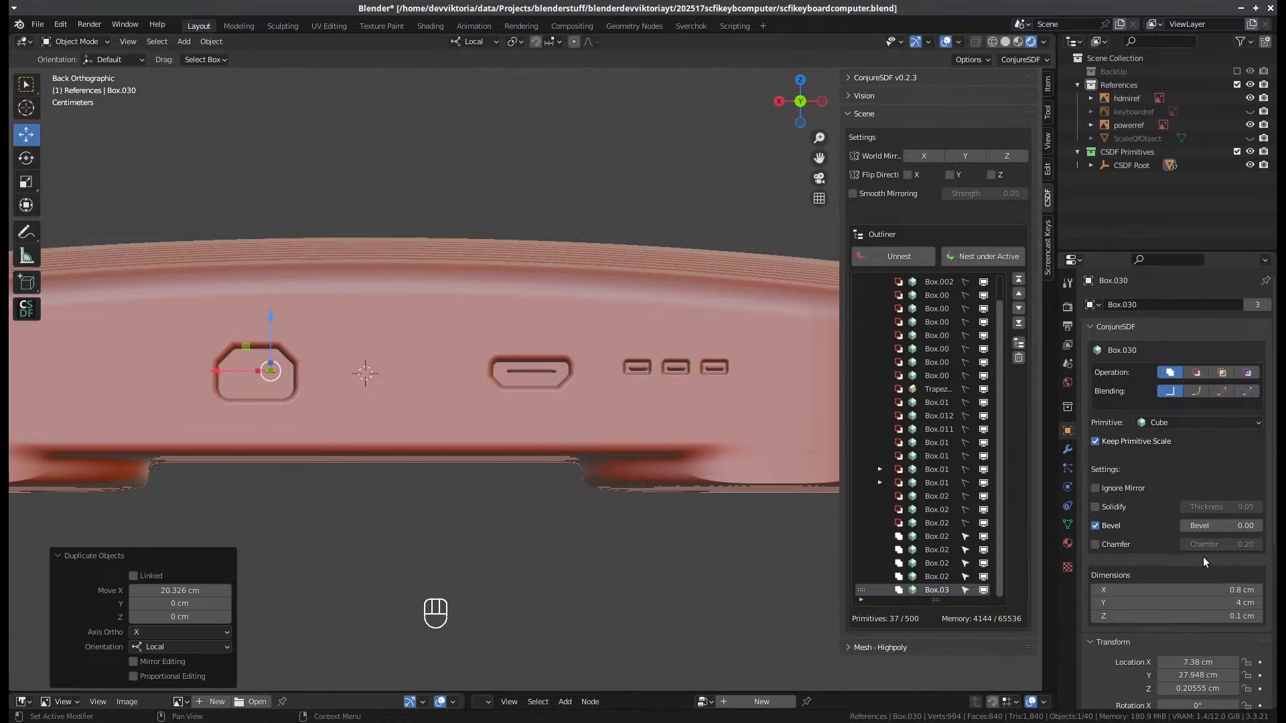
# - Set the X dimension of the power socket's pin box to 1 cm
pyautogui.click(1163, 603)
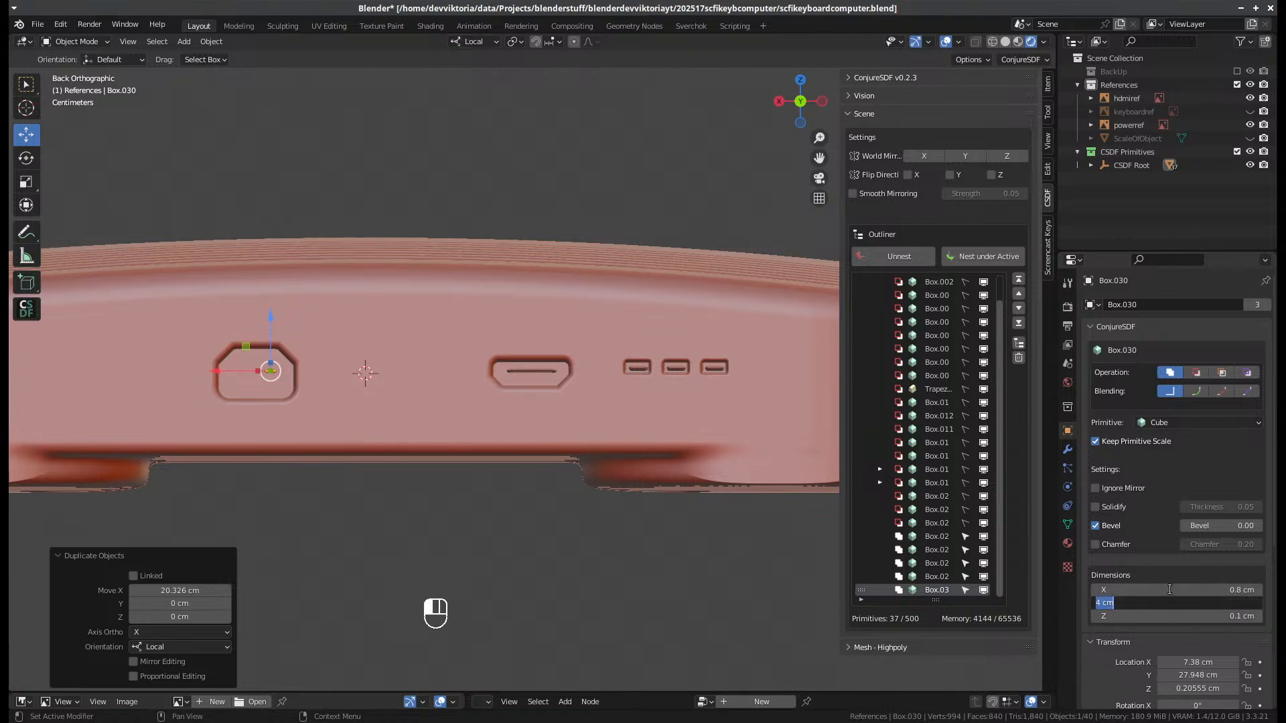
pyautogui.click(1169, 590)
pyautogui.click(1170, 590)
pyautogui.write('1')
pyautogui.press('Return')
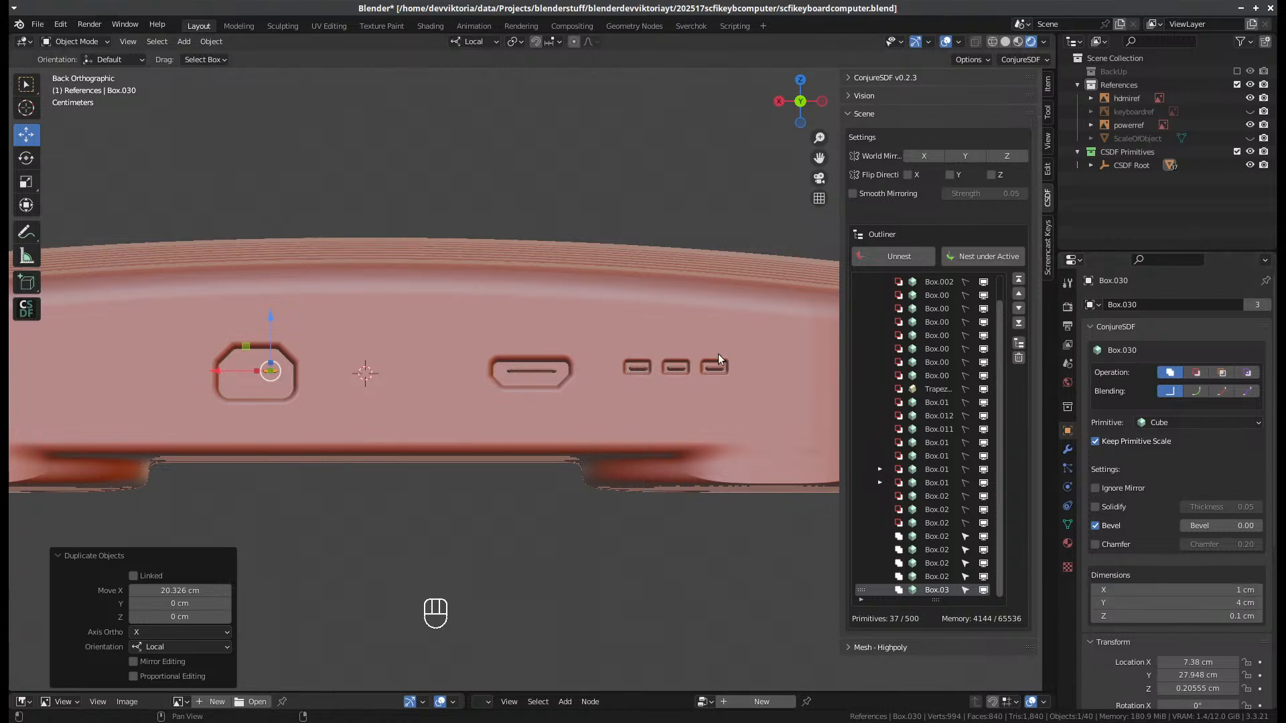
# - Rotate the power socket's pin box upright by setting its Y rotation to 90°
pyautogui.scroll(2, 719, 358)
pyautogui.scroll(-4, 1225, 659)
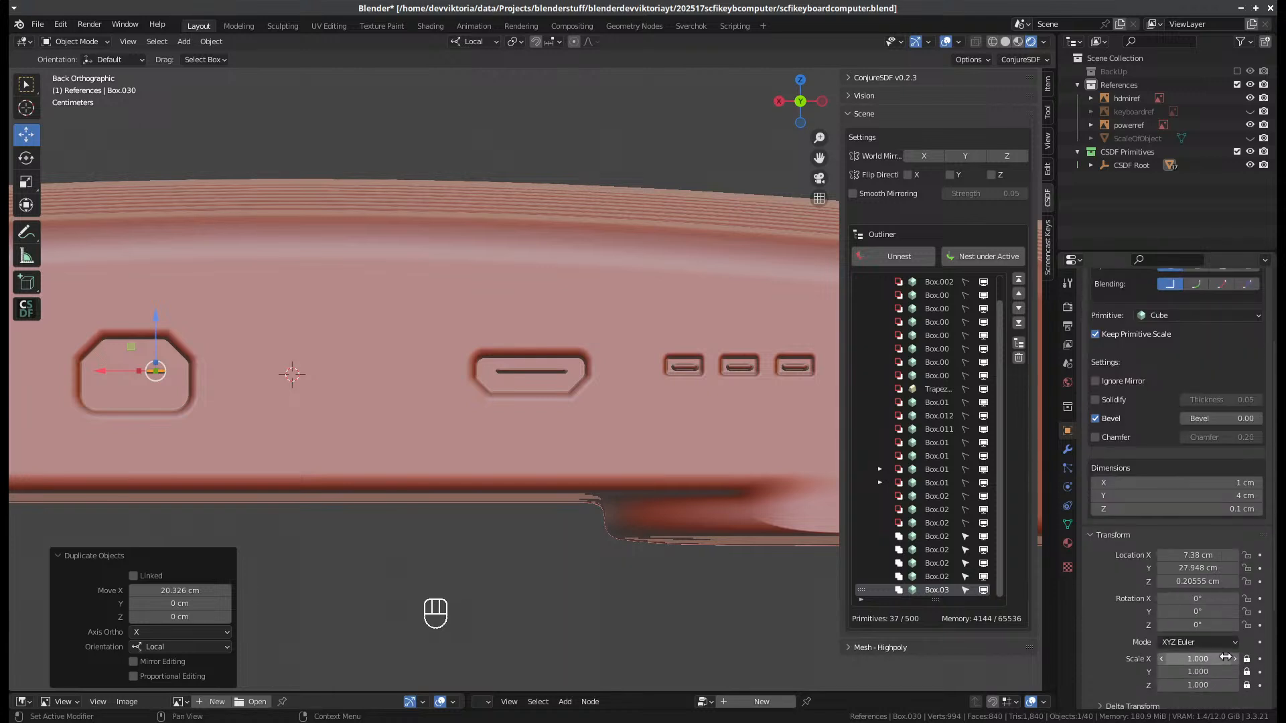
pyautogui.click(1203, 611)
pyautogui.write('90')
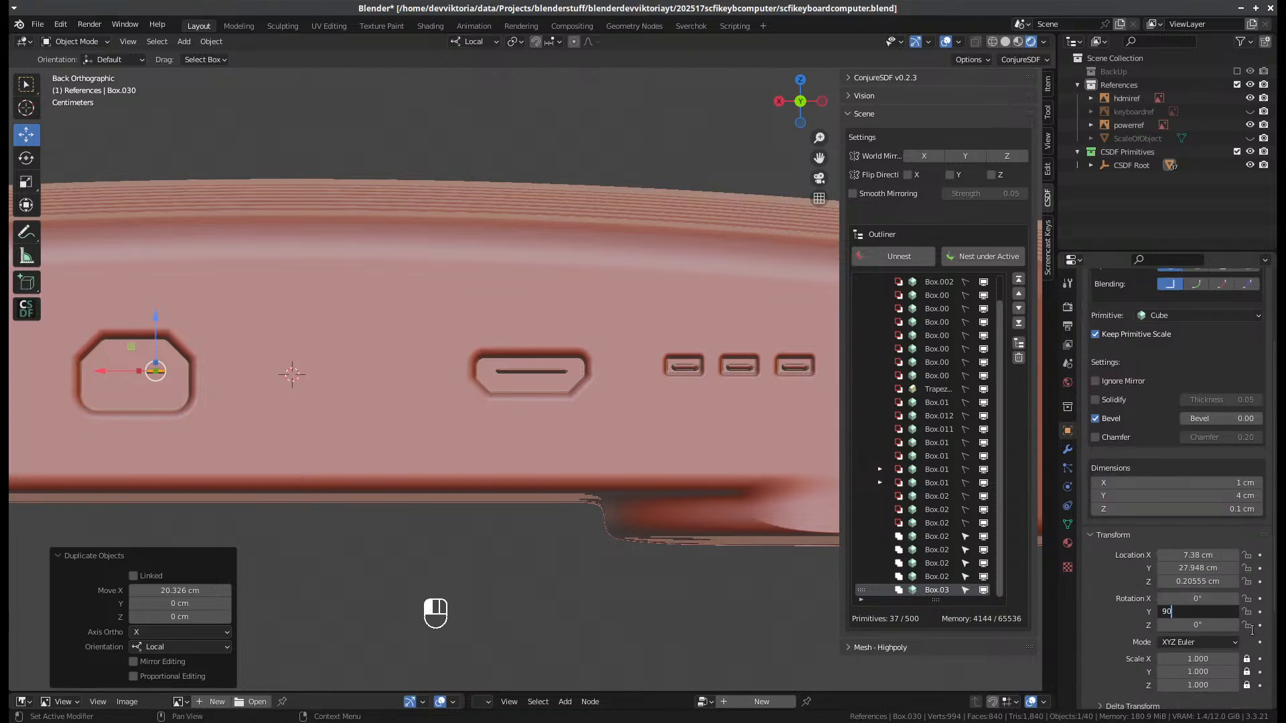
pyautogui.press('Return')
# - Compare the pin shape and placement in the power socket reference photo with the pin box in the modeled opening
pyautogui.scroll(-3, 411, 259)
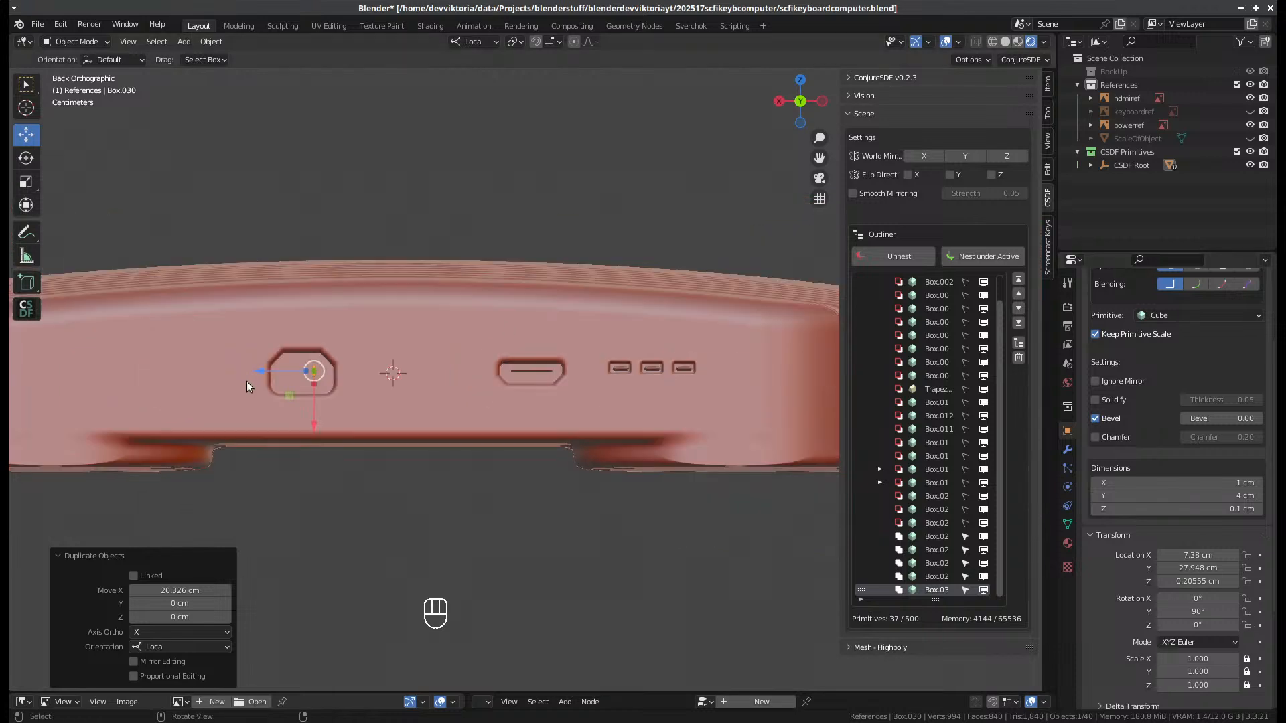
pyautogui.moveTo(245, 385)
pyautogui.keyDown('shift'); pyautogui.mouseDown(button='middle')
pyautogui.moveTo(308, 388)
pyautogui.moveTo(746, 495)
pyautogui.moveTo(238, 365)
pyautogui.mouseUp(button='middle'); pyautogui.keyUp('shift')
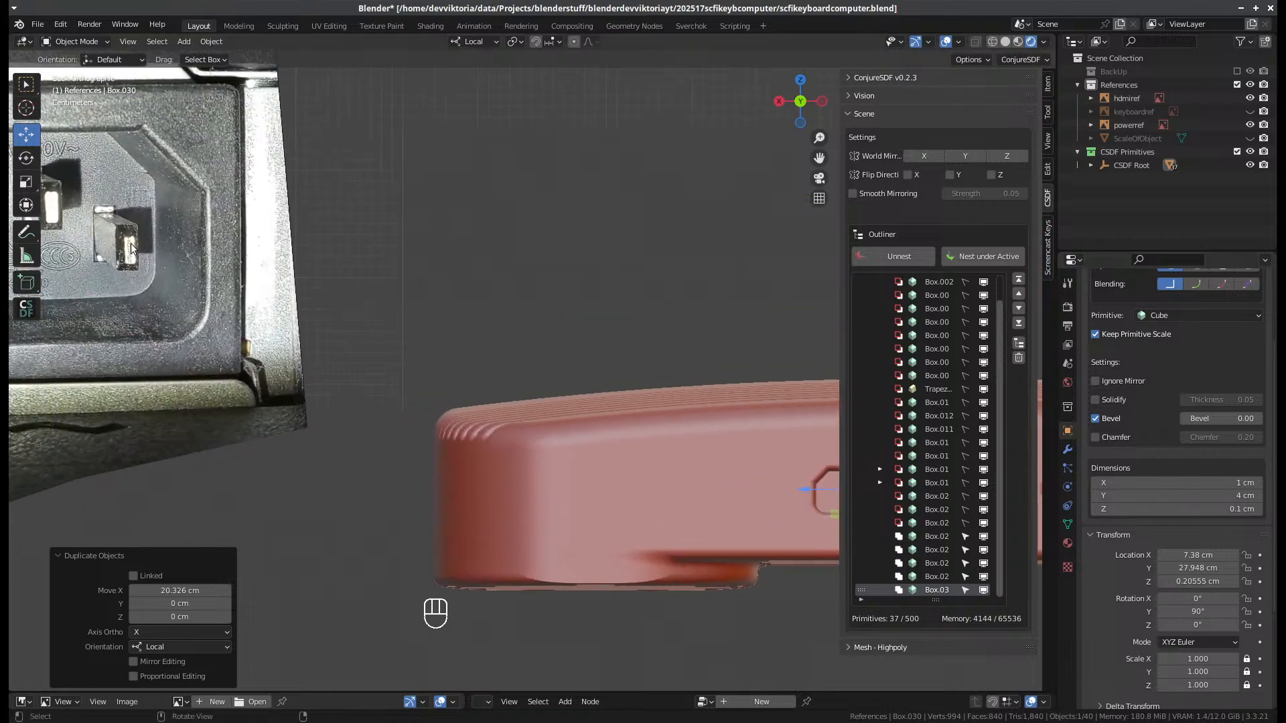
pyautogui.keyDown('shift'); pyautogui.moveTo(564, 497); pyautogui.dragTo(255, 415, button='middle'); pyautogui.keyUp('shift')
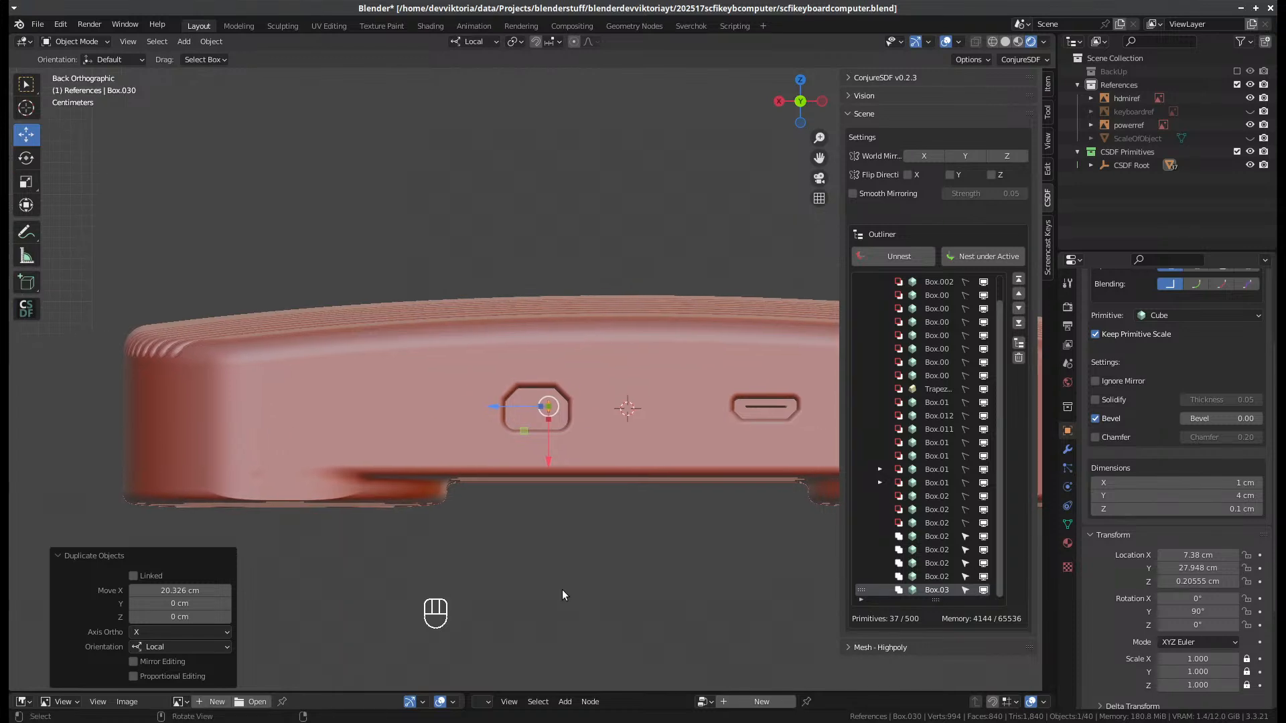
pyautogui.scroll(4, 627, 388)
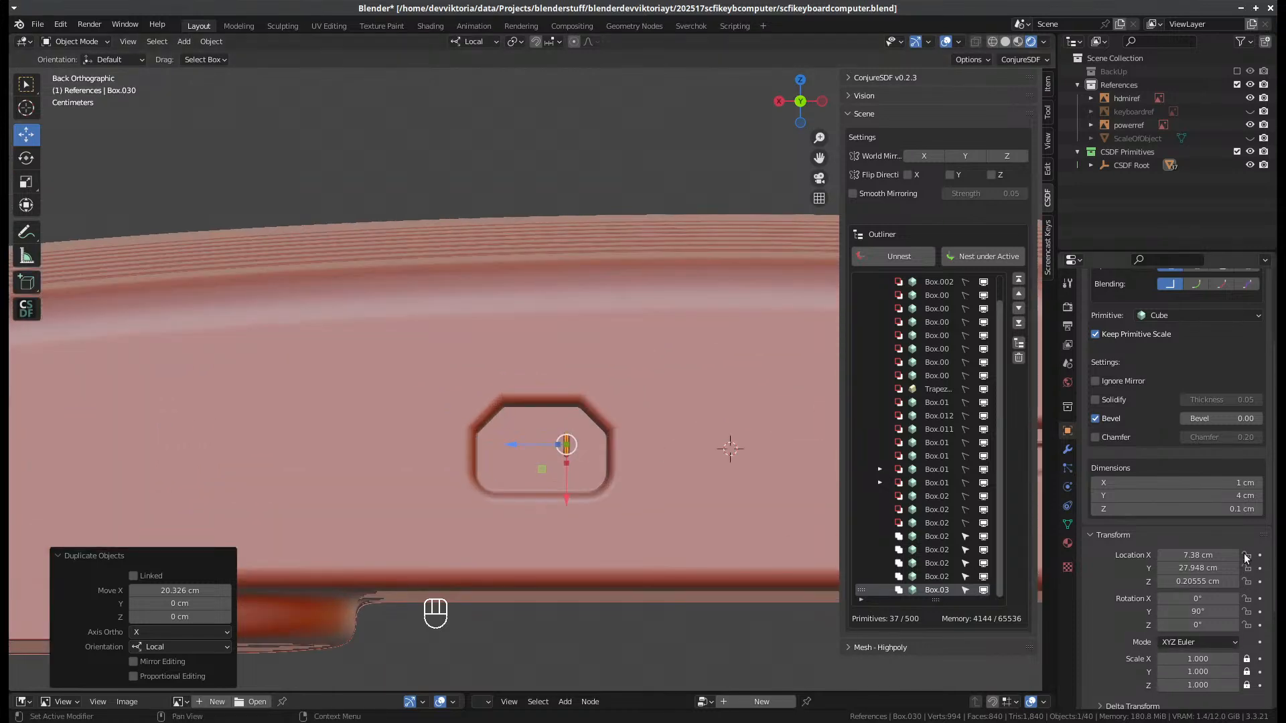
# - Set the Z dimension of the power socket's pin box to 0.3 cm
pyautogui.click(1228, 509)
pyautogui.write('0.3')
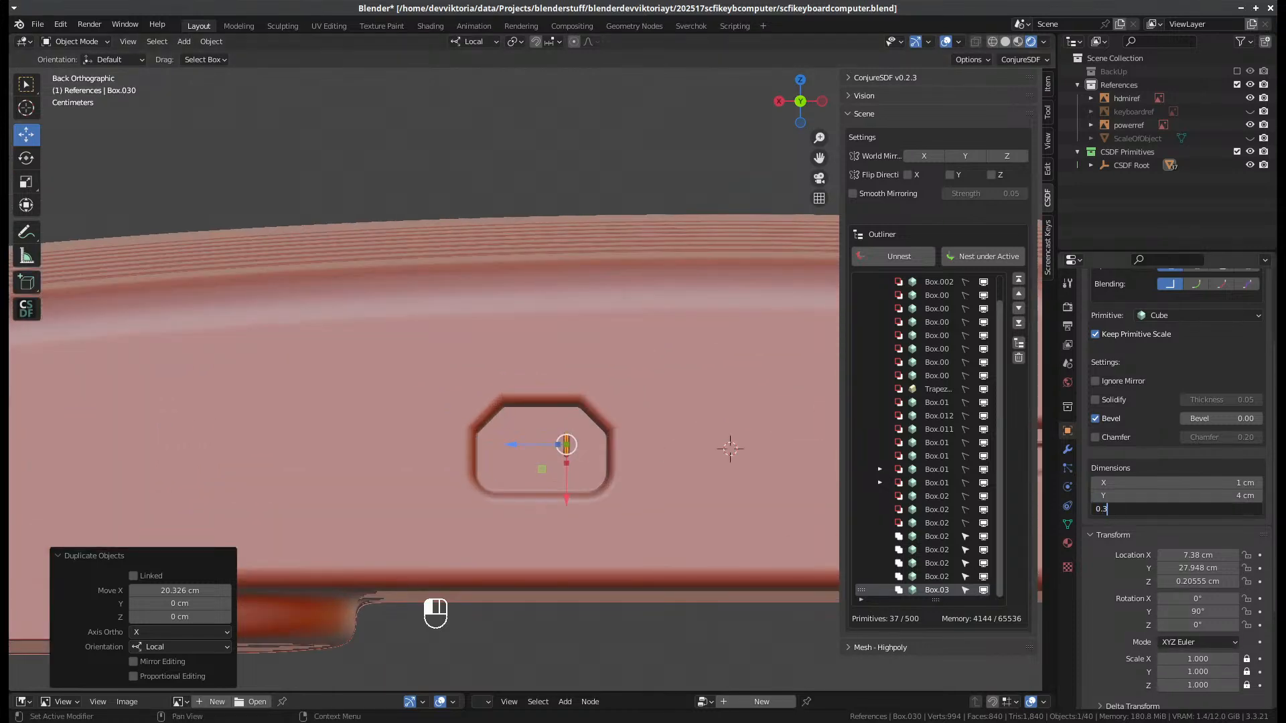
pyautogui.press('Return')
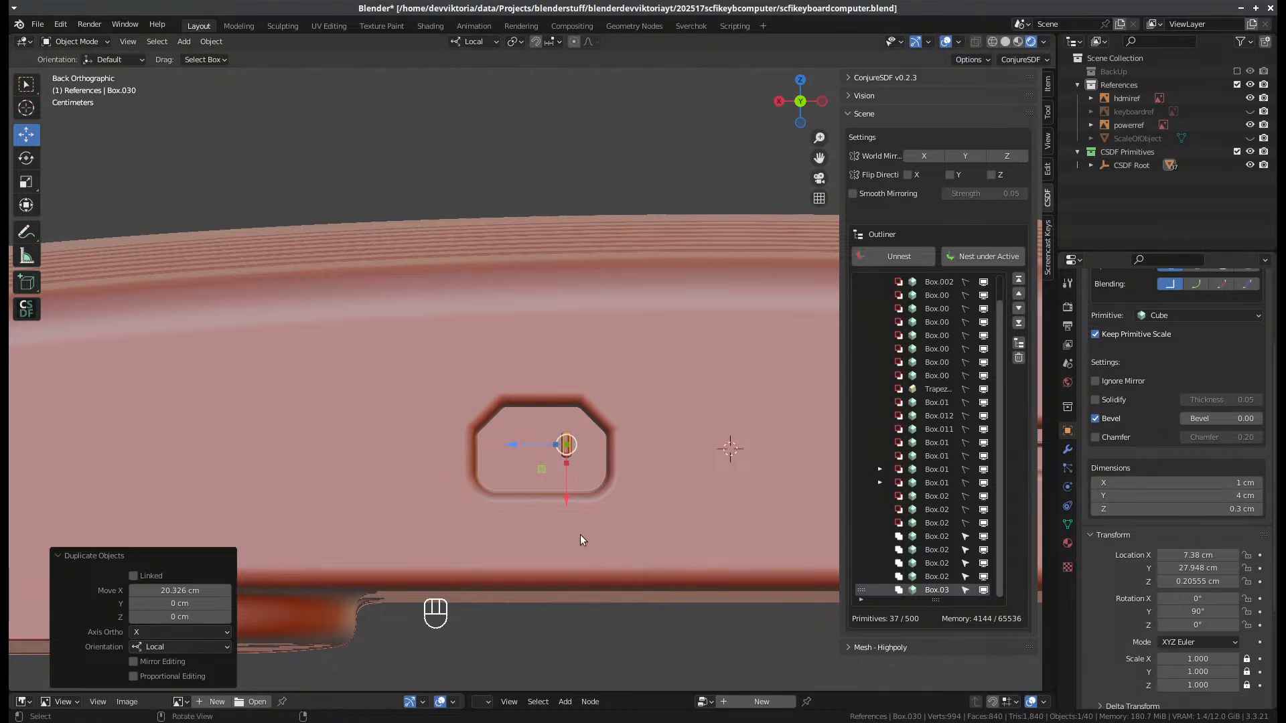
# - Move the pin box down and sideways in the power socket, to about X 6.93 cm and Z -0.55 cm
pyautogui.moveTo(567, 499); pyautogui.dragTo(566, 517)
pyautogui.moveTo(512, 462); pyautogui.dragTo(531, 467)
pyautogui.press('ctrl+KP_1')
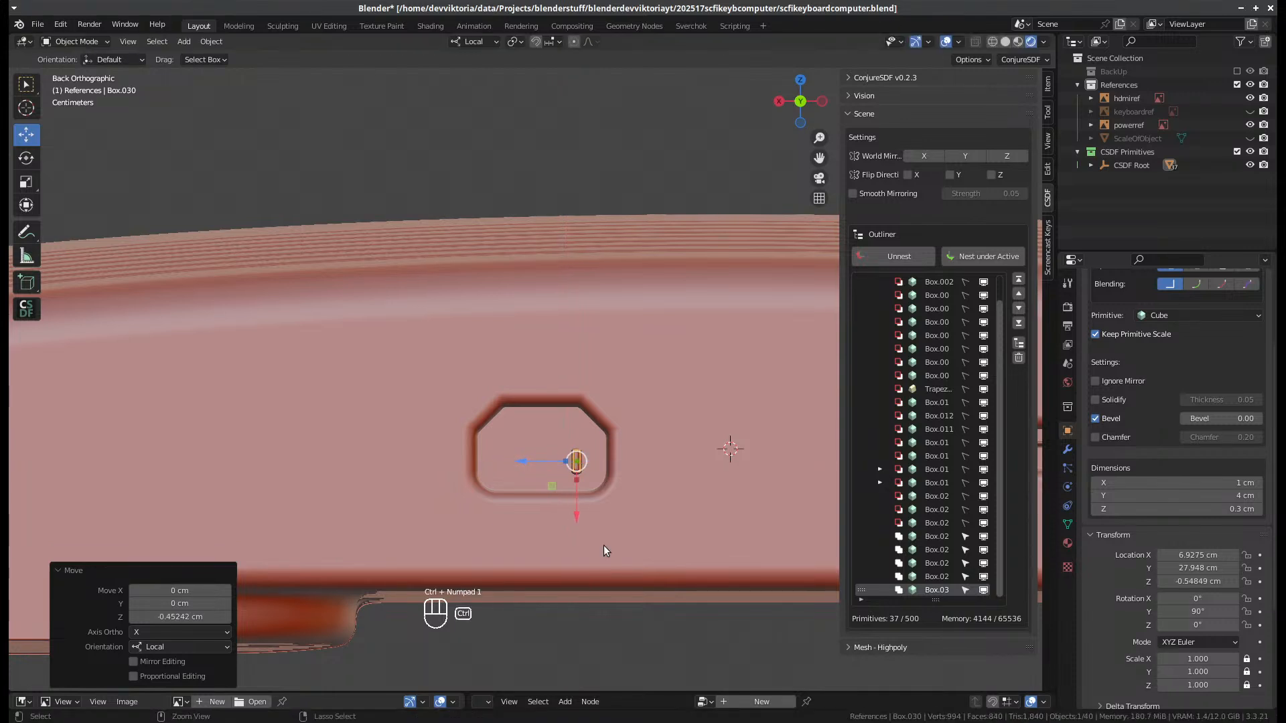
# - Push the pin box about 0.14 cm deeper into the power socket and check its depth in side view
pyautogui.scroll(-3, 762, 461)
pyautogui.moveTo(762, 461); pyautogui.dragTo(508, 483, button='middle')
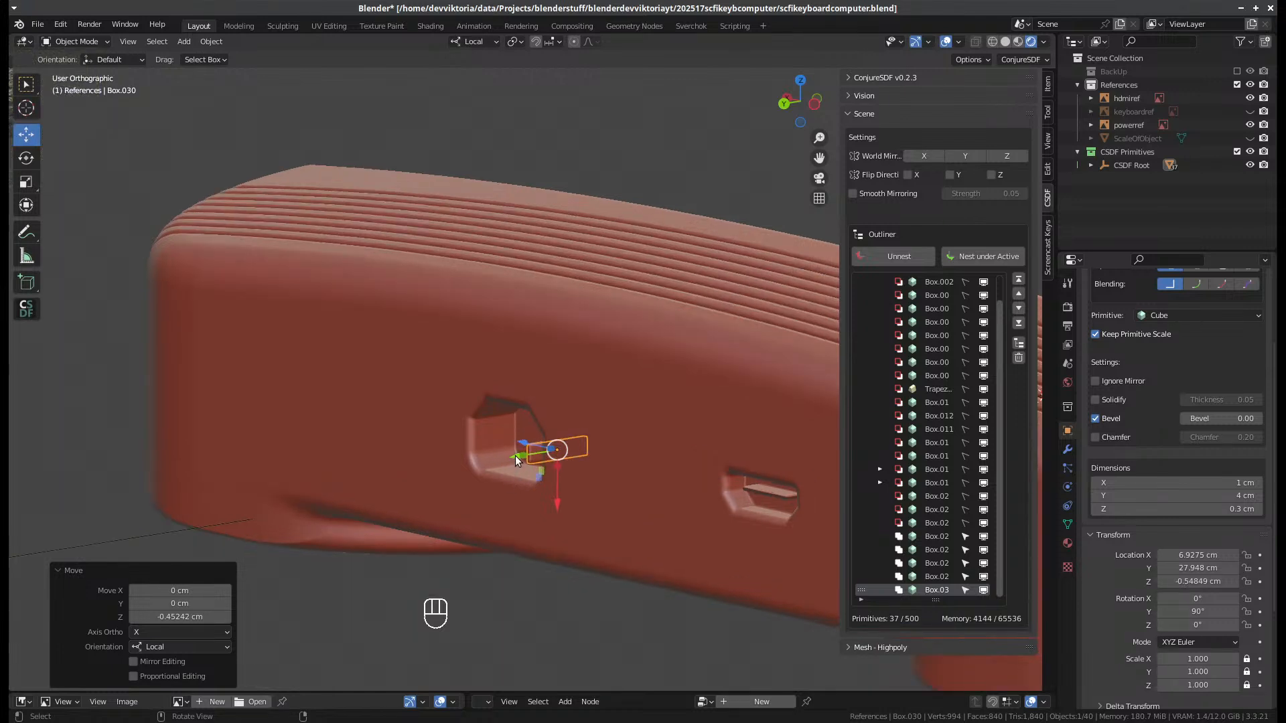
pyautogui.moveTo(516, 455); pyautogui.dragTo(519, 456)
pyautogui.moveTo(509, 486); pyautogui.dragTo(435, 472, button='middle')
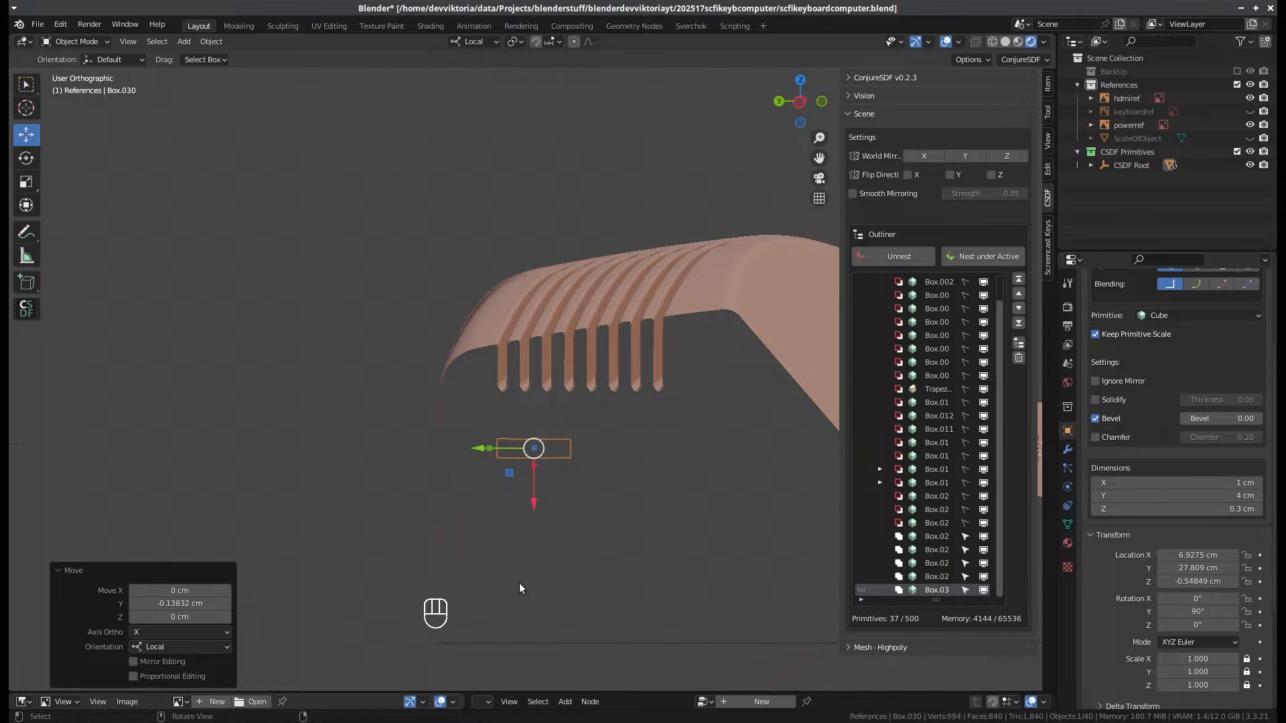
pyautogui.press('KP_3')
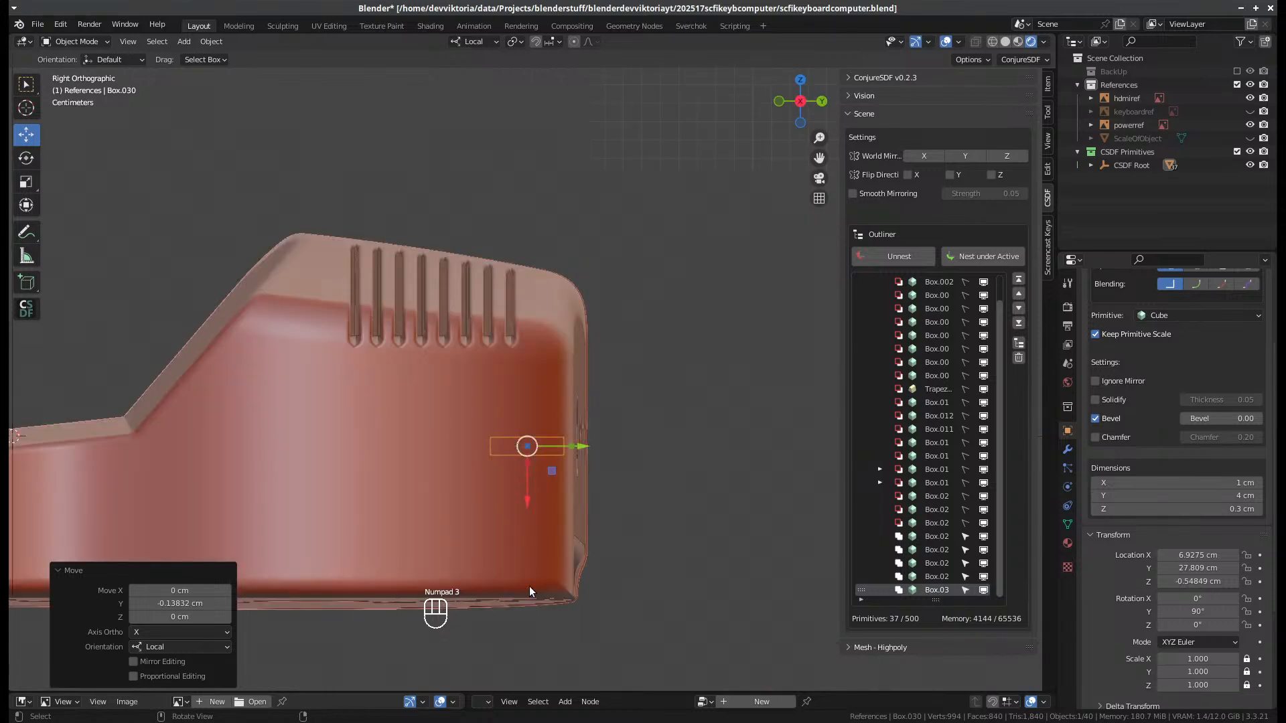
pyautogui.press('ctrl+KP_3')
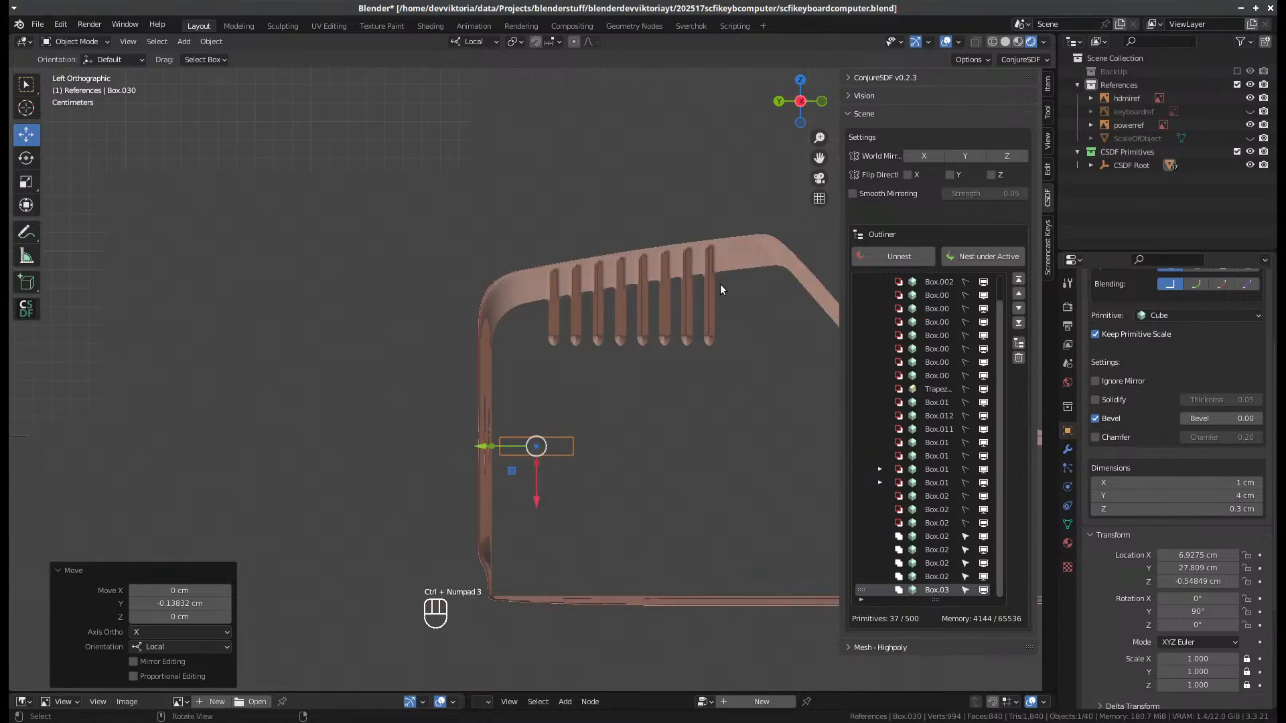
# - Shift the pin box about 0.25 cm along its local Z axis, toward the middle of the power socket
pyautogui.moveTo(581, 436); pyautogui.dragTo(692, 491, button='middle')
pyautogui.scroll(4, 683, 488)
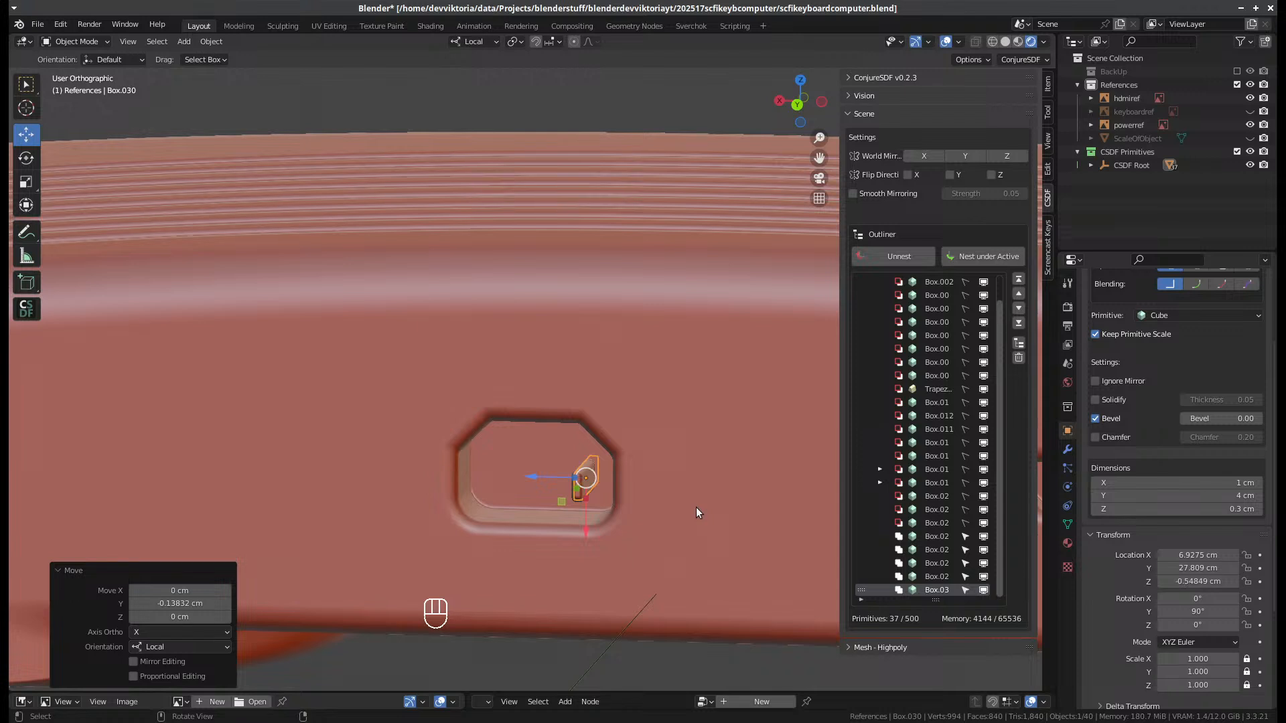
pyautogui.moveTo(528, 476); pyautogui.dragTo(525, 480)
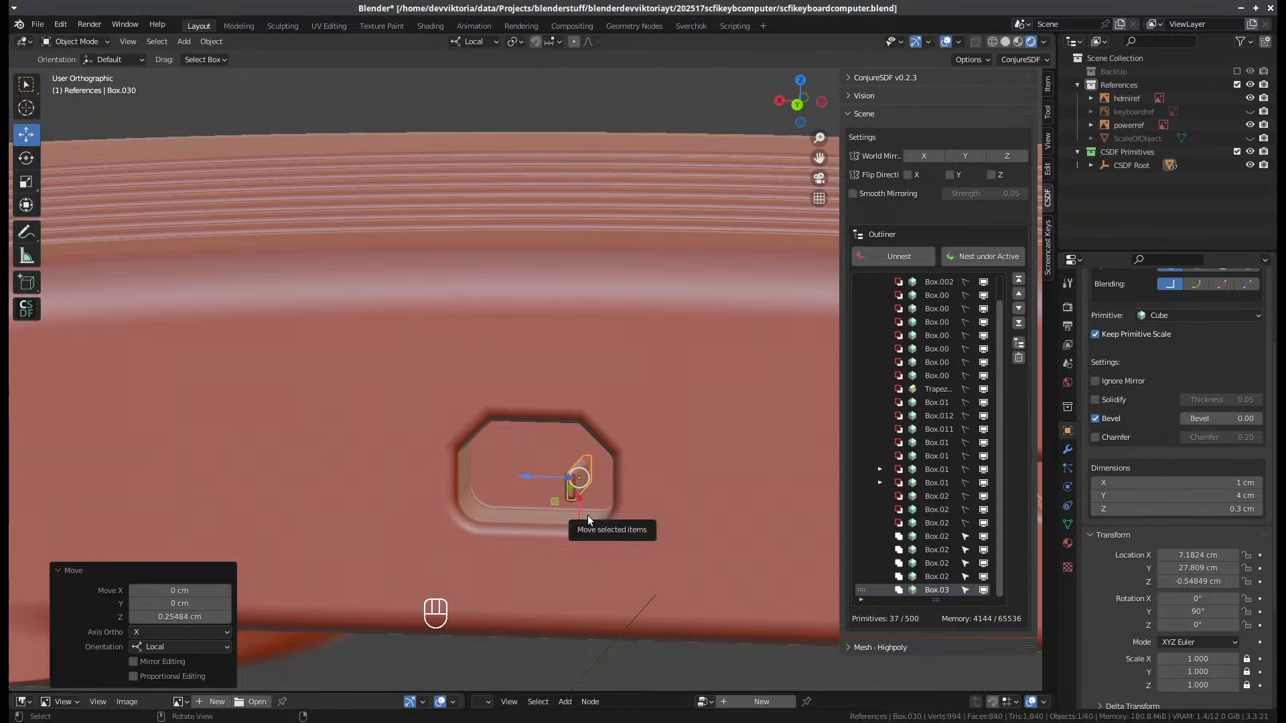
pyautogui.press('ctrl+KP_1')
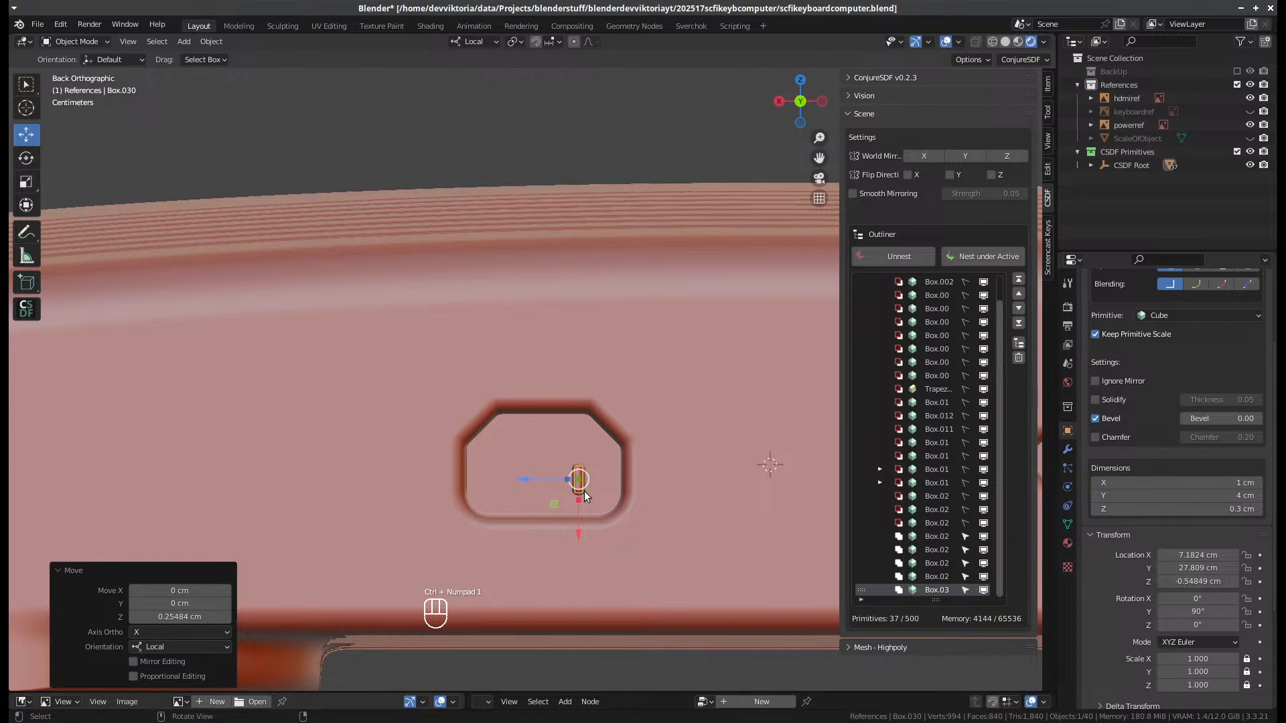
# - Duplicate the pin box about 2.8 cm along its local Z axis to the opposite side of the power socket
pyautogui.hotkey('shift', 'd')
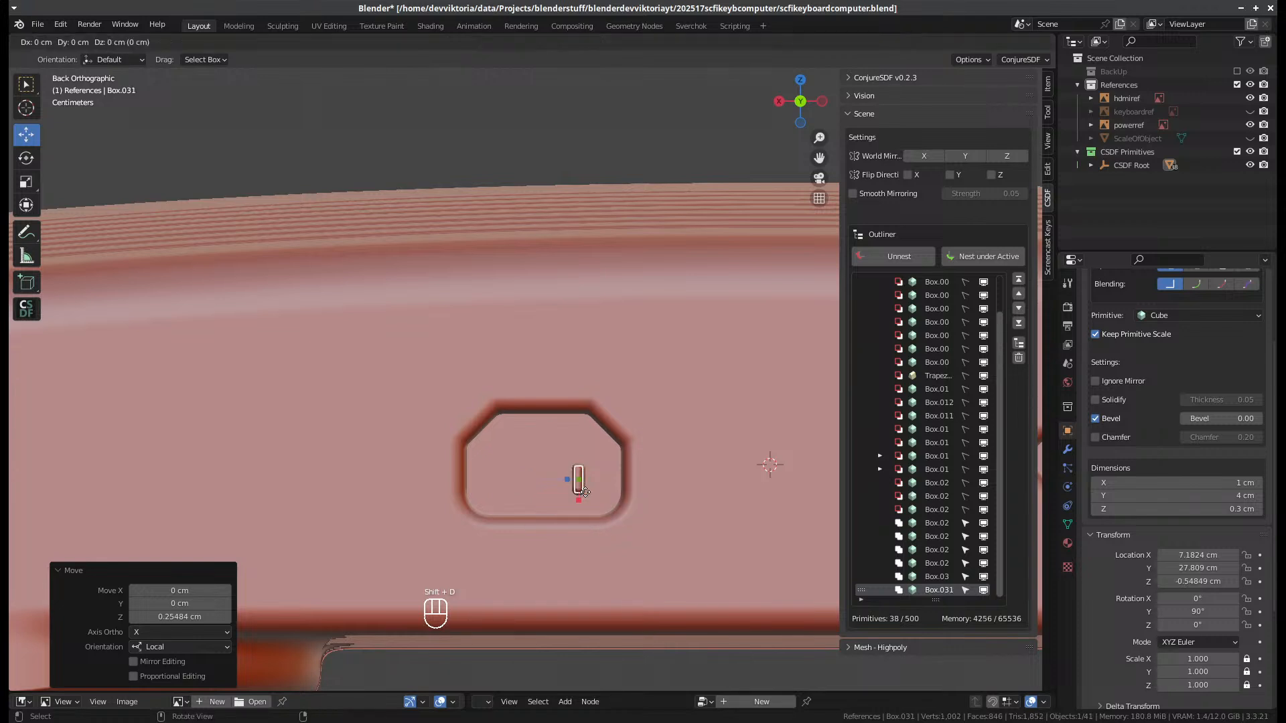
pyautogui.press('z')
pyautogui.click(511, 492)
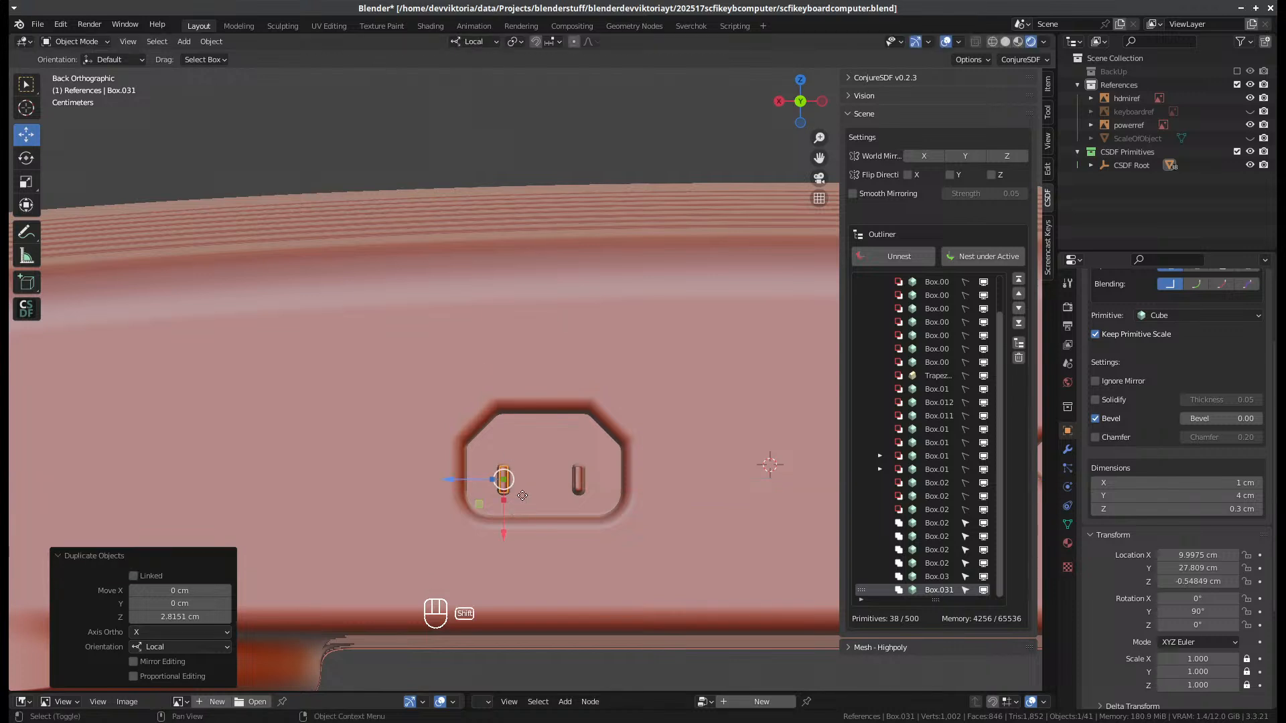
# - Duplicate the second pin as a third one, centred above the other two at about X 8.62 cm and Z 0.93 cm
pyautogui.hotkey('shift', 'd')
pyautogui.press('x')
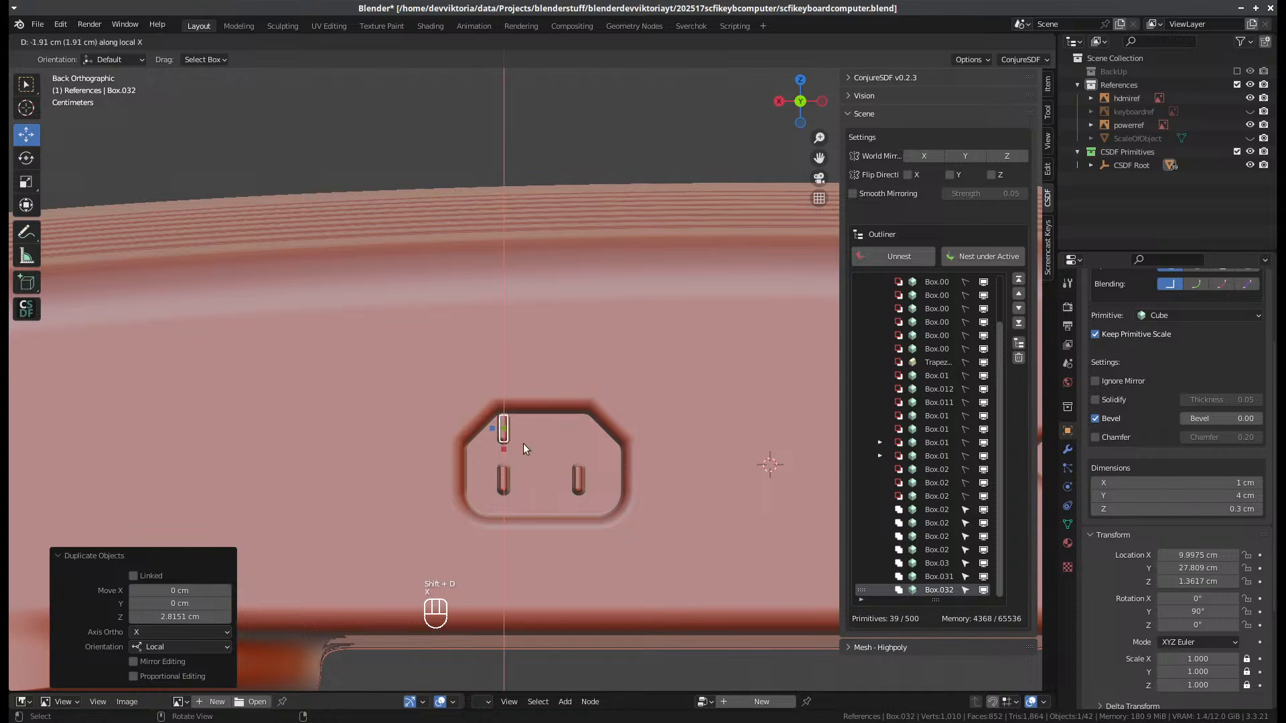
pyautogui.click(463, 427)
pyautogui.press('g')
pyautogui.press('z')
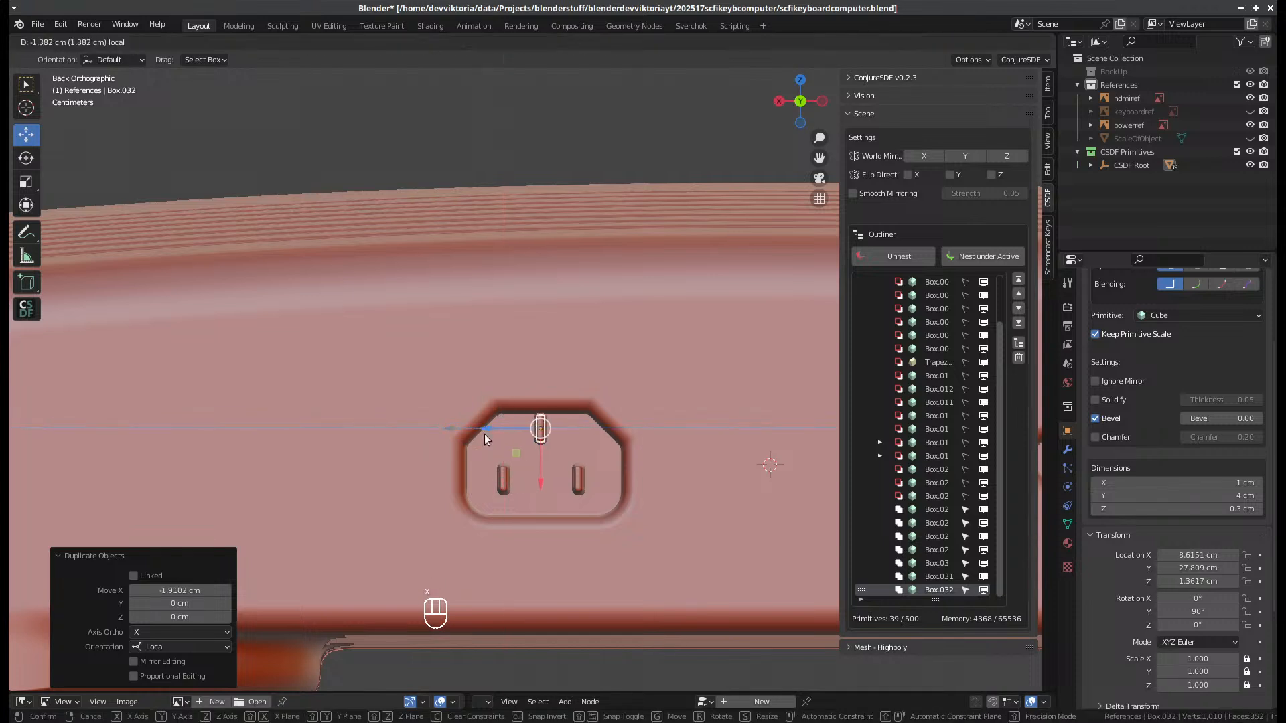
pyautogui.click(538, 481)
pyautogui.press('g')
pyautogui.press('x')
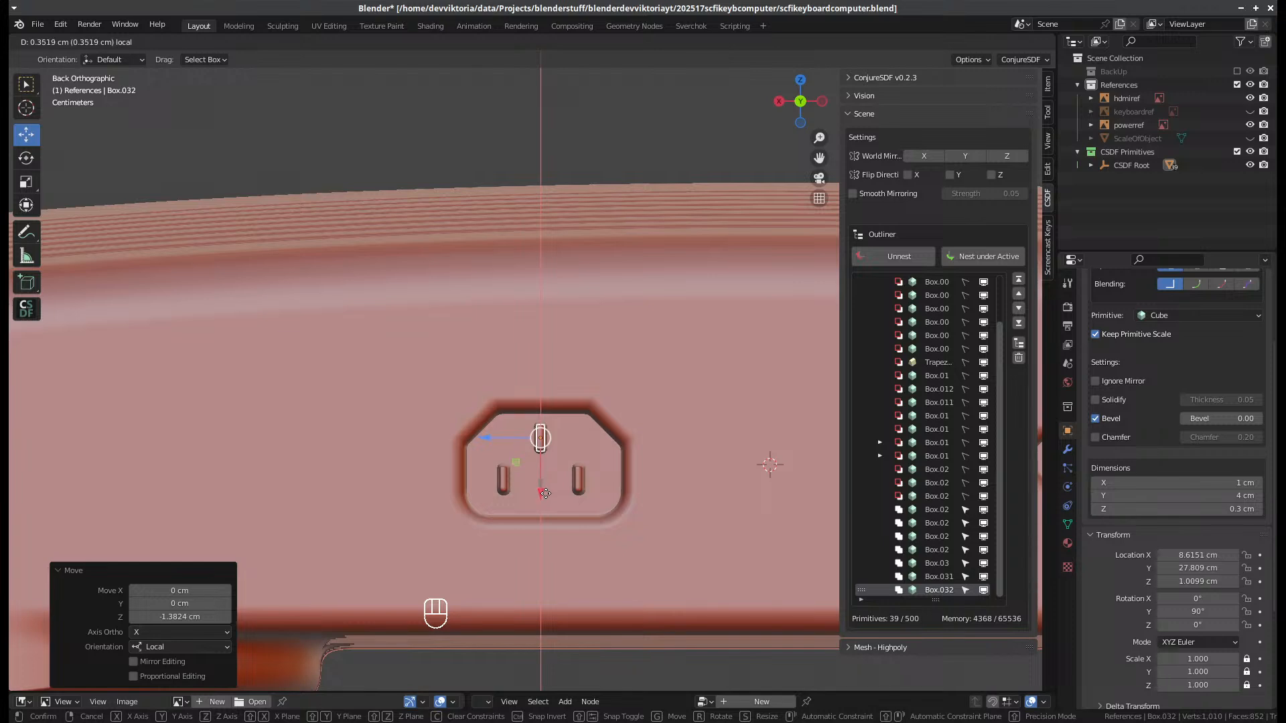
pyautogui.click(515, 430)
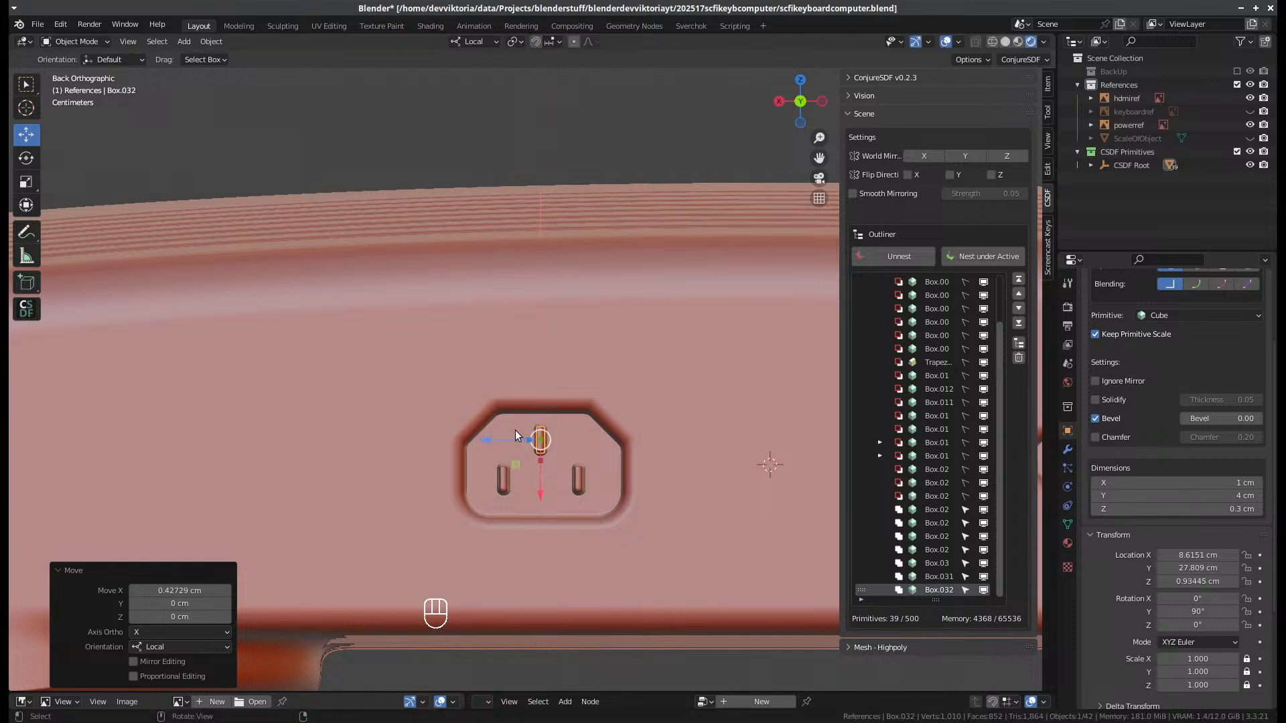
# - Hide the hdmiref and powerref images and show the keyboardref image
pyautogui.scroll(-7, 449, 493)
pyautogui.moveTo(468, 460); pyautogui.dragTo(520, 517, button='middle')
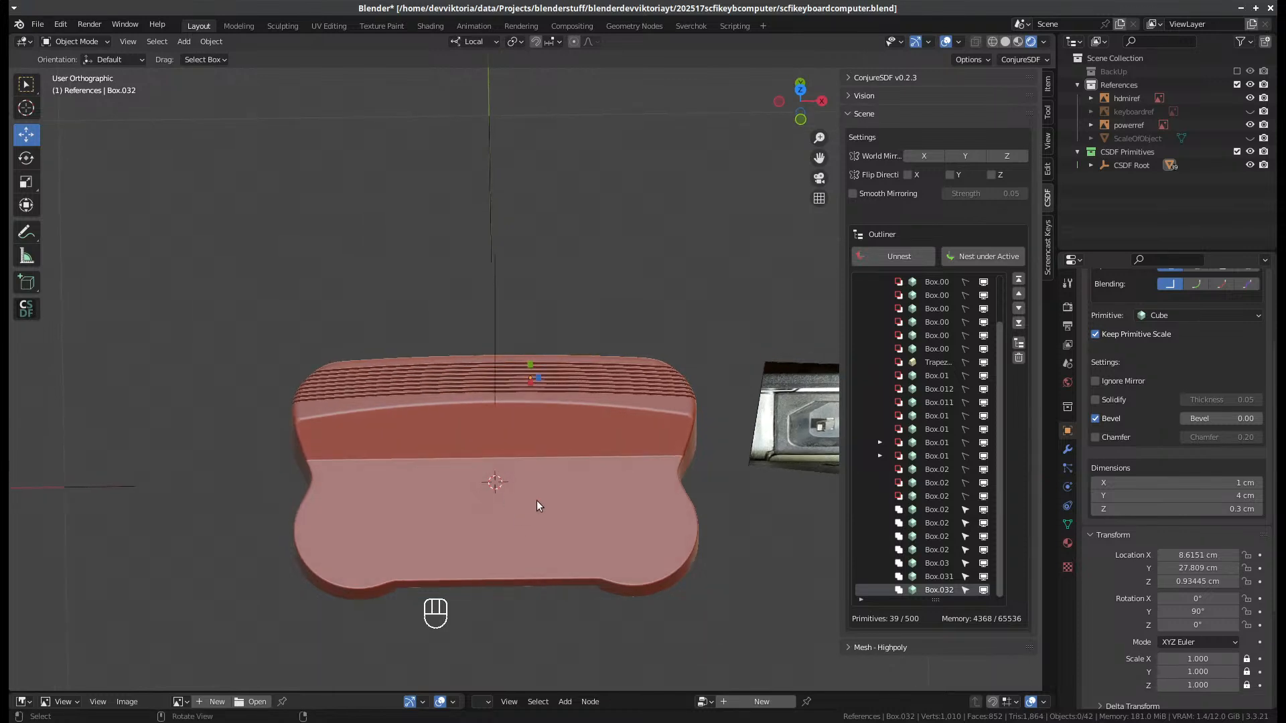
pyautogui.click(1250, 125)
pyautogui.click(1250, 98)
pyautogui.click(1249, 111)
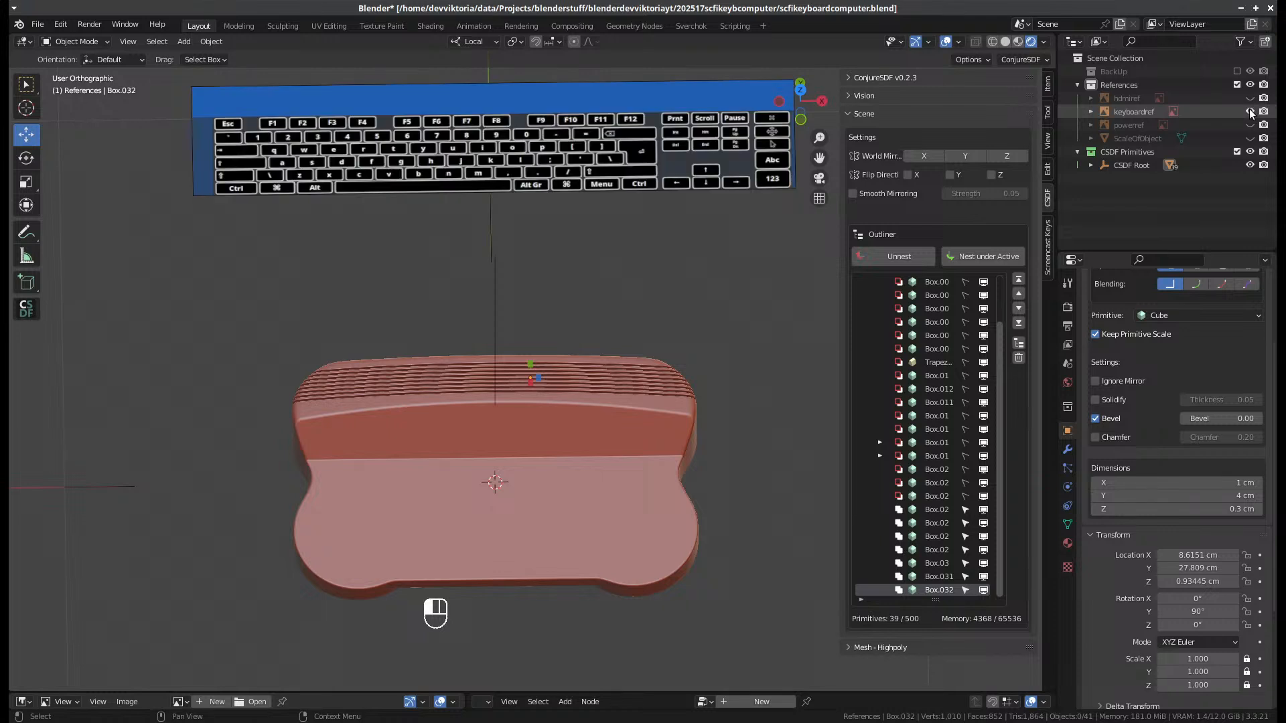
# - Compare the keyboard reference image with the body from above, save the file and clear the selection
pyautogui.click(570, 177)
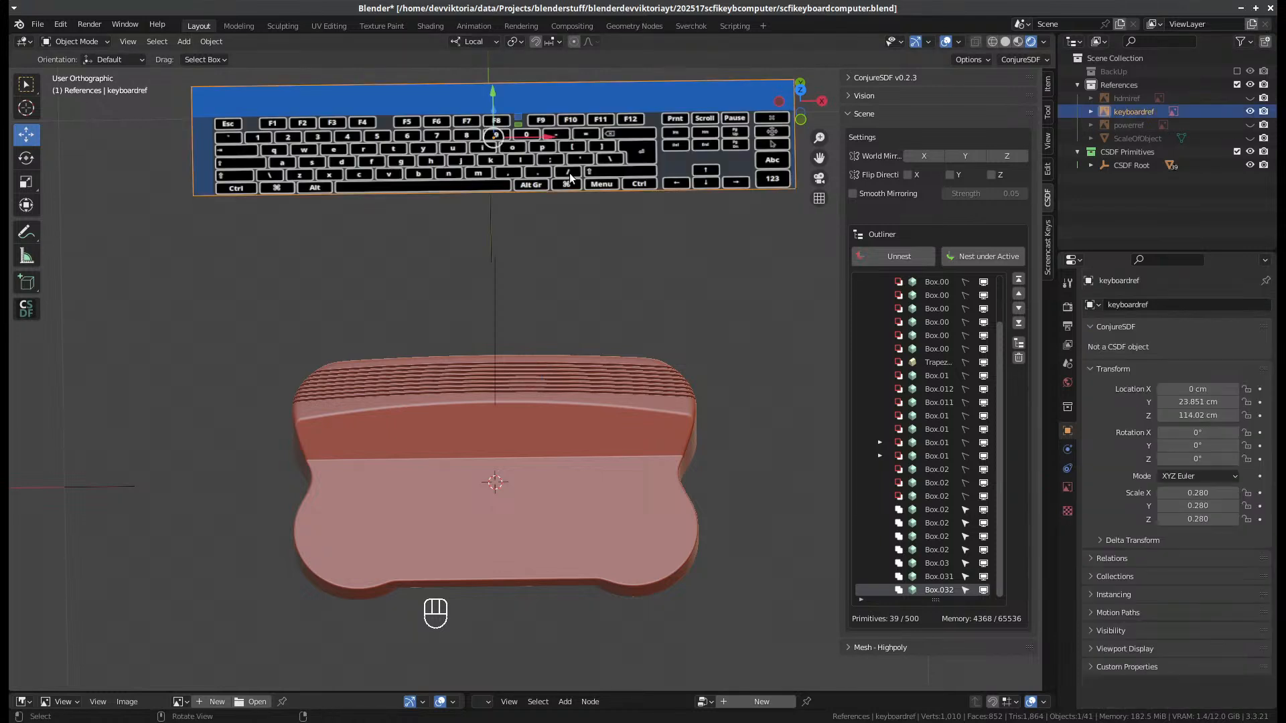
pyautogui.press('KP_7')
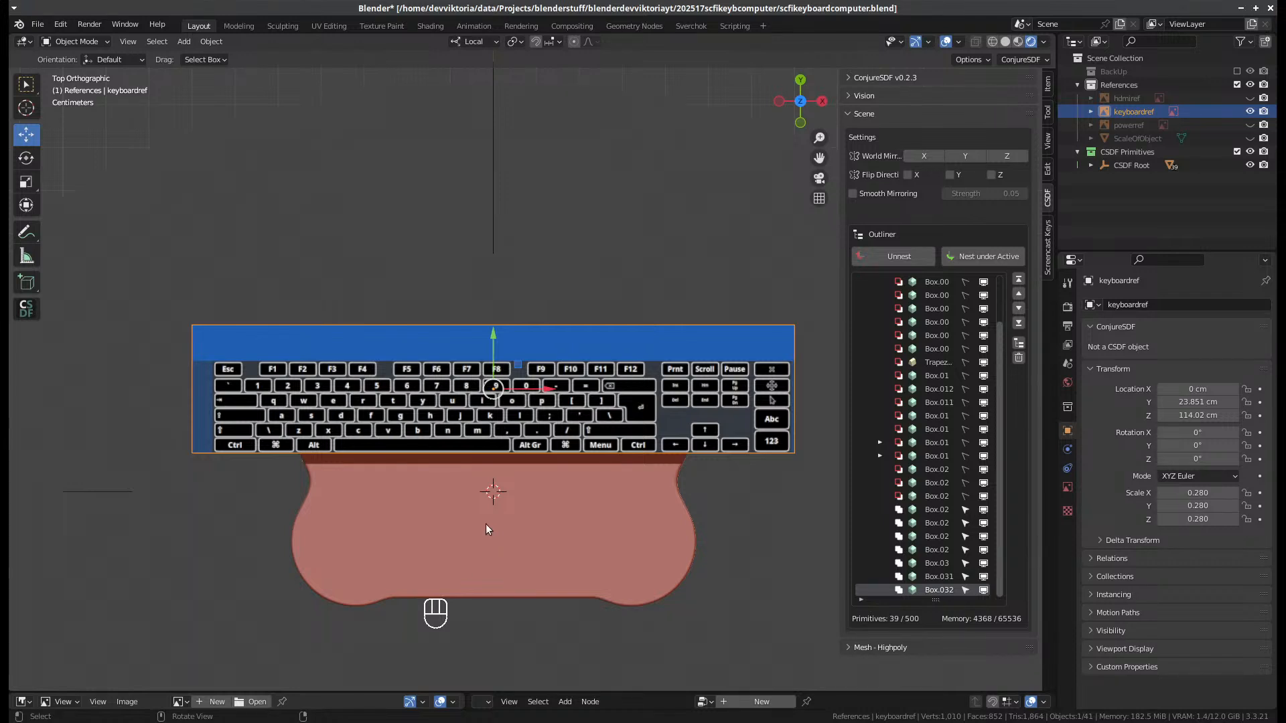
pyautogui.hotkey('ctrl', 's')
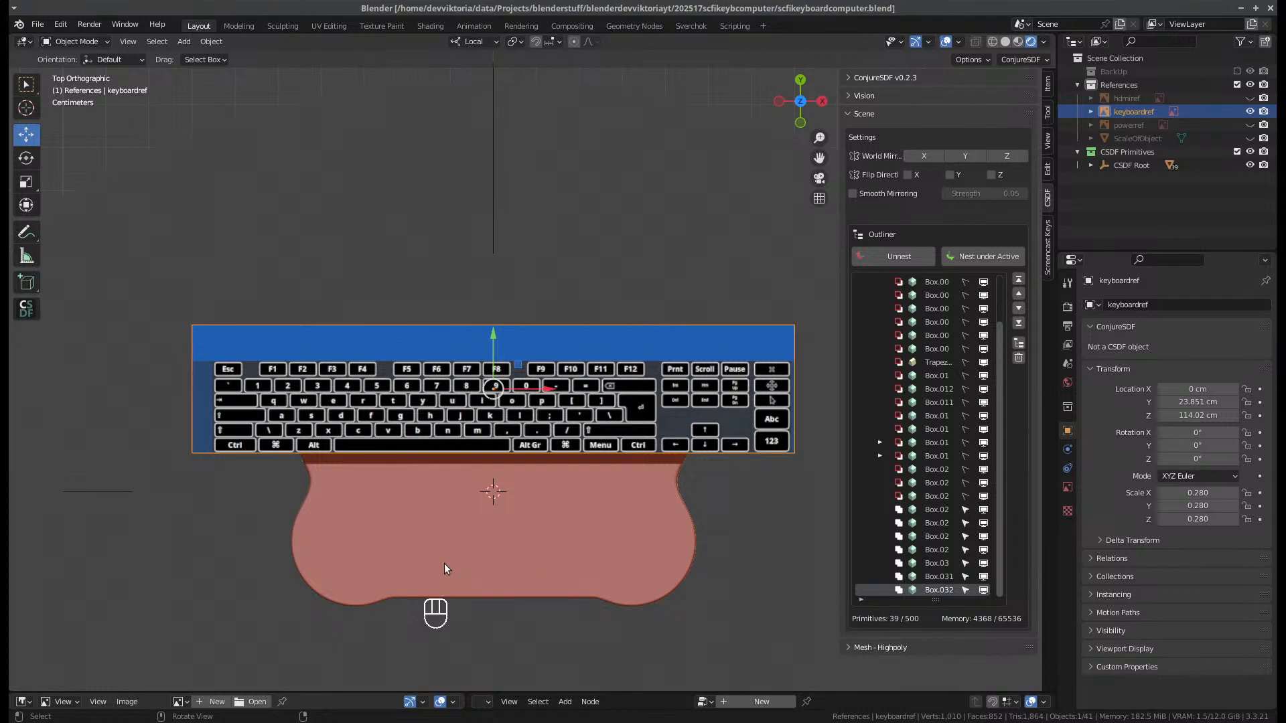
pyautogui.click(542, 511)
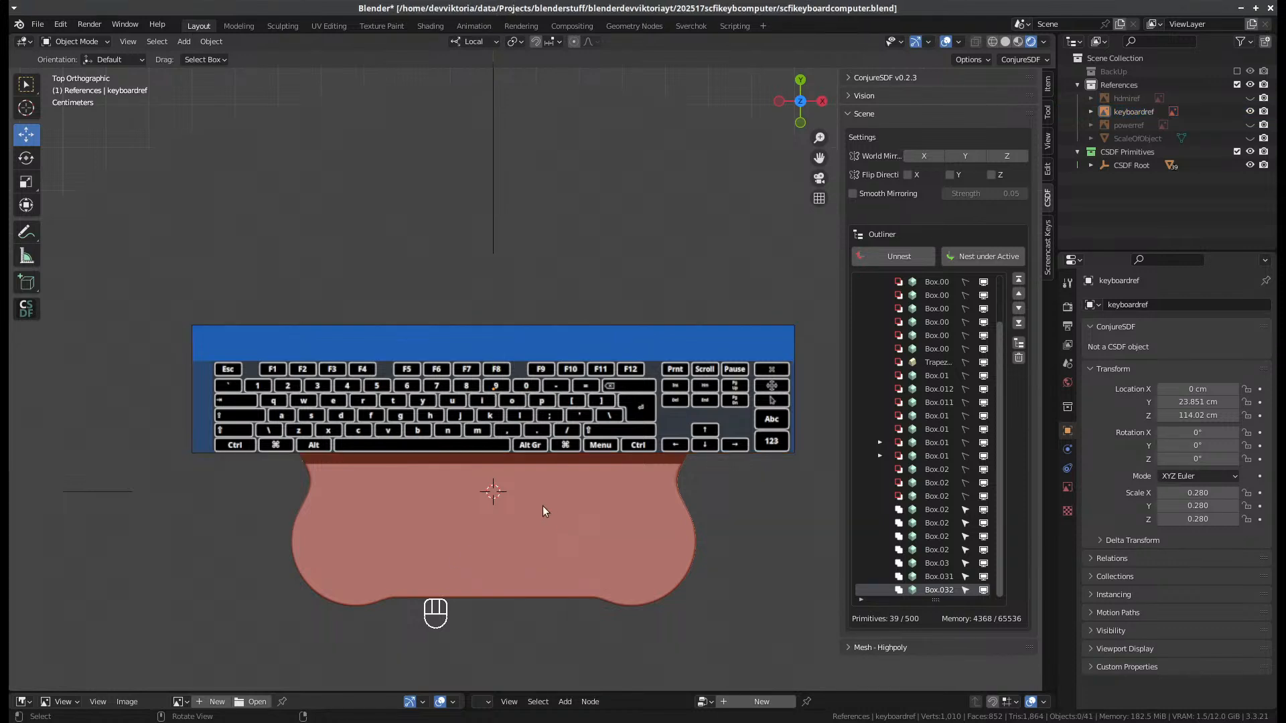
# - Add a Cylinder SDF primitive at the scene origin with a radius of 2 cm
pyautogui.hotkey('shift', 'a')
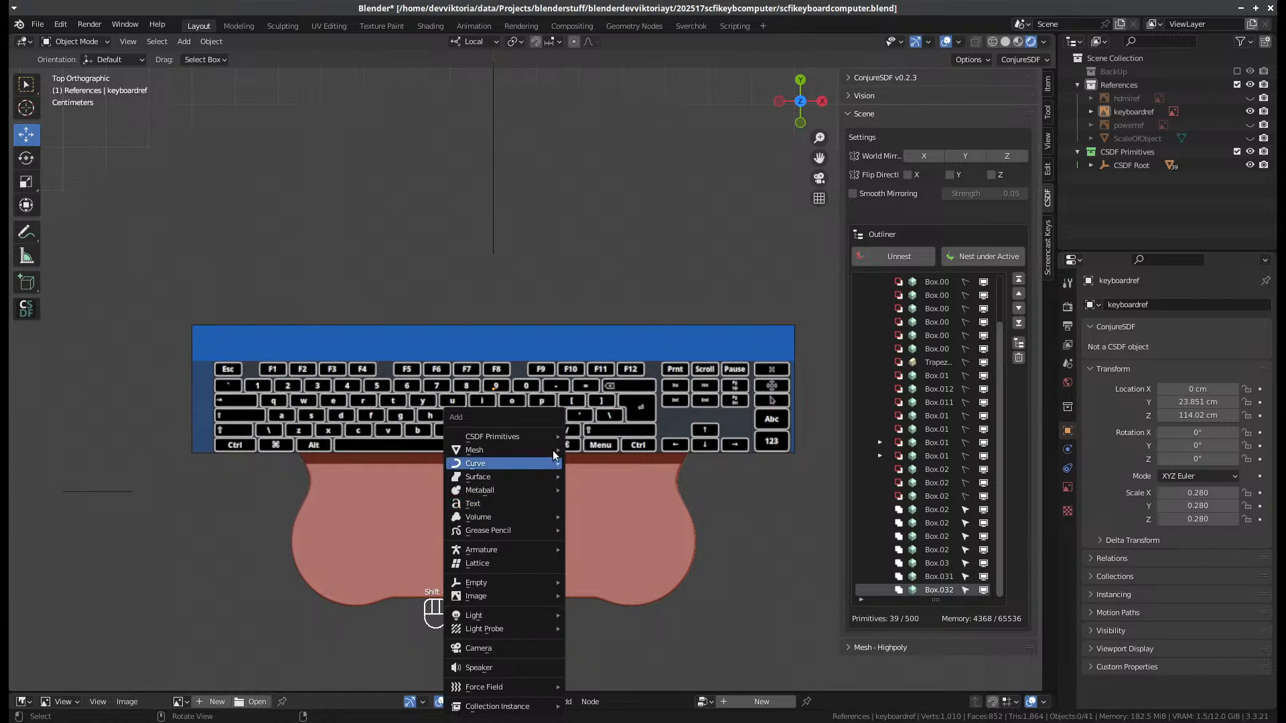
pyautogui.moveTo(566, 445)
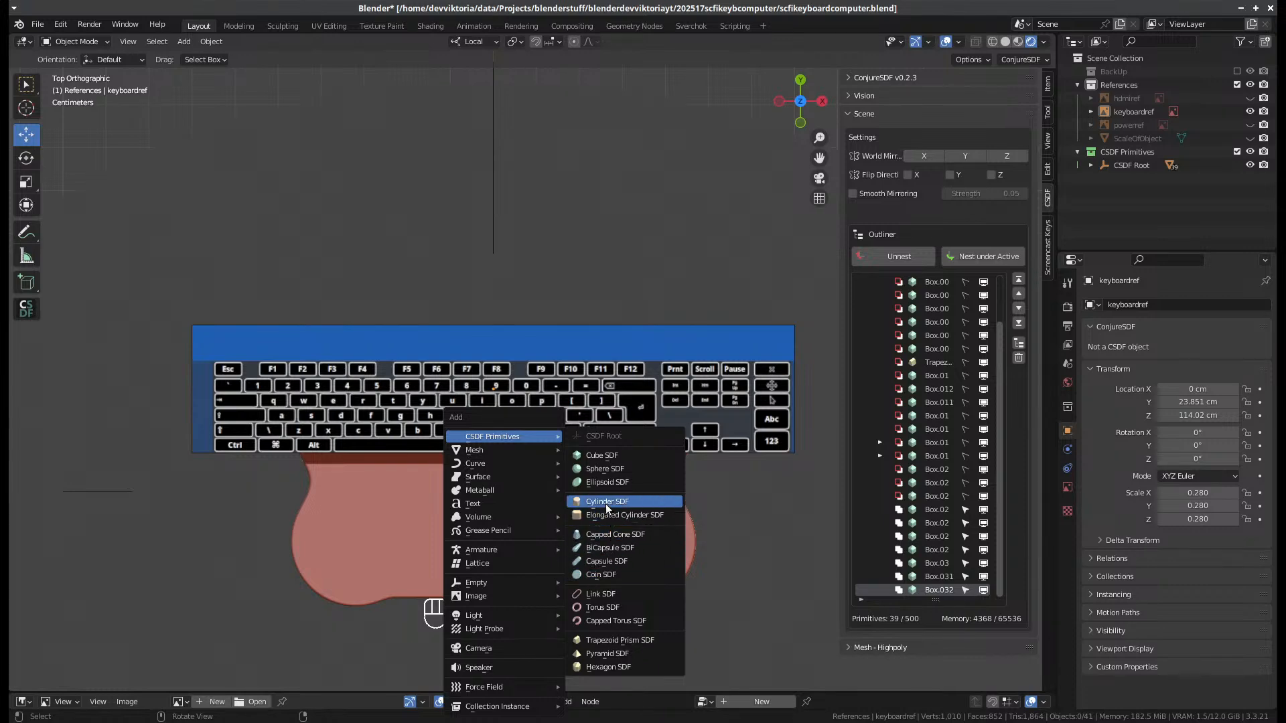
pyautogui.click(589, 530)
pyautogui.scroll(-6, 580, 536)
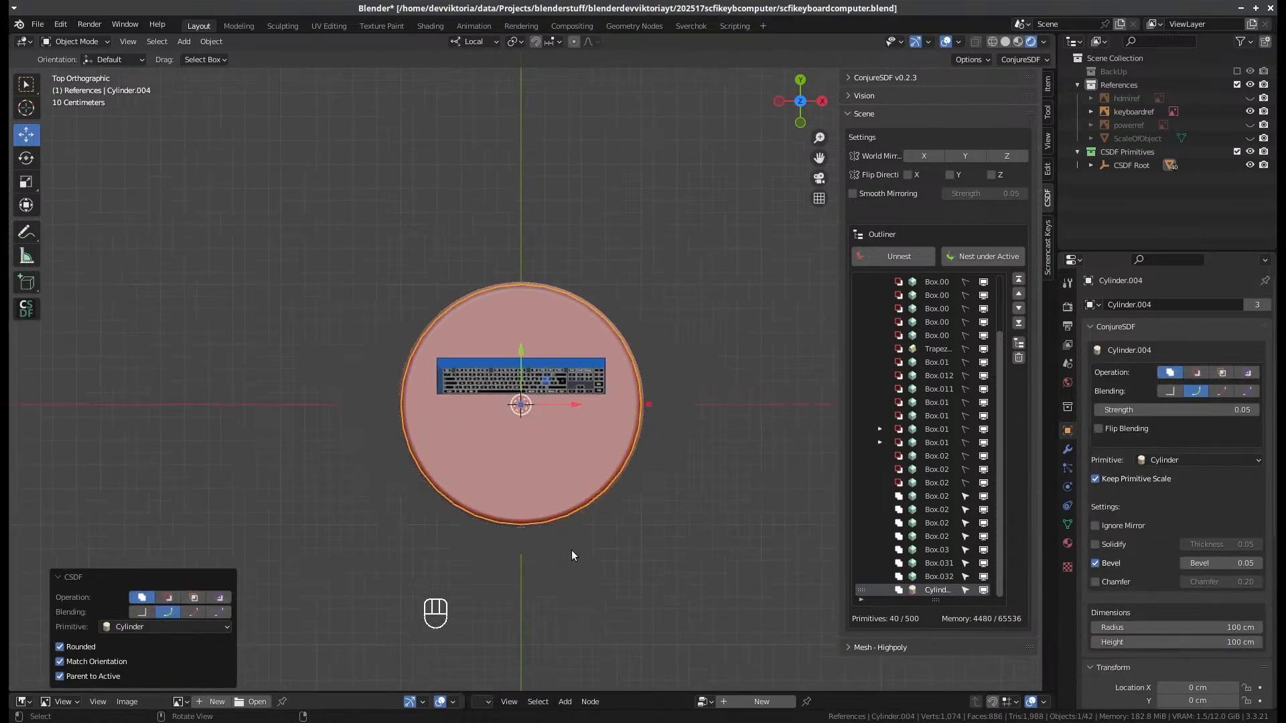
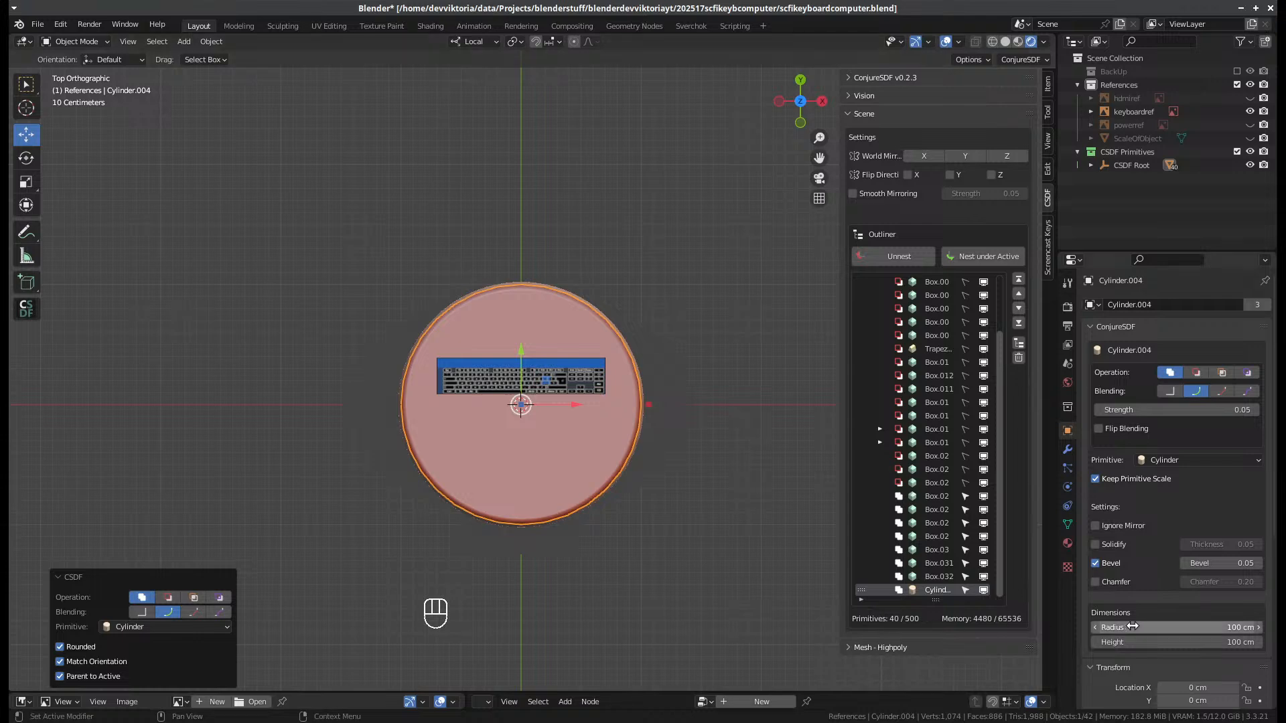
pyautogui.click(1211, 627)
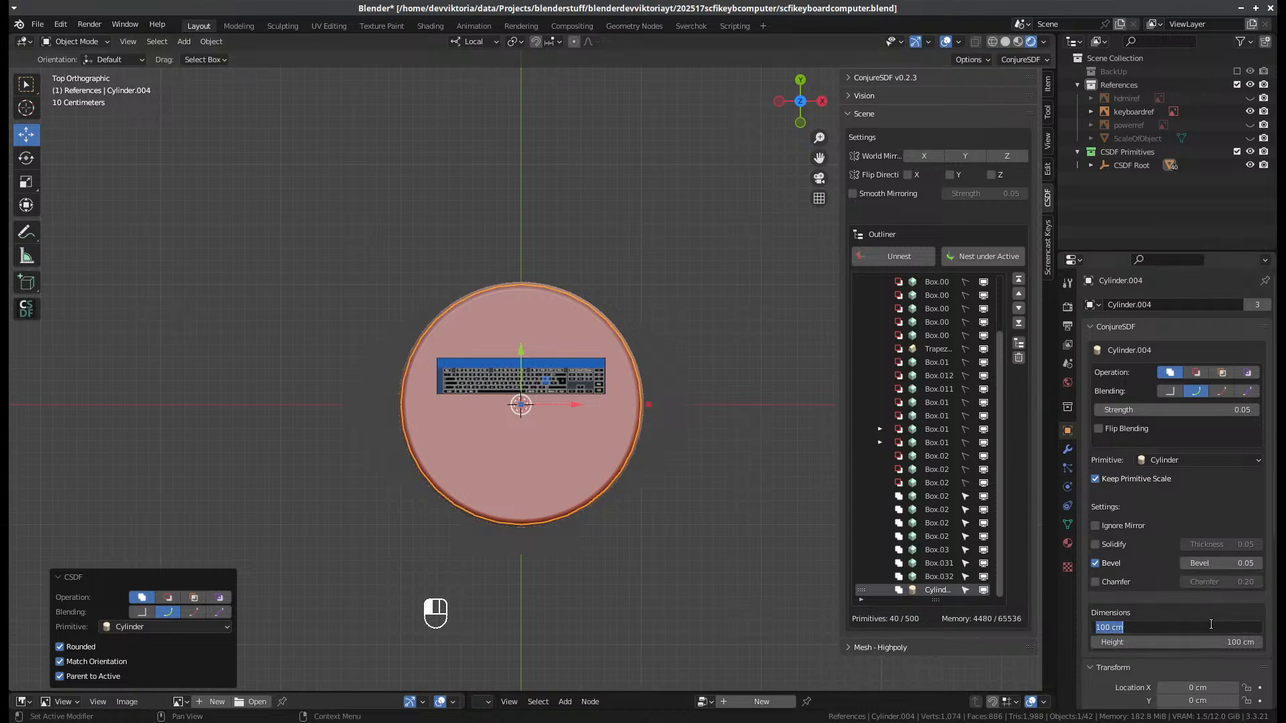
pyautogui.write('2')
pyautogui.press('Return')
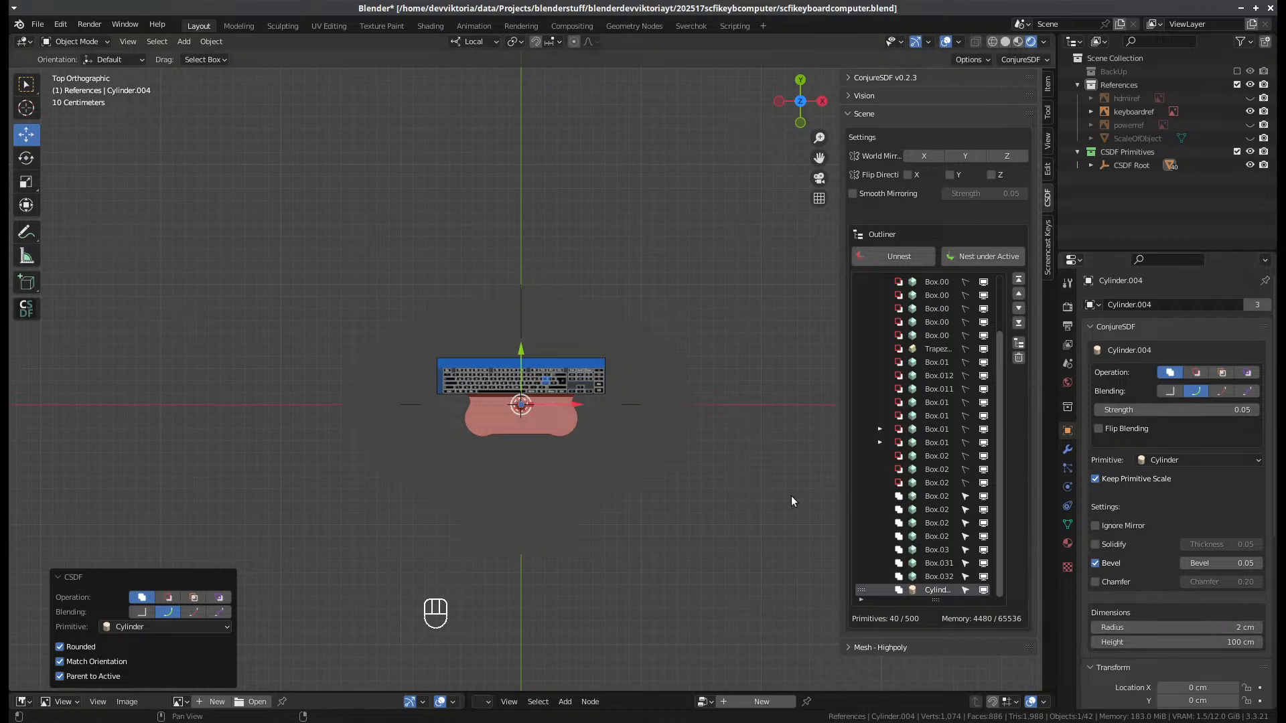
# - Set the new cylinder's height to 0.5 cm
pyautogui.scroll(3, 580, 513)
pyautogui.scroll(5, 580, 508)
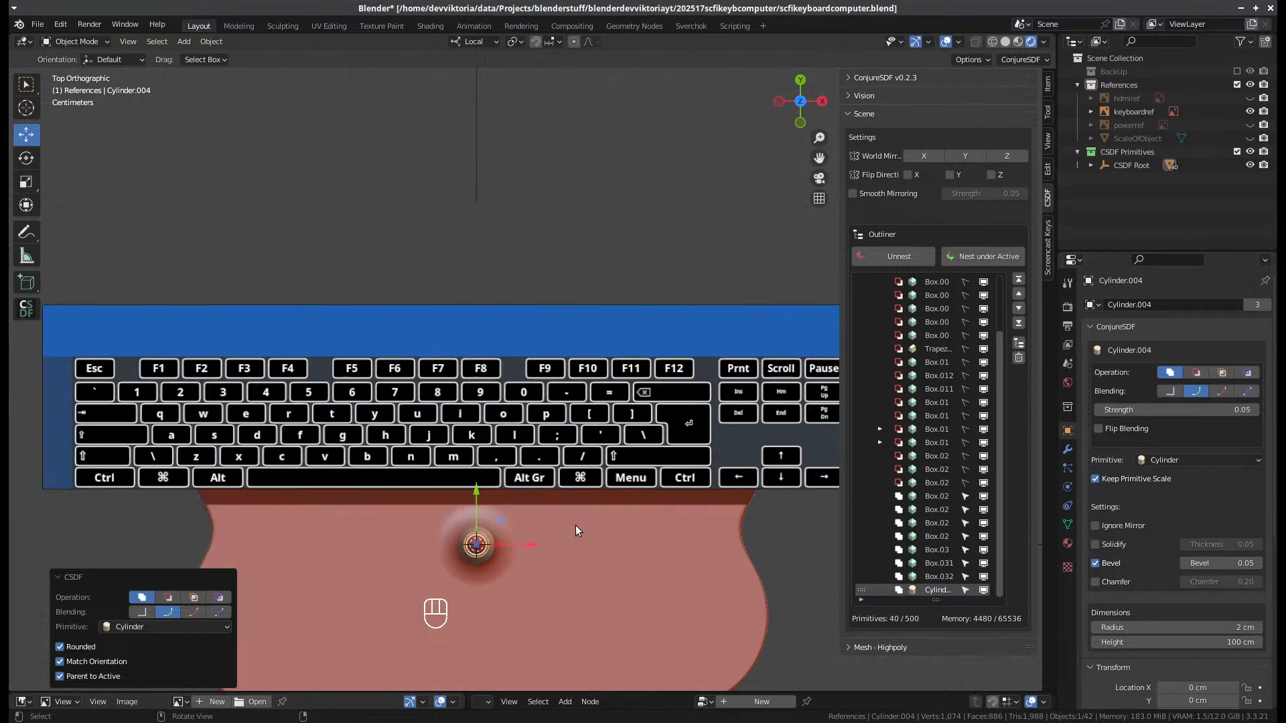
pyautogui.click(1228, 644)
pyautogui.write('0')
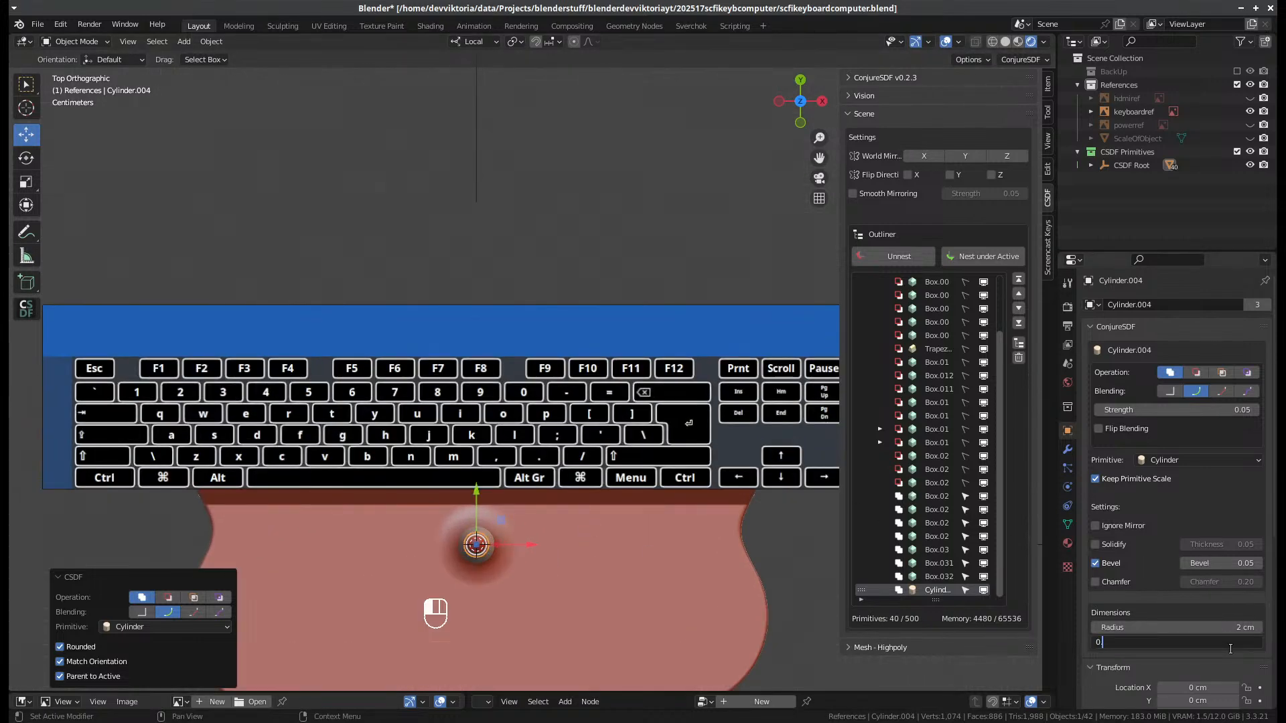
pyautogui.write('.5')
pyautogui.press('Return')
# - Rotate the cylinder 6° about X to match the slope of the case's front surface
pyautogui.scroll(-3, 1227, 643)
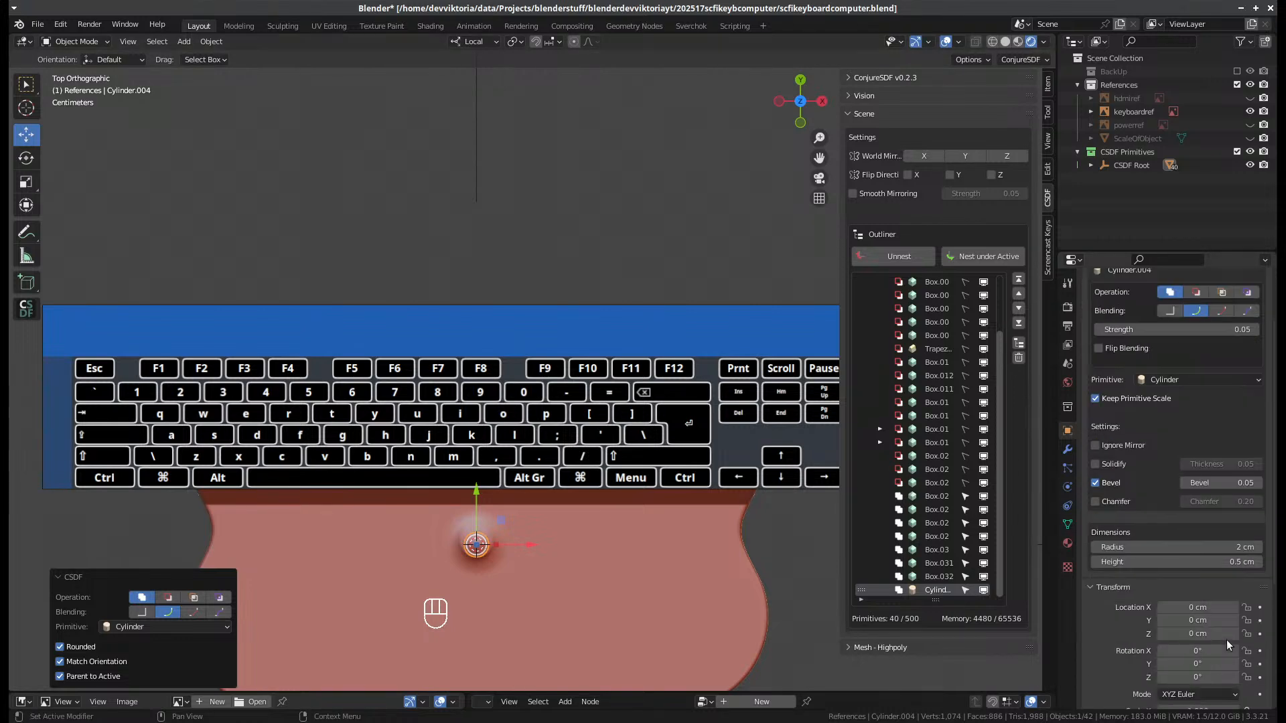
pyautogui.scroll(-3, 1227, 640)
pyautogui.moveTo(568, 560); pyautogui.dragTo(396, 399, button='middle')
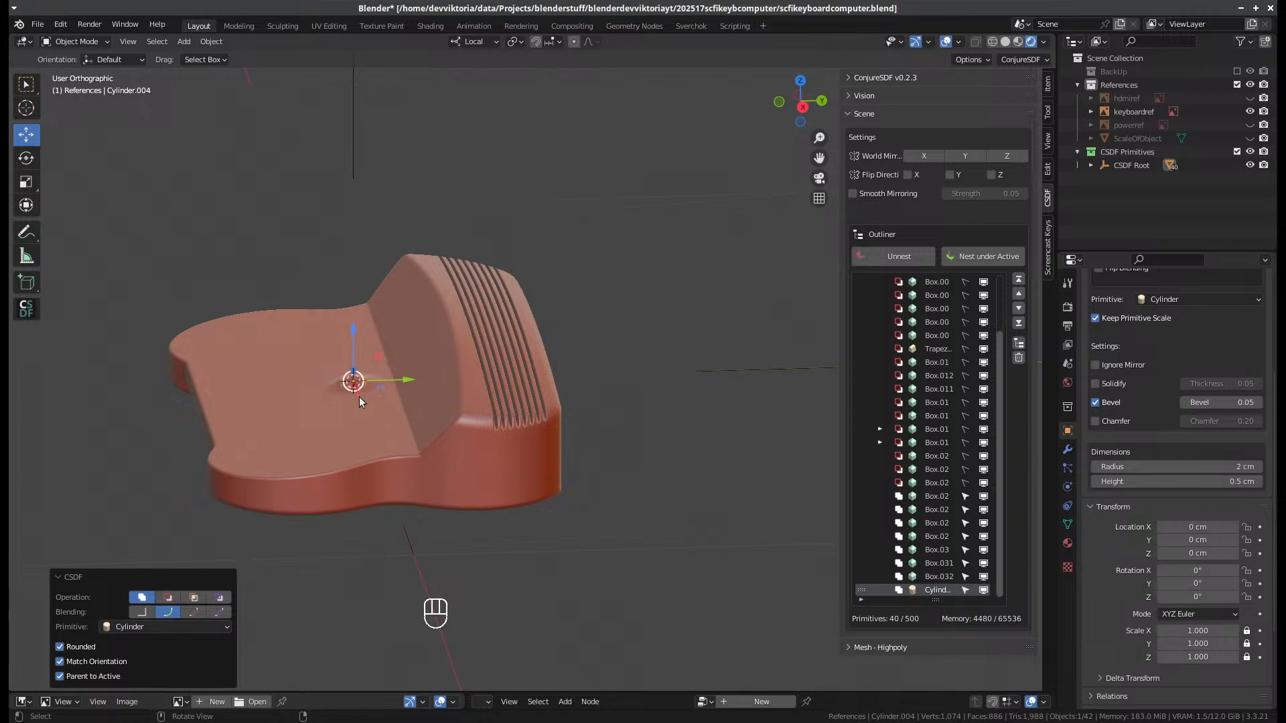
pyautogui.scroll(-5, 1196, 601)
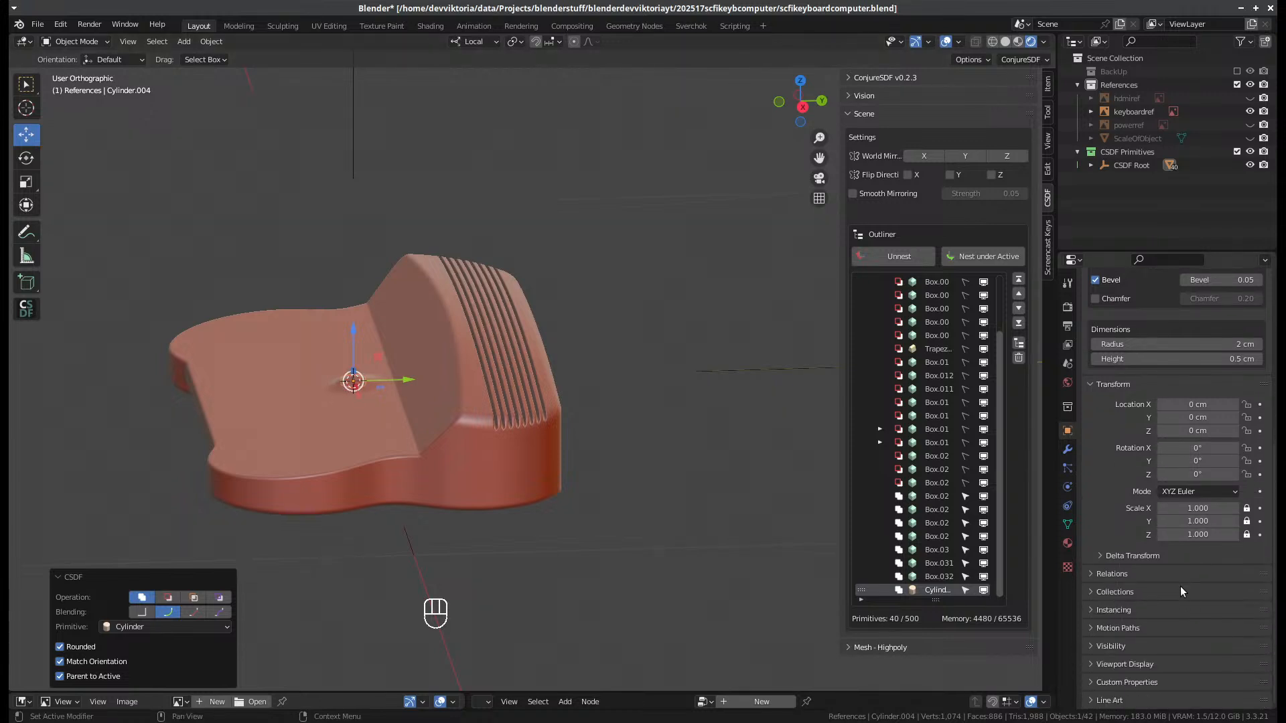
pyautogui.scroll(3, 1180, 588)
pyautogui.click(1192, 529)
pyautogui.write('6')
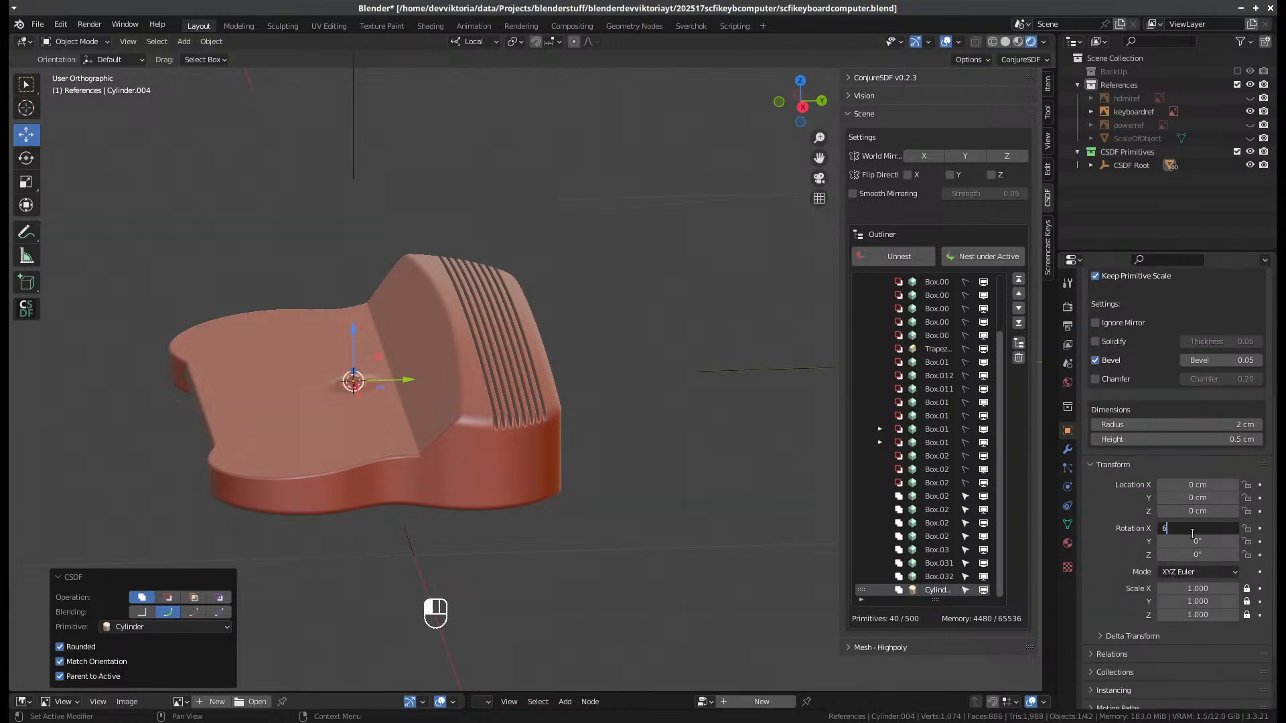
pyautogui.press('Return')
# - Reduce the cylinder's bevel to 0.001
pyautogui.moveTo(396, 310); pyautogui.dragTo(617, 457, button='middle')
pyautogui.scroll(2, 1208, 392)
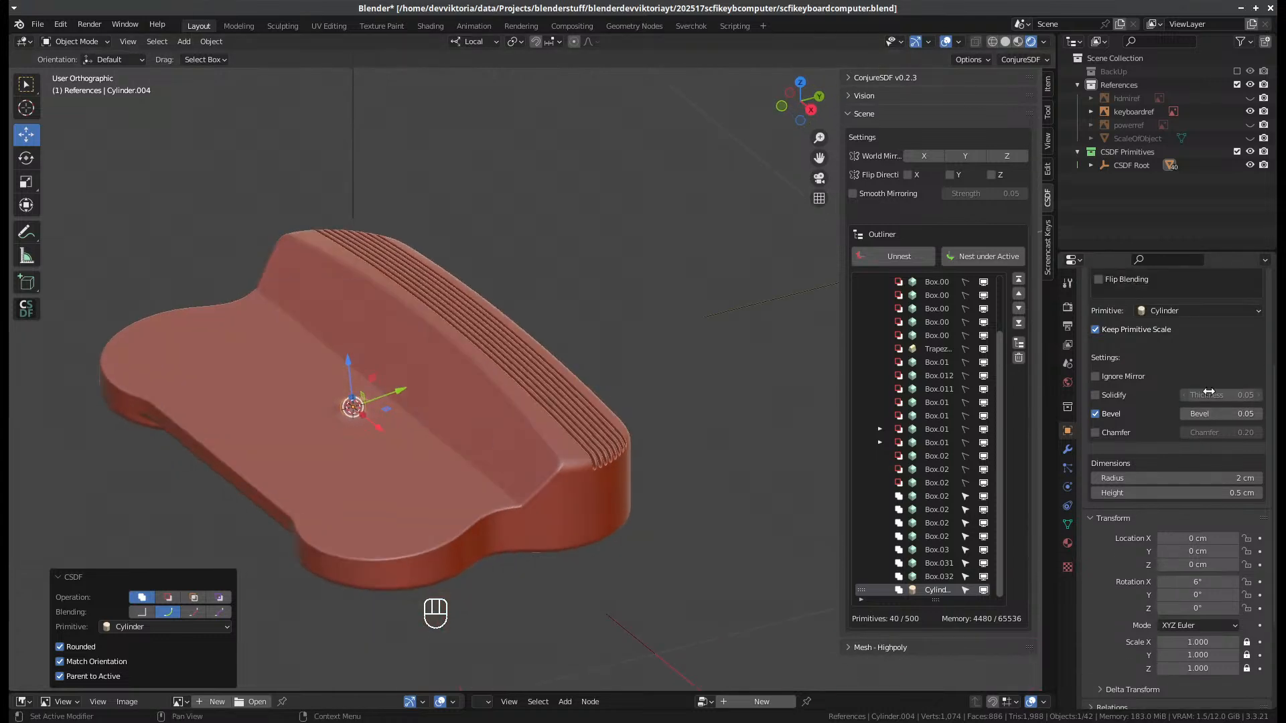
pyautogui.click(1207, 416)
pyautogui.press('Right')
pyautogui.press('Left')
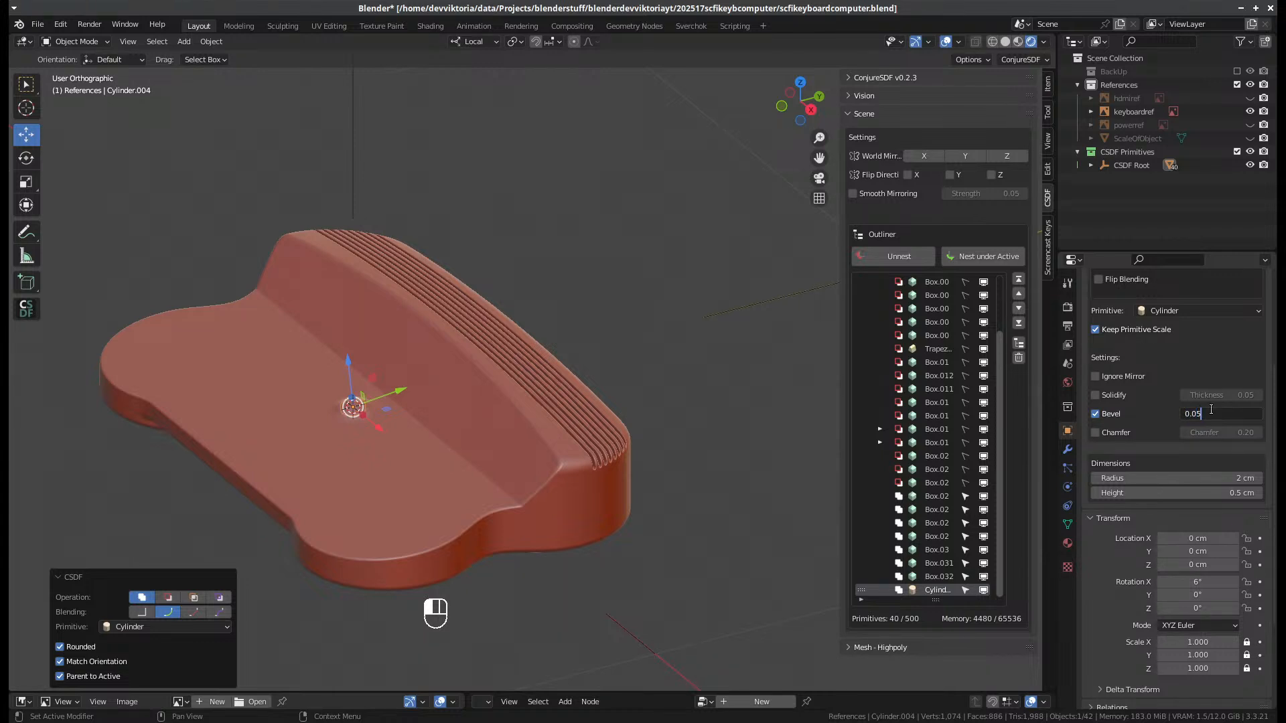
pyautogui.press('BackSpace')
pyautogui.write('01')
pyautogui.press('Return')
# - Set the cylinder's blending strength to 0.001
pyautogui.scroll(3, 1228, 377)
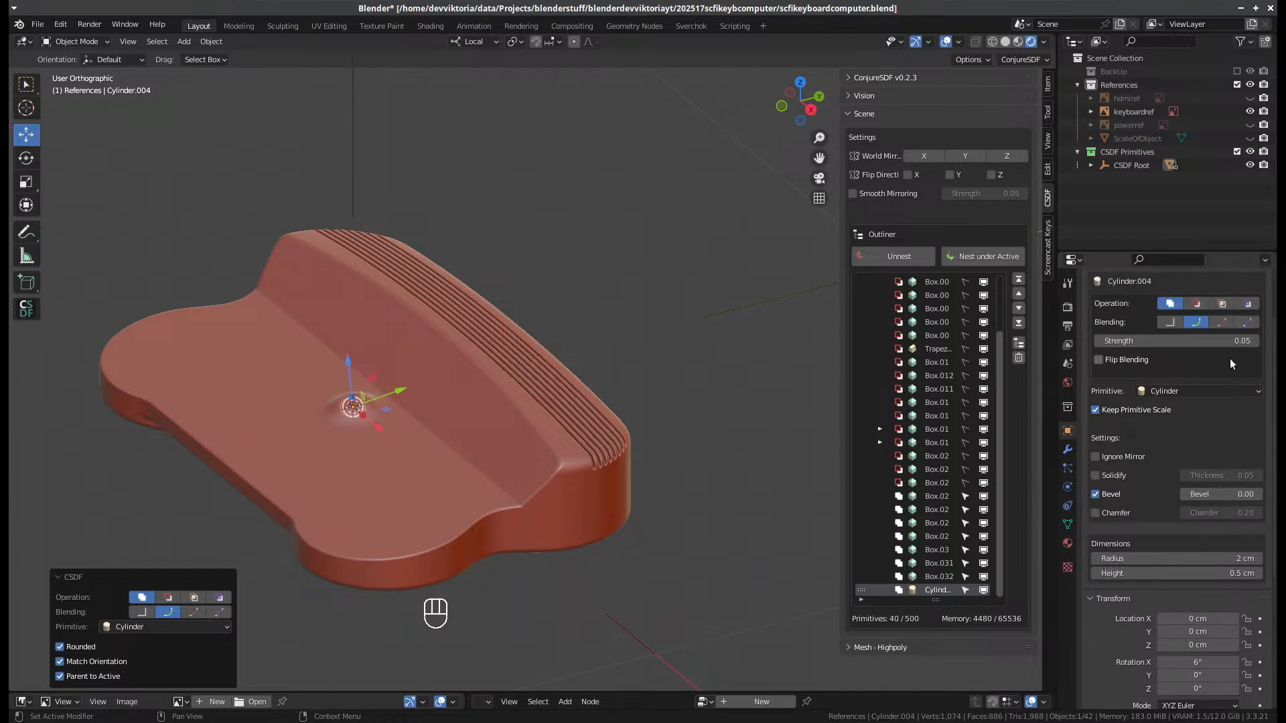
pyautogui.click(1107, 341)
pyautogui.write('0.001')
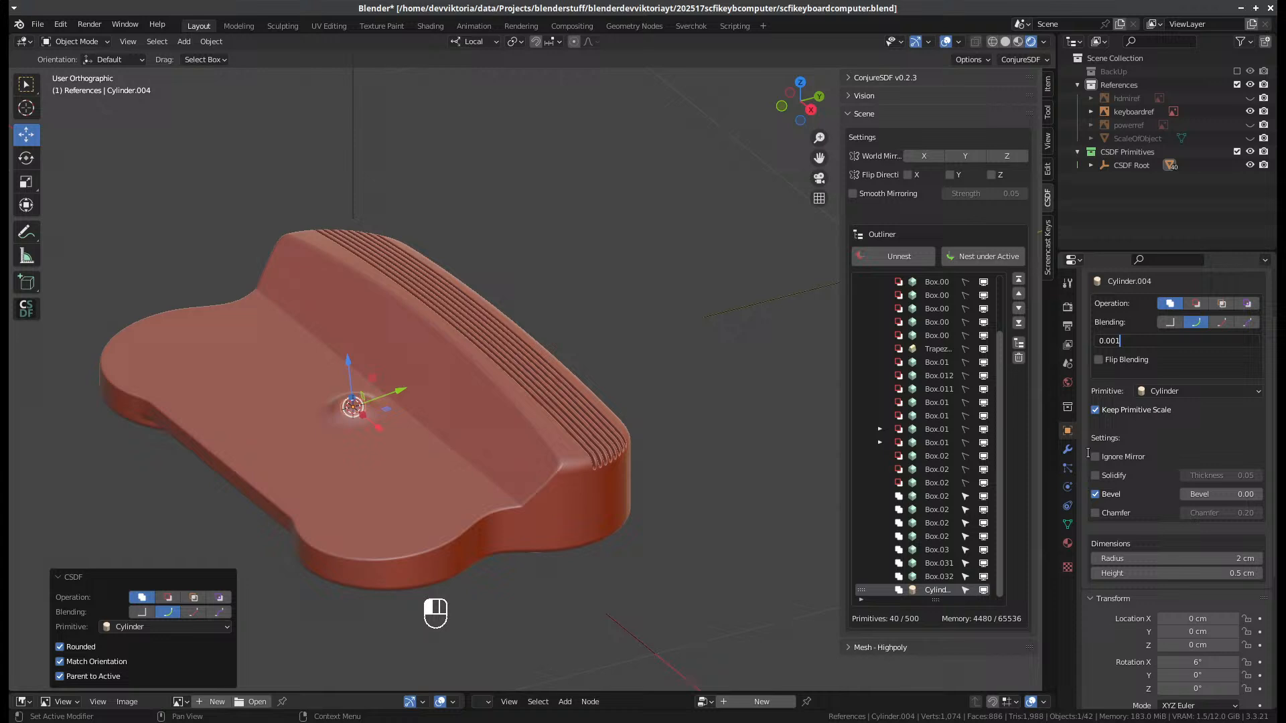
pyautogui.press('Return')
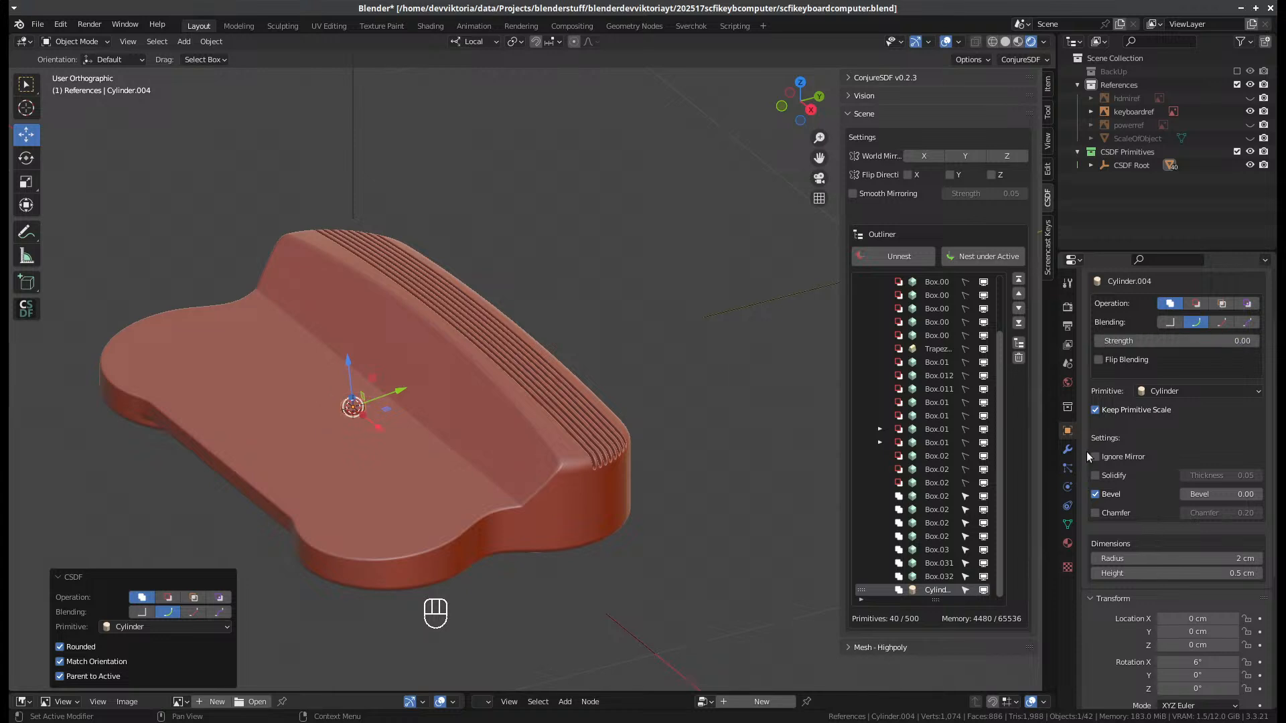
# - Move the cylinder about 0.62 cm down along its local Z axis, into the case surface
pyautogui.moveTo(415, 367); pyautogui.dragTo(429, 436, button='middle')
pyautogui.scroll(2, 429, 440)
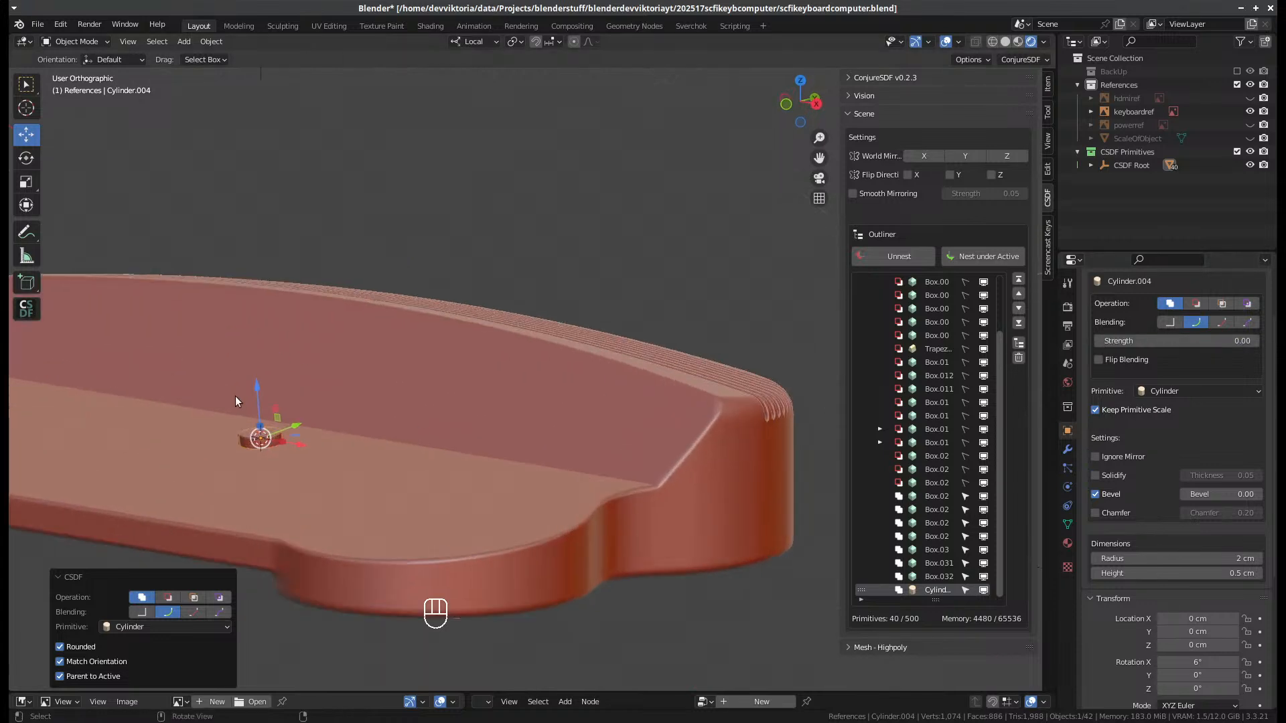
pyautogui.moveTo(257, 395); pyautogui.dragTo(261, 395)
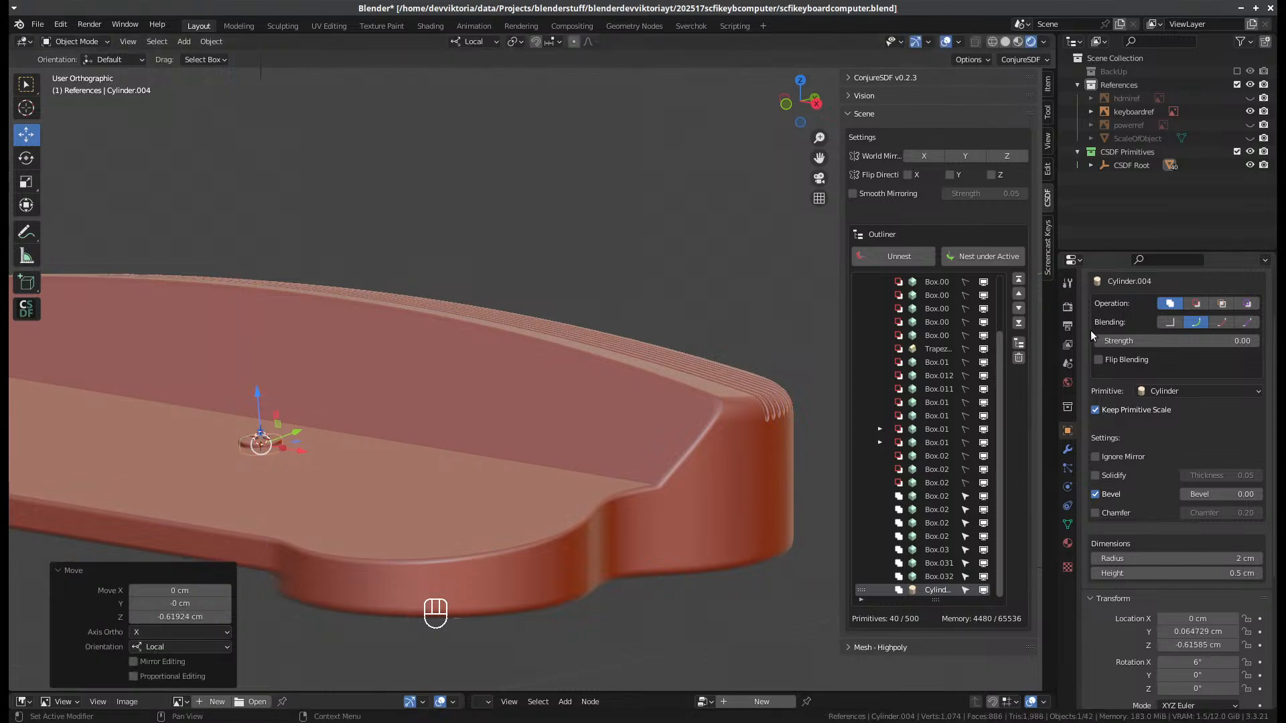
# - Try blending strengths of 0.005 and 0.004 on the cylinder
pyautogui.doubleClick(1125, 342)
pyautogui.click(1118, 341)
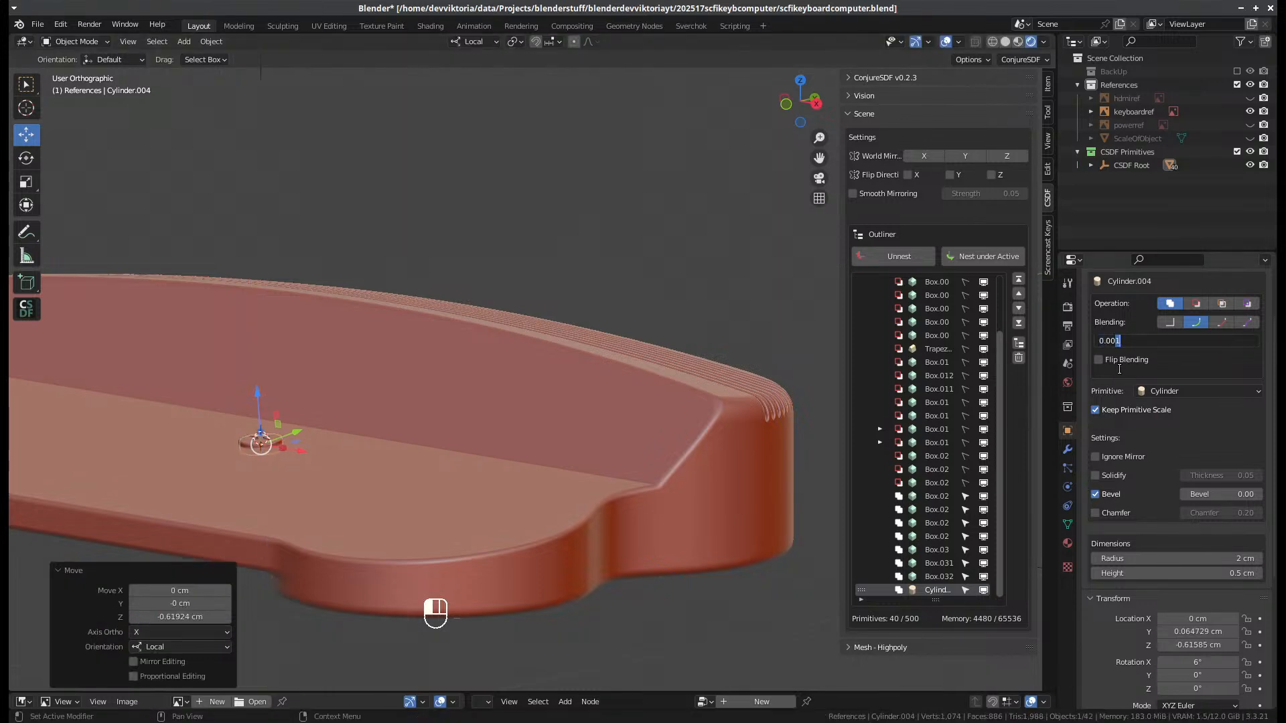
pyautogui.press('BackSpace')
pyautogui.press('Return')
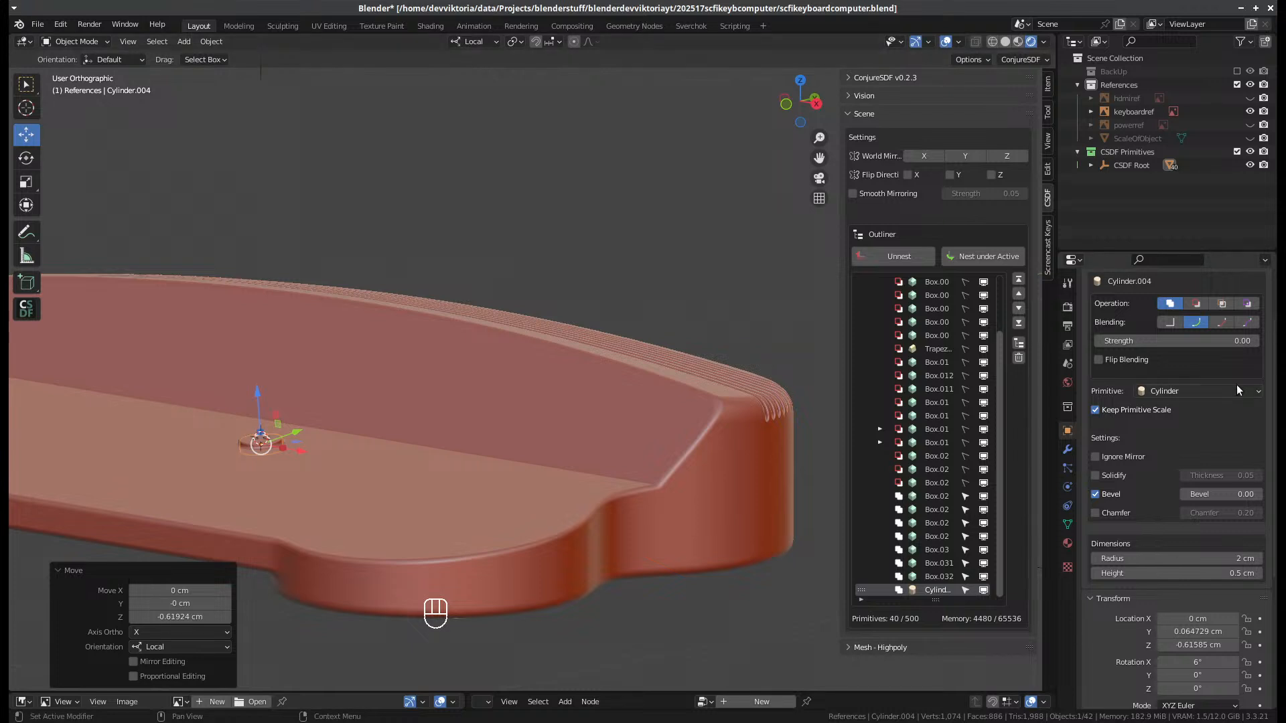
pyautogui.click(1196, 341)
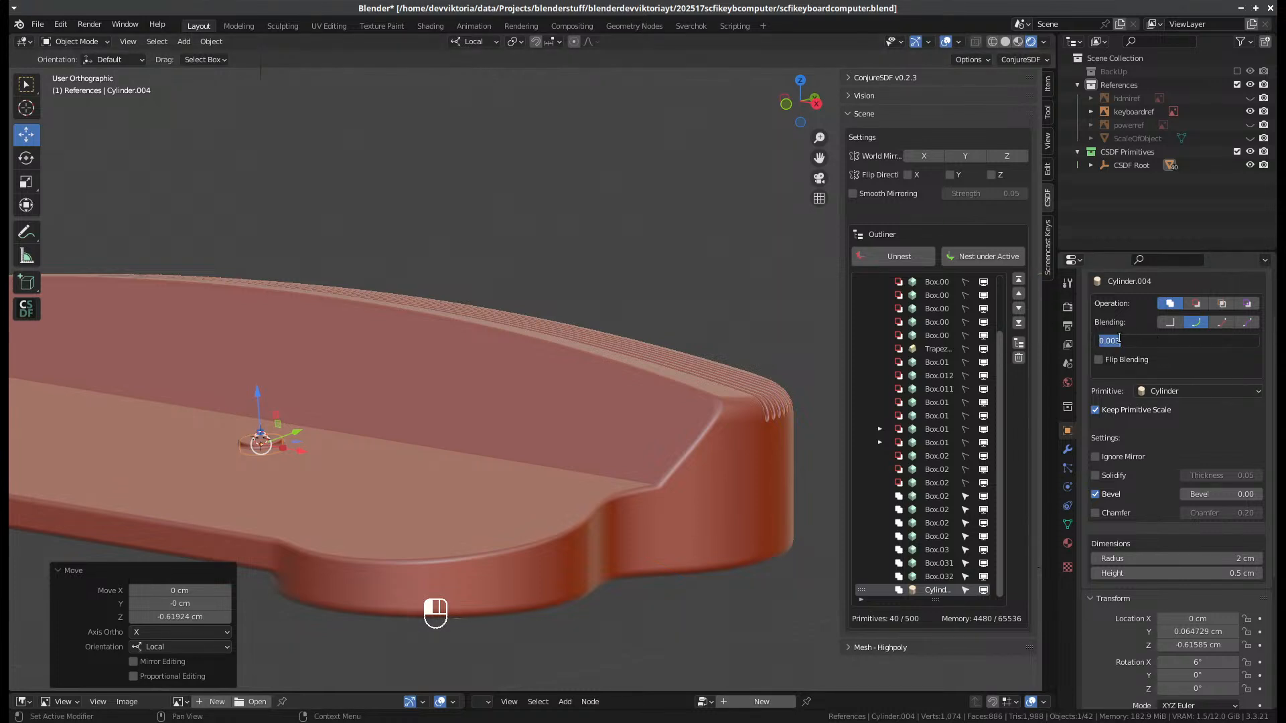
pyautogui.moveTo(1116, 340); pyautogui.dragTo(1133, 345)
pyautogui.press('BackSpace')
pyautogui.press('Return')
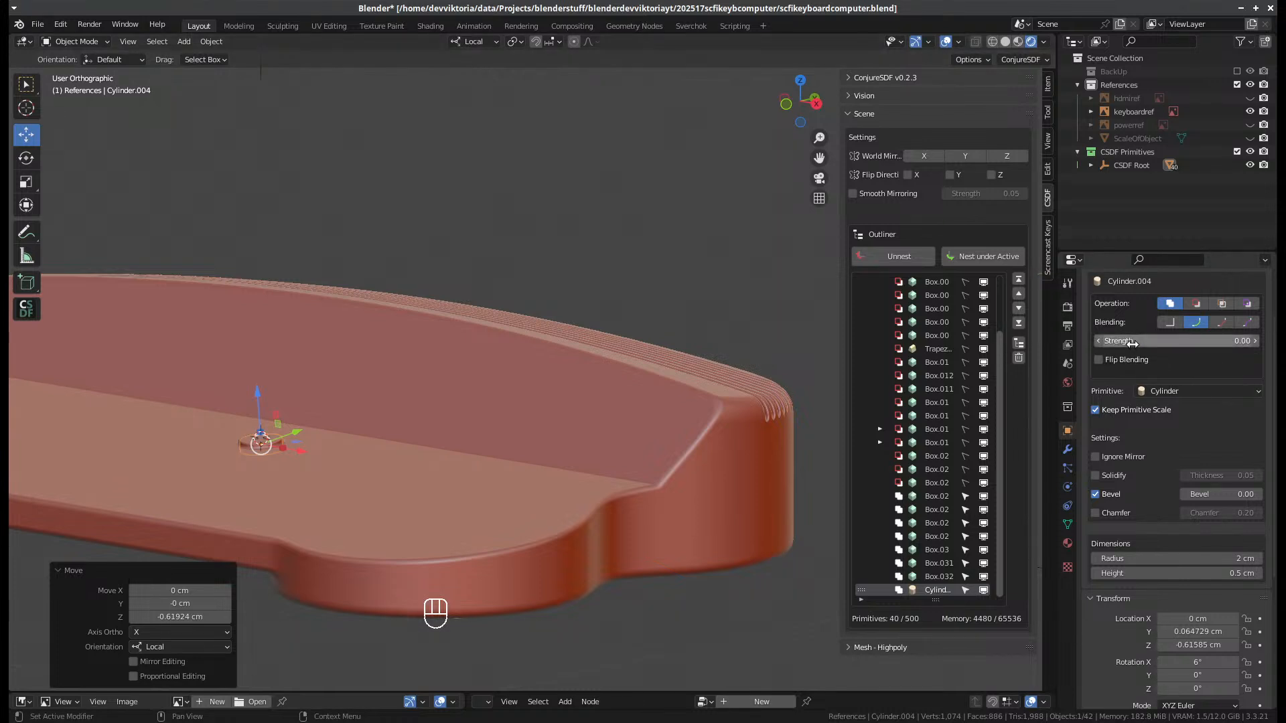
# - Try a bevel of 0.002 on the cylinder and set it back to 0.001
pyautogui.scroll(3, 512, 459)
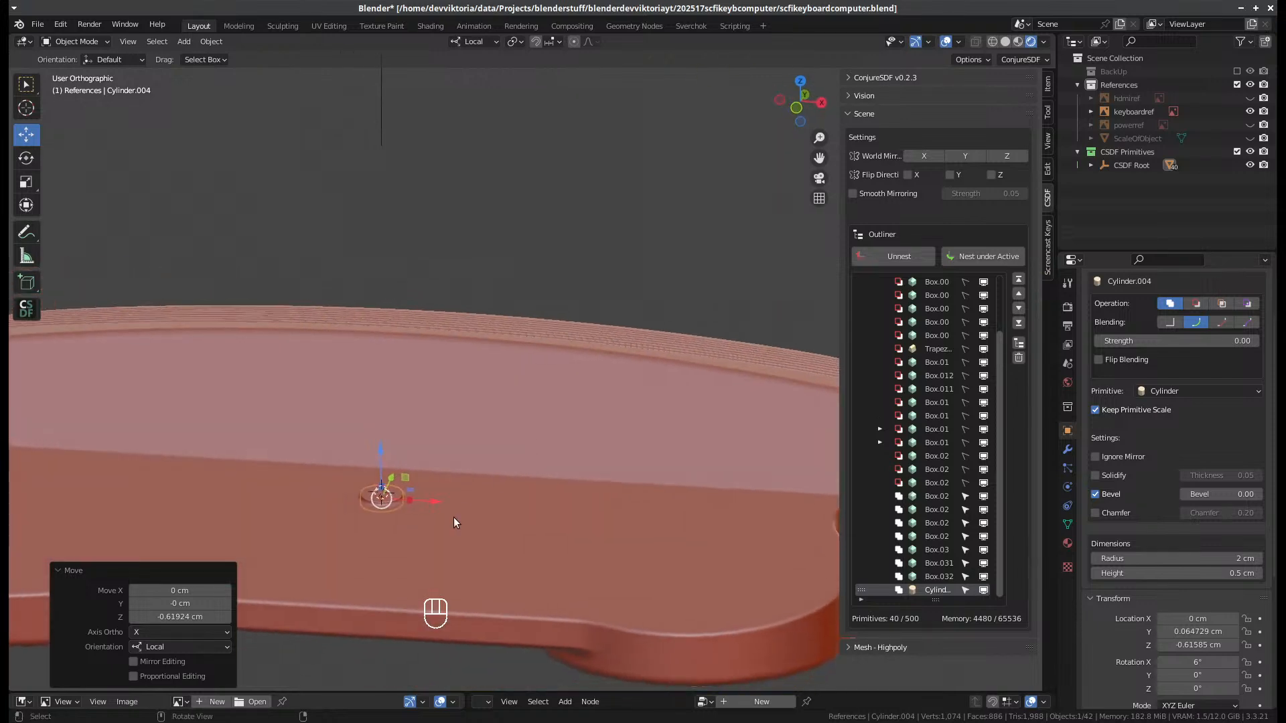
pyautogui.moveTo(453, 517); pyautogui.dragTo(430, 541, button='middle')
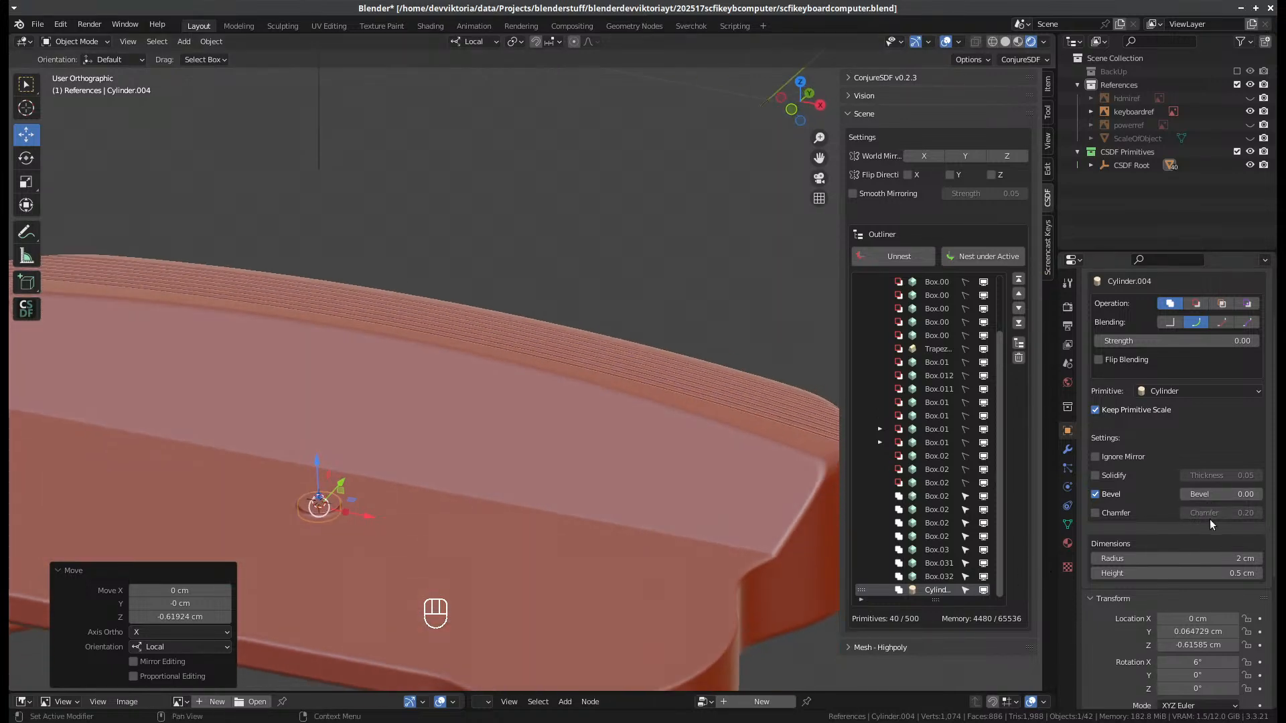
pyautogui.click(1202, 493)
pyautogui.moveTo(1203, 491); pyautogui.dragTo(1205, 491)
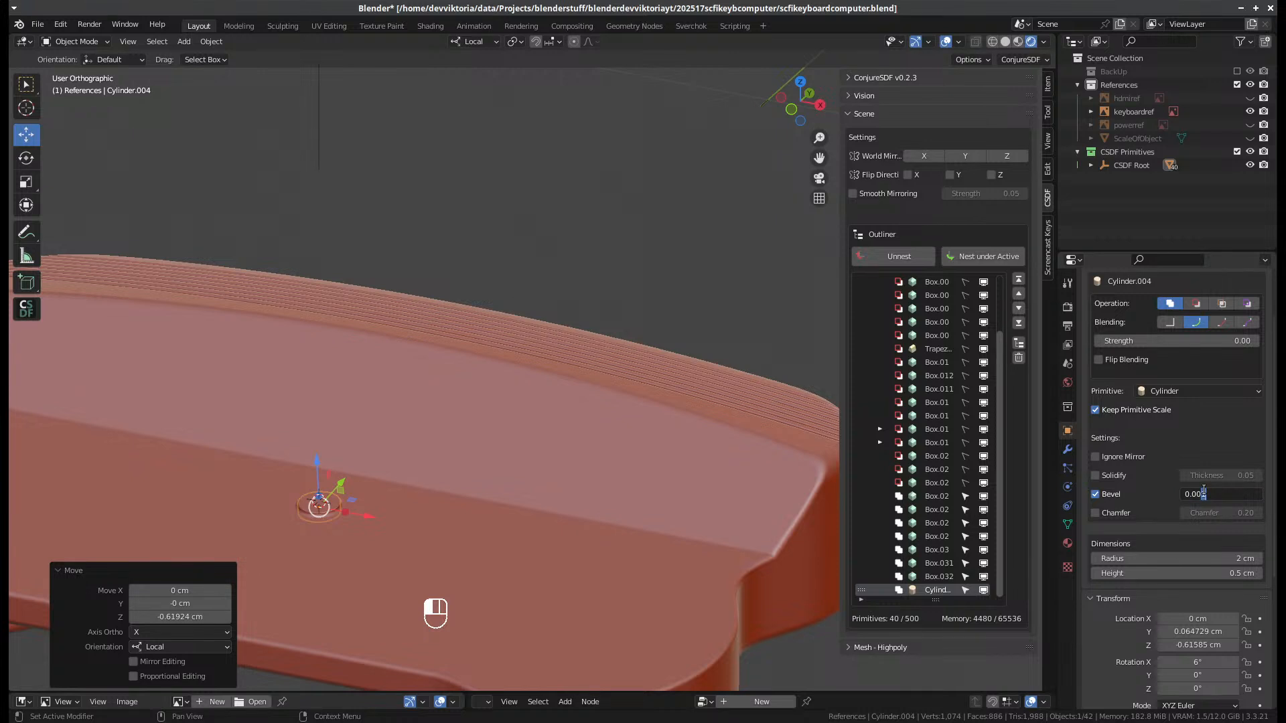
pyautogui.write('2')
pyautogui.press('Return')
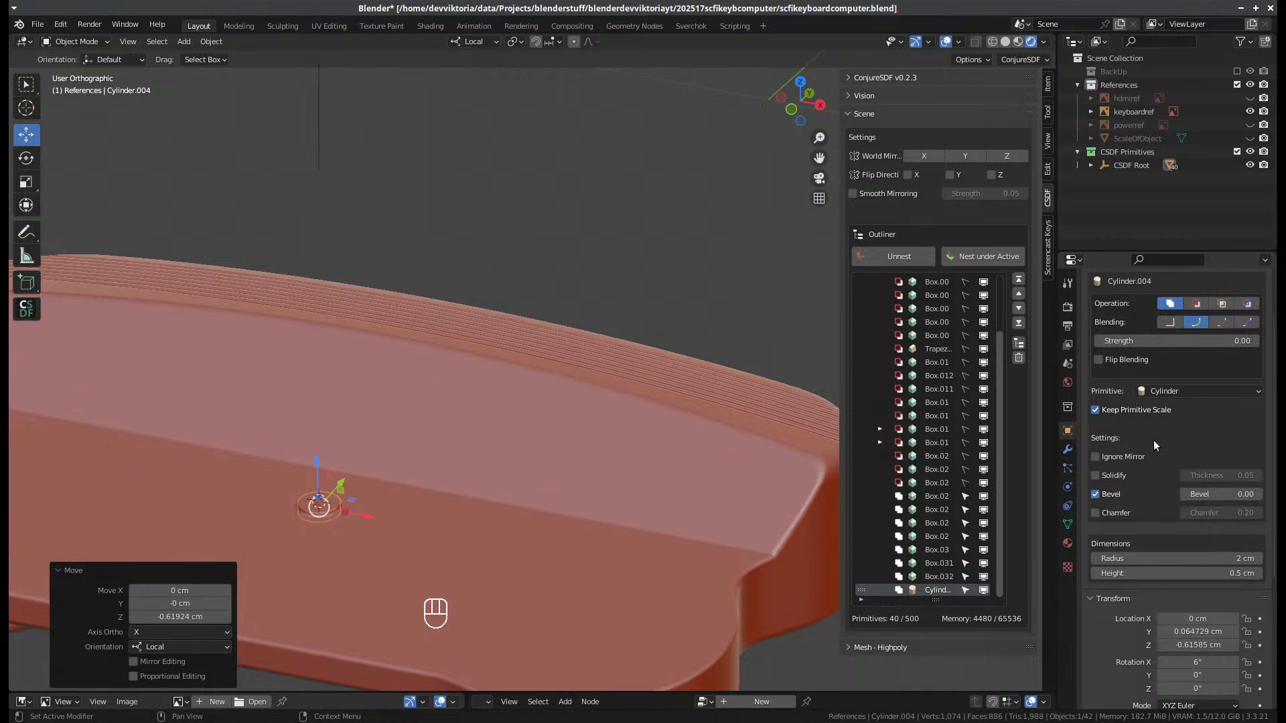
pyautogui.click(1196, 496)
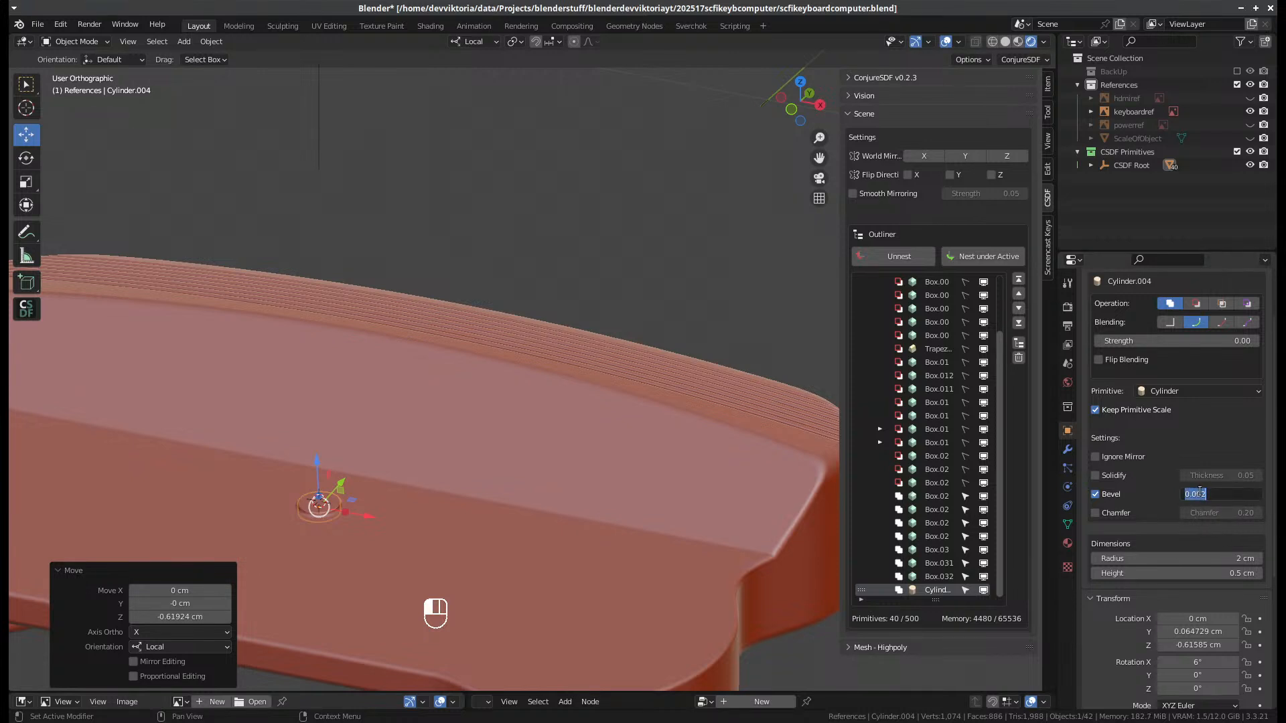
pyautogui.moveTo(1201, 492); pyautogui.dragTo(1221, 508)
pyautogui.write('1')
pyautogui.press('Return')
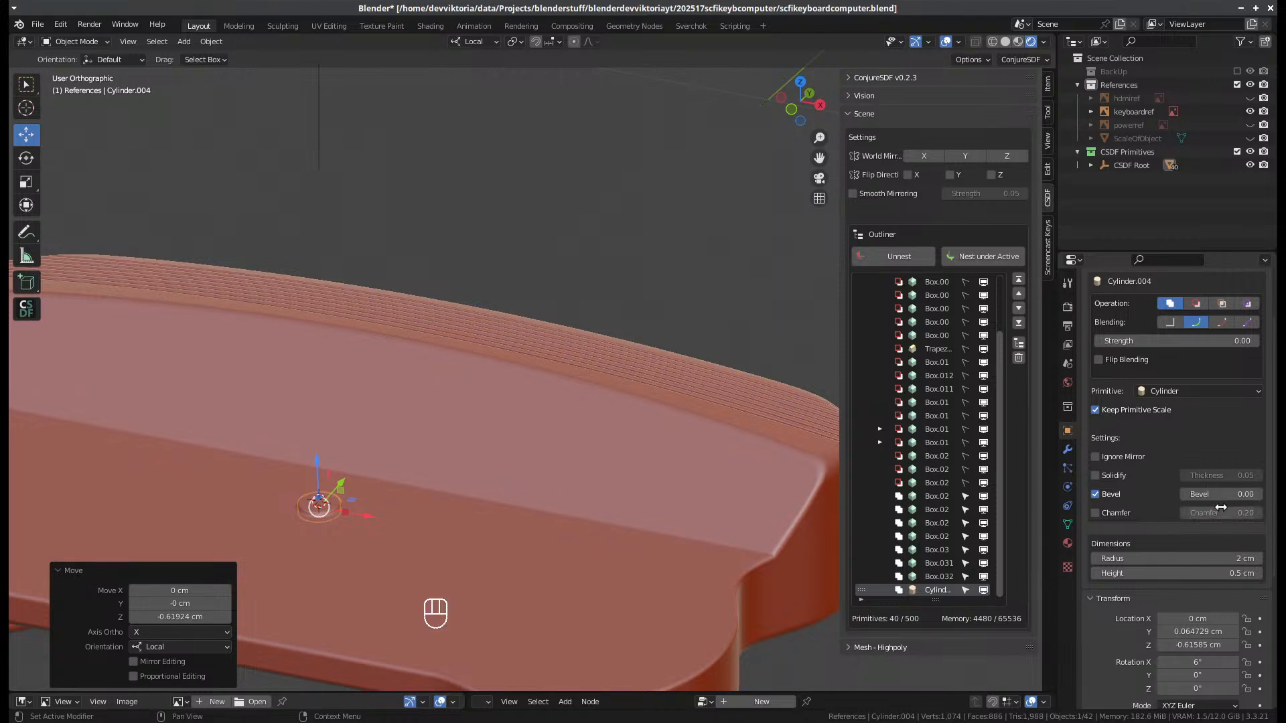
# - Lower the cylinder about 0.06 cm along its local Z axis and set its blending strength to 0.01
pyautogui.moveTo(507, 516); pyautogui.dragTo(239, 432, button='middle')
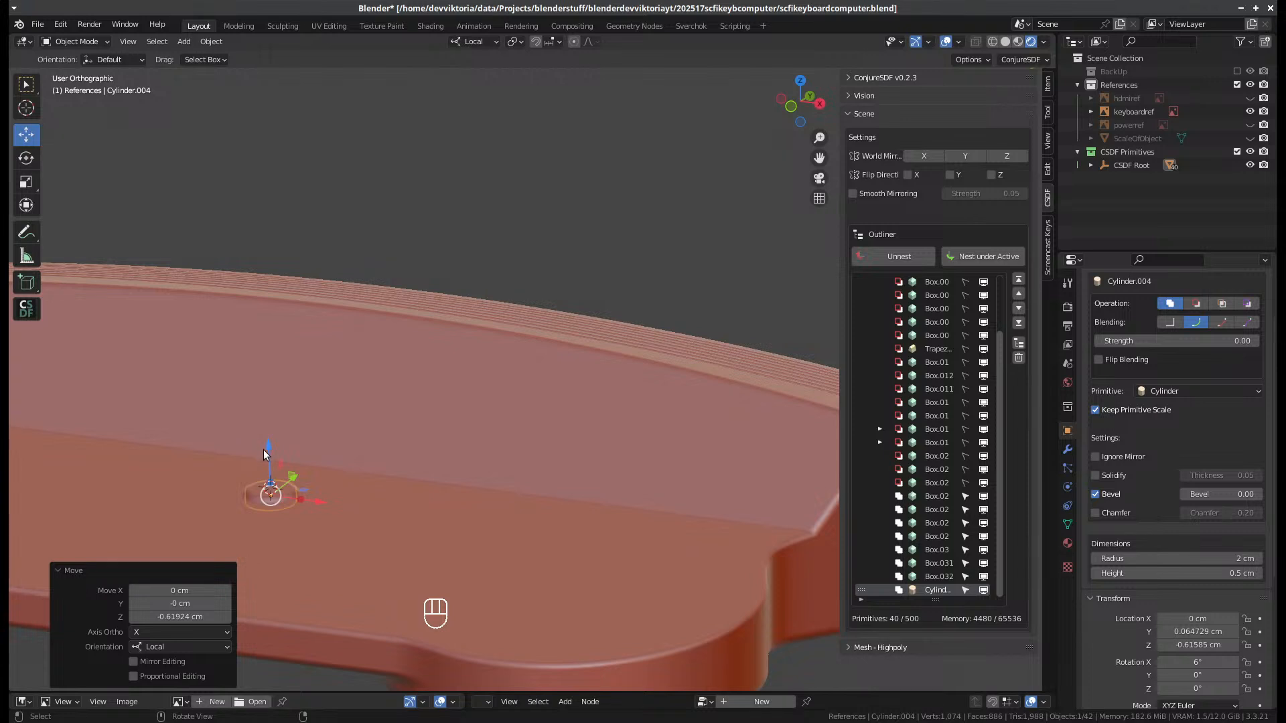
pyautogui.moveTo(265, 449); pyautogui.dragTo(327, 433)
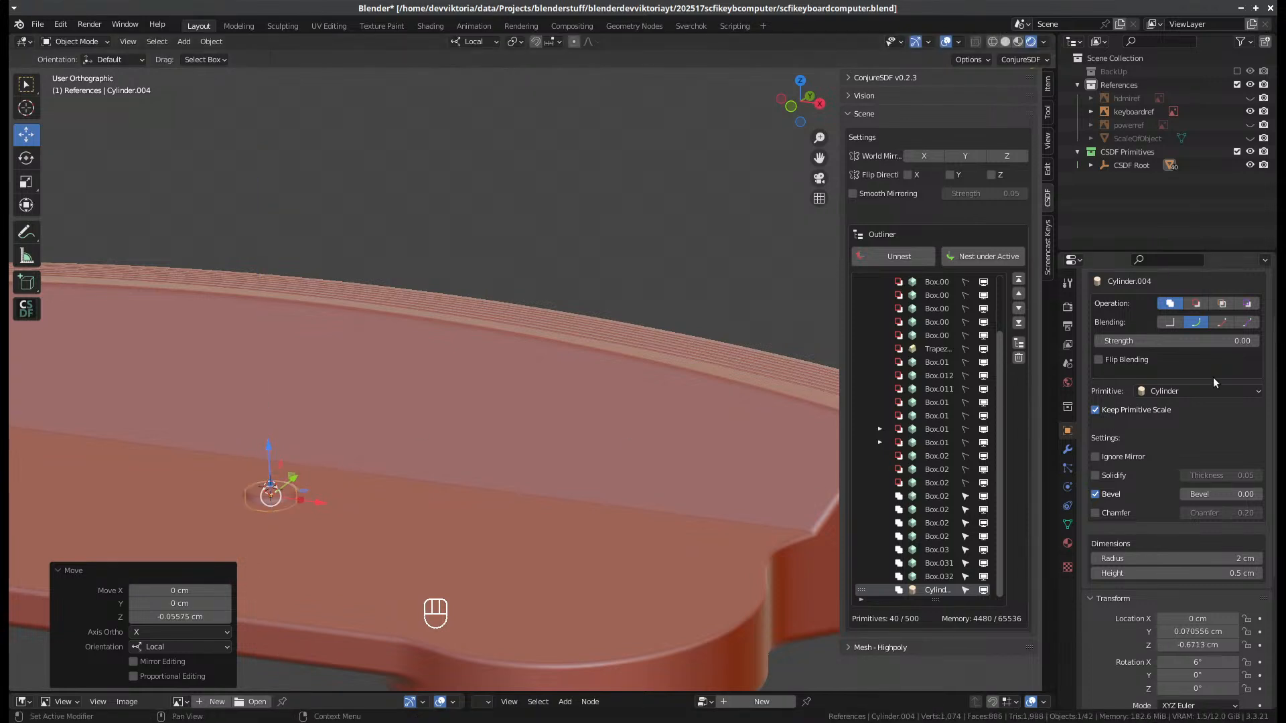
pyautogui.click(1219, 342)
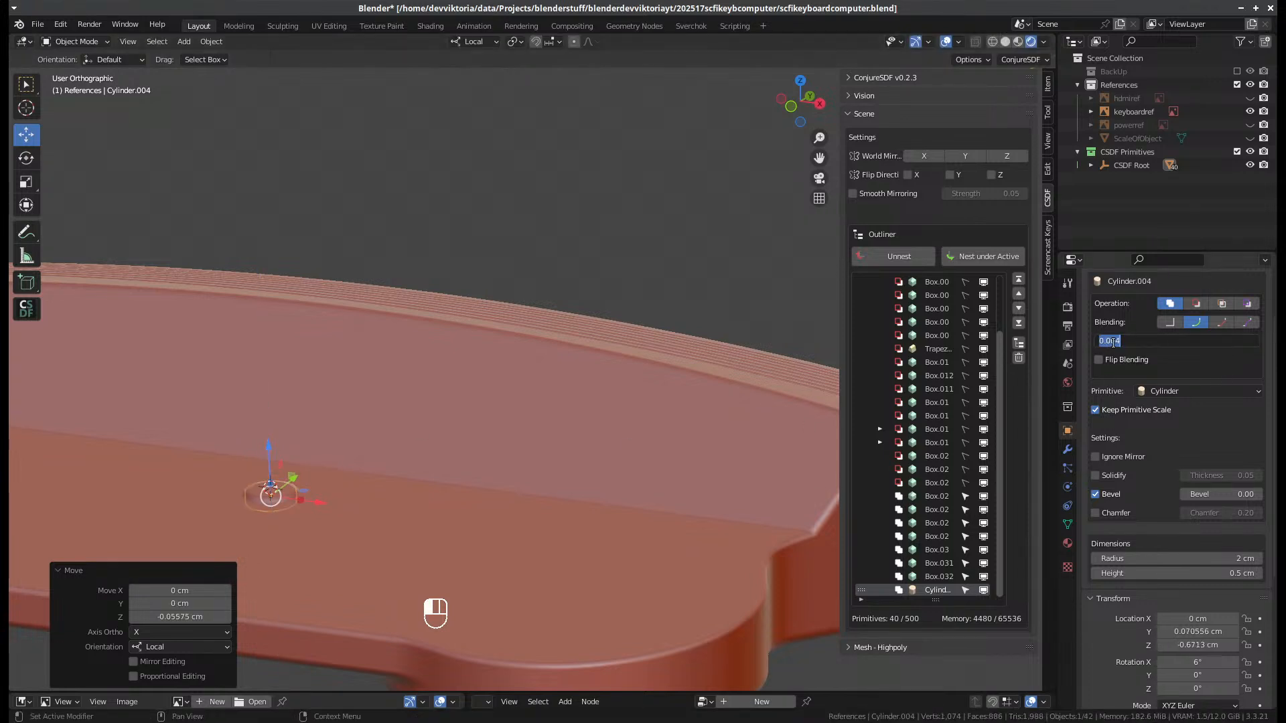
pyautogui.moveTo(1117, 343); pyautogui.dragTo(1127, 345)
pyautogui.write('1')
pyautogui.press('Return')
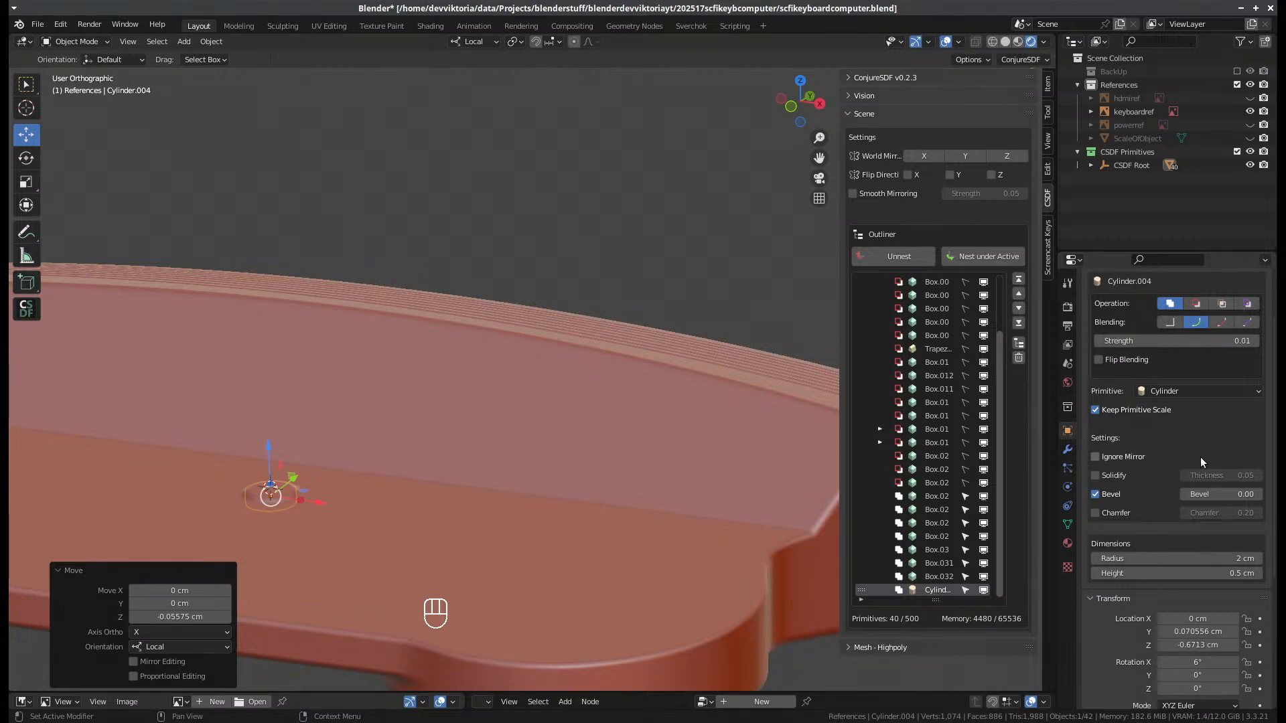
# - Sink the cylinder about 0.18 cm deeper into the case along its local Z axis
pyautogui.moveTo(445, 552); pyautogui.dragTo(373, 462, button='middle')
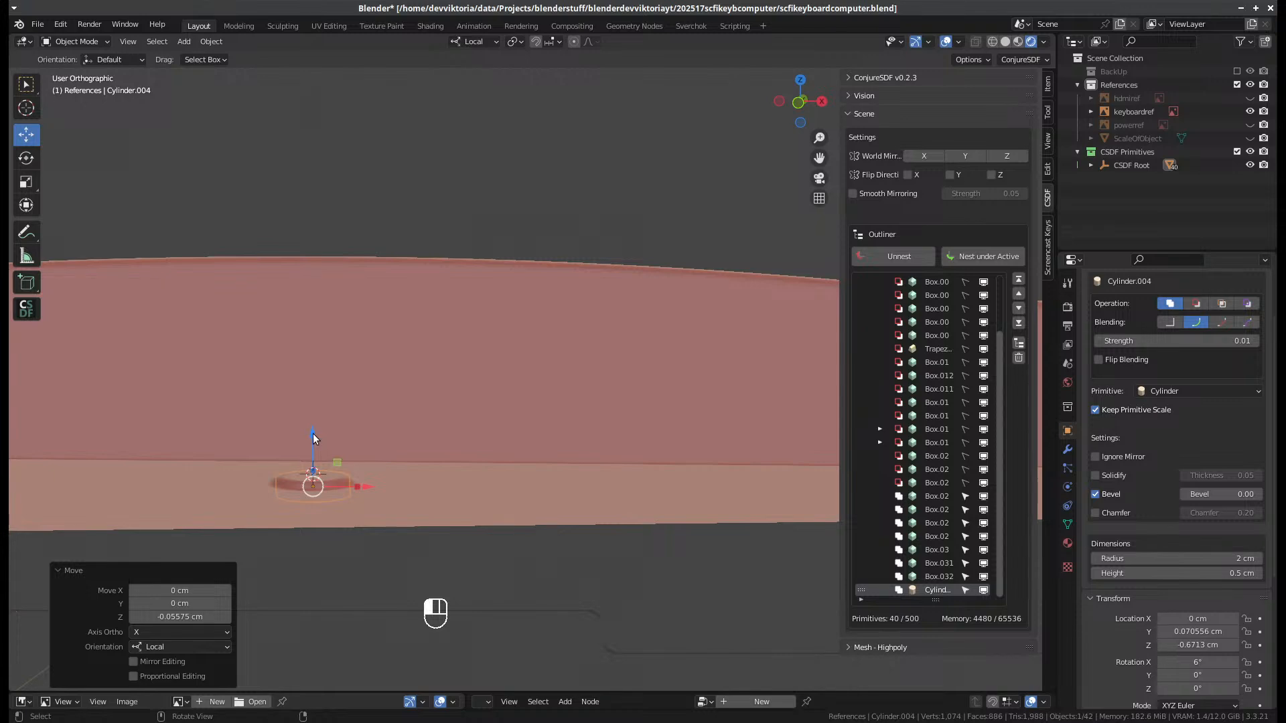
pyautogui.moveTo(312, 433); pyautogui.dragTo(322, 443)
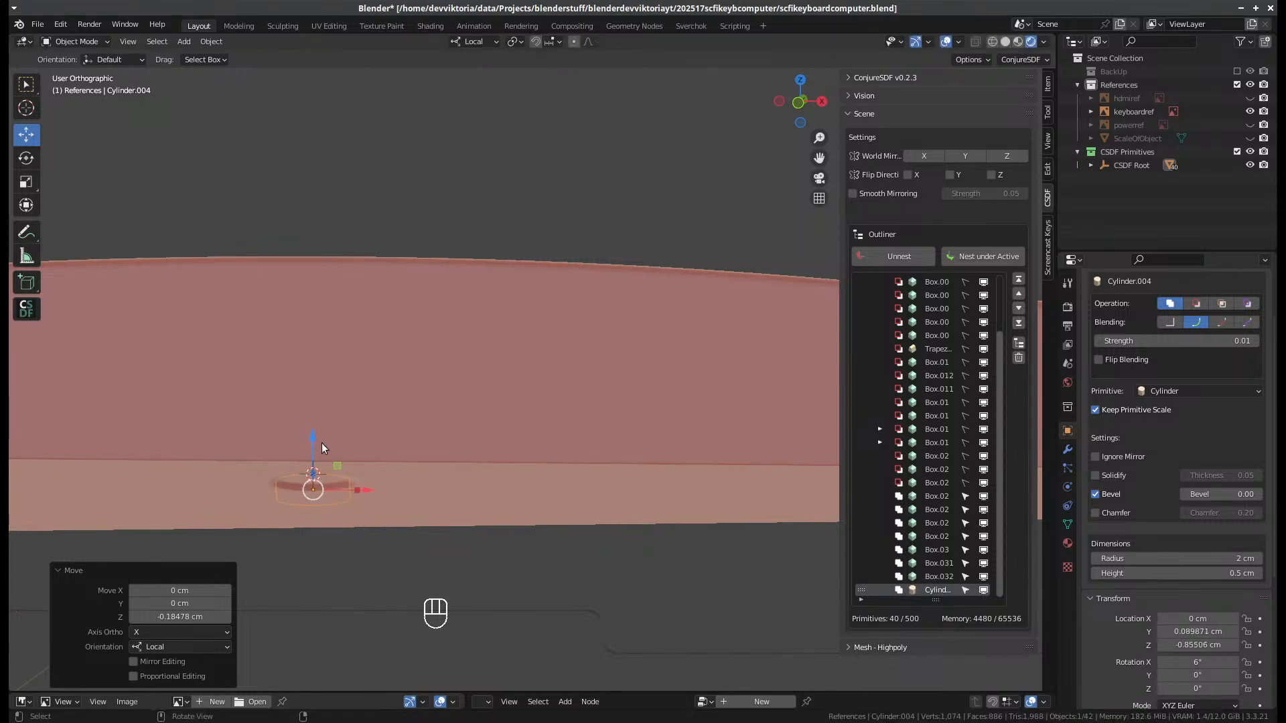
# - Move the cylinder about 3.4 cm along its local Y axis and about -29.4 cm along its local X axis
pyautogui.moveTo(322, 443); pyautogui.dragTo(400, 512, button='middle')
pyautogui.scroll(-6, 401, 573)
pyautogui.press('KP_7')
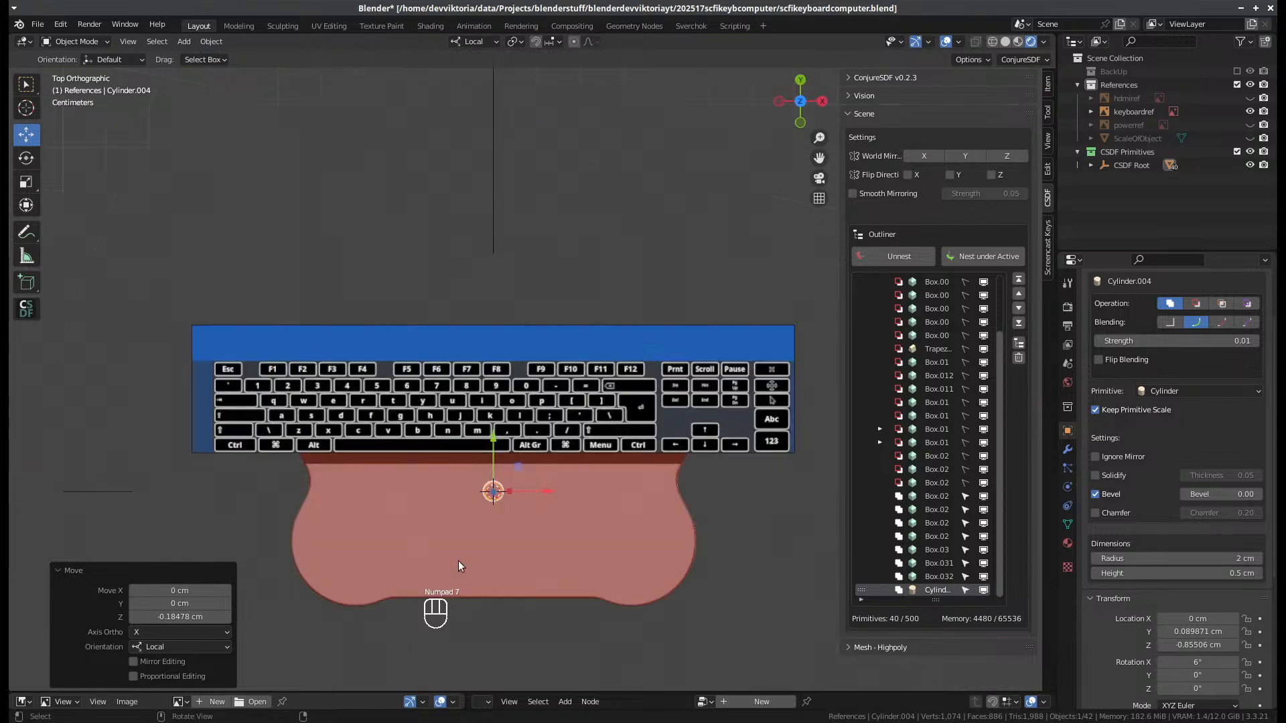
pyautogui.moveTo(481, 525)
pyautogui.mouseDown(button='middle')
pyautogui.moveTo(484, 487)
pyautogui.moveTo(484, 515)
pyautogui.mouseUp(button='middle')
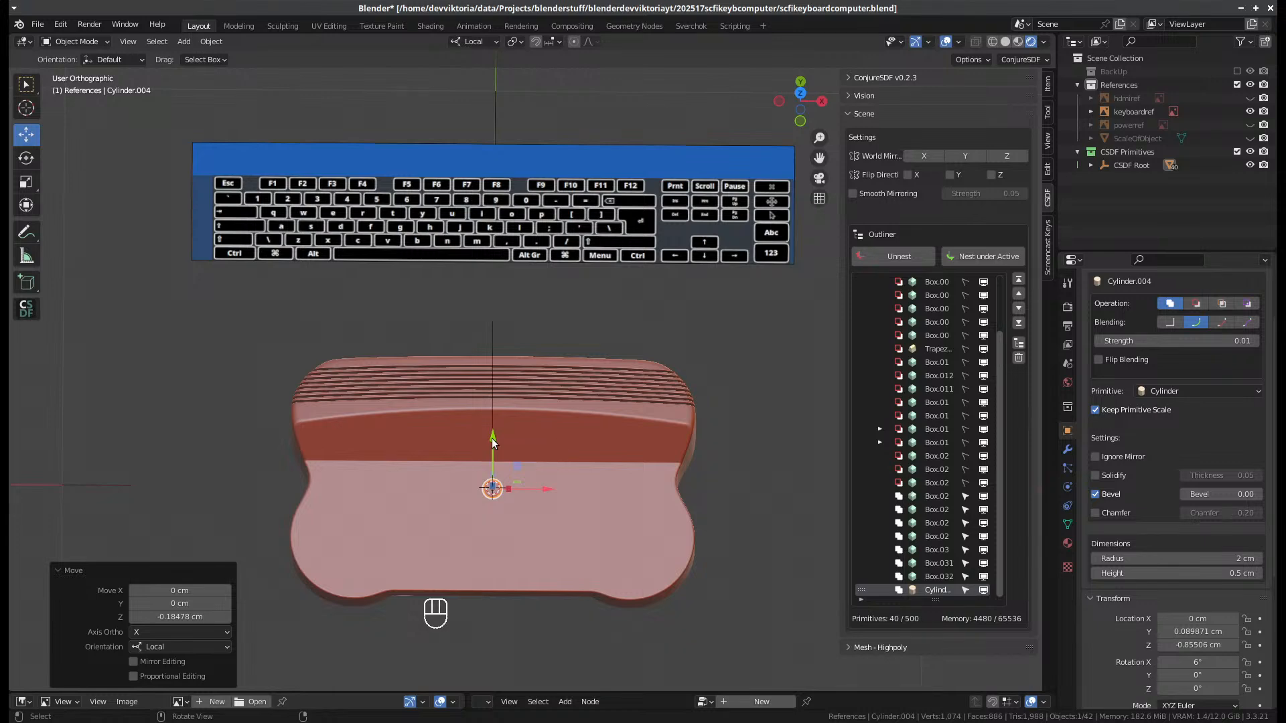
pyautogui.moveTo(491, 437); pyautogui.dragTo(489, 422)
pyautogui.moveTo(536, 474); pyautogui.dragTo(419, 486)
# - Duplicate the cylinder along its local X axis, trying a 5 cm offset and settling on 6 cm
pyautogui.press('KP_7')
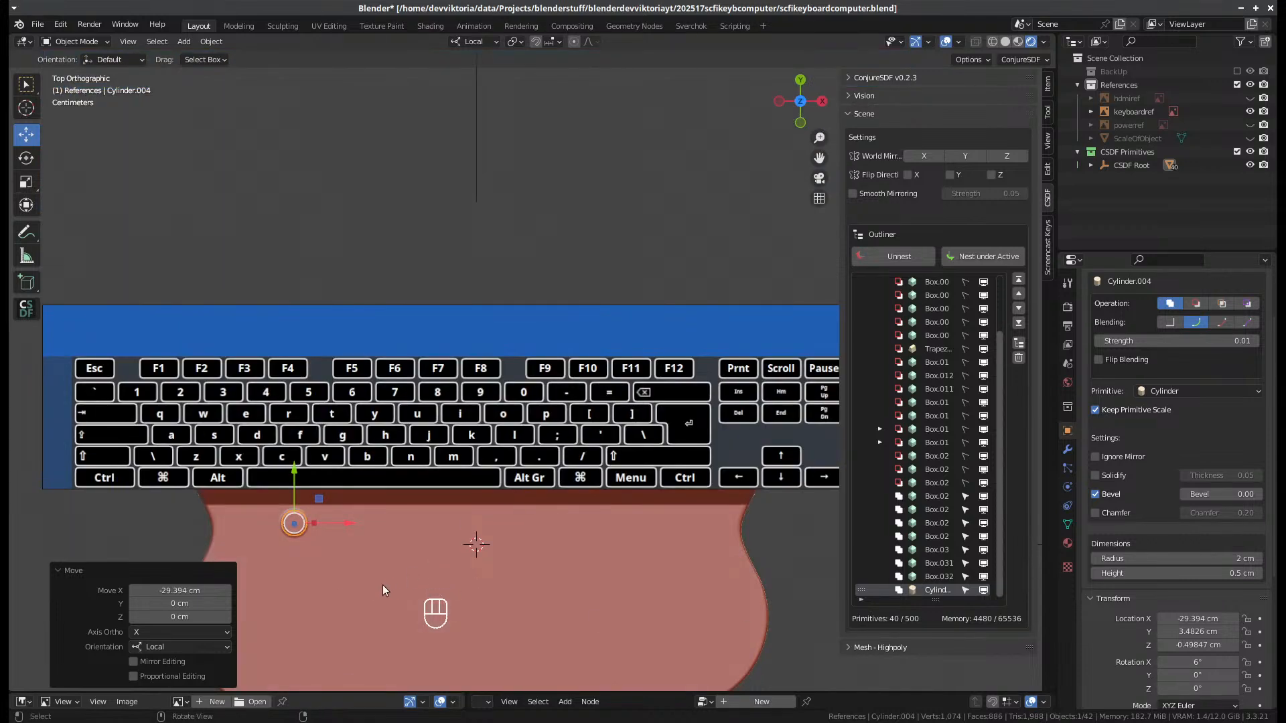
pyautogui.hotkey('shift', 'd')
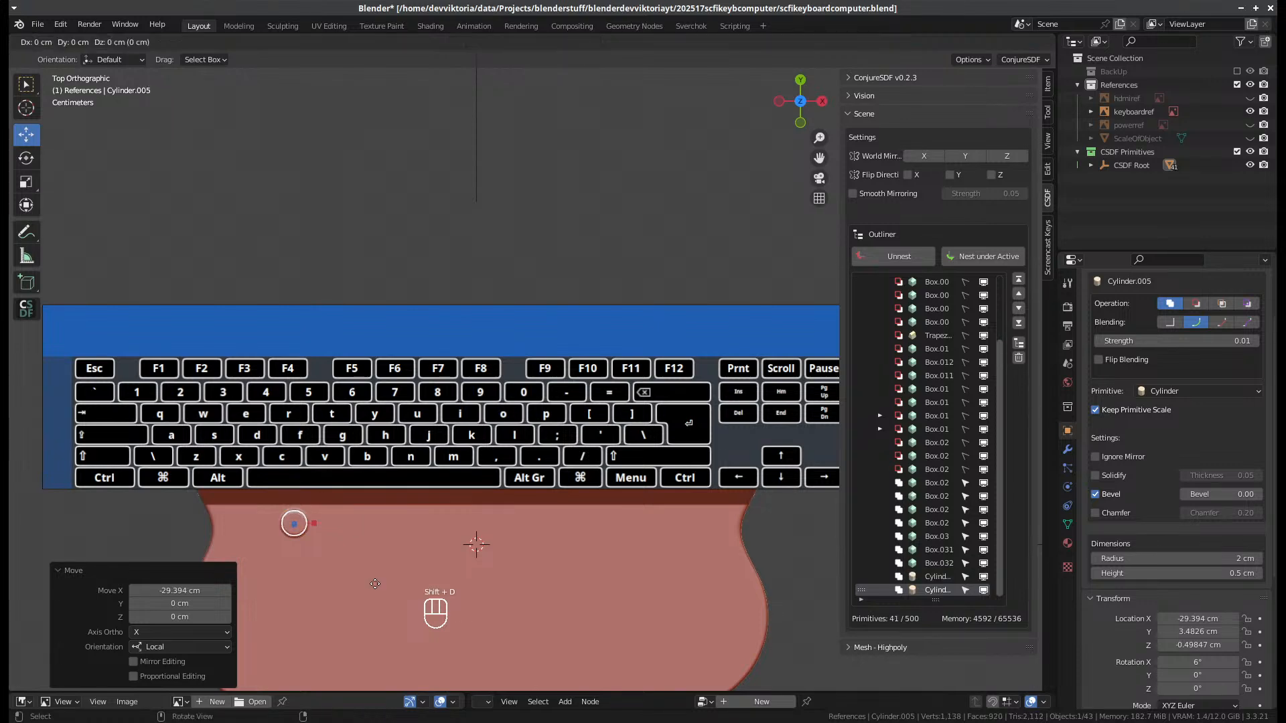
pyautogui.press('x')
pyautogui.click(407, 589)
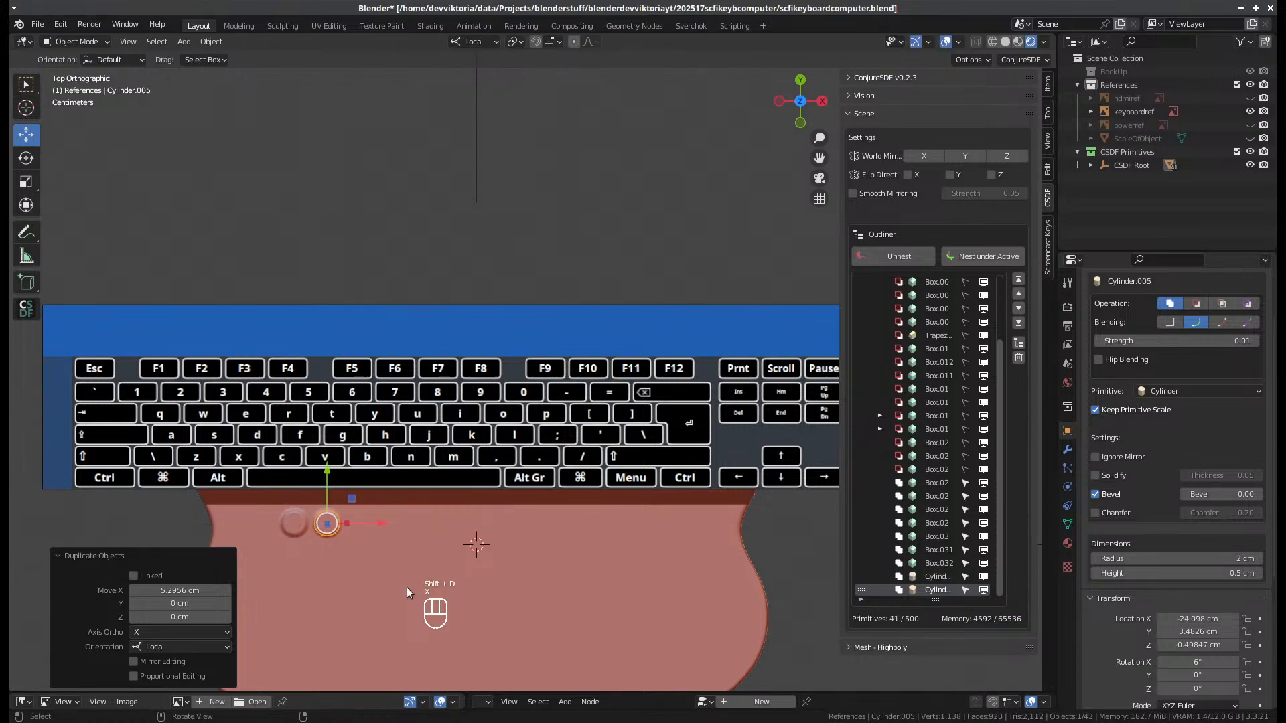
pyautogui.click(179, 591)
pyautogui.write('5')
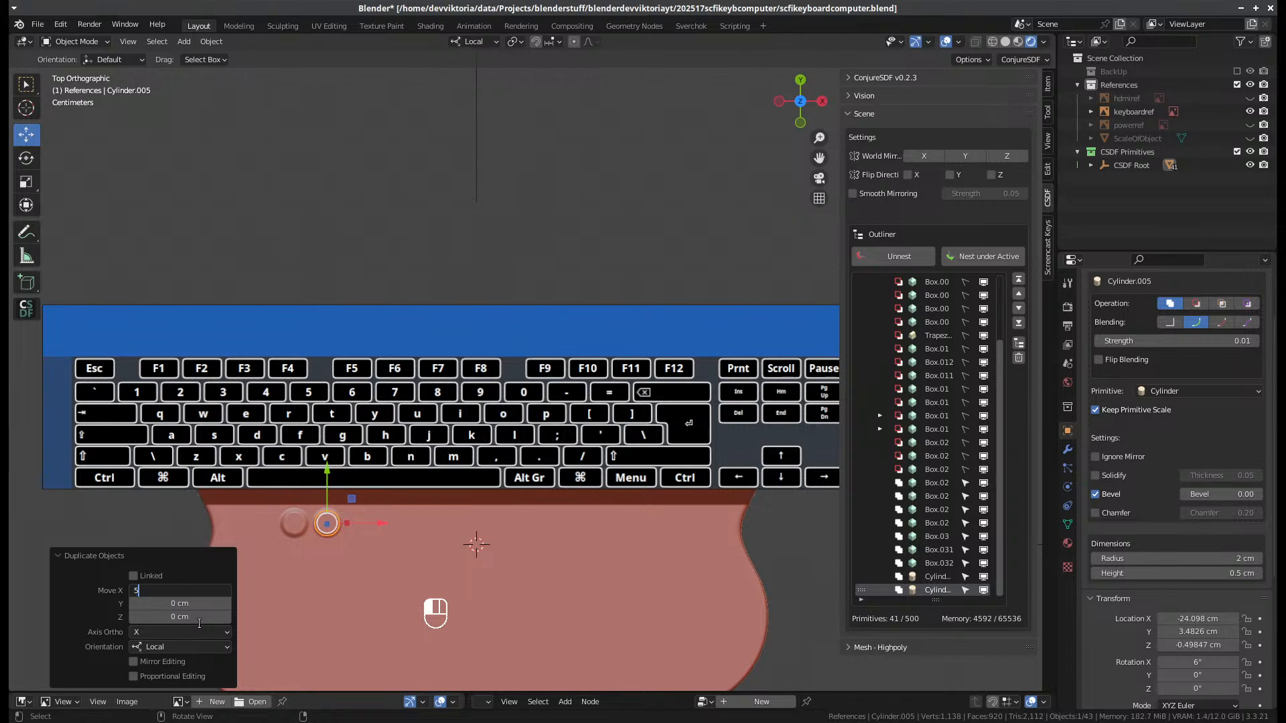
pyautogui.press('Return')
pyautogui.scroll(2, 311, 557)
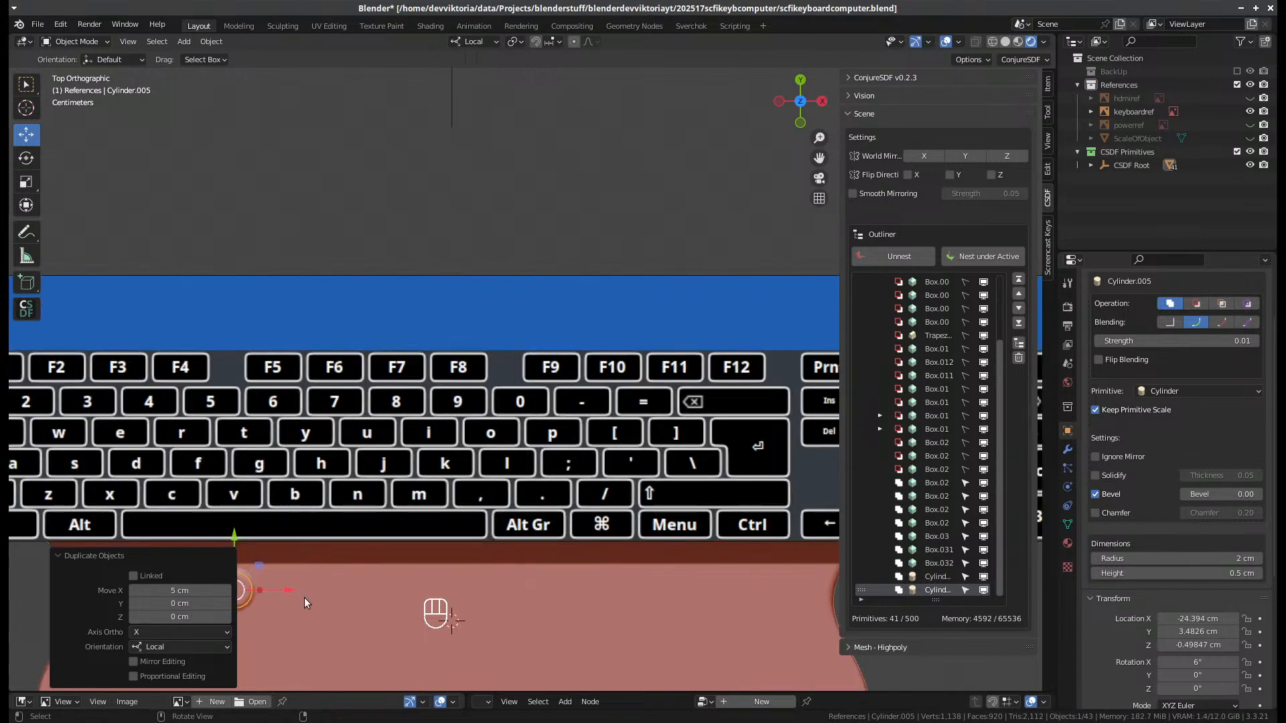
pyautogui.click(194, 590)
pyautogui.write('6')
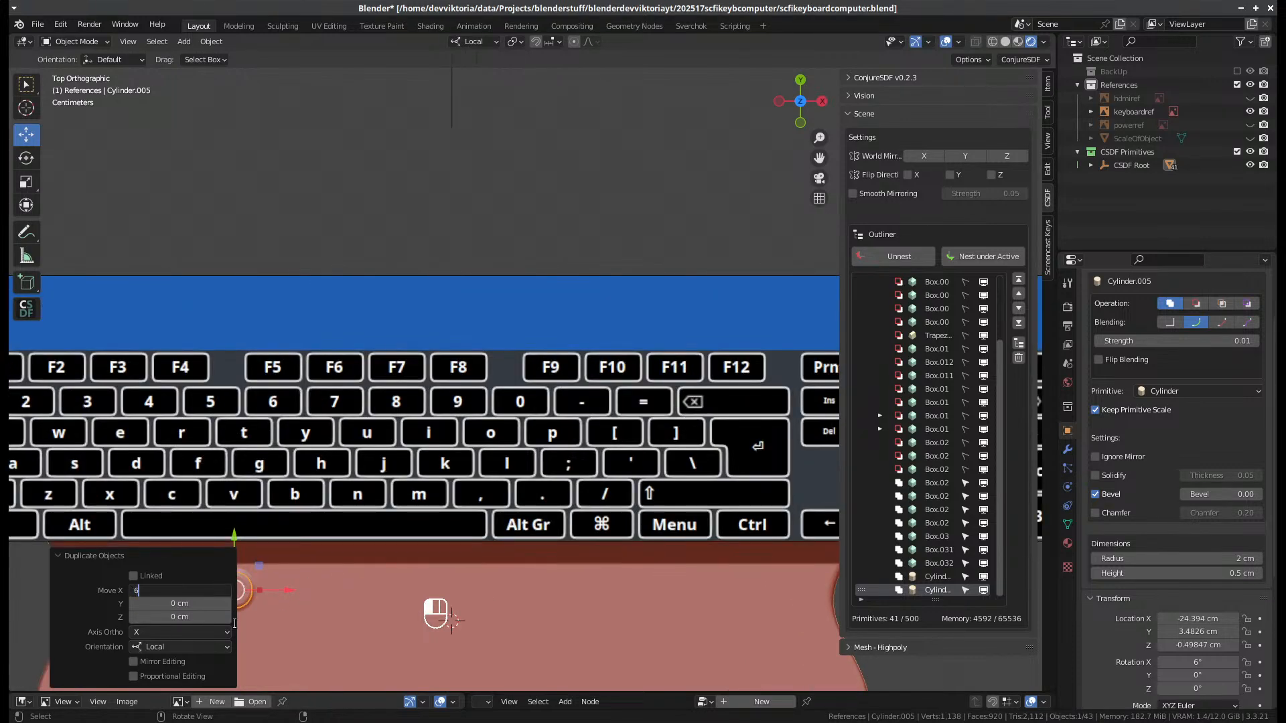
pyautogui.press('Return')
pyautogui.scroll(-2, 440, 578)
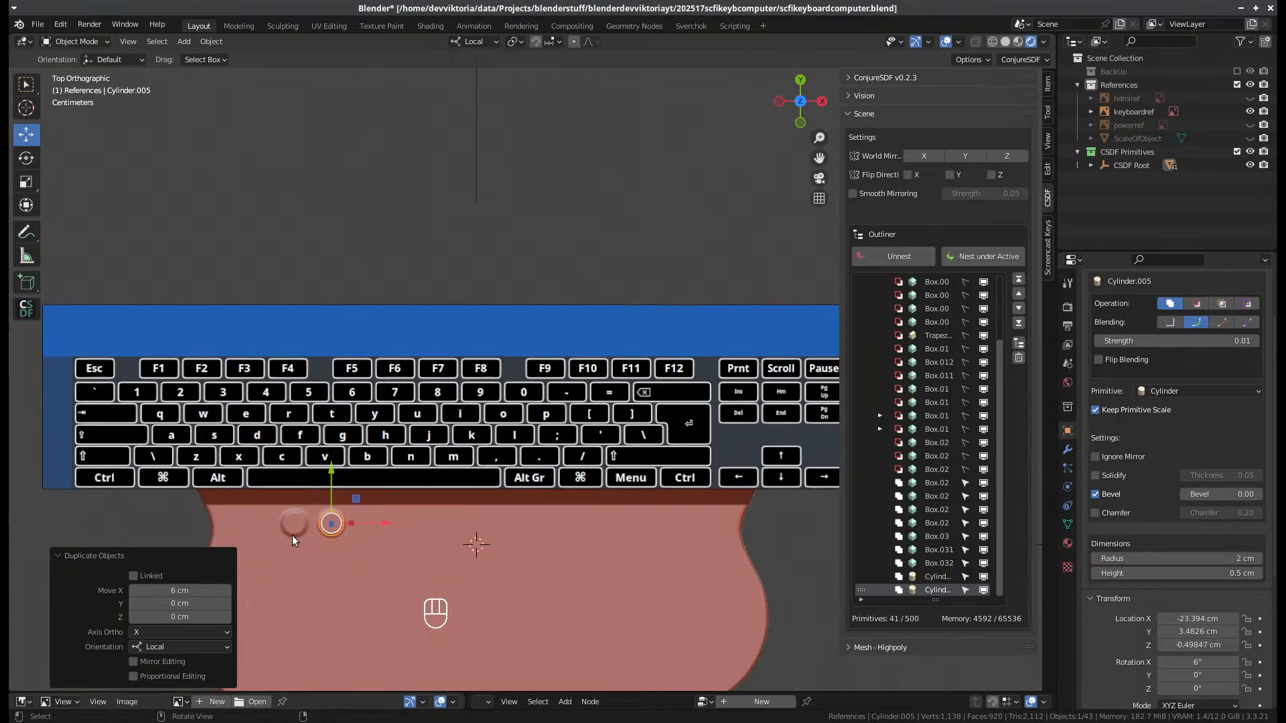
# - Nest the copied cylinder under the original, and duplicate the nested copy 6 cm further along its local X axis
pyautogui.keyDown('shift'); pyautogui.click(296, 521); pyautogui.keyUp('shift')
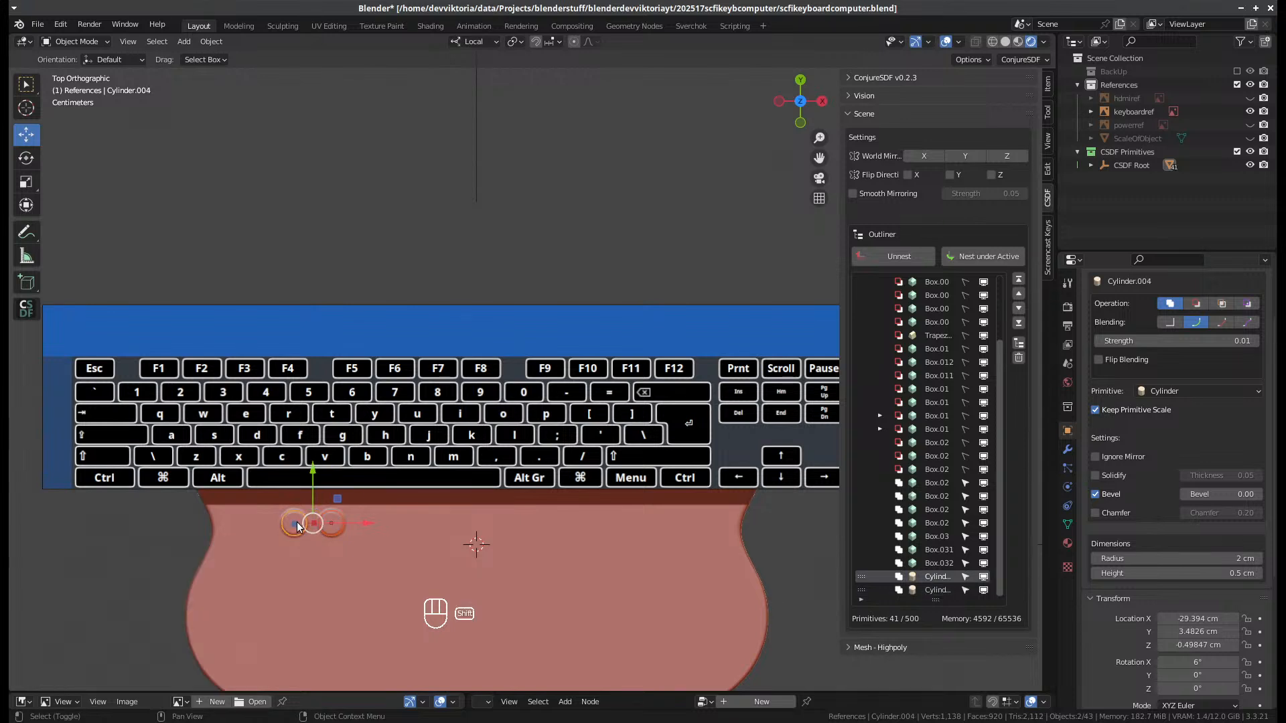
pyautogui.click(985, 259)
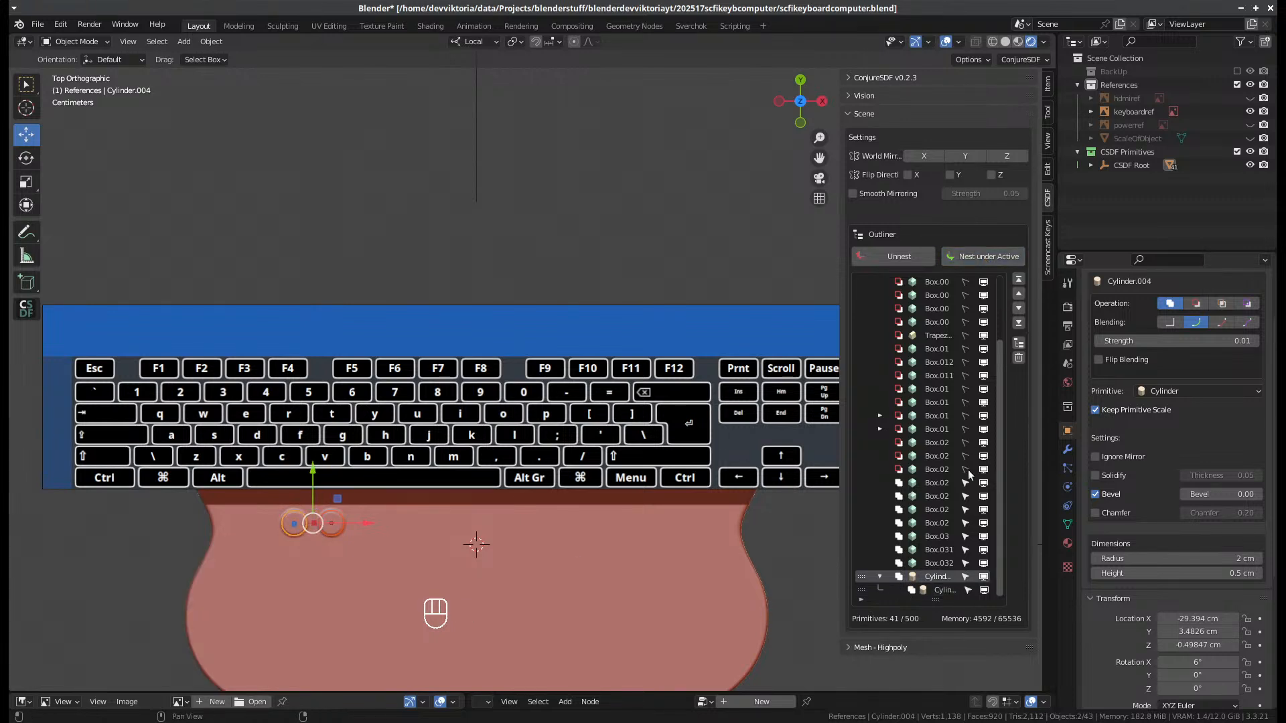
pyautogui.click(940, 592)
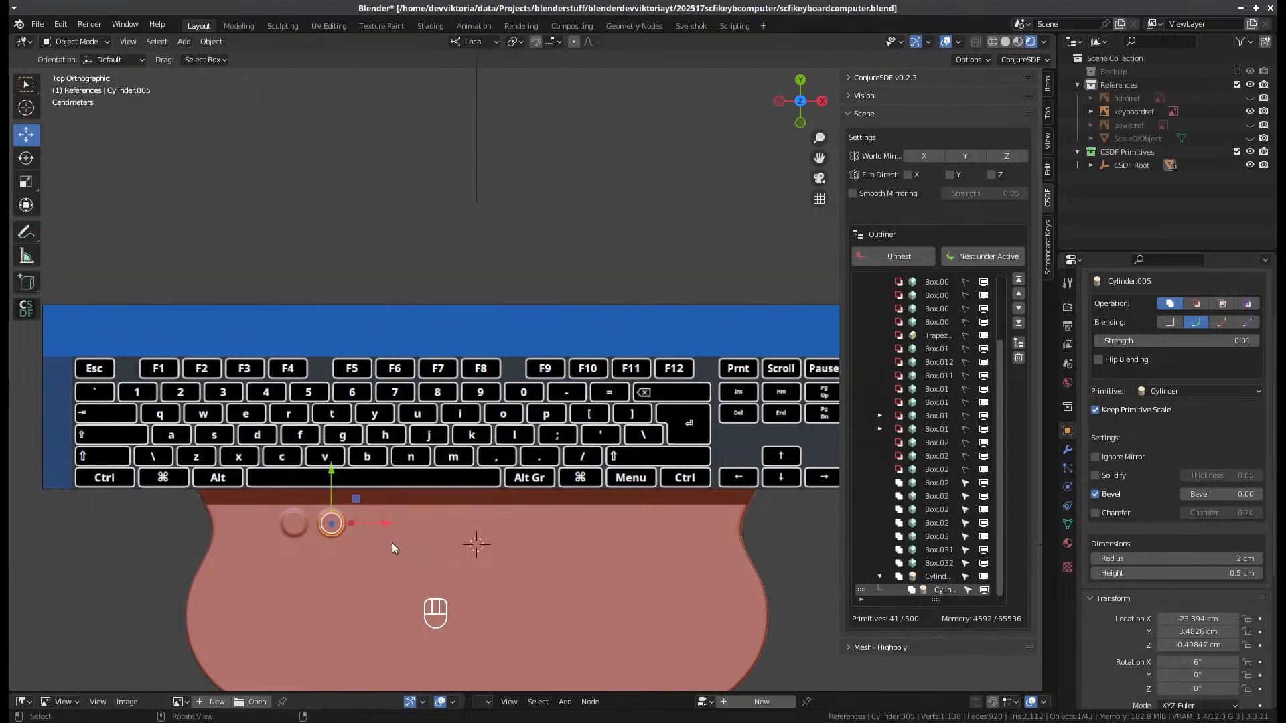
pyautogui.press('shift')
pyautogui.hotkey('shift', 'd')
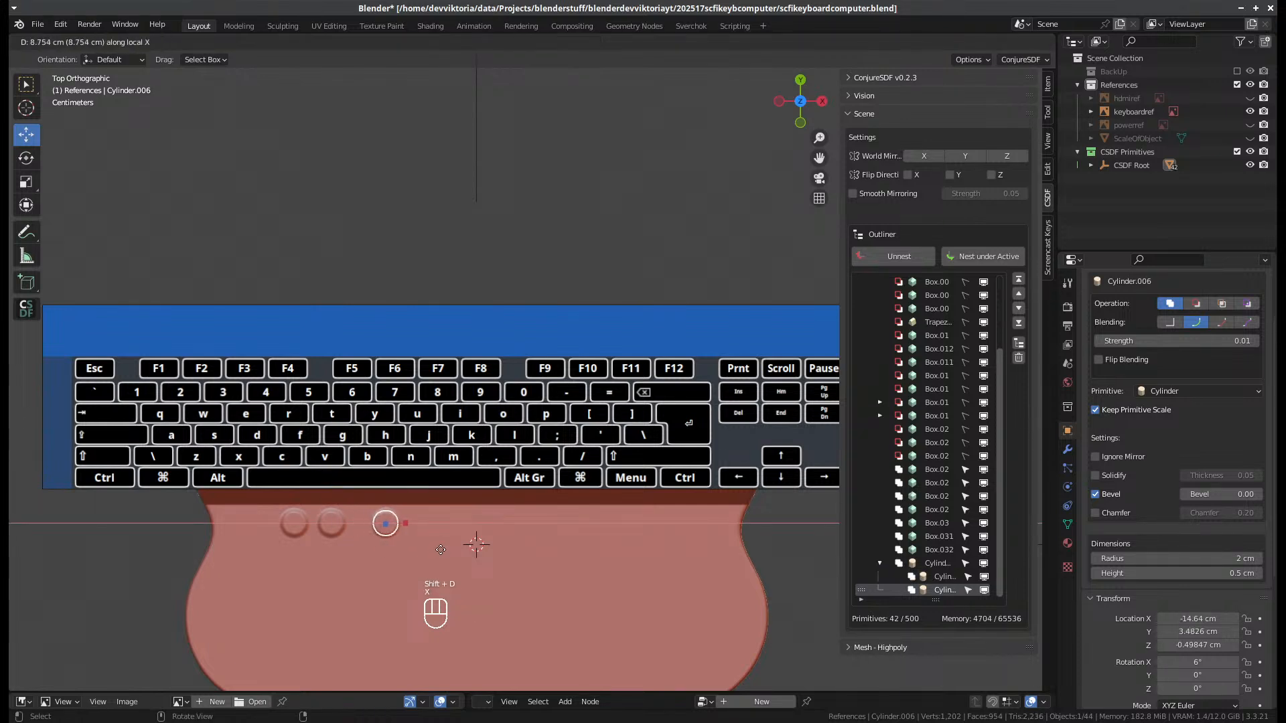
pyautogui.press('x')
pyautogui.press('KP_6')
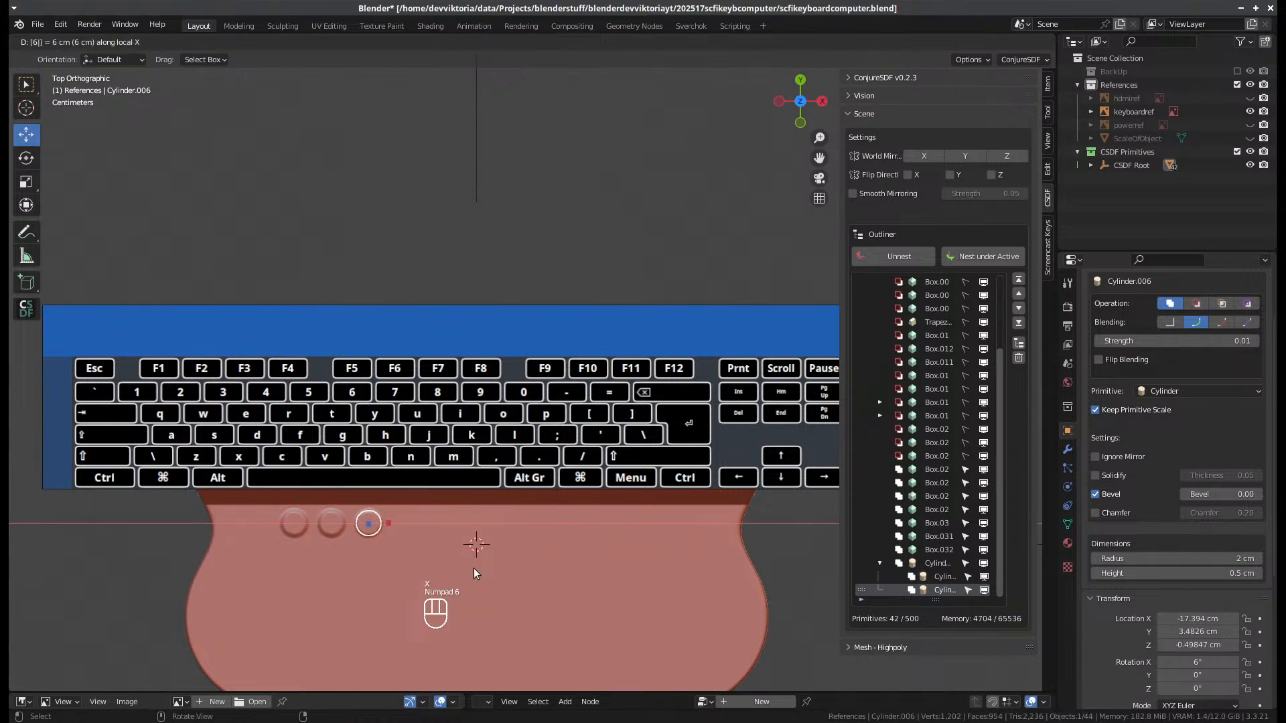
pyautogui.press('KP_Enter')
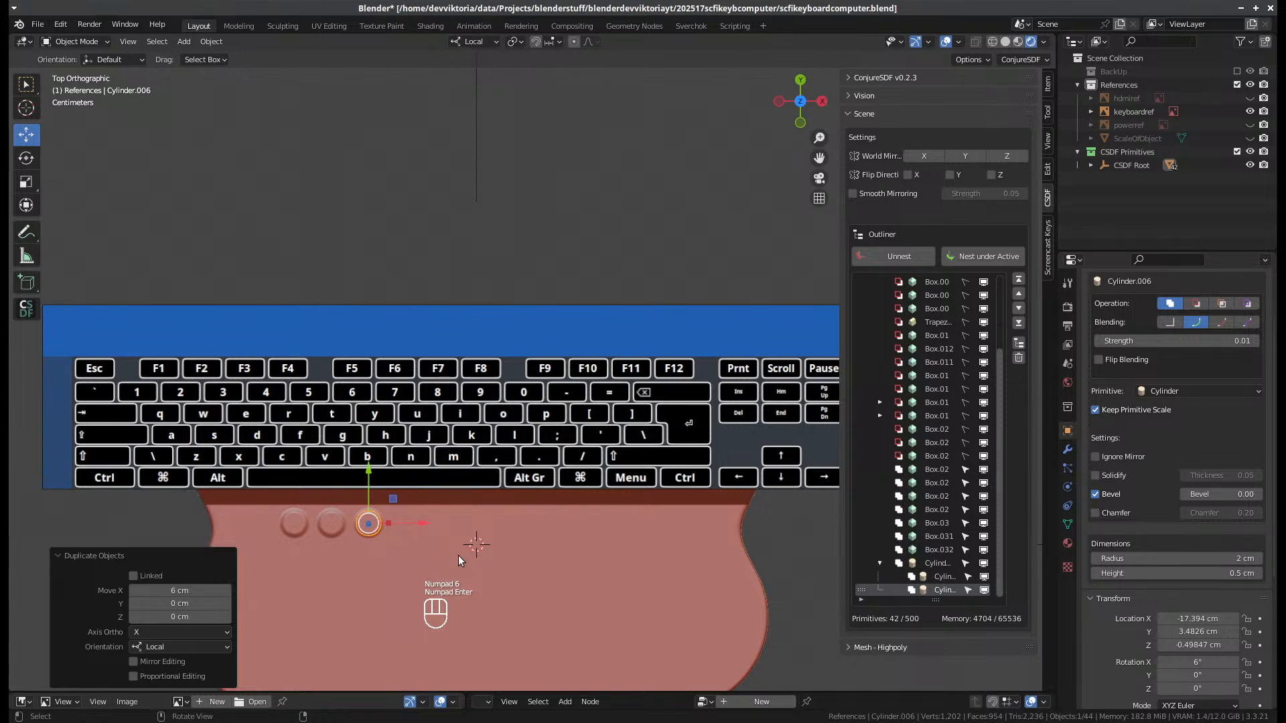
# - Duplicate the last two cylinders of the row together by 12 cm along their local X axis
pyautogui.keyDown('shift'); pyautogui.click(347, 527); pyautogui.keyUp('shift')
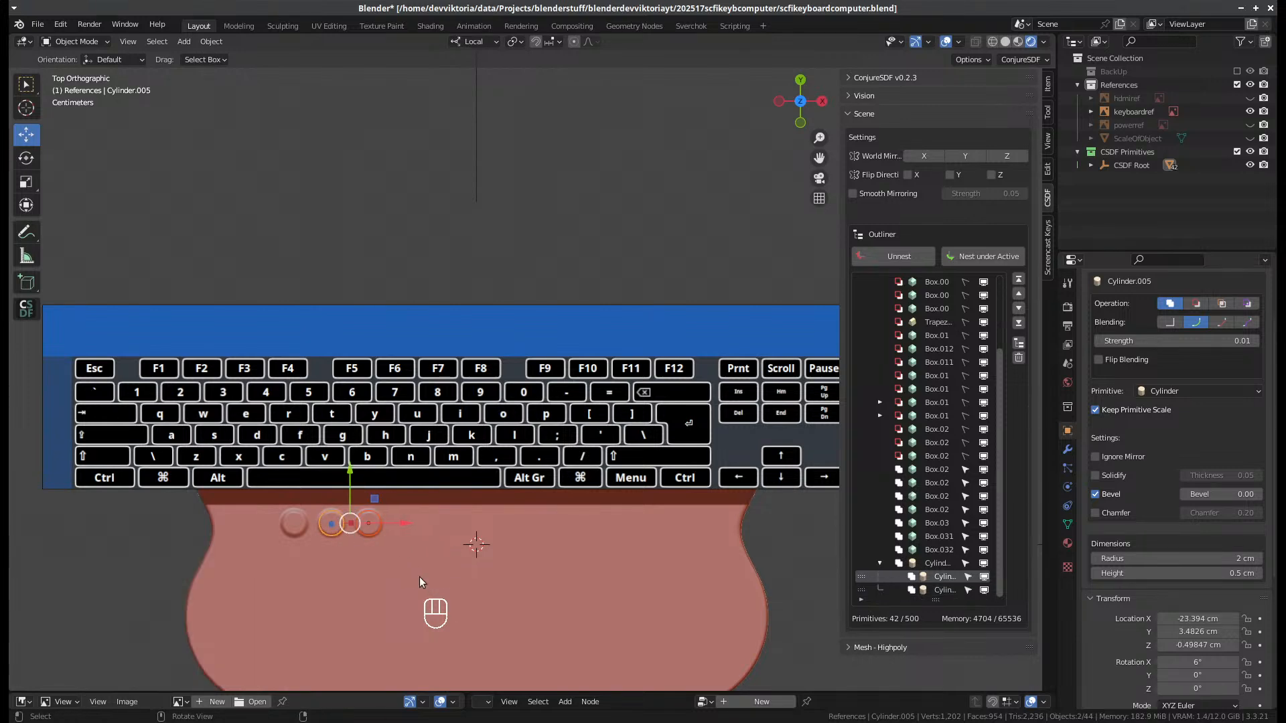
pyautogui.hotkey('shift', 'd')
pyautogui.press('x')
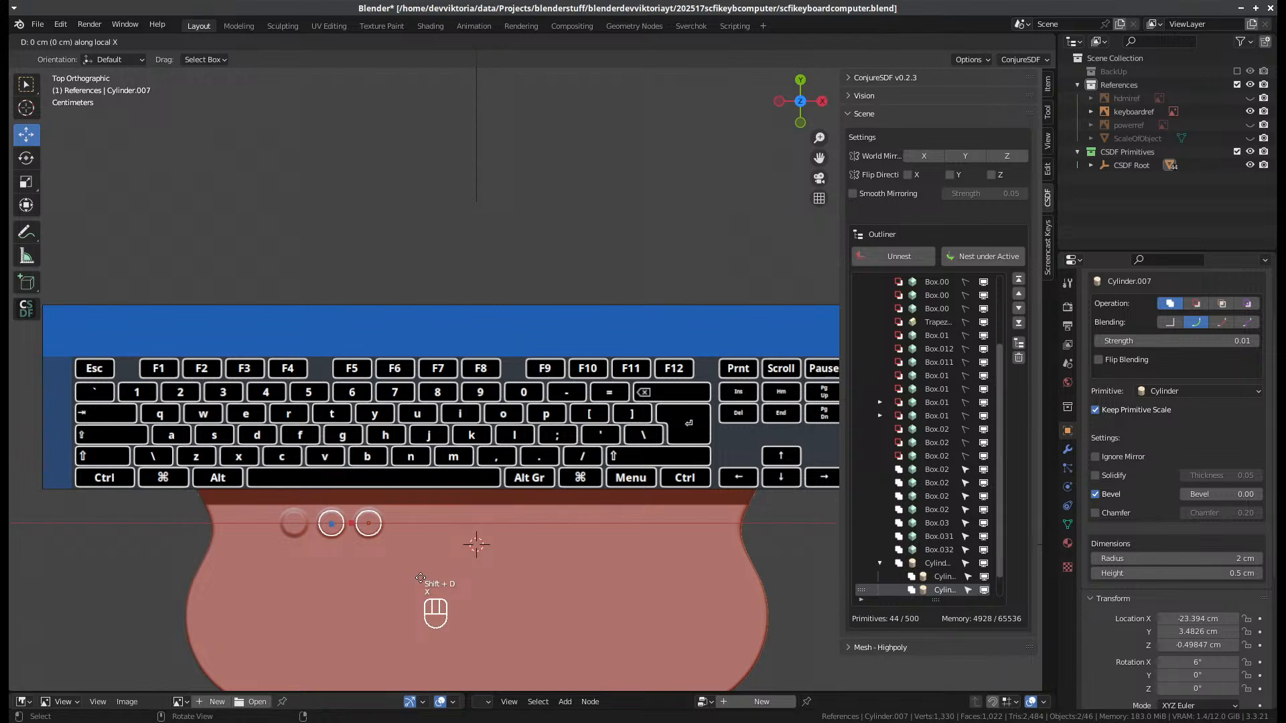
pyautogui.press('KP_1')
pyautogui.press('KP_2')
pyautogui.press('KP_Enter')
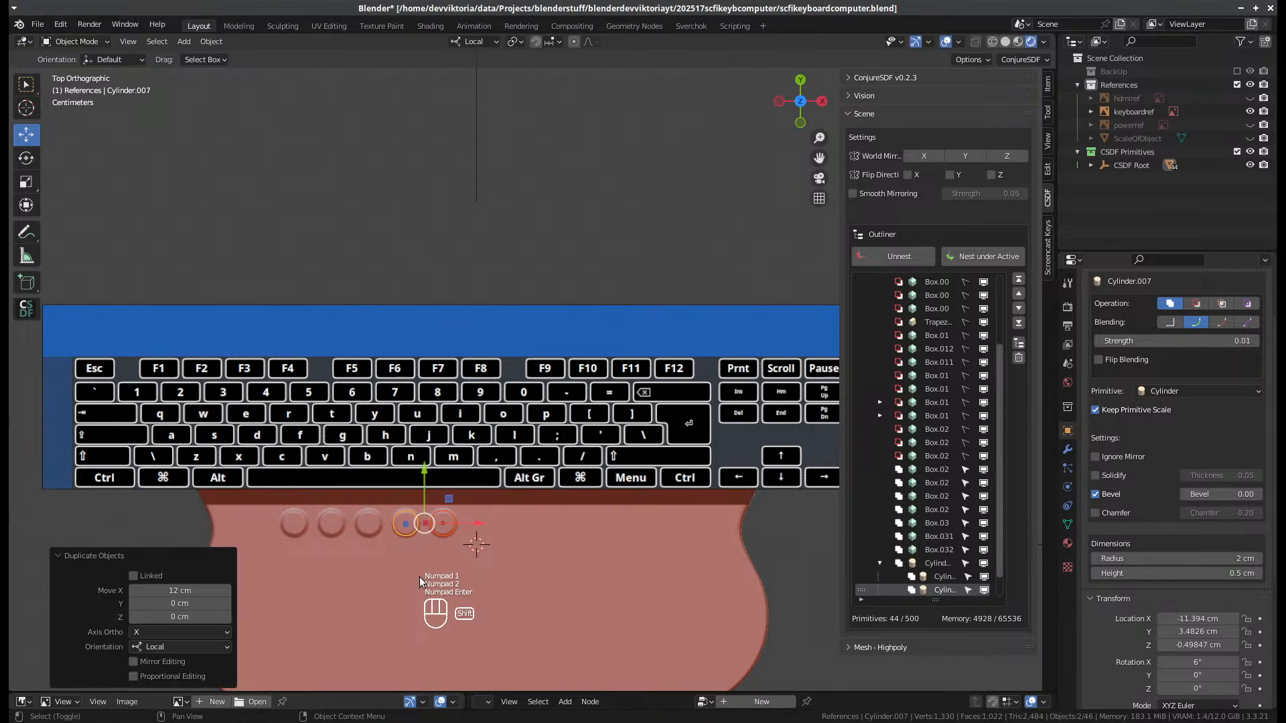
# - Repeat the 12 cm duplication of the cylinder pair three more times to extend the row to eleven cylinders
pyautogui.hotkey('shift', 'r')
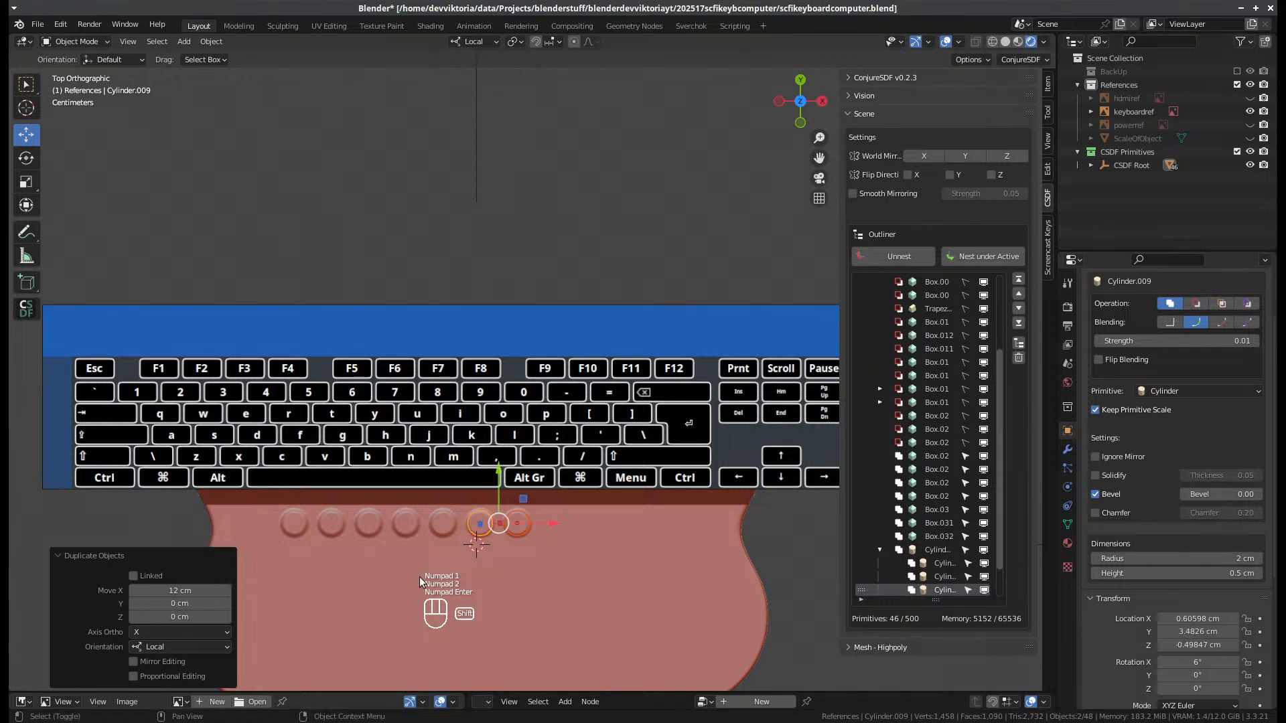
pyautogui.hotkey('shift', 'r')
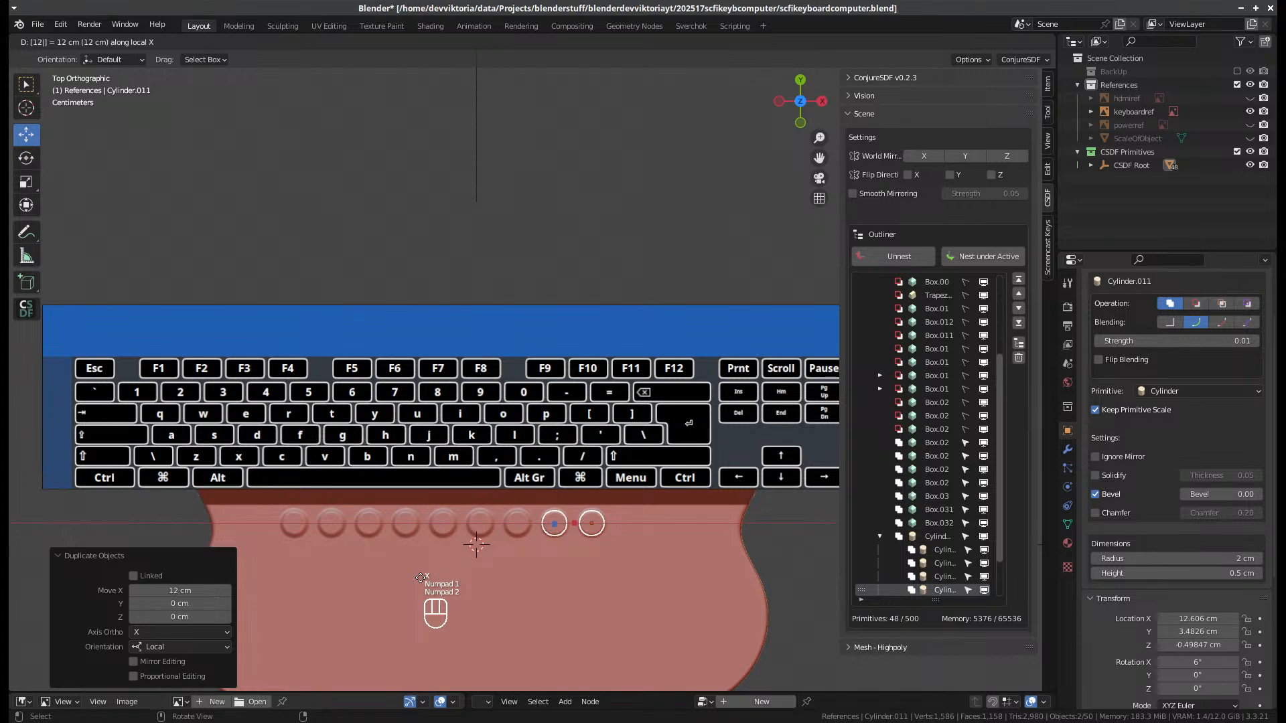
pyautogui.press('Return')
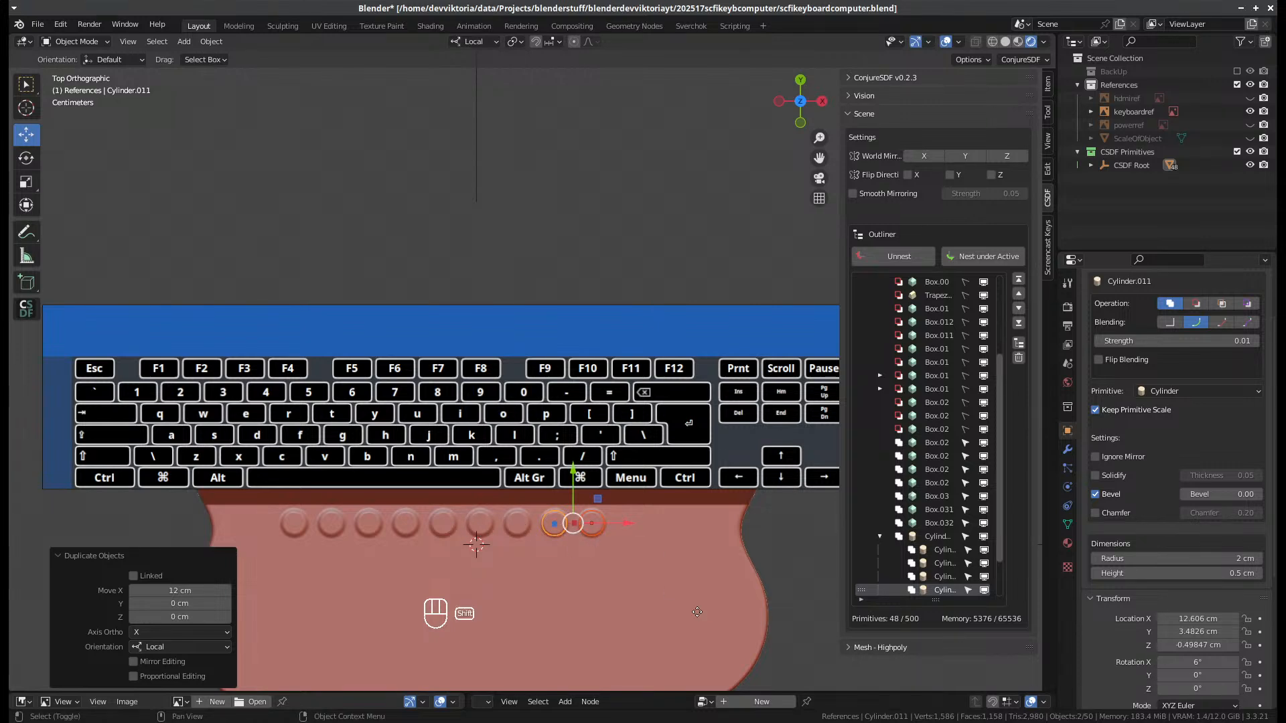
pyautogui.hotkey('shift', 'd')
pyautogui.press('KP_Enter')
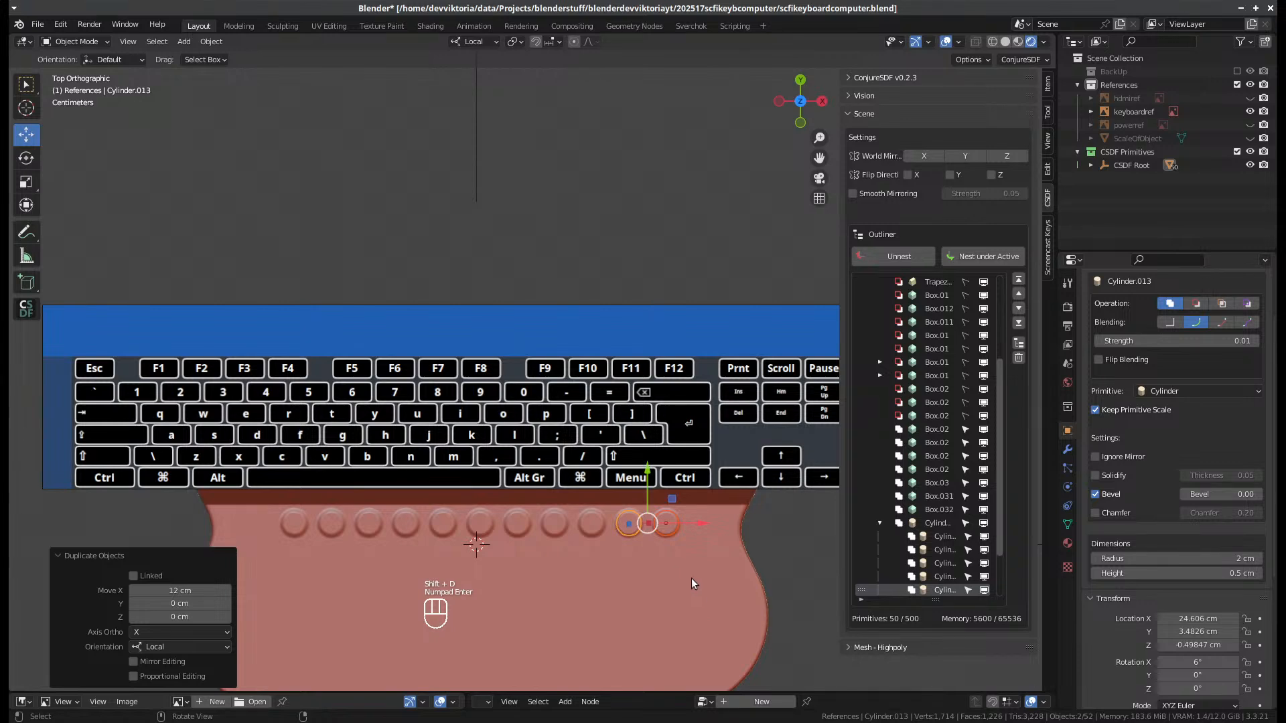
# - Duplicate only the last cylinder of the row by 6 cm along its local X axis
pyautogui.click(667, 534)
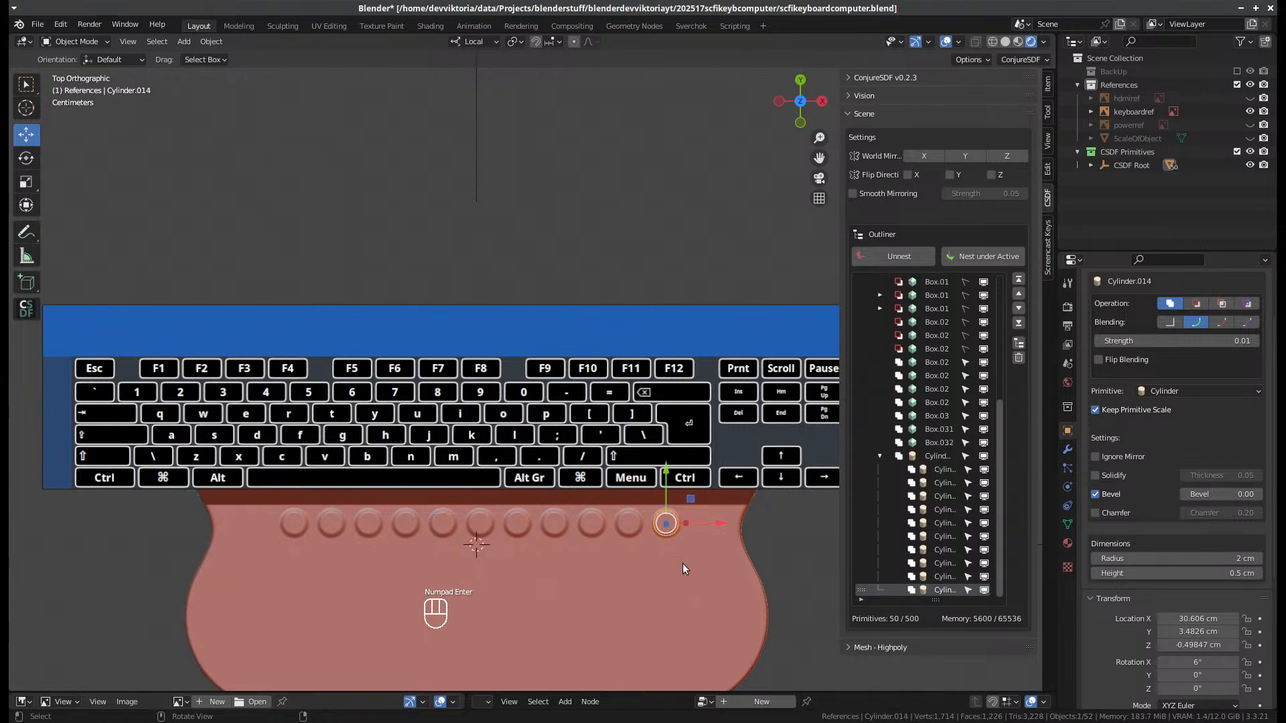
pyautogui.hotkey('shift', 'd')
pyautogui.press('KP_6')
pyautogui.press('KP_Enter')
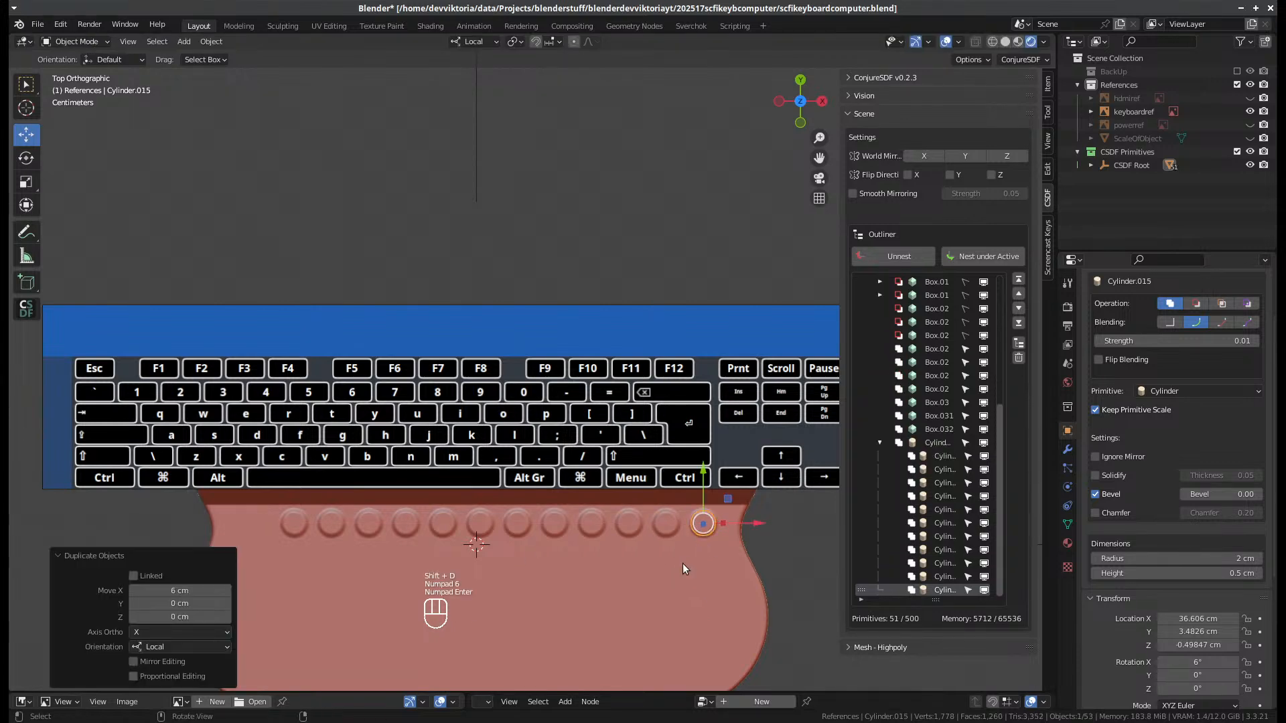
# - Shift the whole cylinder row about -3.24 cm along local X and about -0.43 cm along local Y to center it
pyautogui.keyDown('shift'); pyautogui.click(300, 525); pyautogui.keyUp('shift')
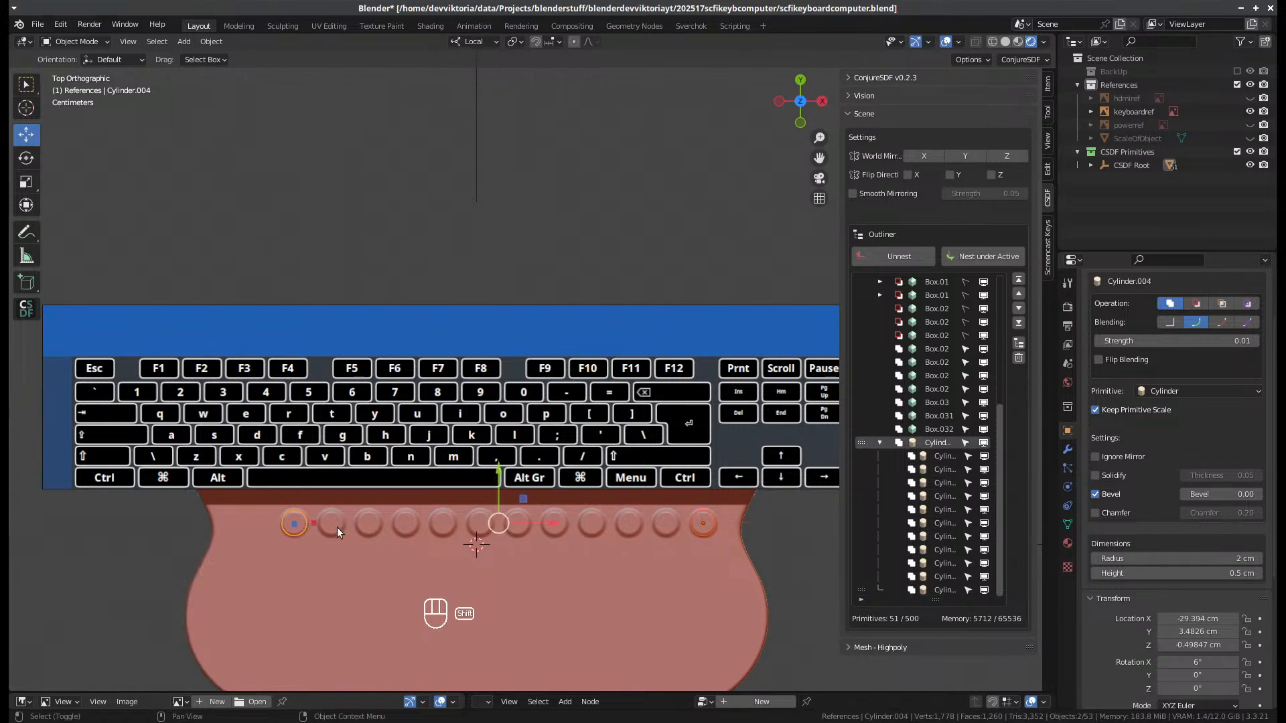
pyautogui.moveTo(728, 550); pyautogui.dragTo(291, 506)
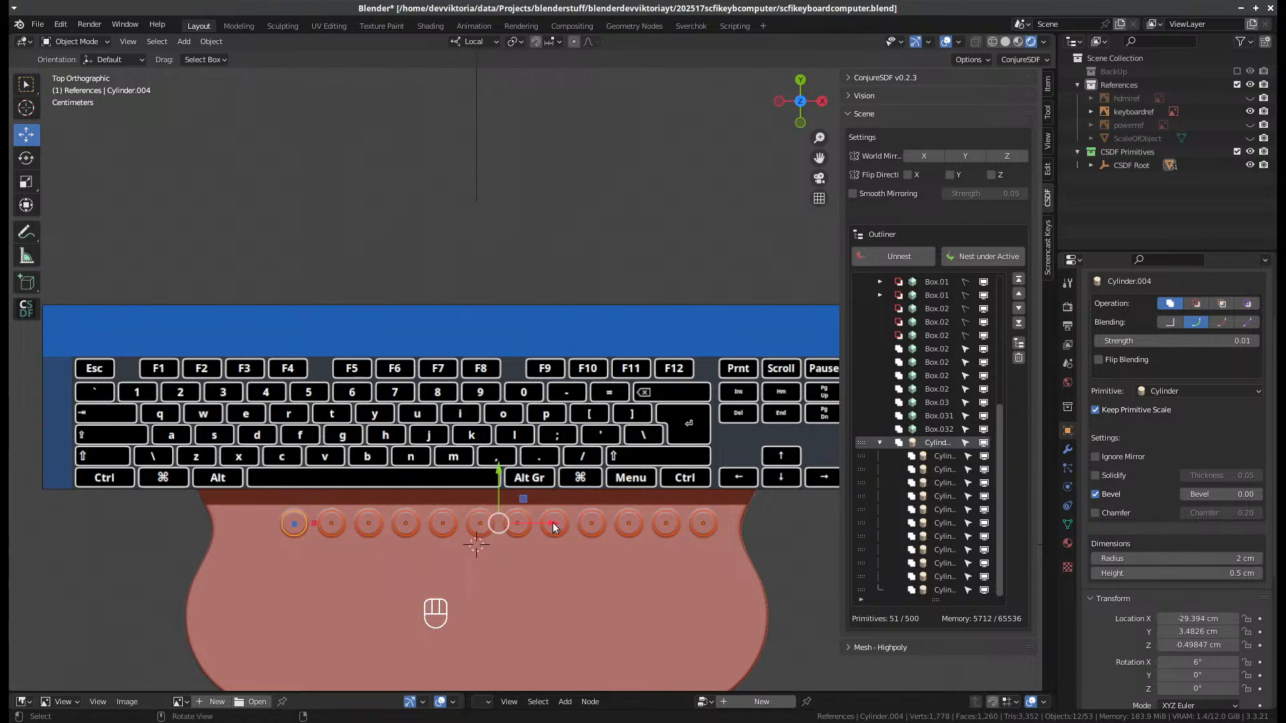
pyautogui.moveTo(553, 527); pyautogui.dragTo(531, 529)
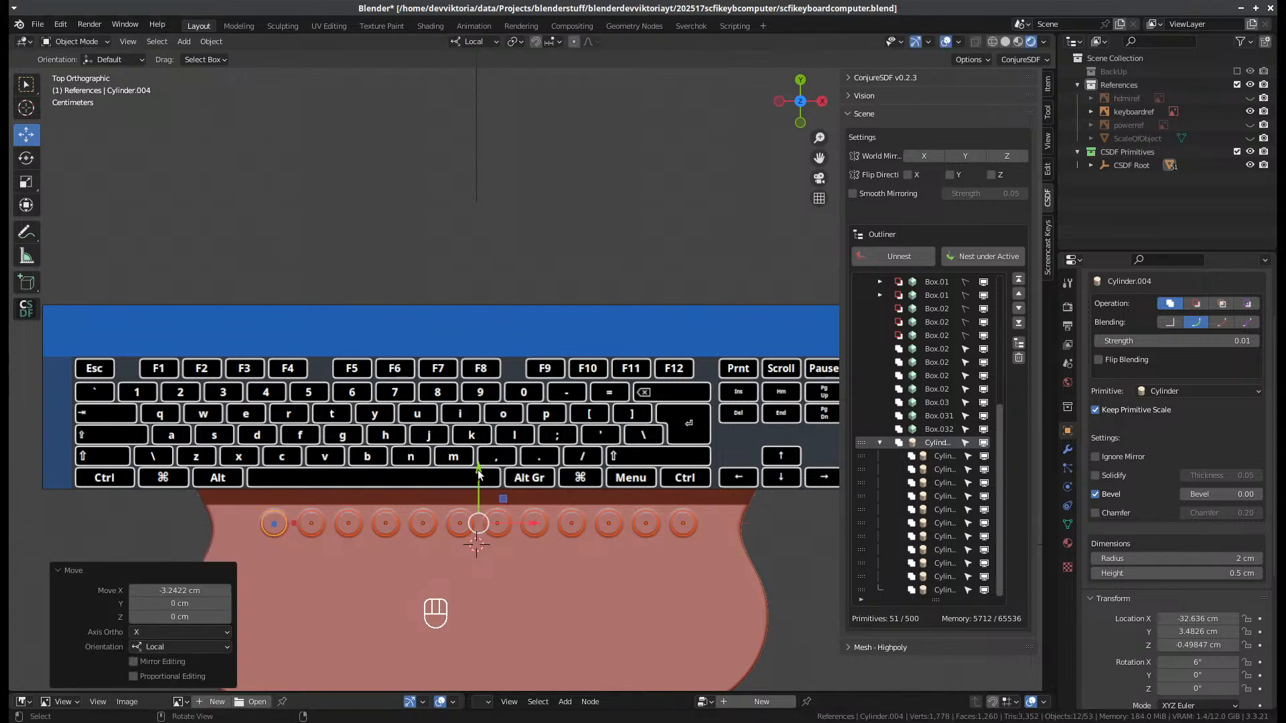
pyautogui.moveTo(479, 473); pyautogui.dragTo(479, 477)
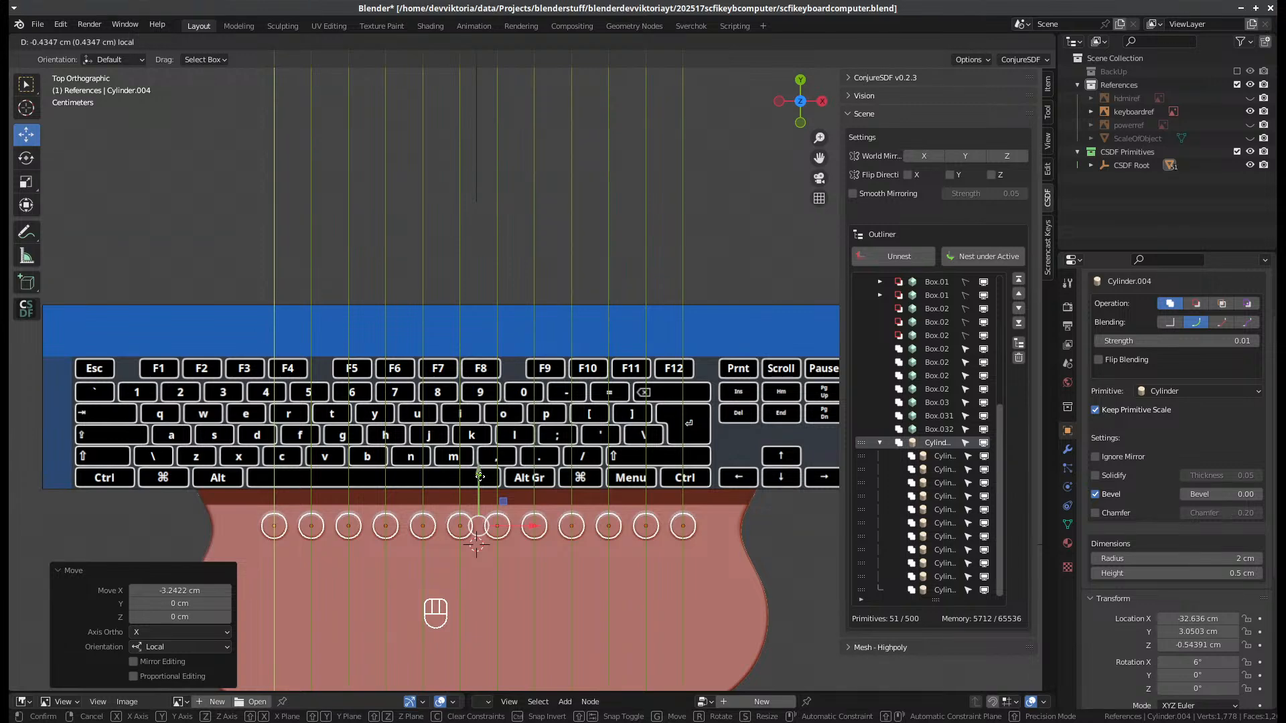
pyautogui.moveTo(479, 476); pyautogui.dragTo(480, 477)
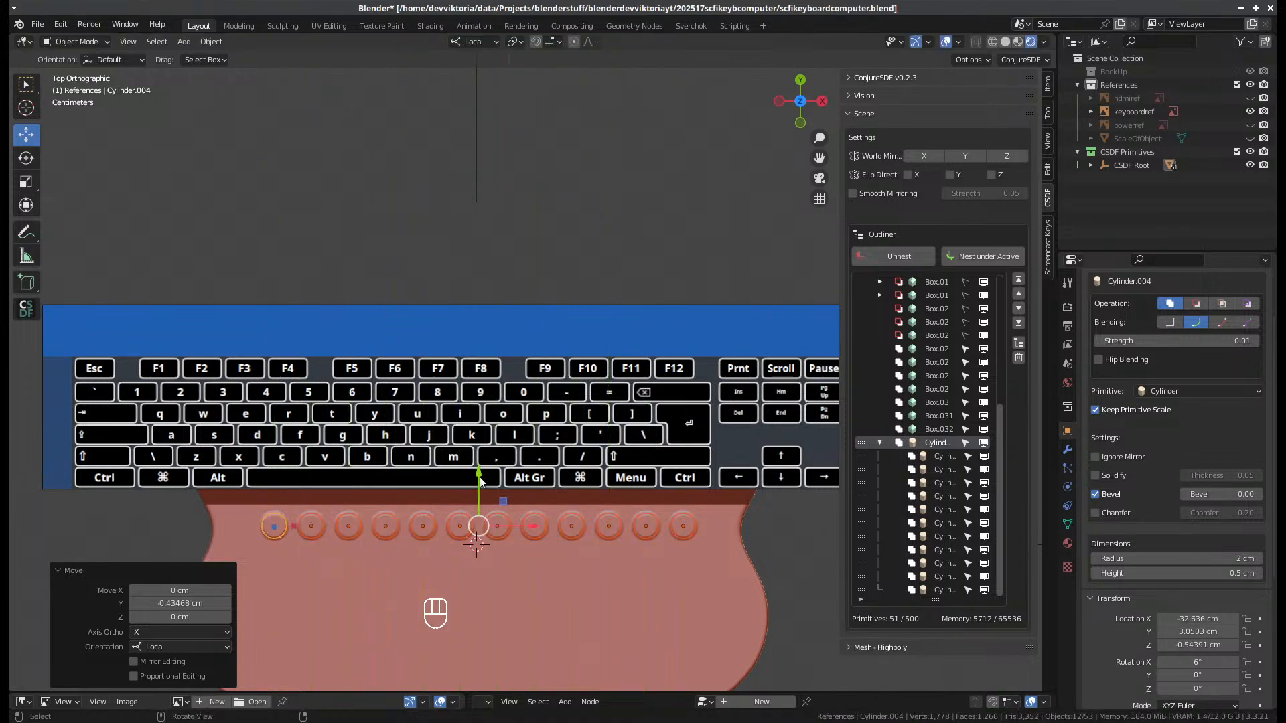
# - Duplicate the whole cylinder row with an offset of -6 cm along local Y, and check the second row from the side
pyautogui.scroll(-1, 465, 568)
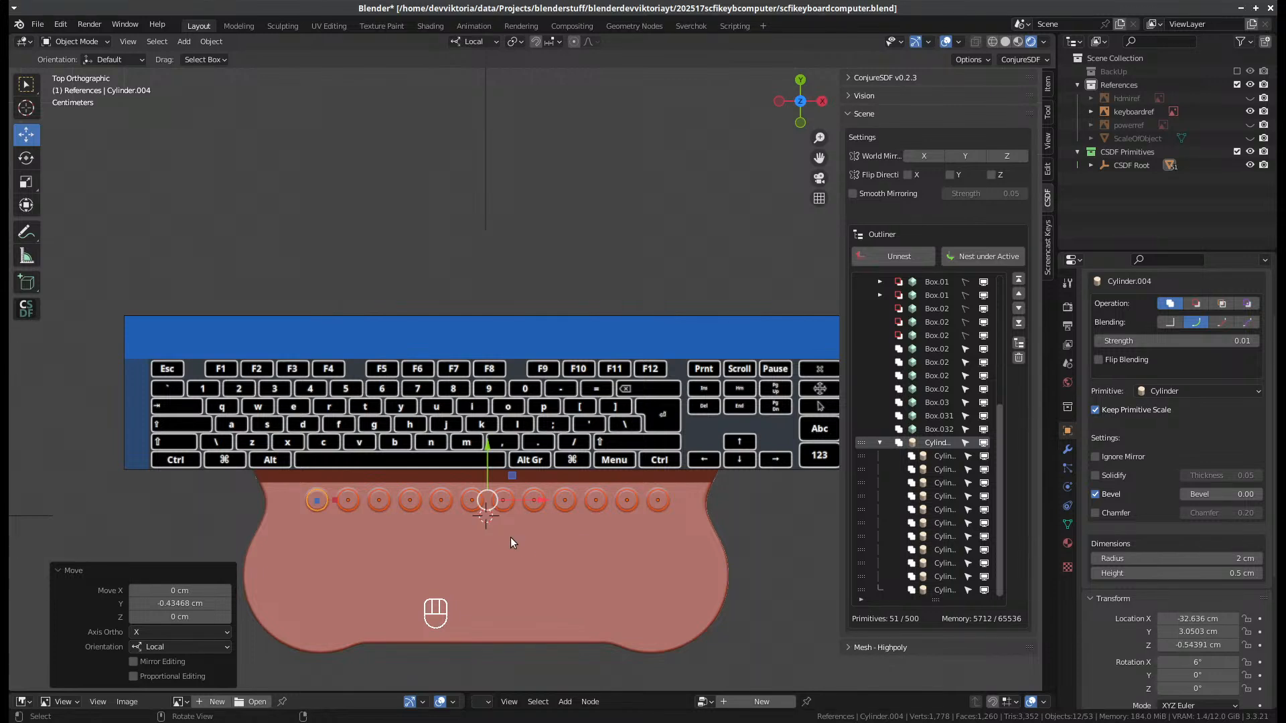
pyautogui.press('shift')
pyautogui.hotkey('shift', 'd')
pyautogui.press('y')
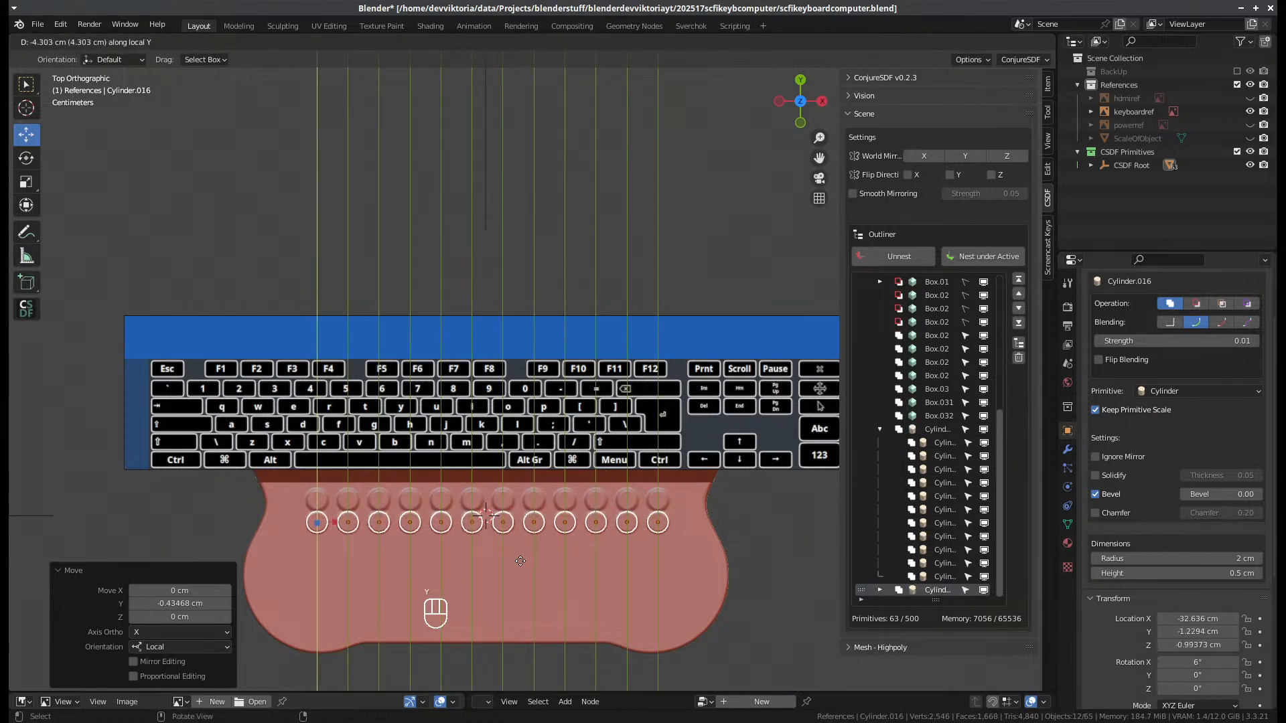
pyautogui.click(522, 568)
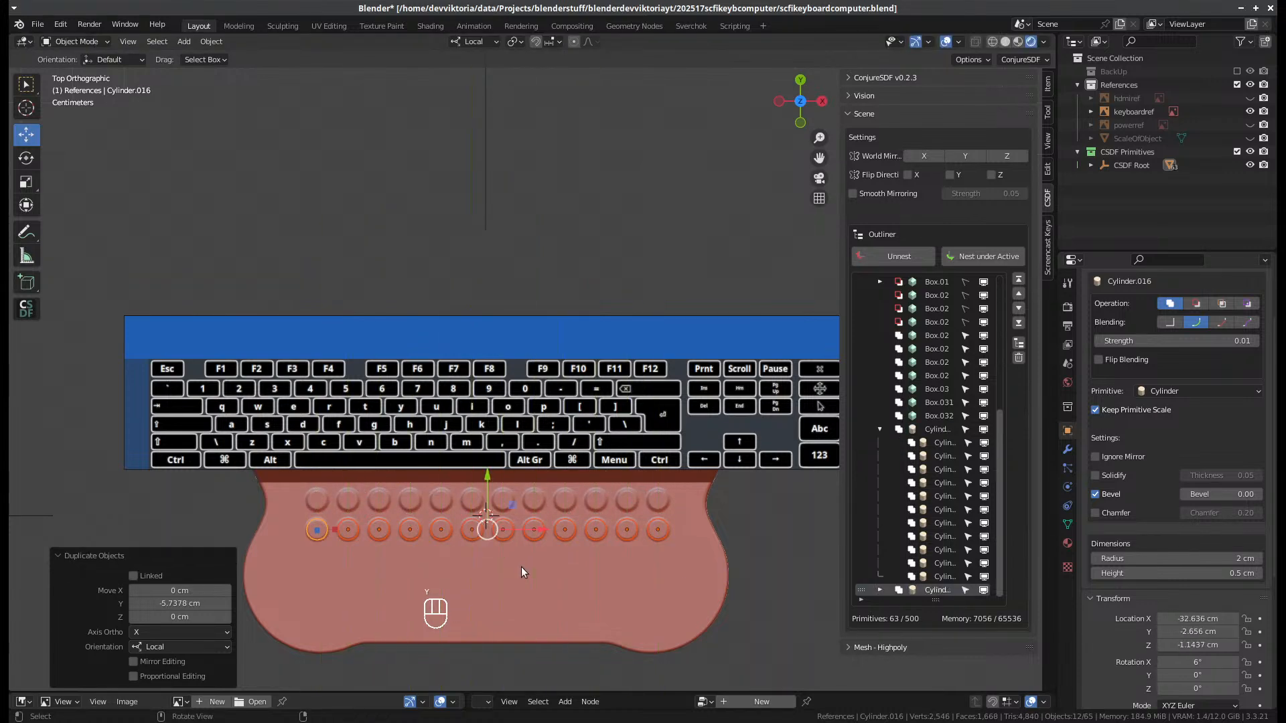
pyautogui.click(199, 606)
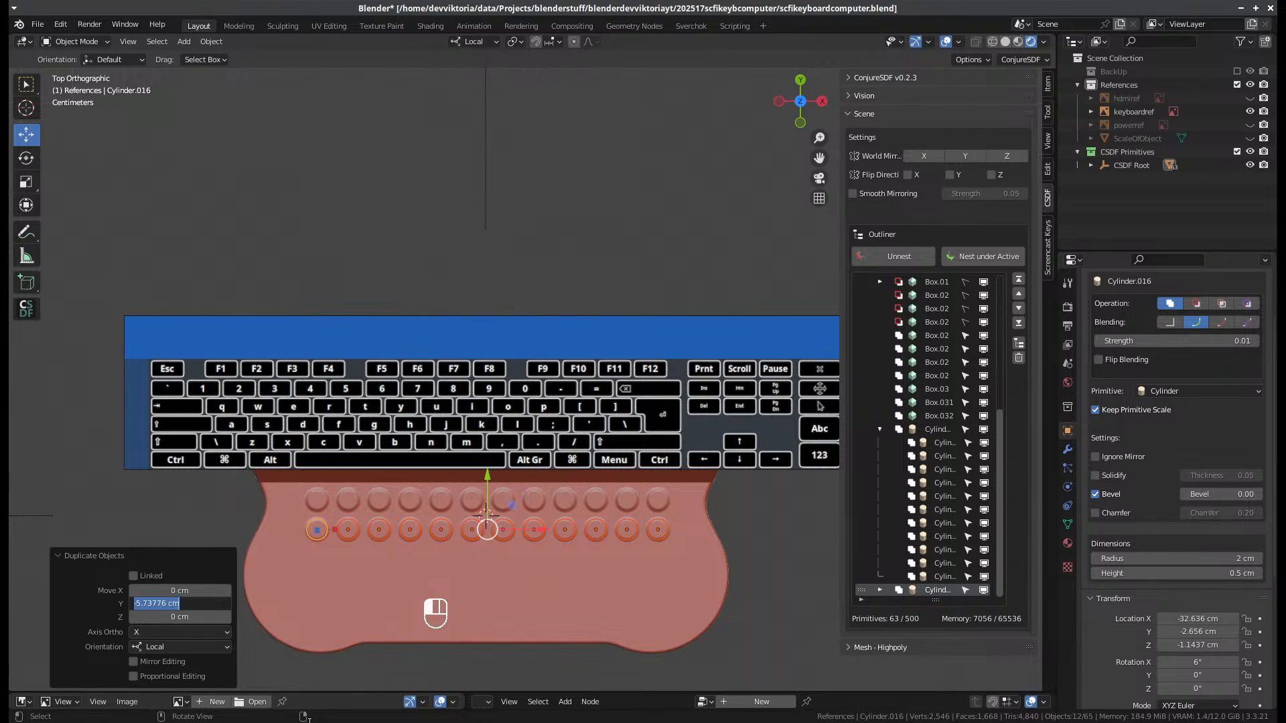
pyautogui.write('-6')
pyautogui.press('Return')
pyautogui.moveTo(407, 613); pyautogui.dragTo(326, 447, button='middle')
pyautogui.scroll(2, 339, 389)
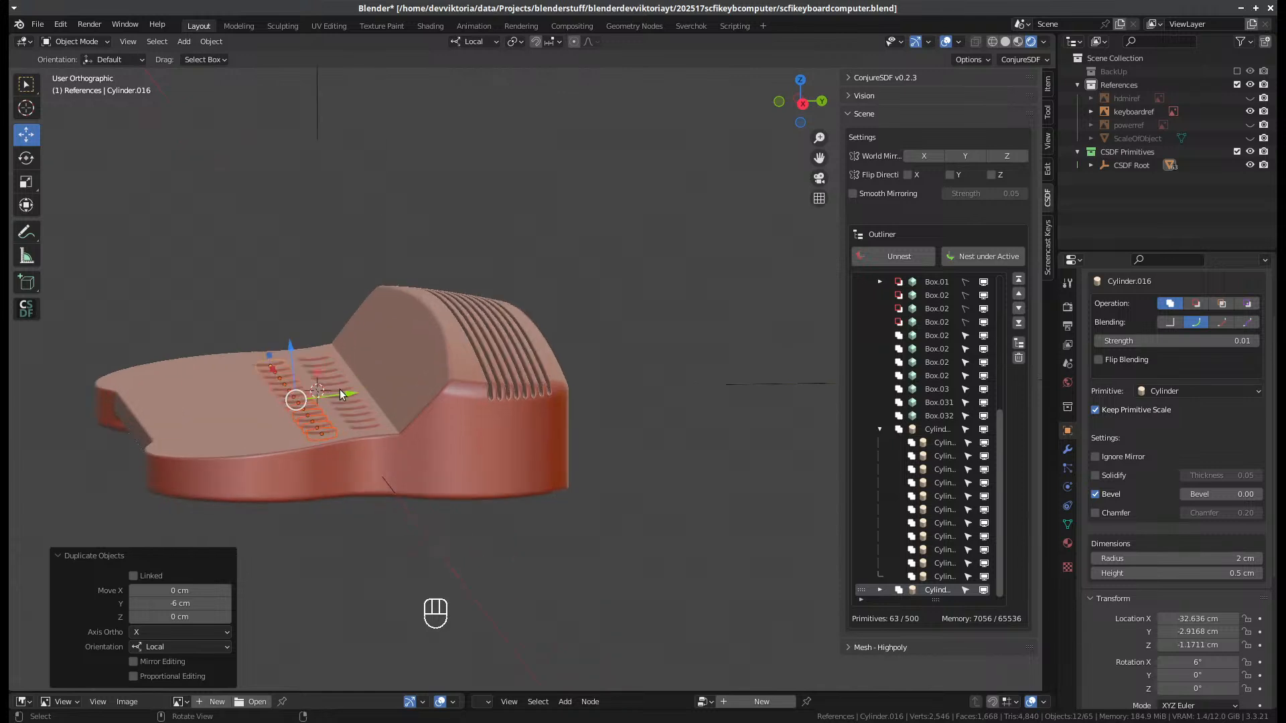
pyautogui.press('KP_3')
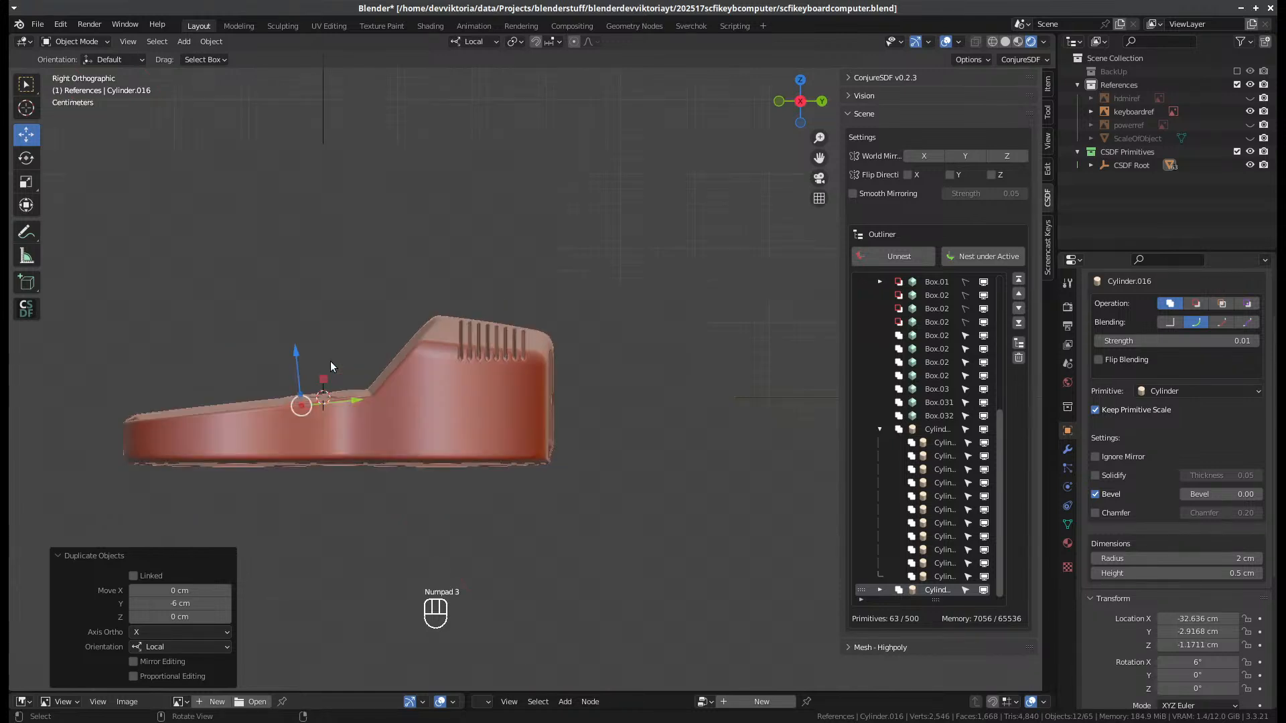
# - Duplicate the second cylinder row by -6 cm along local Y to add a third row on the sloped surface
pyautogui.moveTo(341, 307); pyautogui.dragTo(382, 405, button='middle')
pyautogui.press('KP_3')
pyautogui.scroll(2, 320, 352)
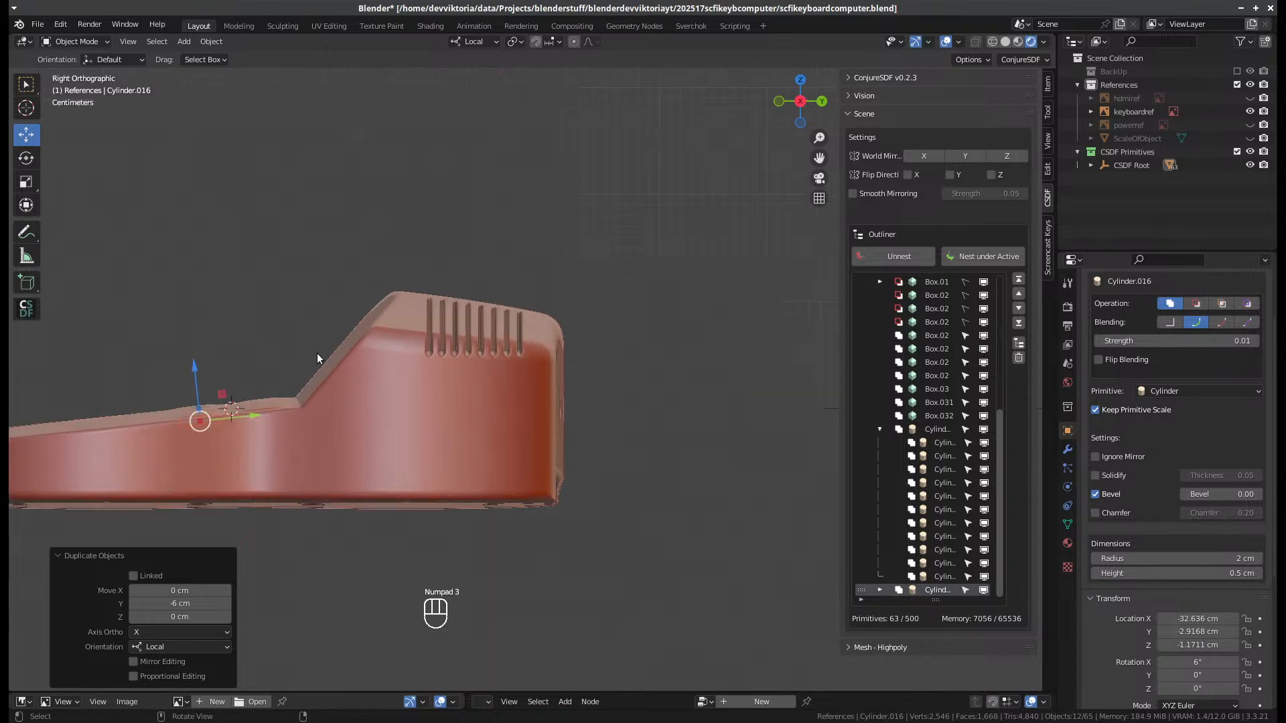
pyautogui.moveTo(192, 359); pyautogui.dragTo(500, 123, button='middle')
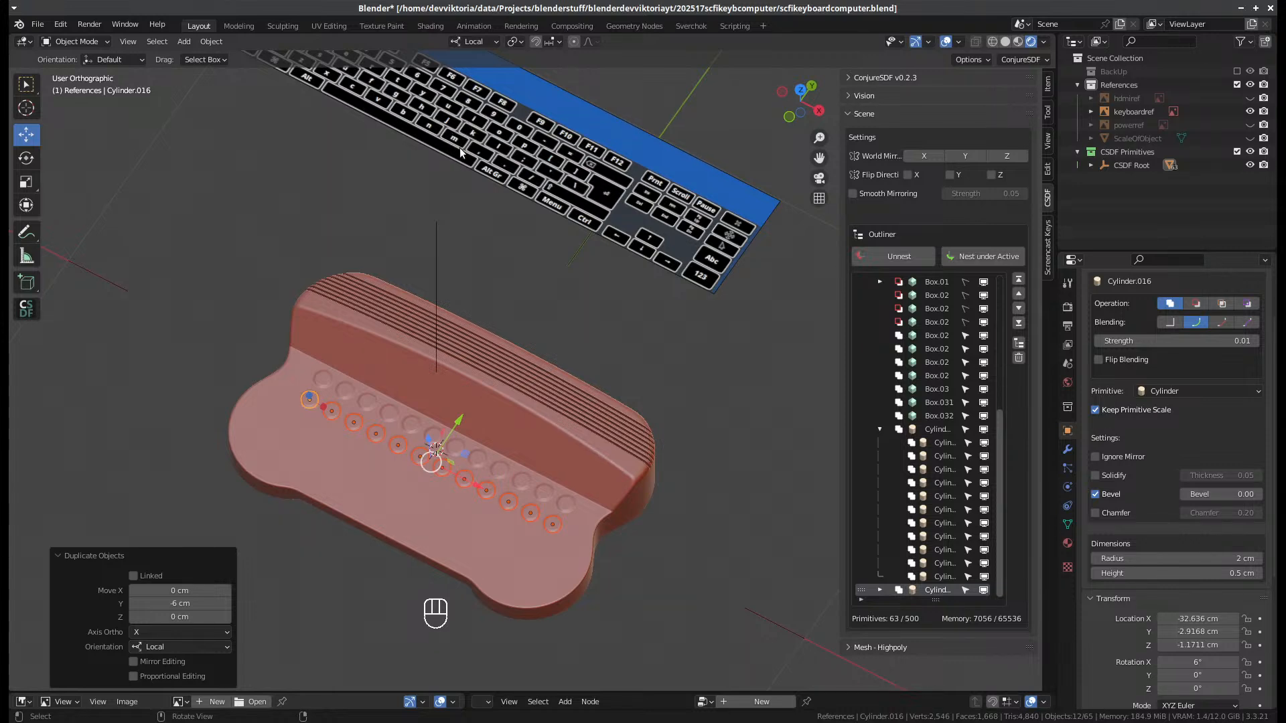
pyautogui.scroll(1, 347, 459)
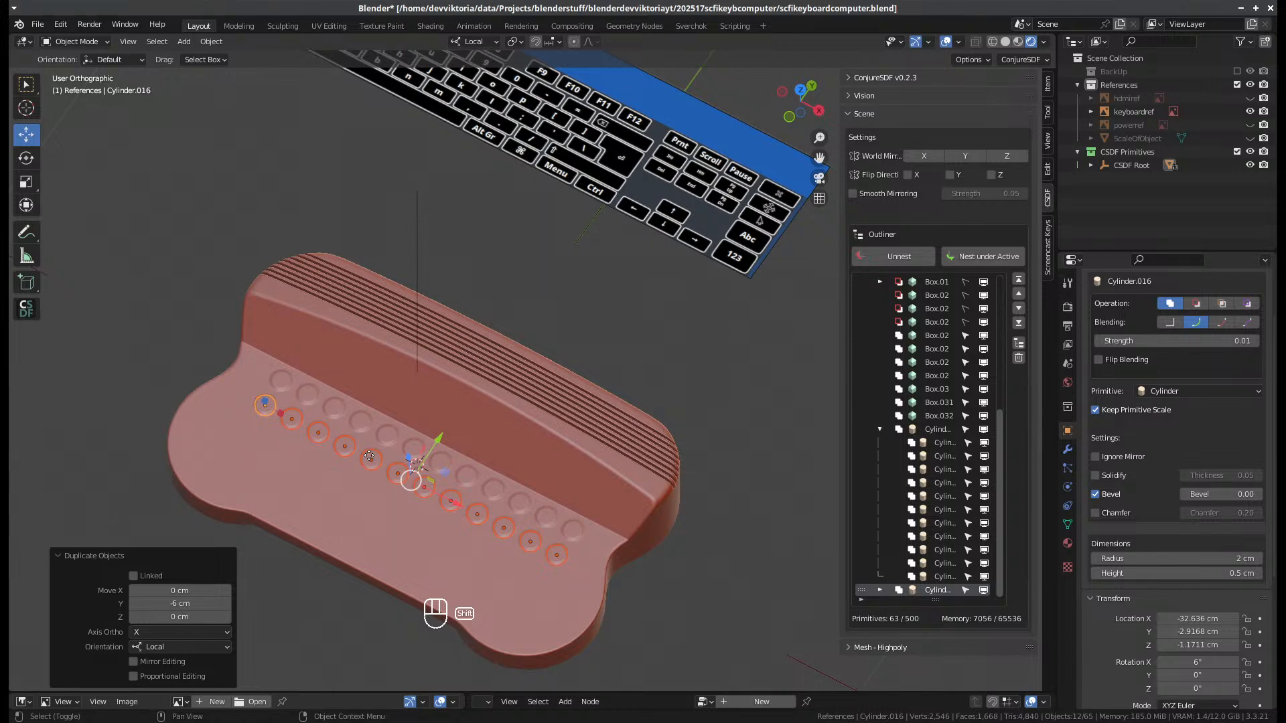
pyautogui.hotkey('shift', 'd')
pyautogui.press('y')
pyautogui.press('y')
pyautogui.write('-6')
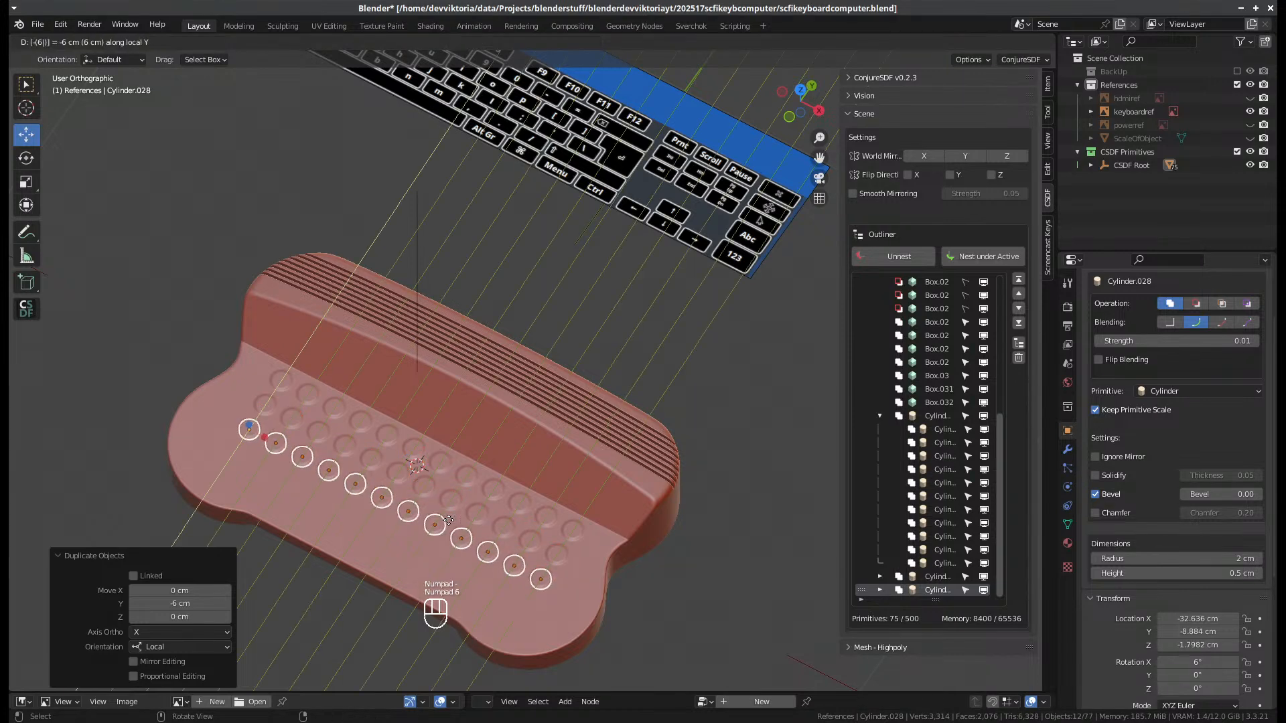
pyautogui.press('KP_Enter')
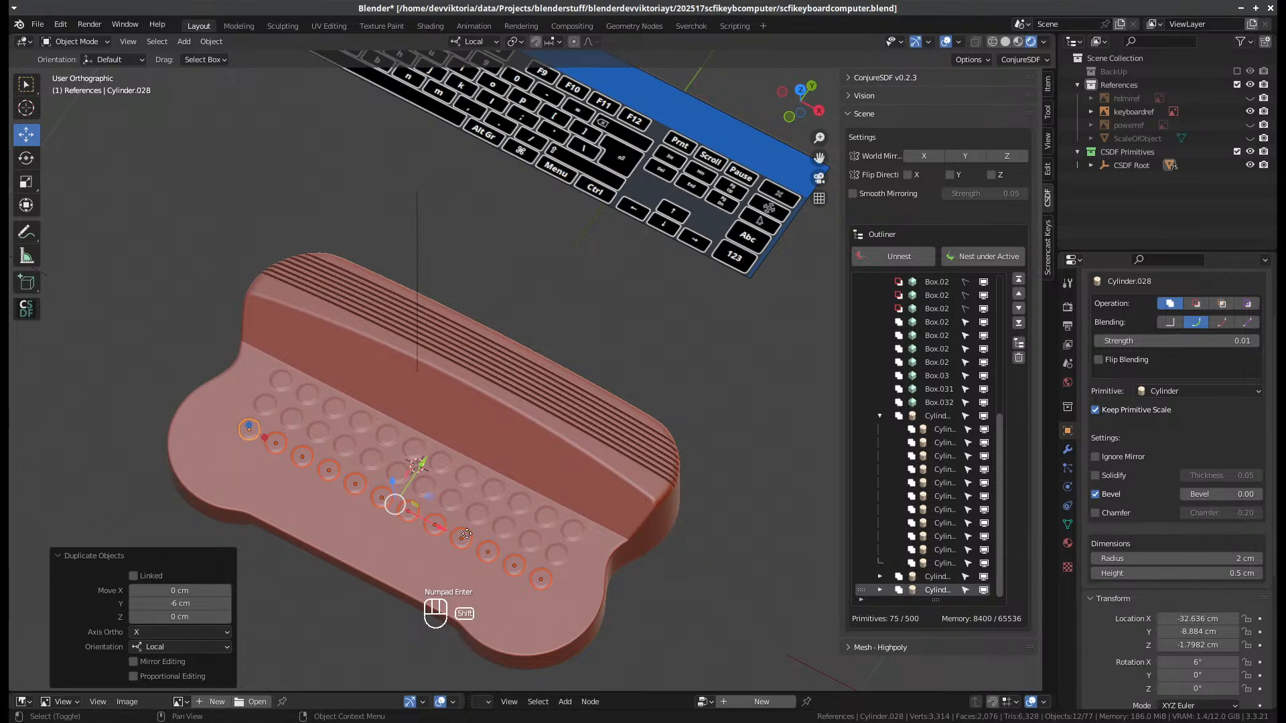
# - Duplicate the third cylinder row along local Y and set the copy's offset to -6 cm
pyautogui.hotkey('shift', 'd')
pyautogui.press('y')
pyautogui.press('y')
pyautogui.write('-60')
pyautogui.press('KP_Enter')
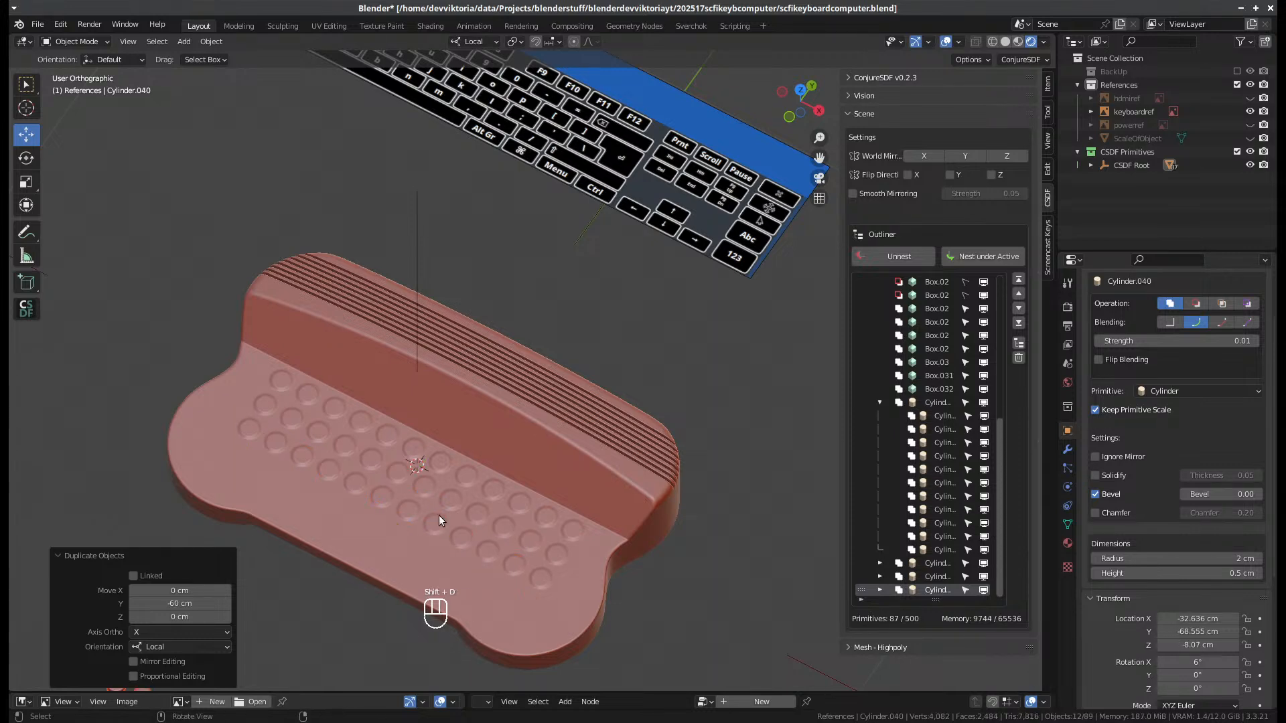
pyautogui.scroll(-2, 360, 515)
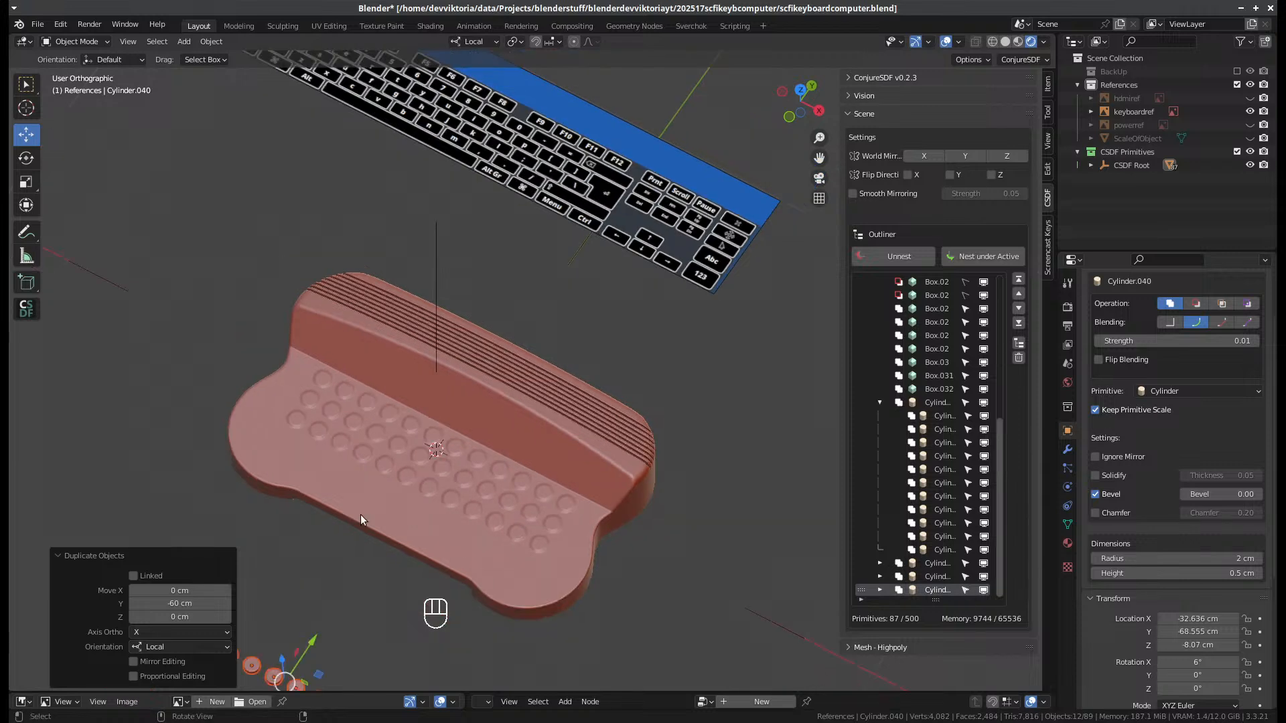
pyautogui.click(197, 605)
pyautogui.write('-6')
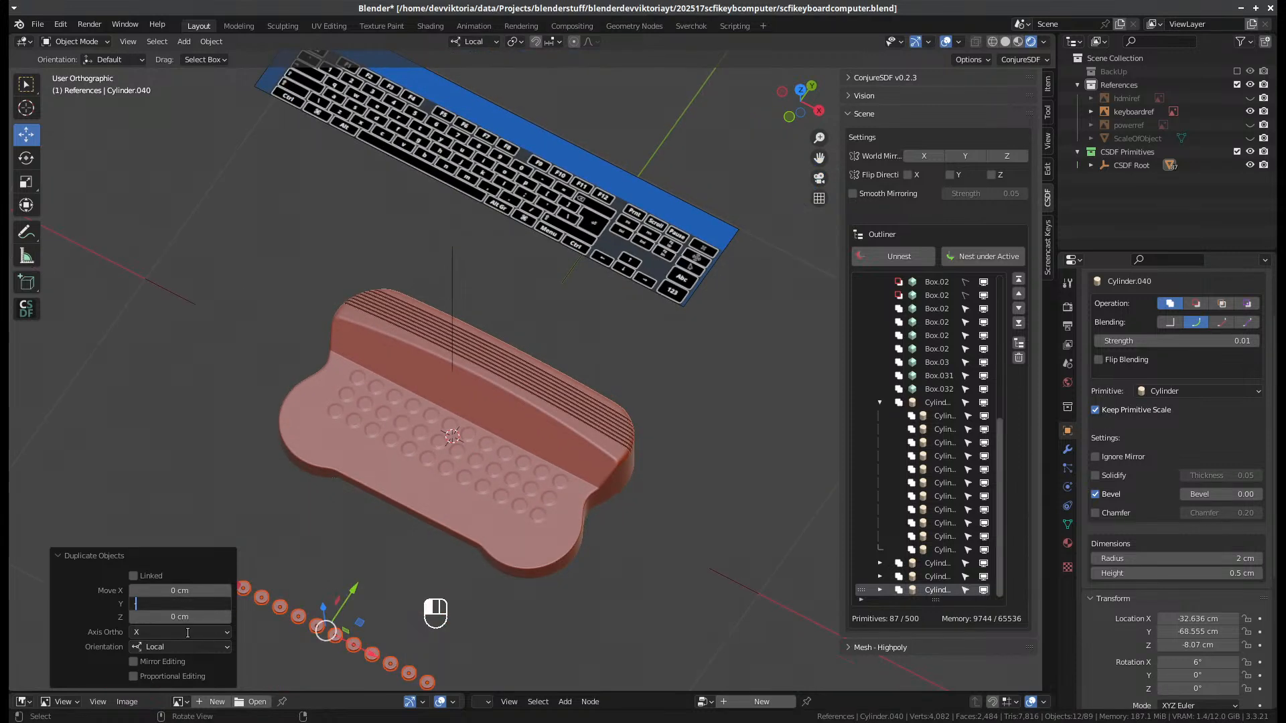
pyautogui.press('Return')
pyautogui.scroll(1, 408, 606)
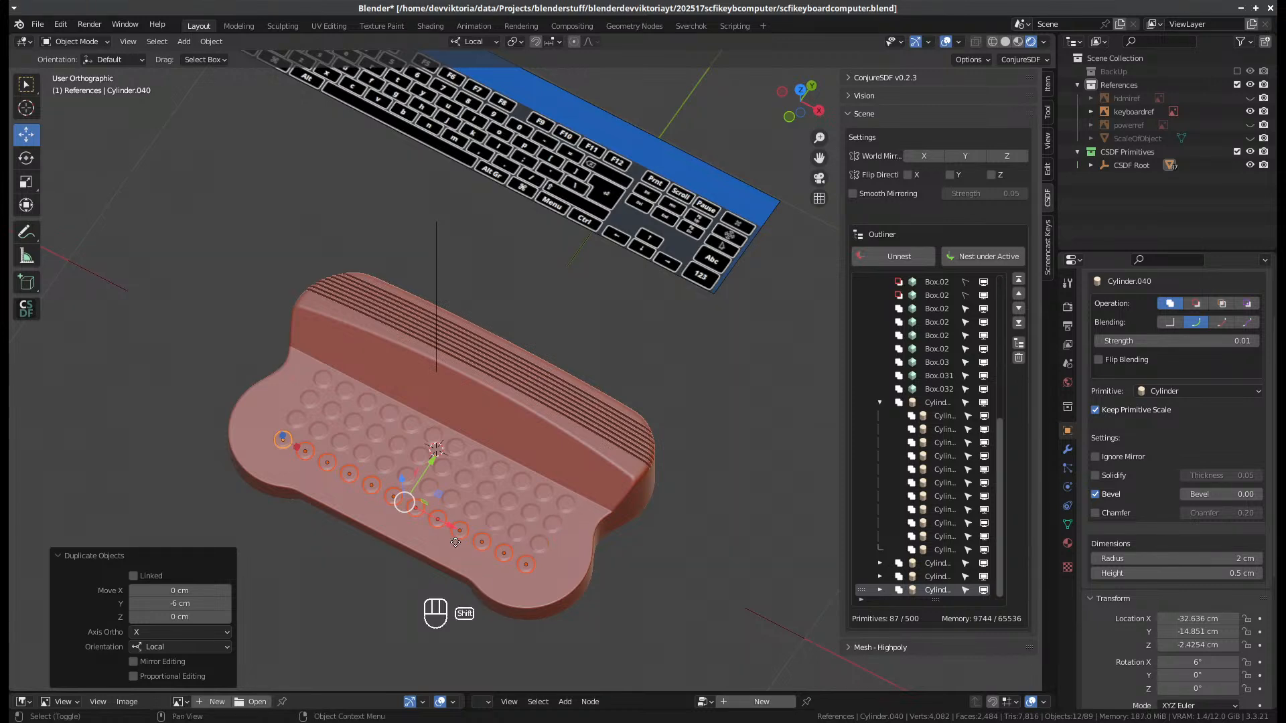
# - Repeat the -6 cm row duplication to add a fifth row, deselect everything, and check the key field from several sides
pyautogui.hotkey('shift', 'r')
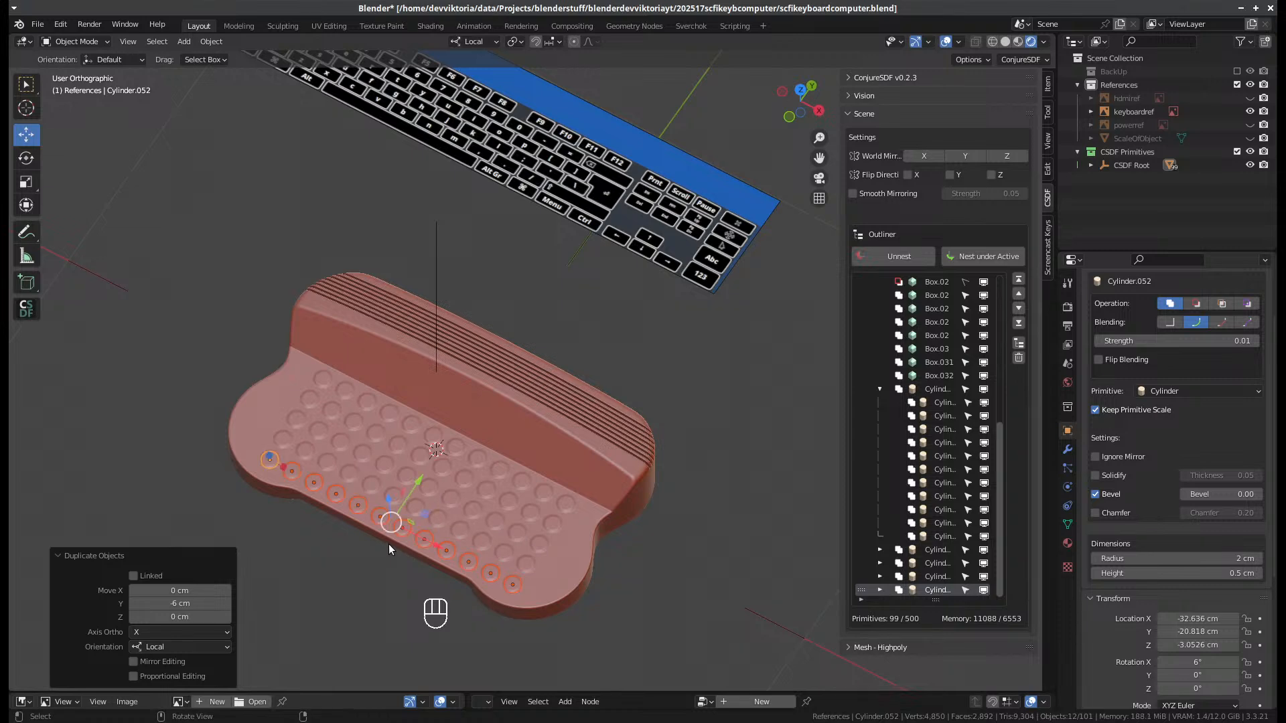
pyautogui.click(388, 543)
pyautogui.moveTo(388, 544); pyautogui.dragTo(393, 485, button='middle')
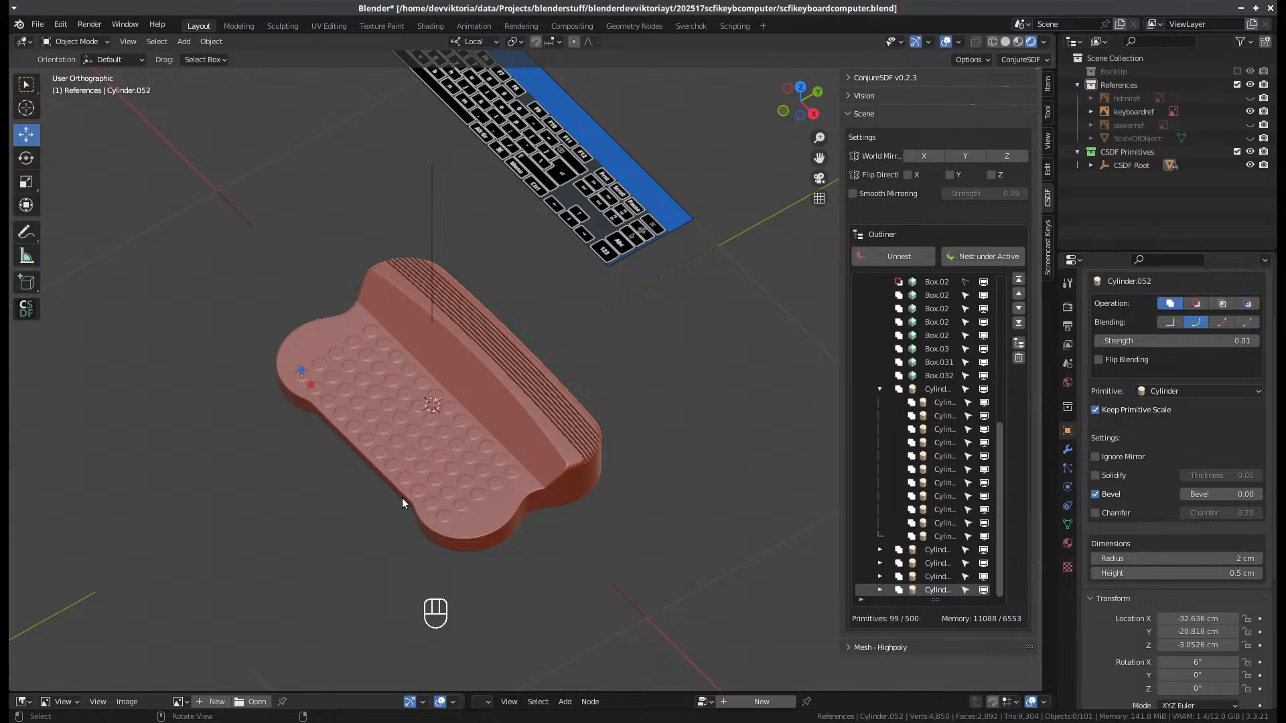
pyautogui.moveTo(488, 452); pyautogui.dragTo(423, 397, button='middle')
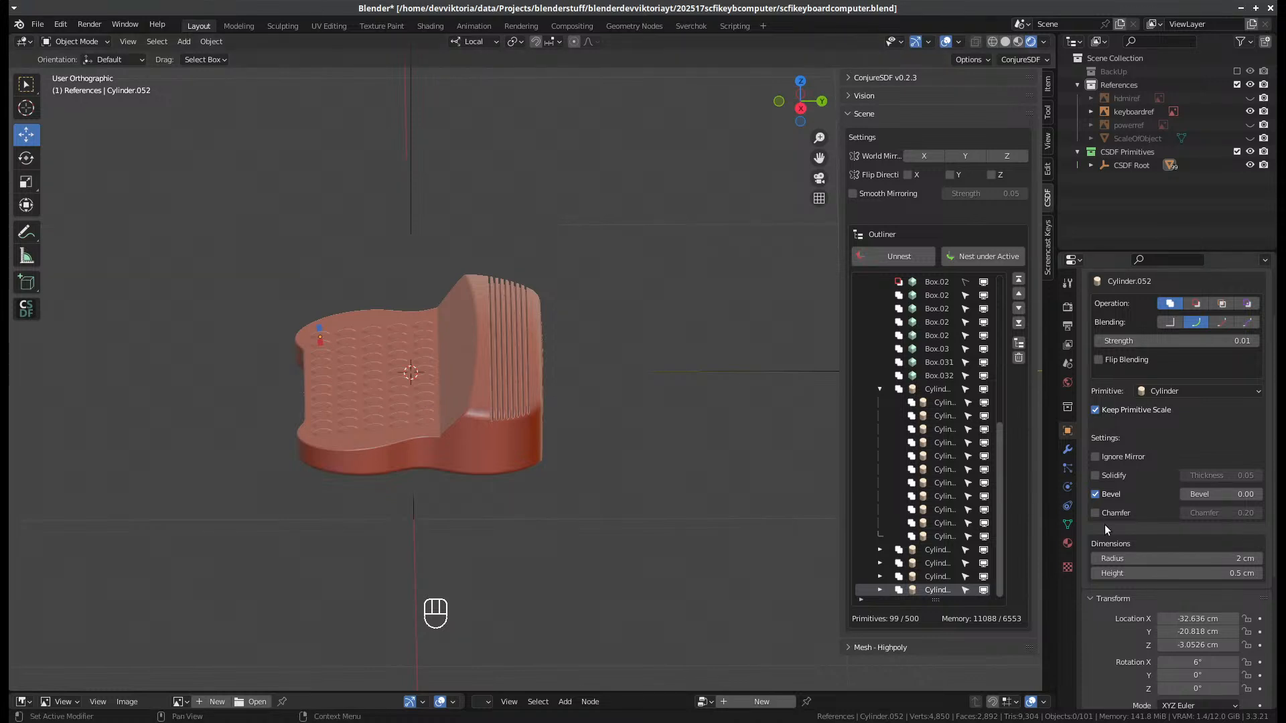
# - Make the subtractive trapezoid prism selectable, reduce its top width to 140 cm, and move it about 3.82 cm along local X
pyautogui.scroll(5, 933, 400)
pyautogui.scroll(2, 937, 406)
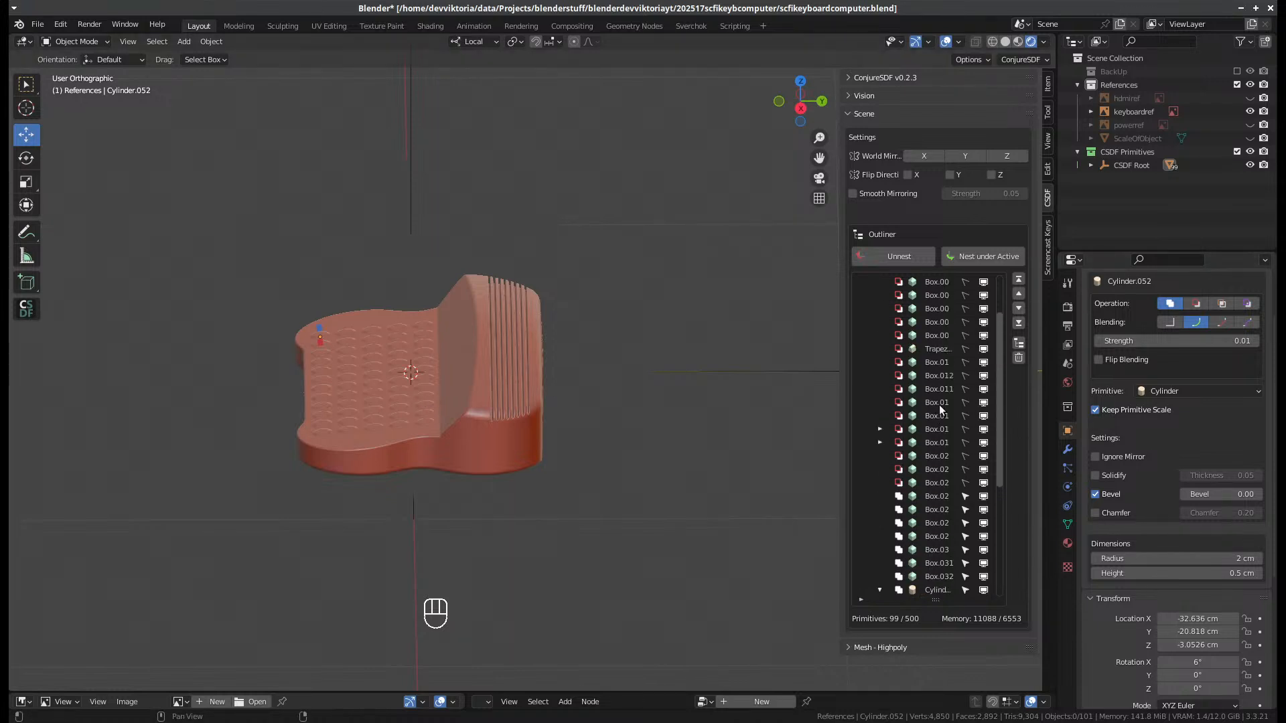
pyautogui.click(954, 349)
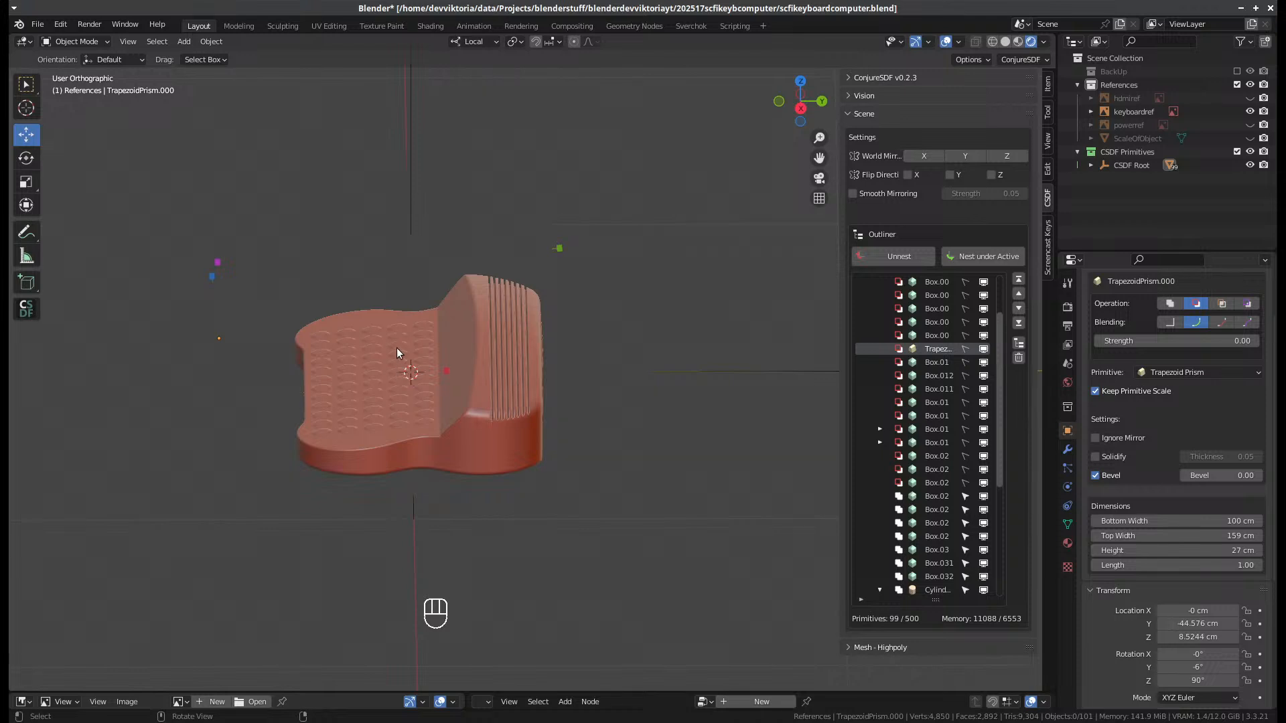
pyautogui.moveTo(401, 354); pyautogui.dragTo(395, 309, button='middle')
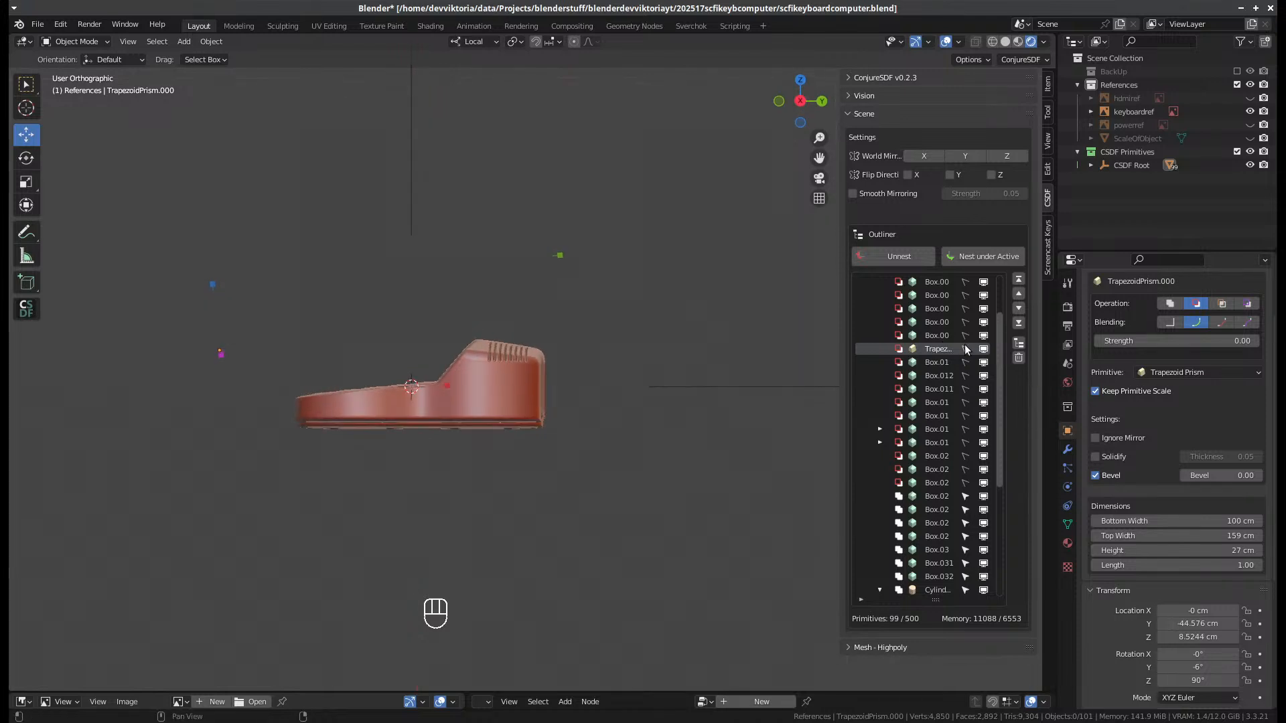
pyautogui.click(941, 349)
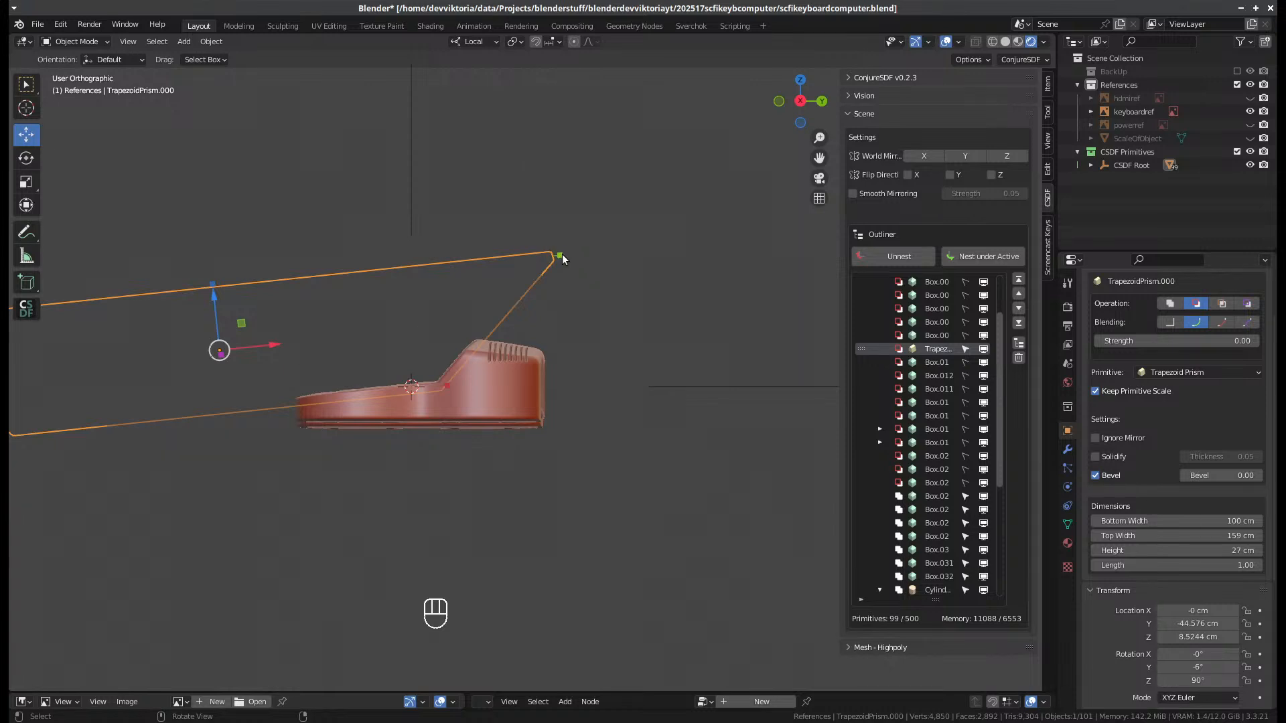
pyautogui.moveTo(561, 255); pyautogui.dragTo(520, 259)
pyautogui.moveTo(271, 353); pyautogui.dragTo(295, 346)
pyautogui.moveTo(347, 474); pyautogui.dragTo(405, 527, button='middle')
pyautogui.scroll(-3, 928, 507)
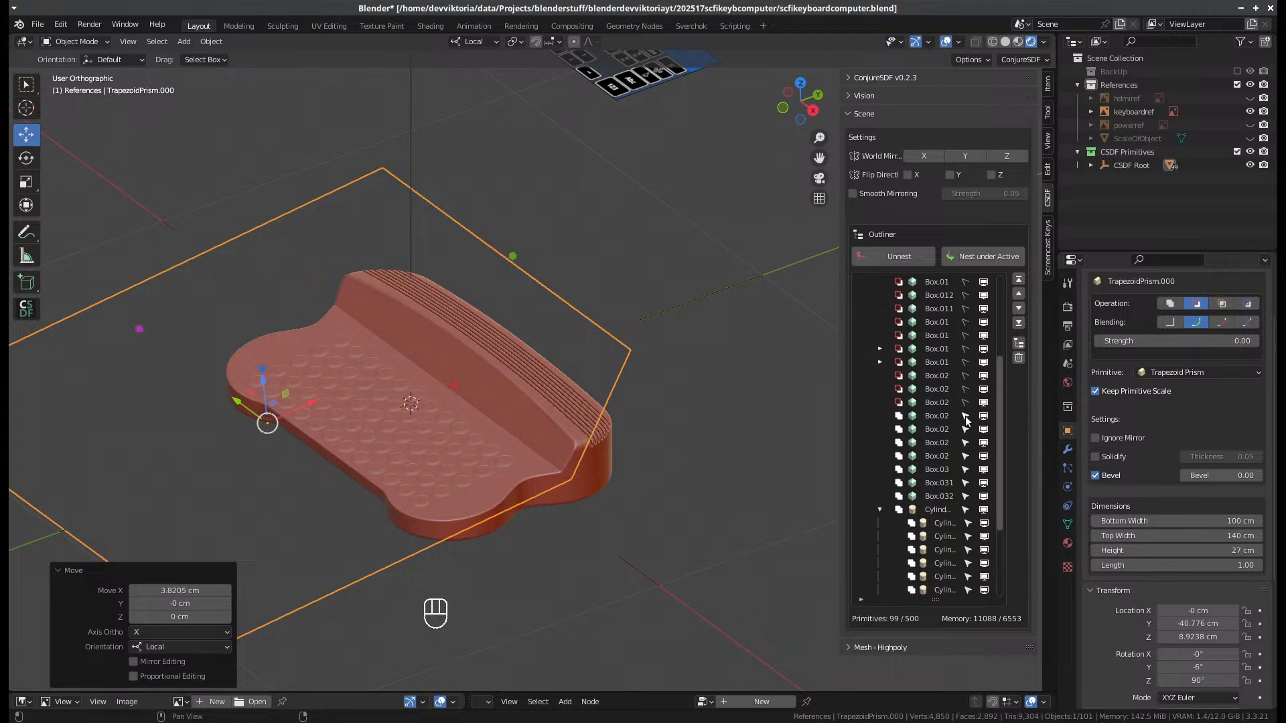
# - Disable selection for the remaining additive box primitives and for the trapezoid prism
pyautogui.moveTo(966, 416); pyautogui.dragTo(969, 510)
pyautogui.scroll(5, 946, 396)
pyautogui.click(964, 385)
pyautogui.scroll(-2, 408, 429)
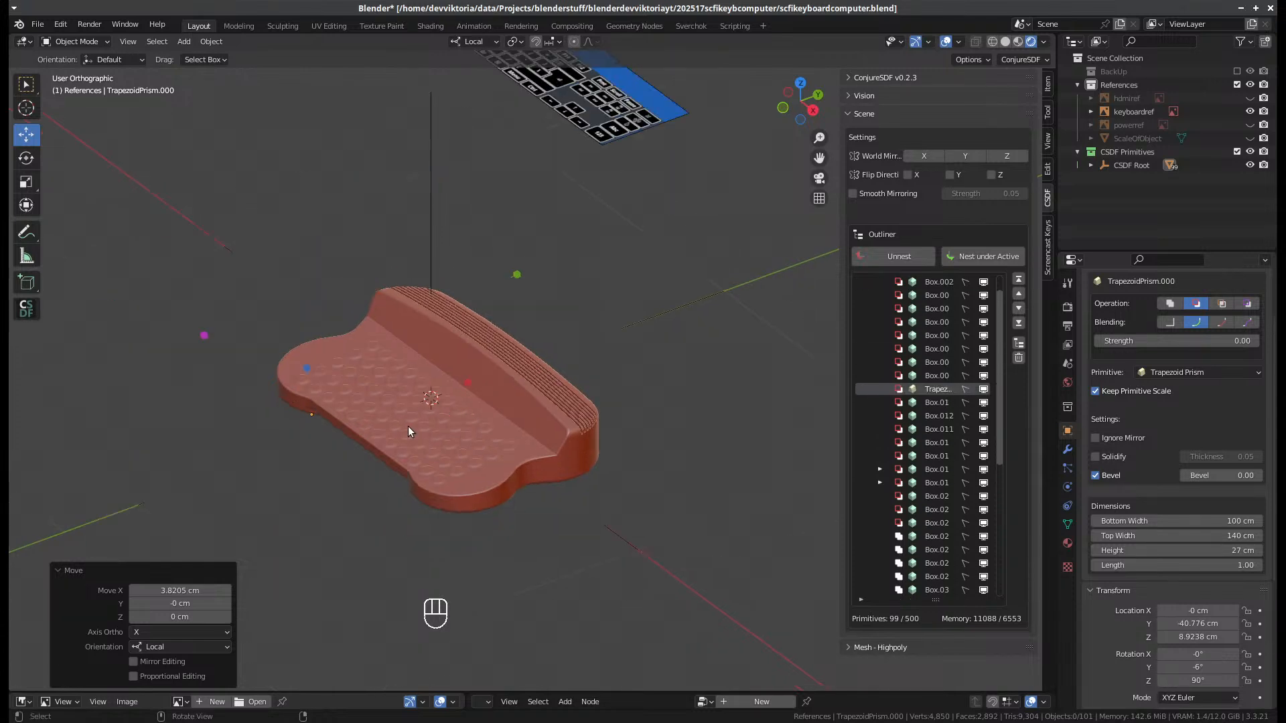
# - Select all the key cylinders in the top view and move them about 4.83 cm along local Y
pyautogui.moveTo(432, 452); pyautogui.dragTo(479, 487, button='middle')
pyautogui.press('KP_7')
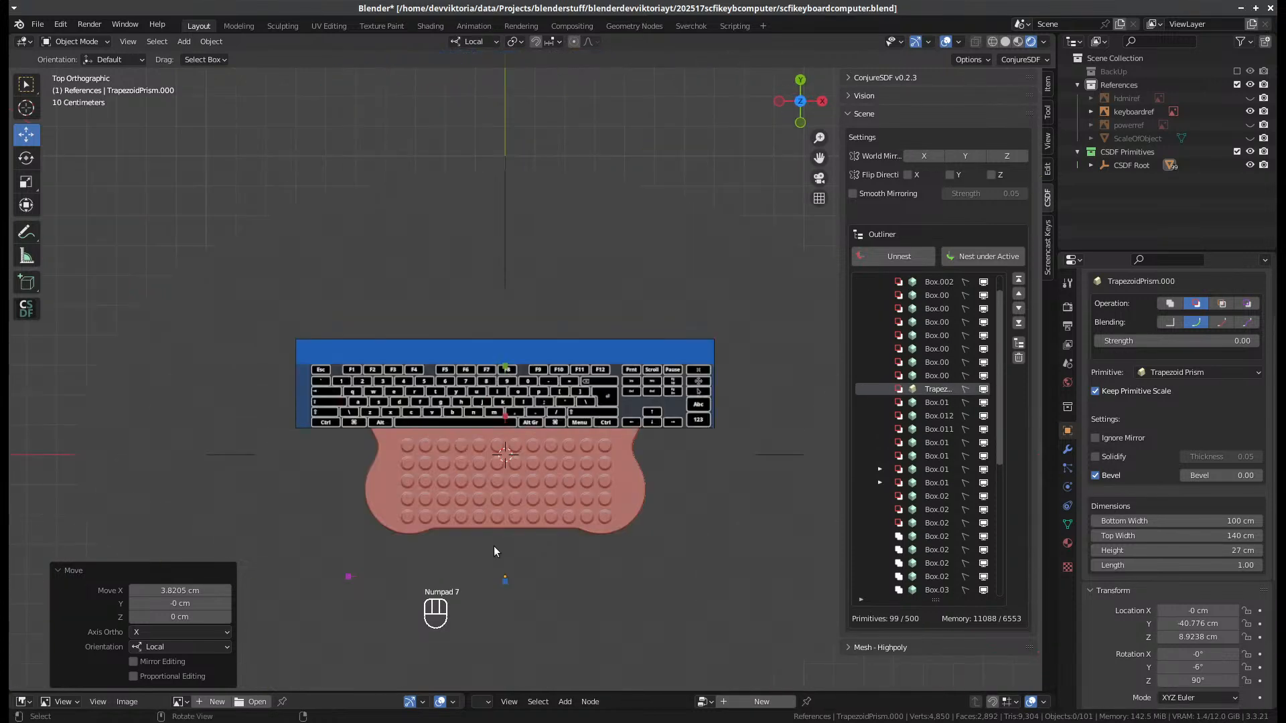
pyautogui.moveTo(674, 564); pyautogui.dragTo(380, 432)
pyautogui.moveTo(439, 497); pyautogui.dragTo(392, 420, button='middle')
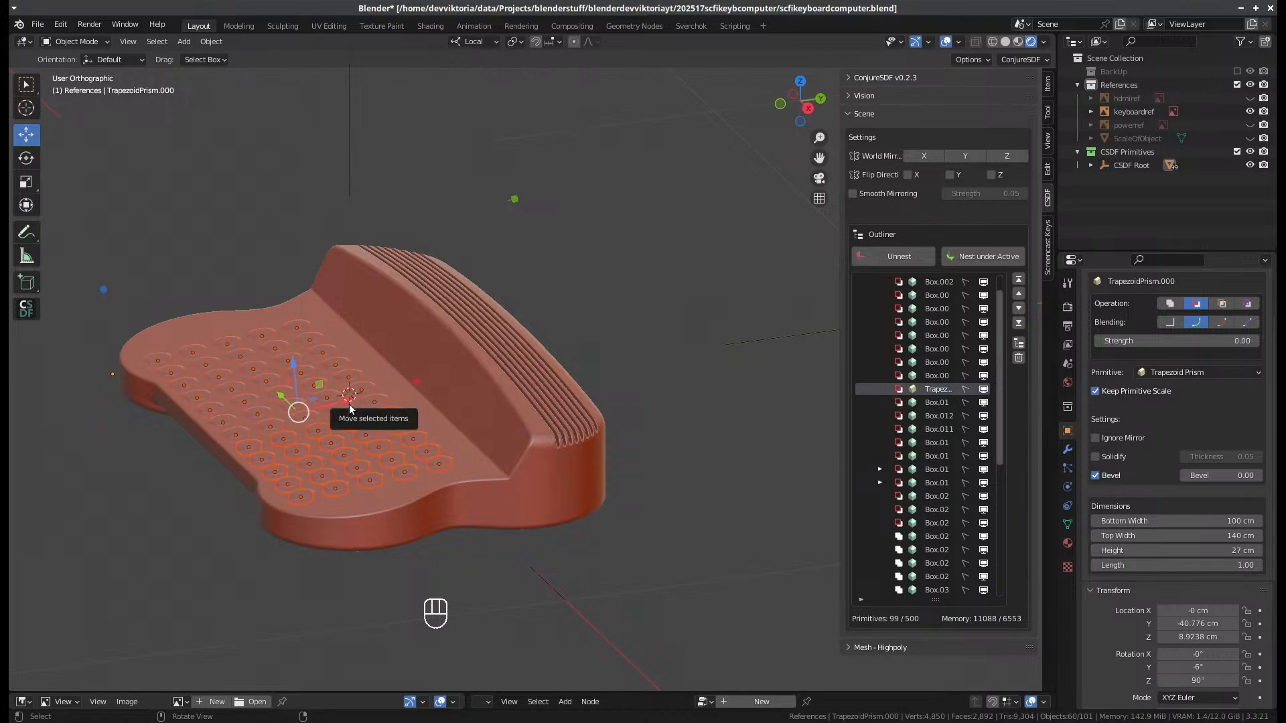
pyautogui.moveTo(350, 409); pyautogui.dragTo(361, 408)
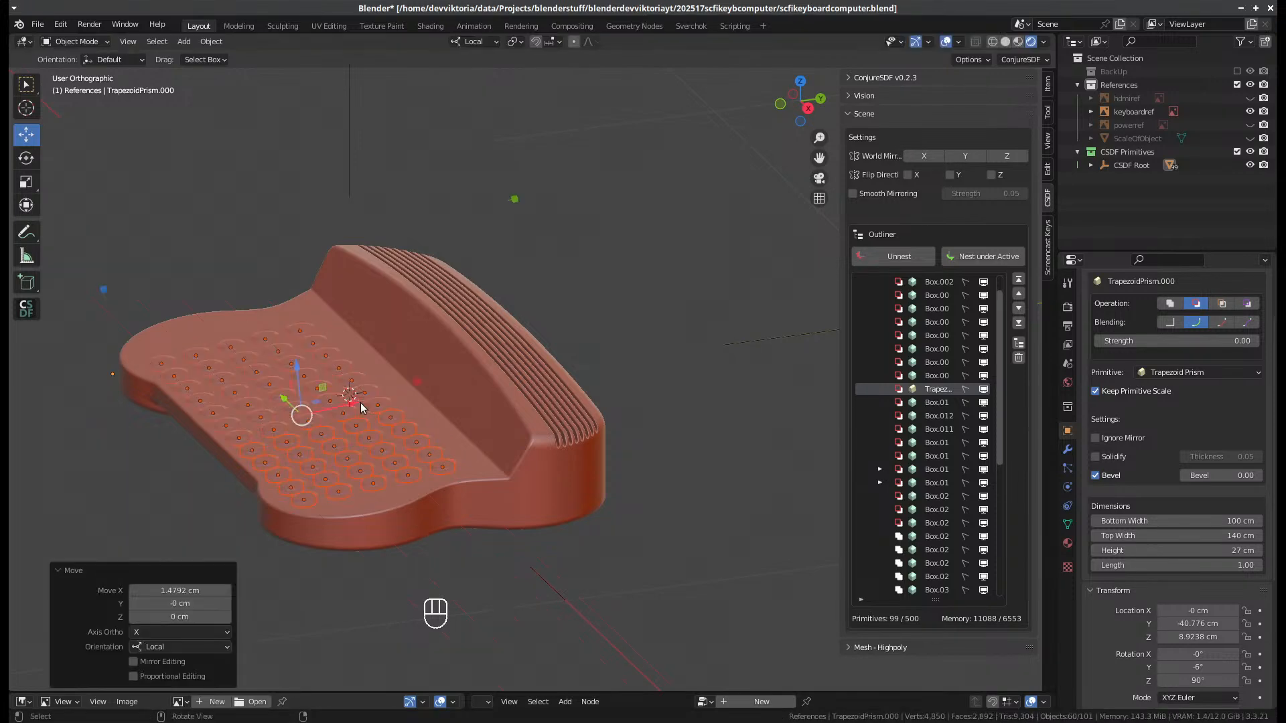
pyautogui.hotkey('ctrl', 'z')
pyautogui.scroll(3, 349, 415)
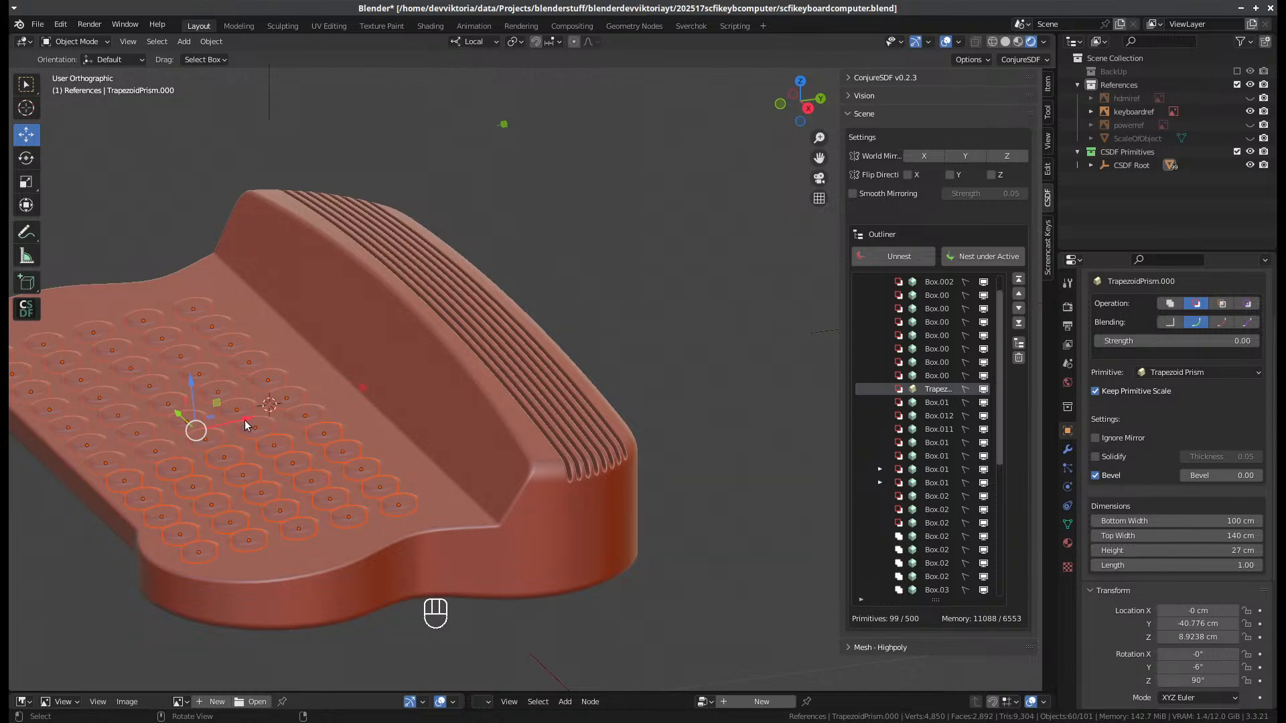
pyautogui.press('g')
pyautogui.press('y')
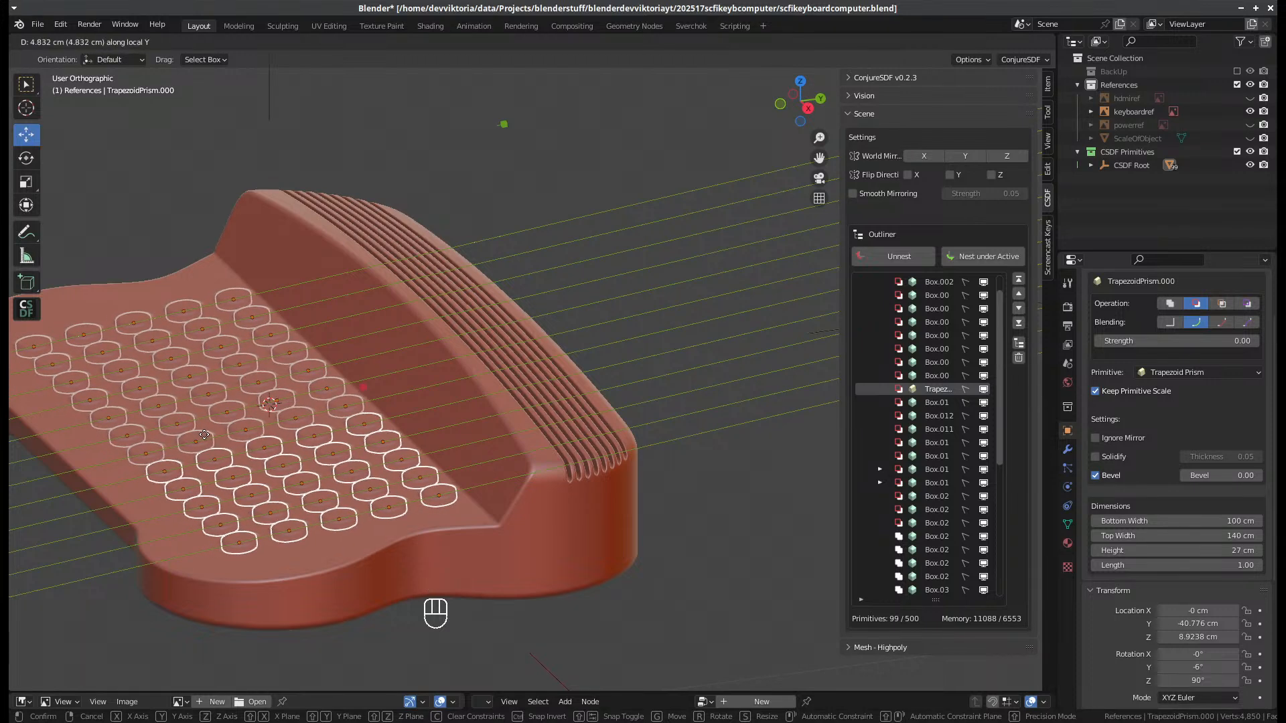
pyautogui.click(204, 435)
pyautogui.moveTo(205, 434); pyautogui.dragTo(495, 545, button='middle')
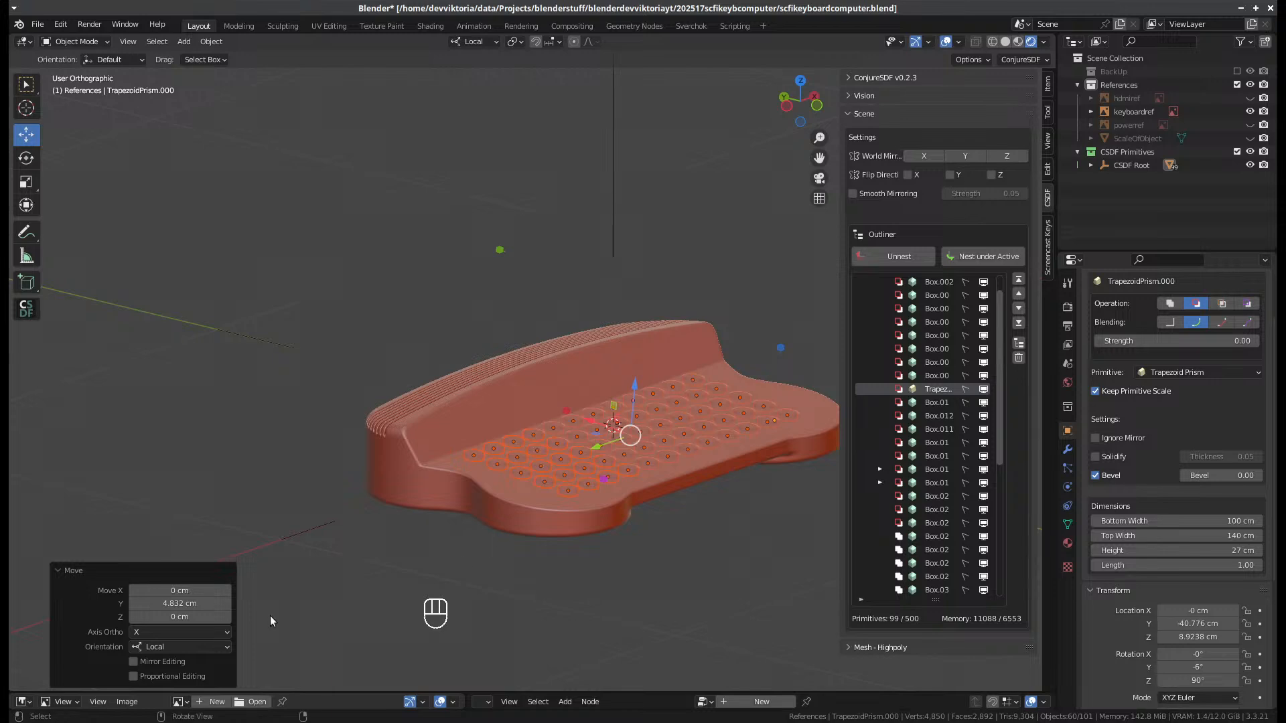
pyautogui.moveTo(281, 586); pyautogui.dragTo(489, 600, button='middle')
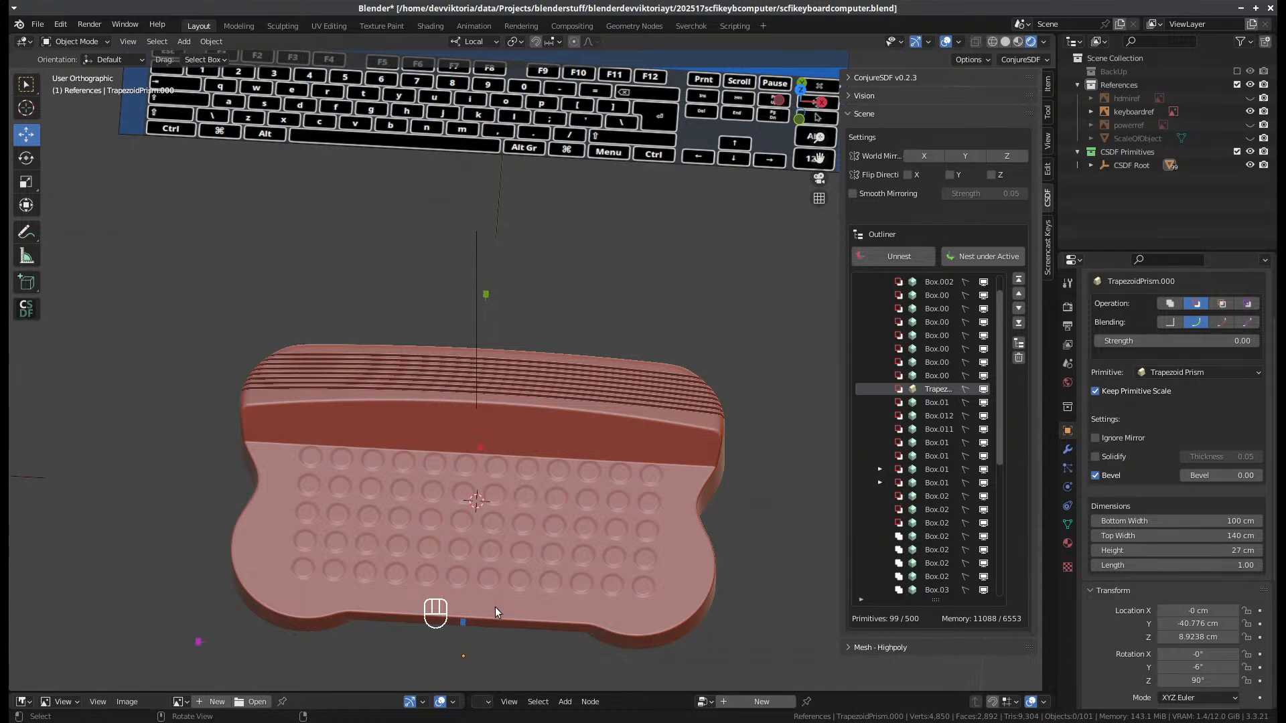
pyautogui.moveTo(509, 596); pyautogui.dragTo(421, 568, button='middle')
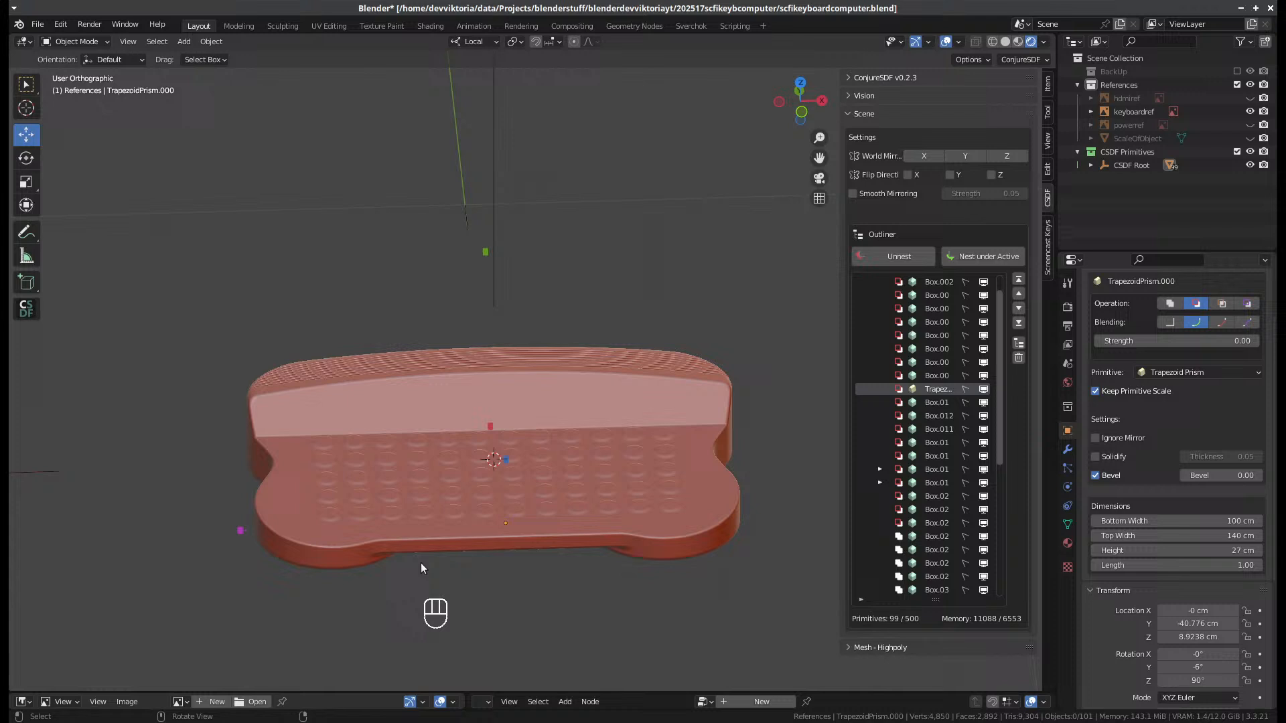
pyautogui.click(327, 442)
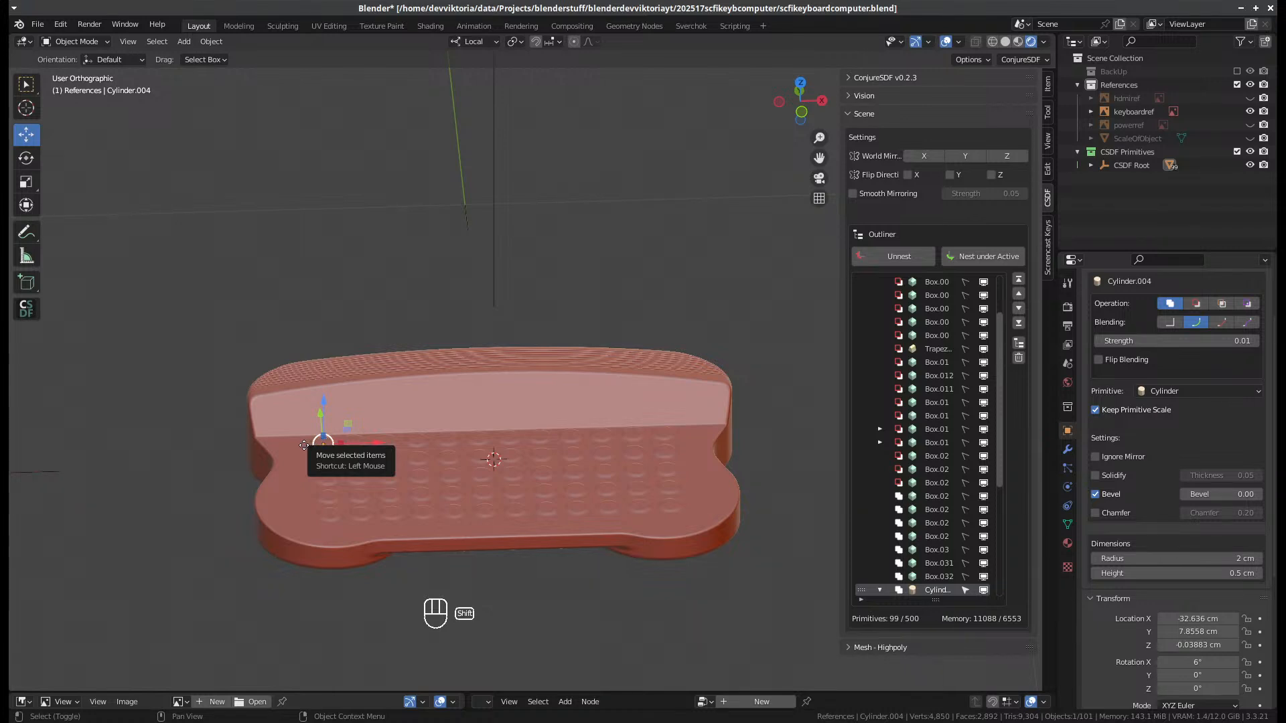
pyautogui.hotkey('shift', 'd')
pyautogui.press('x')
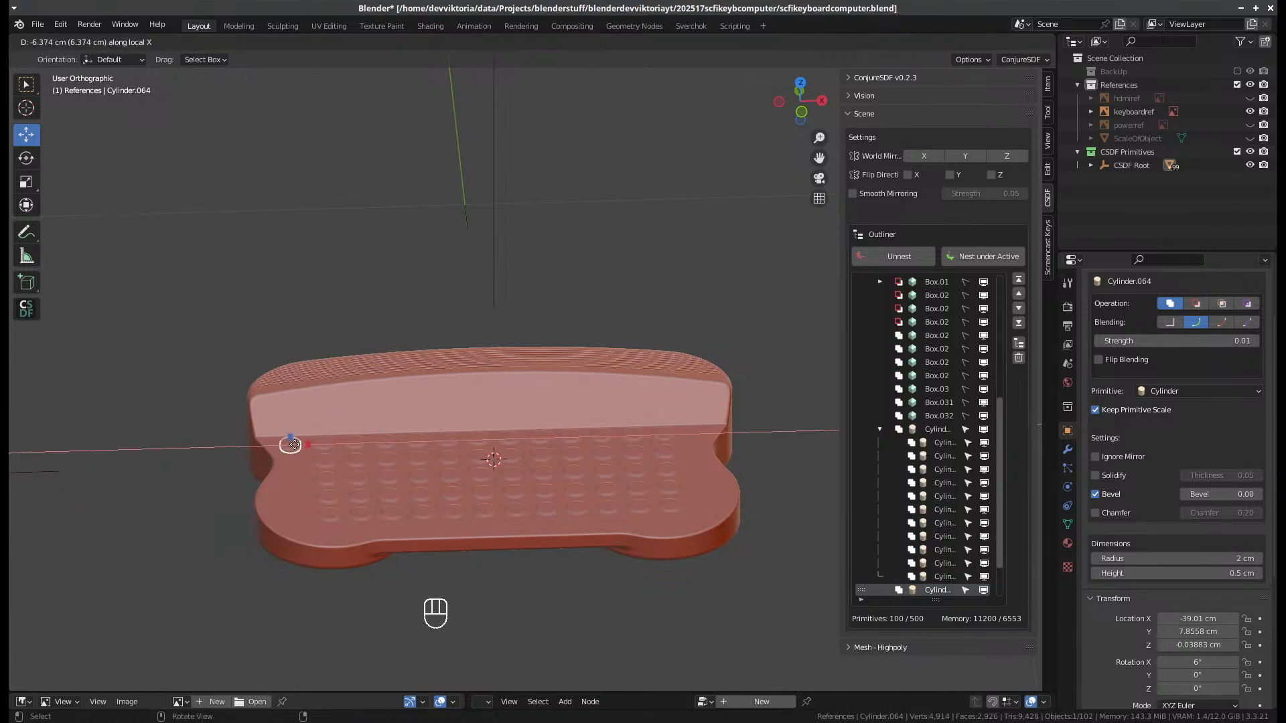
pyautogui.click(295, 445)
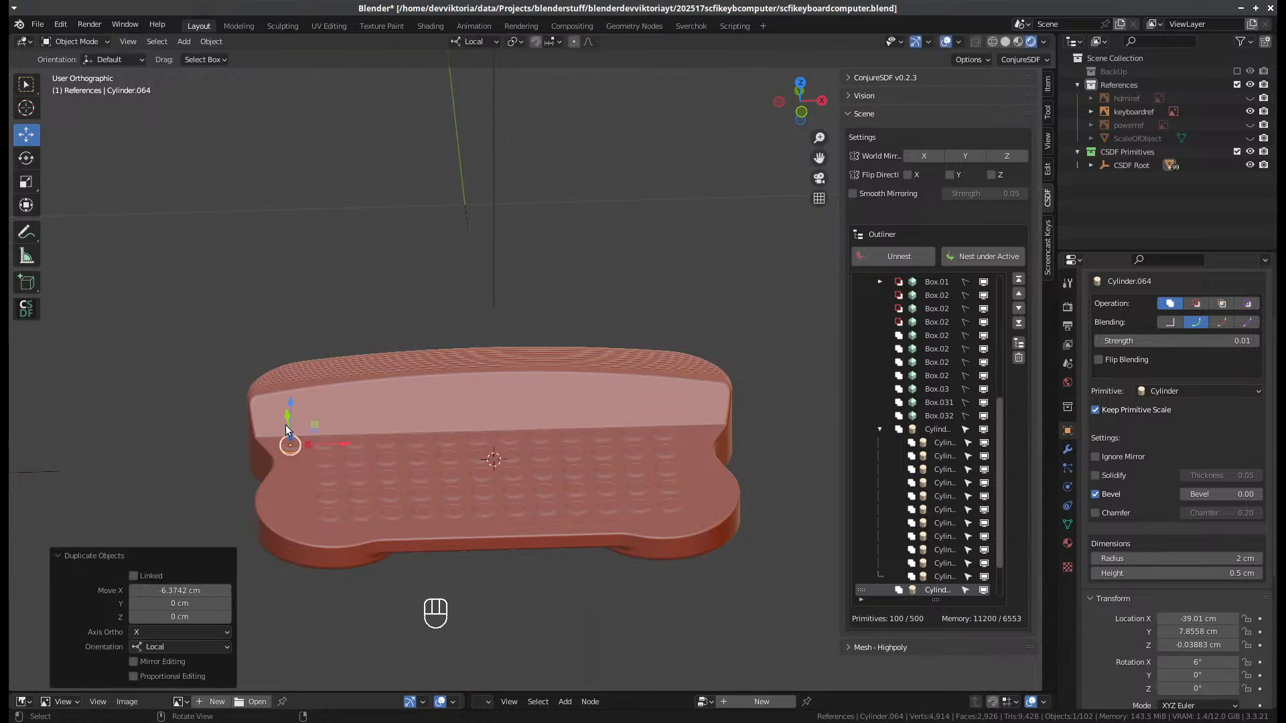
pyautogui.press('x')
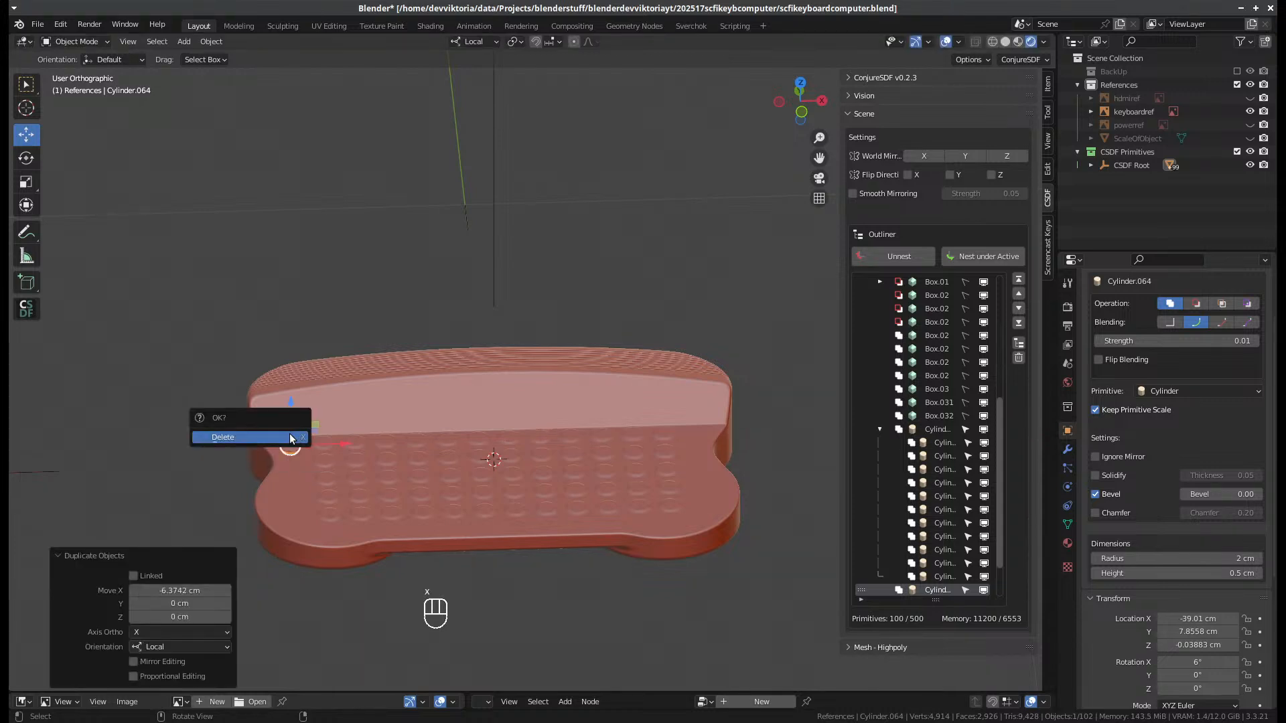
pyautogui.click(281, 452)
# - Duplicate the first cylinder of the second row about -6.87 cm along local X and change the copy's primitive type to Capsule
pyautogui.click(326, 458)
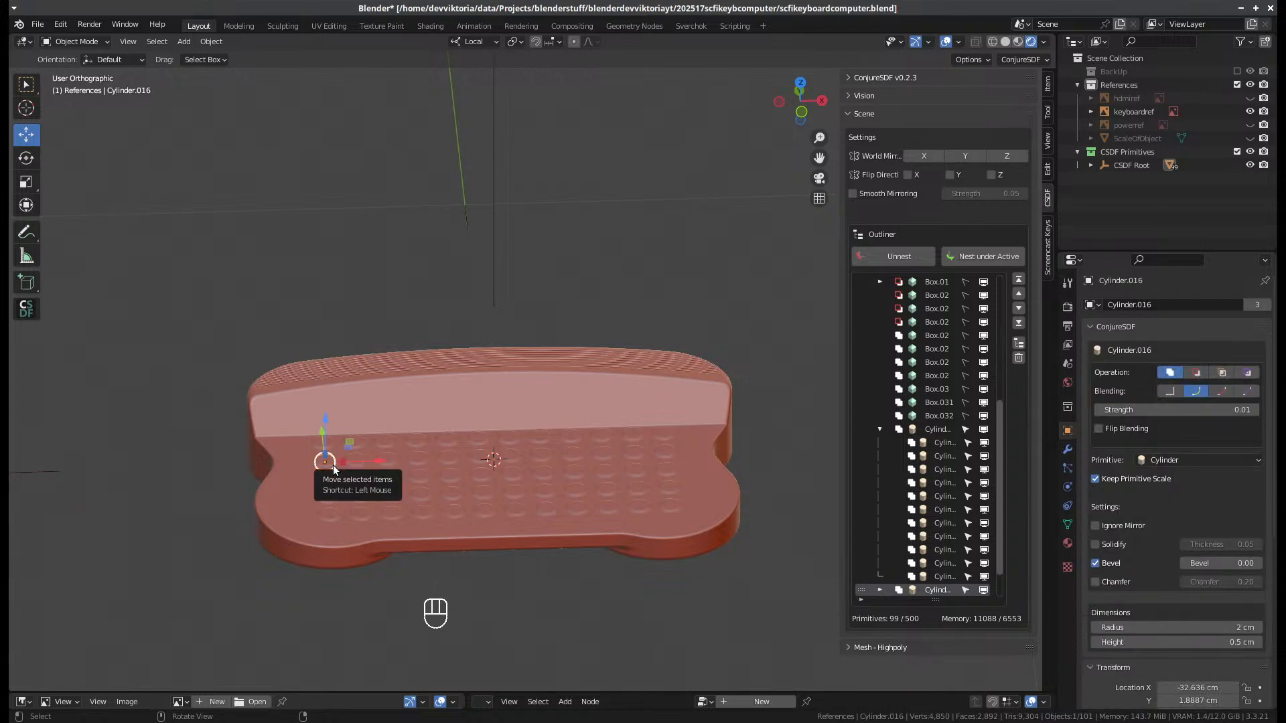
pyautogui.press('shift')
pyautogui.hotkey('shift', 'd')
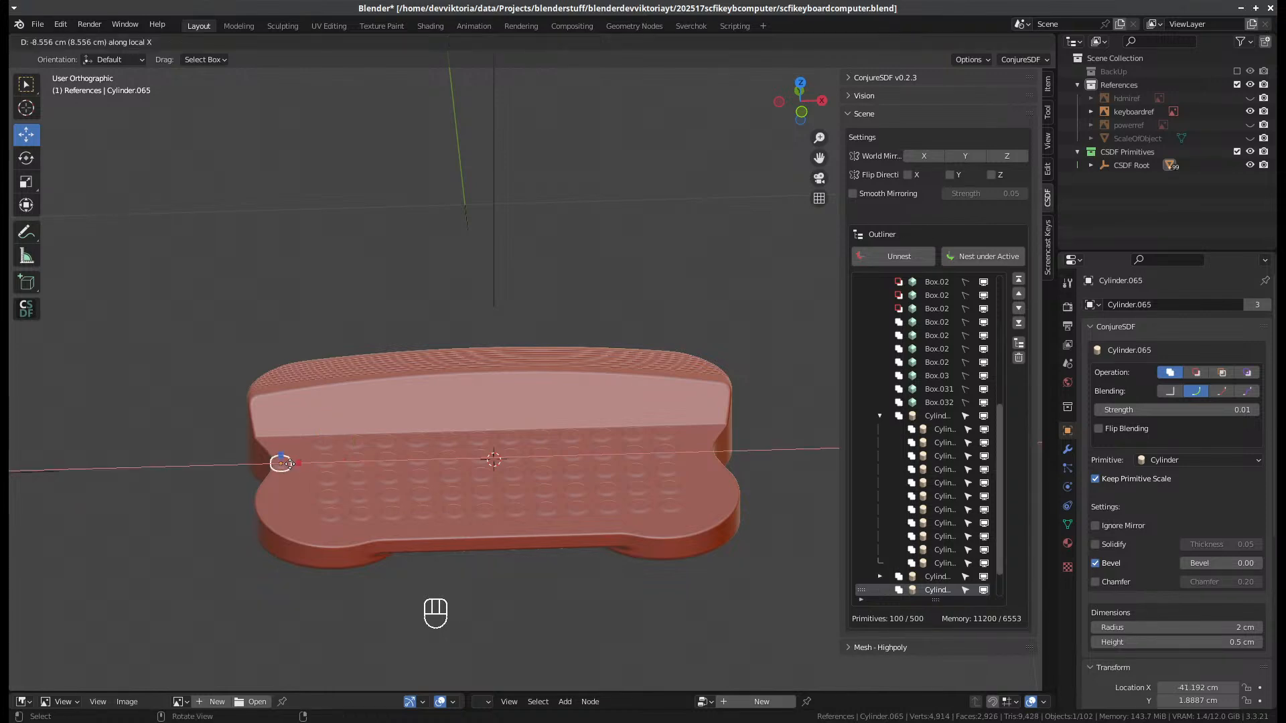
pyautogui.press('x')
pyautogui.click(299, 467)
pyautogui.moveTo(312, 522); pyautogui.dragTo(351, 512, button='middle')
pyautogui.scroll(-1, 307, 556)
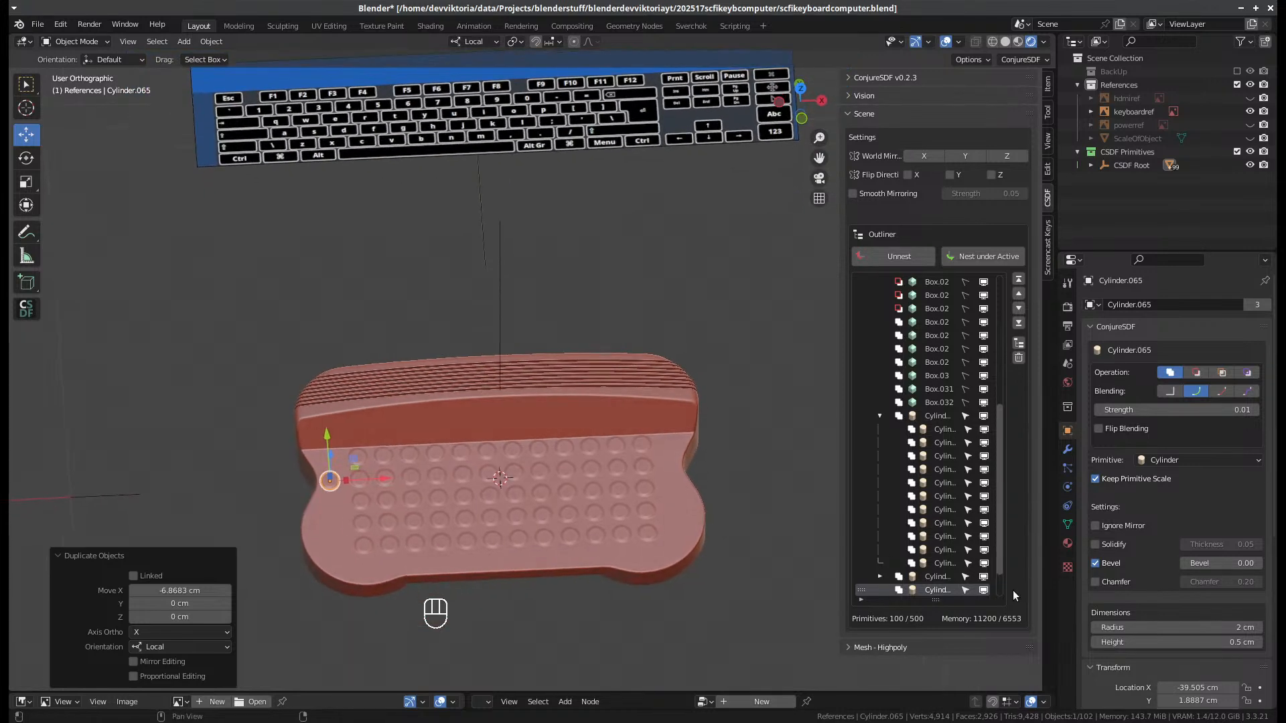
pyautogui.click(1151, 462)
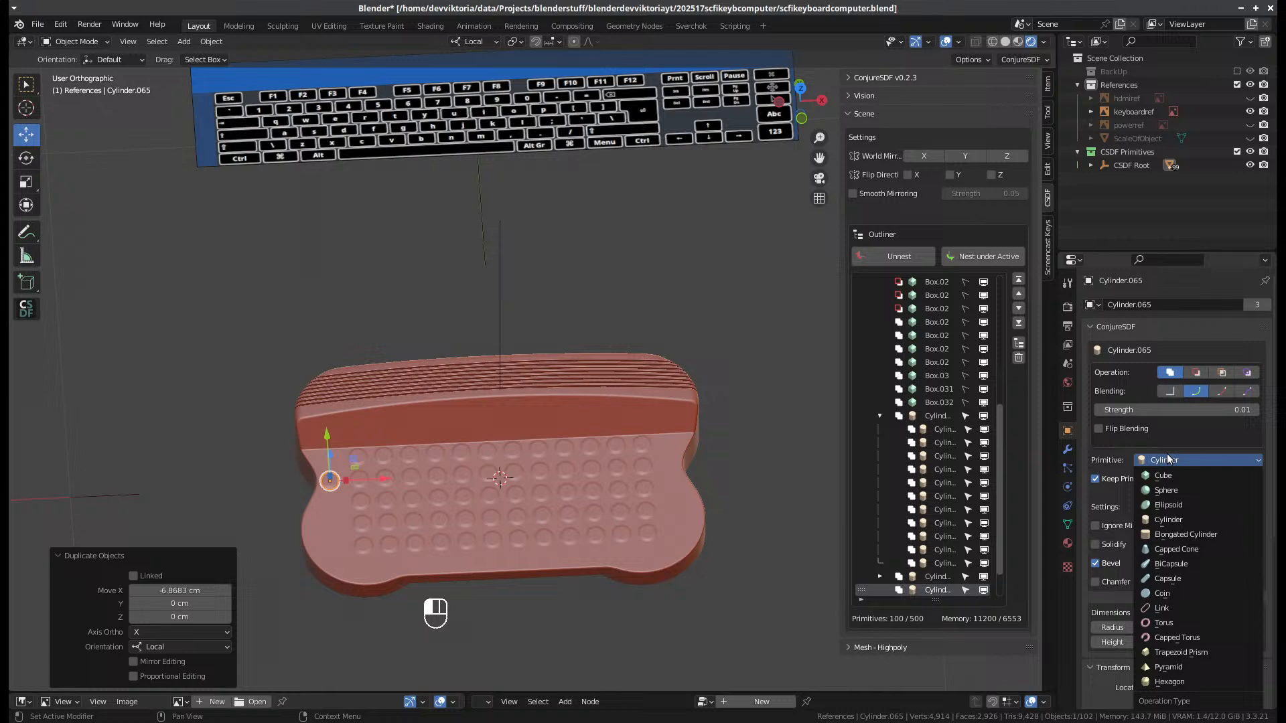
pyautogui.click(1182, 579)
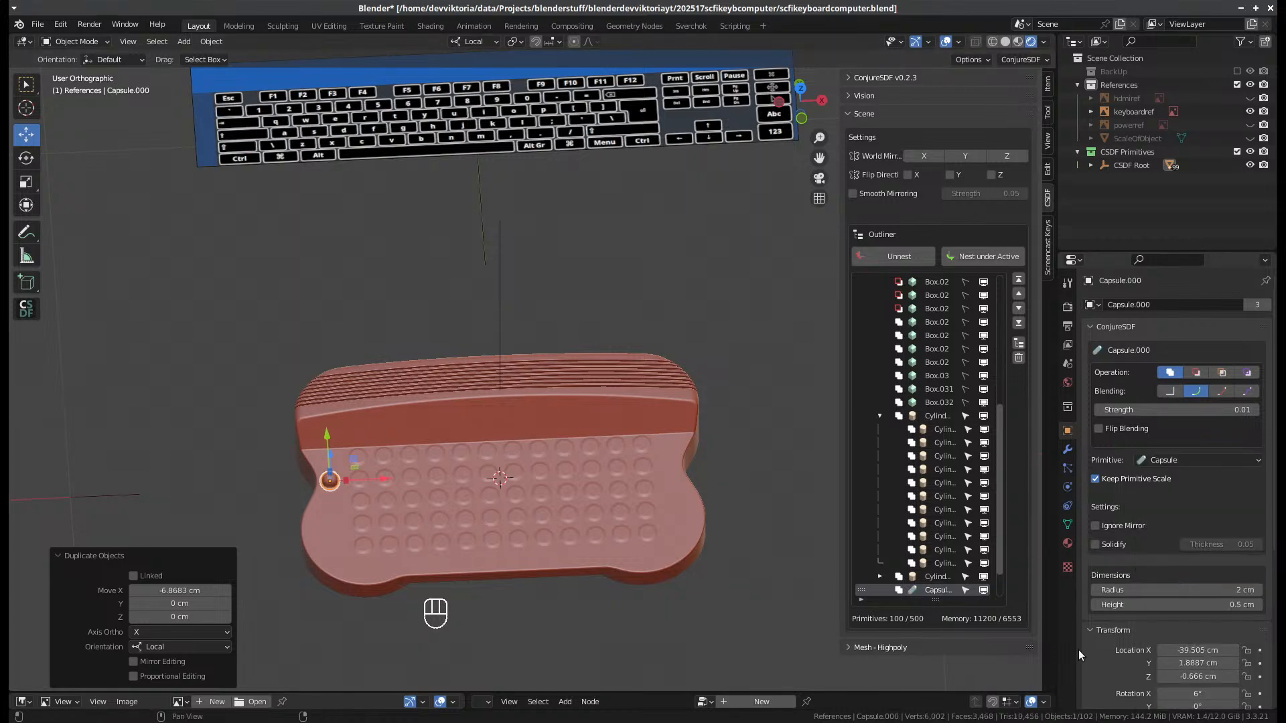
# - Rotate the capsule to 90° about Y and lengthen it to a height of 1.8 cm
pyautogui.scroll(-4, 1179, 612)
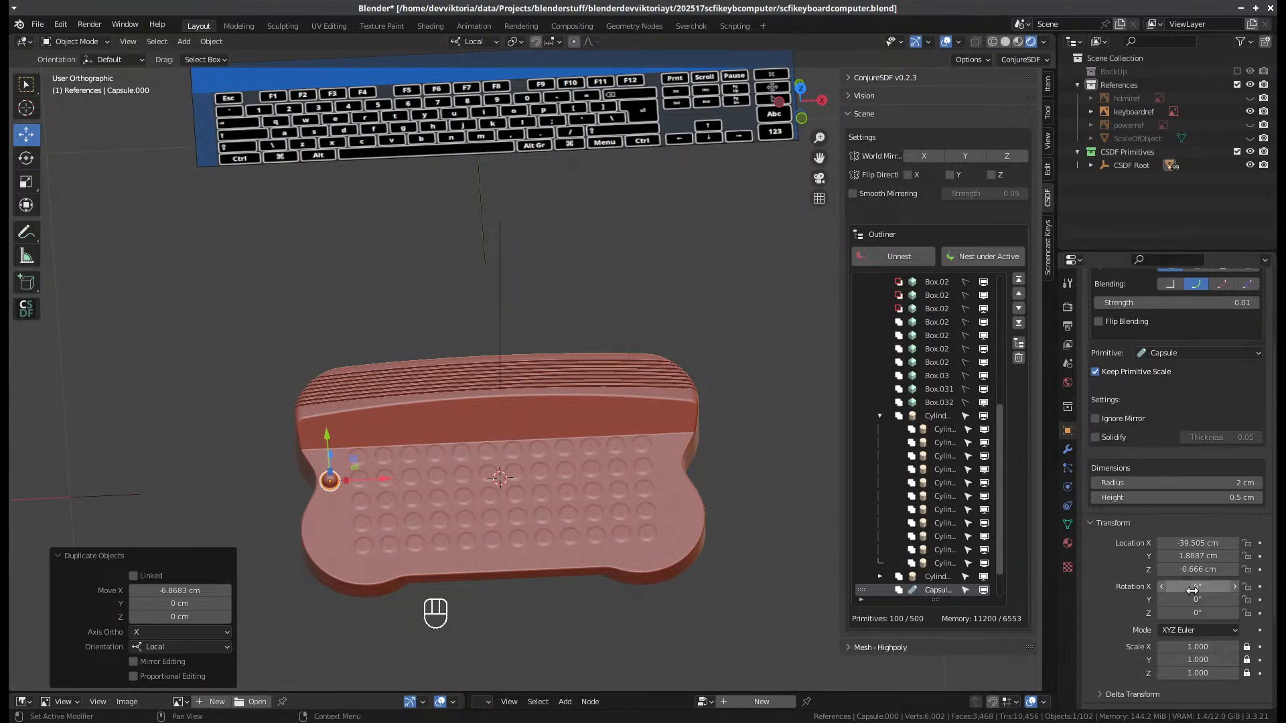
pyautogui.moveTo(493, 569); pyautogui.dragTo(480, 521, button='middle')
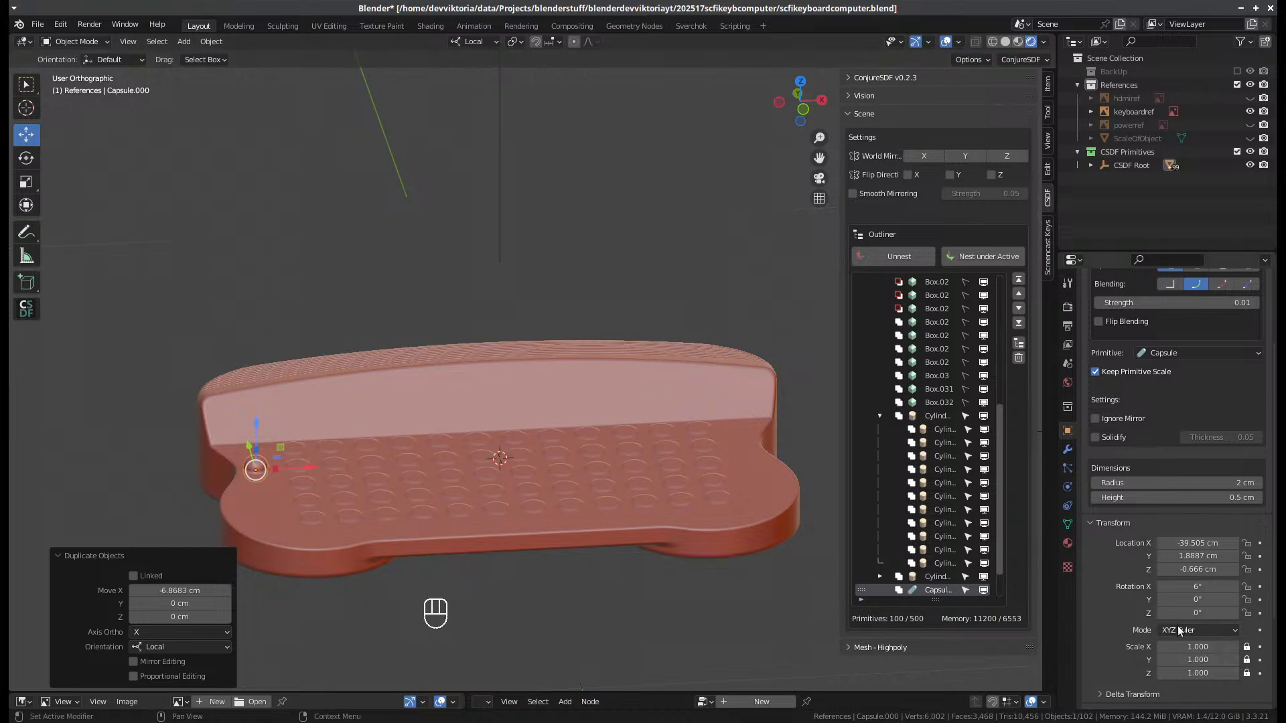
pyautogui.click(1200, 600)
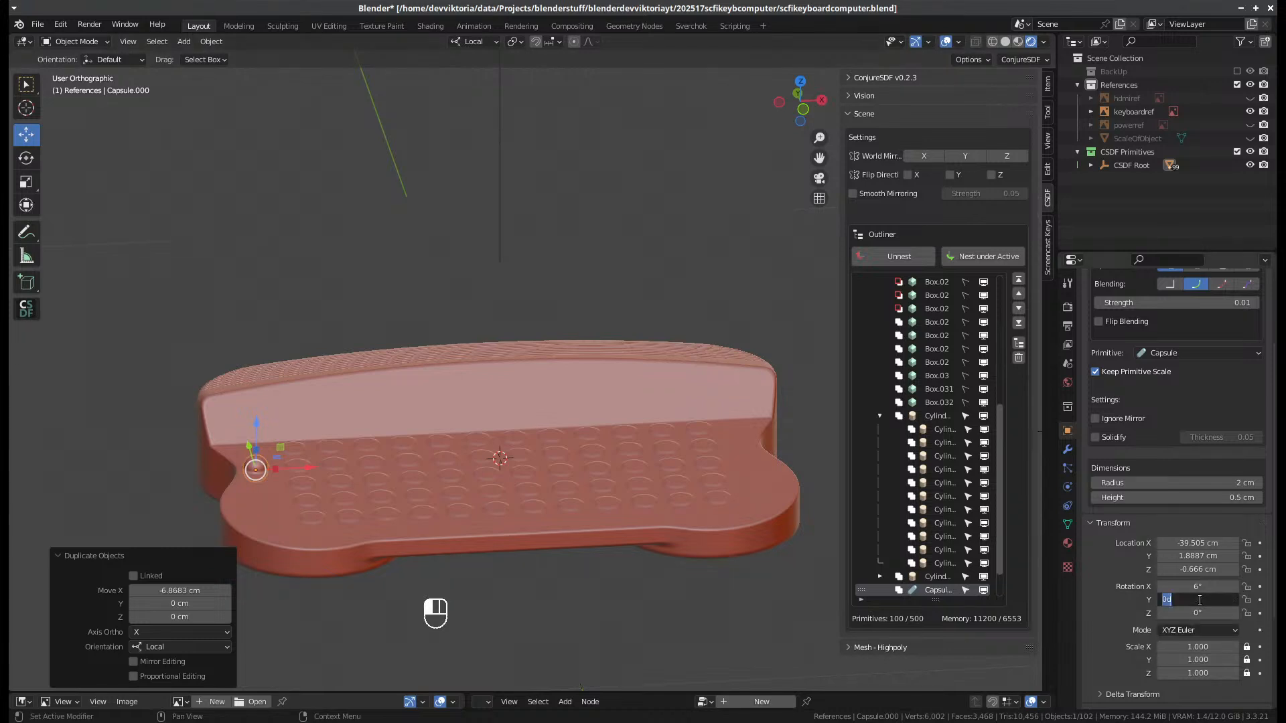
pyautogui.write('90')
pyautogui.press('Return')
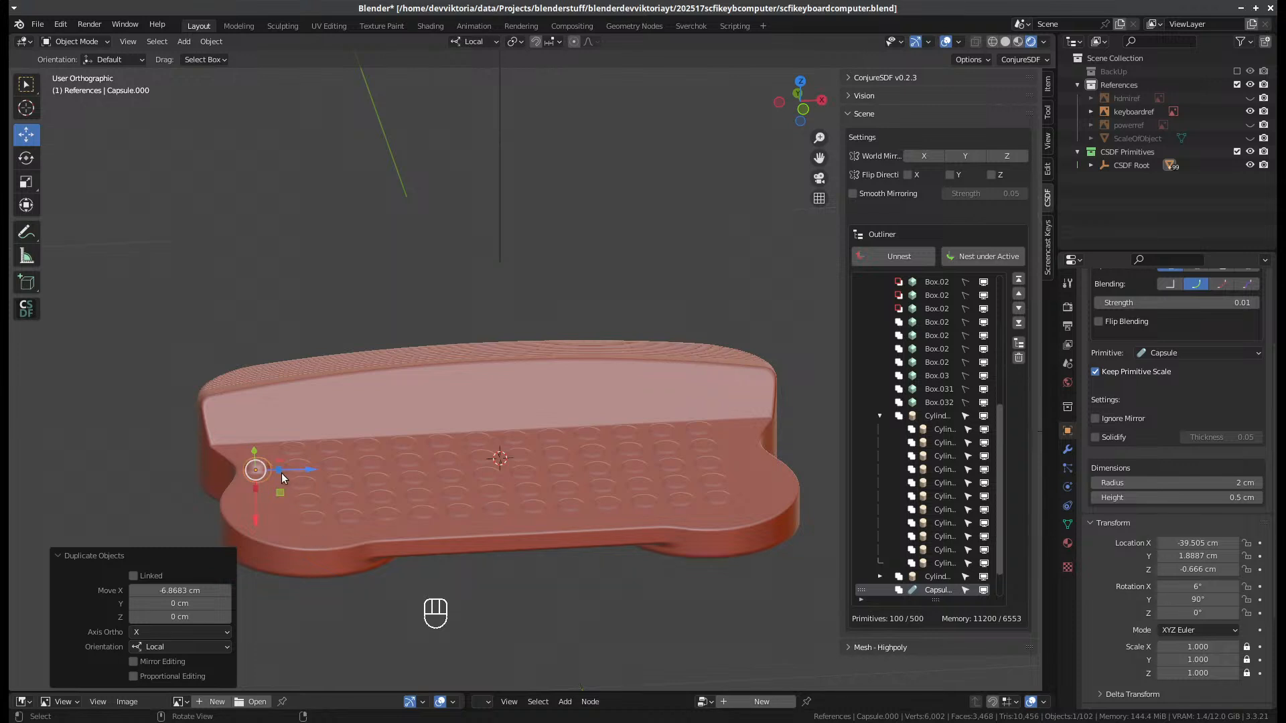
pyautogui.moveTo(320, 468); pyautogui.dragTo(347, 460)
pyautogui.moveTo(337, 468); pyautogui.dragTo(473, 544, button='middle')
pyautogui.scroll(1, 300, 495)
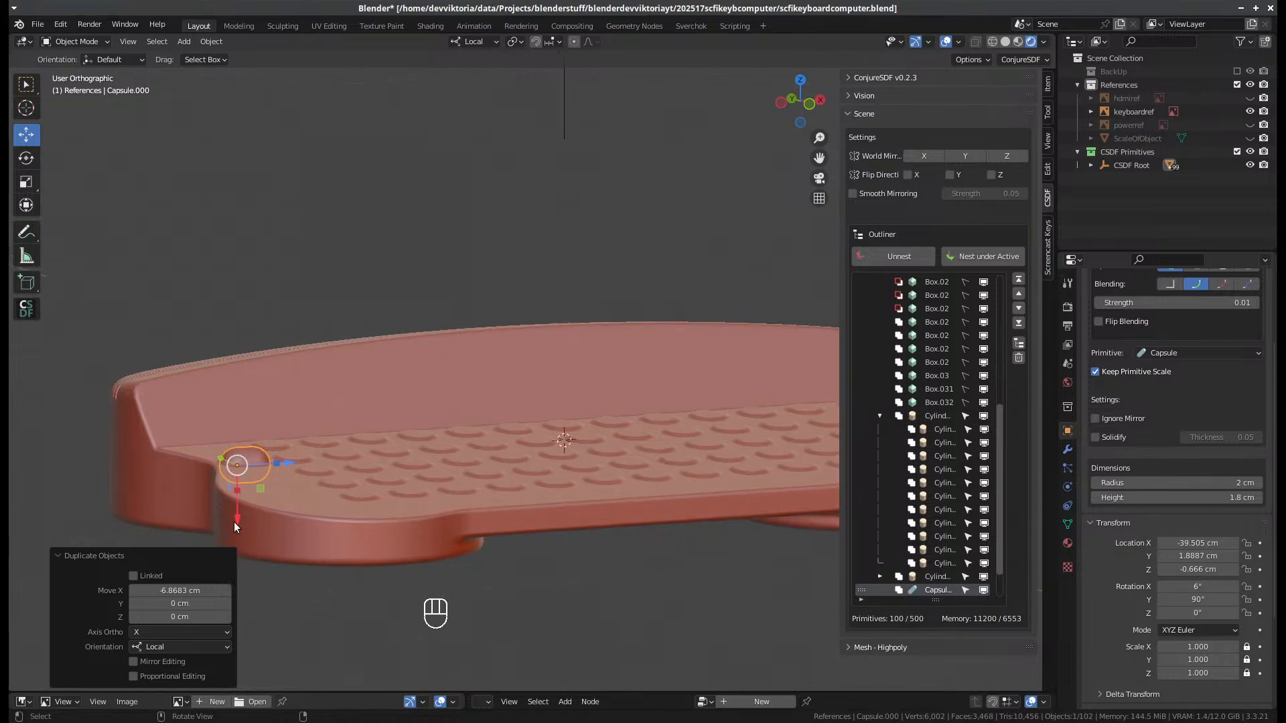
# - Move the capsule about -0.68 cm along local X and shift it down to the end of the ConjureSDF primitive list
pyautogui.moveTo(234, 527); pyautogui.dragTo(246, 511)
pyautogui.moveTo(279, 465); pyautogui.dragTo(737, 539, button='middle')
pyautogui.scroll(-3, 948, 523)
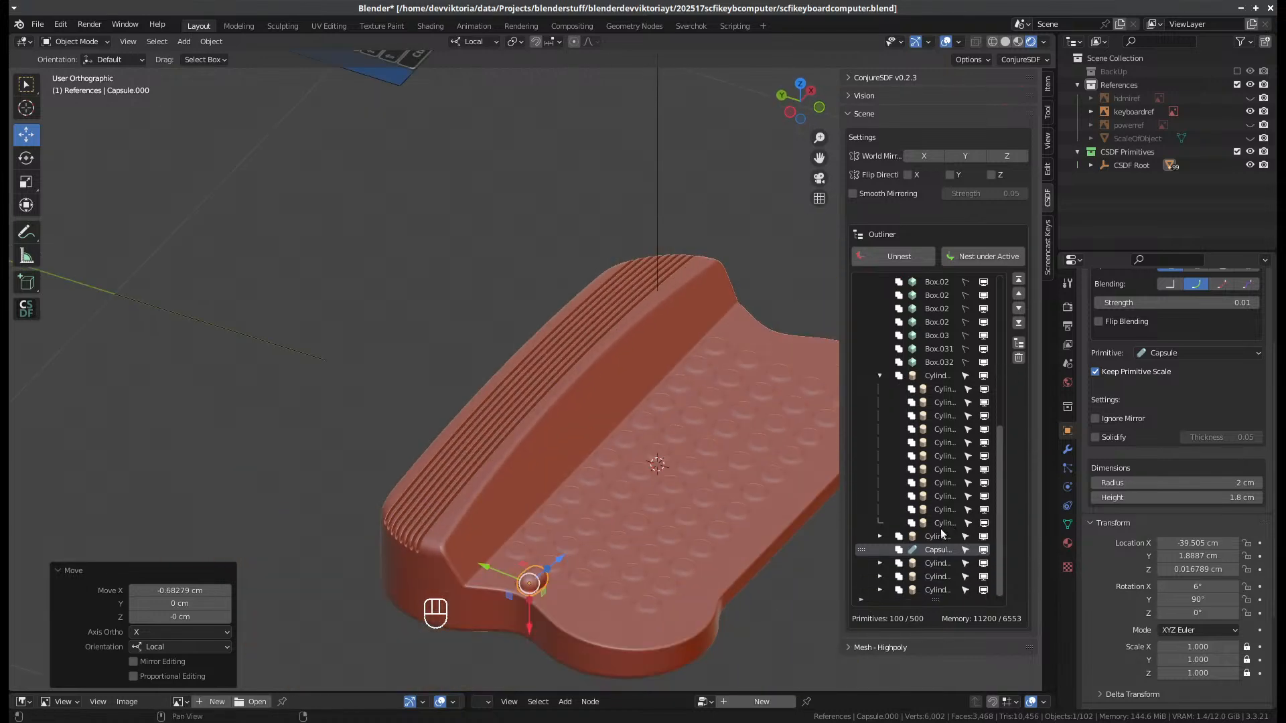
pyautogui.click(1019, 309)
pyautogui.click(1019, 308)
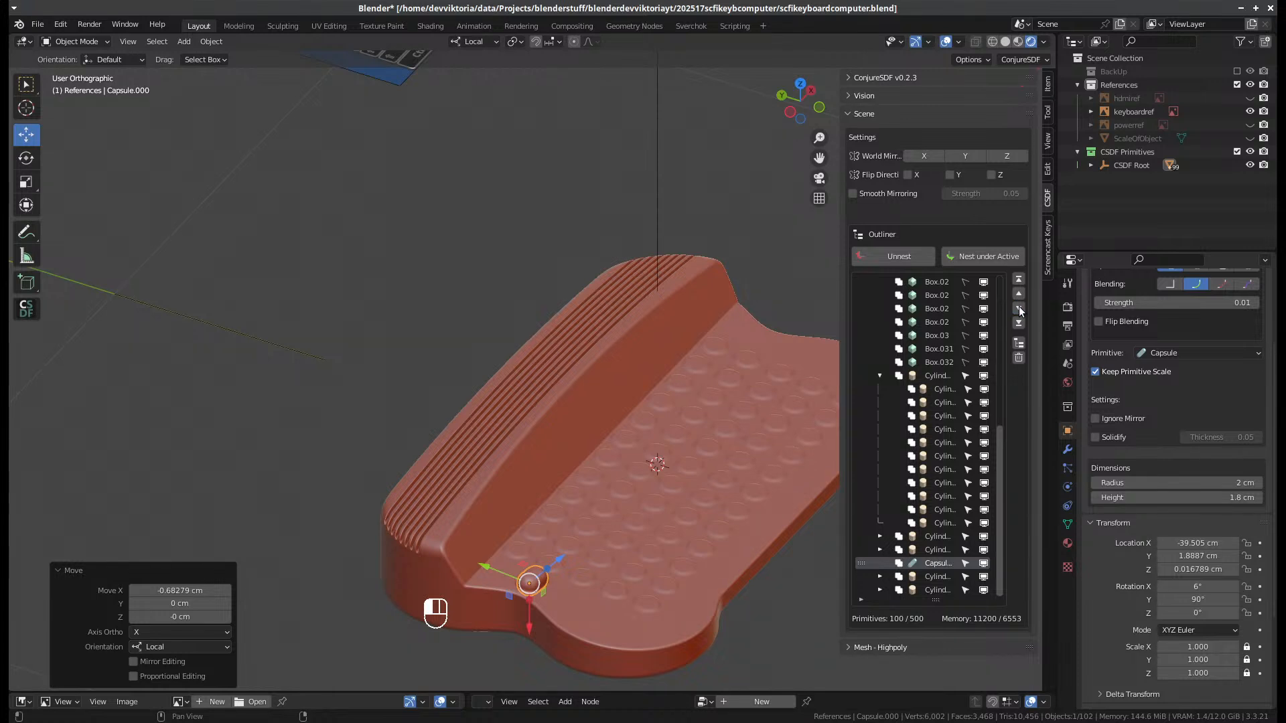
pyautogui.click(1019, 309)
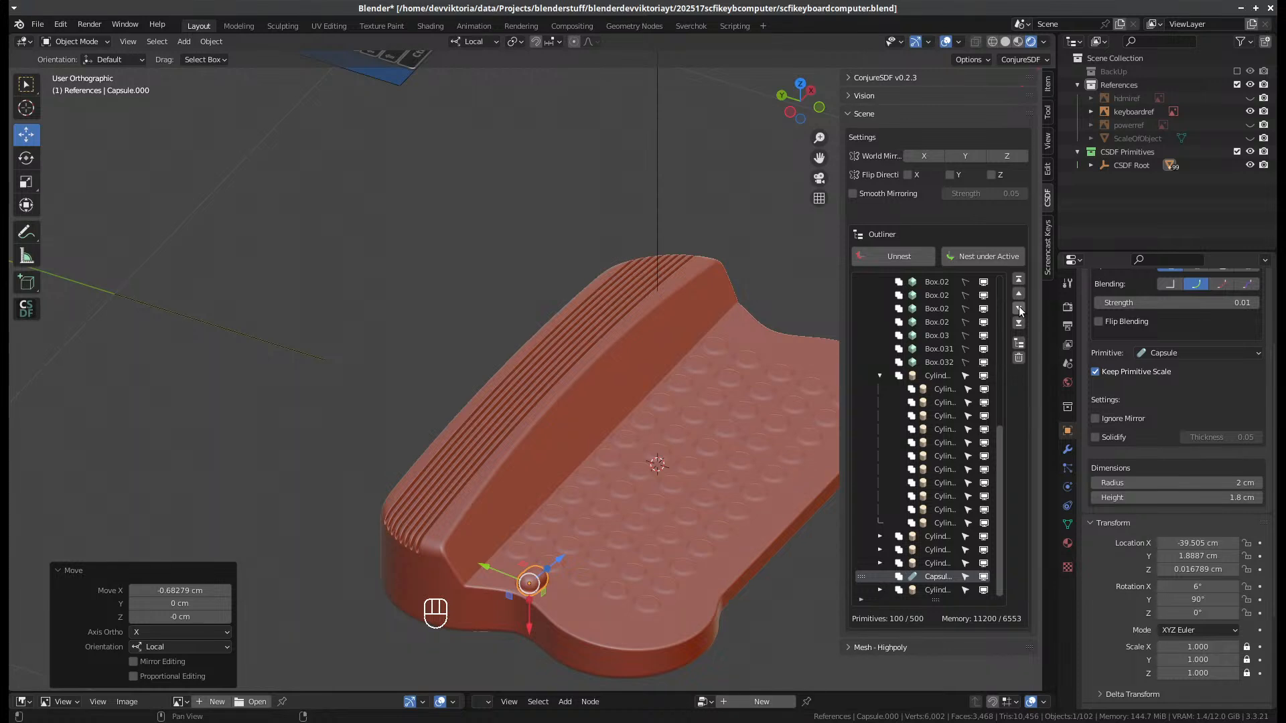
pyautogui.click(1019, 308)
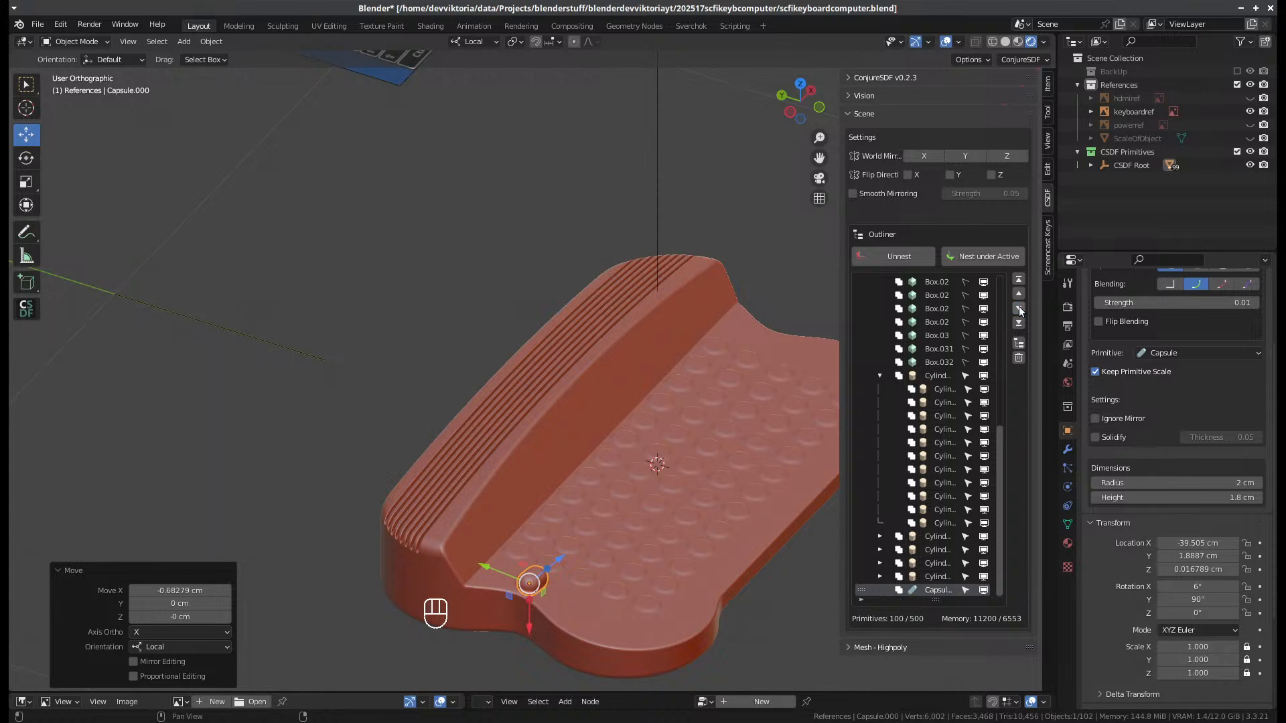
# - Hide the first, third, fourth and fifth cylinder groups, leaving only the second group and the capsule shown
pyautogui.click(983, 377)
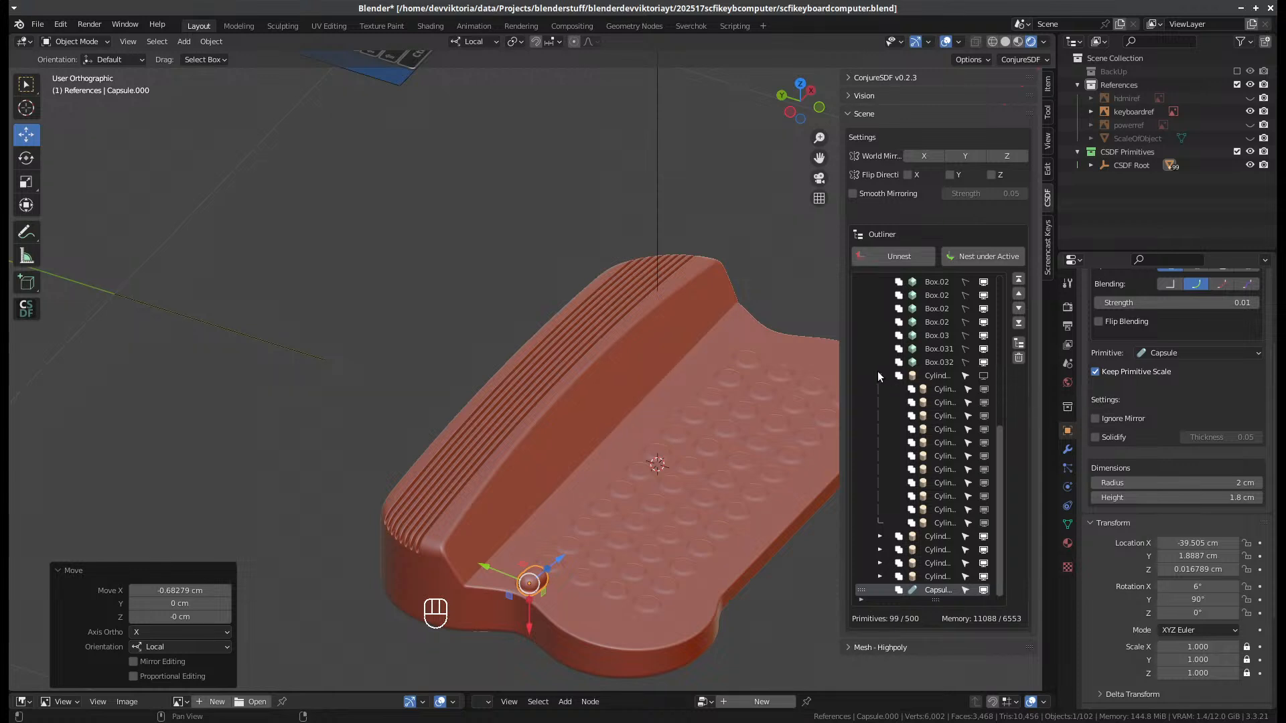
pyautogui.scroll(5, 879, 372)
pyautogui.scroll(-3, 975, 536)
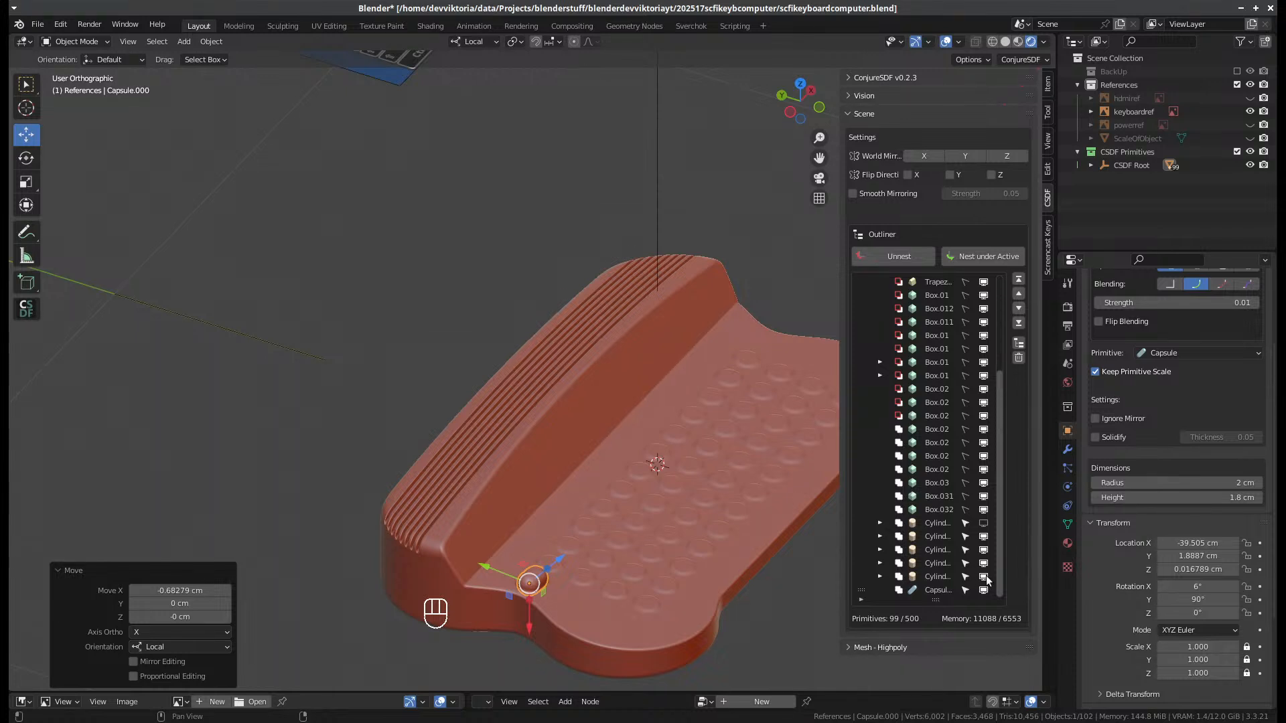
pyautogui.click(984, 576)
pyautogui.click(985, 565)
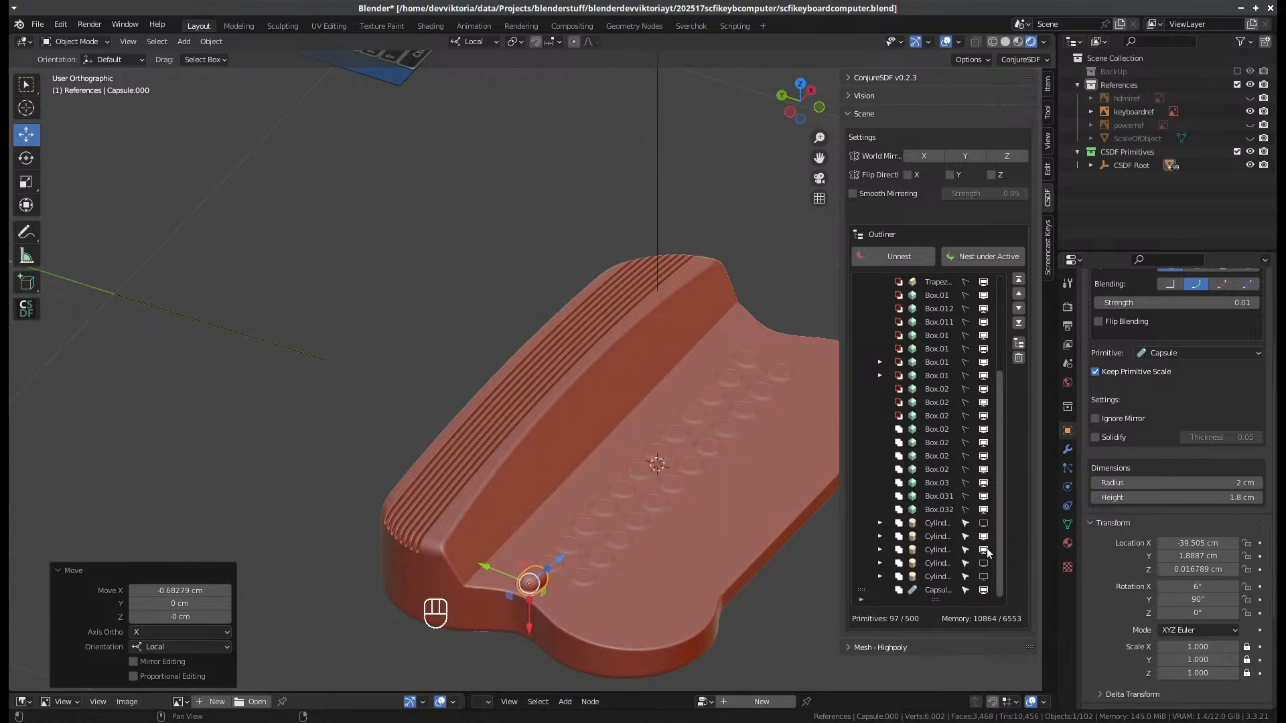
pyautogui.click(984, 550)
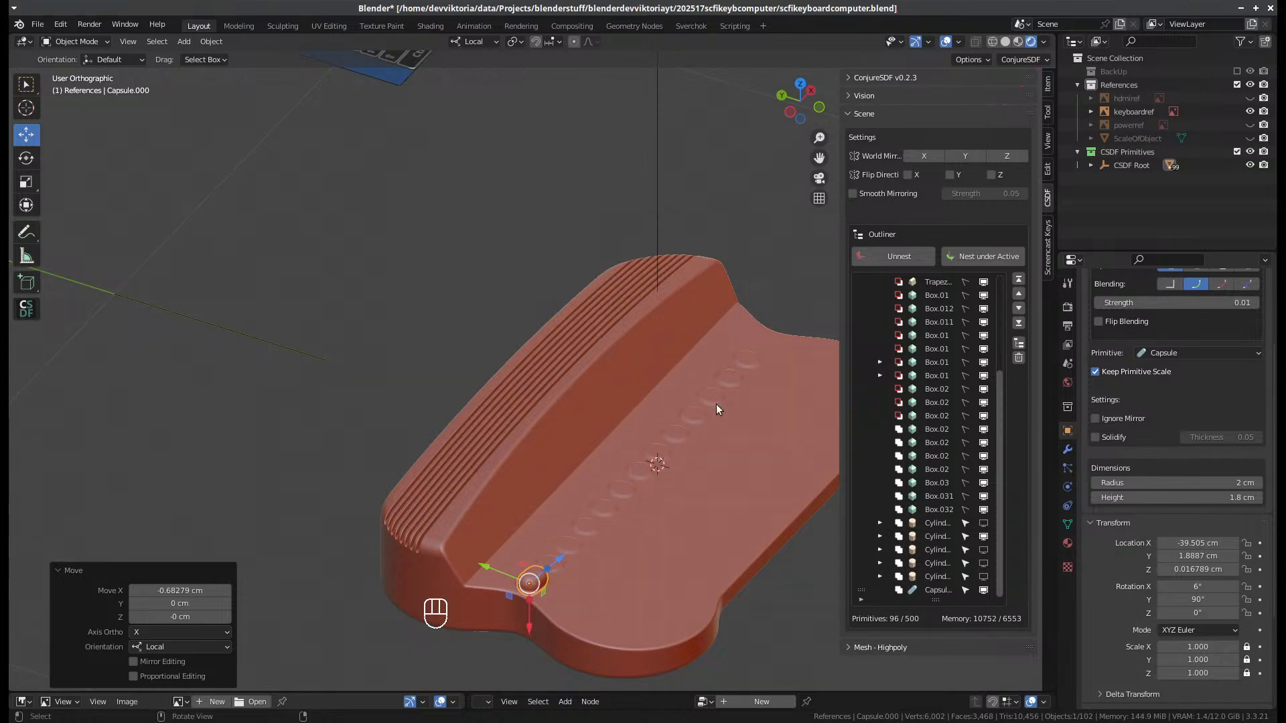
# - Duplicate the capsule in place and change the copy's primitive type to Cube
pyautogui.moveTo(717, 404); pyautogui.dragTo(577, 540, button='middle')
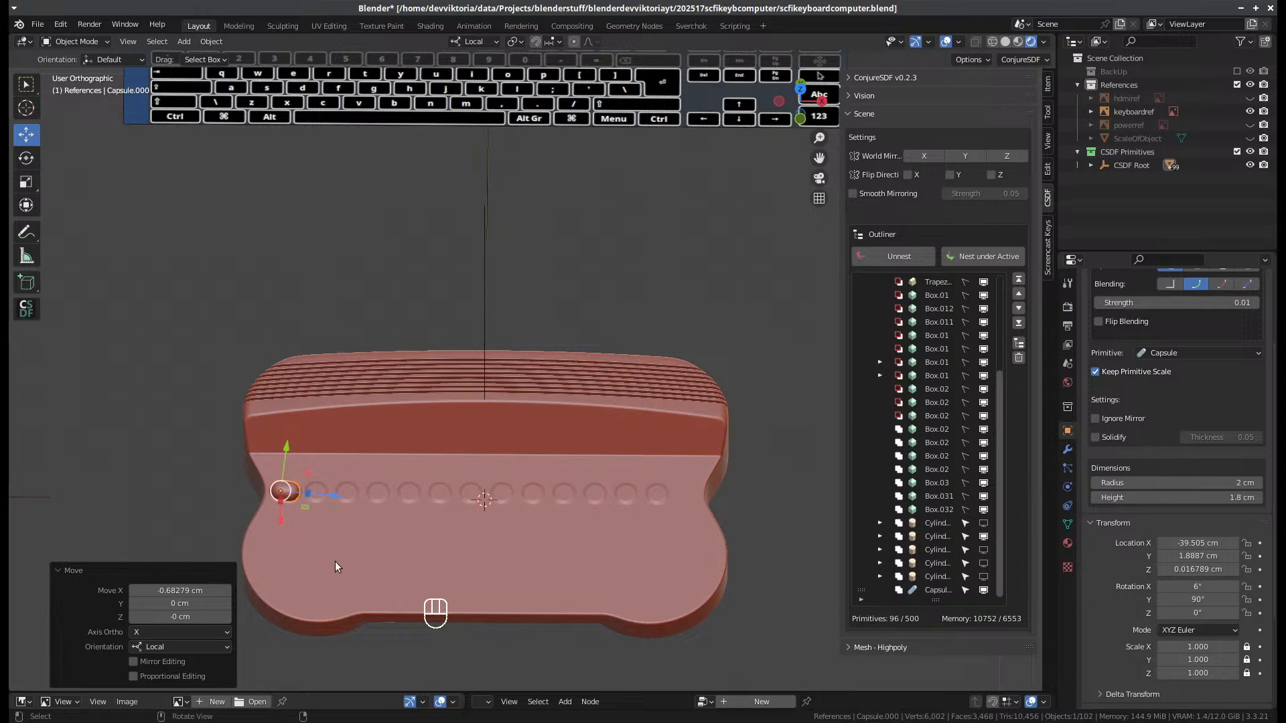
pyautogui.moveTo(335, 566); pyautogui.dragTo(361, 502, button='middle')
pyautogui.scroll(1, 360, 497)
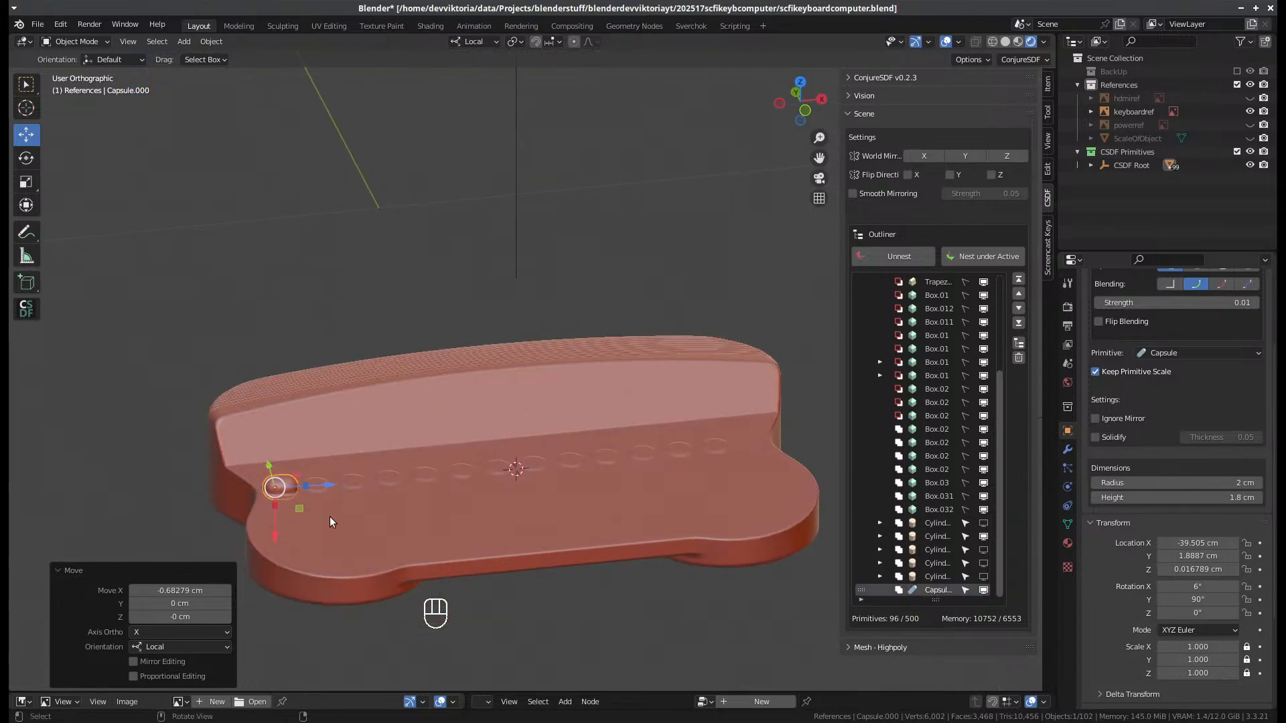
pyautogui.press('shift')
pyautogui.hotkey('shift', 'd')
pyautogui.press('Escape')
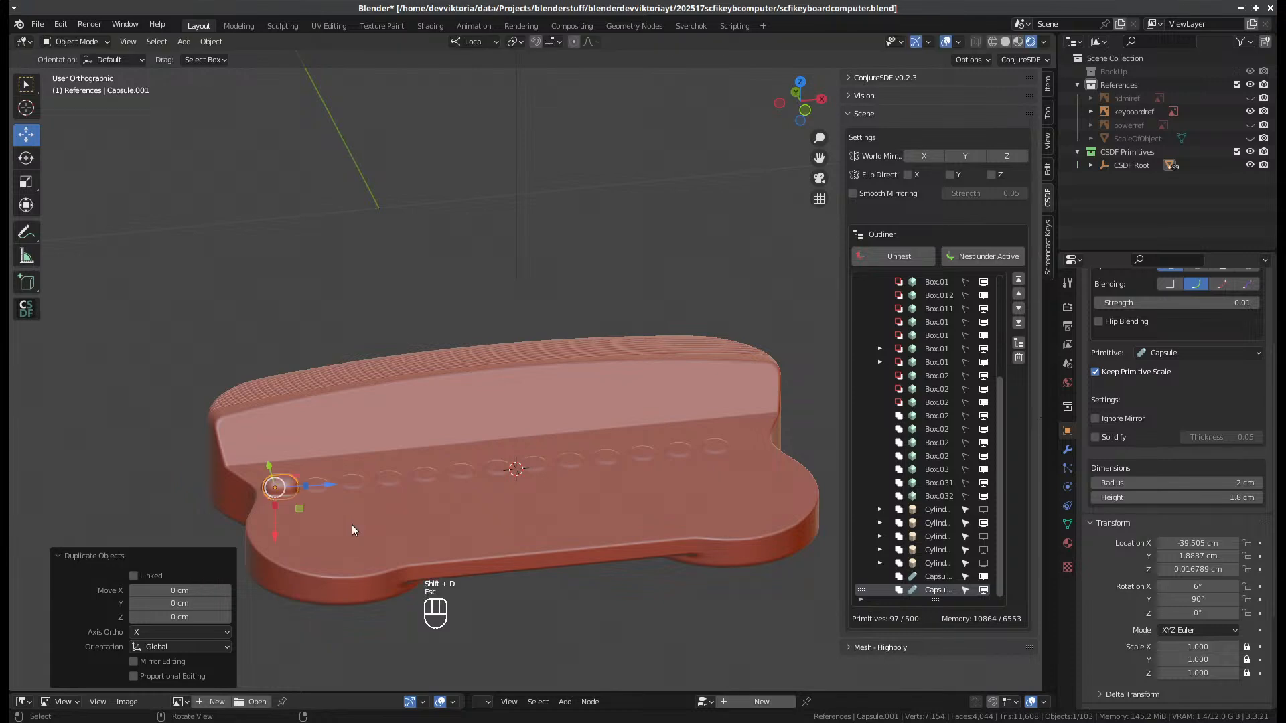
pyautogui.click(1180, 353)
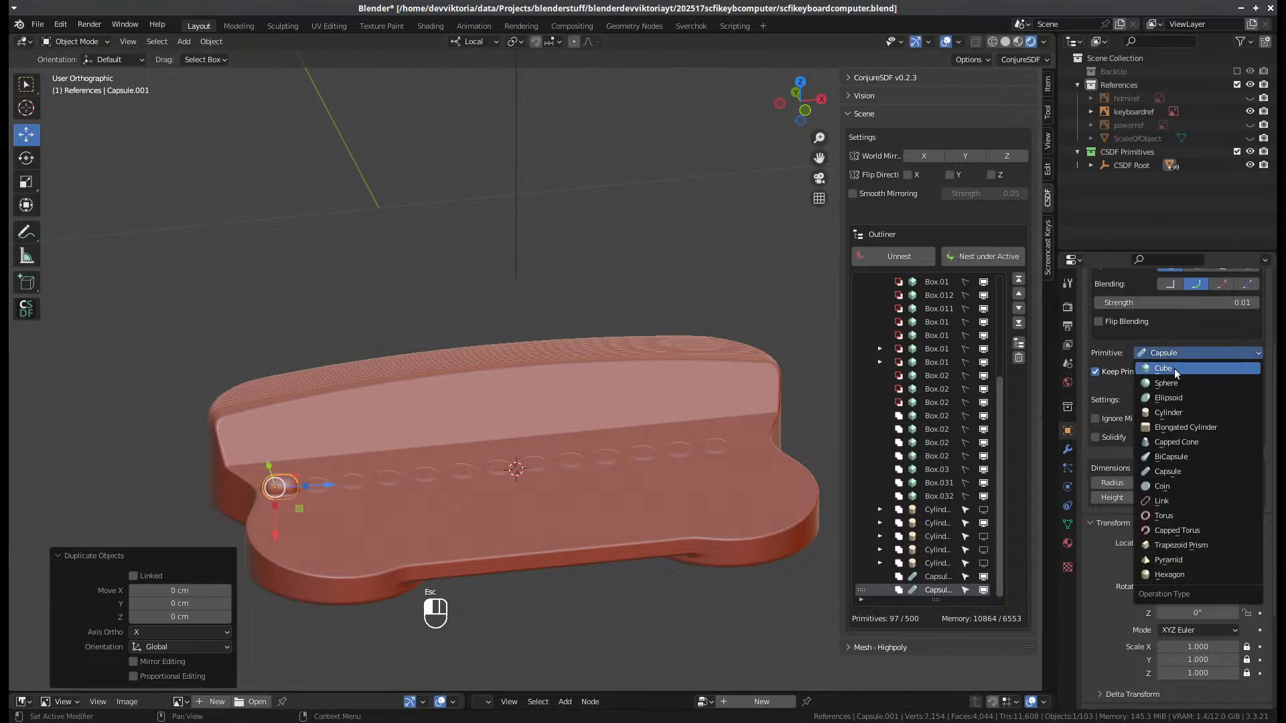
pyautogui.click(1175, 368)
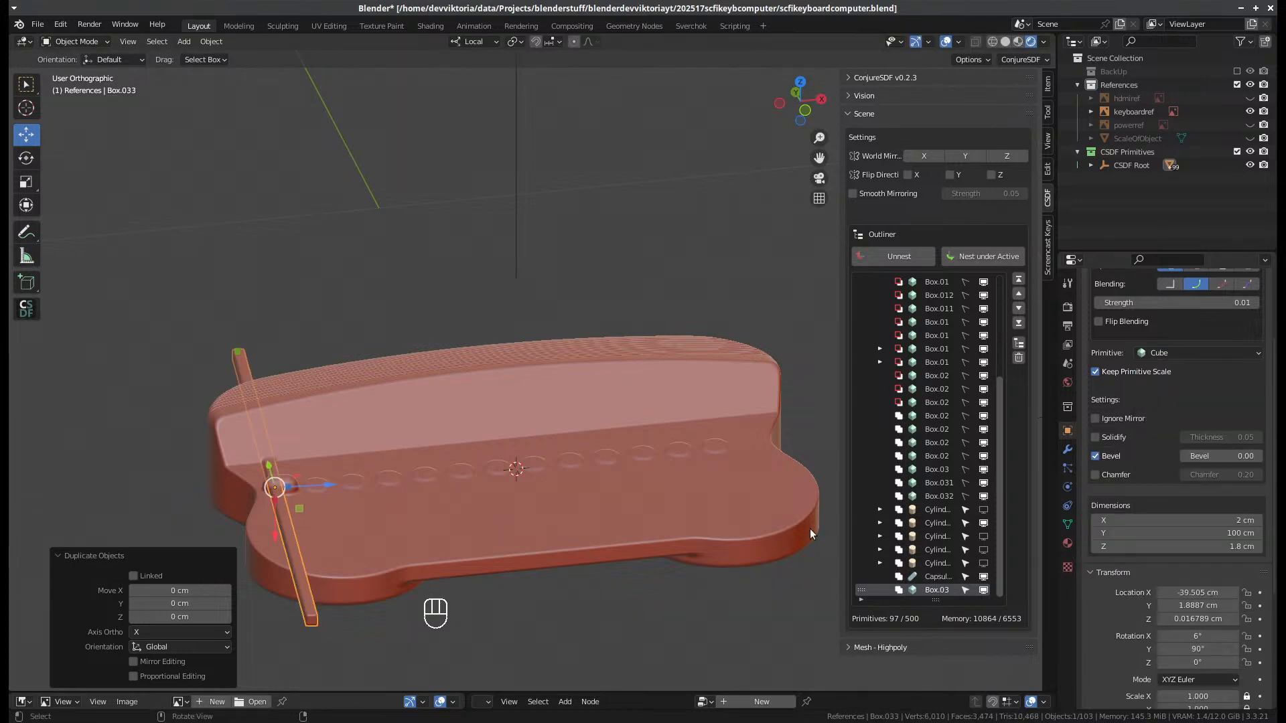
# - Set the new box's Y dimension to 40 cm and extend its Z dimension to 53 cm
pyautogui.click(1209, 534)
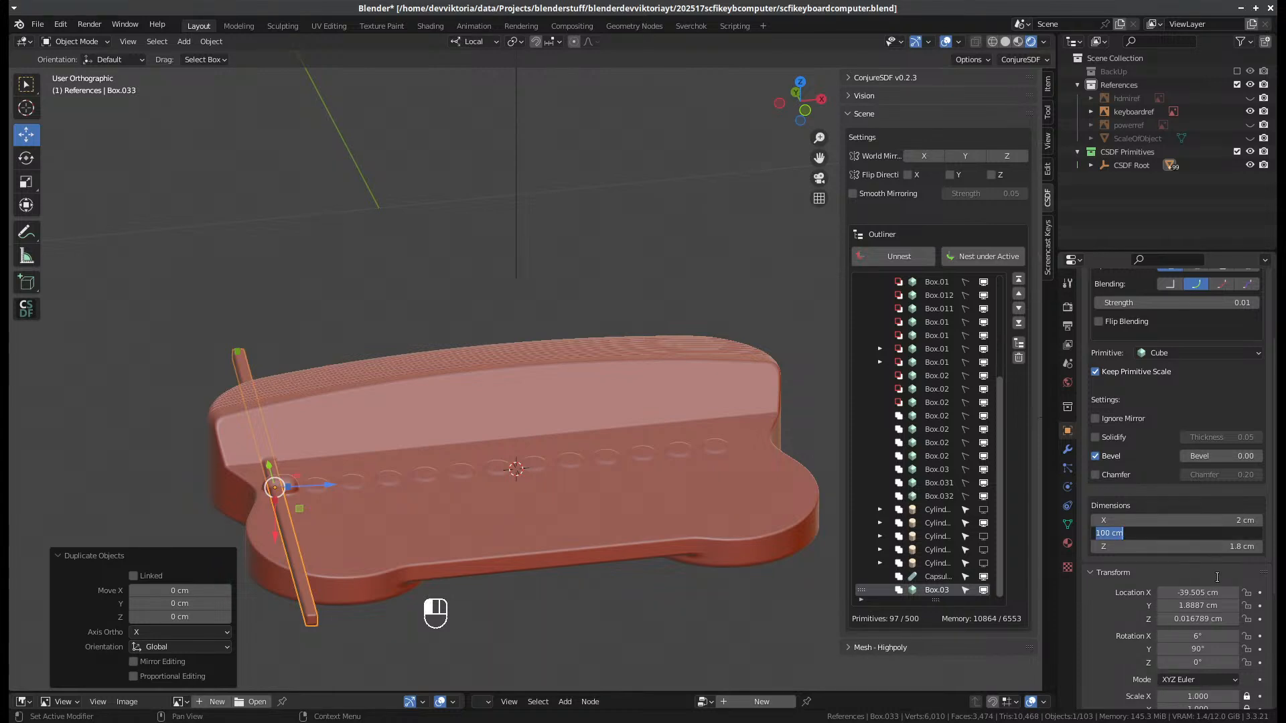
pyautogui.write('40')
pyautogui.press('Return')
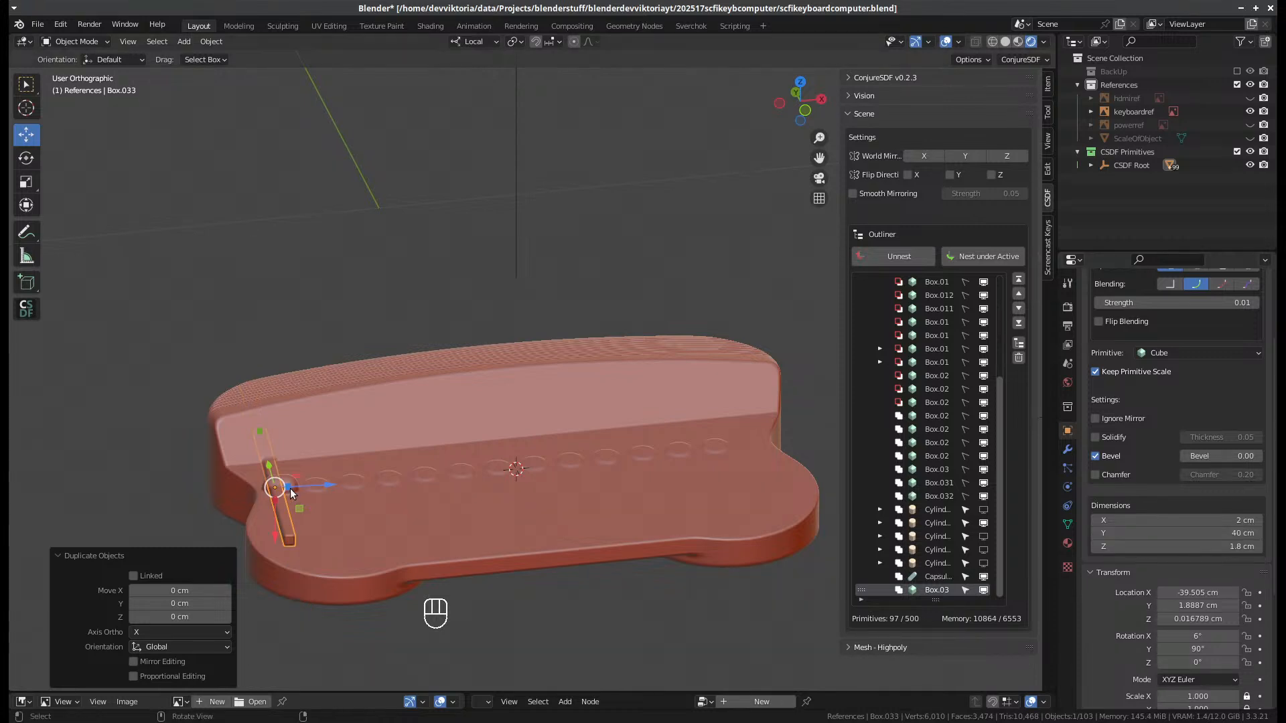
pyautogui.moveTo(298, 488); pyautogui.dragTo(660, 506)
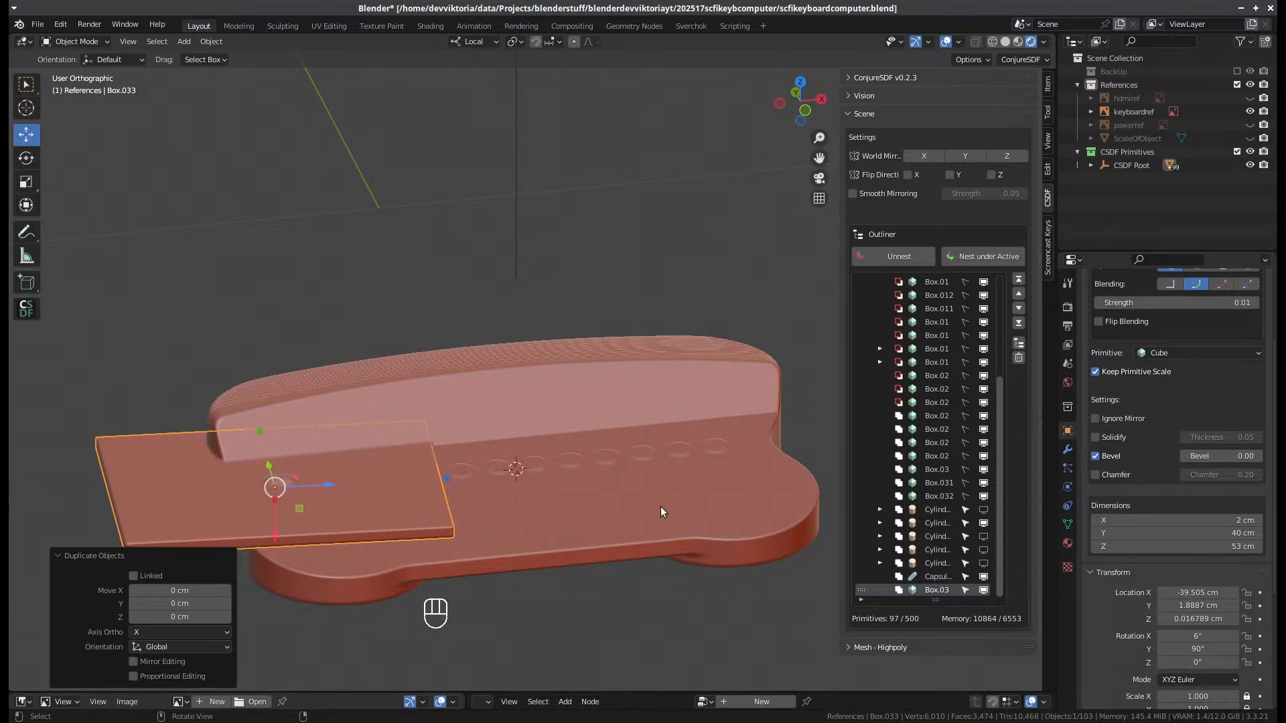
# - Reset the box's X and Y rotations to 0°
pyautogui.moveTo(661, 506); pyautogui.dragTo(536, 524, button='middle')
pyautogui.press('KP_7')
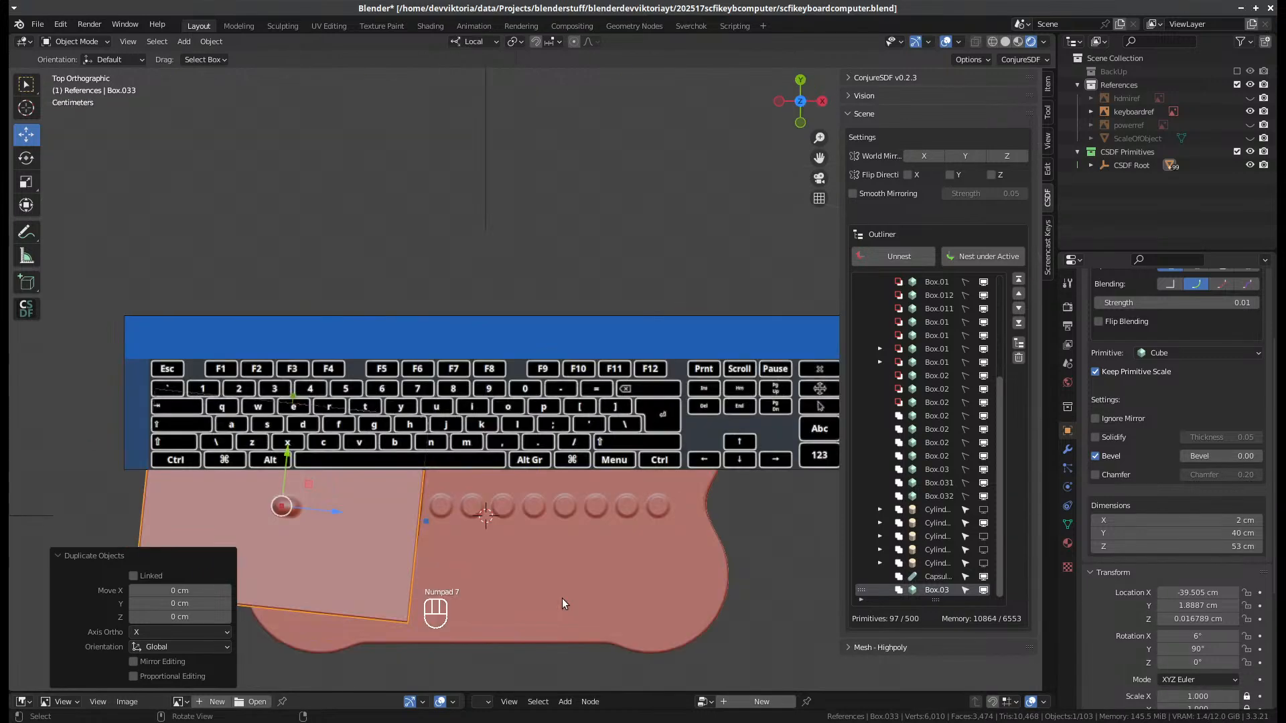
pyautogui.click(1185, 634)
pyautogui.write('0')
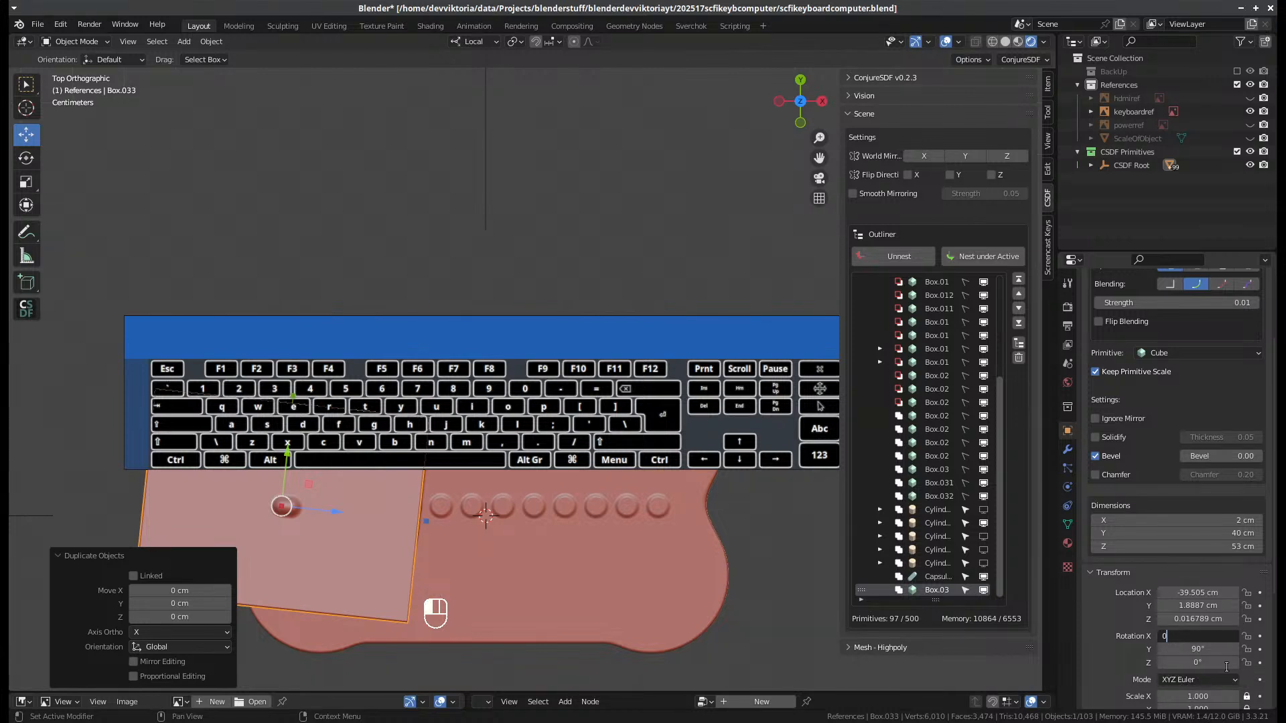
pyautogui.press('Return')
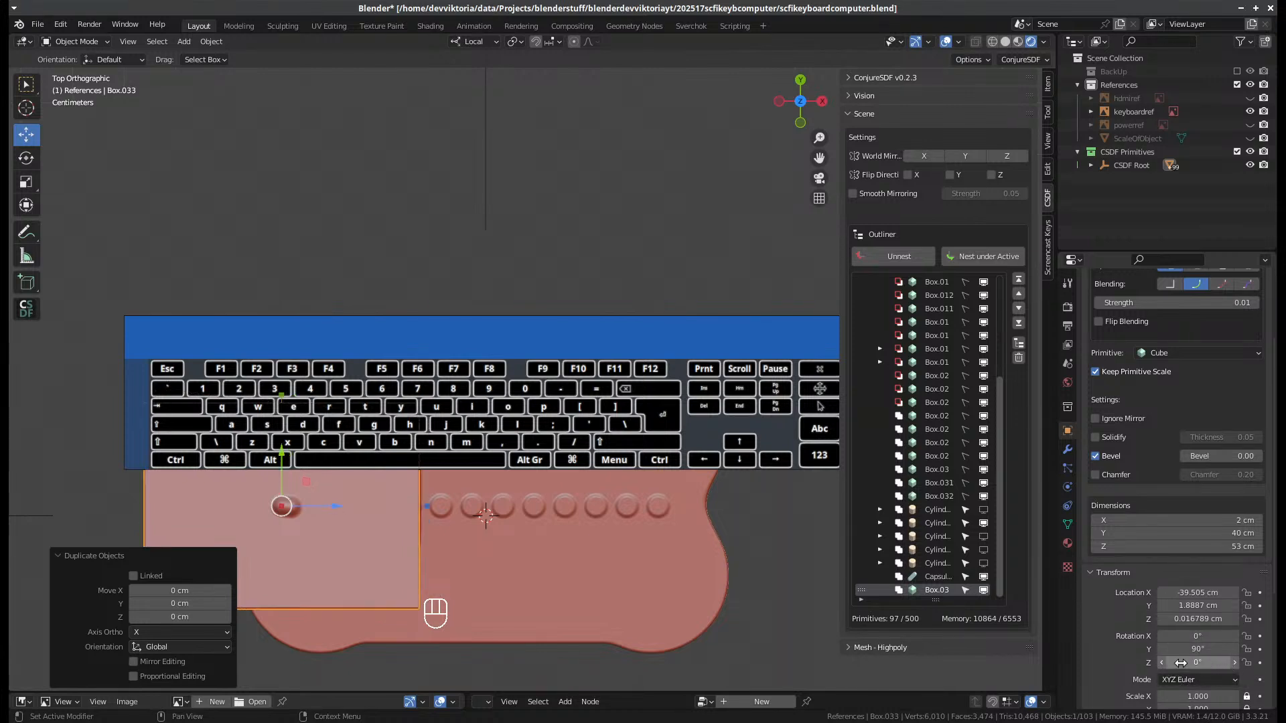
pyautogui.moveTo(686, 609); pyautogui.dragTo(831, 572, button='middle')
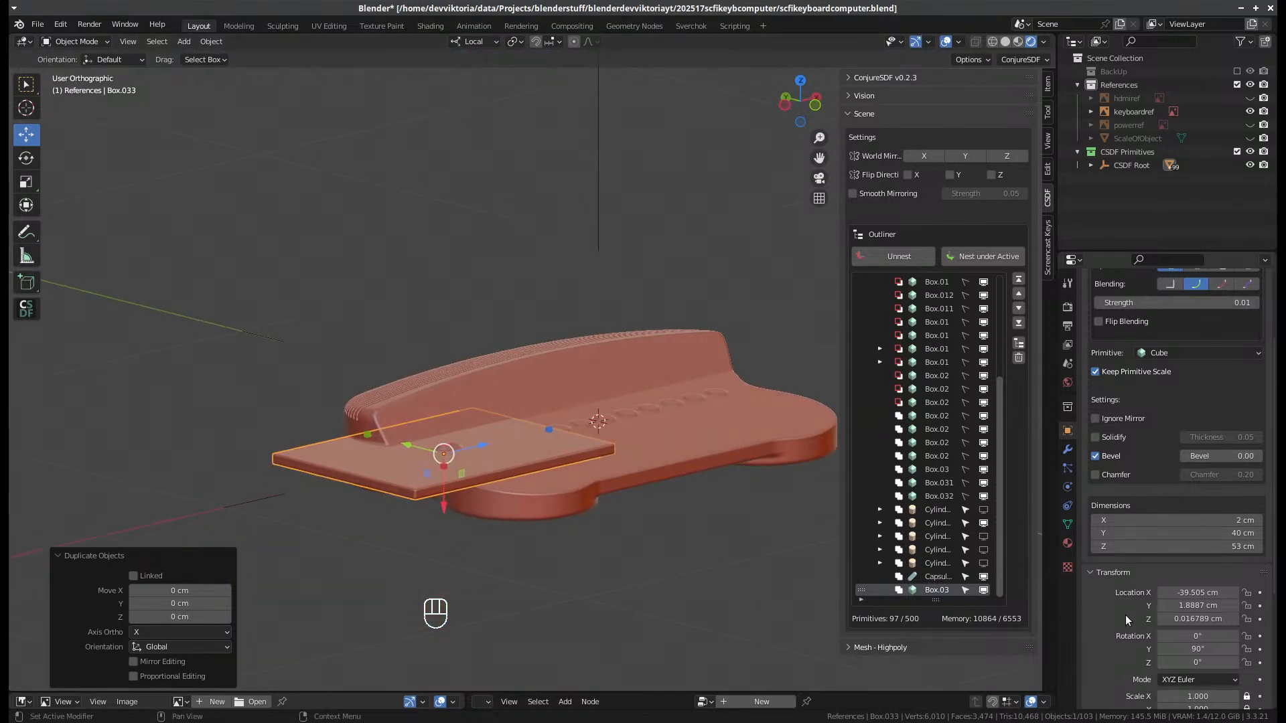
pyautogui.doubleClick(1199, 649)
pyautogui.write('0')
pyautogui.press('Return')
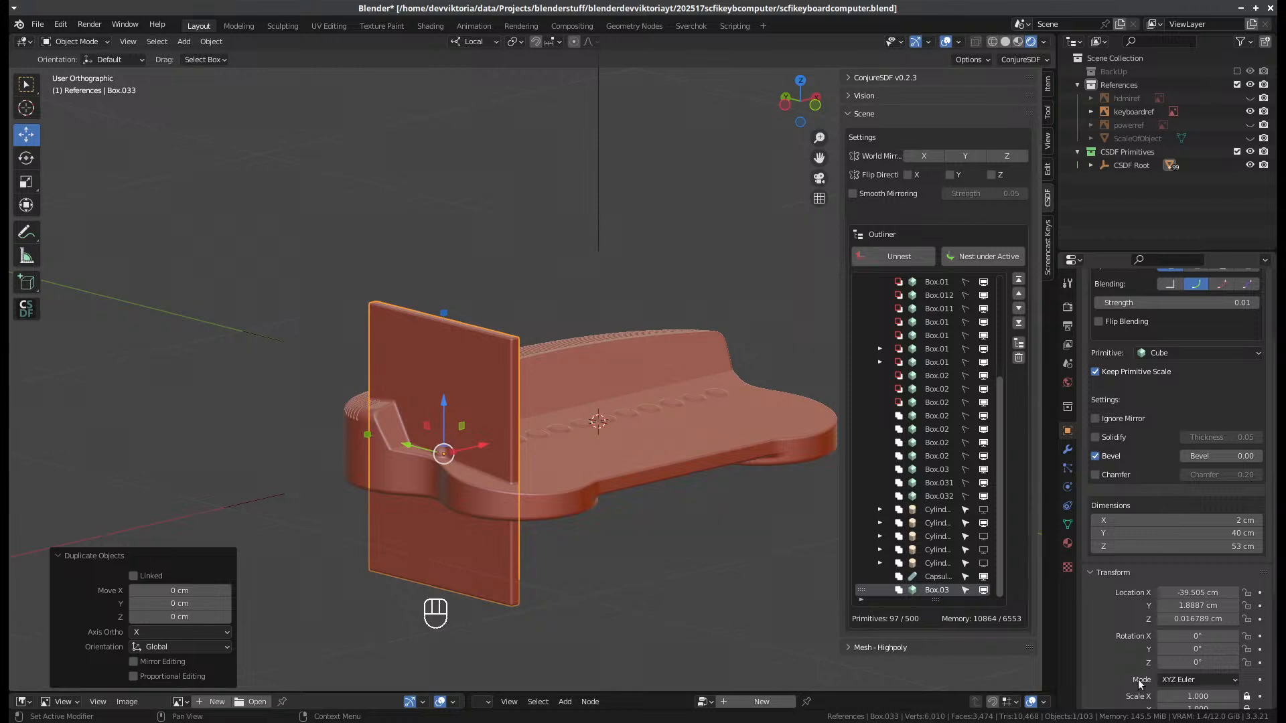
# - Reduce the box's Z dimension to 4.4 cm
pyautogui.doubleClick(1177, 546)
pyautogui.write('9.4')
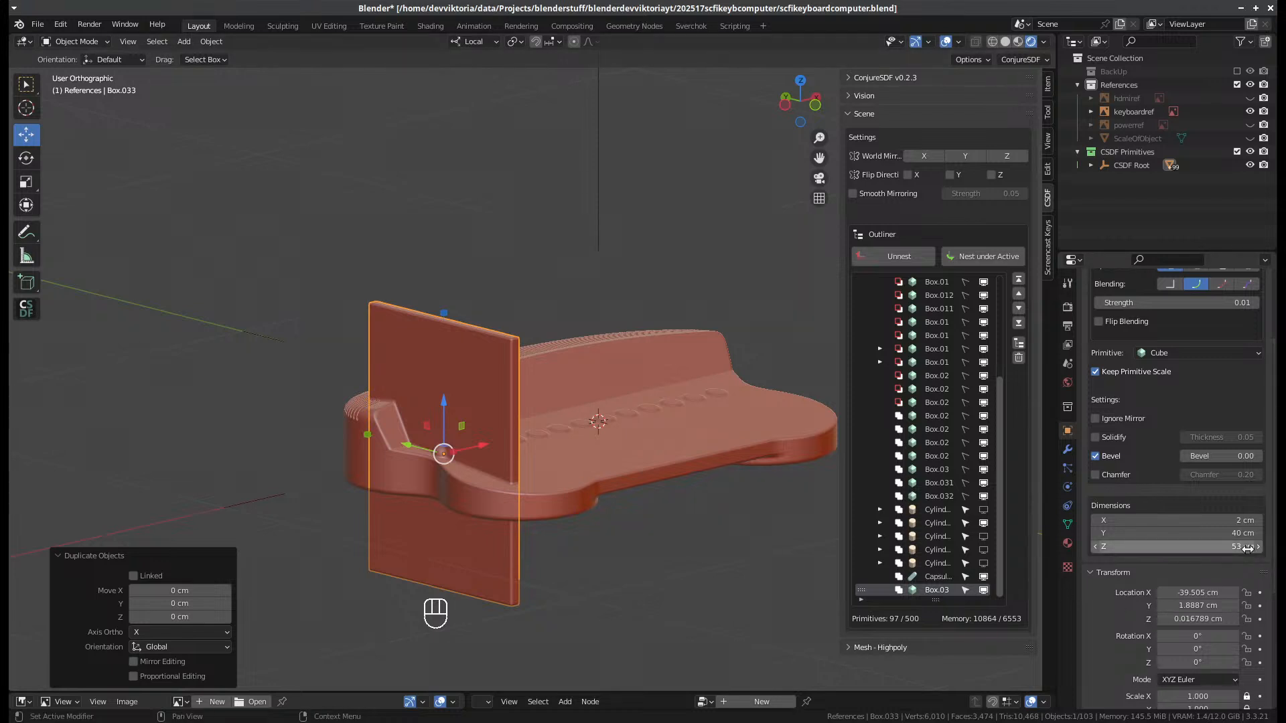
pyautogui.press('Return')
pyautogui.moveTo(1177, 547); pyautogui.dragTo(1143, 547)
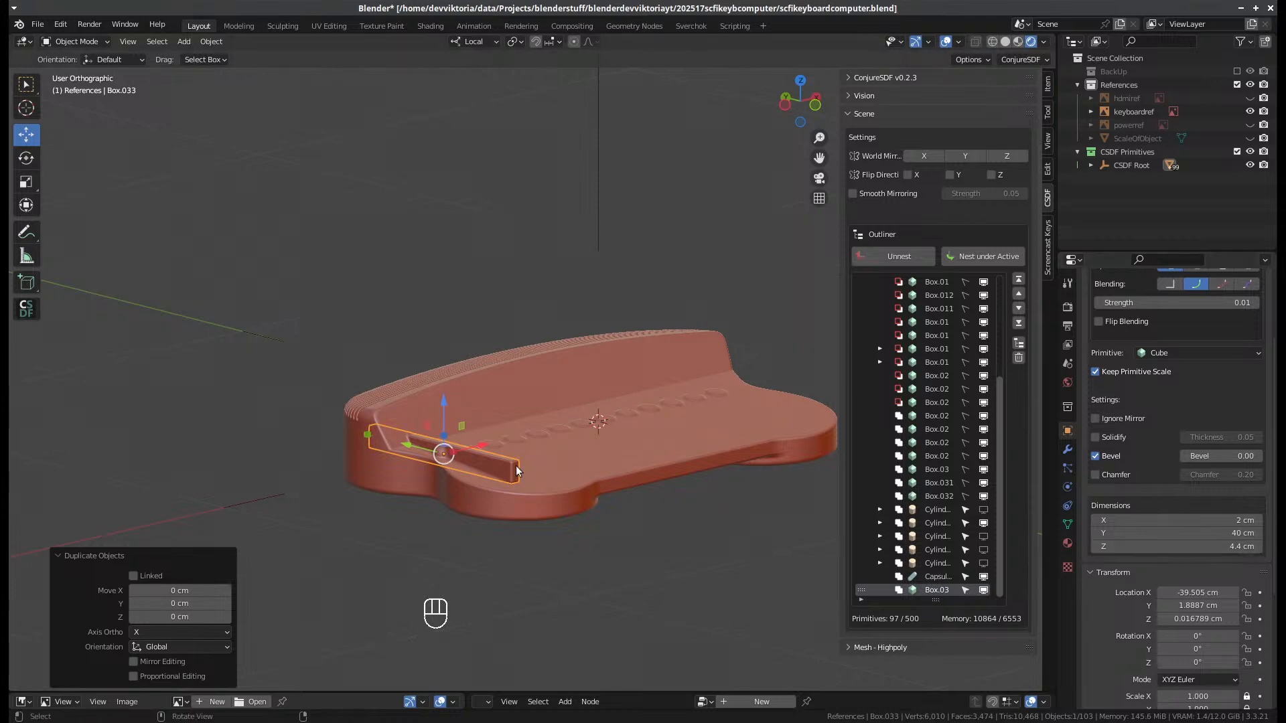
# - Tilt the box 6° about X and raise it about 2.3 cm along its local Z axis
pyautogui.click(1196, 636)
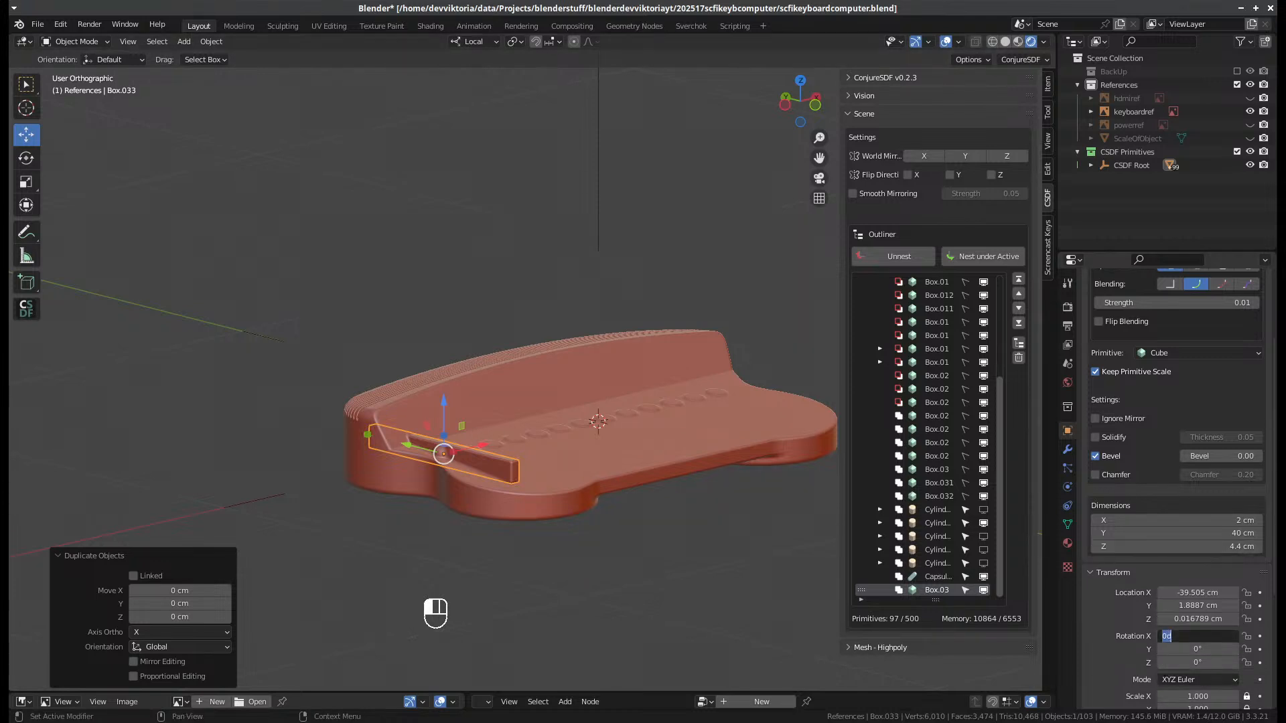
pyautogui.write('6')
pyautogui.press('Return')
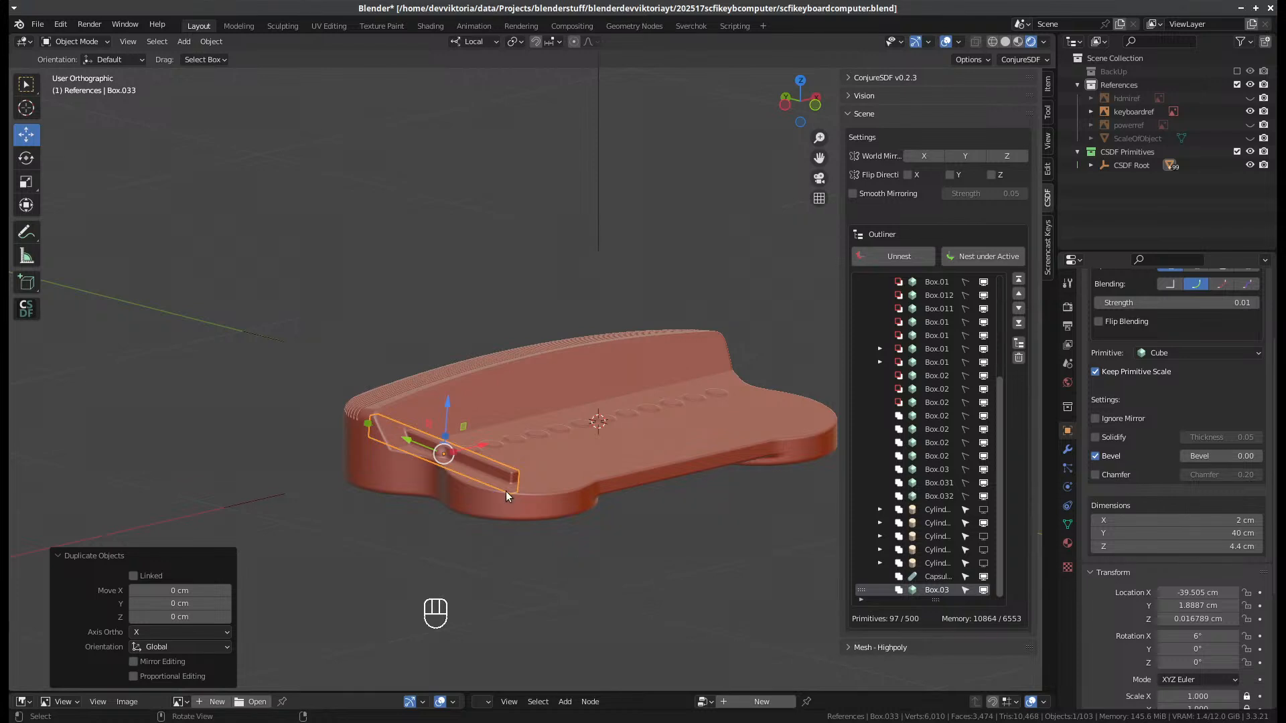
pyautogui.moveTo(449, 405)
pyautogui.mouseDown()
pyautogui.moveTo(458, 391)
pyautogui.moveTo(466, 412)
pyautogui.mouseUp()
# - Widen the box to 75 cm in X and centre it at X location 0 cm
pyautogui.moveTo(491, 449); pyautogui.dragTo(485, 560, button='middle')
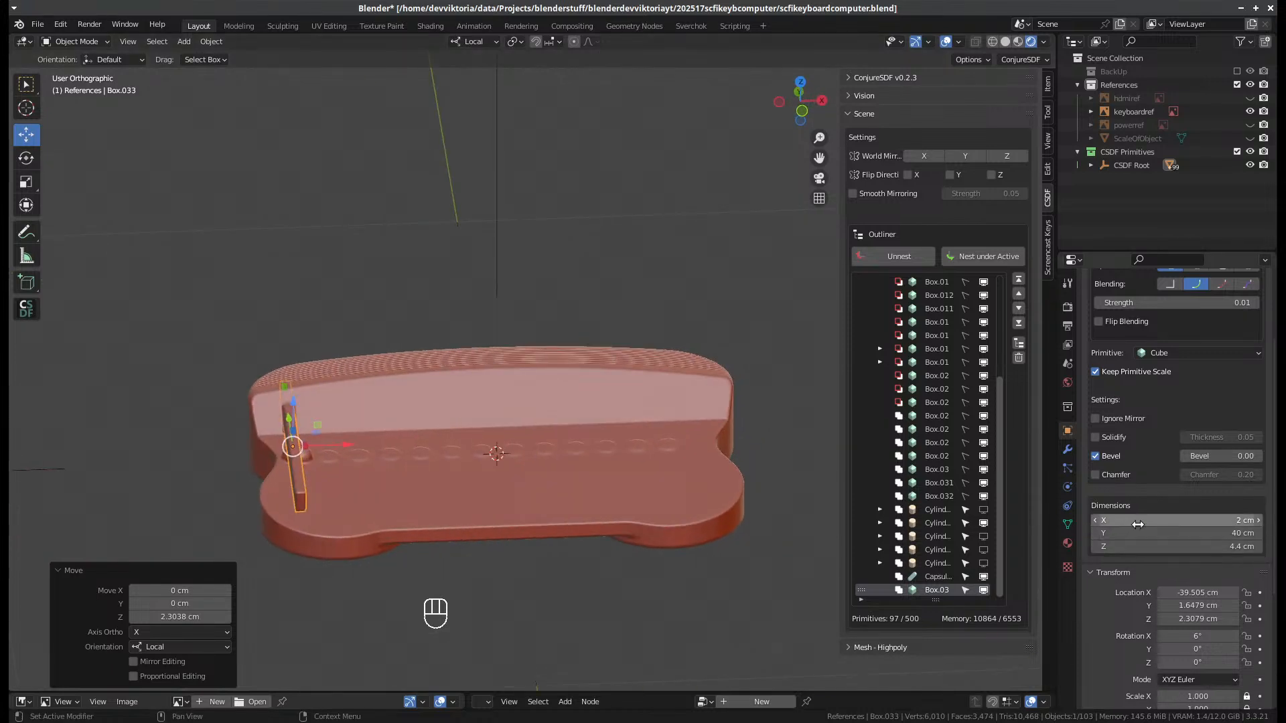
pyautogui.moveTo(1137, 525); pyautogui.dragTo(1193, 525)
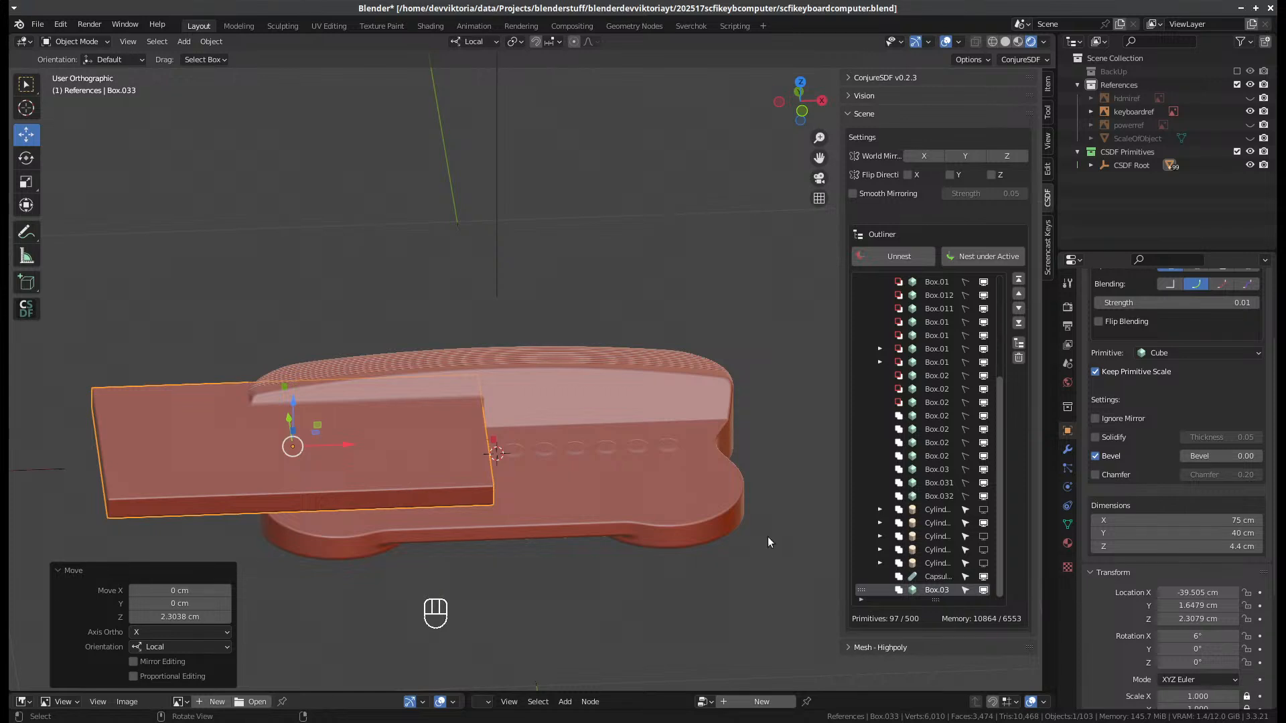
pyautogui.click(1198, 594)
pyautogui.write('0')
pyautogui.press('Return')
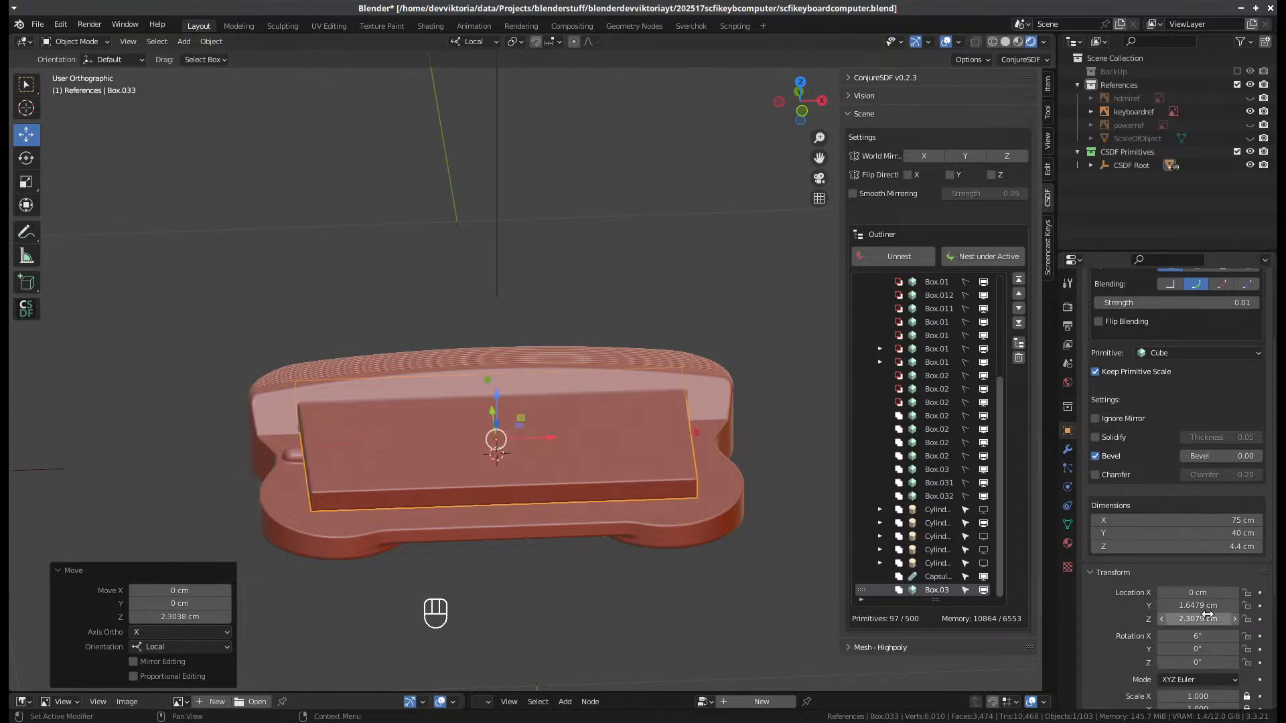
pyautogui.moveTo(677, 556); pyautogui.dragTo(613, 462, button='middle')
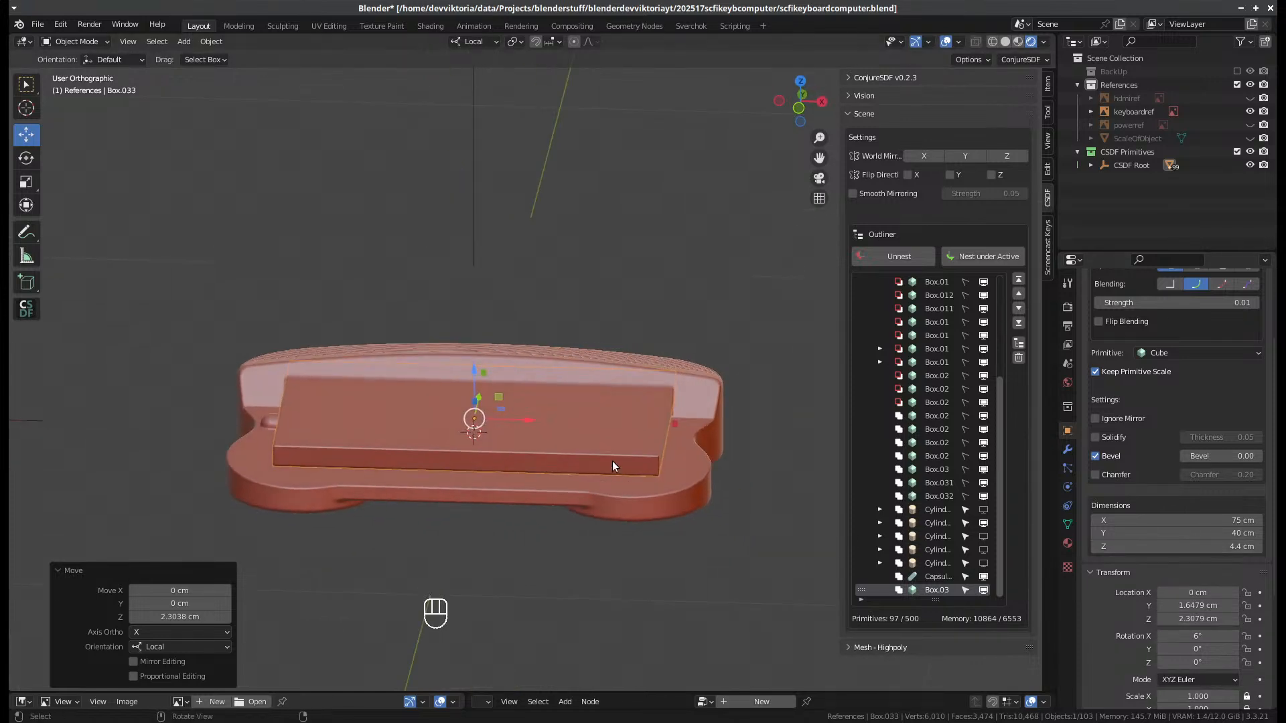
pyautogui.press('g')
pyautogui.press('x')
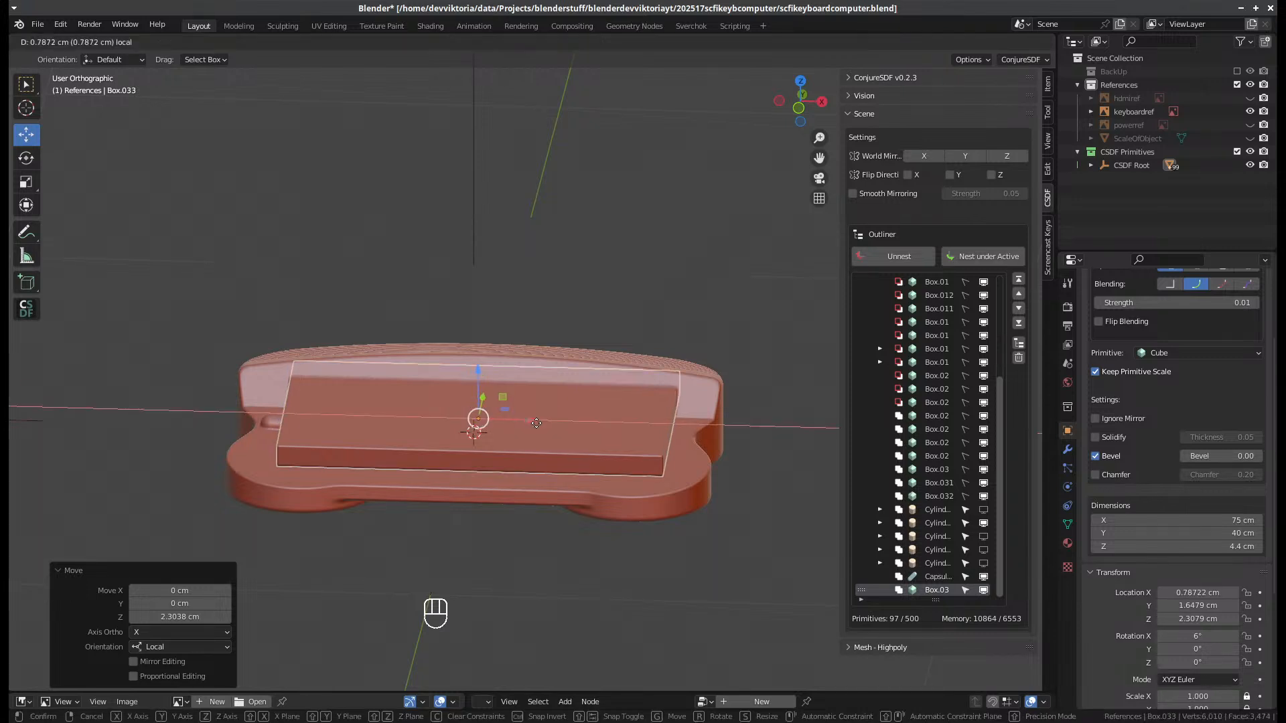
pyautogui.rightClick(539, 428)
pyautogui.hotkey('ctrl', 'z')
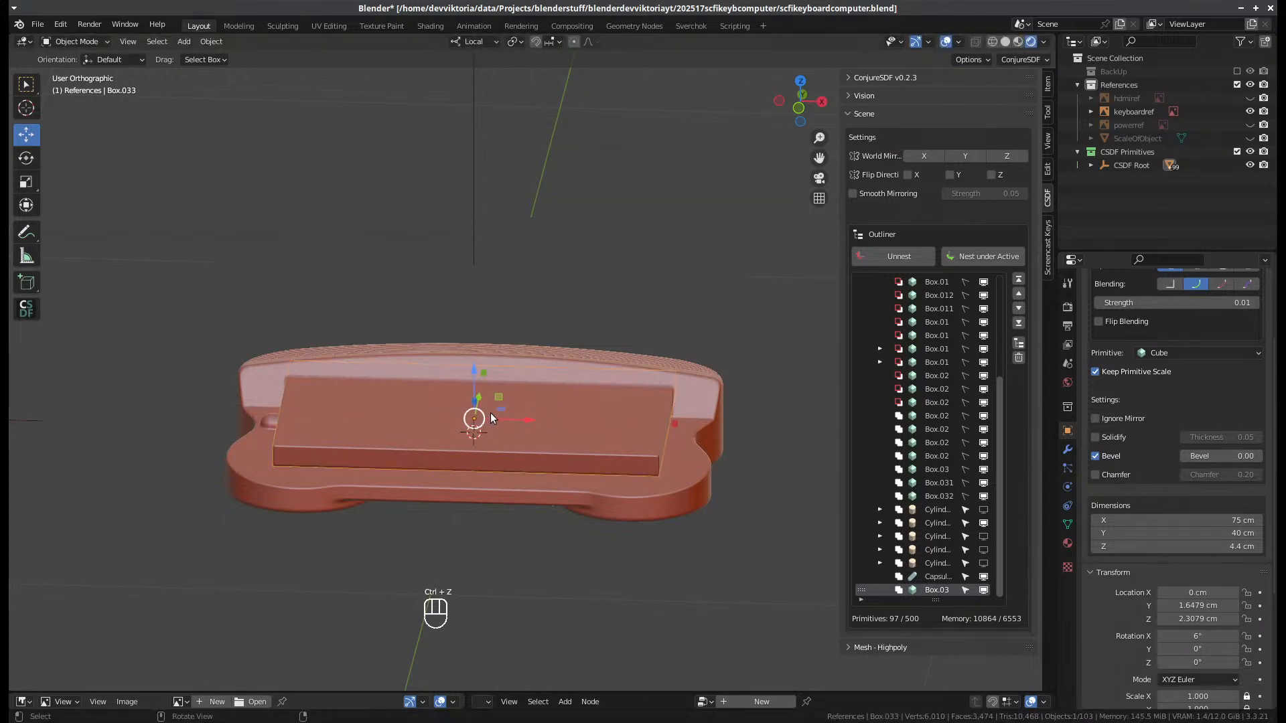
# - Widen the box to 94 cm in X and move it about -7.5 cm along its local Y axis
pyautogui.moveTo(676, 424); pyautogui.dragTo(725, 436)
pyautogui.moveTo(603, 566); pyautogui.dragTo(578, 427, button='middle')
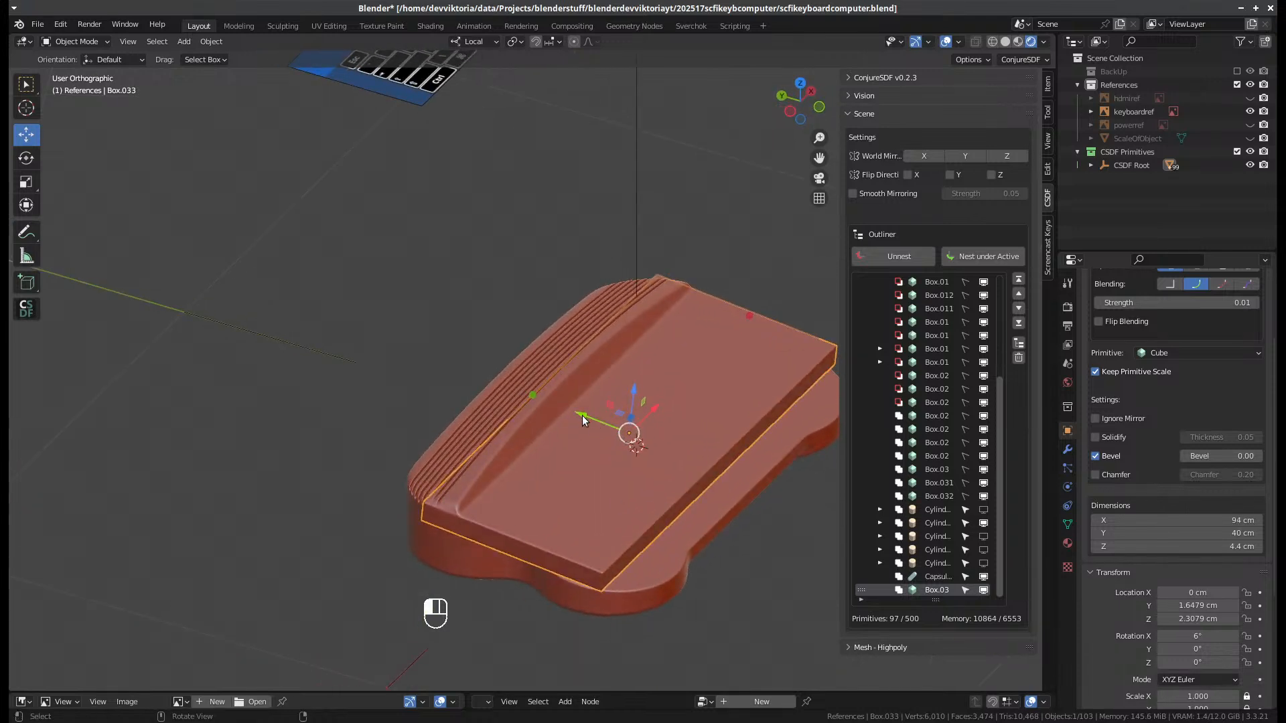
pyautogui.press('g')
pyautogui.press('y')
pyautogui.press('y')
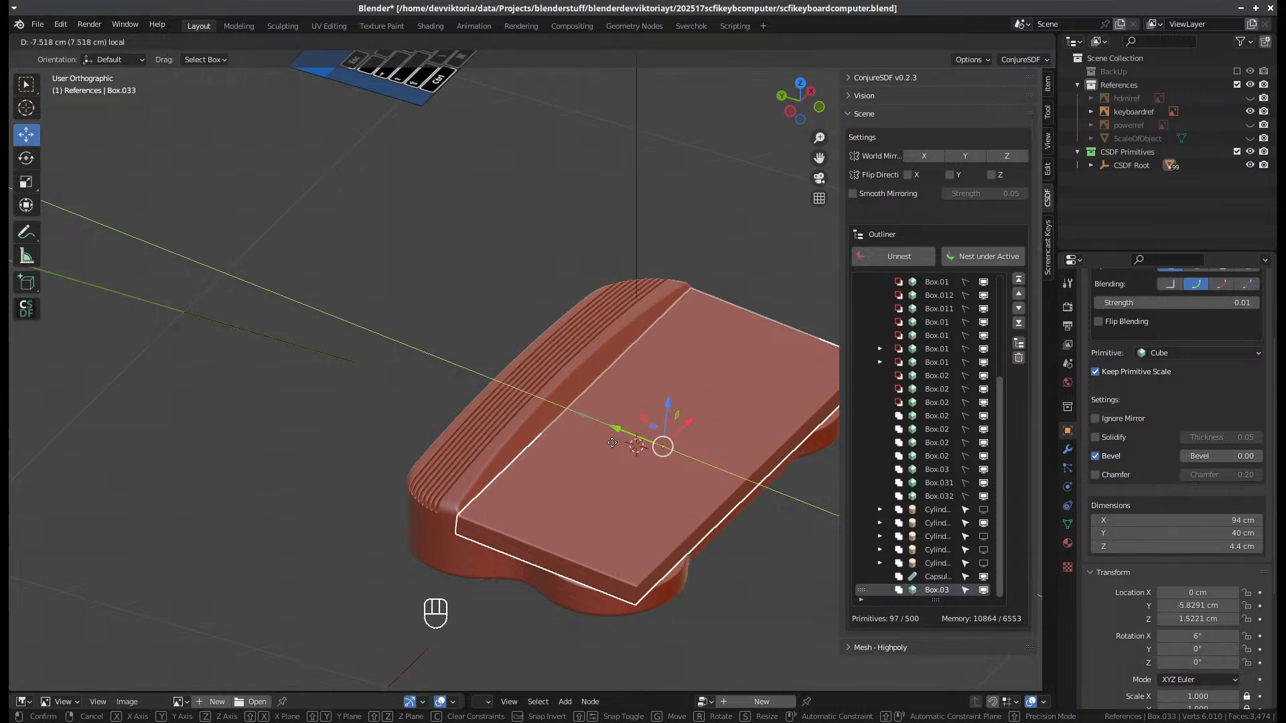
pyautogui.click(611, 443)
pyautogui.moveTo(611, 443); pyautogui.dragTo(639, 498, button='middle')
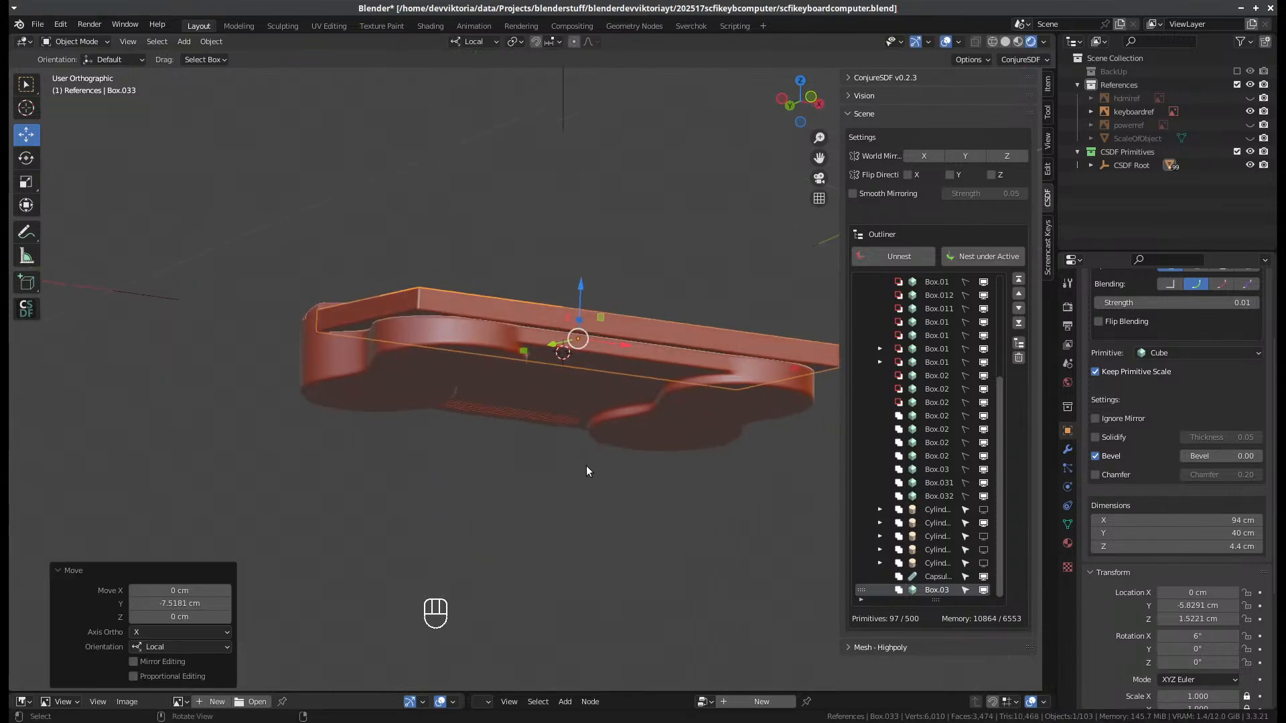
# - Raise the box about 0.22 cm along its local Z axis and shift it about -4.45 cm along local Y
pyautogui.moveTo(585, 465); pyautogui.dragTo(681, 329, button='middle')
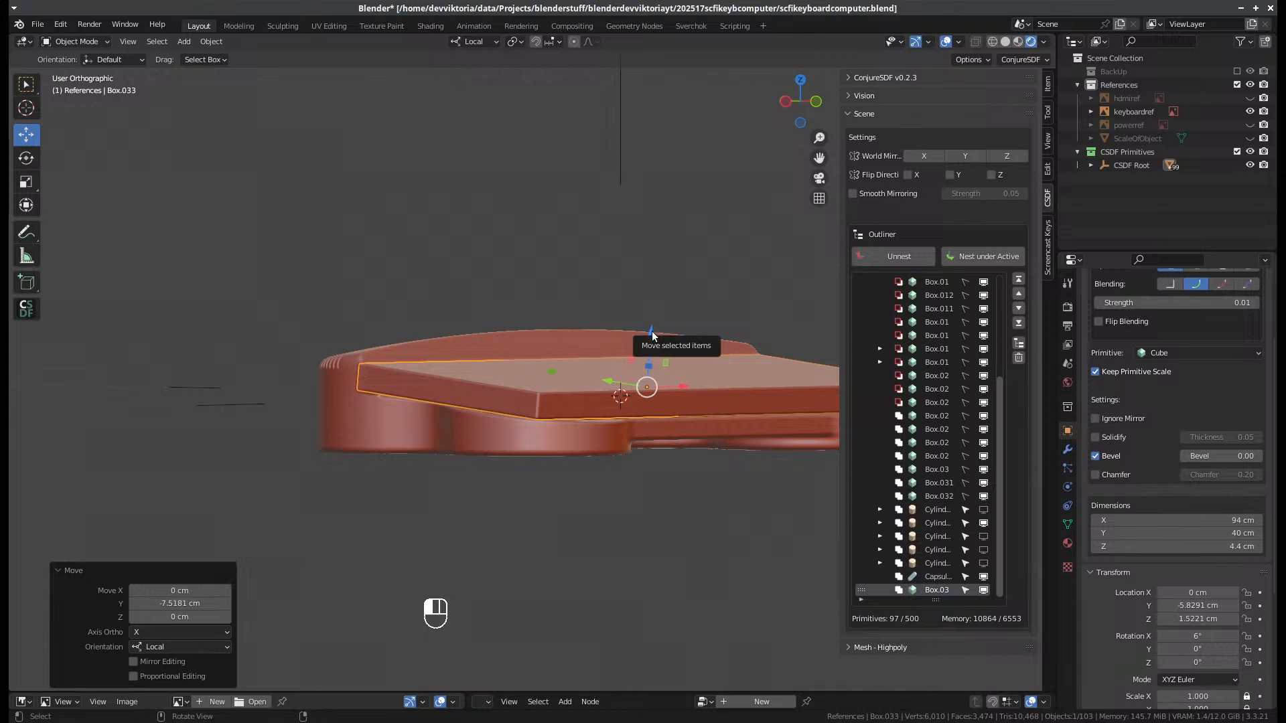
pyautogui.moveTo(653, 329); pyautogui.dragTo(656, 329)
pyautogui.moveTo(656, 329); pyautogui.dragTo(673, 419, button='middle')
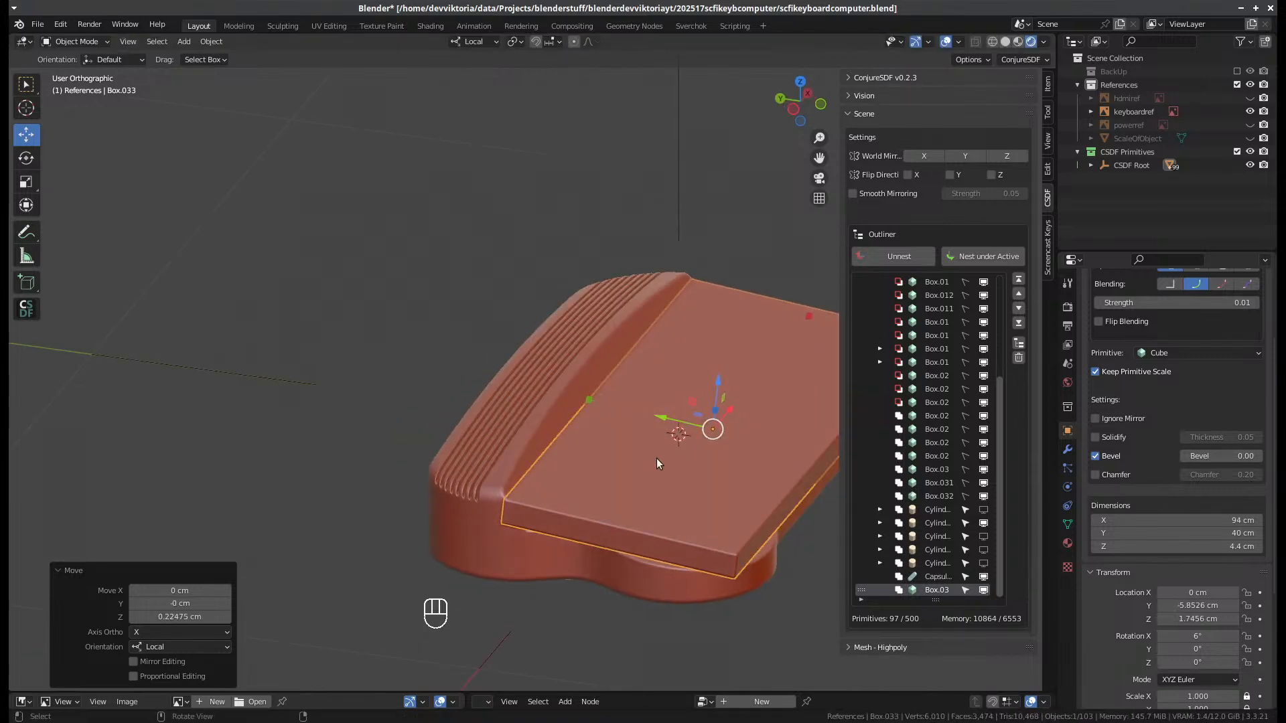
pyautogui.scroll(-1, 656, 459)
pyautogui.moveTo(635, 410); pyautogui.dragTo(660, 416)
# - Switch the box to the subtractive operation and lower it about 0.24 cm along its local Z axis
pyautogui.press('KP_3')
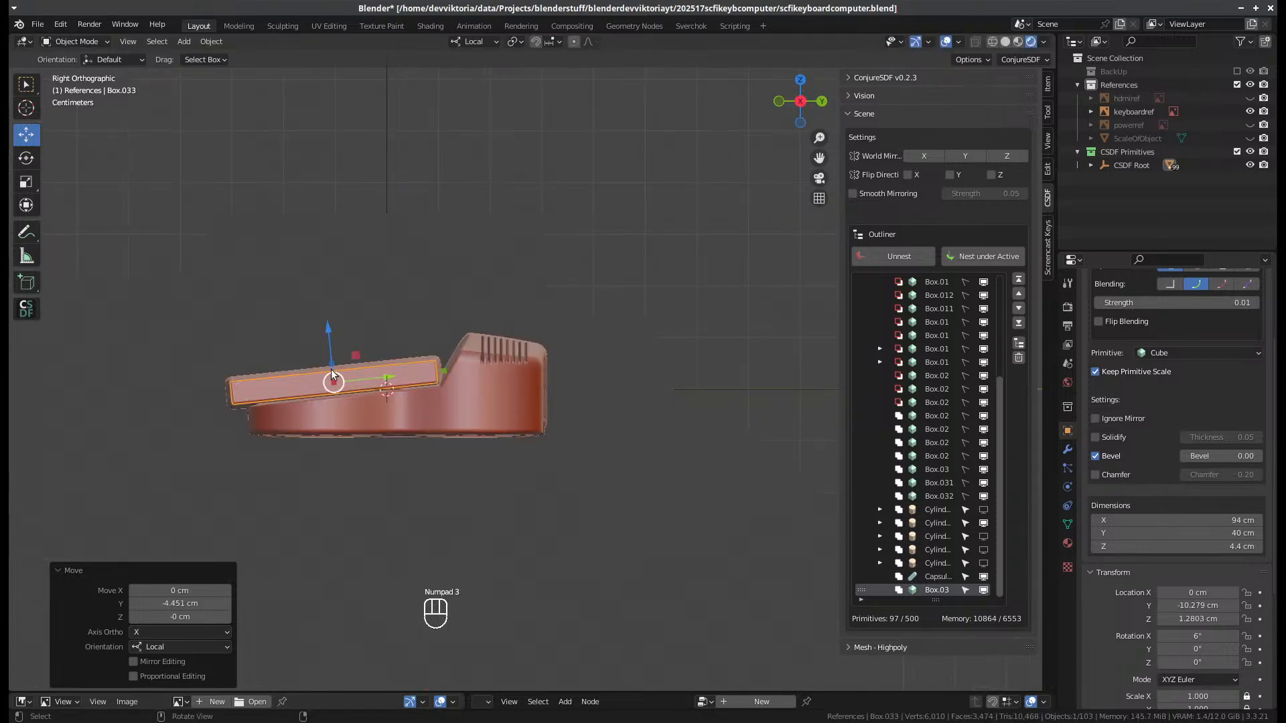
pyautogui.scroll(3, 332, 373)
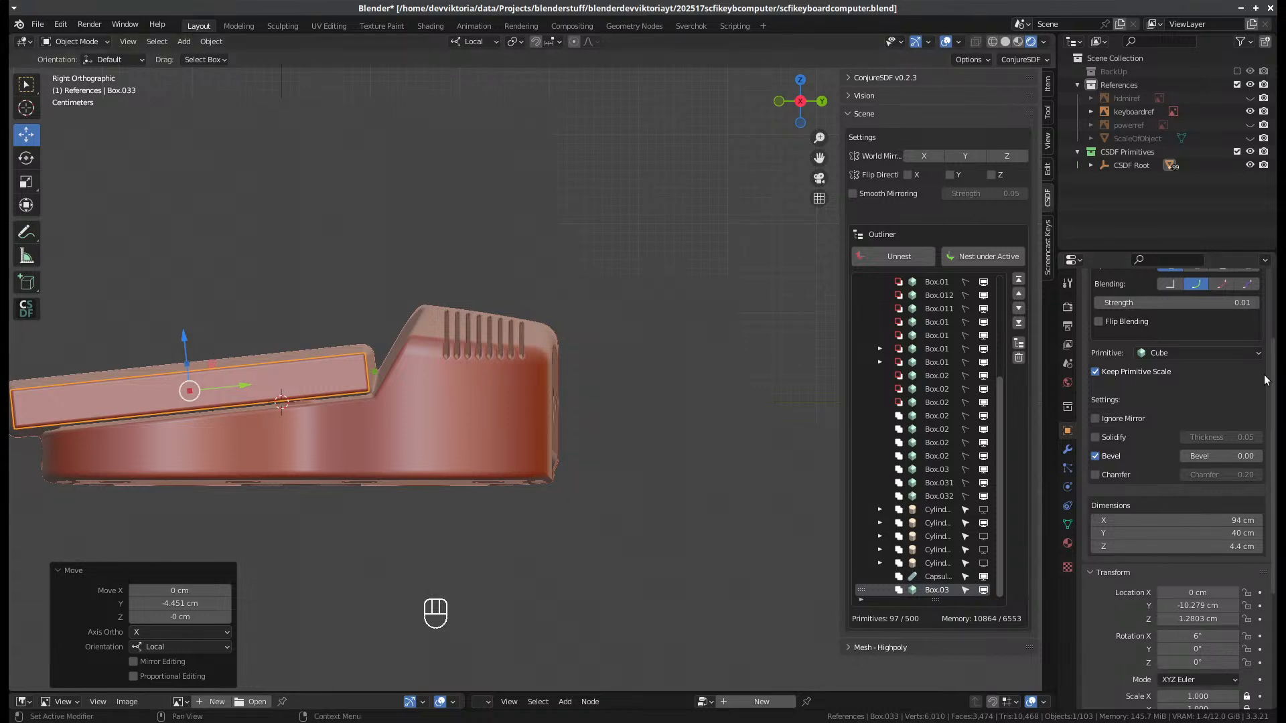
pyautogui.scroll(4, 1222, 355)
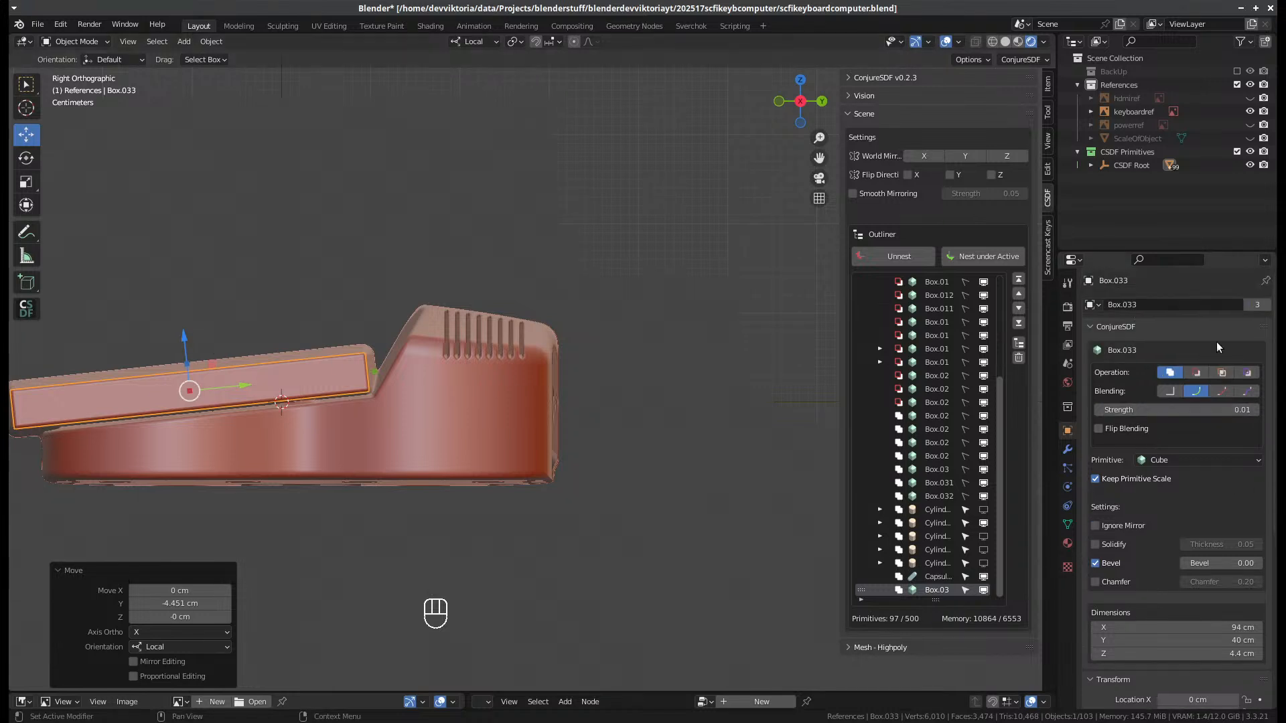
pyautogui.click(1195, 372)
pyautogui.moveTo(393, 375); pyautogui.dragTo(573, 464, button='middle')
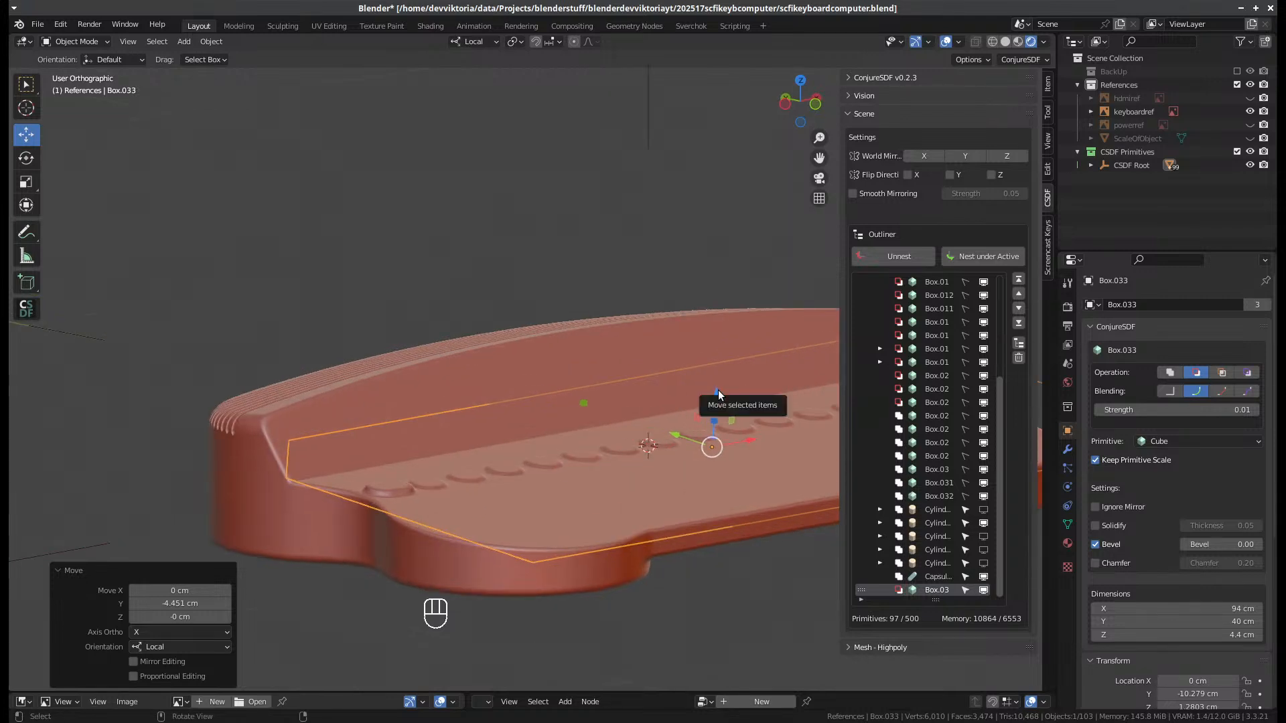
pyautogui.moveTo(714, 394); pyautogui.dragTo(712, 399)
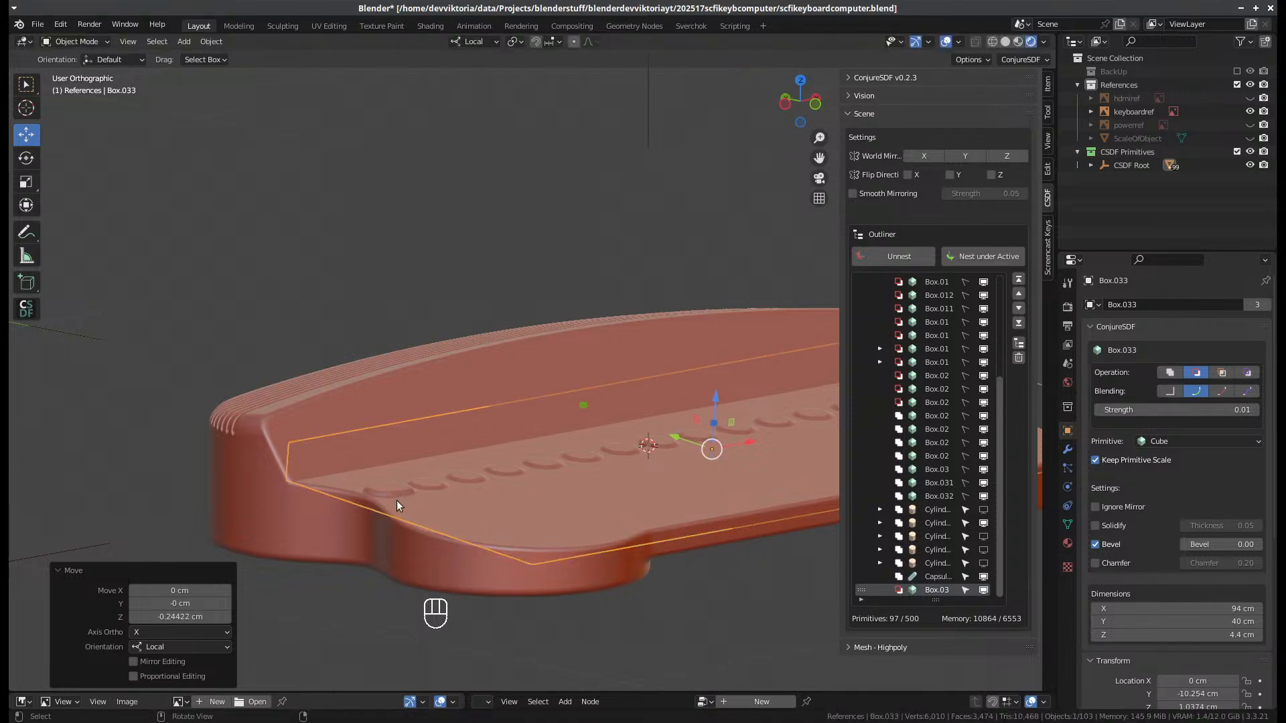
pyautogui.moveTo(396, 500); pyautogui.dragTo(864, 587, button='middle')
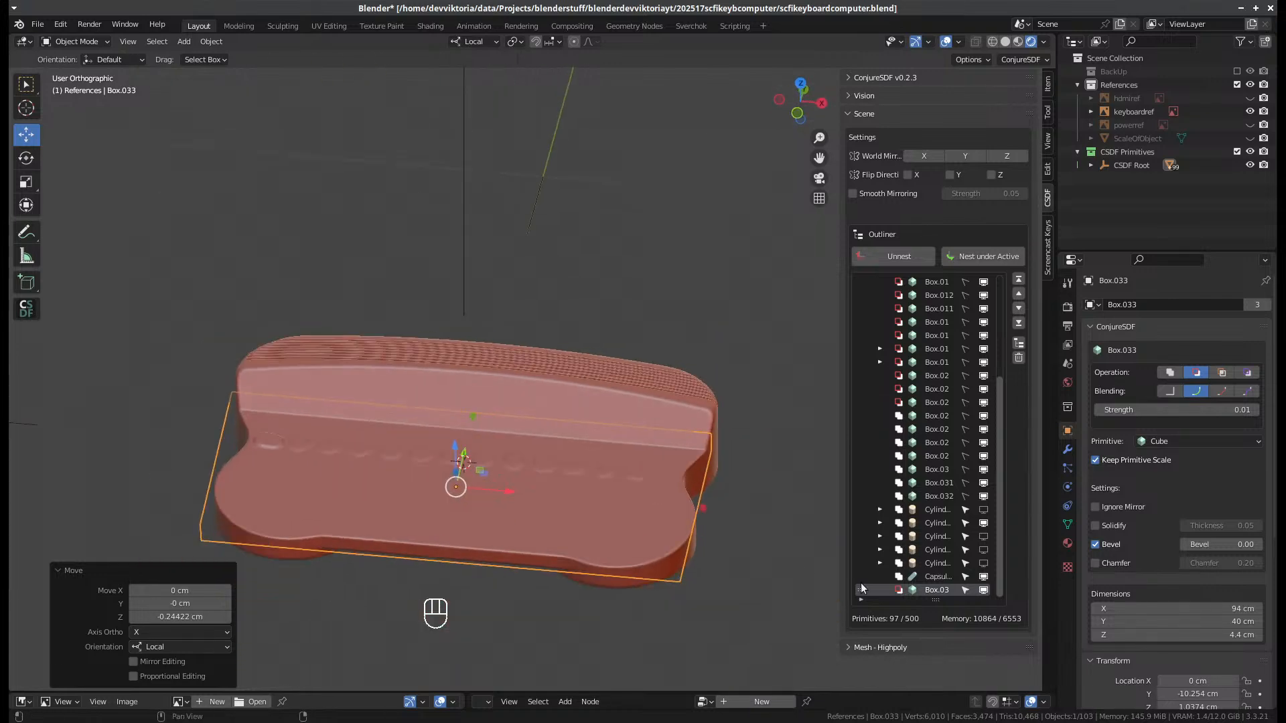
# - Duplicate the capsule key with an offset of -6 cm along its local Y axis
pyautogui.click(942, 580)
pyautogui.moveTo(274, 468); pyautogui.dragTo(620, 539, button='middle')
pyautogui.press('shift')
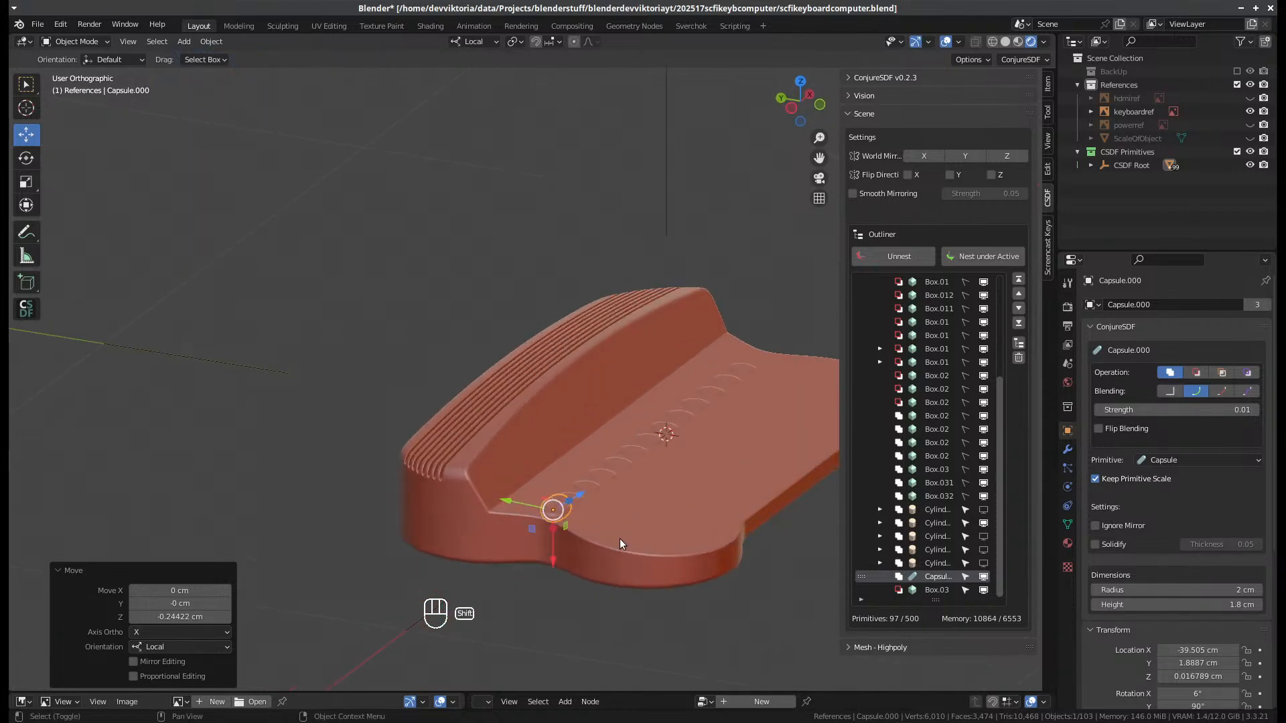
pyautogui.hotkey('shift', 'd')
pyautogui.press('y')
pyautogui.press('KP_Subtract')
pyautogui.press('KP_6')
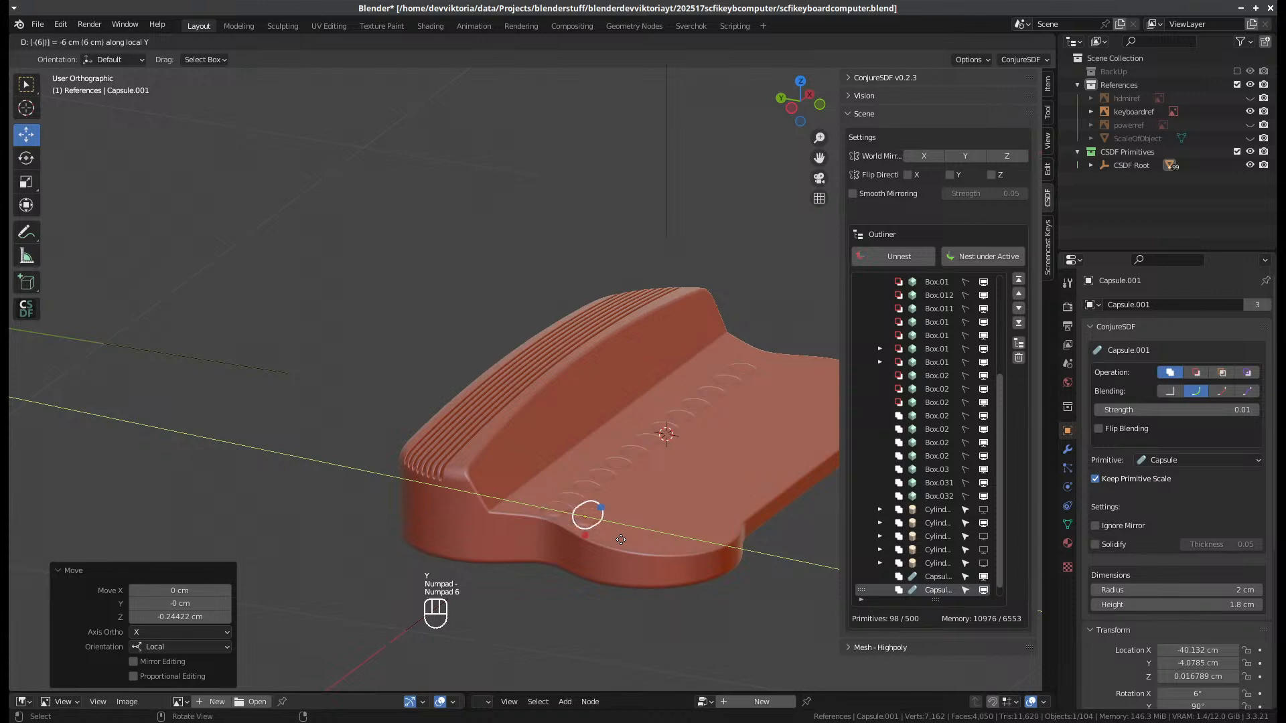
pyautogui.press('KP_Enter')
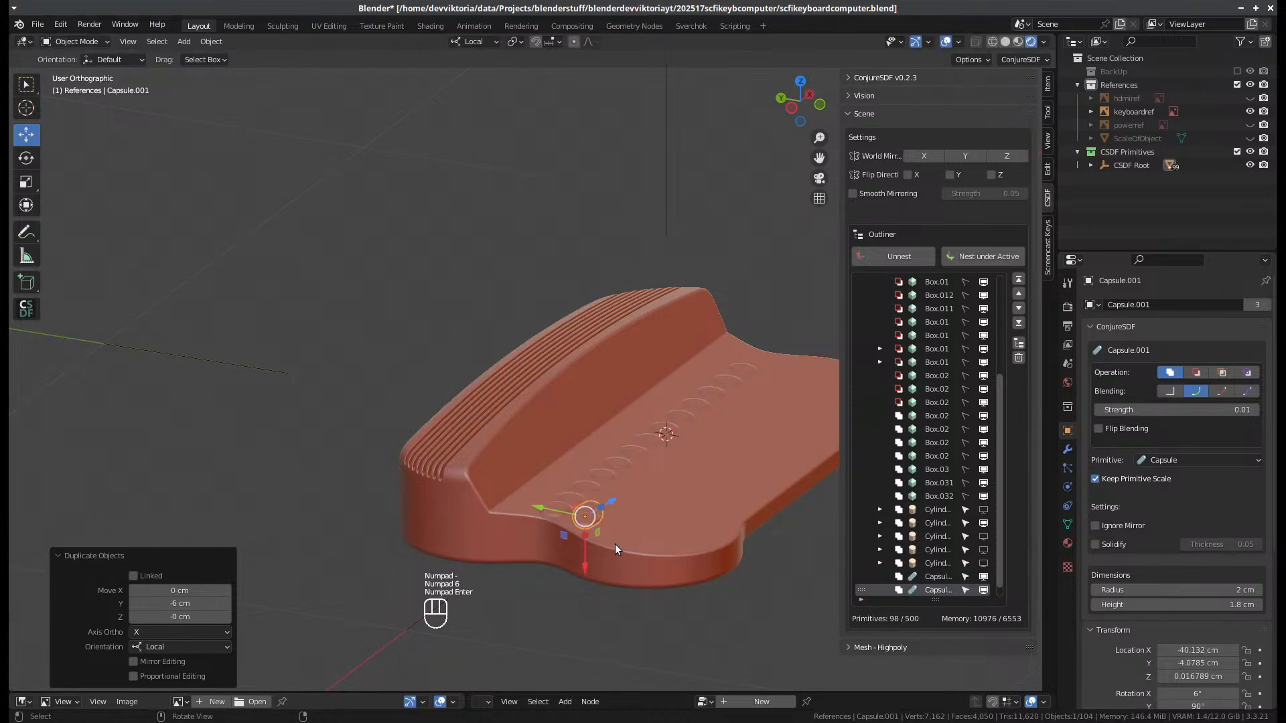
# - Duplicate the second capsule -6 cm along local Y to place a third one in the side column
pyautogui.press('shift')
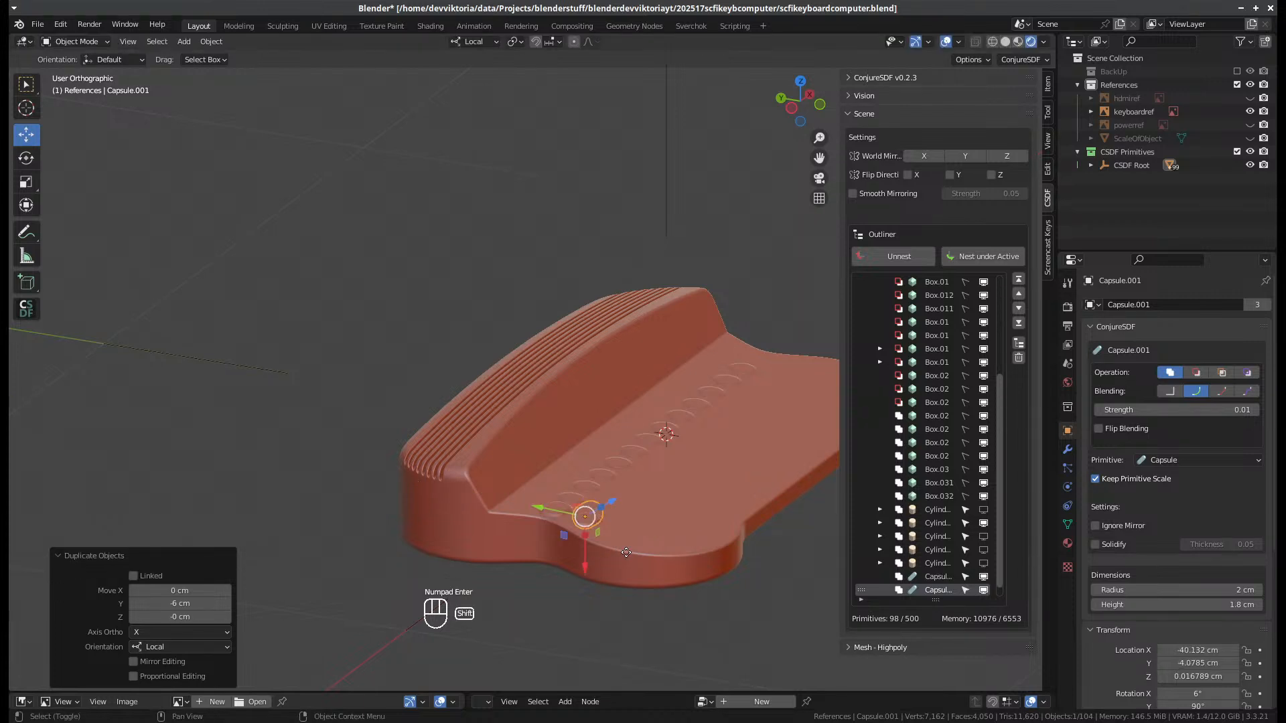
pyautogui.hotkey('shift', 'd')
pyautogui.press('y')
pyautogui.press('KP_Subtract')
pyautogui.press('KP_6')
pyautogui.press('KP_Enter')
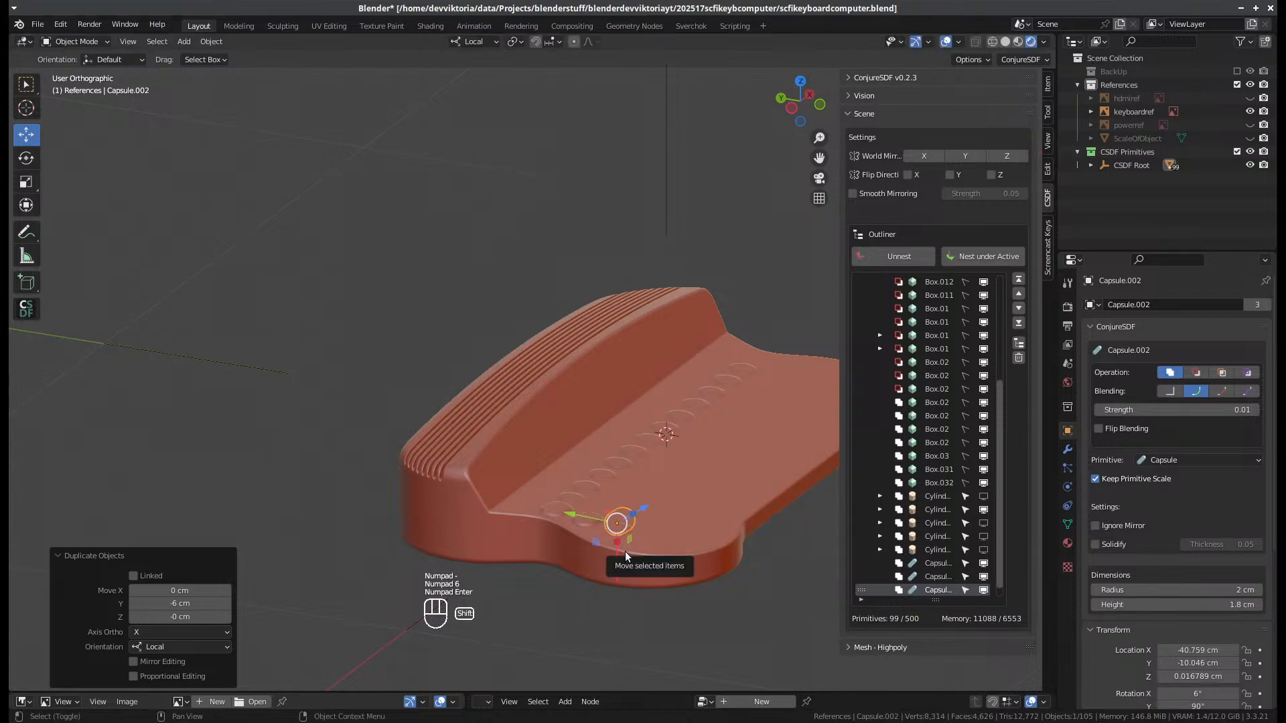
# - Add a fourth capsule to the column by duplicating the third one -6 cm along local Y
pyautogui.hotkey('shift', 'd')
pyautogui.press('y')
pyautogui.press('KP_Subtract')
pyautogui.press('KP_6')
pyautogui.press('KP_Enter')
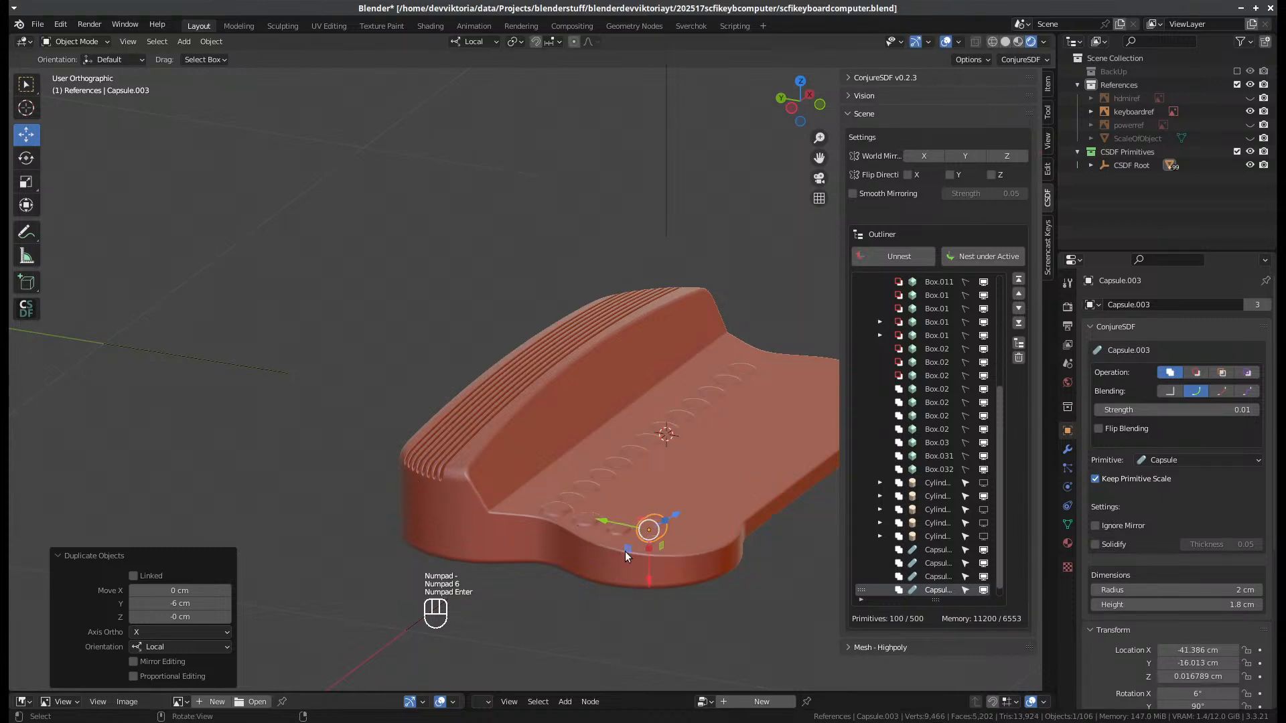
# - Add a fifth capsule at the front of the column, a copy of the fourth offset -6 cm in local Y
pyautogui.press('shift')
pyautogui.hotkey('shift', 'd')
pyautogui.press('y')
pyautogui.press('KP_Subtract')
pyautogui.press('KP_6')
pyautogui.press('KP_Enter')
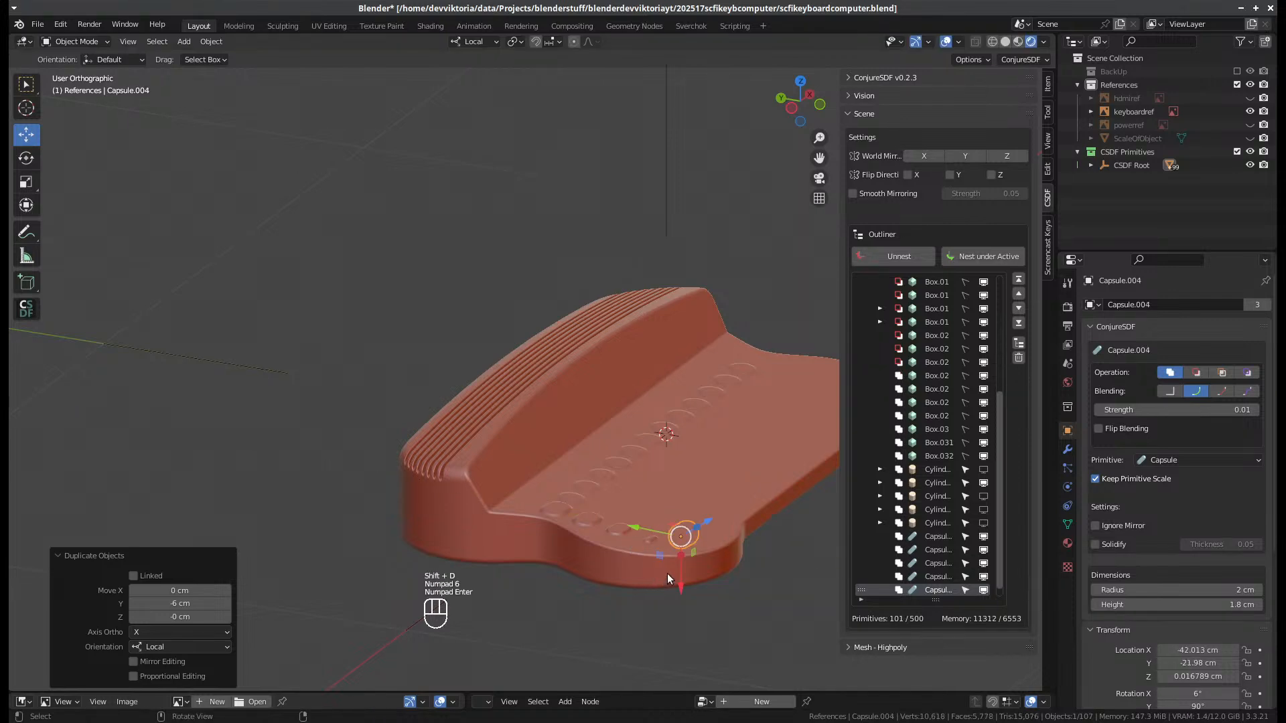
# - Try to raise the front capsule about 0.76 cm along its local X axis
pyautogui.moveTo(667, 573); pyautogui.dragTo(512, 528, button='middle')
pyautogui.scroll(1, 616, 574)
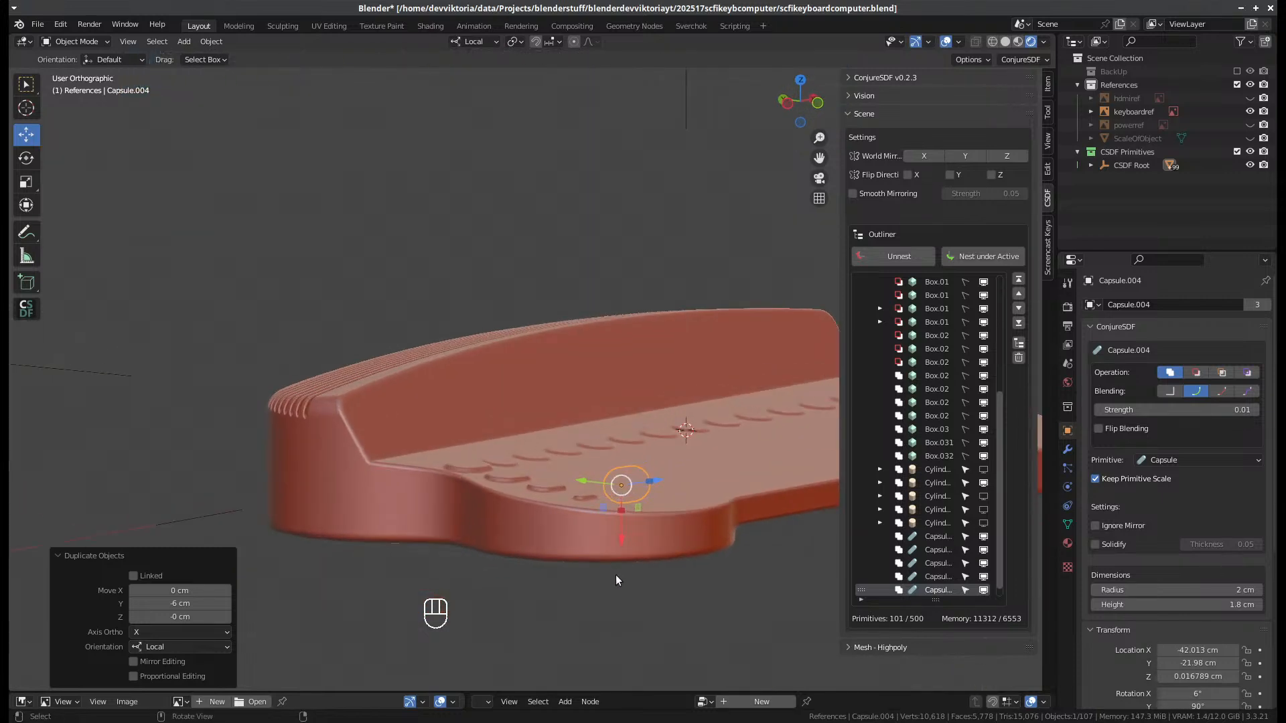
pyautogui.moveTo(620, 549); pyautogui.dragTo(621, 535)
pyautogui.moveTo(622, 534)
pyautogui.mouseDown(button='middle')
pyautogui.moveTo(586, 559)
pyautogui.moveTo(572, 552)
pyautogui.moveTo(605, 517)
pyautogui.mouseUp(button='middle')
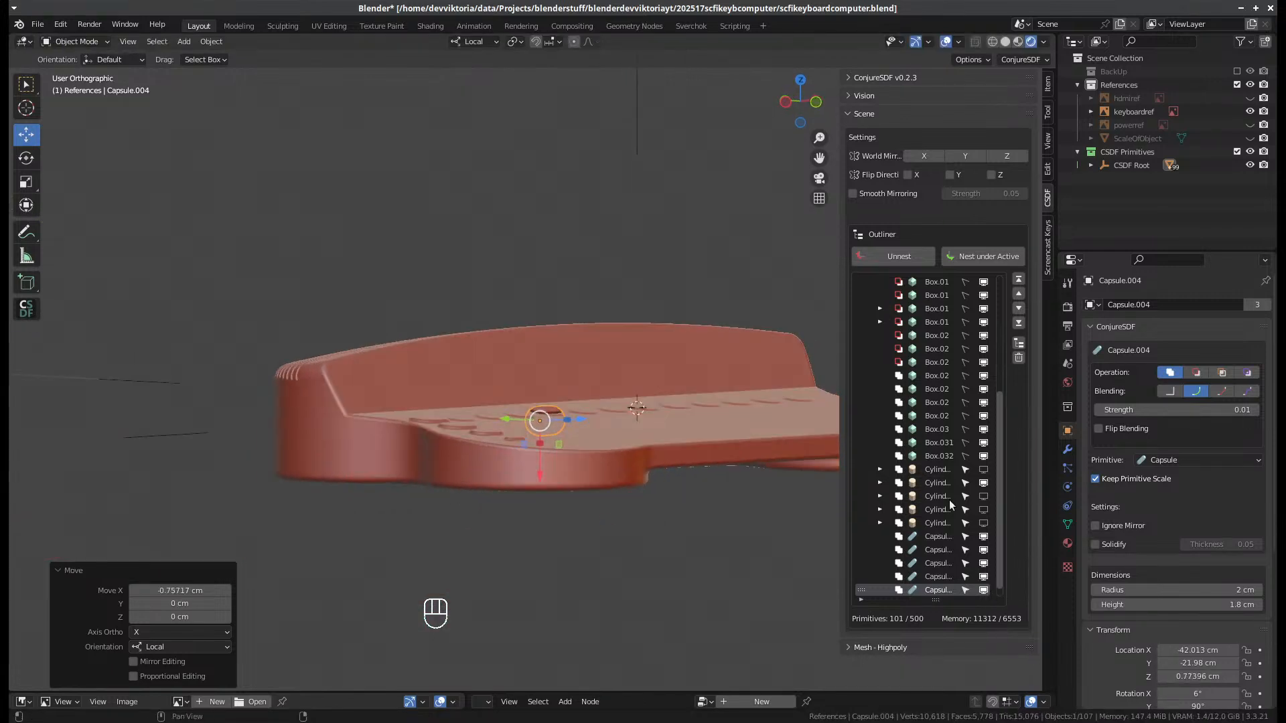
pyautogui.scroll(-1, 950, 500)
pyautogui.scroll(-2, 703, 512)
pyautogui.hotkey('ctrl', 'z')
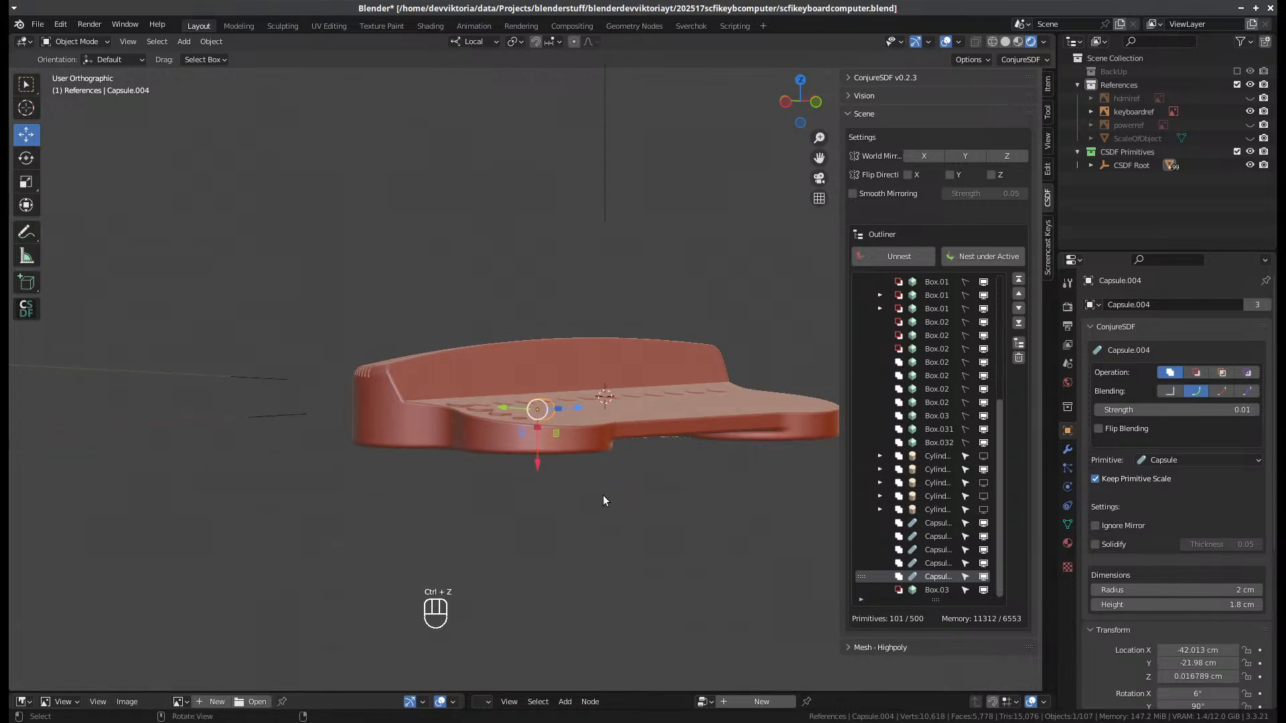
# - Lower the front capsule of the column about 4.2 cm along its local X axis
pyautogui.scroll(3, 603, 499)
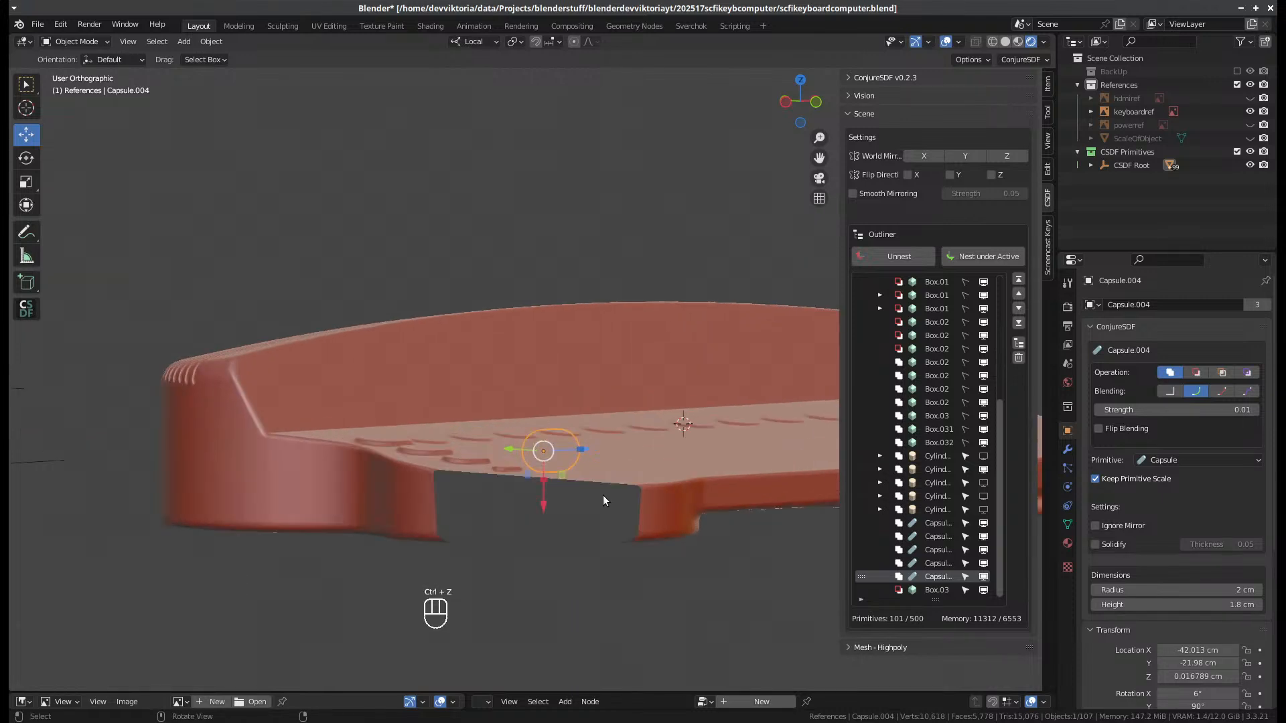
pyautogui.click(944, 590)
pyautogui.scroll(-3, 1196, 647)
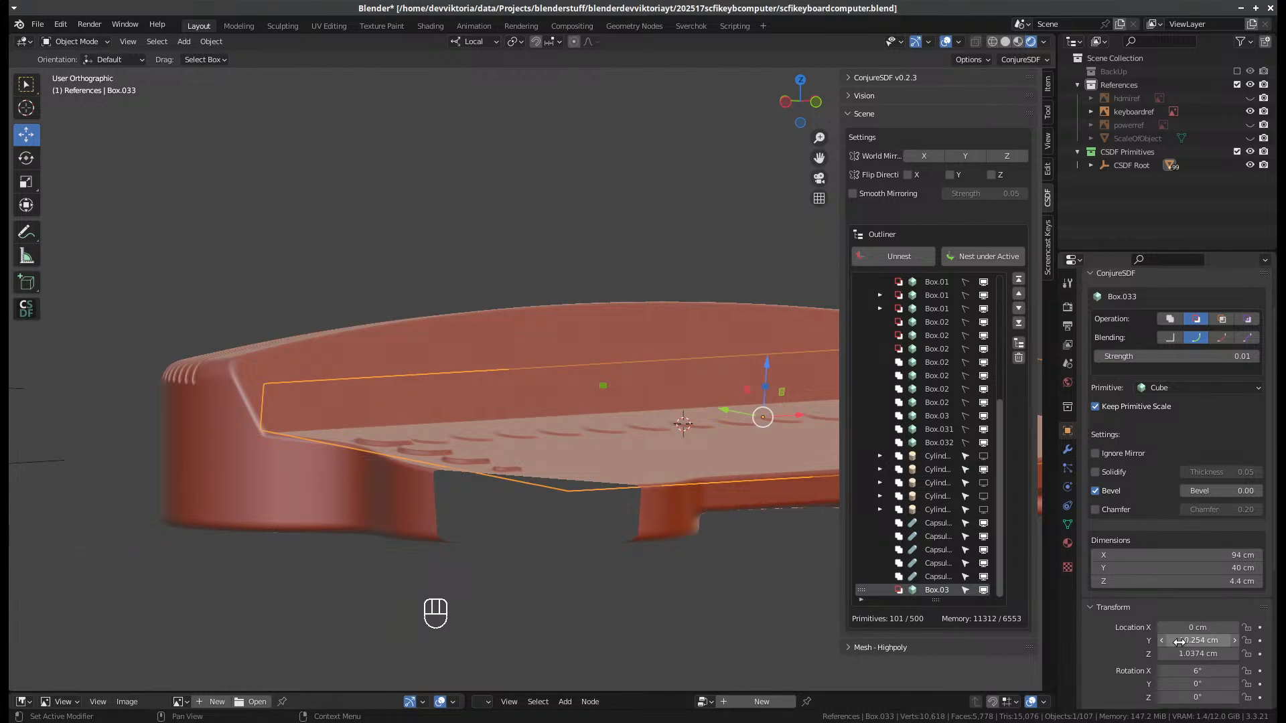
pyautogui.moveTo(640, 474); pyautogui.dragTo(297, 577, button='middle')
pyautogui.press('ctrl+KP_3')
pyautogui.scroll(1, 676, 443)
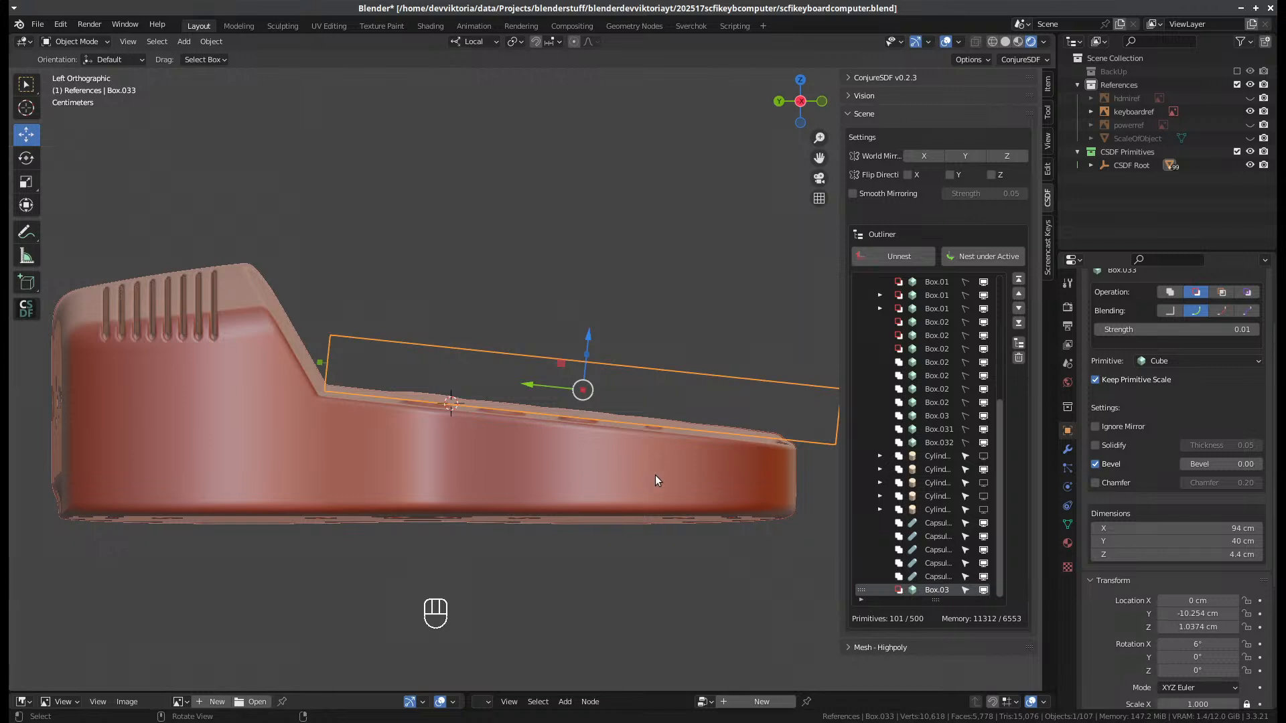
pyautogui.click(940, 576)
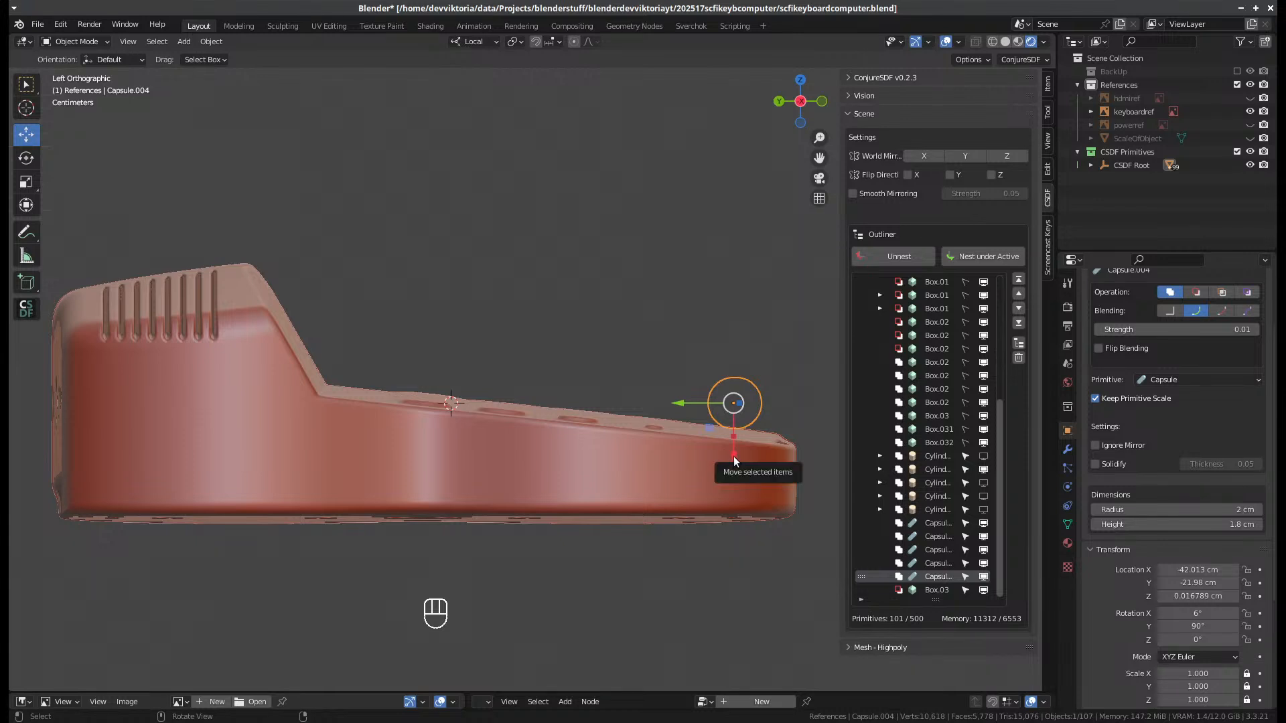
pyautogui.moveTo(734, 456); pyautogui.dragTo(718, 516)
pyautogui.moveTo(718, 516); pyautogui.dragTo(513, 532, button='middle')
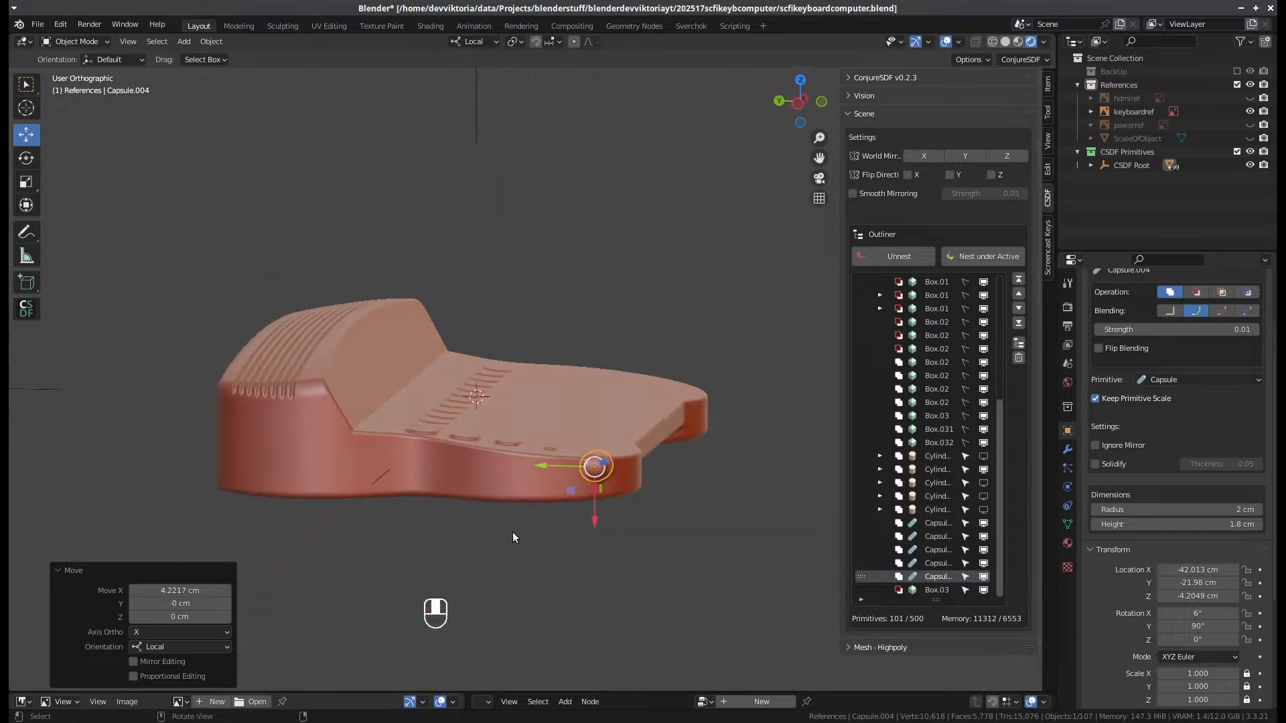
# - Lower the fourth capsule of the column about 3 cm along its local X axis
pyautogui.click(551, 445)
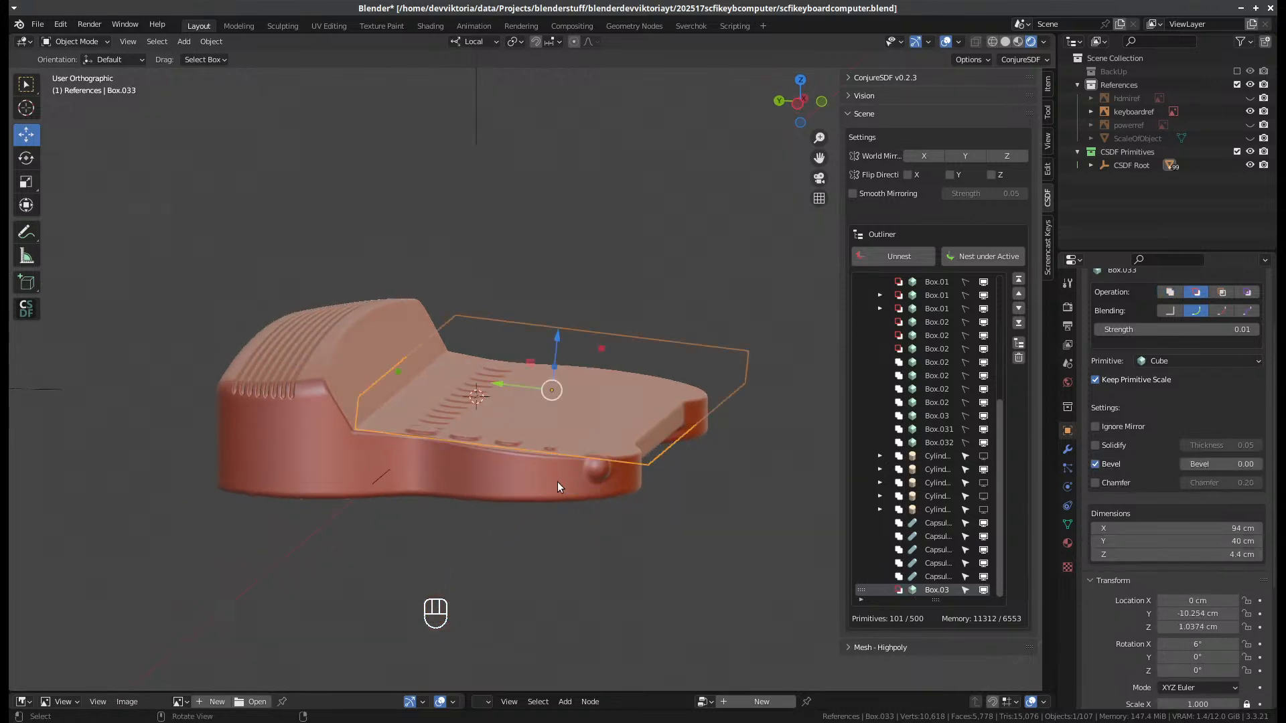
pyautogui.click(937, 562)
pyautogui.scroll(1, 497, 509)
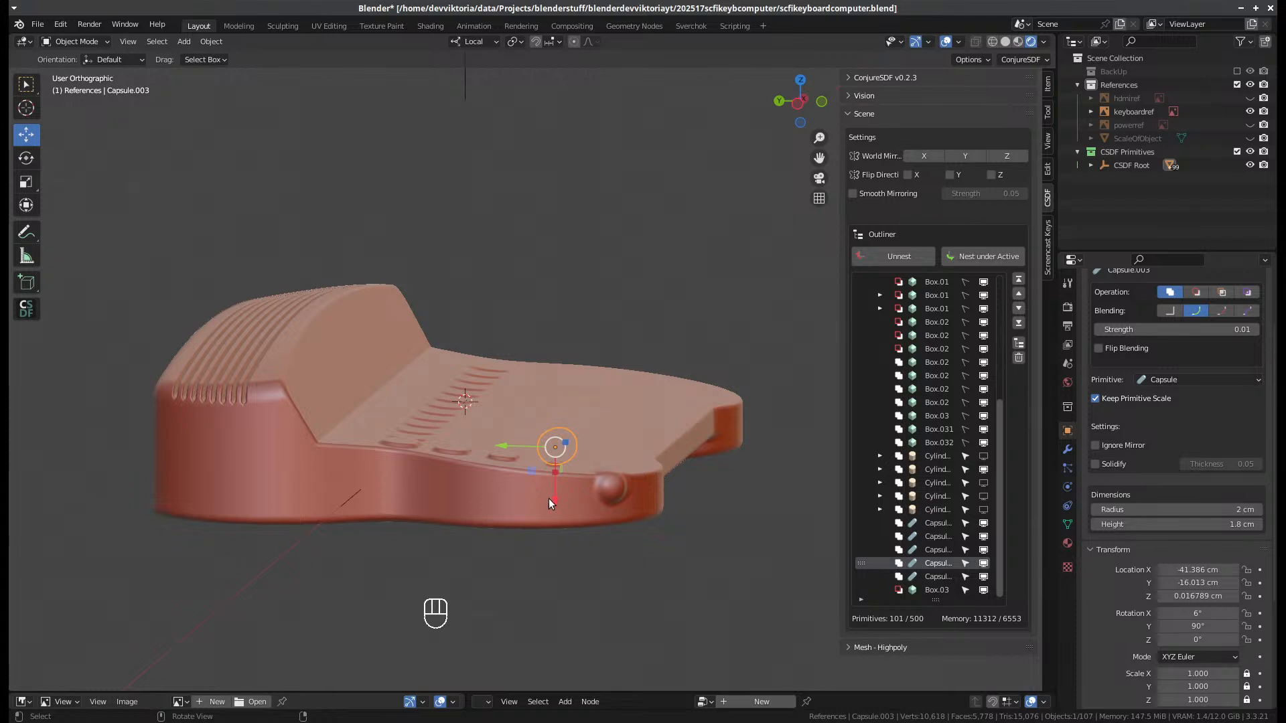
pyautogui.moveTo(555, 501); pyautogui.dragTo(550, 533)
# - Raise the front capsule about 0.47 cm along its local X axis, checking against the slope from the side
pyautogui.press('ctrl+KP_3')
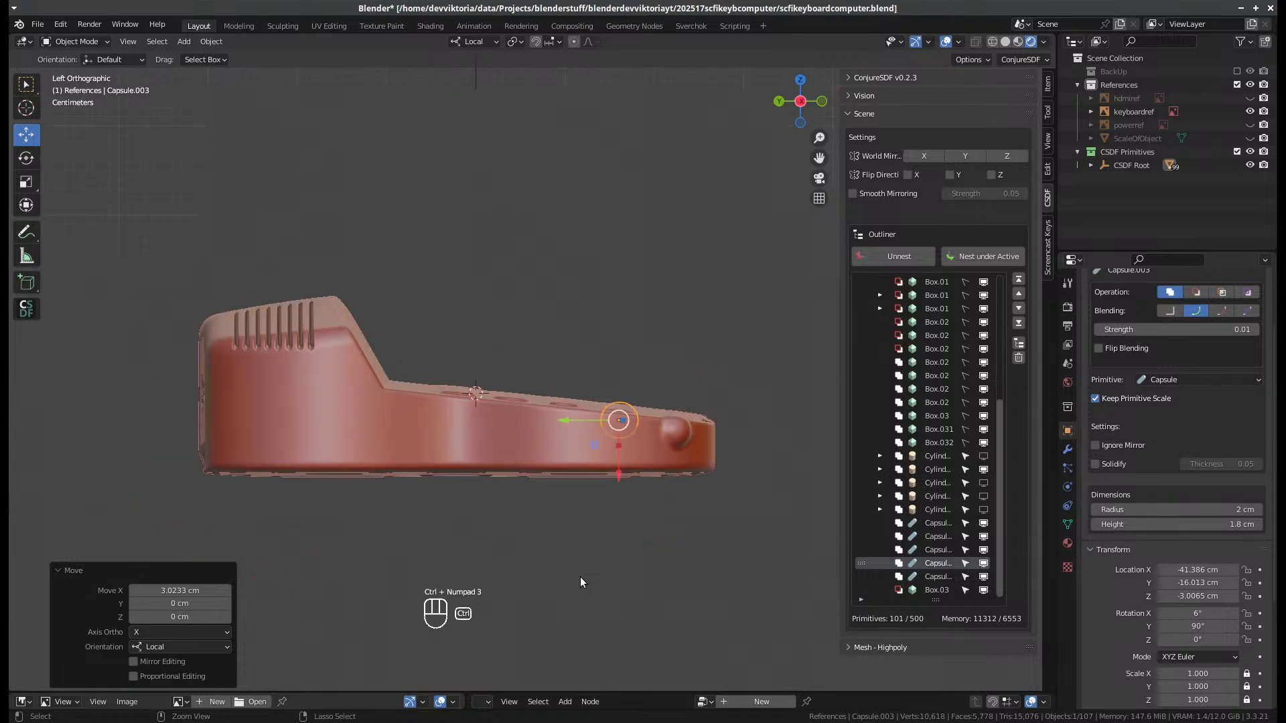
pyautogui.click(689, 436)
pyautogui.scroll(2, 691, 448)
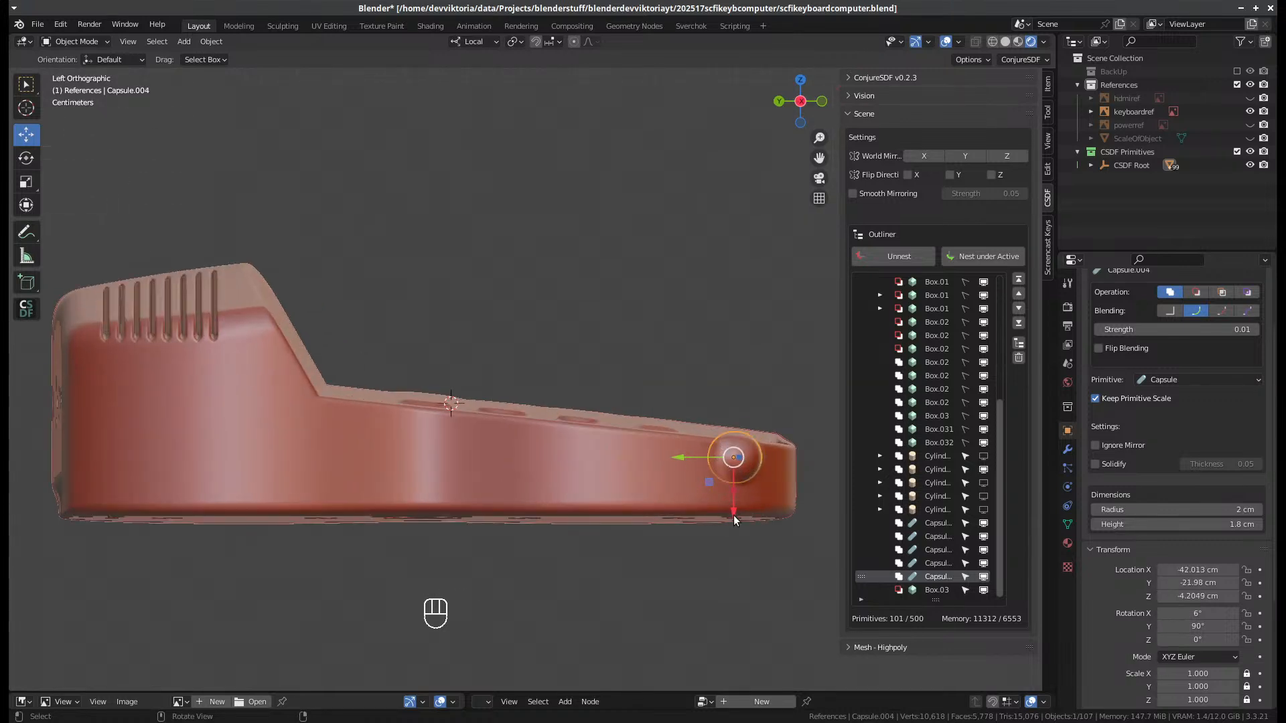
pyautogui.moveTo(734, 516); pyautogui.dragTo(690, 504)
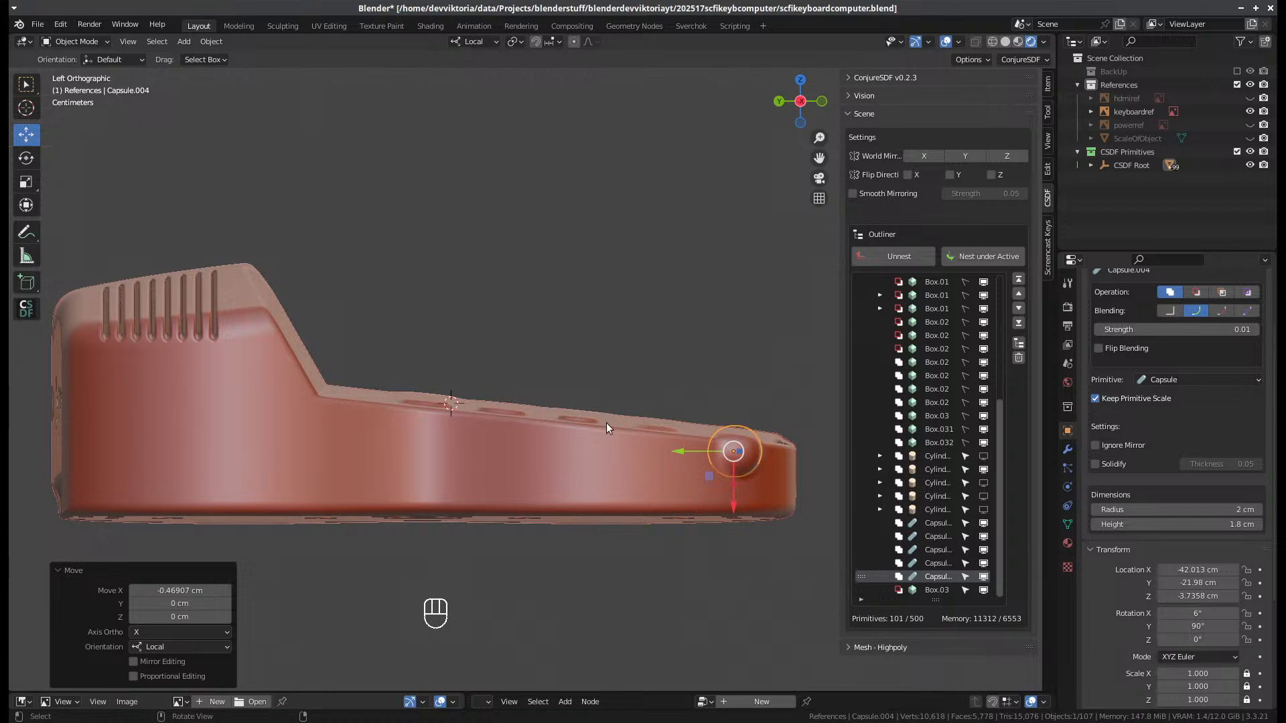
# - Lower the third capsule of the column about 2.24 cm and the second about 0.89 cm along their local X axes
pyautogui.click(934, 551)
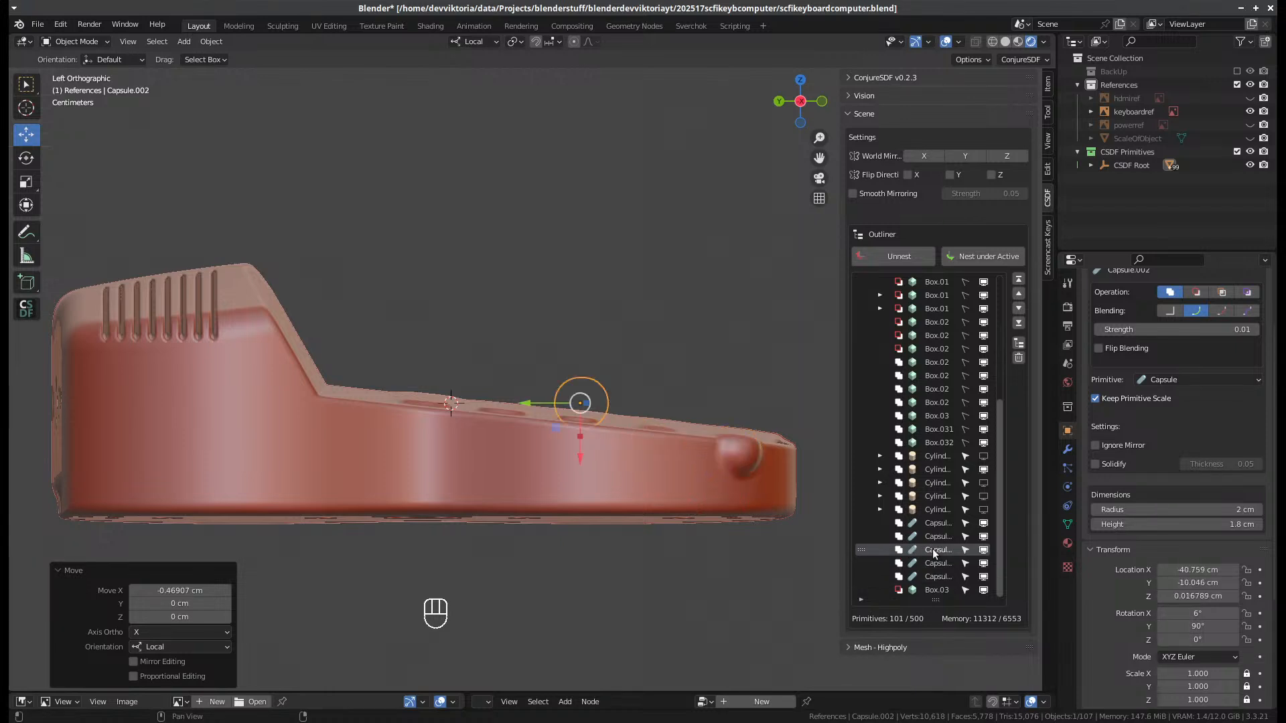
pyautogui.moveTo(580, 467); pyautogui.dragTo(579, 493)
pyautogui.click(937, 536)
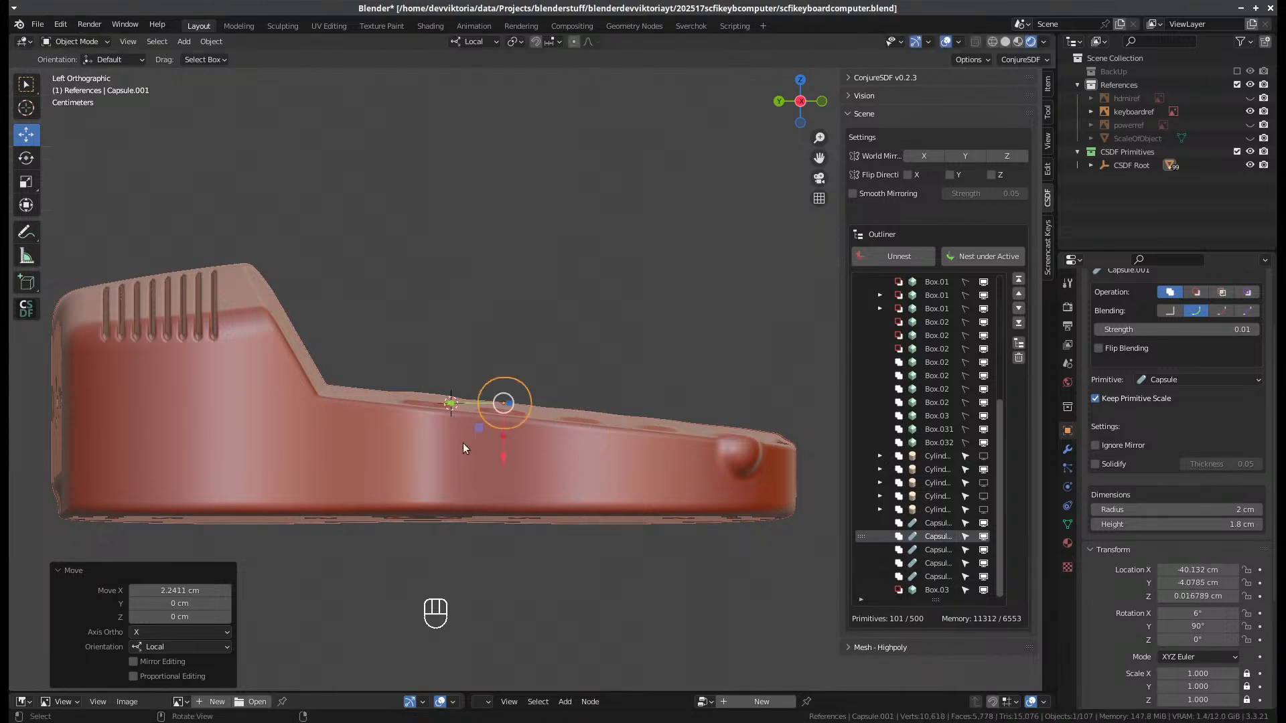
pyautogui.moveTo(503, 455); pyautogui.dragTo(504, 471)
# - Raise the third capsule of the column about 0.26 cm along its local X axis
pyautogui.click(937, 523)
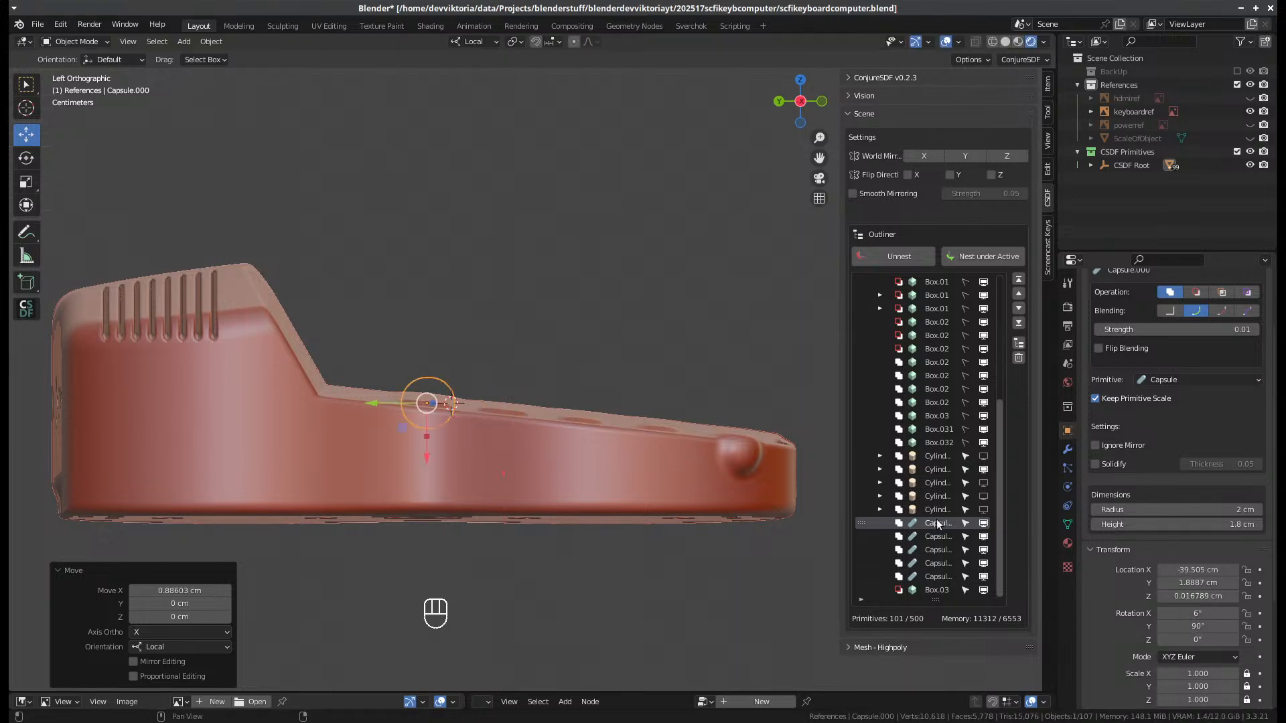
pyautogui.click(937, 536)
pyautogui.click(927, 550)
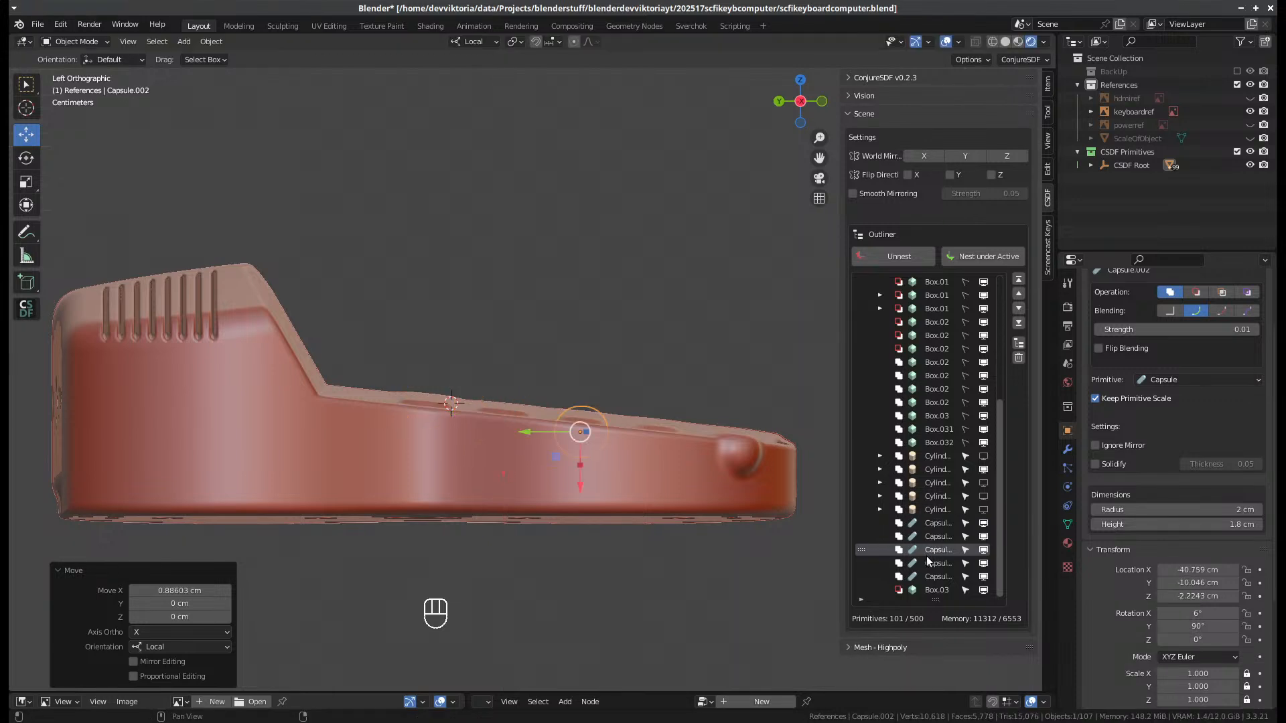
pyautogui.moveTo(580, 485); pyautogui.dragTo(580, 480)
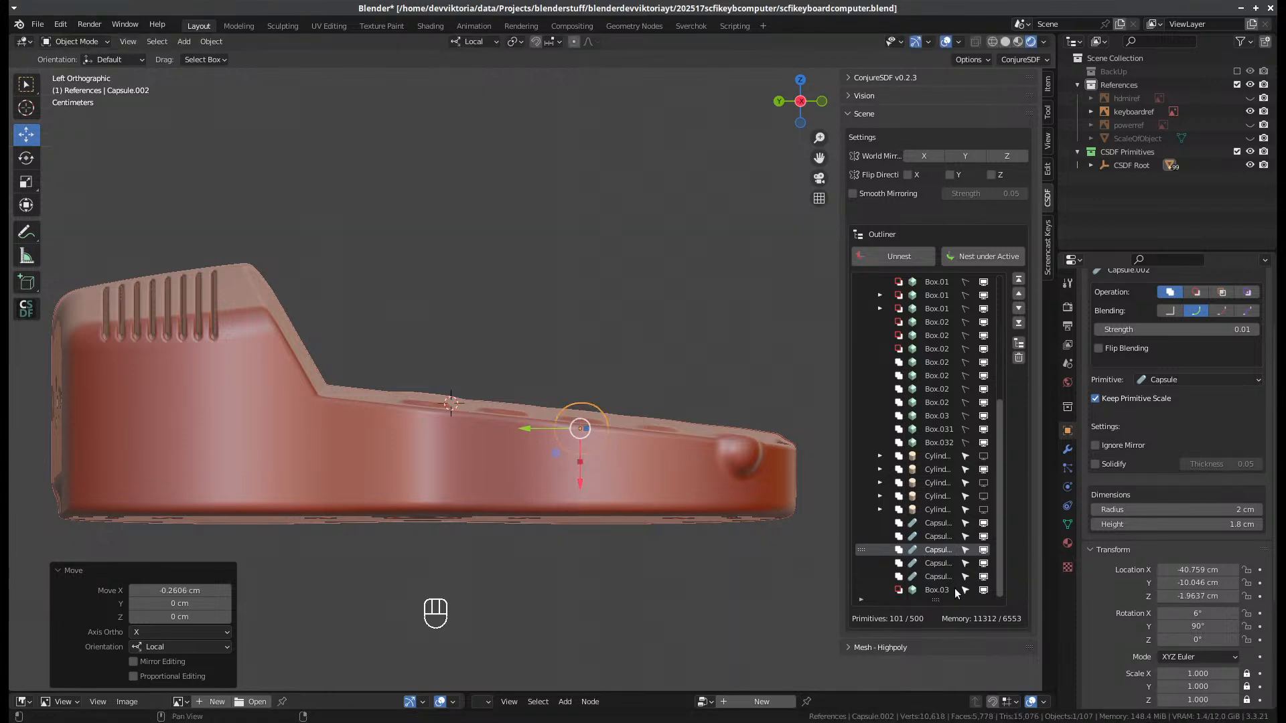
# - Raise the fourth capsule about 0.16 cm and the front capsule about 0.05 cm along their local X axes
pyautogui.click(934, 563)
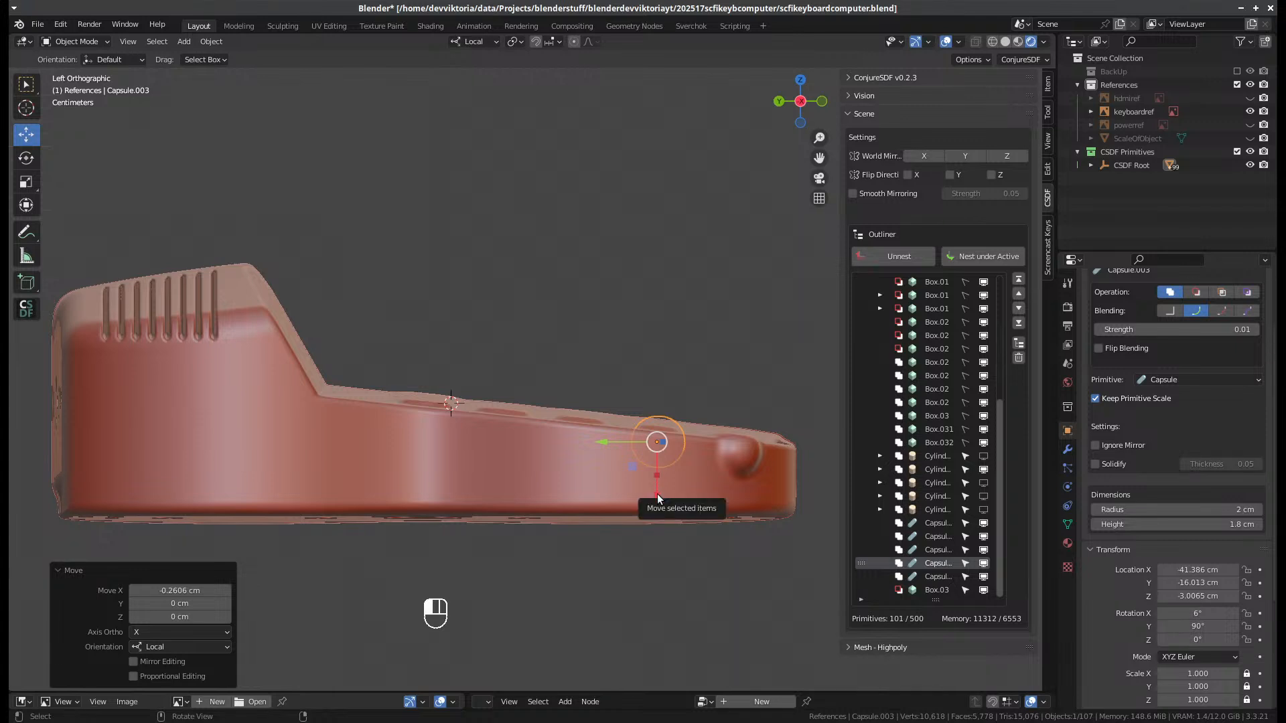
pyautogui.moveTo(657, 493); pyautogui.dragTo(654, 490)
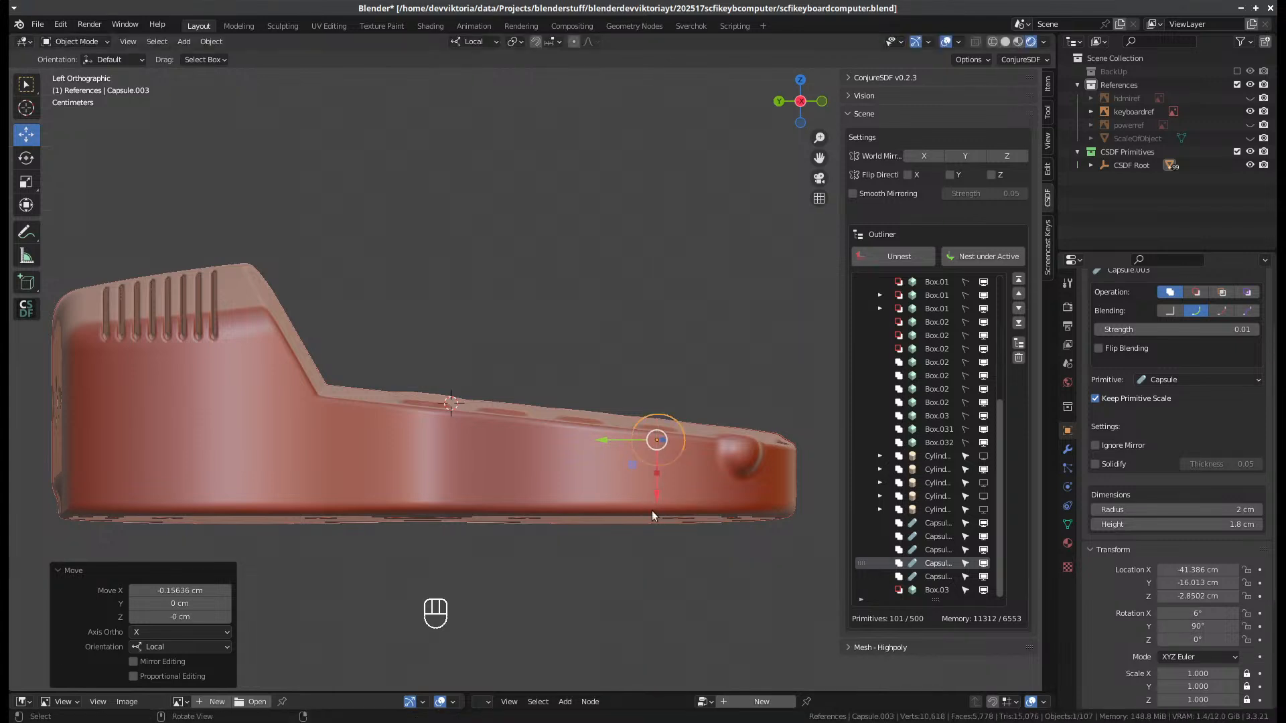
pyautogui.click(930, 573)
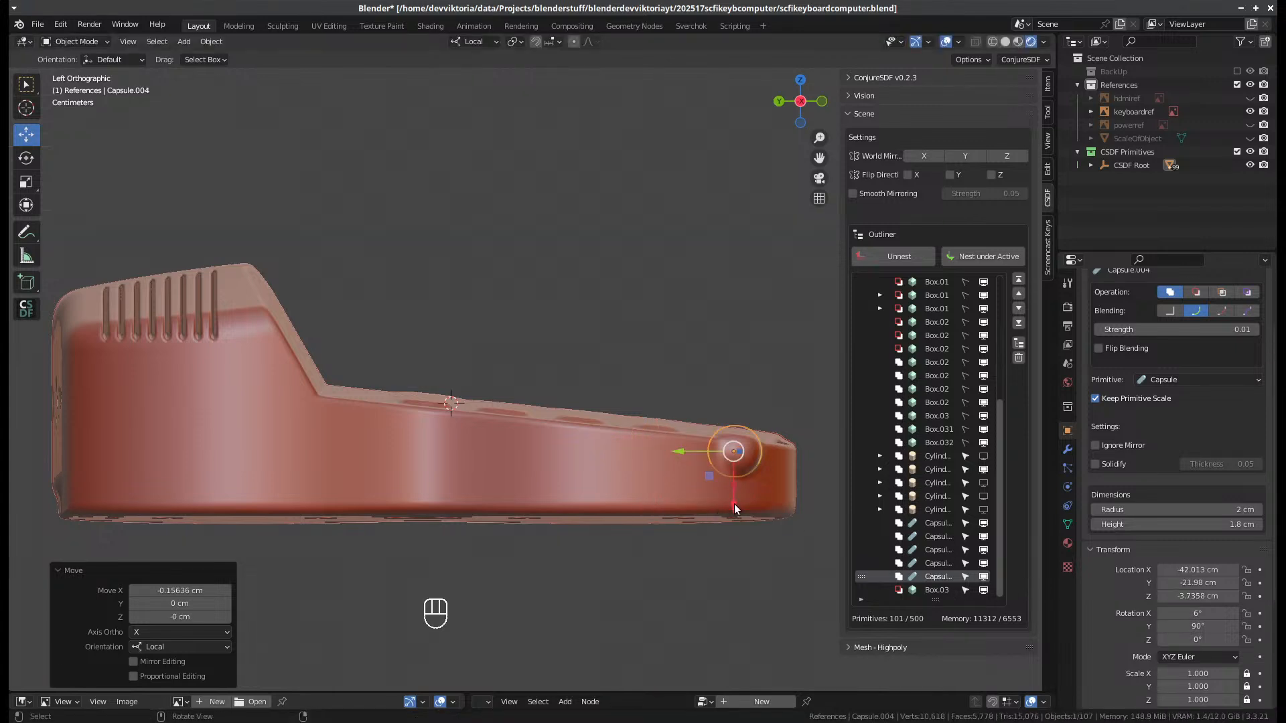
pyautogui.moveTo(735, 506); pyautogui.dragTo(735, 504)
pyautogui.scroll(-1, 677, 539)
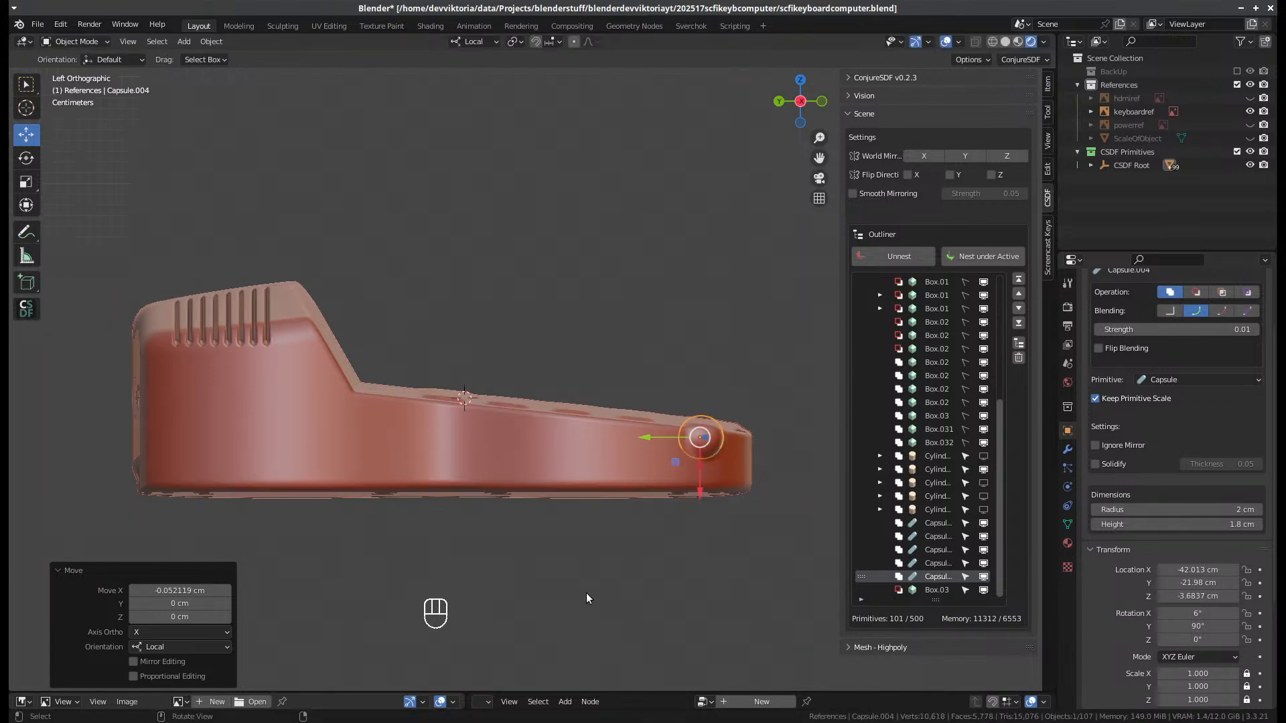
# - Set the X rotation of the column's rearmost capsule to 0°, working in top view
pyautogui.moveTo(585, 592); pyautogui.dragTo(422, 649, button='middle')
pyautogui.scroll(-4, 501, 598)
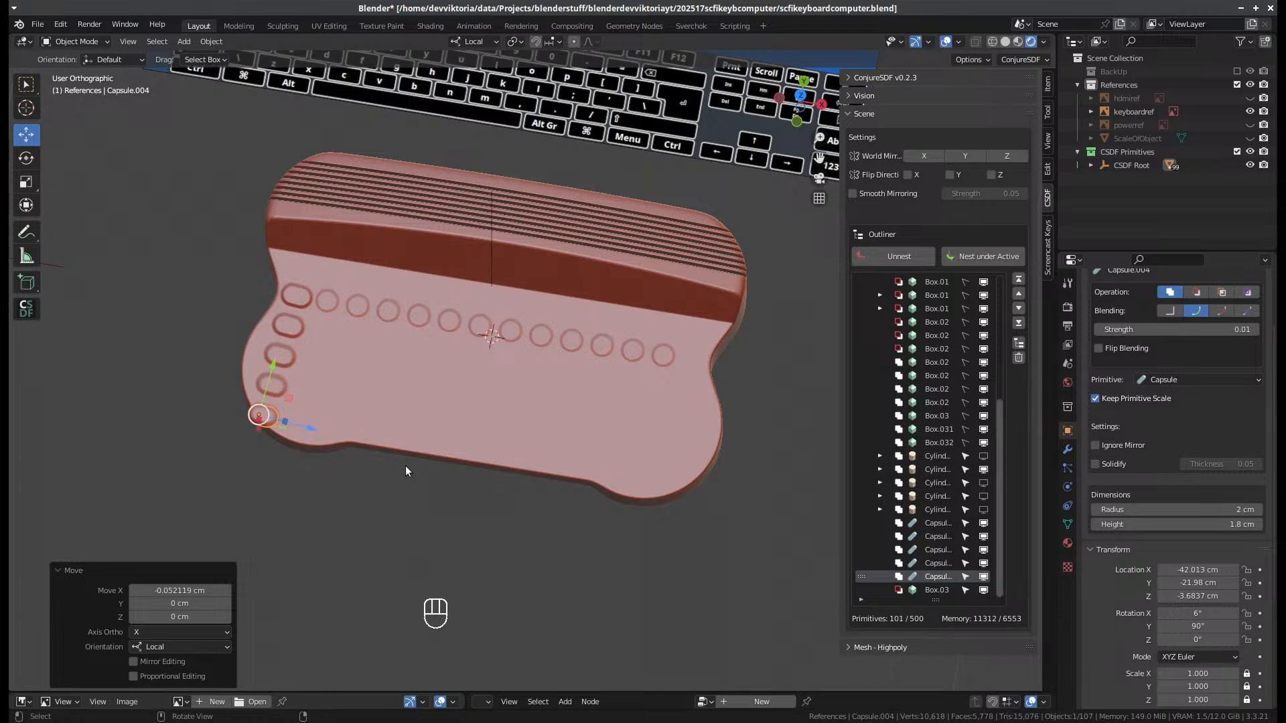
pyautogui.moveTo(404, 460); pyautogui.dragTo(428, 426, button='middle')
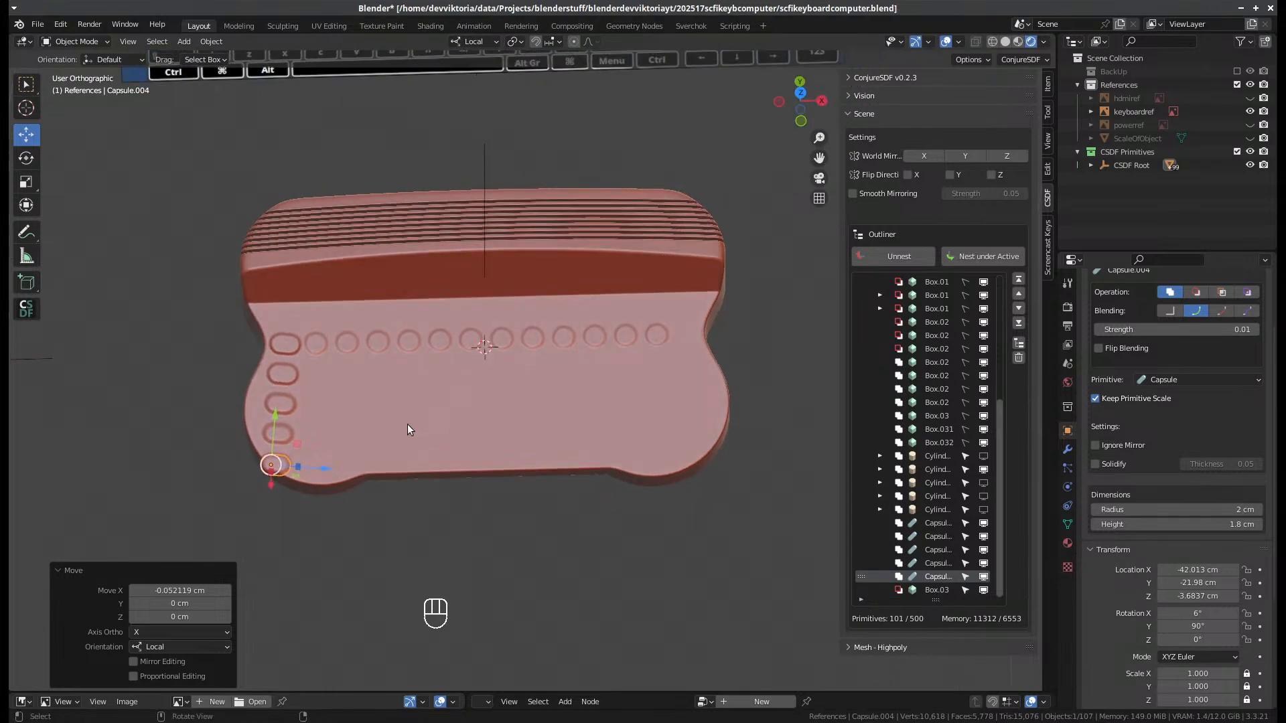
pyautogui.press('KP_7')
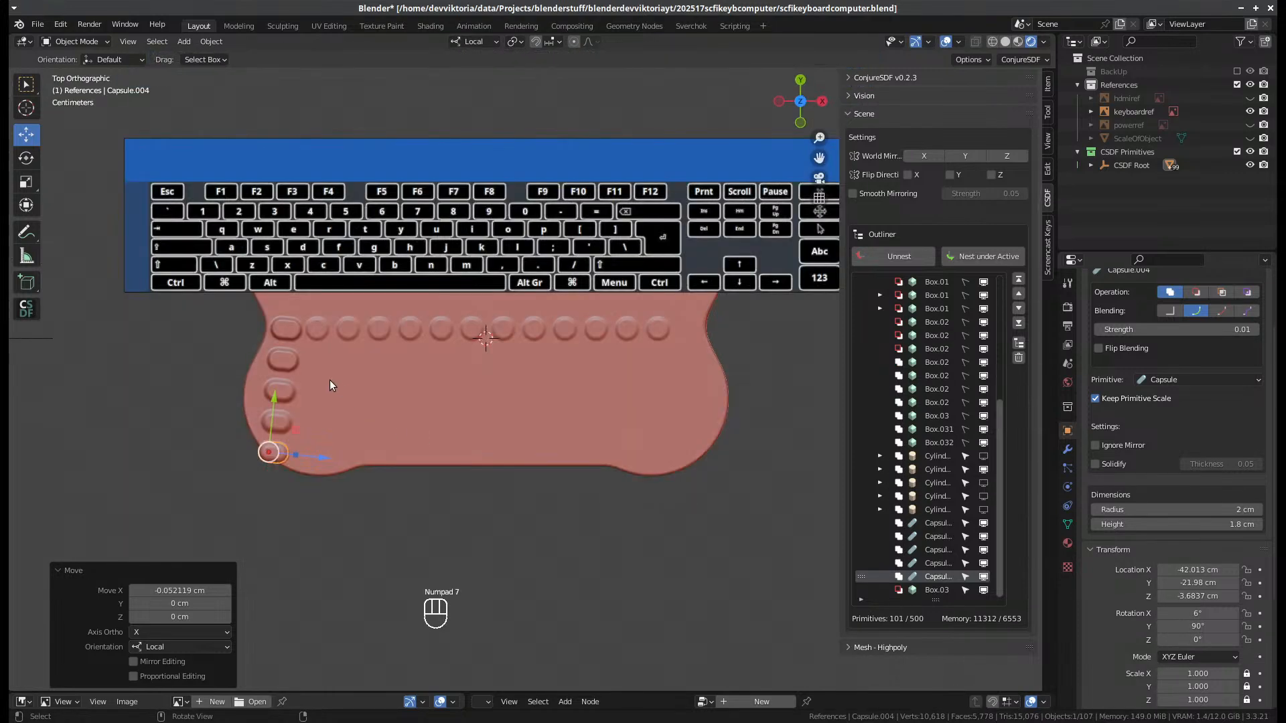
pyautogui.click(291, 328)
pyautogui.click(291, 328)
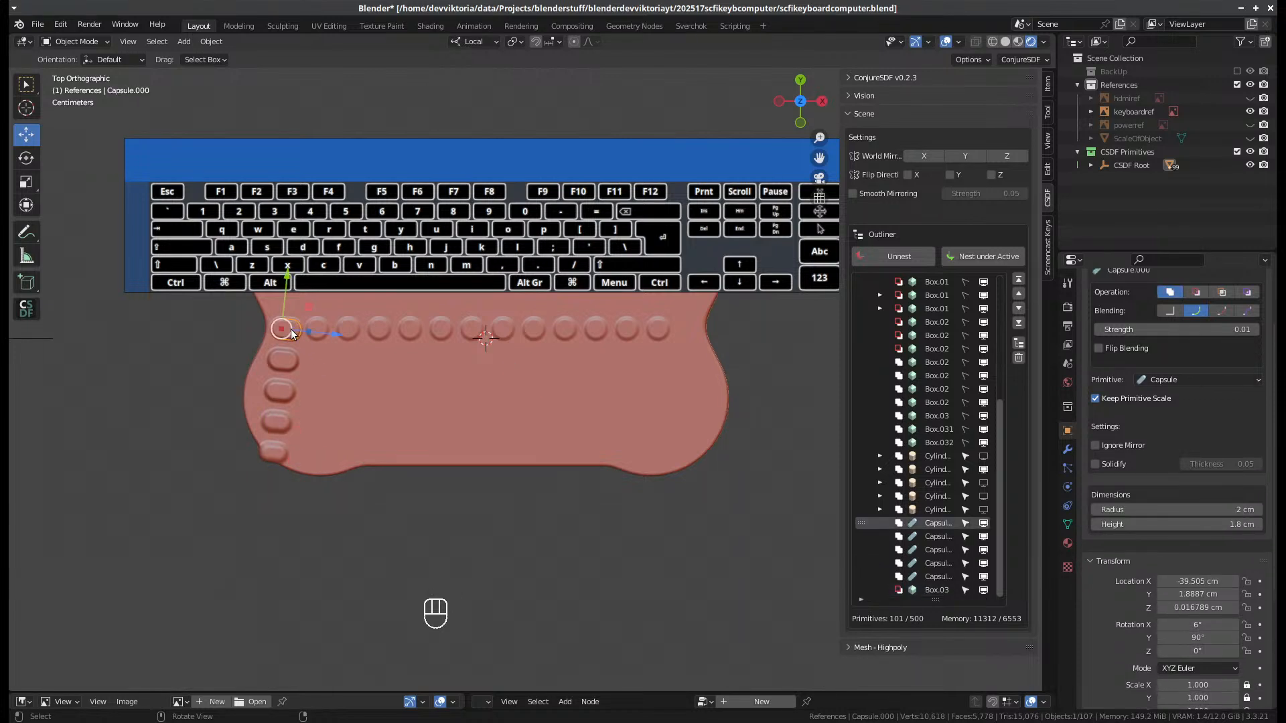
pyautogui.doubleClick(1210, 613)
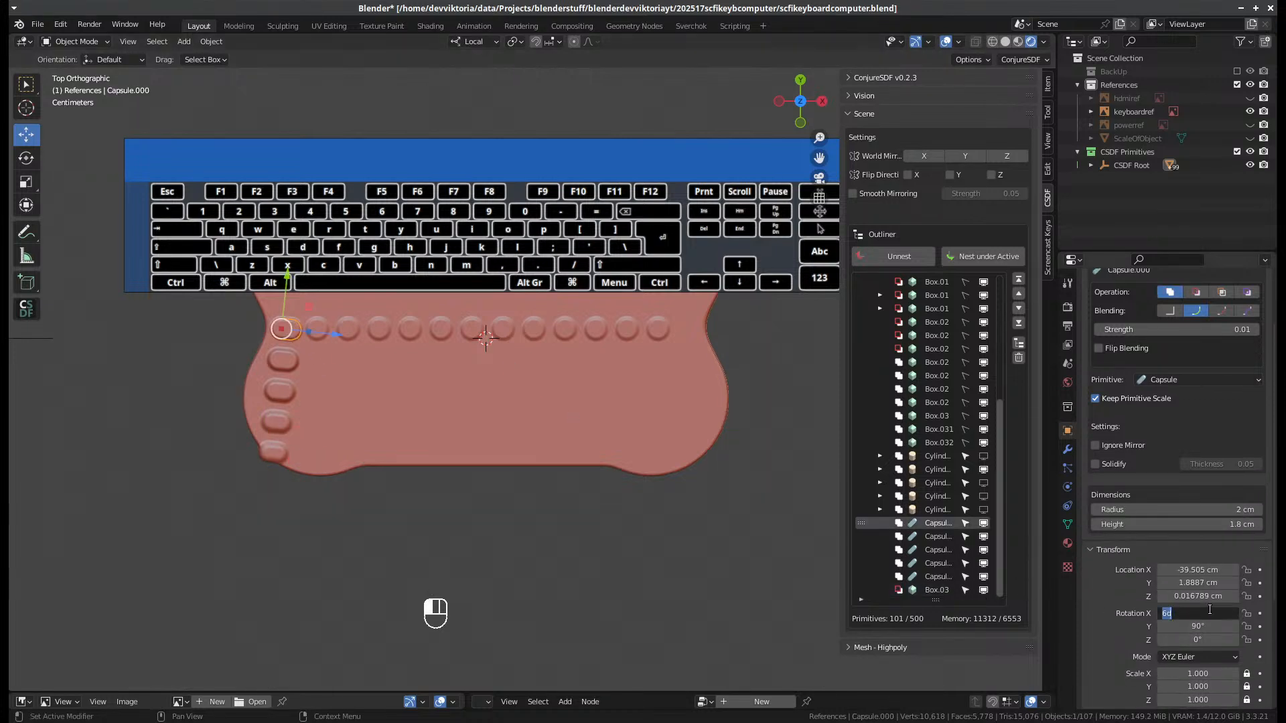
pyautogui.write('0')
pyautogui.press('Return')
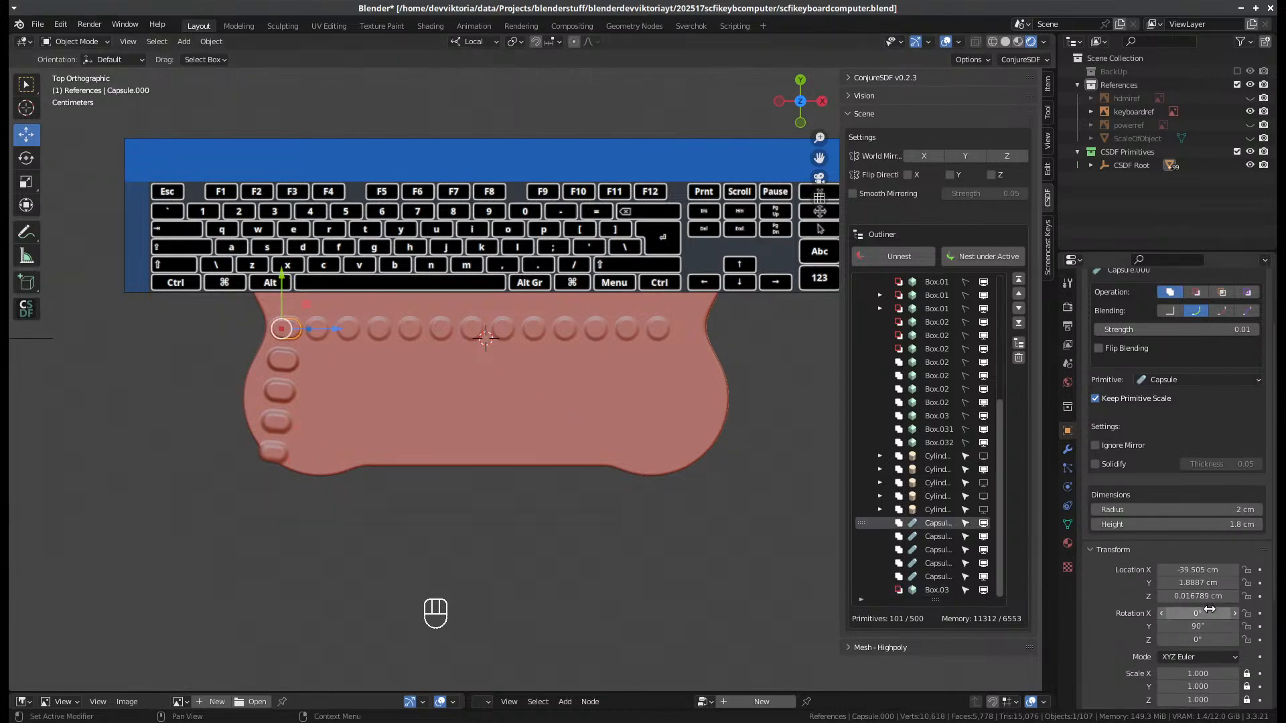
# - Set the X rotation of the four remaining capsules in the column to 0° all at once
pyautogui.click(286, 365)
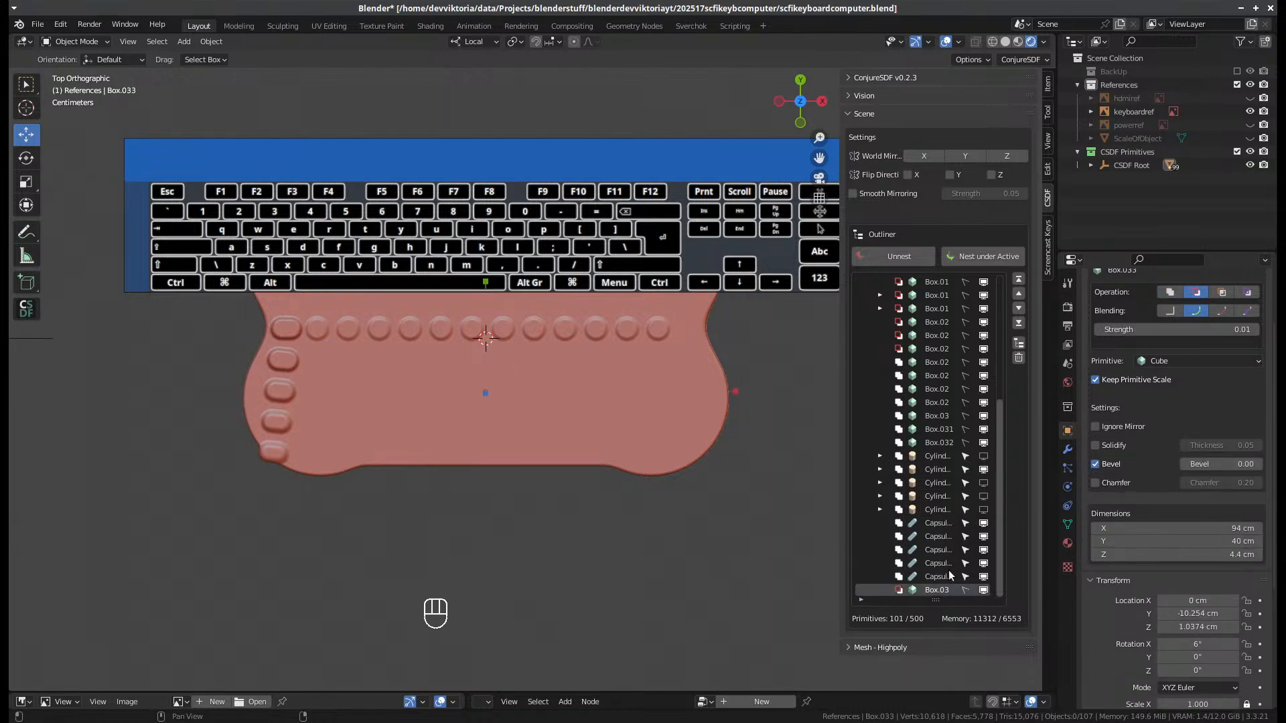
pyautogui.click(938, 536)
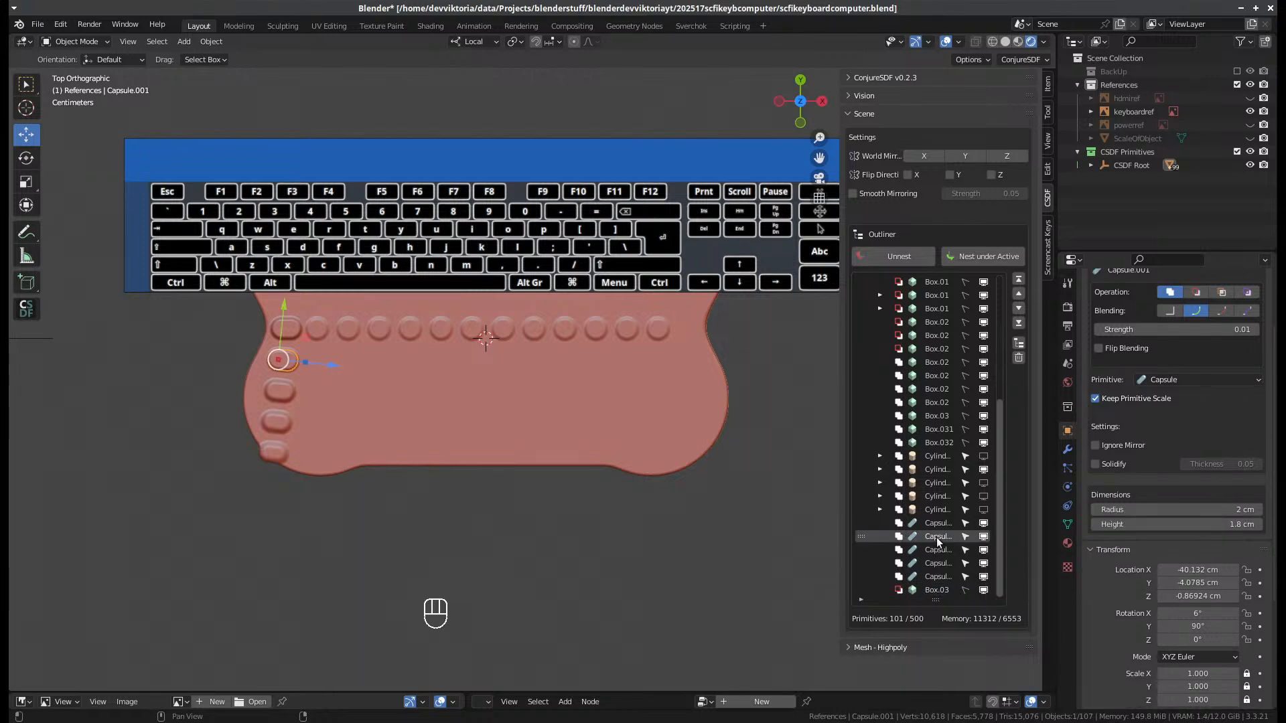
pyautogui.click(939, 575)
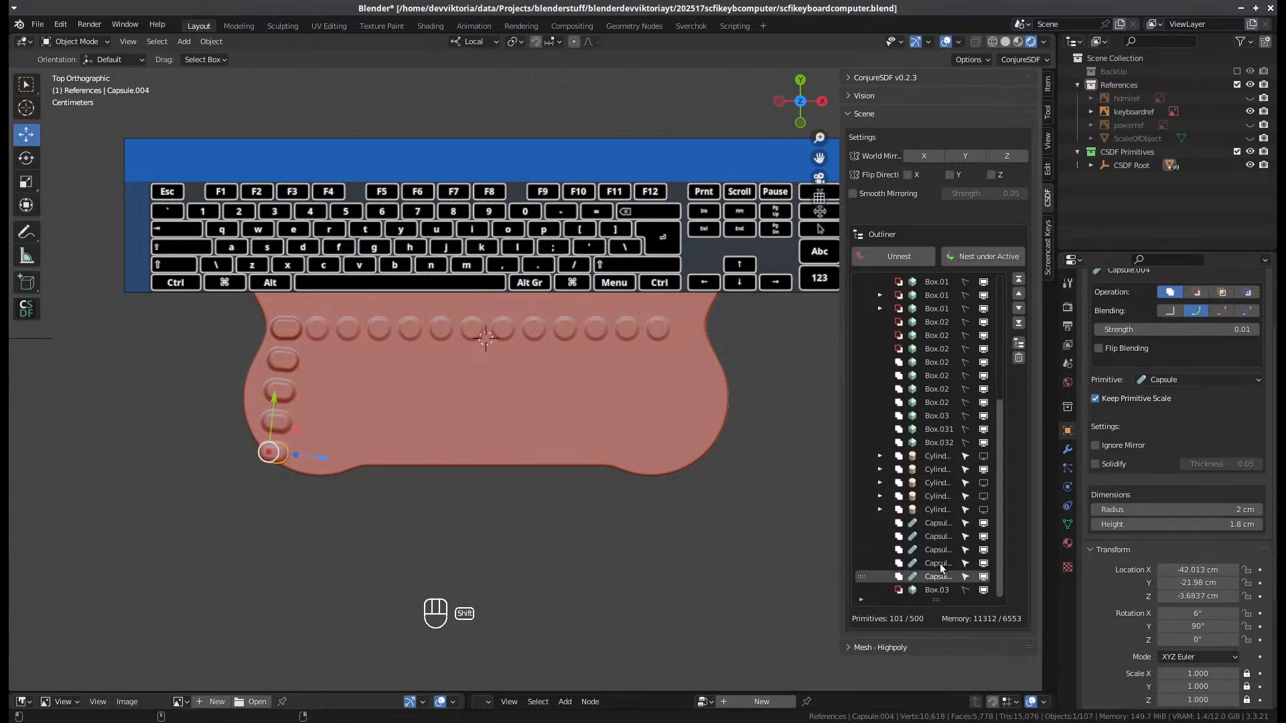
pyautogui.click(939, 564)
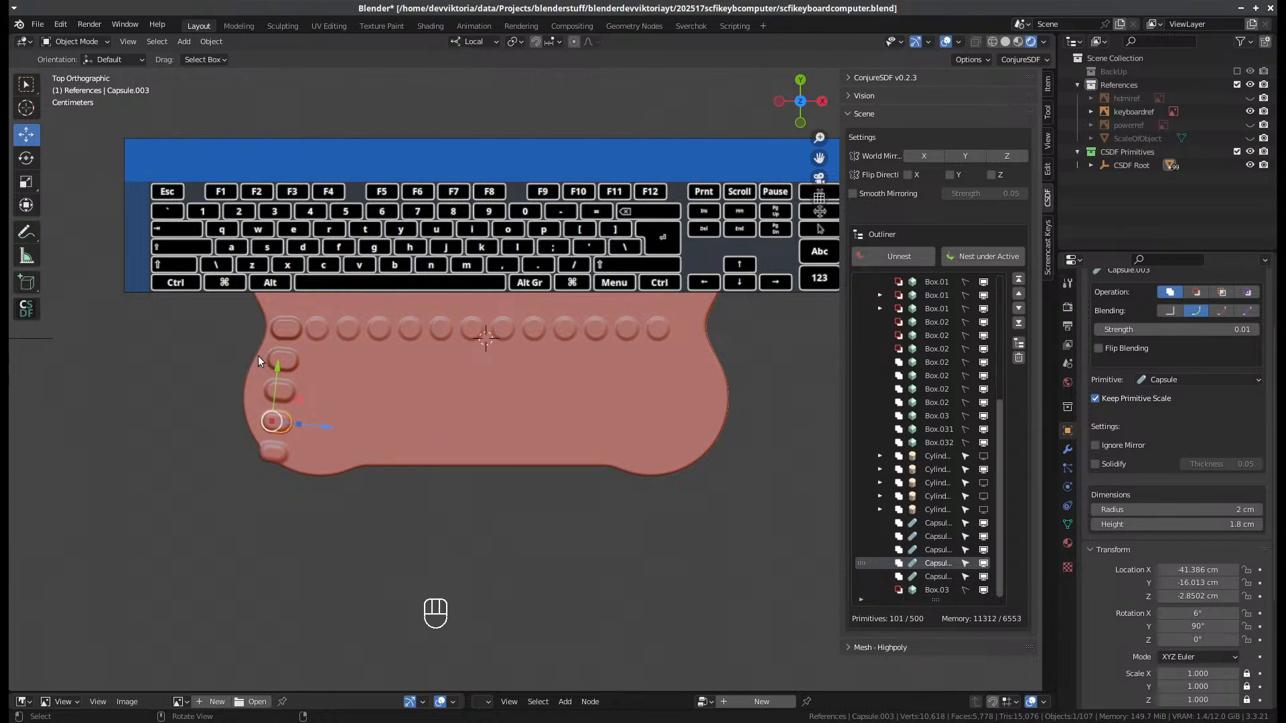
pyautogui.moveTo(244, 345); pyautogui.dragTo(316, 489)
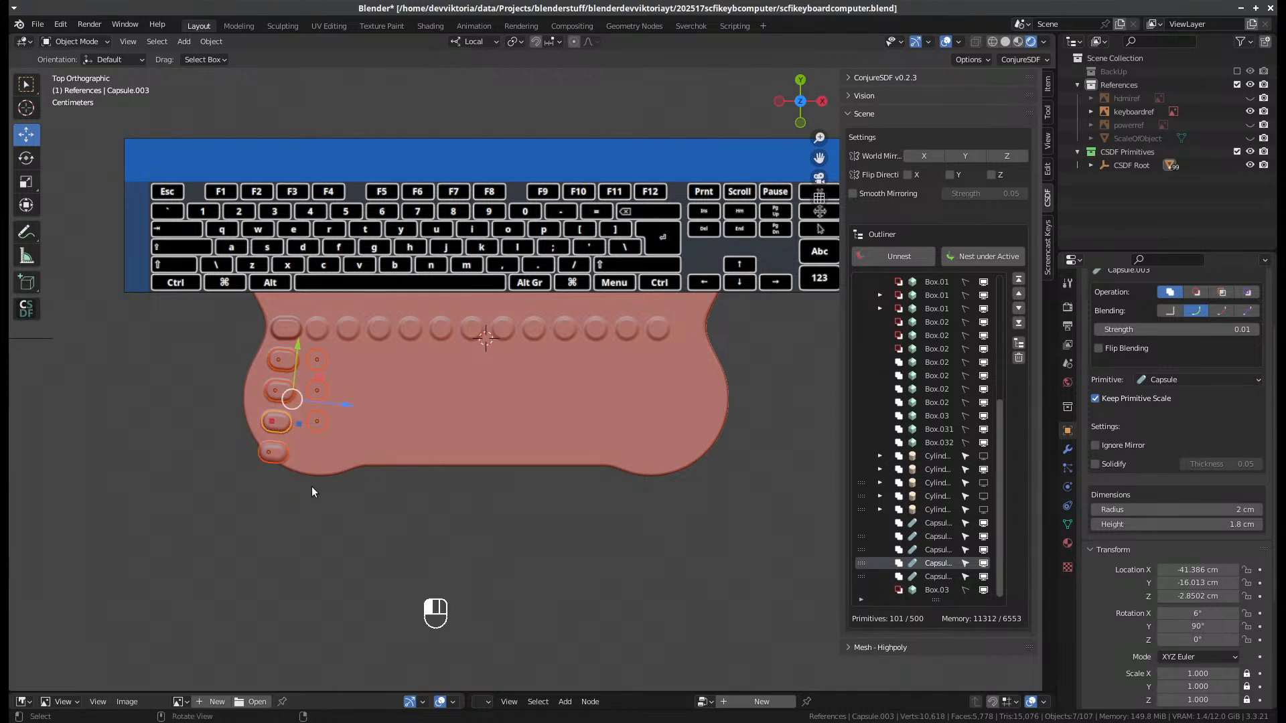
pyautogui.click(276, 362)
pyautogui.keyDown('shift'); pyautogui.click(279, 390); pyautogui.keyUp('shift')
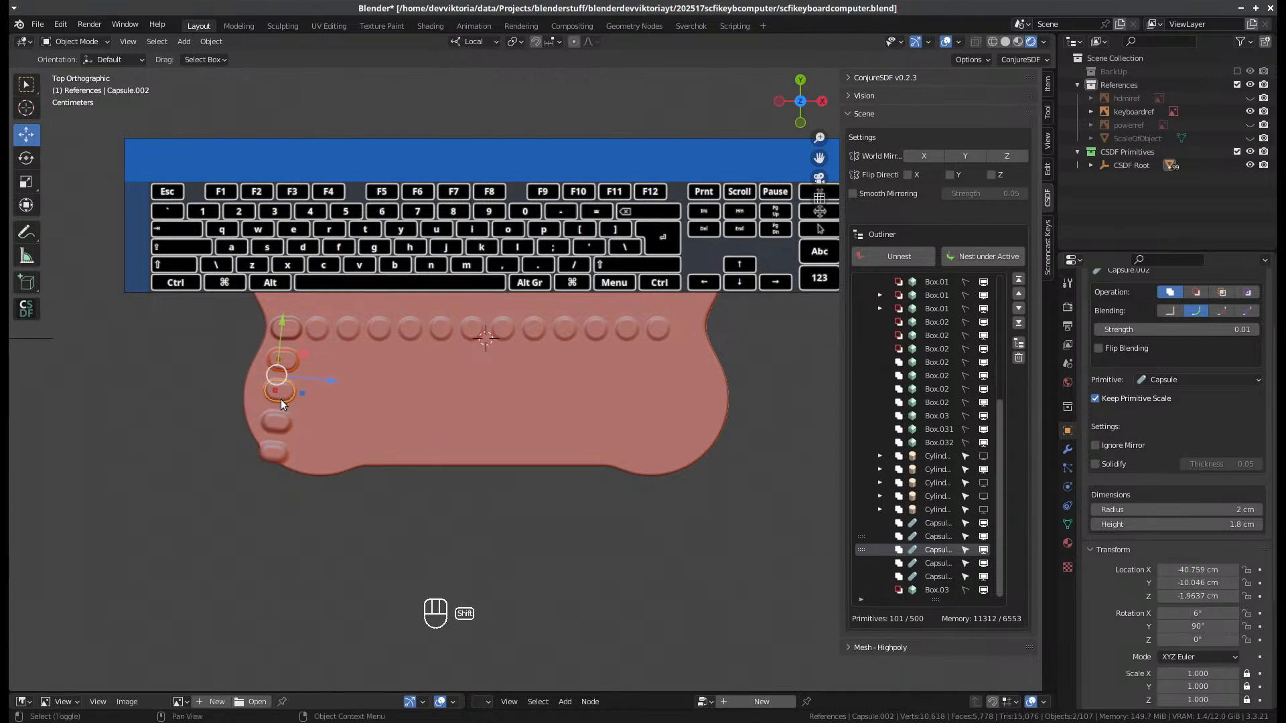
pyautogui.keyDown('shift'); pyautogui.click(275, 422); pyautogui.keyUp('shift')
pyautogui.keyDown('shift'); pyautogui.click(272, 453); pyautogui.keyUp('shift')
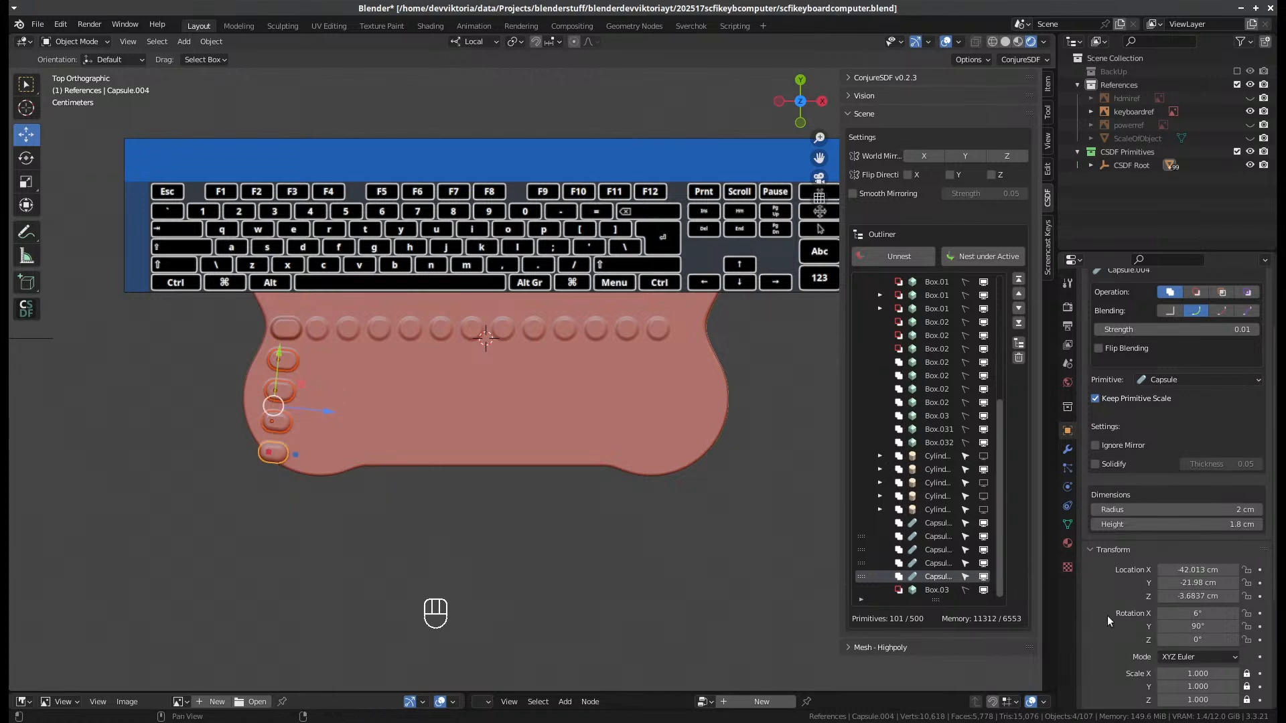
pyautogui.click(1217, 614)
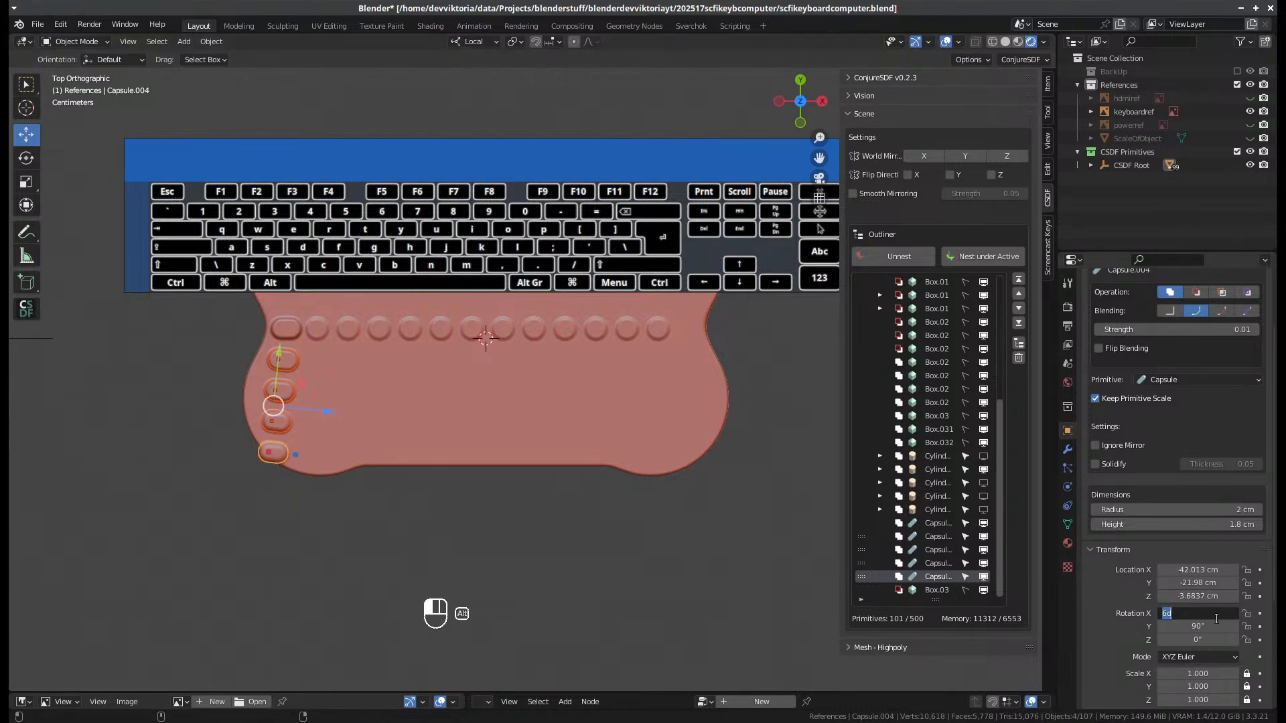
pyautogui.write('0')
pyautogui.hotkey('alt', 'Return')
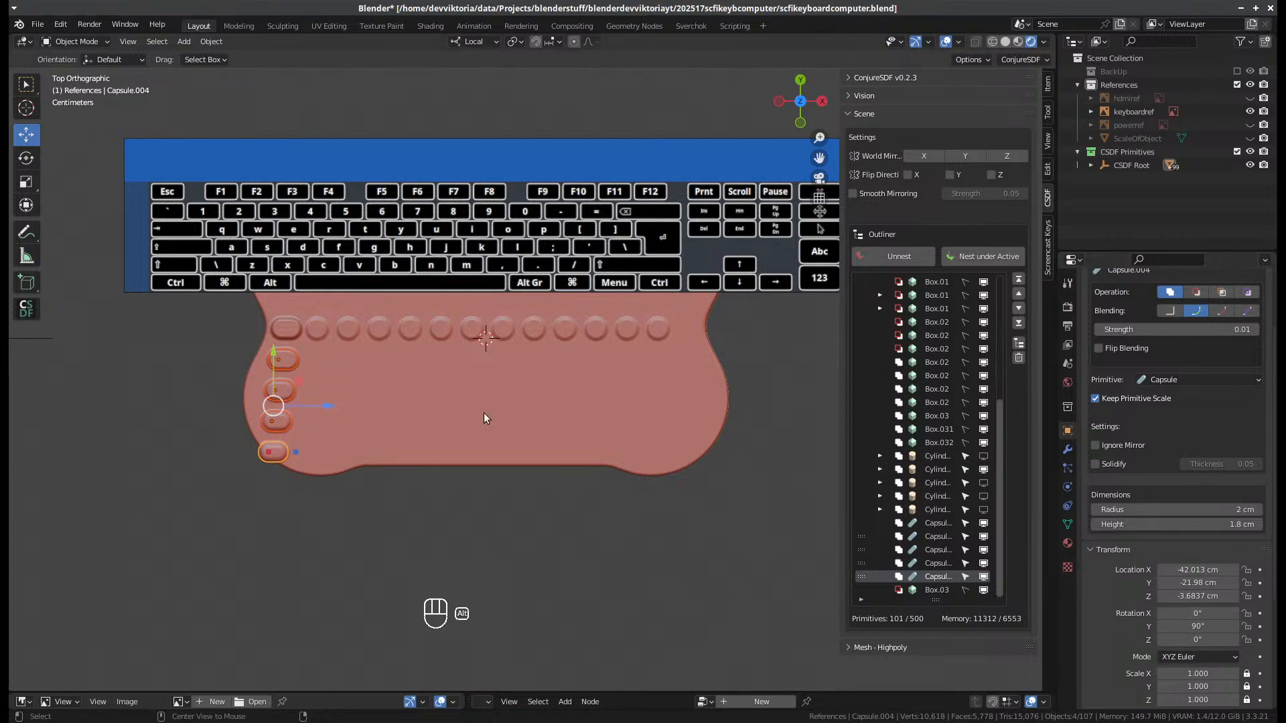
# - Copy the X location value of the column's rearmost capsule
pyautogui.click(290, 331)
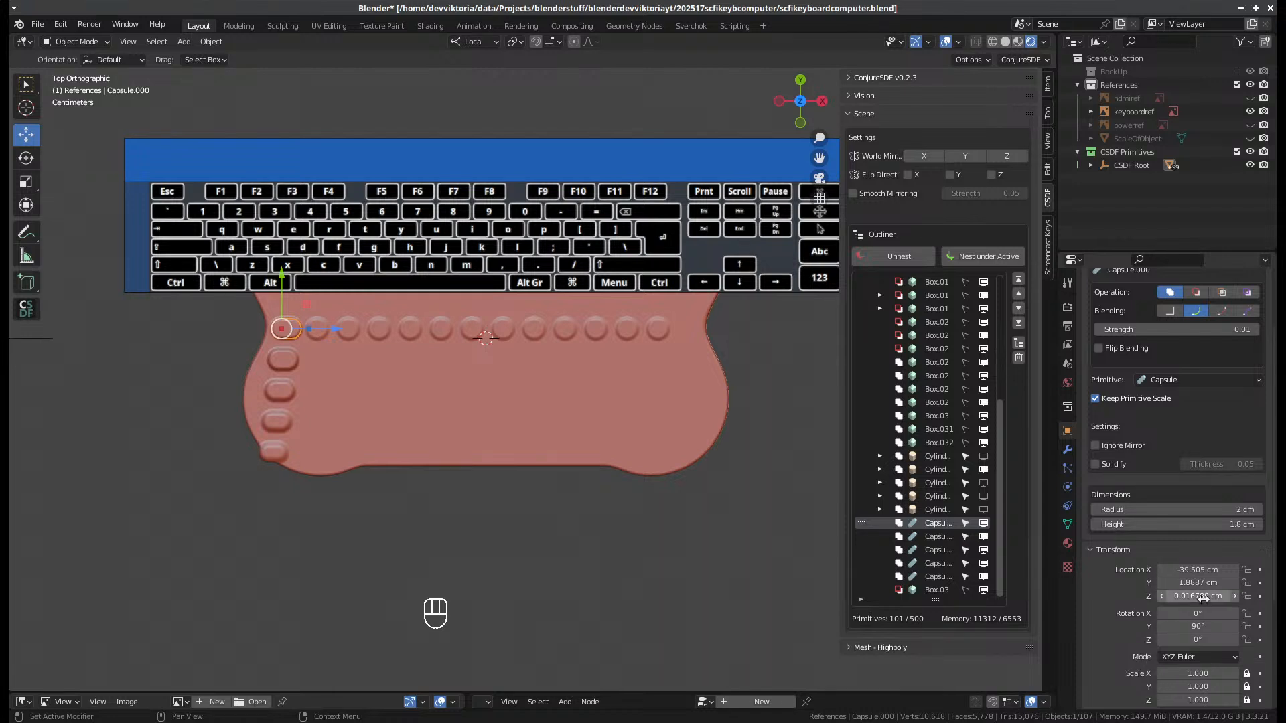
pyautogui.click(1199, 571)
pyautogui.hotkey('ctrl', 'c')
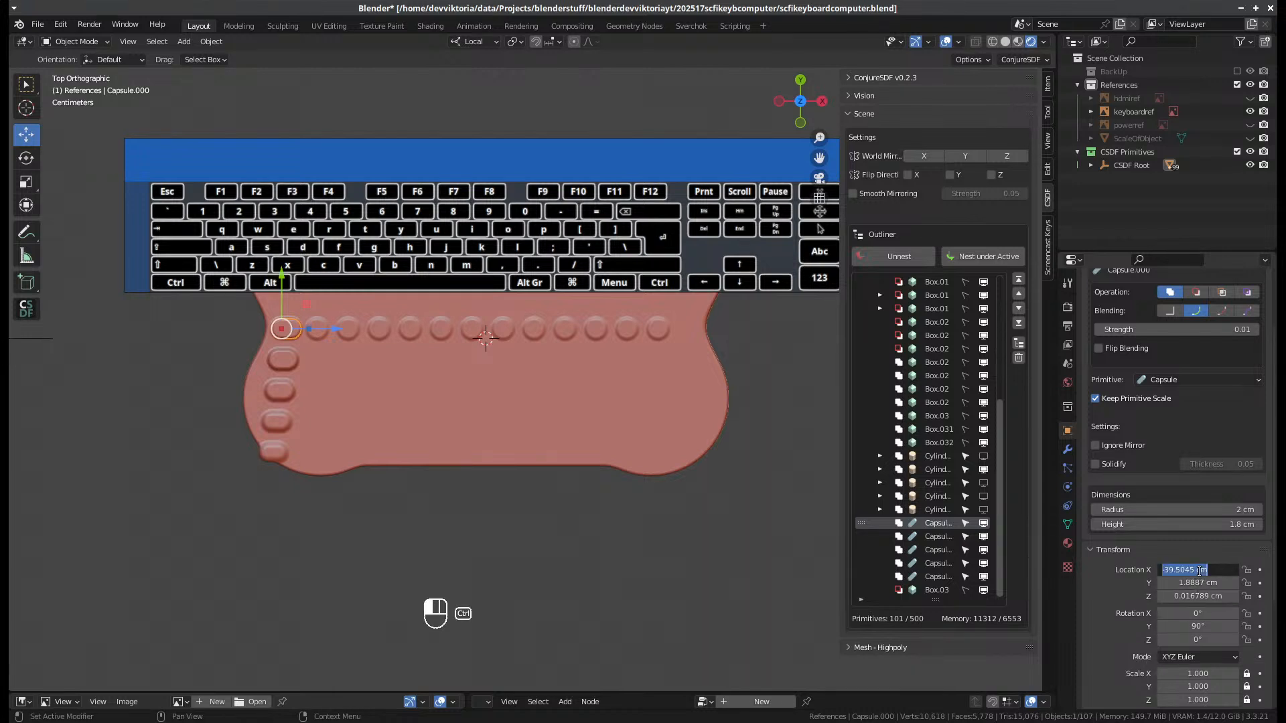
pyautogui.press('Escape')
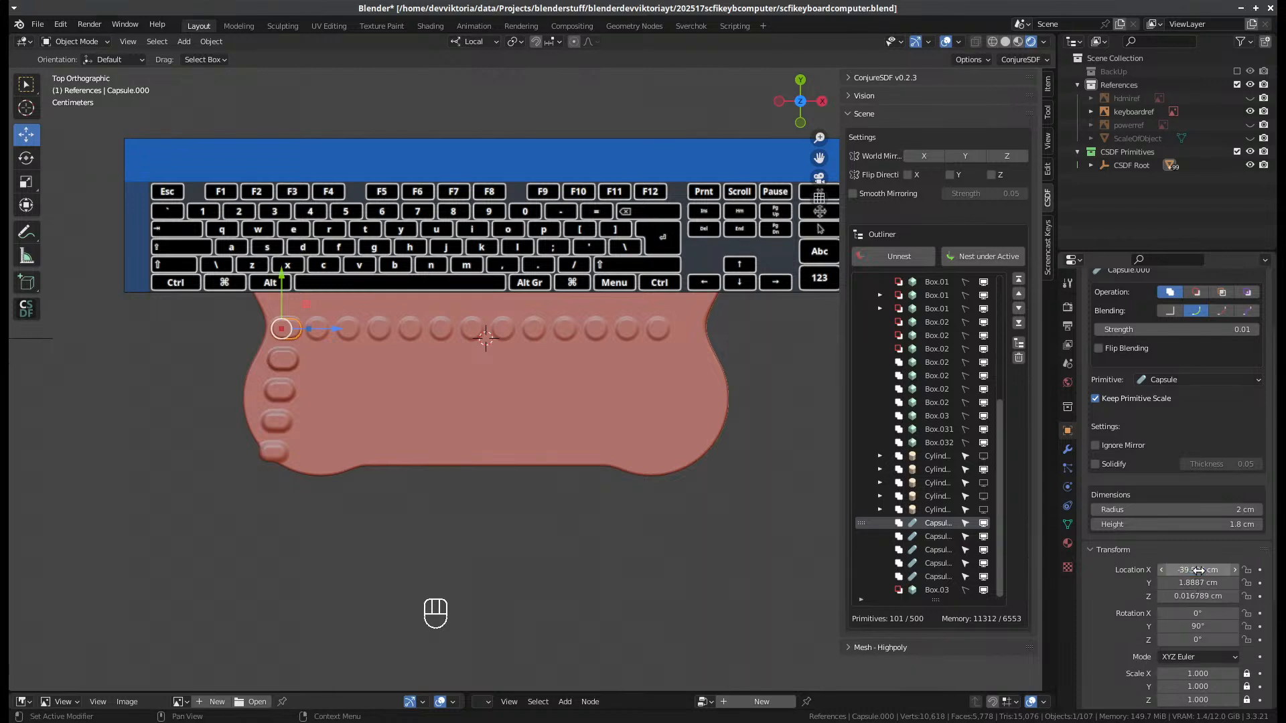
# - Try to apply the copied X location to the other four capsules of the column at once
pyautogui.click(287, 360)
pyautogui.keyDown('shift'); pyautogui.click(283, 386); pyautogui.keyUp('shift')
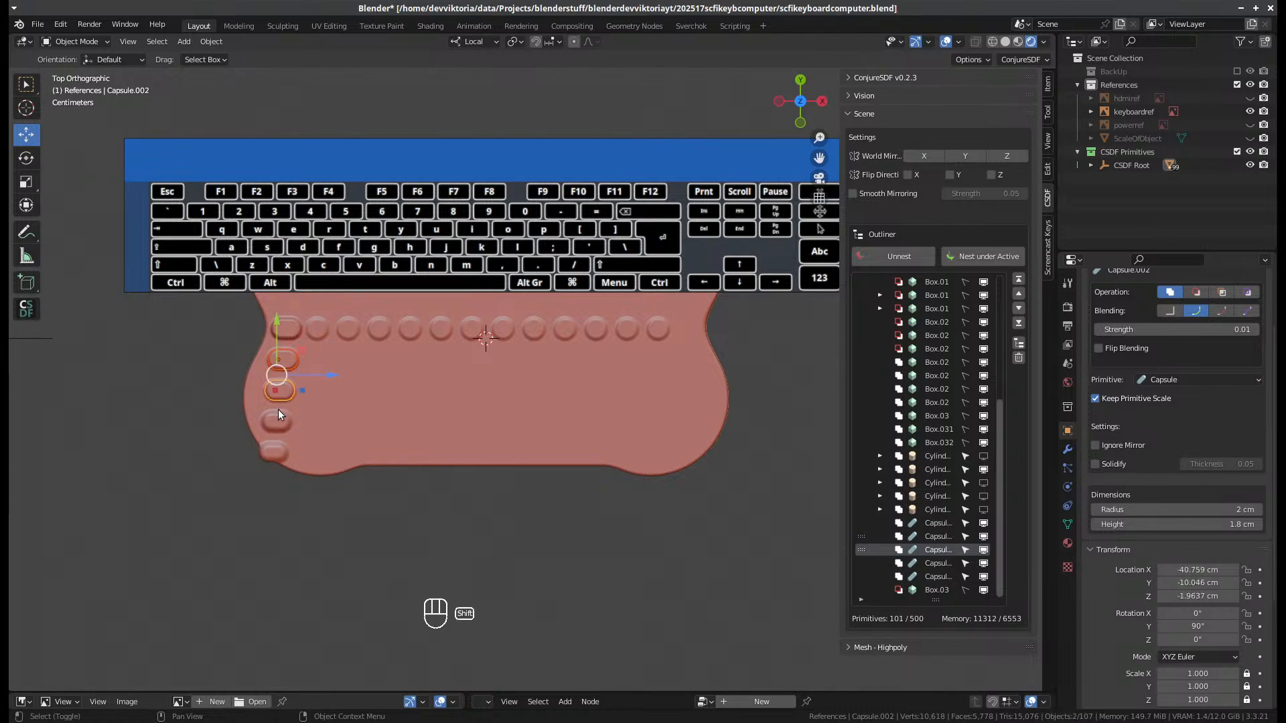
pyautogui.keyDown('shift'); pyautogui.click(276, 419); pyautogui.keyUp('shift')
pyautogui.keyDown('shift'); pyautogui.click(268, 453); pyautogui.keyUp('shift')
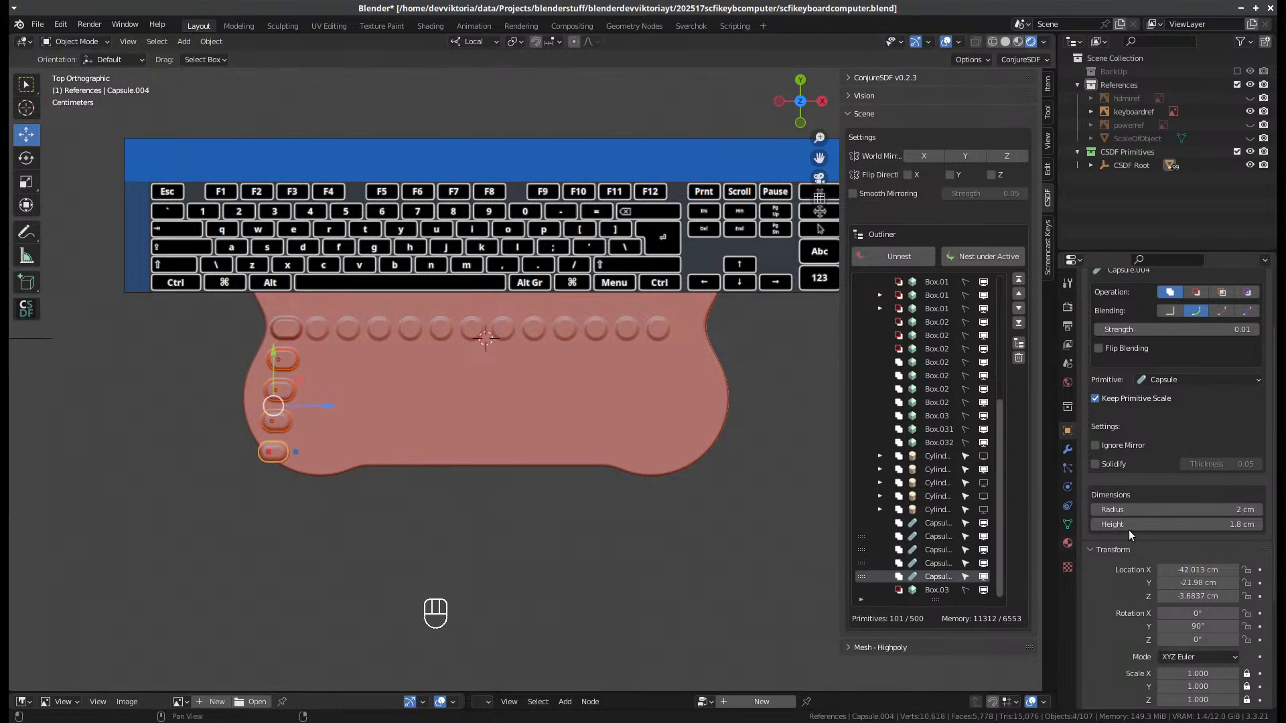
pyautogui.click(1183, 569)
pyautogui.press('alt')
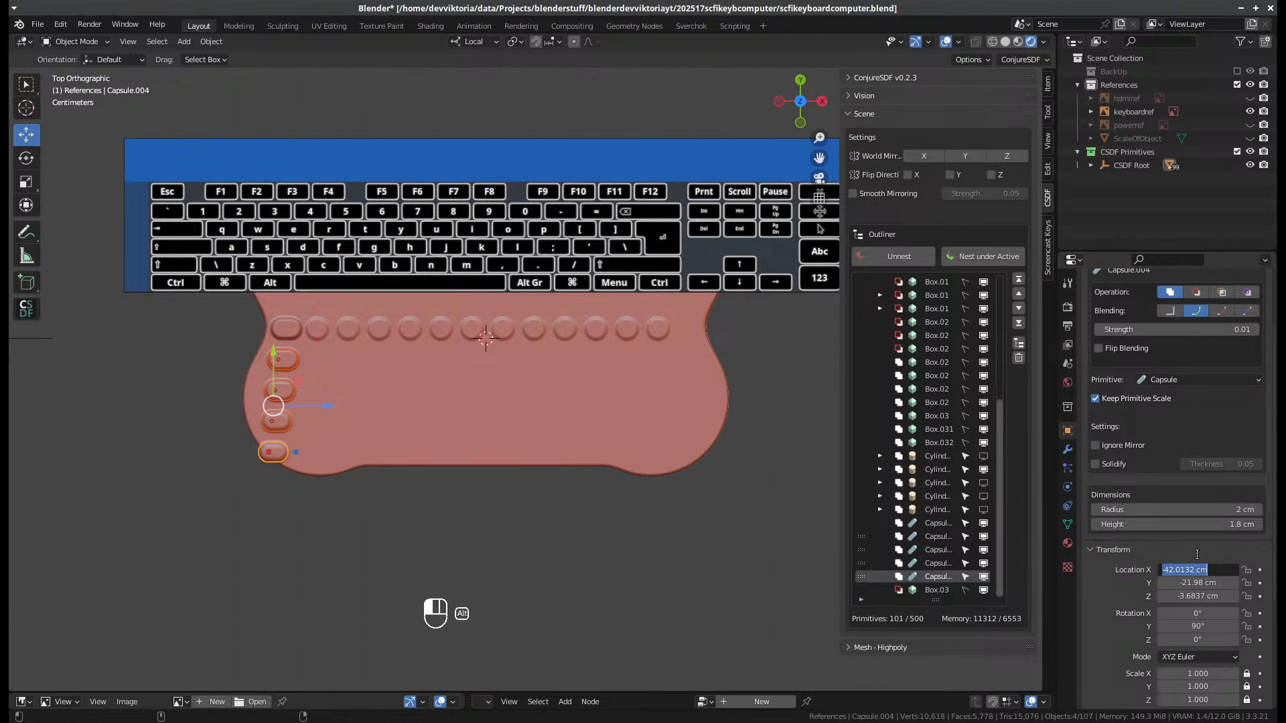
pyautogui.write('V')
pyautogui.press('BackSpace')
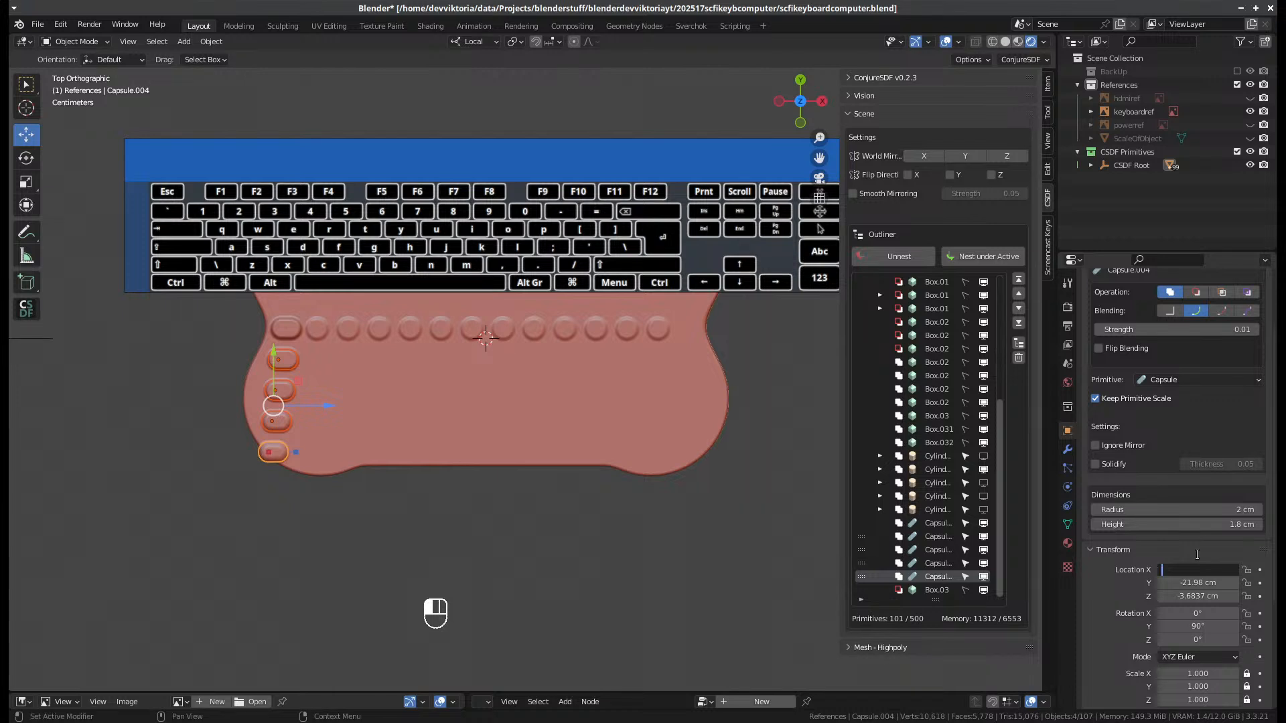
pyautogui.click(287, 353)
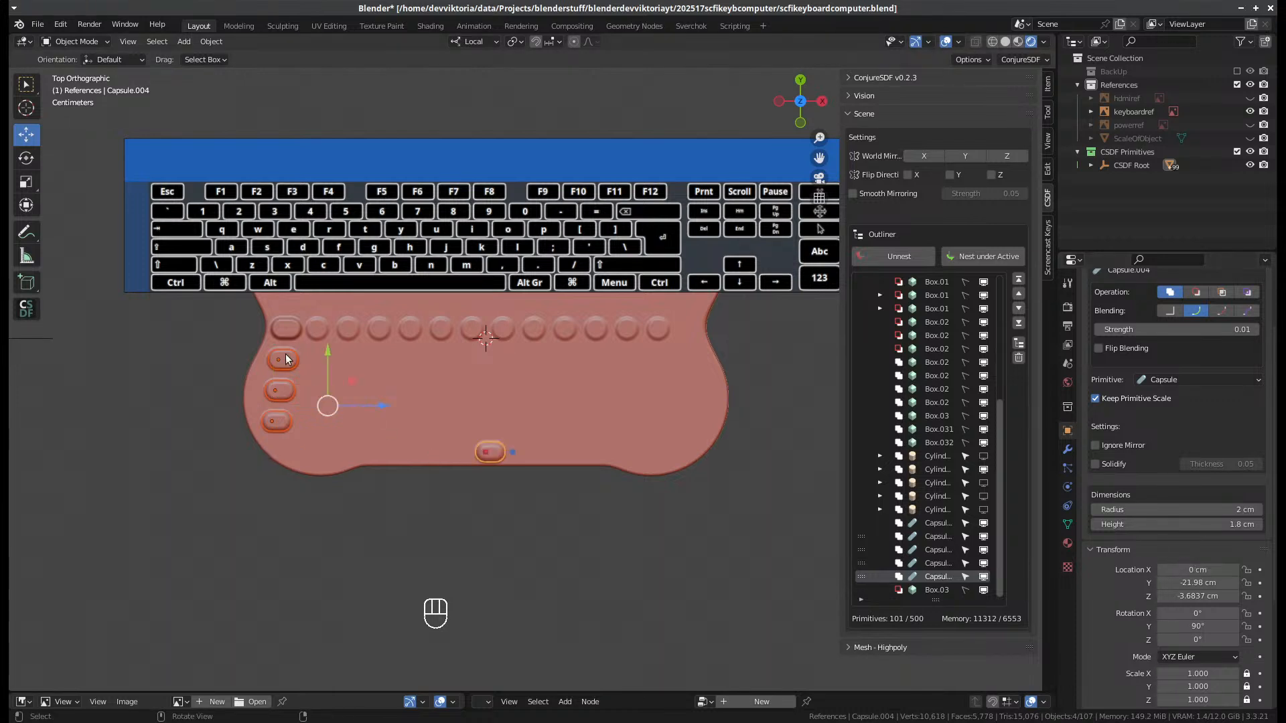
# - Set the X location of the second and third capsules from the rear of the column to the copied -39.504 cm
pyautogui.click(285, 357)
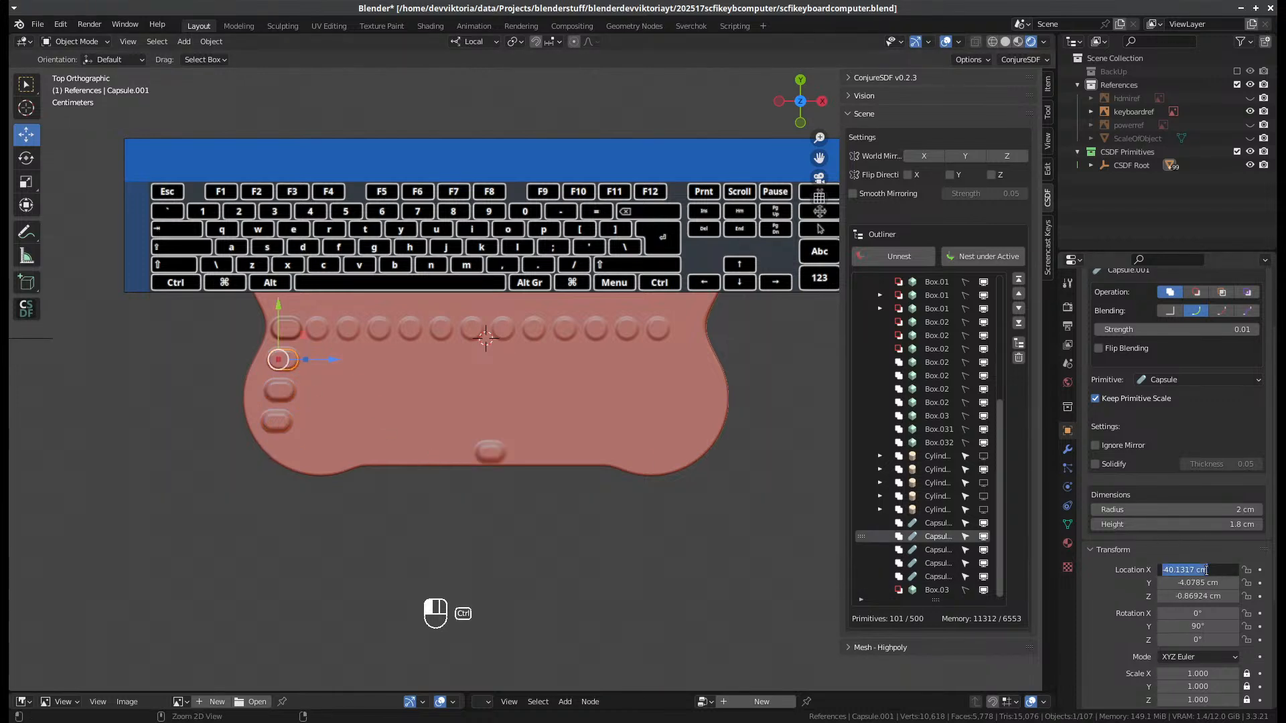
pyautogui.moveTo(1199, 570); pyautogui.dragTo(1206, 570)
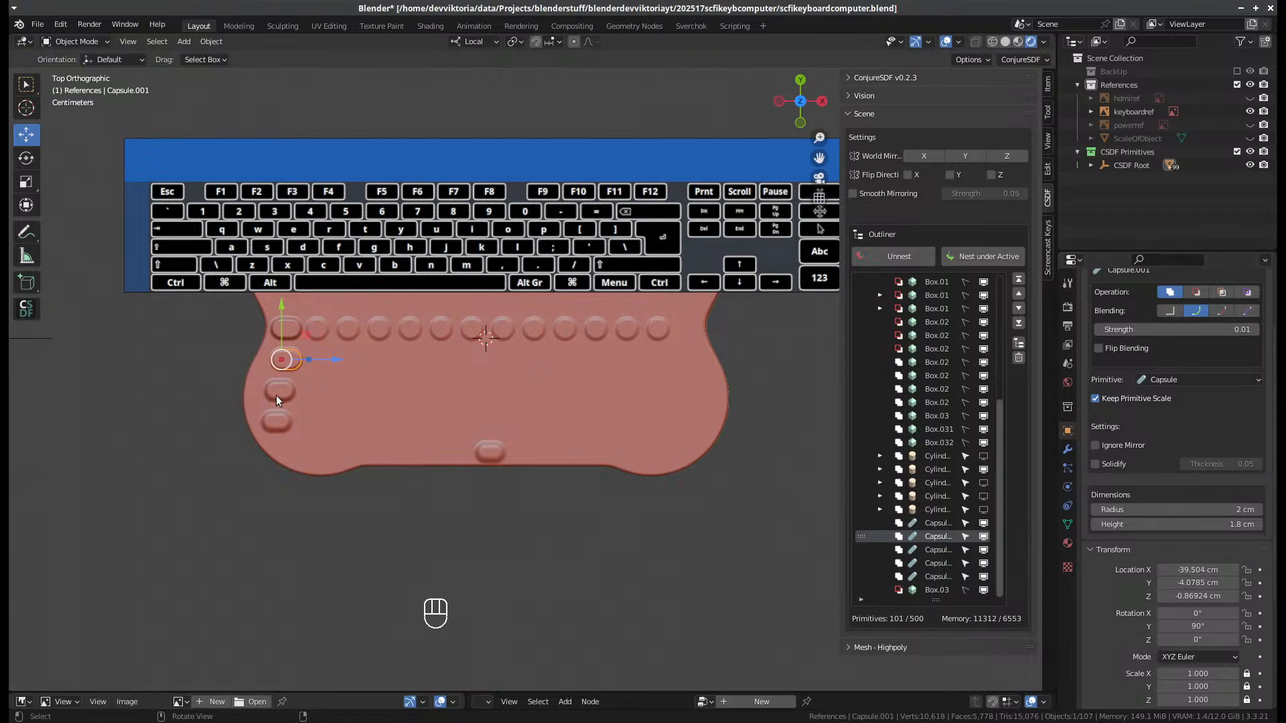
pyautogui.click(276, 397)
pyautogui.click(1209, 570)
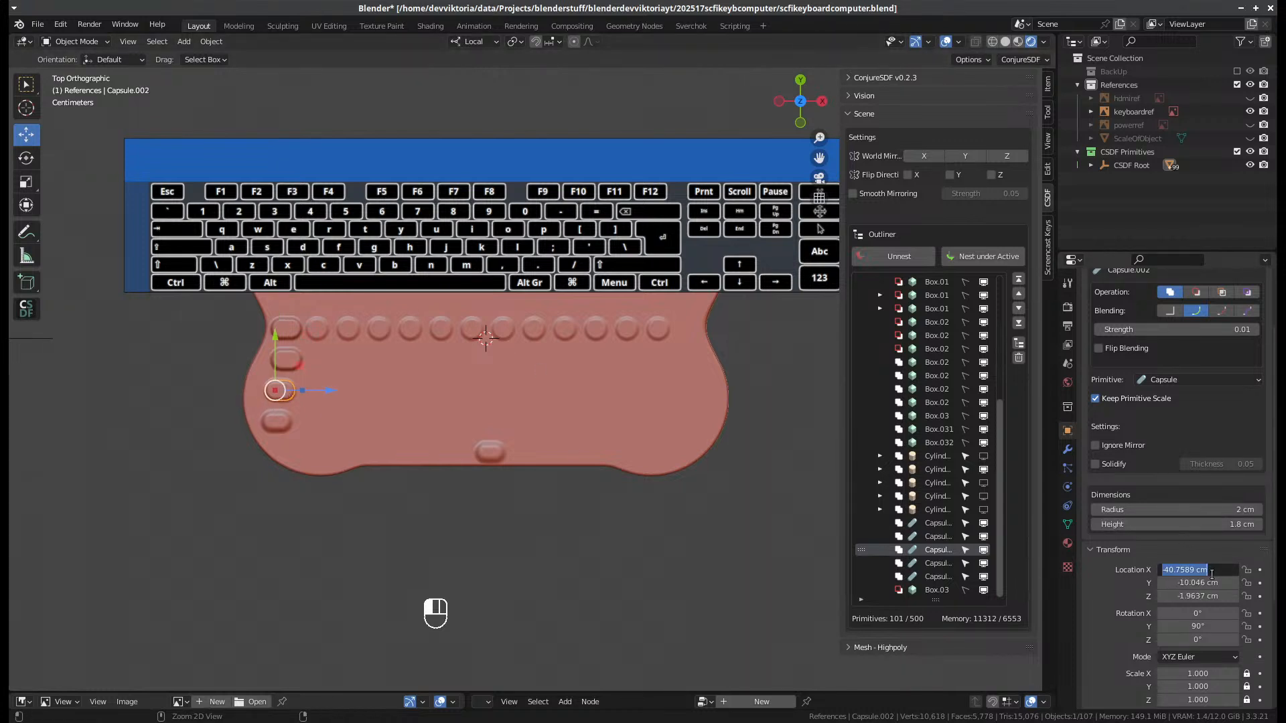
pyautogui.hotkey('ctrl', 'v')
pyautogui.press('Return')
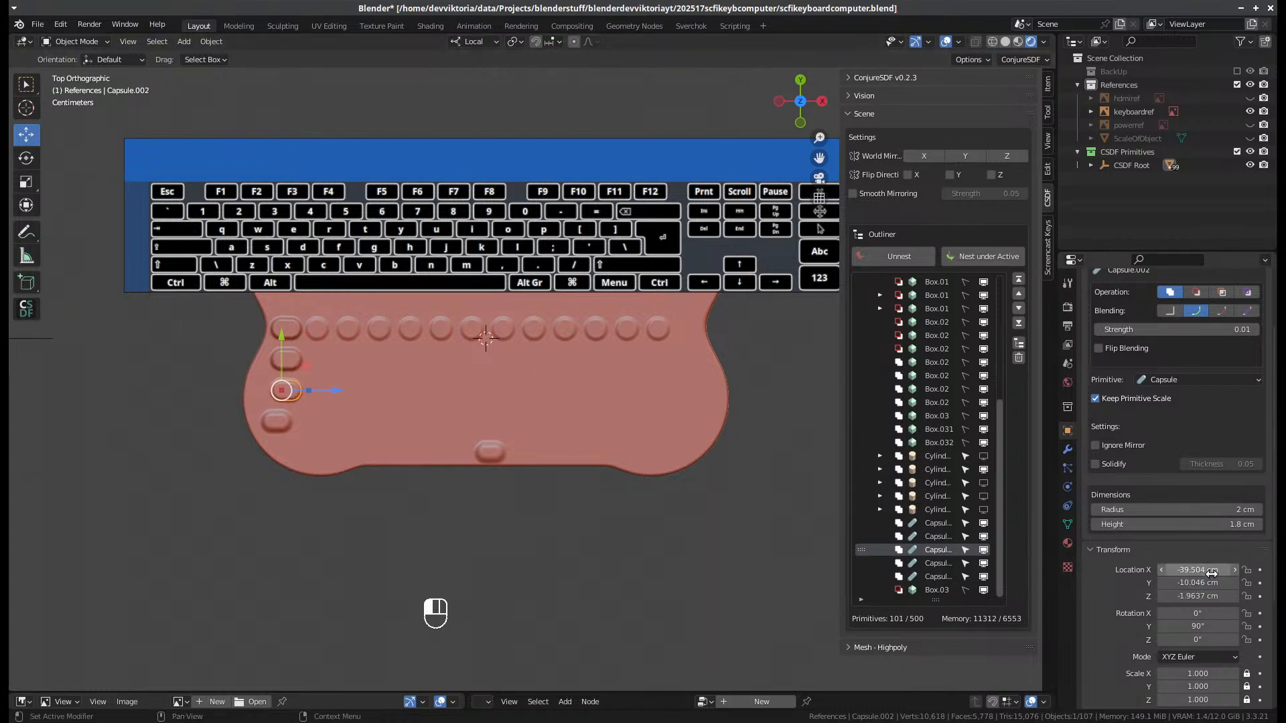
# - Apply the copied X location of -39.504 cm to the column's fourth and frontmost capsules
pyautogui.click(268, 426)
pyautogui.click(1197, 570)
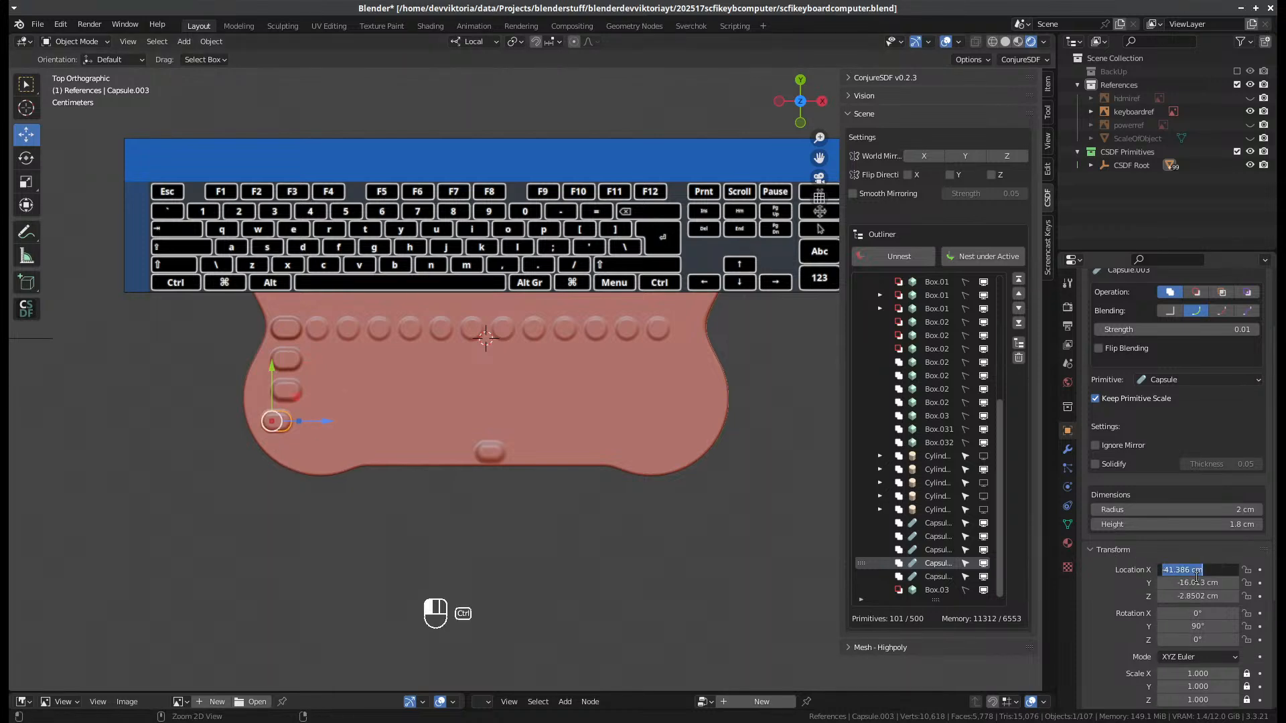
pyautogui.hotkey('ctrl', 'v')
pyautogui.press('Return')
pyautogui.click(939, 578)
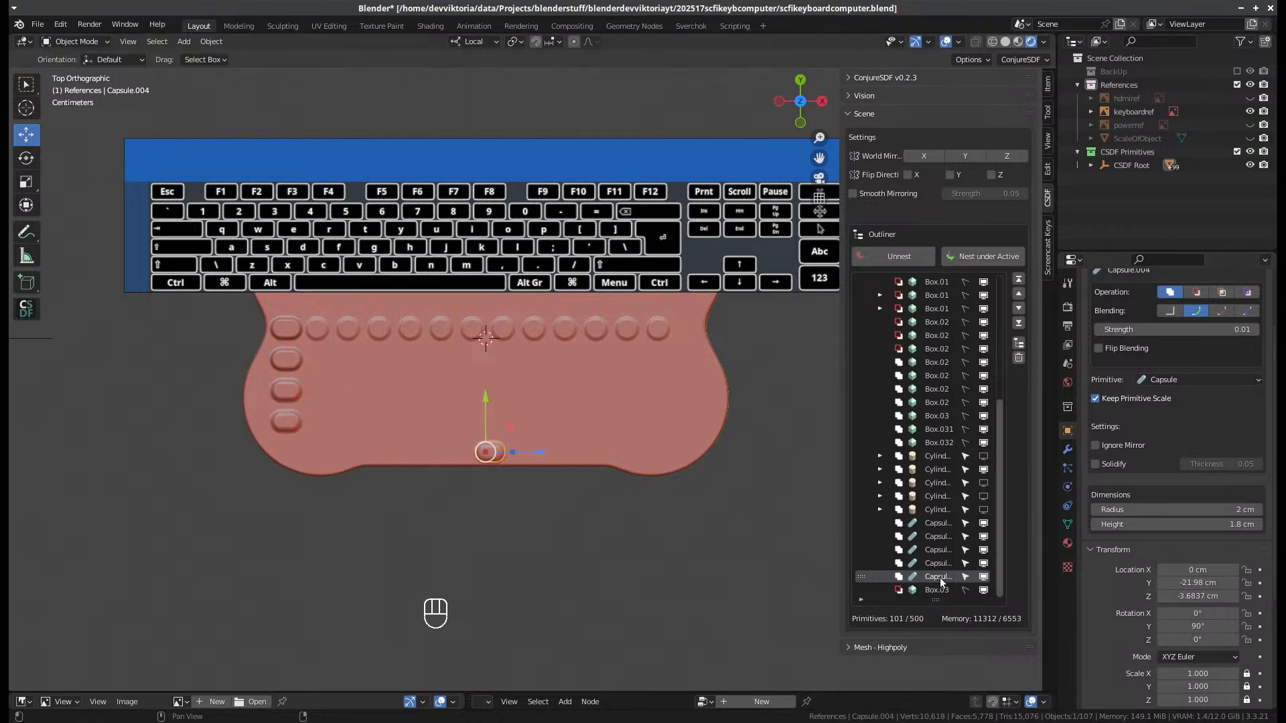
pyautogui.click(1199, 570)
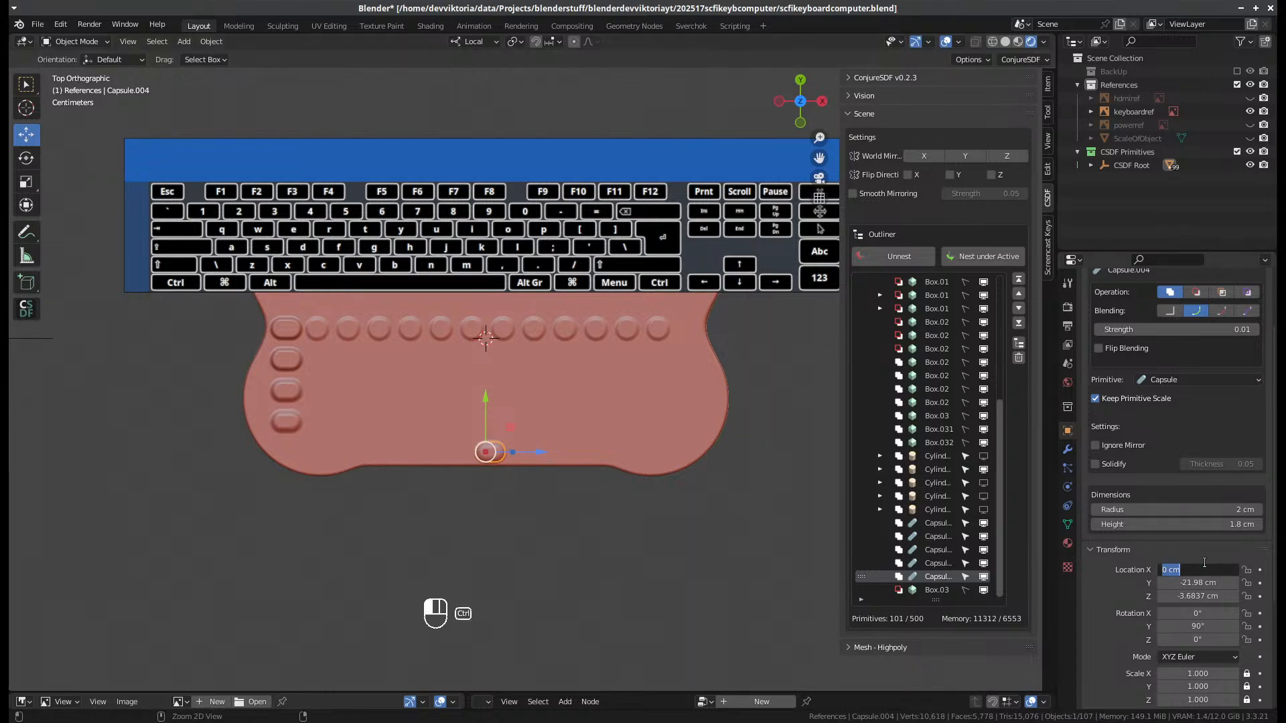
pyautogui.hotkey('ctrl', 'v')
pyautogui.press('Return')
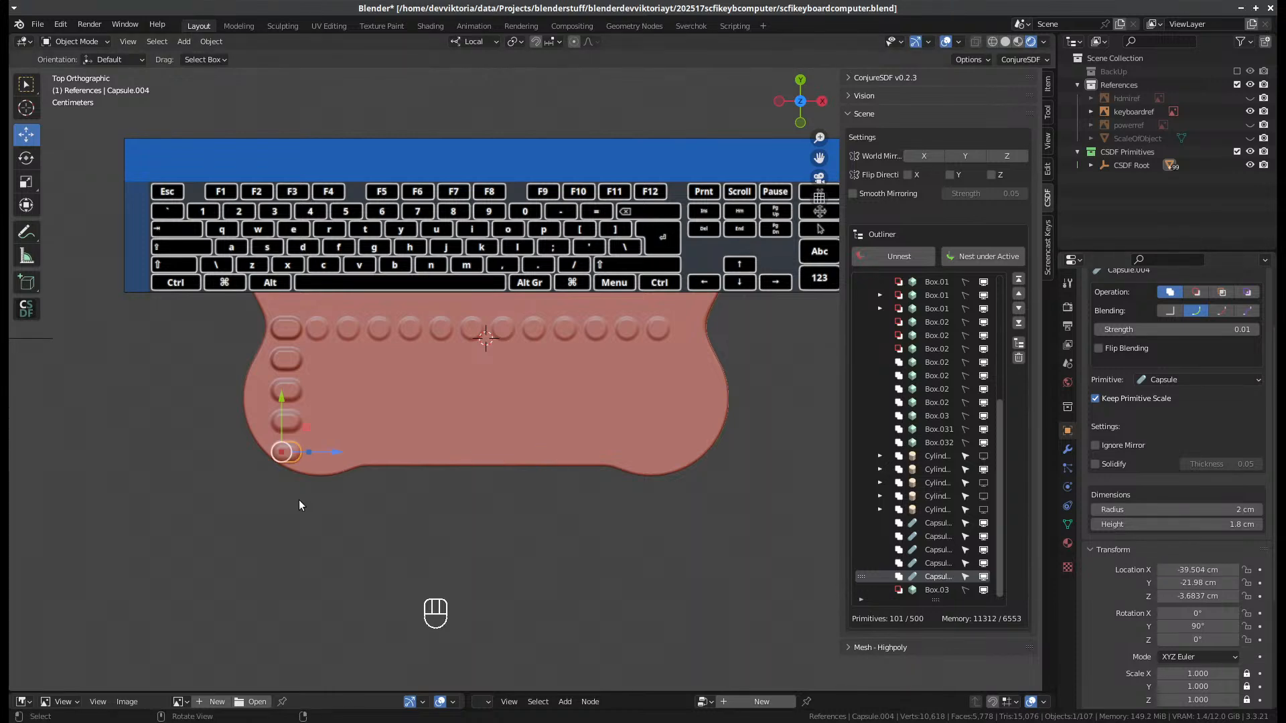
# - Raise the column's frontmost capsule by about 0.31 cm along its local X axis, working in left side view
pyautogui.scroll(1, 288, 498)
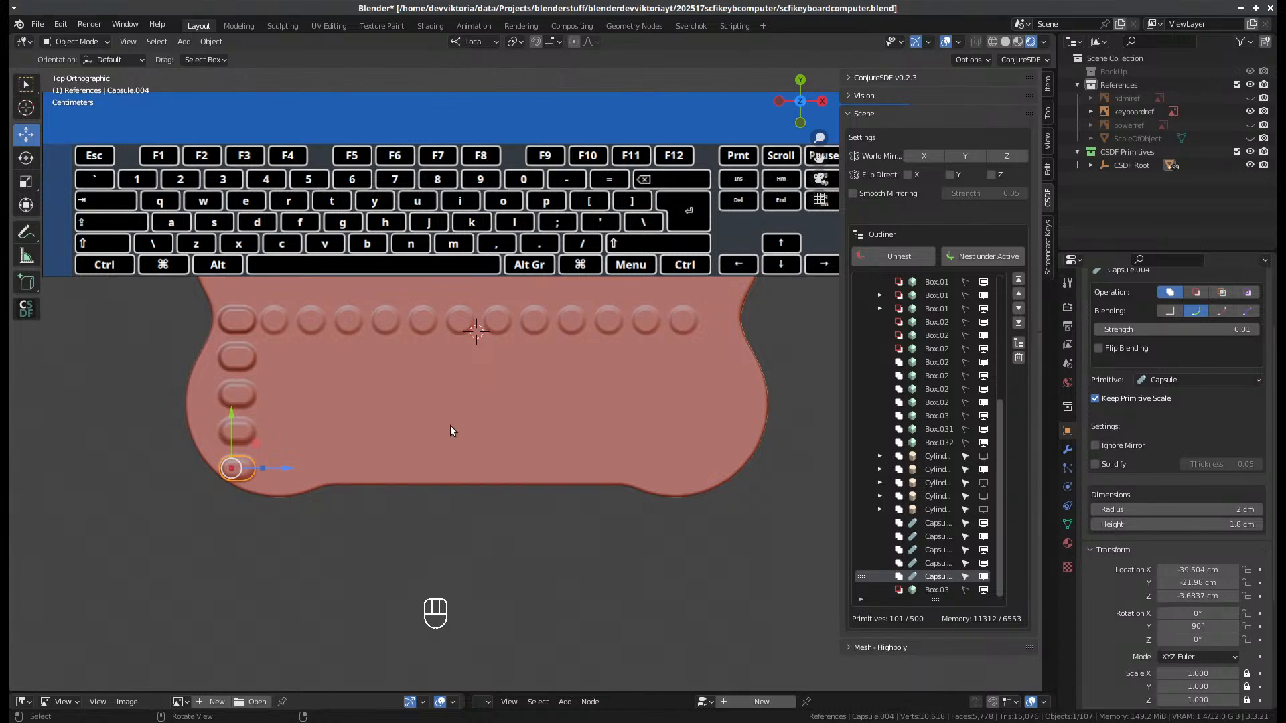
pyautogui.scroll(-1, 450, 425)
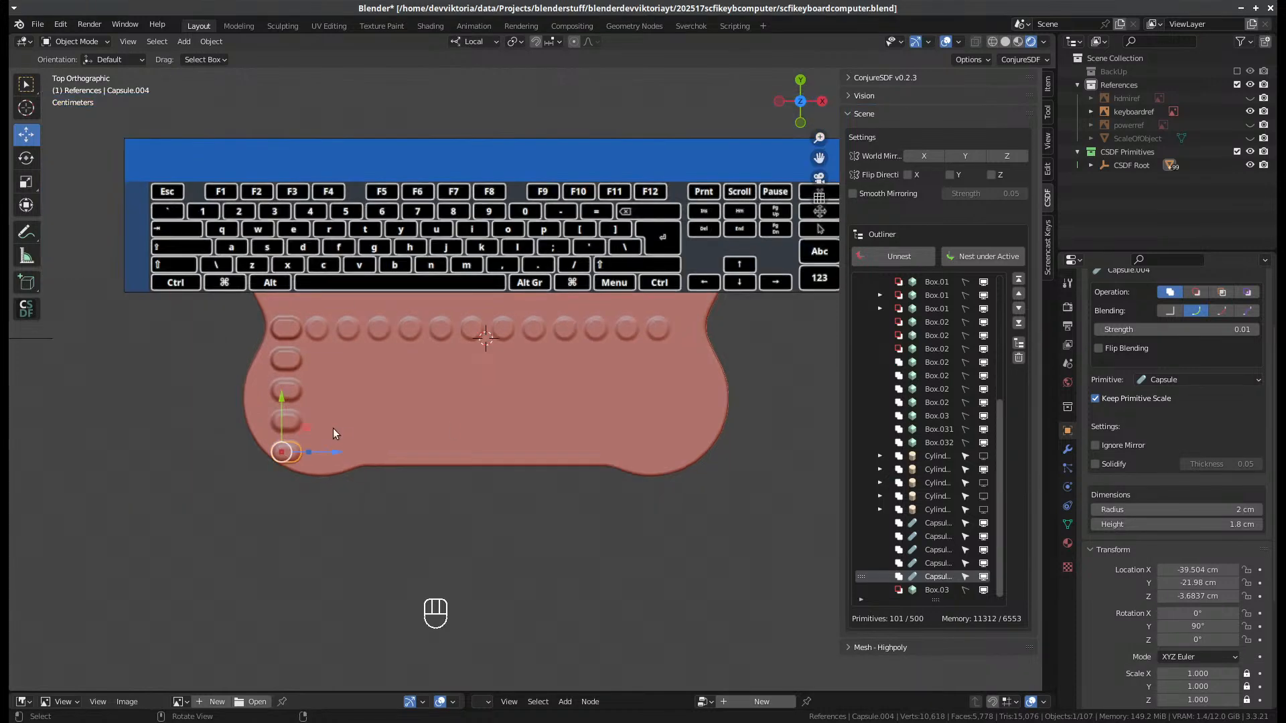
pyautogui.moveTo(303, 428); pyautogui.dragTo(546, 421, button='middle')
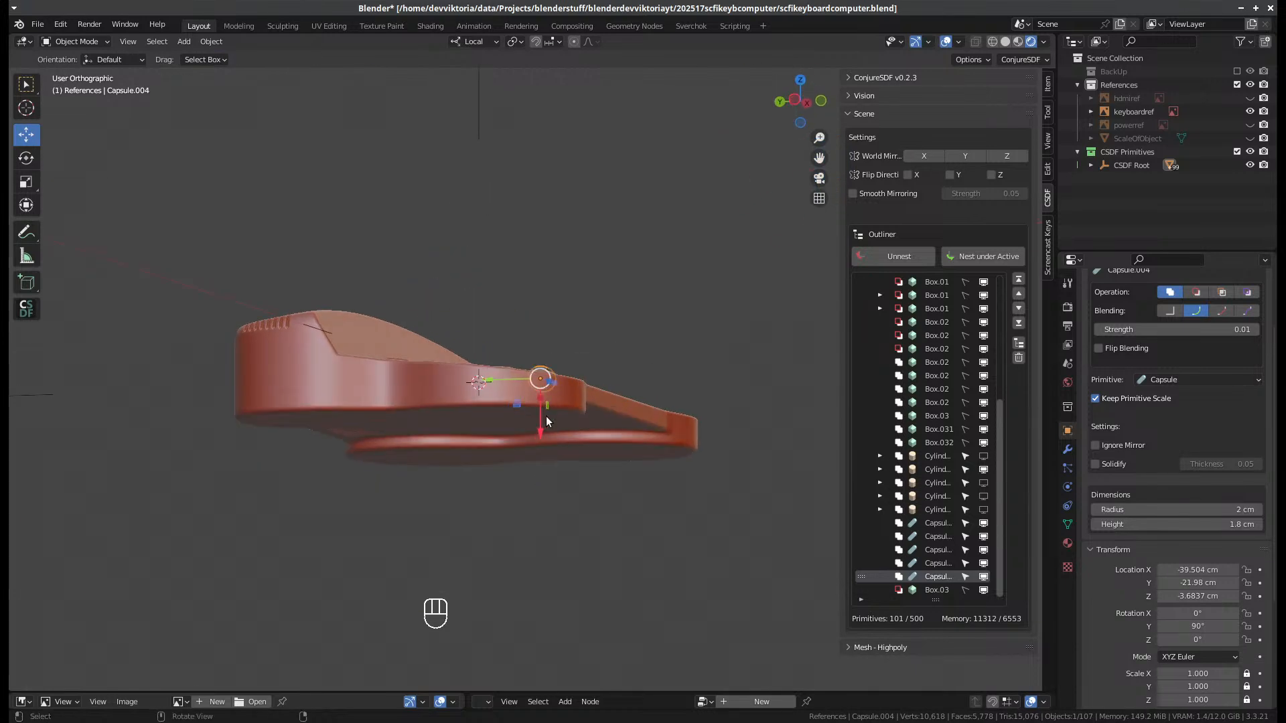
pyautogui.moveTo(588, 491); pyautogui.dragTo(598, 508, button='middle')
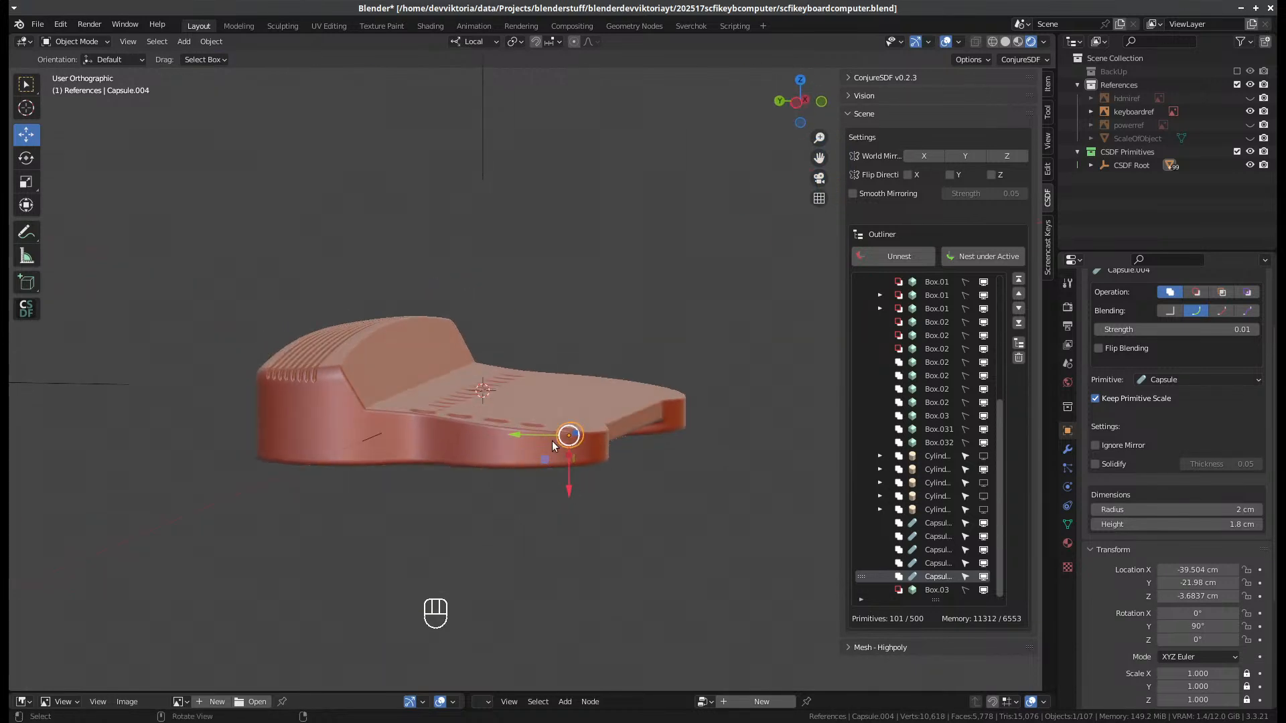
pyautogui.press('ctrl+KP_3')
pyautogui.scroll(3, 748, 439)
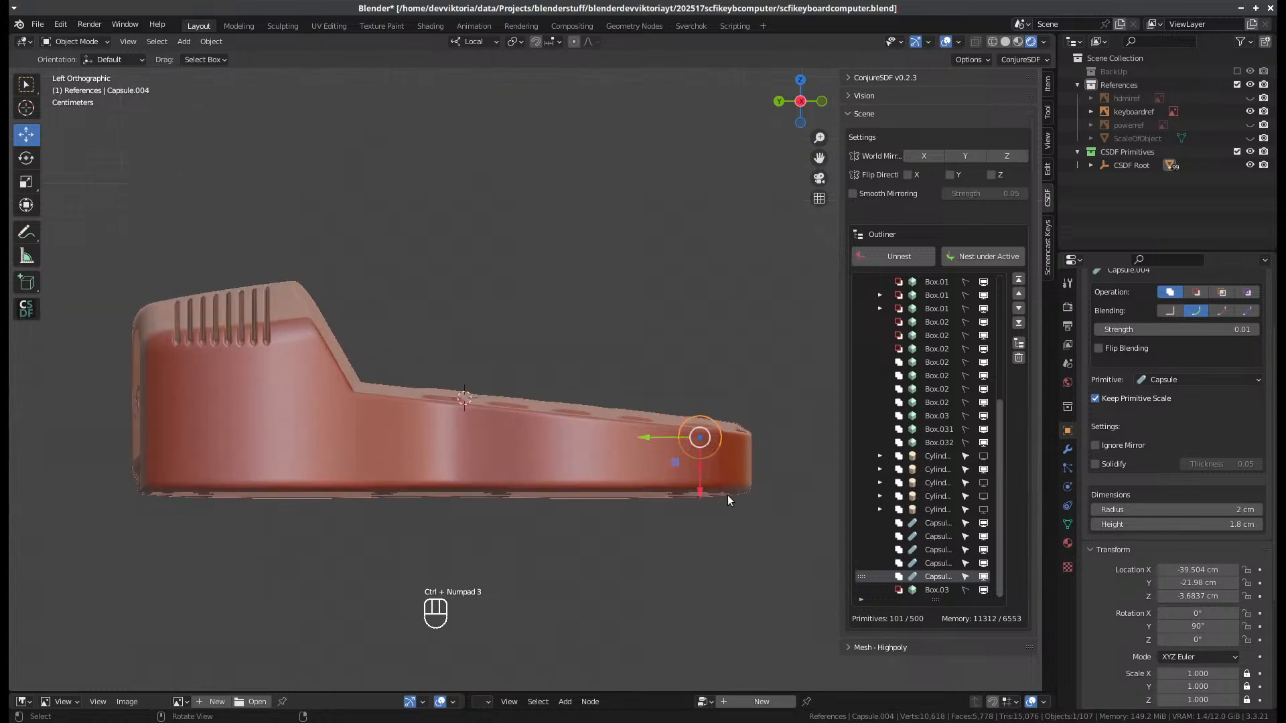
pyautogui.moveTo(699, 494); pyautogui.dragTo(703, 489)
pyautogui.moveTo(689, 441); pyautogui.dragTo(393, 582, button='middle')
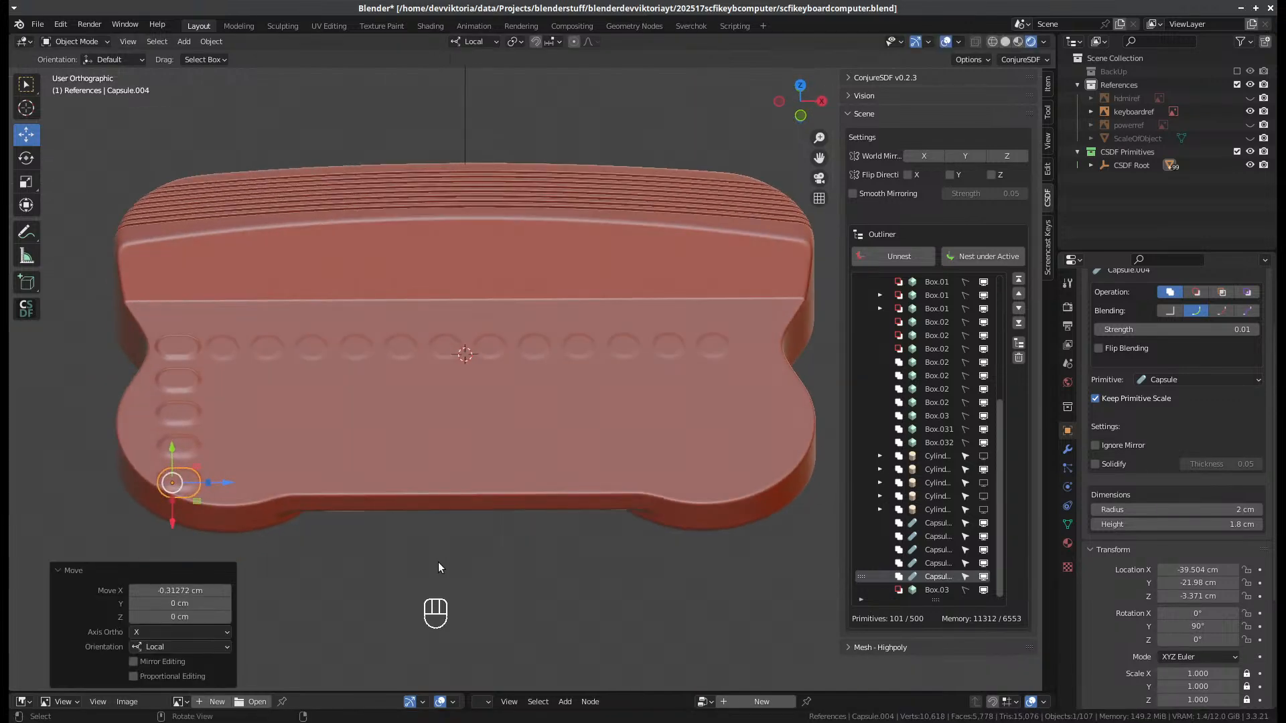
# - Check the X location of each capsule in the column one by one in top view
pyautogui.press('KP_7')
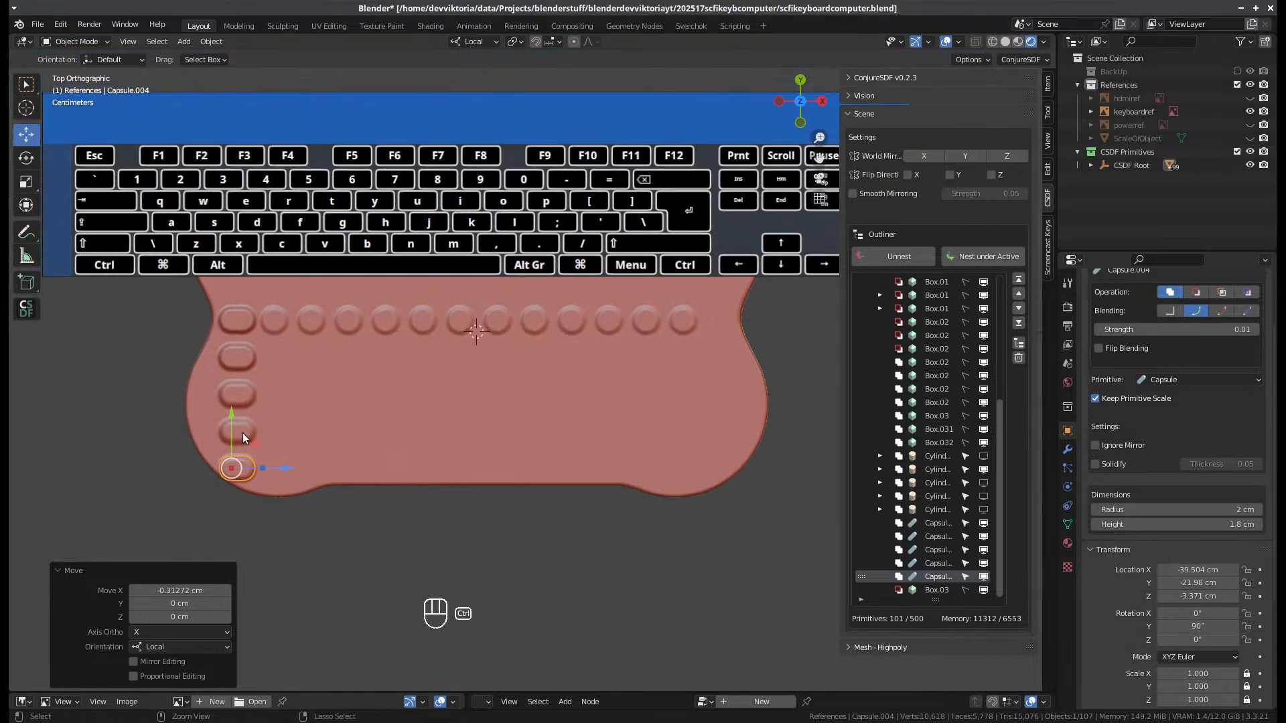
pyautogui.click(242, 361)
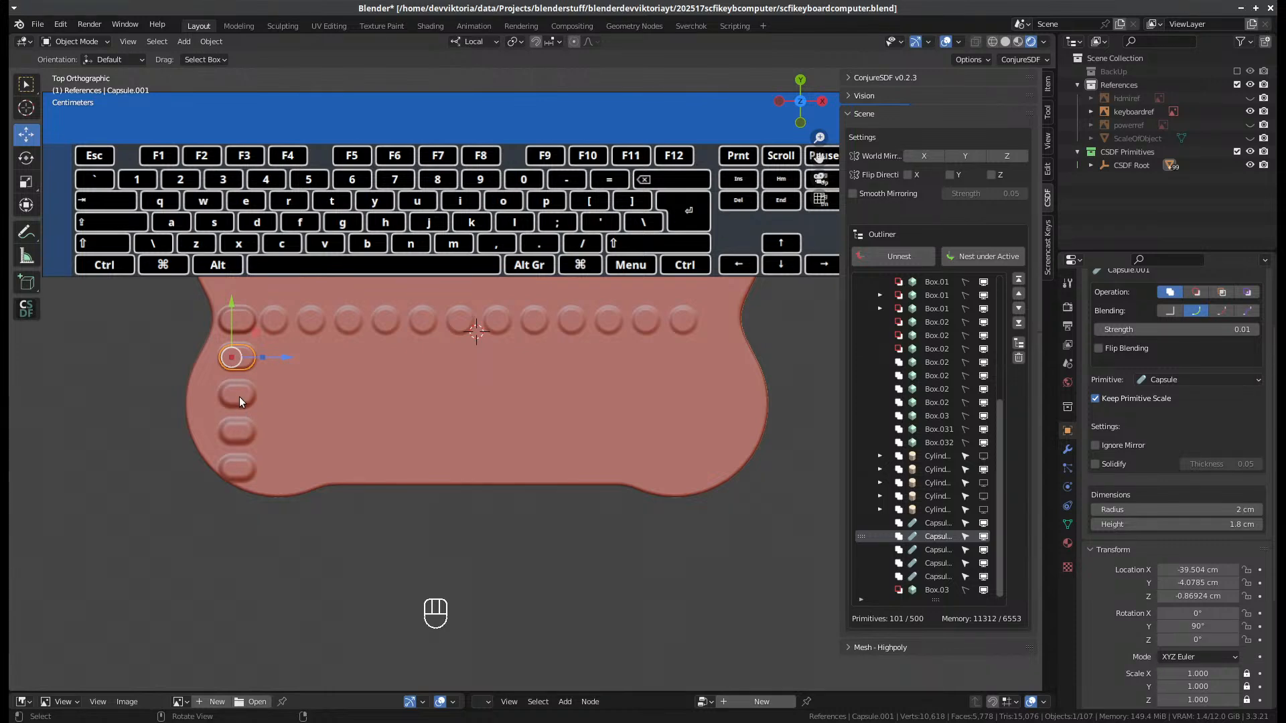
pyautogui.click(241, 395)
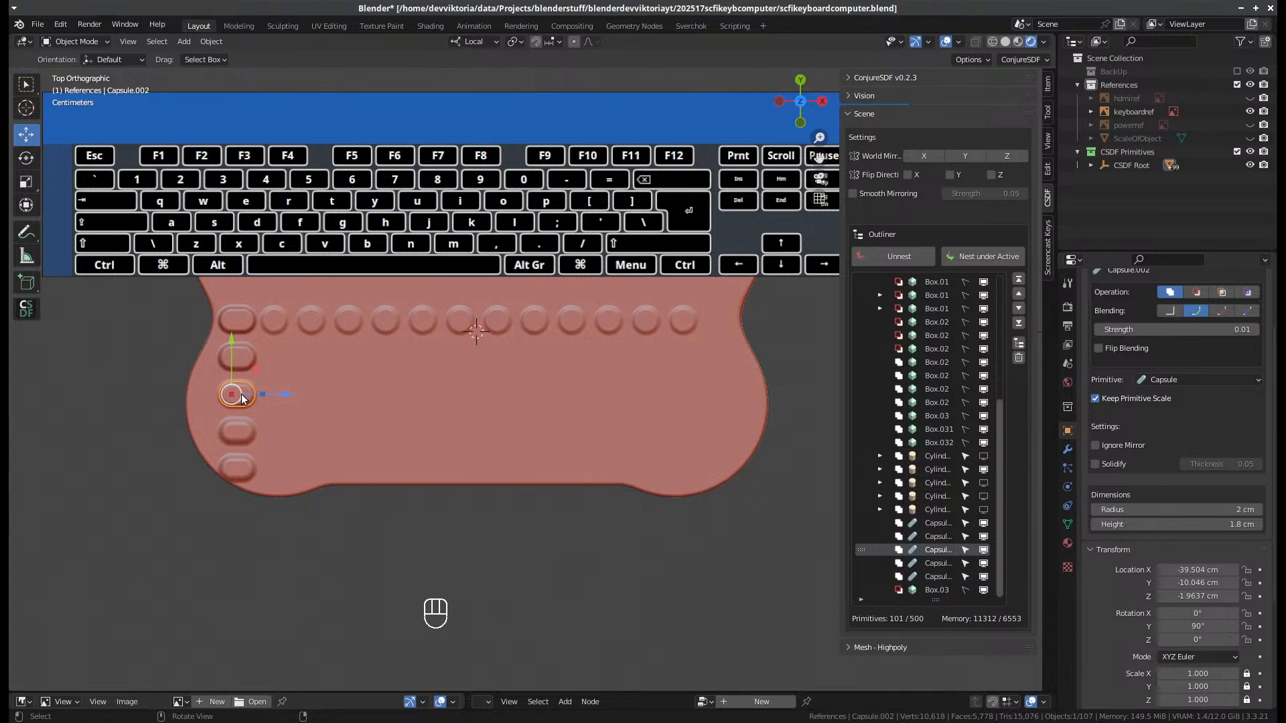
pyautogui.click(237, 431)
pyautogui.click(234, 467)
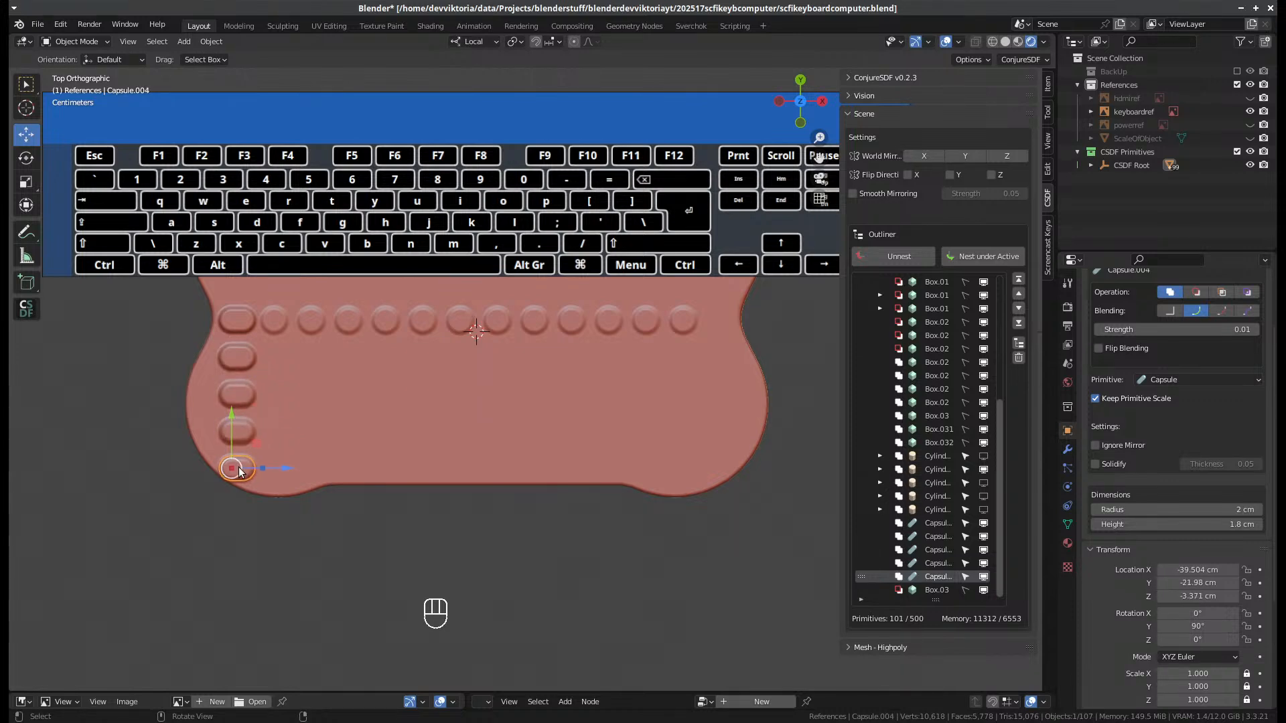
pyautogui.click(231, 322)
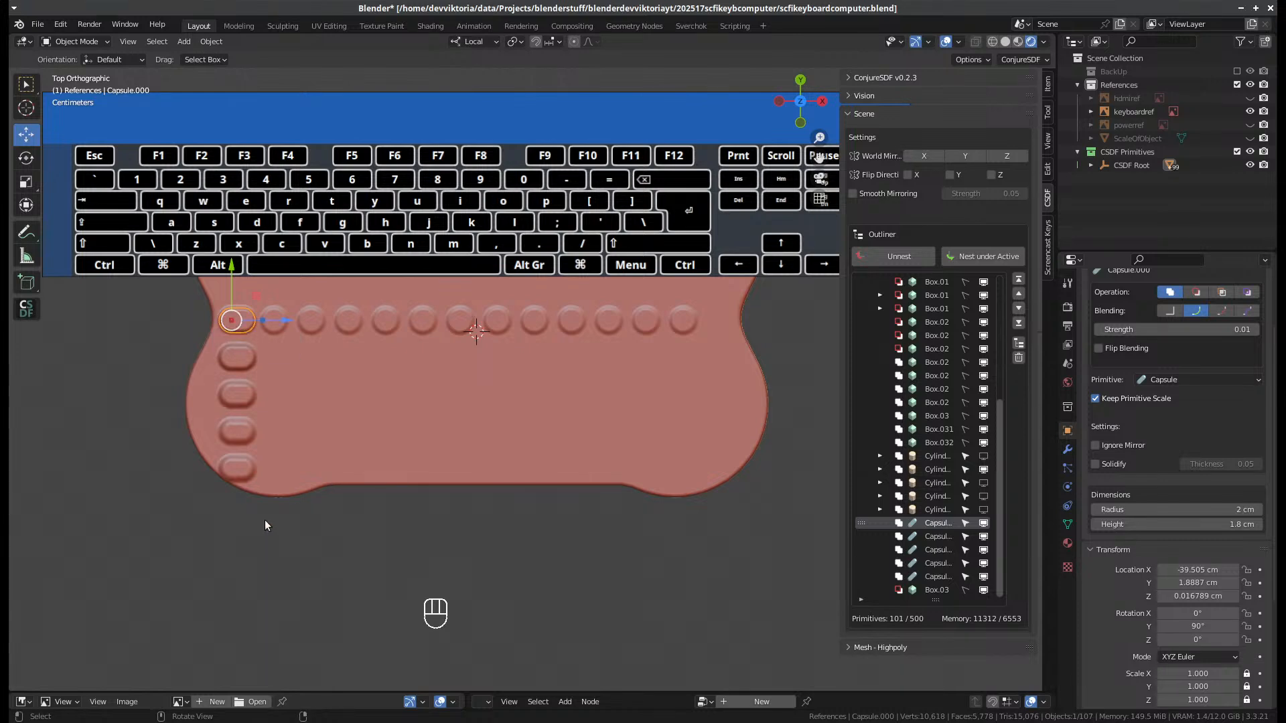
# - Duplicate all five capsules of the column and move the copies about 77.66 cm along local Z to the opposite end of the round-key row
pyautogui.moveTo(265, 525); pyautogui.dragTo(249, 483, button='middle')
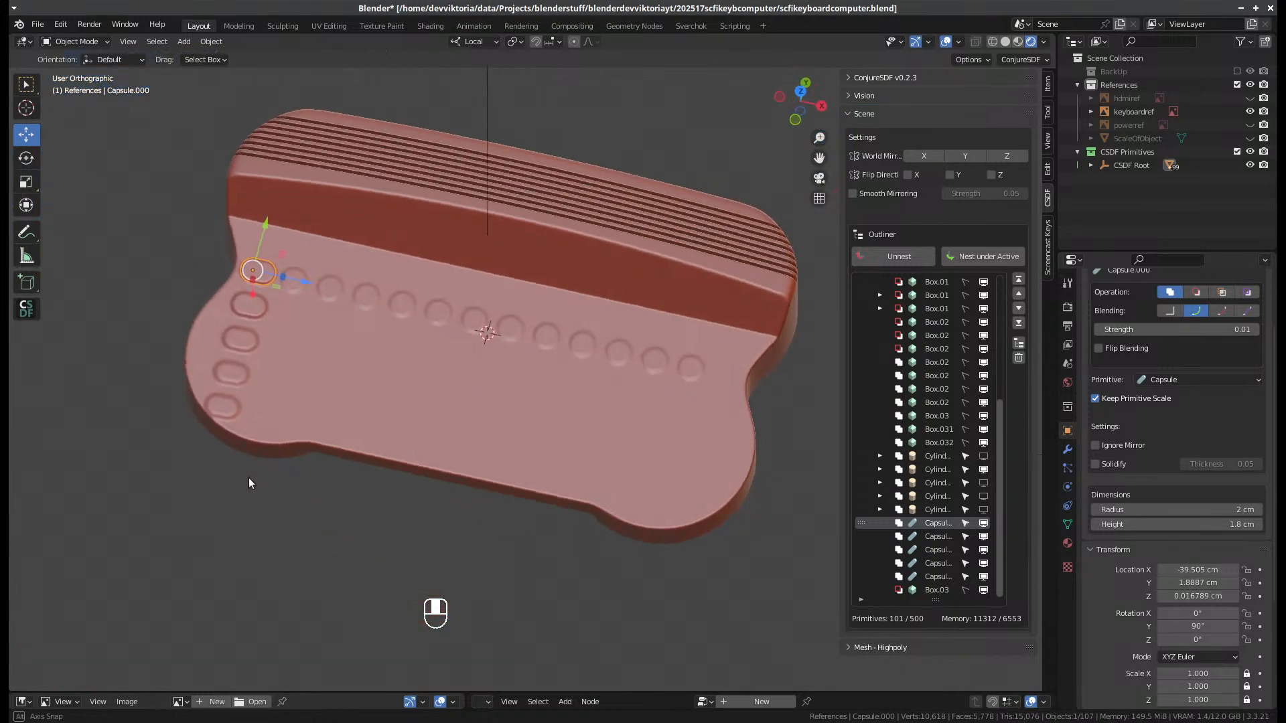
pyautogui.click(250, 305)
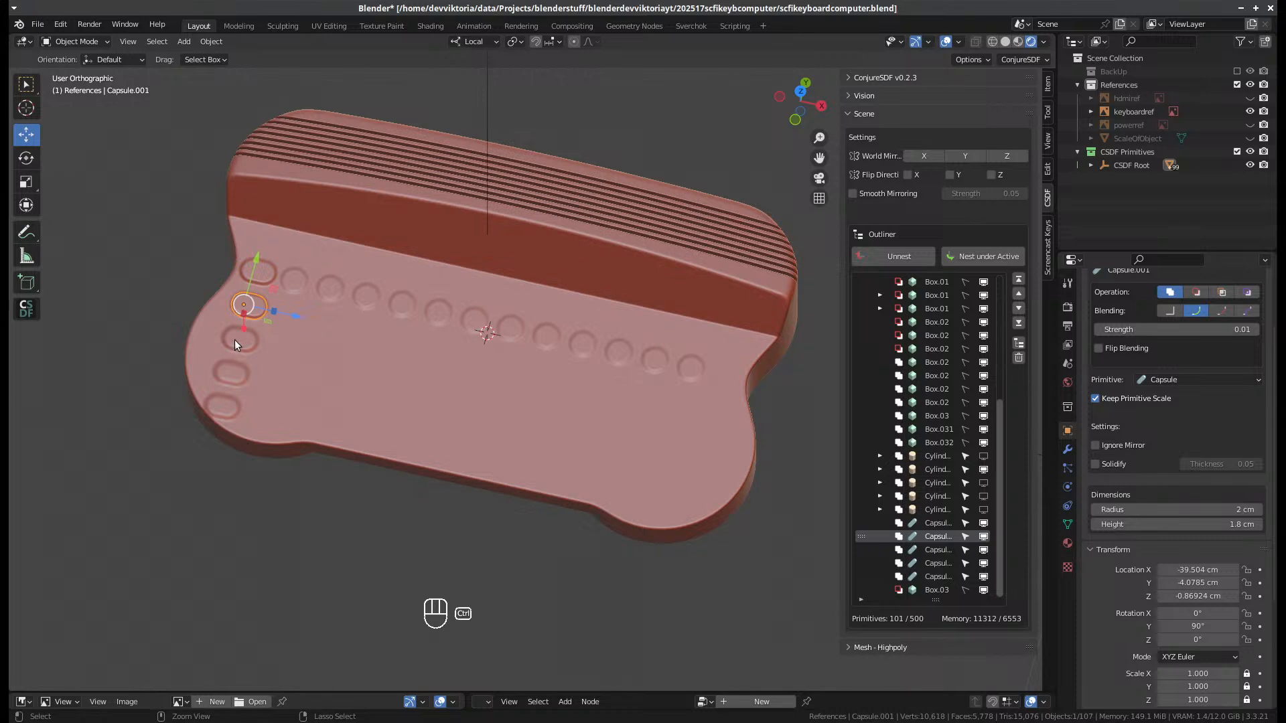
pyautogui.keyDown('shift'); pyautogui.click(267, 268); pyautogui.keyUp('shift')
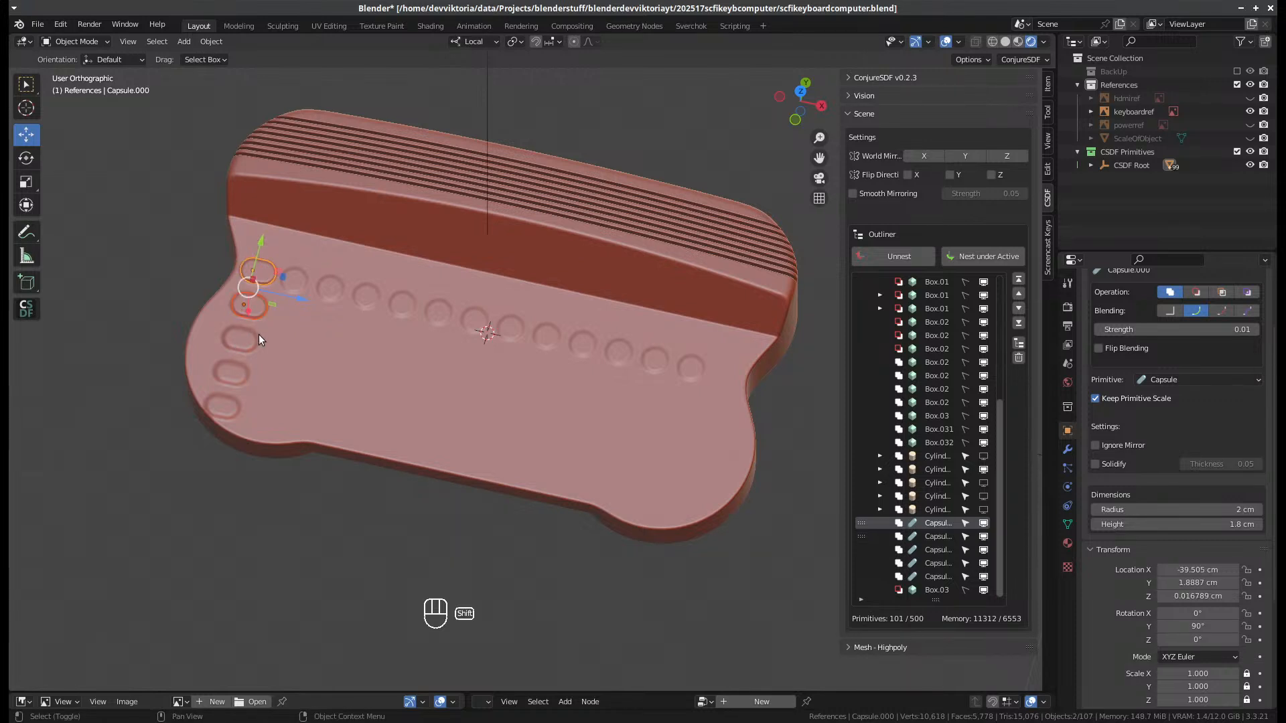
pyautogui.keyDown('shift'); pyautogui.click(238, 339); pyautogui.keyUp('shift')
pyautogui.keyDown('shift'); pyautogui.click(231, 372); pyautogui.keyUp('shift')
pyautogui.keyDown('shift'); pyautogui.click(225, 404); pyautogui.keyUp('shift')
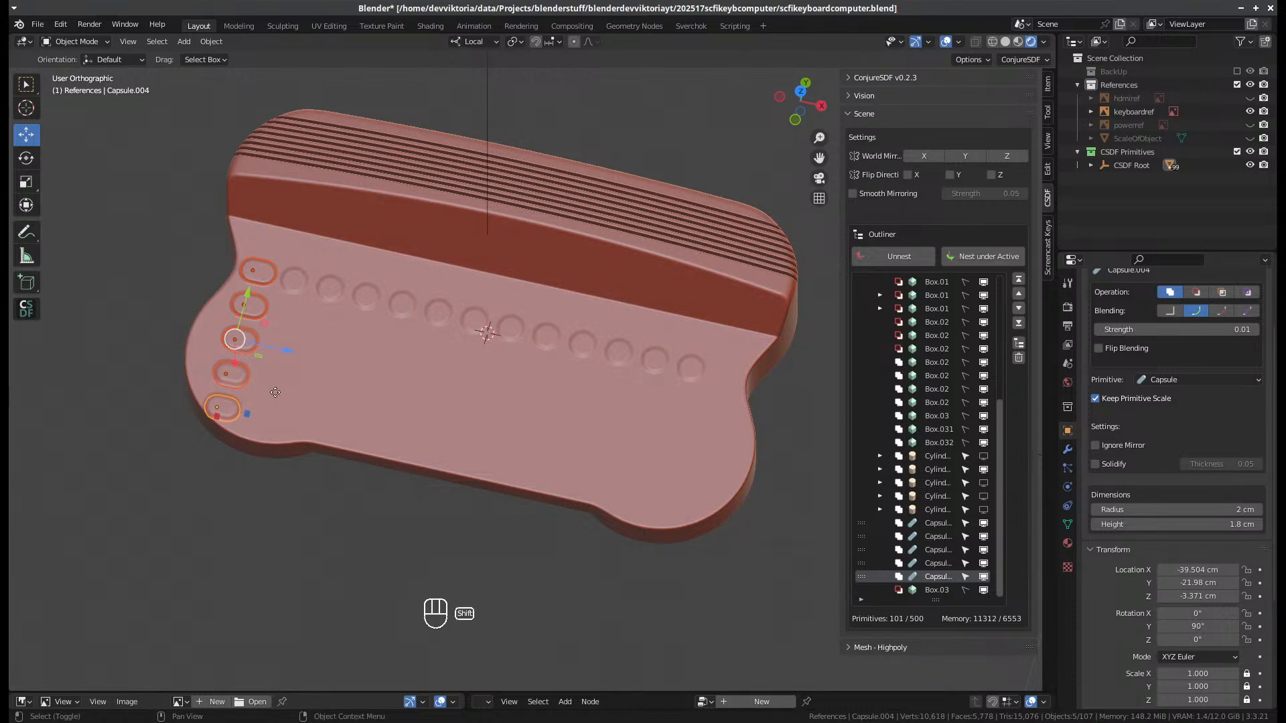
pyautogui.hotkey('shift', 'd')
pyautogui.press('x')
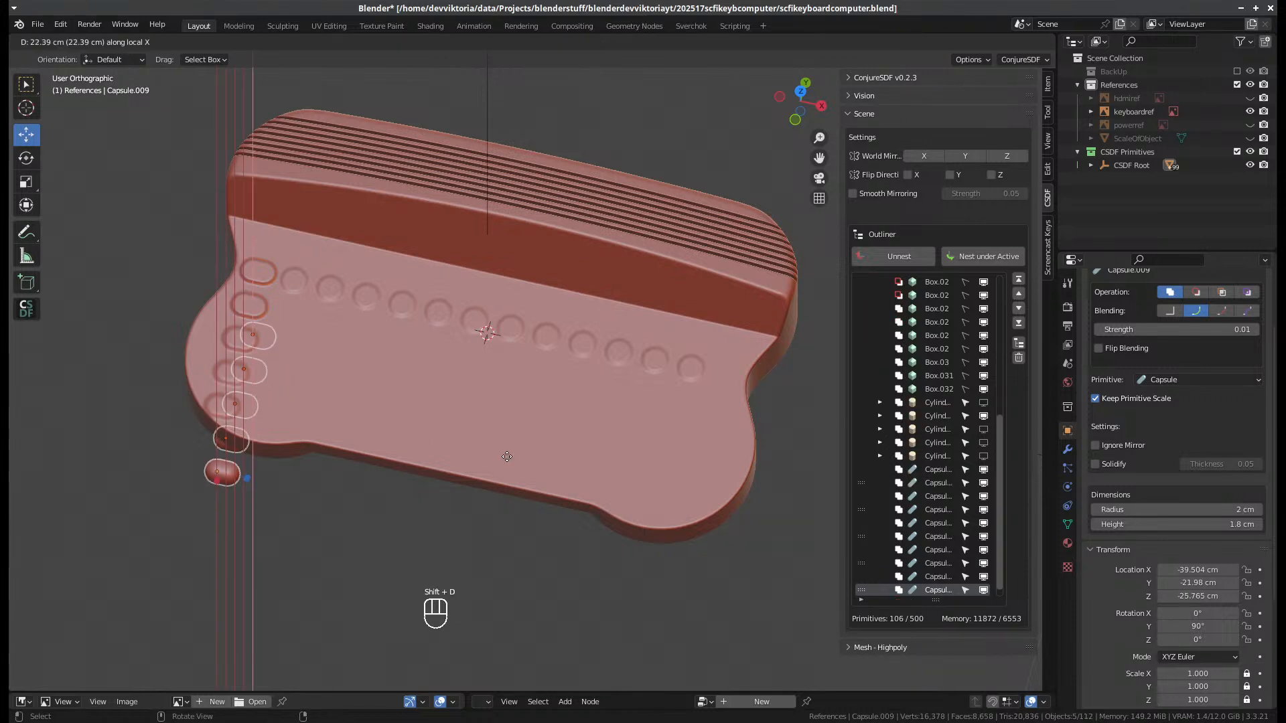
pyautogui.press('z')
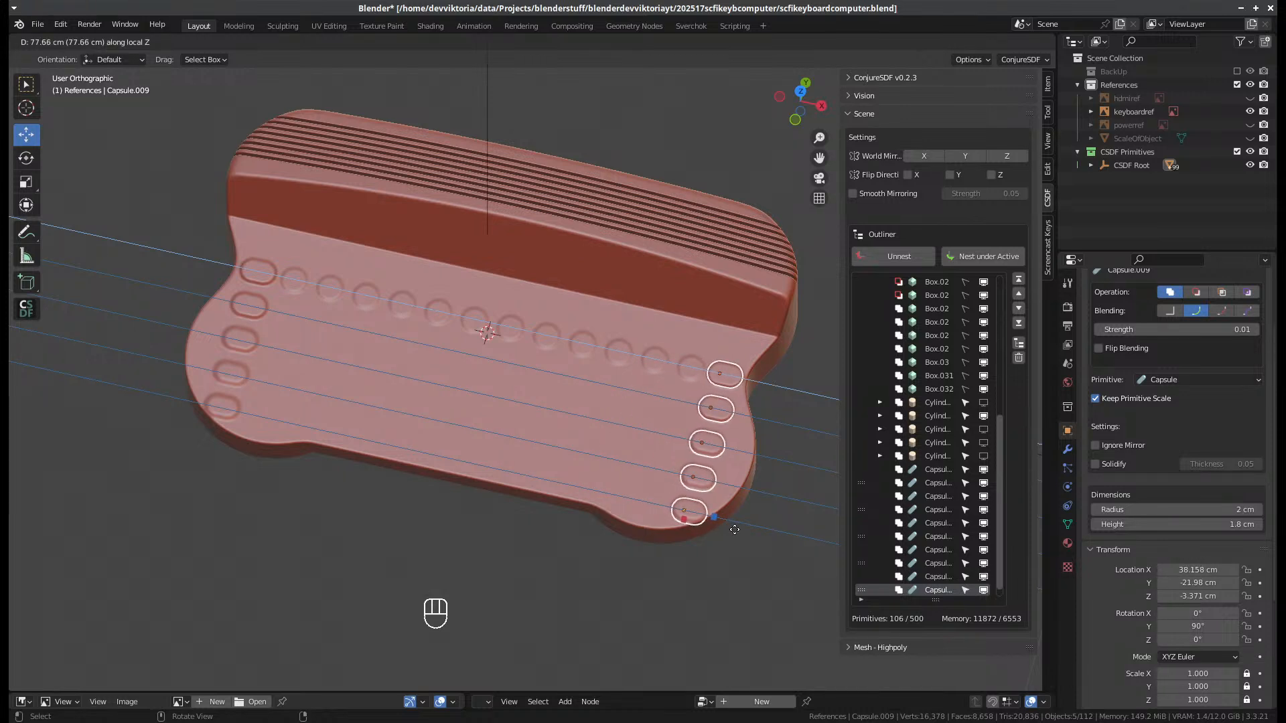
pyautogui.click(734, 529)
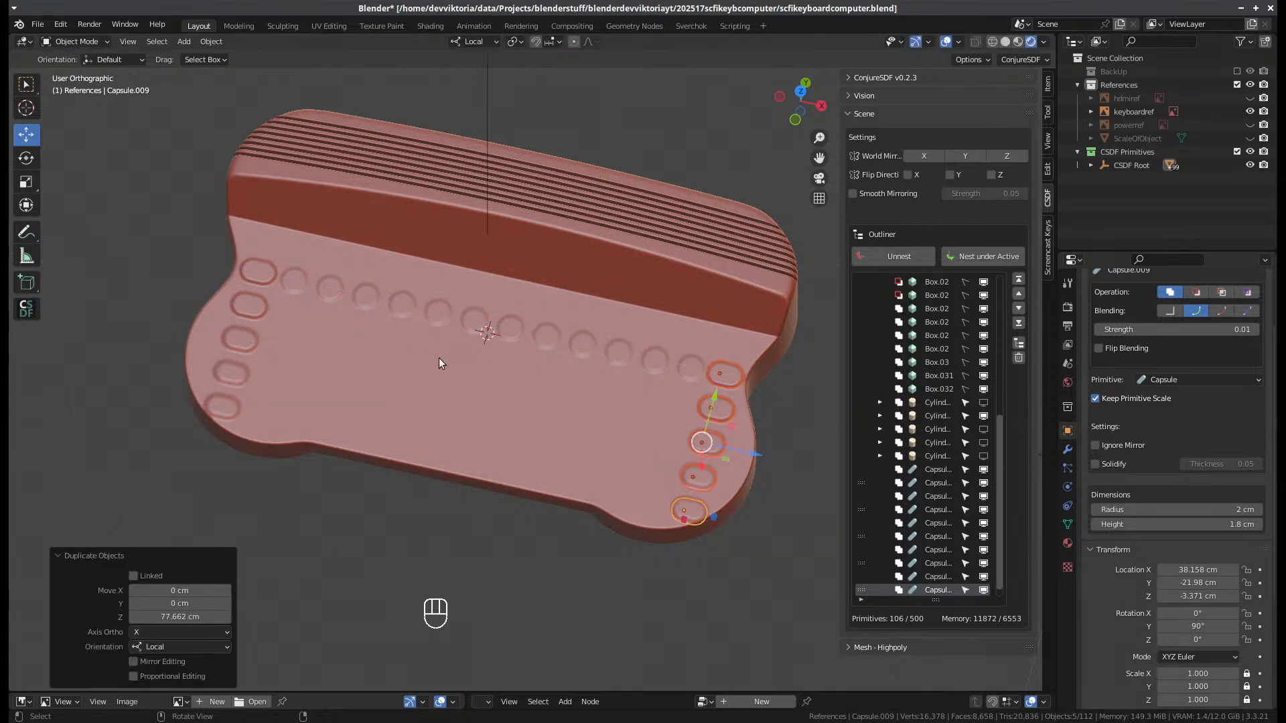
# - Examine both capsule columns in top view and inspect the first four round keys of the rear row in turn
pyautogui.moveTo(439, 357); pyautogui.dragTo(456, 420, button='middle')
pyautogui.press('KP_7')
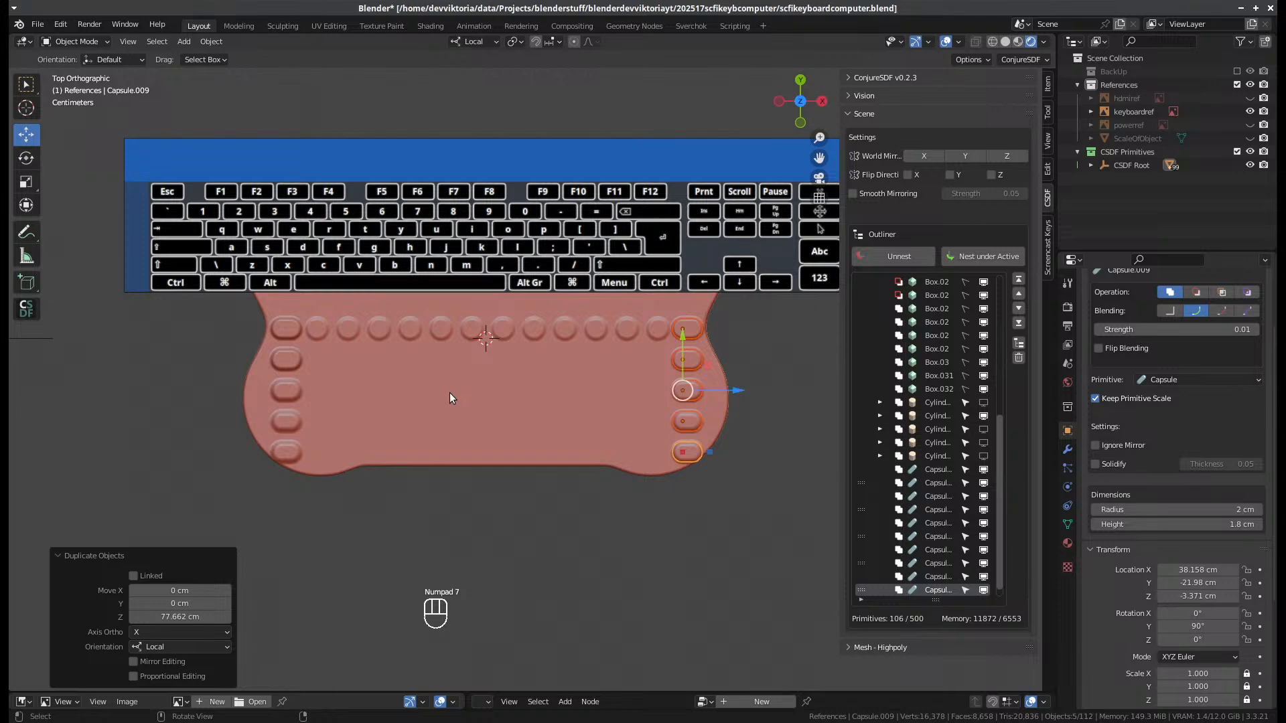
pyautogui.scroll(1, 402, 398)
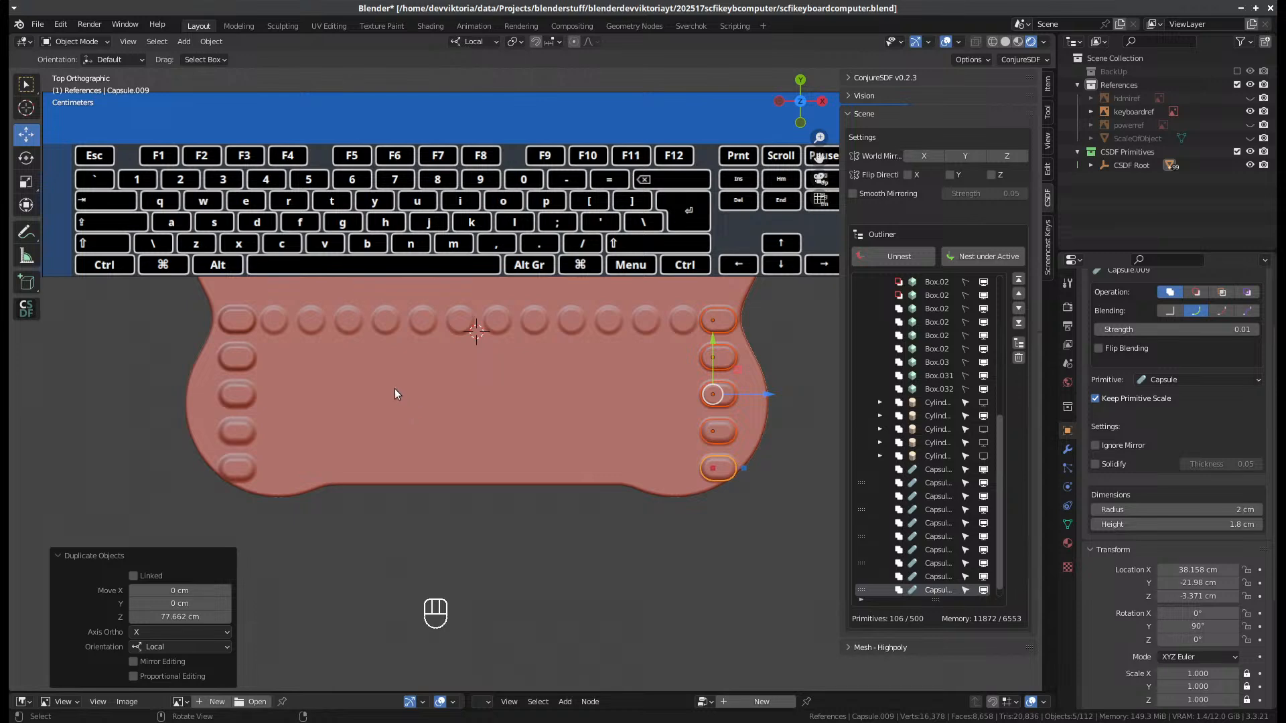
pyautogui.click(275, 321)
pyautogui.click(312, 323)
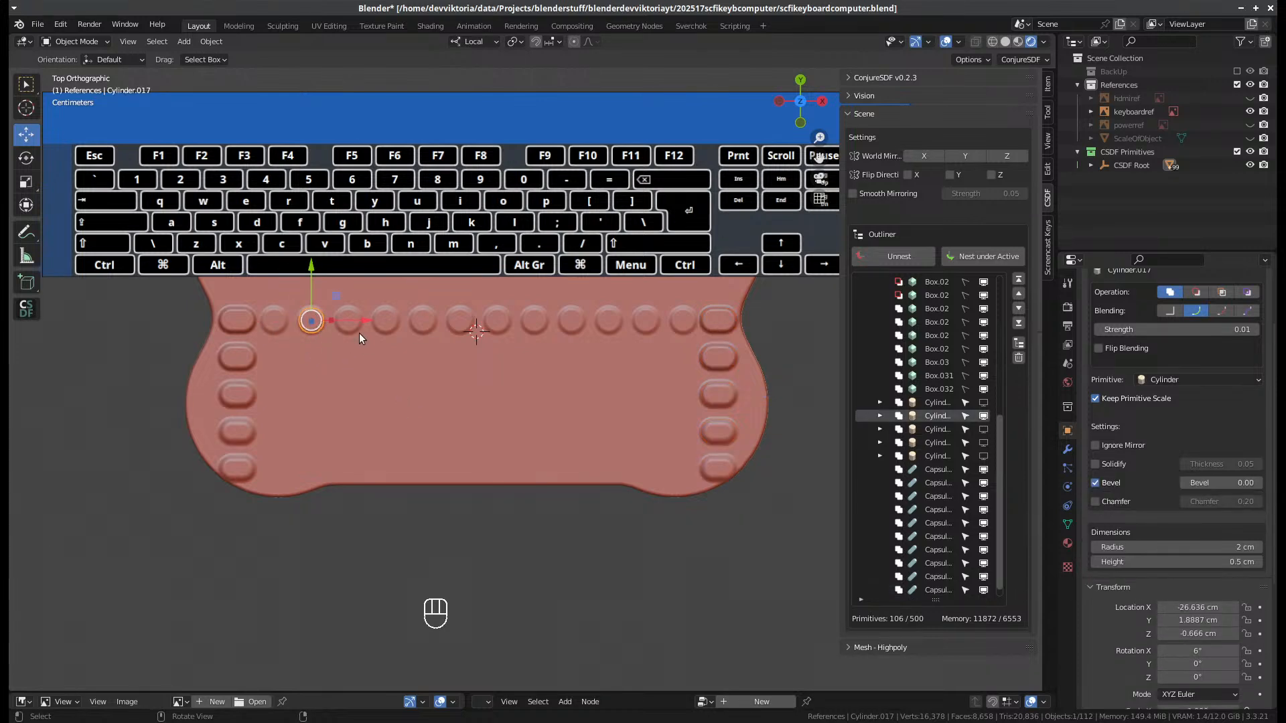
pyautogui.click(350, 324)
pyautogui.click(387, 322)
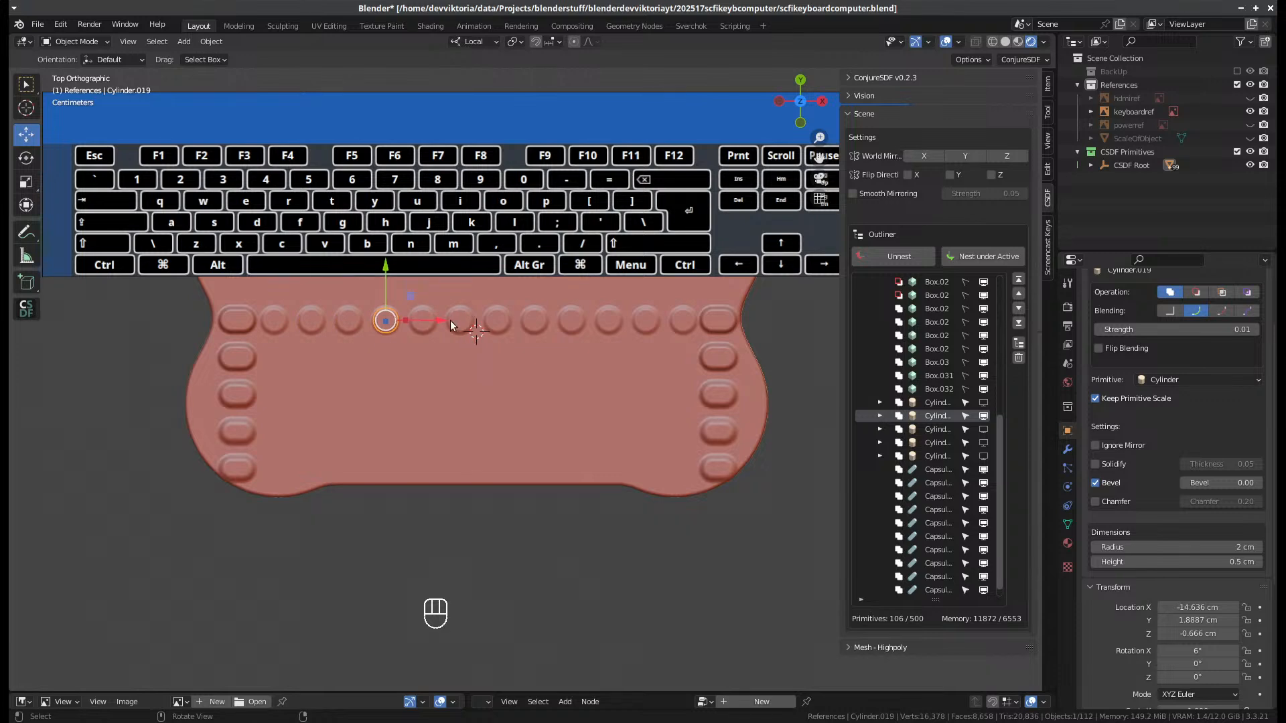
pyautogui.scroll(1, 448, 348)
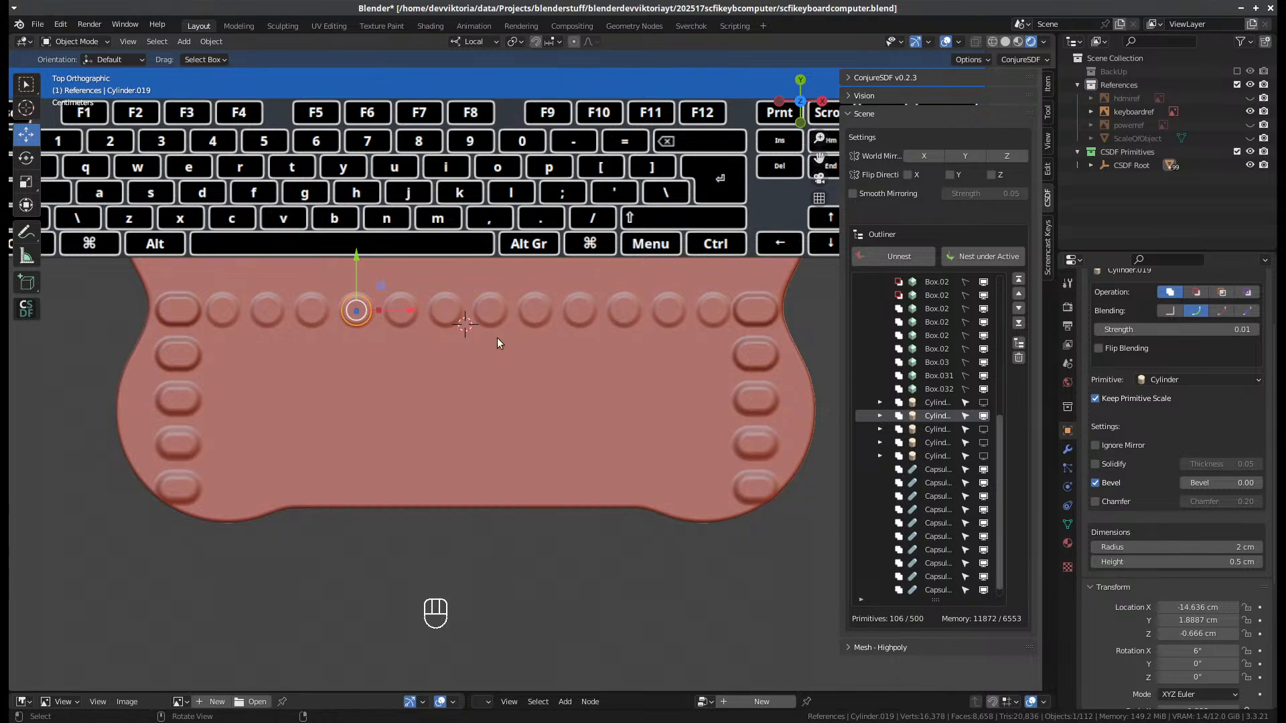
pyautogui.scroll(-2, 497, 337)
# - Make the round-key cylinders in the first two key-row groups unselectable in the ConjureSDF outliner
pyautogui.moveTo(497, 340); pyautogui.dragTo(458, 334, button='middle')
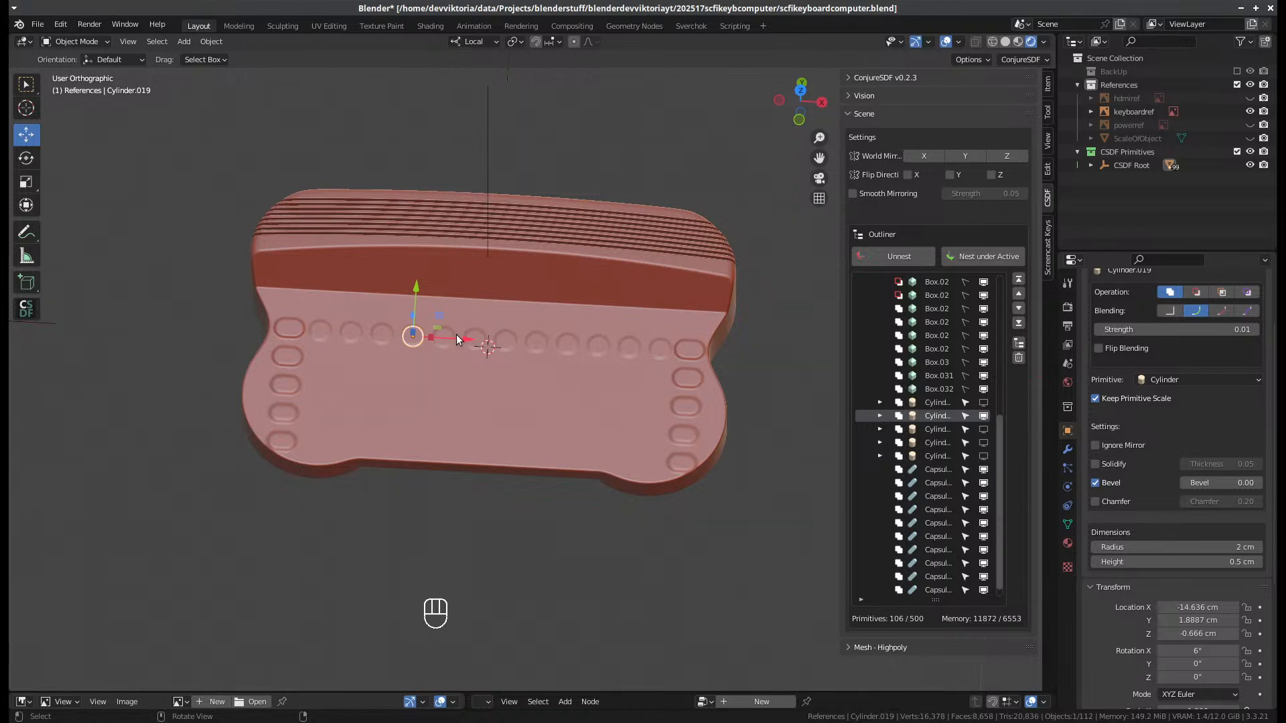
pyautogui.moveTo(456, 335); pyautogui.dragTo(448, 424, button='middle')
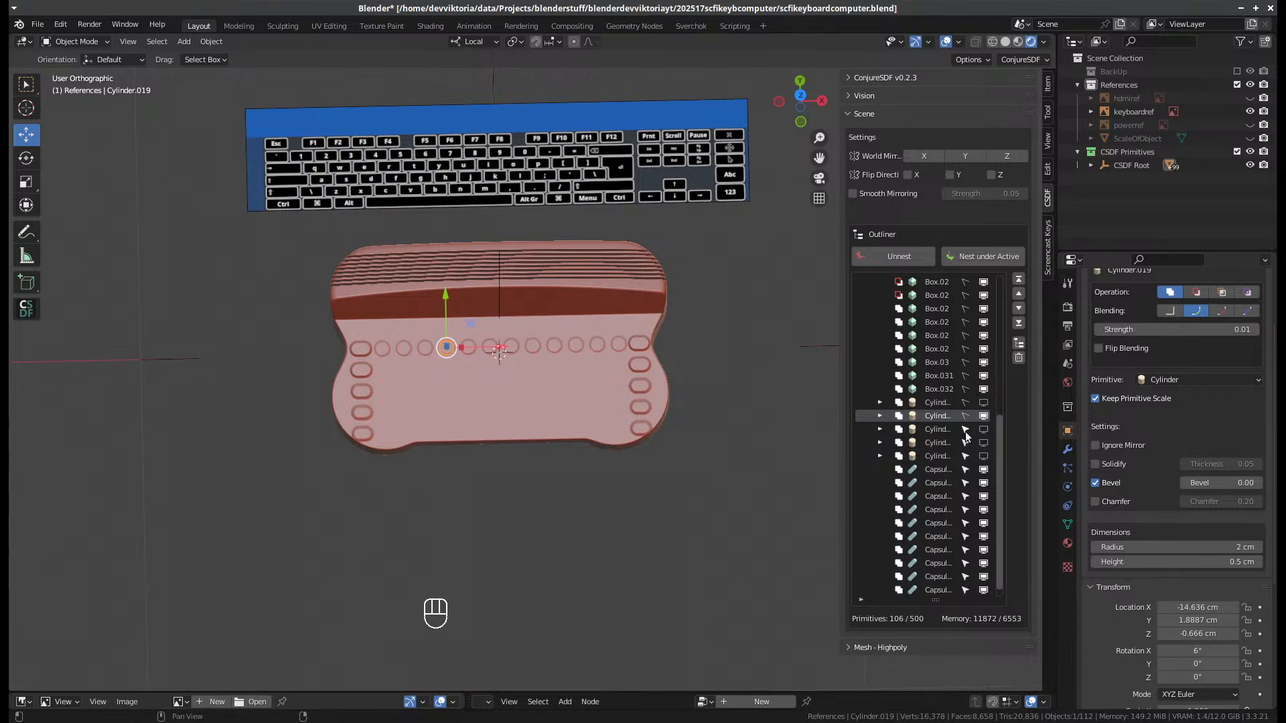
pyautogui.click(879, 403)
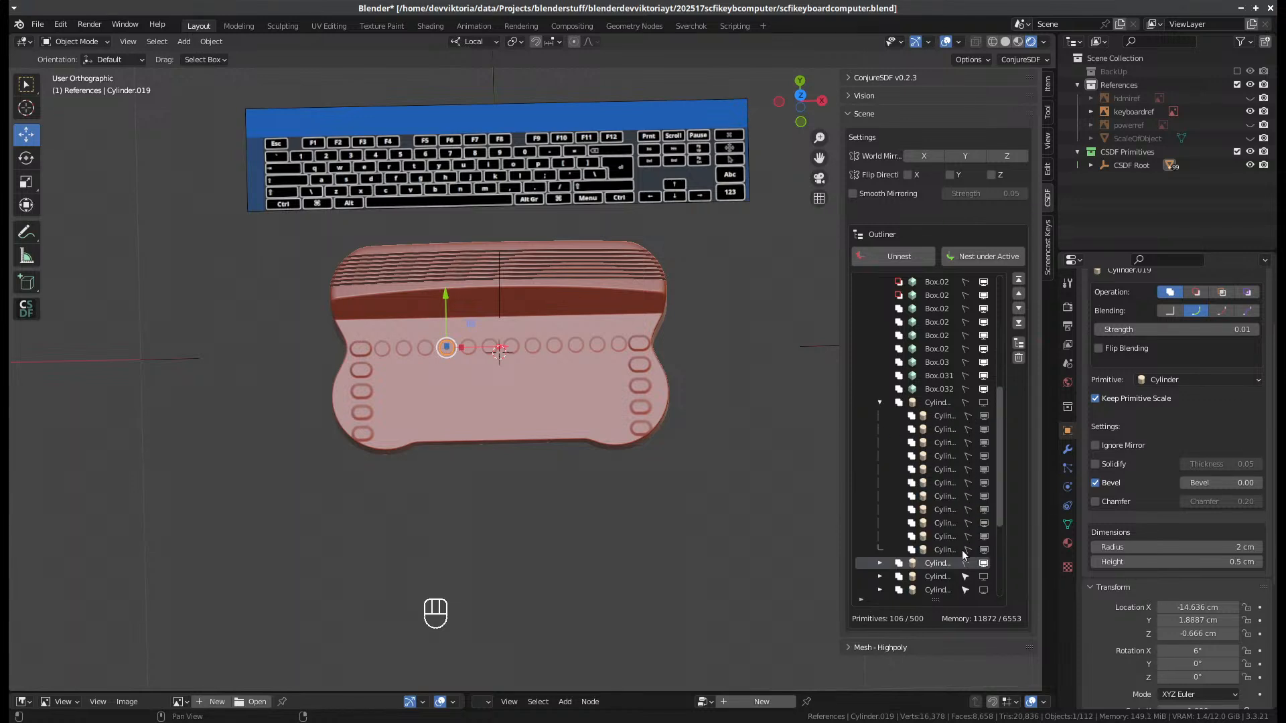
pyautogui.click(879, 402)
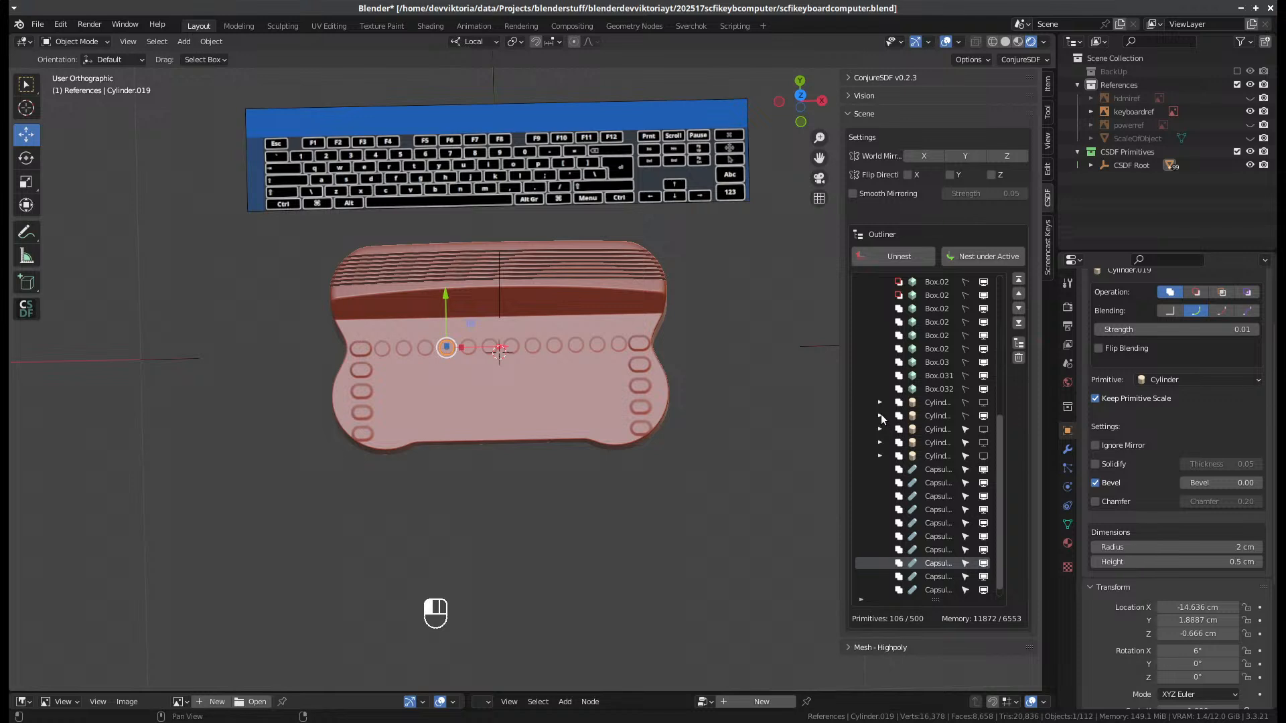
pyautogui.click(881, 415)
pyautogui.moveTo(967, 309); pyautogui.dragTo(969, 358)
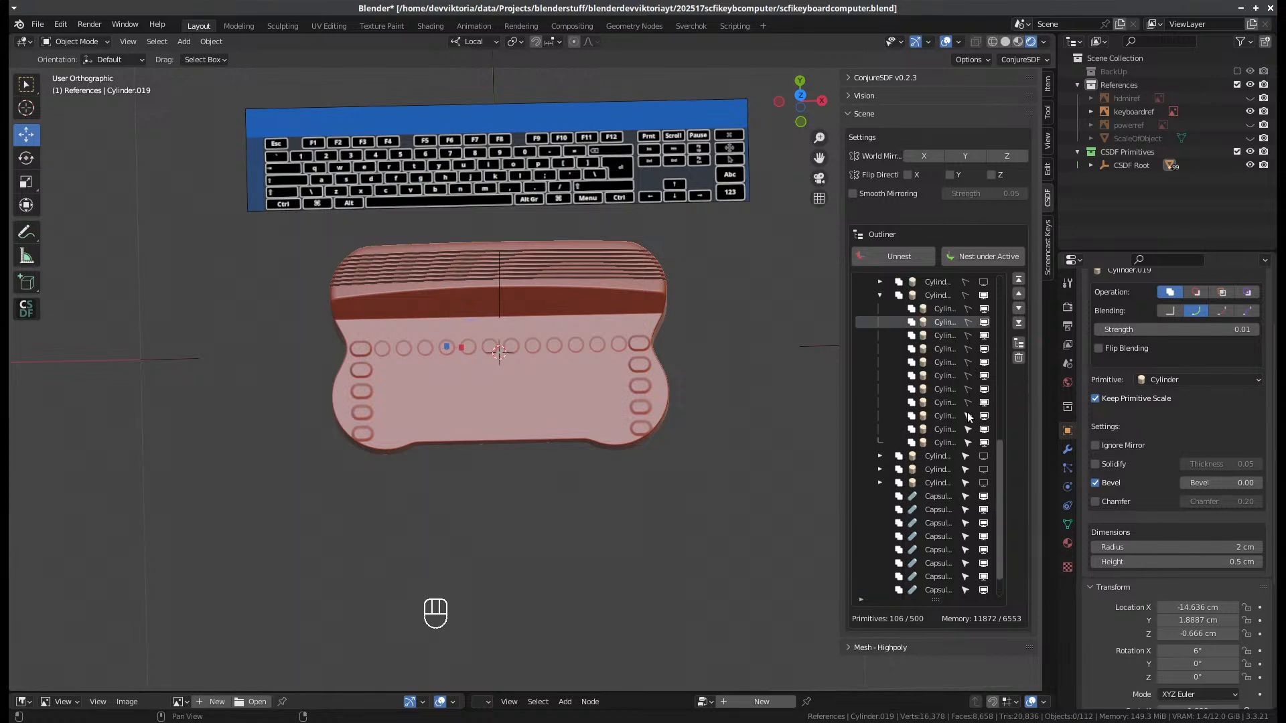
pyautogui.click(880, 296)
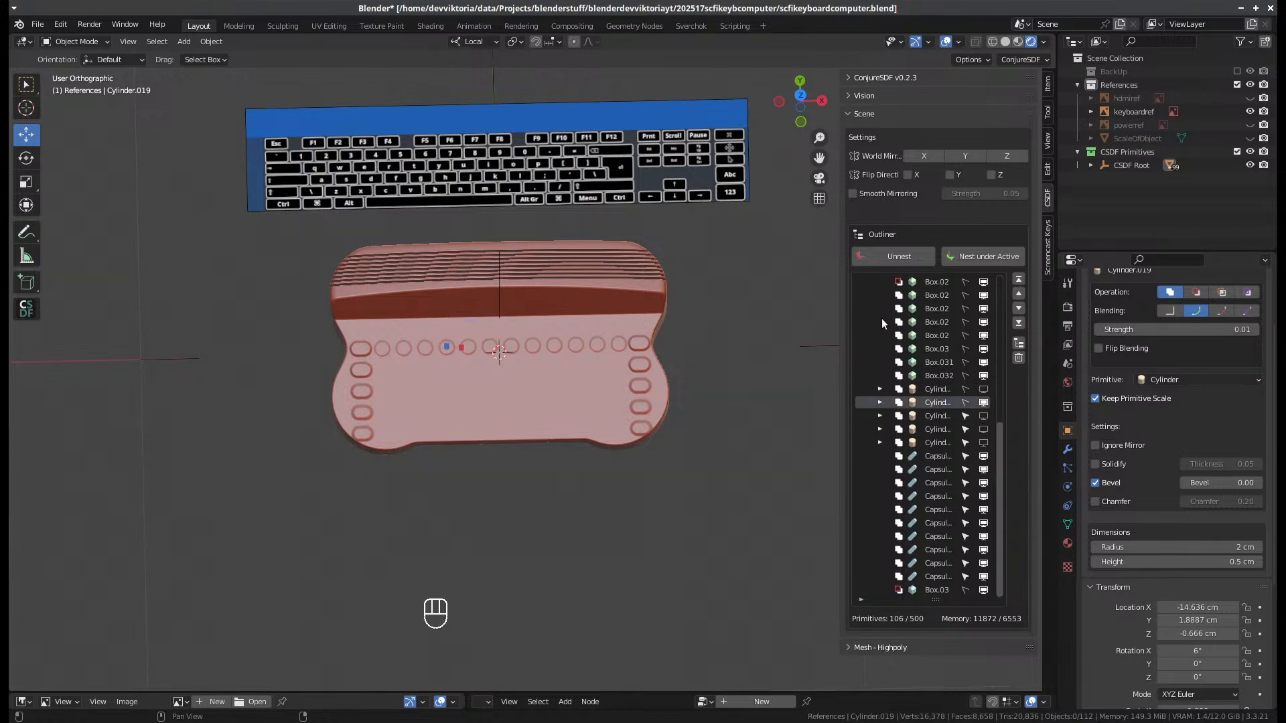
# - Disable viewport selection for the parent and nested cylinders of the third and fourth round-key row groups
pyautogui.click(879, 416)
pyautogui.moveTo(965, 416); pyautogui.dragTo(969, 522)
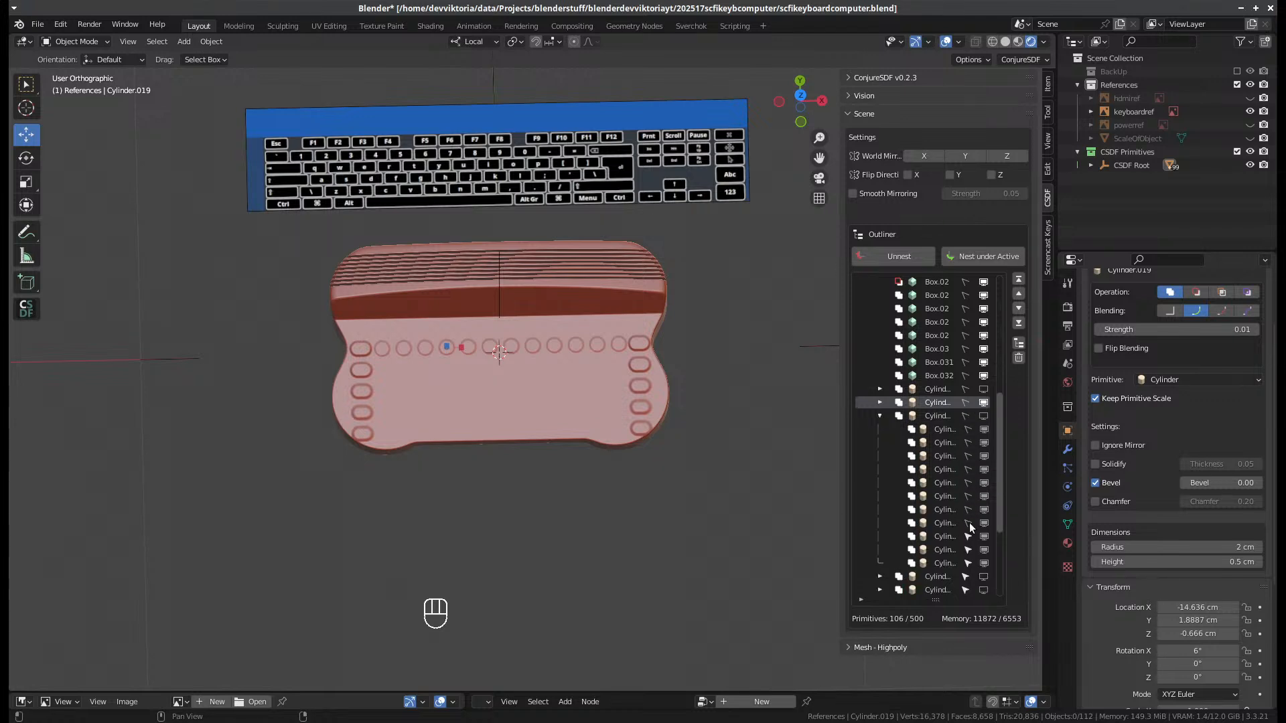
pyautogui.click(879, 415)
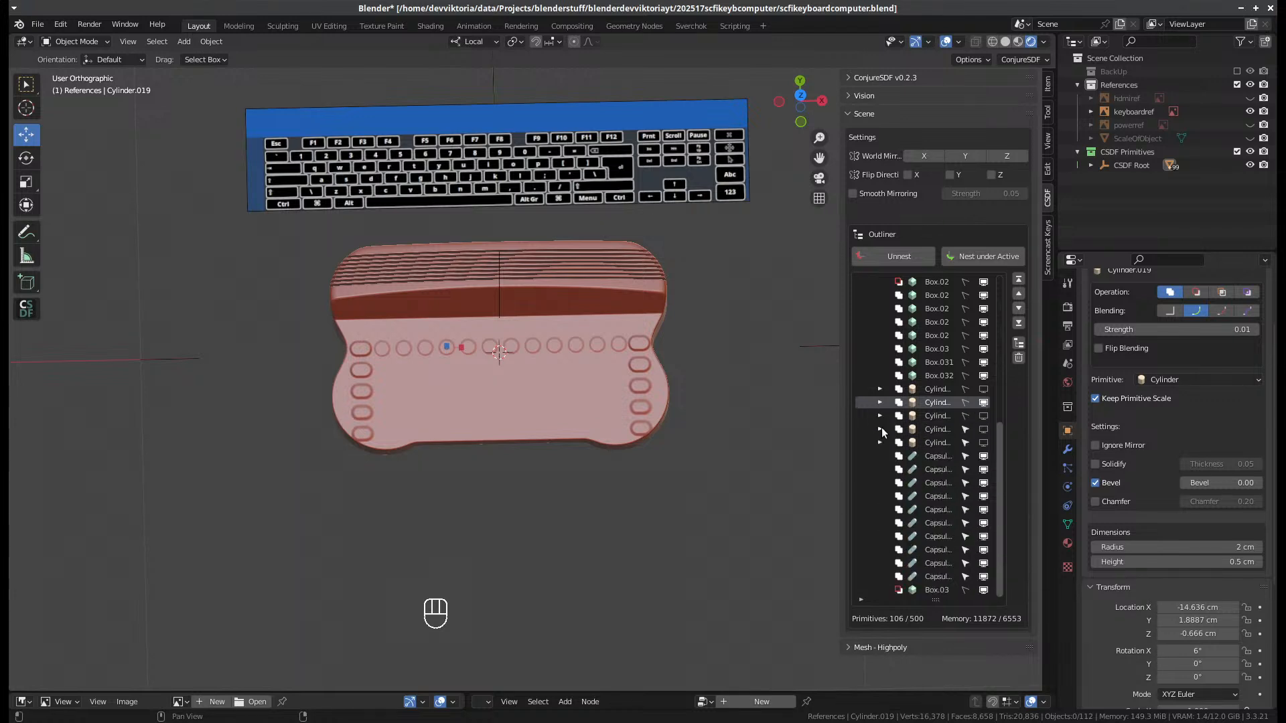
pyautogui.click(880, 428)
pyautogui.moveTo(967, 429); pyautogui.dragTo(964, 484)
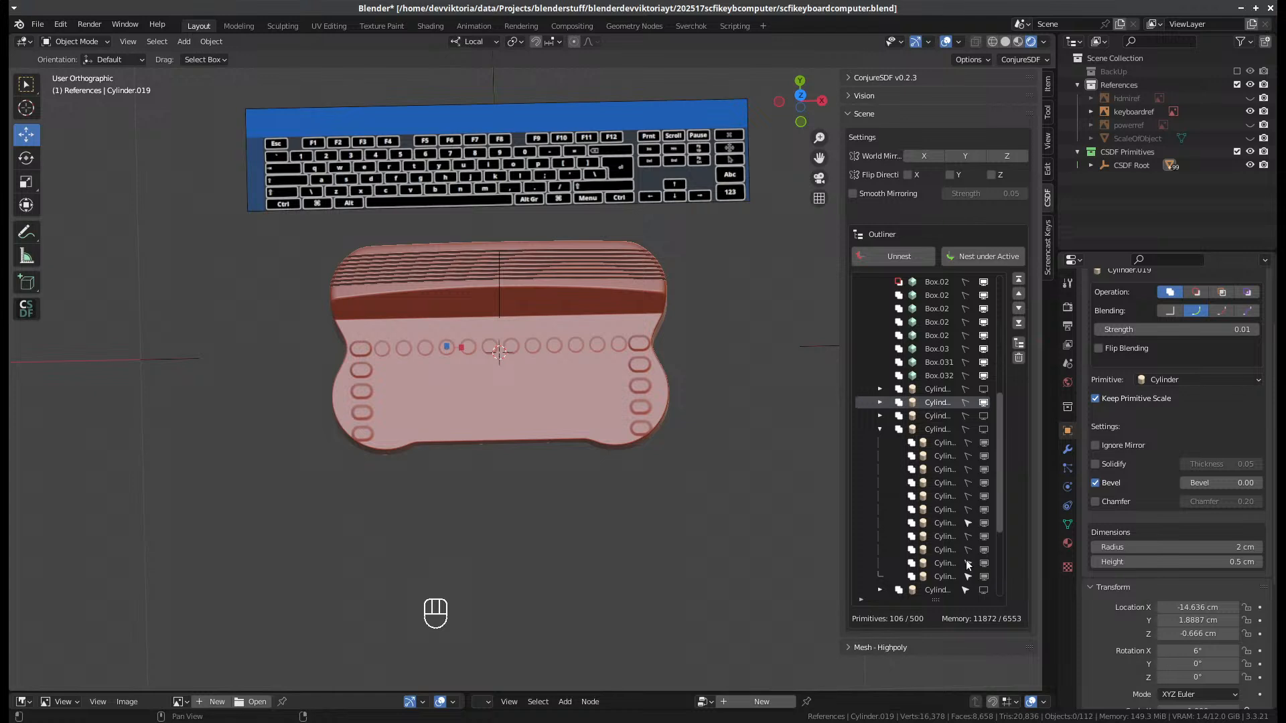
pyautogui.click(880, 430)
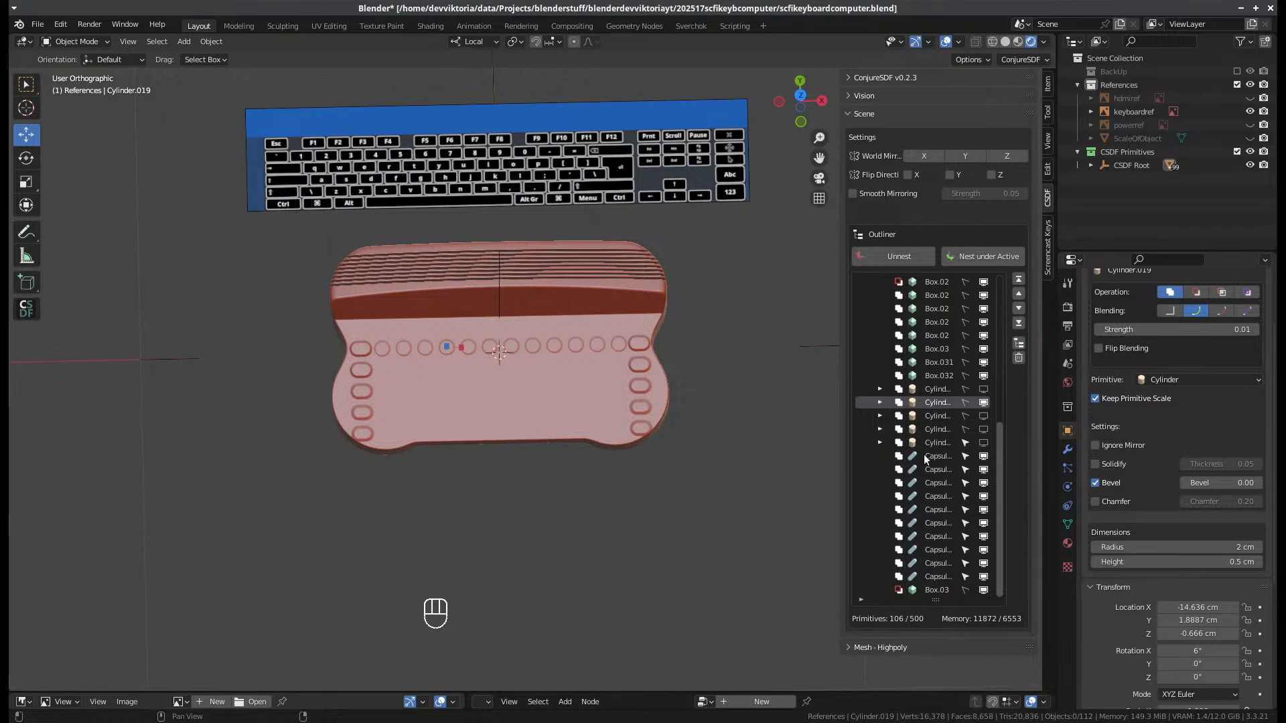
# - Disable viewport selection for the last round-key row group and for all the capsule special keys
pyautogui.click(879, 443)
pyautogui.moveTo(967, 445); pyautogui.dragTo(970, 490)
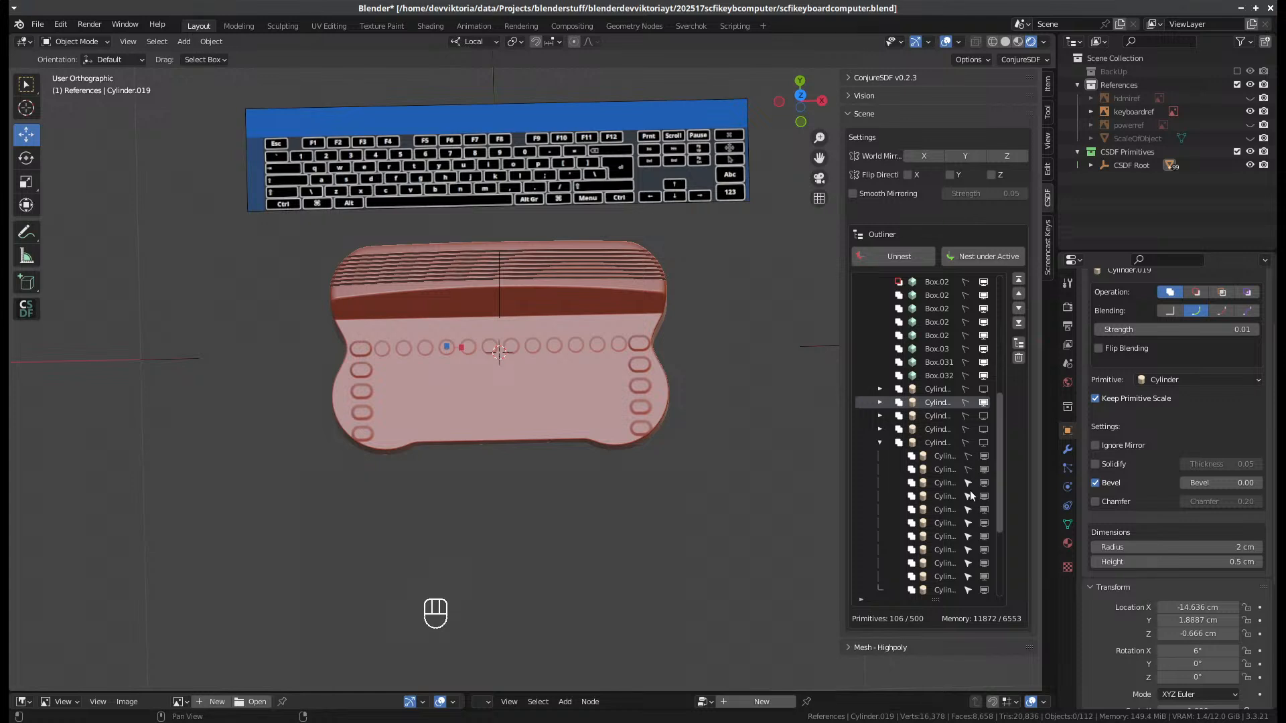
pyautogui.click(969, 591)
pyautogui.click(880, 442)
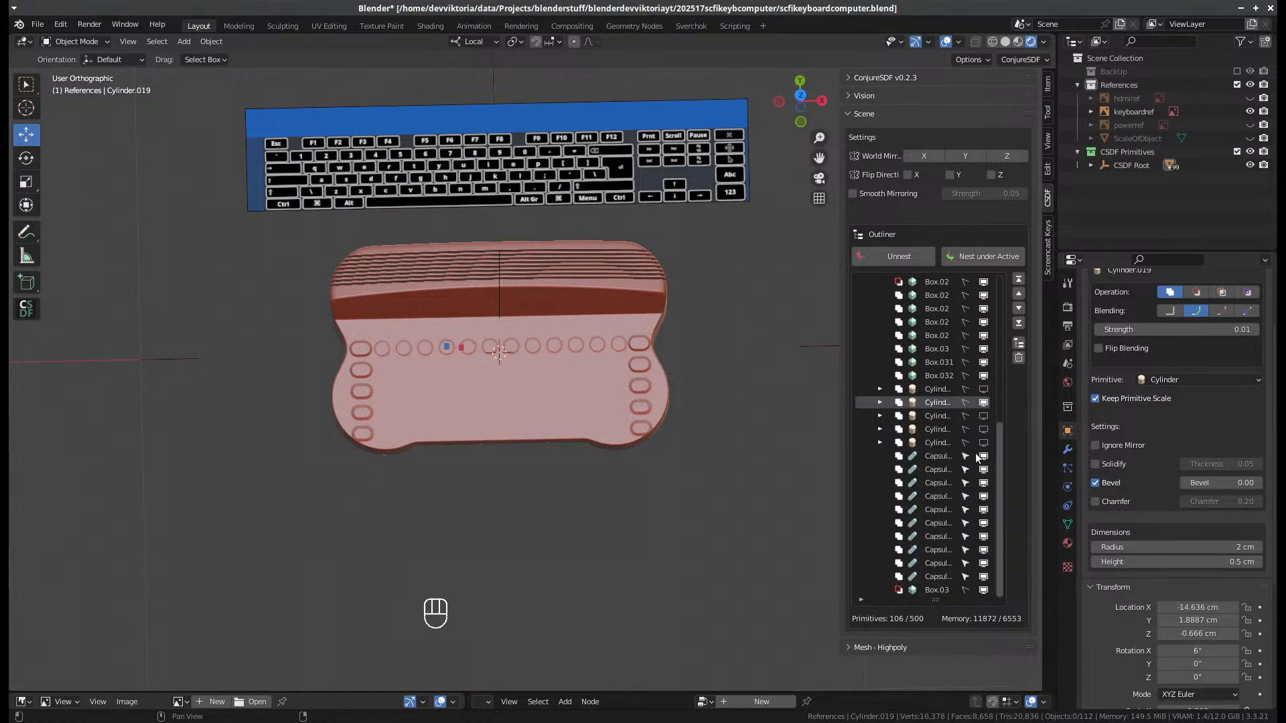
pyautogui.moveTo(963, 451); pyautogui.dragTo(971, 540)
pyautogui.scroll(-3, 766, 553)
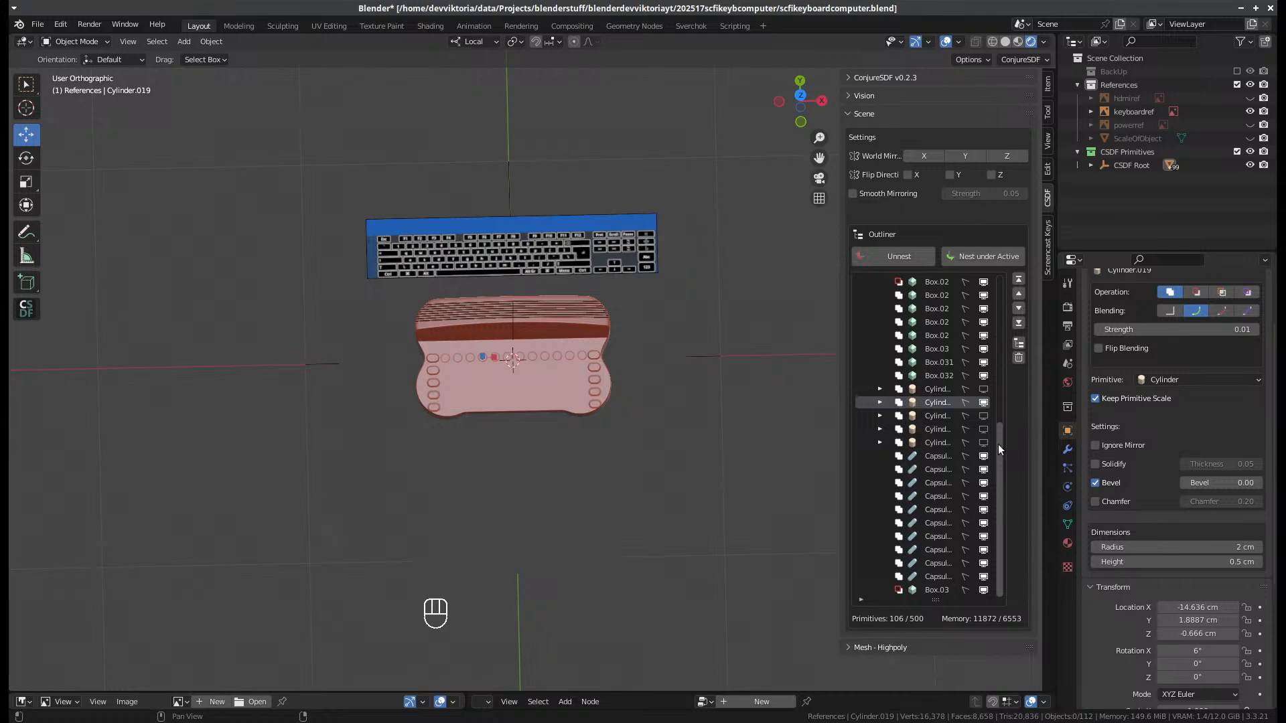
# - Make the body's four corner cylinders, Cylinder.000 to Cylinder.003, selectable again in the ConjureSDF outliner
pyautogui.moveTo(998, 444); pyautogui.dragTo(1003, 247)
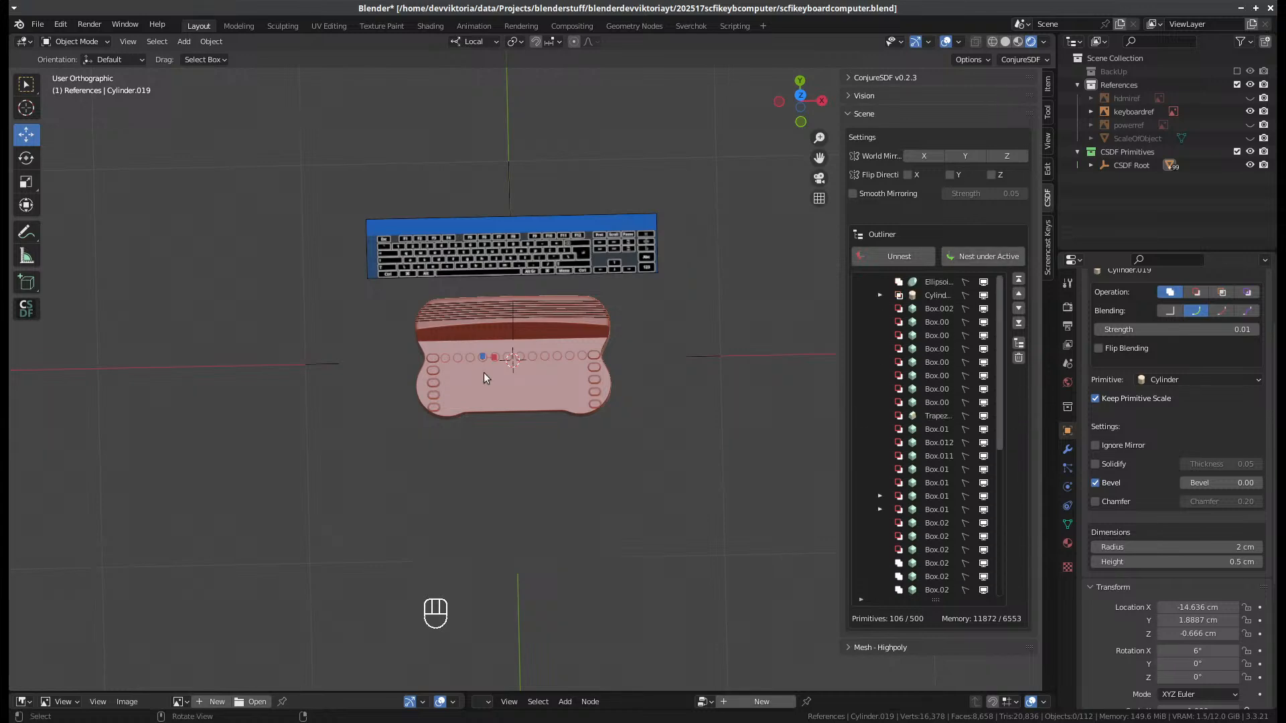
pyautogui.scroll(4, 484, 373)
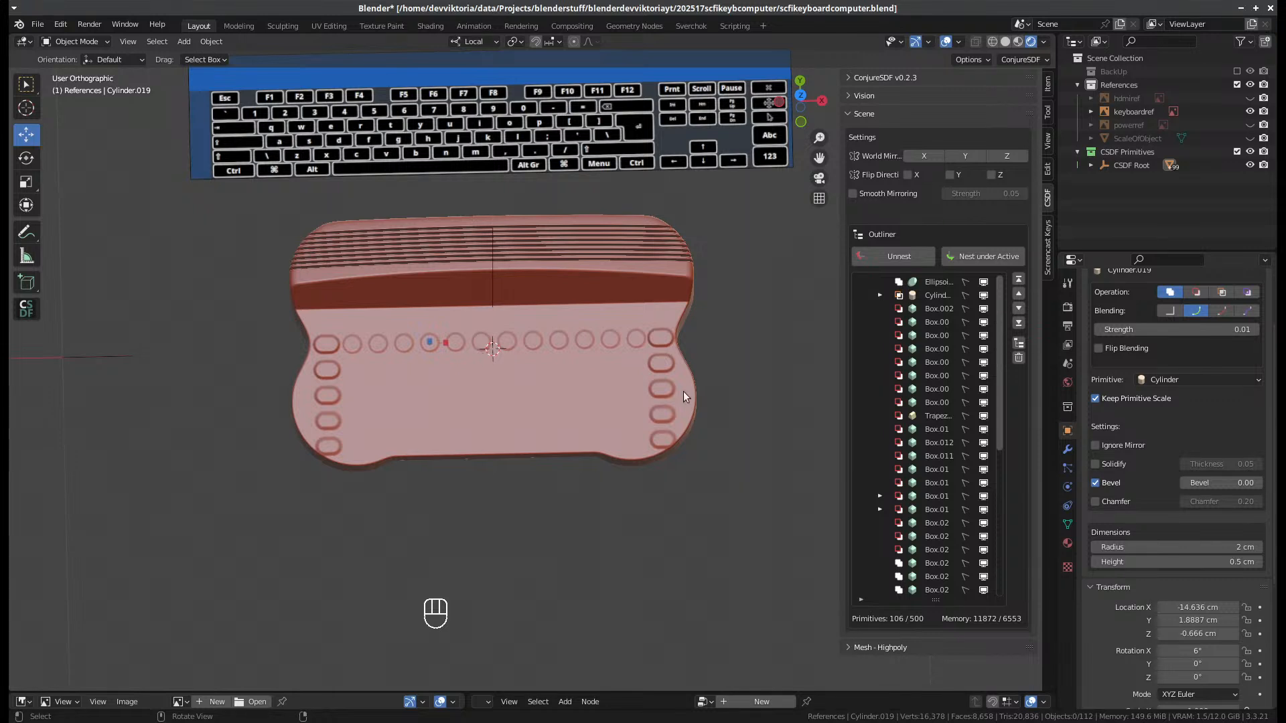
pyautogui.click(882, 295)
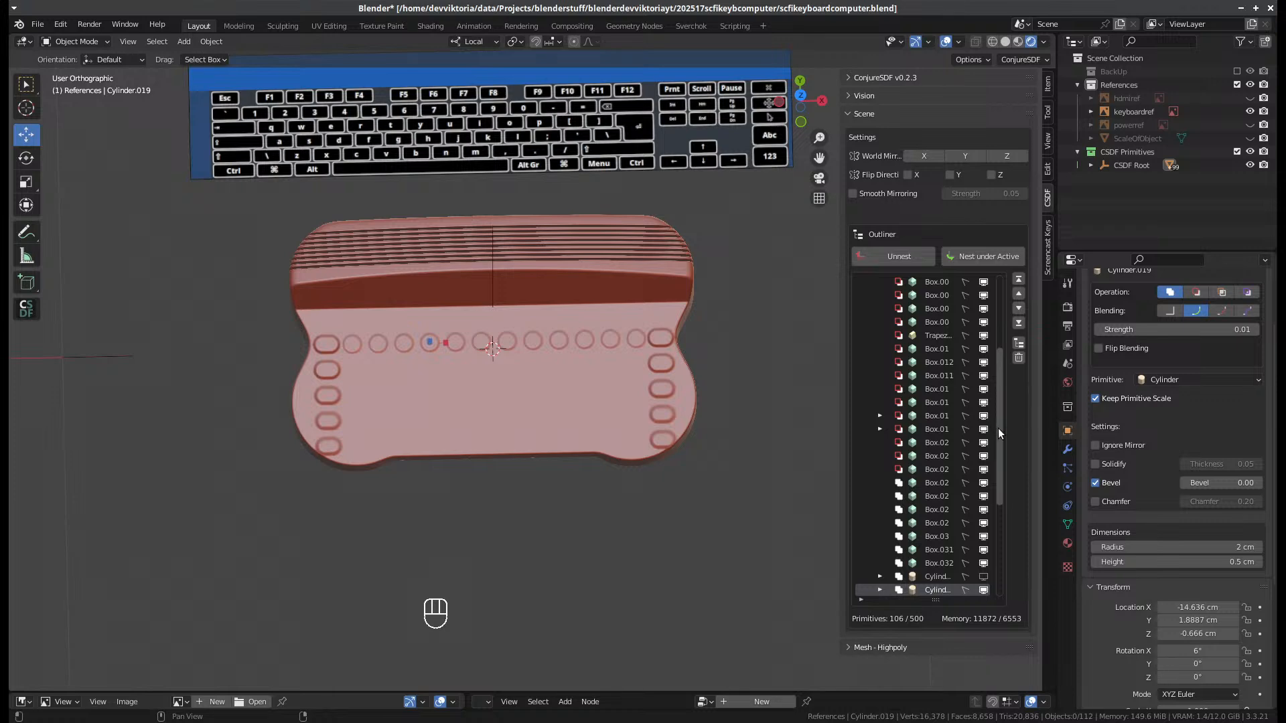
pyautogui.scroll(-2, 998, 428)
pyautogui.scroll(3, 1009, 373)
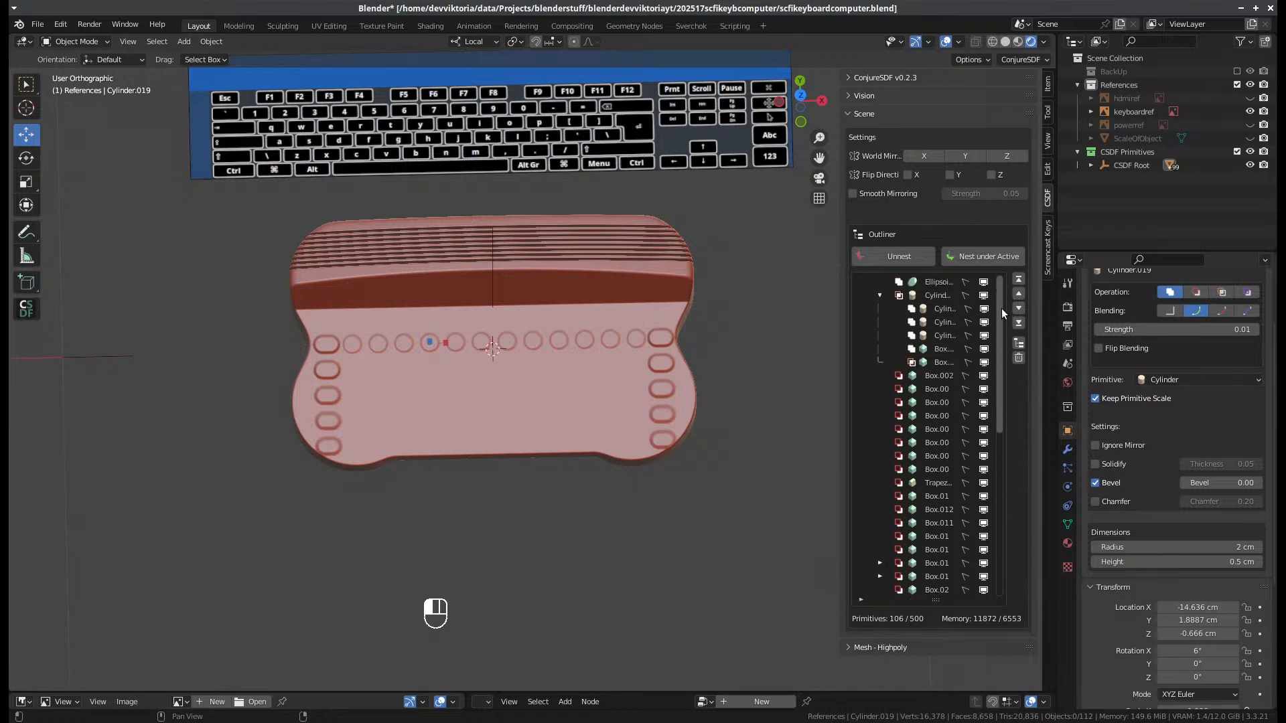
pyautogui.click(965, 296)
pyautogui.click(969, 322)
pyautogui.click(968, 335)
pyautogui.click(943, 309)
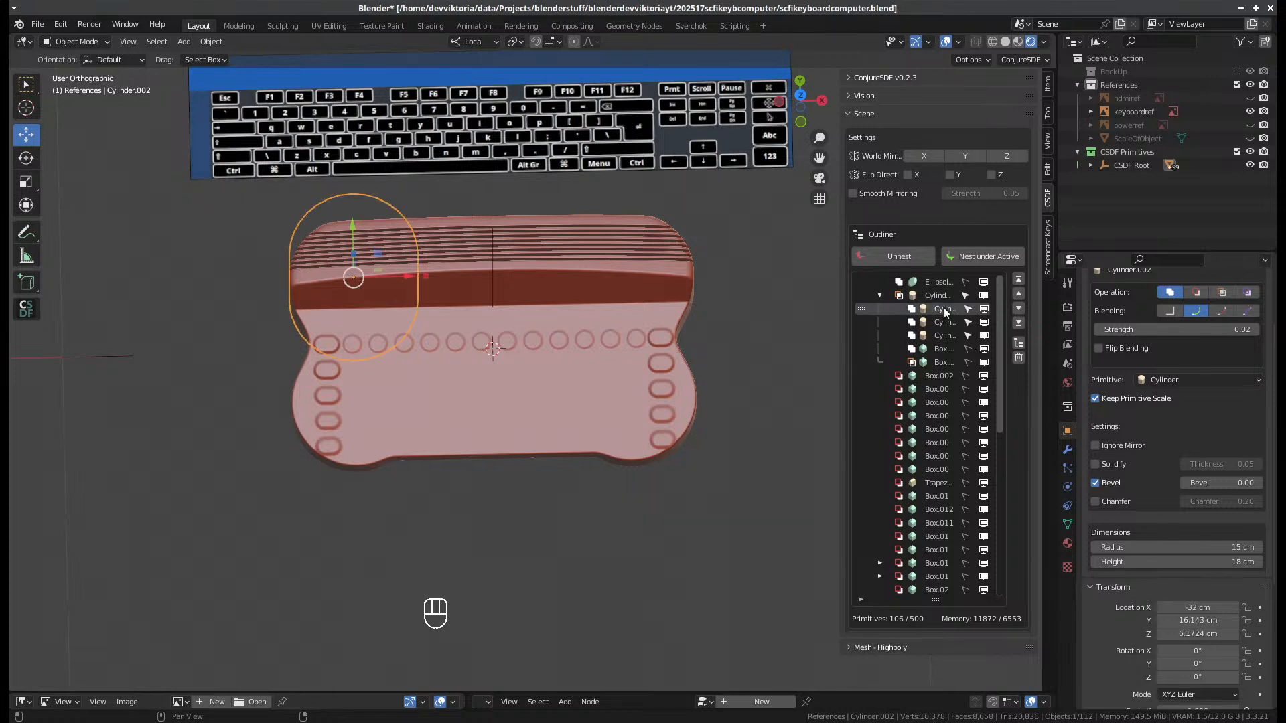
# - Hide the keyboard reference image and set the X location of Cylinder.000 and Cylinder.001 to 34 cm in top view
pyautogui.click(681, 310)
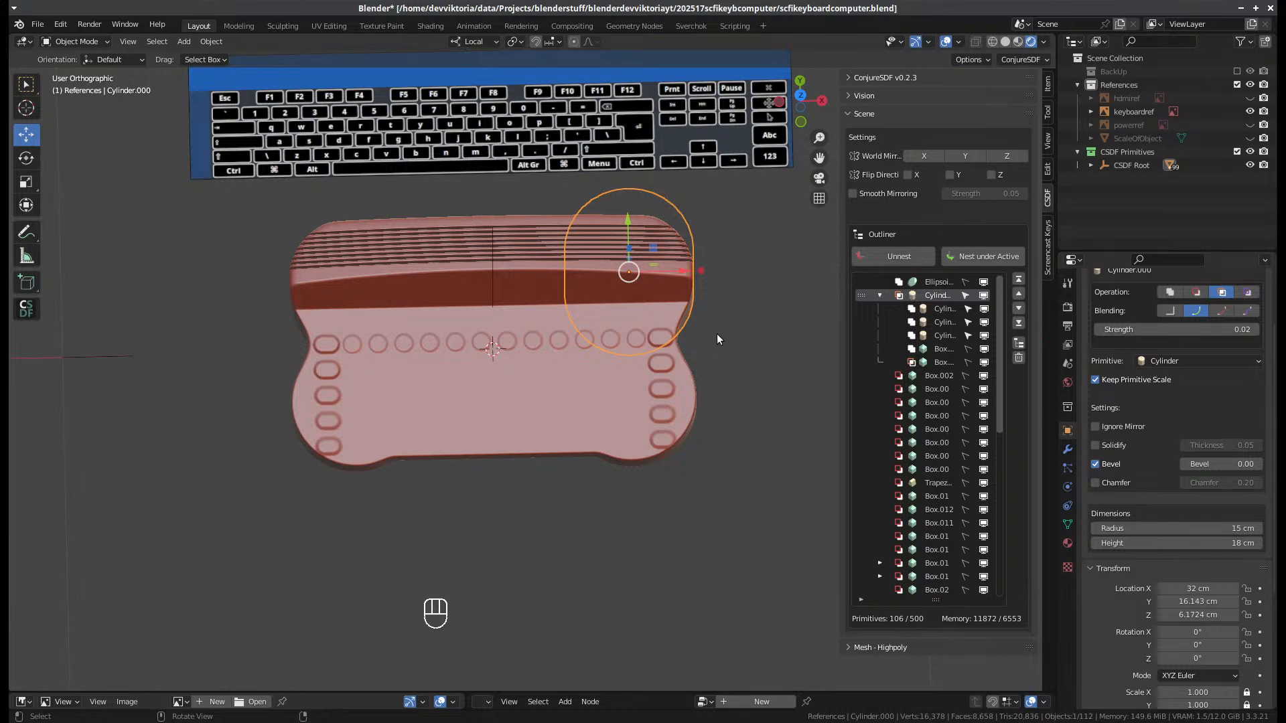
pyautogui.press('KP_7')
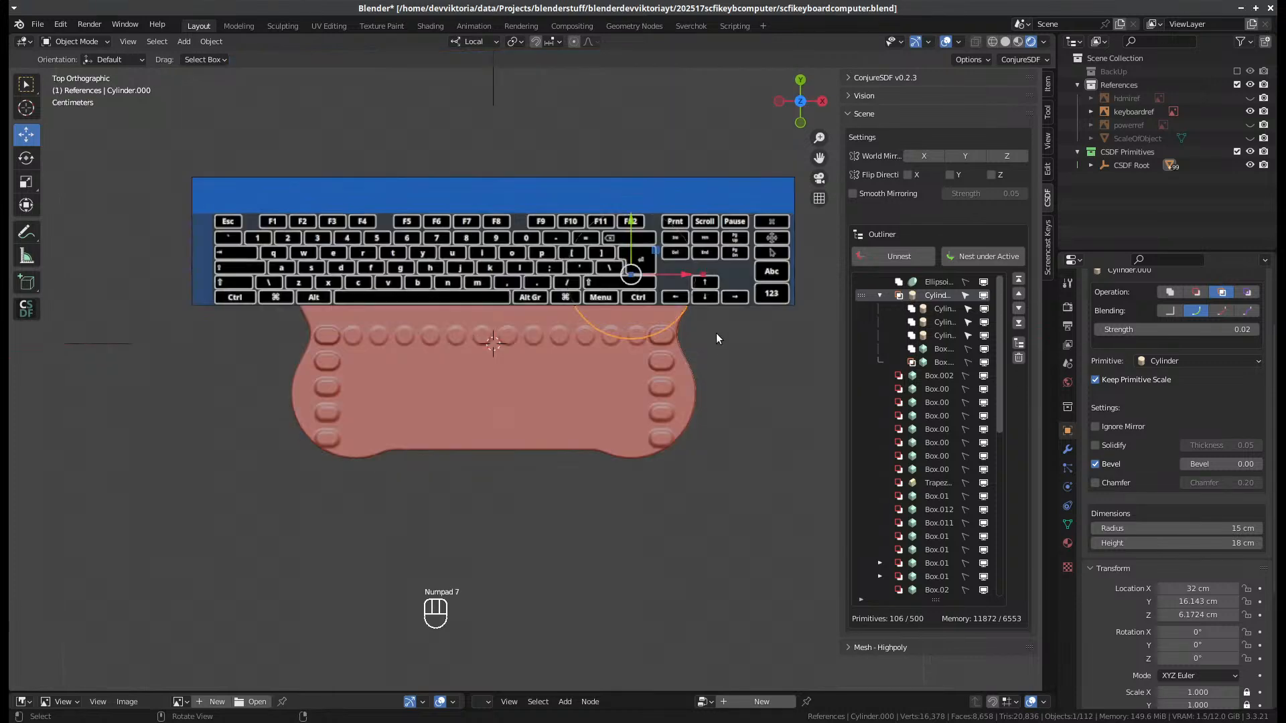
pyautogui.click(1250, 112)
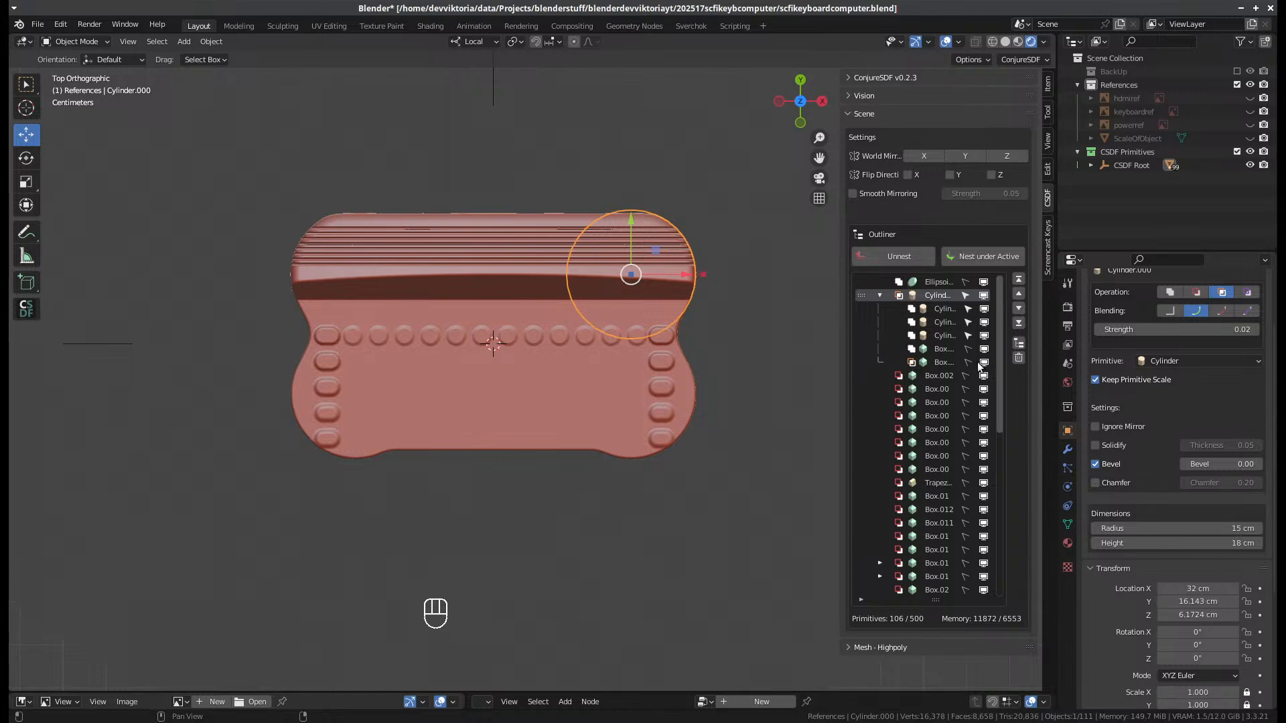
pyautogui.keyDown('shift'); pyautogui.click(685, 404); pyautogui.keyUp('shift')
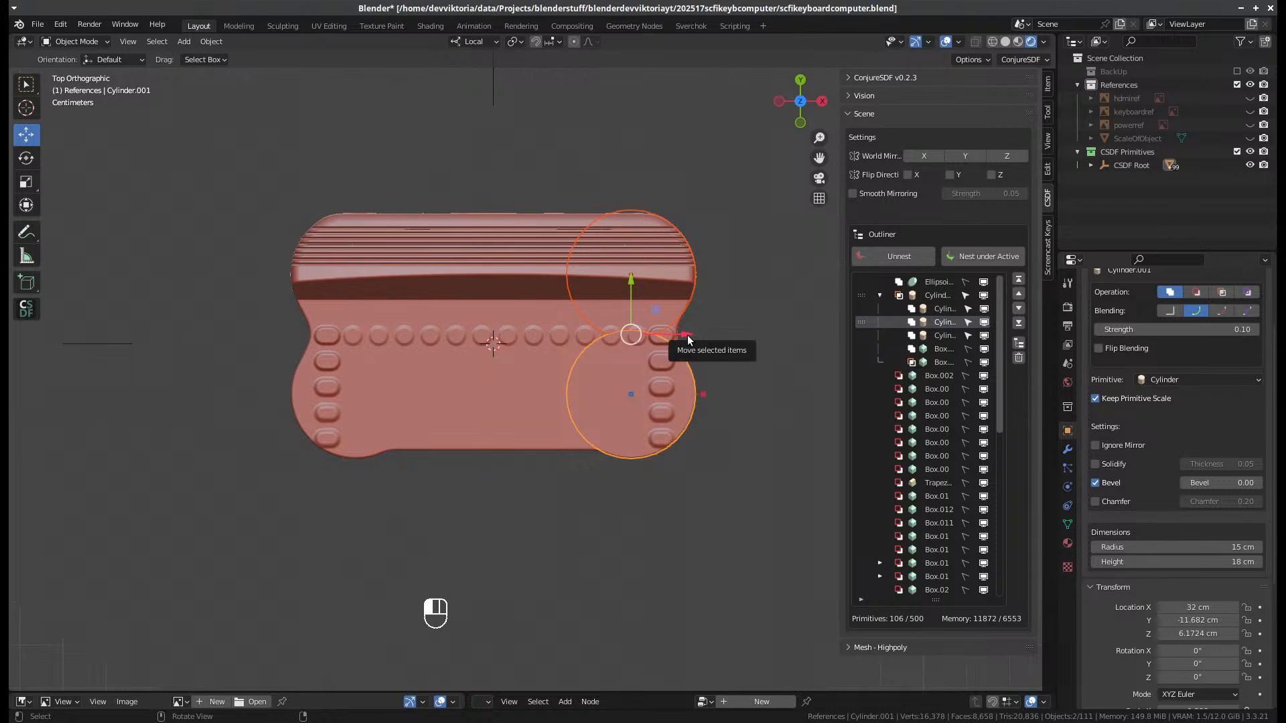
pyautogui.moveTo(689, 335); pyautogui.dragTo(699, 337)
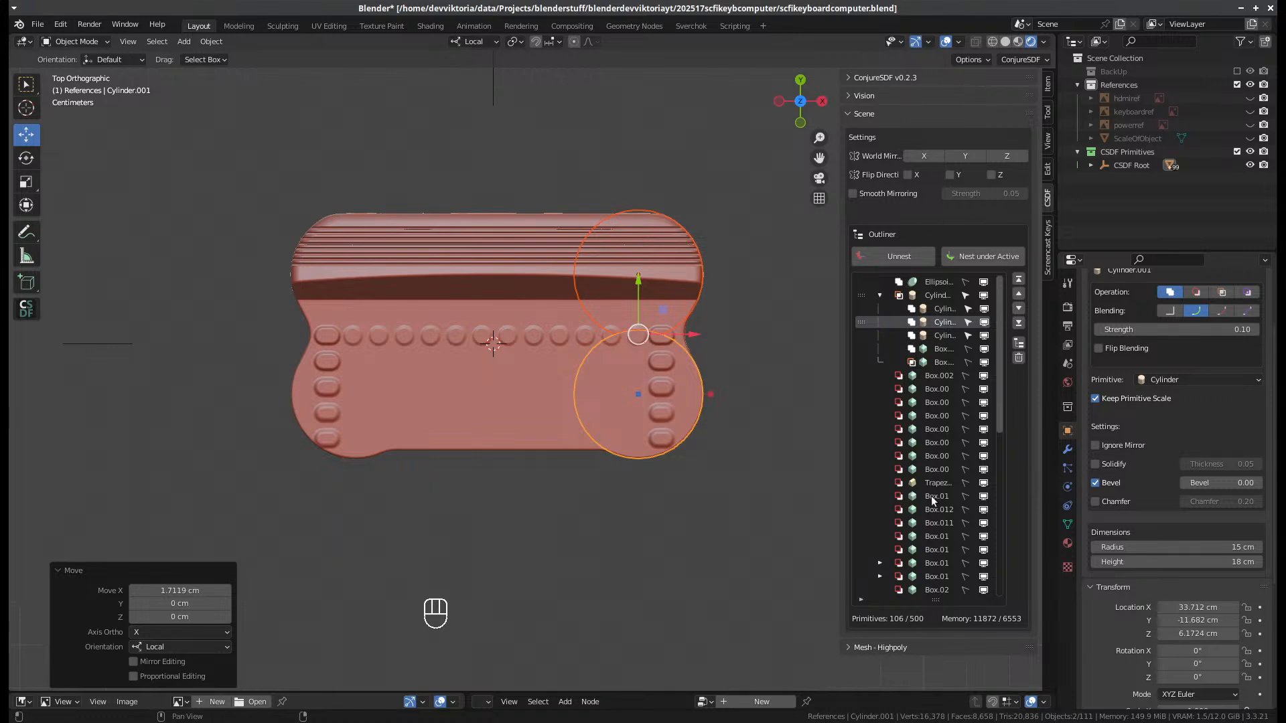
pyautogui.keyDown('alt'); pyautogui.click(1200, 607); pyautogui.keyUp('alt')
pyautogui.write('34')
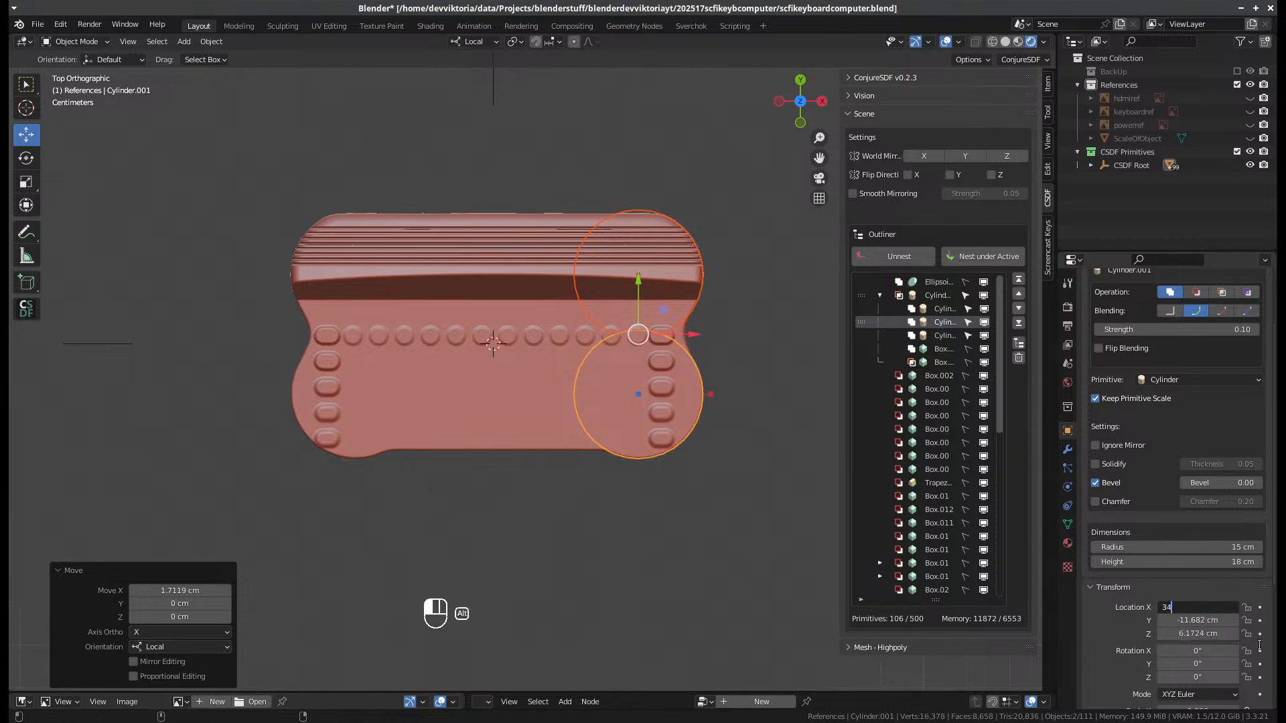
pyautogui.press('Return')
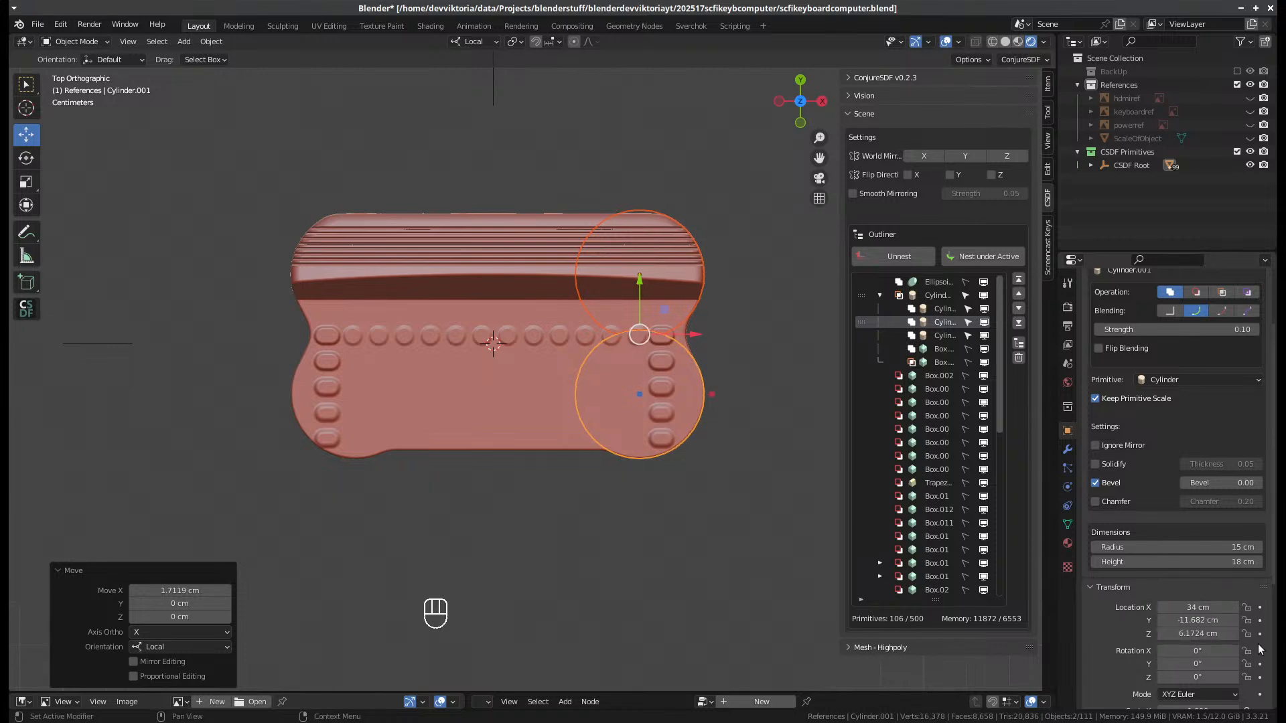
pyautogui.click(939, 296)
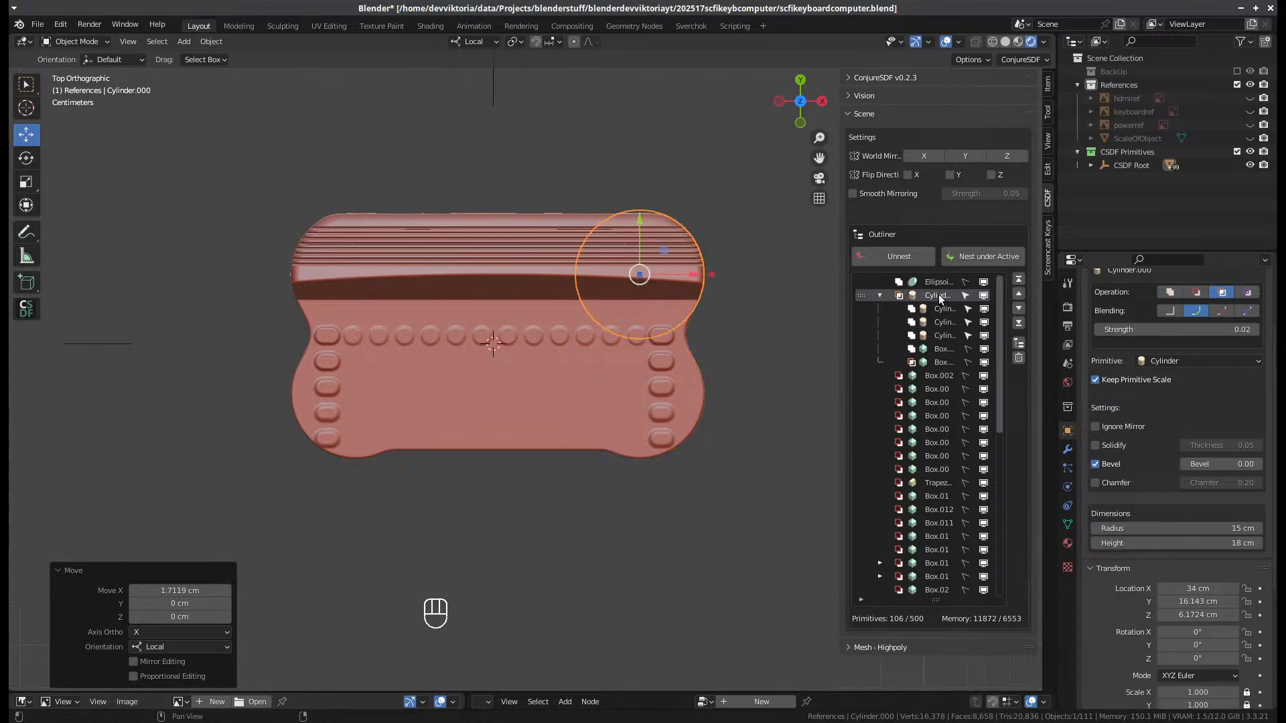
pyautogui.click(941, 323)
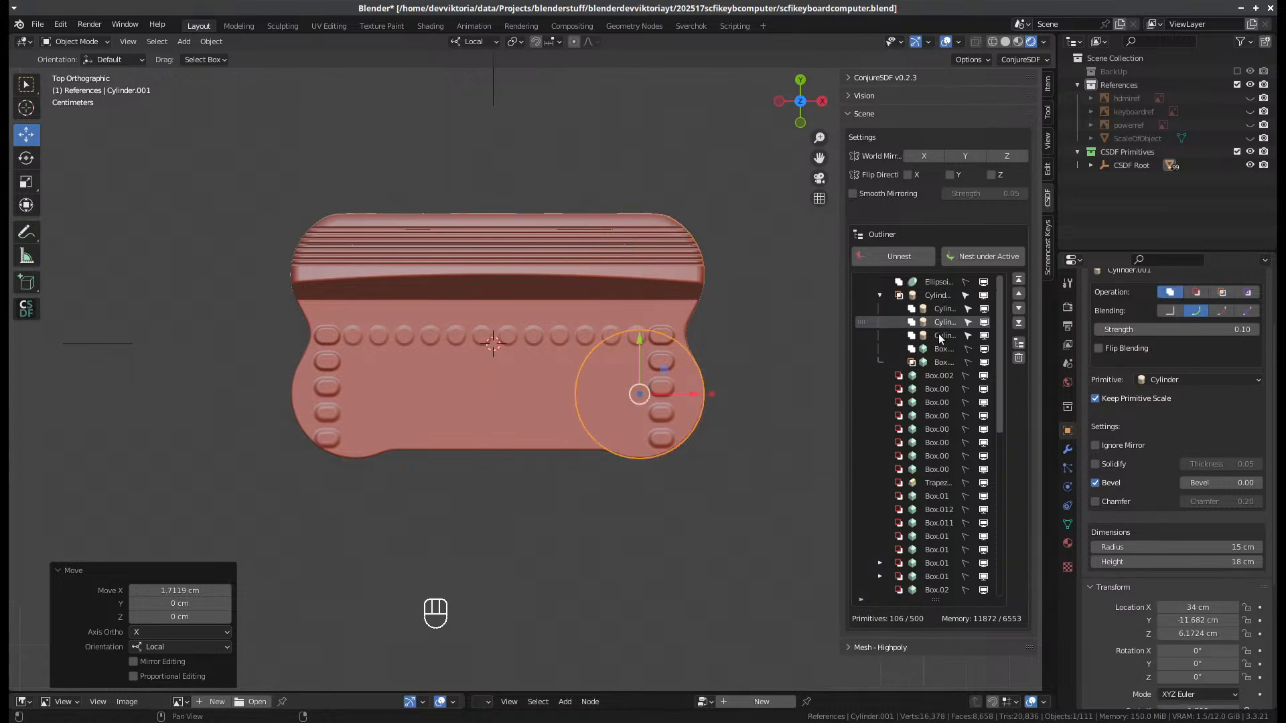
# - Set the X location of both corner cylinders on the opposite side, Cylinder.002 and Cylinder.003, to -34 cm
pyautogui.click(945, 334)
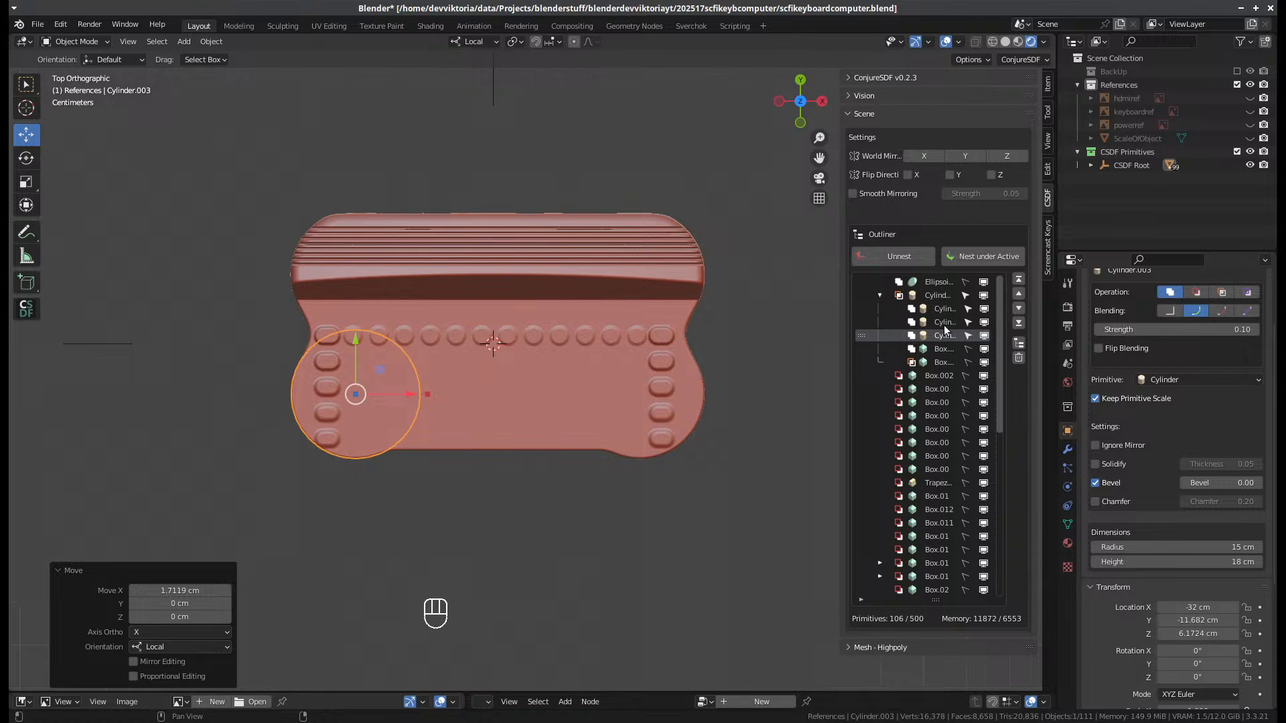
pyautogui.click(945, 310)
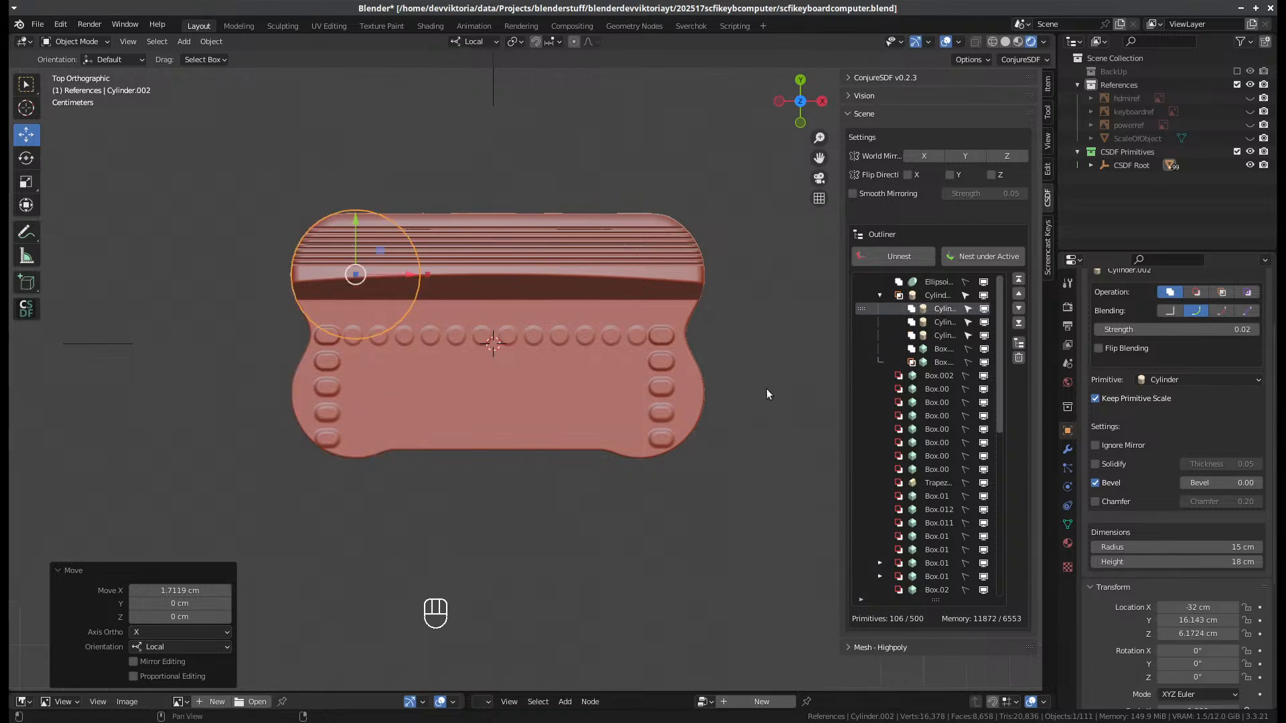
pyautogui.keyDown('shift'); pyautogui.click(306, 413); pyautogui.keyUp('shift')
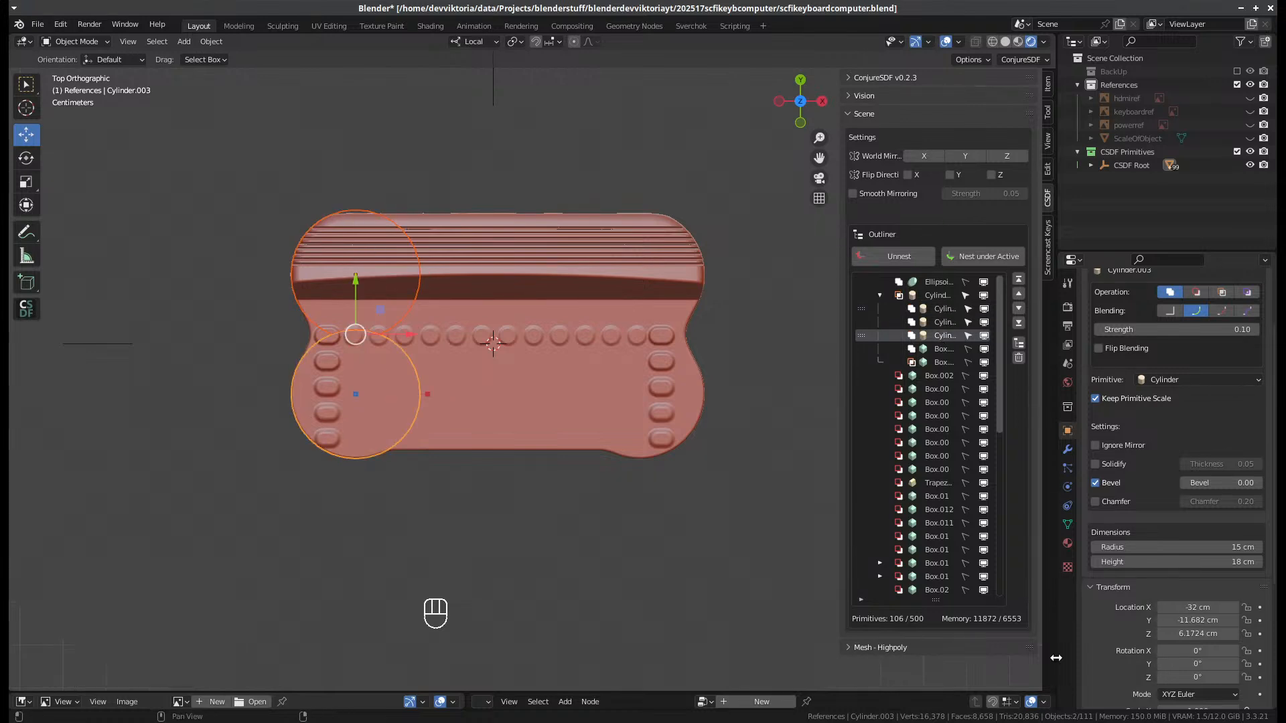
pyautogui.keyDown('alt'); pyautogui.click(1199, 608); pyautogui.keyUp('alt')
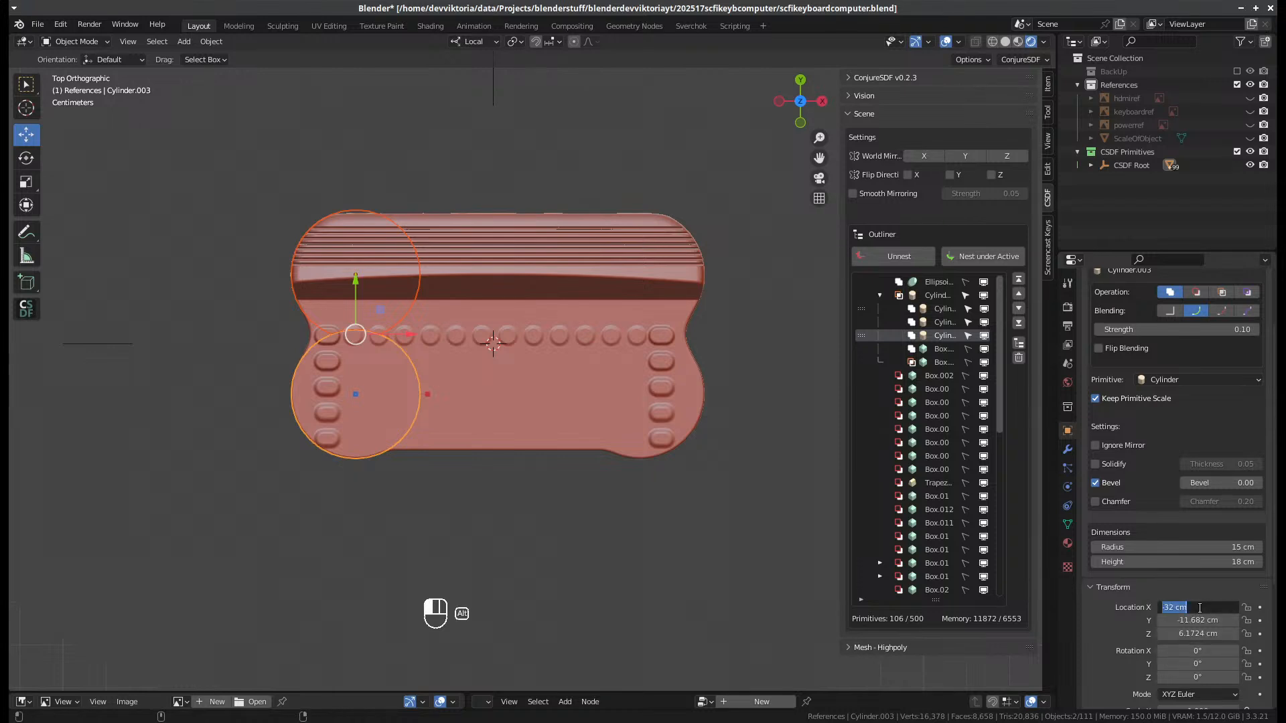
pyautogui.write('-34')
pyautogui.hotkey('alt', 'Return')
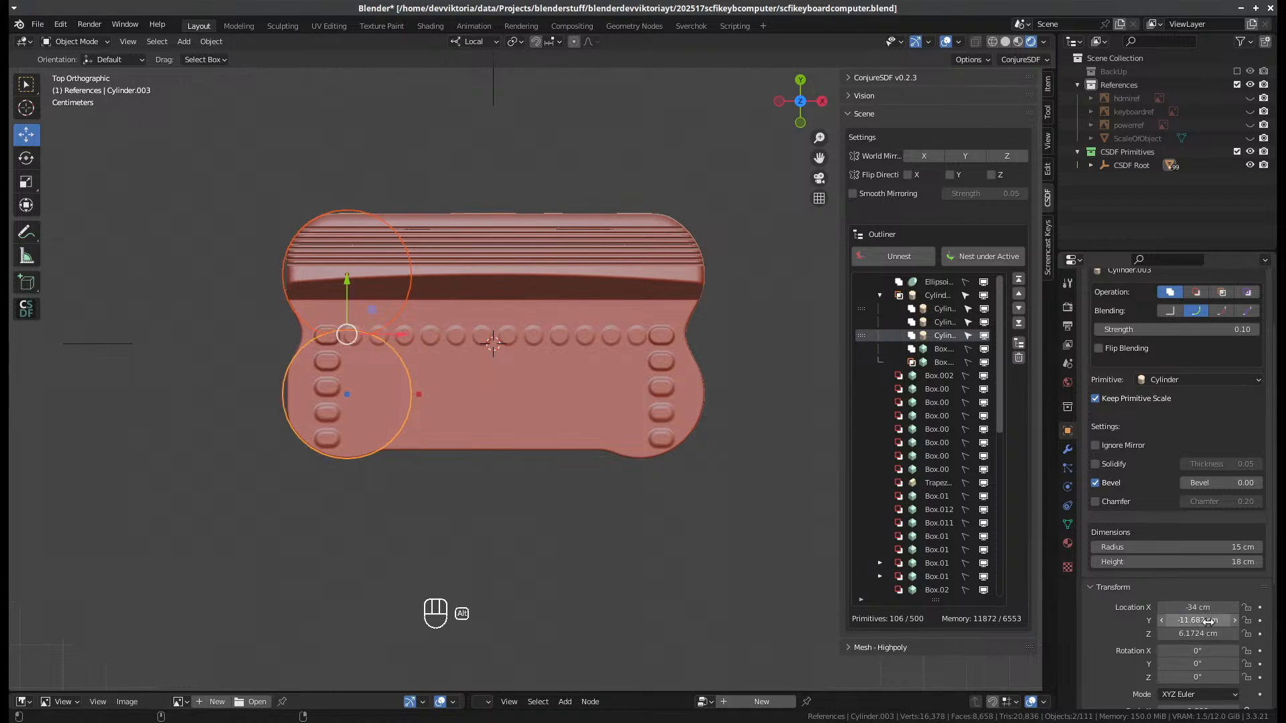
# - Enable viewport selection for the body's two nested boxes, Box.000 and Box.001, and select the intersecting Box.001
pyautogui.click(608, 520)
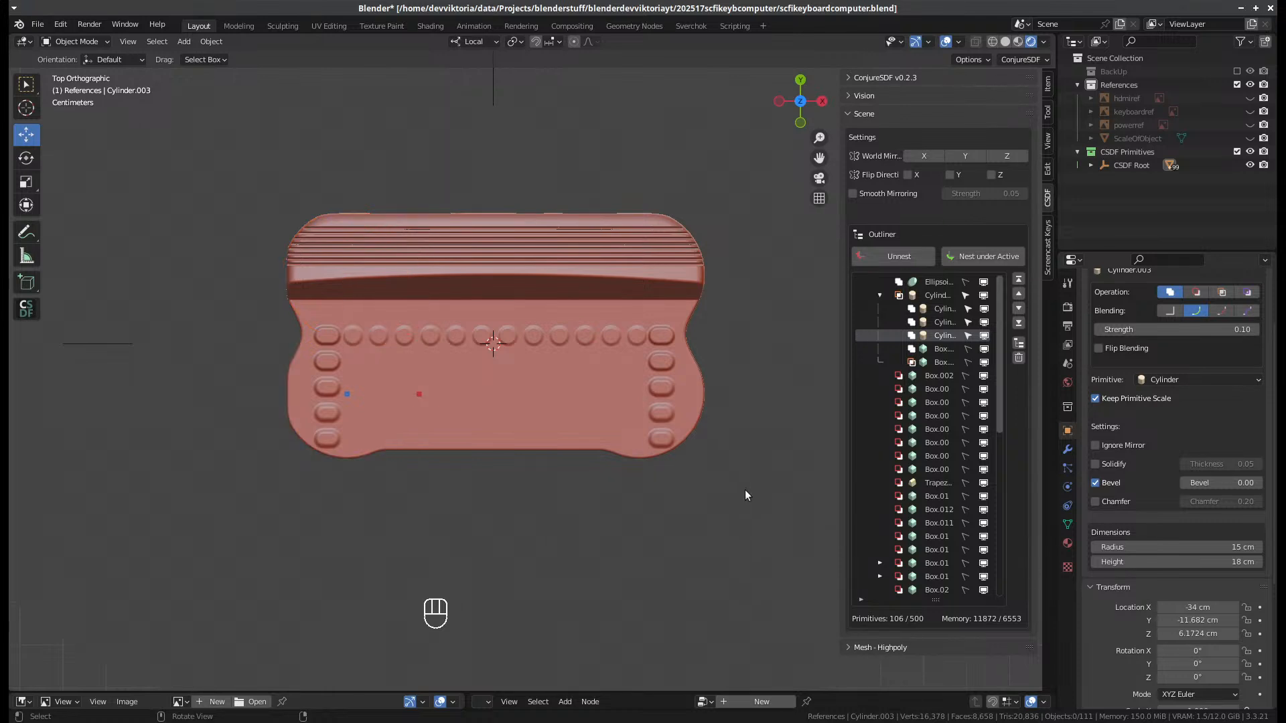
pyautogui.click(940, 363)
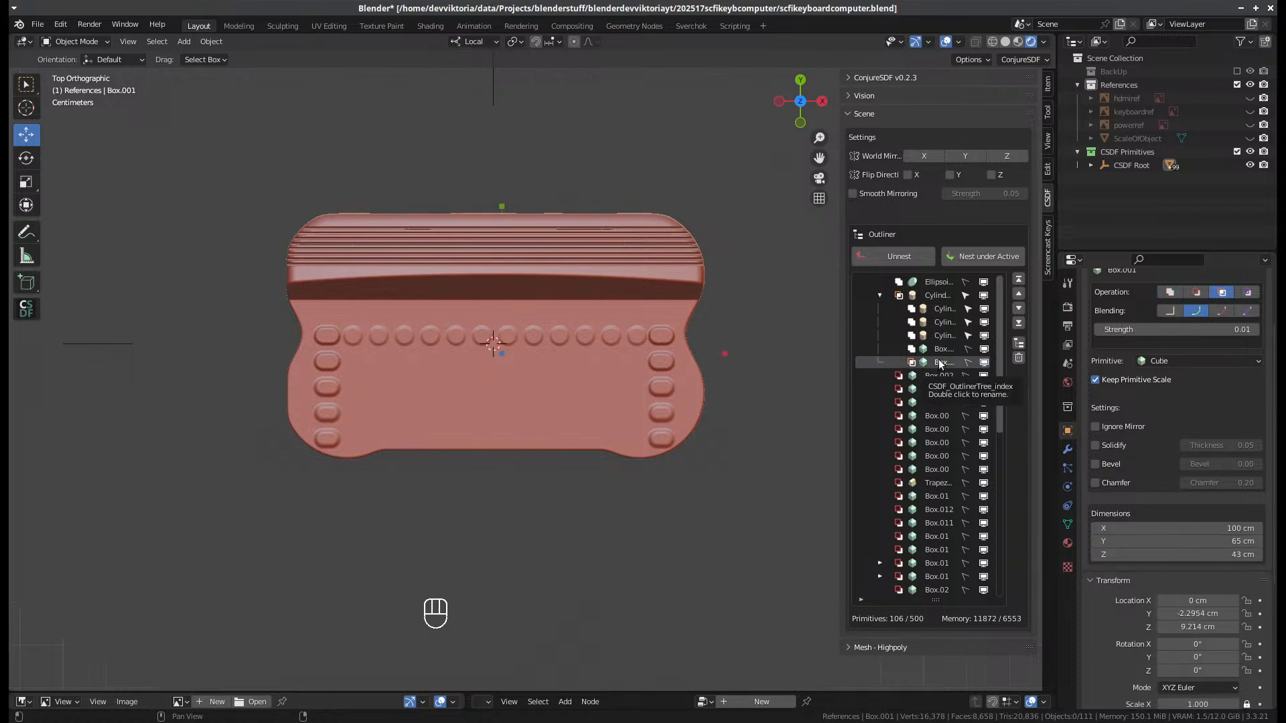
pyautogui.scroll(-1, 670, 473)
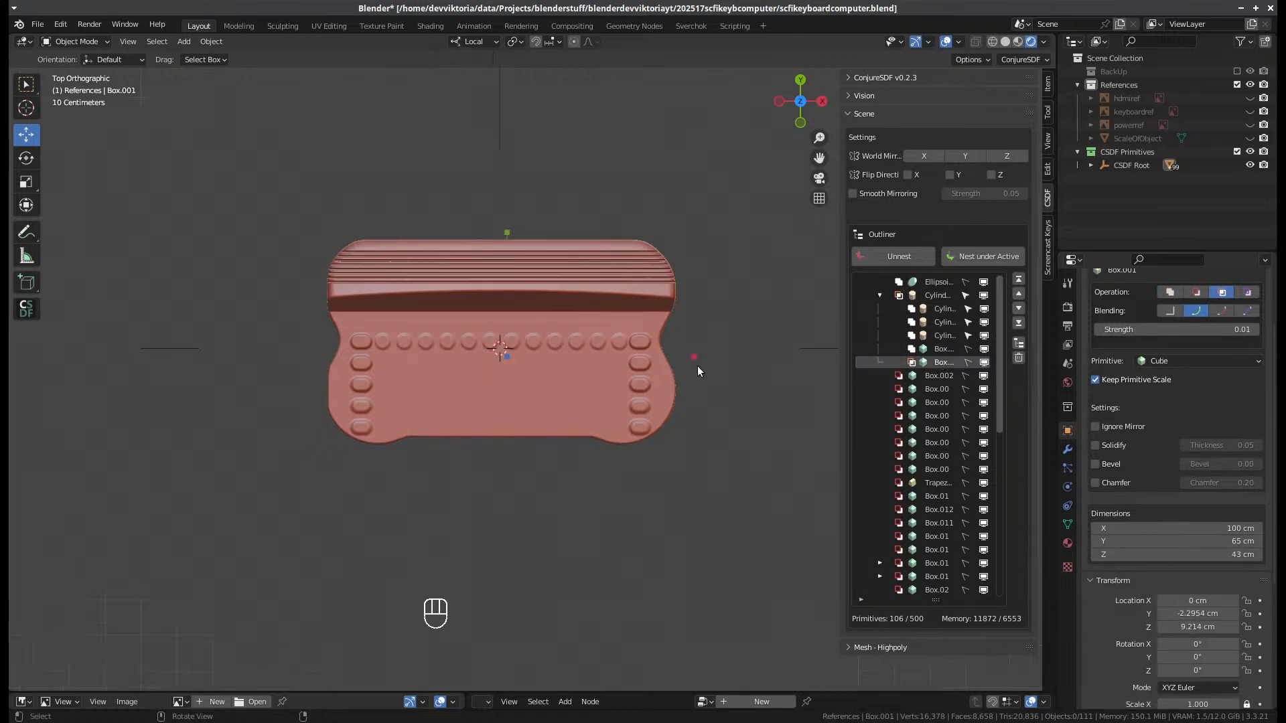
pyautogui.moveTo(694, 356); pyautogui.dragTo(694, 355)
pyautogui.click(694, 357)
pyautogui.click(942, 348)
pyautogui.moveTo(677, 456); pyautogui.dragTo(564, 399, button='middle')
pyautogui.scroll(1, 569, 399)
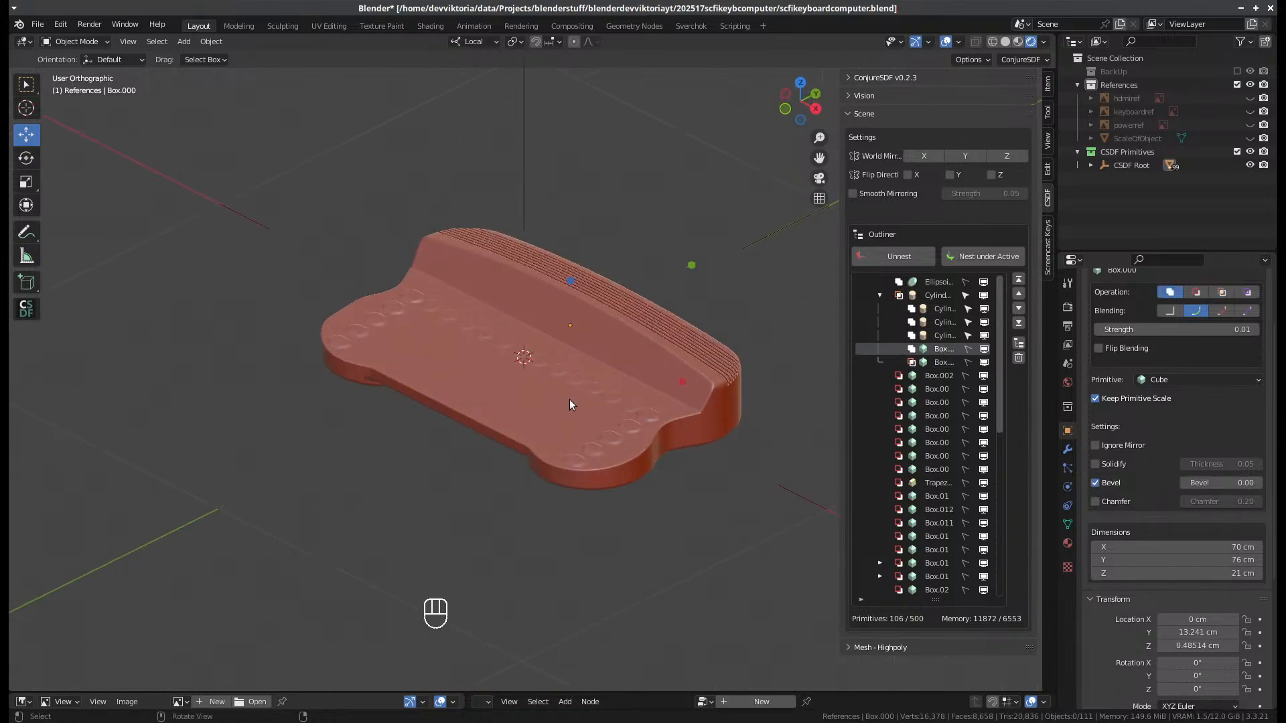
pyautogui.click(938, 362)
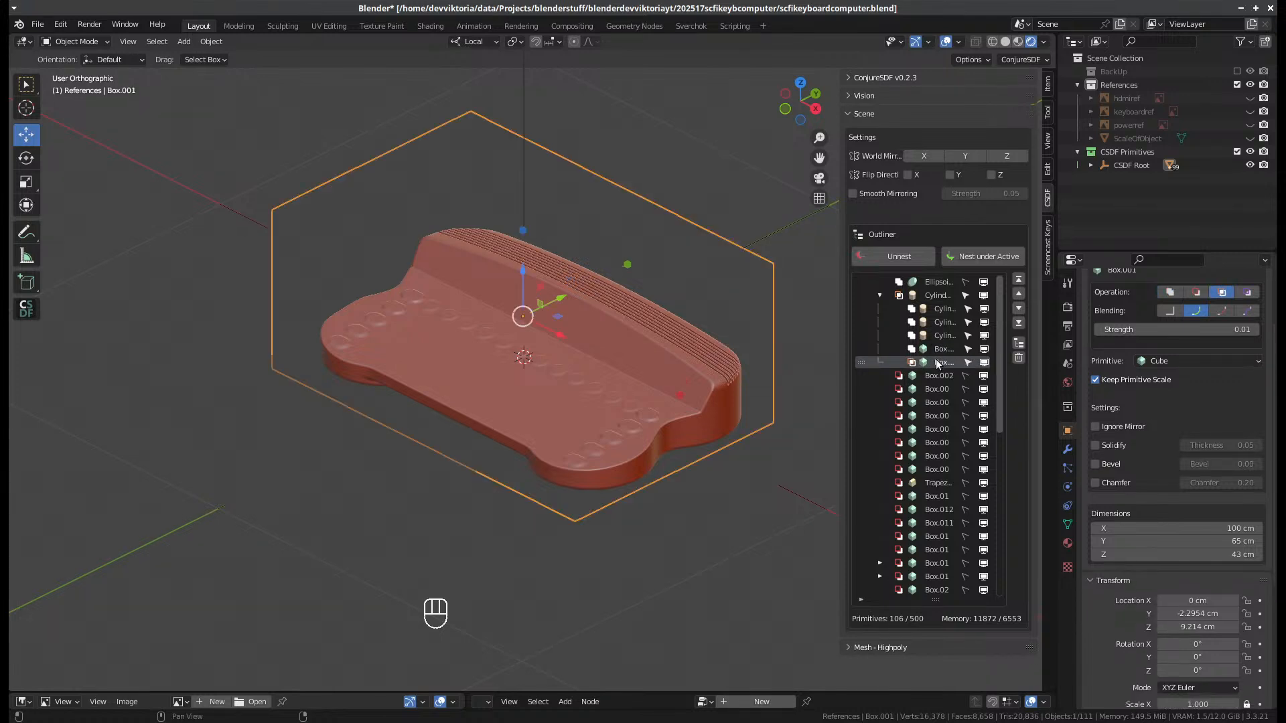
# - Widen the intersecting Box.001 symmetrically to 107 cm along X in top view
pyautogui.moveTo(625, 460); pyautogui.dragTo(711, 405, button='middle')
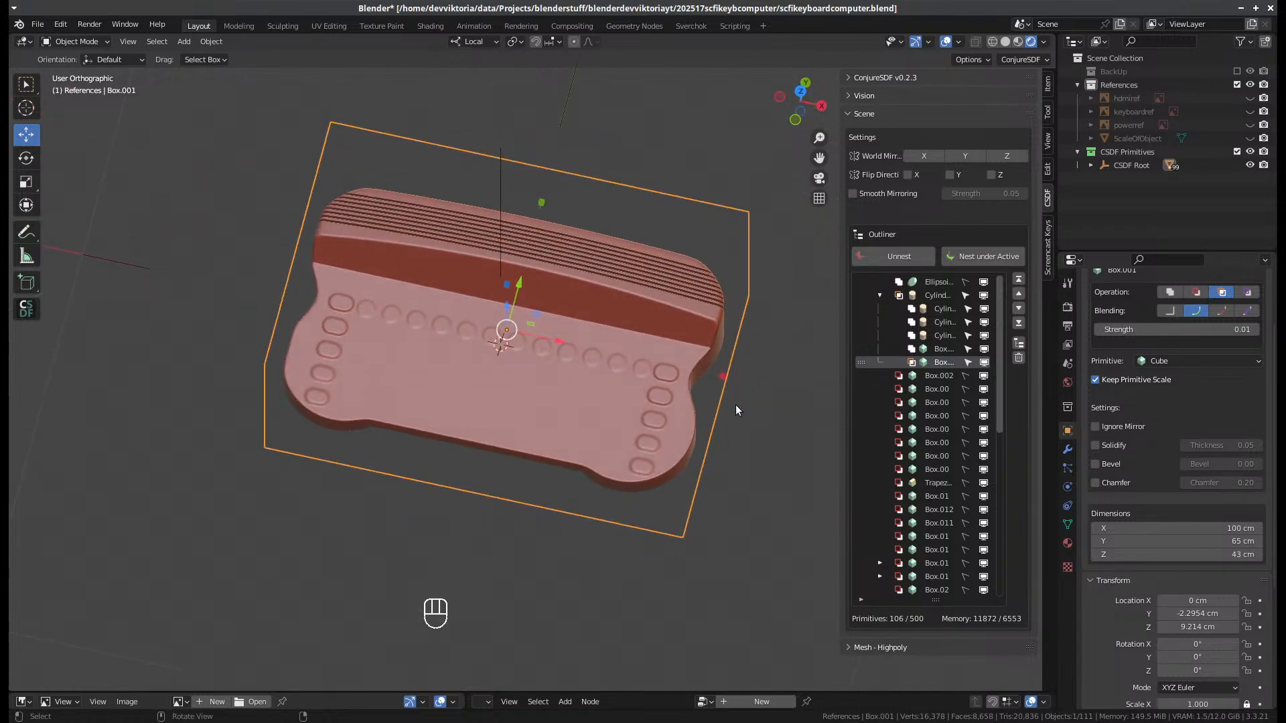
pyautogui.press('KP_7')
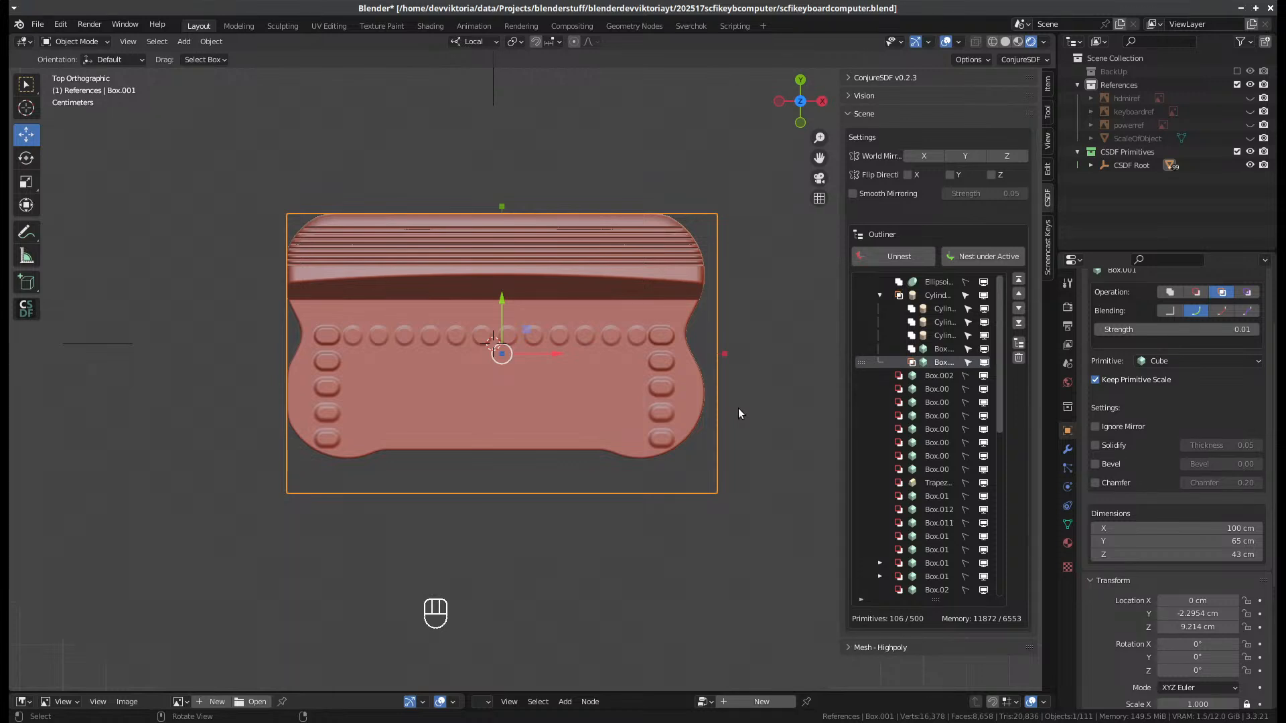
pyautogui.moveTo(725, 358); pyautogui.dragTo(741, 366)
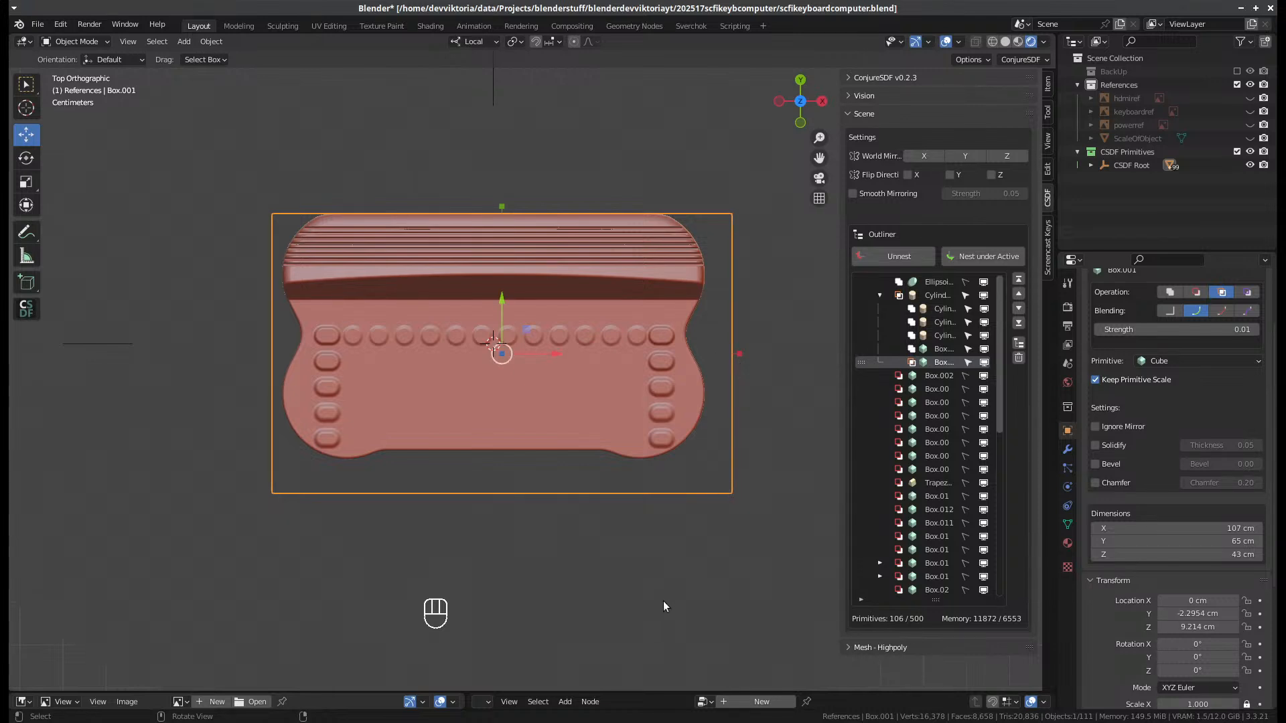
pyautogui.moveTo(653, 572); pyautogui.dragTo(629, 508, button='middle')
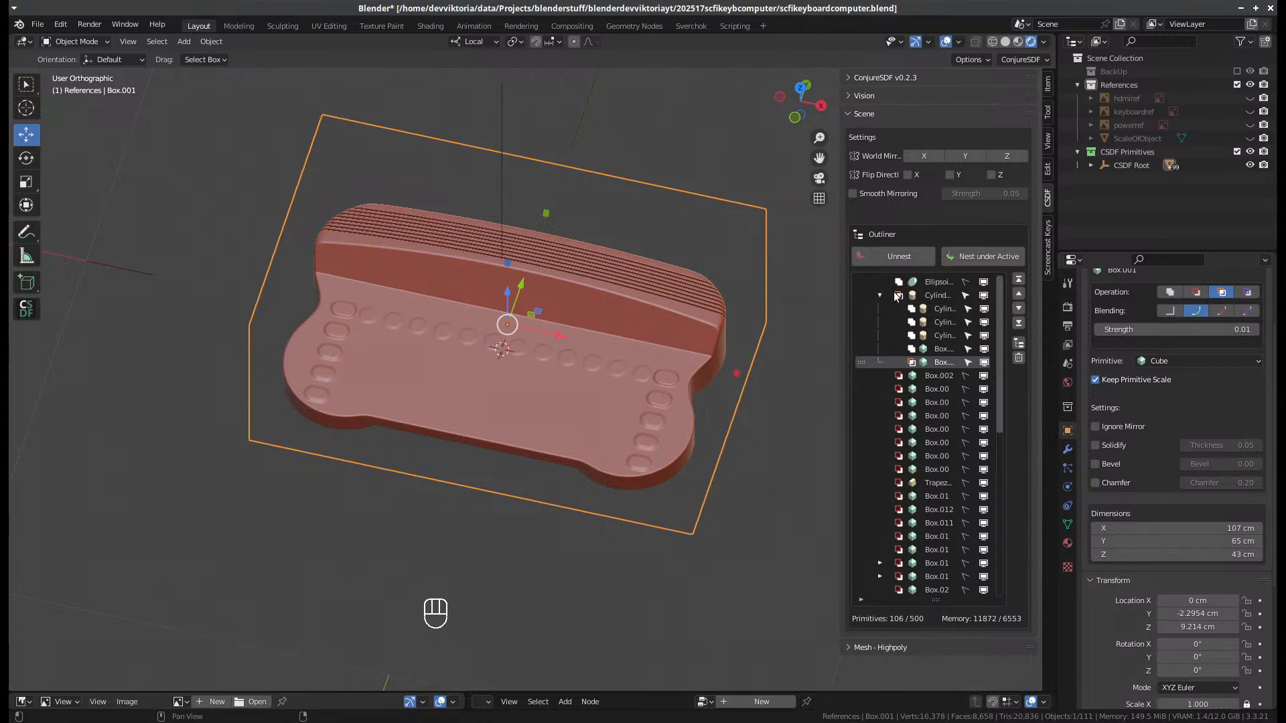
# - Show the four hidden round-key row groups again in the ConjureSDF outliner
pyautogui.scroll(-10, 968, 551)
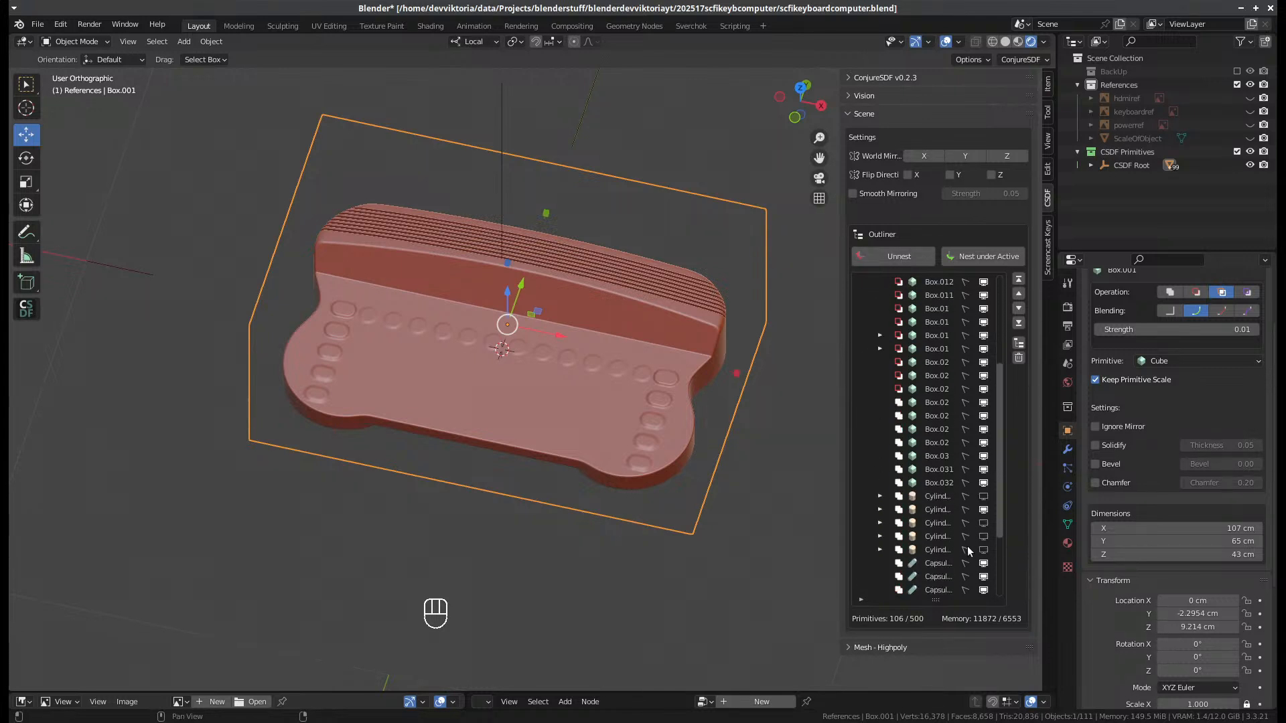
pyautogui.scroll(-2, 969, 550)
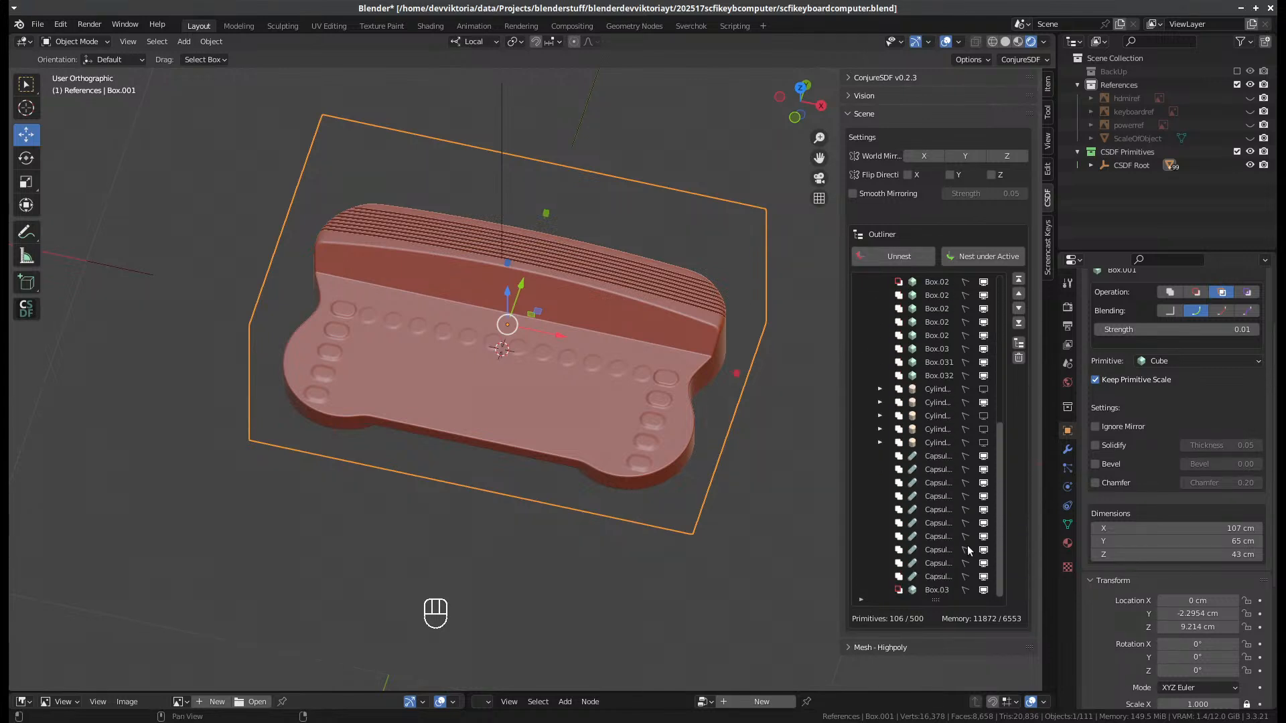
pyautogui.click(984, 390)
pyautogui.click(984, 432)
pyautogui.click(984, 429)
pyautogui.click(984, 442)
# - Disable viewport selection for the body's nested cylinders and boxes, including Box.001, and collapse their group
pyautogui.moveTo(998, 456); pyautogui.dragTo(1003, 296)
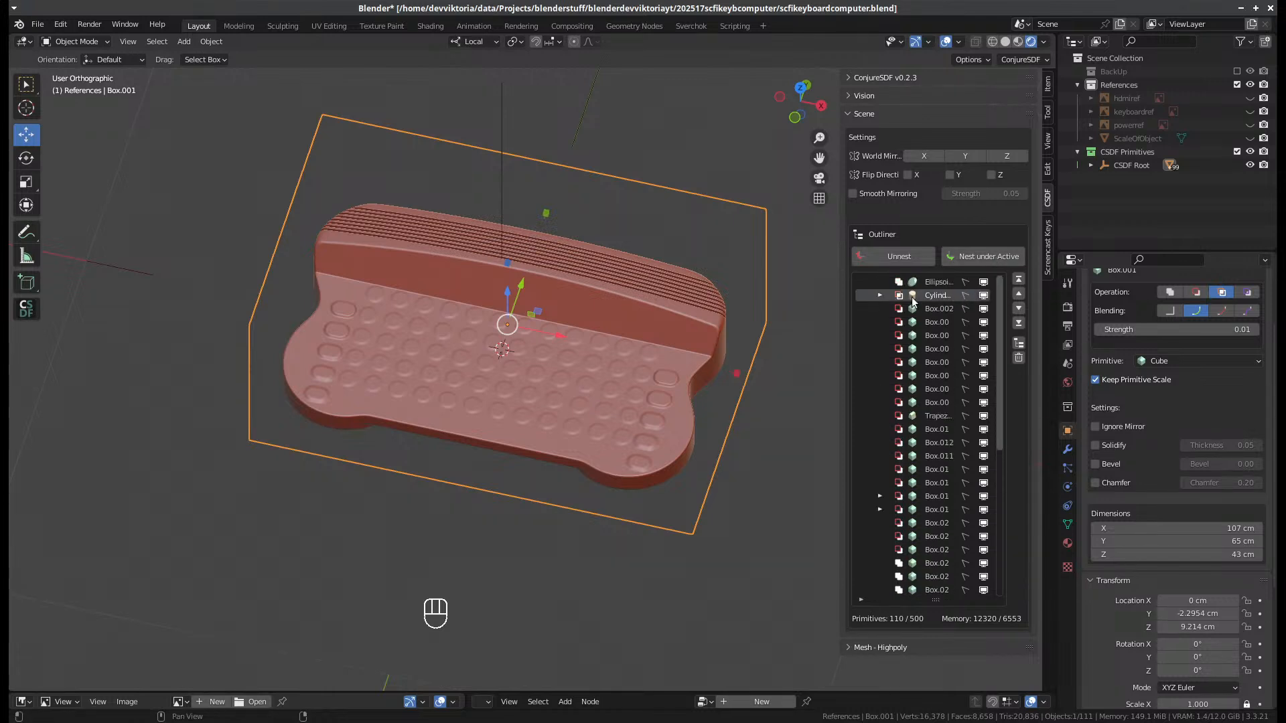
pyautogui.click(878, 295)
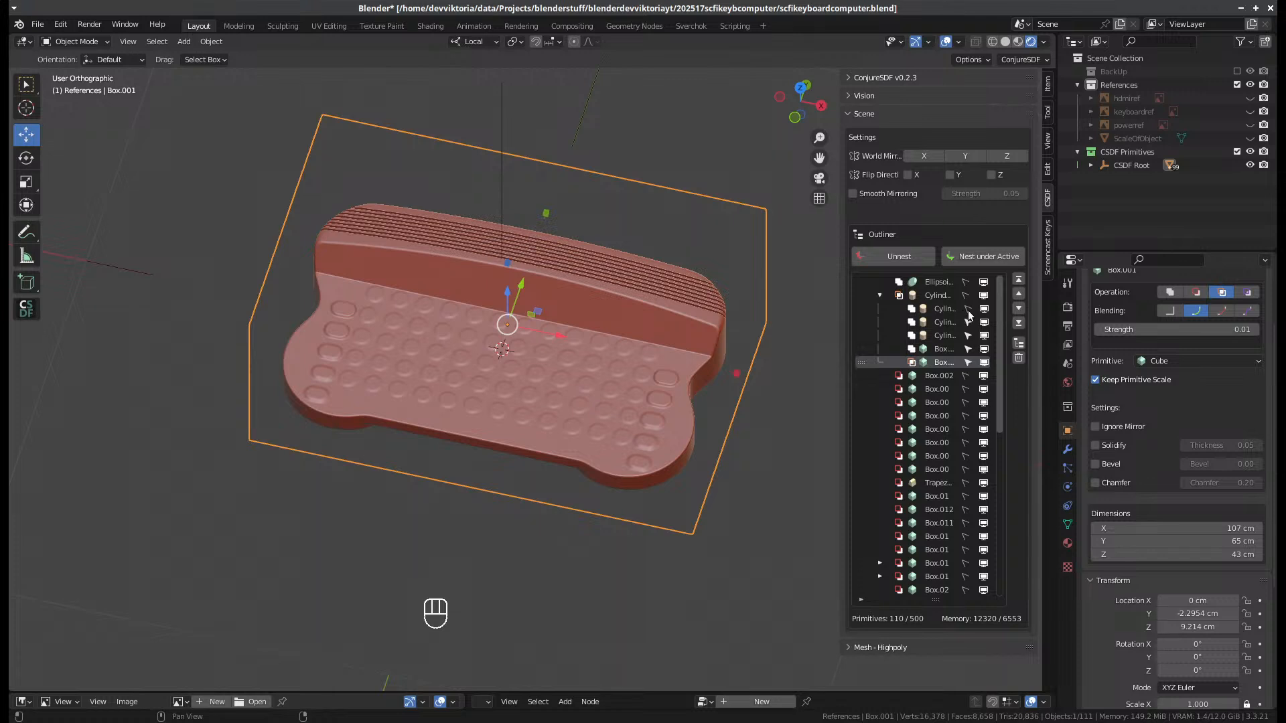
pyautogui.click(968, 362)
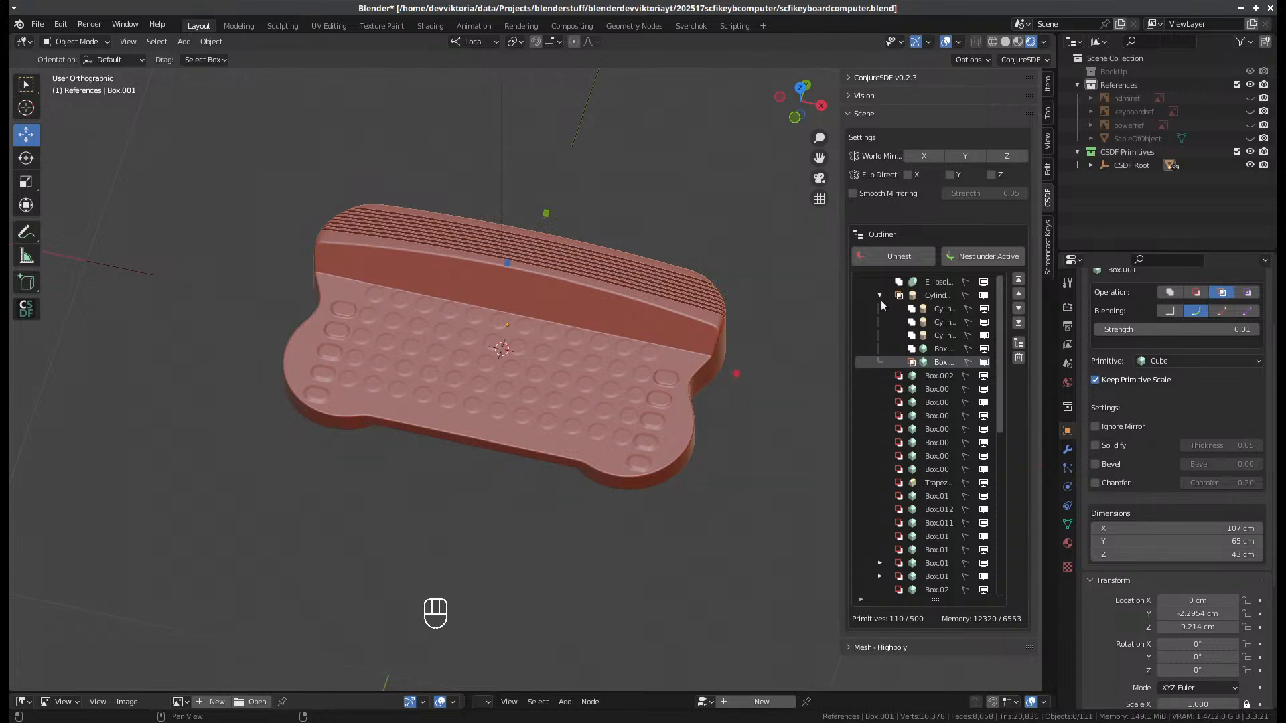
pyautogui.click(880, 295)
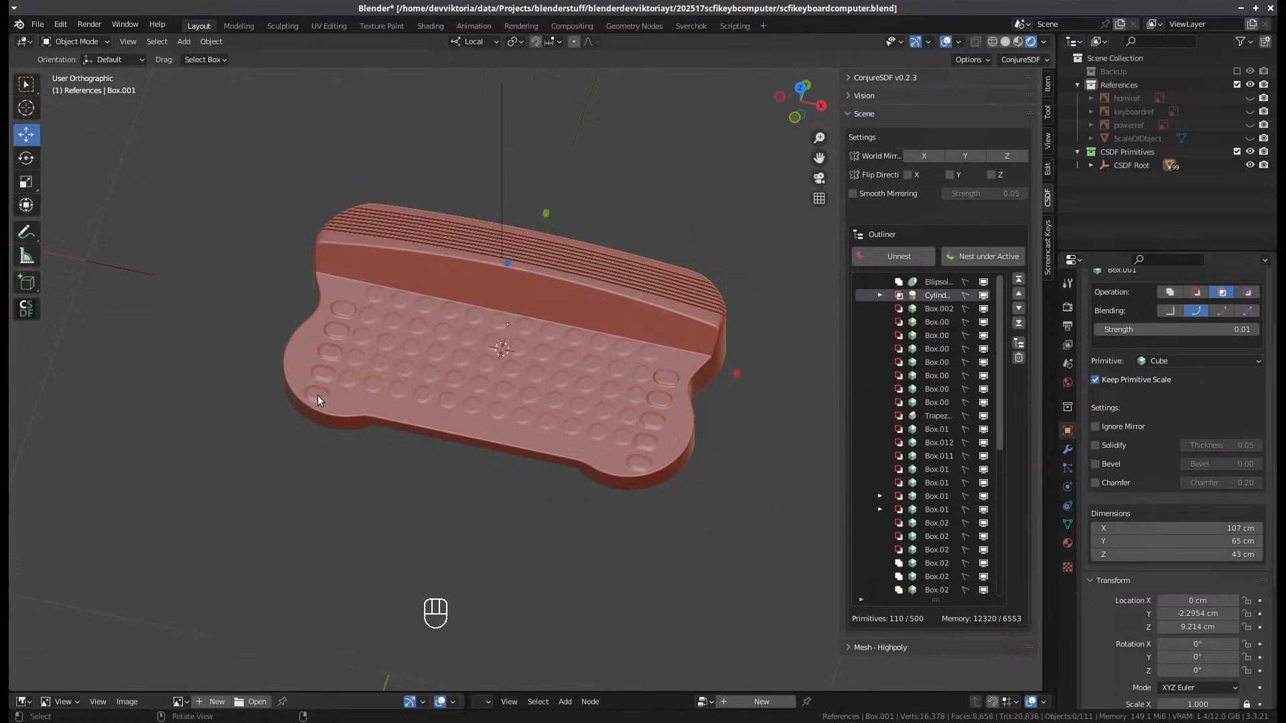
# - Make all capsule special keys selectable again and select the front-most one at the negative X end, Capsule.004
pyautogui.scroll(-8, 949, 583)
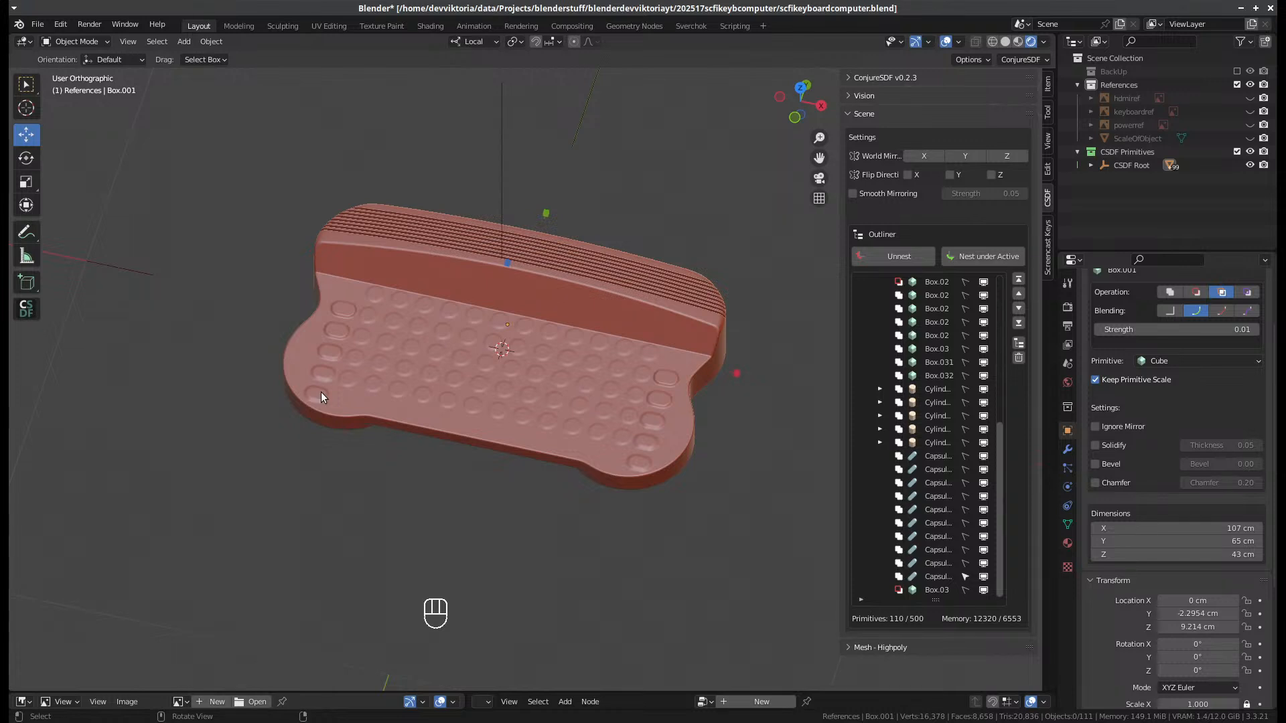
pyautogui.click(966, 563)
pyautogui.click(965, 457)
pyautogui.click(314, 397)
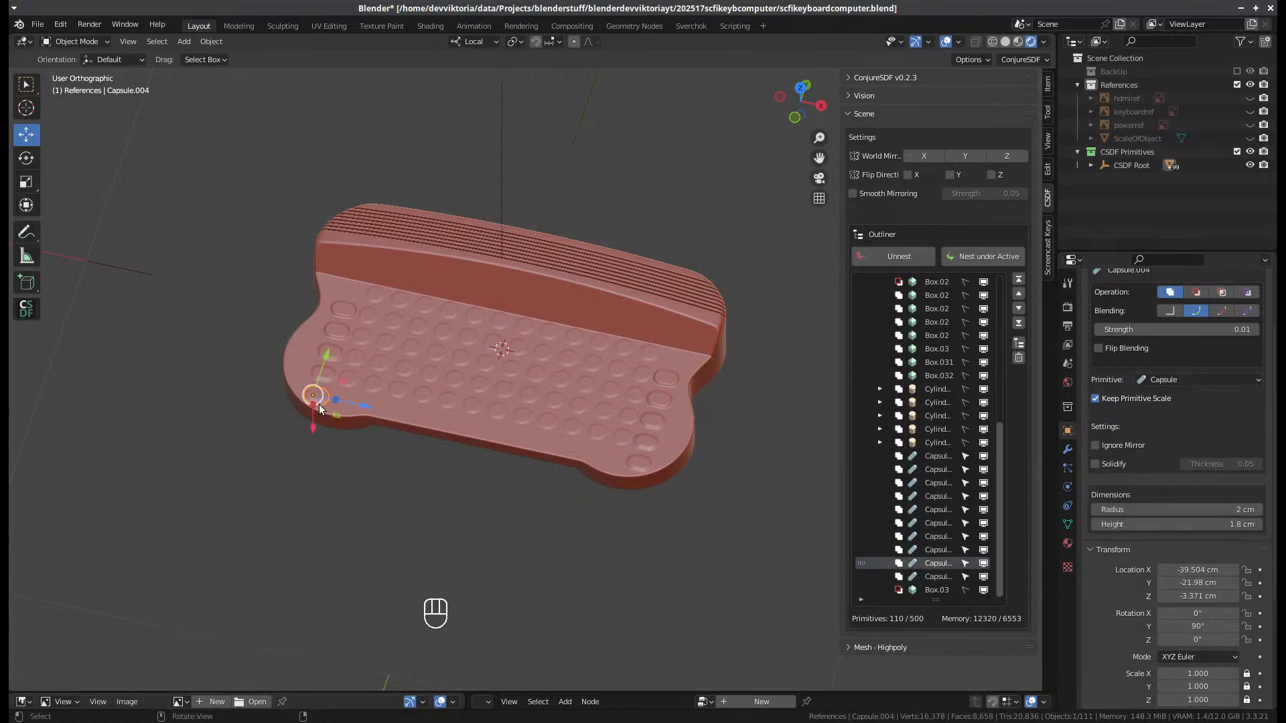
# - Show the keyboard reference image and compare its bottom-row keys with the model
pyautogui.scroll(2, 357, 507)
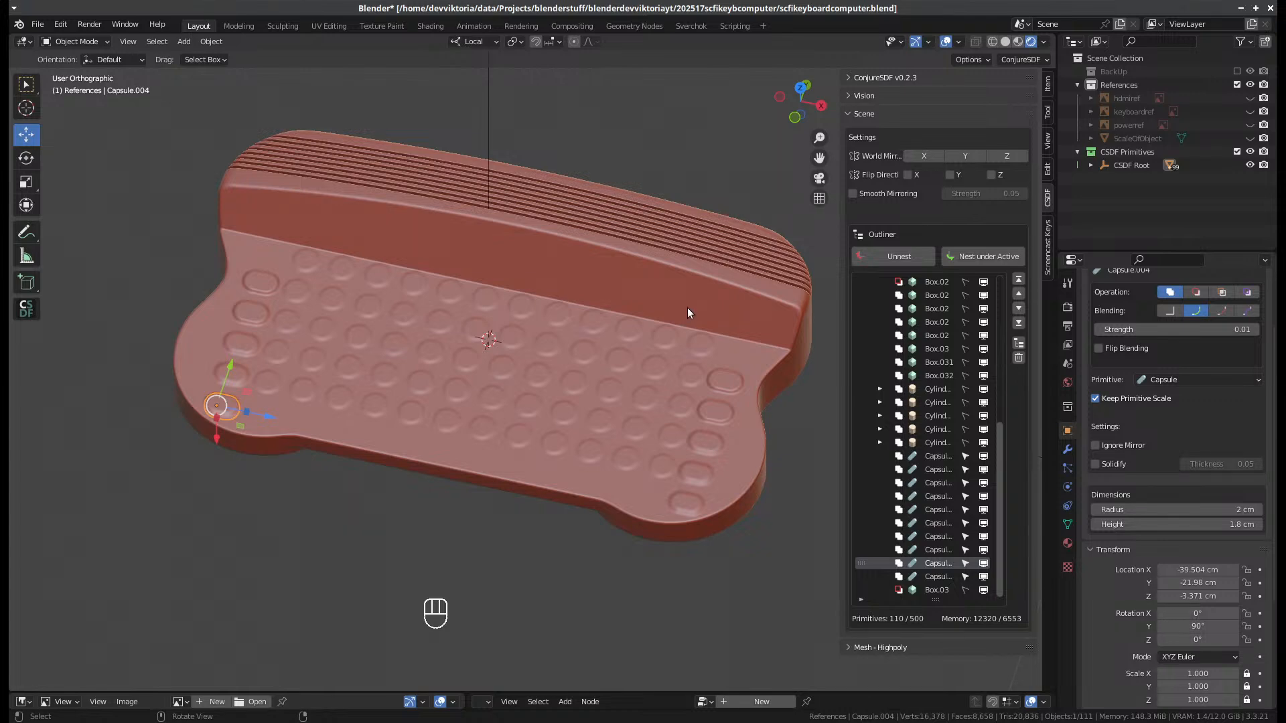
pyautogui.click(1250, 112)
pyautogui.scroll(-6, 497, 191)
pyautogui.scroll(1, 495, 182)
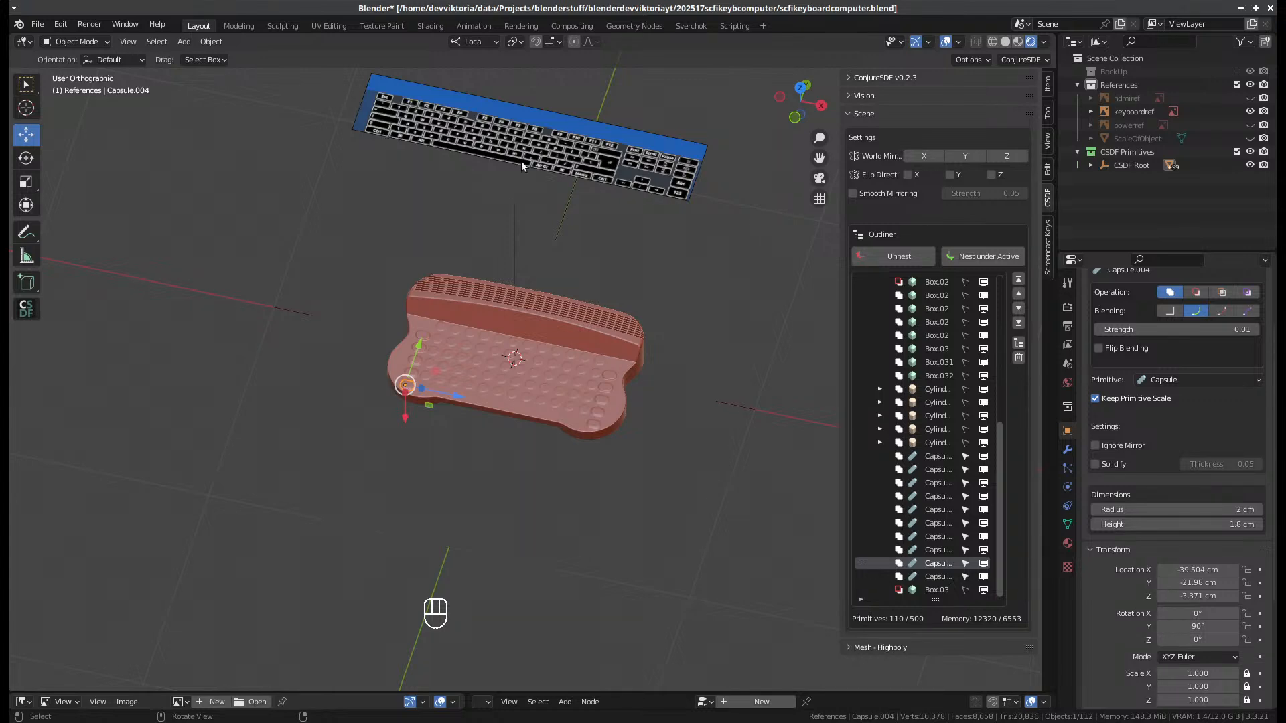
pyautogui.scroll(5, 367, 400)
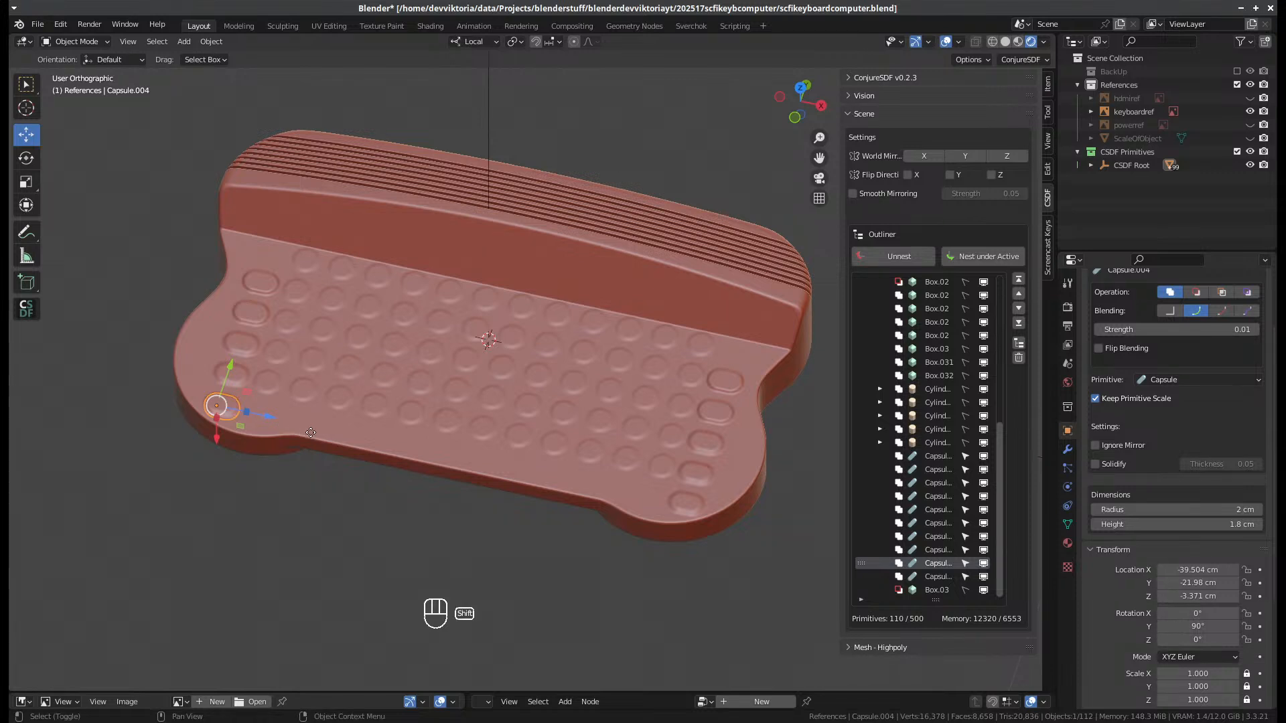
# - Duplicate Capsule.004 about 6.51 cm along its local Z to start the bottom key row, and add the original to the selection
pyautogui.hotkey('shift', 'd')
pyautogui.press('z')
pyautogui.press('z')
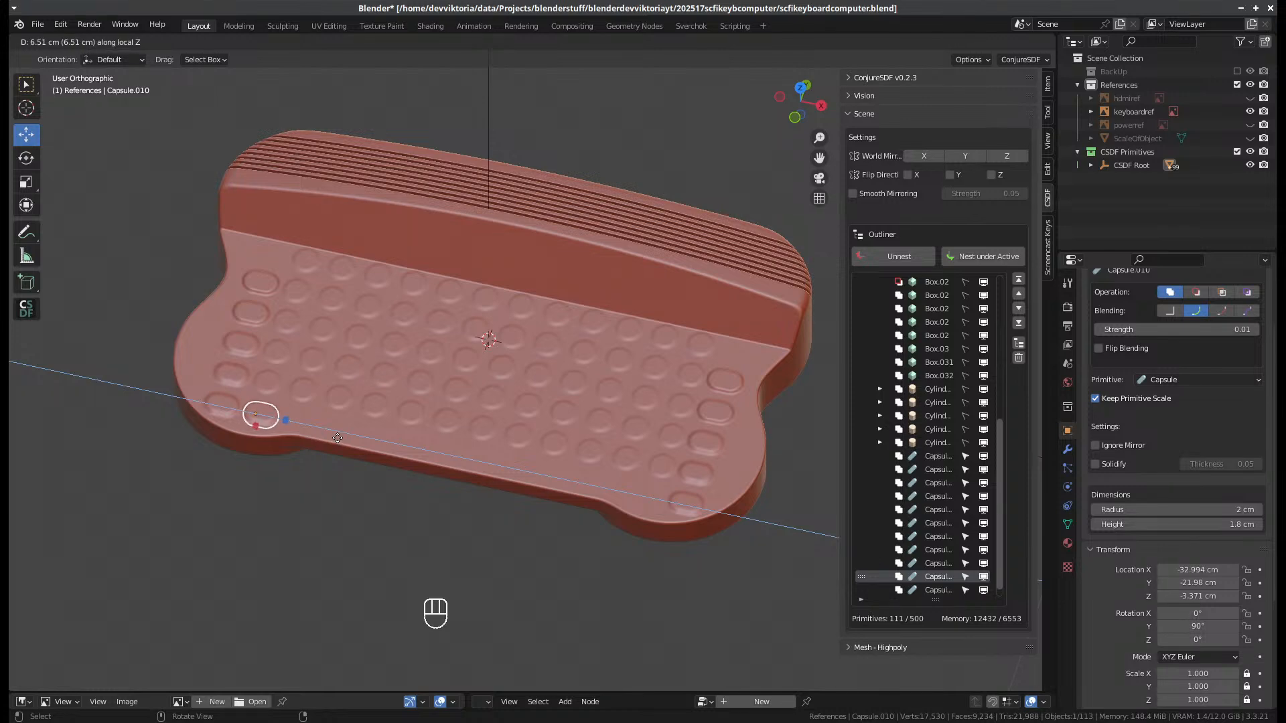
pyautogui.click(337, 438)
pyautogui.moveTo(333, 442); pyautogui.dragTo(349, 513, button='middle')
pyautogui.keyDown('shift'); pyautogui.click(192, 512); pyautogui.keyUp('shift')
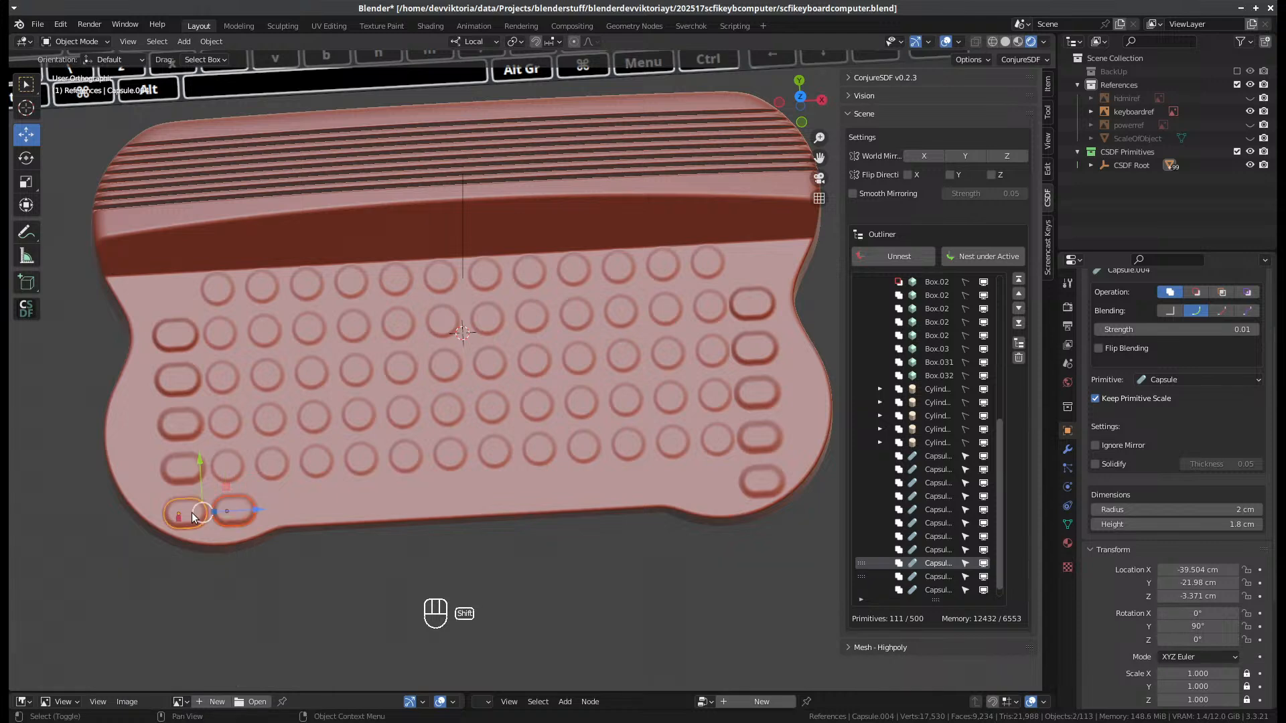
pyautogui.press('g')
pyautogui.press('y')
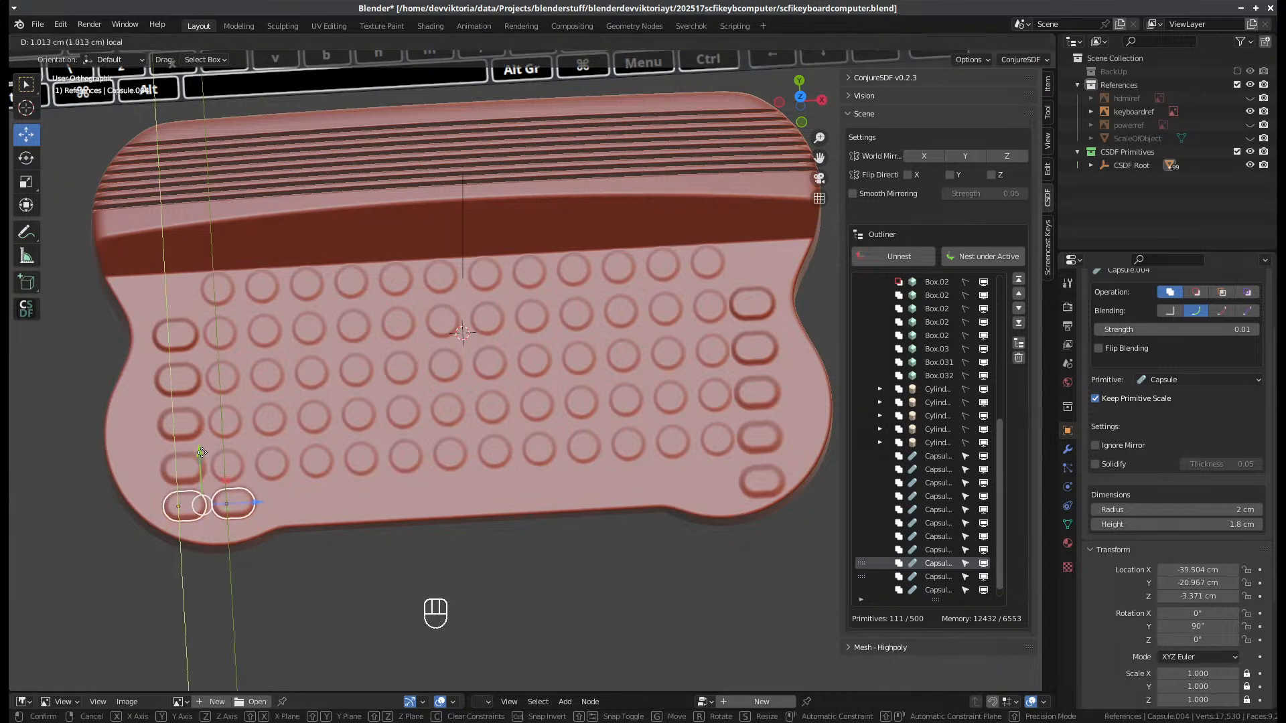
pyautogui.click(201, 453)
pyautogui.hotkey('ctrl', 'z')
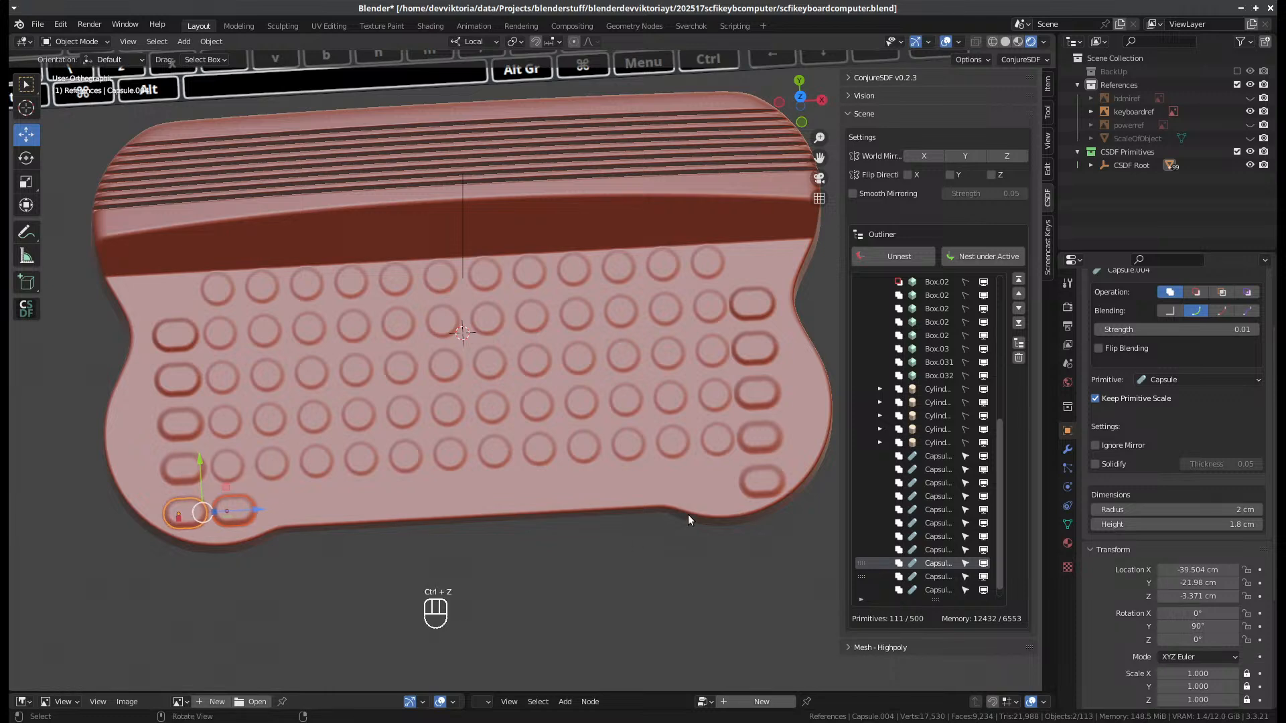
# - Add the front capsule at the opposite end and move all three bottom-row capsules about 0.568 cm along local Y
pyautogui.keyDown('shift'); pyautogui.click(754, 481); pyautogui.keyUp('shift')
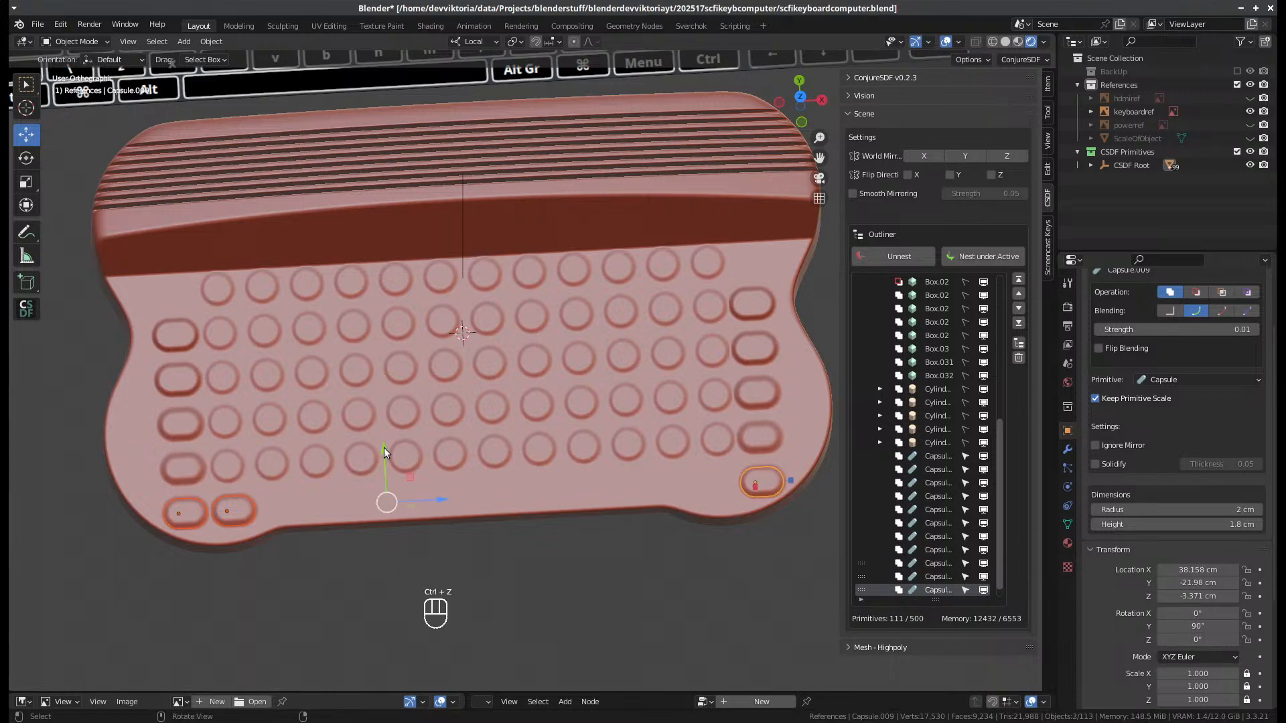
pyautogui.press('g')
pyautogui.press('y')
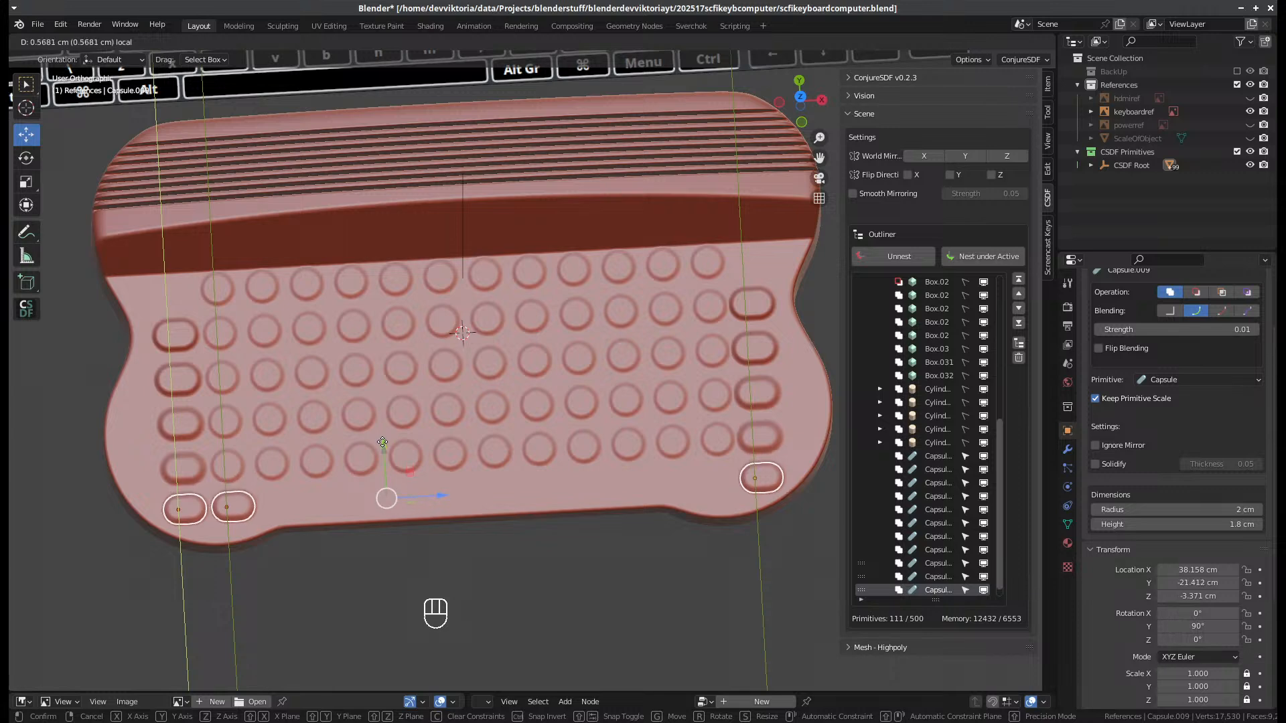
pyautogui.click(382, 442)
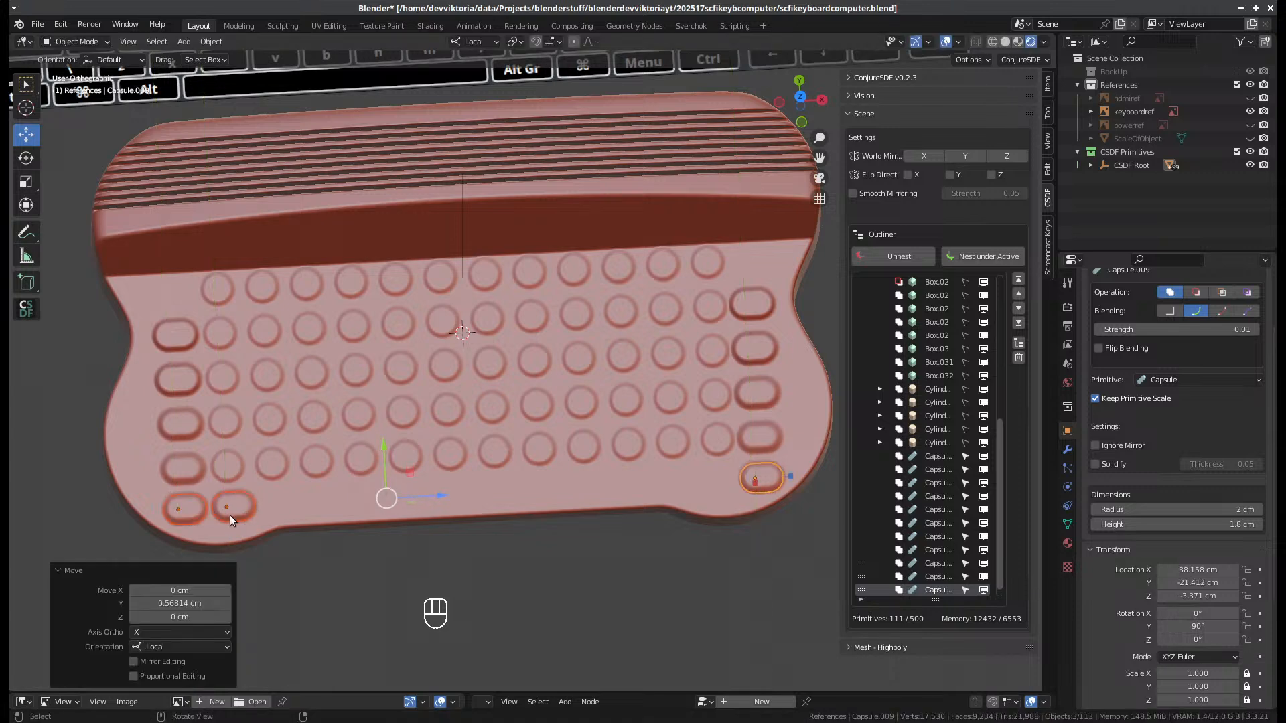
# - Duplicate the second bottom-row capsule about 6.92 cm along its local Z as the row's third key
pyautogui.click(244, 505)
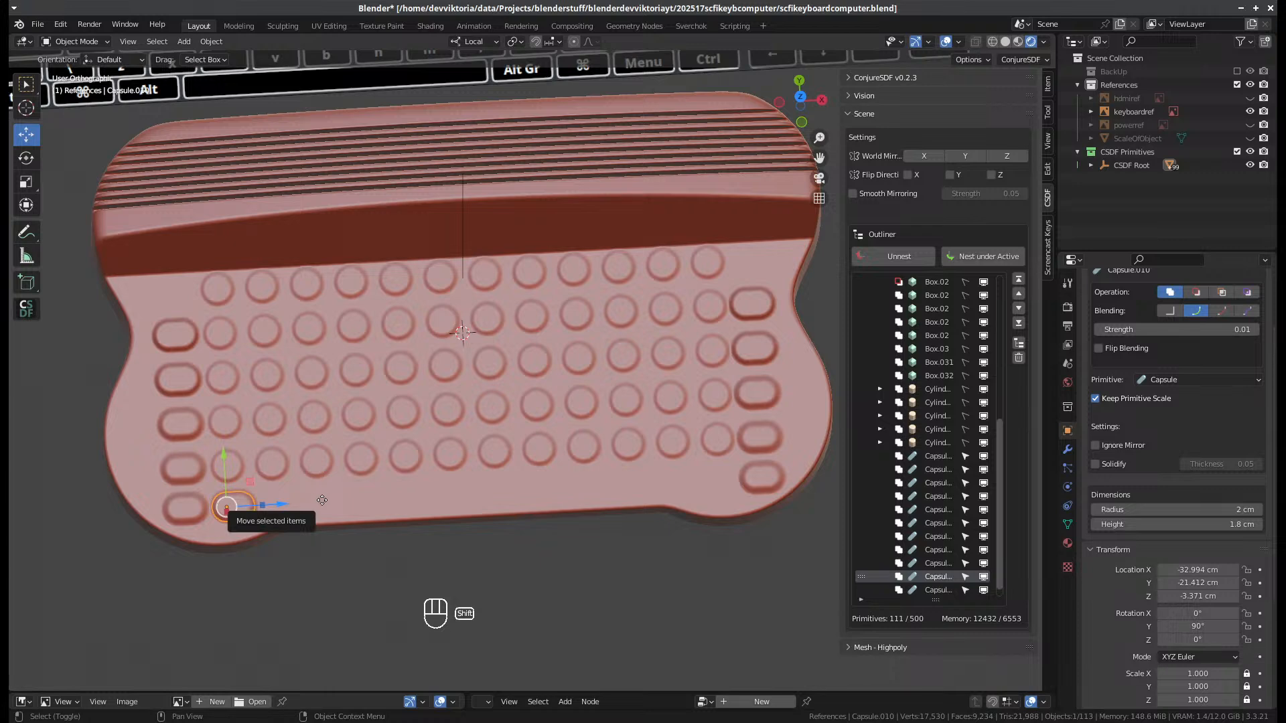
pyautogui.hotkey('shift', 'd')
pyautogui.press('z')
pyautogui.press('z')
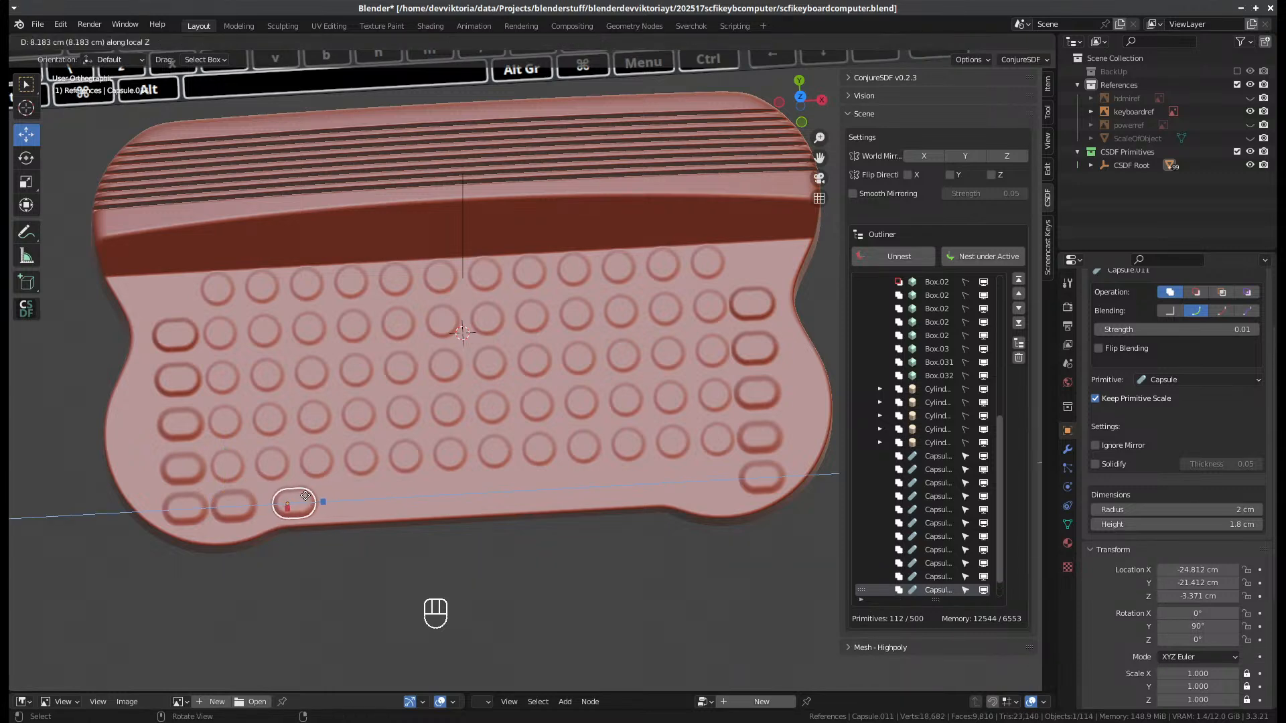
pyautogui.click(299, 495)
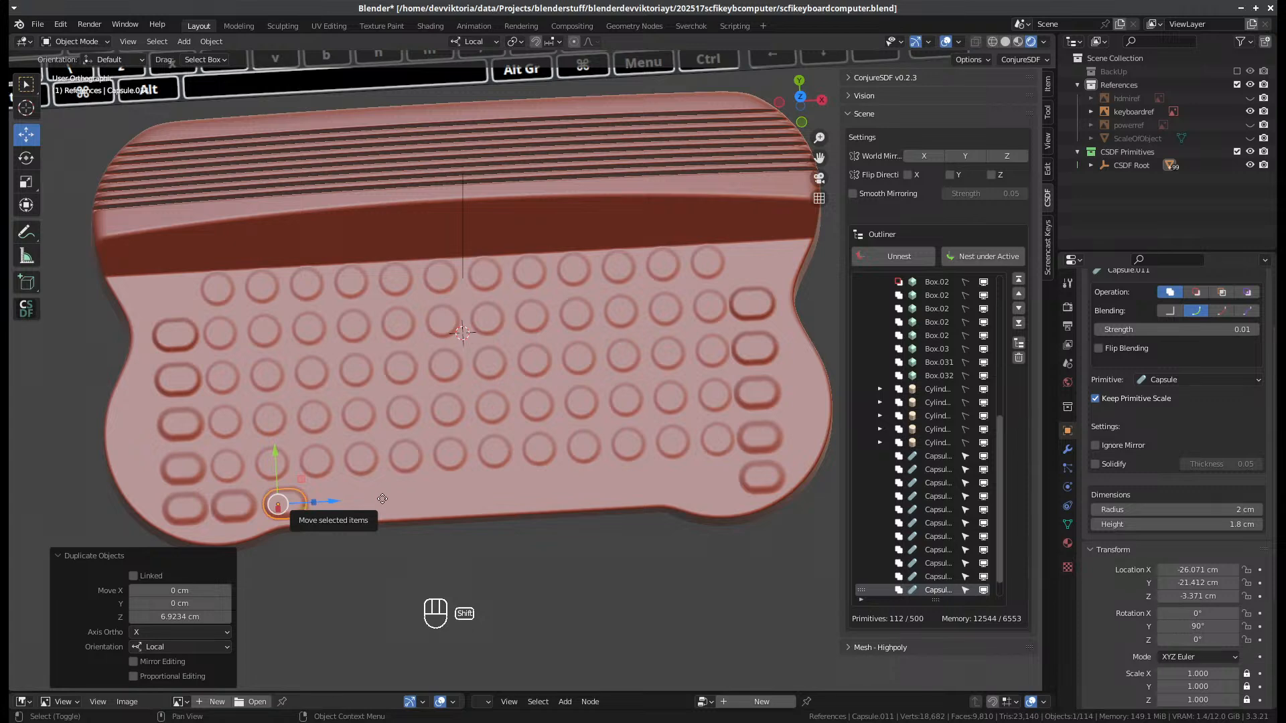
# - Duplicate the third bottom-row capsule about 7.54 cm along its local Z as the fourth key
pyautogui.hotkey('shift', 'd')
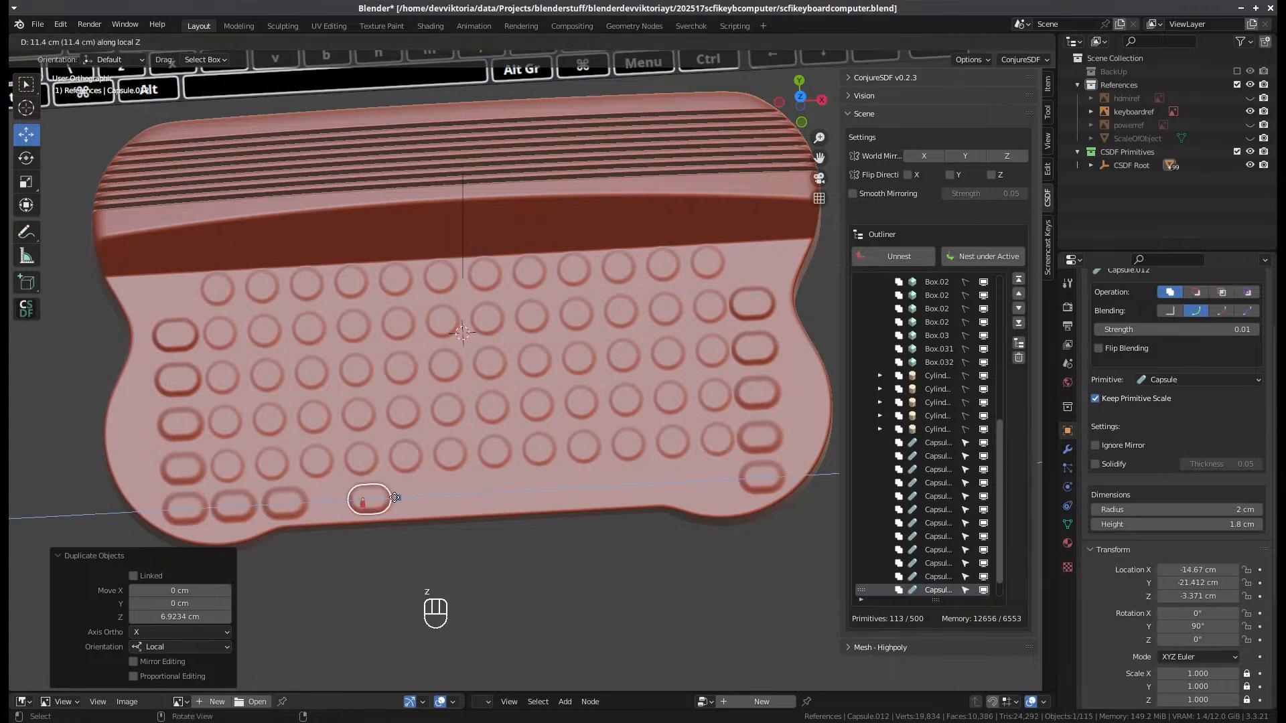
pyautogui.press('z')
pyautogui.press('z')
pyautogui.click(366, 497)
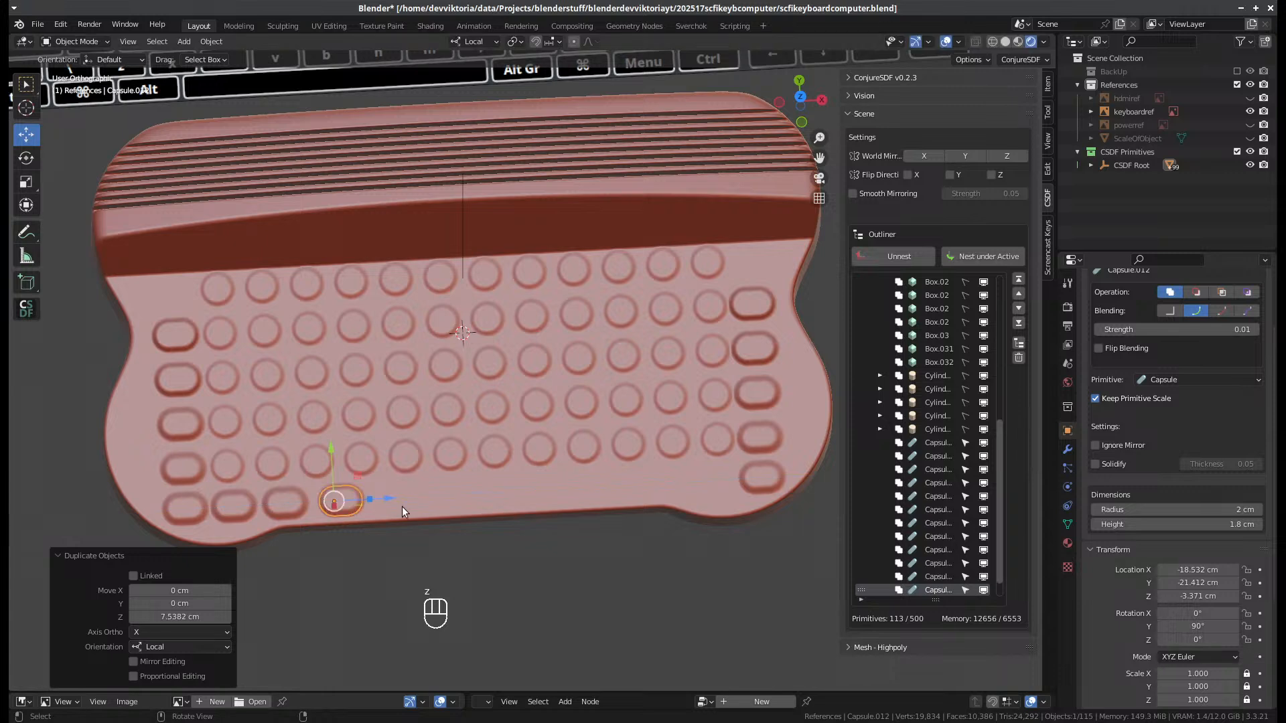
# - Duplicate the bottom-row capsule at the positive X end, Capsule.009, about -7.14 cm along its local Z
pyautogui.click(758, 480)
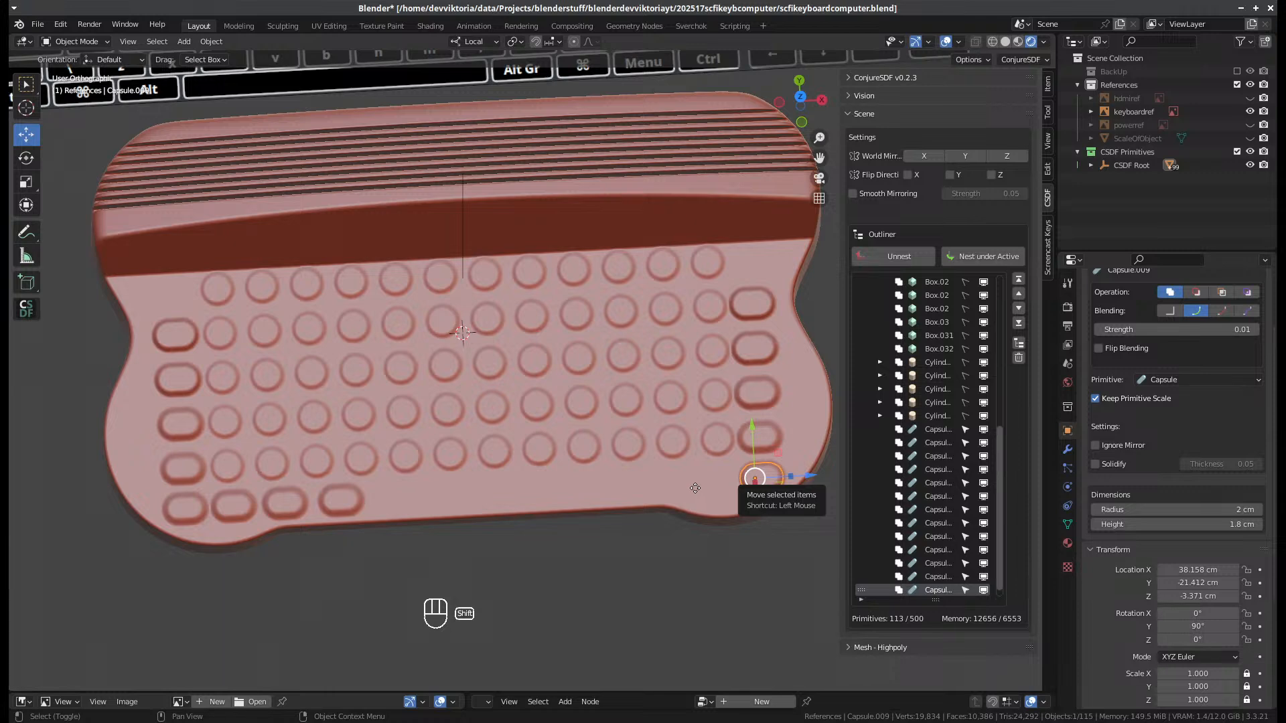
pyautogui.hotkey('shift', 'd')
pyautogui.press('z')
pyautogui.press('z')
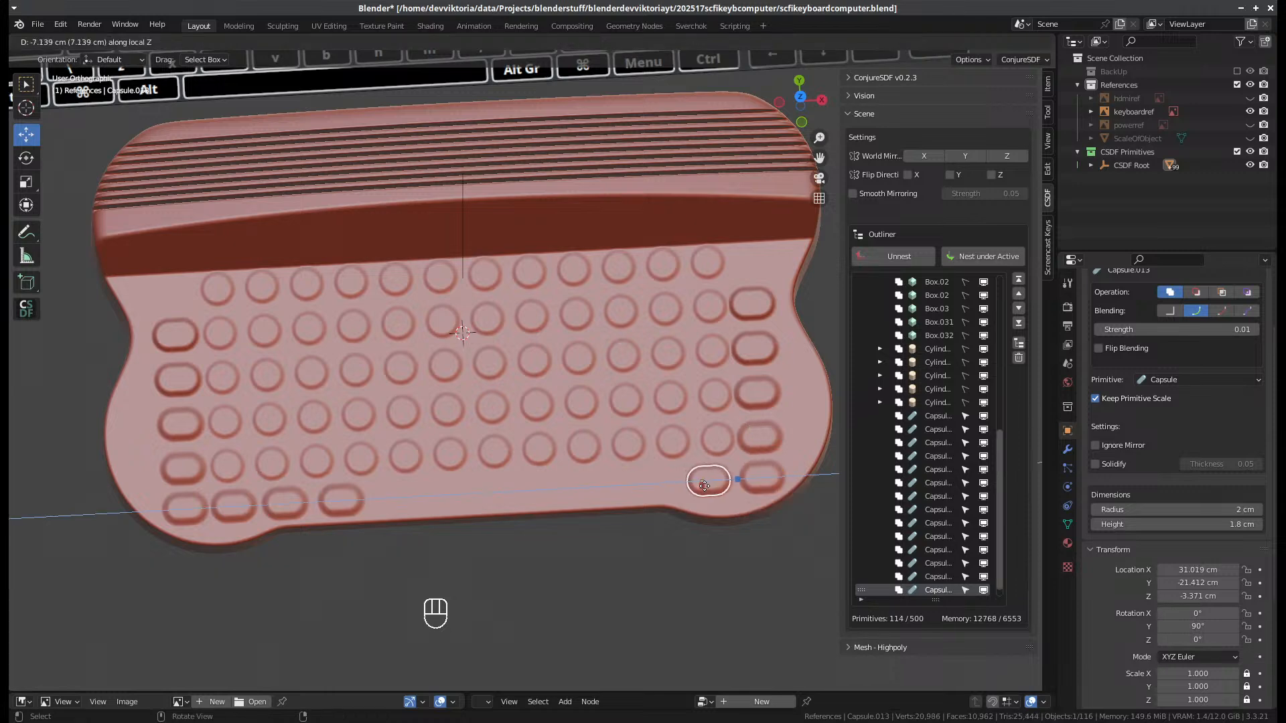
pyautogui.click(704, 490)
pyautogui.scroll(-1, 682, 367)
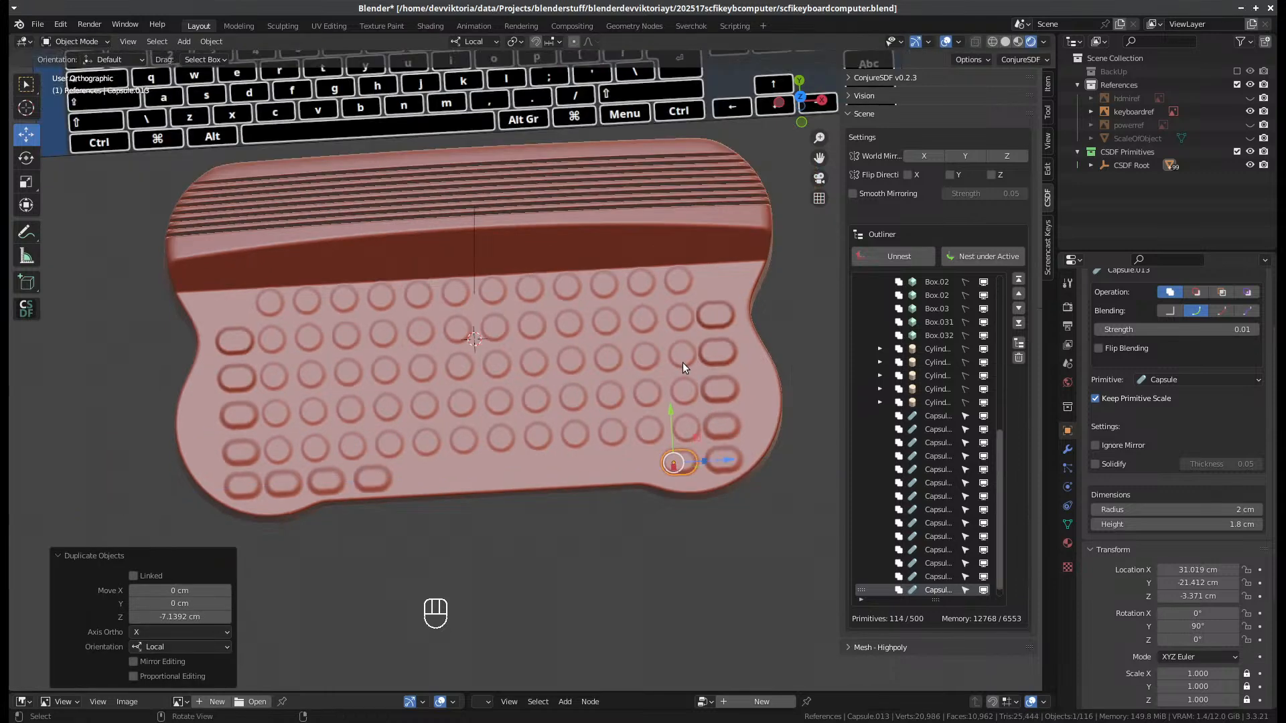
# - Duplicate the innermost capsule key at the bottom row's positive X end about -7.52 cm along its local Z
pyautogui.hotkey('shift', 'd')
pyautogui.press('z')
pyautogui.press('z')
pyautogui.click(623, 472)
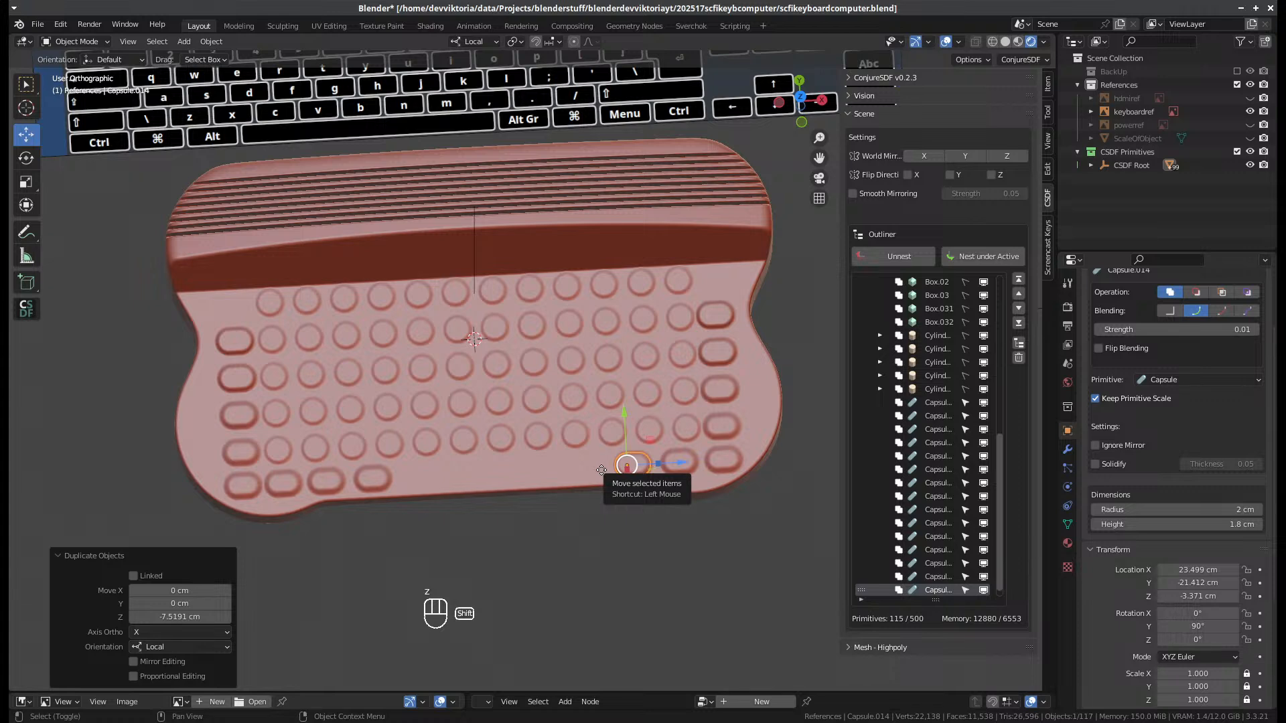
# - Duplicate the newly placed bottom-row capsule about -7.22 cm along its local Z as the fourth key from the positive X end
pyautogui.hotkey('shift', 'd')
pyautogui.press('z')
pyautogui.press('z')
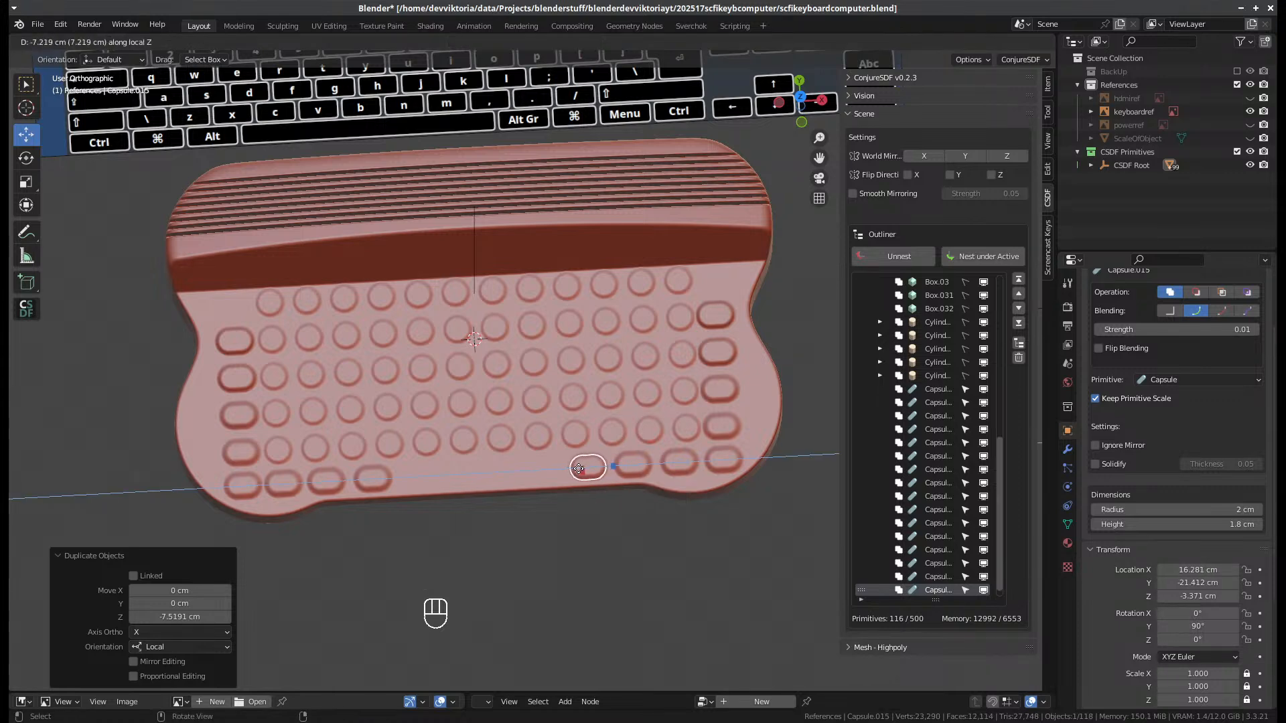
pyautogui.click(580, 469)
# - Stretch the innermost bottom-row capsule on the negative X side, Capsule.012, to a height of 30 cm as the spacebar
pyautogui.click(370, 476)
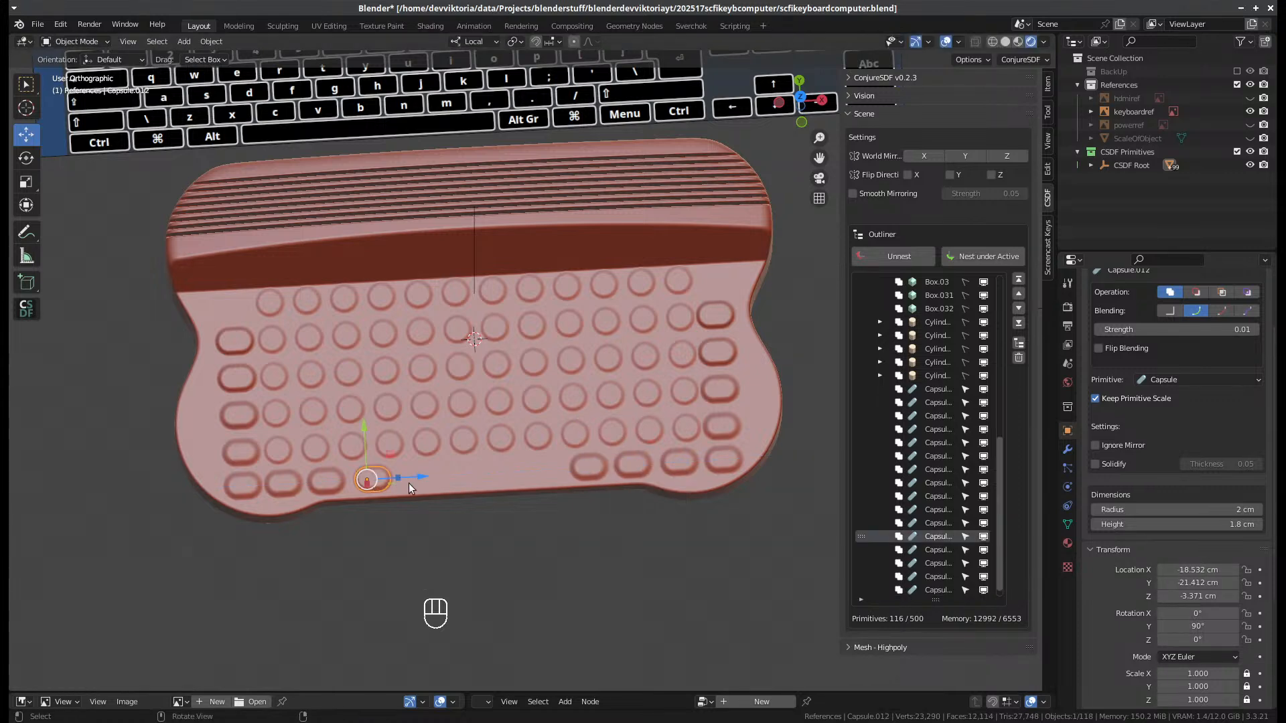
pyautogui.moveTo(399, 476); pyautogui.dragTo(875, 428)
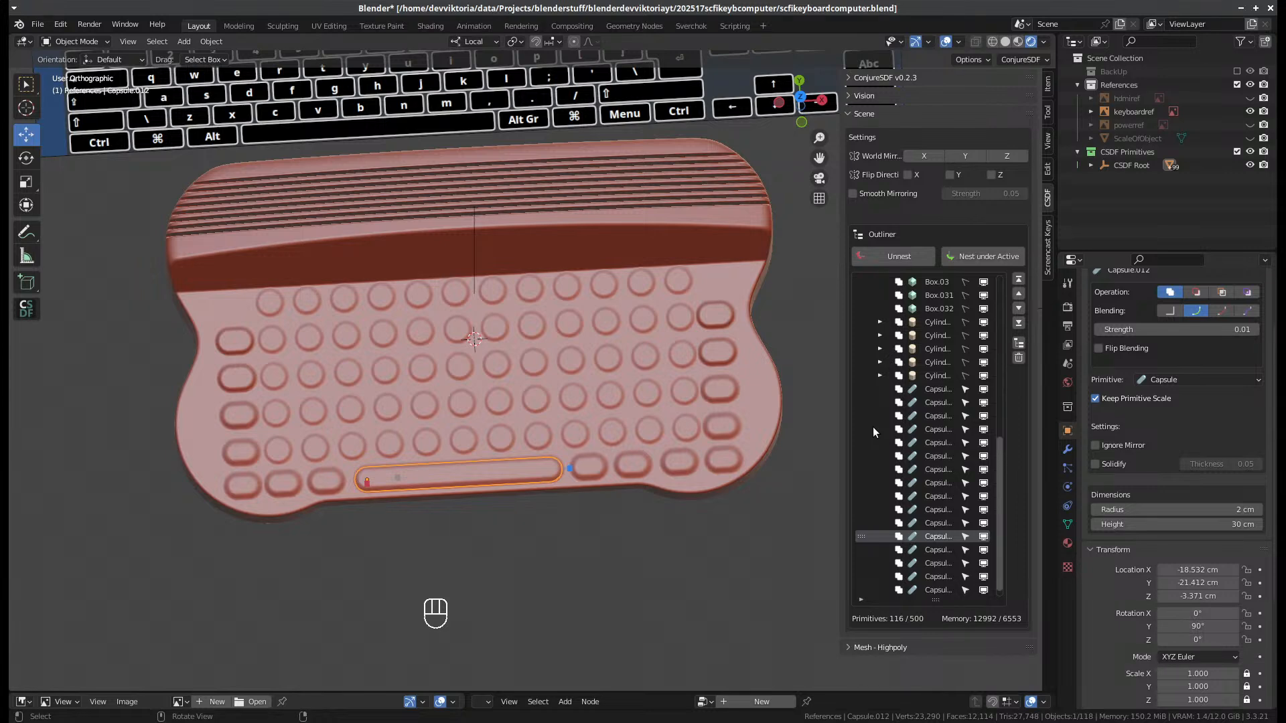
pyautogui.moveTo(651, 497); pyautogui.dragTo(550, 467, button='middle')
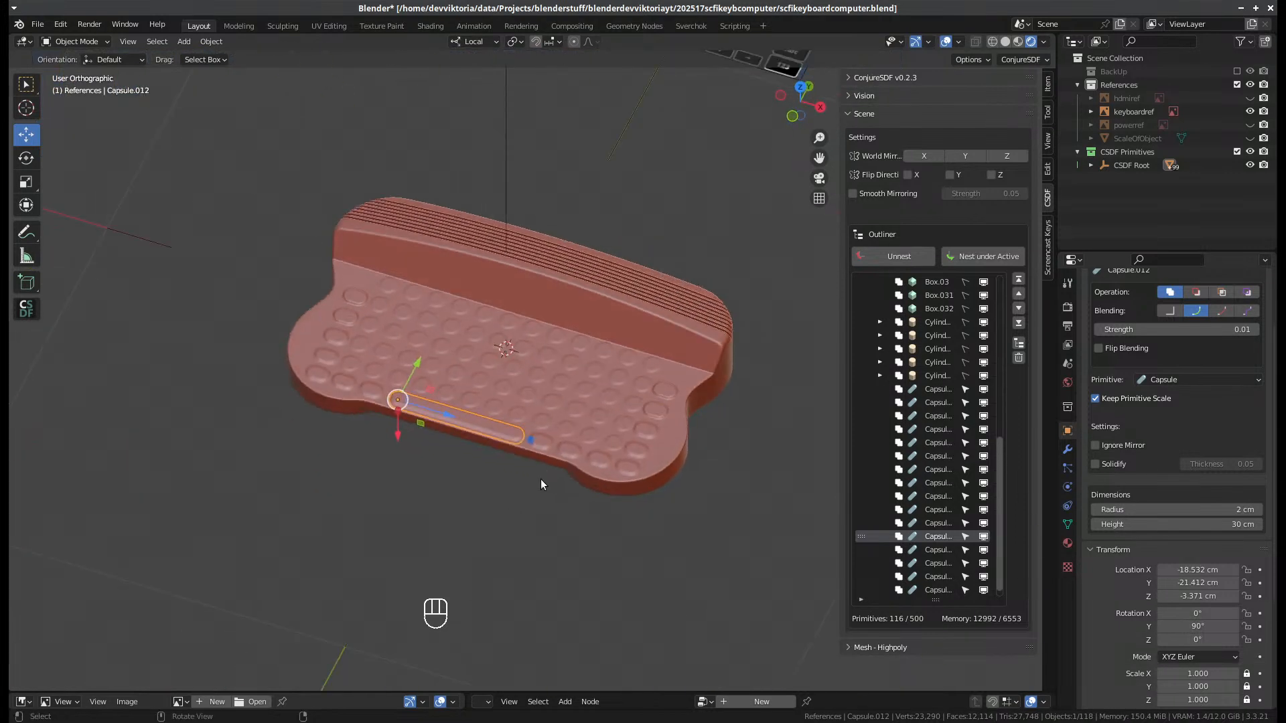
# - Select the subtractive box above the keys, Box.033, and move it about -0.112 cm along its local Z
pyautogui.moveTo(517, 556); pyautogui.dragTo(668, 455, button='middle')
pyautogui.scroll(-1, 973, 524)
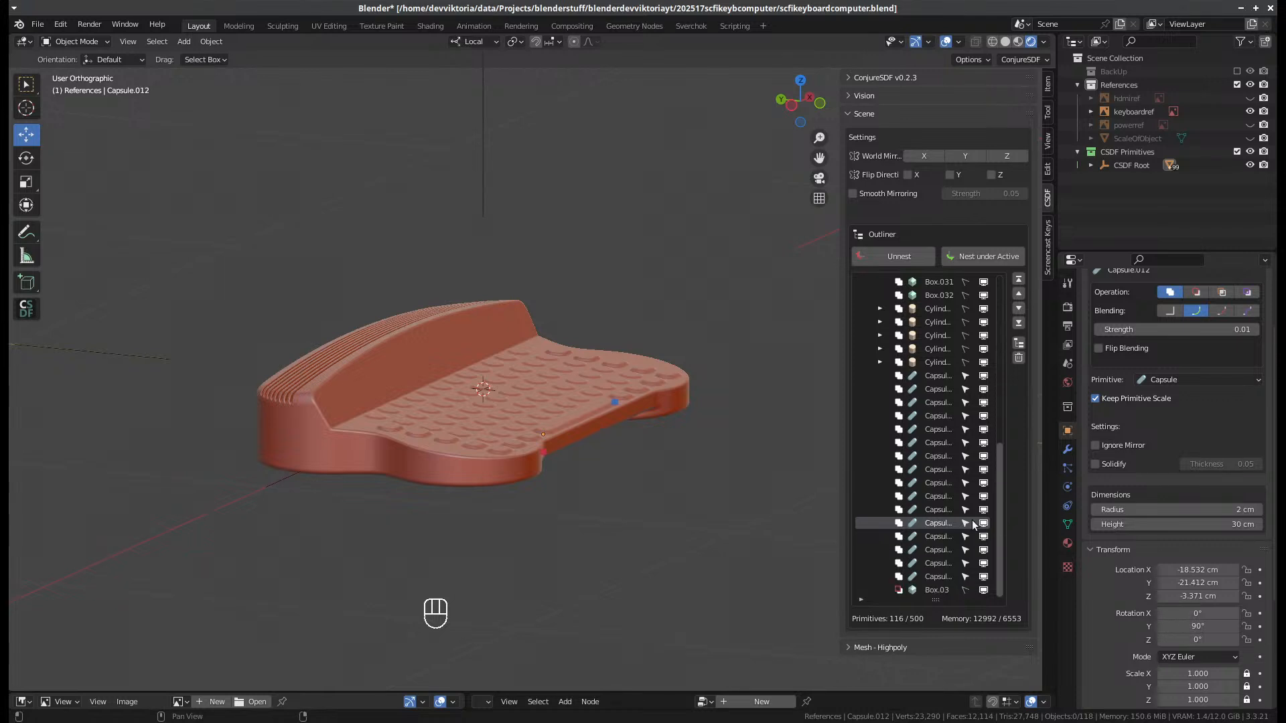
pyautogui.click(934, 590)
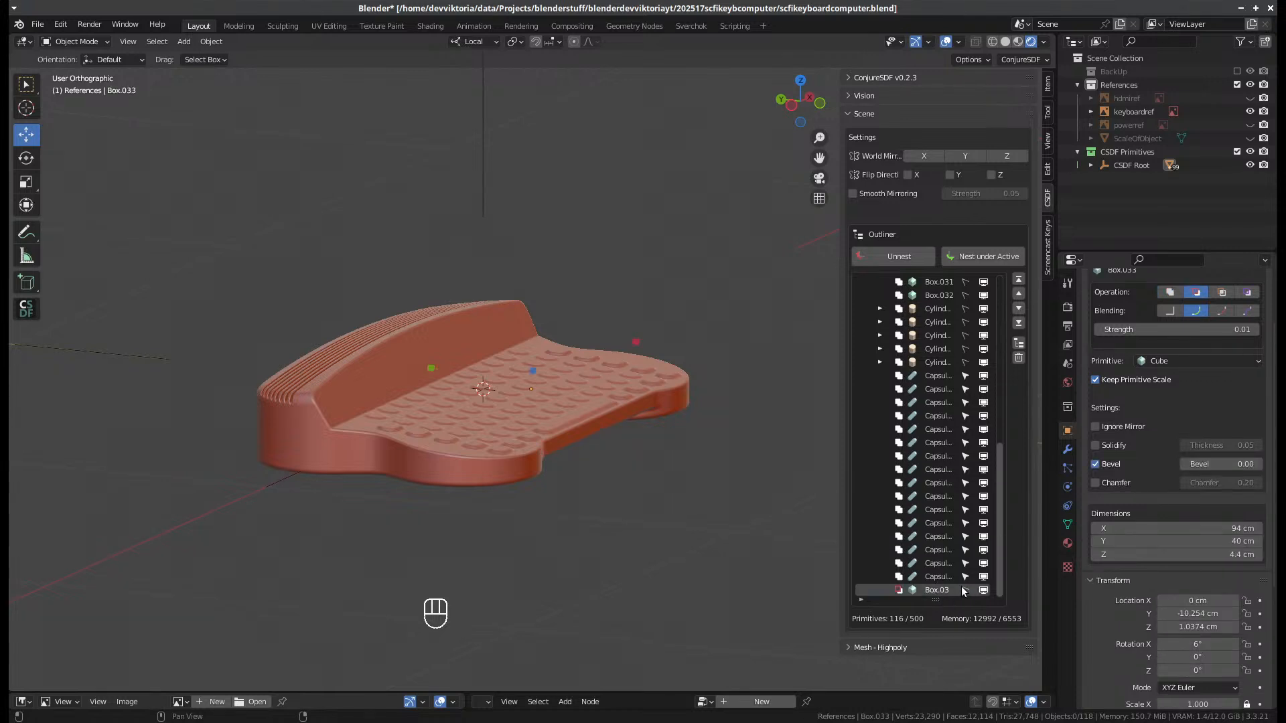
pyautogui.scroll(3, 562, 380)
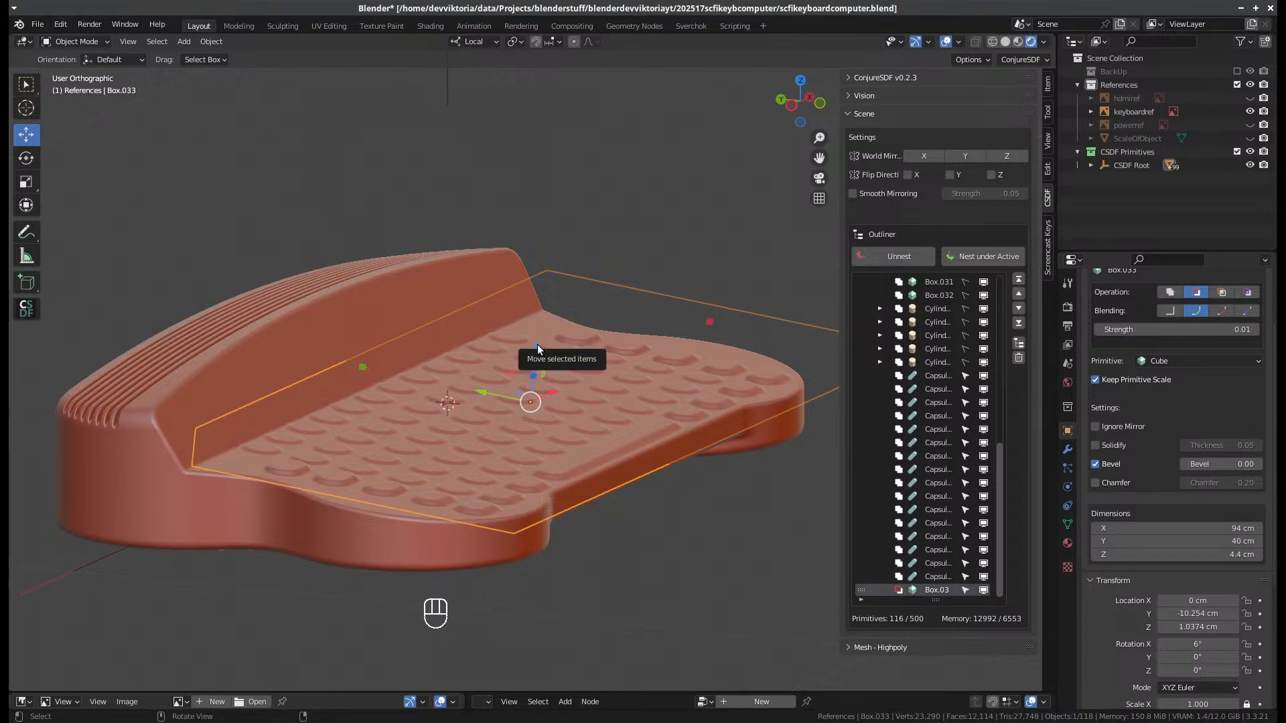
pyautogui.moveTo(538, 348)
pyautogui.mouseDown()
pyautogui.moveTo(532, 378)
pyautogui.moveTo(546, 339)
pyautogui.mouseUp()
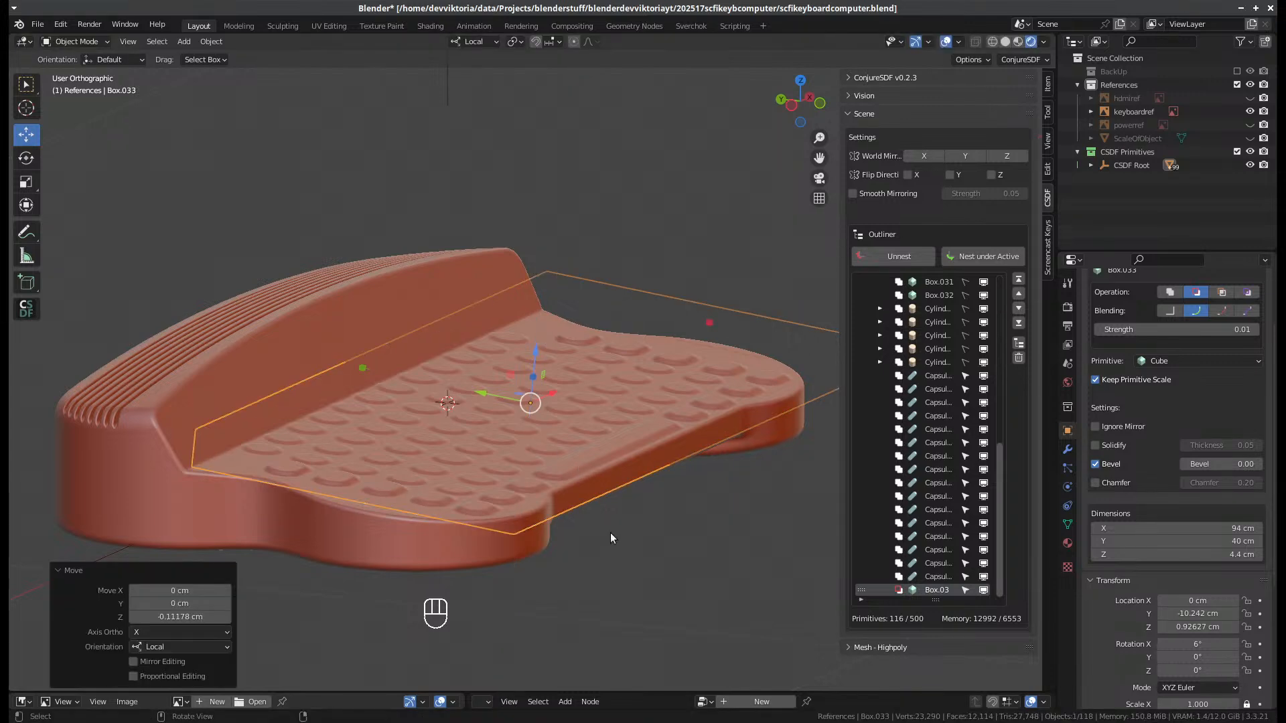
pyautogui.moveTo(610, 533)
pyautogui.mouseDown(button='middle')
pyautogui.moveTo(456, 530)
pyautogui.moveTo(455, 585)
pyautogui.moveTo(465, 600)
pyautogui.moveTo(469, 576)
pyautogui.moveTo(597, 479)
pyautogui.moveTo(604, 527)
pyautogui.mouseUp(button='middle')
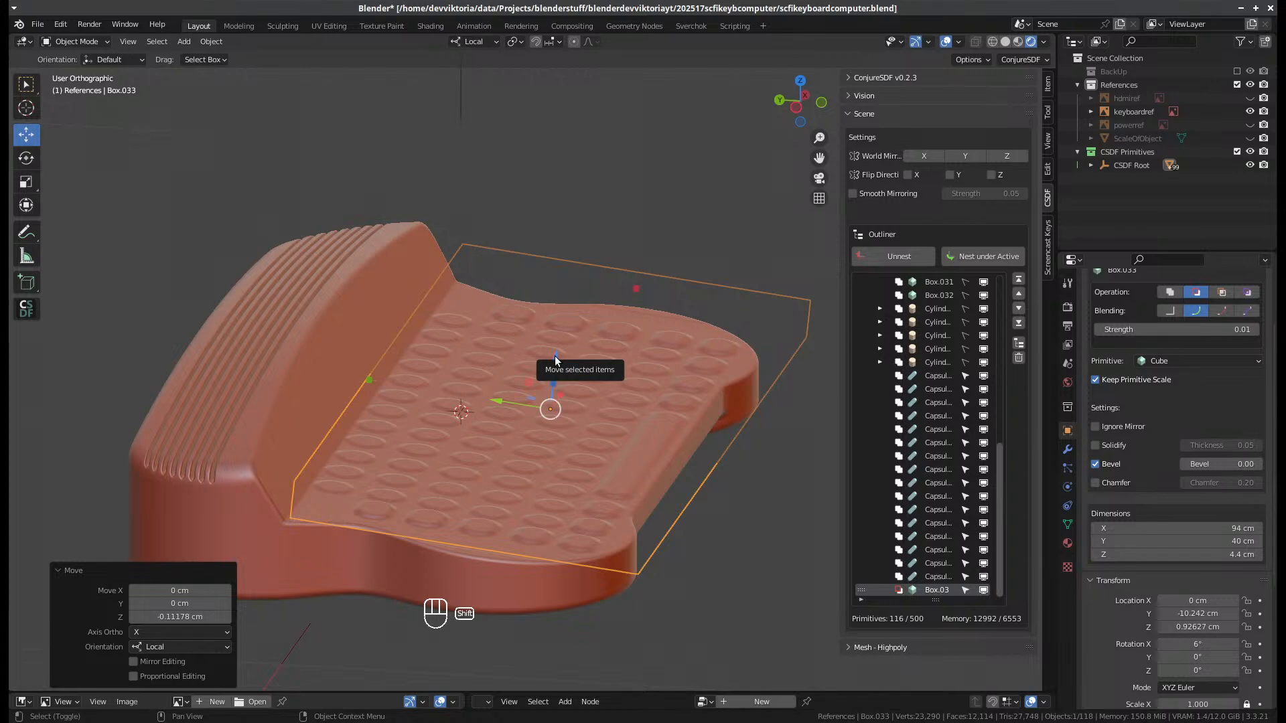
pyautogui.keyDown('shift'); pyautogui.moveTo(554, 356); pyautogui.dragTo(554, 362); pyautogui.keyUp('shift')
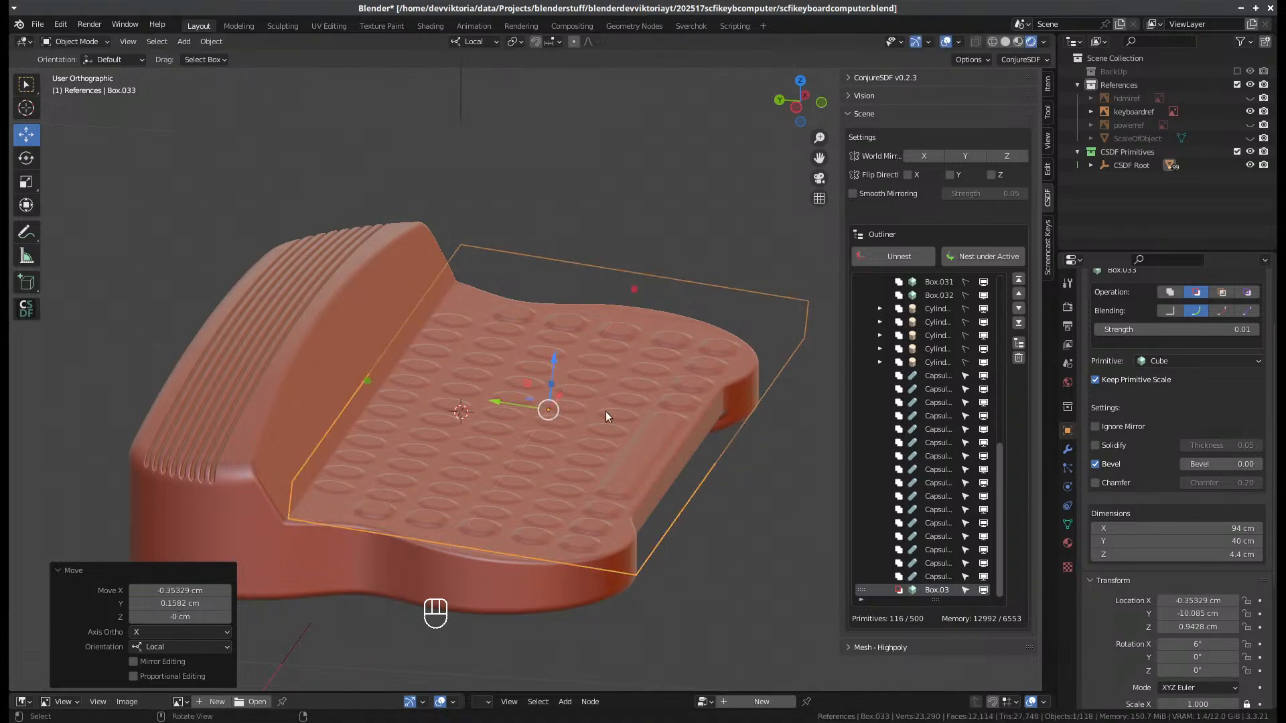
pyautogui.hotkey('ctrl', 'z')
pyautogui.scroll(2, 580, 391)
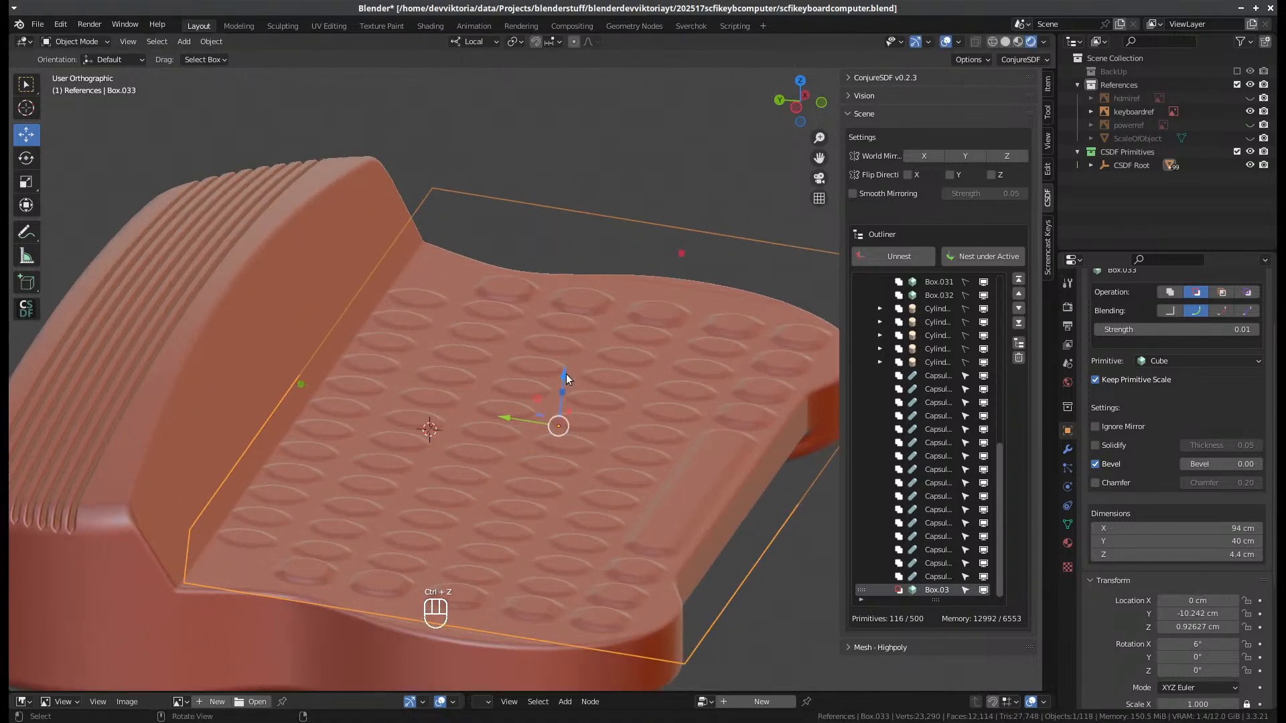
pyautogui.keyDown('shift'); pyautogui.moveTo(565, 379); pyautogui.dragTo(570, 367); pyautogui.keyUp('shift')
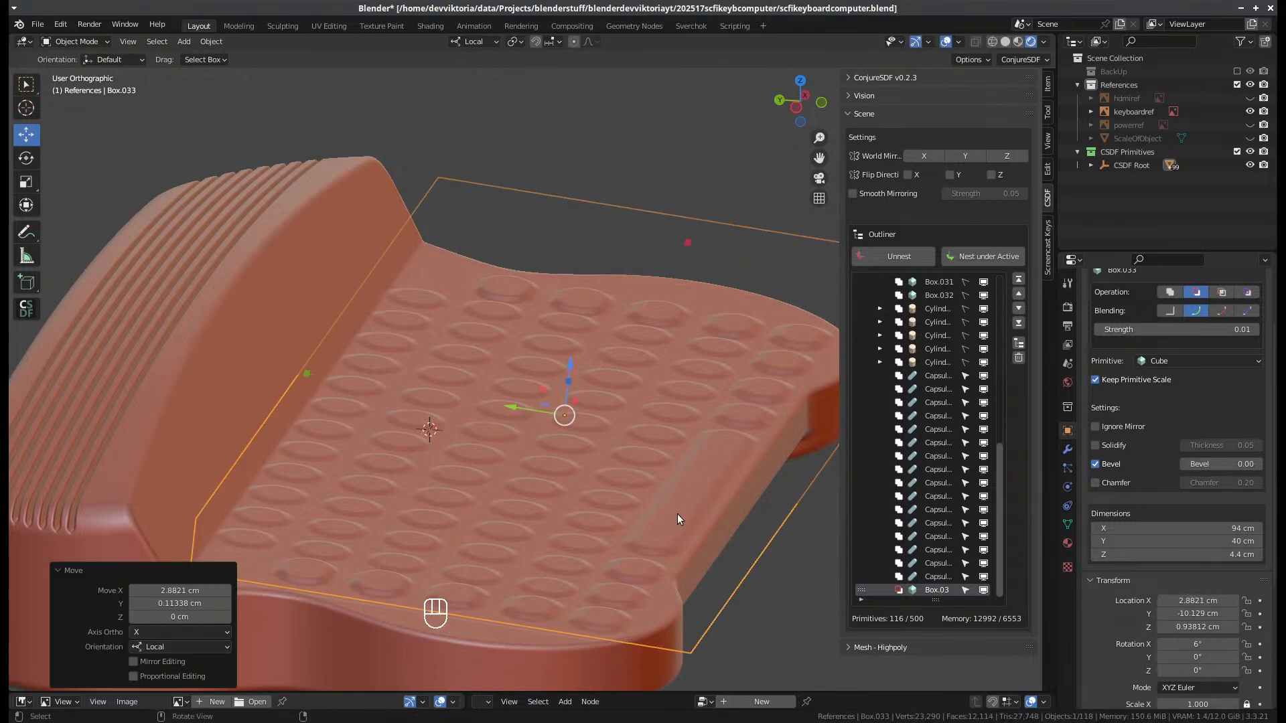
pyautogui.hotkey('ctrl', 'z')
# - Lower the subtractive box Box.033 about 0.209 cm along its local Z
pyautogui.scroll(-3, 675, 472)
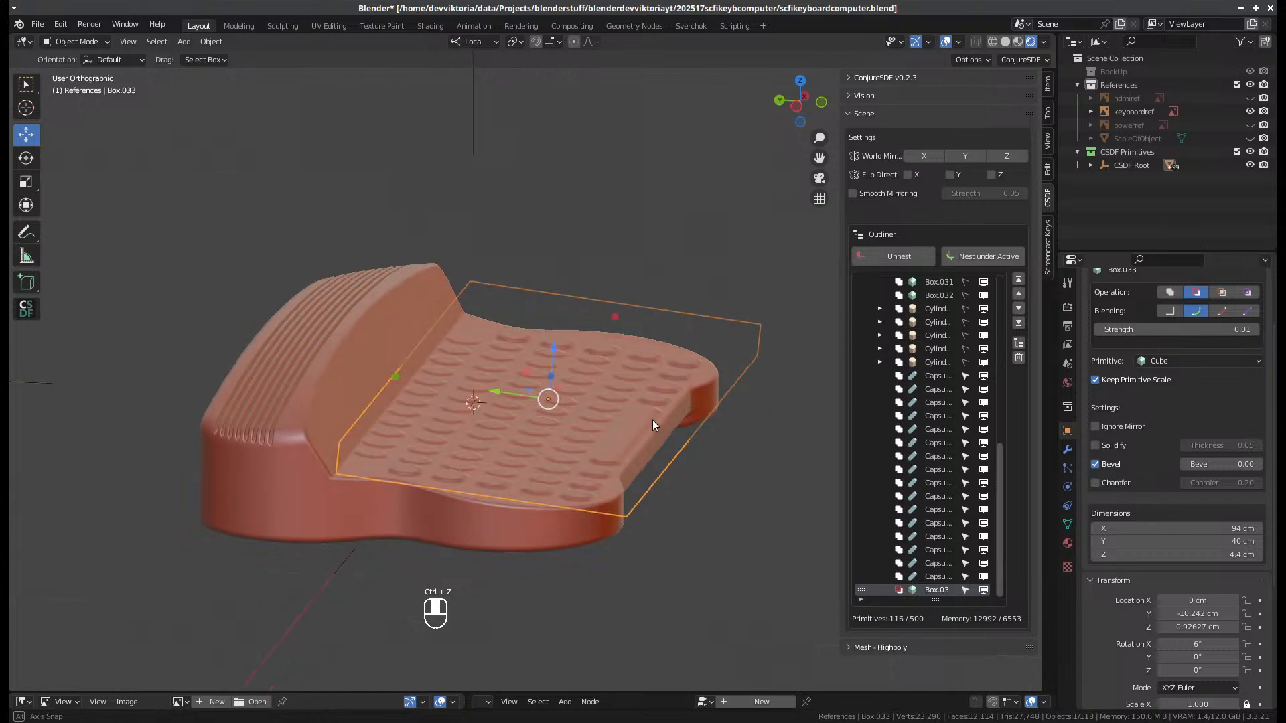
pyautogui.press('g')
pyautogui.press('z')
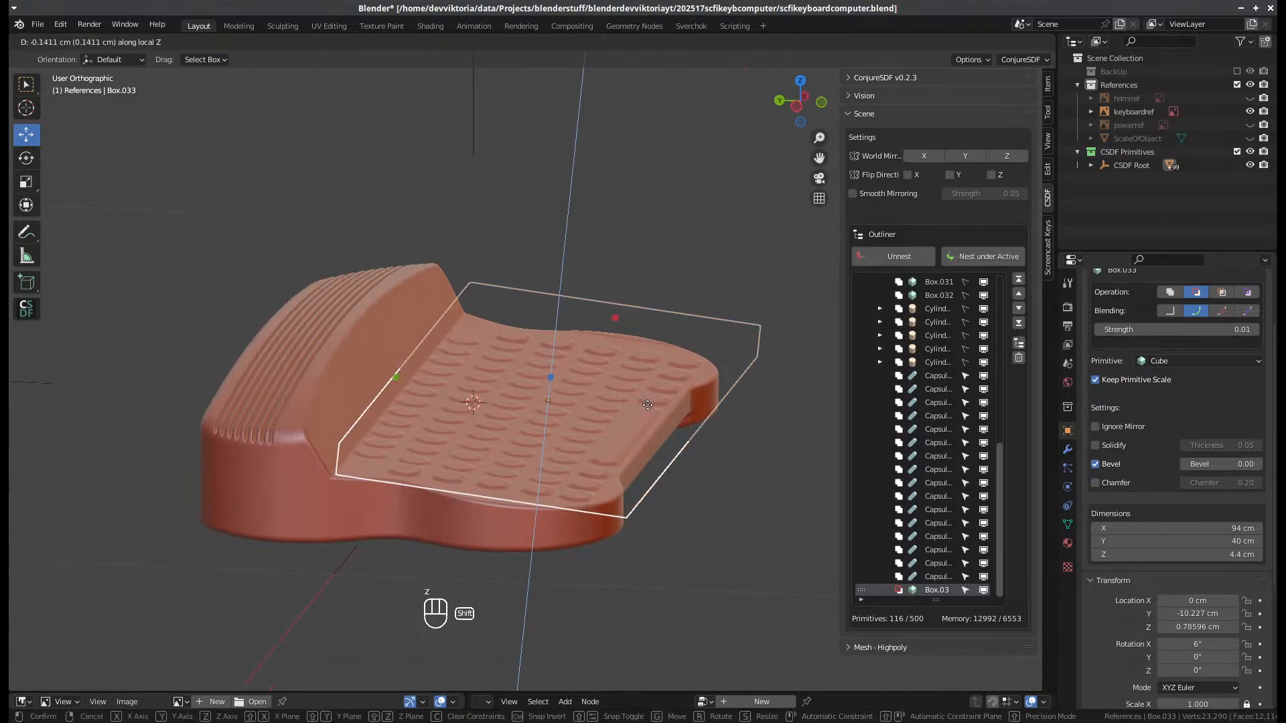
pyautogui.click(644, 408)
pyautogui.scroll(2, 540, 525)
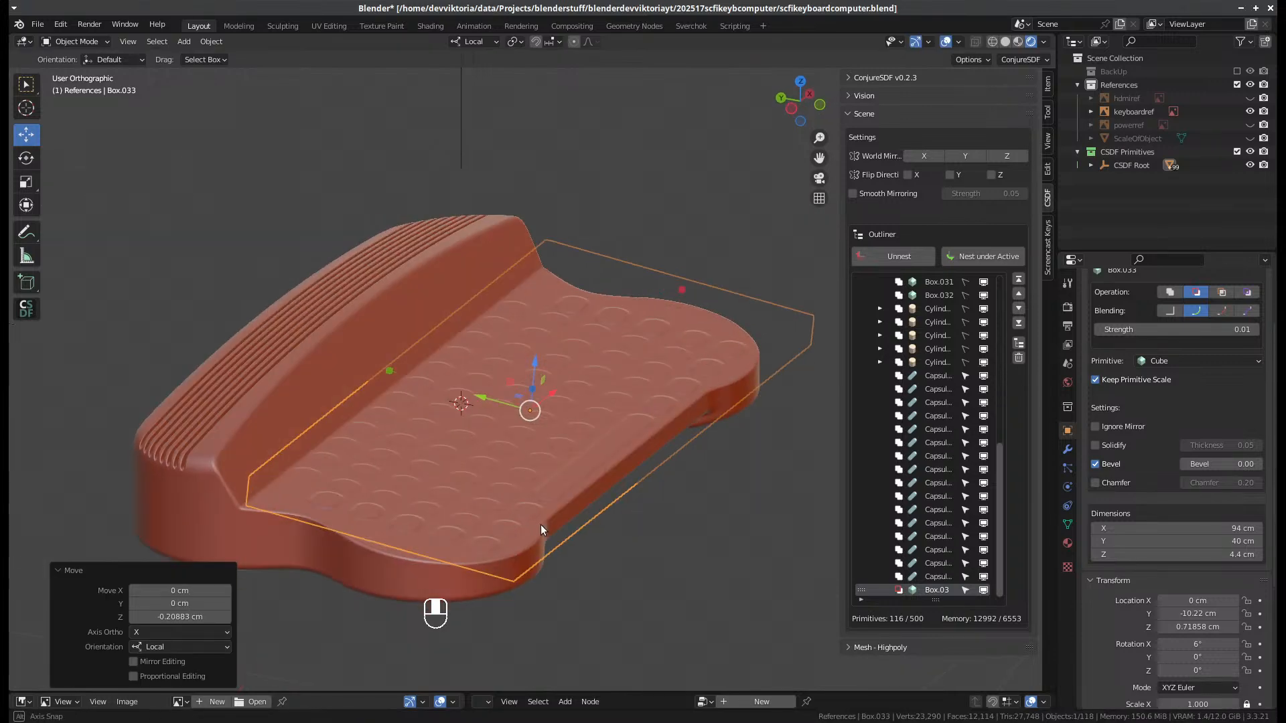
# - Lower Box.033 about another 0.146 cm along its local Z, checking the key relief from the side
pyautogui.moveTo(541, 524); pyautogui.dragTo(290, 485, button='middle')
pyautogui.scroll(2, 586, 512)
pyautogui.scroll(2, 521, 492)
pyautogui.scroll(-3, 320, 490)
pyautogui.scroll(1, 486, 367)
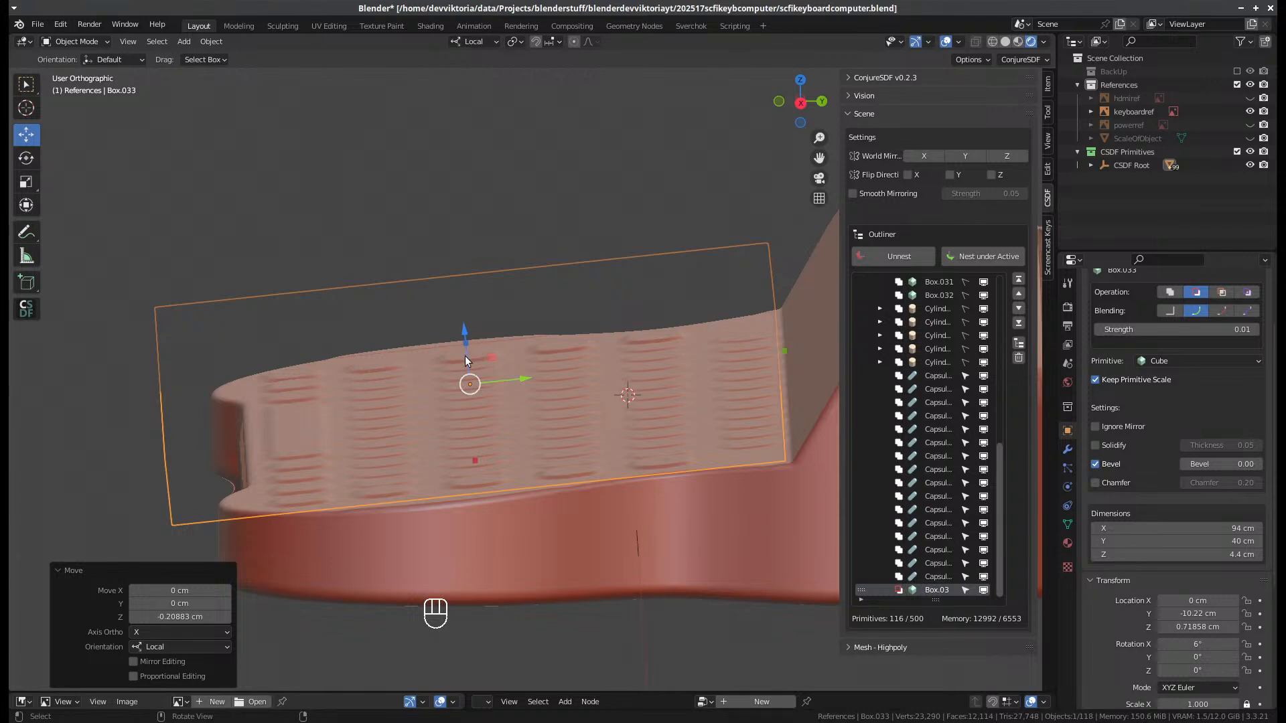
pyautogui.press('g')
pyautogui.press('z')
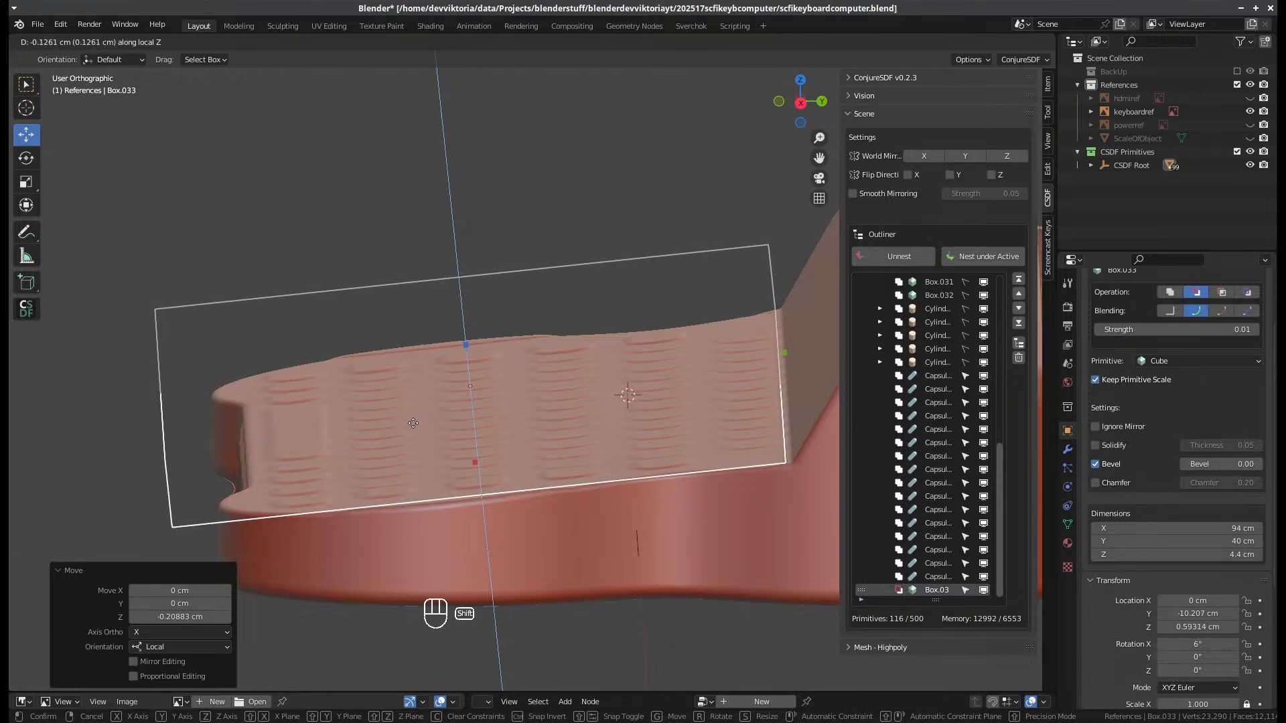
pyautogui.click(413, 423)
pyautogui.moveTo(308, 522); pyautogui.dragTo(187, 487, button='middle')
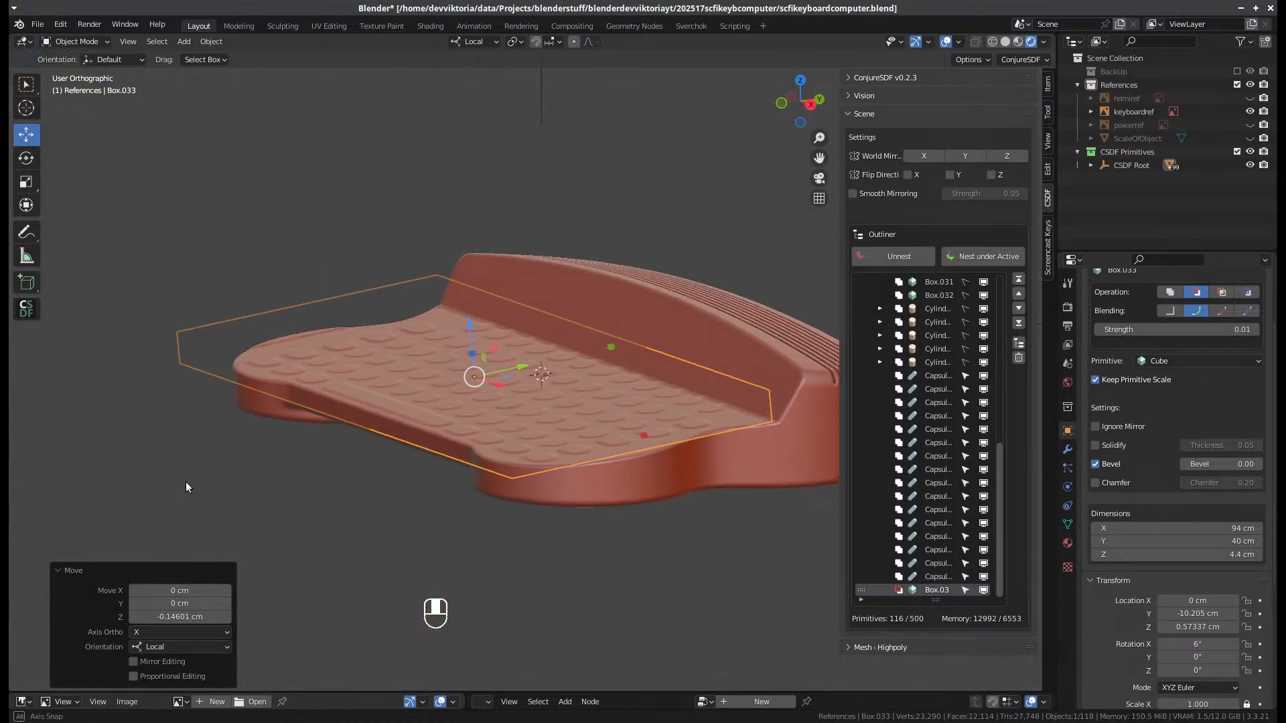
# - Raise Box.033 about 0.452 cm along its local Z so the keys protrude more from the body
pyautogui.moveTo(436, 555); pyautogui.dragTo(477, 464, button='middle')
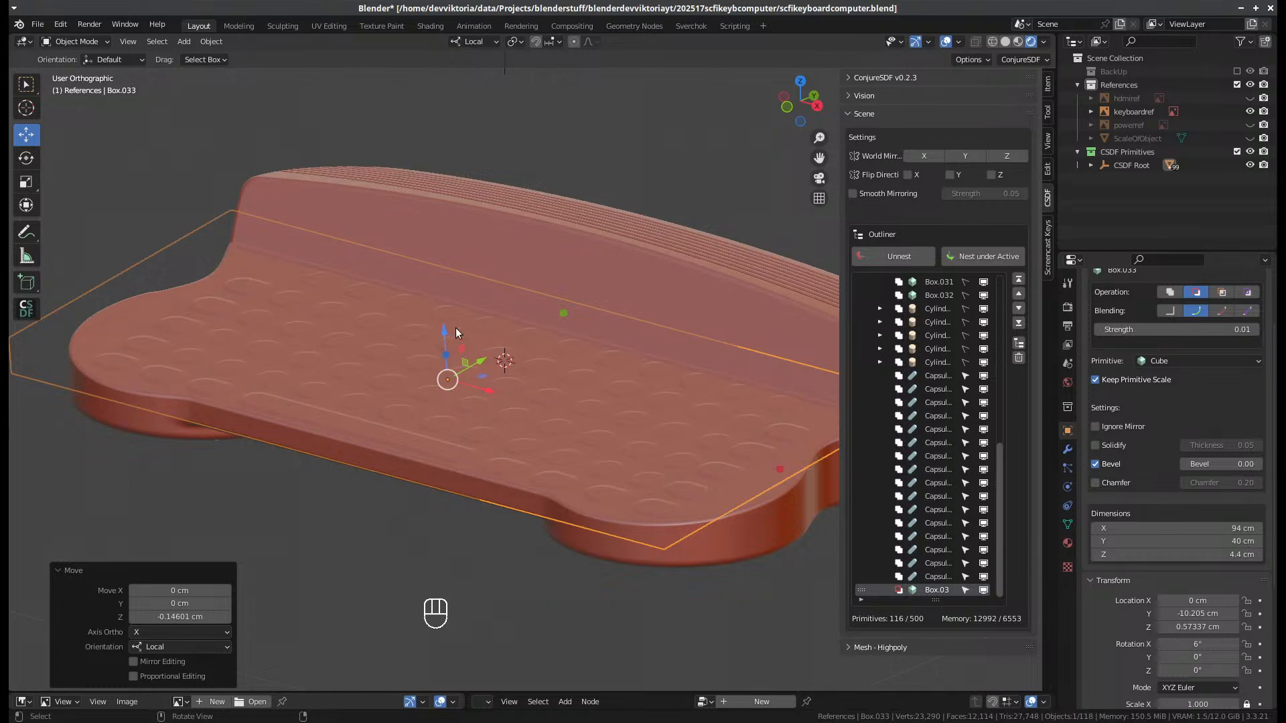
pyautogui.press('g')
pyautogui.press('z')
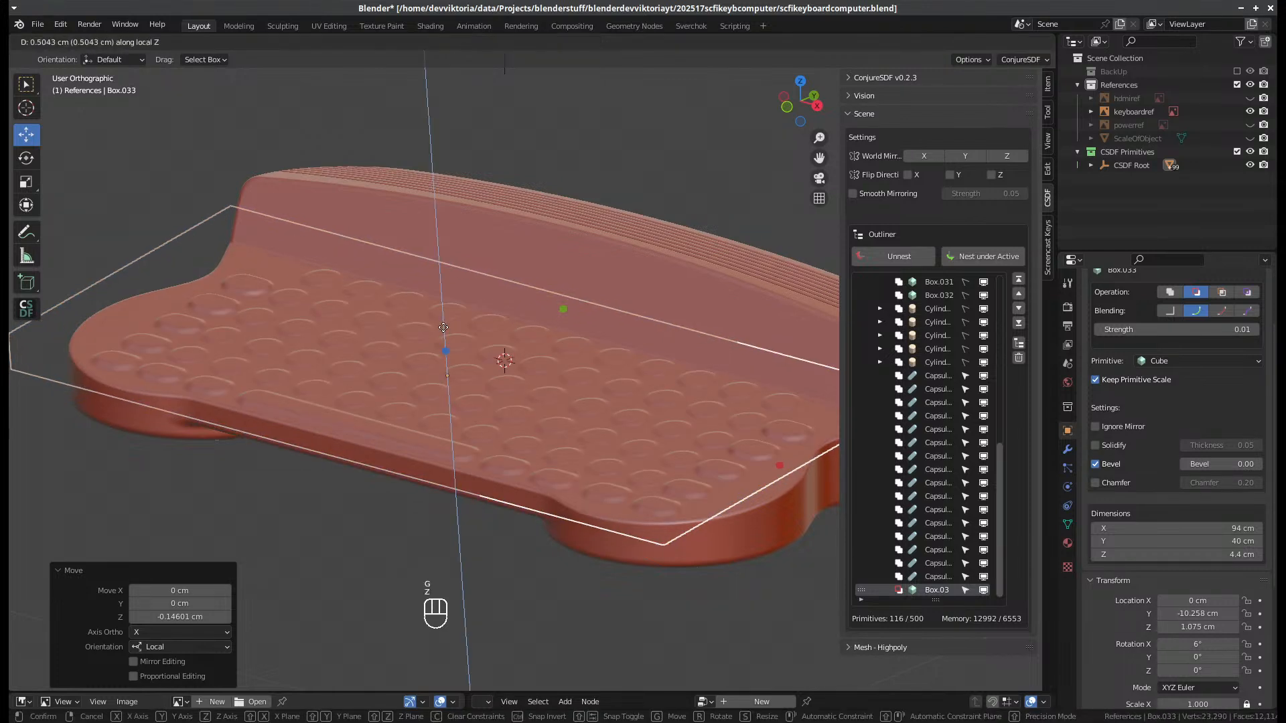
pyautogui.press('shift')
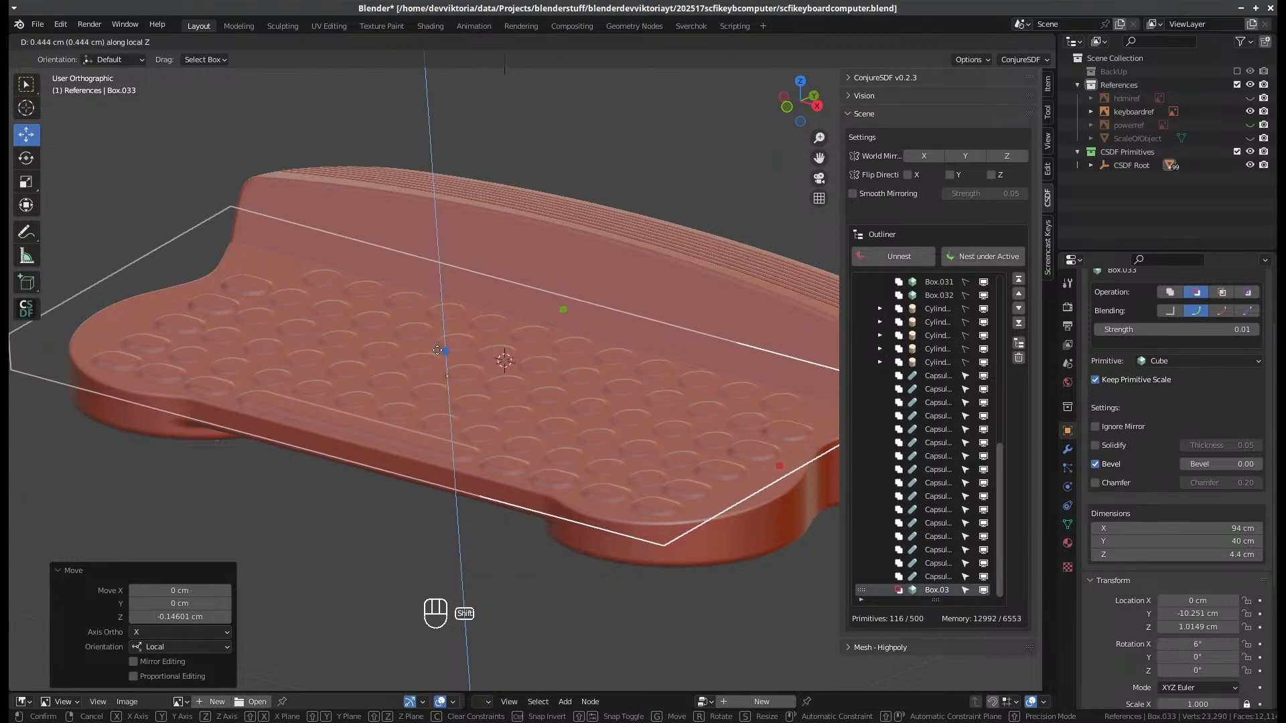
pyautogui.click(436, 348)
pyautogui.moveTo(358, 521); pyautogui.dragTo(445, 505, button='middle')
pyautogui.moveTo(482, 518); pyautogui.dragTo(511, 492, button='middle')
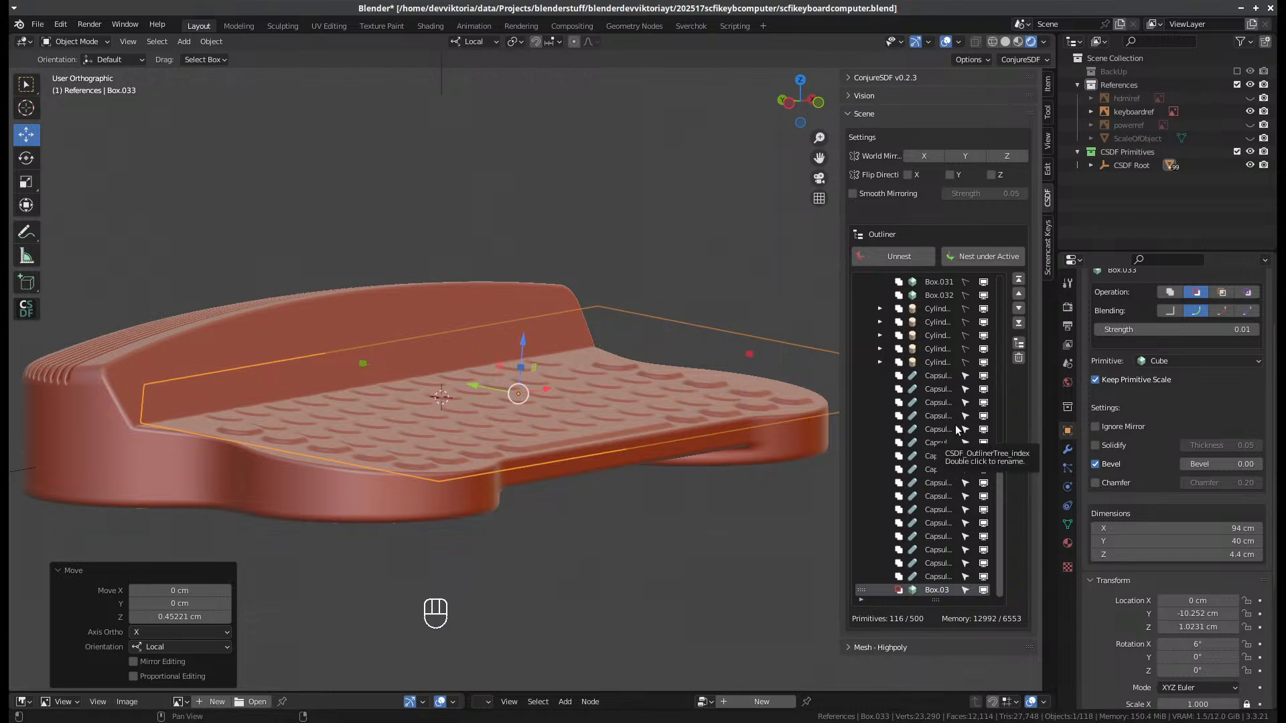
# - Save the keyboard computer file under its existing name
pyautogui.scroll(-2, 794, 475)
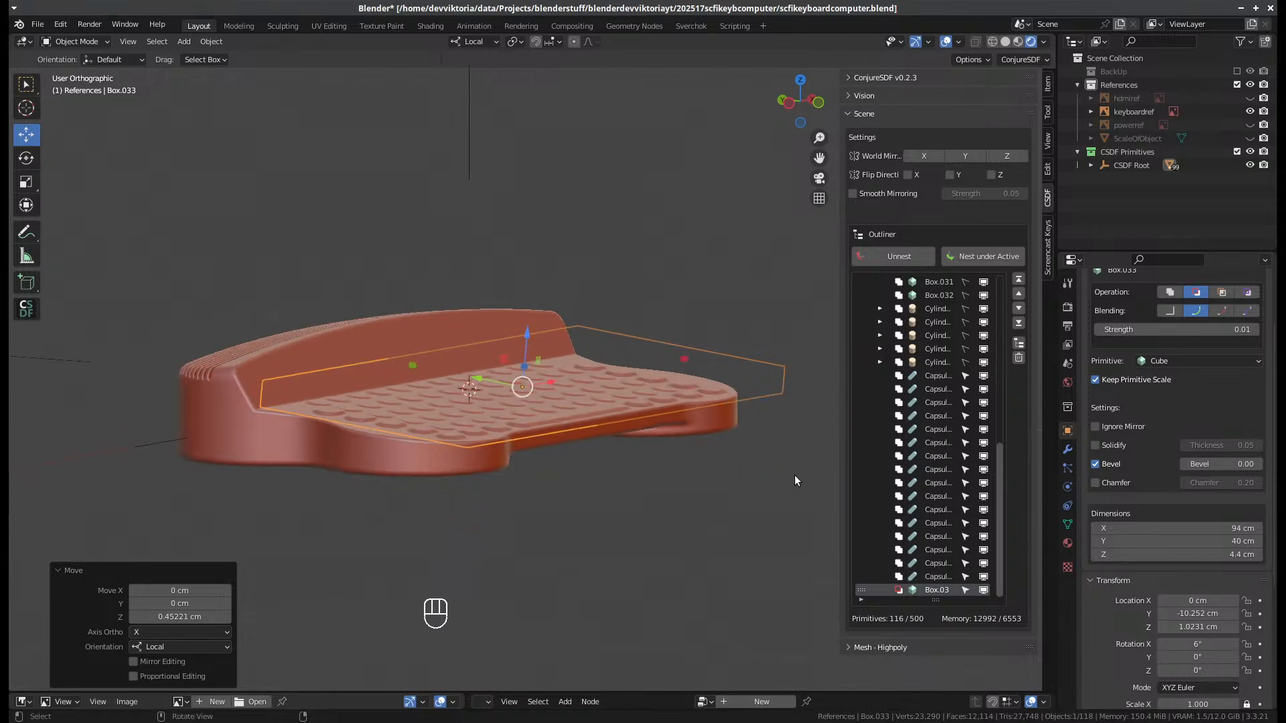
pyautogui.hotkey('ctrl', 's')
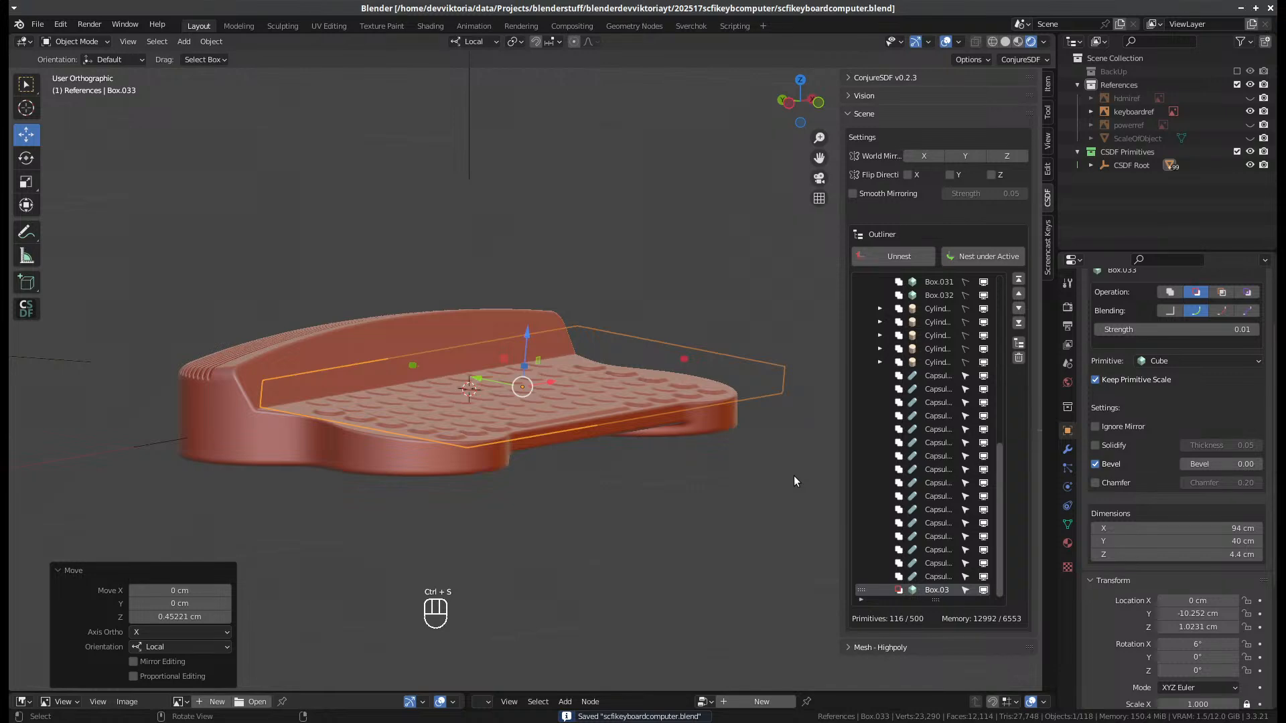
pyautogui.moveTo(390, 491); pyautogui.dragTo(195, 580, button='middle')
pyautogui.moveTo(521, 476); pyautogui.dragTo(550, 455, button='middle')
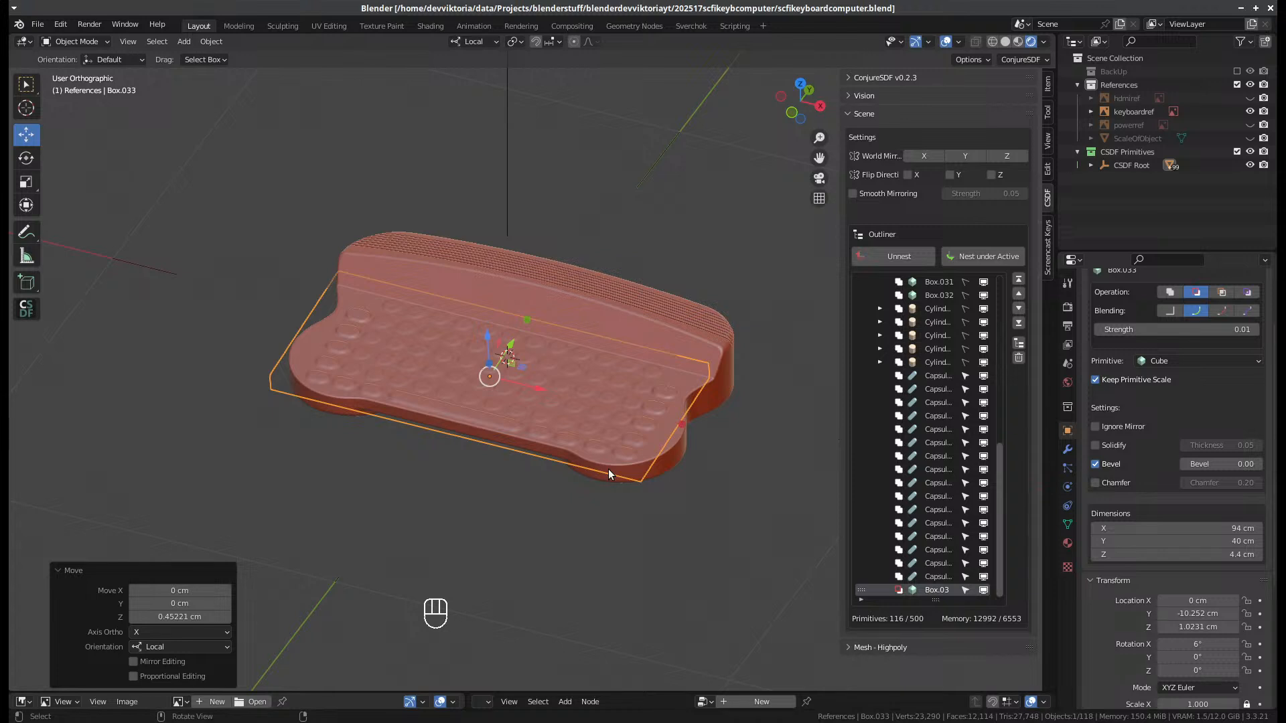